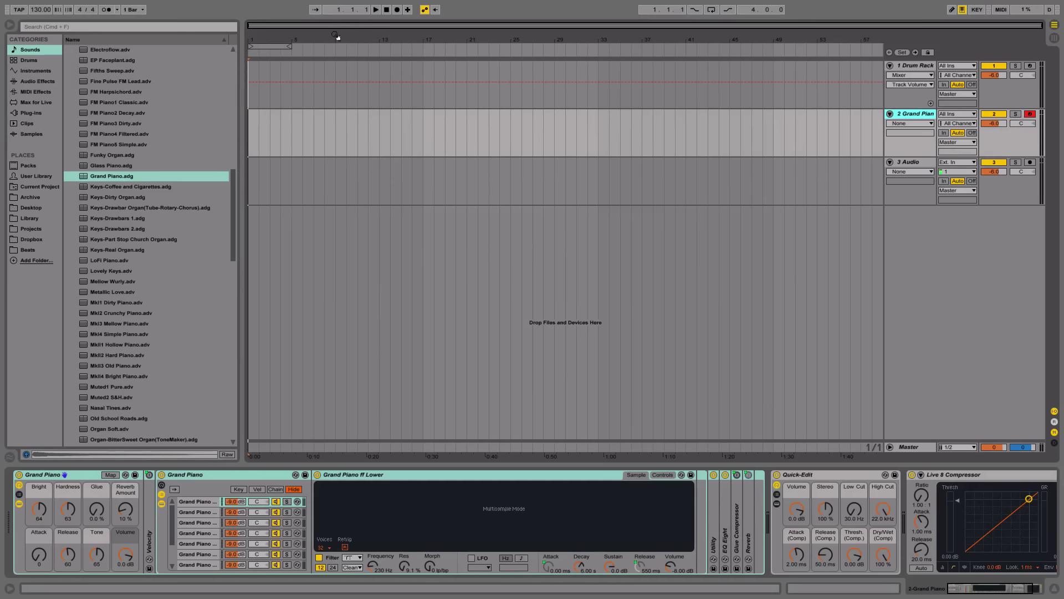
{"action": "mouse_move", "coordinate": [337, 37]}
{"action": "left_mouse_down"}
{"action": "mouse_move", "coordinate": [442, 37]}
{"action": "mouse_move", "coordinate": [337, 39]}
{"action": "left_mouse_up"}
{"action": "mouse_move", "coordinate": [337, 39]}
{"action": "left_mouse_down"}
{"action": "mouse_move", "coordinate": [428, 61]}
{"action": "mouse_move", "coordinate": [431, 40]}
{"action": "mouse_move", "coordinate": [356, 50]}
{"action": "mouse_move", "coordinate": [560, 70]}
{"action": "left_mouse_up"}
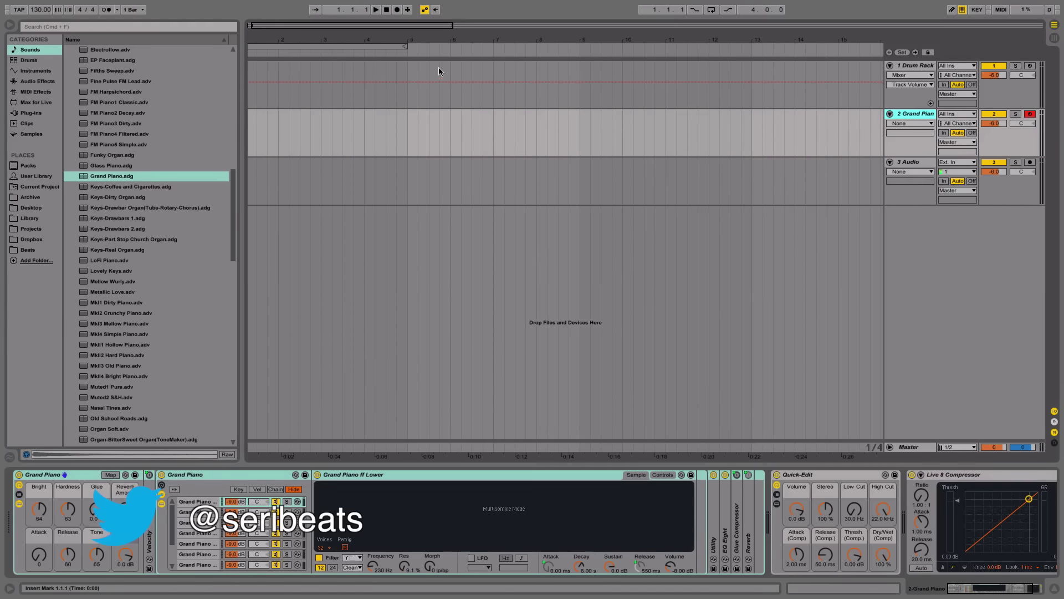
{"action": "left_click_drag", "start_coordinate": [416, 50], "coordinate": [416, 75]}
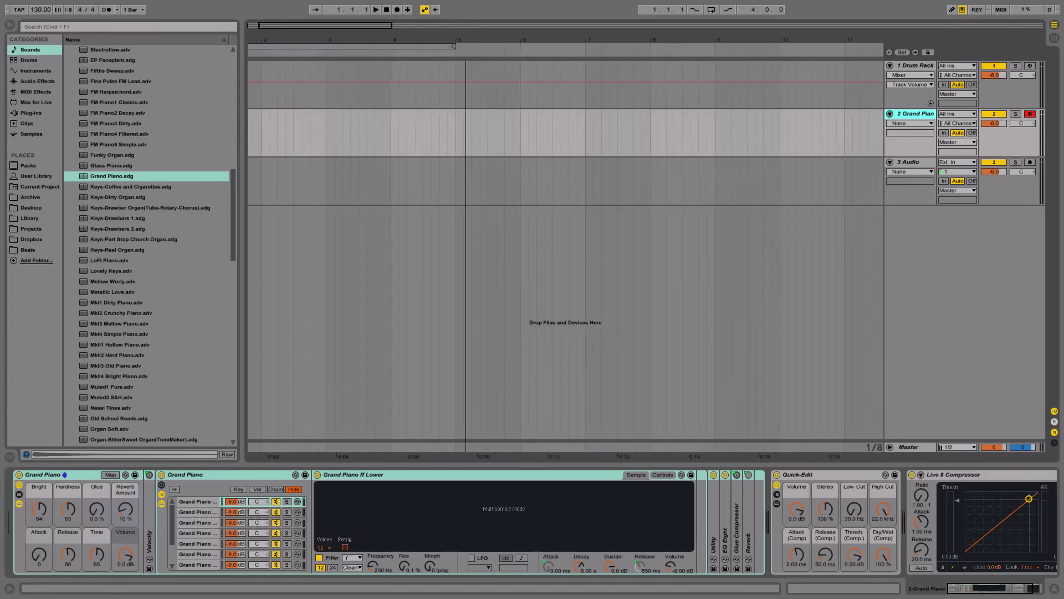
{"action": "left_click_drag", "start_coordinate": [358, 40], "coordinate": [334, 30]}
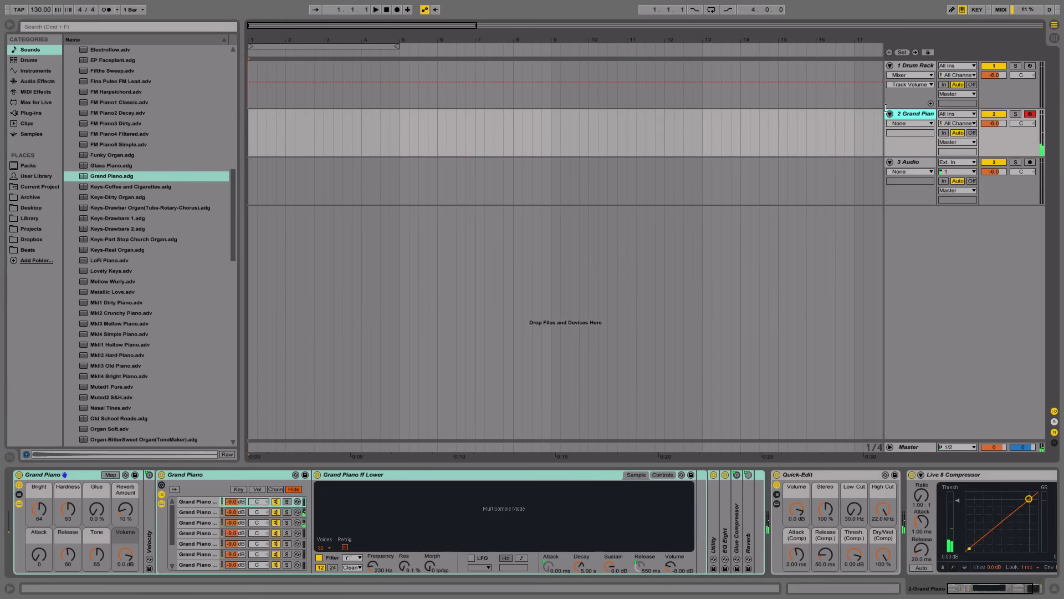
Step: Set the Grand Piano rack's Volume macro to 6 dB and hide the device view
{"action": "left_click", "coordinate": [124, 556]}
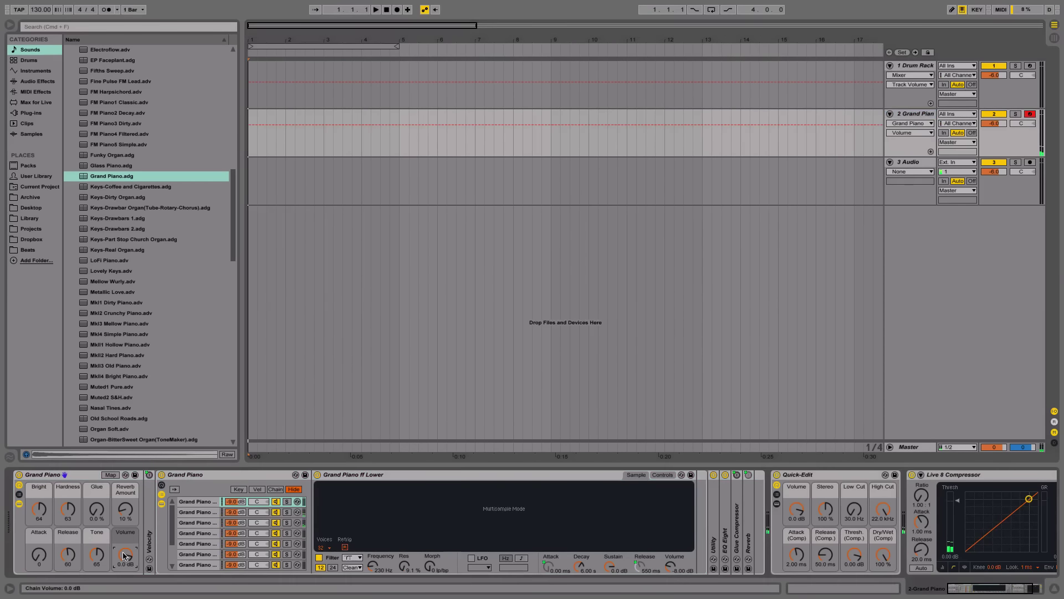
{"action": "type", "text": "6"}
{"action": "key", "text": "Return"}
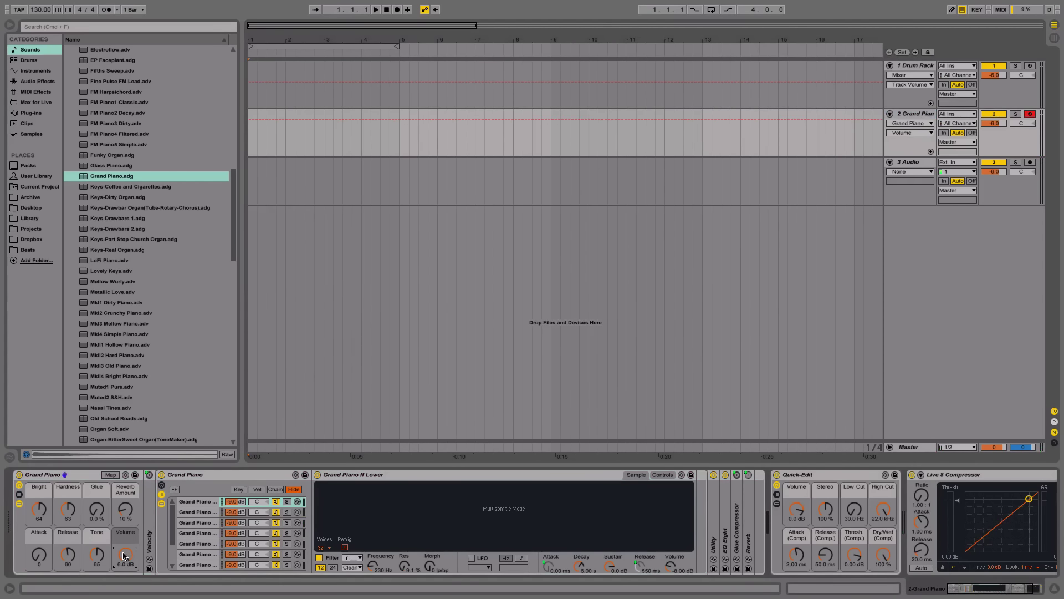
{"action": "key", "text": "XF86AudioLowerVolume"}
{"action": "left_click", "coordinate": [1054, 592]}
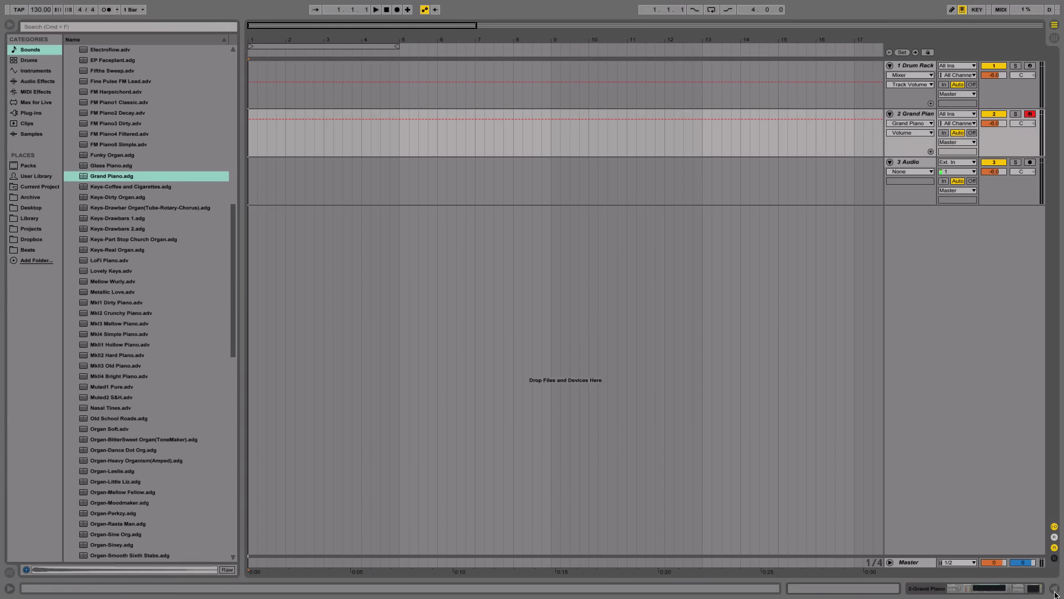
{"action": "left_click", "coordinate": [397, 10]}
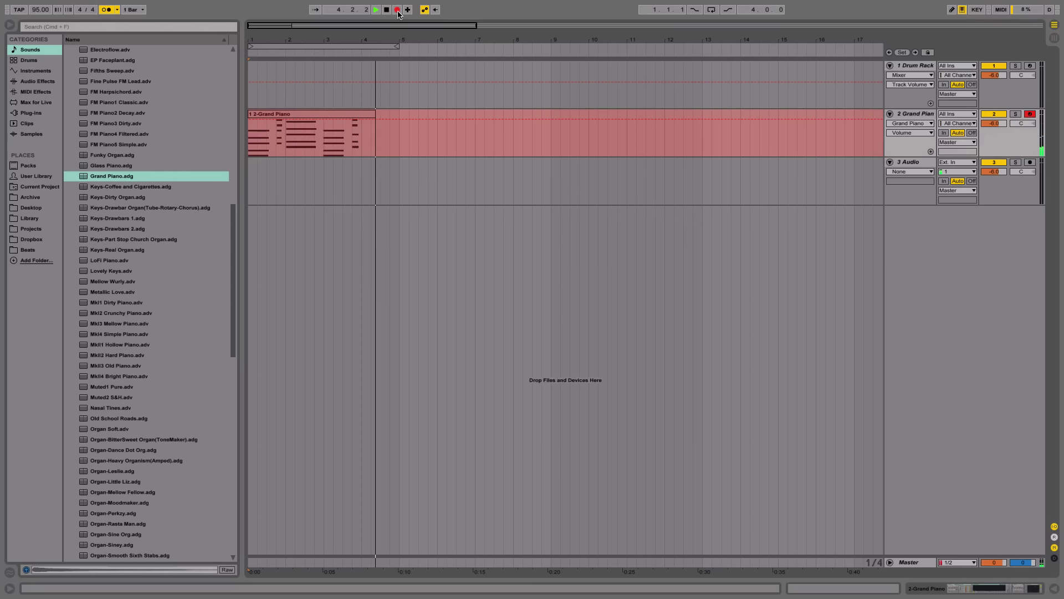
{"action": "left_click", "coordinate": [397, 10]}
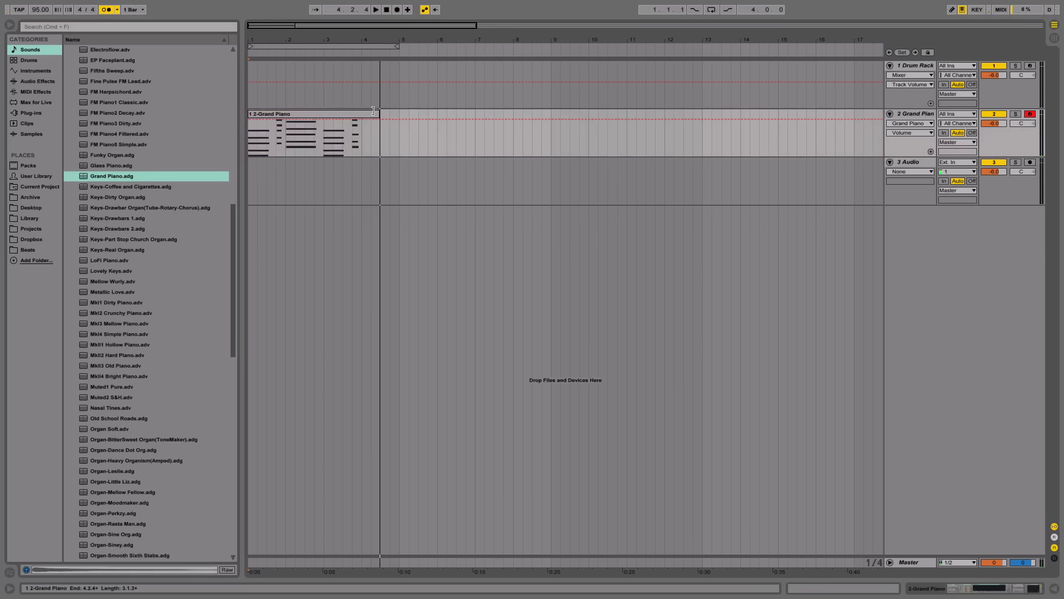
{"action": "left_click_drag", "start_coordinate": [250, 133], "coordinate": [333, 117]}
Step: Record an eight-bar chord progression on the Grand Piano track and open the recorded clip to play it back
{"action": "key", "text": "F9"}
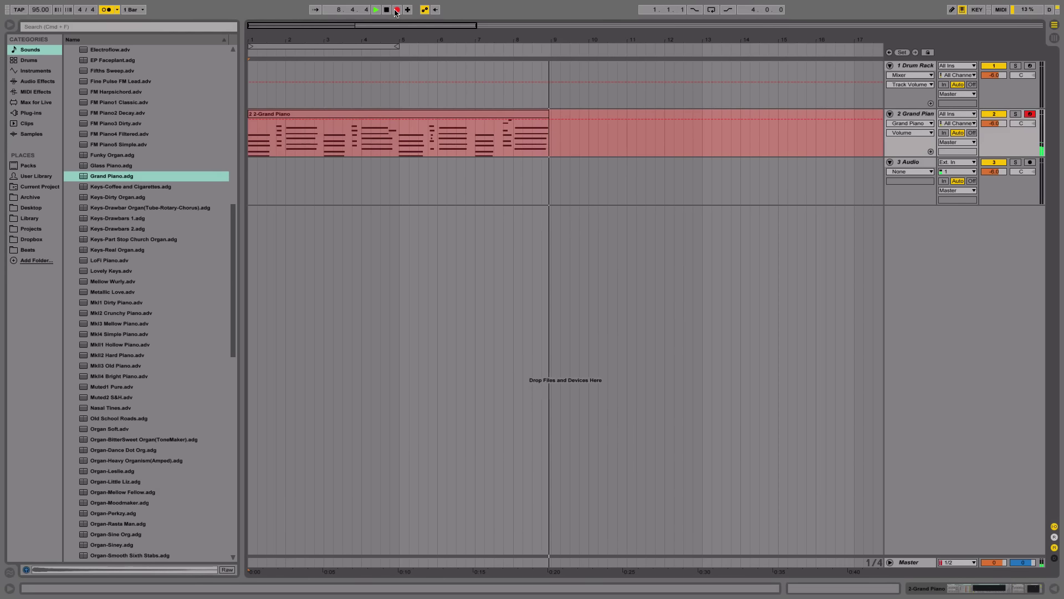
{"action": "key", "text": "space"}
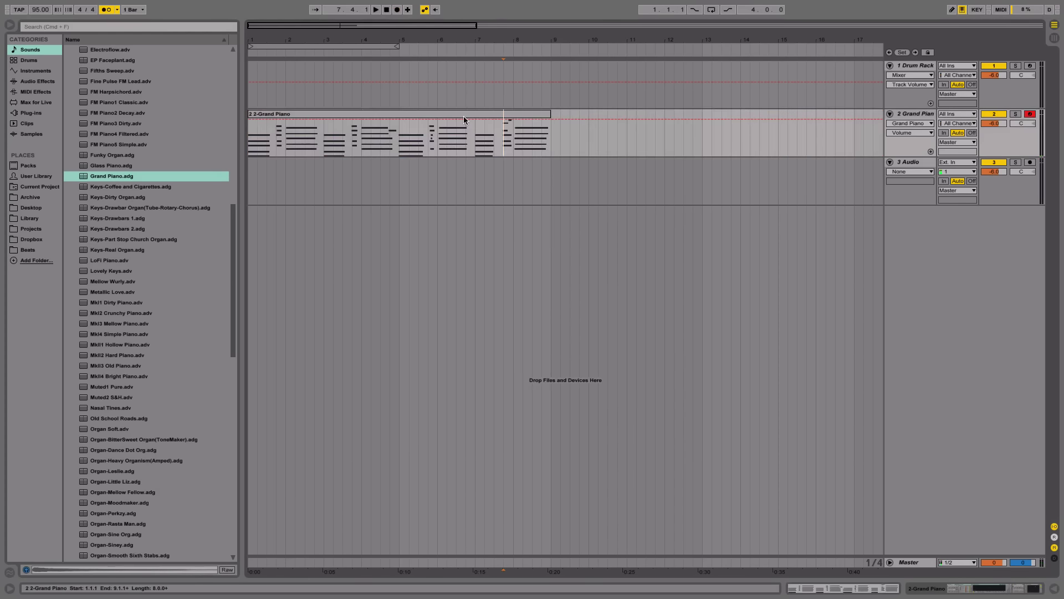
{"action": "double_click", "coordinate": [463, 115]}
{"action": "key", "text": "space"}
{"action": "key", "text": "space"}
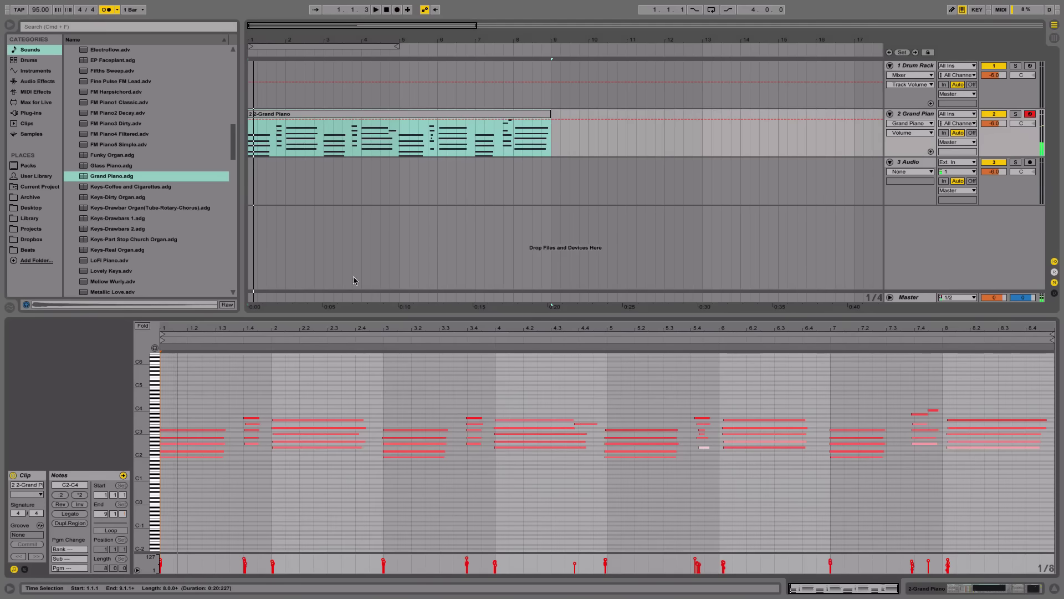
Step: Split the recorded Grand Piano clip at bar 5 and hide its note editor
{"action": "left_click", "coordinate": [398, 145]}
{"action": "key", "text": "super+e"}
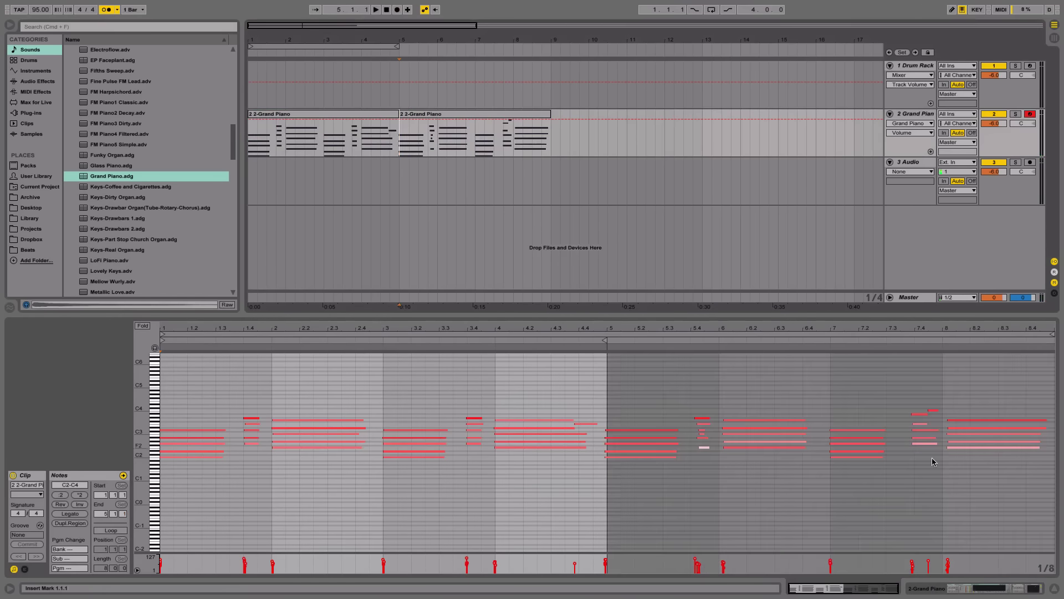
{"action": "key", "text": "super+alt+l"}
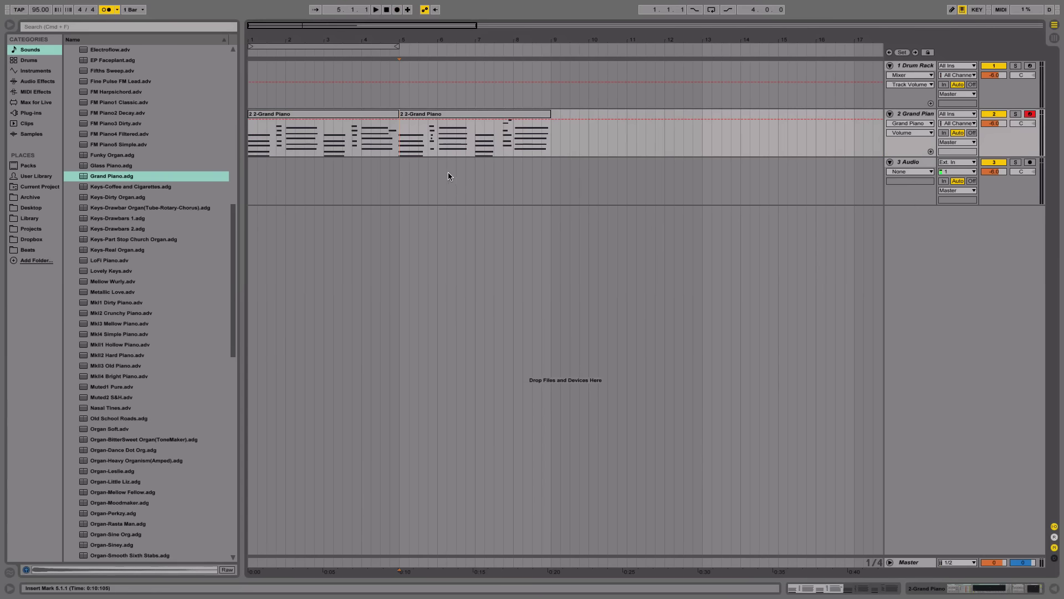
Step: Examine the chord notes around beat 5.4 of the second Grand Piano clip in an enlarged note editor
{"action": "double_click", "coordinate": [440, 114]}
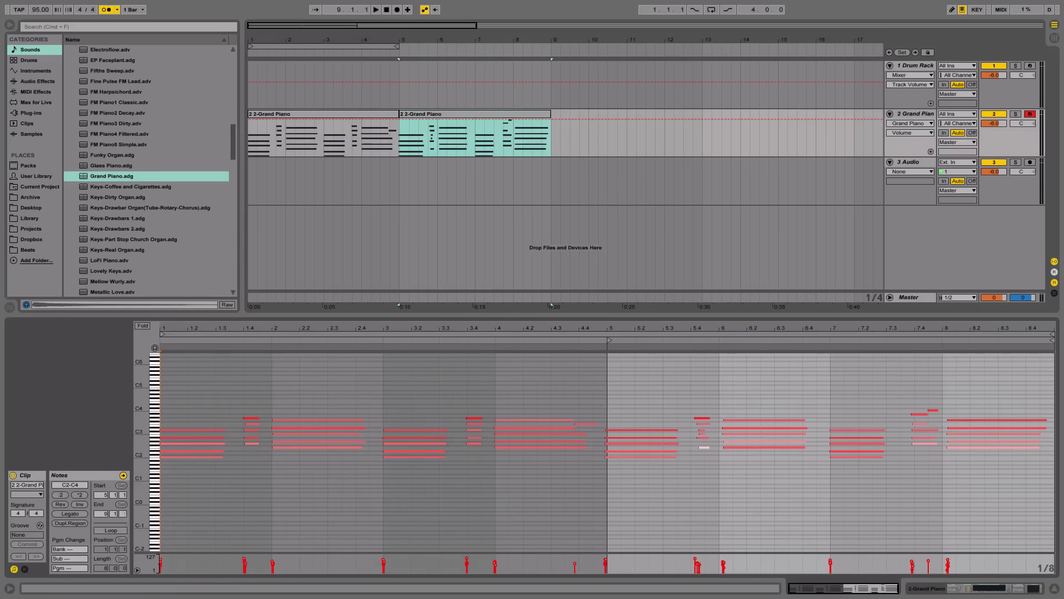
{"action": "left_click_drag", "start_coordinate": [712, 336], "coordinate": [710, 421]}
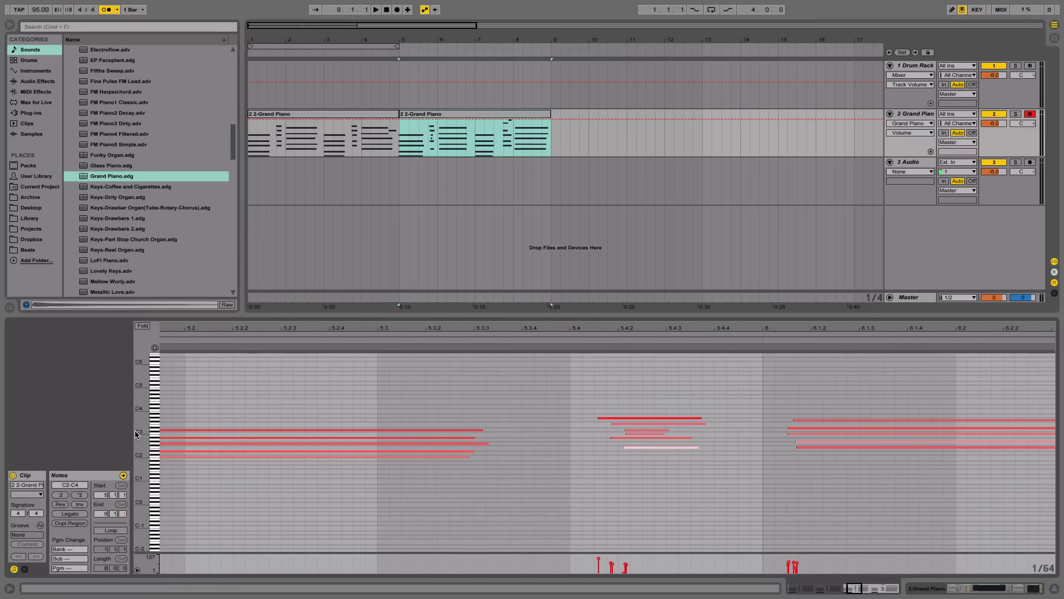
{"action": "mouse_move", "coordinate": [147, 443]}
{"action": "left_mouse_down"}
{"action": "mouse_move", "coordinate": [177, 444]}
{"action": "mouse_move", "coordinate": [133, 443]}
{"action": "mouse_move", "coordinate": [167, 437]}
{"action": "left_mouse_up"}
{"action": "scroll", "coordinate": [658, 470], "scroll_direction": "up", "scroll_amount": 3}
{"action": "scroll", "coordinate": [657, 470], "scroll_direction": "left", "scroll_amount": 2}
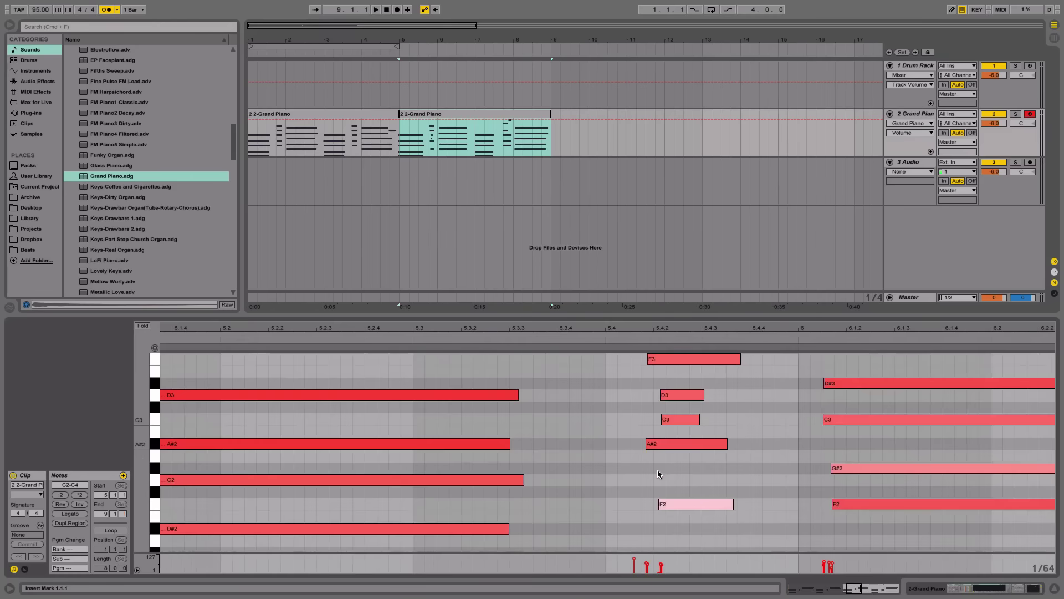
{"action": "scroll", "coordinate": [663, 468], "scroll_direction": "down", "scroll_amount": 5}
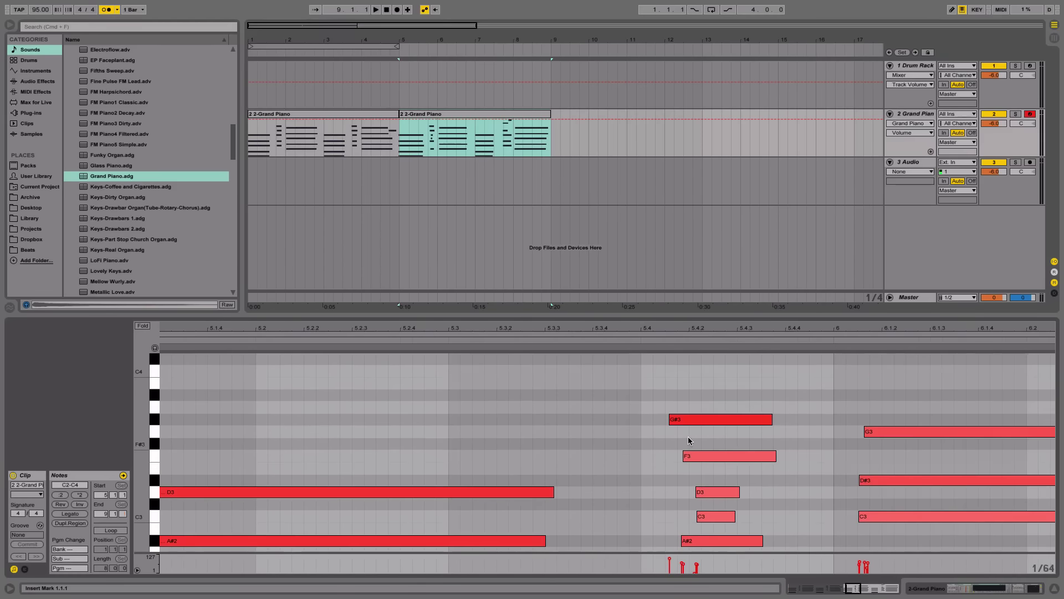
{"action": "scroll", "coordinate": [688, 437], "scroll_direction": "right", "scroll_amount": 3}
{"action": "scroll", "coordinate": [655, 425], "scroll_direction": "up", "scroll_amount": 4}
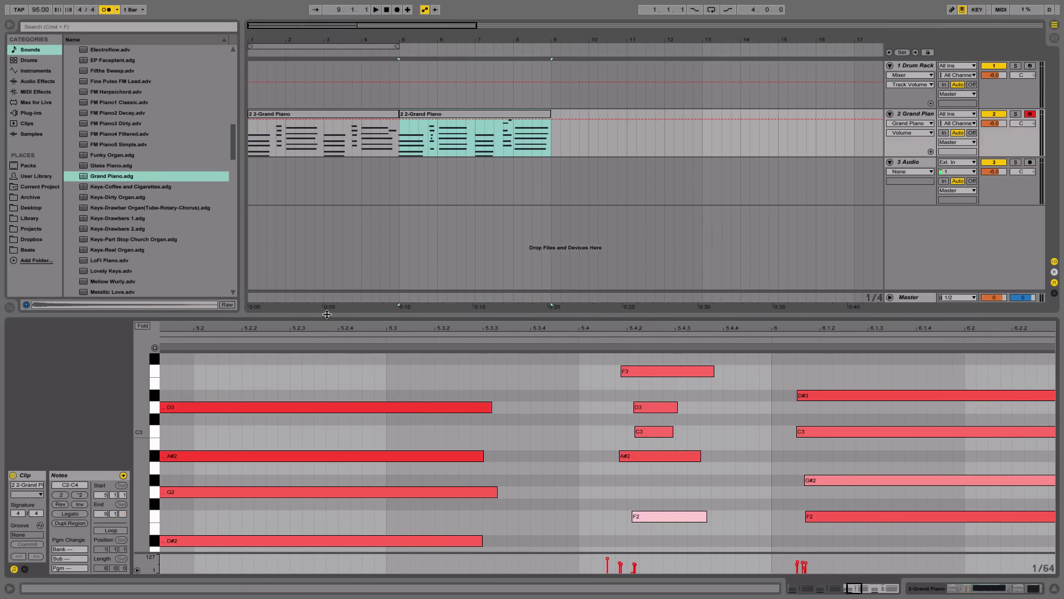
{"action": "left_click_drag", "start_coordinate": [326, 315], "coordinate": [326, 165]}
{"action": "mouse_move", "coordinate": [154, 280]}
{"action": "left_mouse_down"}
{"action": "mouse_move", "coordinate": [145, 280]}
{"action": "mouse_move", "coordinate": [166, 280]}
{"action": "left_mouse_up"}
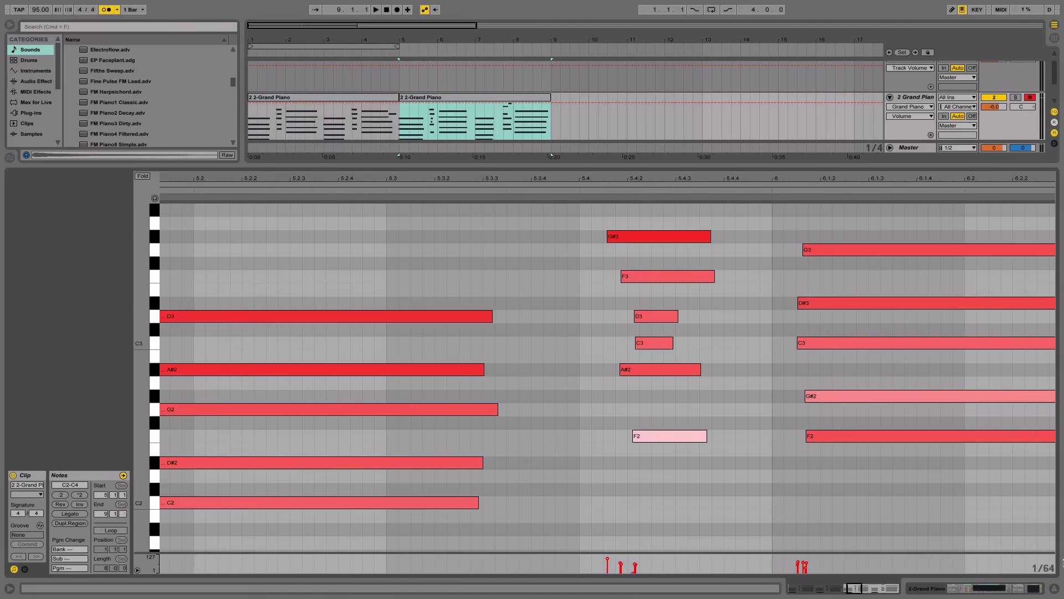
{"action": "left_click", "coordinate": [1055, 587]}
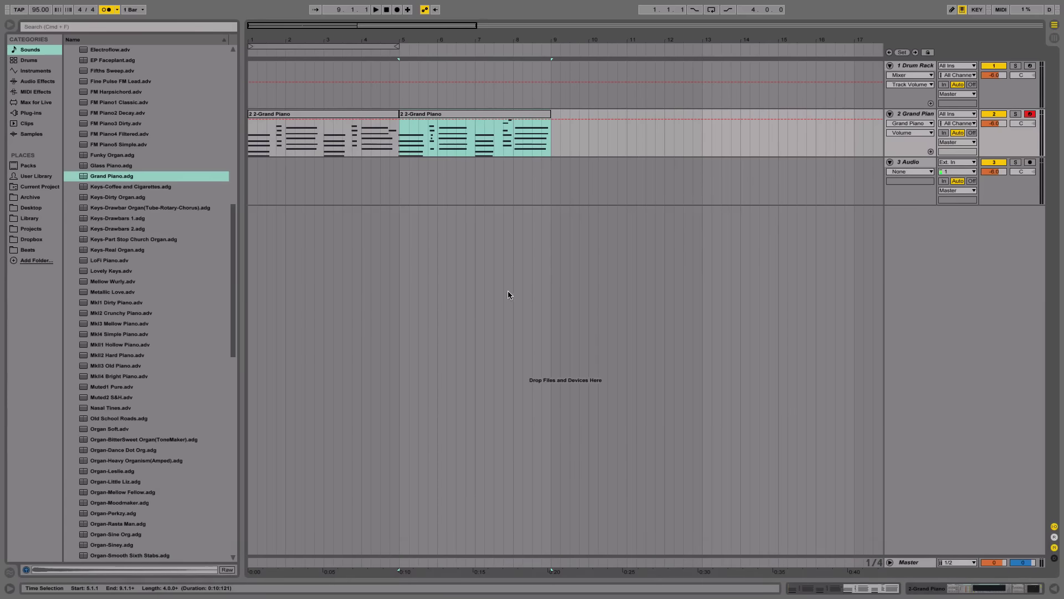
Step: Replace the second Grand Piano clip in bars 5 to 8 with a revised version of the chord part
{"action": "left_click", "coordinate": [261, 148]}
{"action": "key", "text": "ctrl+d"}
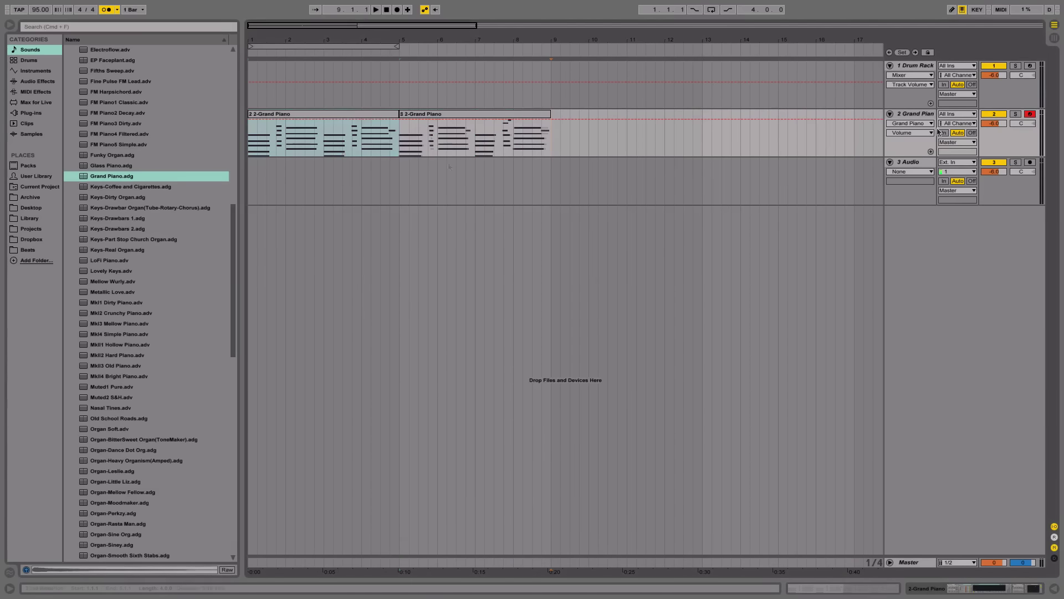
{"action": "left_click", "coordinate": [460, 114]}
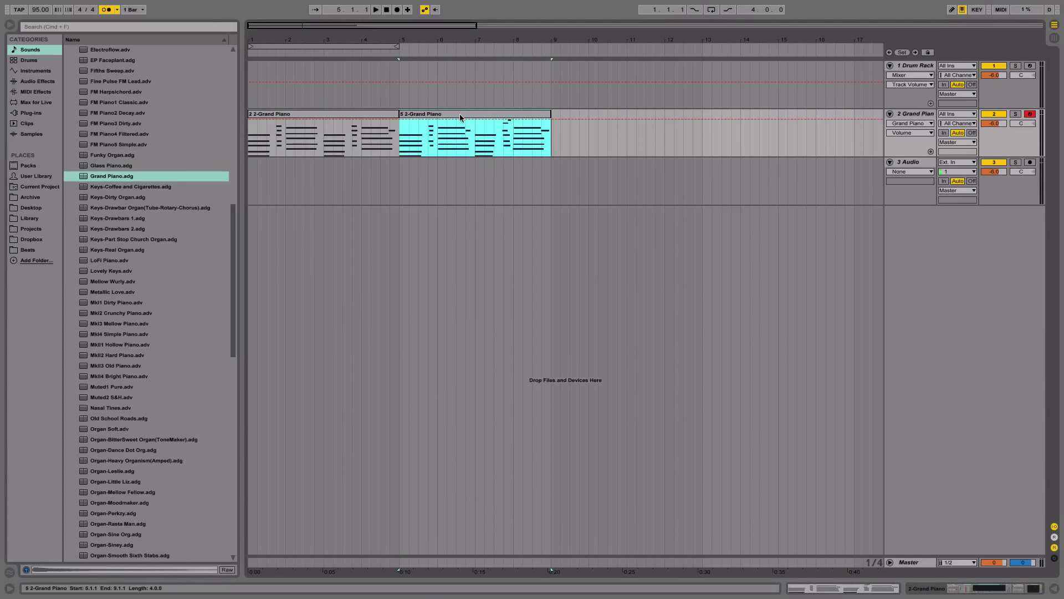
Step: Examine the two four-bar Grand Piano clips in the arrangement and the point where they end at bar 9
{"action": "left_click", "coordinate": [347, 118]}
{"action": "left_click_drag", "start_coordinate": [401, 136], "coordinate": [554, 131]}
{"action": "key", "text": "plus"}
{"action": "key", "text": "plus"}
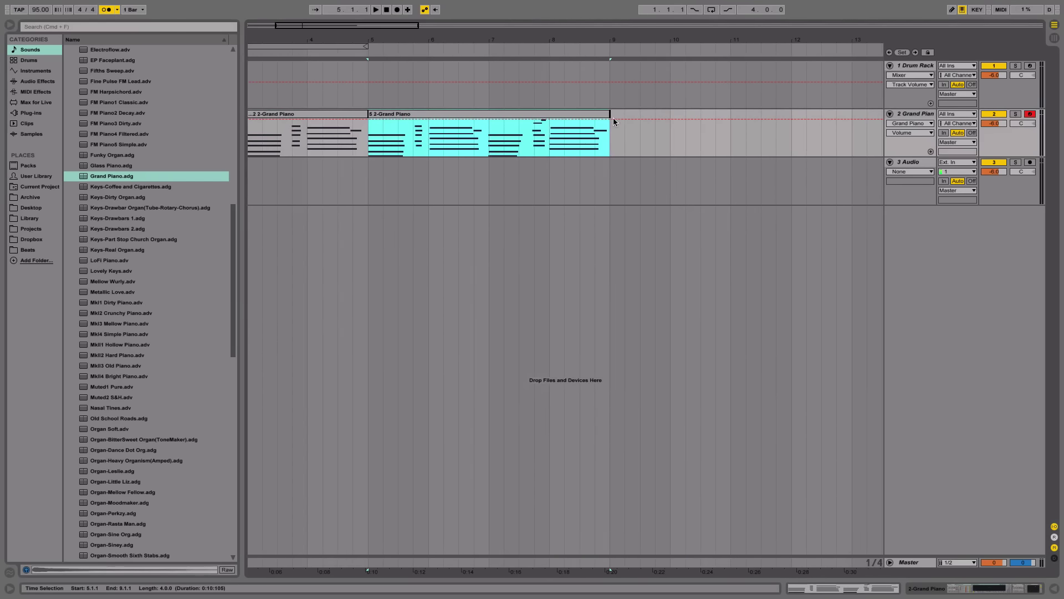
{"action": "left_click", "coordinate": [610, 138]}
{"action": "left_click_drag", "start_coordinate": [614, 132], "coordinate": [371, 132]}
{"action": "left_click", "coordinate": [367, 138]}
{"action": "scroll", "coordinate": [521, 144], "scroll_direction": "left", "scroll_amount": 3}
{"action": "left_click_drag", "start_coordinate": [495, 145], "coordinate": [251, 153]}
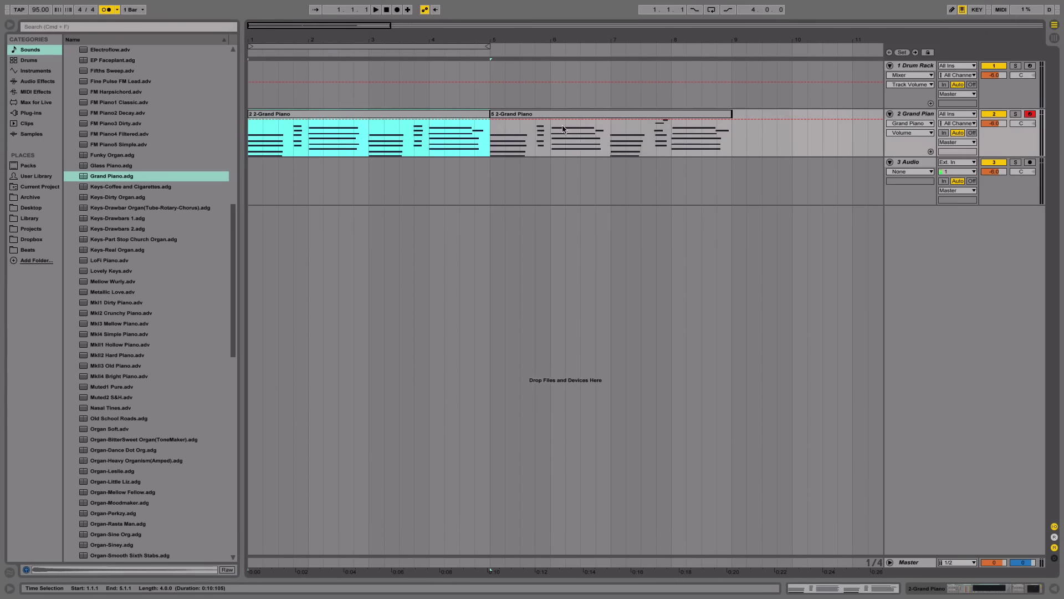
{"action": "left_click_drag", "start_coordinate": [730, 139], "coordinate": [749, 135]}
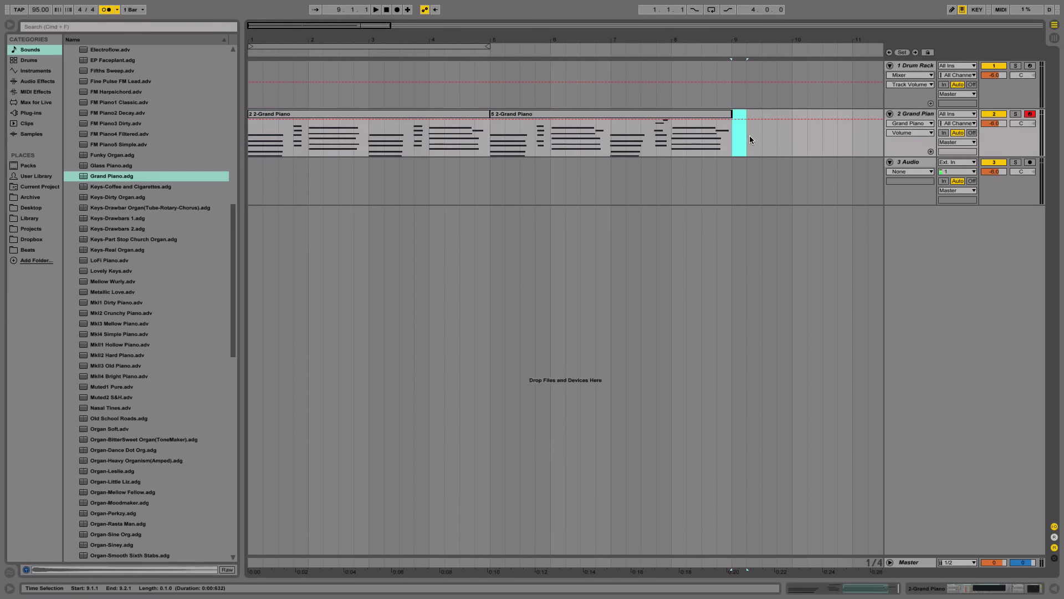
{"action": "left_click_drag", "start_coordinate": [660, 43], "coordinate": [667, 116]}
{"action": "scroll", "coordinate": [776, 127], "scroll_direction": "down", "scroll_amount": 5}
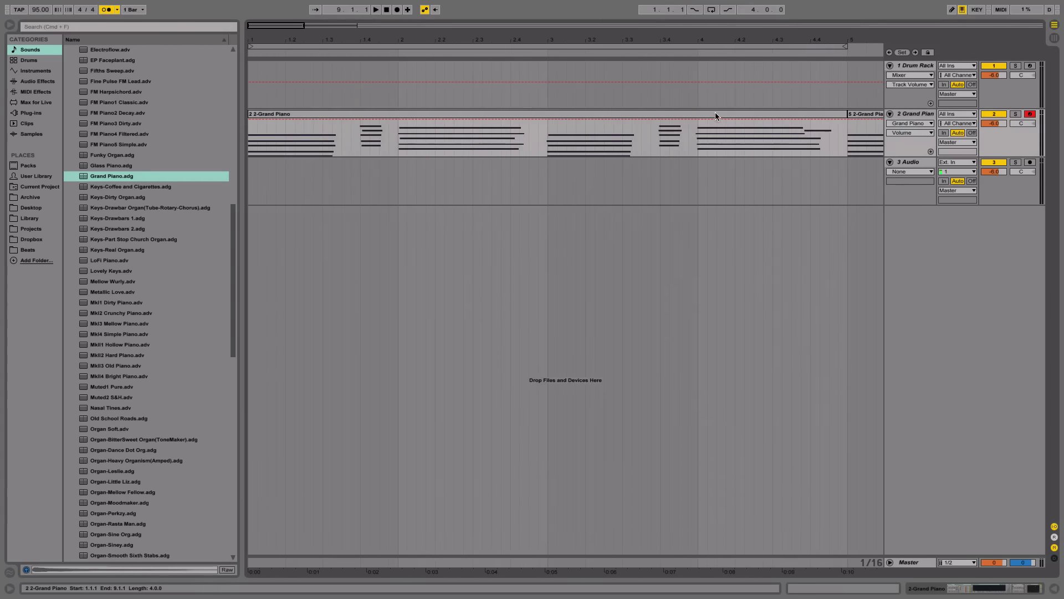
{"action": "left_click_drag", "start_coordinate": [682, 30], "coordinate": [383, 37]}
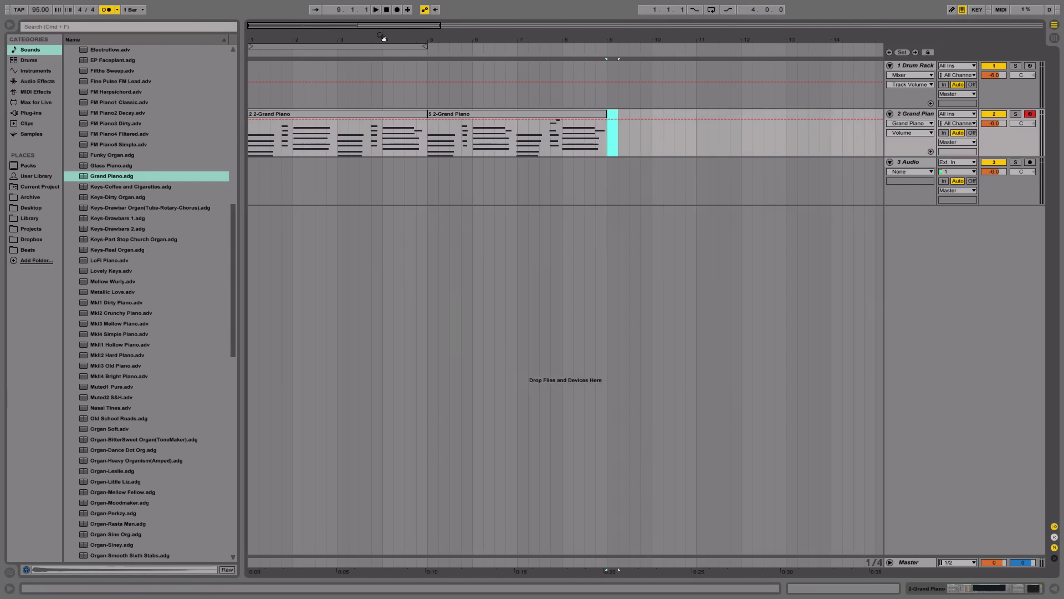
Step: Insert a MIDI track below the Grand Piano track and load the Lounge Lizard EP-4 instrument plug-in onto it
{"action": "left_click", "coordinate": [904, 117]}
{"action": "key", "text": "super+shift+t"}
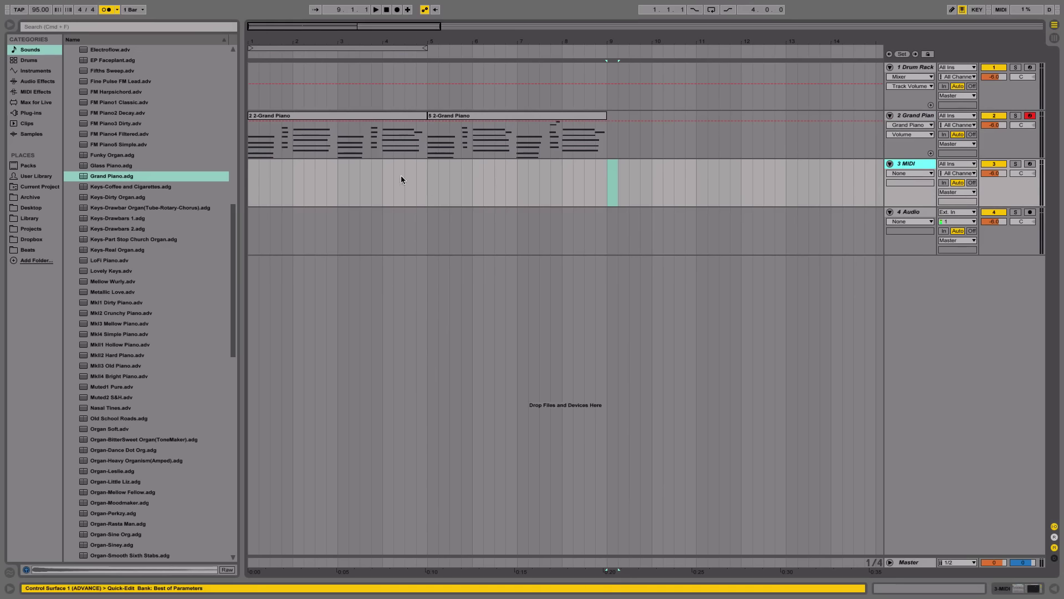
{"action": "left_click", "coordinate": [30, 113]}
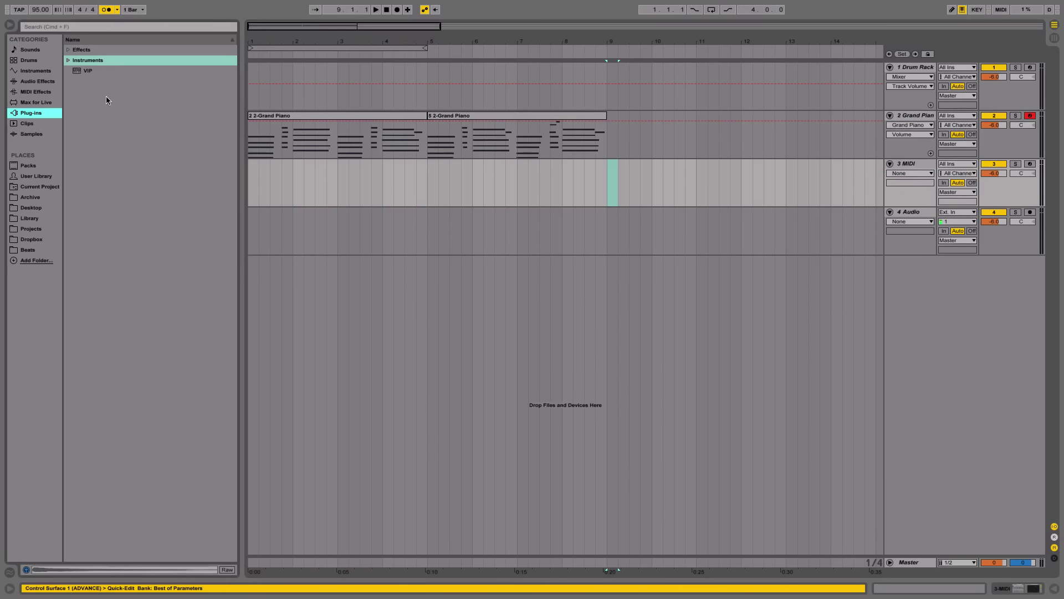
{"action": "left_click", "coordinate": [67, 59]}
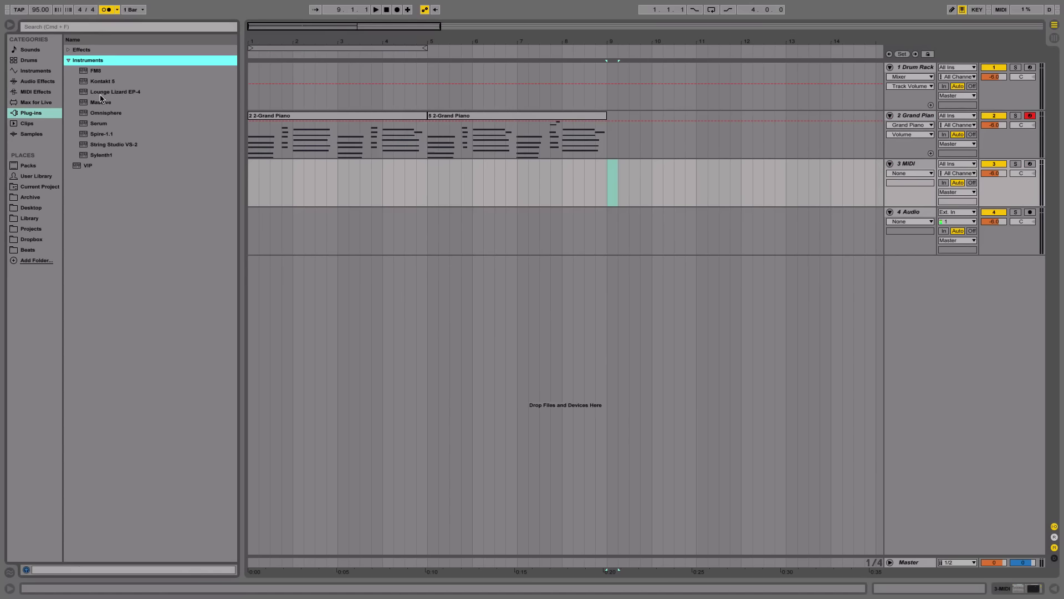
{"action": "left_click_drag", "start_coordinate": [100, 96], "coordinate": [139, 97]}
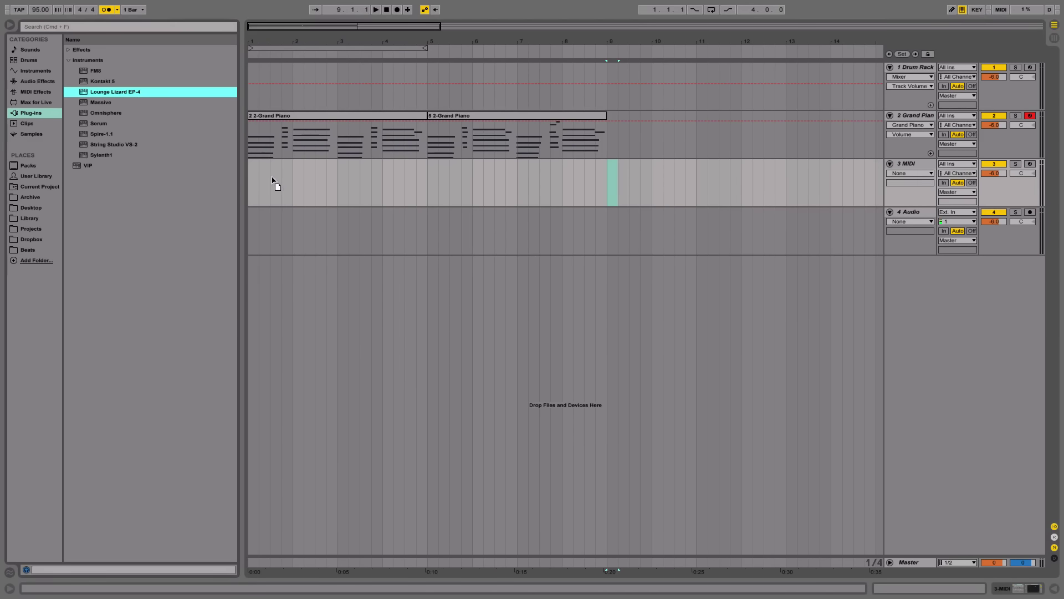
{"action": "mouse_move", "coordinate": [272, 178]}
{"action": "left_mouse_down"}
{"action": "mouse_move", "coordinate": [150, 102]}
{"action": "mouse_move", "coordinate": [289, 169]}
{"action": "mouse_move", "coordinate": [142, 101]}
{"action": "mouse_move", "coordinate": [274, 176]}
{"action": "left_mouse_up"}
{"action": "left_click_drag", "start_coordinate": [181, 154], "coordinate": [124, 102]}
{"action": "left_click_drag", "start_coordinate": [279, 186], "coordinate": [280, 186]}
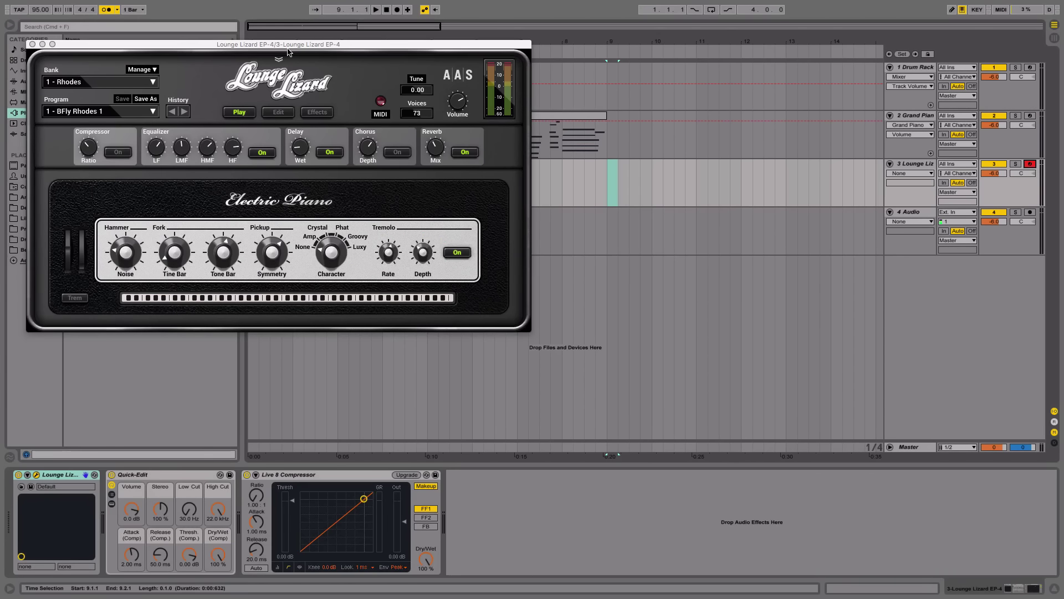
Step: Close the Lounge Lizard EP-4 window and play the arrangement from the first Grand Piano clip
{"action": "left_click_drag", "start_coordinate": [288, 52], "coordinate": [487, 113]}
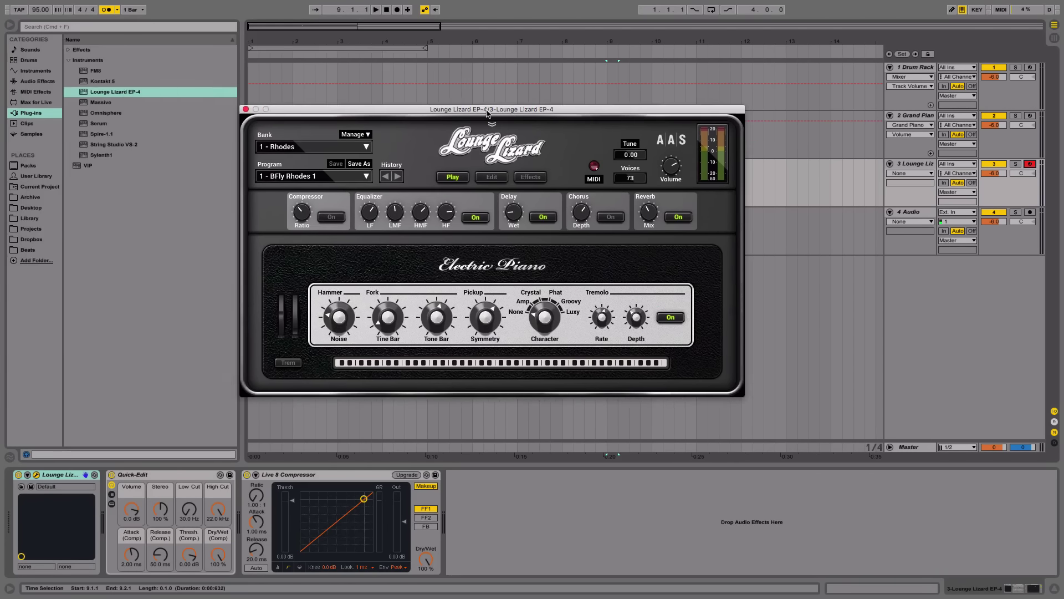
{"action": "left_click", "coordinate": [246, 109]}
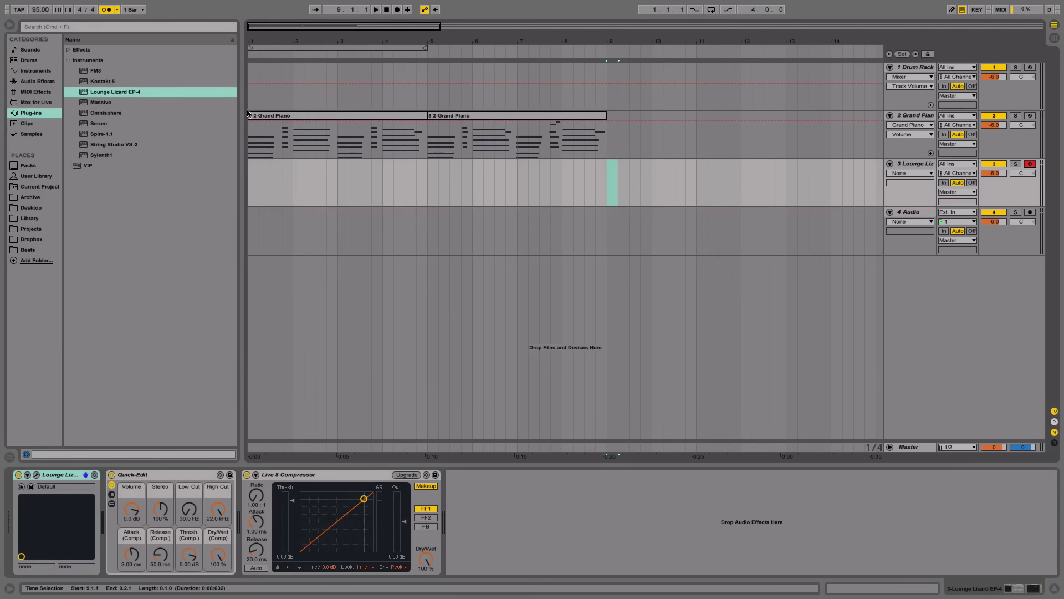
{"action": "left_click", "coordinate": [285, 114]}
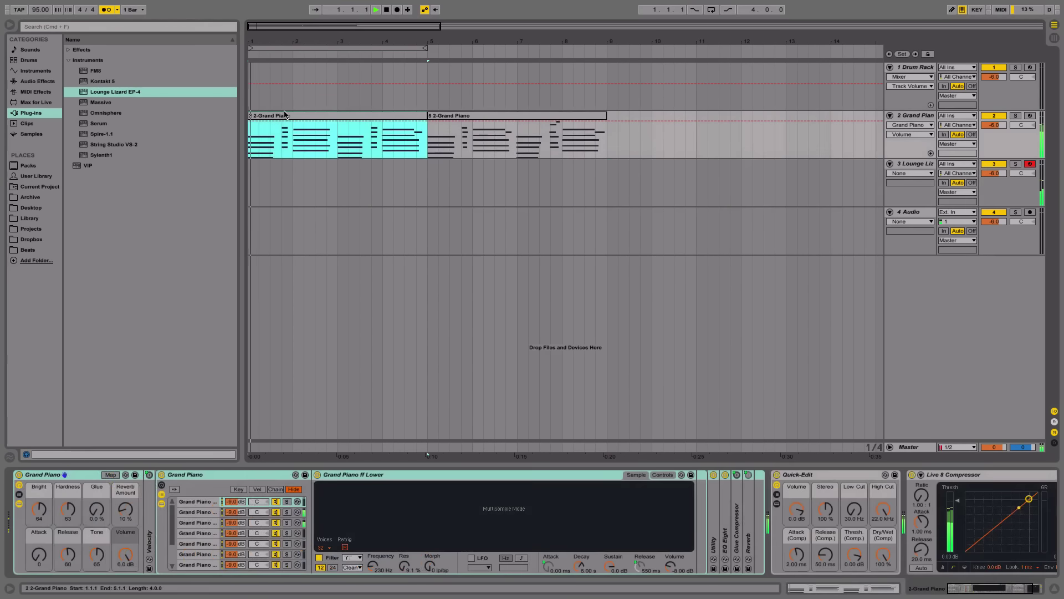
Step: Play back the arrangement from bar 1 several times to try out an electric piano part over the chords
{"action": "key", "text": "space"}
{"action": "key", "text": "space"}
{"action": "key", "text": "space"}
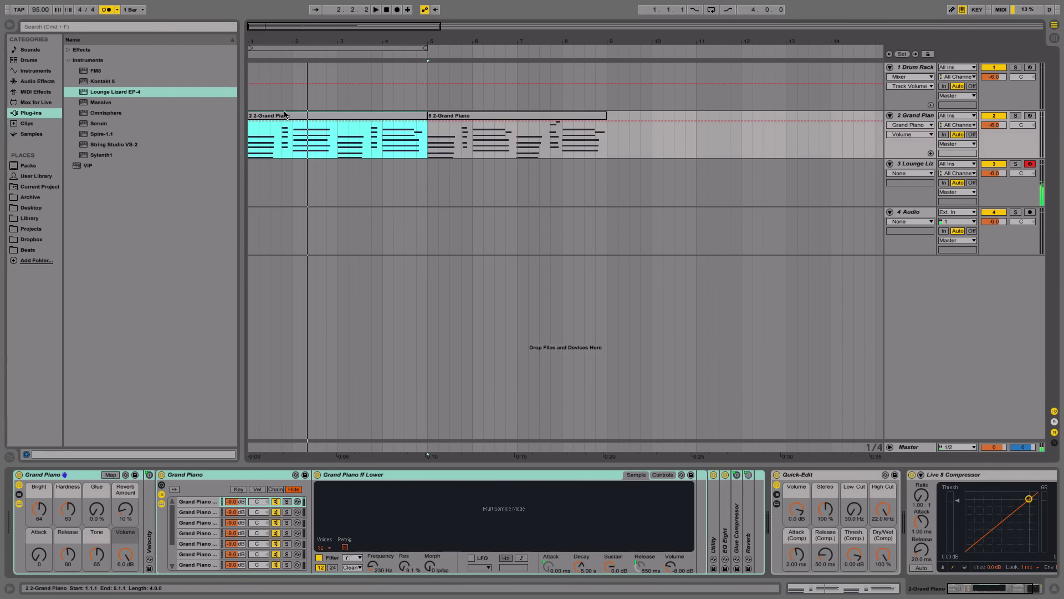
{"action": "key", "text": "space"}
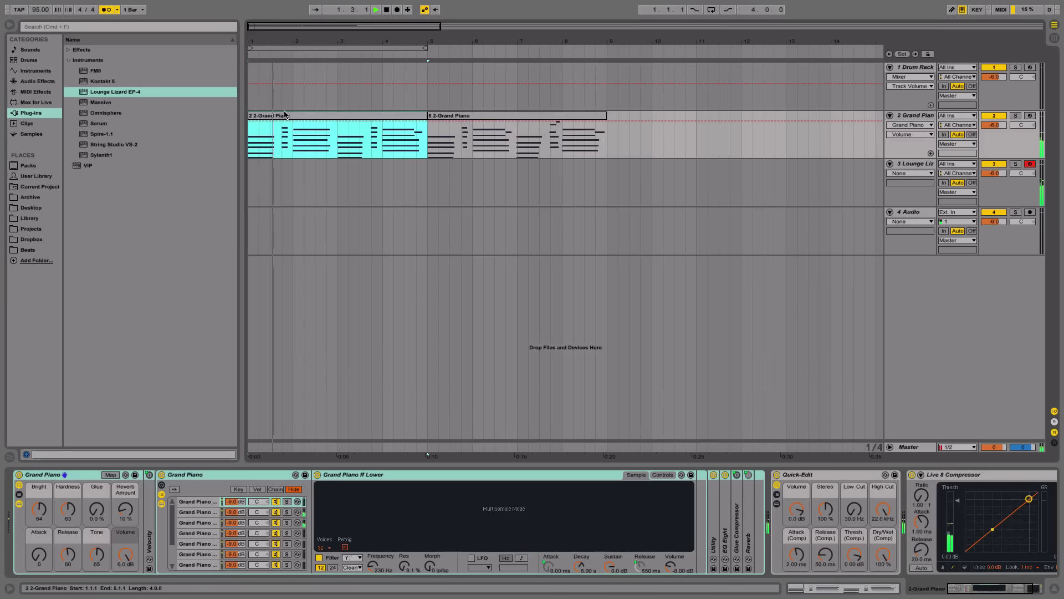
Step: Record a two-bar electric piano melody on the Lounge Lizard EP-4 track from bar 1, redoing the first take
{"action": "left_click", "coordinate": [247, 195]}
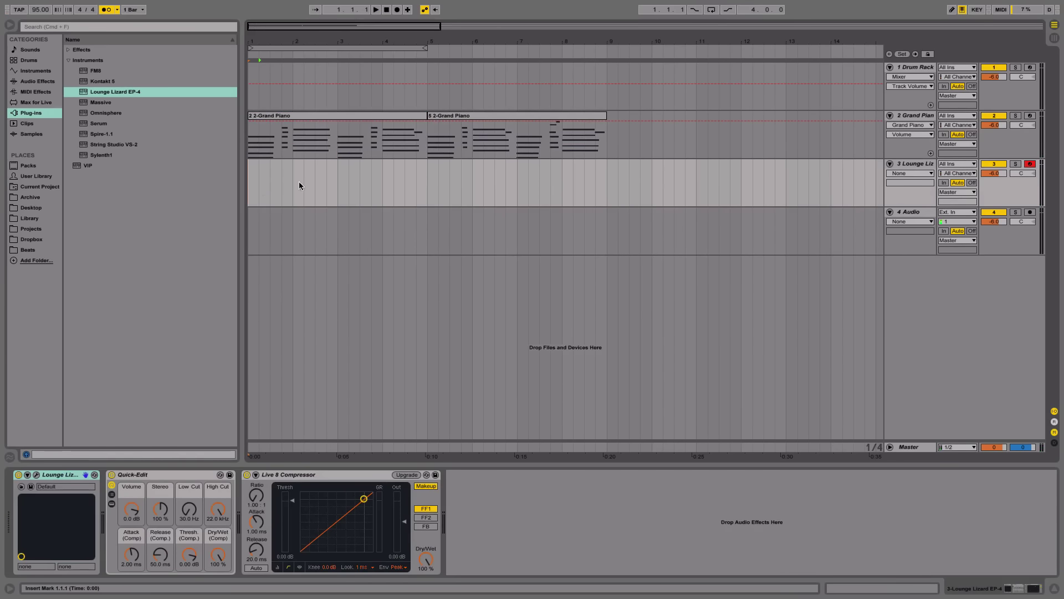
{"action": "left_click", "coordinate": [397, 10]}
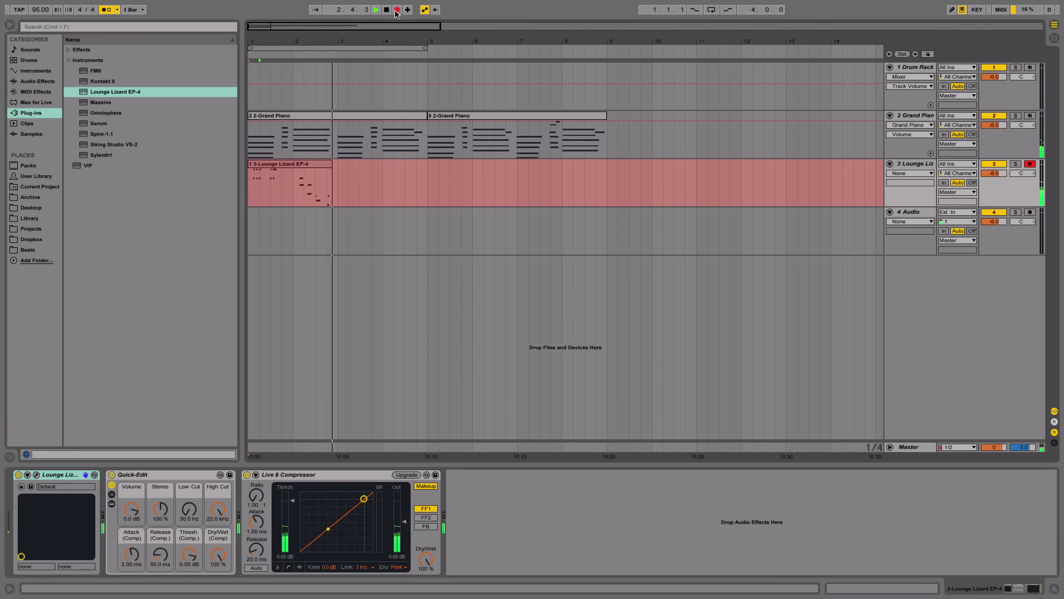
{"action": "key", "text": "space"}
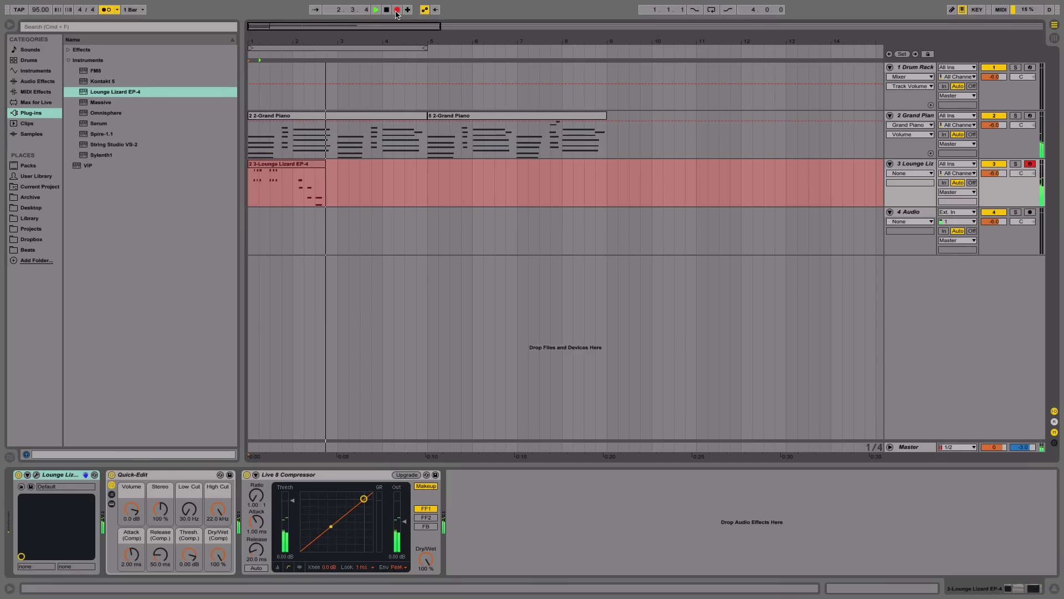
{"action": "left_click", "coordinate": [397, 10]}
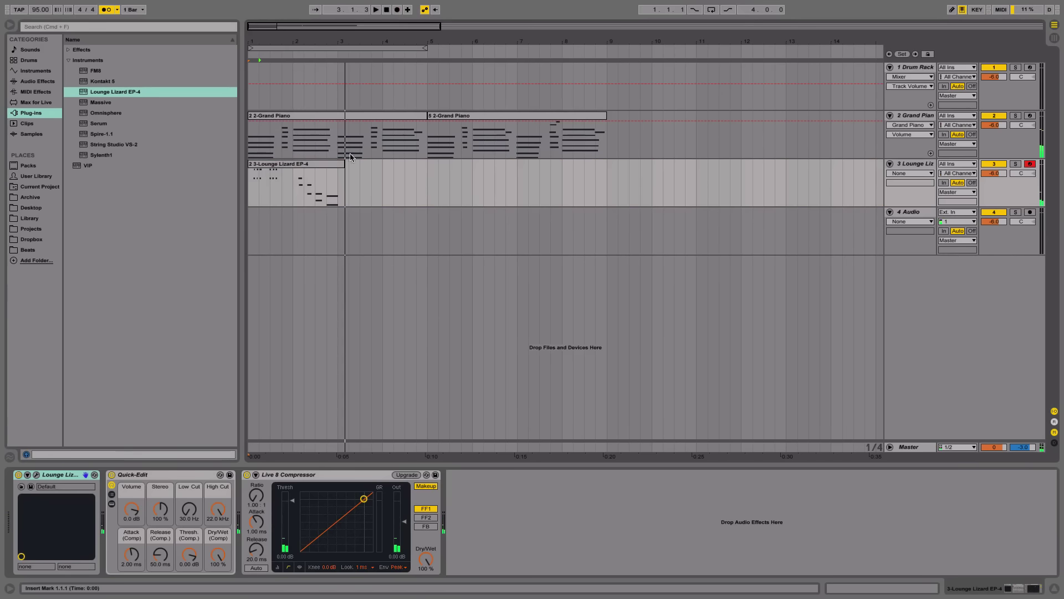
Step: Trim the recorded Lounge Lizard clip to end at bar 3 and duplicate it into bars 3 and 4
{"action": "left_click", "coordinate": [327, 164]}
{"action": "key", "text": "space"}
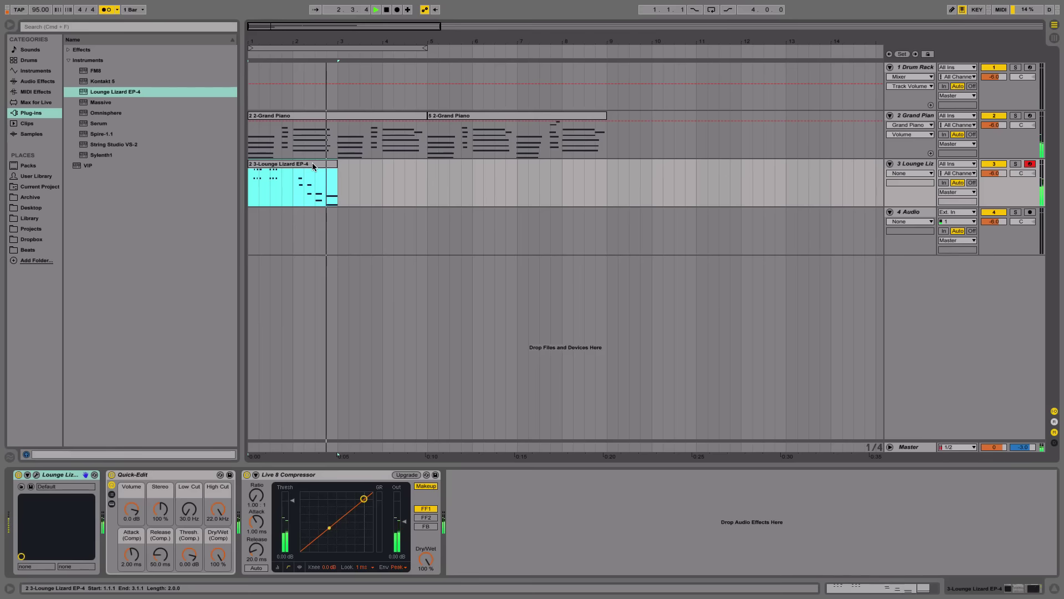
{"action": "key", "text": "super+d"}
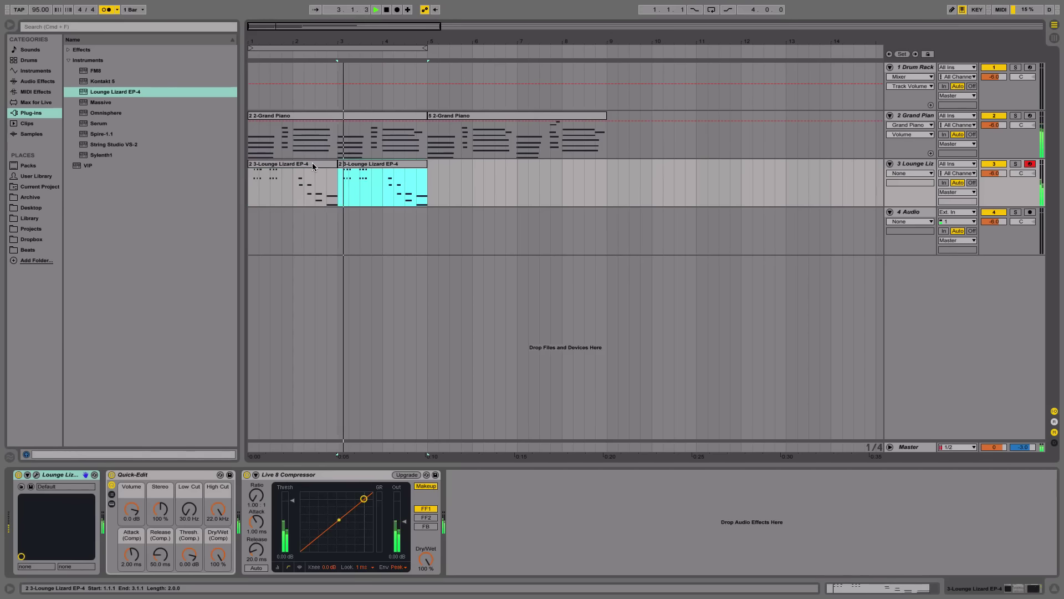
Step: Align the final G3 note of the second Lounge Lizard clip to beat 2.4 and close the note editor
{"action": "double_click", "coordinate": [372, 172]}
{"action": "key", "text": "space"}
{"action": "scroll", "coordinate": [468, 304], "scroll_direction": "up", "scroll_amount": 3}
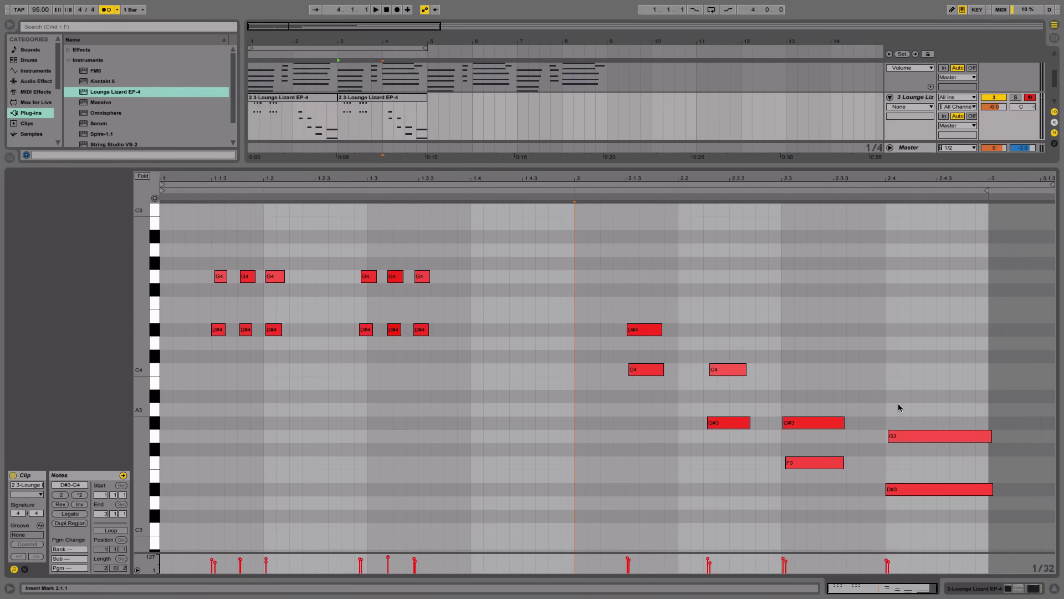
{"action": "left_click", "coordinate": [908, 439]}
{"action": "scroll", "coordinate": [904, 437], "scroll_direction": "down", "scroll_amount": 2}
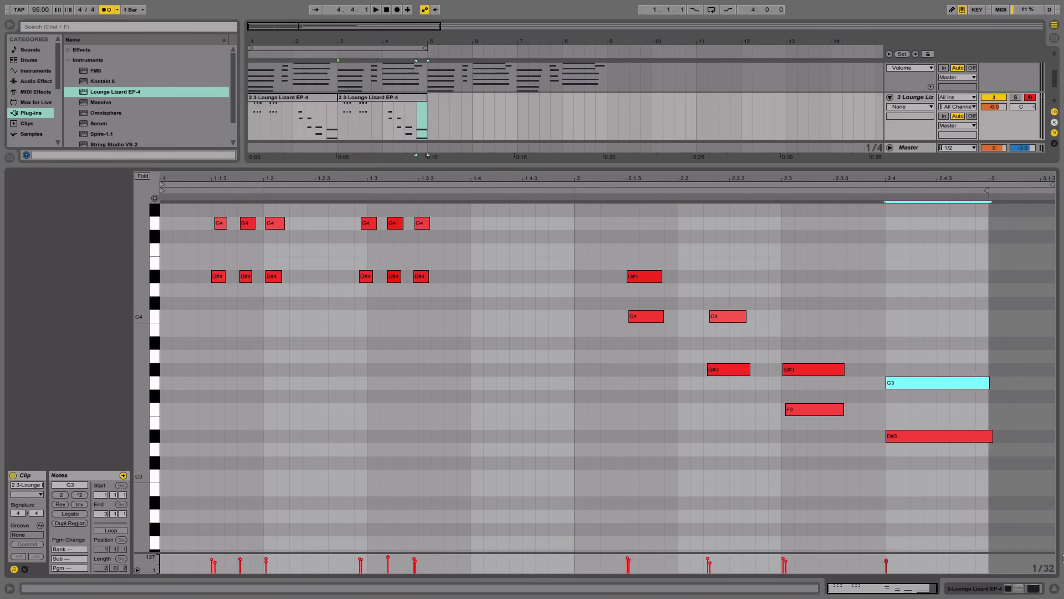
{"action": "left_click", "coordinate": [1055, 590]}
{"action": "left_click", "coordinate": [376, 165]}
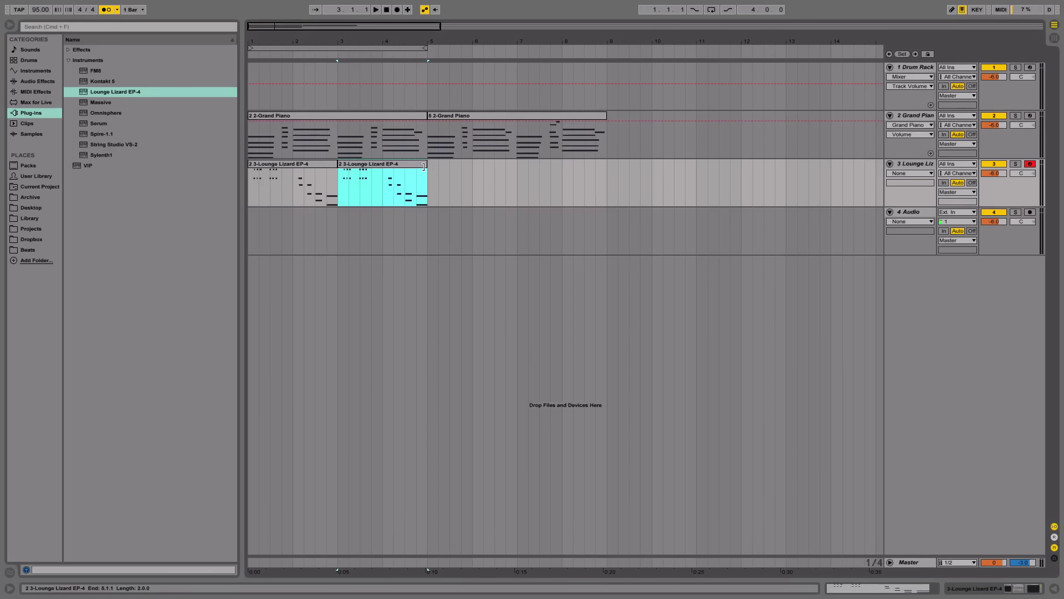
Step: Play the two Lounge Lizard clips and move both of them to bars 5 to 8
{"action": "left_click", "coordinate": [279, 166]}
{"action": "key", "text": "space"}
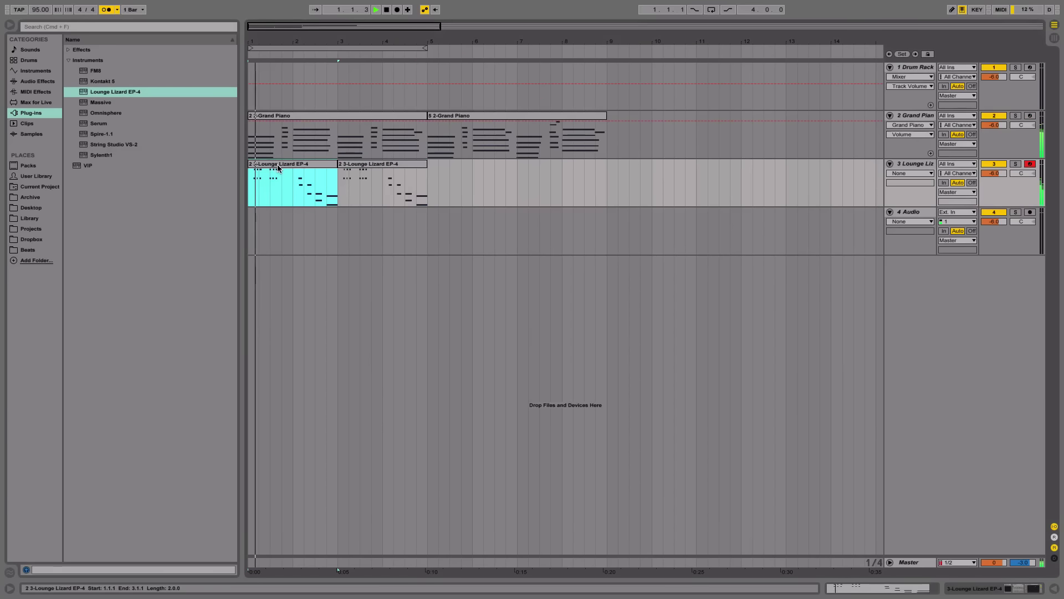
{"action": "left_click", "coordinate": [423, 169], "text": "shift"}
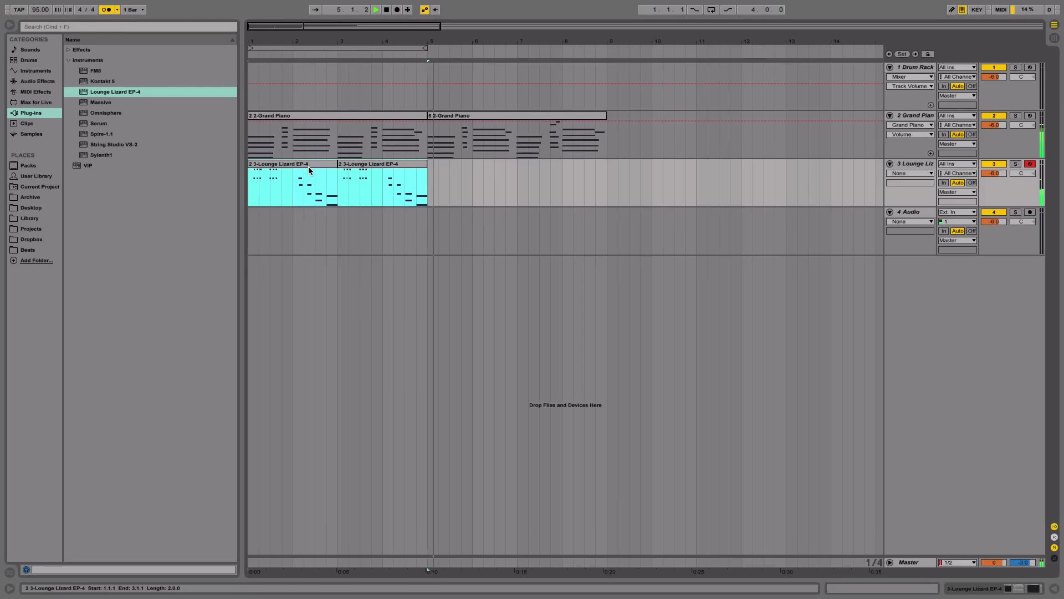
{"action": "left_click_drag", "start_coordinate": [309, 167], "coordinate": [488, 179]}
{"action": "key", "text": "space"}
Step: Move the last F3 note of the first Grand Piano clip to beat 4.4 and play the transition into bar 5
{"action": "double_click", "coordinate": [404, 117]}
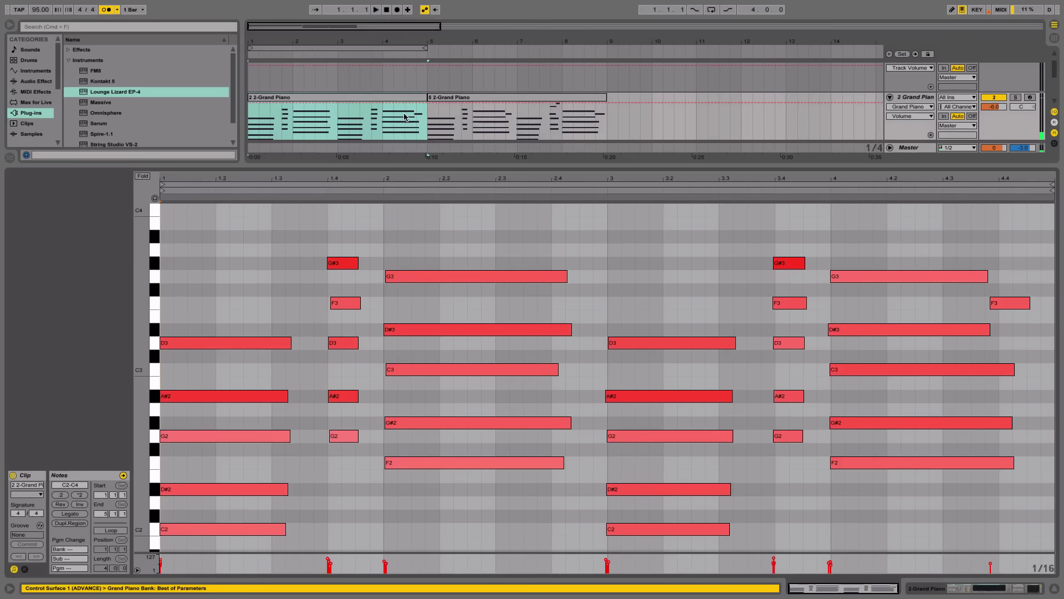
{"action": "left_click_drag", "start_coordinate": [997, 300], "coordinate": [1005, 300]}
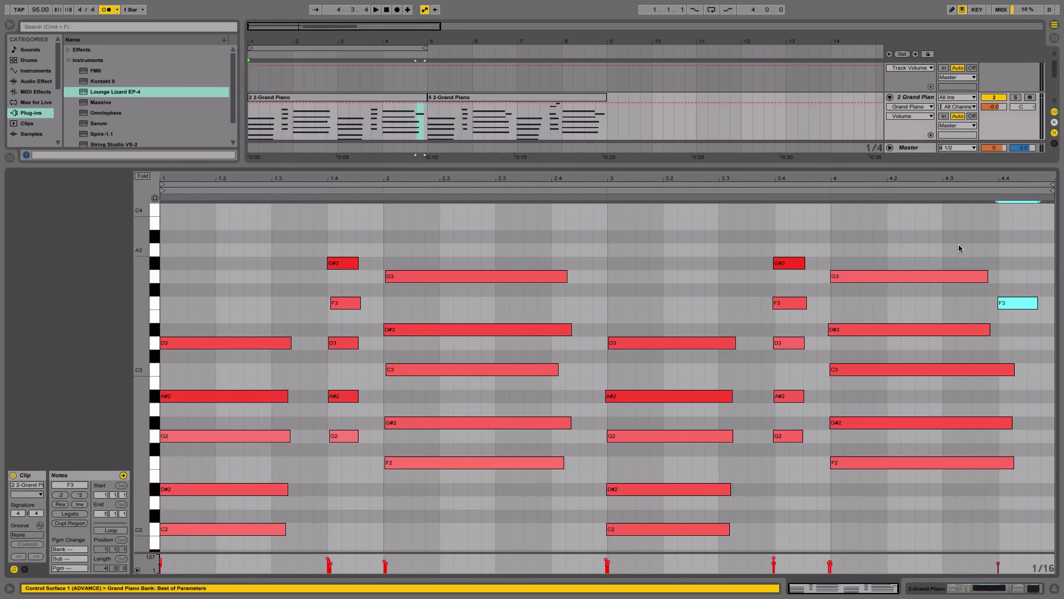
{"action": "left_click", "coordinate": [984, 190]}
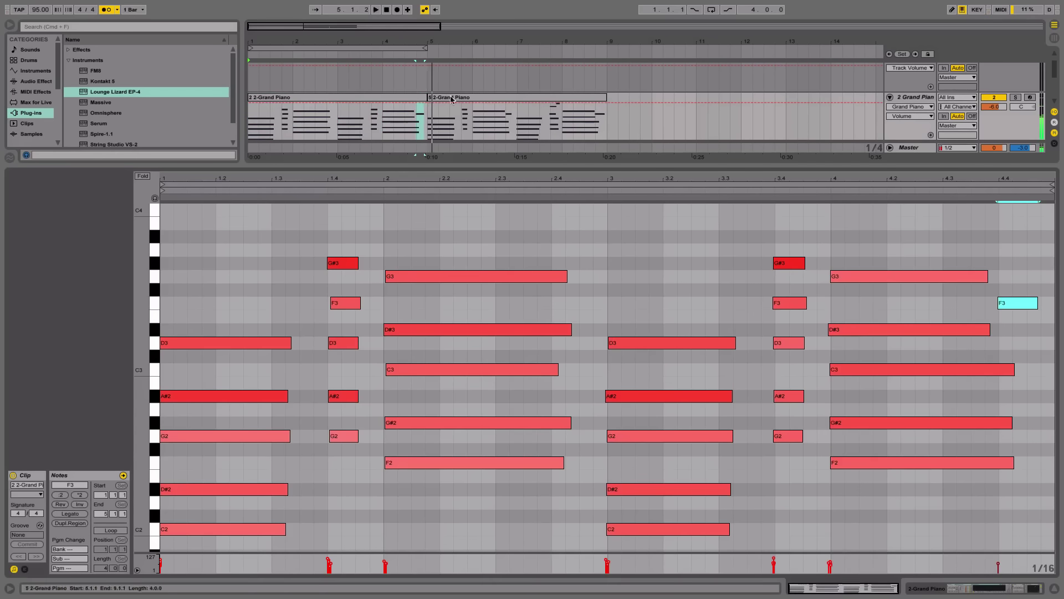
Step: Examine the second Grand Piano clip's notes, focusing on its closing F3 note
{"action": "scroll", "coordinate": [431, 105], "scroll_direction": "down", "scroll_amount": 3}
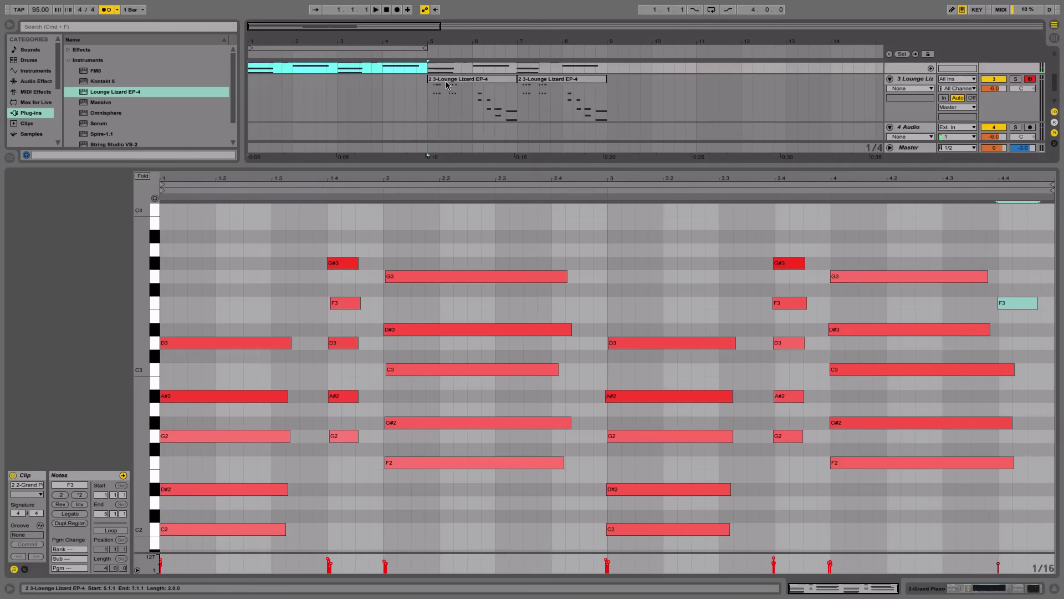
{"action": "scroll", "coordinate": [446, 85], "scroll_direction": "up", "scroll_amount": 3}
{"action": "left_click", "coordinate": [594, 100]}
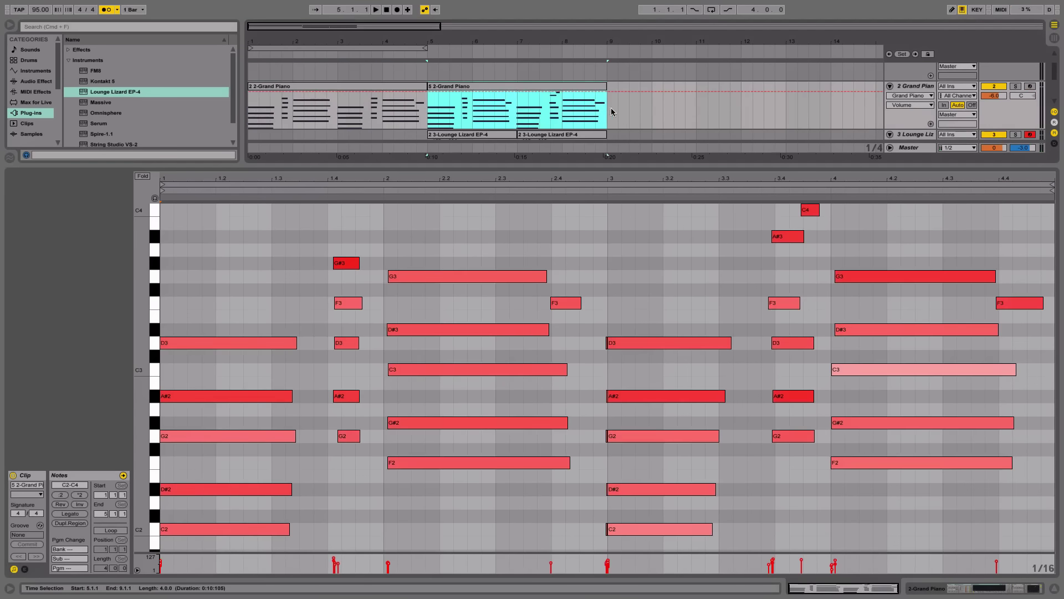
{"action": "scroll", "coordinate": [582, 106], "scroll_direction": "down", "scroll_amount": 1}
{"action": "left_click", "coordinate": [1022, 304]}
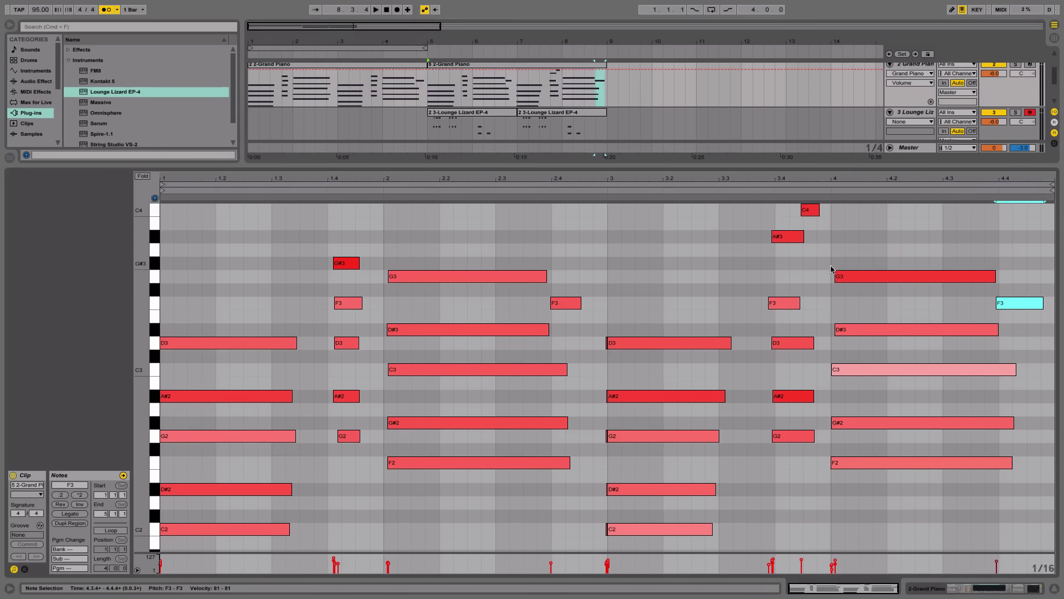
Step: Play from bar 7 and re-pitch the second Lounge Lizard clip's closing notes, raising D#3 to F3 and trying A#3 for the upper note
{"action": "left_click", "coordinate": [593, 113]}
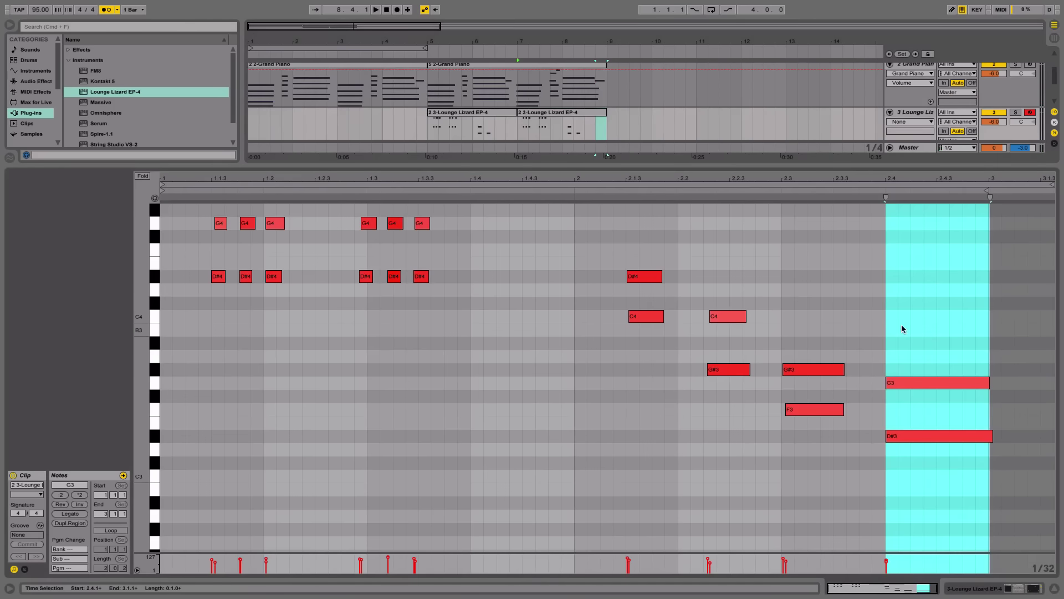
{"action": "left_click", "coordinate": [902, 328]}
{"action": "key", "text": "space"}
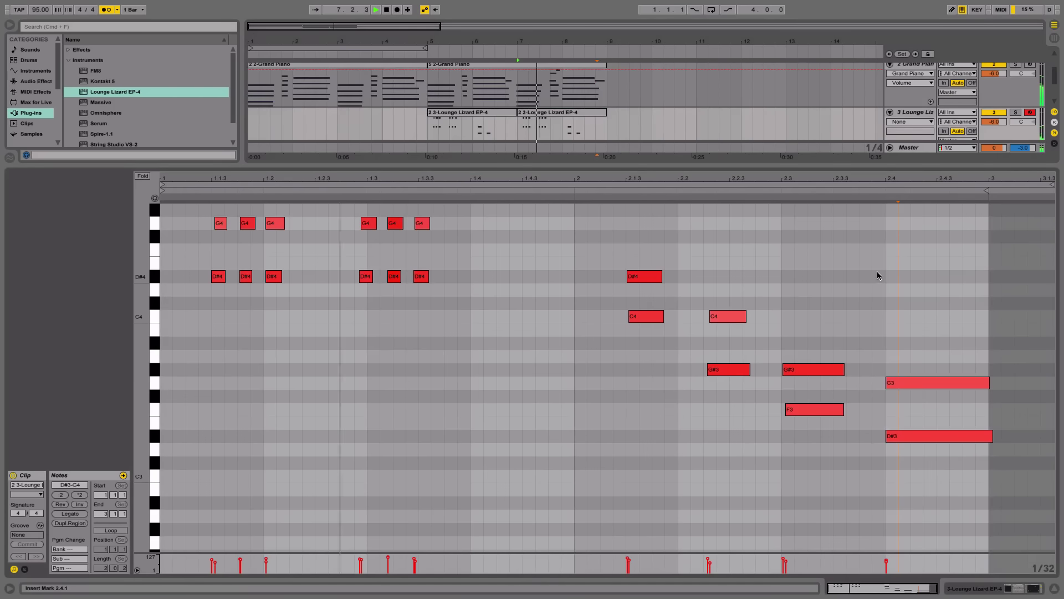
{"action": "scroll", "coordinate": [735, 283], "scroll_direction": "up", "scroll_amount": 1}
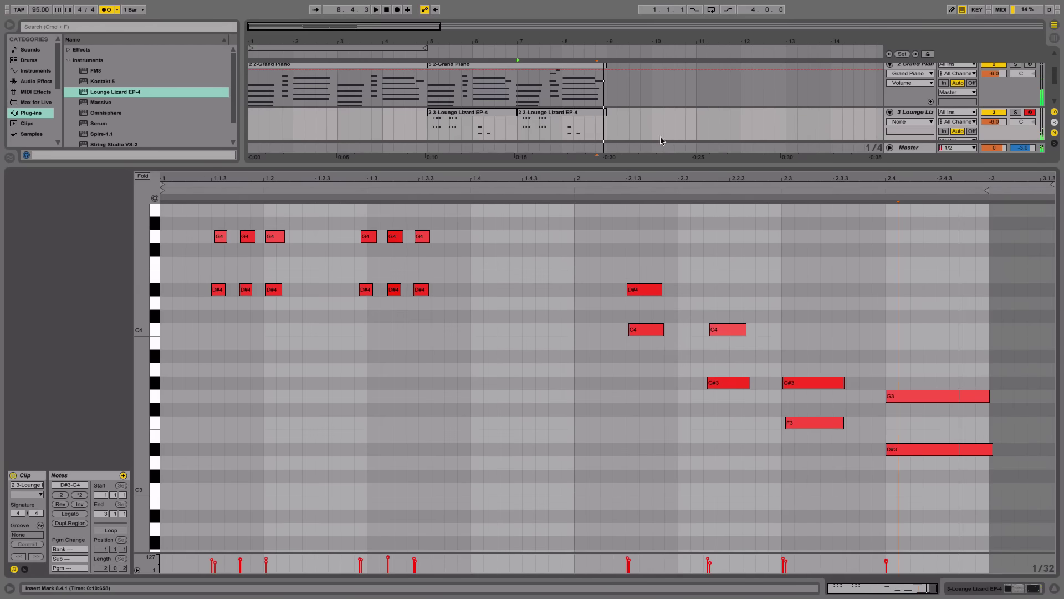
{"action": "scroll", "coordinate": [661, 141], "scroll_direction": "down", "scroll_amount": 2}
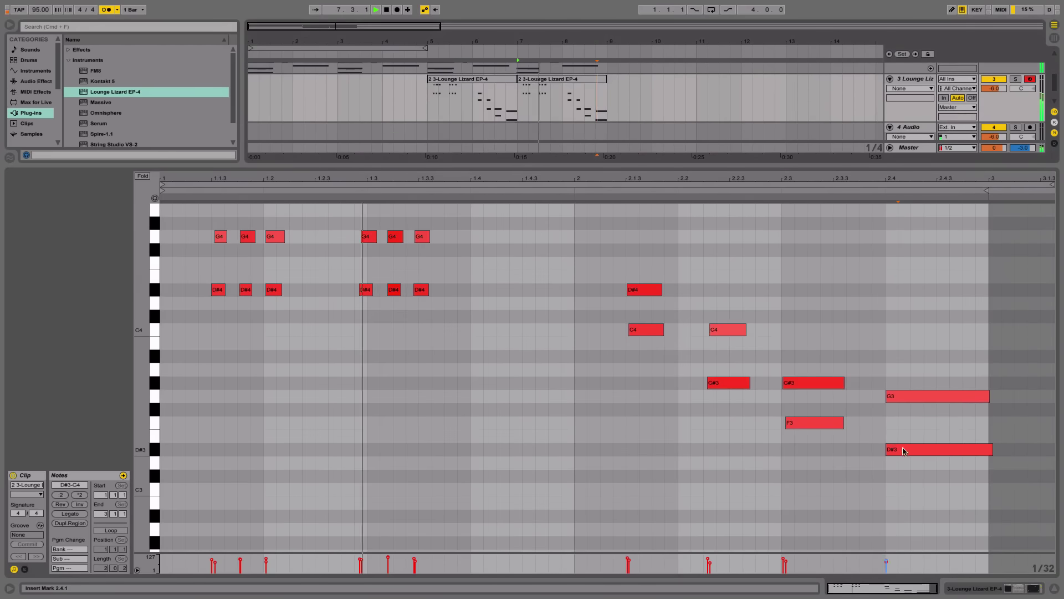
{"action": "left_click_drag", "start_coordinate": [904, 450], "coordinate": [914, 324]}
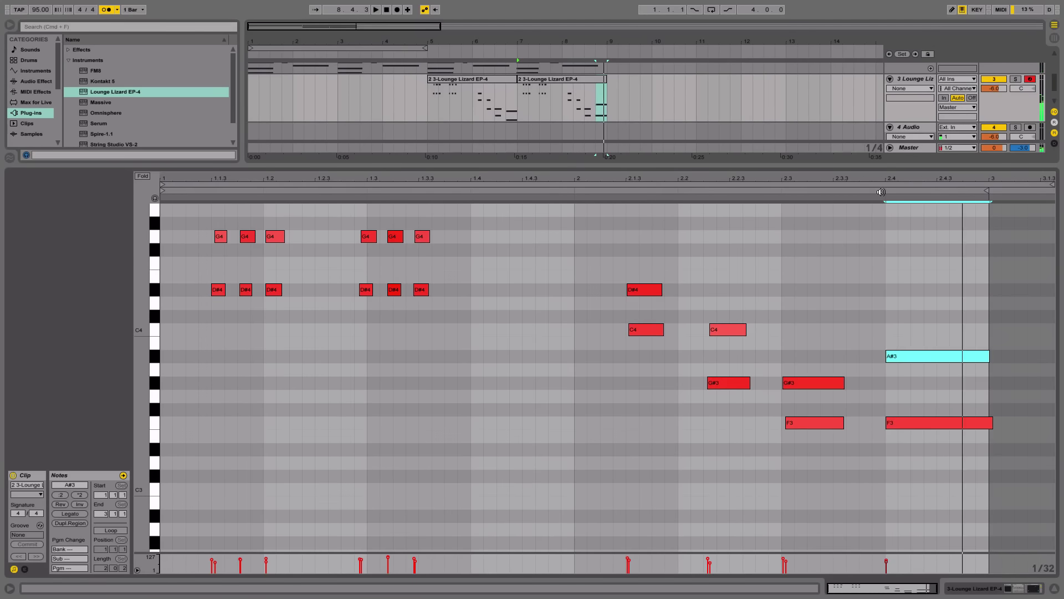
{"action": "left_click_drag", "start_coordinate": [909, 356], "coordinate": [907, 386]}
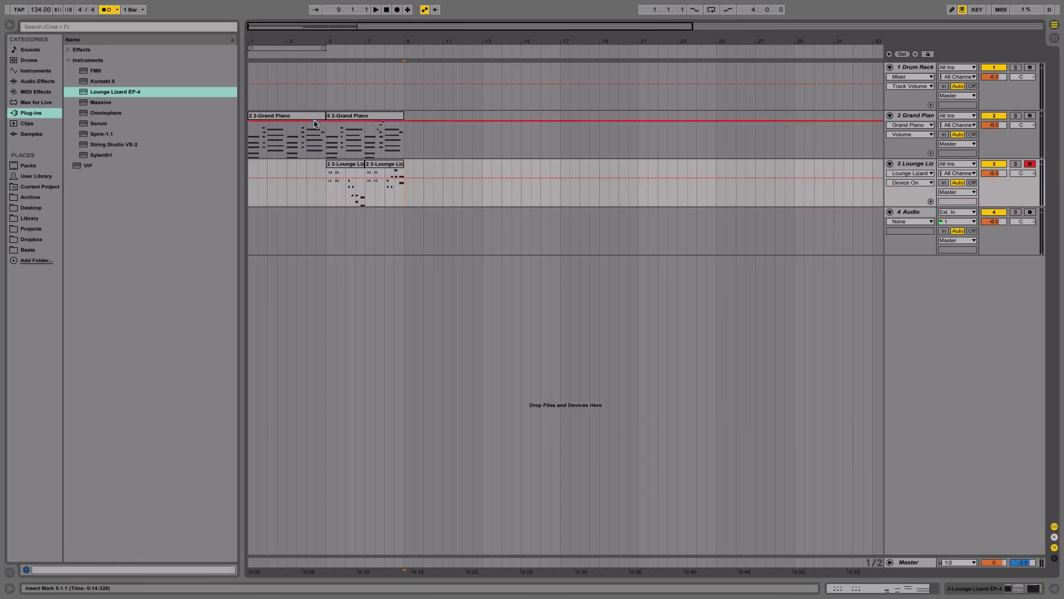
Step: Move the second Grand Piano clip from bar 5 to bar 9
{"action": "left_click", "coordinate": [367, 117]}
{"action": "left_click_drag", "start_coordinate": [367, 115], "coordinate": [445, 116]}
Step: Check the notes of the first Grand Piano clip and play it back at 134 BPM
{"action": "left_click", "coordinate": [304, 116]}
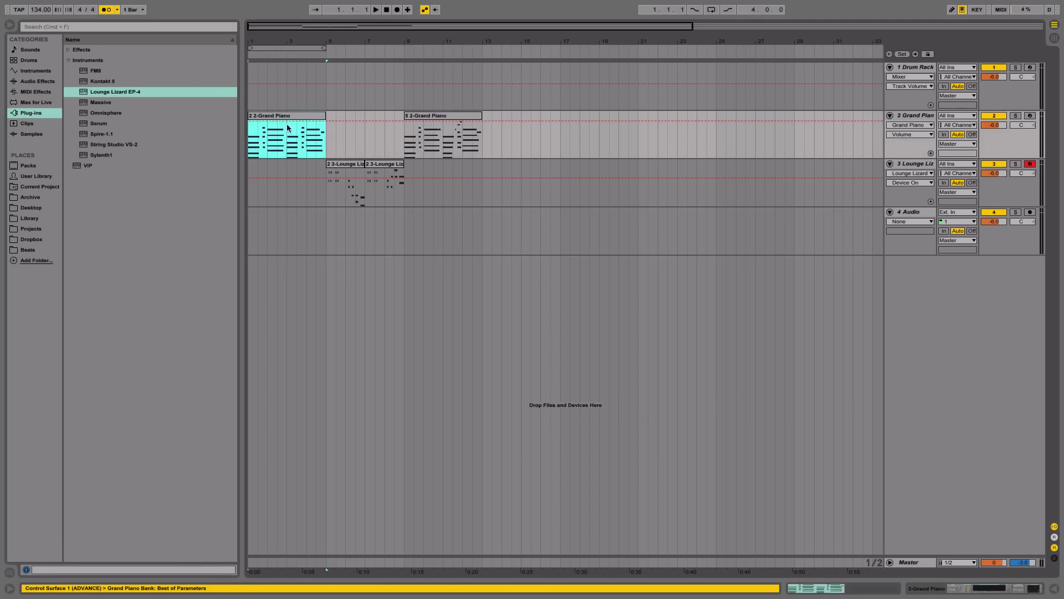
{"action": "double_click", "coordinate": [288, 116]}
{"action": "left_click", "coordinate": [412, 300]}
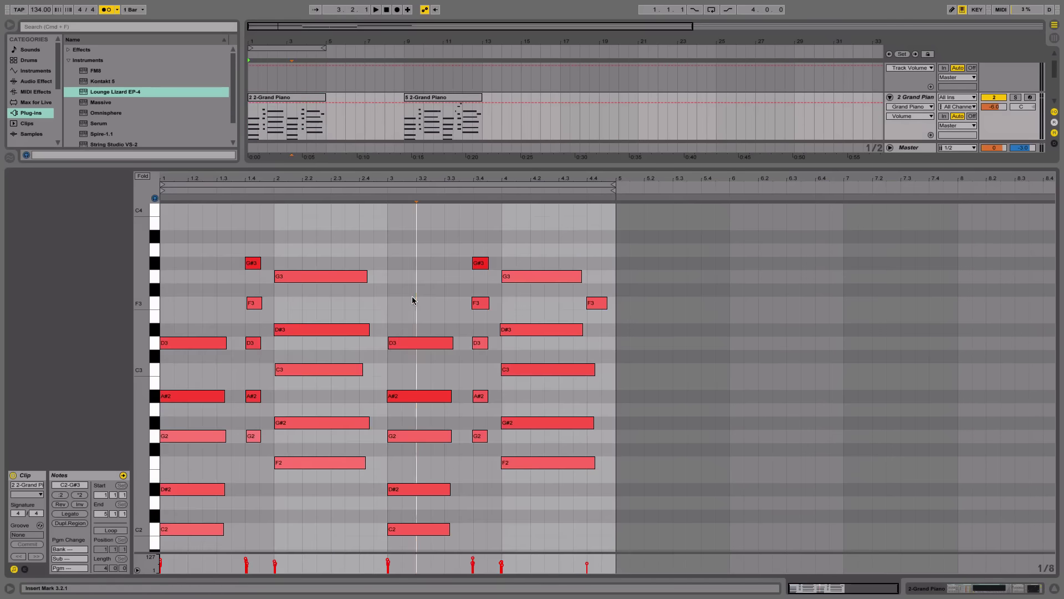
{"action": "left_click", "coordinate": [1055, 591]}
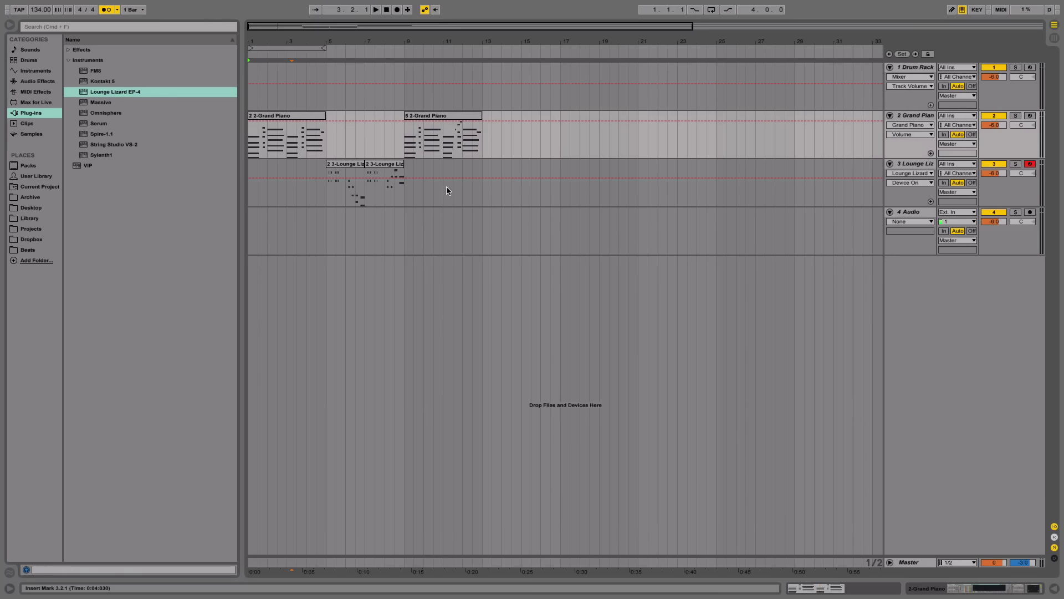
{"action": "left_click", "coordinate": [290, 117]}
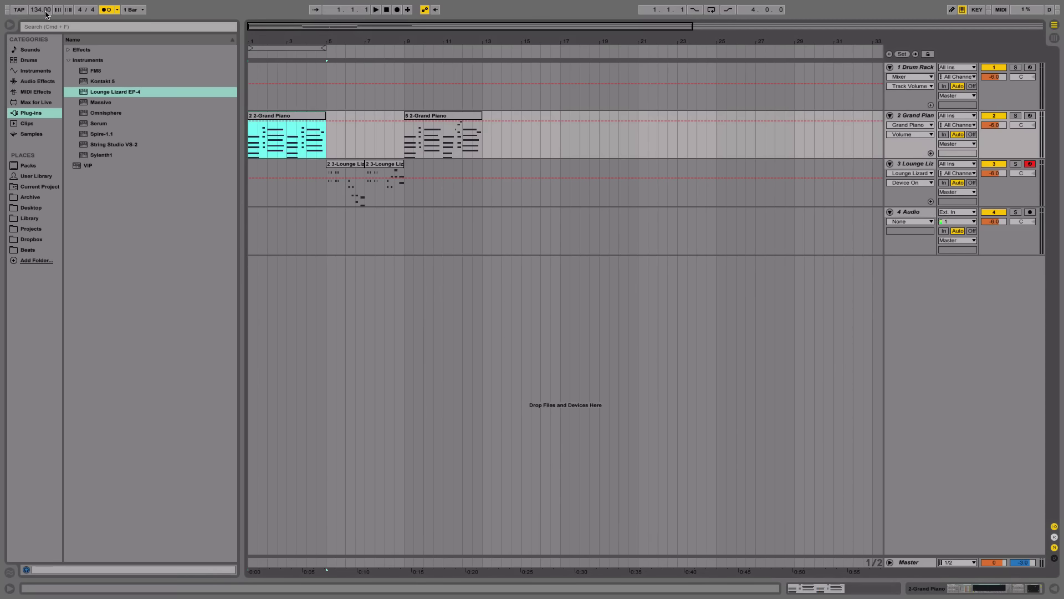
{"action": "key", "text": "space"}
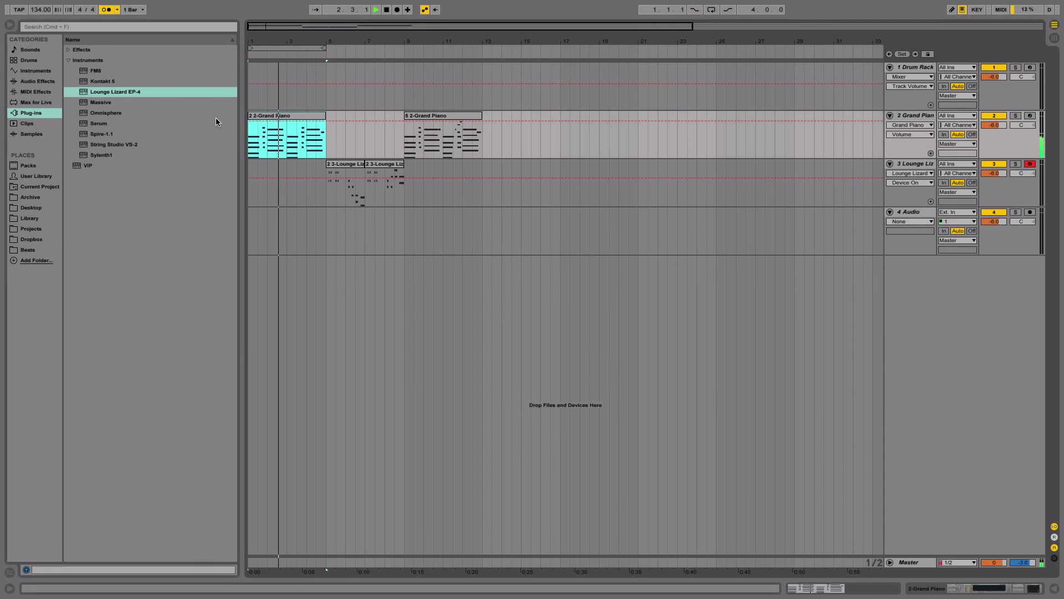
{"action": "key", "text": "space"}
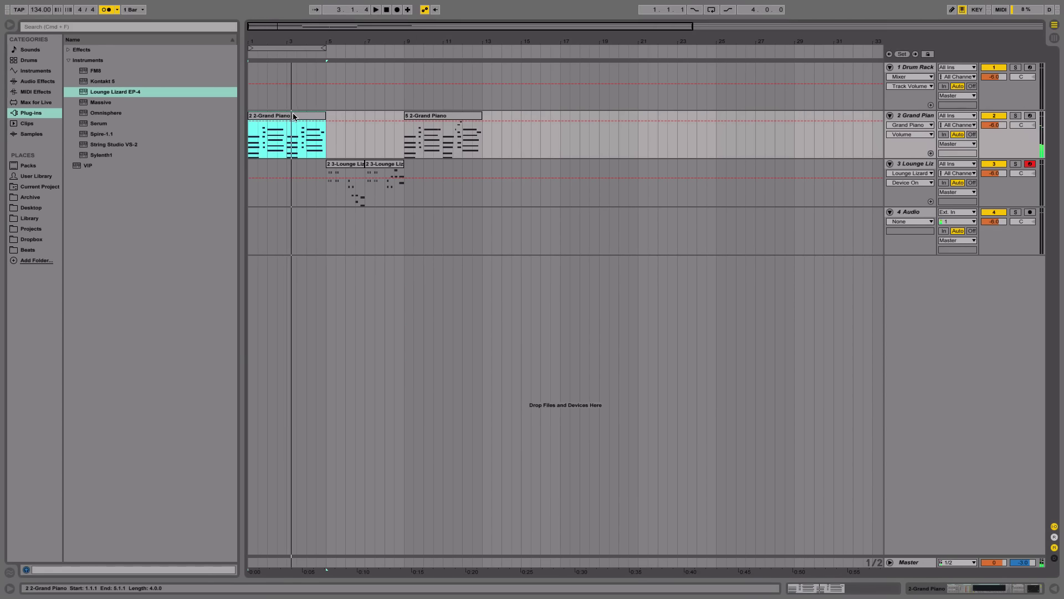
Step: Select all notes in the first Grand Piano clip and stretch them to double length
{"action": "double_click", "coordinate": [292, 114]}
{"action": "left_click", "coordinate": [401, 232]}
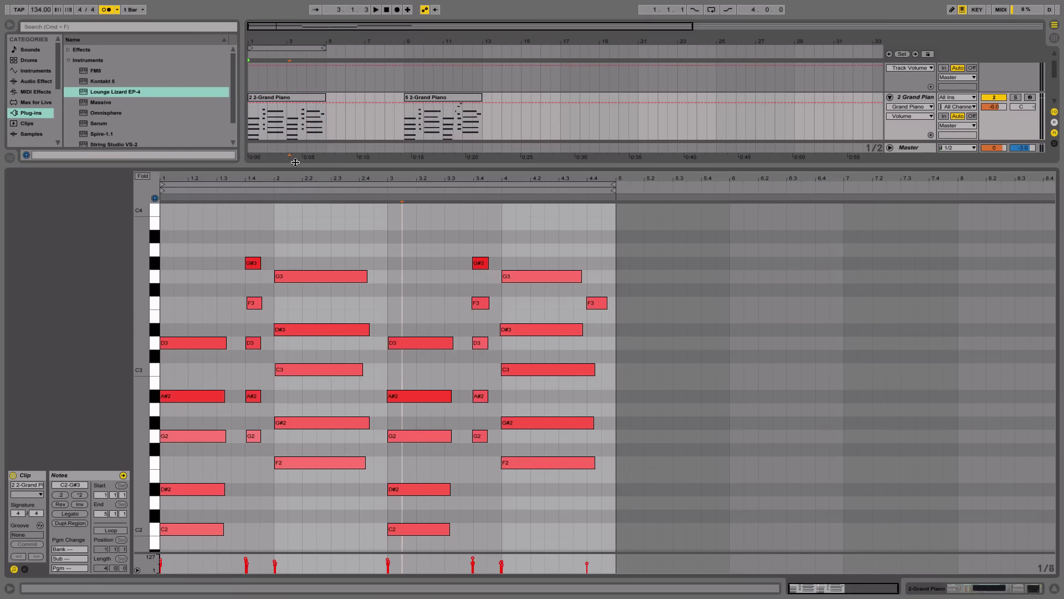
{"action": "key", "text": "super+a"}
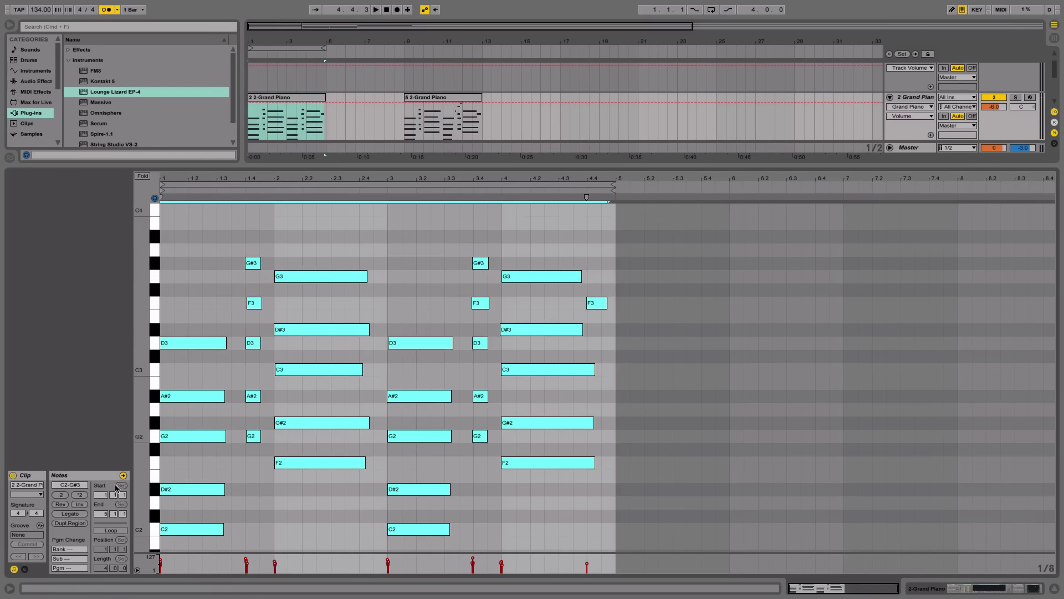
{"action": "scroll", "coordinate": [261, 273], "scroll_direction": "down", "scroll_amount": 1}
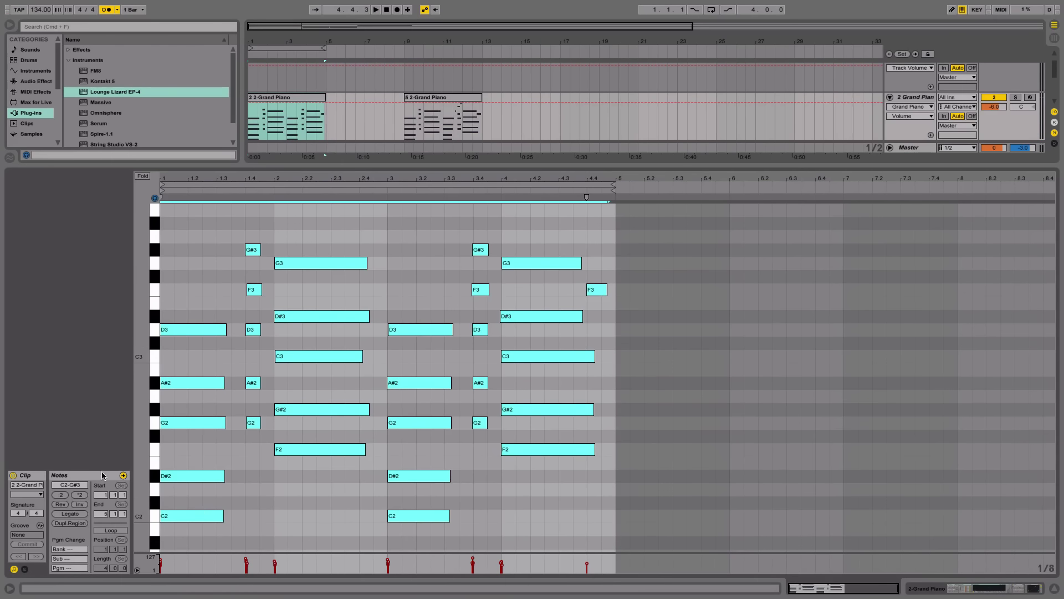
{"action": "left_click", "coordinate": [81, 495]}
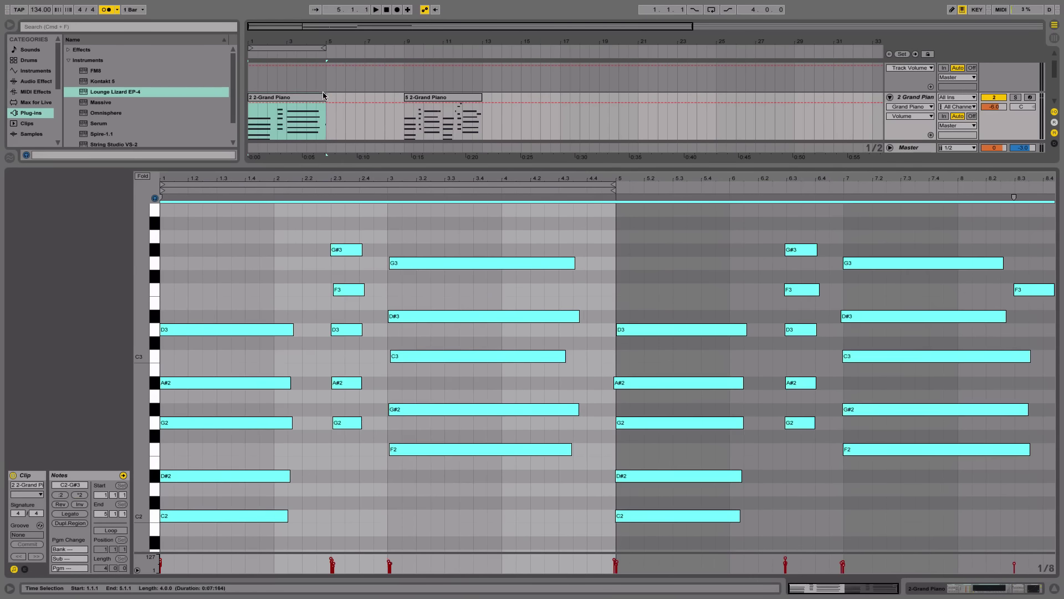
Step: Extend the end of the first Grand Piano clip to bar 9 and play it back from bar 1
{"action": "left_click_drag", "start_coordinate": [325, 97], "coordinate": [404, 97]}
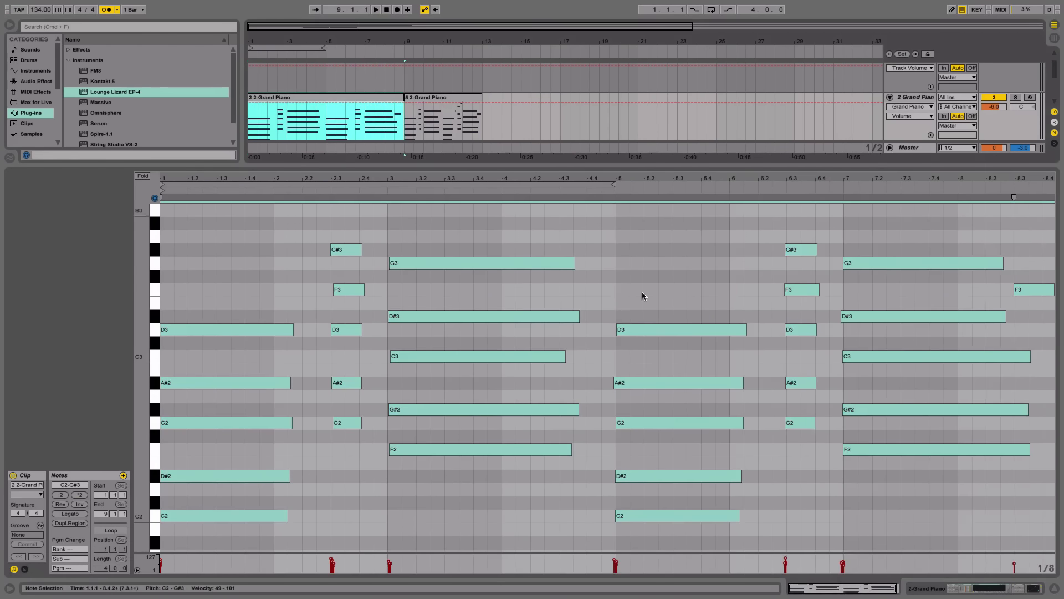
{"action": "left_click", "coordinate": [1056, 592]}
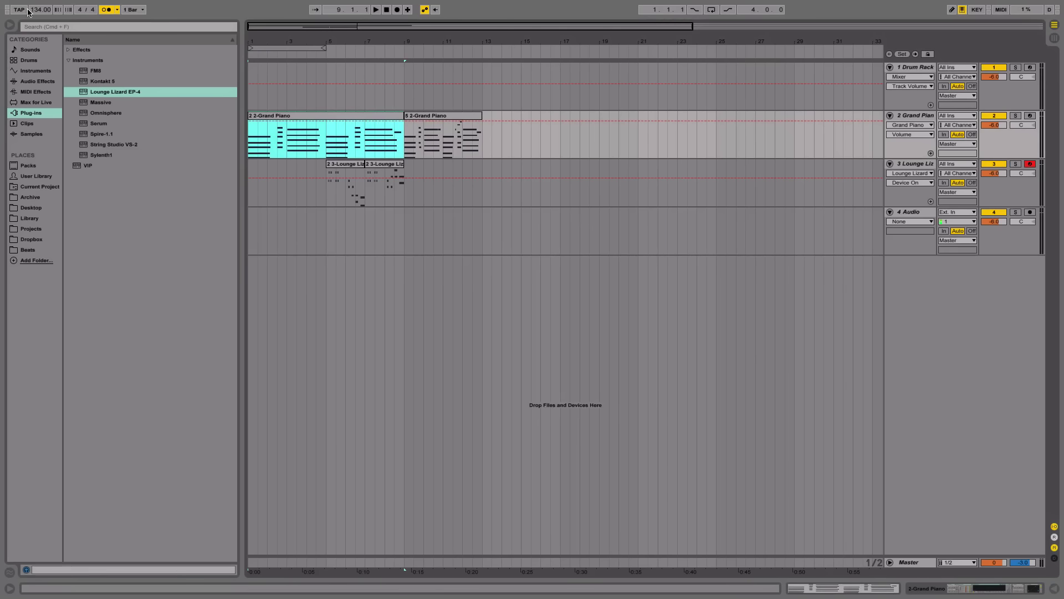
{"action": "left_click", "coordinate": [428, 115]}
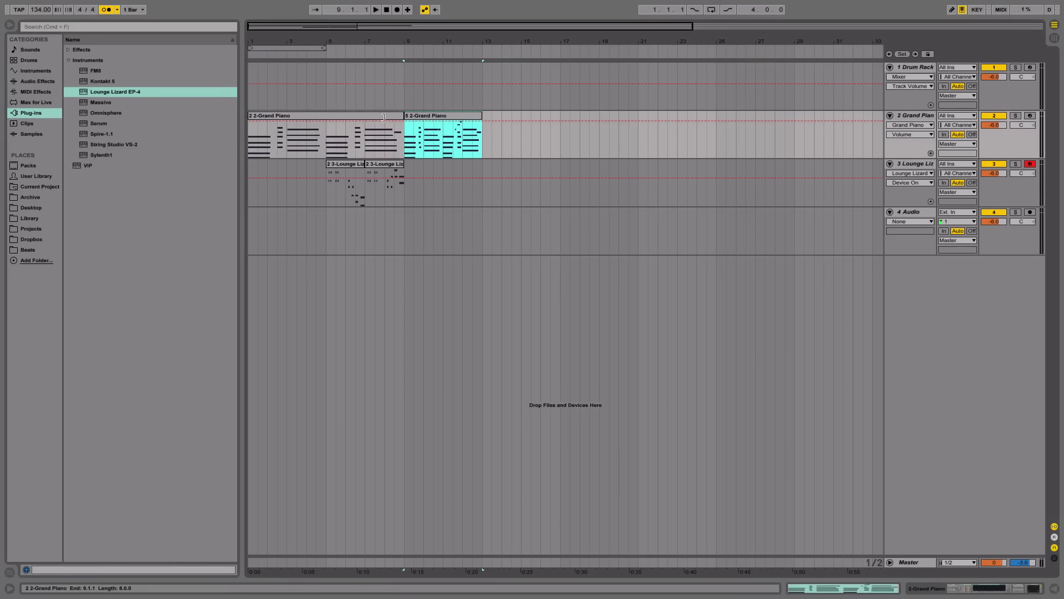
{"action": "left_click", "coordinate": [301, 121]}
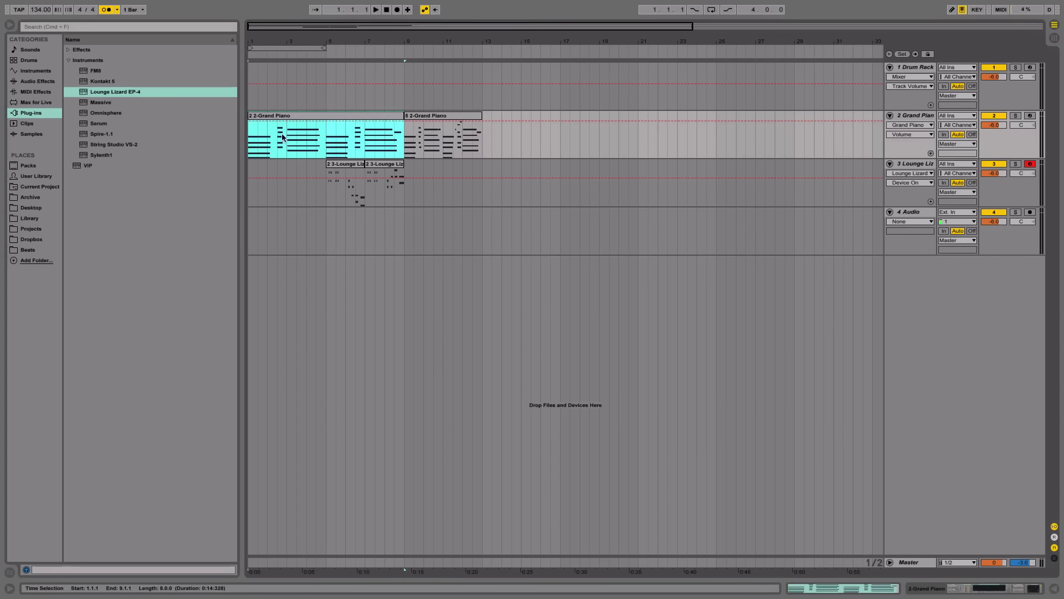
{"action": "key", "text": "space"}
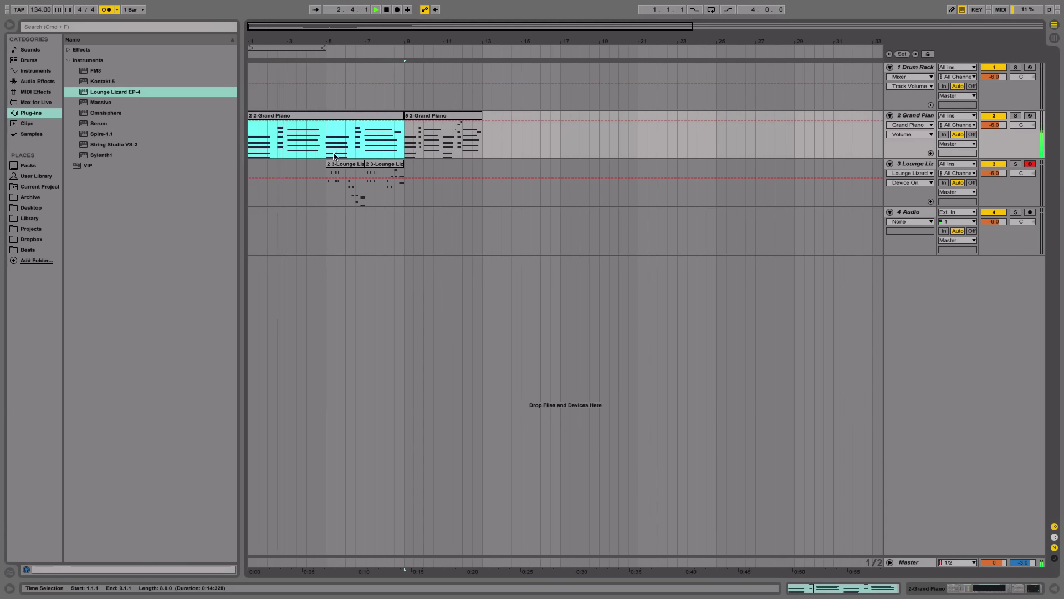
{"action": "key", "text": "space"}
Step: Stretch all notes in the second Grand Piano clip to double length and extend the clip's end to bar 17
{"action": "left_click", "coordinate": [451, 117]}
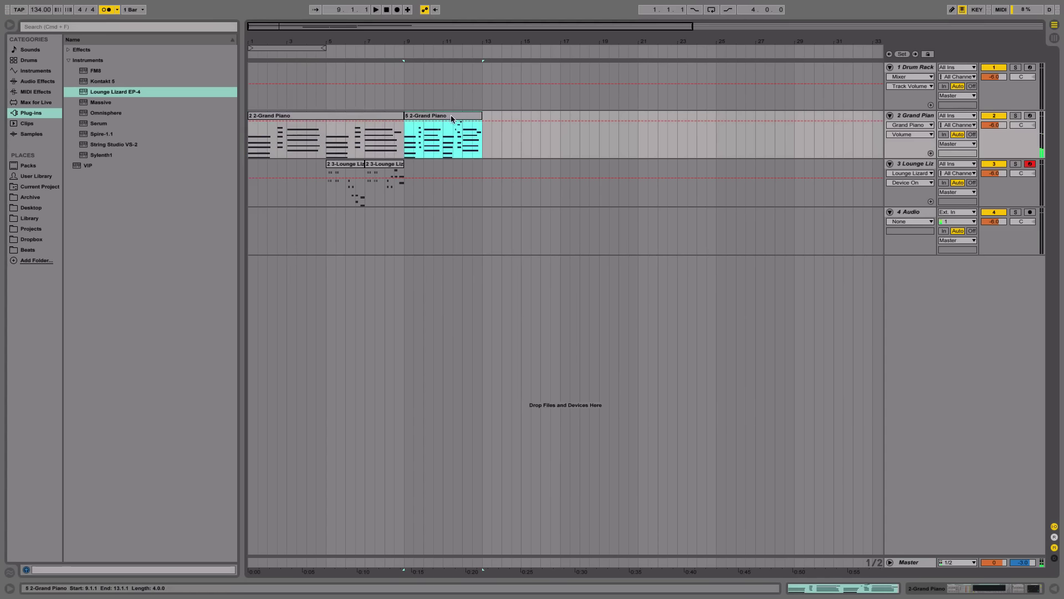
{"action": "double_click", "coordinate": [461, 116]}
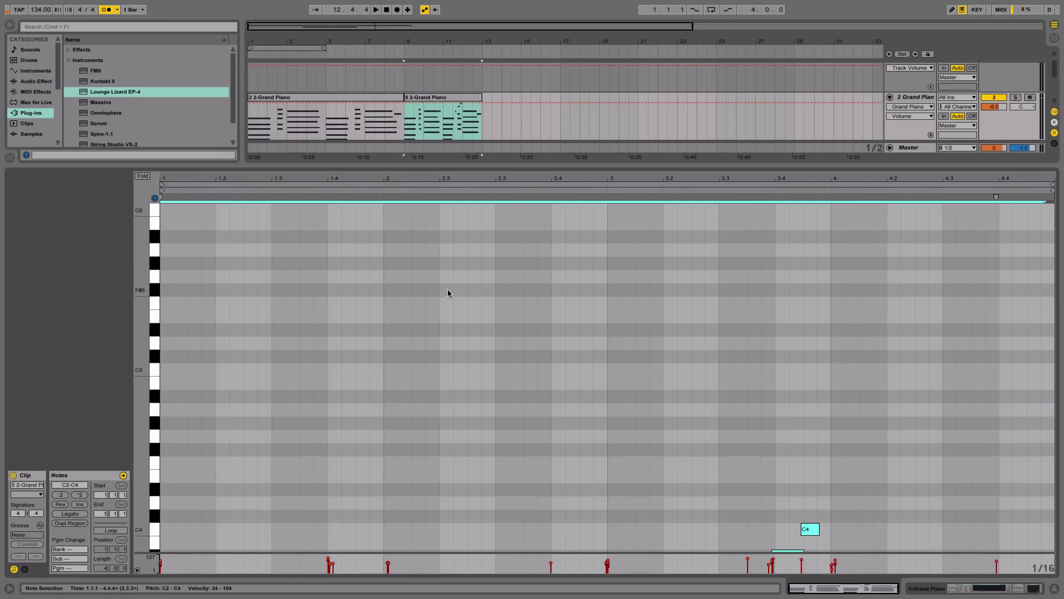
{"action": "left_click", "coordinate": [80, 495]}
{"action": "left_click", "coordinate": [545, 354]}
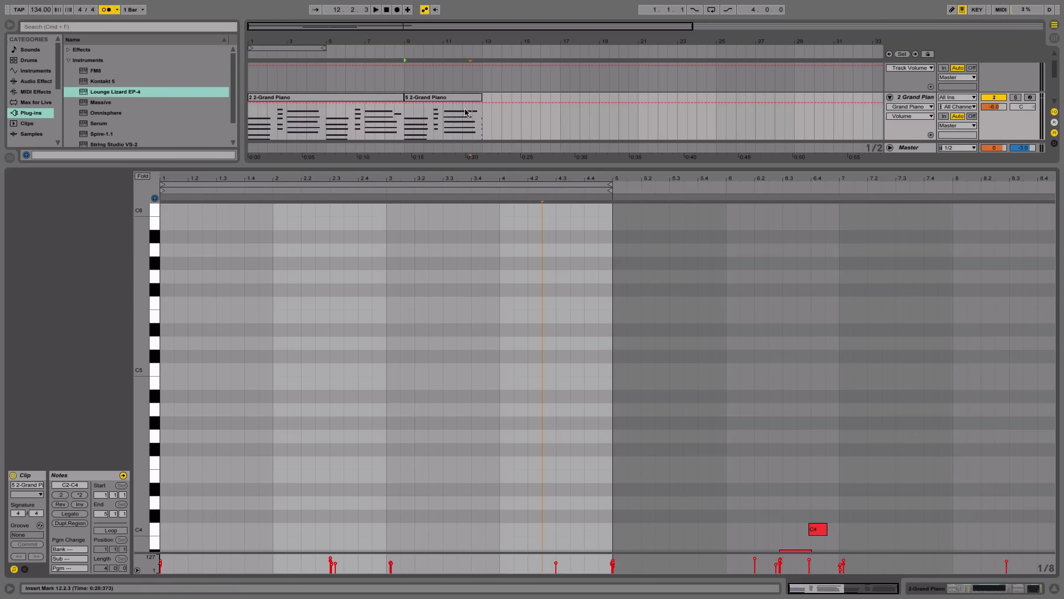
{"action": "left_click_drag", "start_coordinate": [479, 100], "coordinate": [558, 100]}
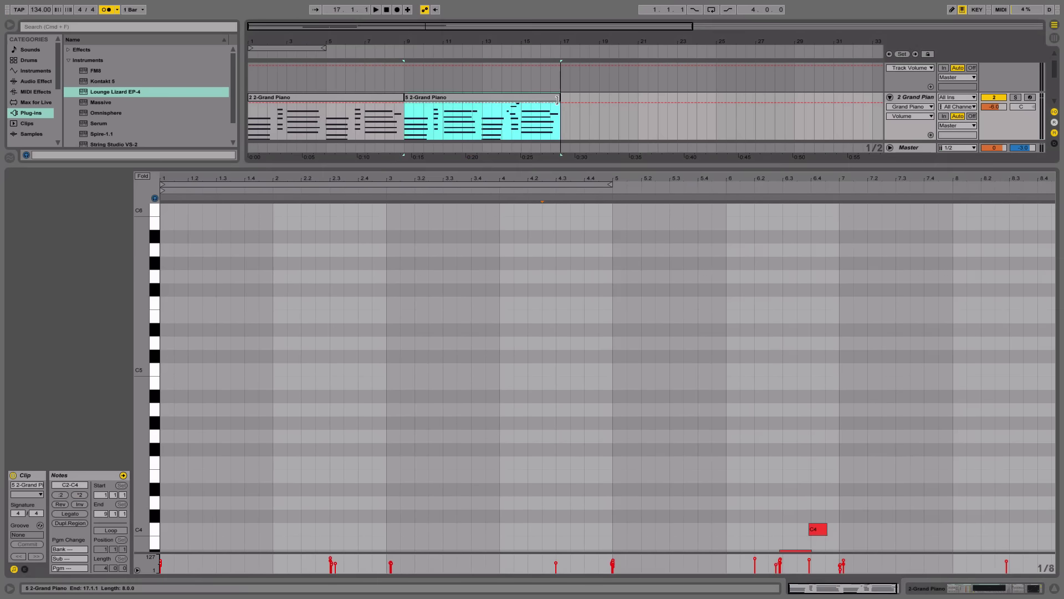
{"action": "left_click", "coordinate": [1054, 591]}
Step: Move both Lounge Lizard clips together from bar 5 to bar 9 and play them with the piano chords
{"action": "left_click", "coordinate": [354, 170]}
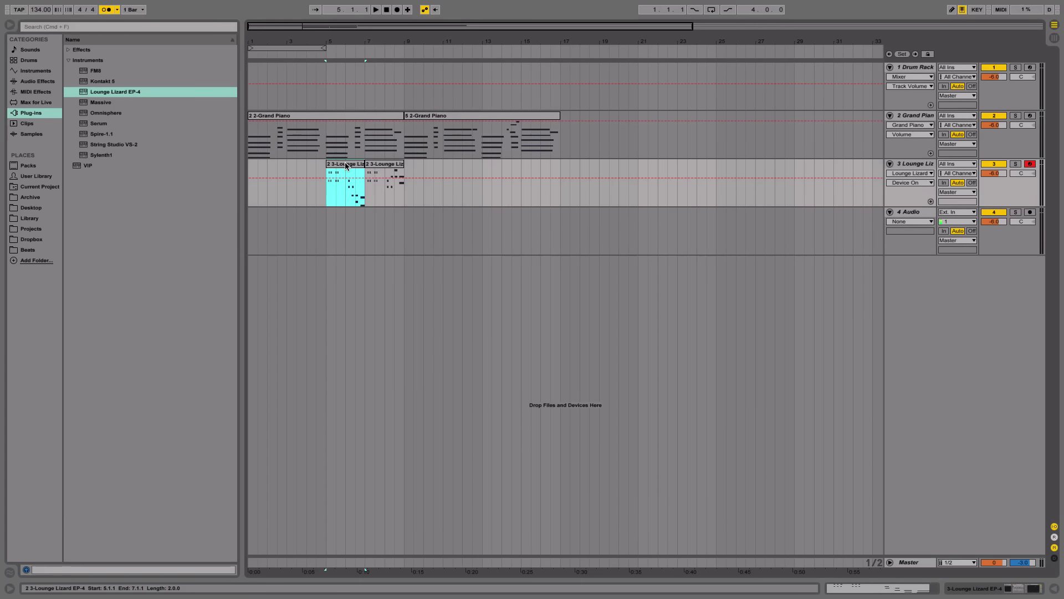
{"action": "key", "text": "space"}
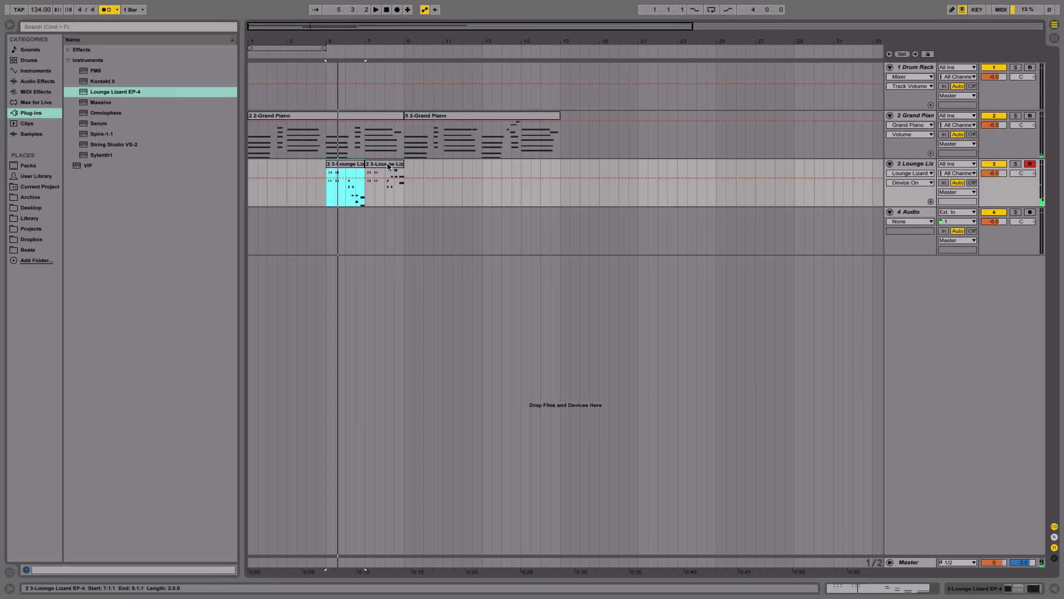
{"action": "left_click", "coordinate": [388, 167], "text": "shift"}
{"action": "left_click", "coordinate": [359, 189]}
{"action": "left_click", "coordinate": [357, 169], "text": "shift"}
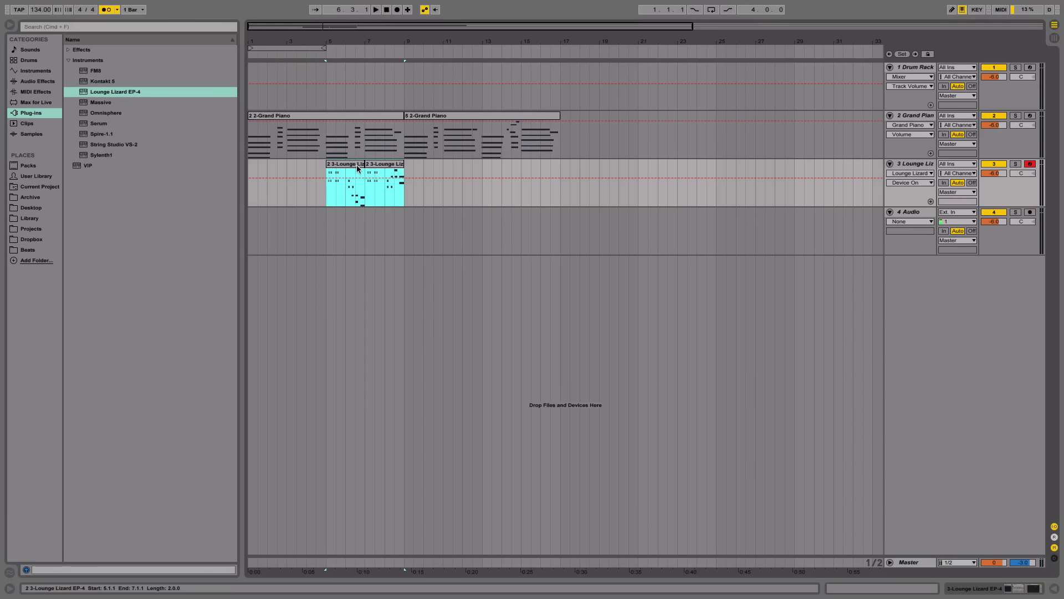
{"action": "left_click_drag", "start_coordinate": [358, 169], "coordinate": [436, 169]}
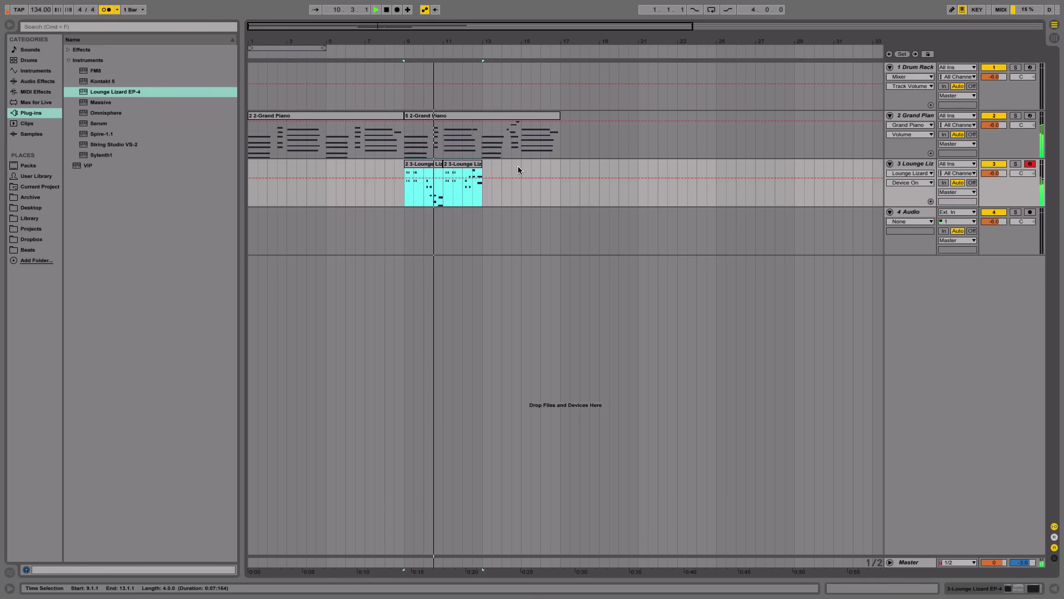
{"action": "left_click", "coordinate": [501, 164]}
{"action": "key", "text": "space"}
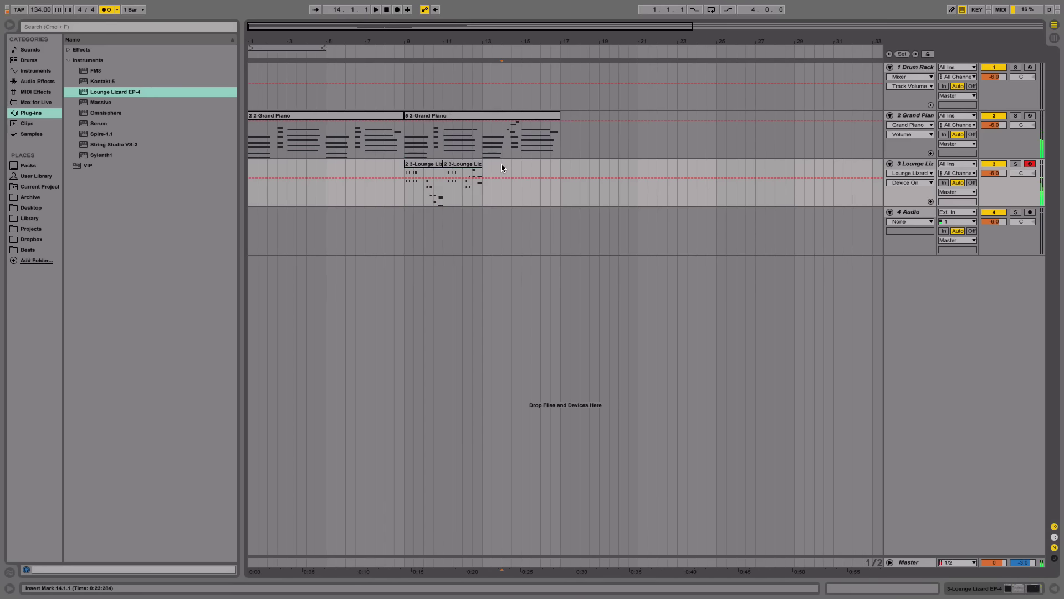
Step: Play the second Lounge Lizard clip and move it from bar 11 to bar 15
{"action": "left_click", "coordinate": [465, 164]}
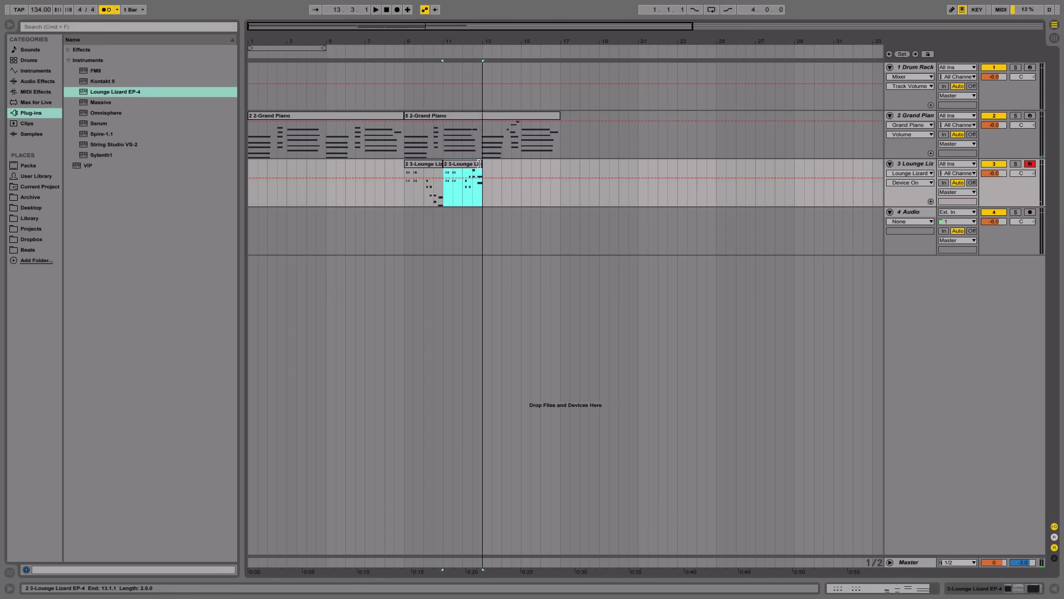
{"action": "key", "text": "space"}
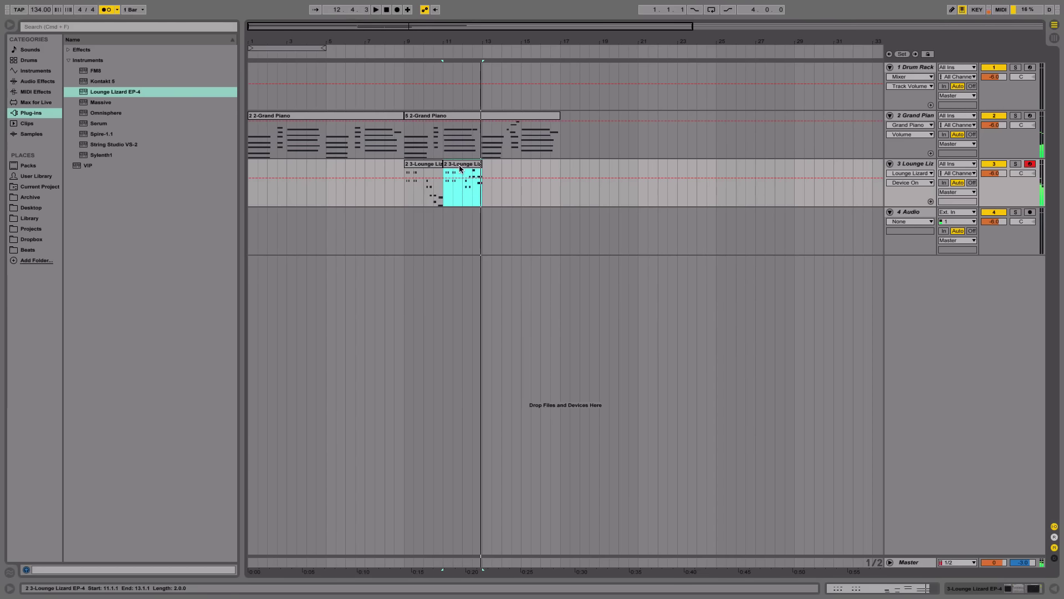
{"action": "left_click_drag", "start_coordinate": [460, 167], "coordinate": [537, 167]}
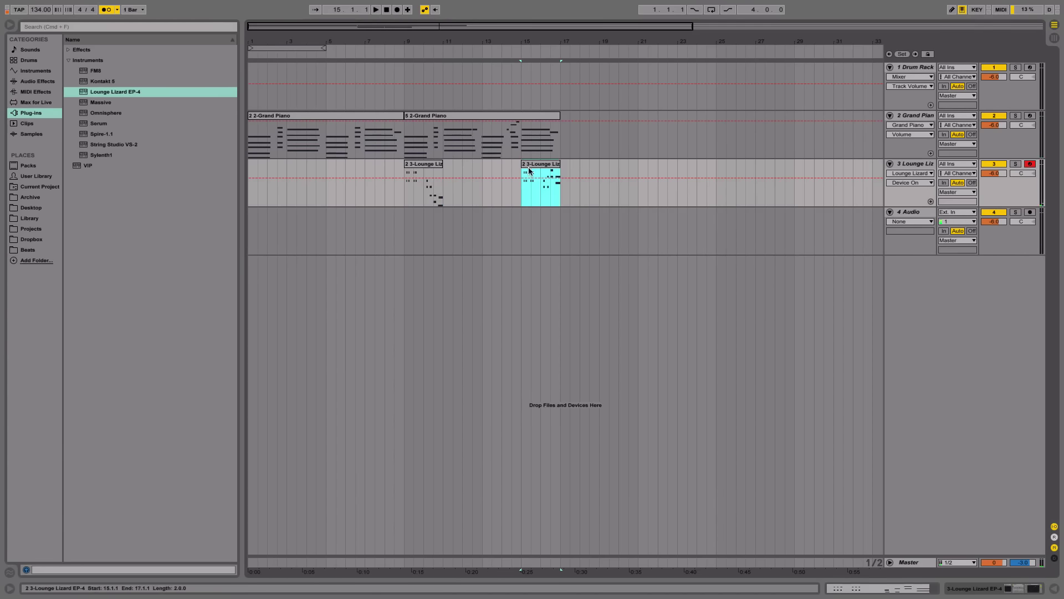
{"action": "key", "text": "space"}
Step: Double the first Lounge Lizard clip and its notes to end at bar 13, and place the second clip directly after it
{"action": "left_click", "coordinate": [417, 167]}
{"action": "double_click", "coordinate": [432, 168]}
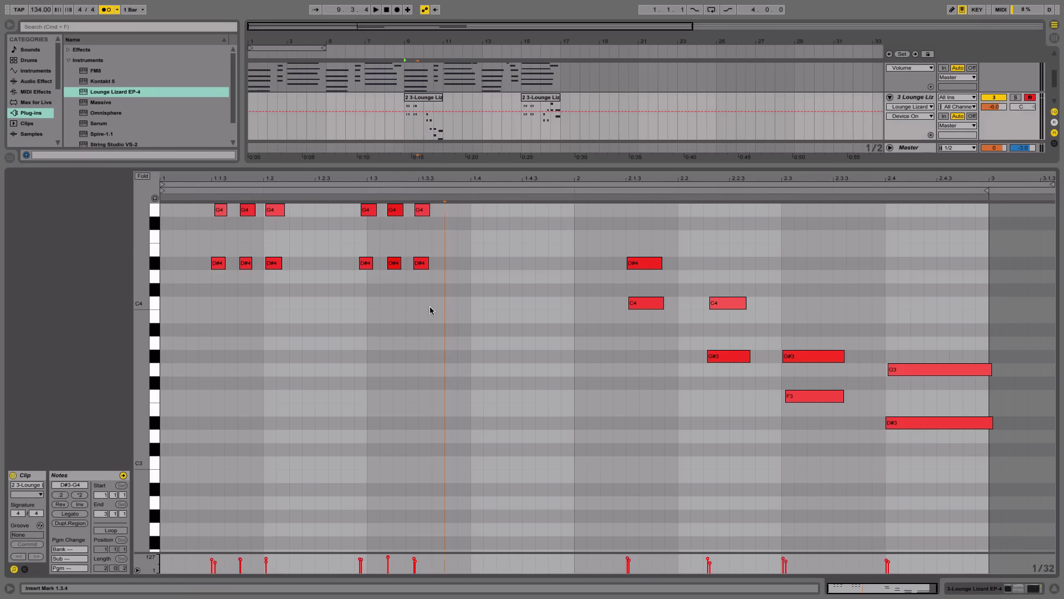
{"action": "left_click_drag", "start_coordinate": [161, 216], "coordinate": [992, 513]}
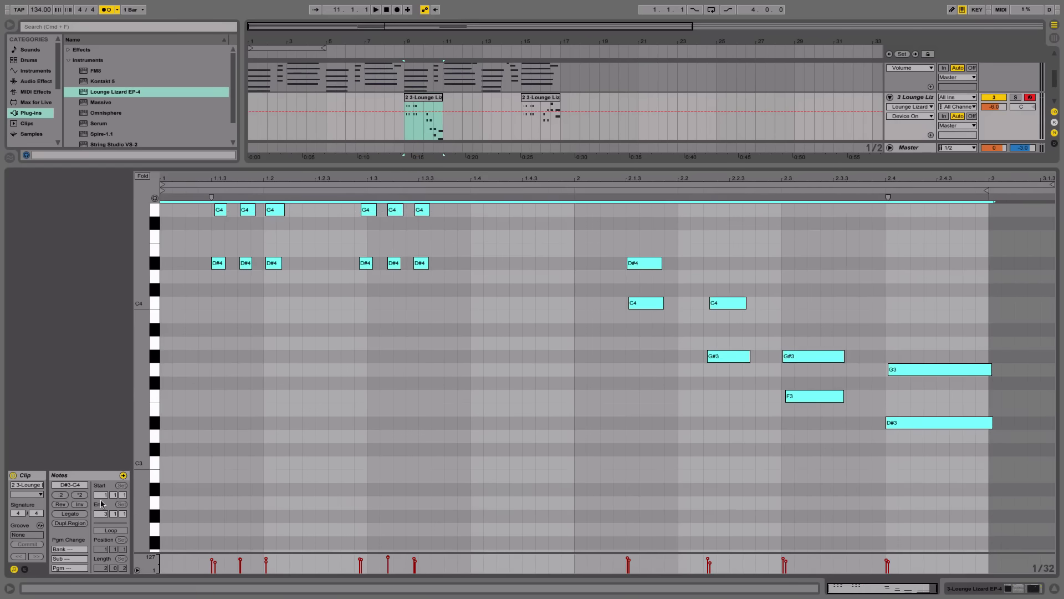
{"action": "left_click", "coordinate": [79, 494]}
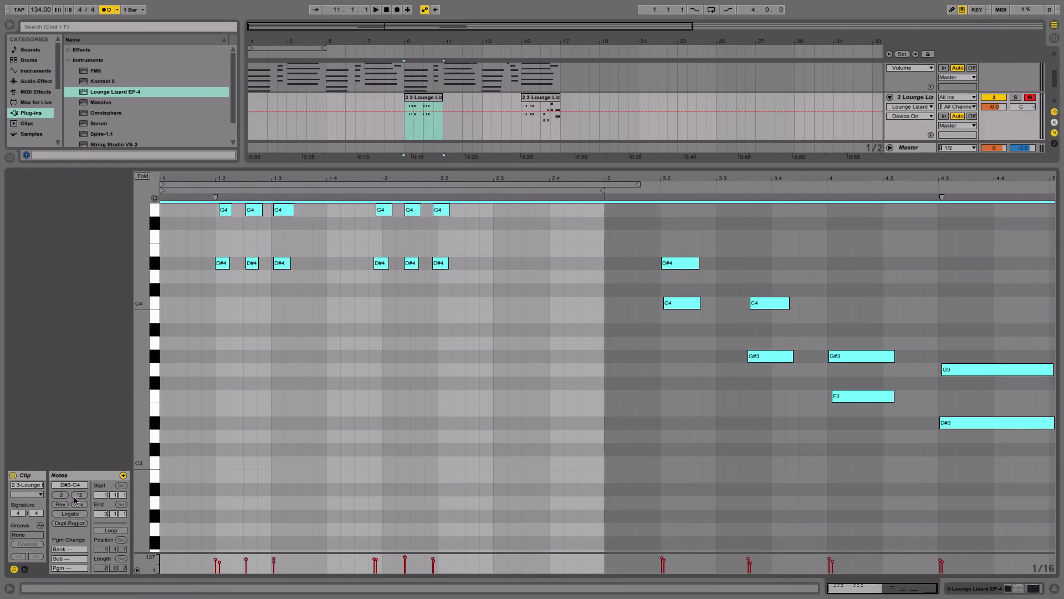
{"action": "left_click", "coordinate": [1052, 591]}
{"action": "left_click_drag", "start_coordinate": [442, 165], "coordinate": [482, 165]}
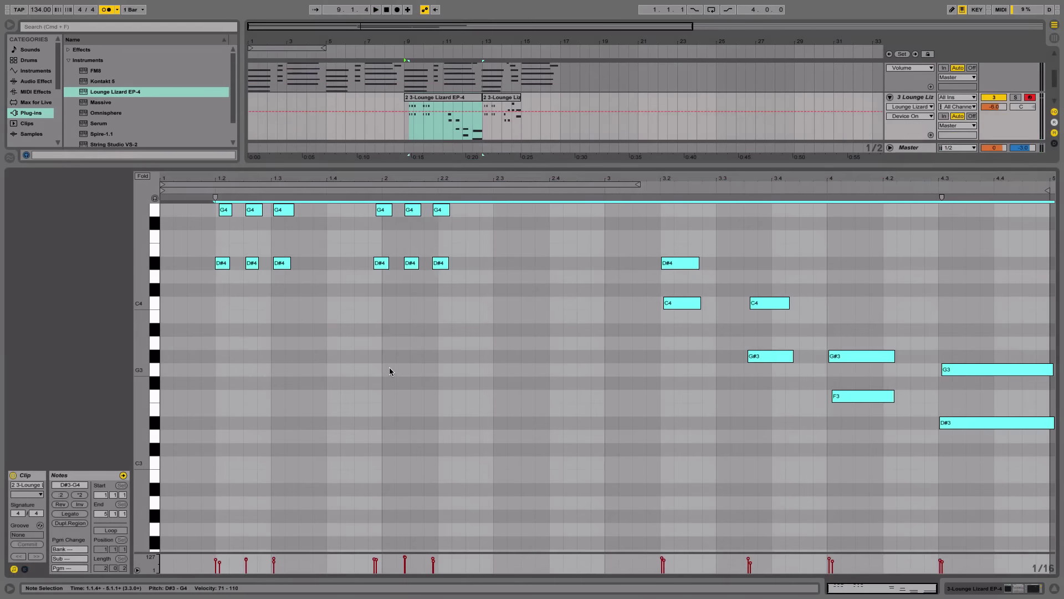
Step: Quantize the first Lounge Lizard clip's notes, align the early D#4 with the G4 at 2.1, and play the result
{"action": "key", "text": "super+u"}
{"action": "left_click", "coordinate": [378, 346]}
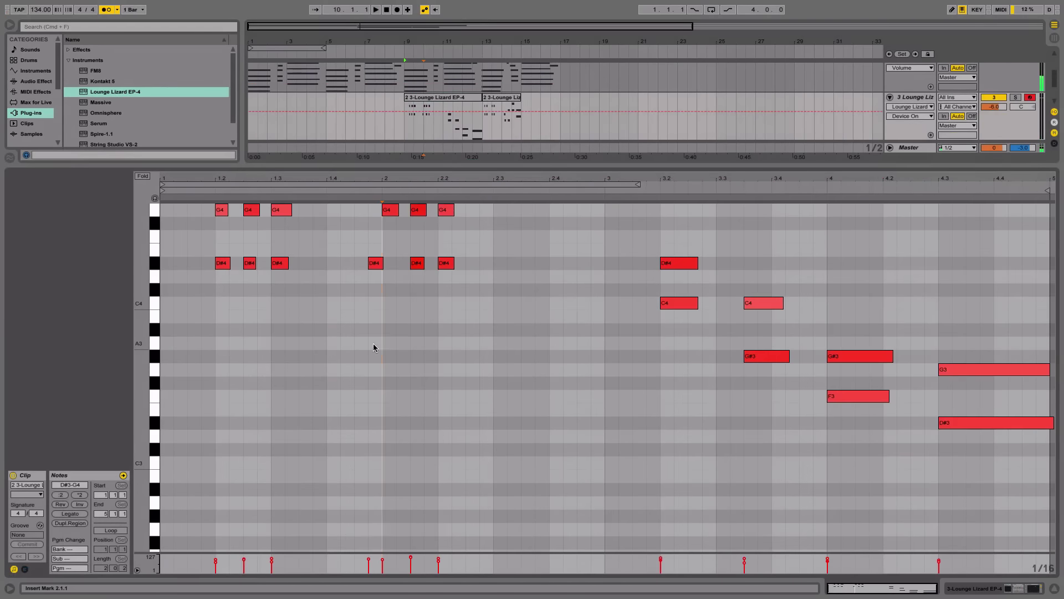
{"action": "left_click_drag", "start_coordinate": [378, 267], "coordinate": [391, 268]}
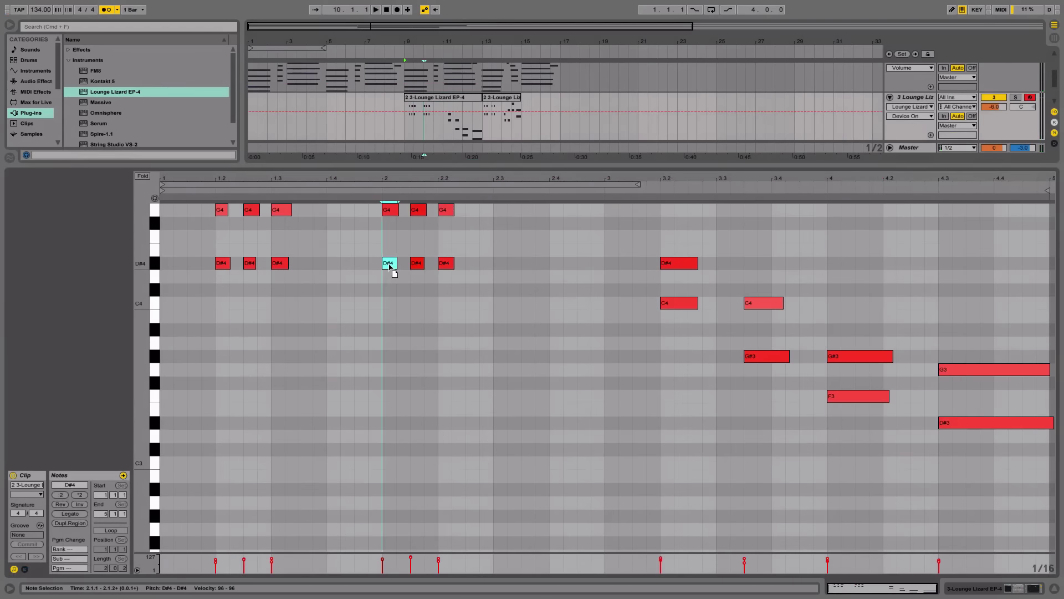
{"action": "key", "text": "space"}
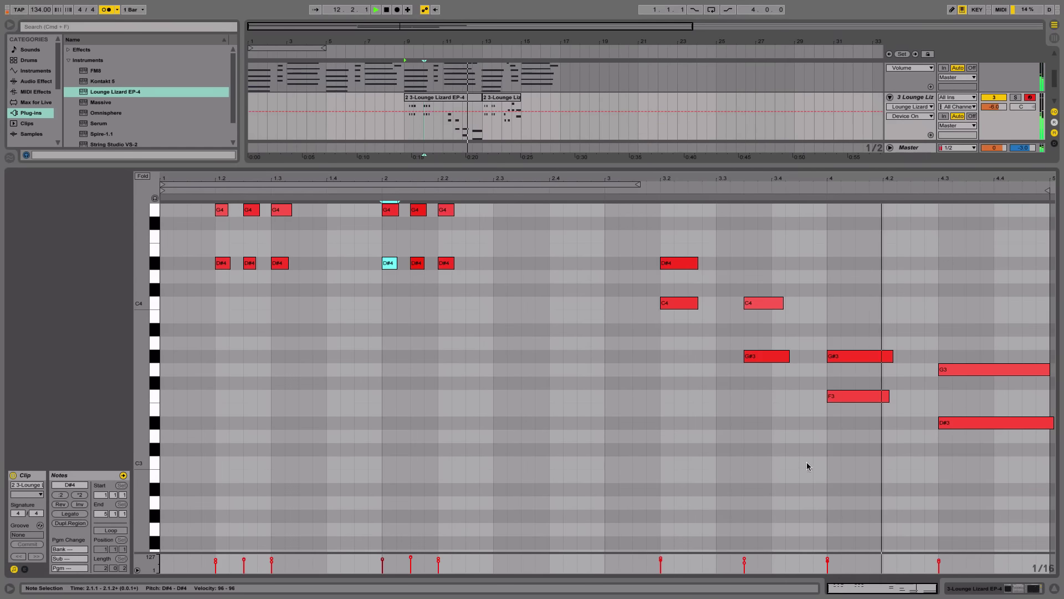
Step: Widen the second Lounge Lizard clip's grid to 1/16 and quantize all of its notes
{"action": "left_click", "coordinate": [488, 125]}
{"action": "key", "text": "space"}
{"action": "key", "text": "super+a"}
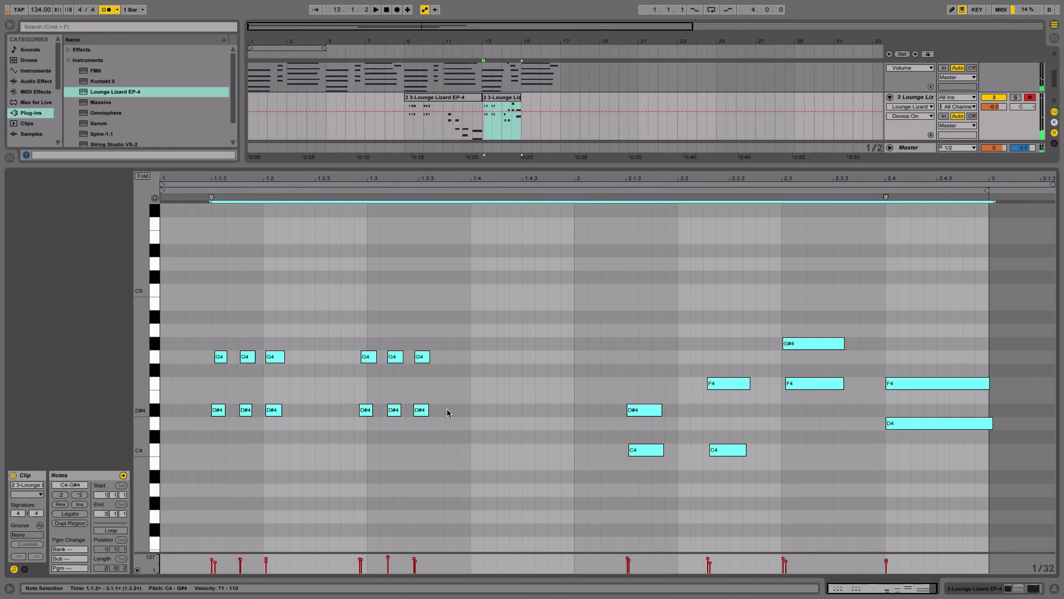
{"action": "key", "text": "super+2"}
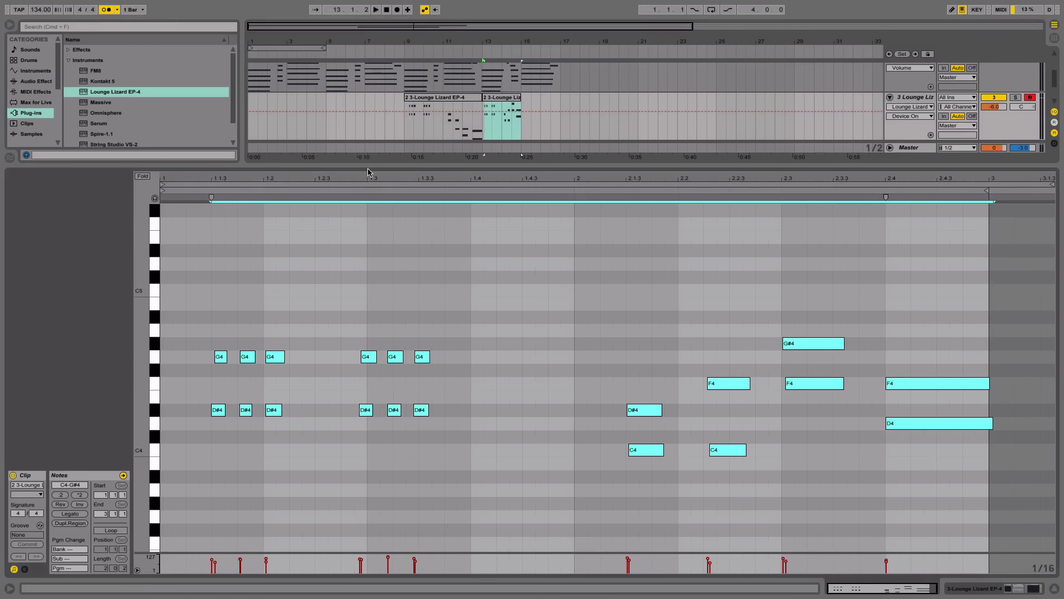
{"action": "key", "text": "super+u"}
{"action": "left_click", "coordinate": [356, 247]}
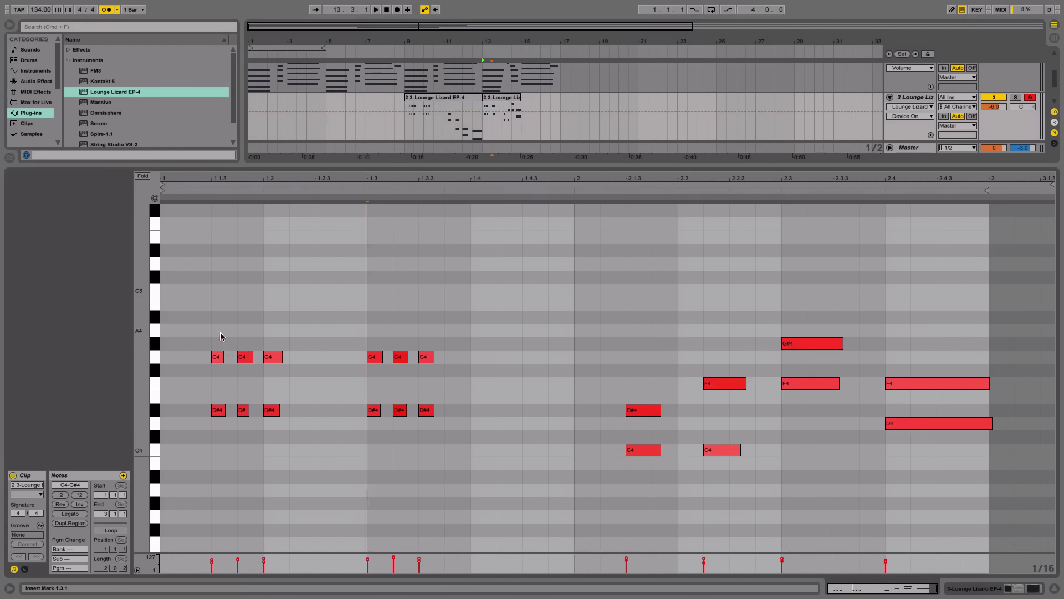
{"action": "key", "text": "super+a"}
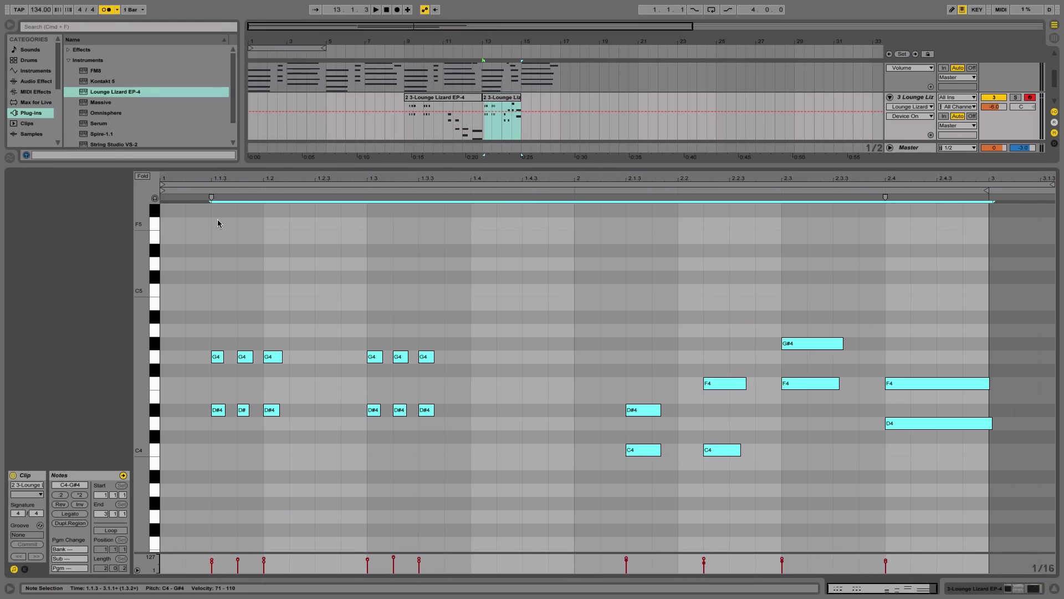
{"action": "left_click", "coordinate": [210, 197]}
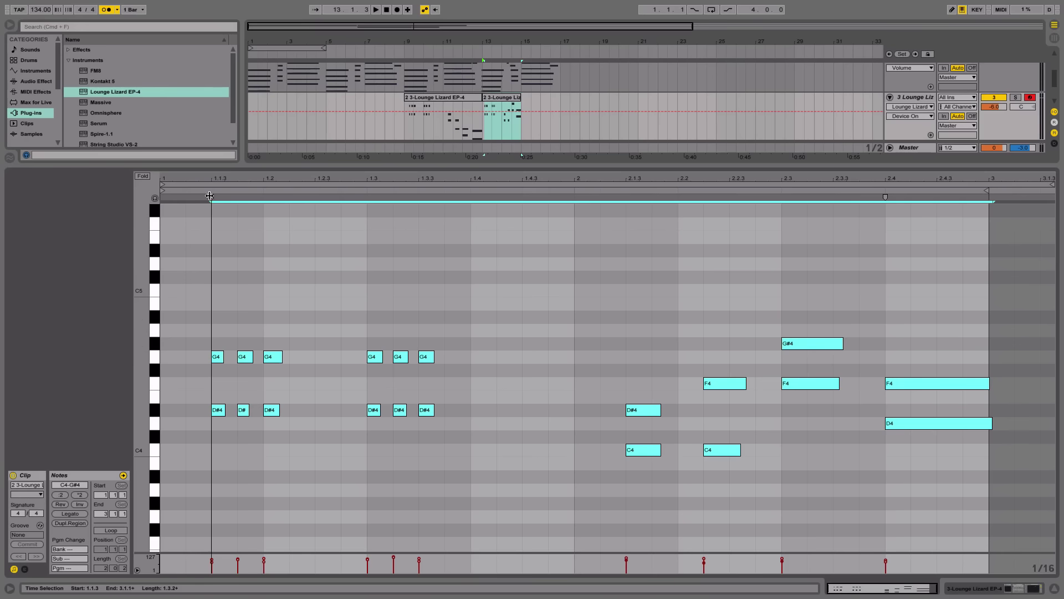
{"action": "mouse_move", "coordinate": [213, 194]}
{"action": "left_mouse_down"}
{"action": "mouse_move", "coordinate": [181, 199]}
{"action": "mouse_move", "coordinate": [170, 226]}
{"action": "mouse_move", "coordinate": [502, 230]}
{"action": "left_mouse_up"}
{"action": "key", "text": "super+z"}
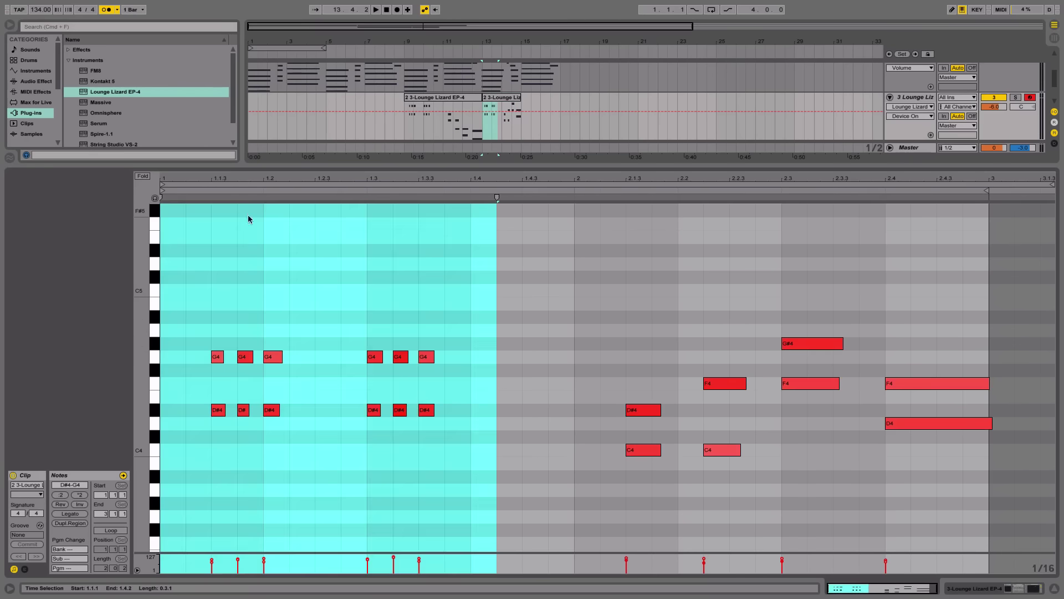
{"action": "left_click", "coordinate": [228, 230]}
Step: Try stretching all notes in the second Lounge Lizard clip to double length and play the clip from bar 13
{"action": "key", "text": "super+a"}
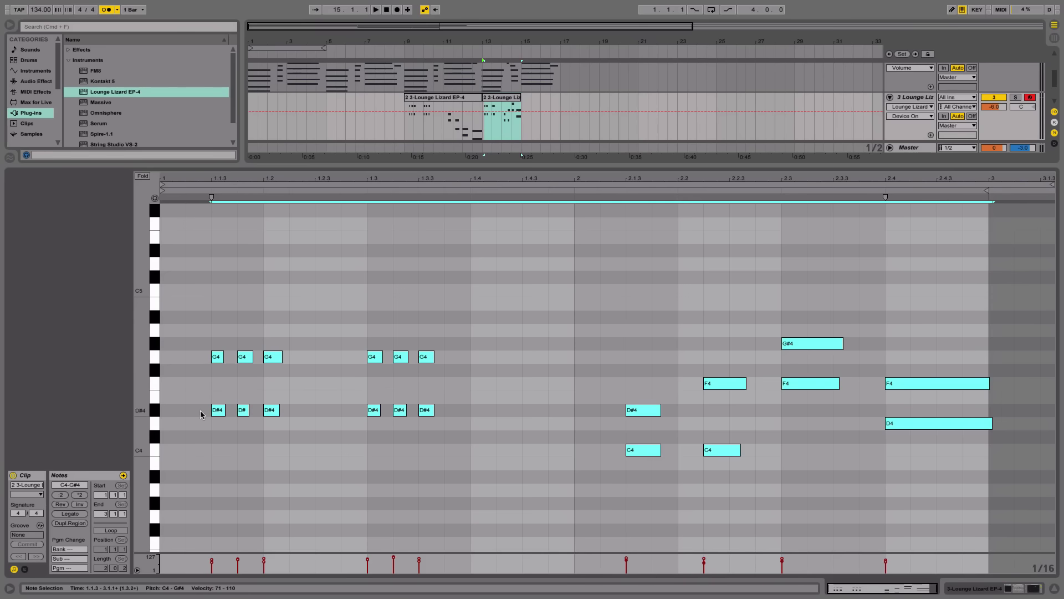
{"action": "left_click", "coordinate": [79, 494]}
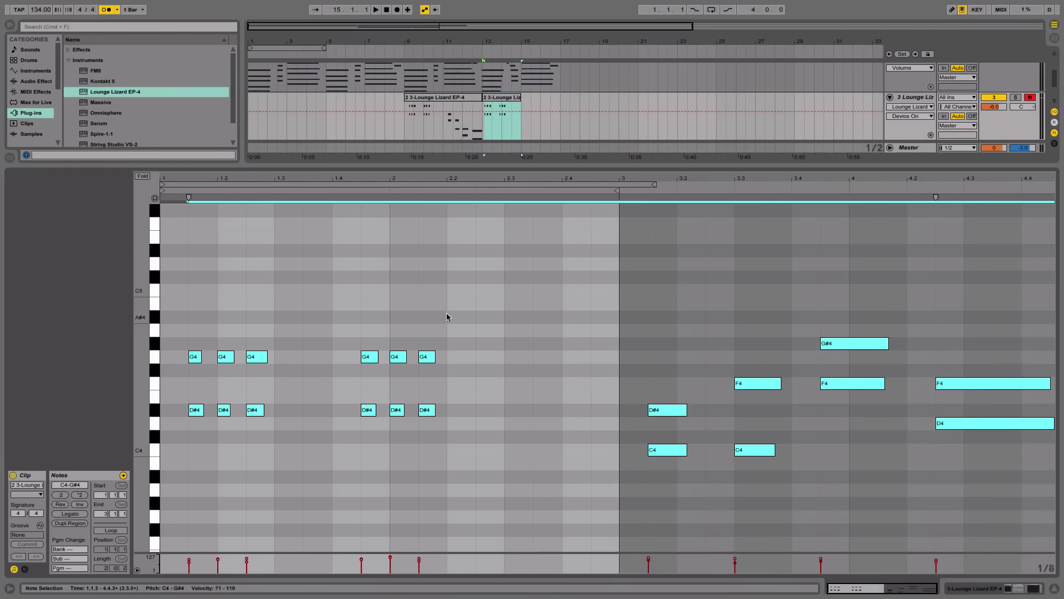
{"action": "left_click", "coordinate": [499, 98]}
{"action": "key", "text": "space"}
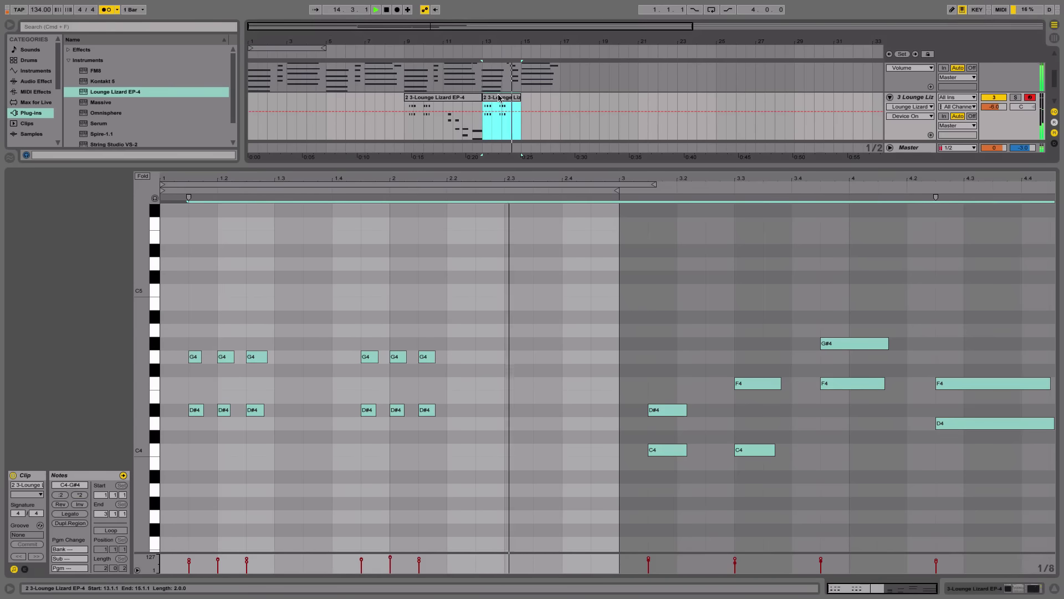
{"action": "key", "text": "space"}
Step: Undo the doubling of the second Lounge Lizard clip's notes and reopen the clip in the note editor
{"action": "left_click", "coordinate": [1055, 589]}
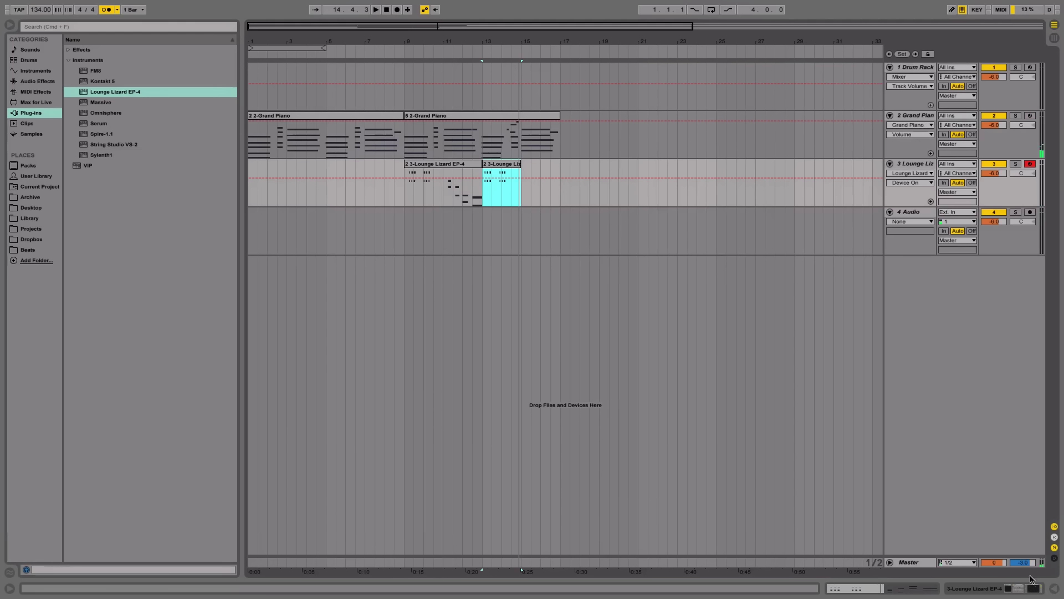
{"action": "left_click", "coordinate": [518, 168]}
{"action": "double_click", "coordinate": [510, 168]}
{"action": "left_click", "coordinate": [507, 139]}
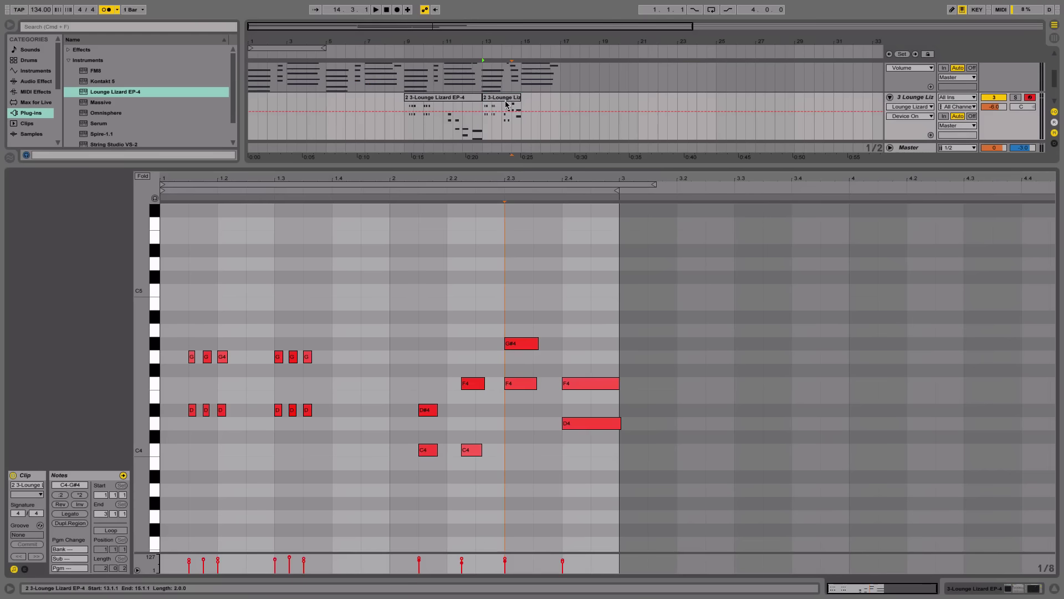
Step: Split the second Lounge Lizard clip at bar 14 and open its later half in the note editor
{"action": "key", "text": "super+e"}
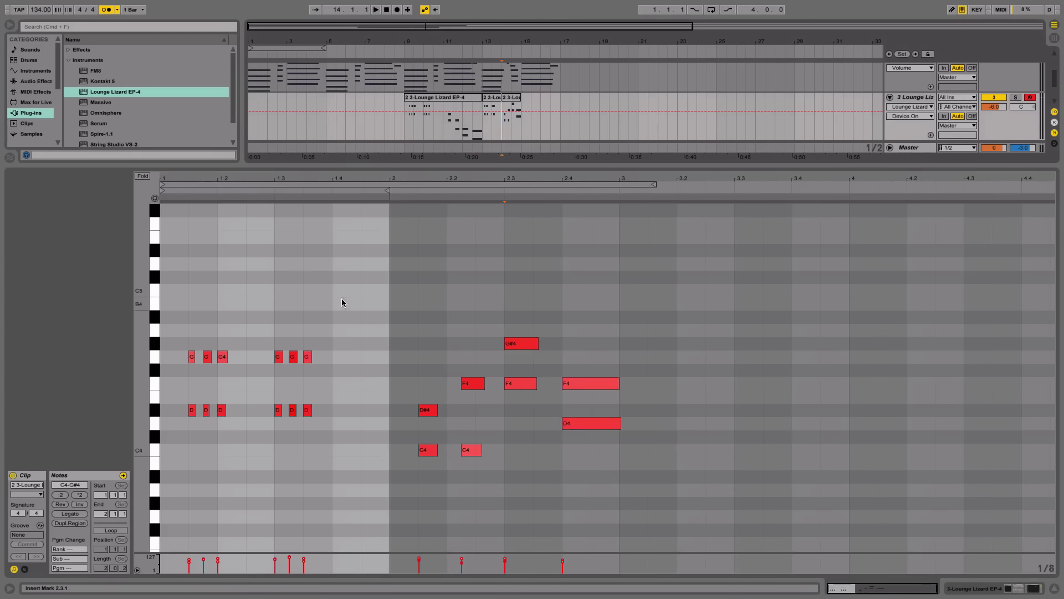
{"action": "left_click", "coordinate": [510, 102]}
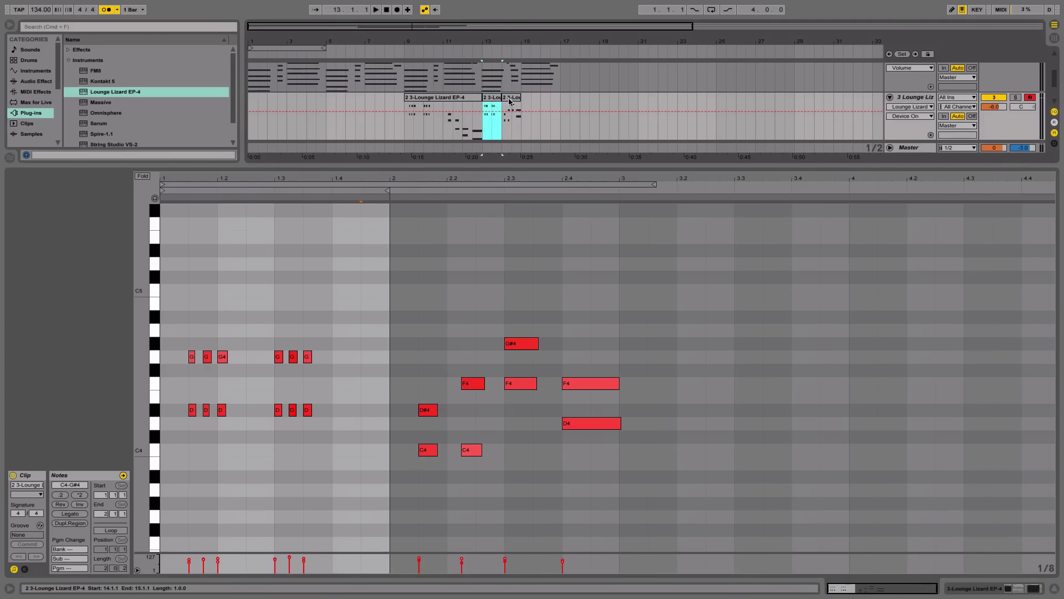
{"action": "left_click", "coordinate": [511, 102]}
{"action": "key", "text": "super+a"}
{"action": "left_click", "coordinate": [366, 218]}
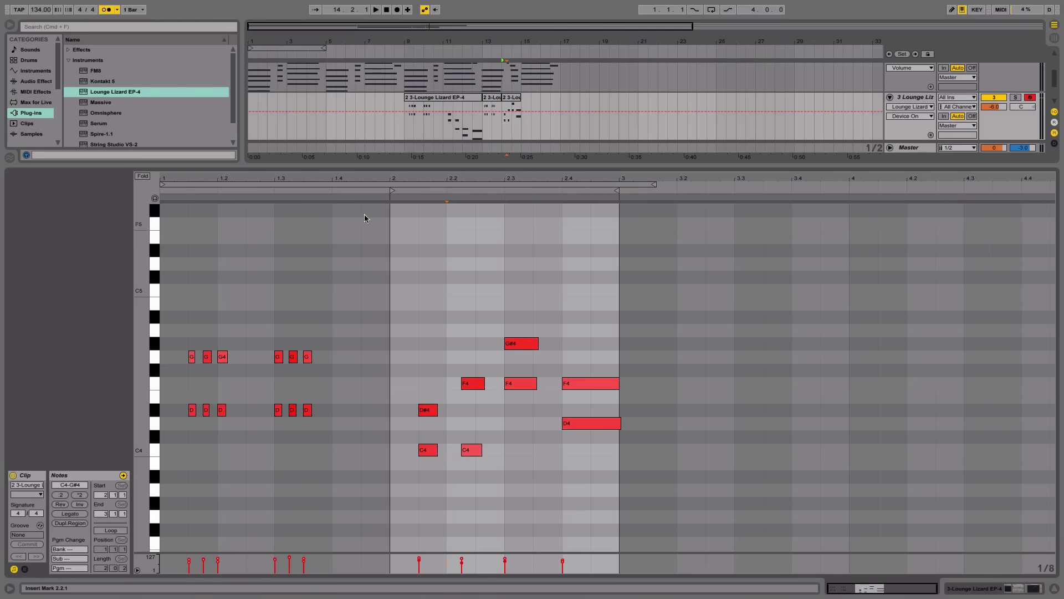
Step: Stretch the later half's notes from C4 to G#4 to double length and place that clip across bars 15 to 17
{"action": "left_click_drag", "start_coordinate": [398, 212], "coordinate": [605, 533]}
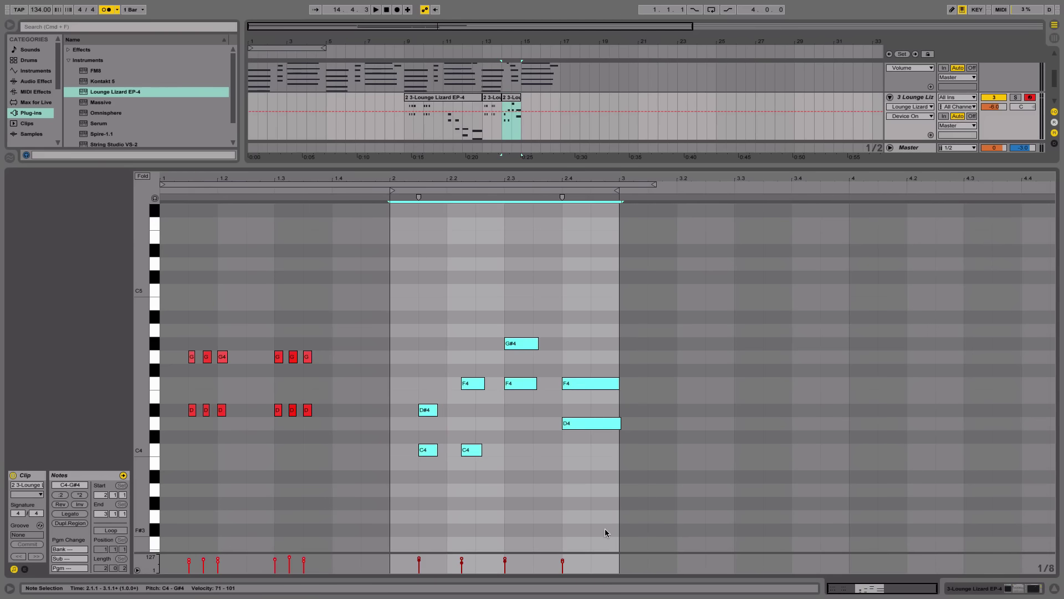
{"action": "left_click", "coordinate": [79, 495]}
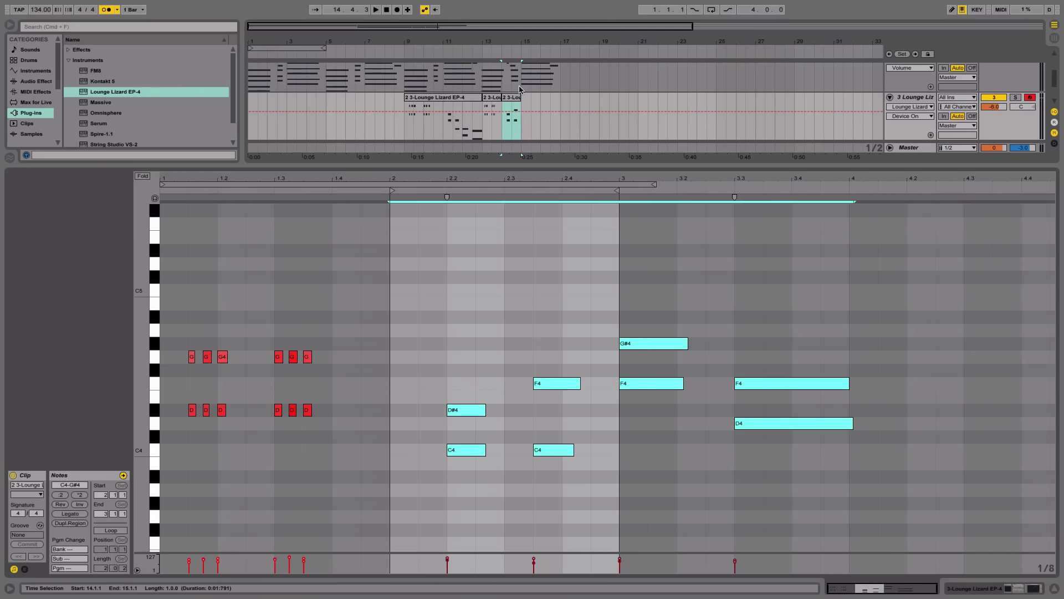
{"action": "key", "text": "super+d"}
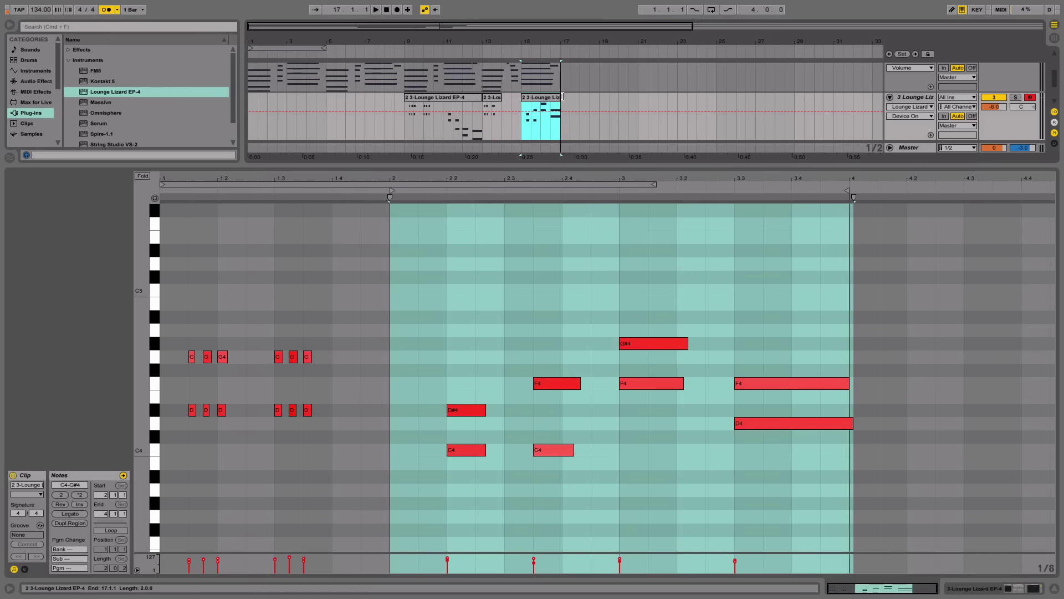
Step: Stretch the notes of the split clip's first half to double length, play it, and extend the clip to bar 15
{"action": "left_click", "coordinate": [498, 103]}
{"action": "key", "text": "super+a"}
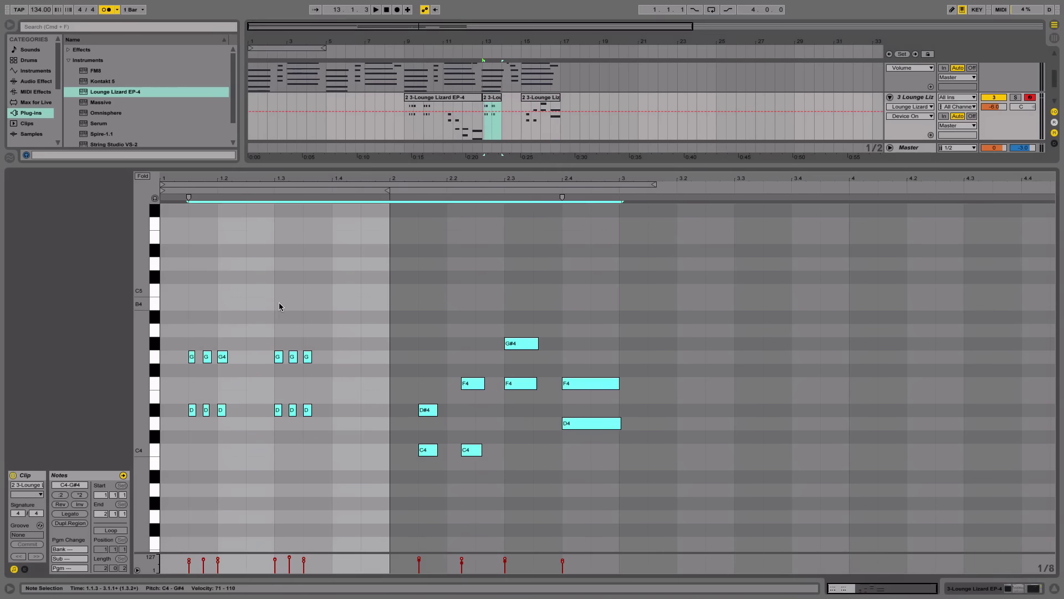
{"action": "left_click", "coordinate": [79, 496]}
{"action": "left_click", "coordinate": [203, 328]}
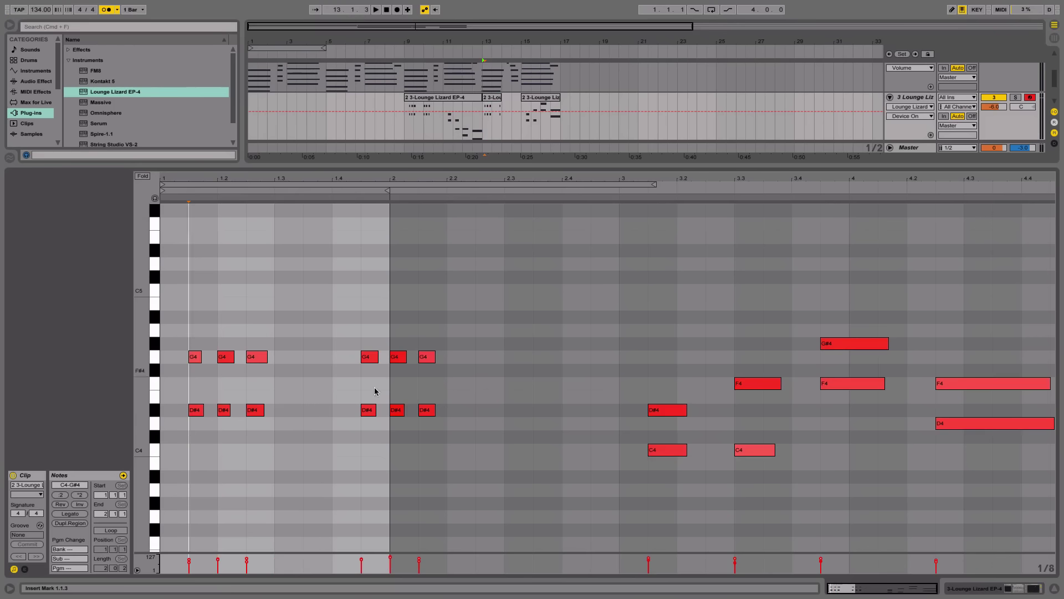
{"action": "key", "text": "space"}
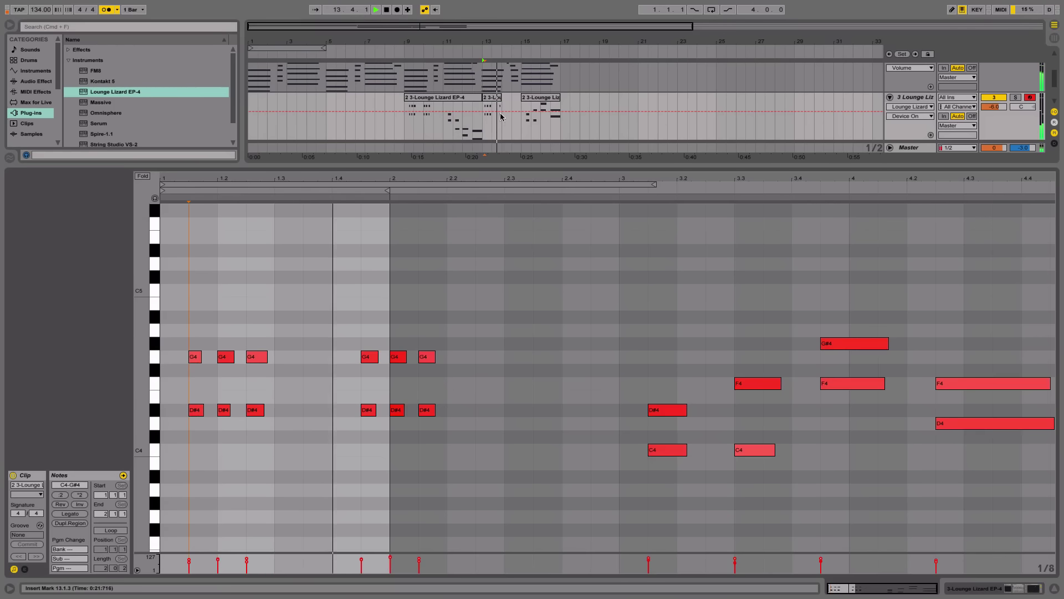
{"action": "left_click_drag", "start_coordinate": [500, 98], "coordinate": [520, 97]}
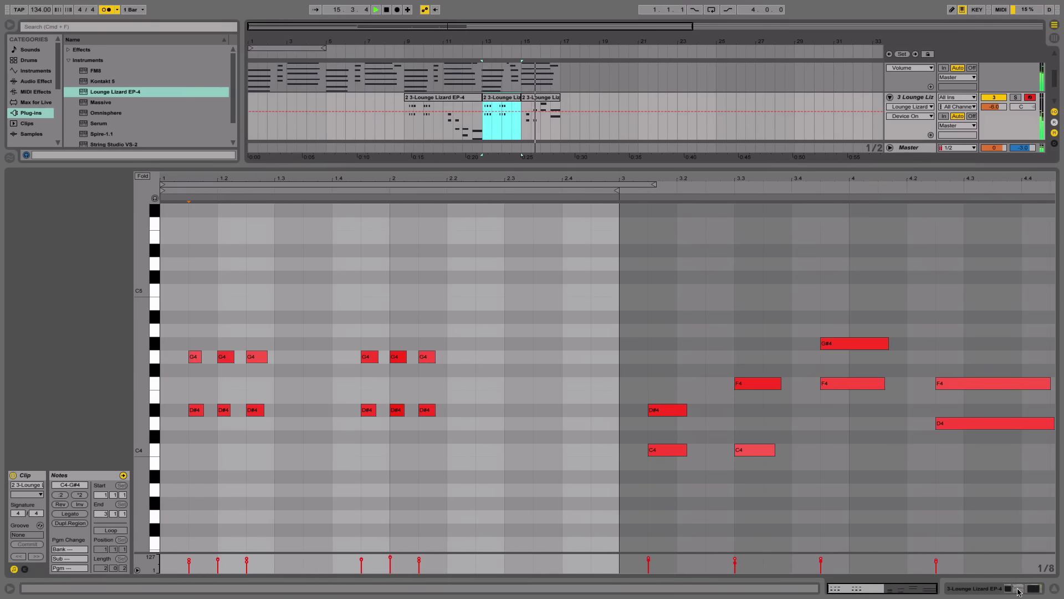
Step: Open the second Grand Piano clip and audition the short G3 before bar 5 and the final F3
{"action": "left_click", "coordinate": [1044, 590]}
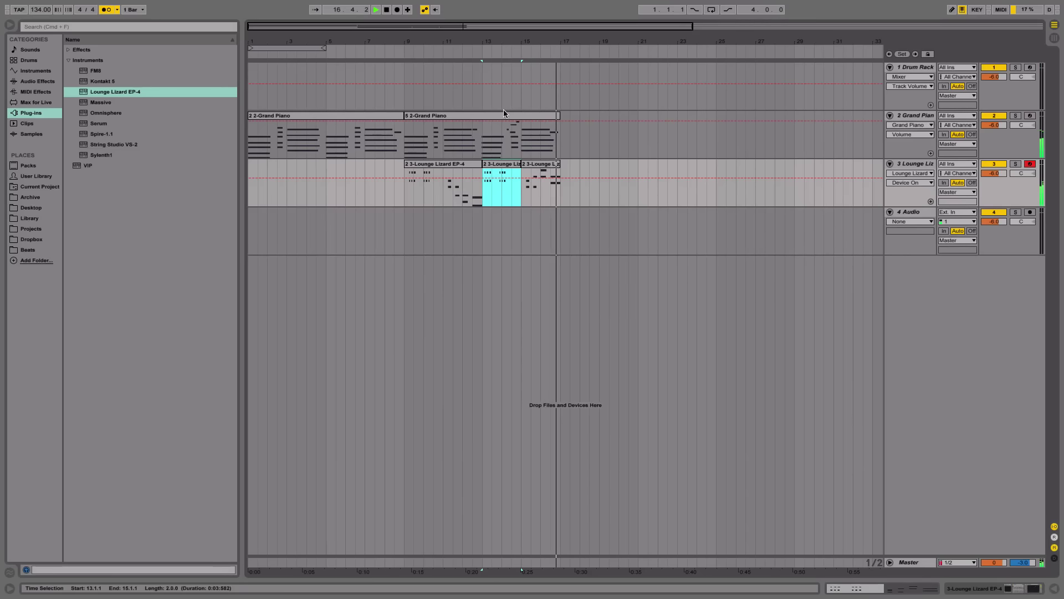
{"action": "double_click", "coordinate": [551, 115]}
{"action": "scroll", "coordinate": [816, 342], "scroll_direction": "down", "scroll_amount": 10}
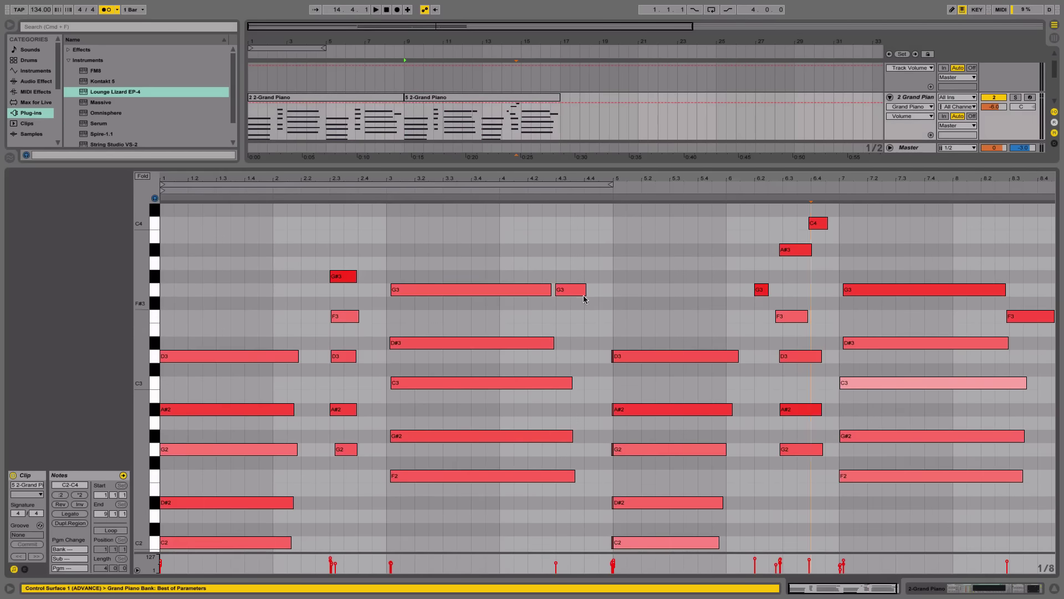
{"action": "left_click", "coordinate": [559, 292]}
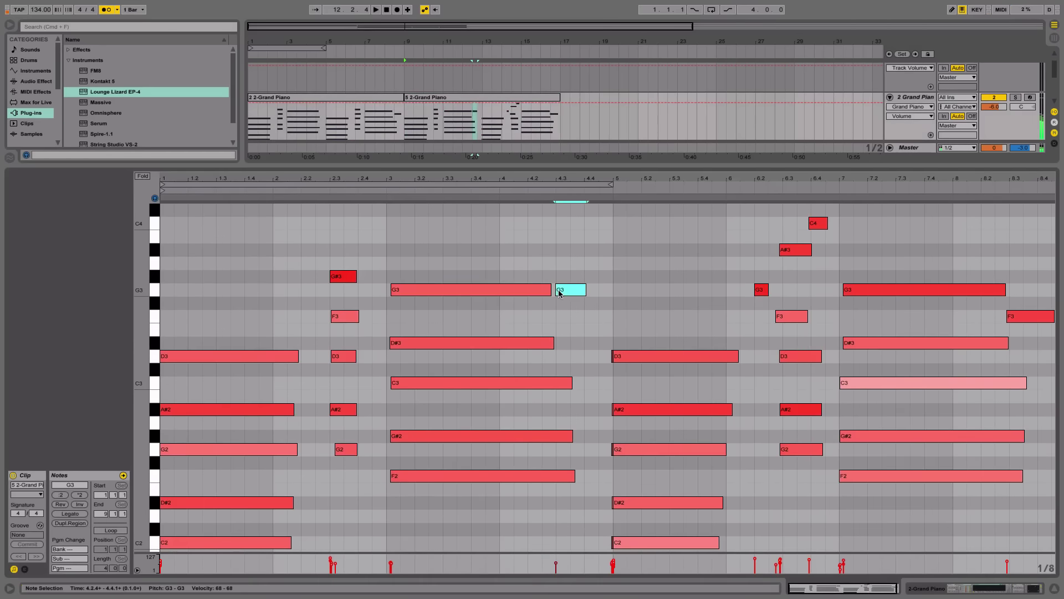
{"action": "left_click", "coordinate": [1018, 318]}
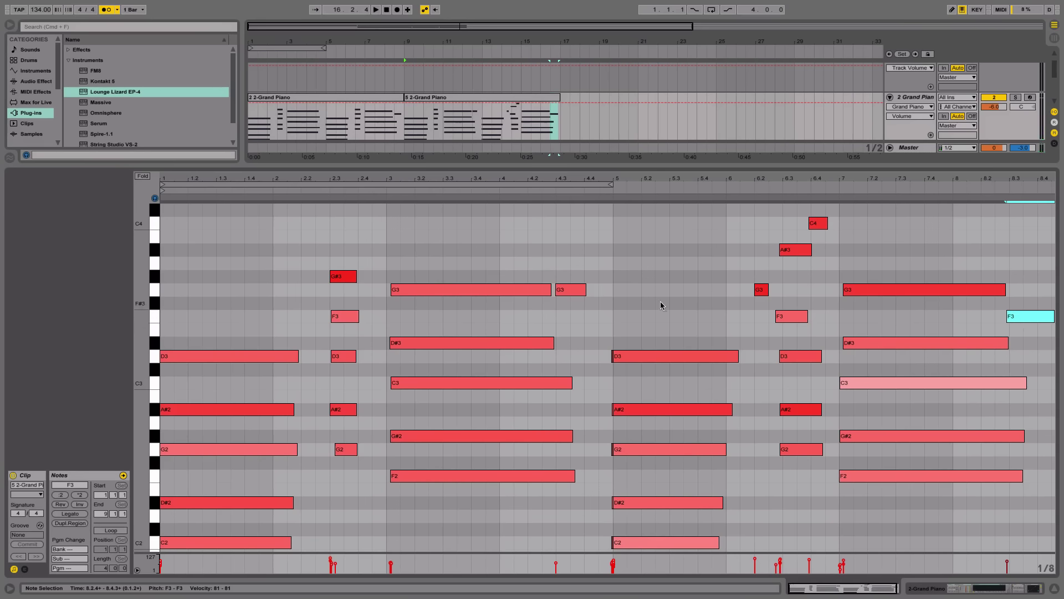
{"action": "left_click", "coordinate": [574, 294]}
{"action": "left_click", "coordinate": [543, 291]}
{"action": "left_click", "coordinate": [563, 292]}
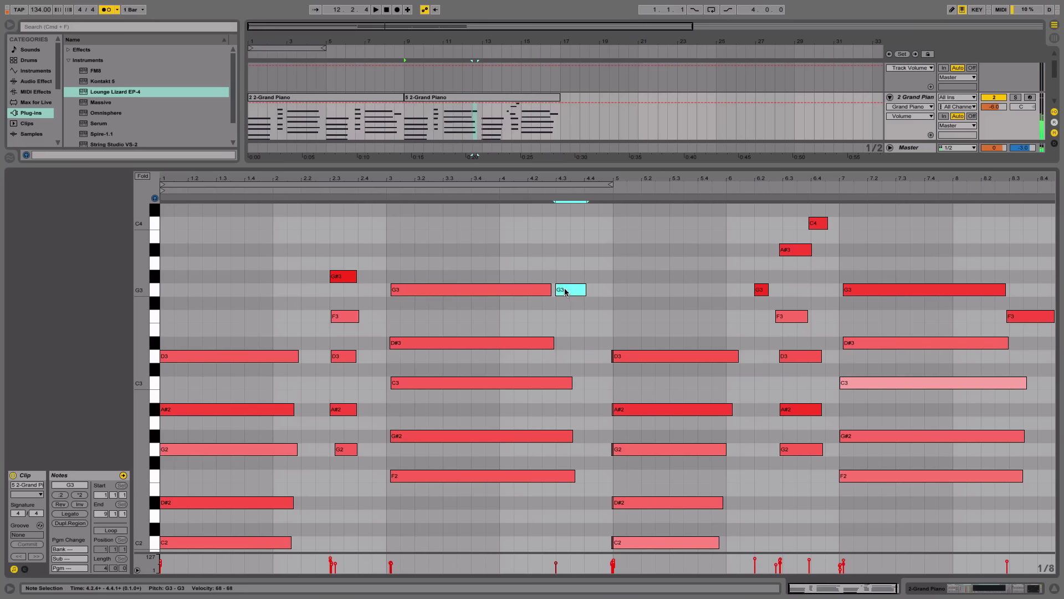
Step: Solo the Grand Piano track and try lowering the short G3 near 4.3 to F3 during playback
{"action": "left_click", "coordinate": [1014, 98]}
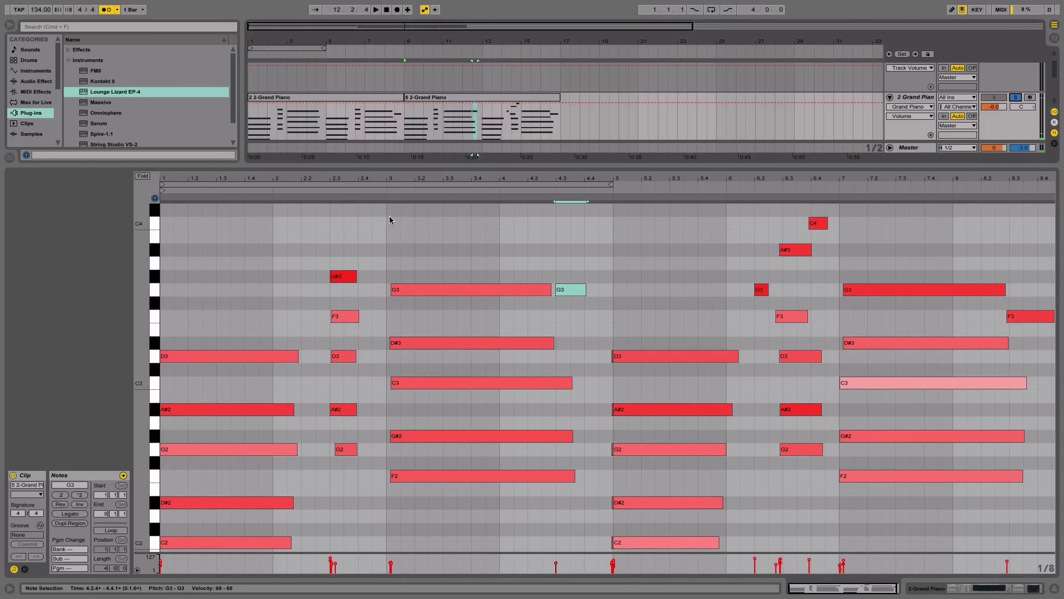
{"action": "left_click", "coordinate": [388, 190]}
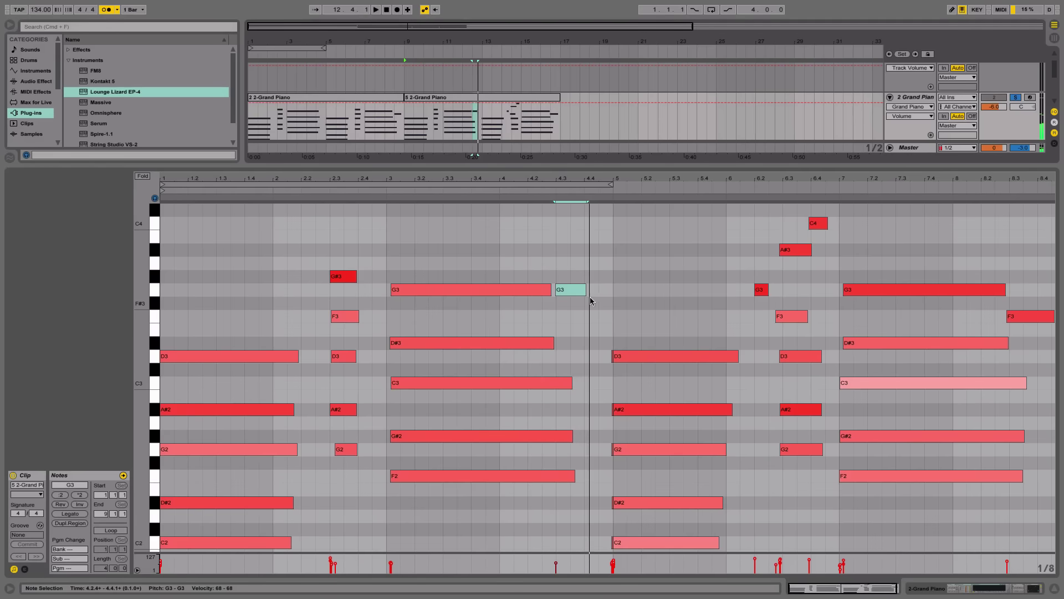
{"action": "left_click_drag", "start_coordinate": [575, 297], "coordinate": [575, 323]}
{"action": "key", "text": "space"}
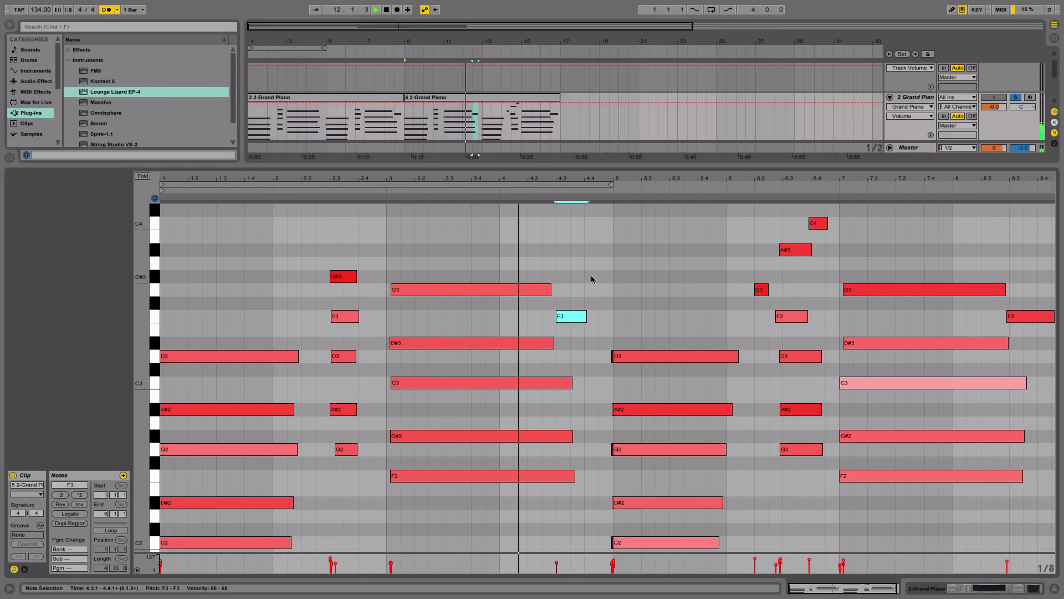
{"action": "key", "text": "space"}
{"action": "left_click_drag", "start_coordinate": [574, 315], "coordinate": [577, 292]}
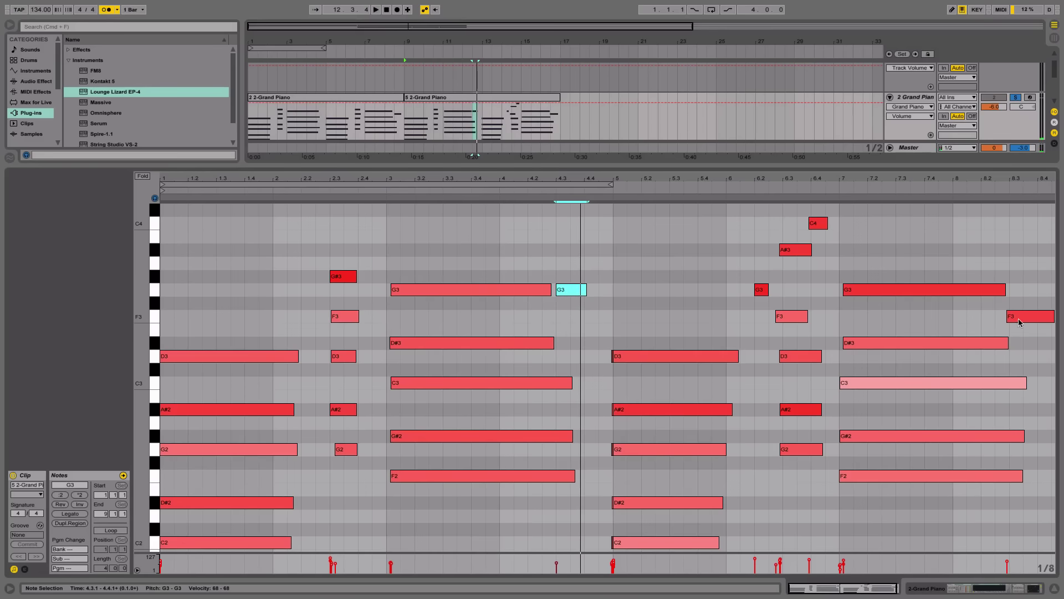
Step: Compare the last low notes of the final Lounge Lizard clip with the ending notes of the first Lounge Lizard clip
{"action": "left_click", "coordinate": [1054, 588]}
{"action": "double_click", "coordinate": [551, 174]}
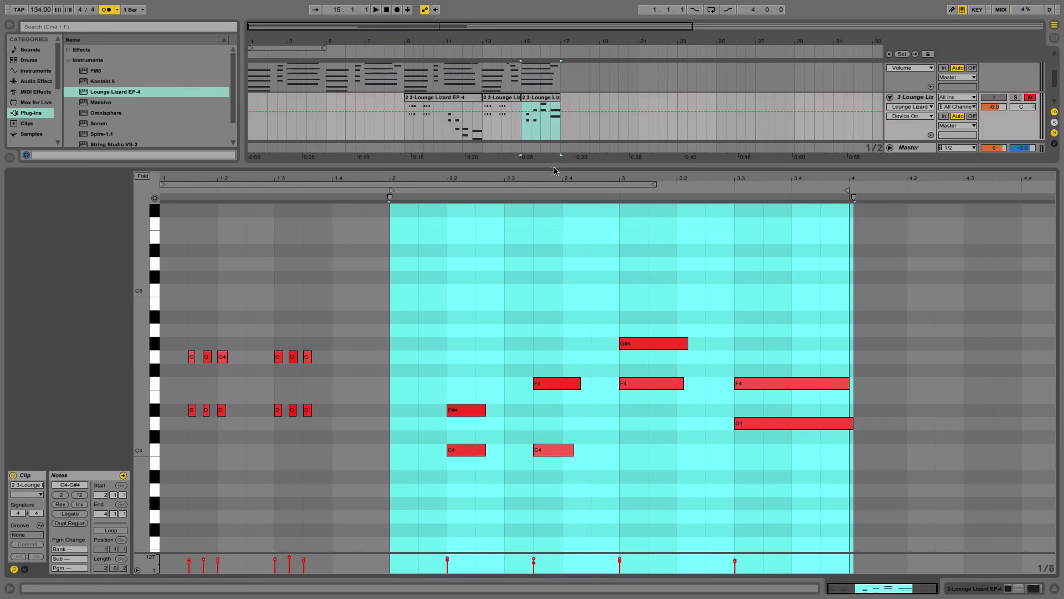
{"action": "left_click", "coordinate": [707, 404]}
{"action": "left_click", "coordinate": [746, 424]}
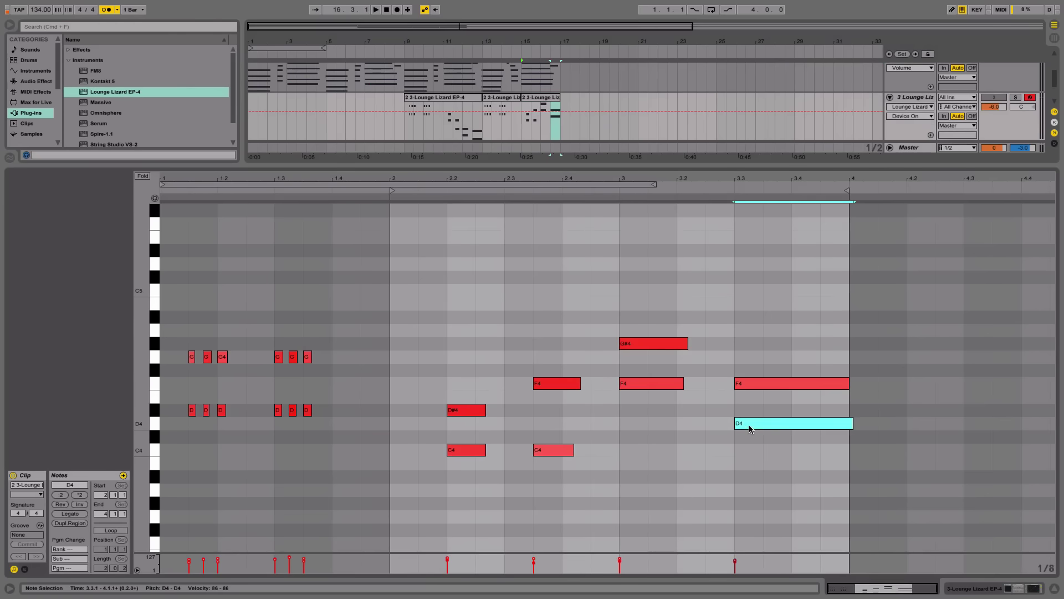
{"action": "key", "text": "super+z"}
{"action": "left_click", "coordinate": [994, 423]}
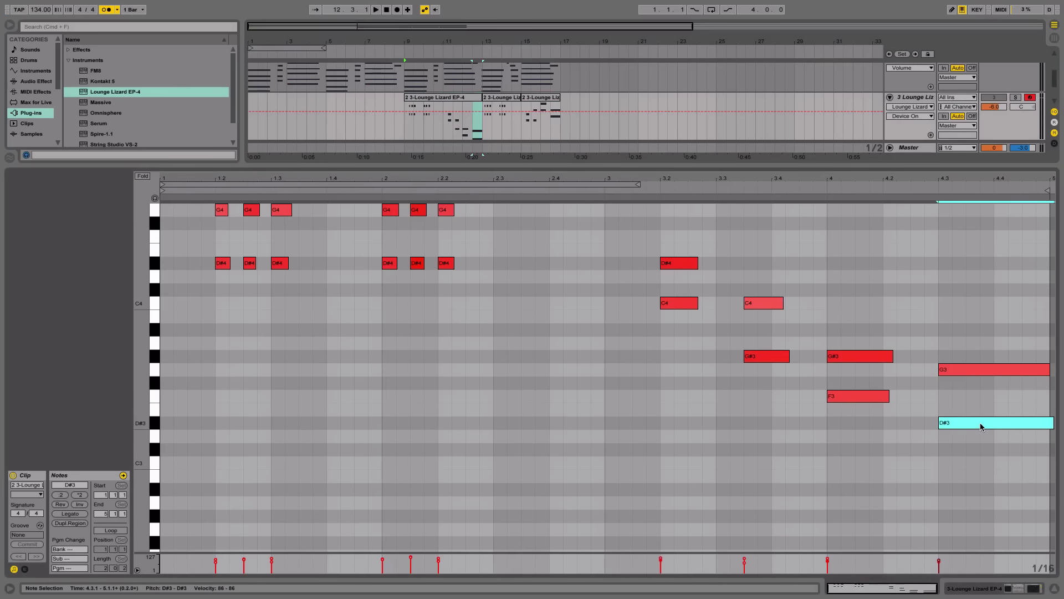
{"action": "left_click", "coordinate": [969, 370]}
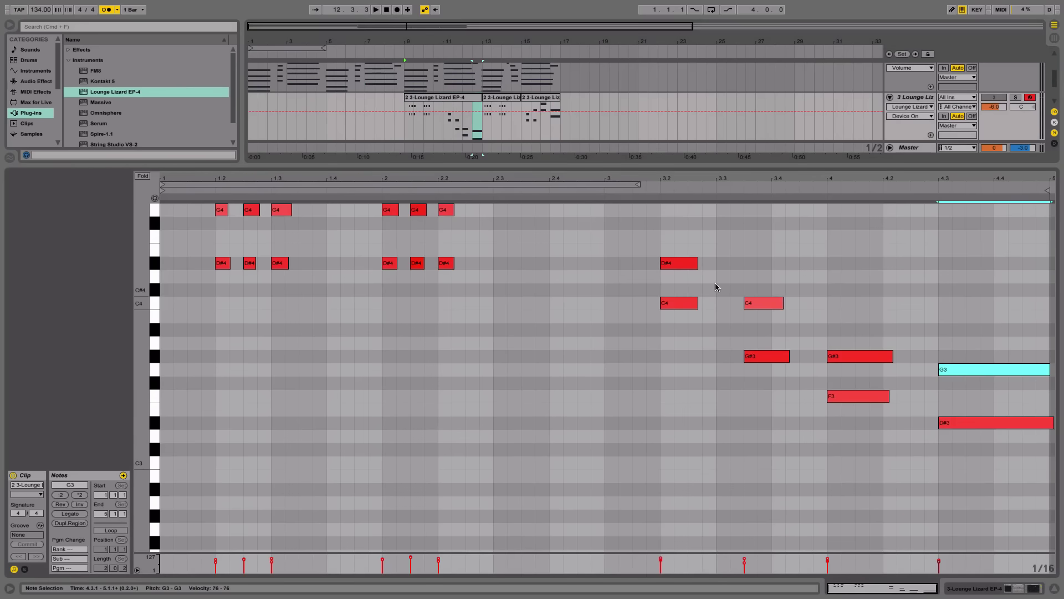
{"action": "left_click", "coordinate": [1054, 588]}
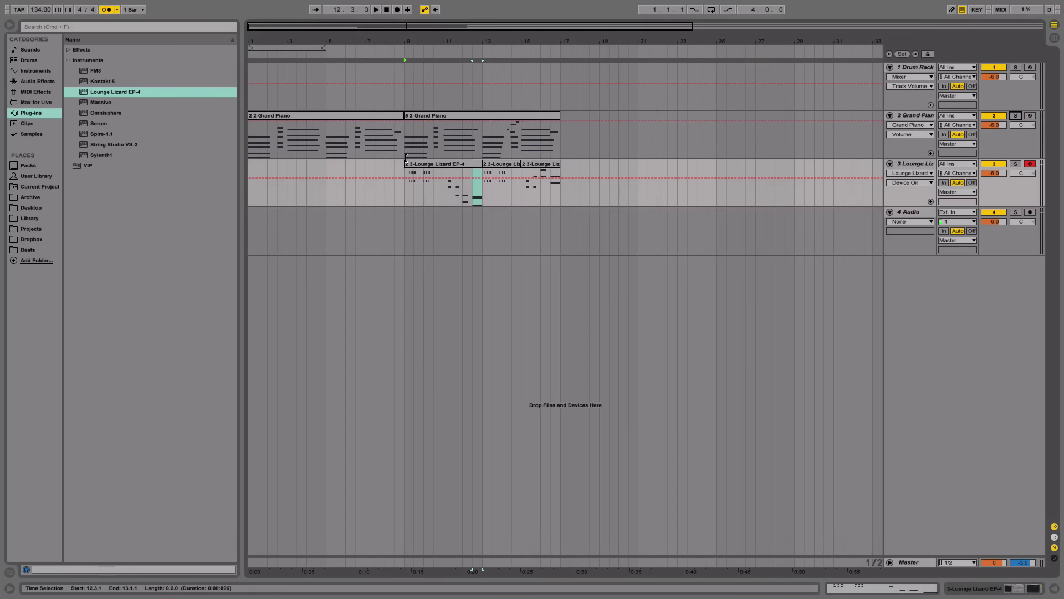
{"action": "left_click", "coordinate": [434, 170]}
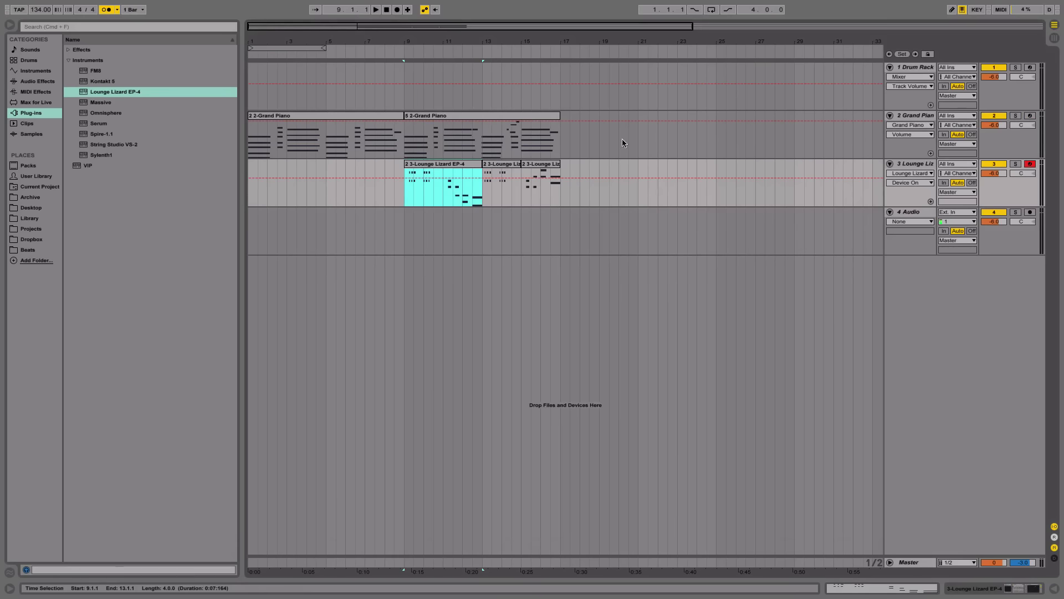
{"action": "left_click", "coordinate": [898, 166]}
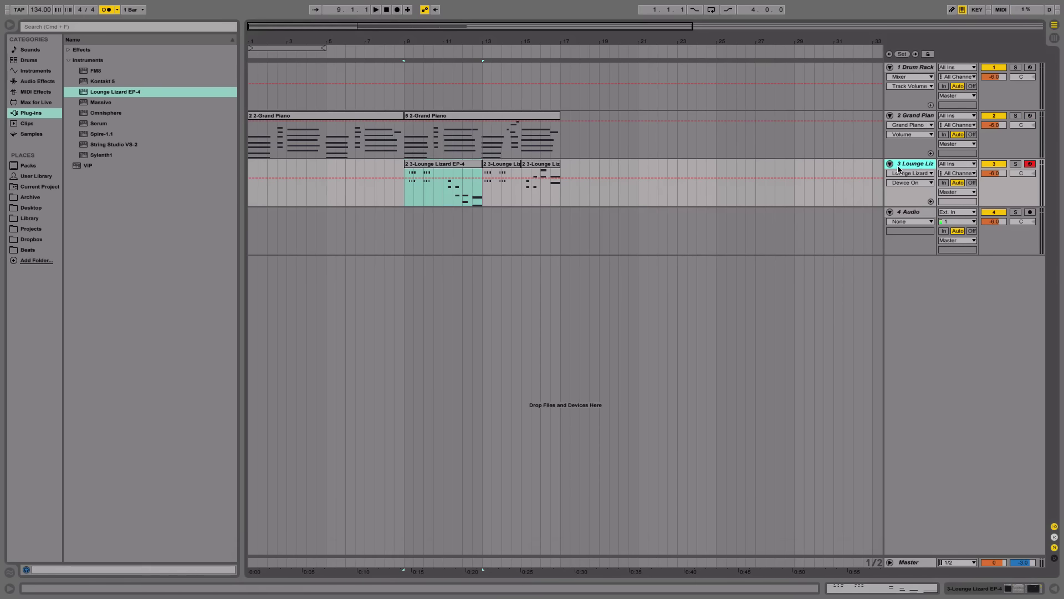
{"action": "left_click", "coordinate": [919, 117]}
{"action": "left_click", "coordinate": [915, 166]}
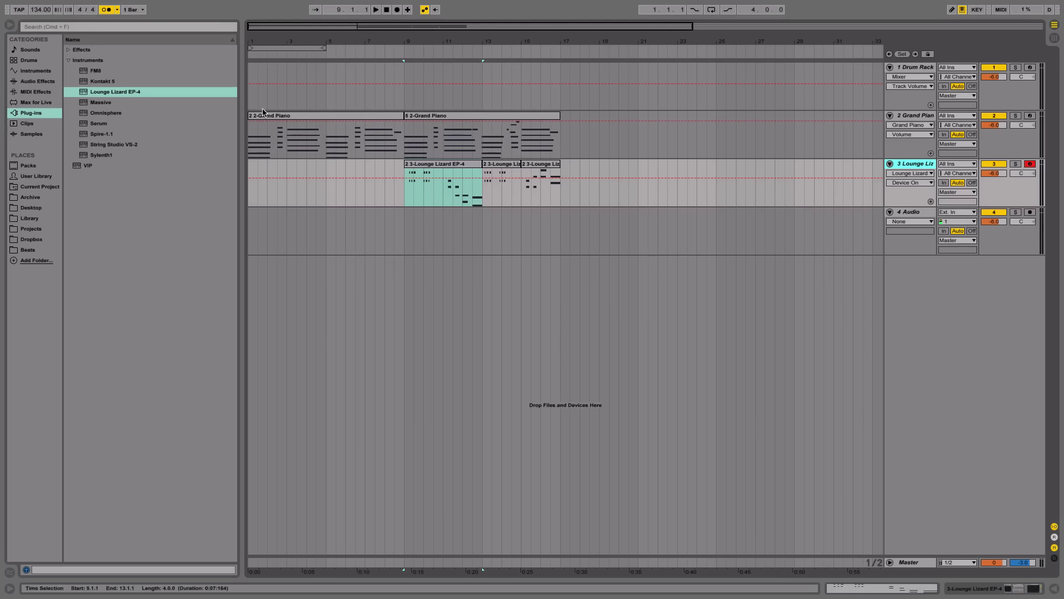
{"action": "mouse_move", "coordinate": [404, 42]}
{"action": "left_mouse_down"}
{"action": "mouse_move", "coordinate": [404, 89]}
{"action": "mouse_move", "coordinate": [404, 66]}
{"action": "mouse_move", "coordinate": [380, 55]}
{"action": "mouse_move", "coordinate": [403, 77]}
{"action": "mouse_move", "coordinate": [426, 77]}
{"action": "mouse_move", "coordinate": [426, 103]}
{"action": "mouse_move", "coordinate": [451, 105]}
{"action": "mouse_move", "coordinate": [447, 122]}
{"action": "mouse_move", "coordinate": [354, 111]}
{"action": "mouse_move", "coordinate": [255, 122]}
{"action": "mouse_move", "coordinate": [257, 42]}
{"action": "left_mouse_up"}
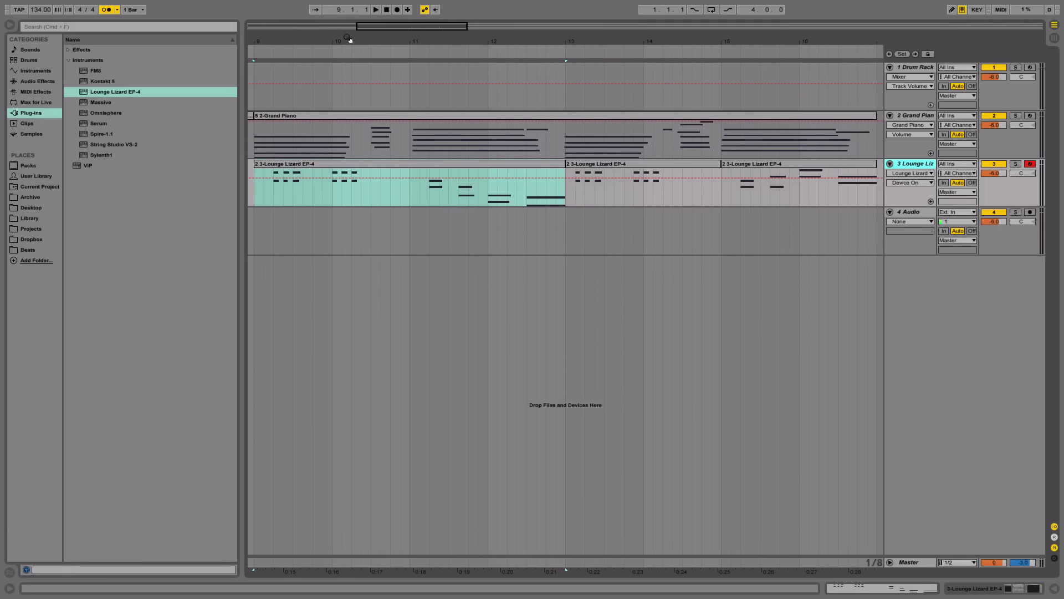
{"action": "mouse_move", "coordinate": [349, 39]}
{"action": "left_mouse_down"}
{"action": "mouse_move", "coordinate": [462, 33]}
{"action": "mouse_move", "coordinate": [562, 50]}
{"action": "left_mouse_up"}
{"action": "left_click", "coordinate": [912, 173]}
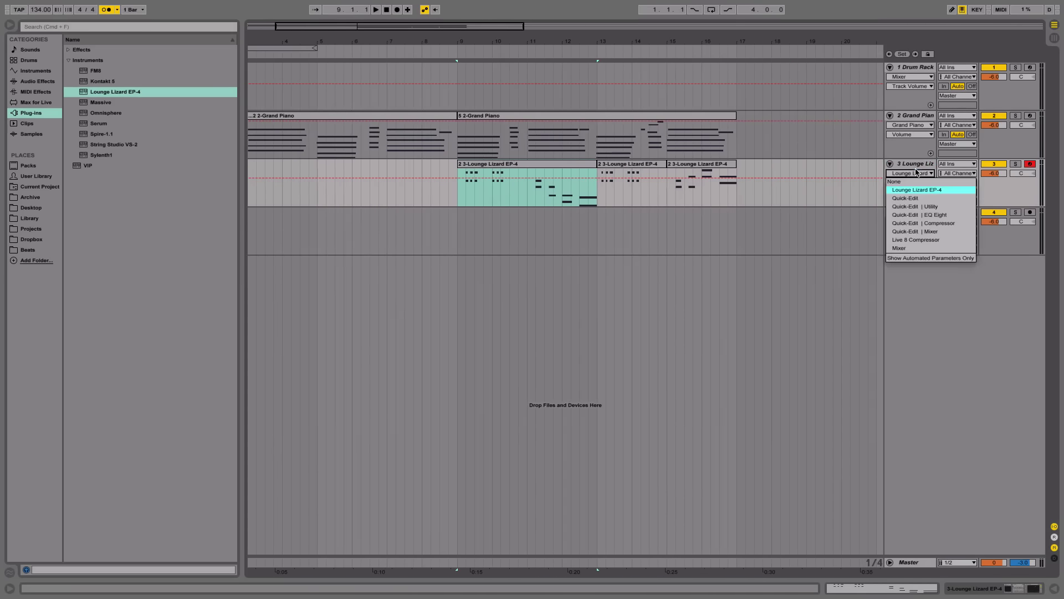
{"action": "left_click", "coordinate": [914, 171]}
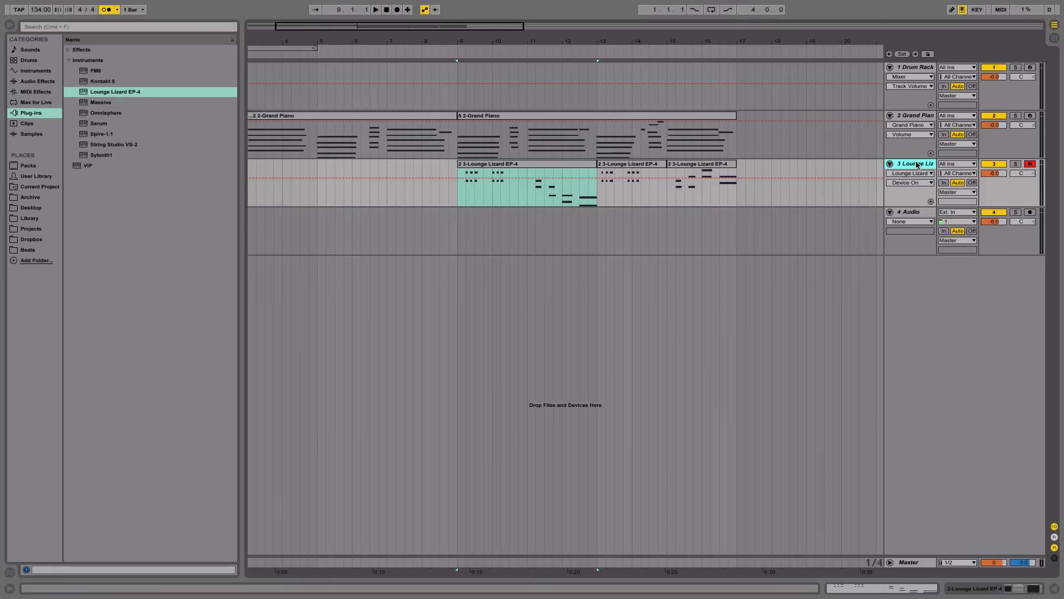
{"action": "key", "text": "minus"}
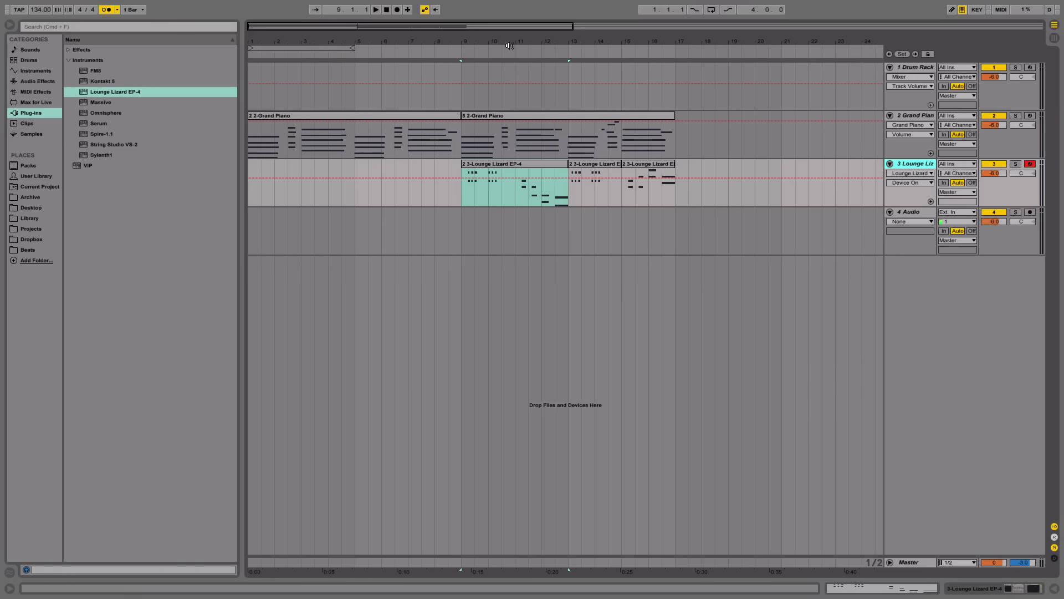
{"action": "left_click_drag", "start_coordinate": [506, 44], "coordinate": [490, 117]}
{"action": "key", "text": "minus"}
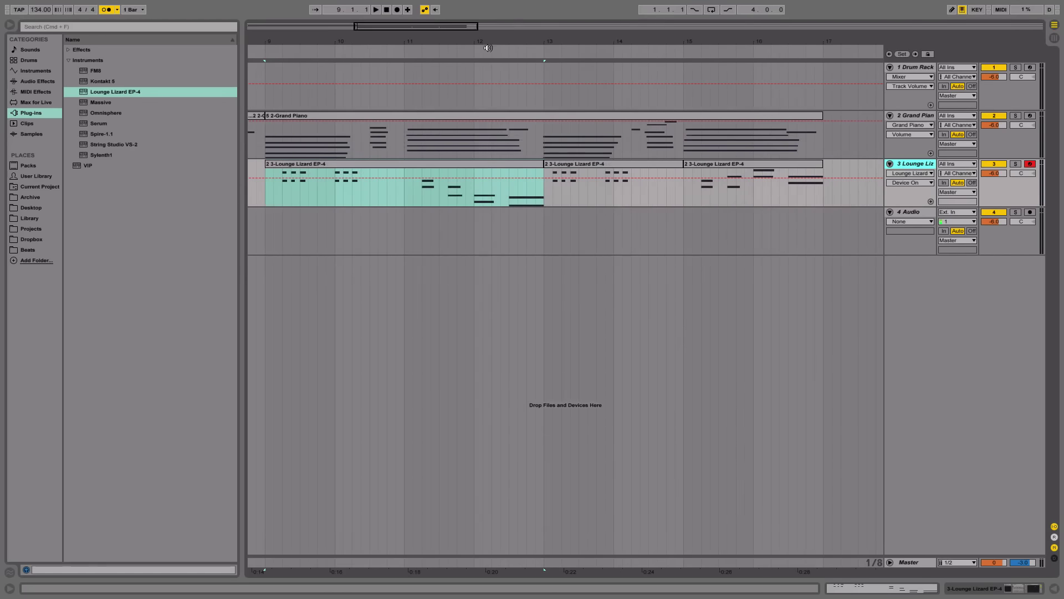
{"action": "mouse_move", "coordinate": [487, 46]}
{"action": "left_mouse_down"}
{"action": "mouse_move", "coordinate": [486, 54]}
{"action": "mouse_move", "coordinate": [505, 45]}
{"action": "left_mouse_up"}
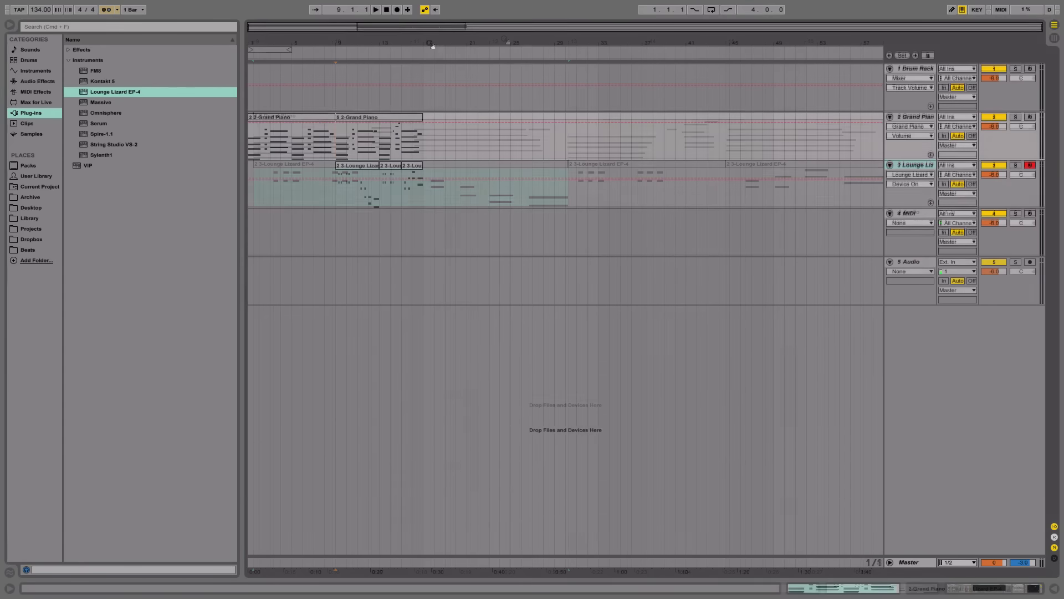
Step: Add a locator named Drop at bar 17, where the piano and Lounge Lizard clips end
{"action": "left_click_drag", "start_coordinate": [430, 43], "coordinate": [423, 66]}
{"action": "right_click", "coordinate": [423, 55]}
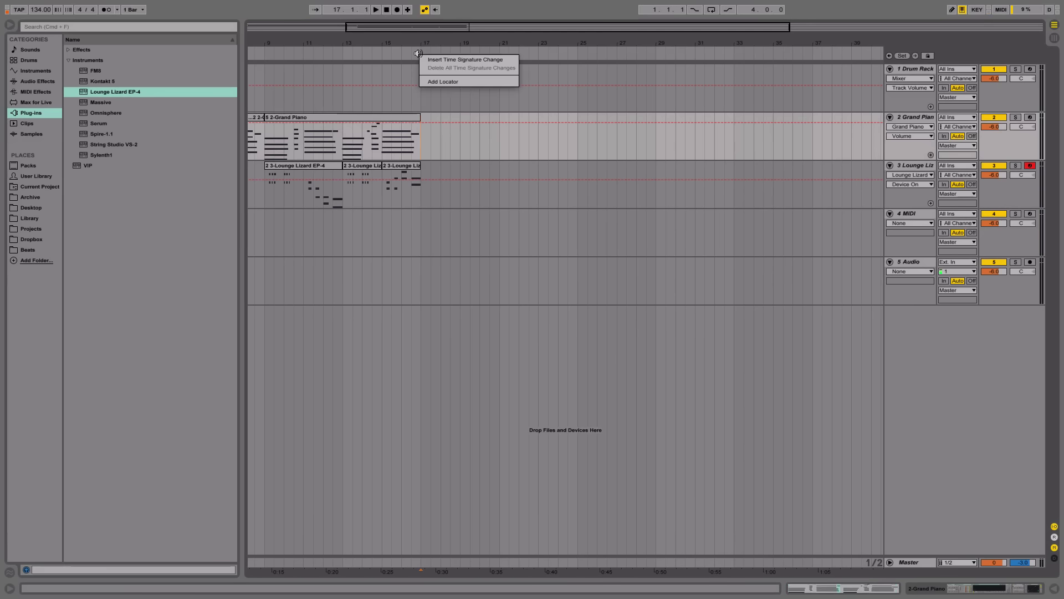
{"action": "left_click", "coordinate": [432, 81]}
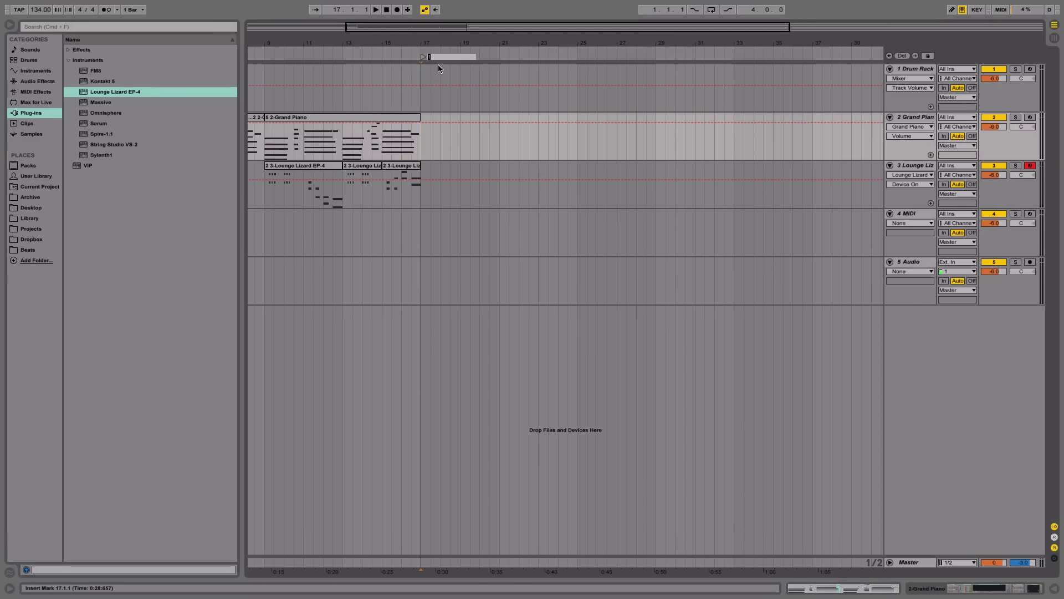
{"action": "type", "text": "U"}
{"action": "key", "text": "BackSpace"}
{"action": "type", "text": "Drop"}
{"action": "key", "text": "Return"}
Step: Copy the opening Grand Piano chord from 1.1.1 to 2.2.1 to bar 17 and trim the copy's end to about 18.1.2
{"action": "key", "text": "plus"}
{"action": "key", "text": "plus"}
{"action": "key", "text": "plus"}
{"action": "key", "text": "plus"}
{"action": "key", "text": "plus"}
{"action": "key", "text": "minus"}
{"action": "key", "text": "minus"}
{"action": "key", "text": "minus"}
{"action": "key", "text": "minus"}
{"action": "key", "text": "minus"}
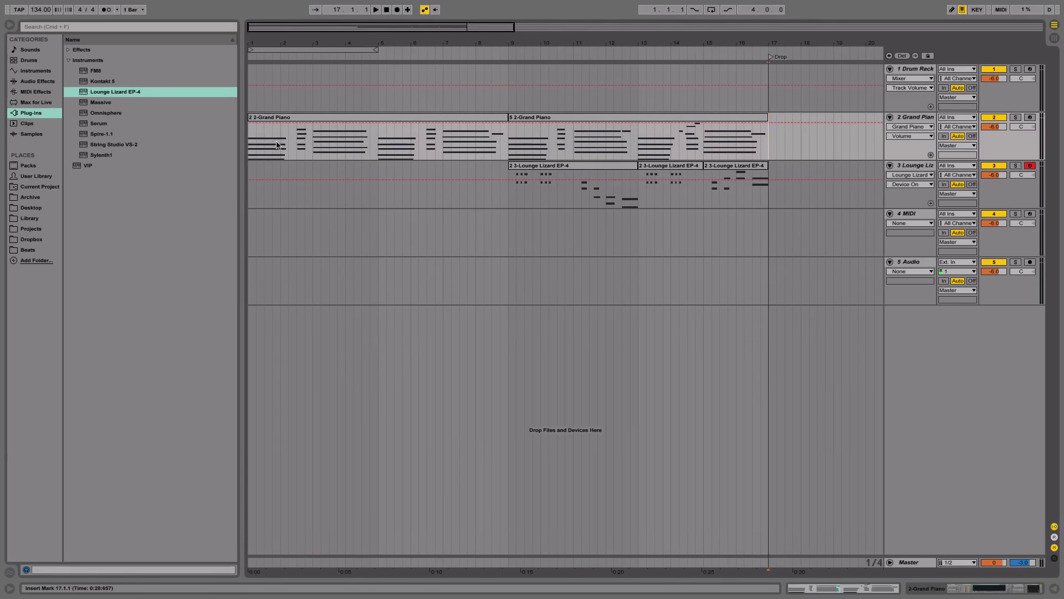
{"action": "left_click_drag", "start_coordinate": [290, 145], "coordinate": [249, 153]}
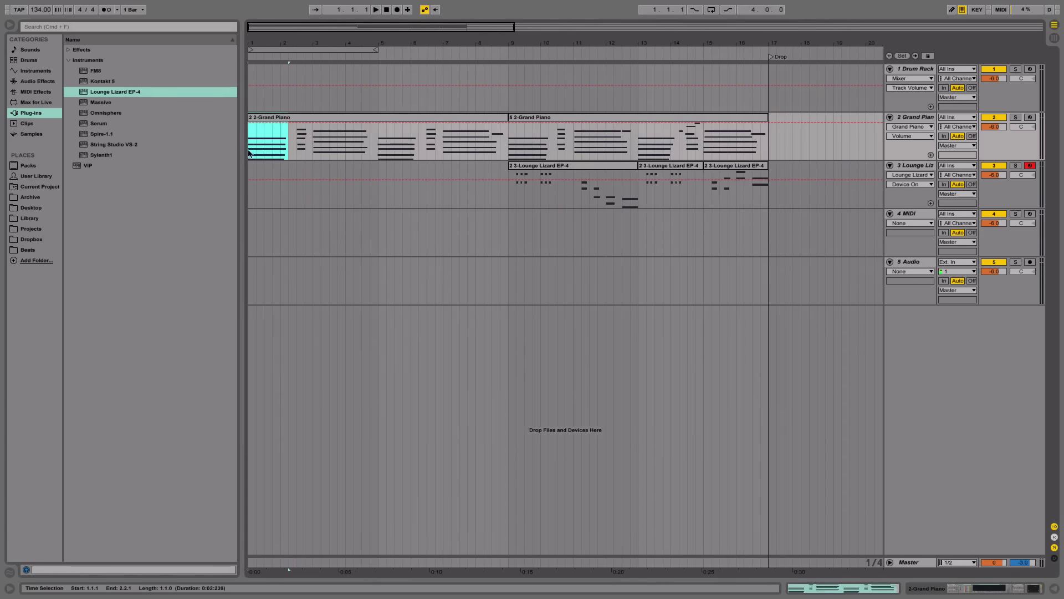
{"action": "key", "text": "ctrl+c"}
{"action": "left_click", "coordinate": [767, 148]}
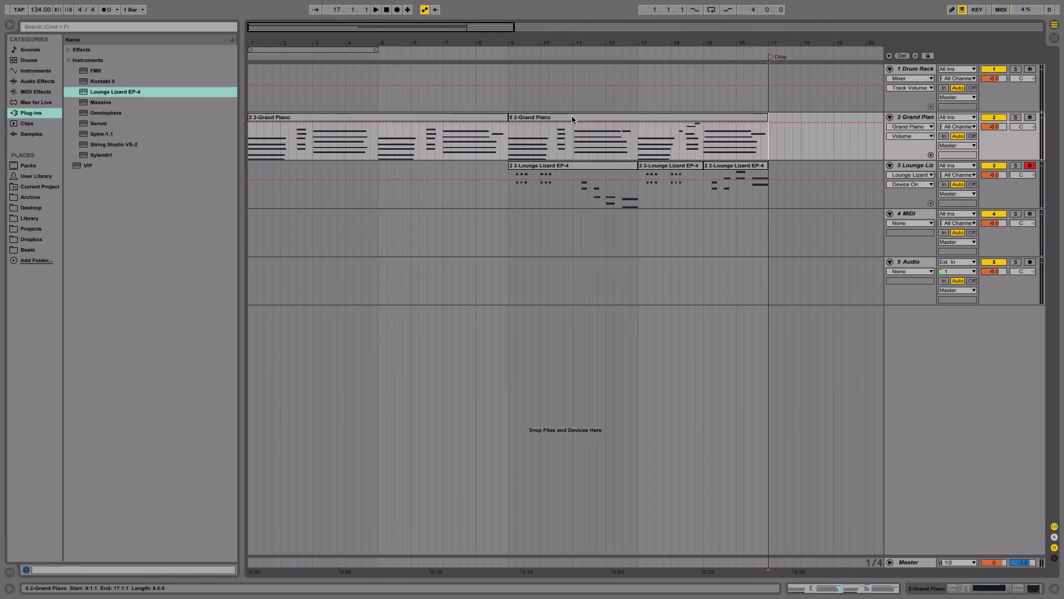
{"action": "key", "text": "ctrl+v"}
{"action": "left_click_drag", "start_coordinate": [526, 45], "coordinate": [716, 128]}
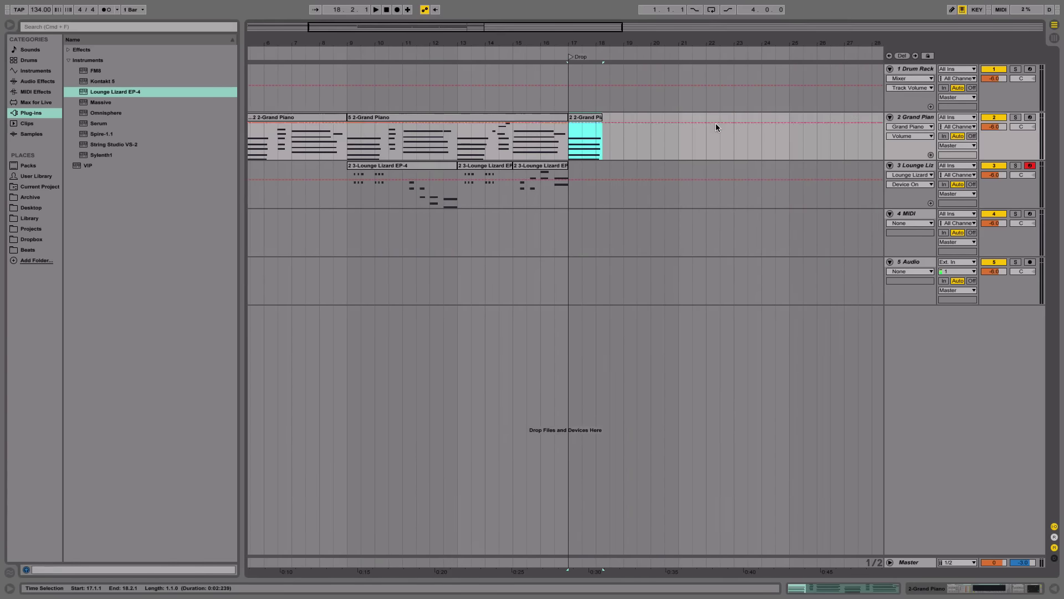
{"action": "left_click_drag", "start_coordinate": [598, 118], "coordinate": [596, 119]}
Step: Examine the notes of the copied Grand Piano clip at the Drop locator alongside the two earlier piano clips
{"action": "double_click", "coordinate": [585, 119]}
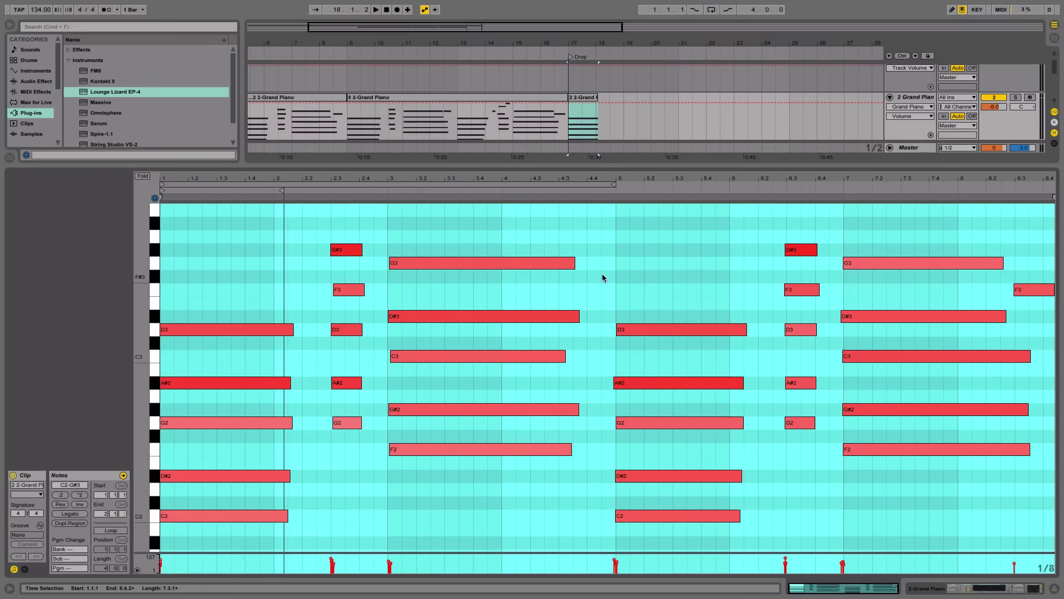
{"action": "left_click", "coordinate": [602, 273]}
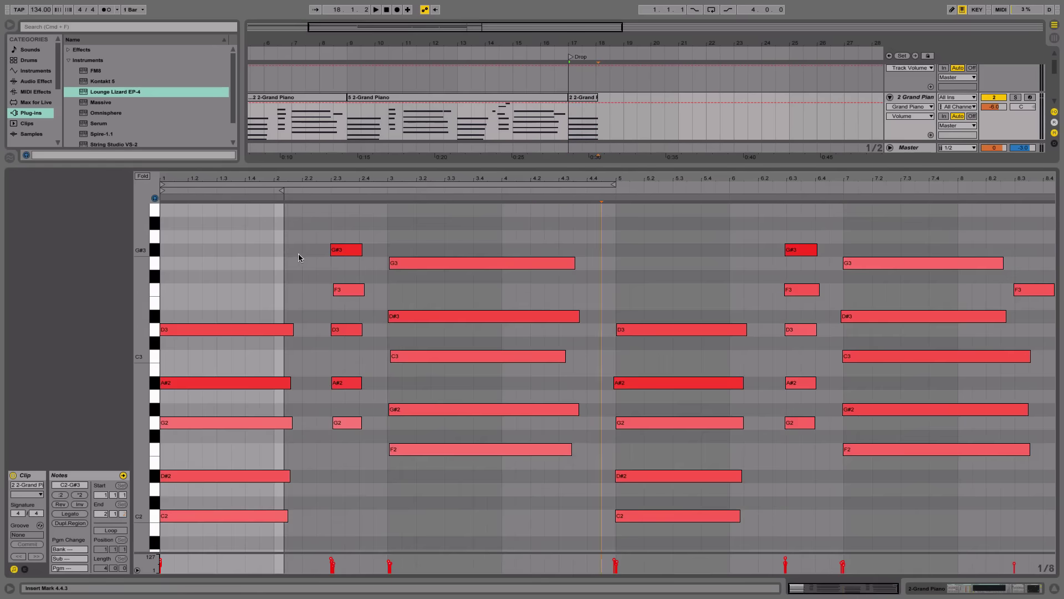
{"action": "left_click", "coordinate": [1053, 588]}
{"action": "scroll", "coordinate": [353, 100], "scroll_direction": "left", "scroll_amount": 5}
{"action": "left_click", "coordinate": [355, 115]}
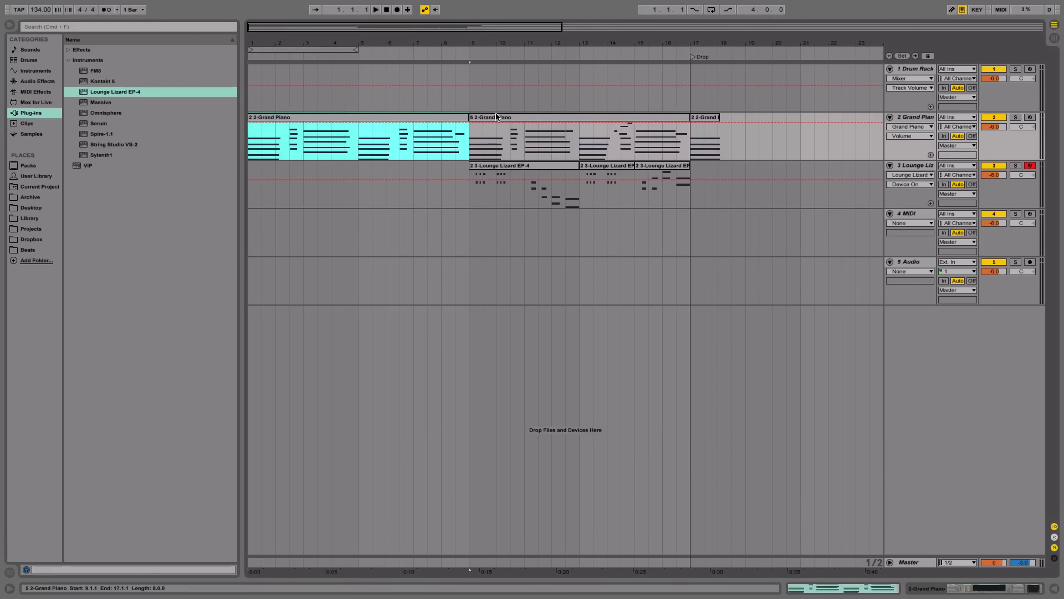
{"action": "left_click", "coordinate": [496, 117]}
{"action": "left_click", "coordinate": [706, 117]}
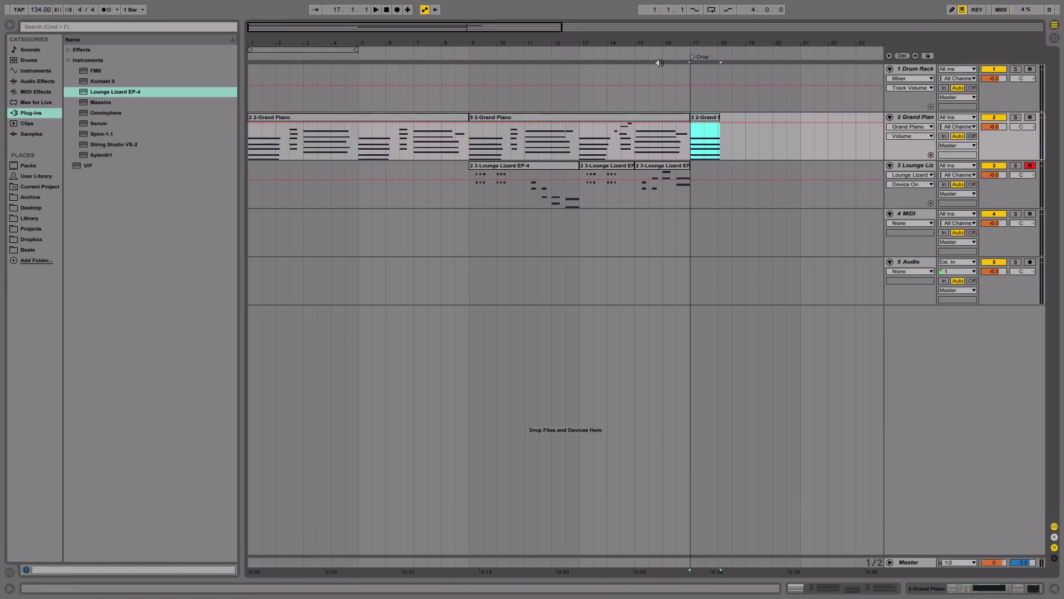
{"action": "left_click", "coordinate": [531, 115]}
{"action": "left_click_drag", "start_coordinate": [692, 47], "coordinate": [547, 99]}
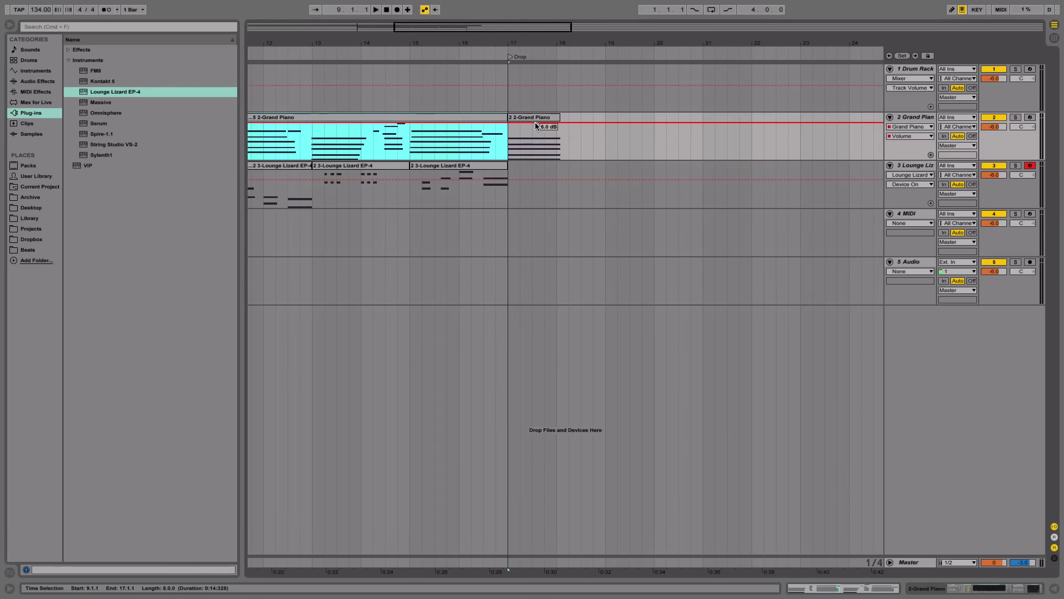
{"action": "double_click", "coordinate": [534, 121]}
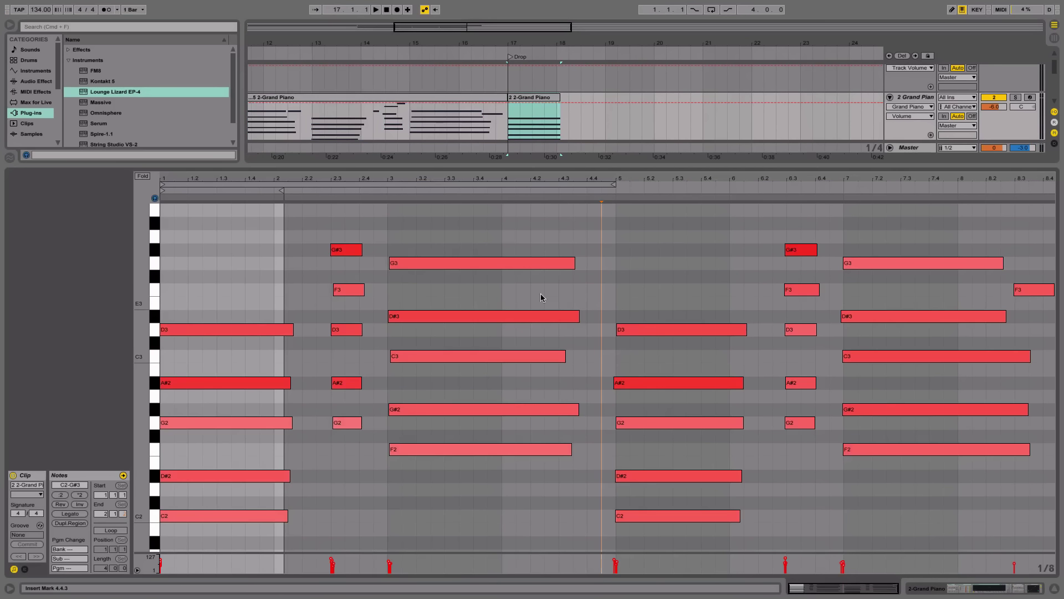
{"action": "left_click", "coordinate": [258, 302]}
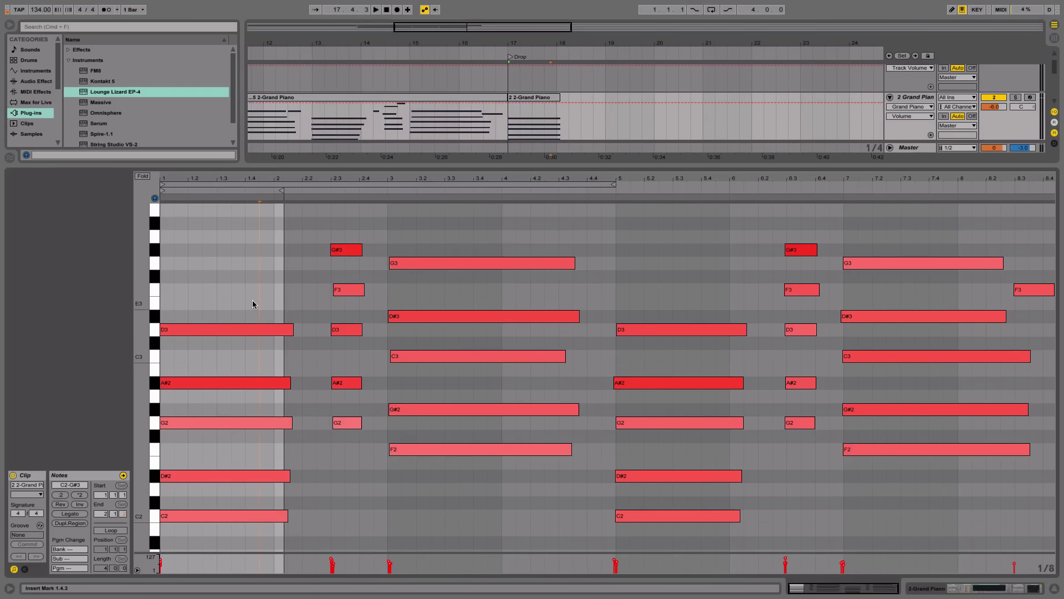
{"action": "left_click", "coordinate": [1055, 586]}
{"action": "left_click", "coordinate": [540, 118]}
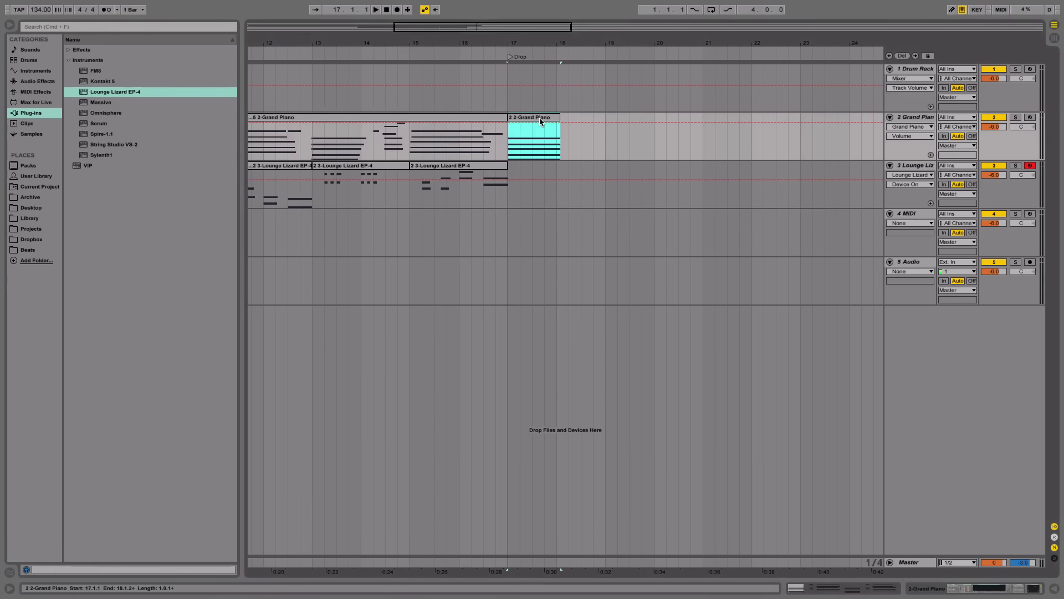
{"action": "double_click", "coordinate": [540, 118]}
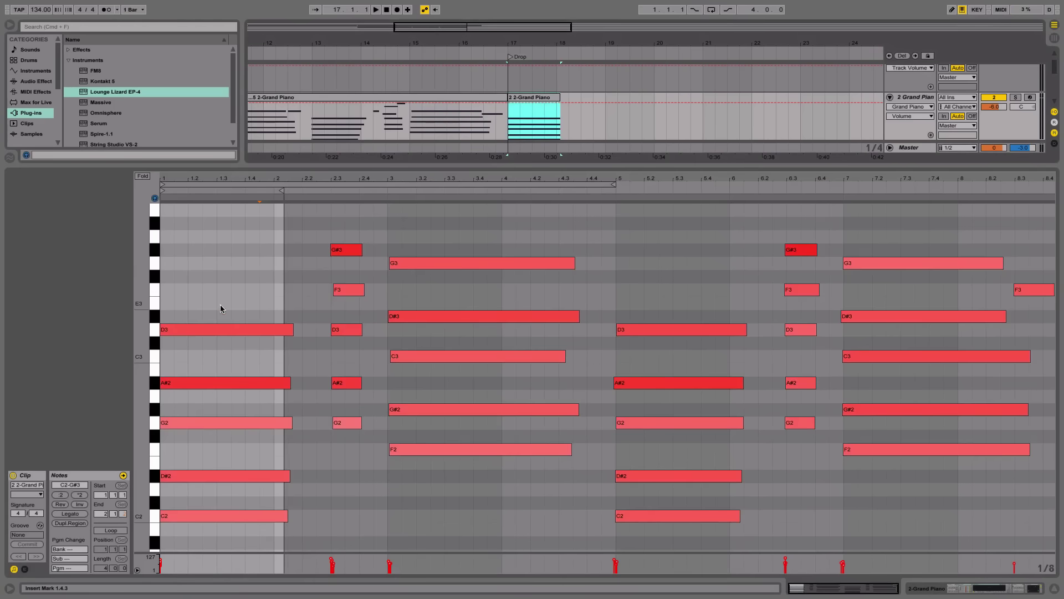
{"action": "left_click", "coordinate": [1055, 586]}
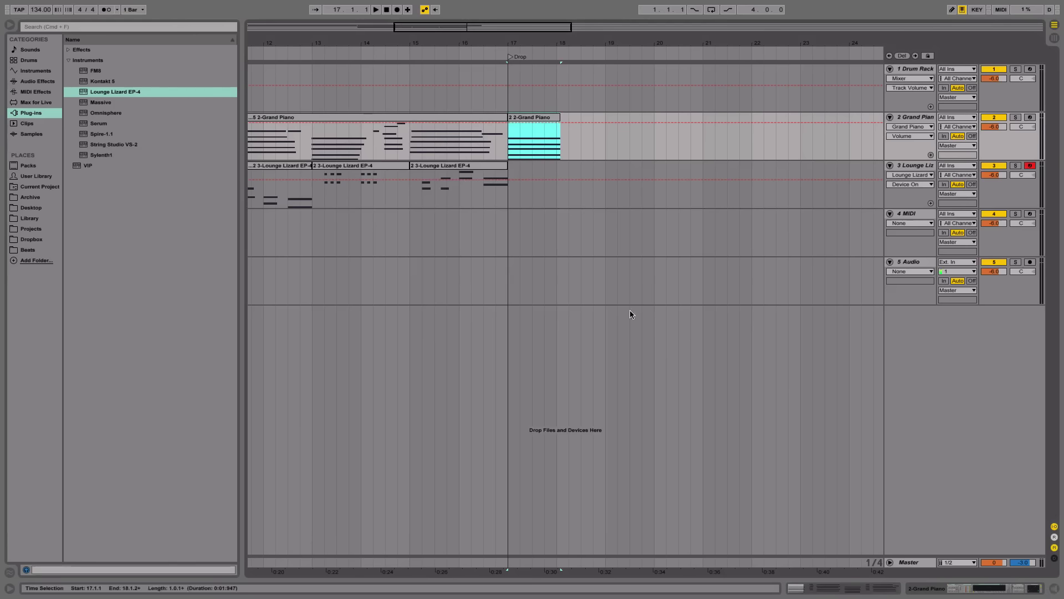
Step: Nudge the D#2, G2, A#2 and D3 notes of the opening chord slightly later in the Grand Piano clip at bar 17
{"action": "left_click_drag", "start_coordinate": [536, 48], "coordinate": [455, 39]}
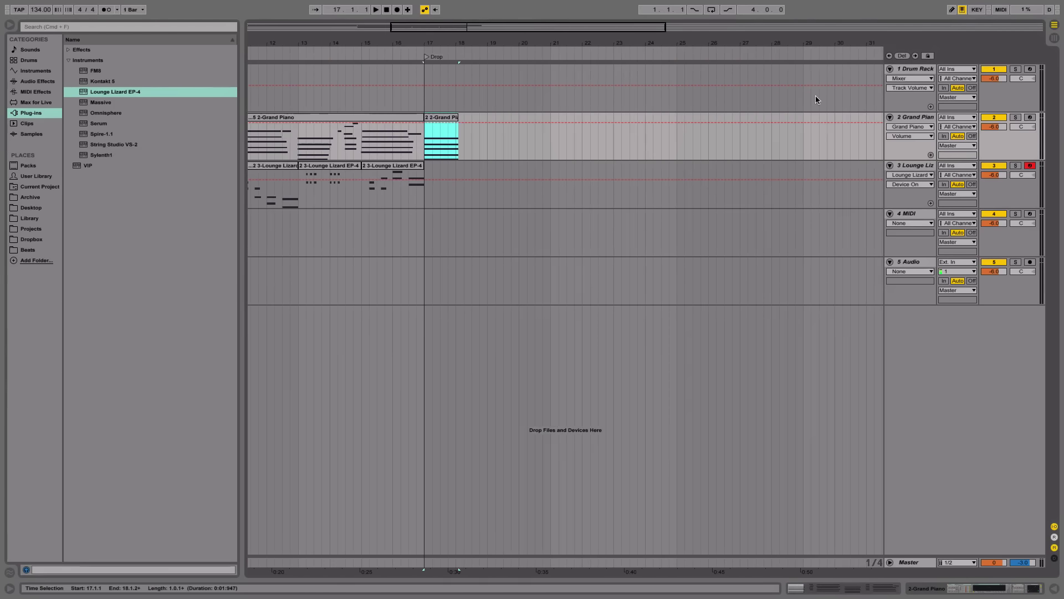
{"action": "left_click", "coordinate": [921, 117]}
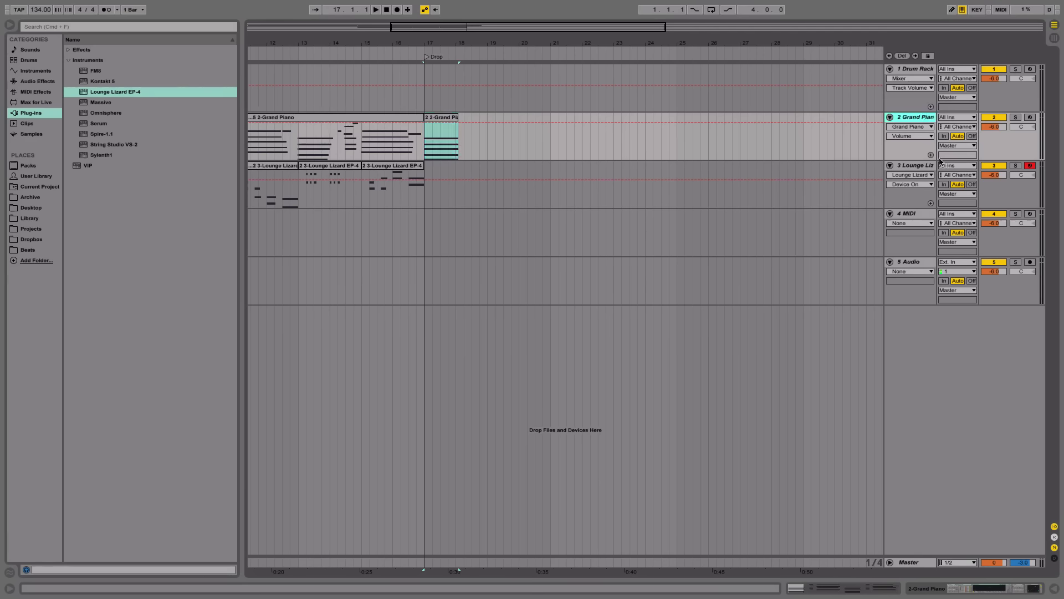
{"action": "double_click", "coordinate": [449, 139]}
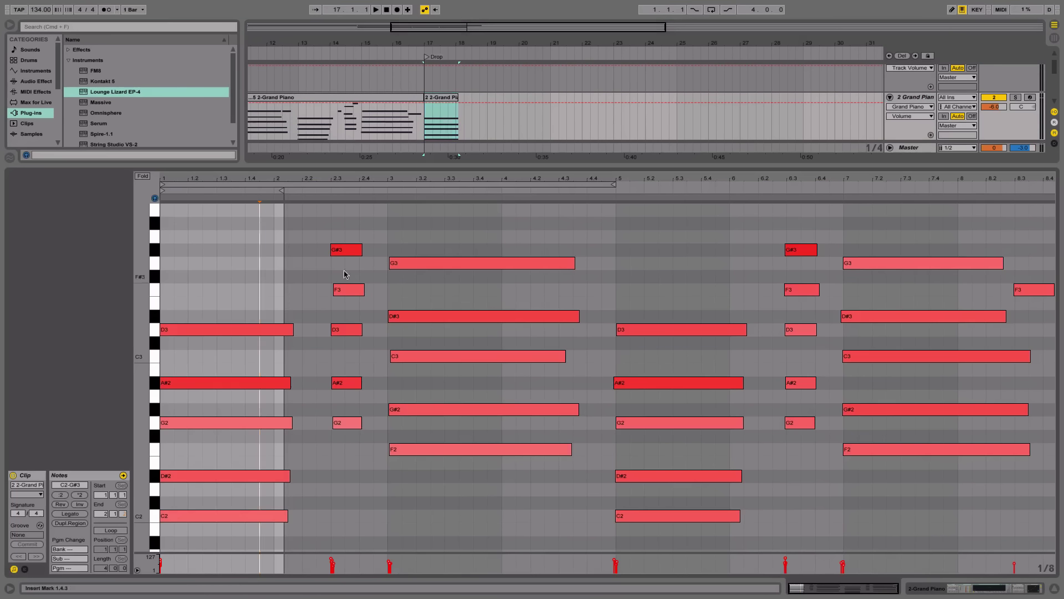
{"action": "left_click_drag", "start_coordinate": [233, 293], "coordinate": [207, 472]}
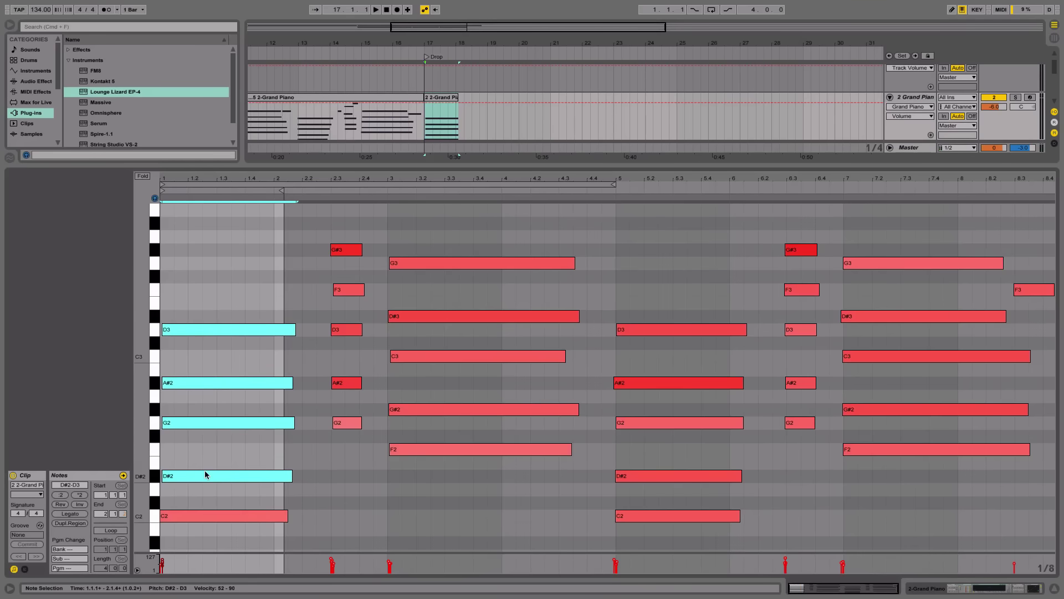
{"action": "left_click", "coordinate": [217, 463]}
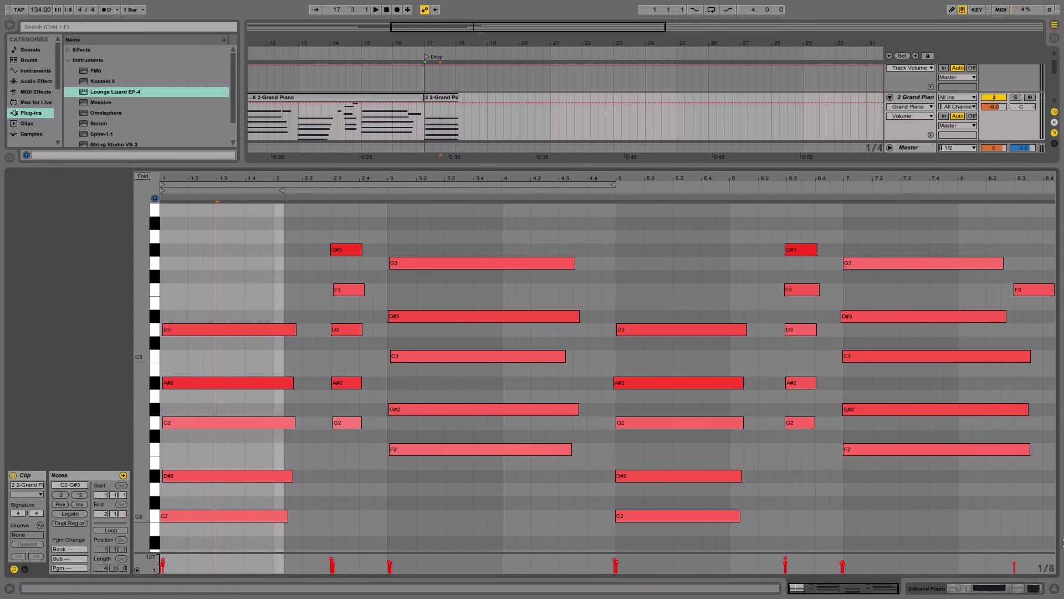
{"action": "left_click", "coordinate": [1054, 589]}
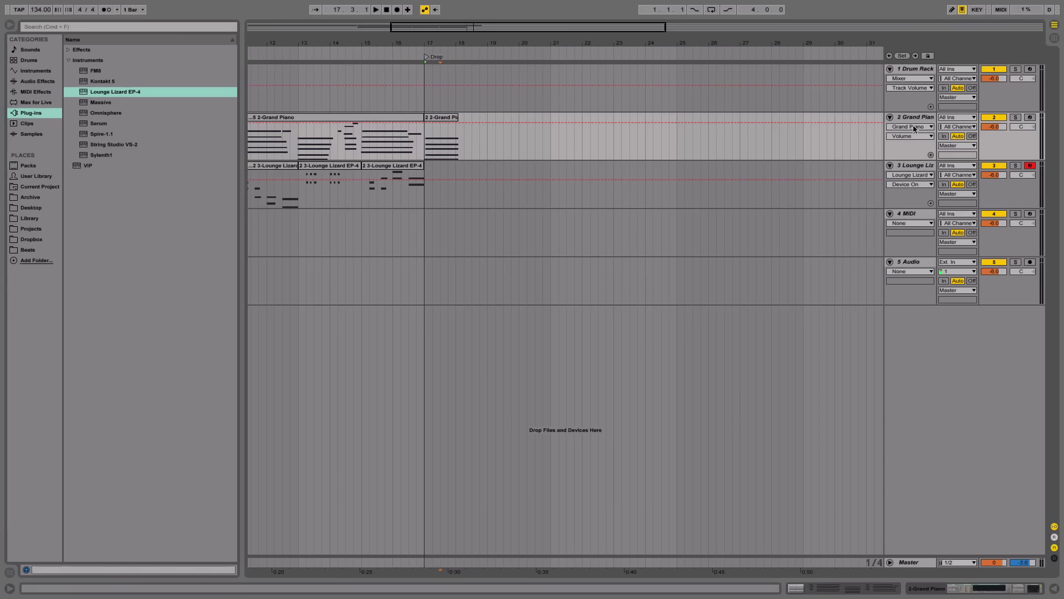
Step: Insert a new audio track below the Lounge Lizard track and set the insert position on it to bar 17
{"action": "left_click", "coordinate": [916, 166]}
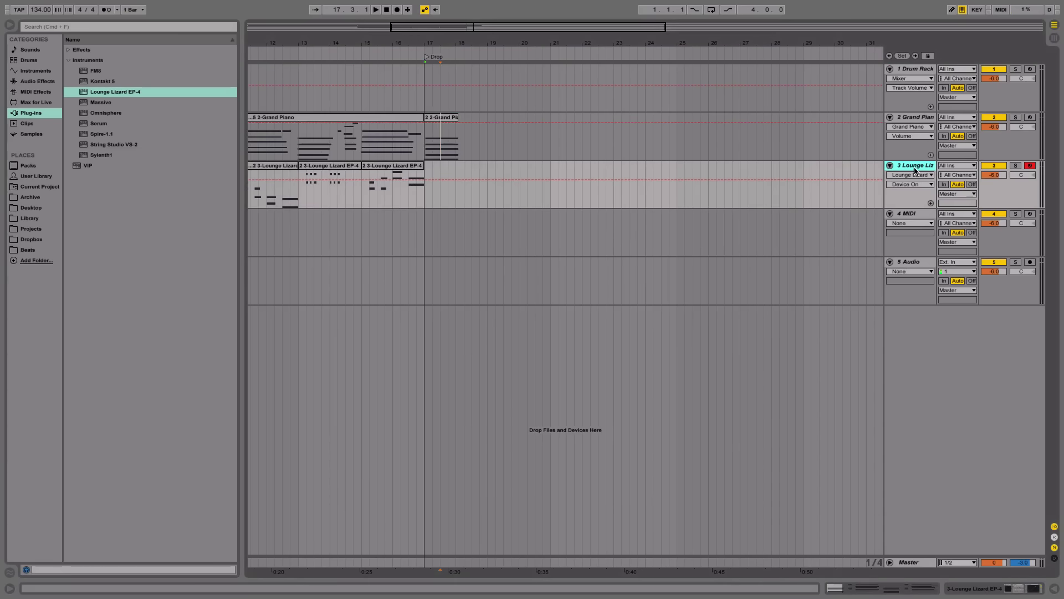
{"action": "key", "text": "super+t"}
{"action": "left_click", "coordinate": [423, 244]}
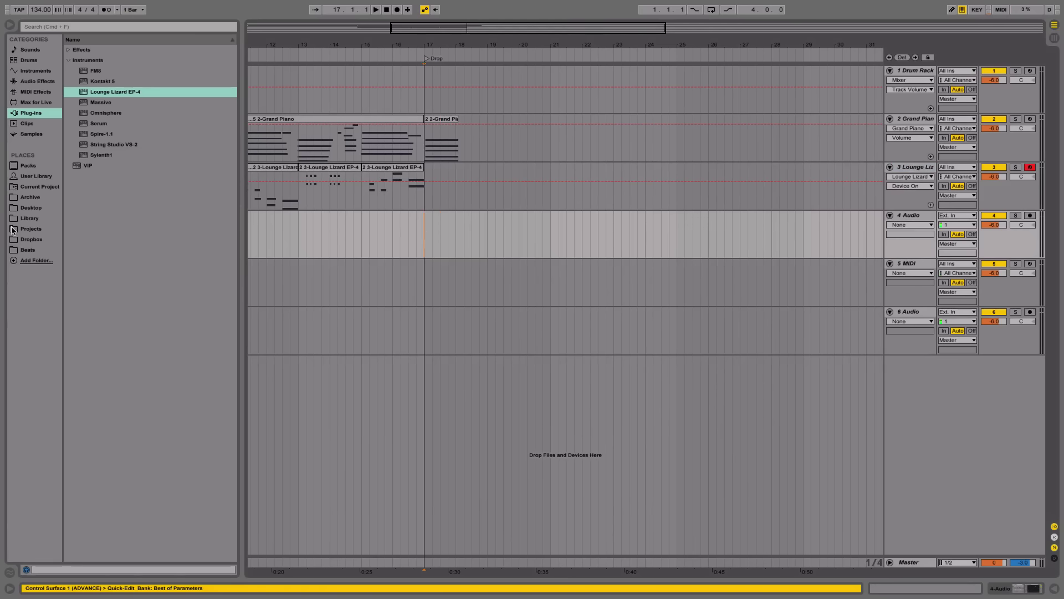
Step: Browse the Archive drum kits to the Horns - 7 folder of Premium Trap Essentials - SeriBeats.com
{"action": "left_click", "coordinate": [46, 198]}
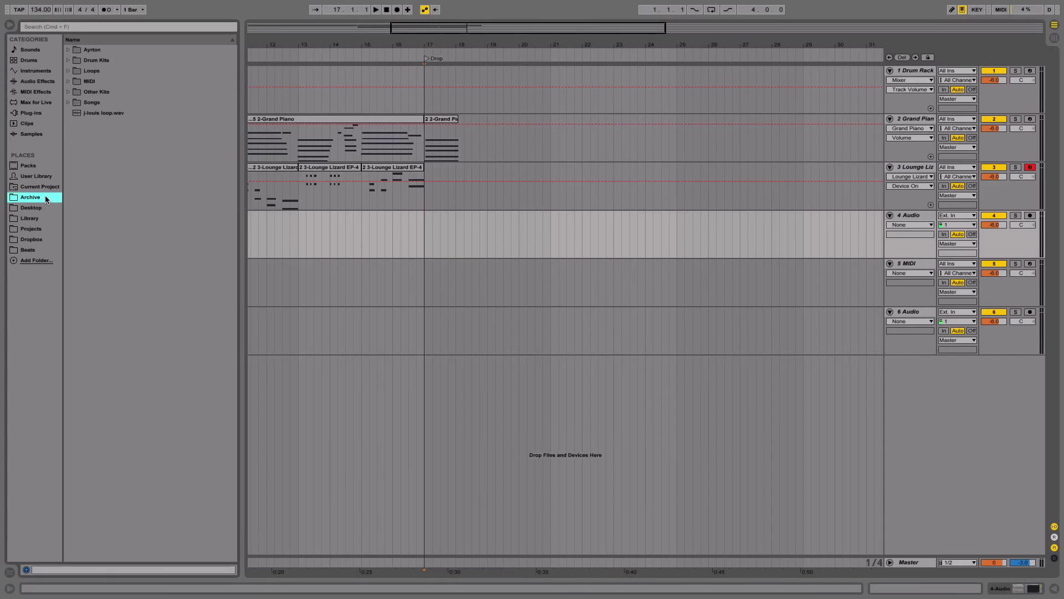
{"action": "left_click", "coordinate": [104, 61]}
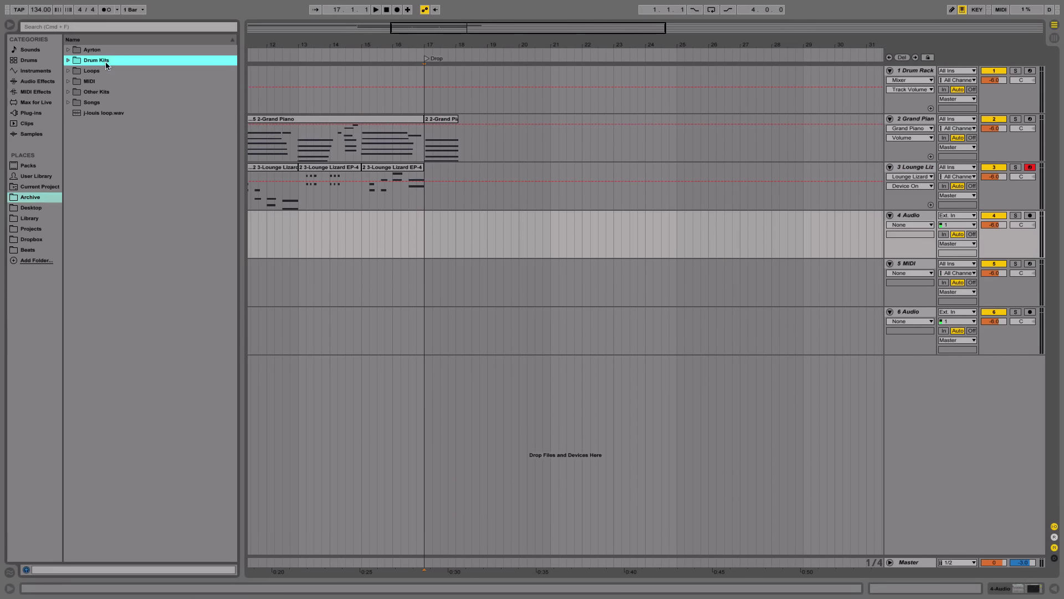
{"action": "key", "text": "Right"}
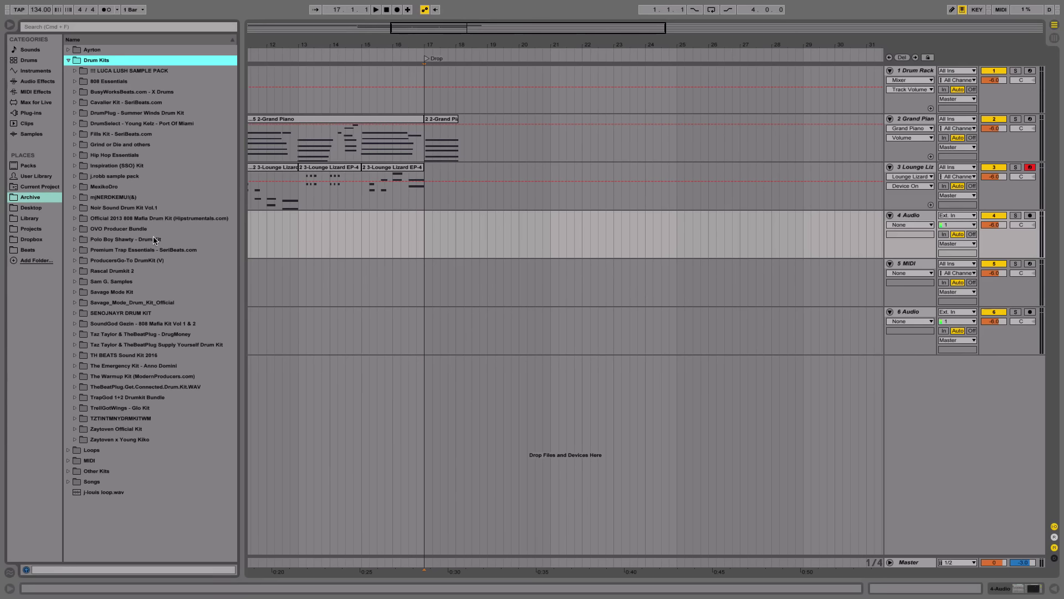
{"action": "left_click", "coordinate": [130, 252]}
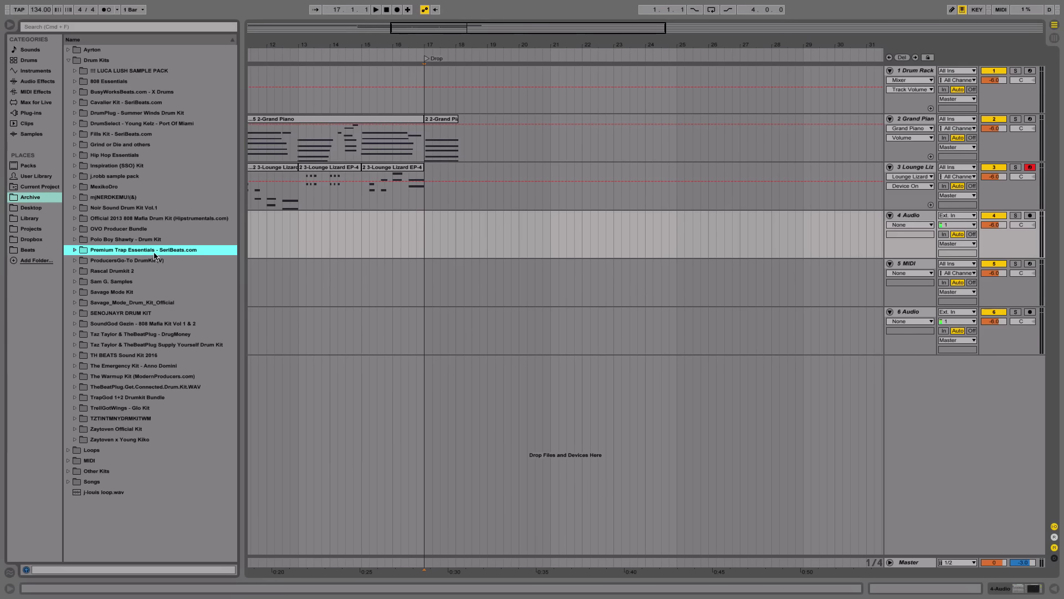
{"action": "key", "text": "Right"}
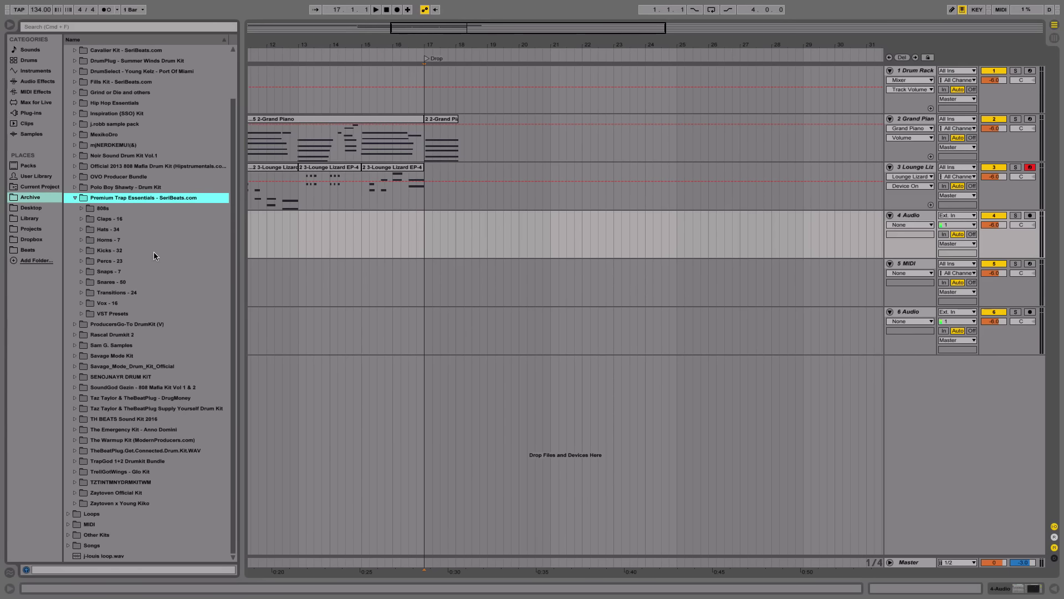
{"action": "key", "text": "Down"}
{"action": "key", "text": "Down"}
{"action": "key", "text": "Down"}
{"action": "key", "text": "Down"}
{"action": "key", "text": "Down"}
{"action": "key", "text": "Up"}
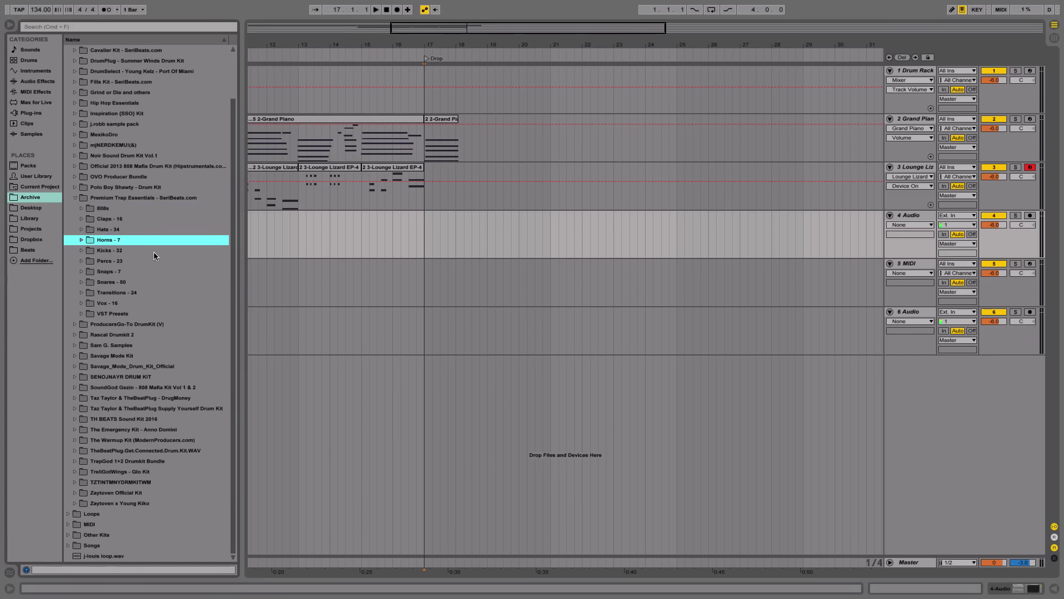
{"action": "scroll", "coordinate": [154, 252], "scroll_direction": "up", "scroll_amount": 1}
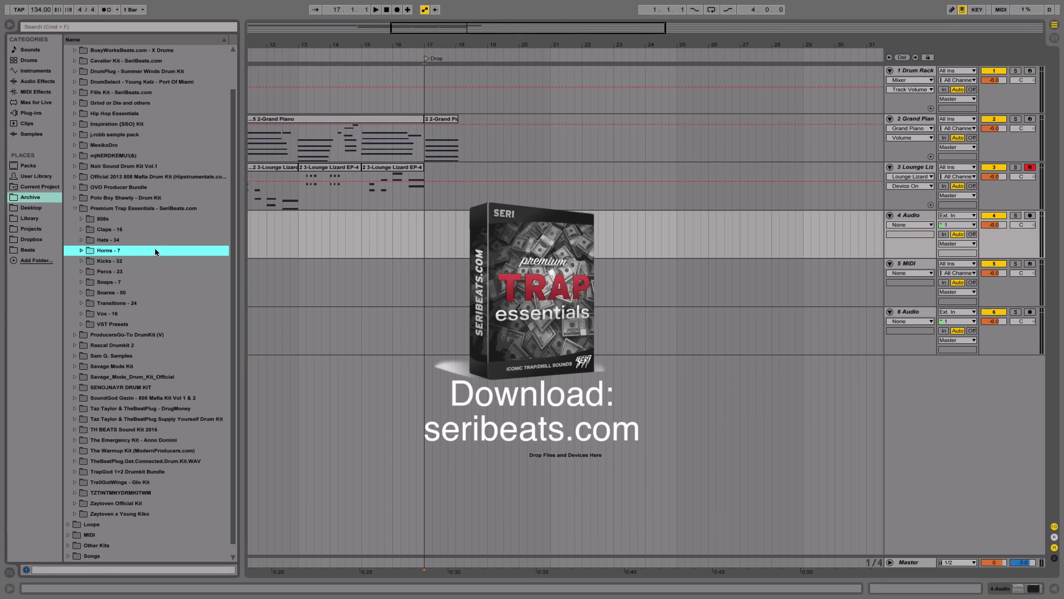
{"action": "key", "text": "Right"}
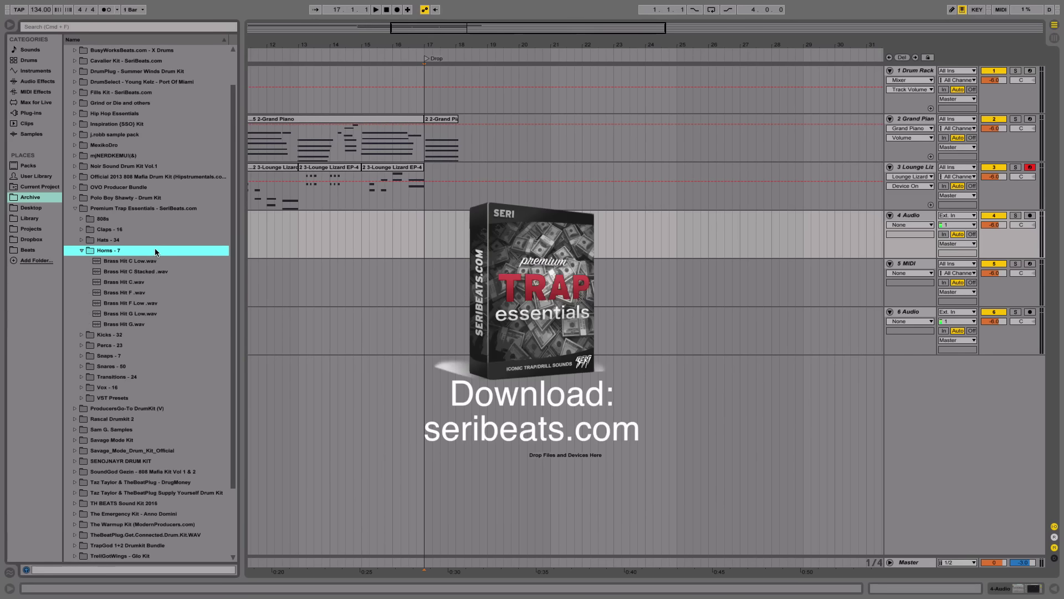
Step: Audition the brass hit samples and place Brass Hit C Low.wav at bar 17 on the new audio track
{"action": "key", "text": "Down"}
{"action": "key", "text": "Down"}
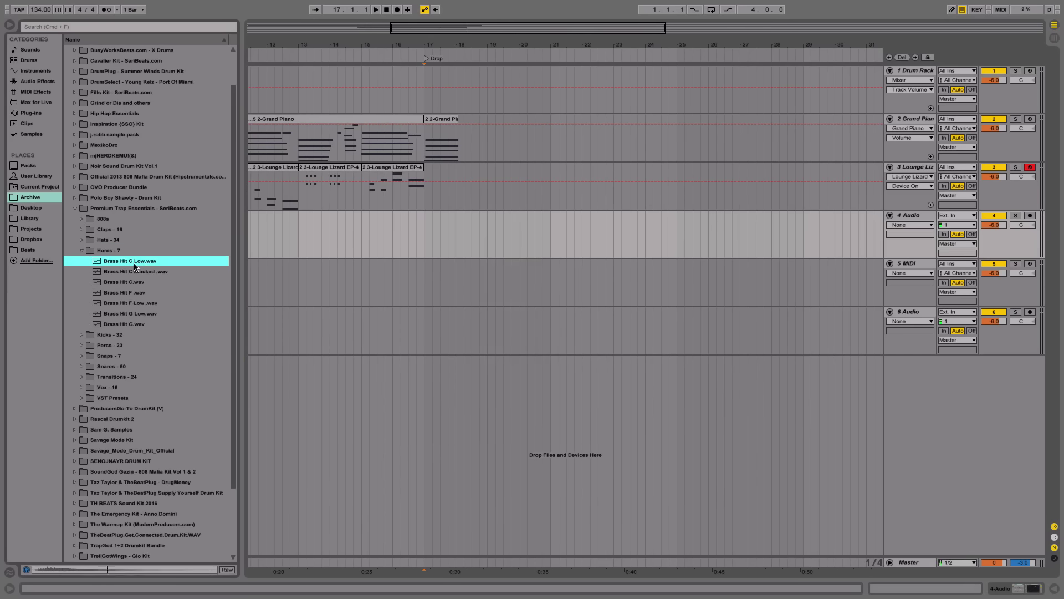
{"action": "key", "text": "Down"}
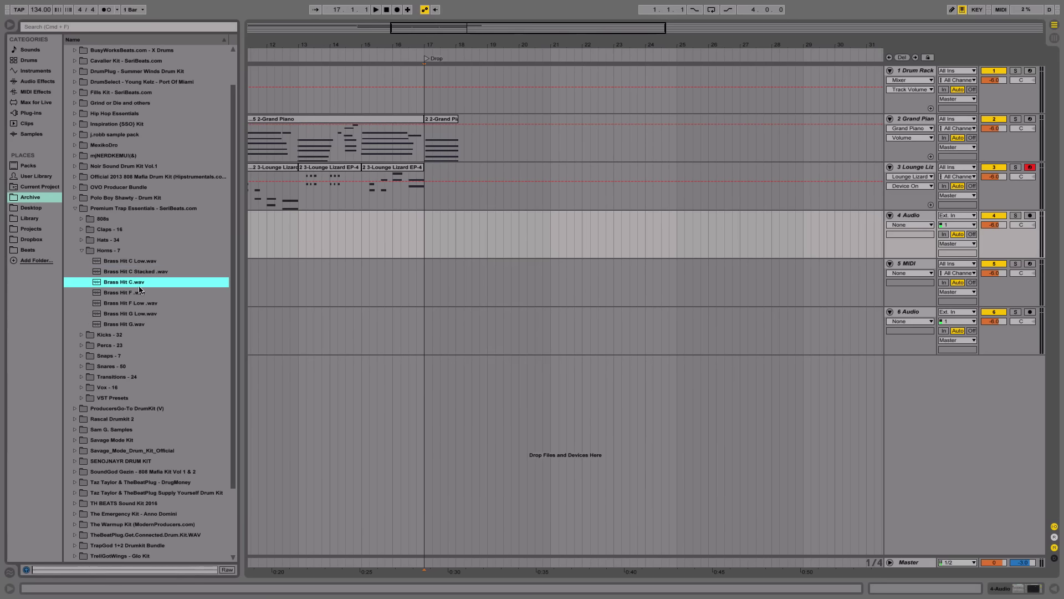
{"action": "left_click_drag", "start_coordinate": [132, 265], "coordinate": [428, 232]}
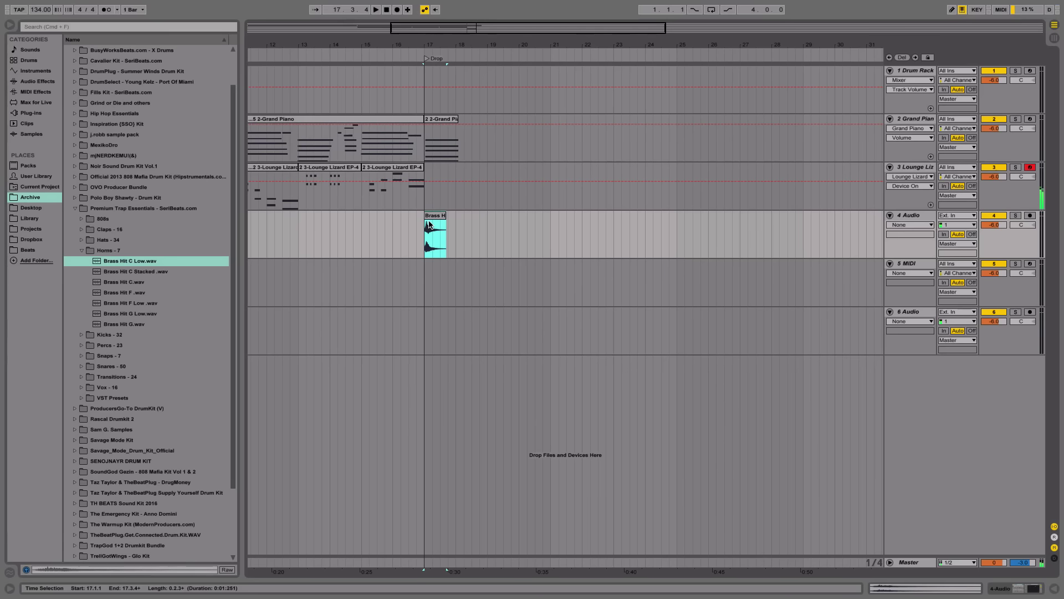
Step: Solo the brass hit track and reset the Brass Hit C Low sample's transpose to 0 st, checking it by playback
{"action": "scroll", "coordinate": [443, 177], "scroll_direction": "up", "scroll_amount": 5}
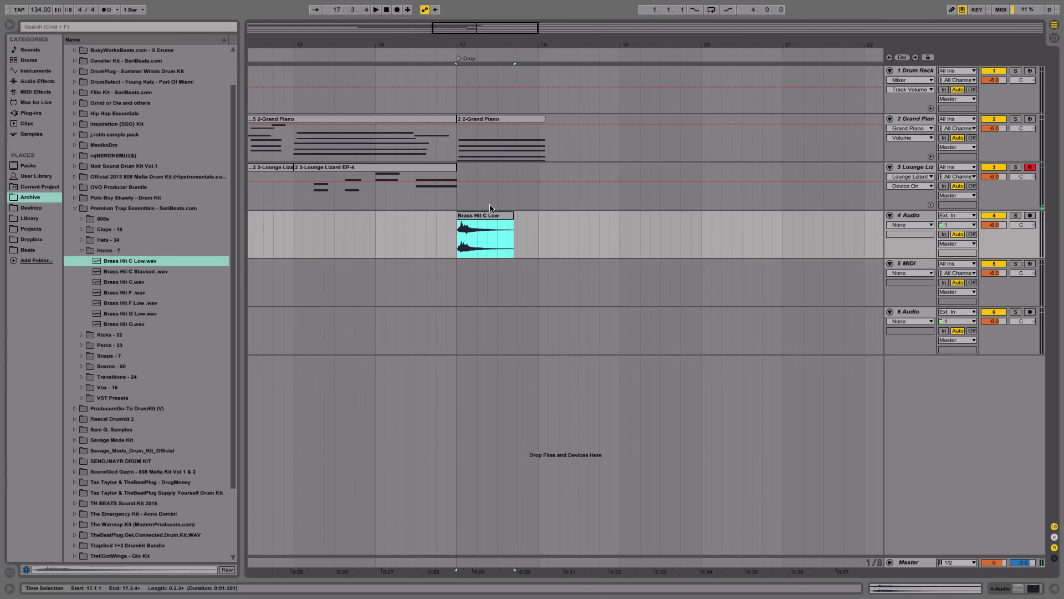
{"action": "double_click", "coordinate": [474, 125]}
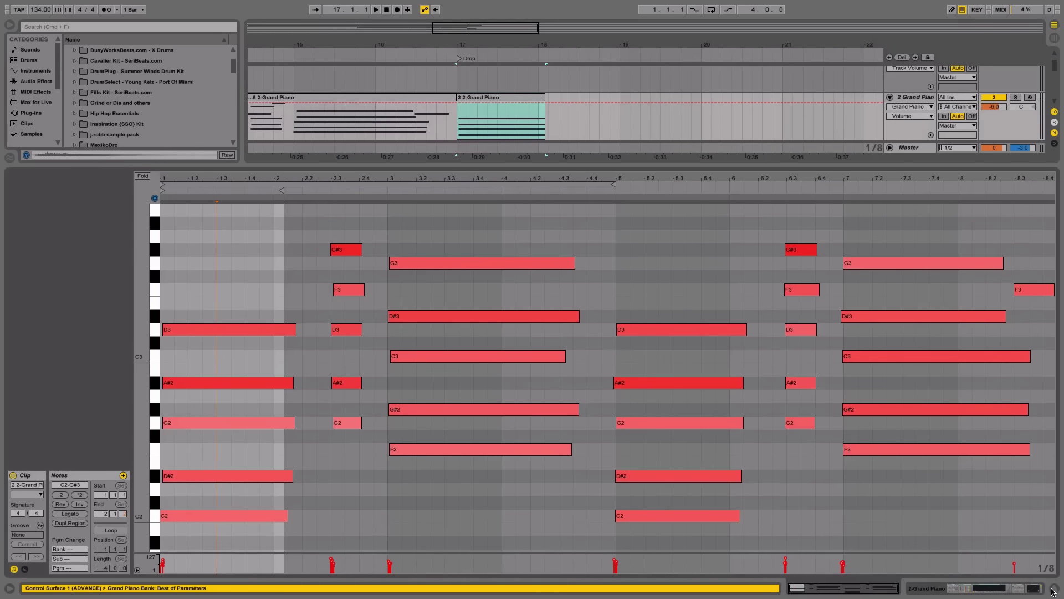
{"action": "key", "text": "super+alt+l"}
{"action": "left_click_drag", "start_coordinate": [476, 47], "coordinate": [476, 72]}
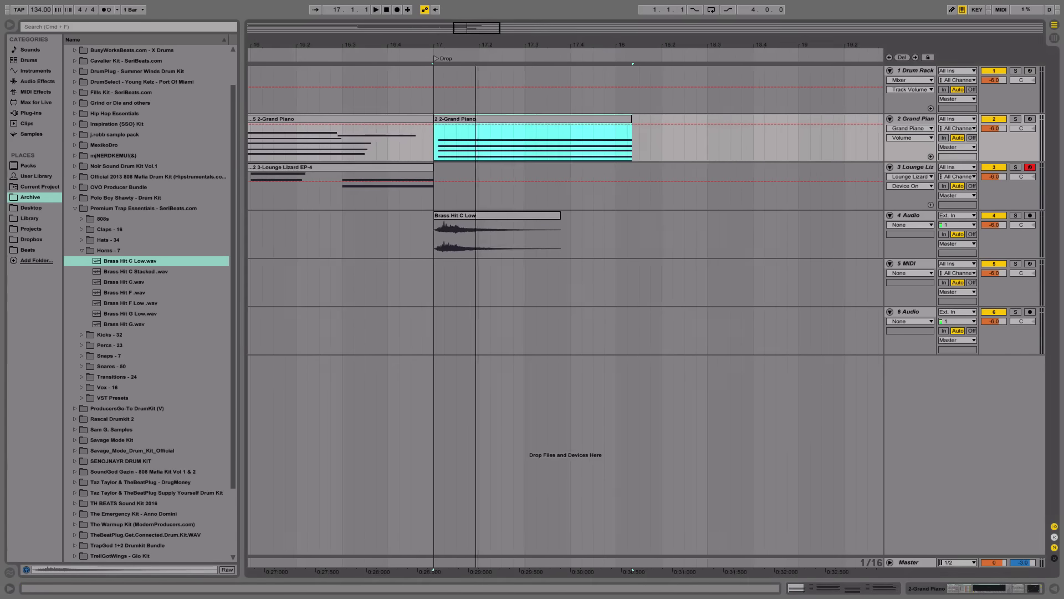
{"action": "double_click", "coordinate": [441, 233]}
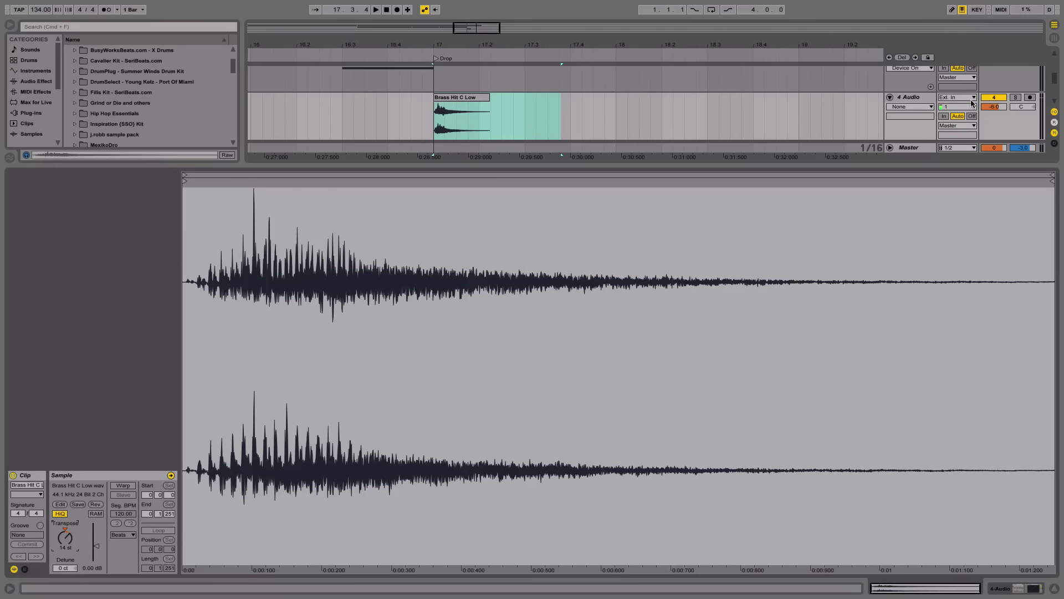
{"action": "left_click", "coordinate": [1015, 97]}
{"action": "key", "text": "space"}
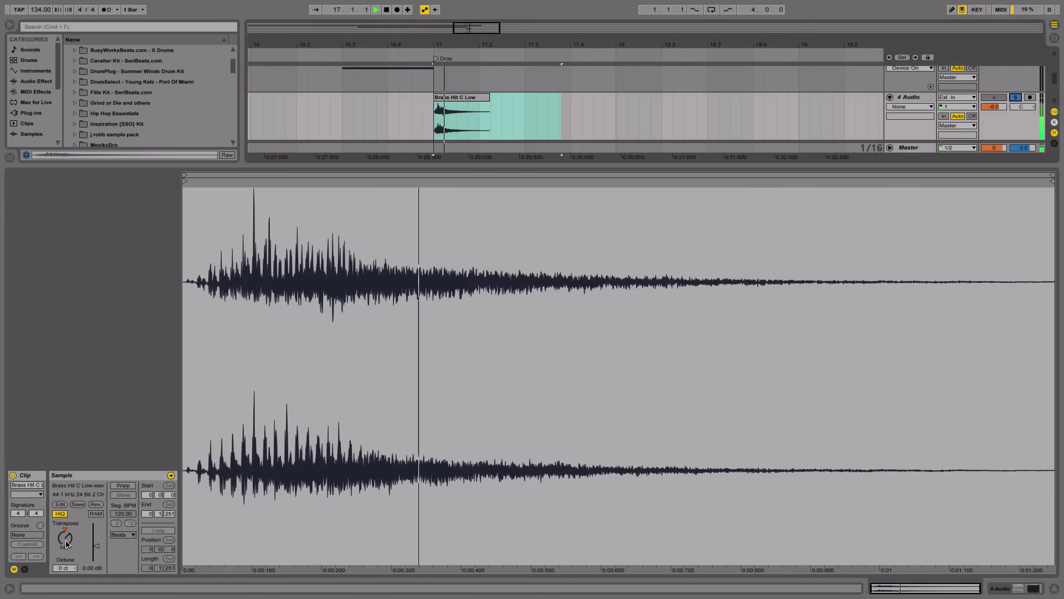
{"action": "left_click_drag", "start_coordinate": [65, 537], "coordinate": [64, 548]}
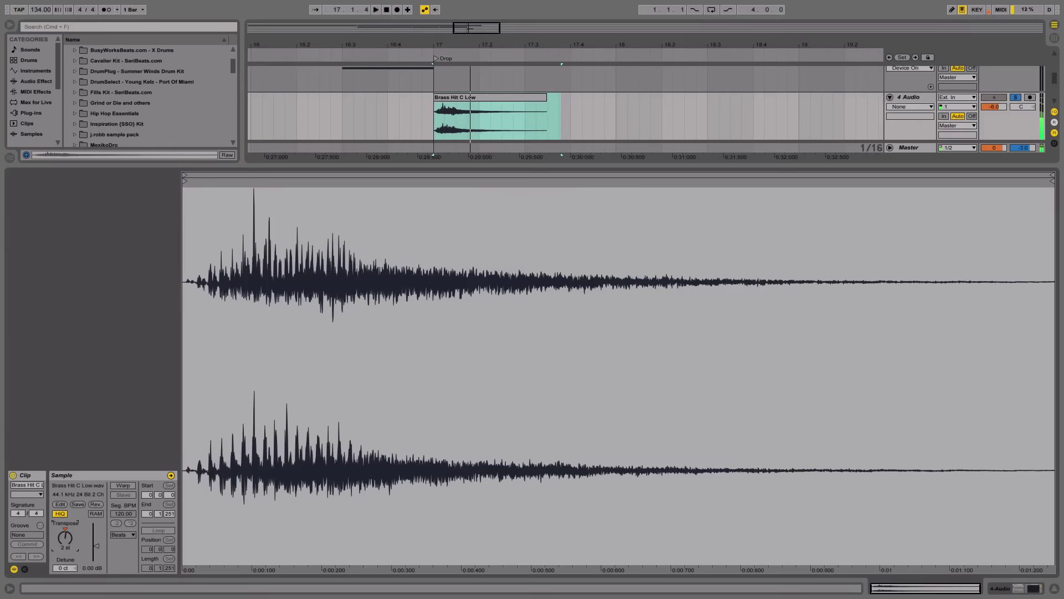
{"action": "key", "text": "space"}
{"action": "key", "text": "space"}
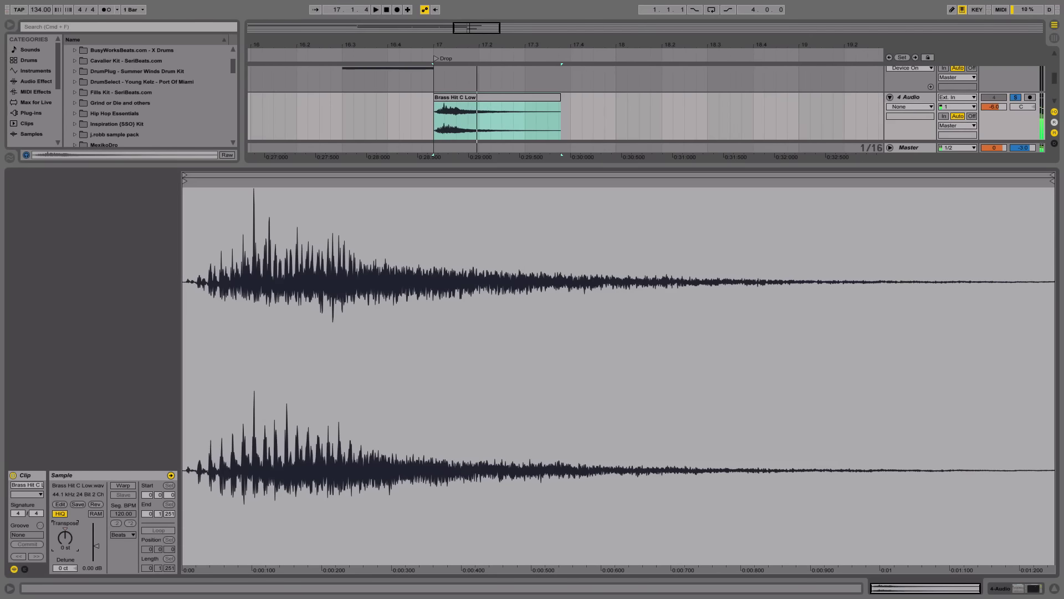
{"action": "left_click", "coordinate": [1054, 588]}
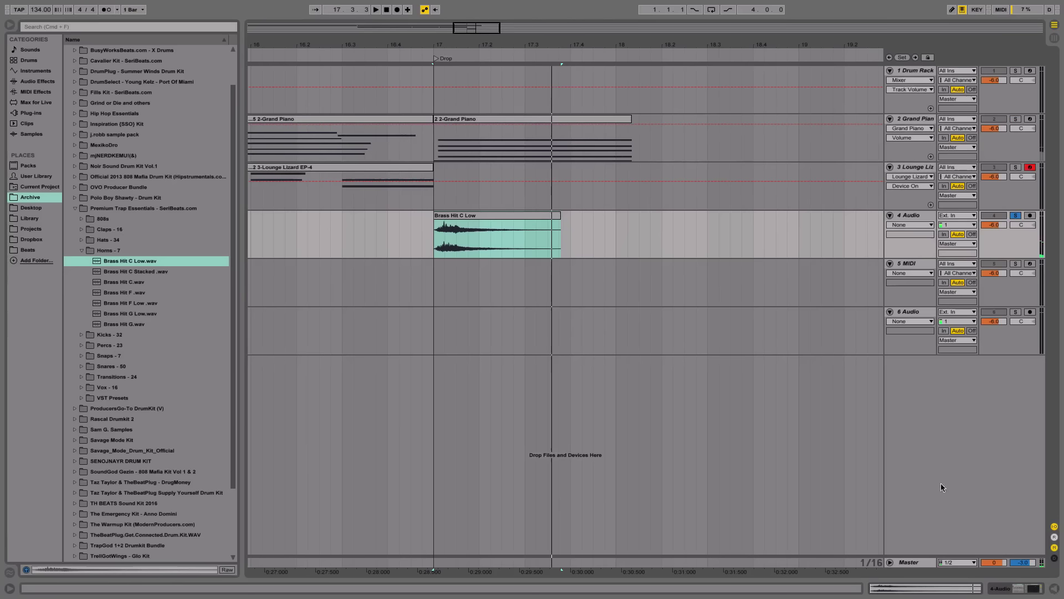
{"action": "key", "text": "space"}
Step: Trim the start of the Brass Hit C Low clip, realign it to bar 17 and play it back
{"action": "left_click", "coordinate": [435, 216]}
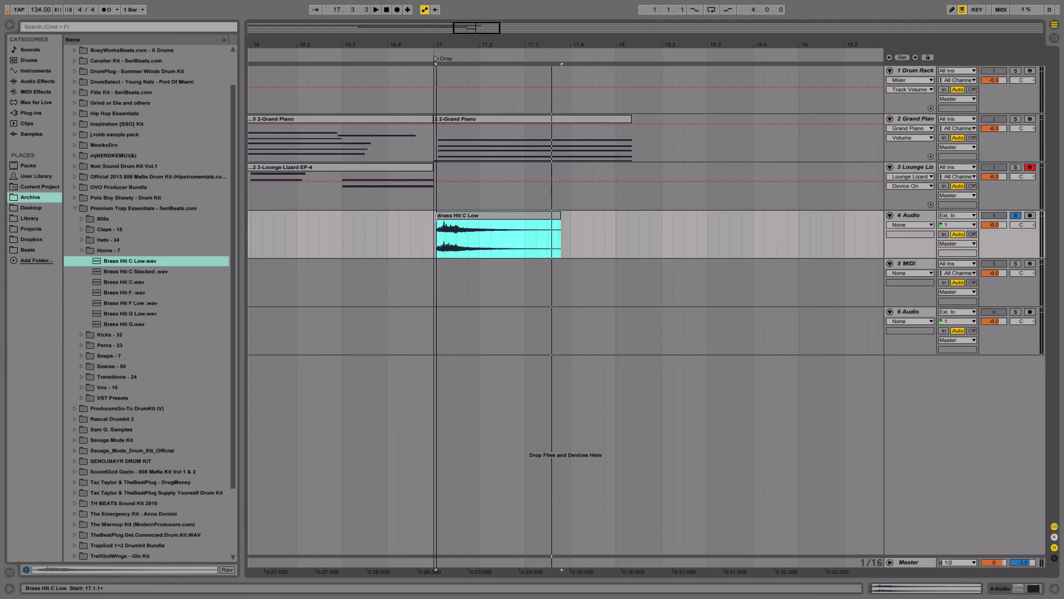
{"action": "left_click_drag", "start_coordinate": [434, 216], "coordinate": [452, 217]}
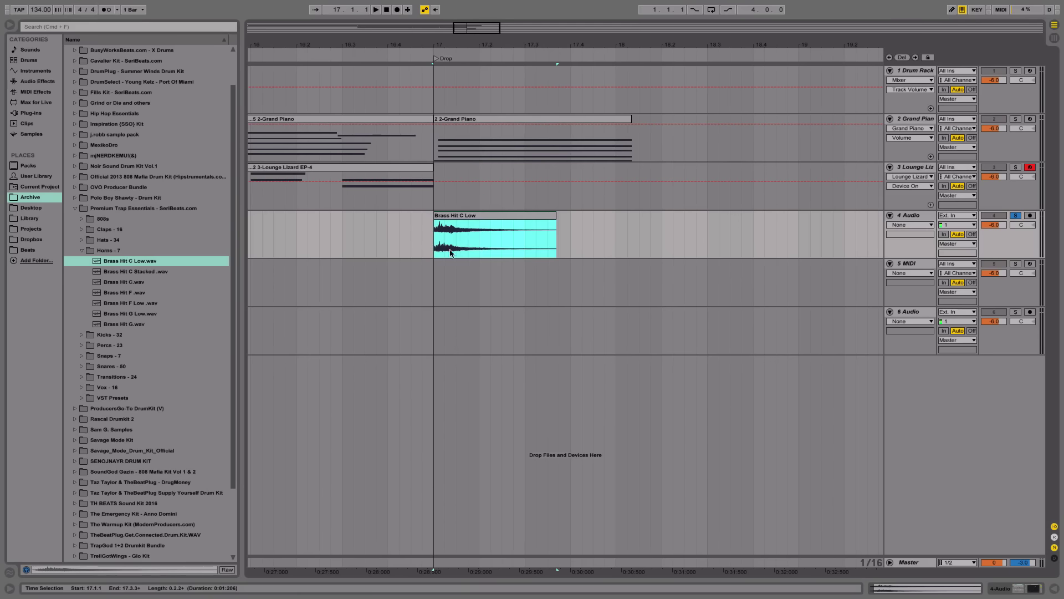
{"action": "key", "text": "space"}
Step: Unsolo the brass hit track and display its clip fades
{"action": "left_click", "coordinate": [1015, 215]}
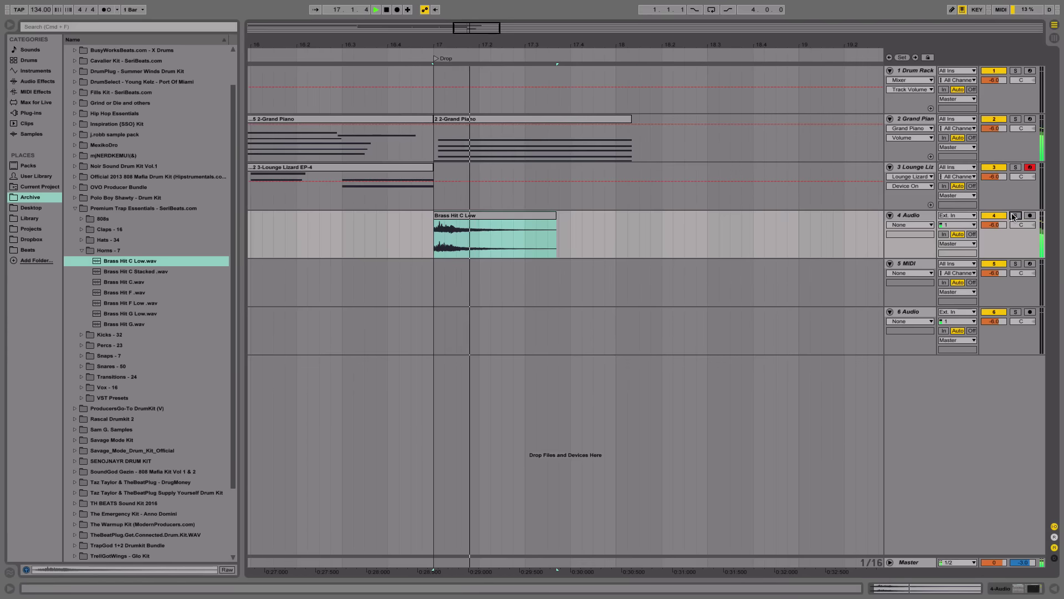
{"action": "left_click", "coordinate": [910, 225]}
{"action": "left_click", "coordinate": [909, 240]}
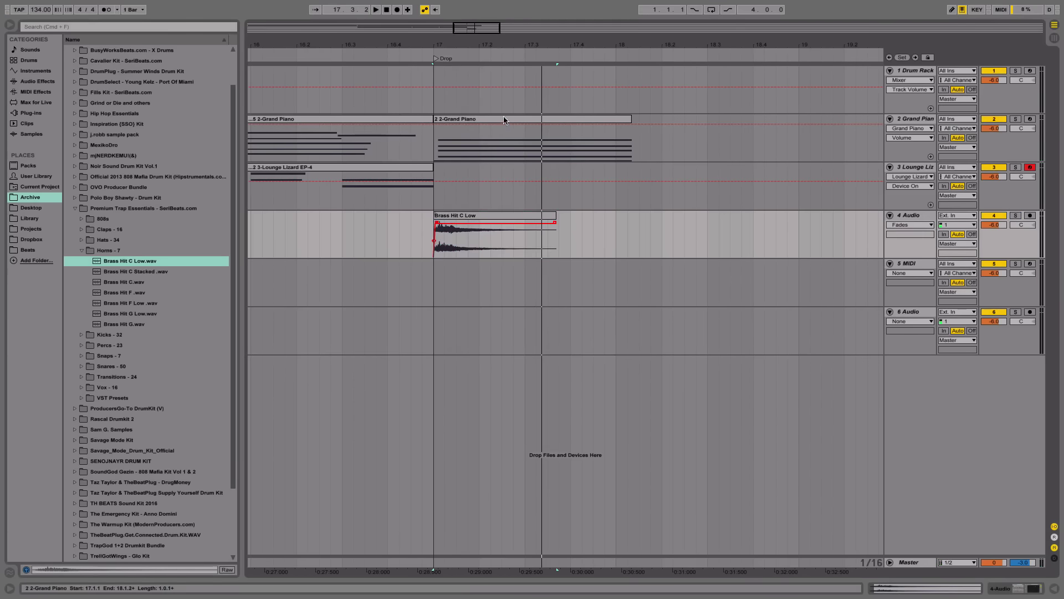
Step: Stagger the D#2, G2, A#2 and D3 notes of the Grand Piano's bar 17 chord progressively later and play the result
{"action": "double_click", "coordinate": [526, 138]}
{"action": "key", "text": "space"}
{"action": "left_click", "coordinate": [203, 331]}
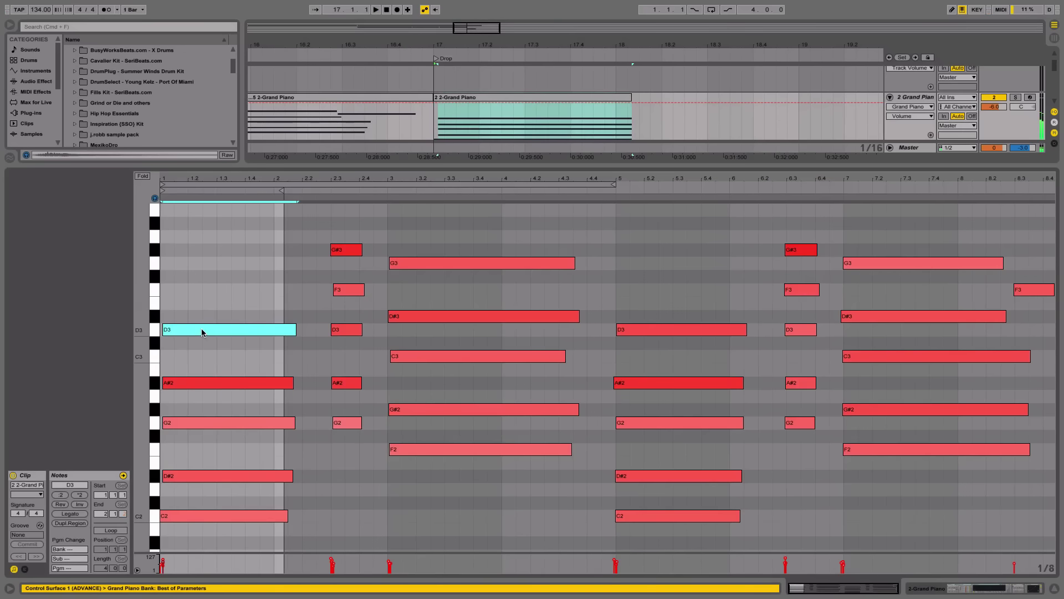
{"action": "left_click_drag", "start_coordinate": [202, 331], "coordinate": [208, 331]}
{"action": "left_click_drag", "start_coordinate": [171, 383], "coordinate": [174, 382]}
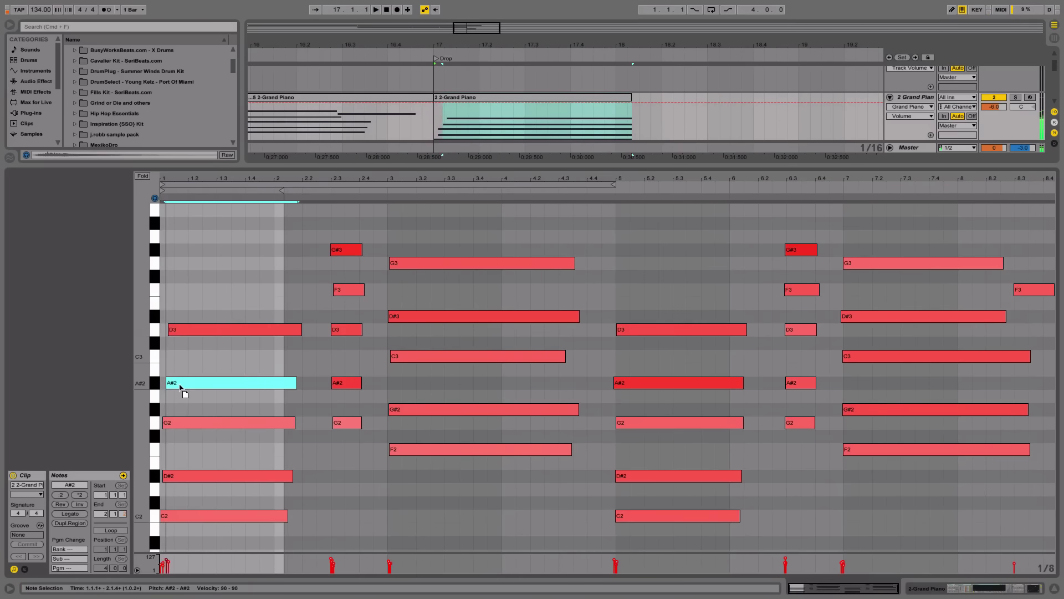
{"action": "left_click", "coordinate": [173, 421], "text": "shift"}
{"action": "left_click", "coordinate": [174, 476], "text": "shift"}
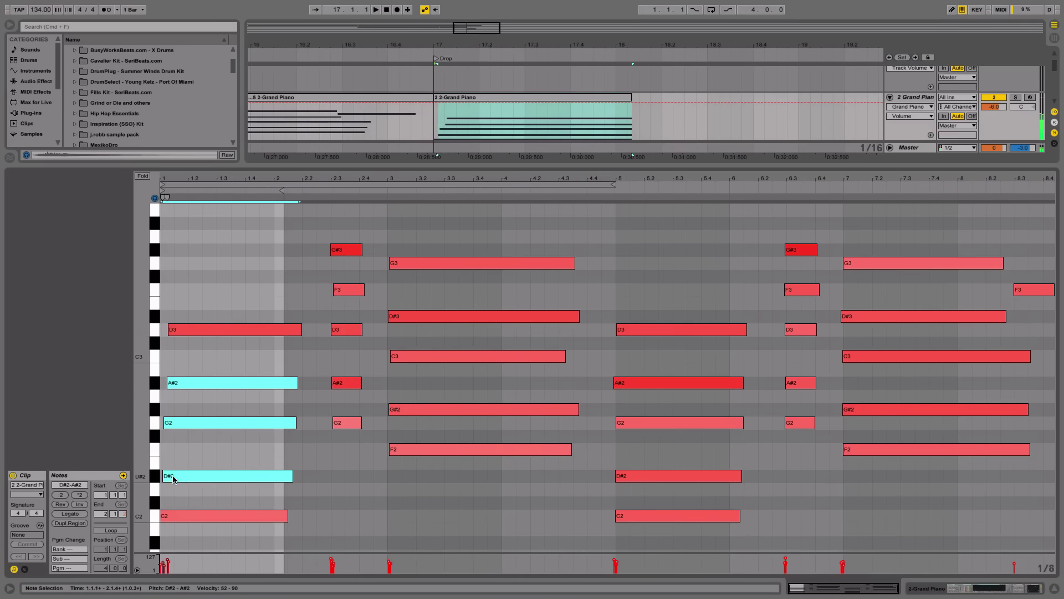
{"action": "left_click_drag", "start_coordinate": [191, 336], "coordinate": [197, 337]}
{"action": "left_click", "coordinate": [1055, 588]}
{"action": "key", "text": "space"}
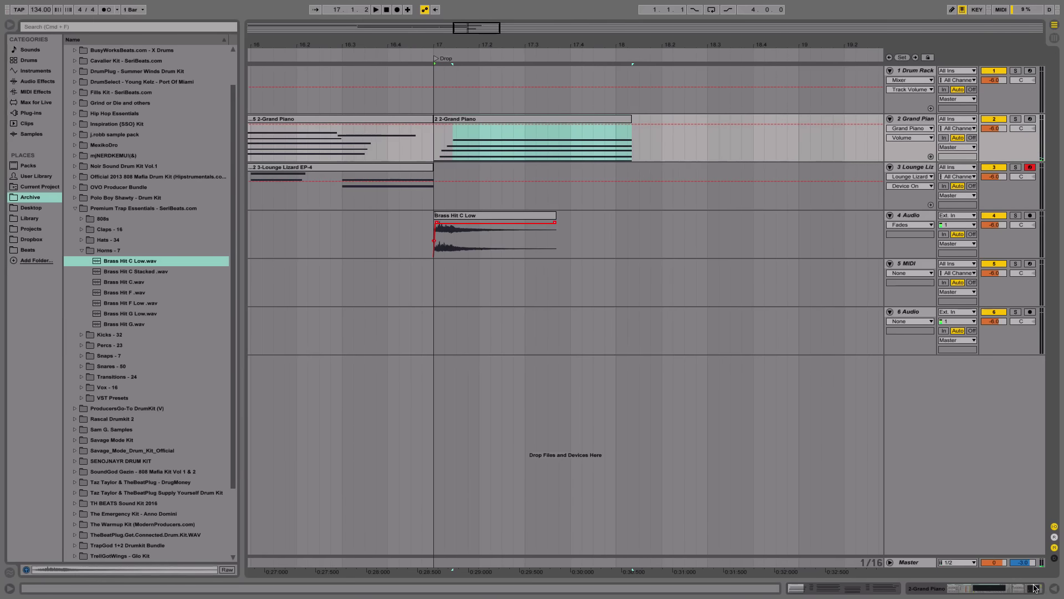
{"action": "key", "text": "space"}
Step: Review the staggered chord in the Grand Piano clip, then play the drop with the piano briefly soloed
{"action": "double_click", "coordinate": [497, 156]}
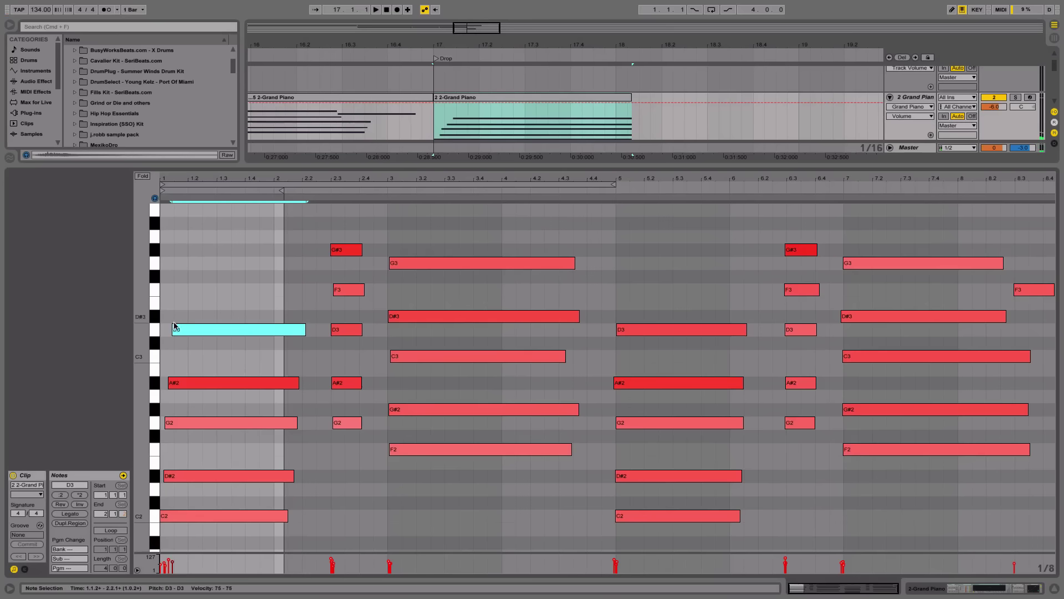
{"action": "scroll", "coordinate": [188, 316], "scroll_direction": "up", "scroll_amount": 1}
{"action": "scroll", "coordinate": [197, 308], "scroll_direction": "down", "scroll_amount": 6}
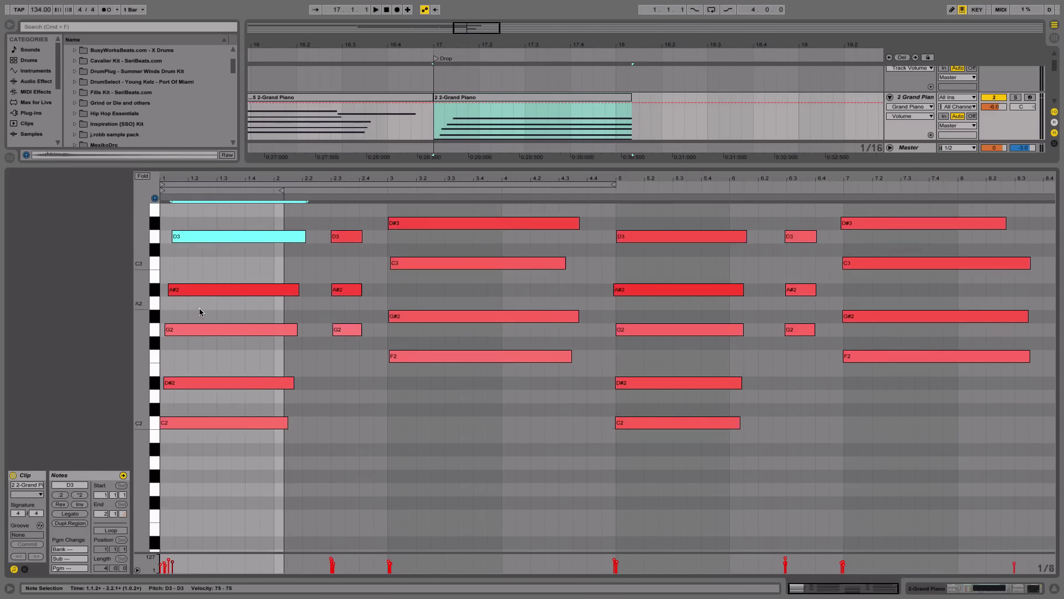
{"action": "left_click", "coordinate": [1052, 589]}
{"action": "scroll", "coordinate": [495, 120], "scroll_direction": "down", "scroll_amount": 5}
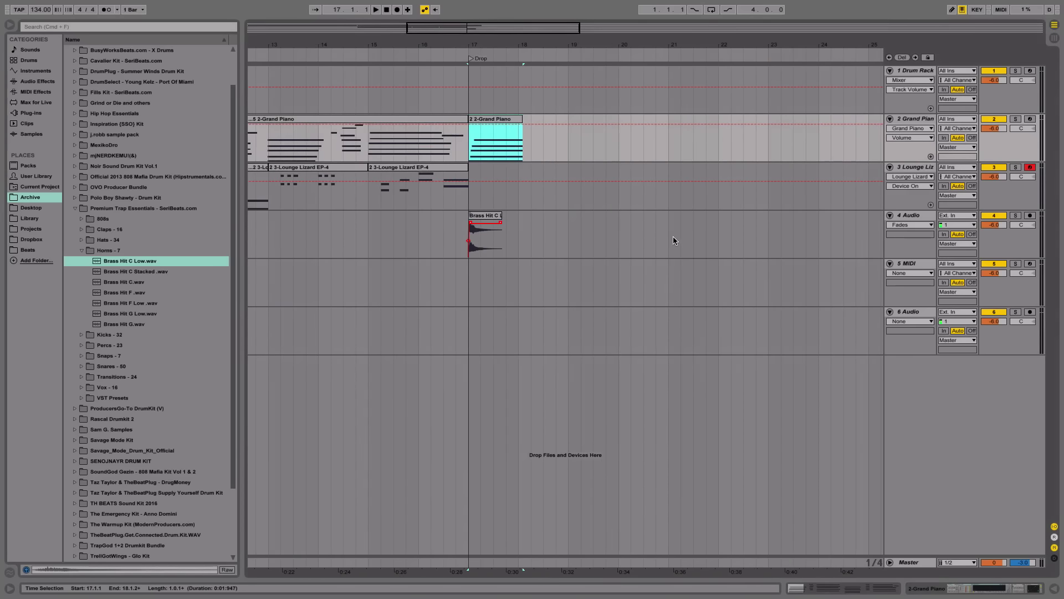
{"action": "key", "text": "space"}
{"action": "left_click", "coordinate": [1016, 119]}
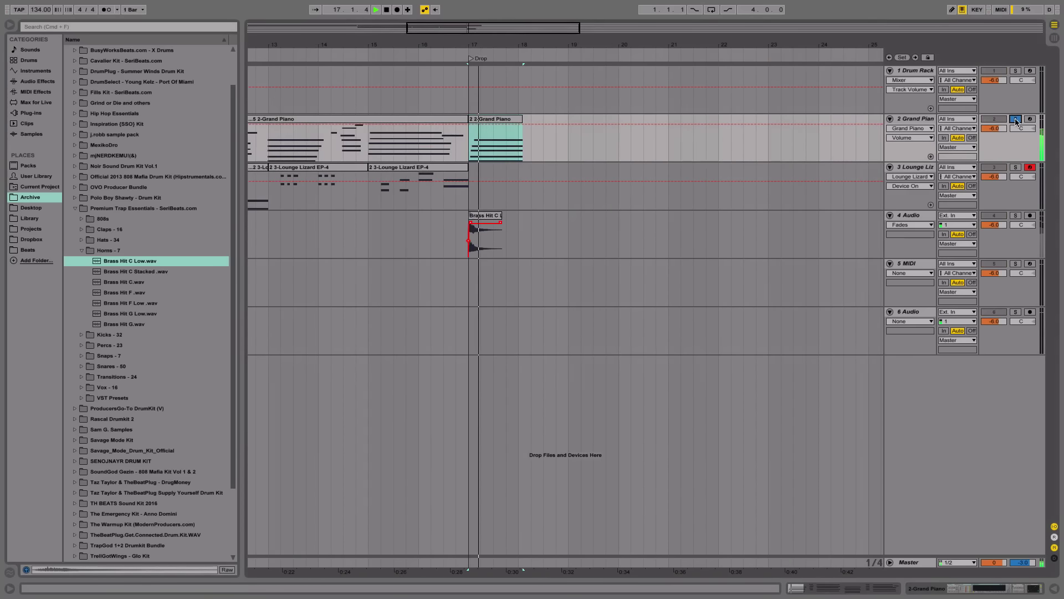
{"action": "left_click", "coordinate": [1016, 119]}
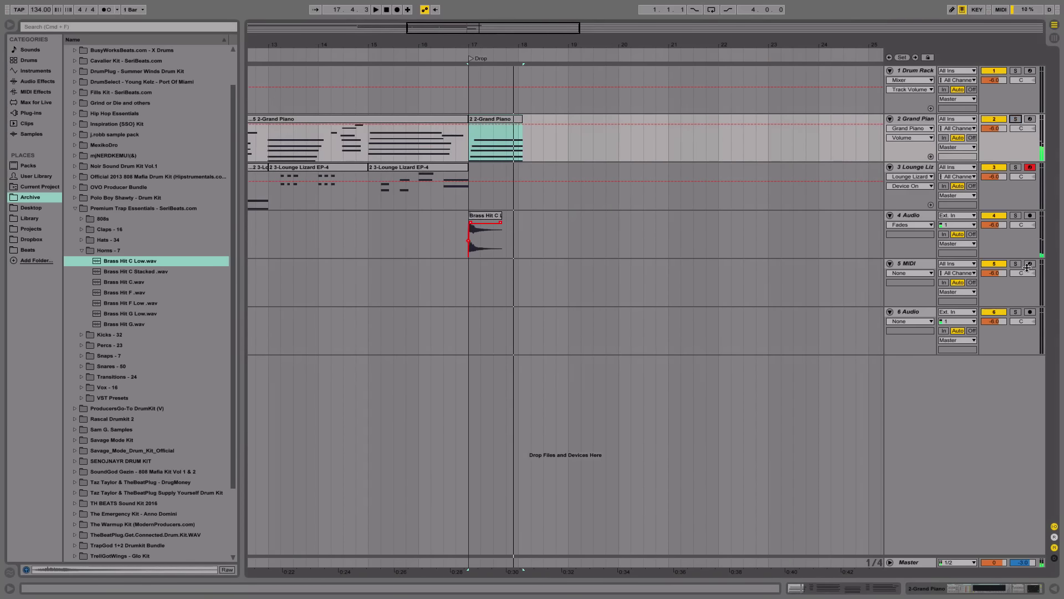
Step: Load the Serum plug-in instrument onto the empty MIDI track 5
{"action": "left_click", "coordinate": [898, 264]}
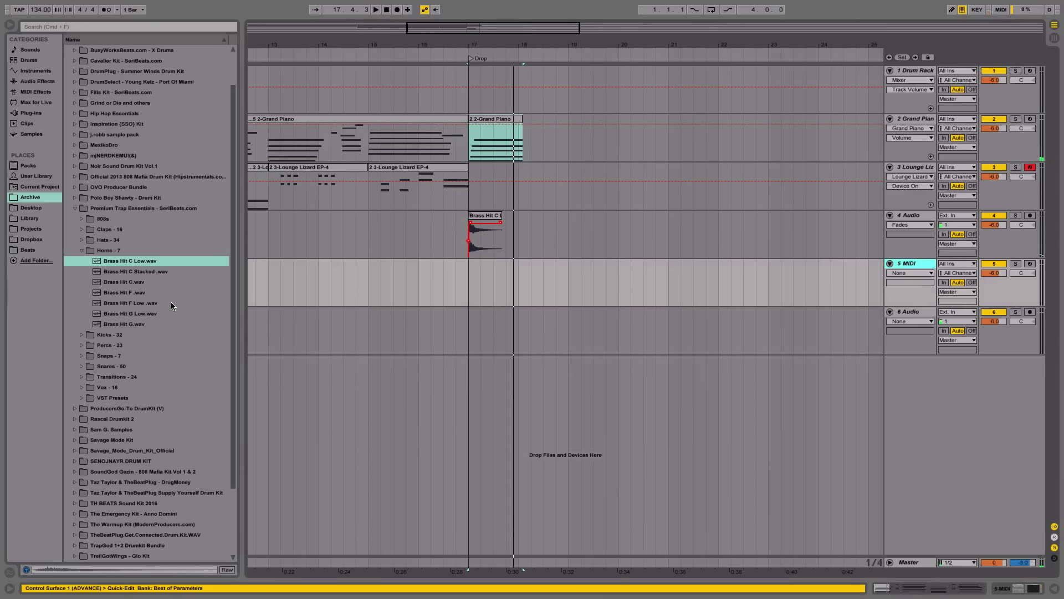
{"action": "left_click", "coordinate": [75, 210]}
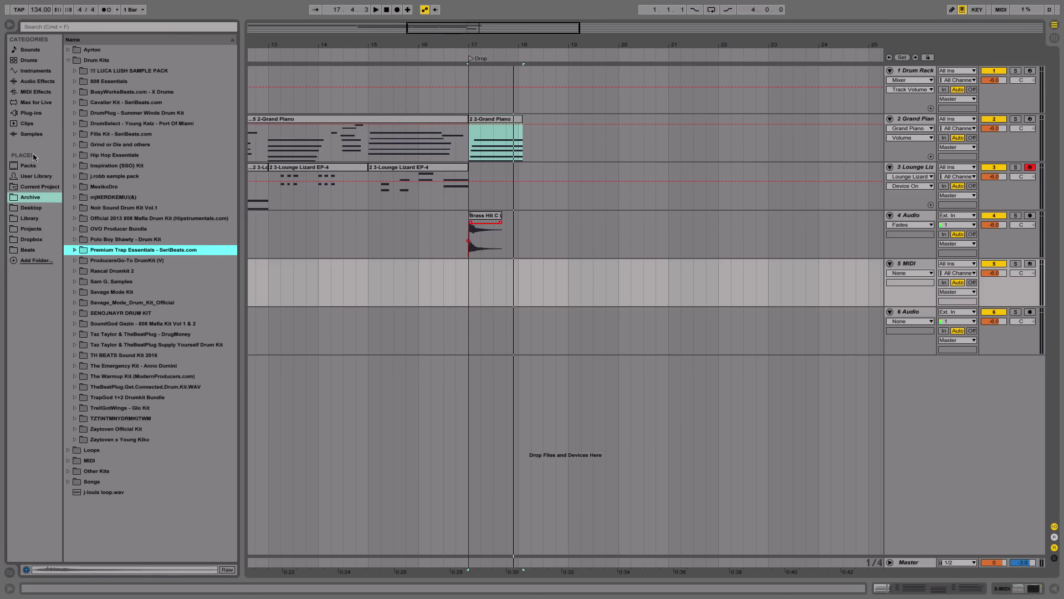
{"action": "left_click", "coordinate": [35, 113]}
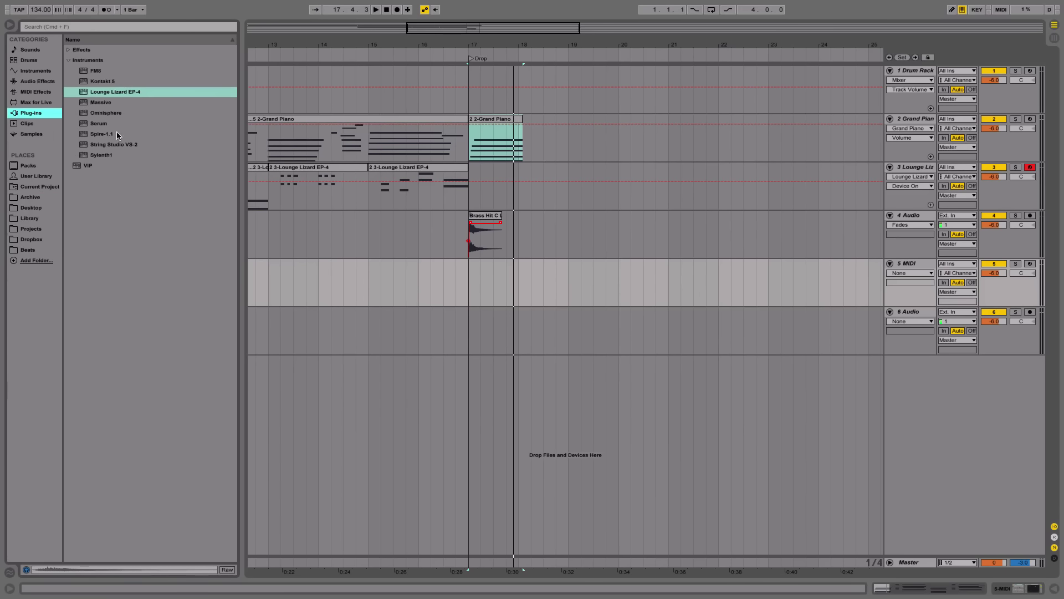
{"action": "left_click_drag", "start_coordinate": [96, 123], "coordinate": [519, 284]}
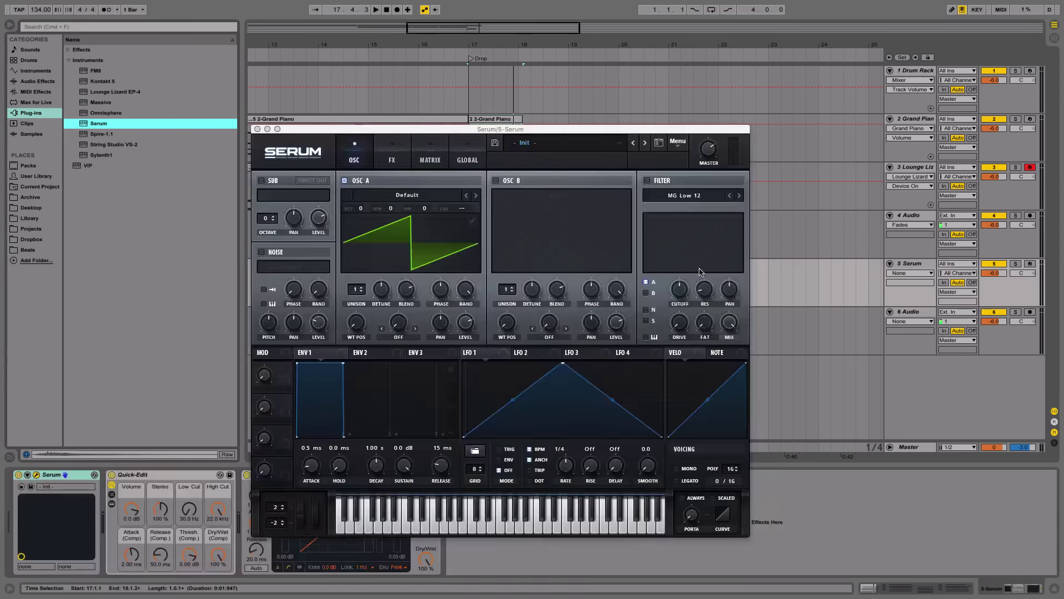
Step: Arm the Serum track for recording and lower Serum's master volume to 48%
{"action": "left_click", "coordinate": [572, 149]}
{"action": "left_click", "coordinate": [572, 148]}
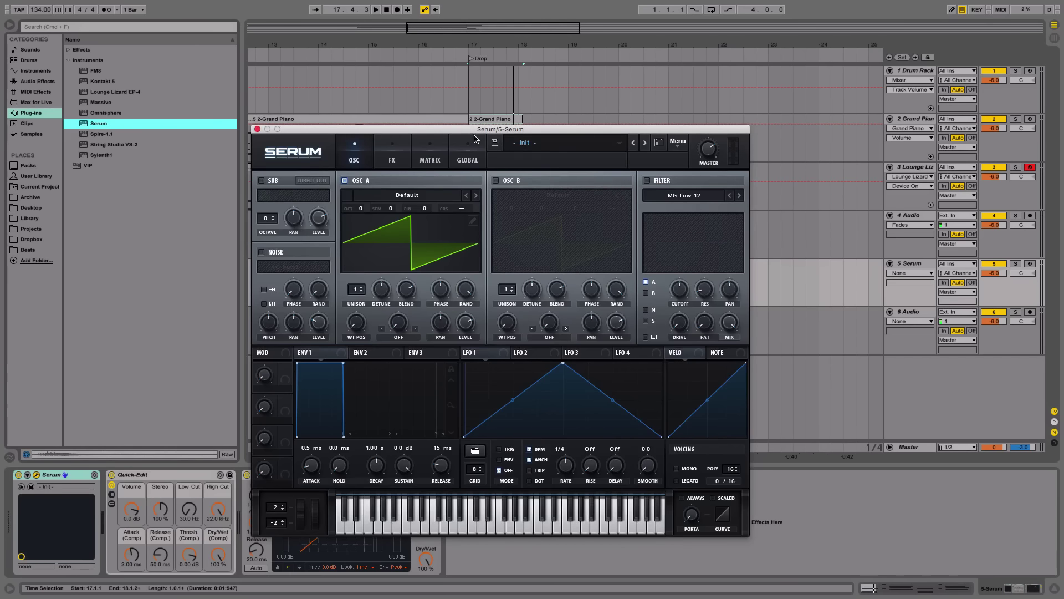
{"action": "left_click_drag", "start_coordinate": [476, 129], "coordinate": [480, 118]}
{"action": "left_click", "coordinate": [1030, 264]}
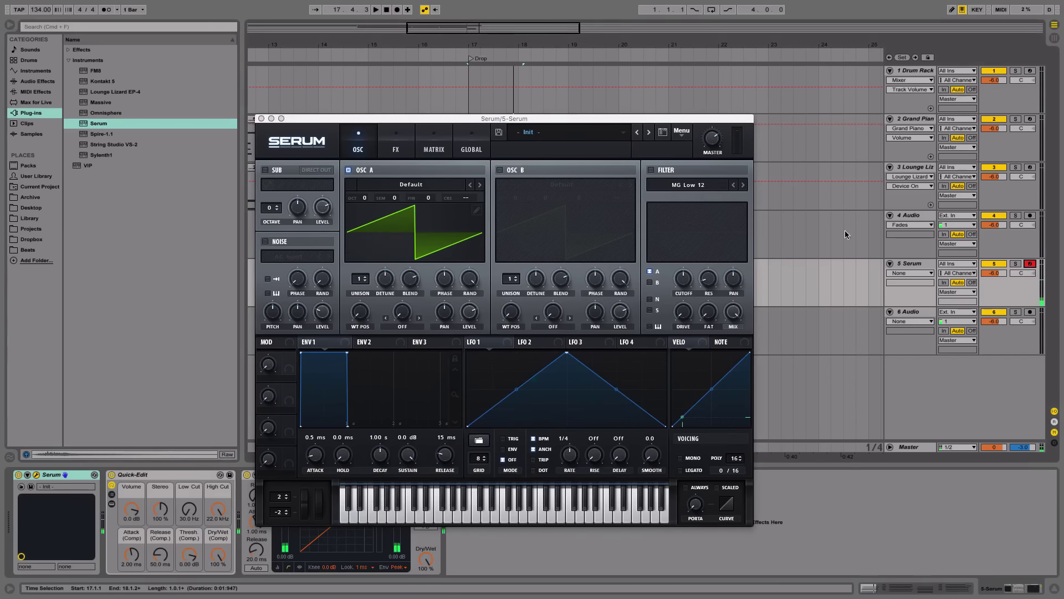
{"action": "left_click_drag", "start_coordinate": [714, 139], "coordinate": [716, 164]}
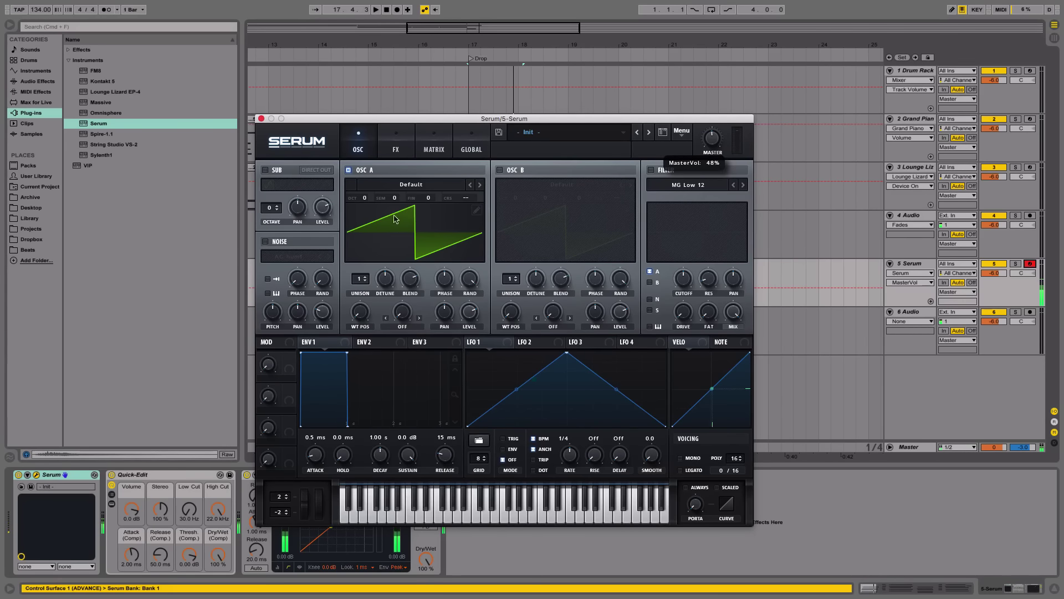
Step: Set the unison of Serum's oscillator A to 8 voices after trying 16
{"action": "left_click", "coordinate": [365, 282]}
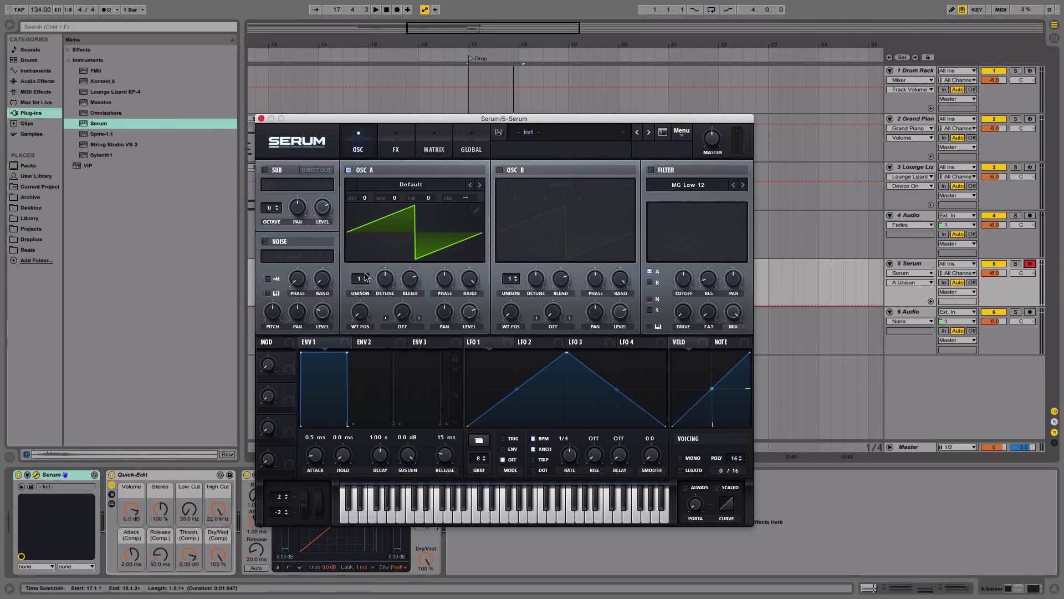
{"action": "left_click_drag", "start_coordinate": [365, 282], "coordinate": [398, 166]}
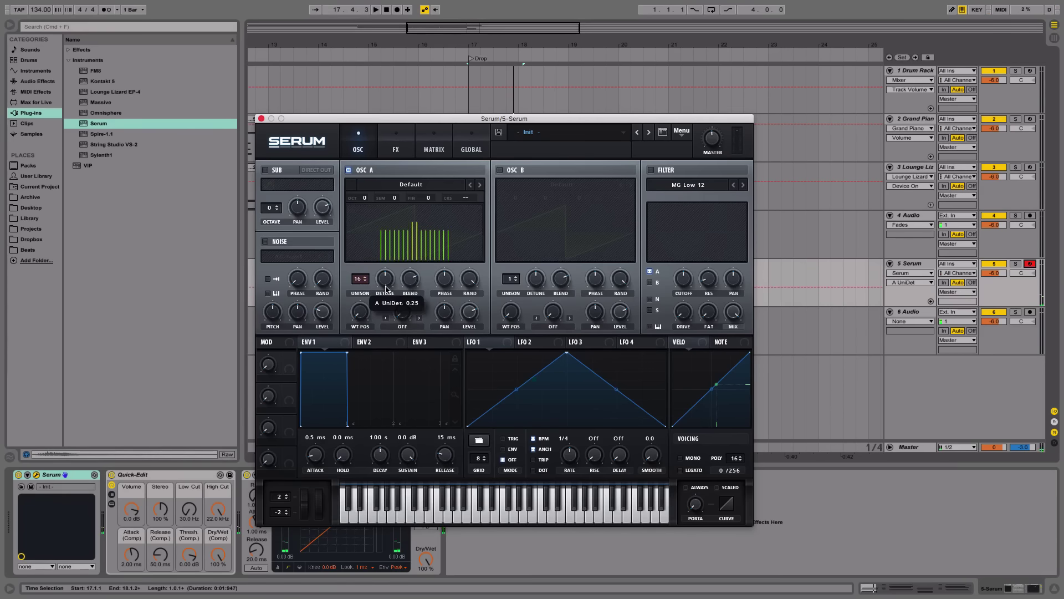
{"action": "left_click_drag", "start_coordinate": [417, 289], "coordinate": [358, 360]}
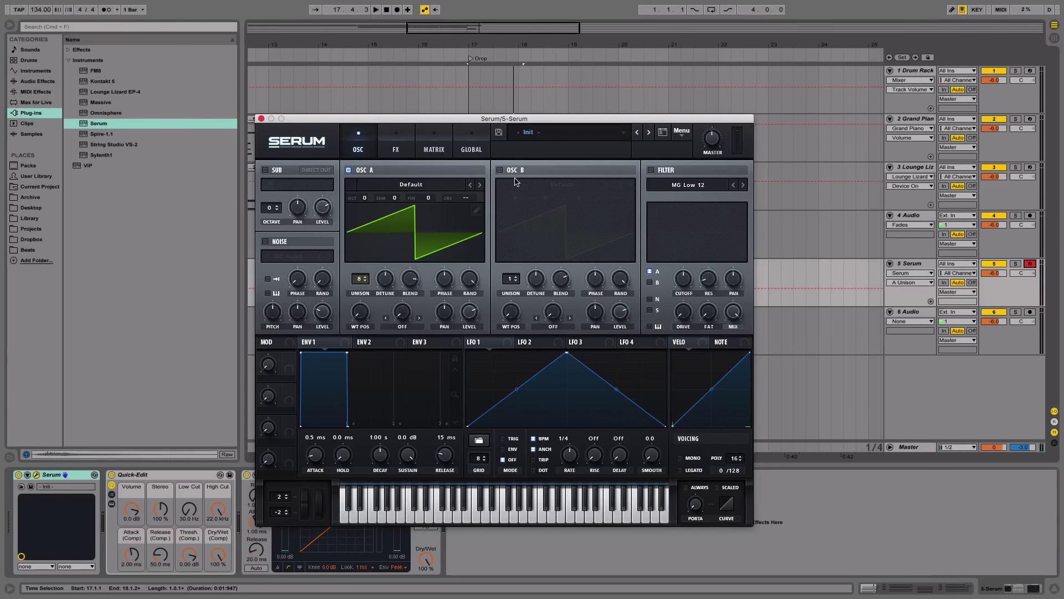
Step: Enable Serum's oscillator B and set its unison to 8 voices
{"action": "left_click", "coordinate": [499, 169]}
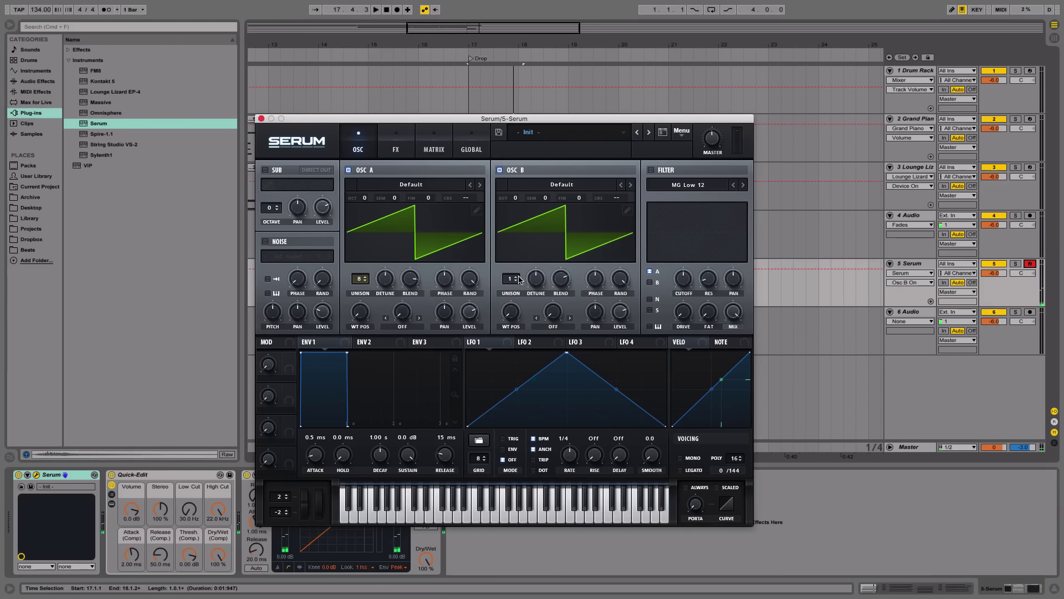
{"action": "left_click_drag", "start_coordinate": [518, 280], "coordinate": [516, 280]}
{"action": "left_click", "coordinate": [519, 254]}
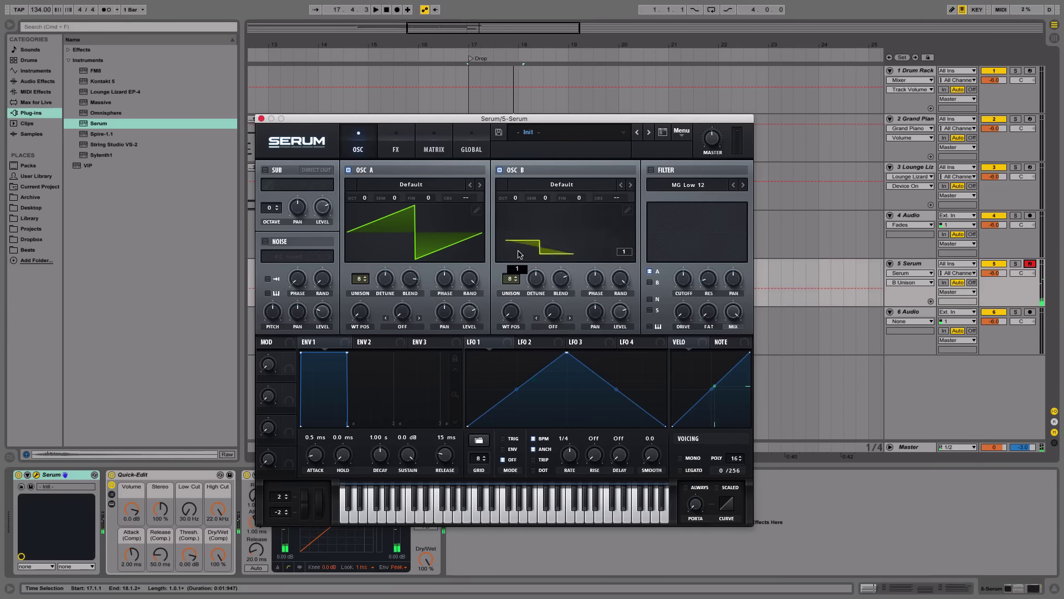
{"action": "left_click", "coordinate": [519, 254]}
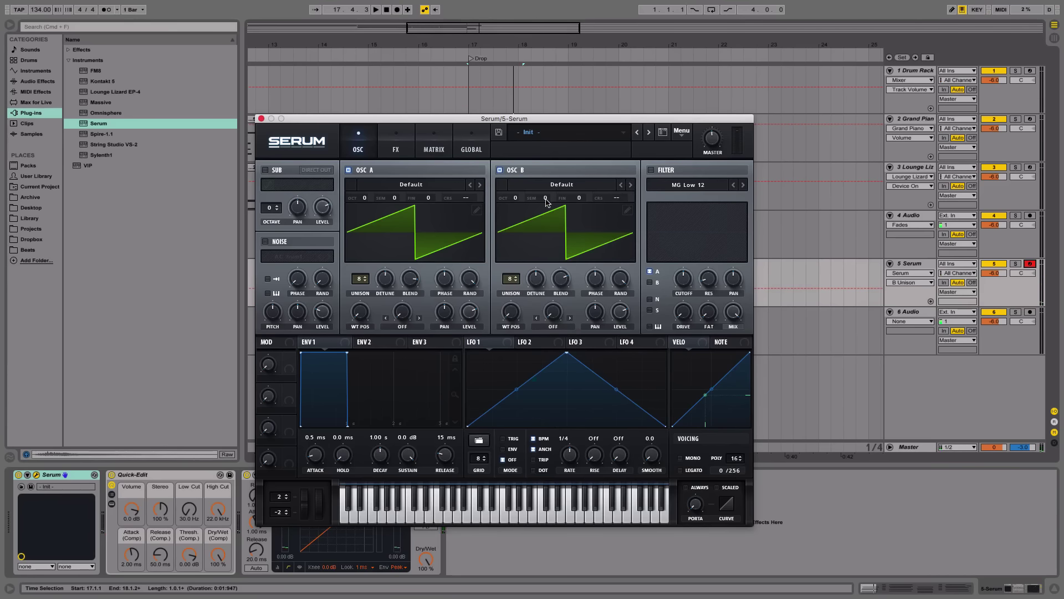
Step: Fine-tune oscillator B to 11 cents and oscillator A to -7 cents
{"action": "left_click_drag", "start_coordinate": [583, 204], "coordinate": [590, 198]}
{"action": "scroll", "coordinate": [433, 205], "scroll_direction": "down", "scroll_amount": 3}
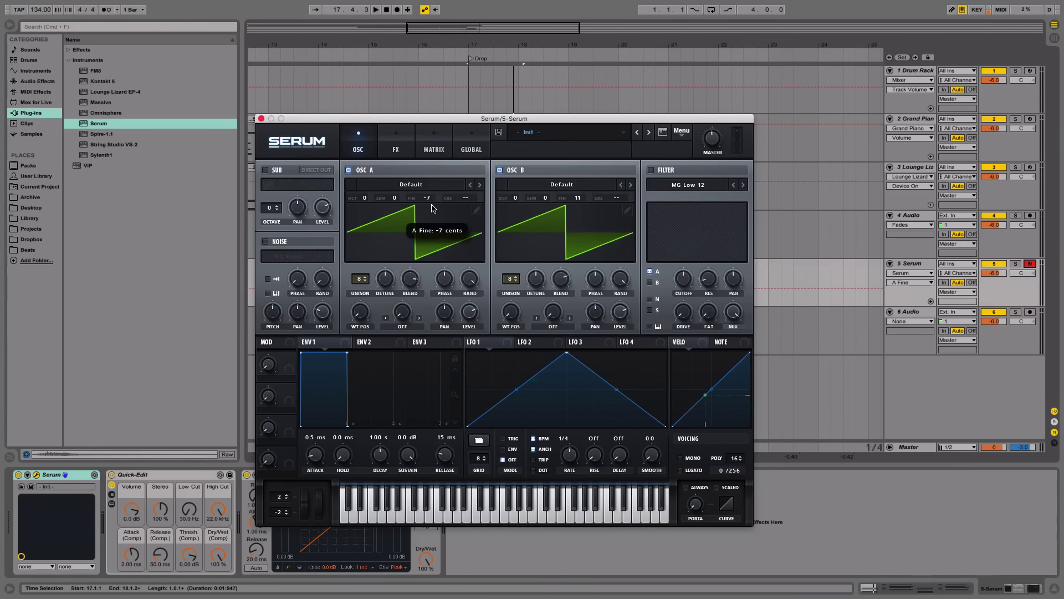
Step: Audition the detuned two-oscillator Serum patch by playing test notes, glancing at the effects rack and master volume
{"action": "scroll", "coordinate": [432, 201], "scroll_direction": "up", "scroll_amount": 4}
{"action": "scroll", "coordinate": [433, 201], "scroll_direction": "up", "scroll_amount": 2}
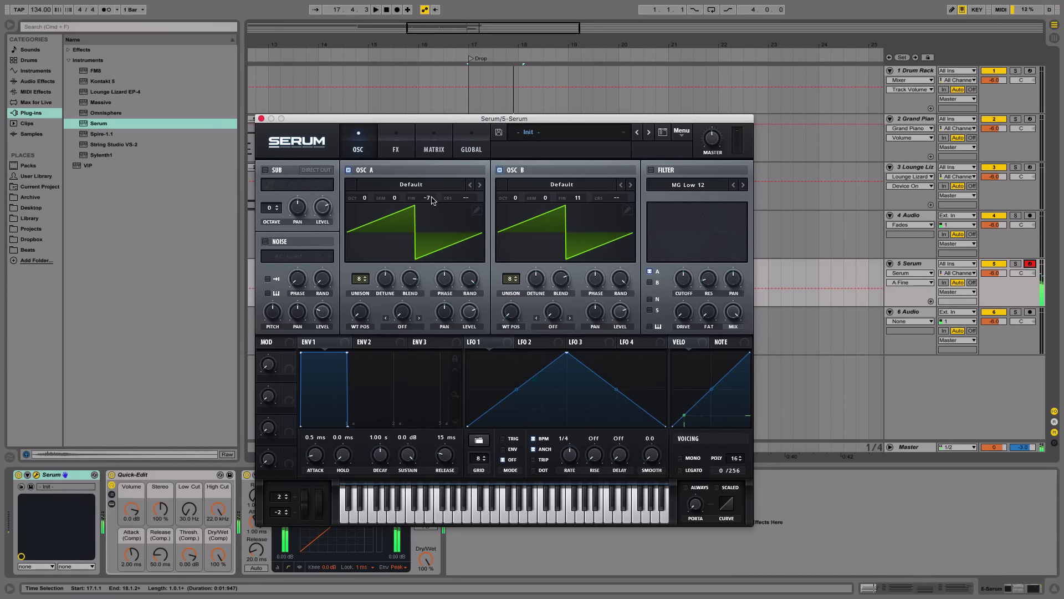
{"action": "left_click", "coordinate": [713, 145]}
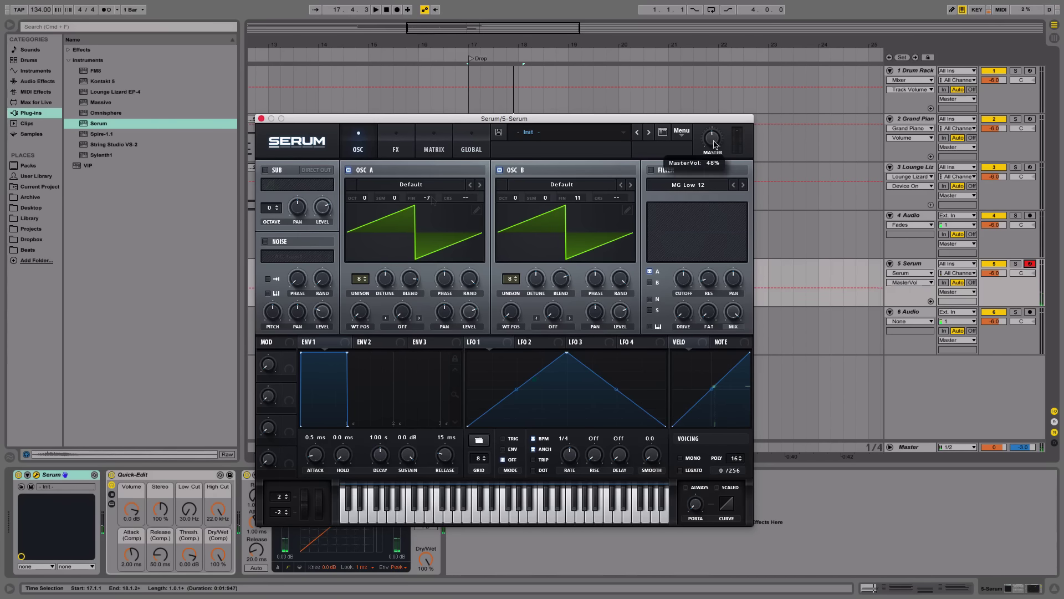
{"action": "left_click", "coordinate": [392, 150]}
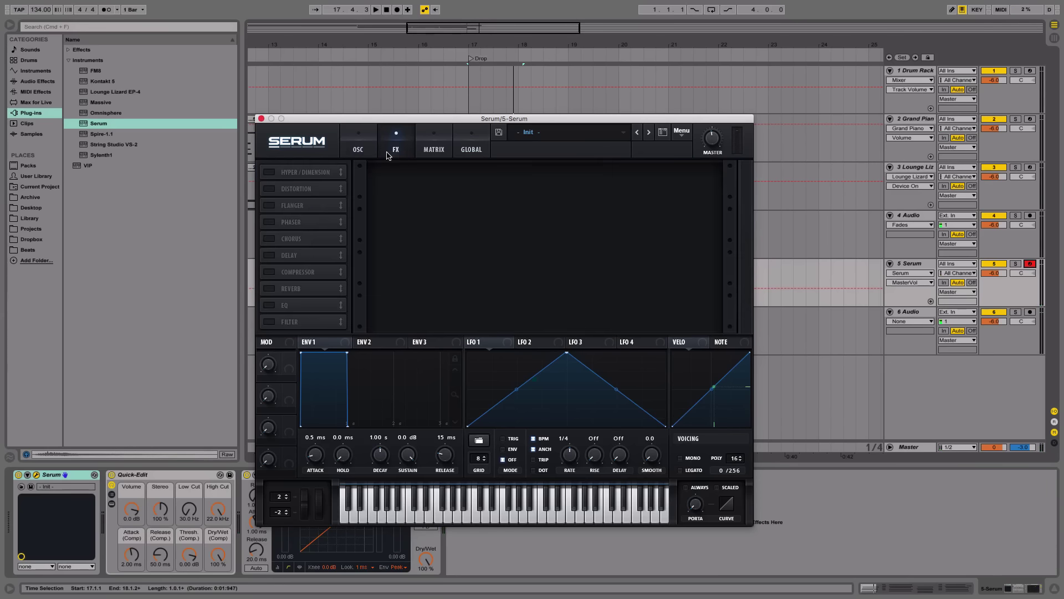
{"action": "left_click", "coordinate": [357, 150]}
{"action": "key", "text": "k"}
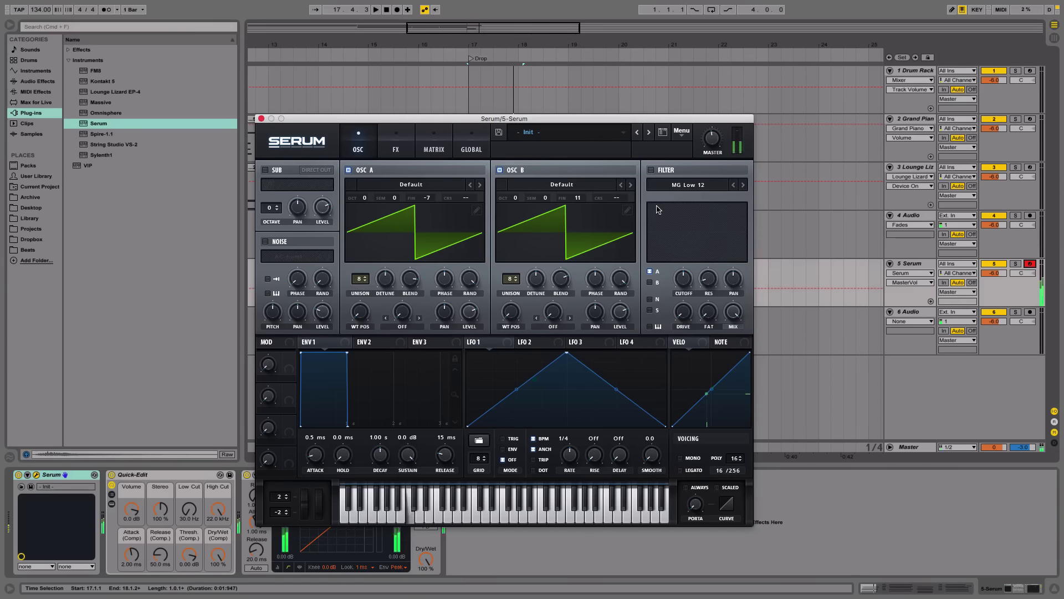
{"action": "key", "text": "f"}
{"action": "key", "text": "k"}
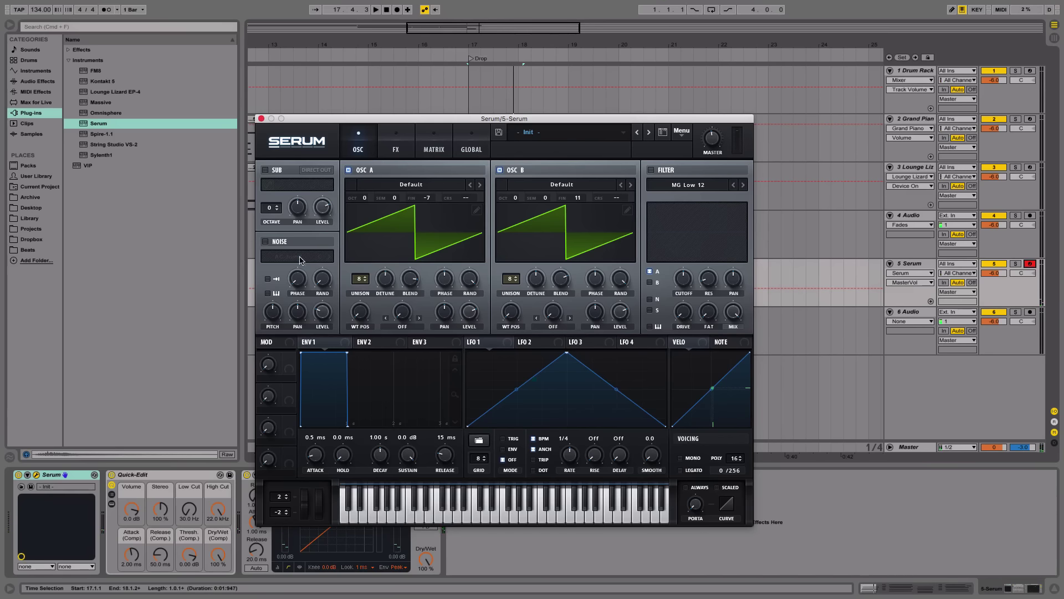
Step: Enable Serum's sub oscillator with the square waveform and keep its octave at 0 after trying 1
{"action": "left_click", "coordinate": [266, 170]}
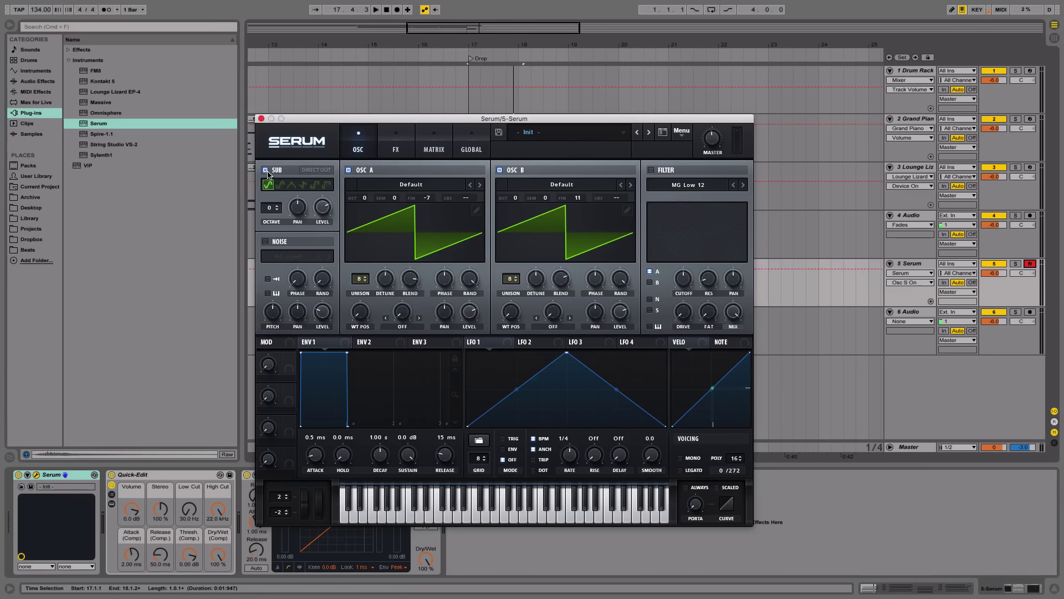
{"action": "left_click", "coordinate": [314, 187]}
{"action": "left_click", "coordinate": [277, 205]}
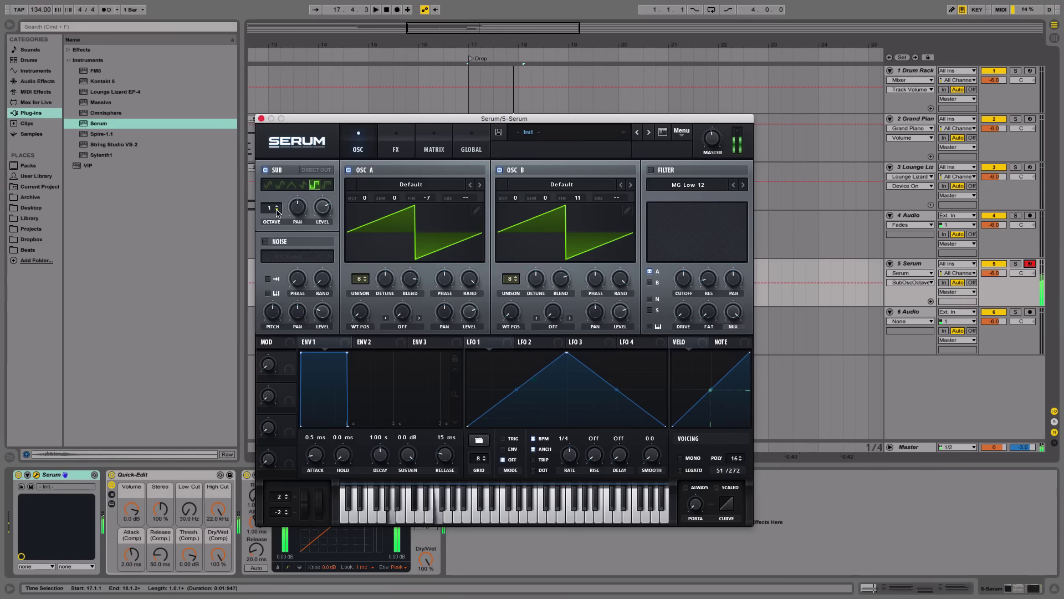
{"action": "left_click", "coordinate": [278, 211]}
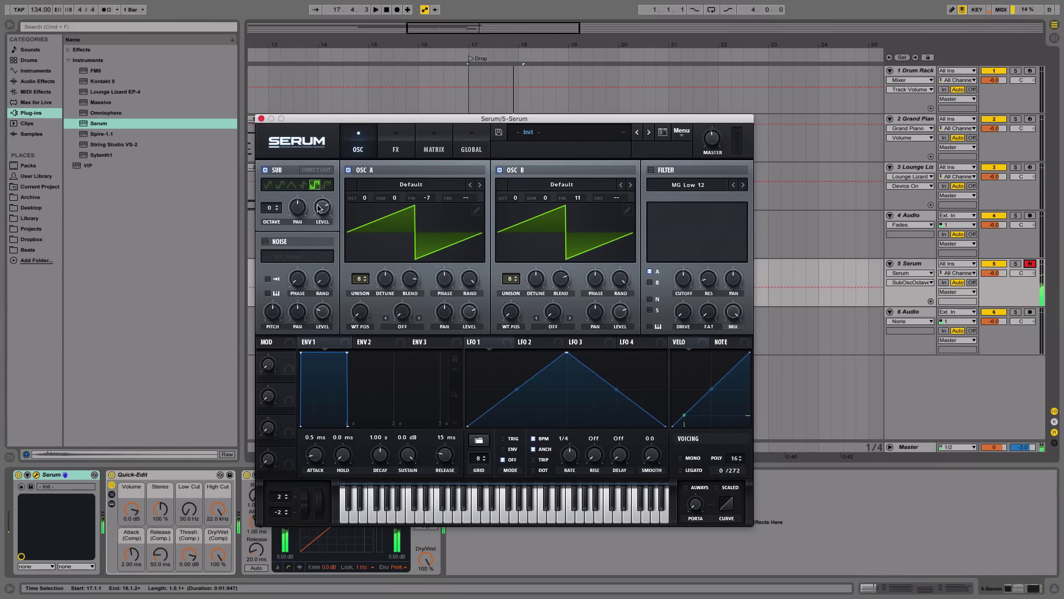
Step: Raise the sub oscillator's level and try the pulse and rounded waveforms, with octave settings of 3 and 1
{"action": "scroll", "coordinate": [305, 188], "scroll_direction": "down", "scroll_amount": 1}
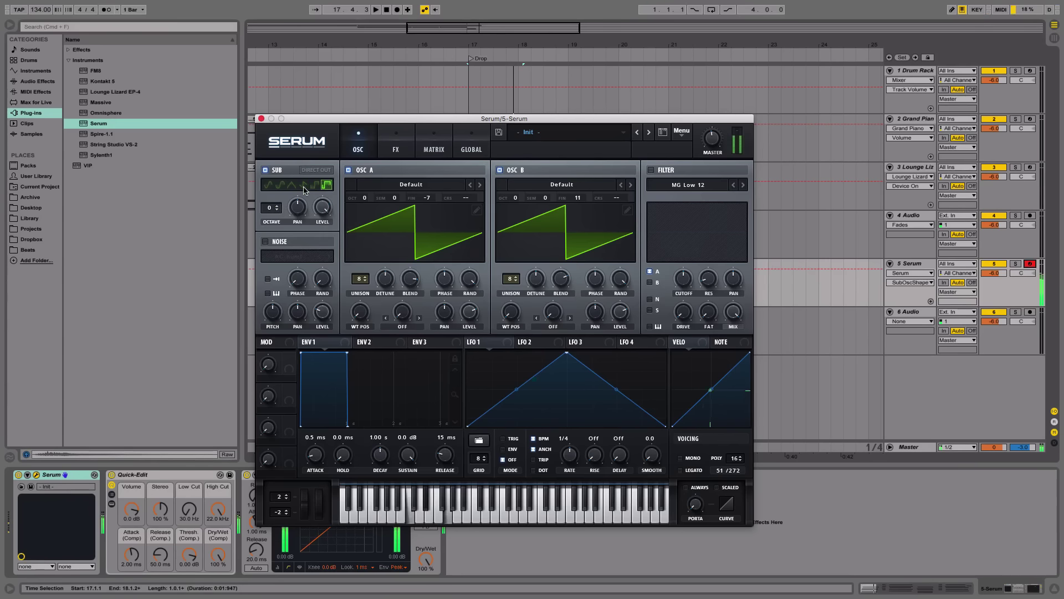
{"action": "scroll", "coordinate": [304, 188], "scroll_direction": "up", "scroll_amount": 4}
{"action": "scroll", "coordinate": [278, 207], "scroll_direction": "up", "scroll_amount": 2}
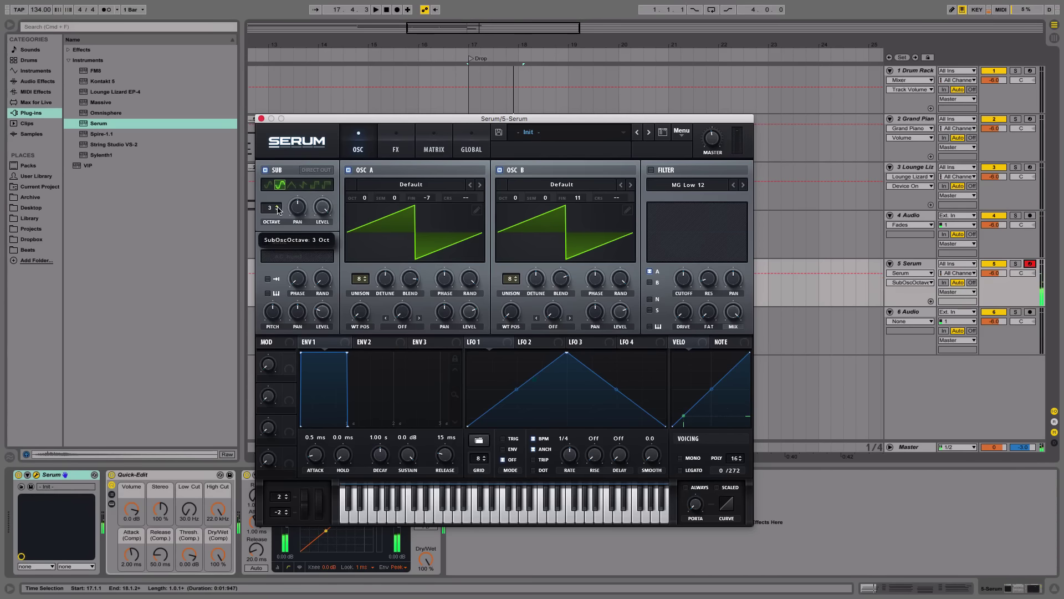
{"action": "scroll", "coordinate": [278, 214], "scroll_direction": "down", "scroll_amount": 1}
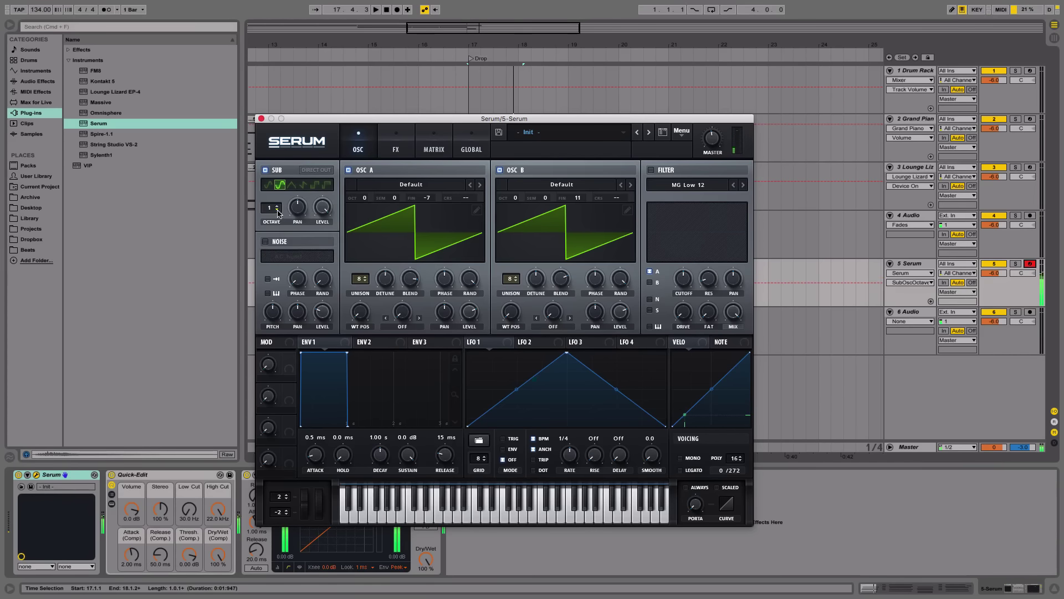
Step: Return the sub oscillator to the square waveform at octave 0 and lower Serum's master volume to 39%
{"action": "left_click", "coordinate": [315, 185]}
{"action": "scroll", "coordinate": [272, 207], "scroll_direction": "down", "scroll_amount": 1}
{"action": "left_click", "coordinate": [713, 139]}
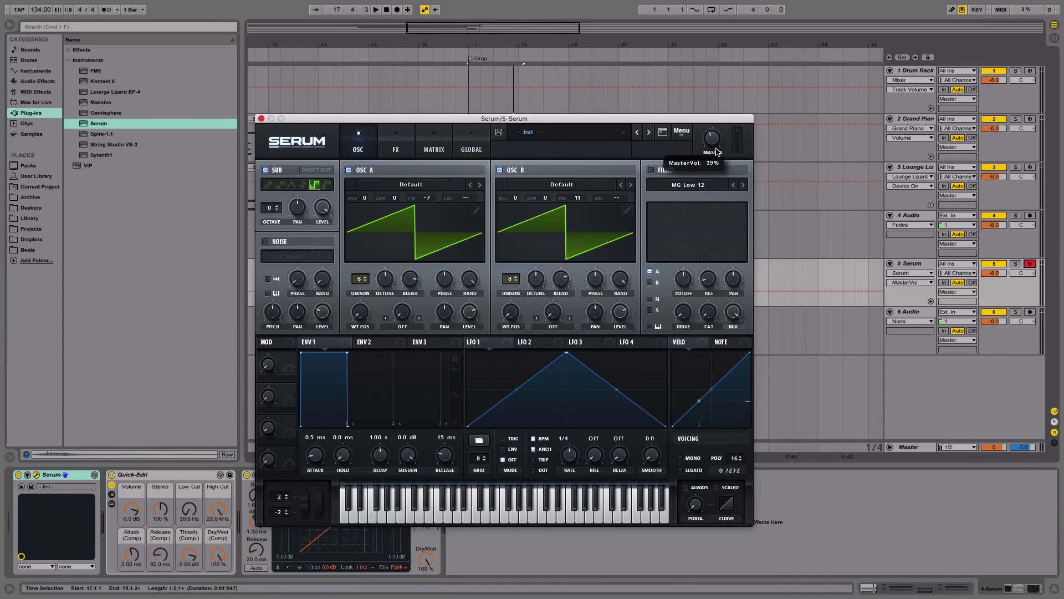
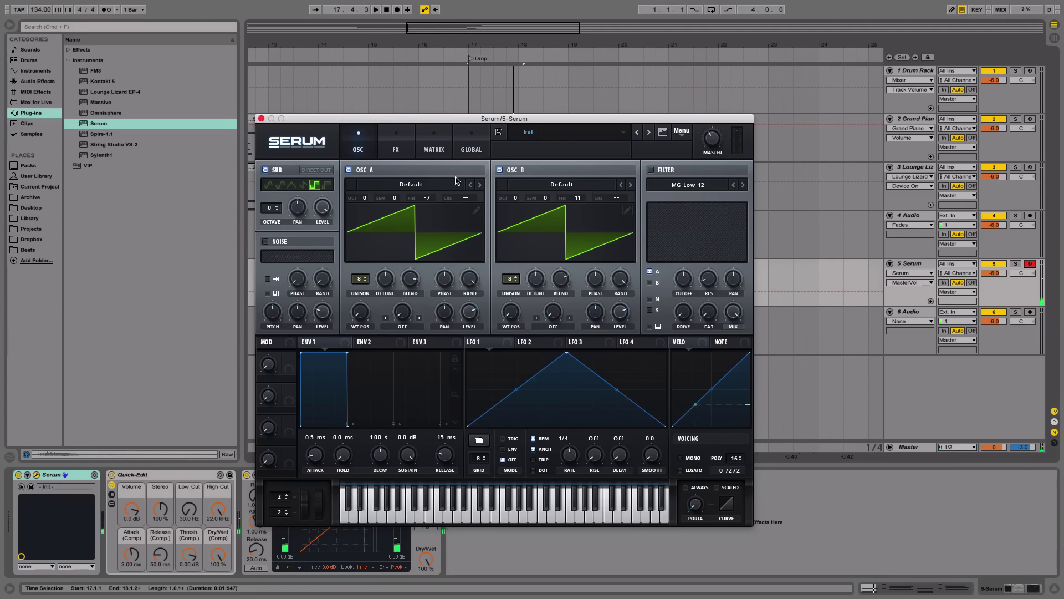
Step: Try Serum's Chorus effect with different mix, feedback and low-pass settings, and switch it off again
{"action": "left_click", "coordinate": [398, 147]}
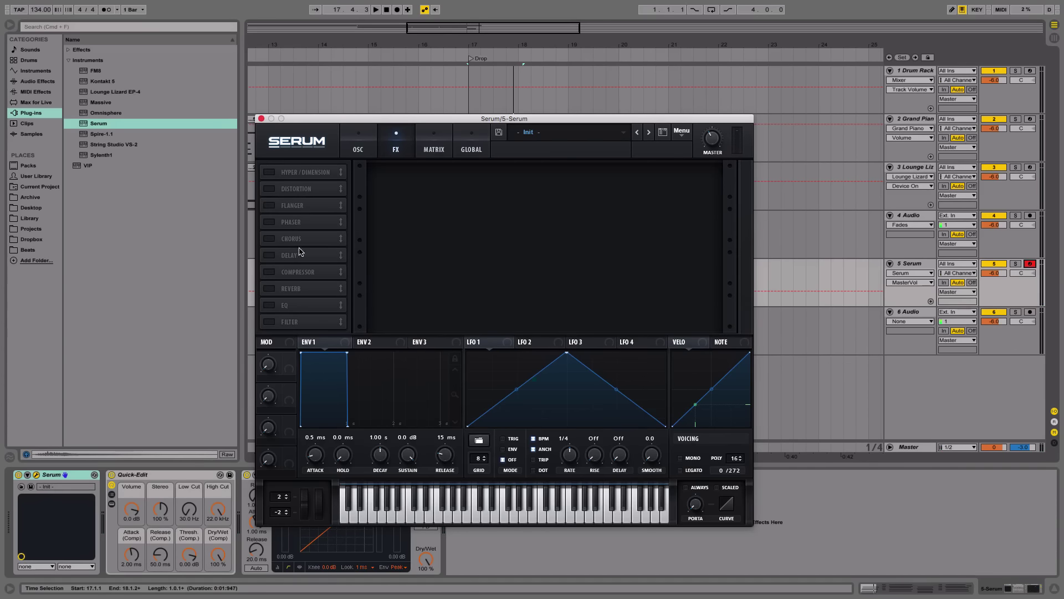
{"action": "left_click", "coordinate": [269, 238]}
{"action": "left_click", "coordinate": [699, 177]}
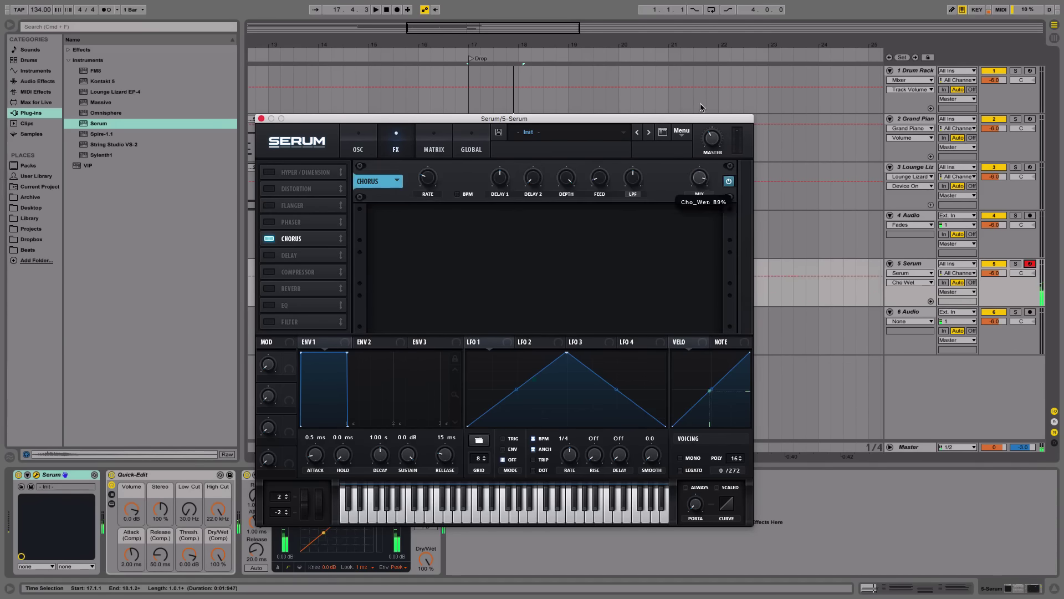
{"action": "left_click", "coordinate": [632, 180]}
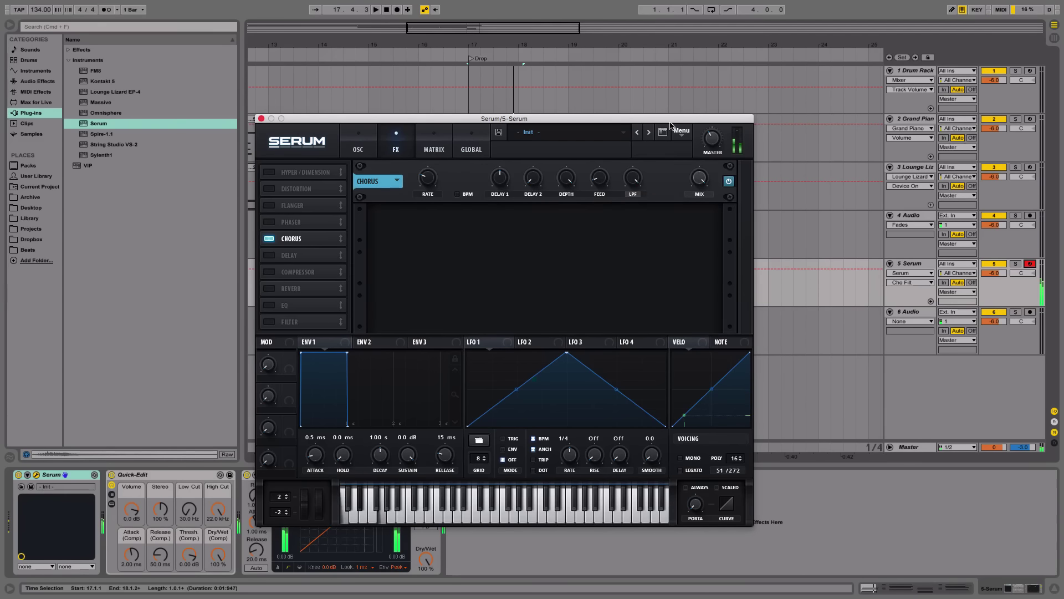
{"action": "left_click", "coordinate": [700, 179]}
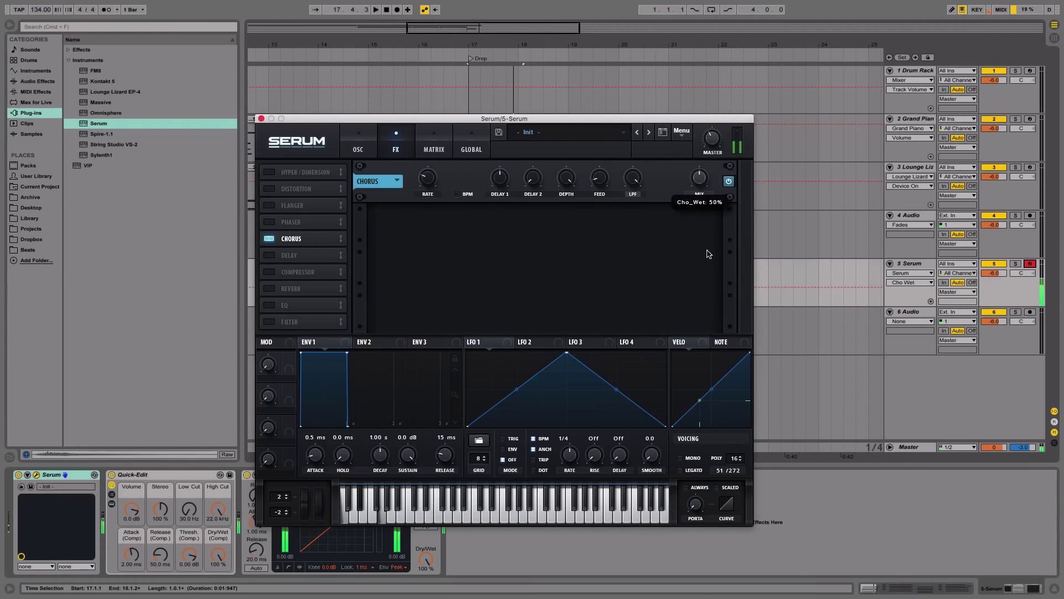
{"action": "left_click", "coordinate": [600, 178]}
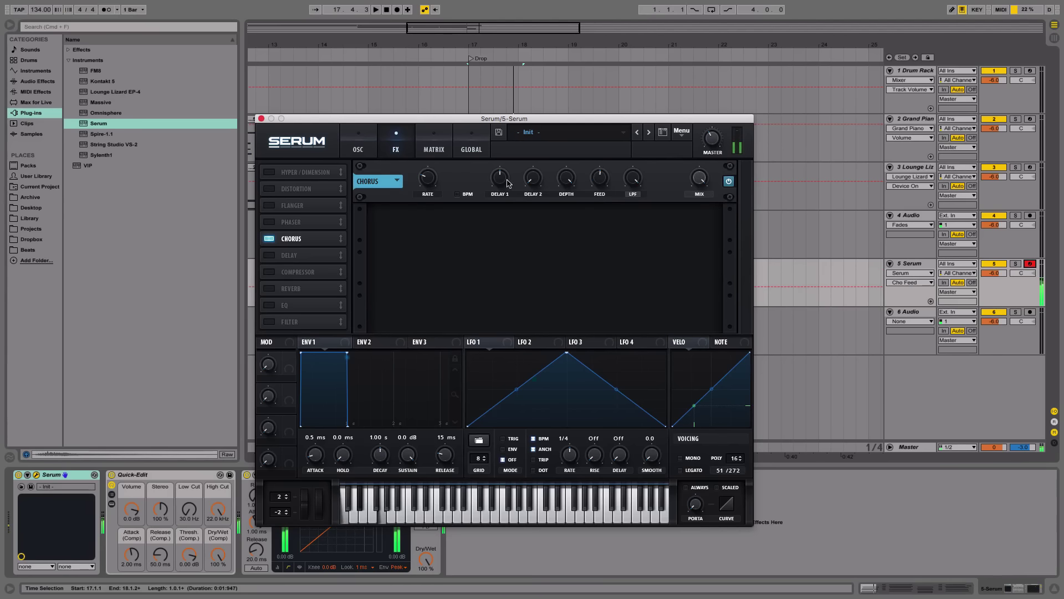
{"action": "left_click", "coordinate": [633, 178]}
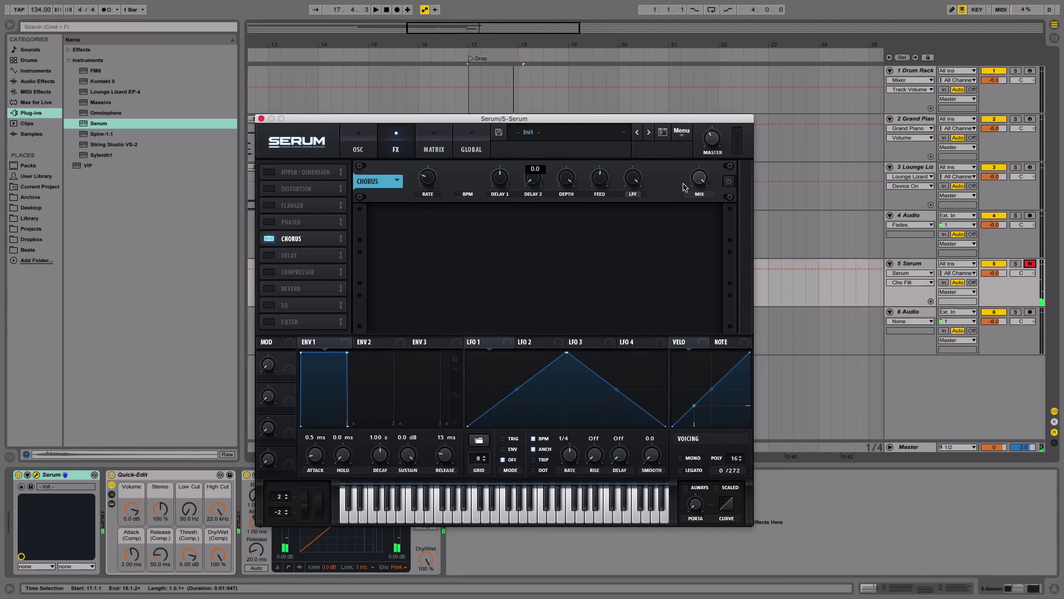
{"action": "left_click", "coordinate": [287, 238]}
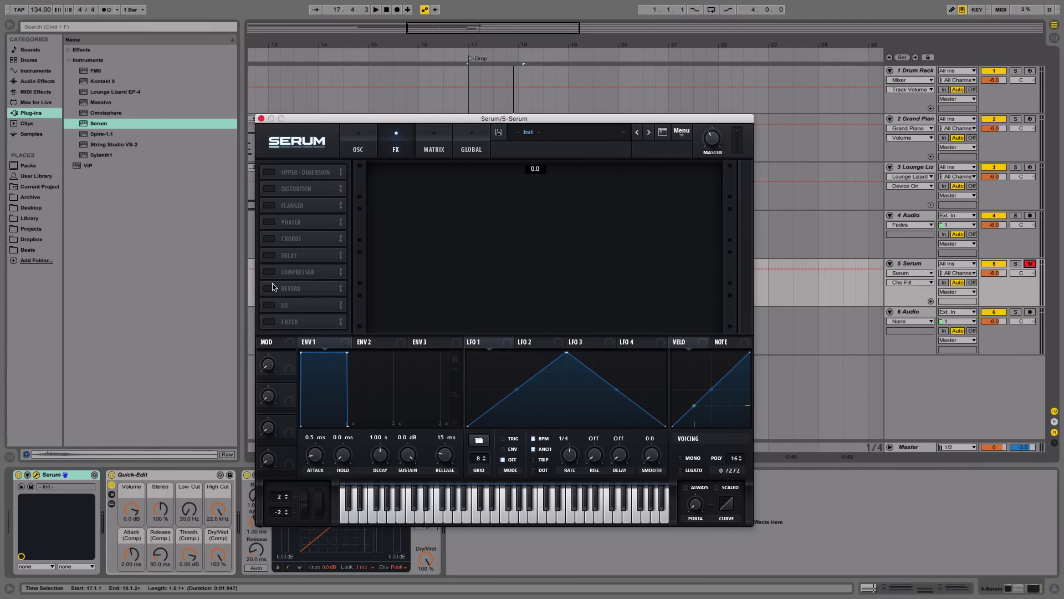
Step: Enable Serum's Hyper/Dimension effect and try out its Hyper rate and Dimension mix
{"action": "left_click", "coordinate": [269, 172]}
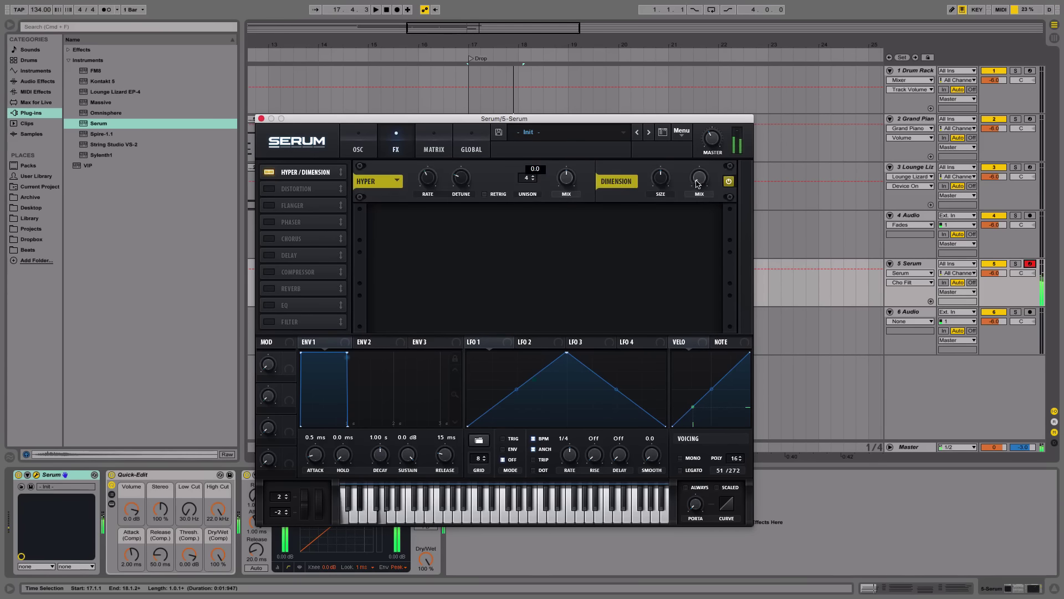
{"action": "left_click", "coordinate": [433, 172]}
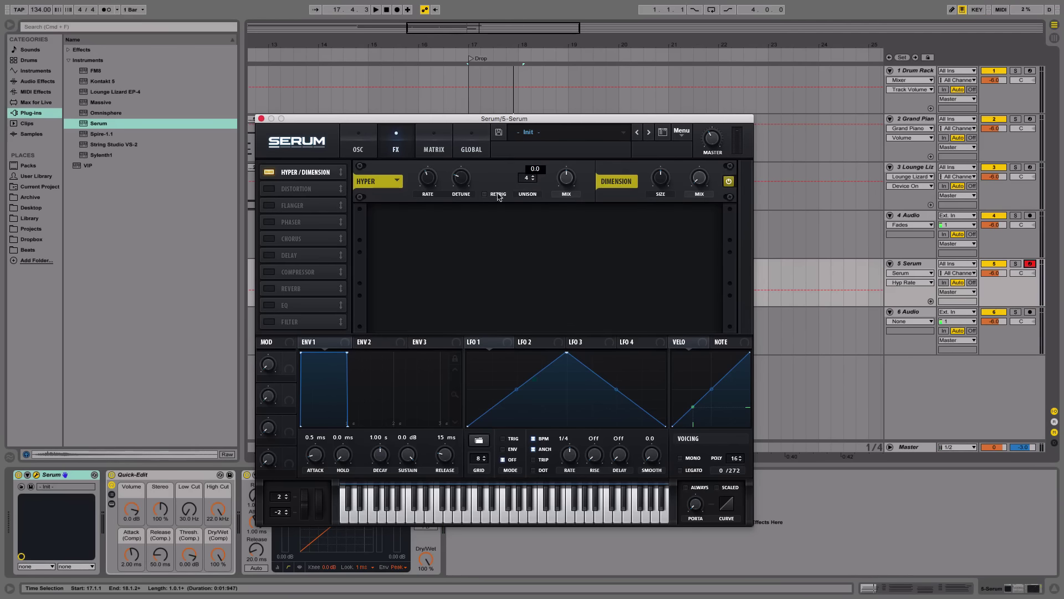
{"action": "mouse_move", "coordinate": [431, 188]}
{"action": "left_mouse_down"}
{"action": "mouse_move", "coordinate": [428, 230]}
{"action": "mouse_move", "coordinate": [429, 207]}
{"action": "left_mouse_up"}
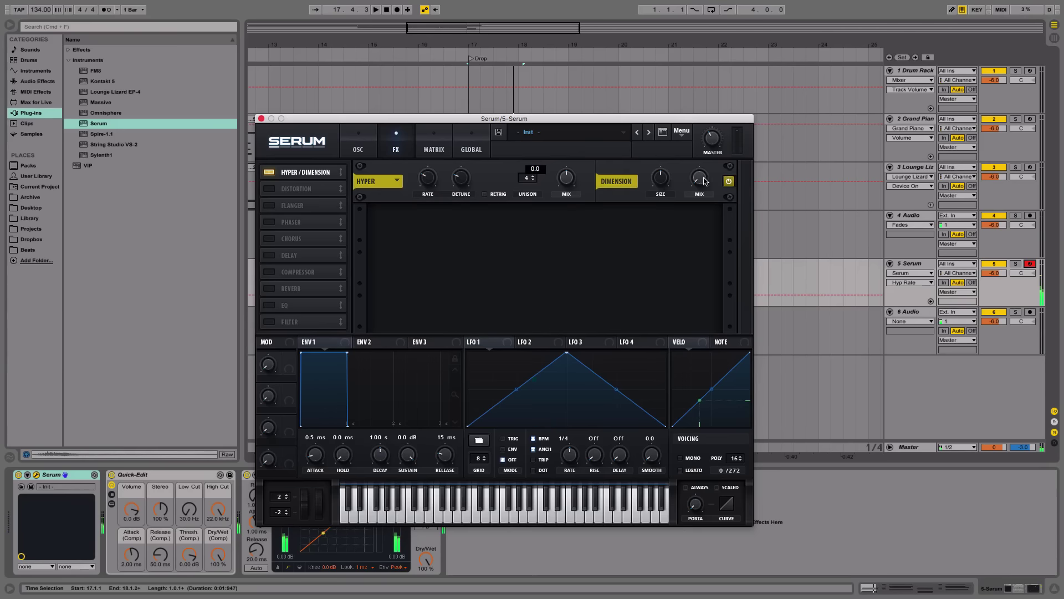
{"action": "left_click_drag", "start_coordinate": [701, 184], "coordinate": [700, 195]}
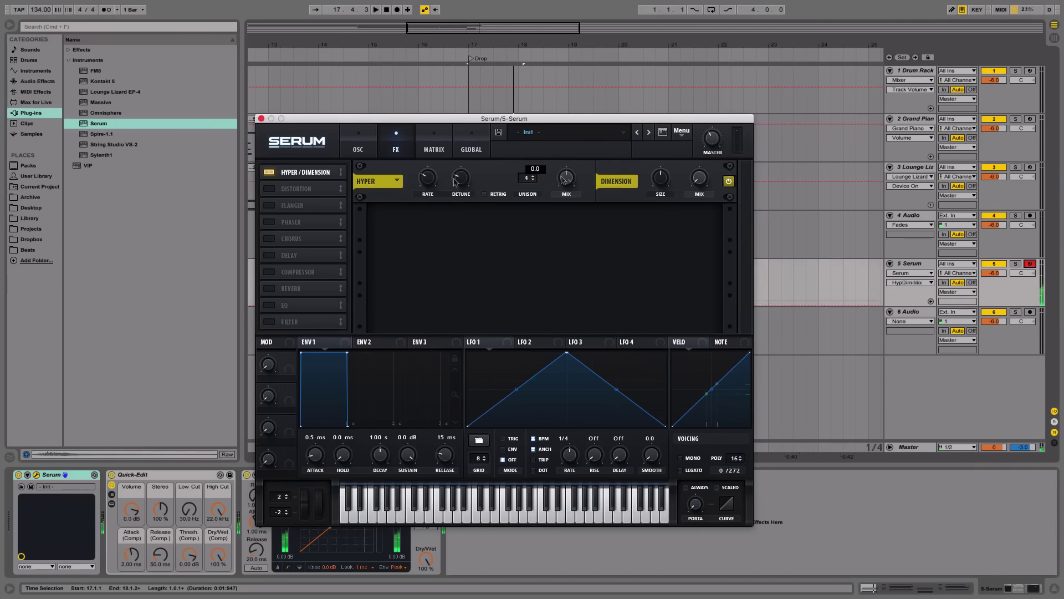
Step: Set the Hyper detune to 60% and the Hyper mix to 48% with unison at 1
{"action": "left_click", "coordinate": [467, 175]}
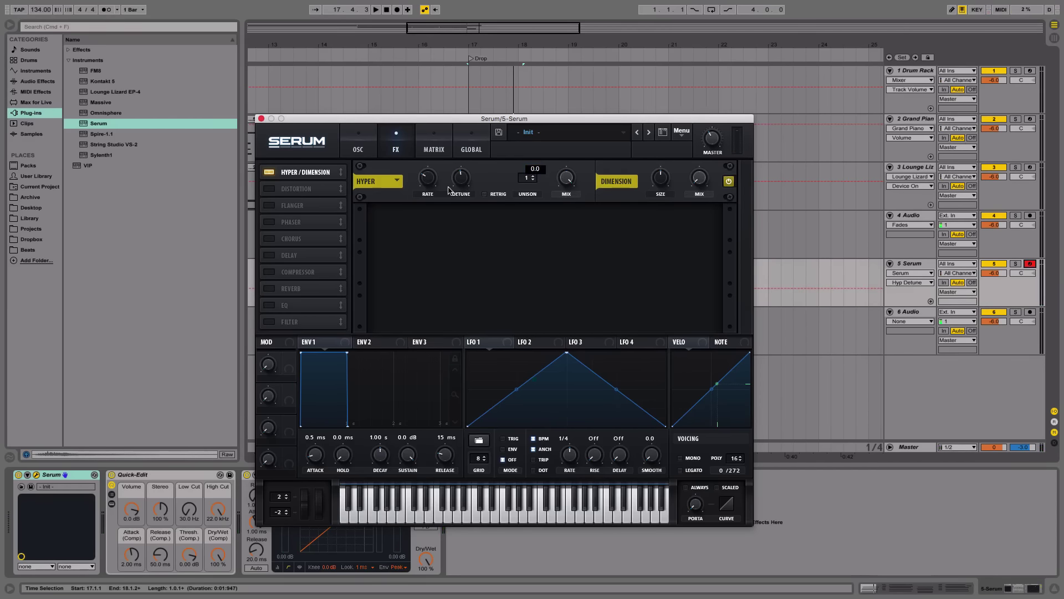
{"action": "left_click_drag", "start_coordinate": [449, 190], "coordinate": [464, 309]}
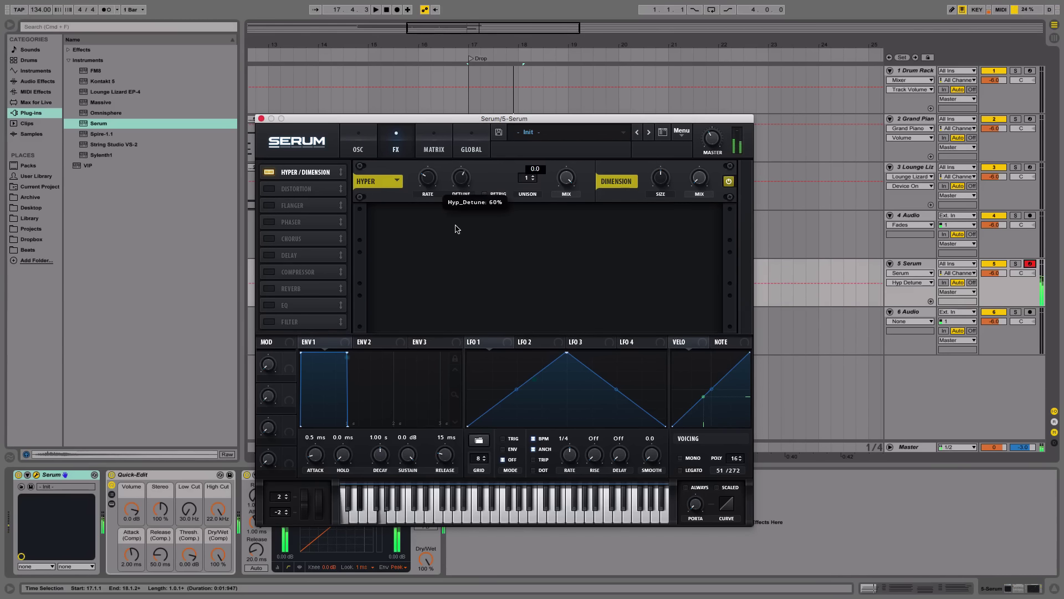
{"action": "left_click_drag", "start_coordinate": [565, 179], "coordinate": [569, 248]}
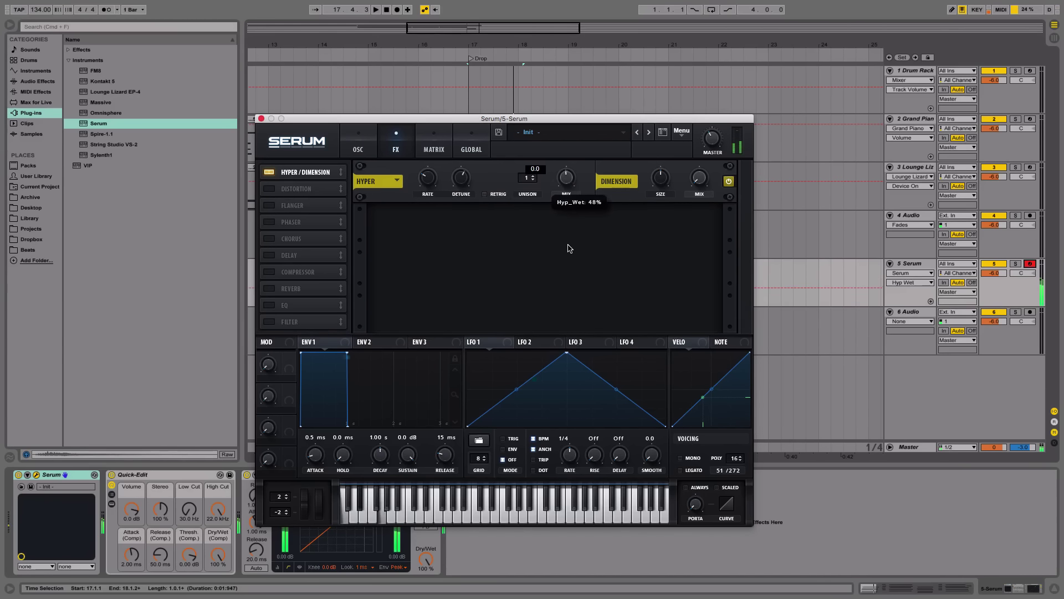
Step: Set the Hyper unison to 4 after trying 3 and 2, and raise the Hyper mix
{"action": "mouse_move", "coordinate": [526, 178]}
{"action": "left_mouse_down"}
{"action": "mouse_move", "coordinate": [528, 169]}
{"action": "mouse_move", "coordinate": [529, 183]}
{"action": "left_mouse_up"}
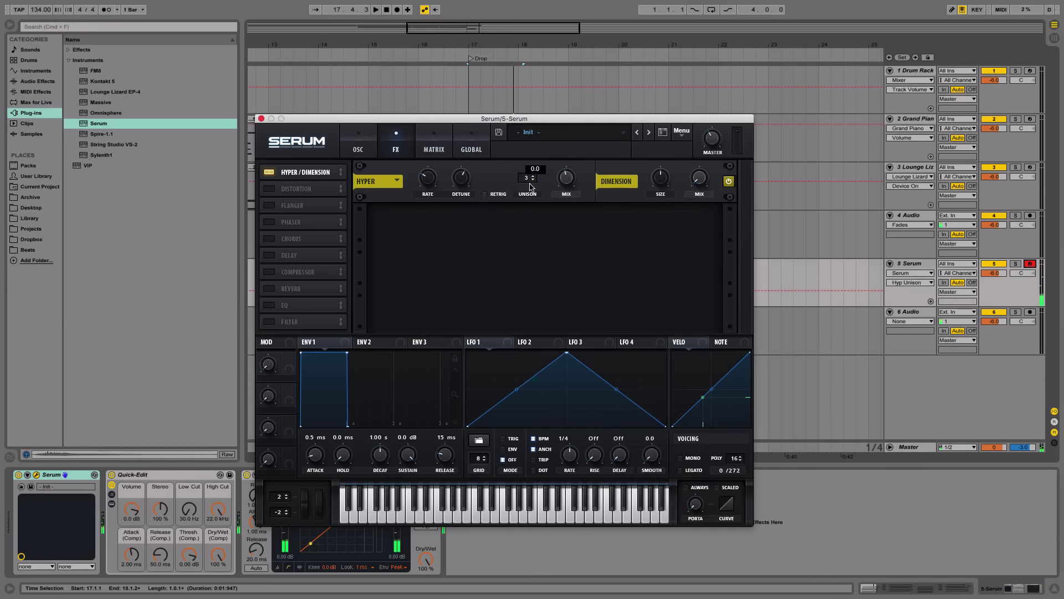
{"action": "left_click", "coordinate": [534, 180]}
{"action": "left_click", "coordinate": [534, 180]}
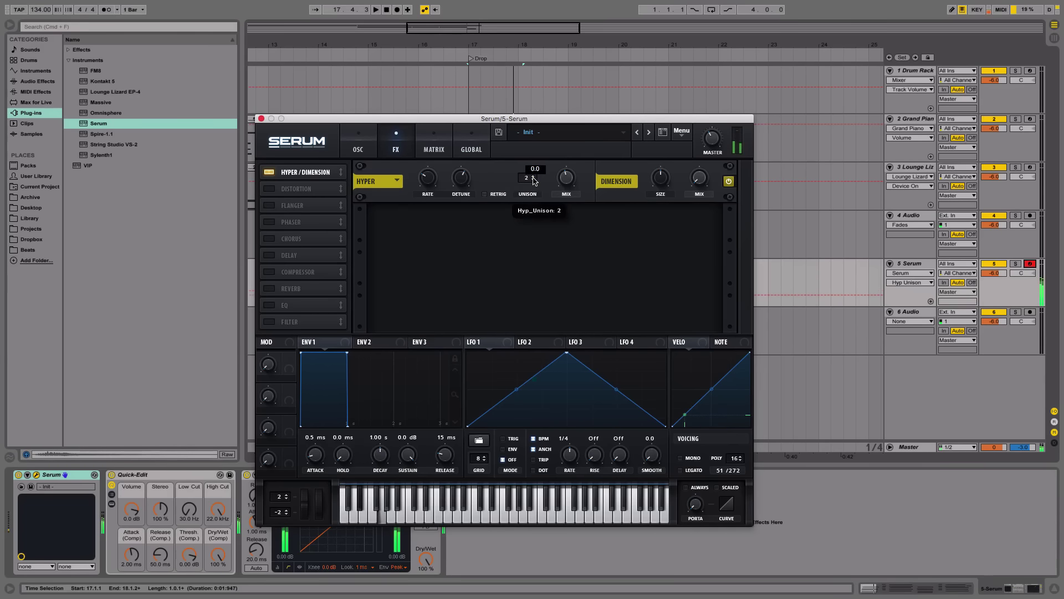
{"action": "left_click_drag", "start_coordinate": [533, 180], "coordinate": [532, 117]}
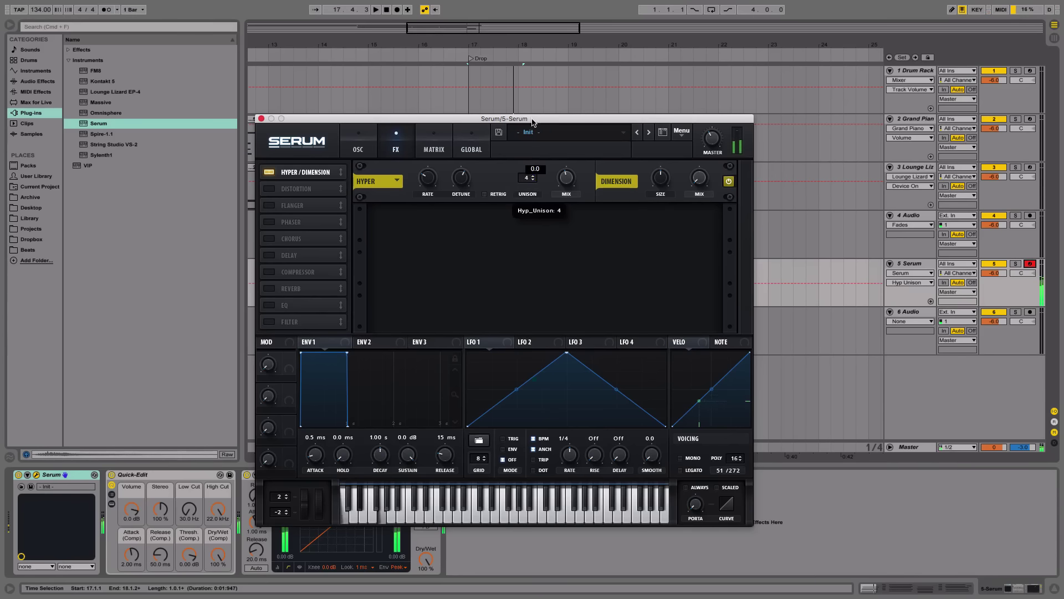
{"action": "left_click_drag", "start_coordinate": [566, 177], "coordinate": [567, 98]}
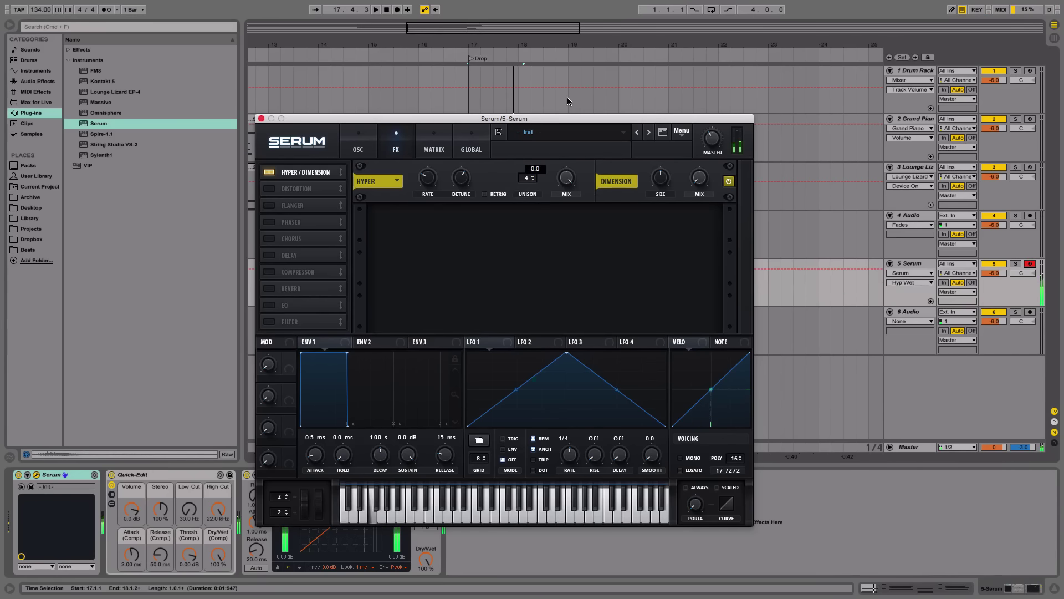
Step: Try an MG Low 18 filter on oscillators A, B and the sub with a cutoff of 1011 Hz, and switch it off again
{"action": "left_click", "coordinate": [371, 145]}
{"action": "left_click", "coordinate": [651, 170]}
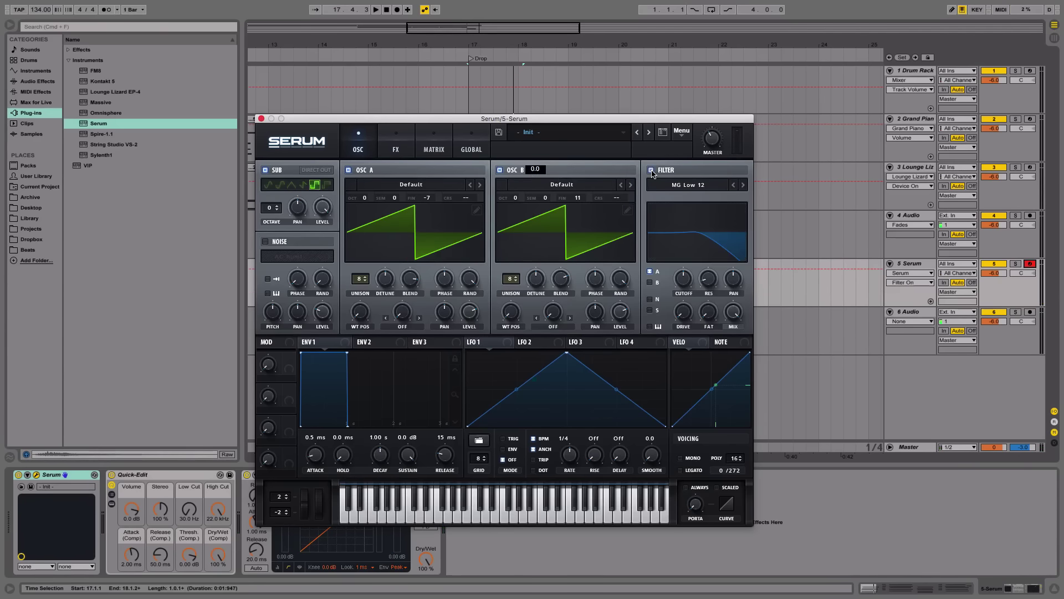
{"action": "left_click", "coordinate": [744, 185]}
{"action": "left_click_drag", "start_coordinate": [686, 288], "coordinate": [697, 246]}
{"action": "left_click", "coordinate": [650, 282]}
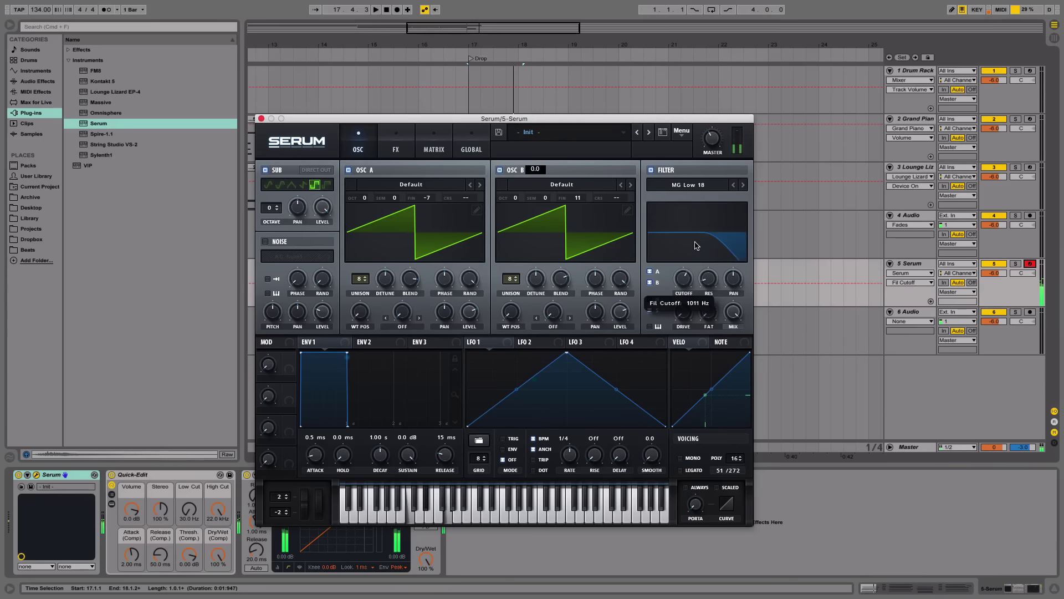
{"action": "left_click", "coordinate": [650, 283]}
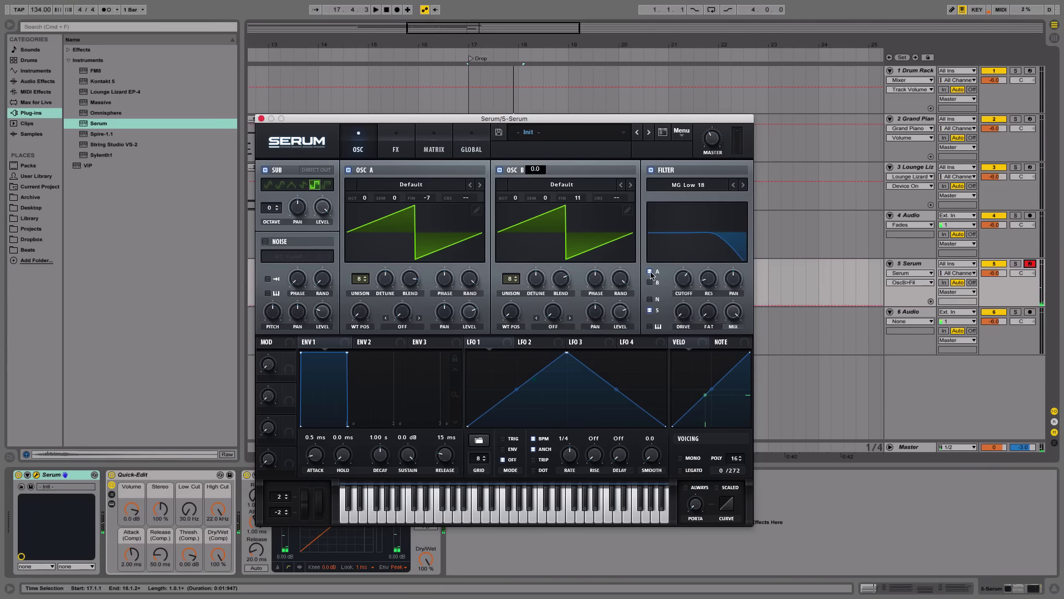
{"action": "left_click", "coordinate": [650, 311]}
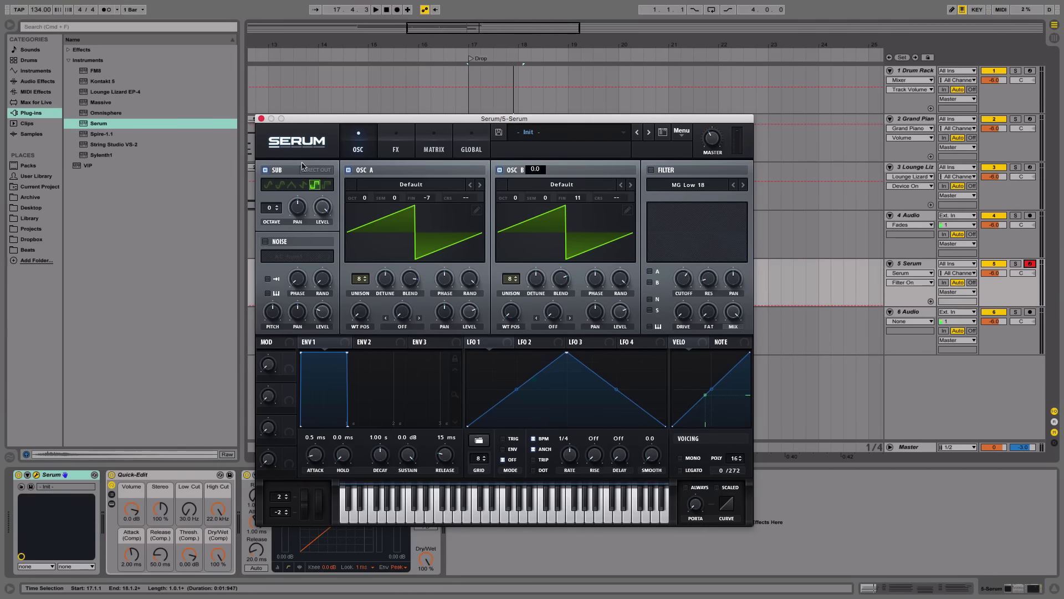
Step: Close the Serum editor and insert an empty four-bar MIDI clip on the Serum track from bar 17 to 21
{"action": "left_click", "coordinate": [261, 118]}
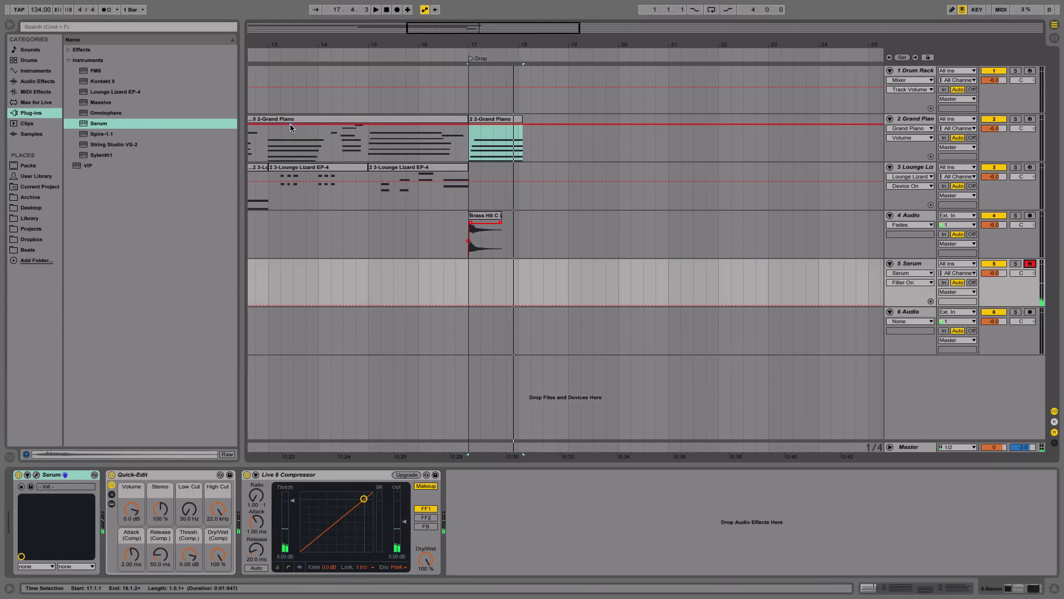
{"action": "left_click_drag", "start_coordinate": [469, 277], "coordinate": [664, 264]}
{"action": "key", "text": "super+shift+m"}
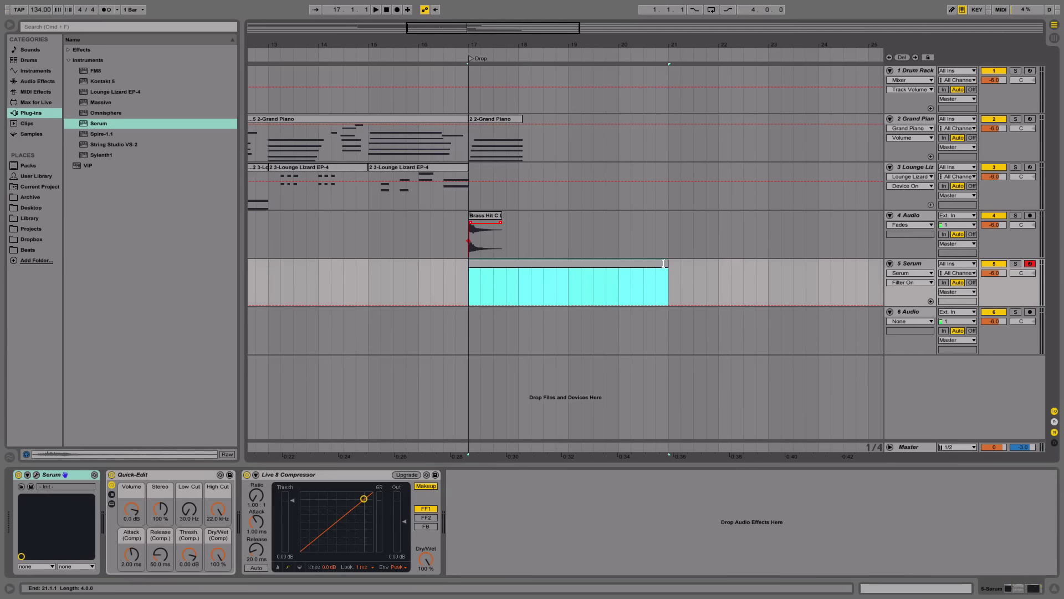
Step: Examine the chord notes in the Grand Piano clip at bar 17, including its highest note
{"action": "key", "text": "minus"}
{"action": "key", "text": "minus"}
{"action": "key", "text": "minus"}
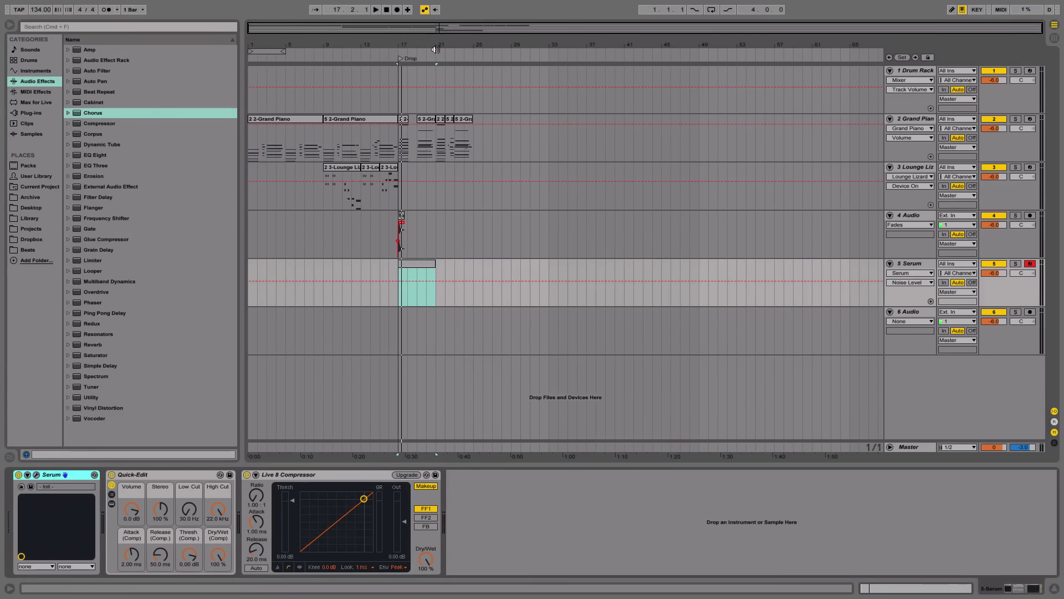
{"action": "left_click_drag", "start_coordinate": [437, 48], "coordinate": [439, 113]}
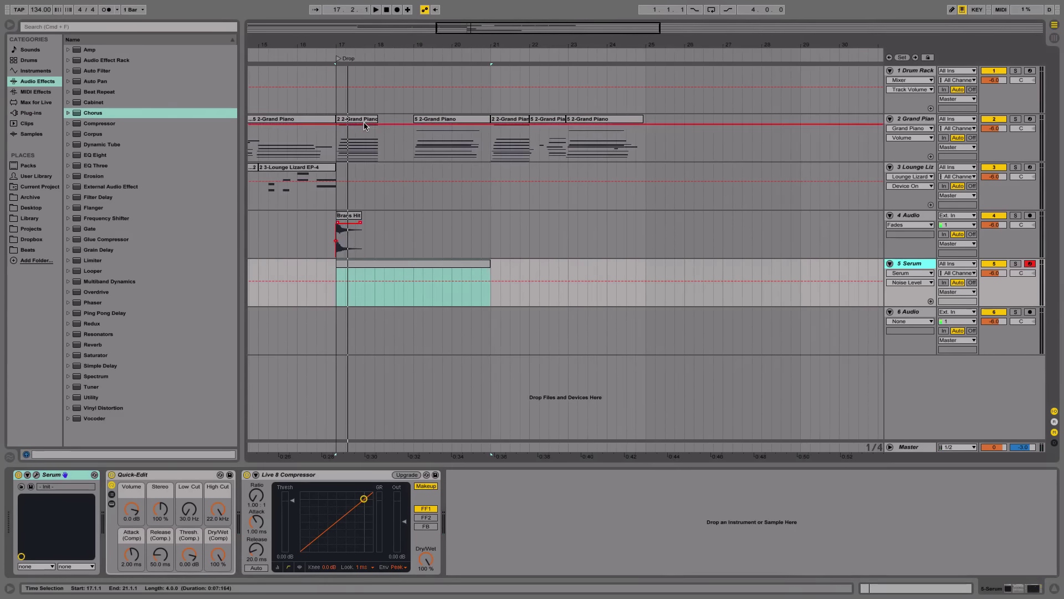
{"action": "left_click", "coordinate": [357, 139]}
{"action": "scroll", "coordinate": [274, 274], "scroll_direction": "down", "scroll_amount": 1}
{"action": "left_click", "coordinate": [307, 277]}
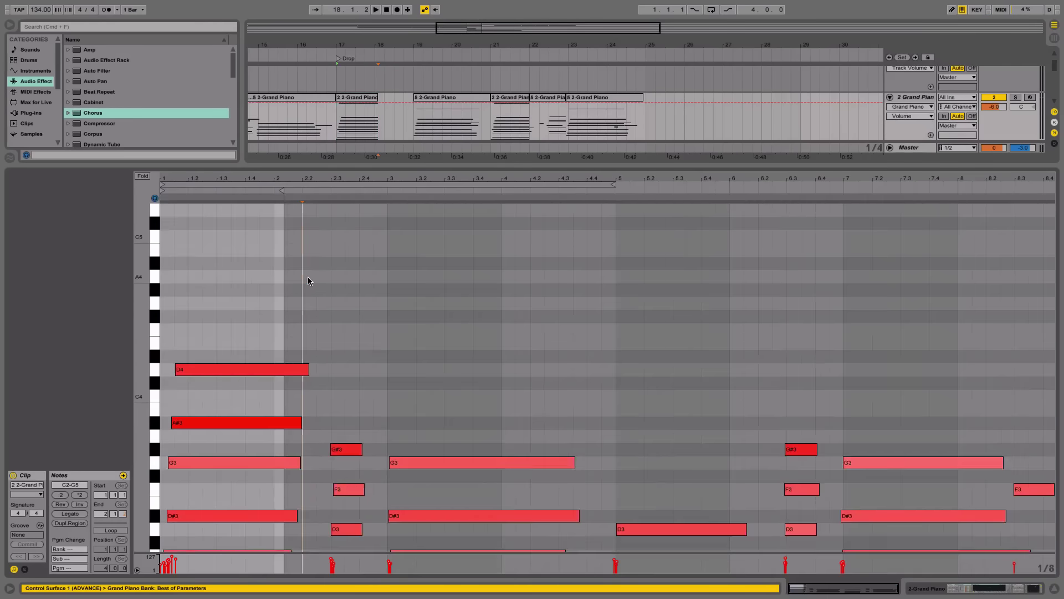
{"action": "scroll", "coordinate": [308, 277], "scroll_direction": "down", "scroll_amount": 8}
{"action": "scroll", "coordinate": [279, 285], "scroll_direction": "up", "scroll_amount": 13}
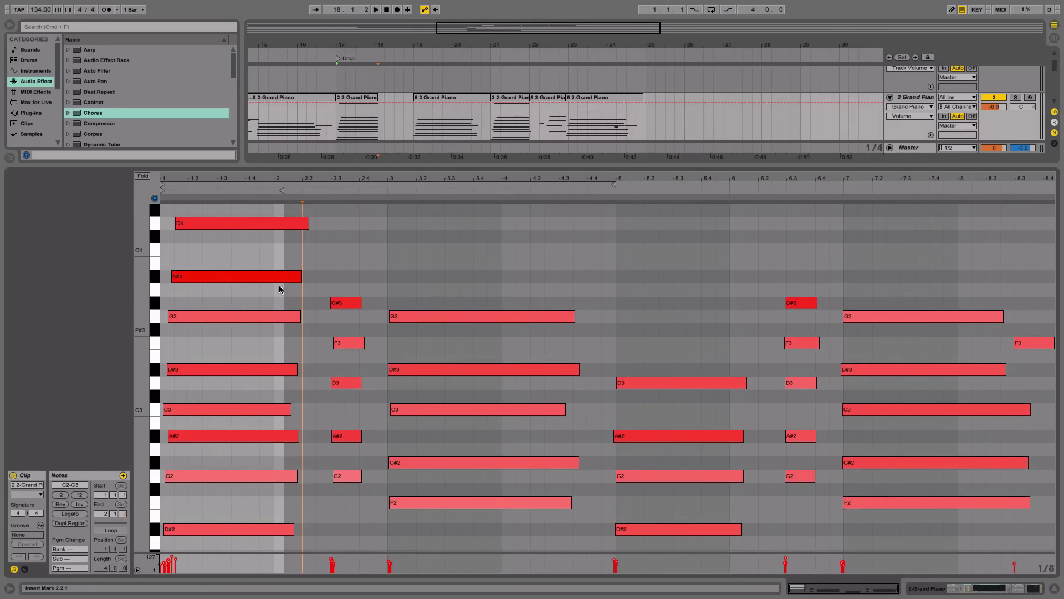
{"action": "scroll", "coordinate": [281, 282], "scroll_direction": "down", "scroll_amount": 9}
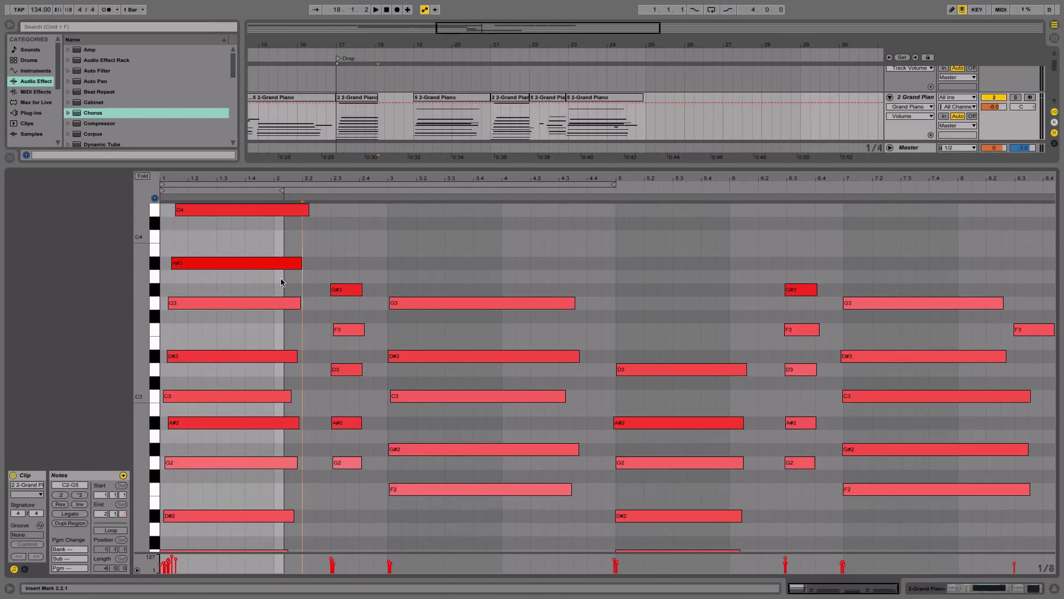
{"action": "scroll", "coordinate": [224, 382], "scroll_direction": "up", "scroll_amount": 9}
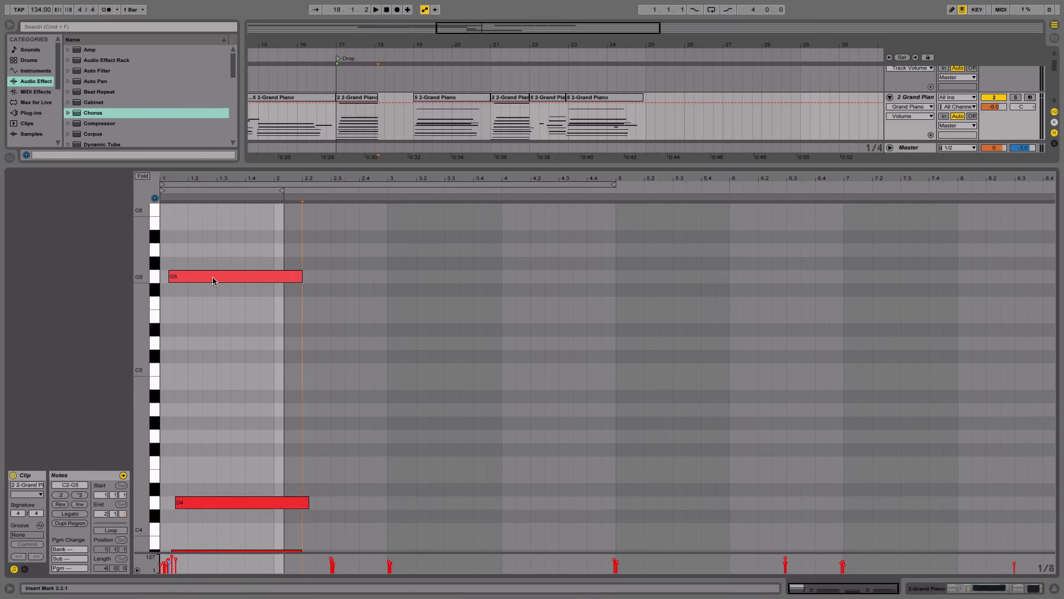
{"action": "left_click", "coordinate": [211, 277]}
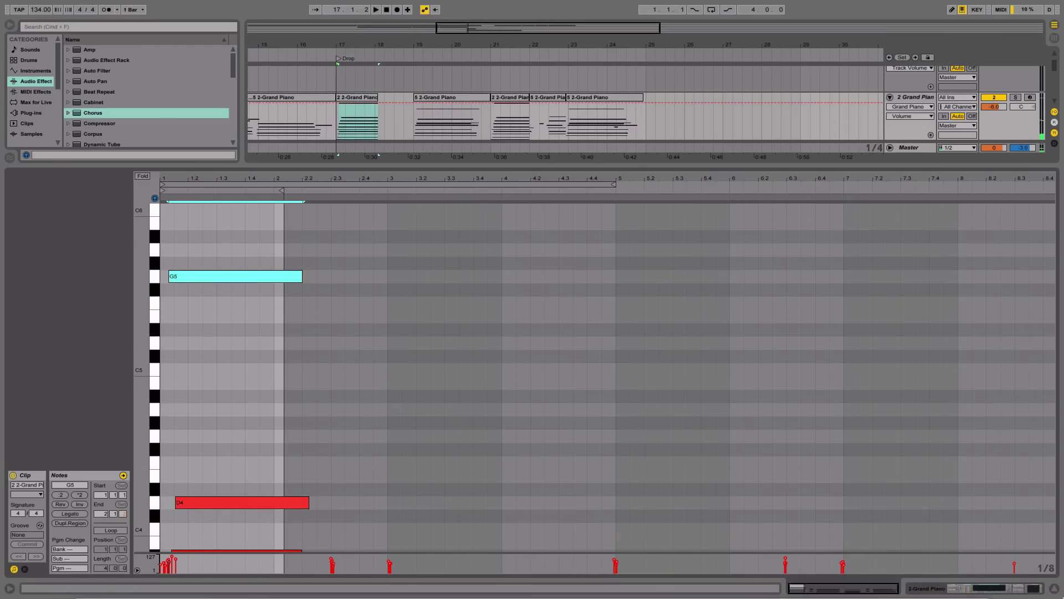
{"action": "left_click", "coordinate": [1054, 588]}
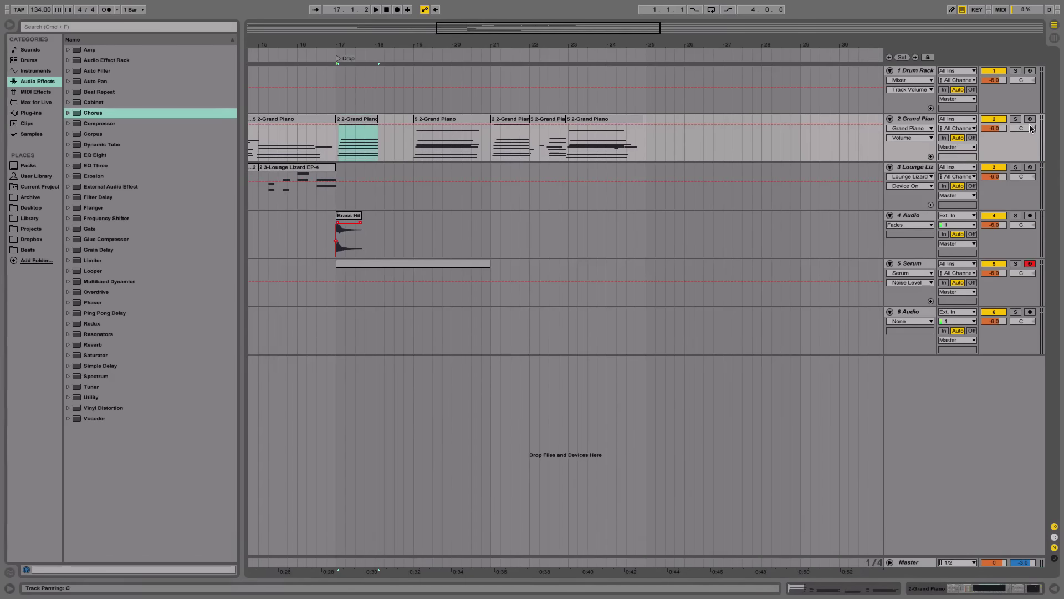
Step: Play the drop from bar 17 and turn on the metronome, restarting playback from the same spot
{"action": "left_click", "coordinate": [334, 155]}
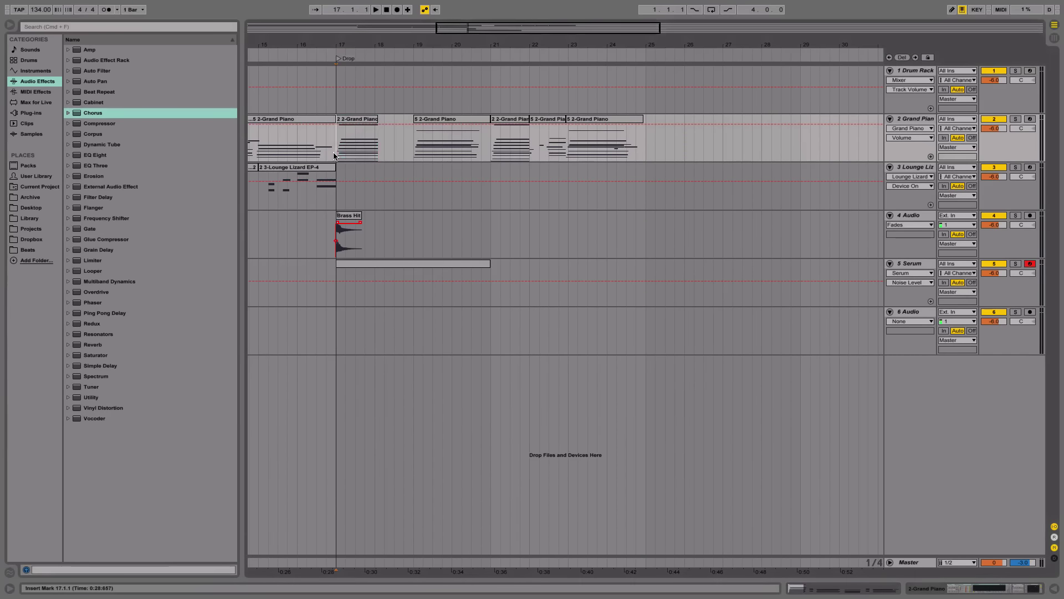
{"action": "key", "text": "minus"}
{"action": "key", "text": "minus"}
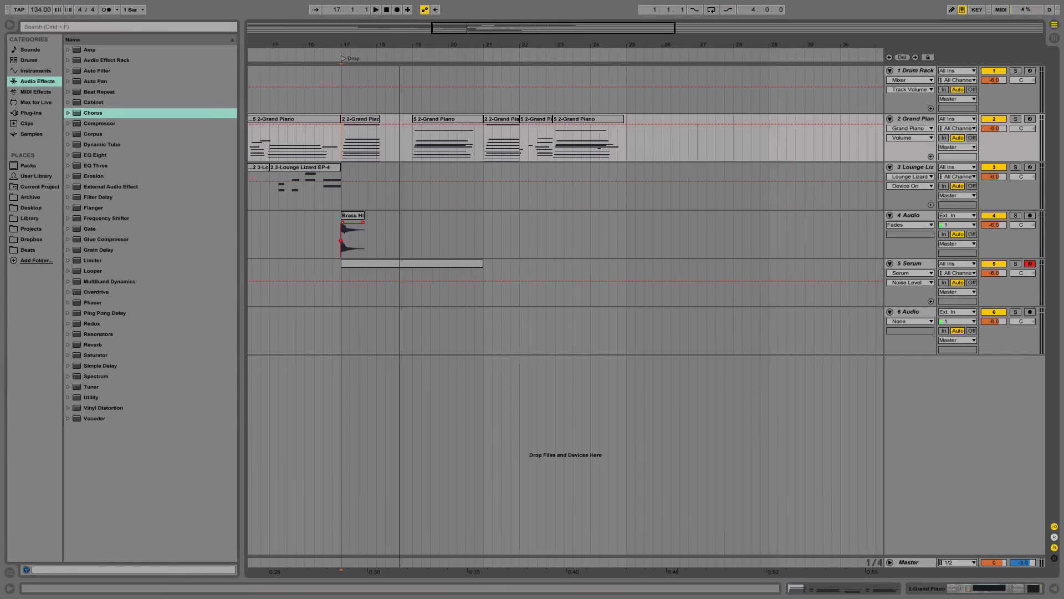
{"action": "key", "text": "space"}
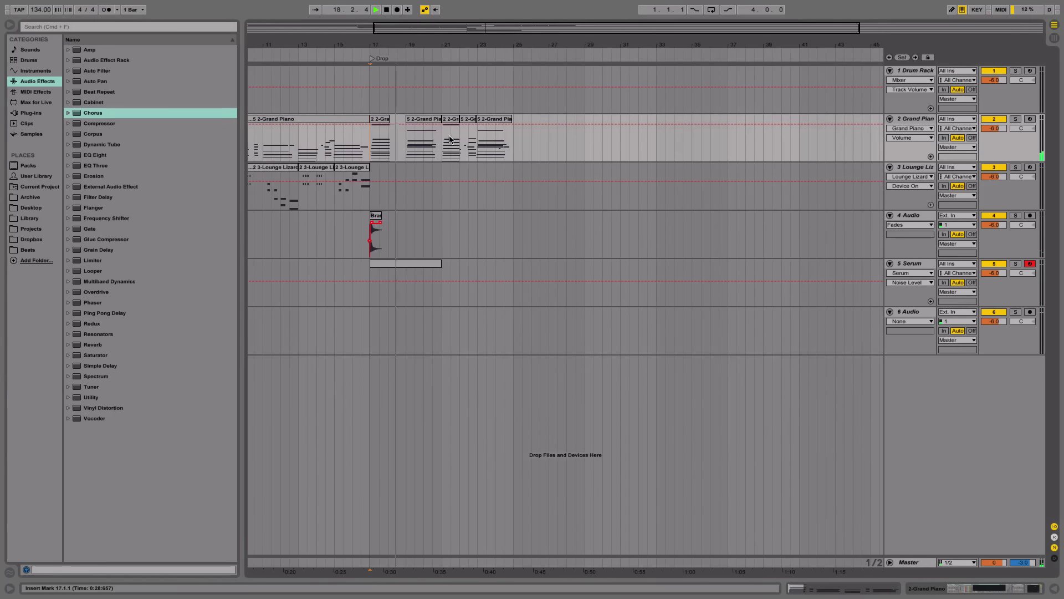
{"action": "left_click", "coordinate": [103, 10]}
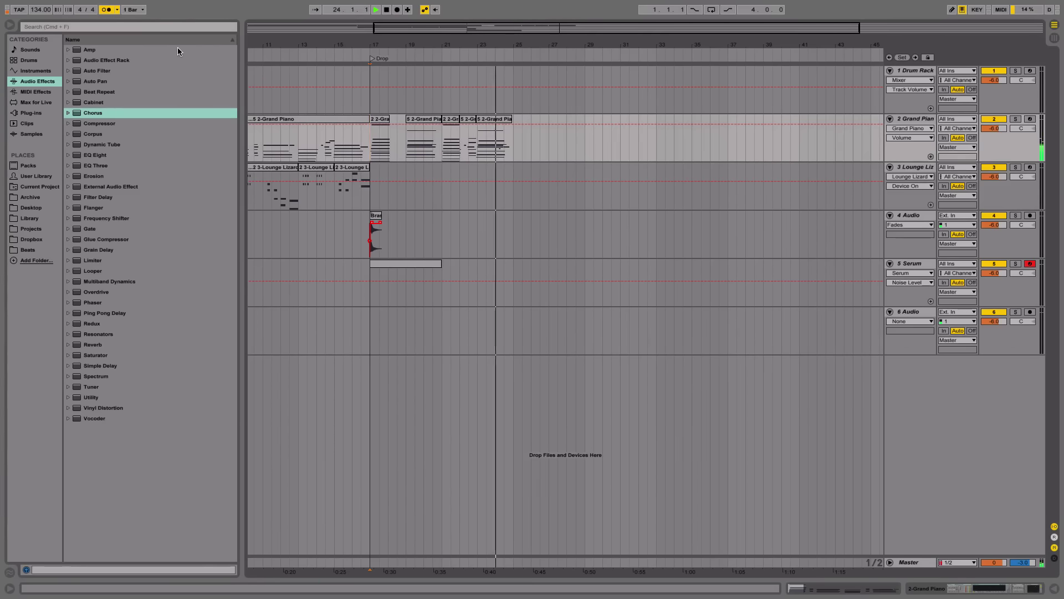
{"action": "key", "text": "space"}
{"action": "key", "text": "space"}
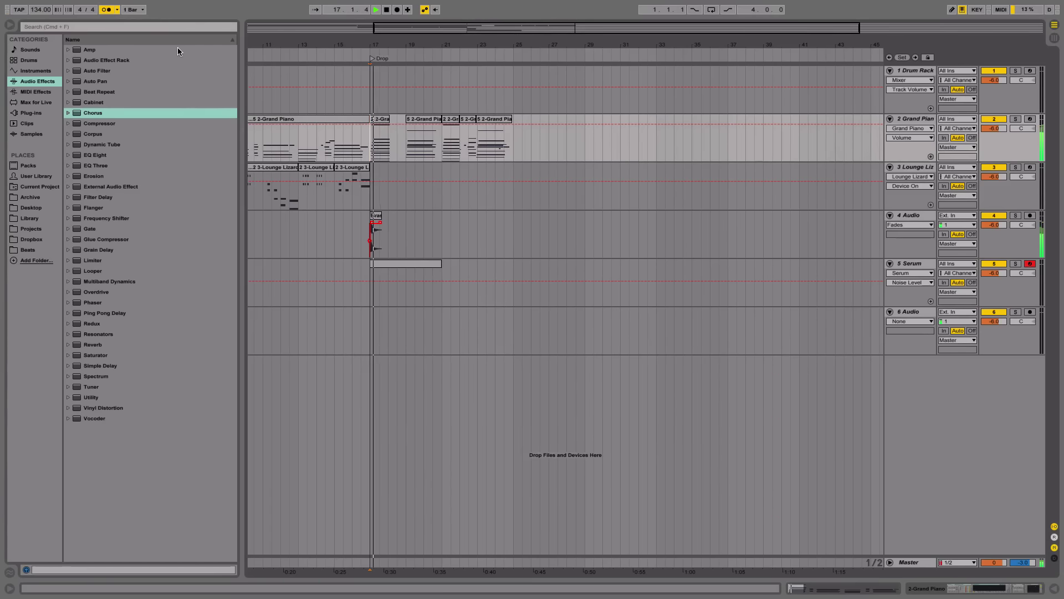
{"action": "left_click_drag", "start_coordinate": [455, 61], "coordinate": [455, 81]}
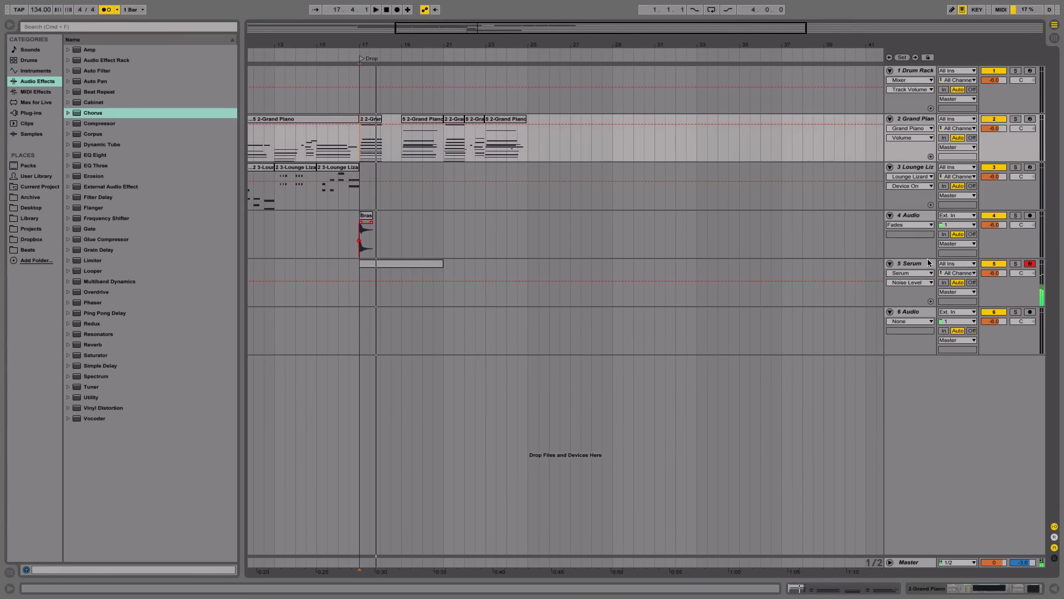
Step: Insert a new MIDI track below the Serum track and select bars 17 to 21 on it
{"action": "left_click", "coordinate": [927, 260]}
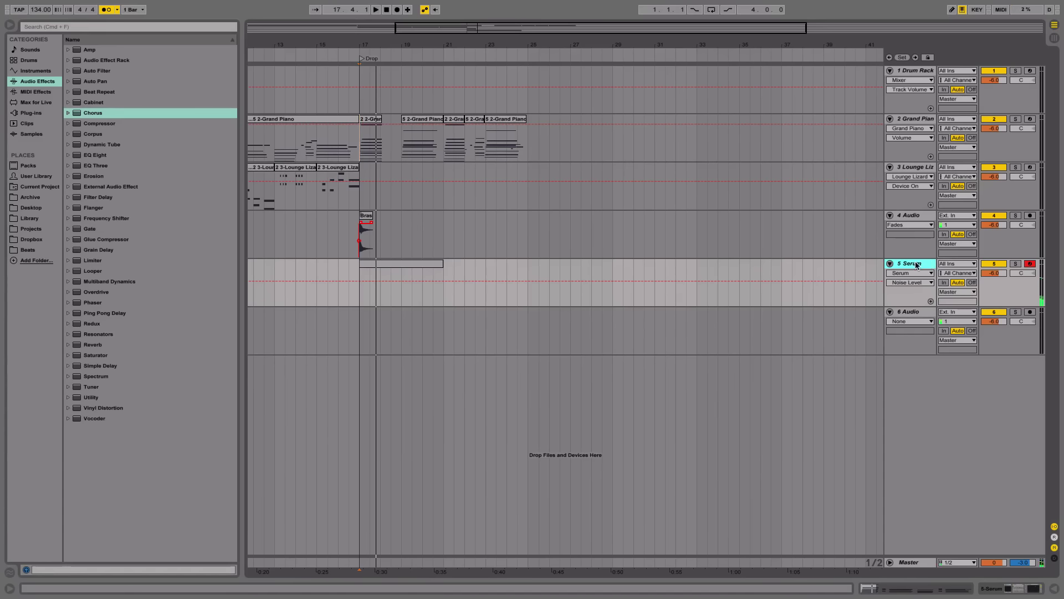
{"action": "key", "text": "super+shift+t"}
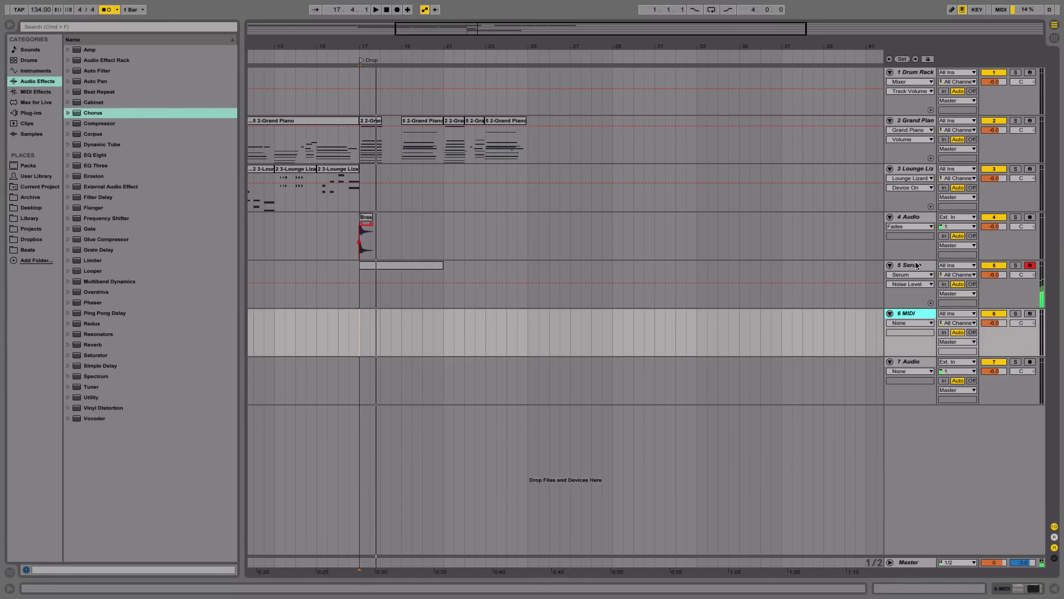
{"action": "double_click", "coordinate": [917, 313]}
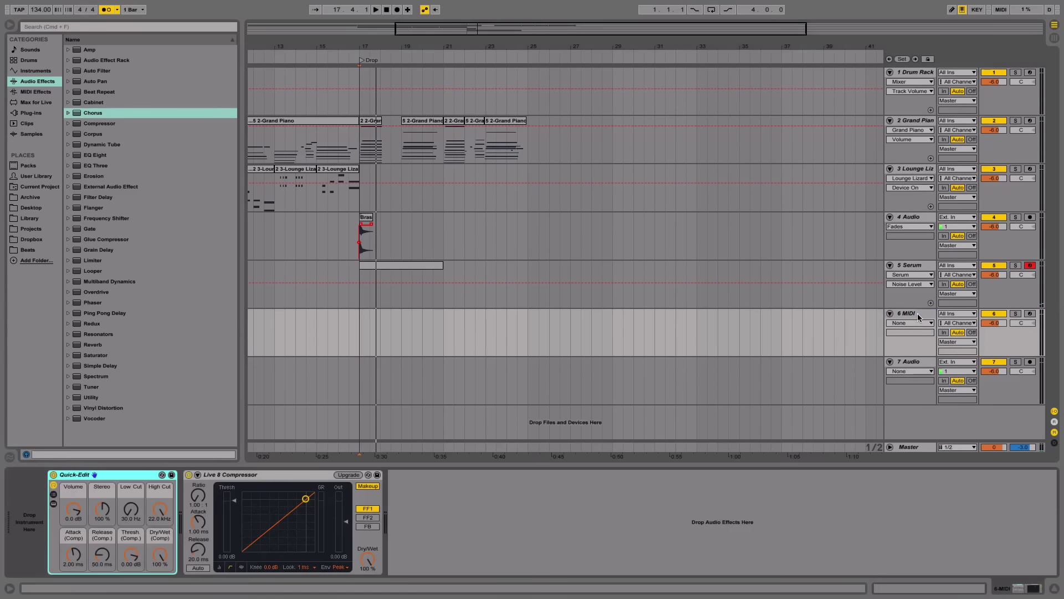
{"action": "left_click", "coordinate": [1052, 589]}
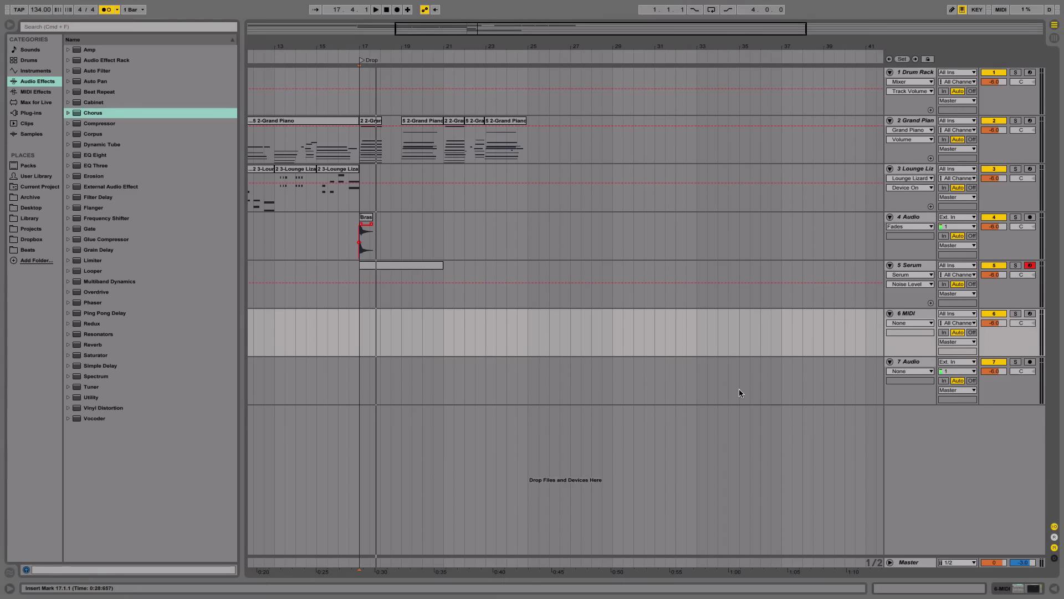
{"action": "left_click_drag", "start_coordinate": [363, 336], "coordinate": [447, 327]}
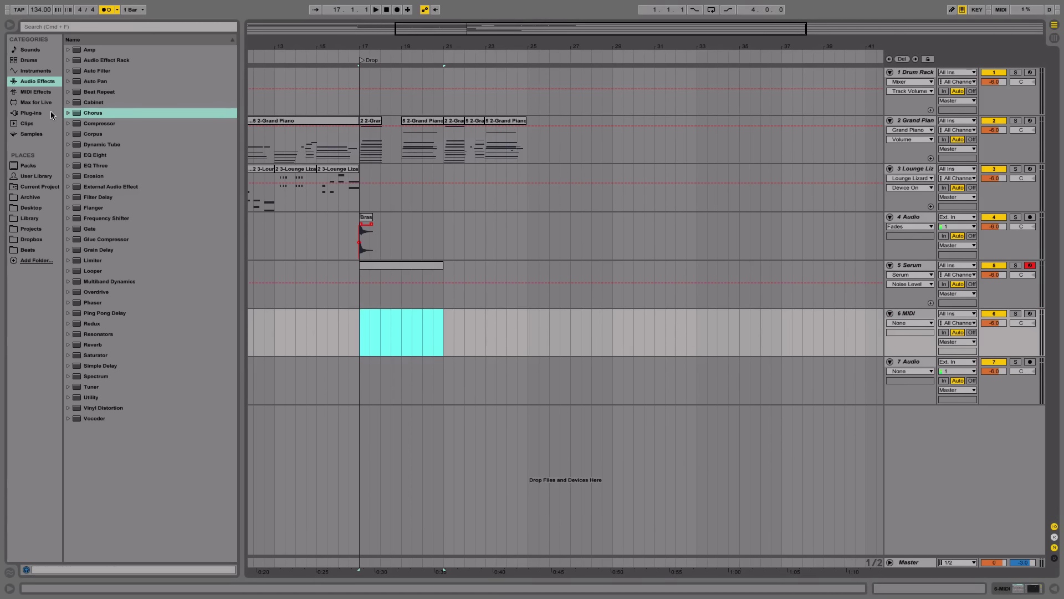
Step: Find Hip-Hop Sub Bass.adg among the Bass sounds, load it onto the new MIDI track and arm the track
{"action": "left_click", "coordinate": [38, 58]}
{"action": "left_click", "coordinate": [40, 50]}
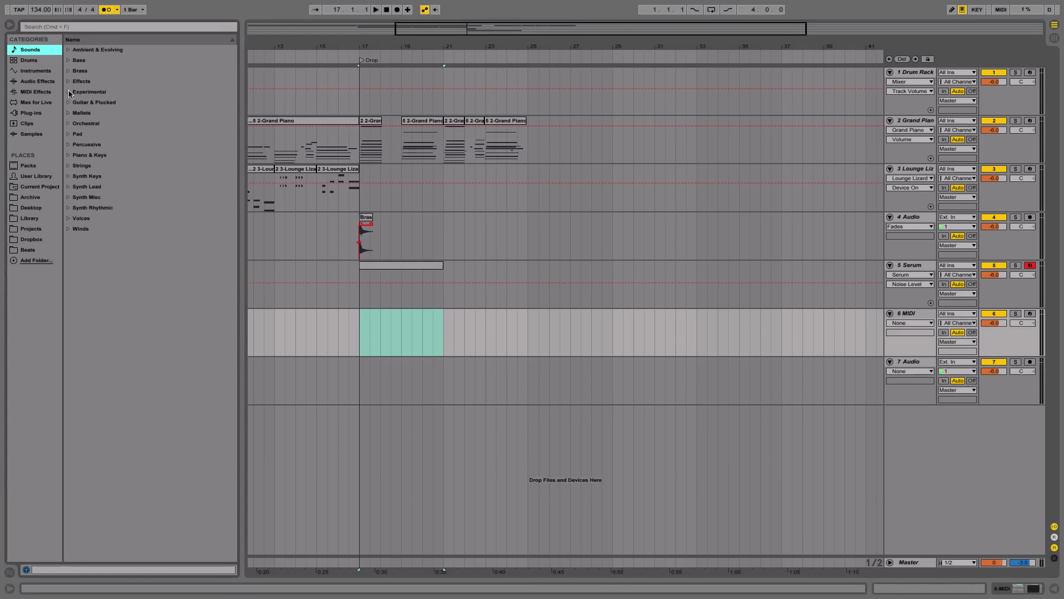
{"action": "left_click", "coordinate": [67, 60]}
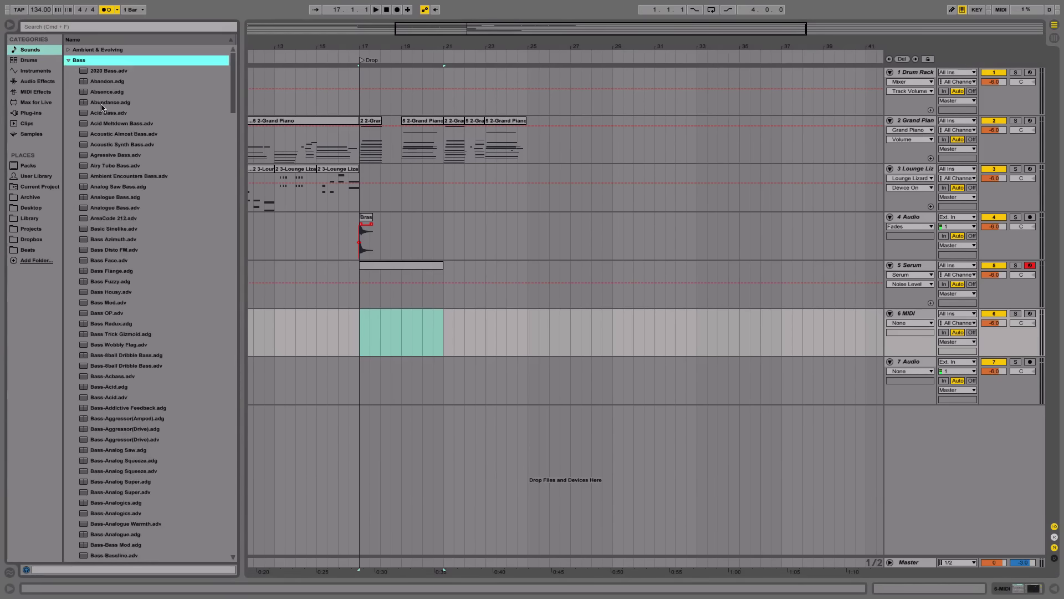
{"action": "scroll", "coordinate": [111, 184], "scroll_direction": "down", "scroll_amount": 15}
{"action": "scroll", "coordinate": [112, 184], "scroll_direction": "down", "scroll_amount": 20}
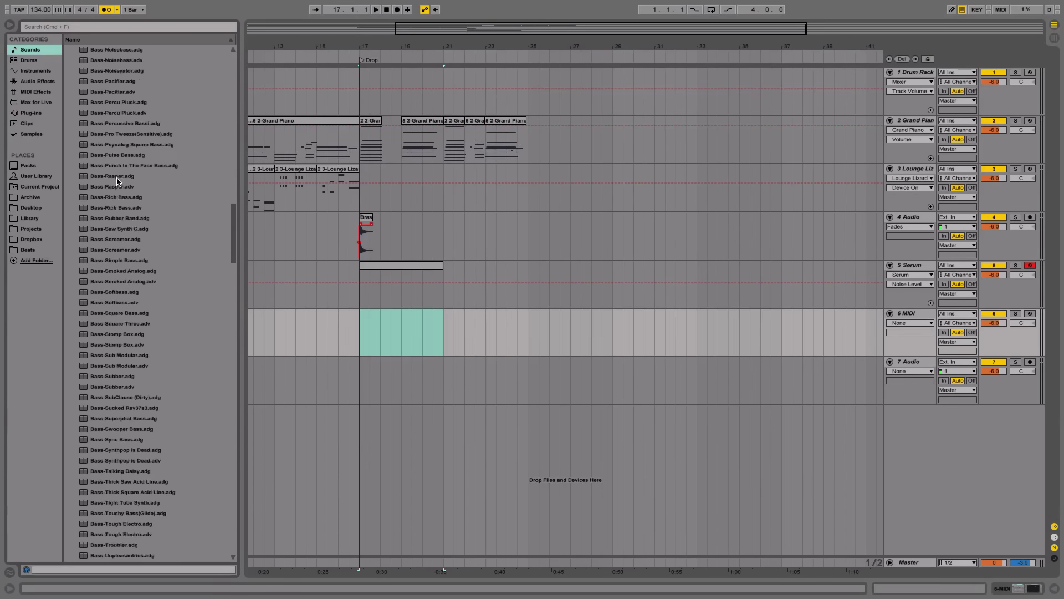
{"action": "scroll", "coordinate": [121, 179], "scroll_direction": "down", "scroll_amount": 14}
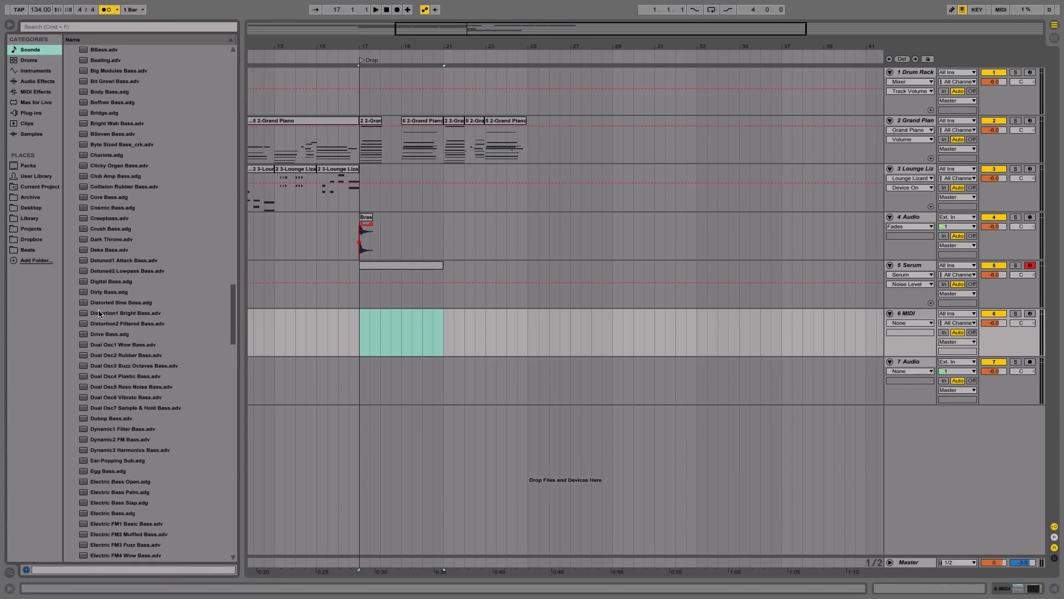
{"action": "scroll", "coordinate": [99, 313], "scroll_direction": "down", "scroll_amount": 6}
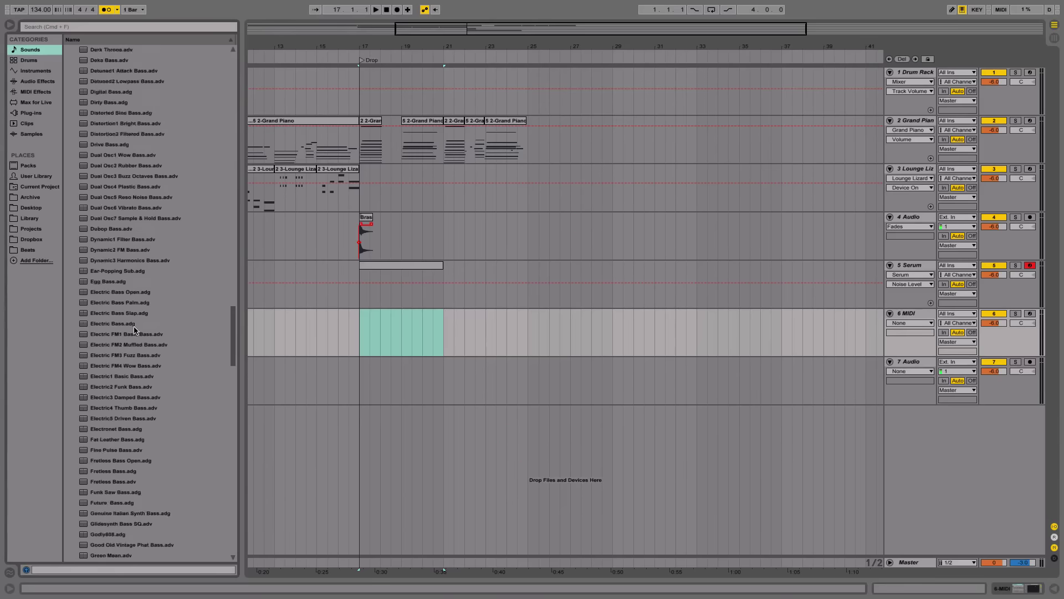
{"action": "scroll", "coordinate": [134, 328], "scroll_direction": "up", "scroll_amount": 5}
{"action": "scroll", "coordinate": [130, 315], "scroll_direction": "up", "scroll_amount": 2}
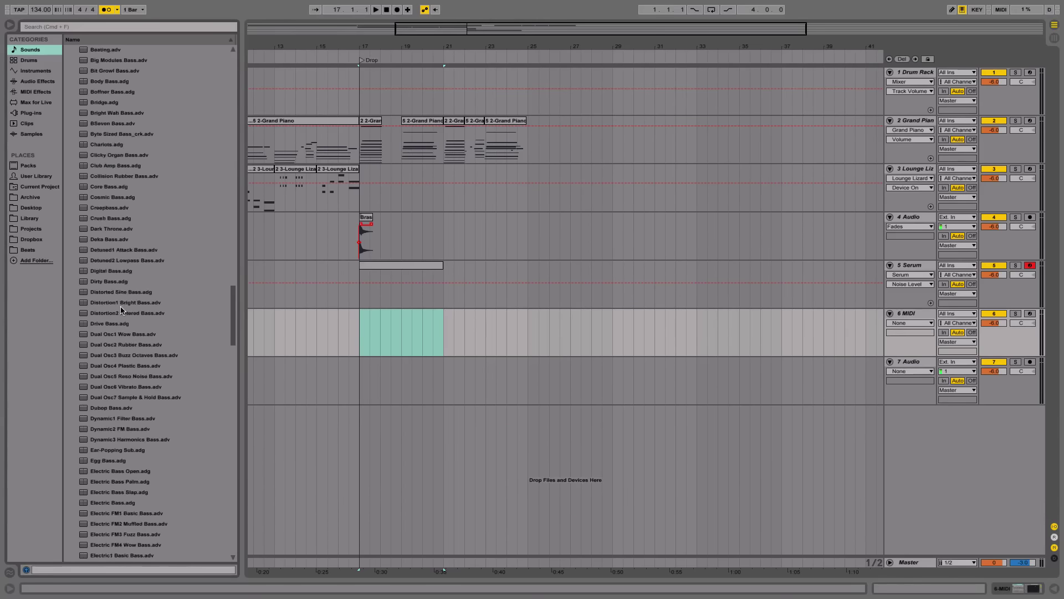
{"action": "scroll", "coordinate": [105, 341], "scroll_direction": "down", "scroll_amount": 3}
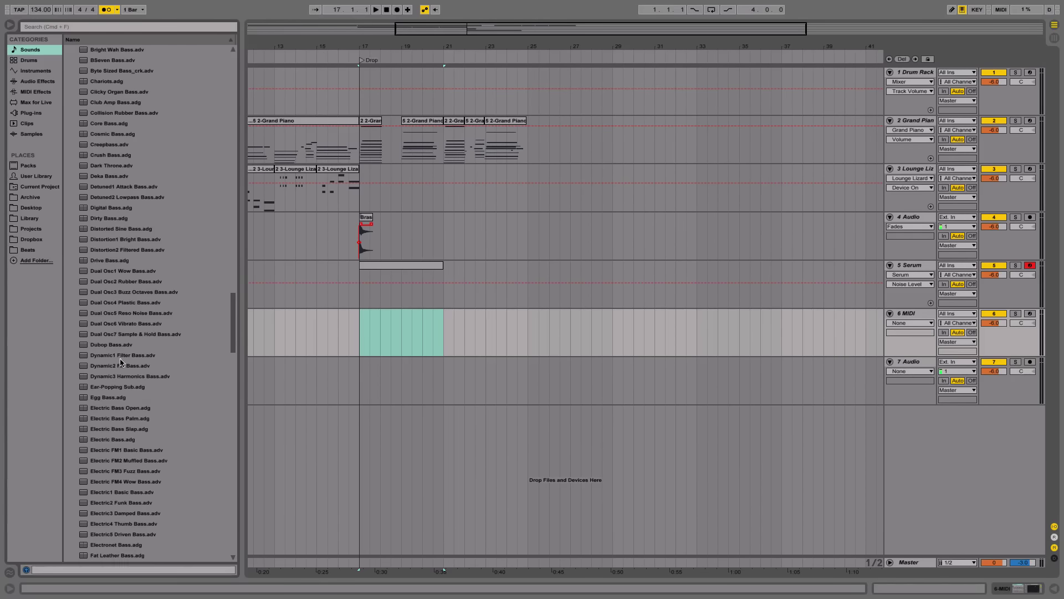
{"action": "scroll", "coordinate": [120, 362], "scroll_direction": "down", "scroll_amount": 9}
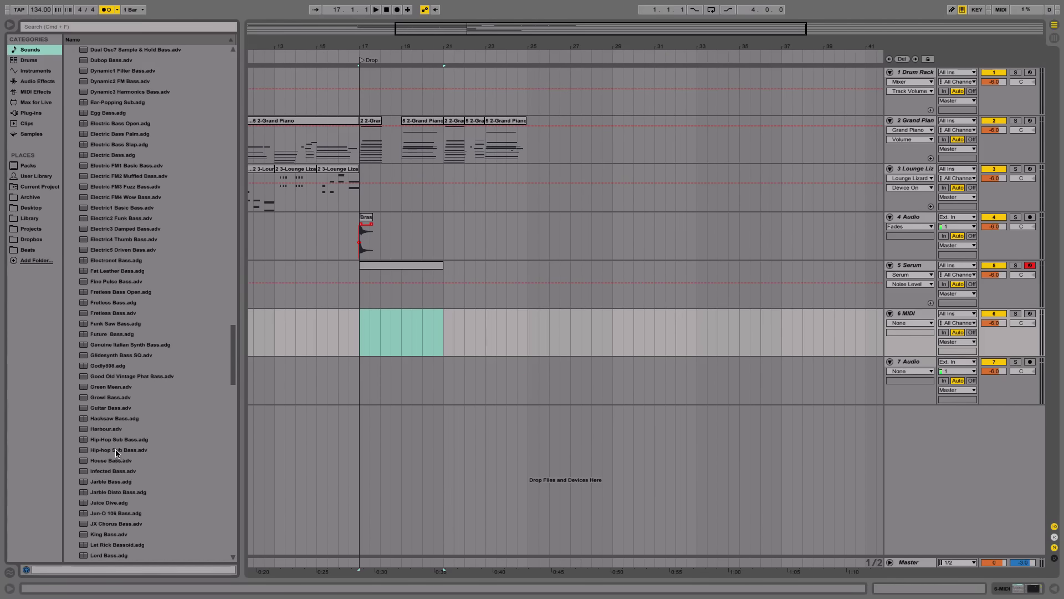
{"action": "left_click_drag", "start_coordinate": [116, 439], "coordinate": [561, 328]}
{"action": "left_click", "coordinate": [1030, 314]}
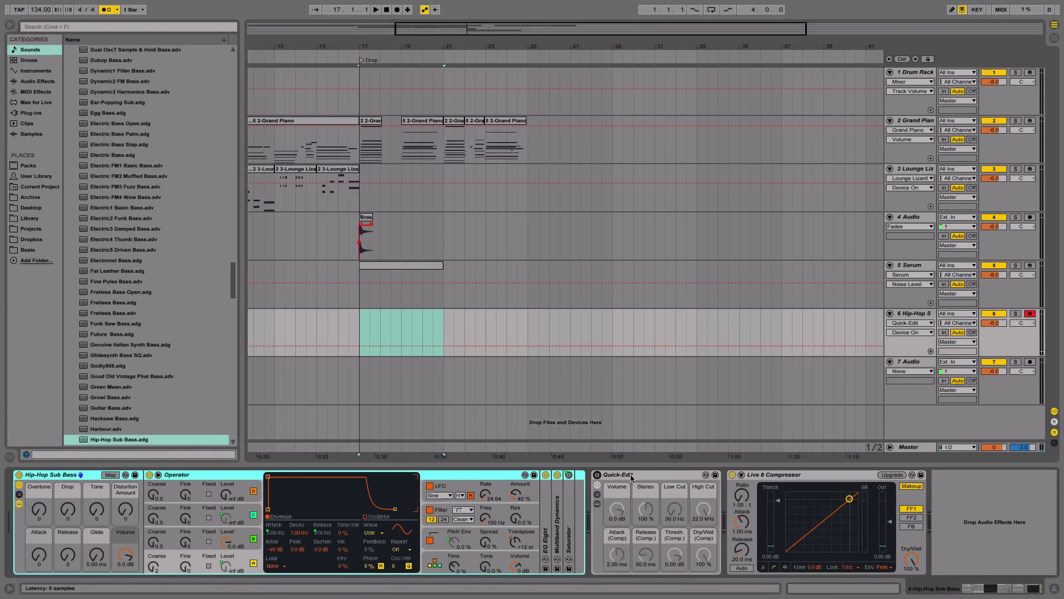
Step: Enable the sub bass track's Quick-Edit rack and look over its inner devices, including the EQ Eight
{"action": "double_click", "coordinate": [600, 477]}
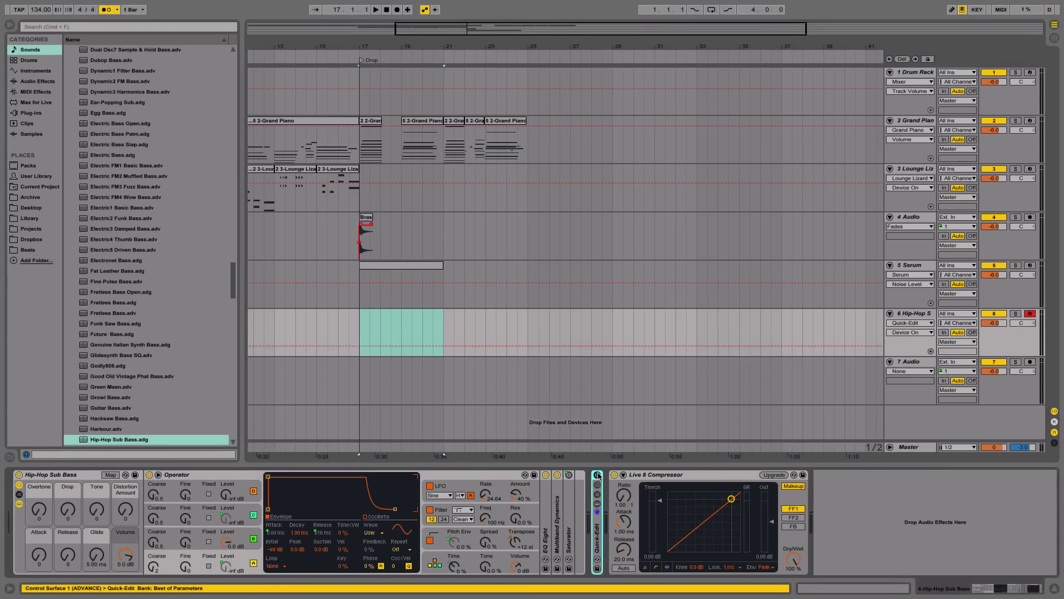
{"action": "left_click", "coordinate": [598, 504]}
{"action": "double_click", "coordinate": [620, 523]}
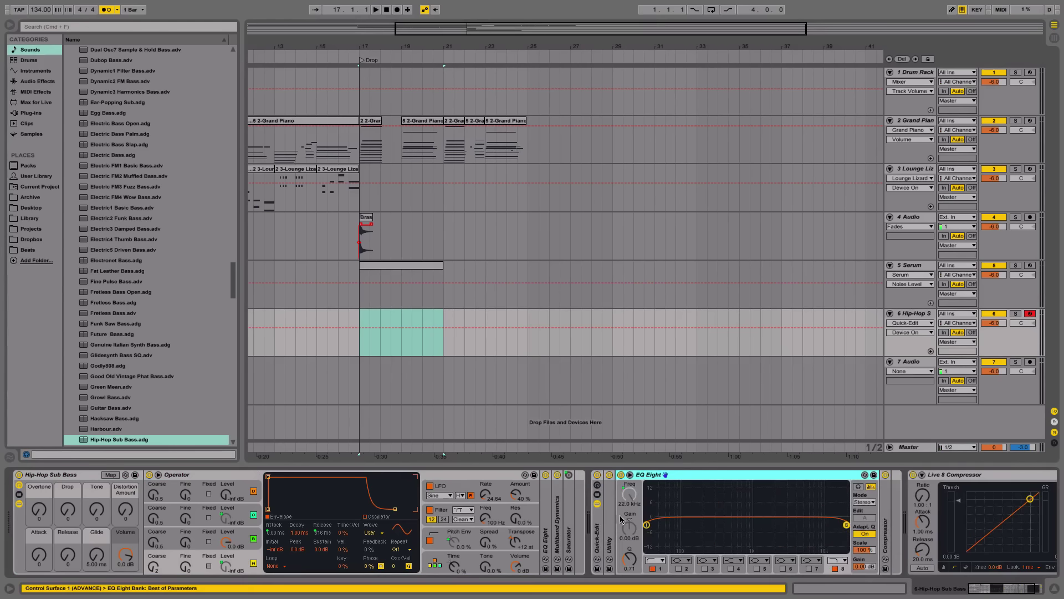
{"action": "left_click", "coordinate": [609, 476]}
{"action": "double_click", "coordinate": [649, 476]}
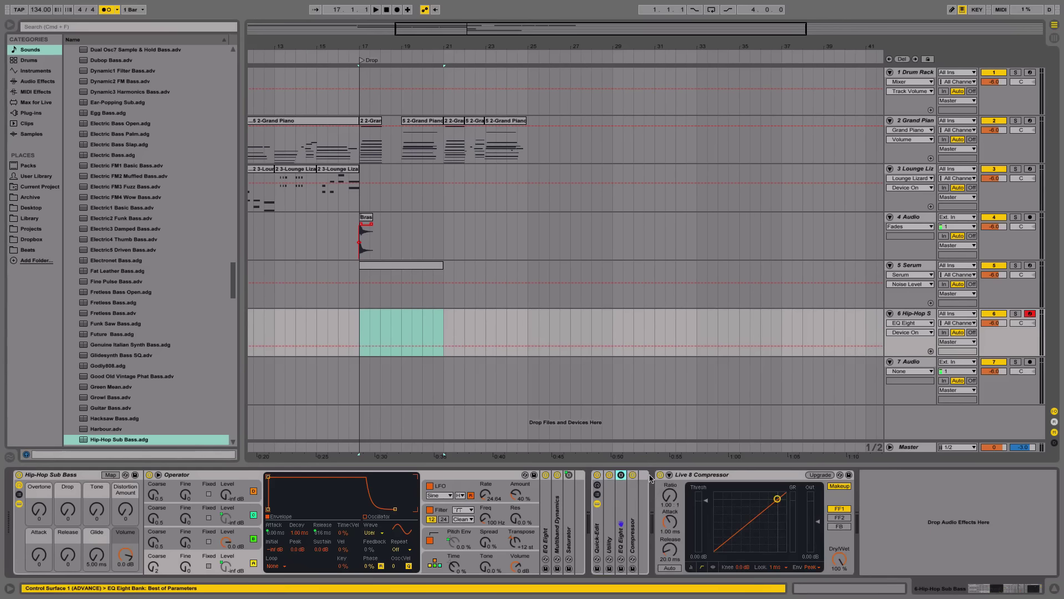
{"action": "left_click", "coordinate": [598, 502]}
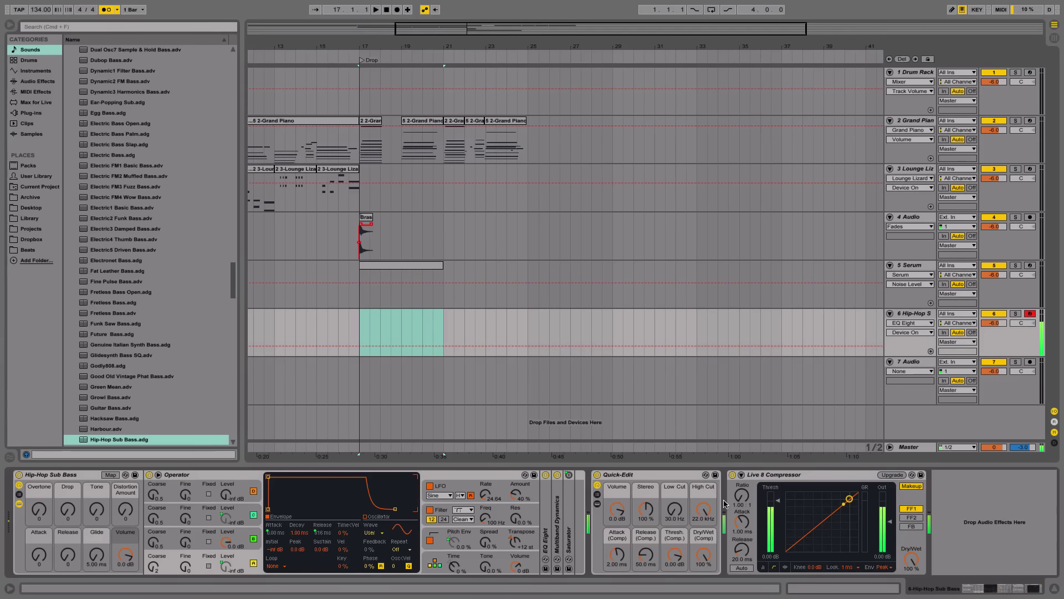
Step: Open the Grand Piano clip at bar 17 and examine its chord notes down to the lowest root note
{"action": "left_click", "coordinate": [366, 120]}
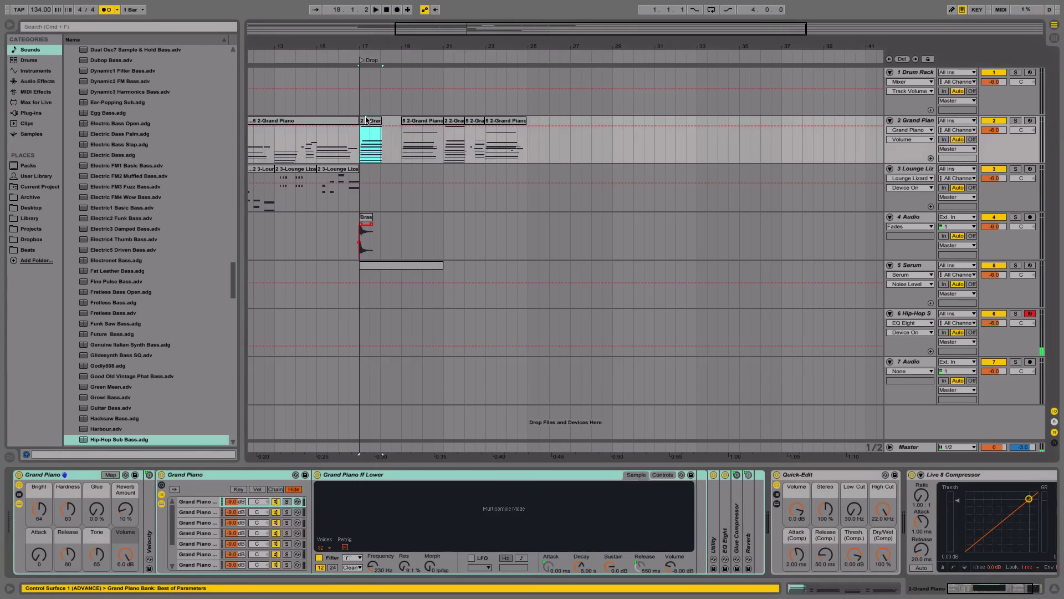
{"action": "double_click", "coordinate": [372, 120]}
{"action": "left_click", "coordinate": [302, 304]}
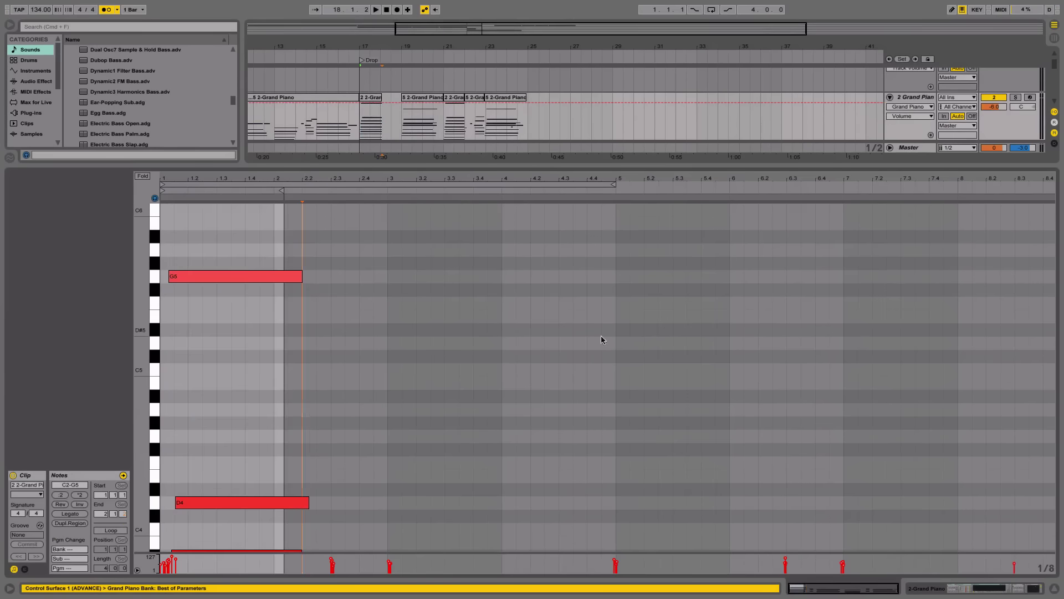
{"action": "scroll", "coordinate": [291, 367], "scroll_direction": "up", "scroll_amount": 8}
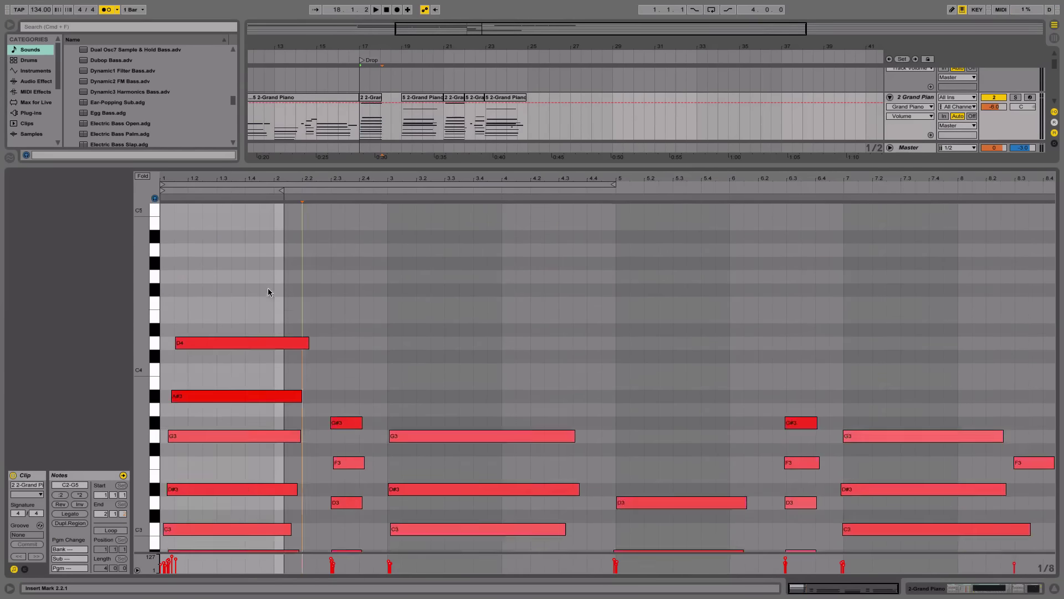
{"action": "scroll", "coordinate": [288, 294], "scroll_direction": "down", "scroll_amount": 5}
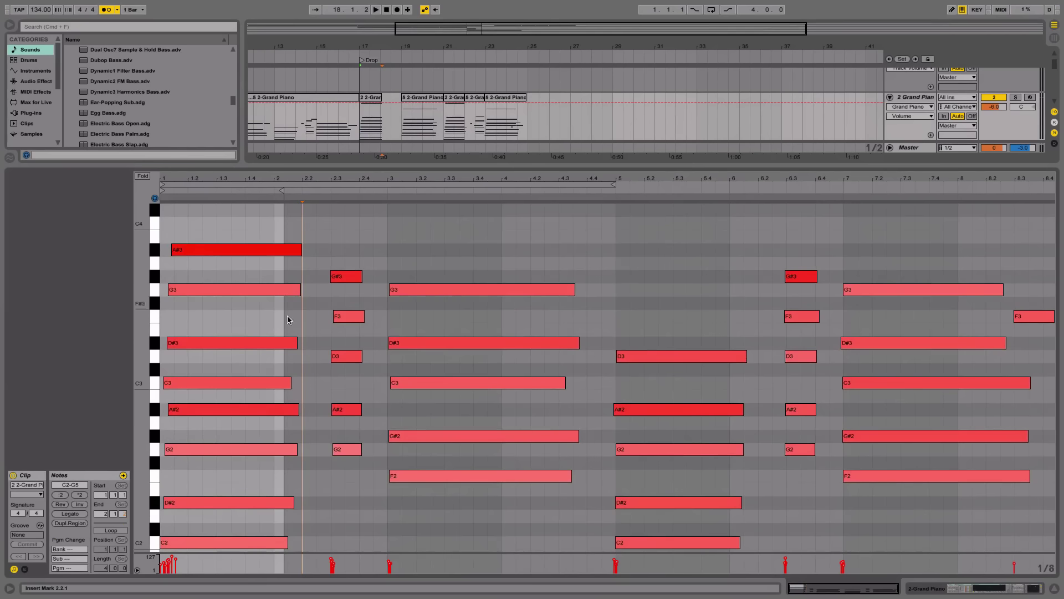
{"action": "left_click", "coordinate": [236, 543]}
{"action": "left_click", "coordinate": [1053, 590]}
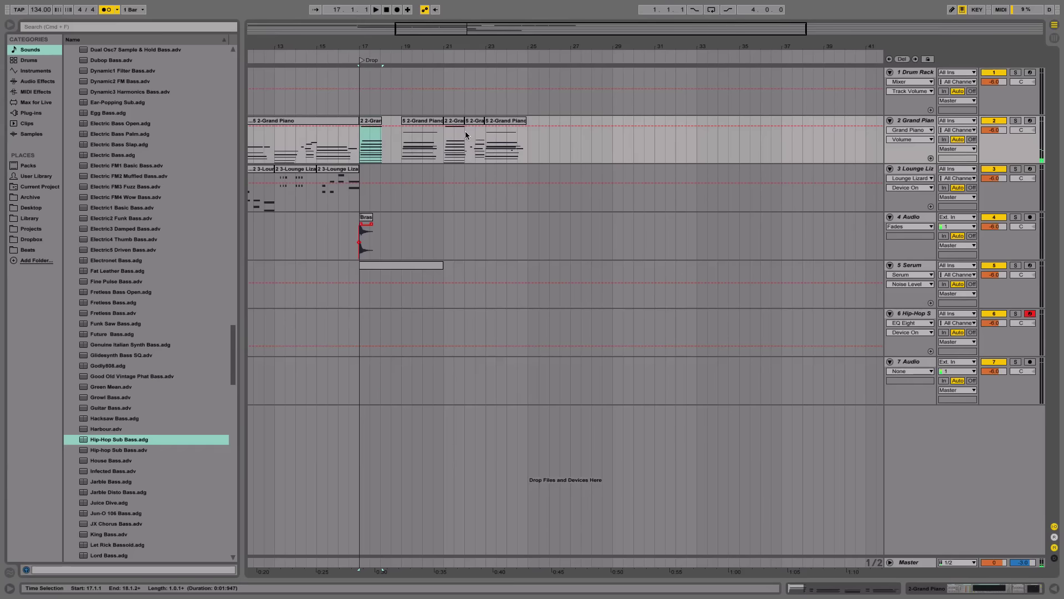
Step: Paste the copied Grand Piano chord clip onto the Hip-Hop Sub Bass track at bar 17 and open its notes
{"action": "scroll", "coordinate": [433, 130], "scroll_direction": "left", "scroll_amount": 10}
{"action": "left_click", "coordinate": [584, 326]}
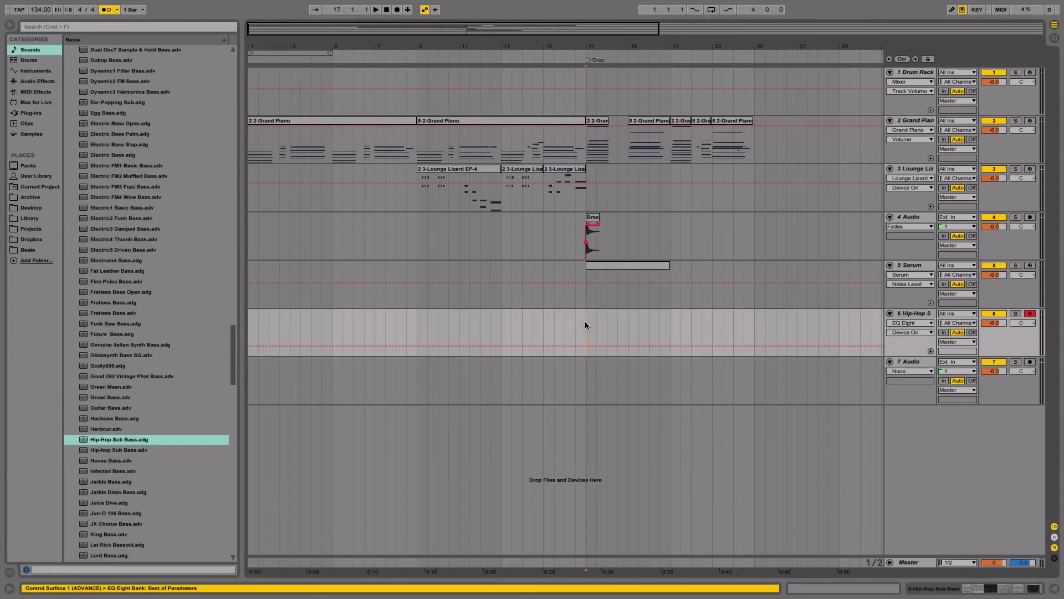
{"action": "key", "text": "super+v"}
{"action": "double_click", "coordinate": [609, 320]}
Step: Try deleting the notes above C2 in the sub bass clip's first chord, and undo the deletion
{"action": "left_click_drag", "start_coordinate": [270, 286], "coordinate": [248, 484]}
{"action": "key", "text": "Delete"}
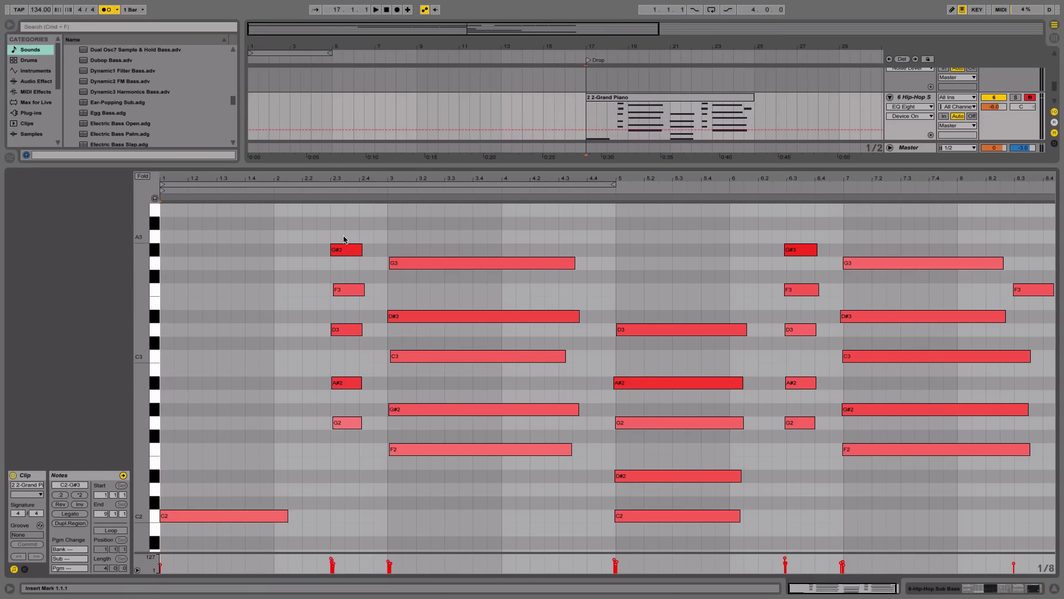
{"action": "left_click_drag", "start_coordinate": [344, 238], "coordinate": [307, 409]}
{"action": "key", "text": "super+z"}
Step: Deactivate every note above the root in the sub bass clip's first three chords, leaving C2, G2 and F2 active
{"action": "left_click_drag", "start_coordinate": [219, 303], "coordinate": [206, 491]}
{"action": "key", "text": "0"}
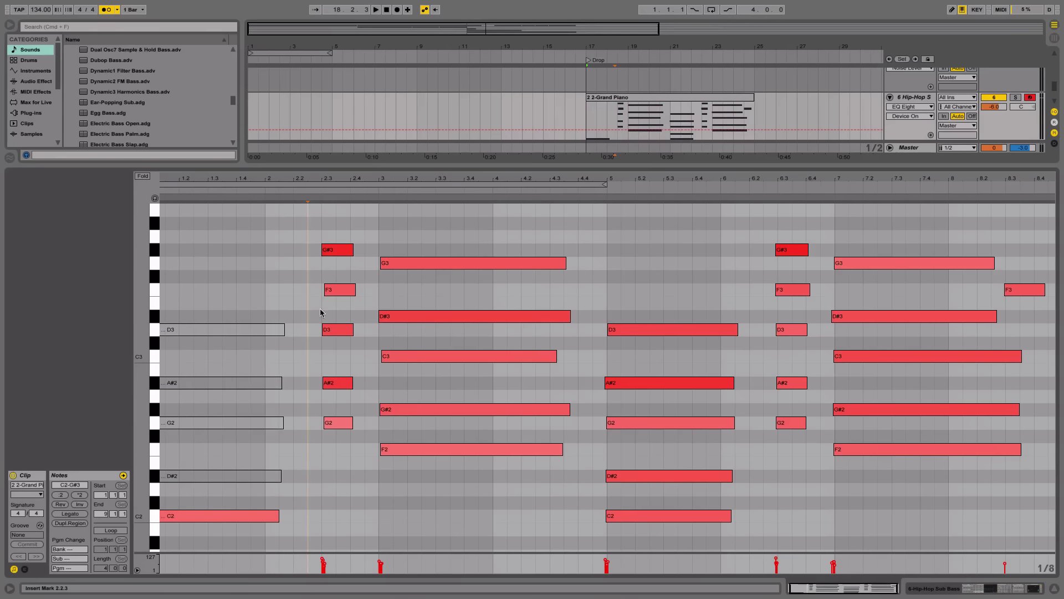
{"action": "left_click_drag", "start_coordinate": [327, 226], "coordinate": [358, 383]}
{"action": "key", "text": "0"}
{"action": "mouse_move", "coordinate": [470, 240]}
{"action": "left_mouse_down"}
{"action": "mouse_move", "coordinate": [488, 464]}
{"action": "mouse_move", "coordinate": [488, 238]}
{"action": "left_mouse_up"}
{"action": "key", "text": "0"}
Step: Deactivate every note above the root in the chords at 5, 6.3 and 7, leaving C2, G2 and F2 active
{"action": "left_click_drag", "start_coordinate": [679, 308], "coordinate": [677, 502]}
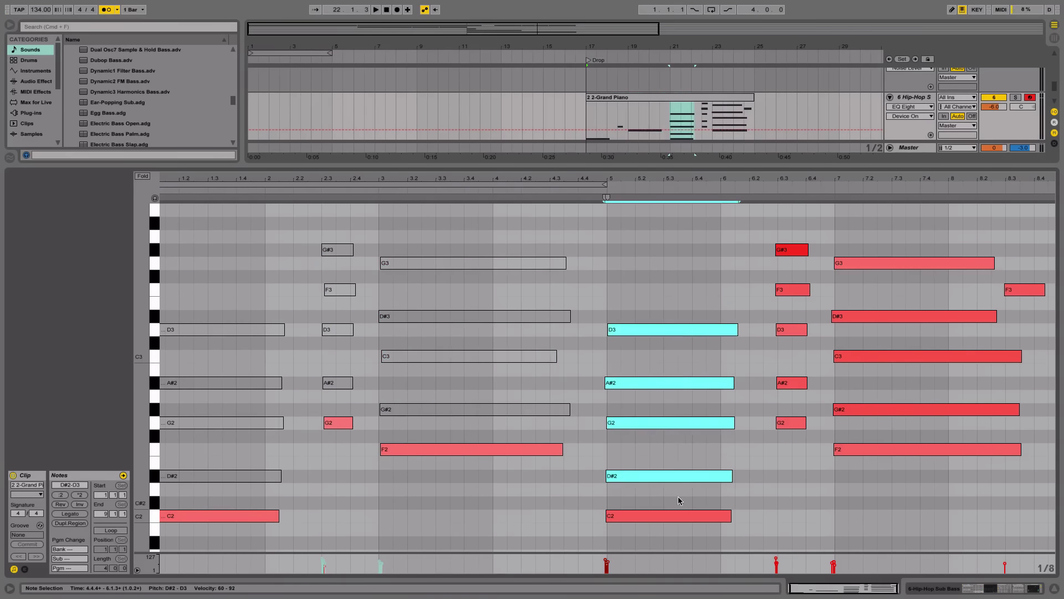
{"action": "key", "text": "0"}
{"action": "left_click_drag", "start_coordinate": [790, 230], "coordinate": [791, 396]}
{"action": "key", "text": "0"}
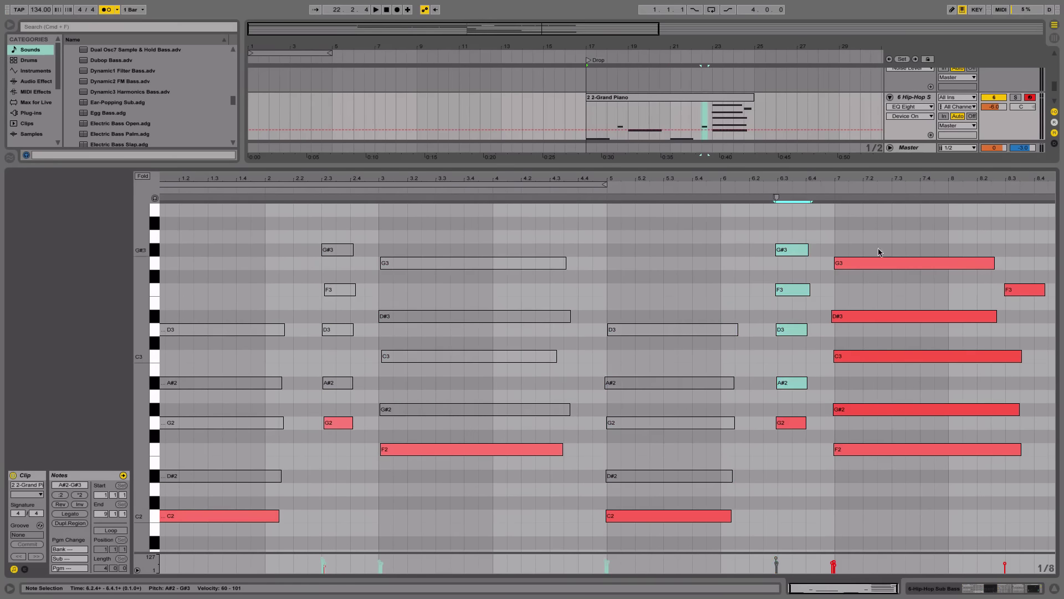
{"action": "left_click_drag", "start_coordinate": [882, 243], "coordinate": [893, 423]}
{"action": "key", "text": "0"}
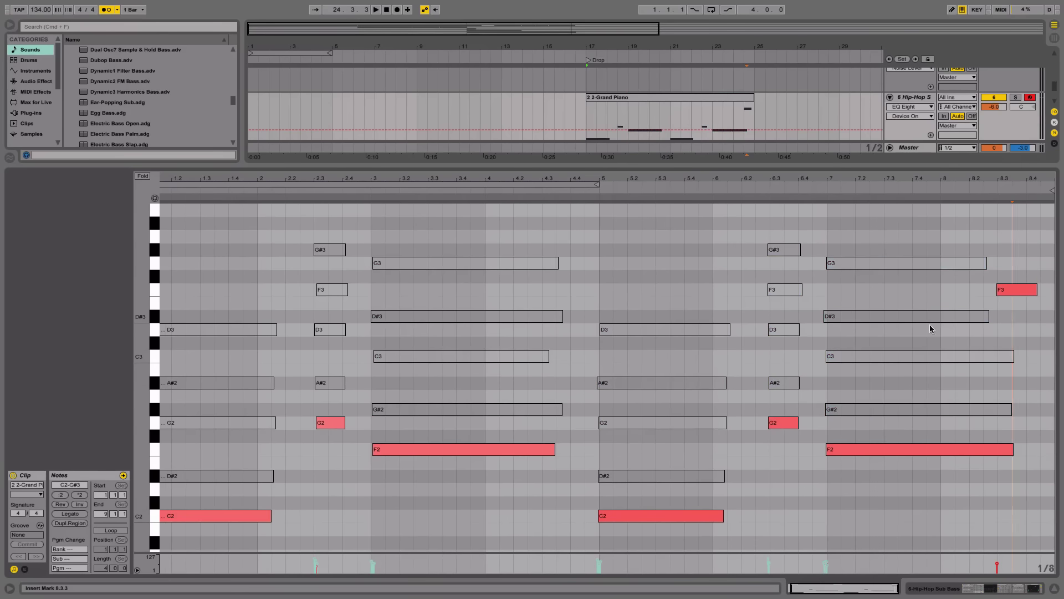
Step: Transpose all notes in the sub bass clip down one octave and play the drop
{"action": "scroll", "coordinate": [423, 376], "scroll_direction": "left", "scroll_amount": 2}
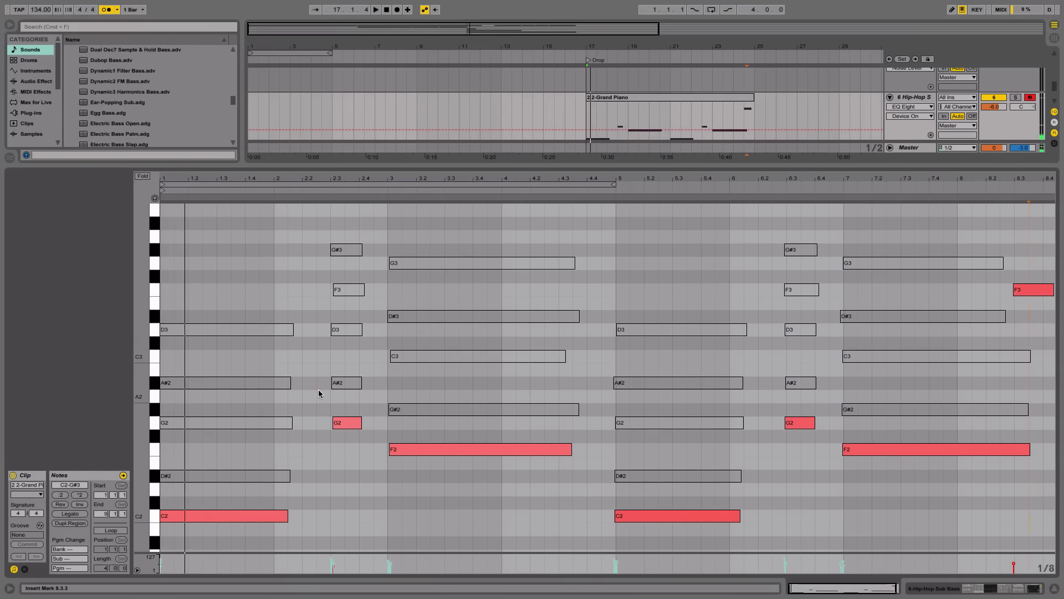
{"action": "key", "text": "ctrl+a"}
{"action": "key", "text": "shift+Down"}
{"action": "key", "text": "space"}
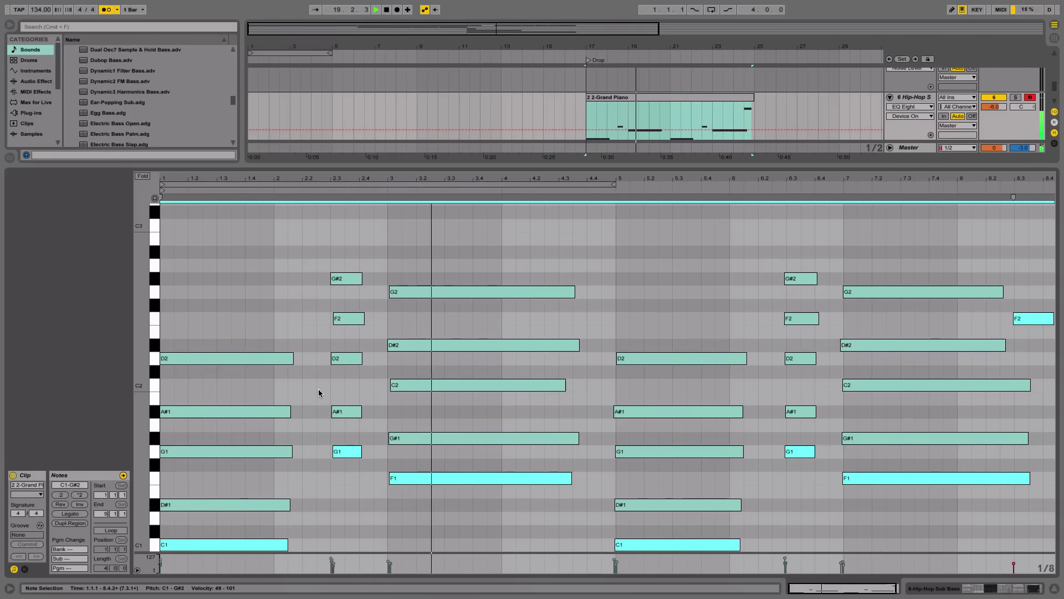
Step: Move the short G1 notes to start exactly at 2.3.1 and 6.3.1, and the last F1 to 7.1.1
{"action": "left_click", "coordinate": [343, 451]}
{"action": "key", "text": "space"}
{"action": "left_click_drag", "start_coordinate": [342, 451], "coordinate": [355, 452]}
{"action": "scroll", "coordinate": [499, 471], "scroll_direction": "right", "scroll_amount": 1}
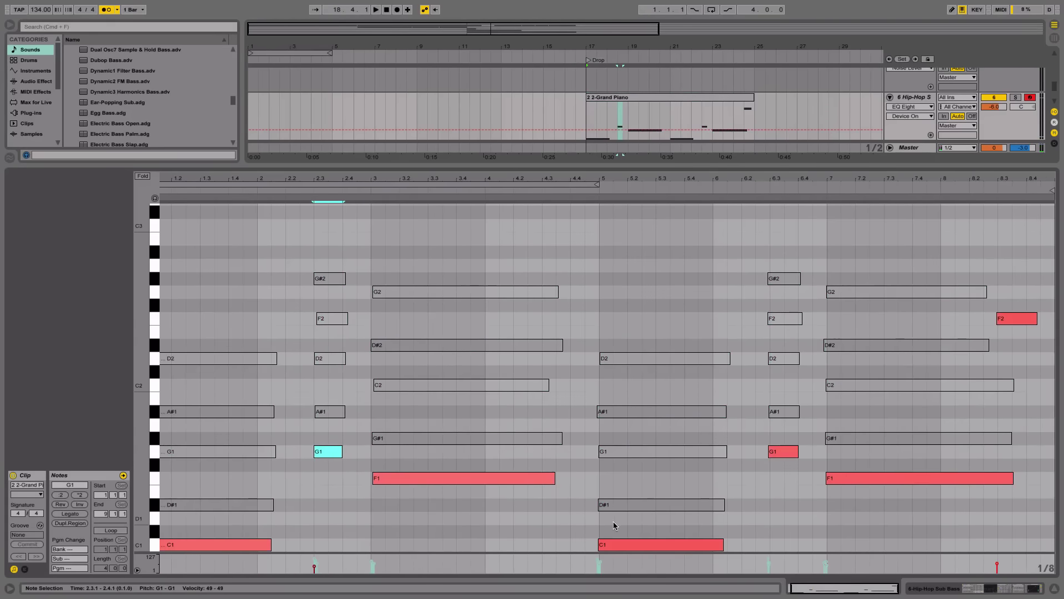
{"action": "scroll", "coordinate": [554, 488], "scroll_direction": "down", "scroll_amount": 1}
{"action": "left_click", "coordinate": [668, 544]}
{"action": "key", "text": "space"}
{"action": "left_click_drag", "start_coordinate": [793, 436], "coordinate": [795, 435]}
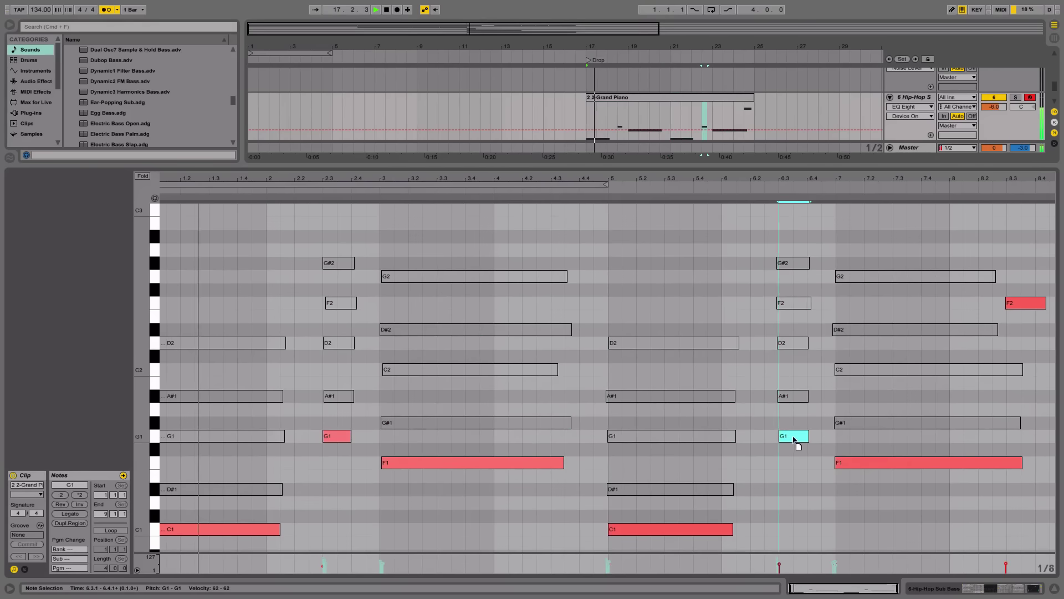
{"action": "left_click", "coordinate": [853, 462]}
{"action": "key", "text": "space"}
{"action": "left_click_drag", "start_coordinate": [853, 463], "coordinate": [857, 462]}
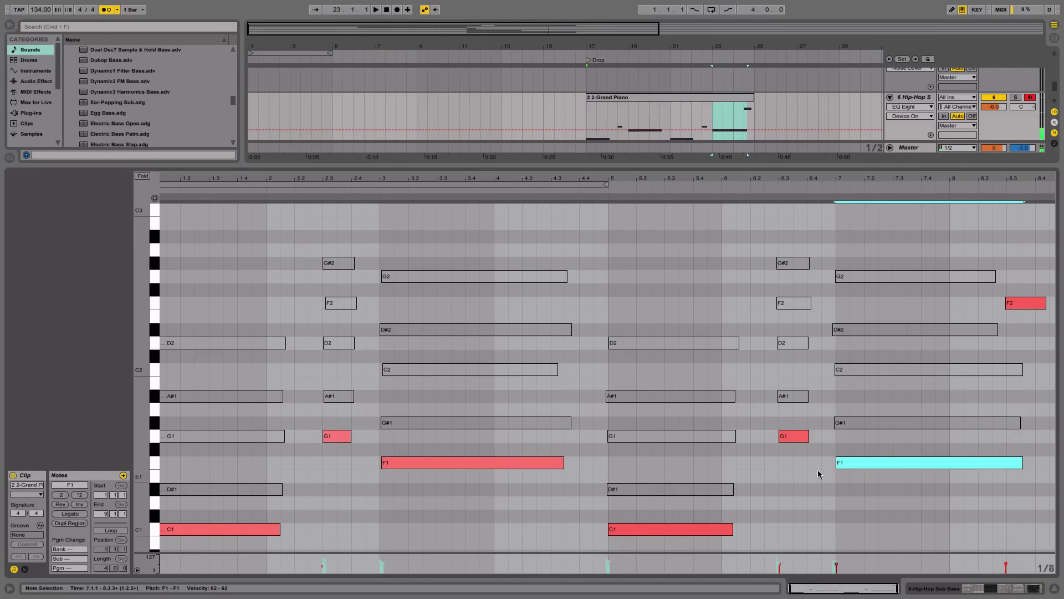
Step: Quantize all notes in the sub bass clip and clear the note selection
{"action": "key", "text": "super+a"}
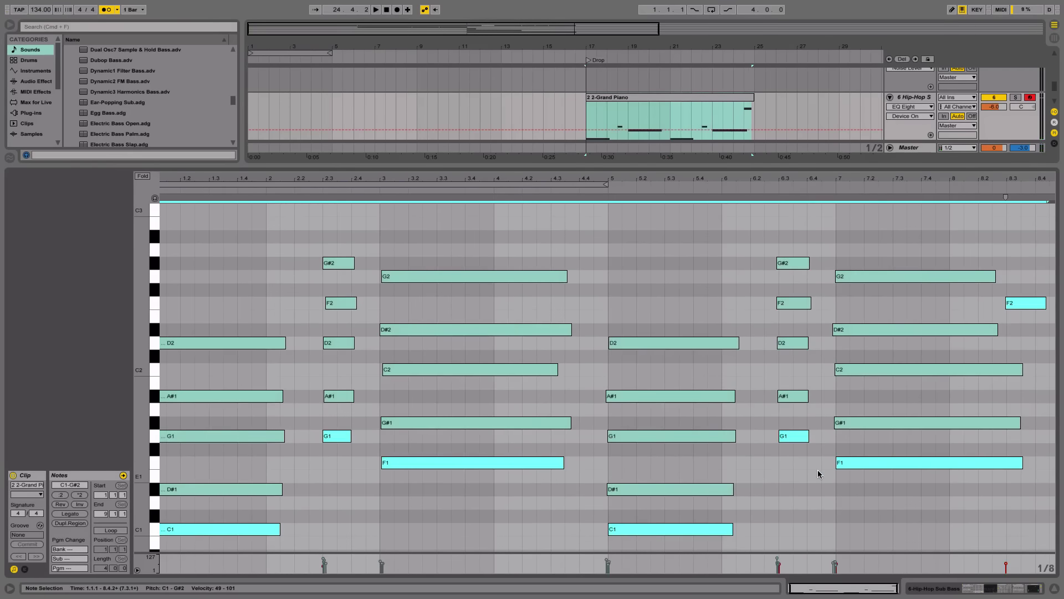
{"action": "key", "text": "super+u"}
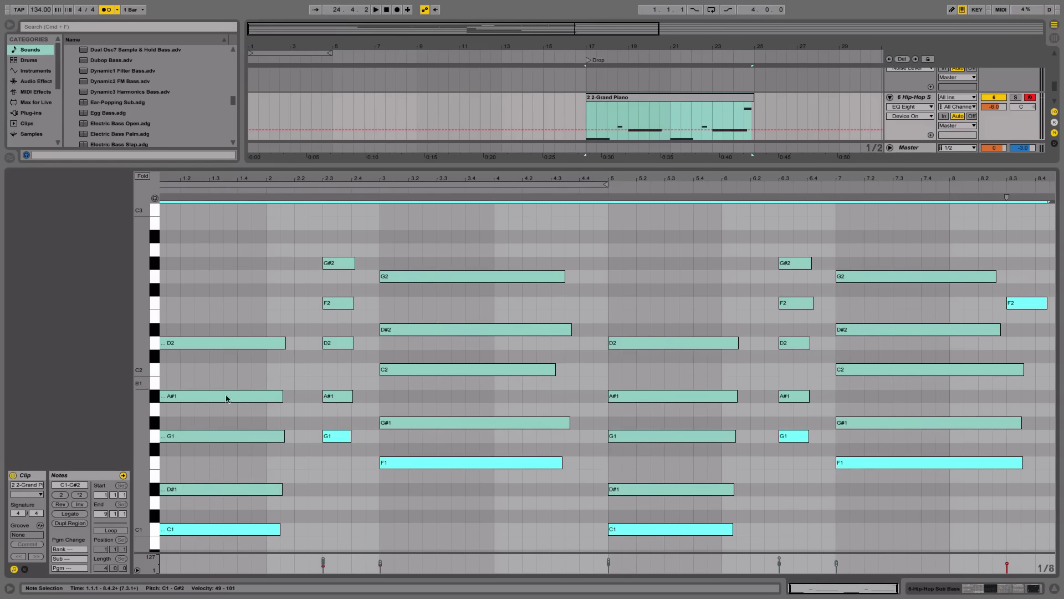
{"action": "left_click", "coordinate": [309, 457]}
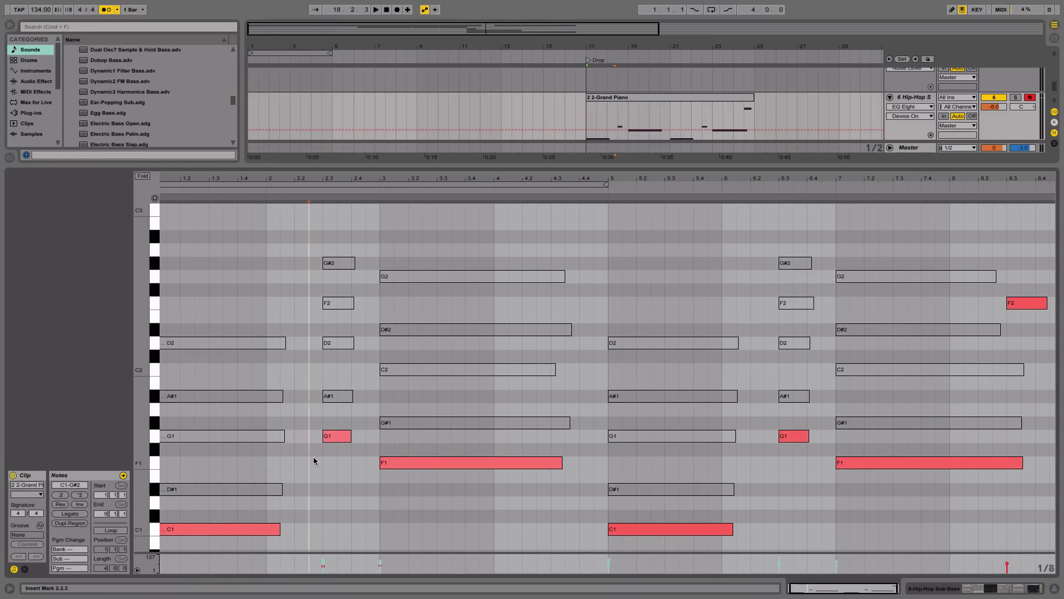
Step: Try quantizing all sub bass notes on a 1/1 grid, and undo the quantization
{"action": "key", "text": "super+1"}
{"action": "key", "text": "super+2"}
{"action": "key", "text": "super+2"}
{"action": "key", "text": "super+2"}
{"action": "key", "text": "super+2"}
{"action": "key", "text": "super+a"}
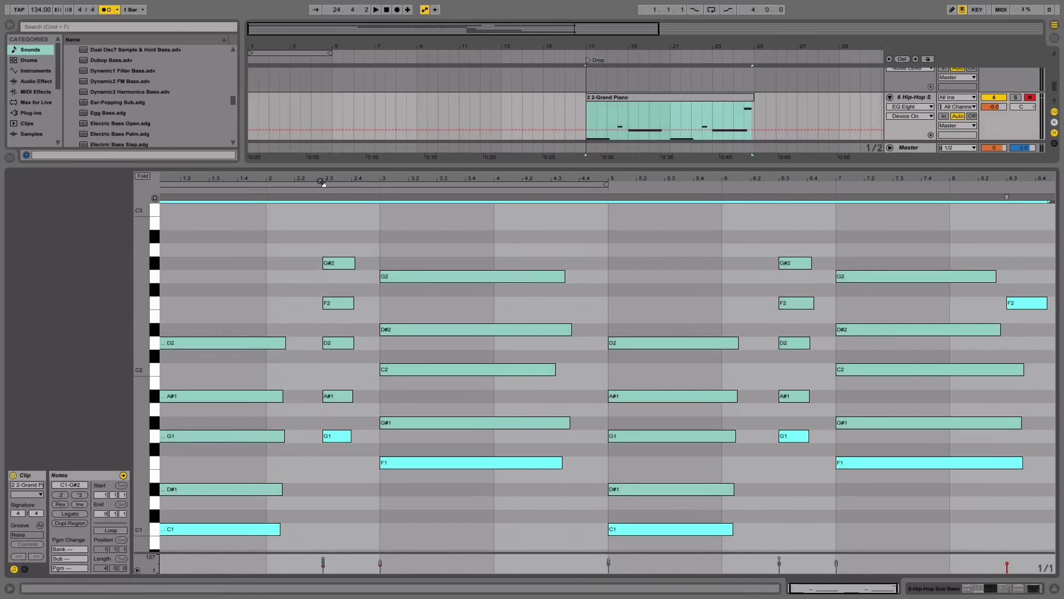
{"action": "key", "text": "super+u"}
{"action": "left_click", "coordinate": [400, 409]}
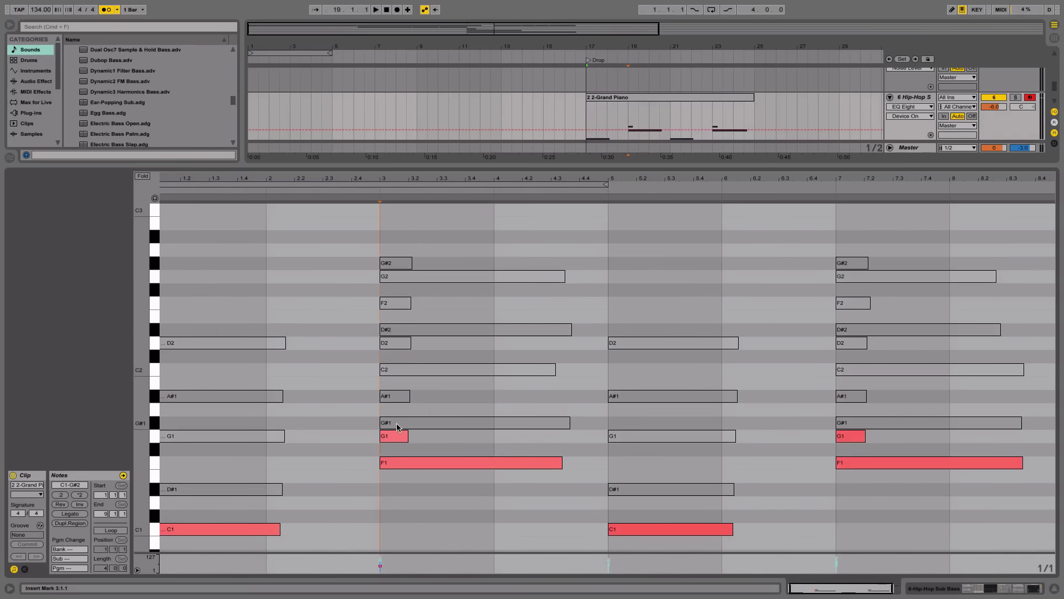
{"action": "key", "text": "super+z"}
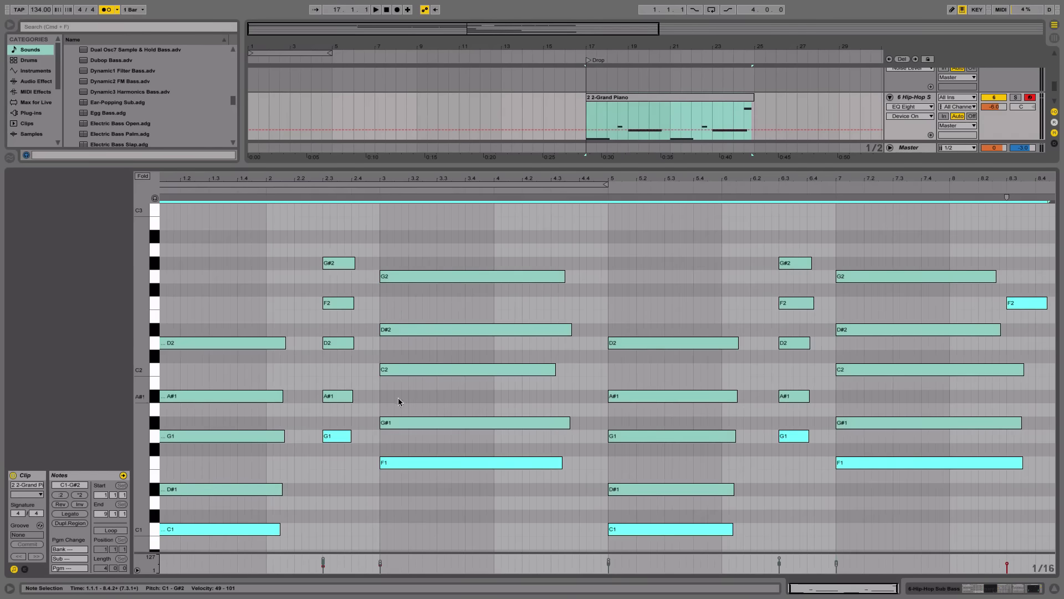
{"action": "left_click", "coordinate": [330, 185]}
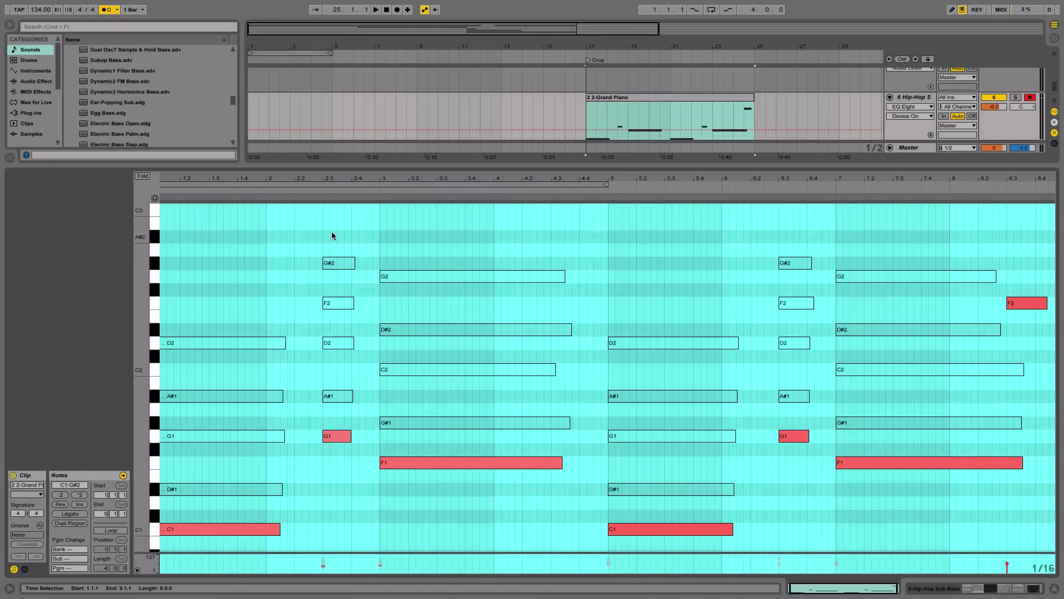
{"action": "left_click_drag", "start_coordinate": [332, 183], "coordinate": [340, 360]}
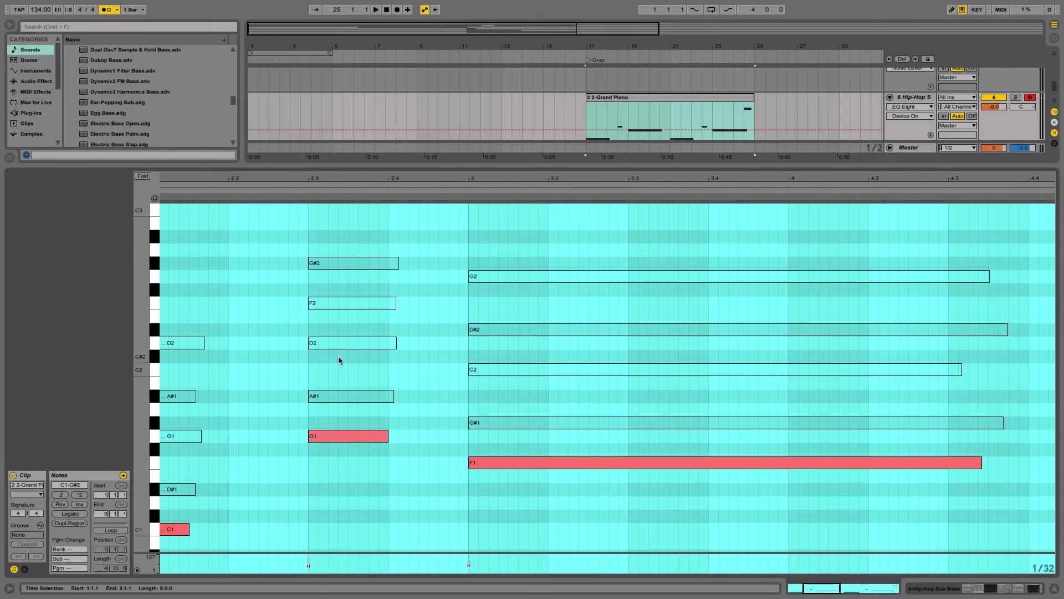
{"action": "key", "text": "minus"}
{"action": "key", "text": "minus"}
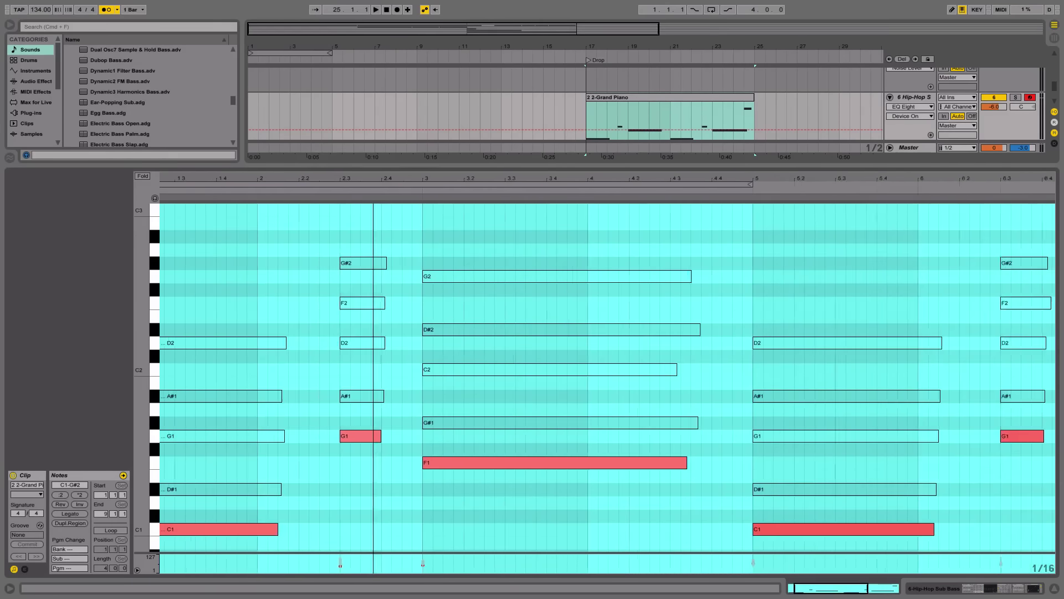
{"action": "left_click", "coordinate": [356, 245]}
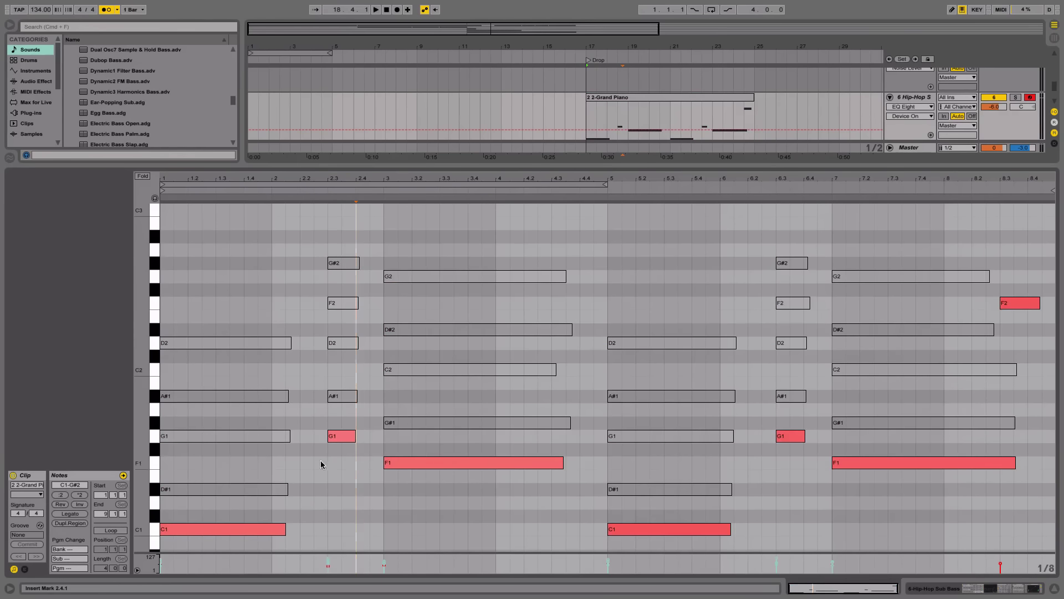
{"action": "mouse_move", "coordinate": [306, 177]}
{"action": "left_mouse_down"}
{"action": "mouse_move", "coordinate": [306, 194]}
{"action": "mouse_move", "coordinate": [307, 172]}
{"action": "left_mouse_up"}
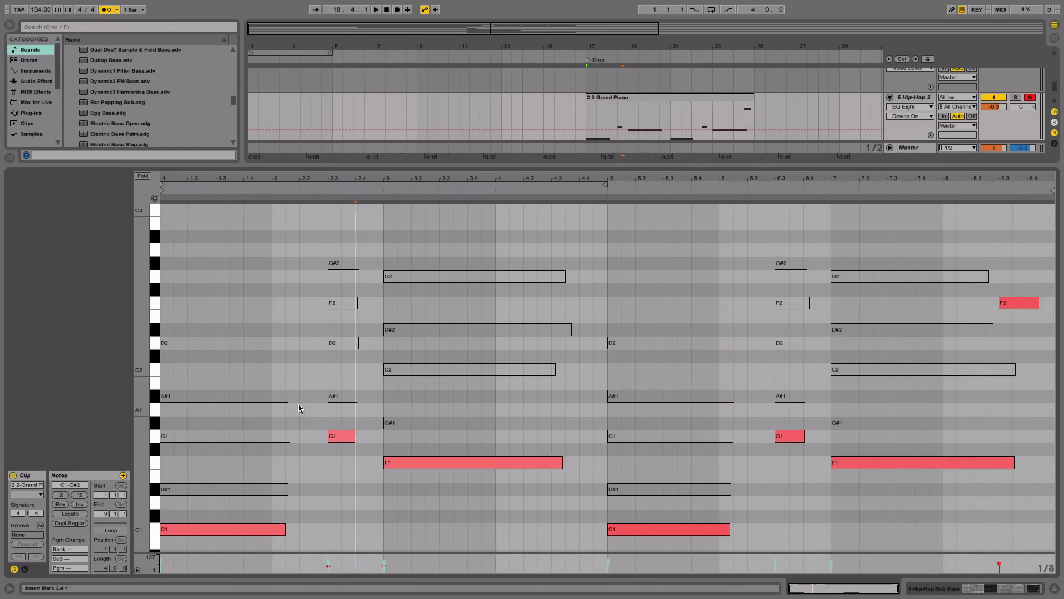
{"action": "key", "text": "super+2"}
{"action": "key", "text": "super+1"}
Step: Play the sub bass, try the G1 note at 2.3 one octave lower, and return it to G1
{"action": "key", "text": "space"}
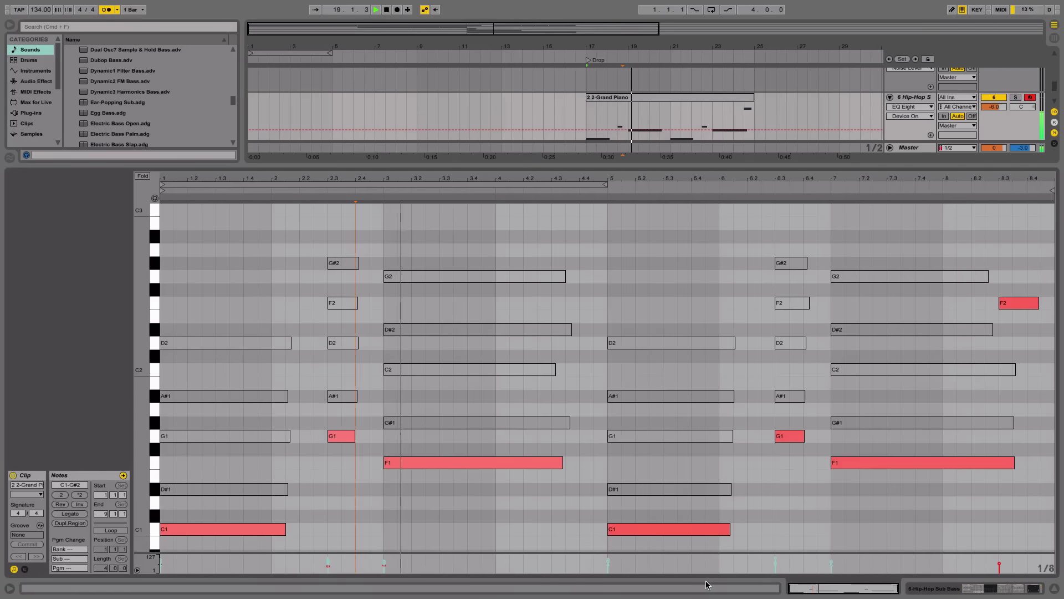
{"action": "left_click", "coordinate": [341, 438]}
{"action": "key", "text": "space"}
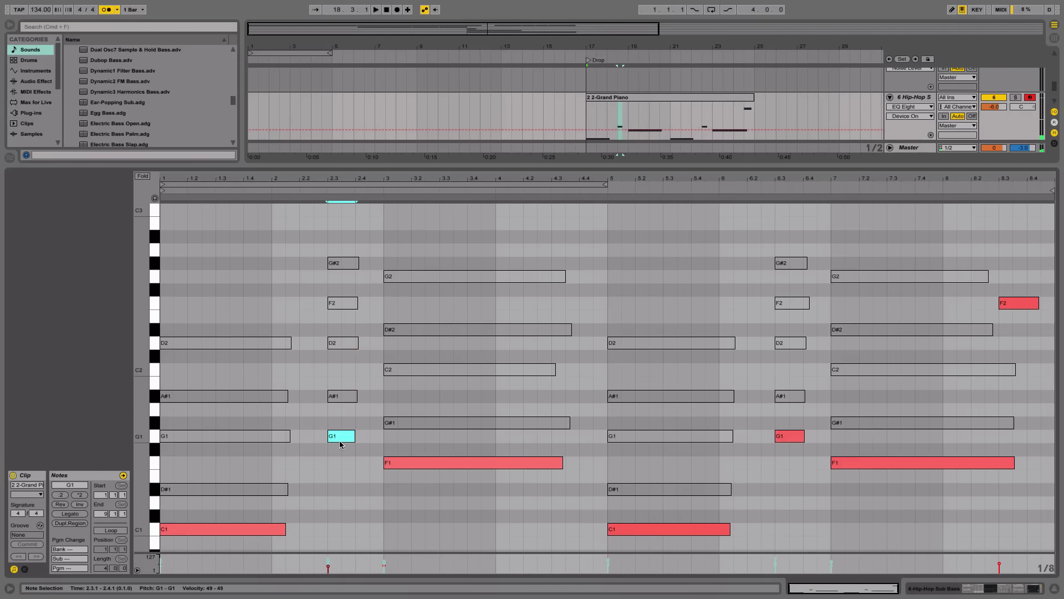
{"action": "key", "text": "shift+Down"}
{"action": "scroll", "coordinate": [344, 390], "scroll_direction": "down", "scroll_amount": 3}
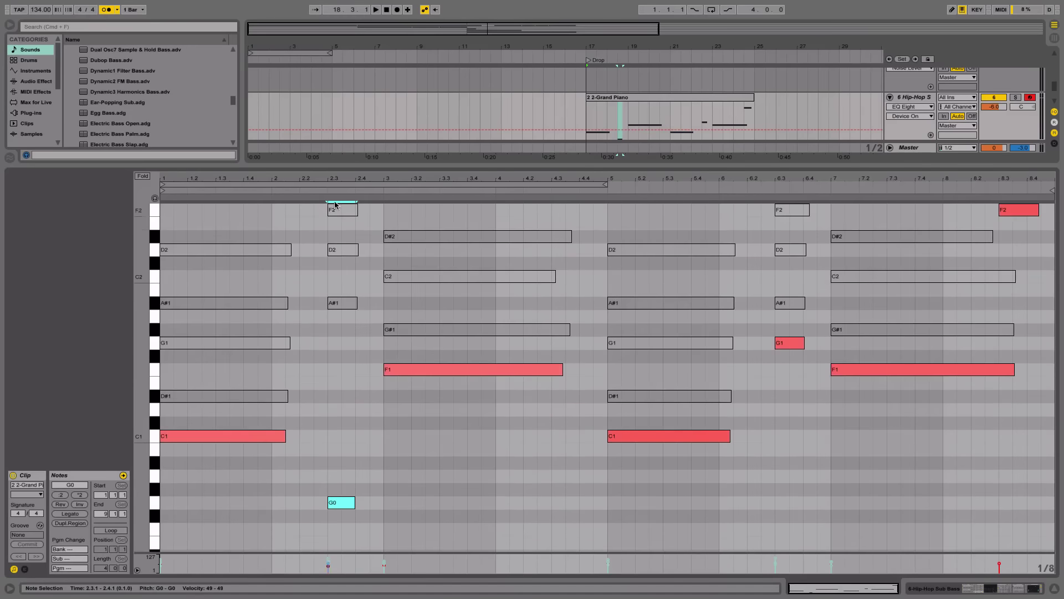
{"action": "left_click", "coordinate": [323, 189]}
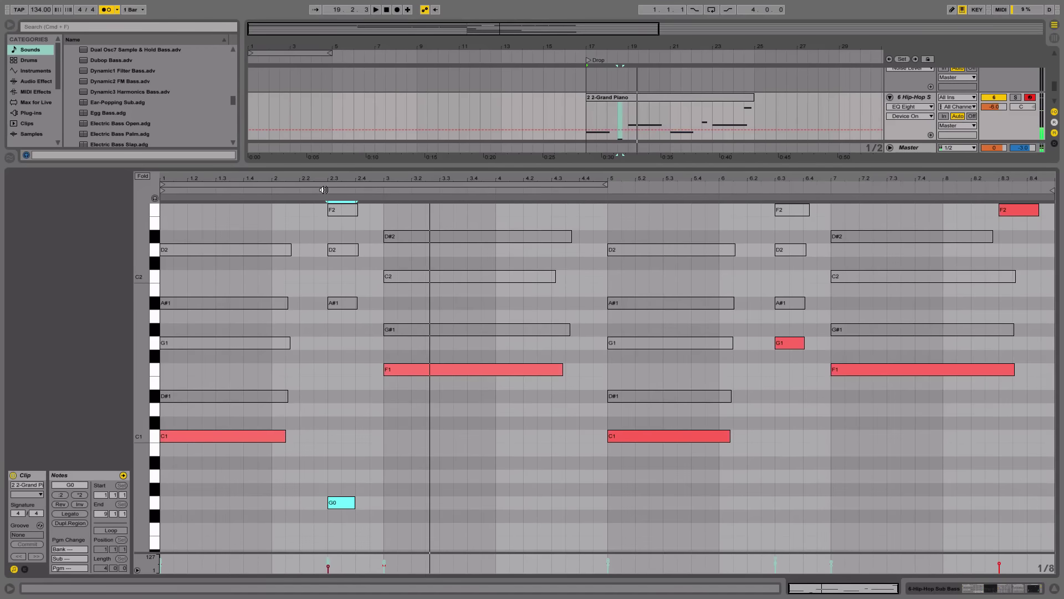
{"action": "key", "text": "shift+Up"}
Step: Transpose the short G1 note at 6.3 down one octave to G0
{"action": "left_click", "coordinate": [803, 352]}
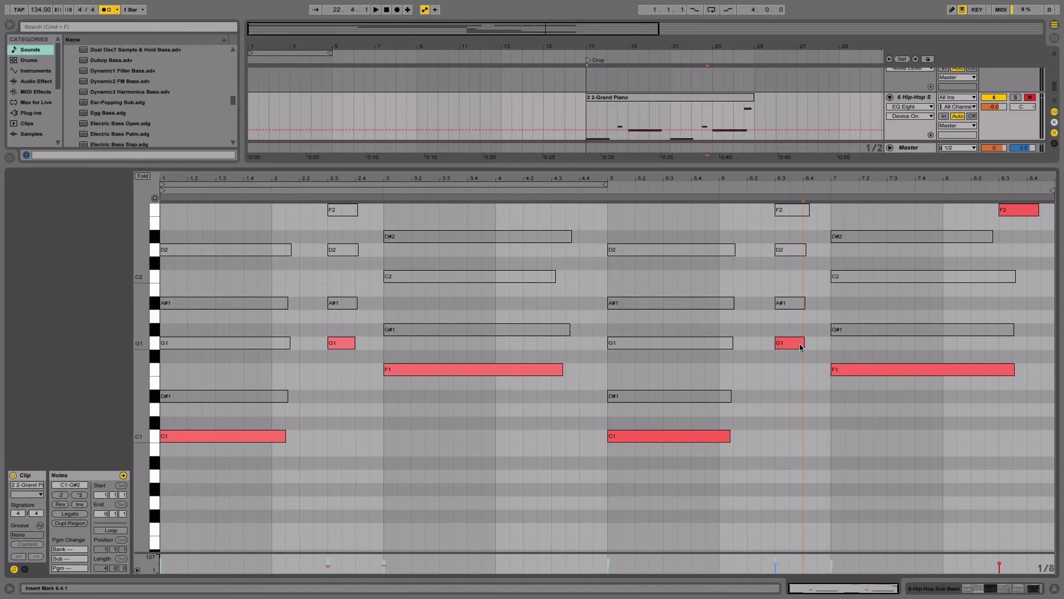
{"action": "left_click", "coordinate": [799, 344]}
{"action": "key", "text": "shift+Down"}
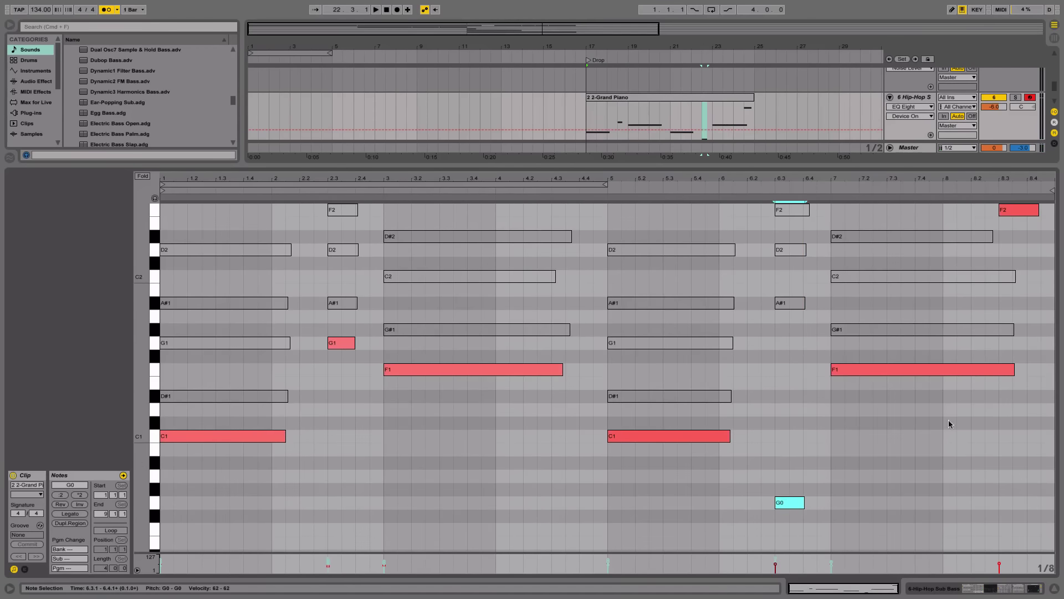
Step: Select the sub bass clip in the arrangement, reopen its notes and play the end of the pattern
{"action": "mouse_move", "coordinate": [1059, 595]}
{"action": "key", "text": "super+alt+l"}
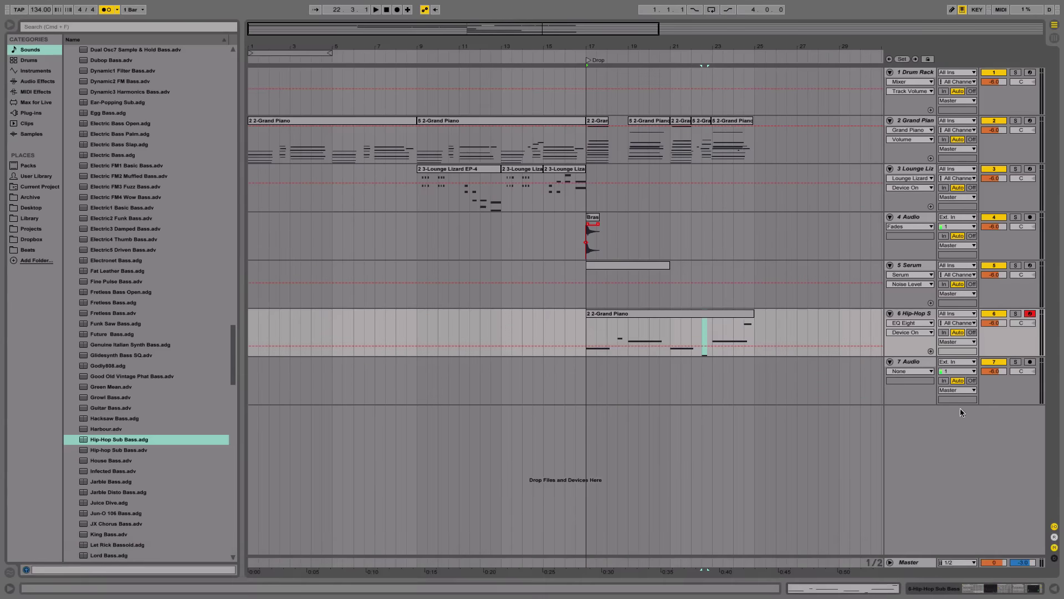
{"action": "left_click", "coordinate": [723, 311]}
{"action": "key", "text": "super+alt+l"}
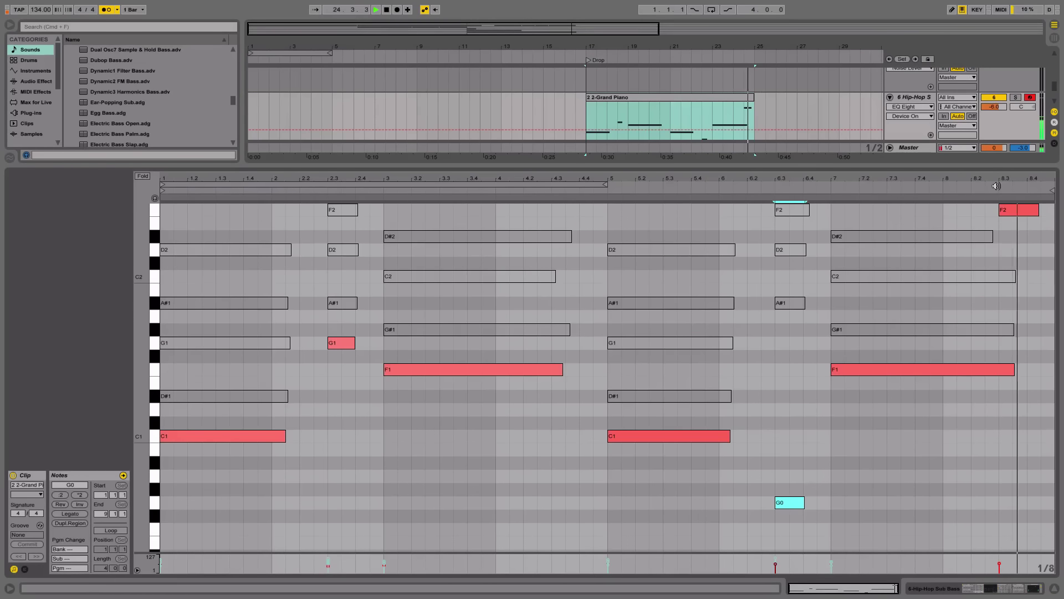
Step: Transpose the F2 sub bass note at 8.3 down two octaves to F0, and shorten the preceding F1 note to end at 8.3
{"action": "left_click", "coordinate": [1014, 211]}
{"action": "key", "text": "shift+Down"}
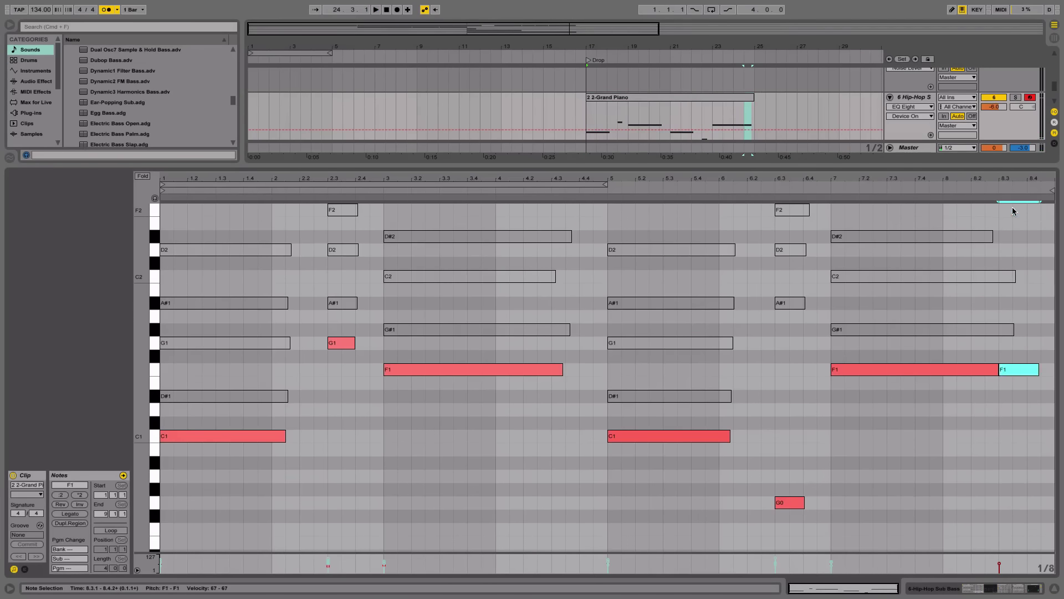
{"action": "key", "text": "space"}
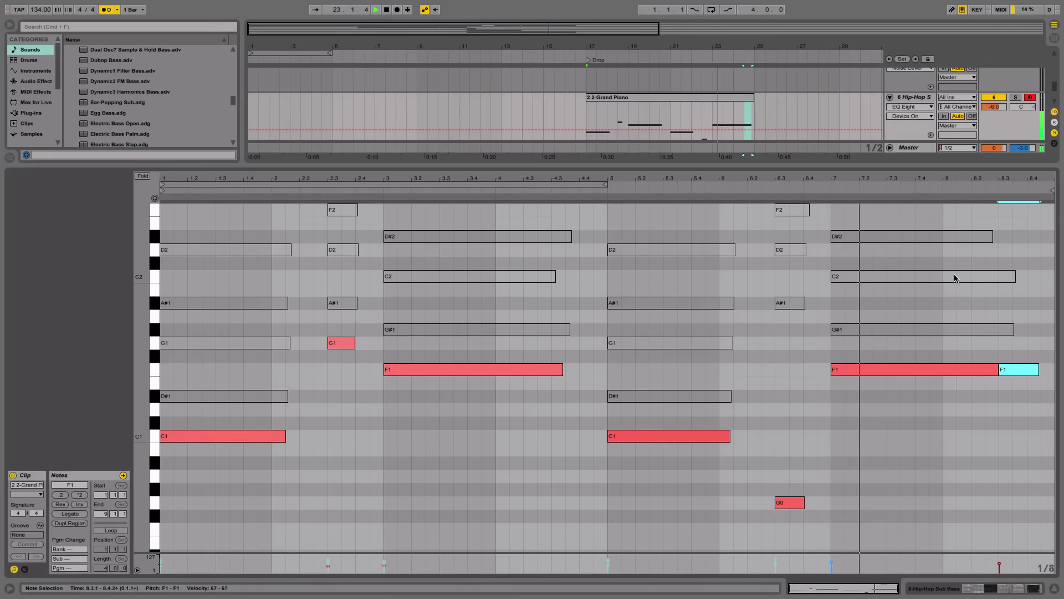
{"action": "key", "text": "shift+Down"}
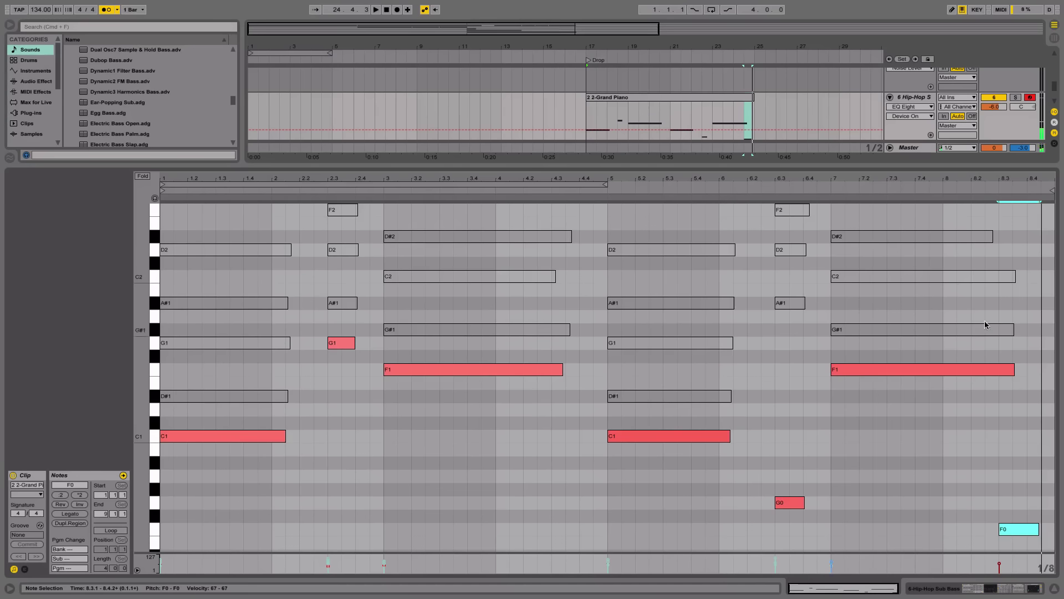
{"action": "left_click_drag", "start_coordinate": [1013, 369], "coordinate": [1000, 369]}
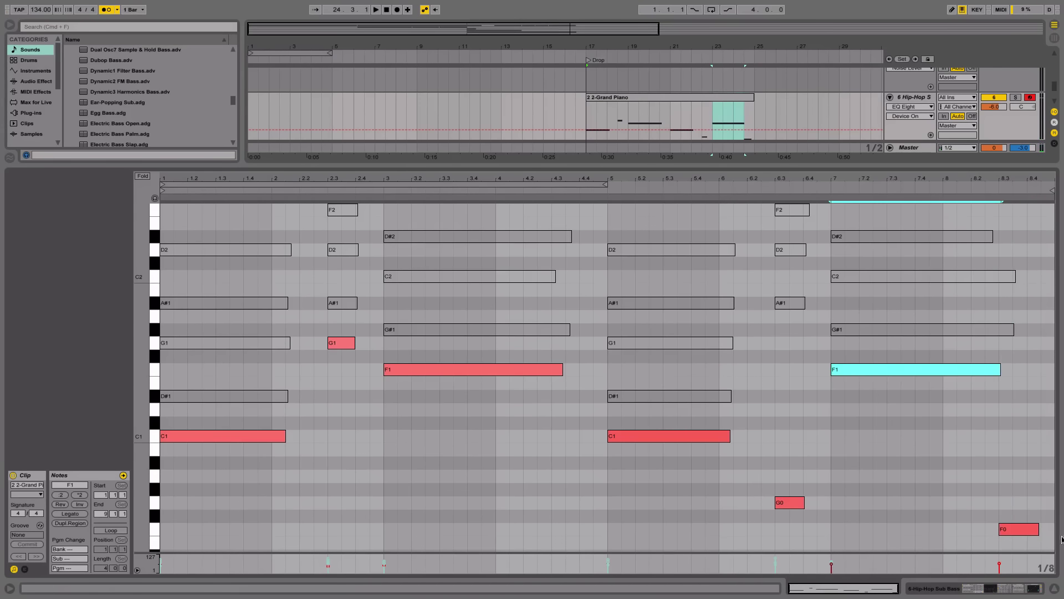
Step: Review the piano, sub bass and Serum clips of the drop in the arrangement, opening the Serum clip's notes briefly
{"action": "left_click", "coordinate": [1056, 590]}
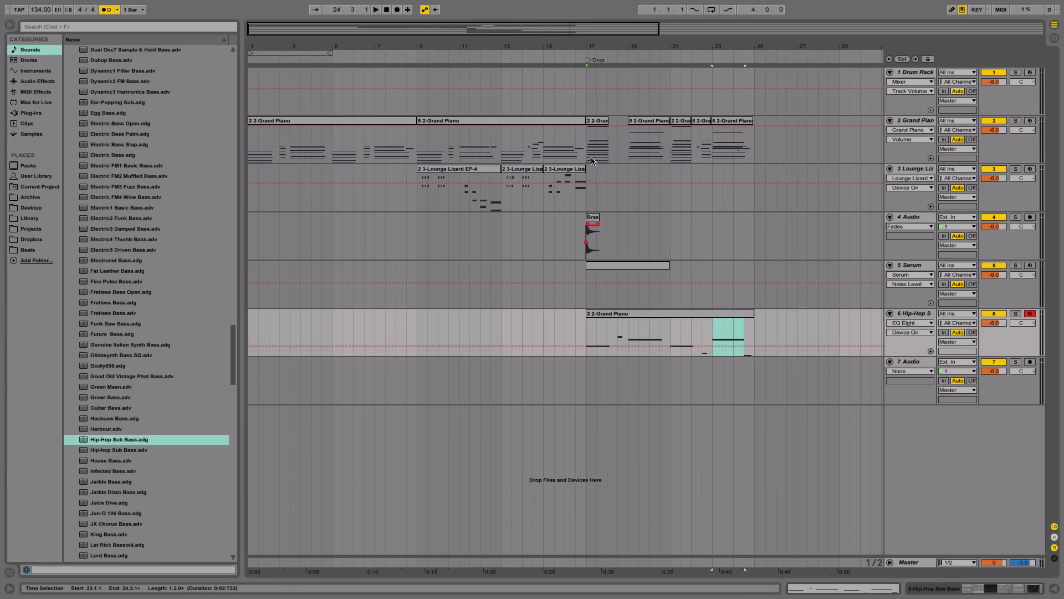
{"action": "left_click_drag", "start_coordinate": [591, 160], "coordinate": [754, 163]}
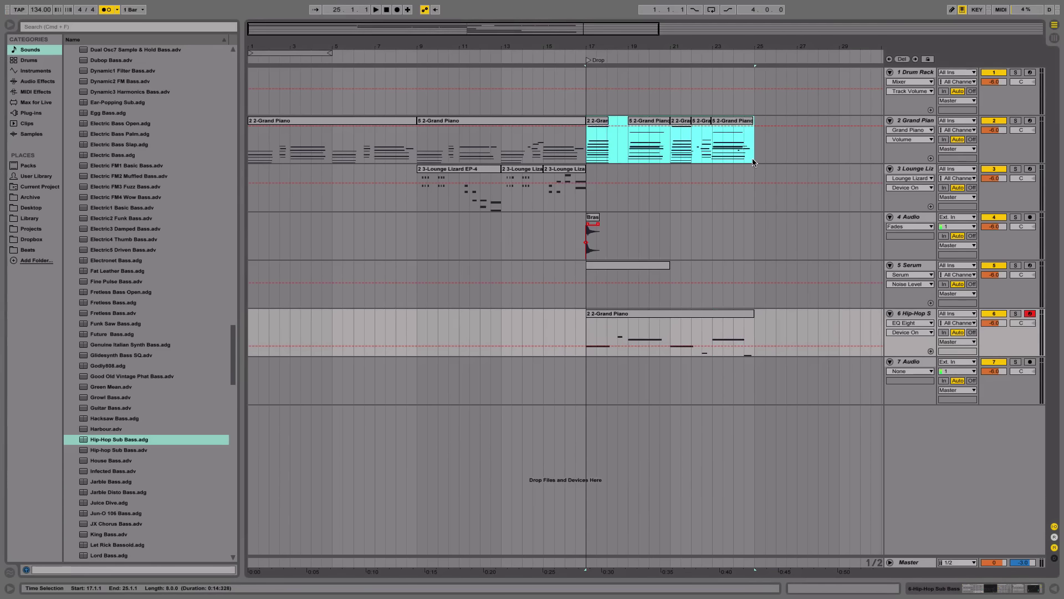
{"action": "left_click", "coordinate": [659, 312]}
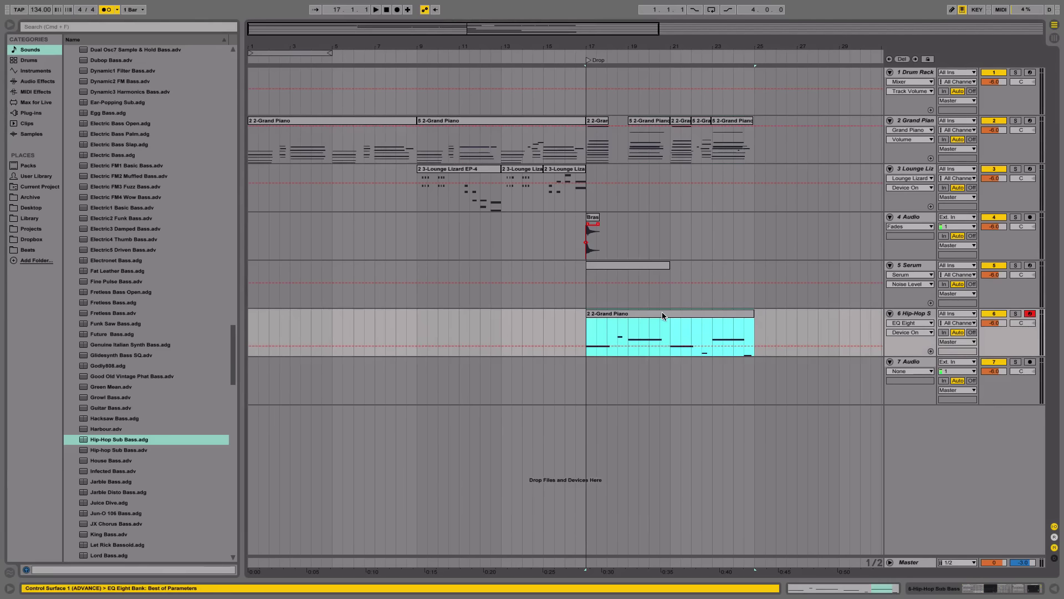
{"action": "left_click", "coordinate": [922, 261]}
{"action": "key", "text": "super+shift+m"}
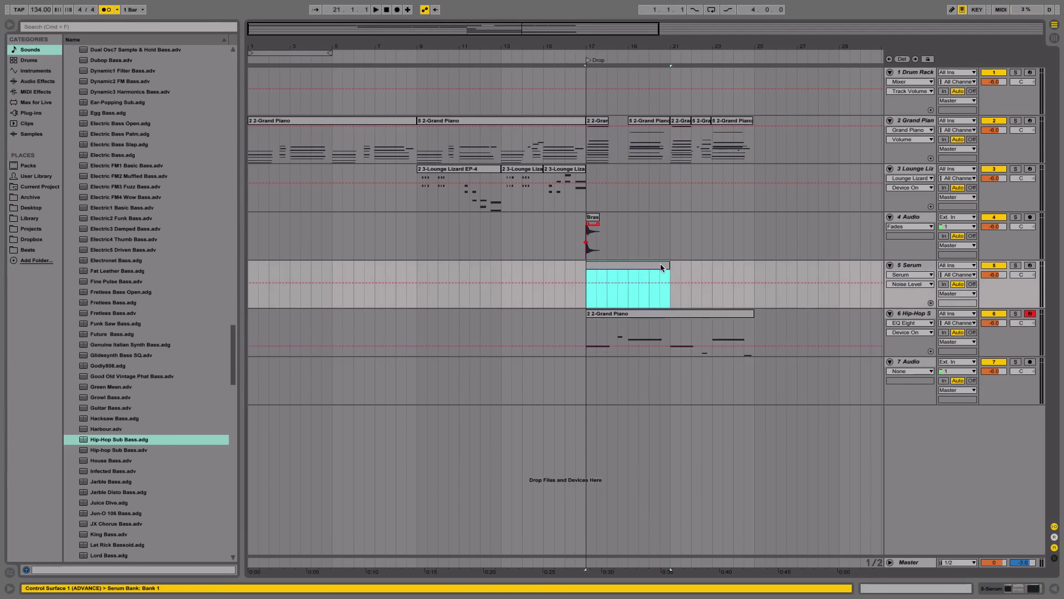
{"action": "double_click", "coordinate": [641, 266]}
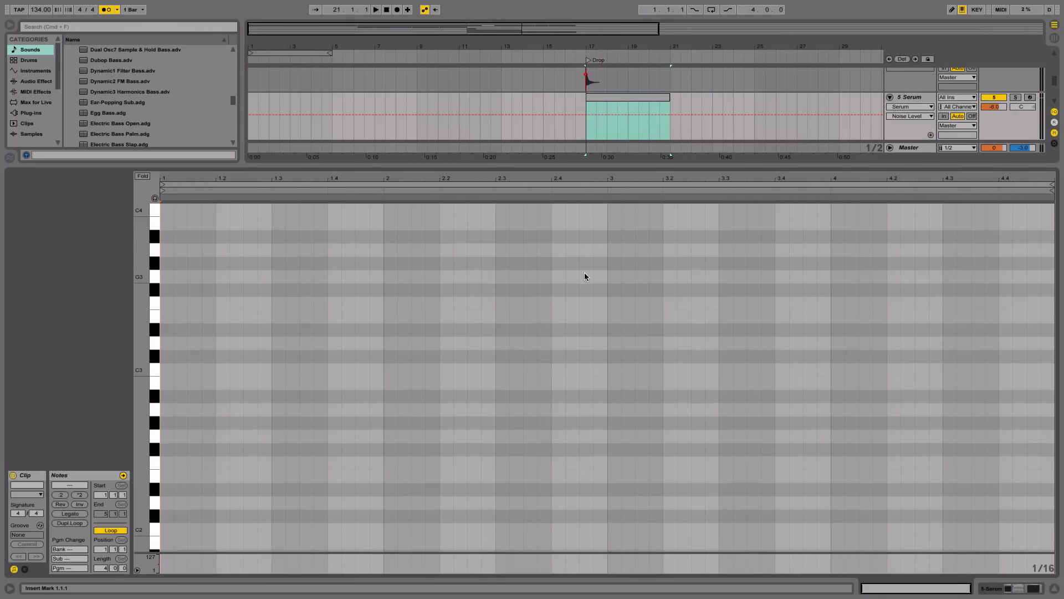
{"action": "left_click", "coordinate": [1041, 593]}
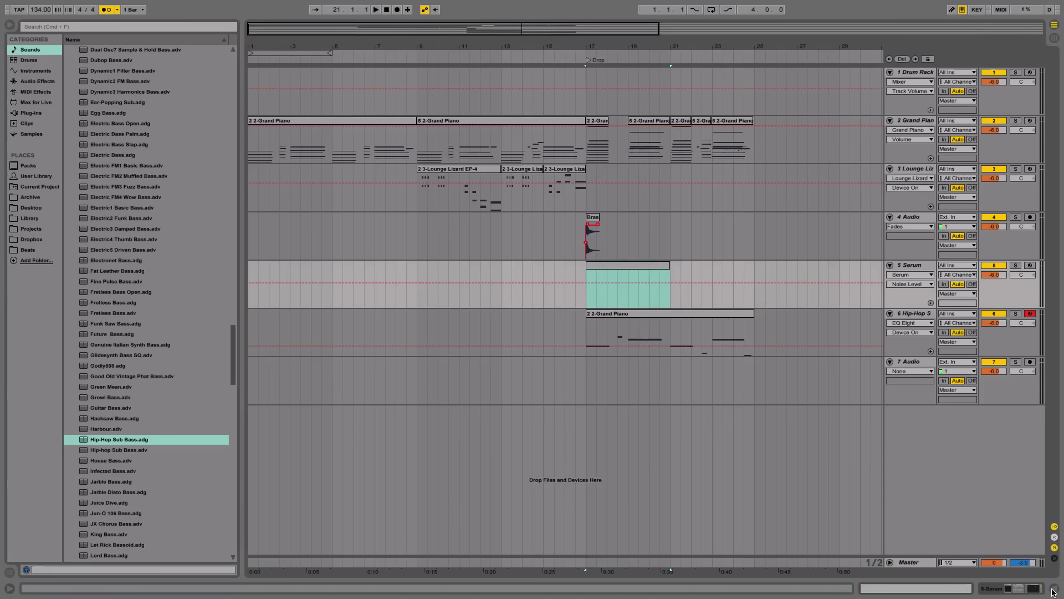
Step: Duplicate the Grand Piano track and delete the copy's clips from bar 1 through the short clip at bar 17
{"action": "left_click", "coordinate": [916, 122]}
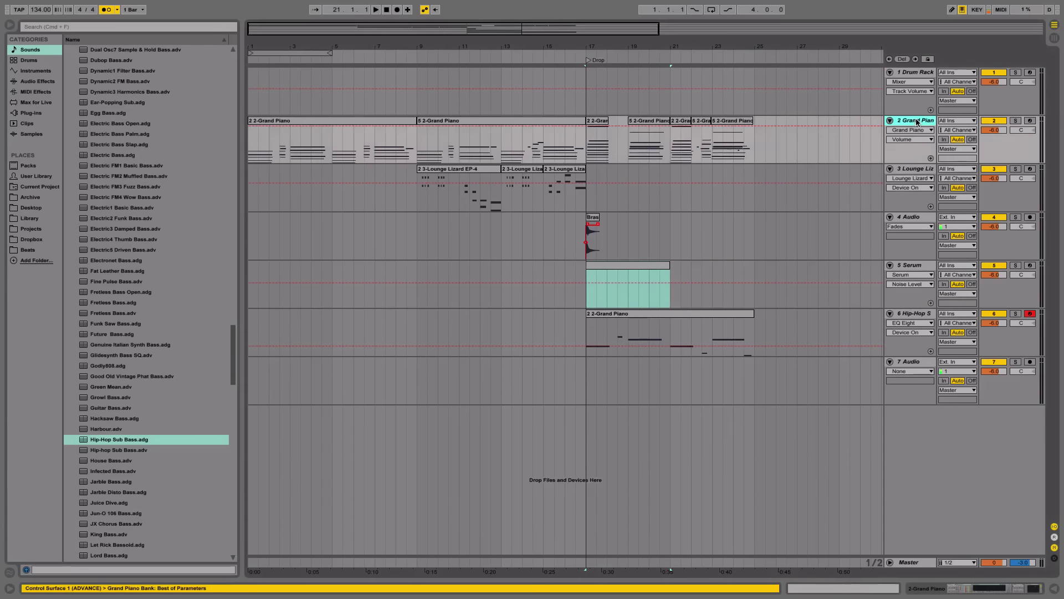
{"action": "key", "text": "super+d"}
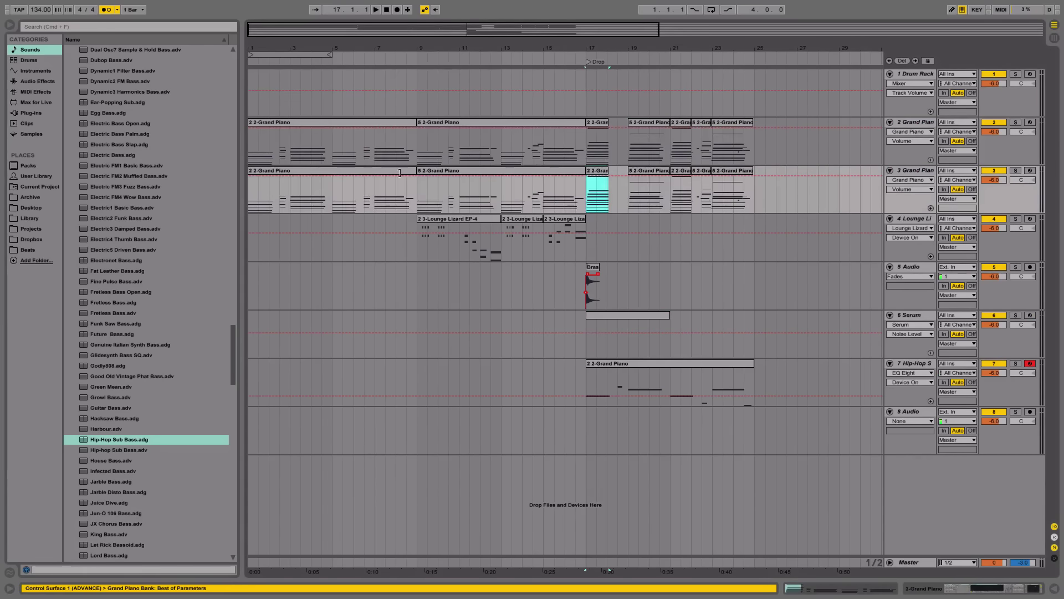
{"action": "left_click", "coordinate": [272, 172], "text": "shift"}
{"action": "key", "text": "Delete"}
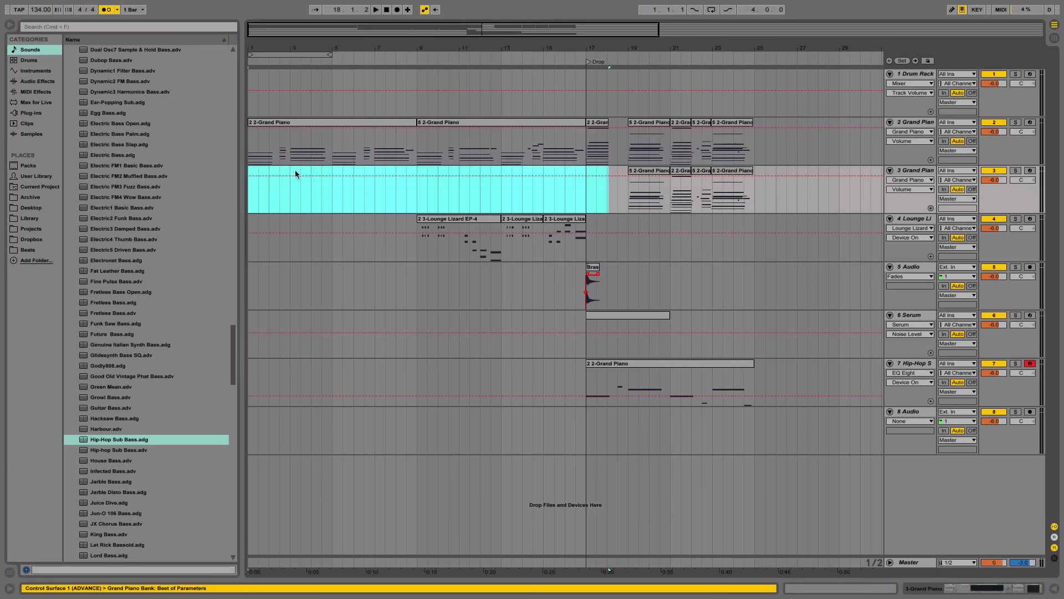
Step: Delete the duplicate piano track's three clips from bar 21 to bar 25
{"action": "left_click", "coordinate": [682, 176]}
{"action": "key", "text": "Delete"}
{"action": "left_click", "coordinate": [701, 176]}
{"action": "key", "text": "Delete"}
{"action": "left_click", "coordinate": [733, 176]}
{"action": "key", "text": "Delete"}
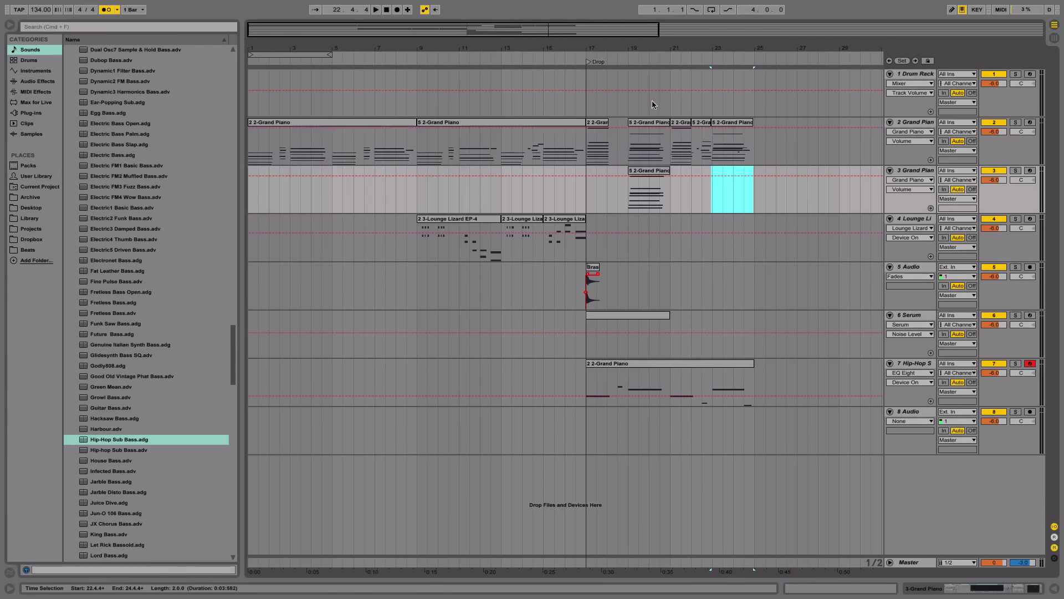
Step: Copy the original piano clip at bar 23 onto the duplicate track, and delete the duplicate track's clip at bar 19
{"action": "left_click", "coordinate": [724, 124]}
{"action": "key", "text": "space"}
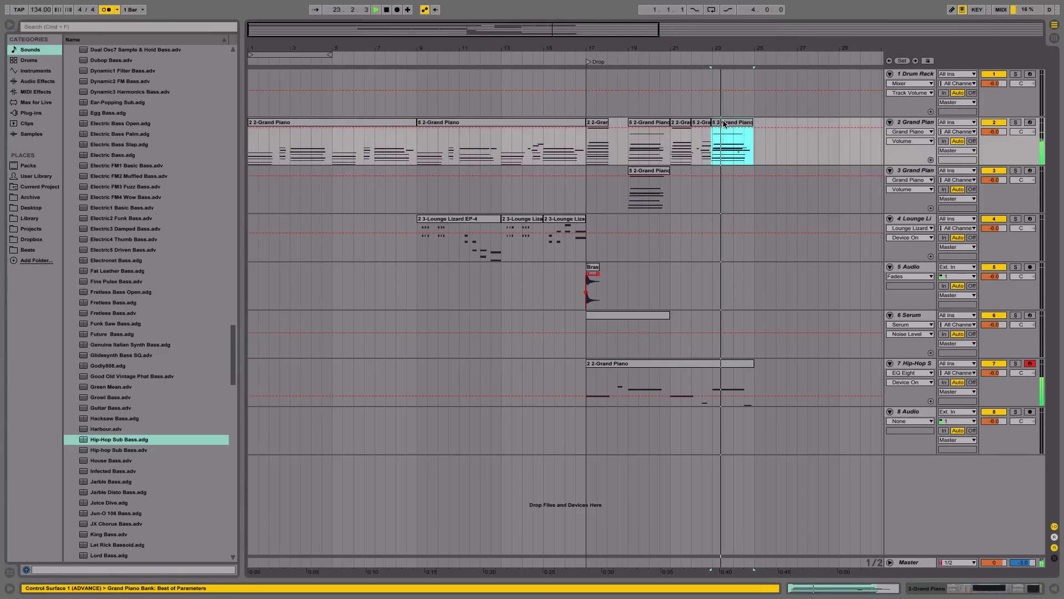
{"action": "left_click_drag", "start_coordinate": [724, 124], "coordinate": [724, 173]}
{"action": "left_click", "coordinate": [660, 171]}
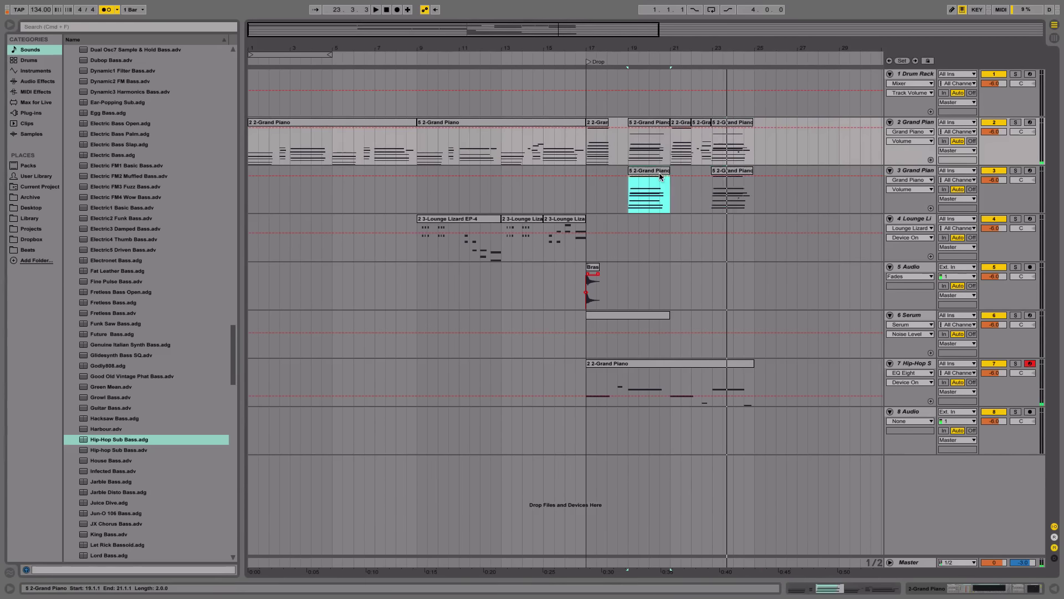
{"action": "key", "text": "space"}
{"action": "key", "text": "Delete"}
{"action": "left_click", "coordinate": [735, 172]}
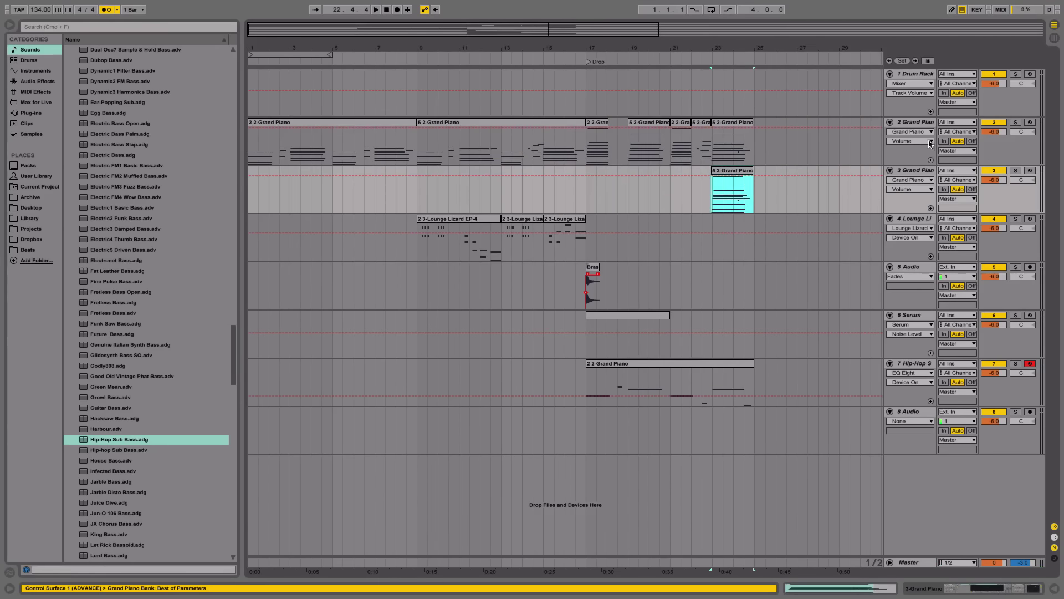
Step: Open the duplicate track's clip at bar 23, deactivate all of its notes and play it
{"action": "double_click", "coordinate": [731, 191]}
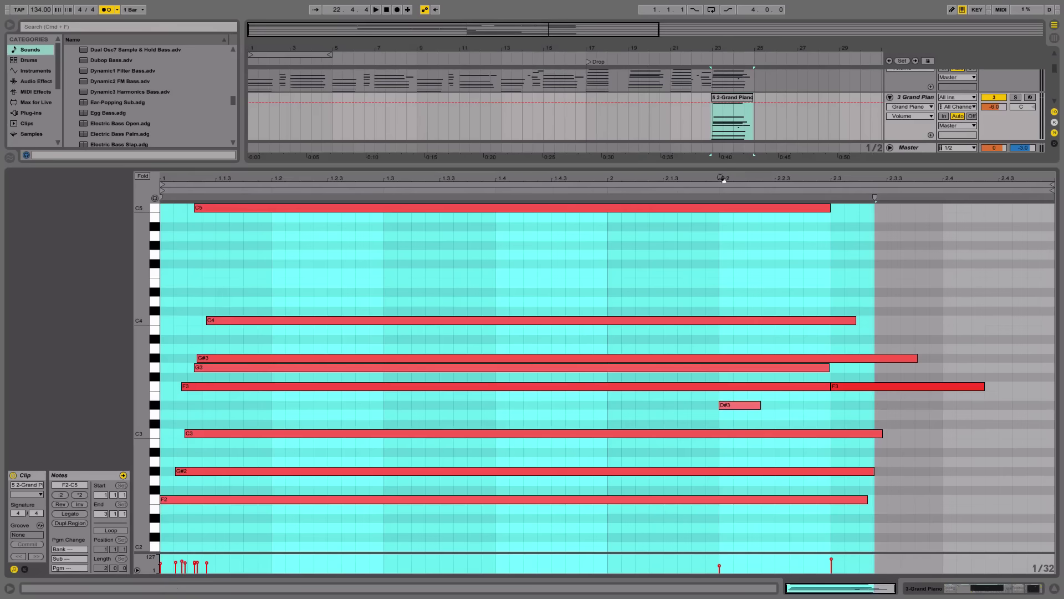
{"action": "left_click", "coordinate": [482, 261]}
{"action": "key", "text": "super+a"}
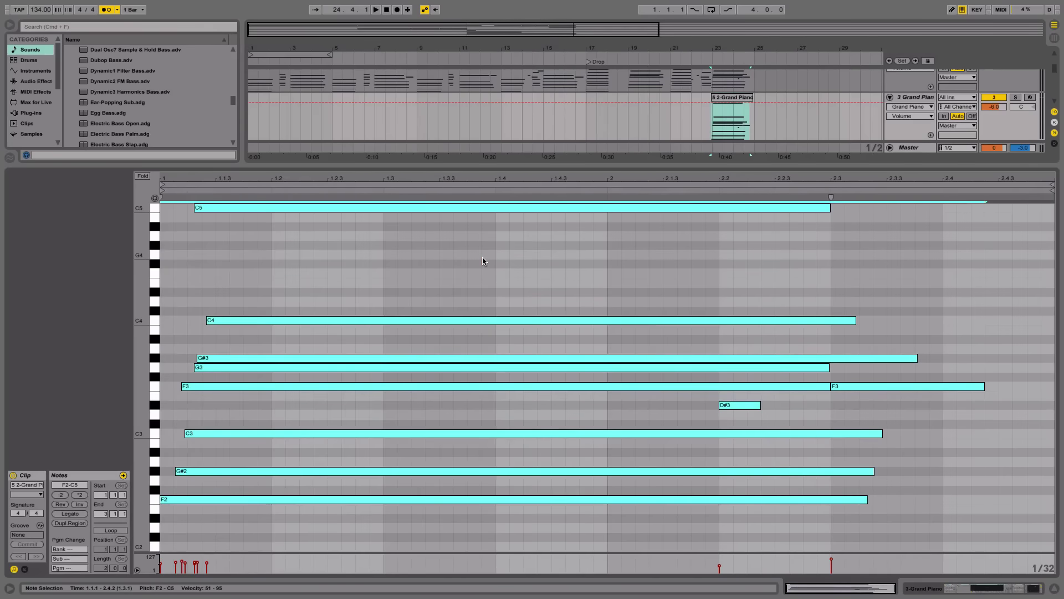
{"action": "left_click", "coordinate": [484, 259]}
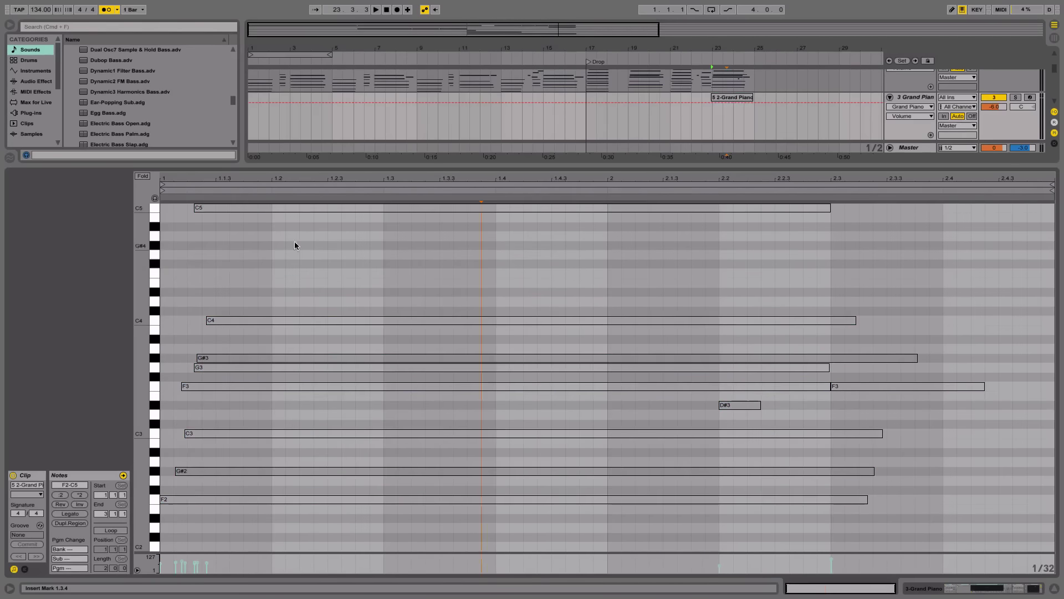
{"action": "left_click_drag", "start_coordinate": [152, 277], "coordinate": [144, 287]}
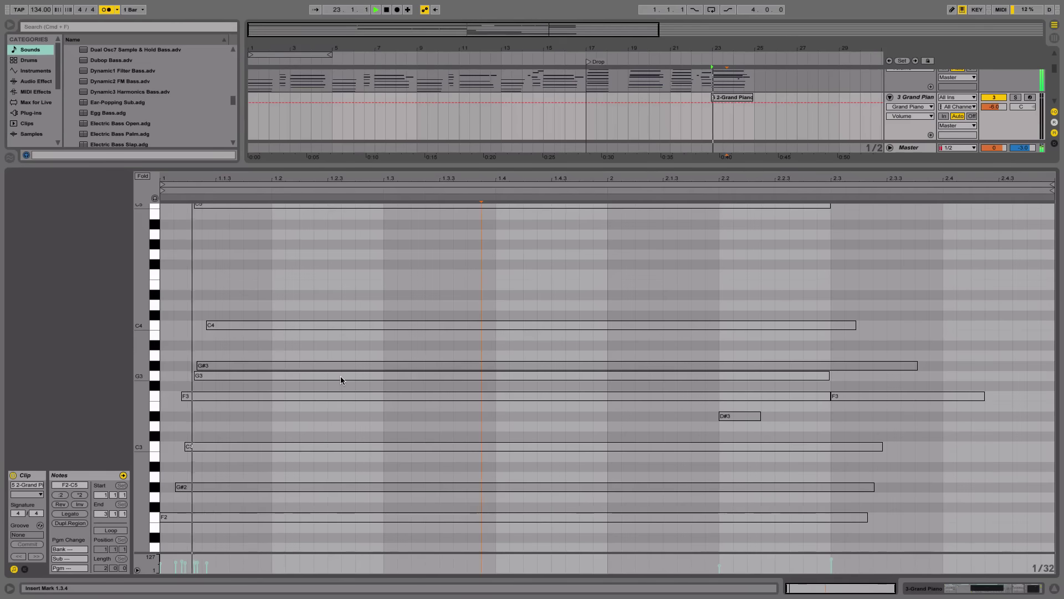
Step: Add melody notes G#3 at 1.2, G3 at 1.2.3 and F3 at 1.3, extending the F3 to 1.4
{"action": "left_click", "coordinate": [300, 374]}
{"action": "left_click", "coordinate": [277, 365]}
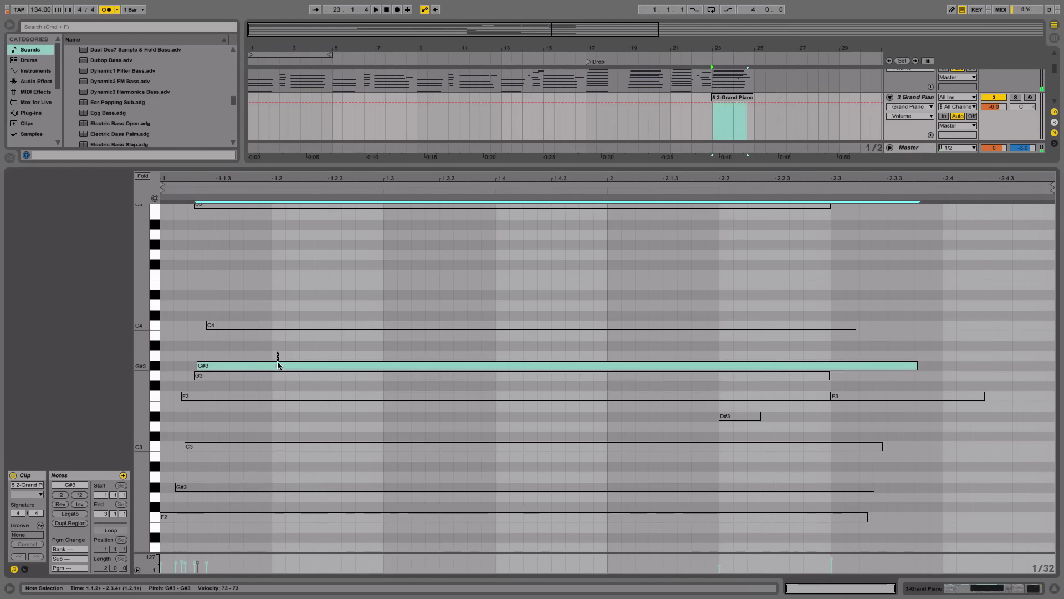
{"action": "double_click", "coordinate": [274, 367]}
{"action": "key", "text": "space"}
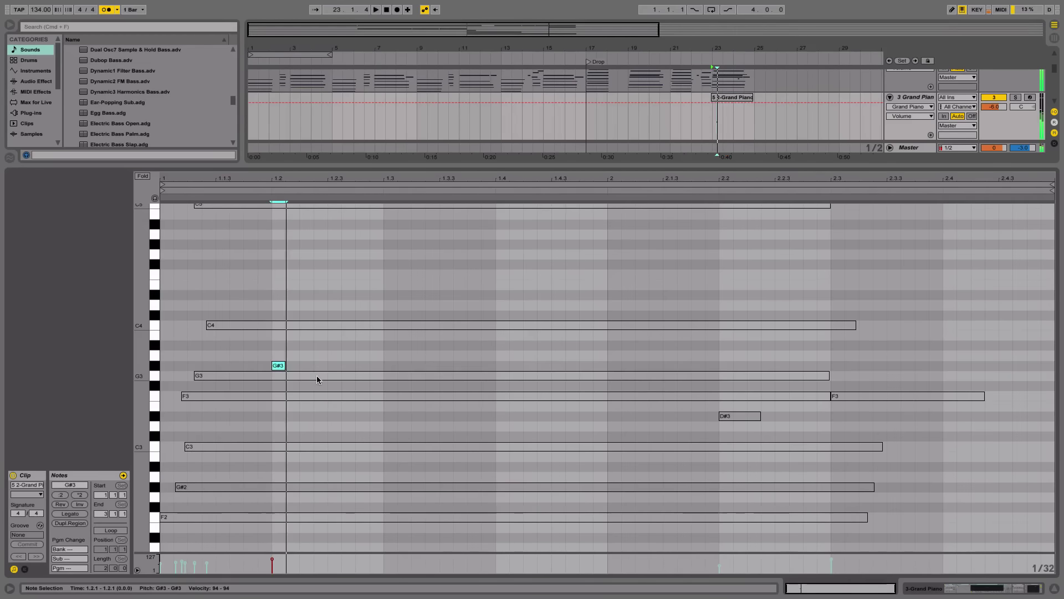
{"action": "double_click", "coordinate": [330, 377]}
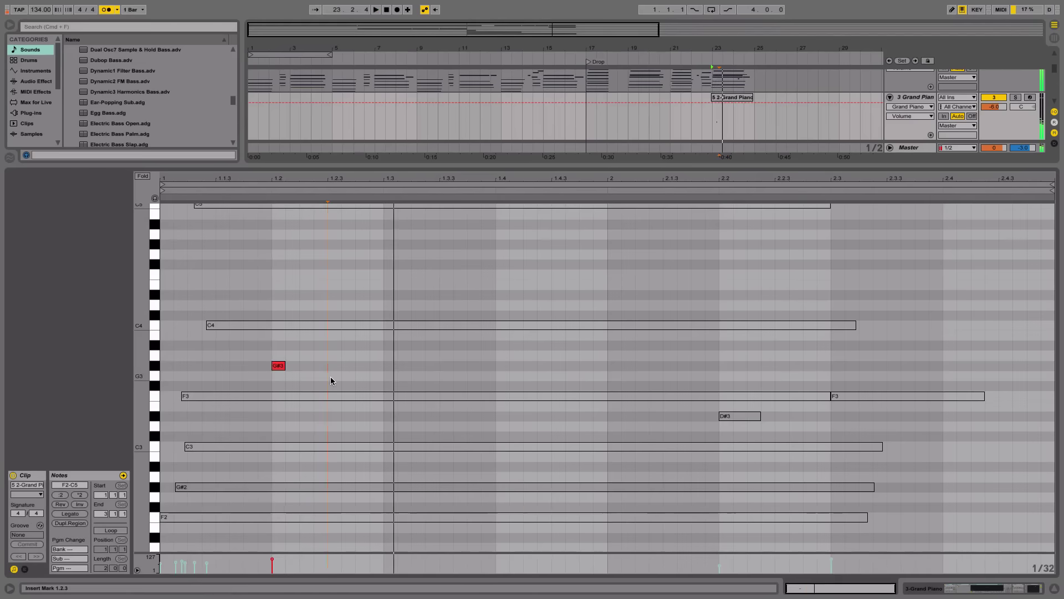
{"action": "double_click", "coordinate": [331, 377]}
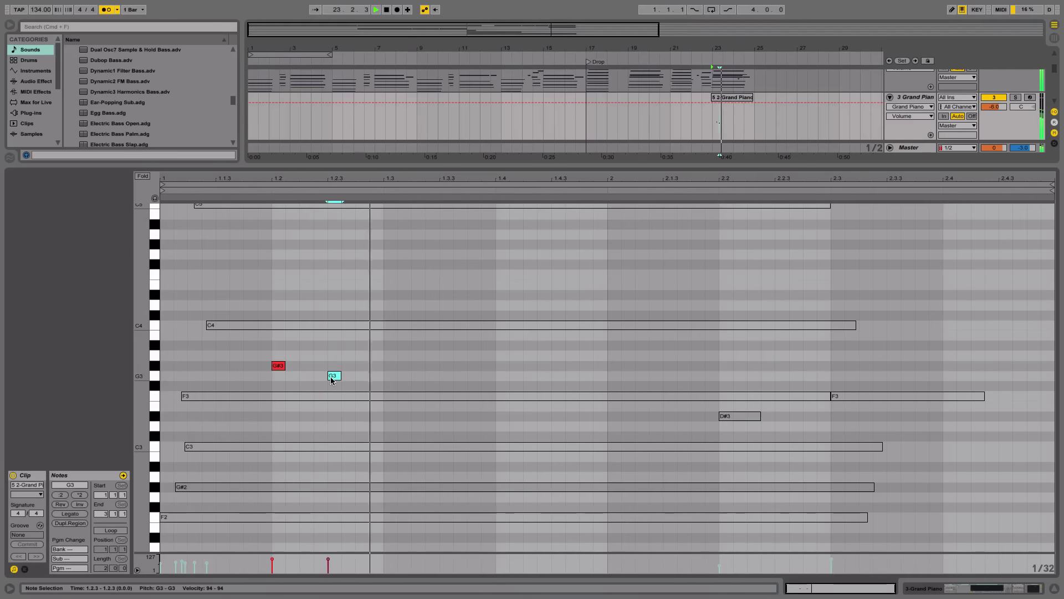
{"action": "double_click", "coordinate": [389, 398]}
{"action": "double_click", "coordinate": [389, 397]}
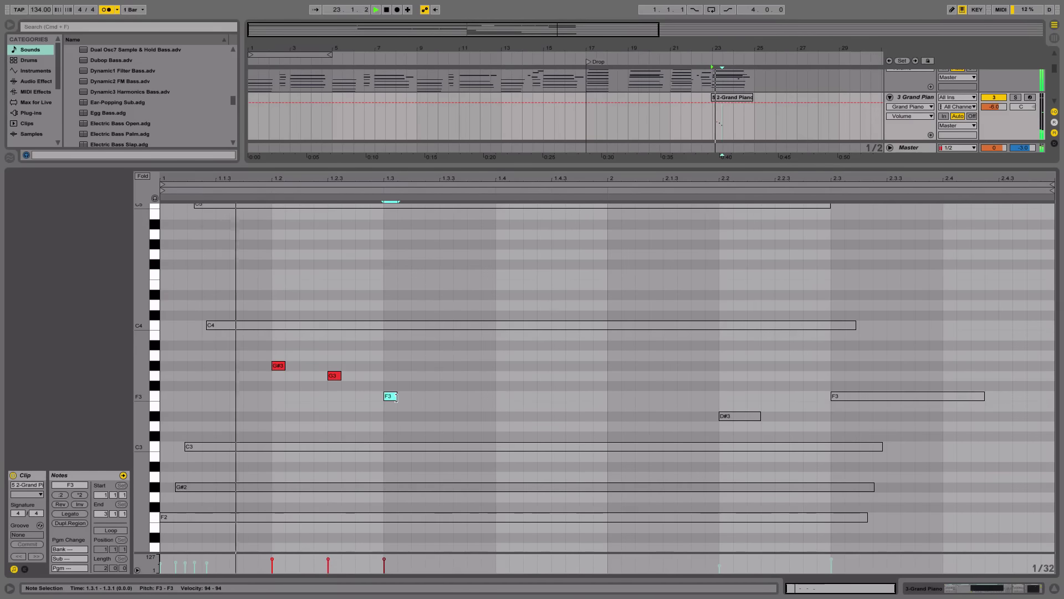
{"action": "left_click_drag", "start_coordinate": [397, 397], "coordinate": [496, 397]}
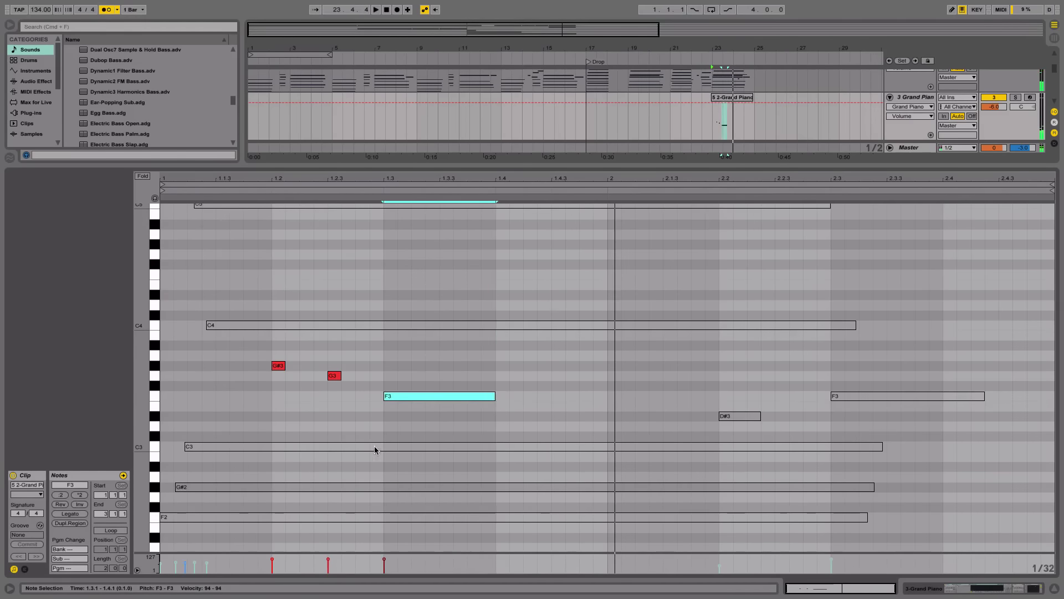
Step: Try moving the G3 note to 1.2.2 and the F3 note to 1.2.3 with a slightly shorter length, and undo the edits
{"action": "left_click_drag", "start_coordinate": [333, 376], "coordinate": [309, 379]}
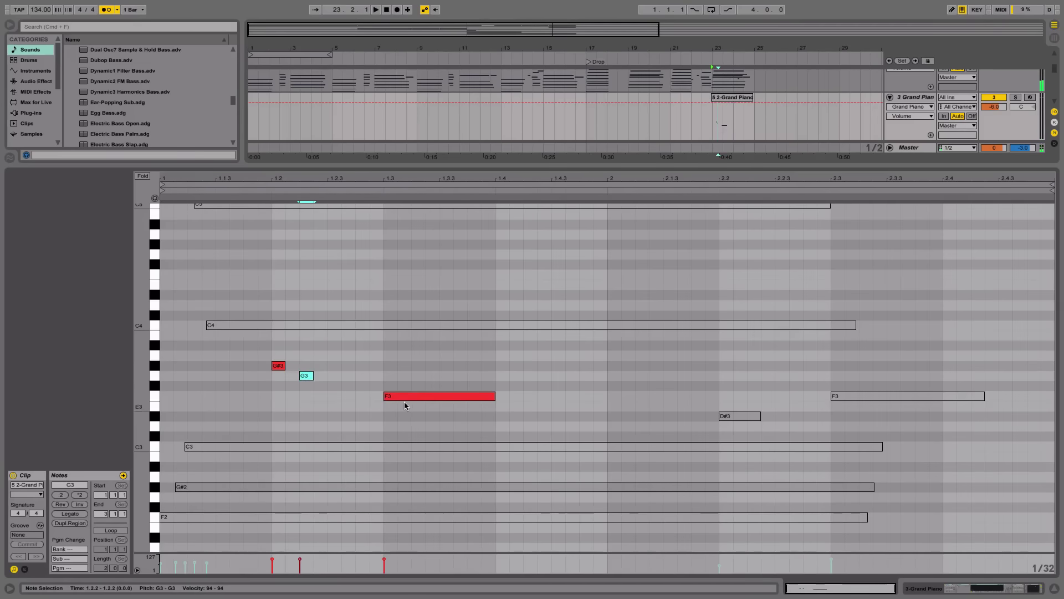
{"action": "left_click_drag", "start_coordinate": [404, 400], "coordinate": [352, 397]}
{"action": "key", "text": "space"}
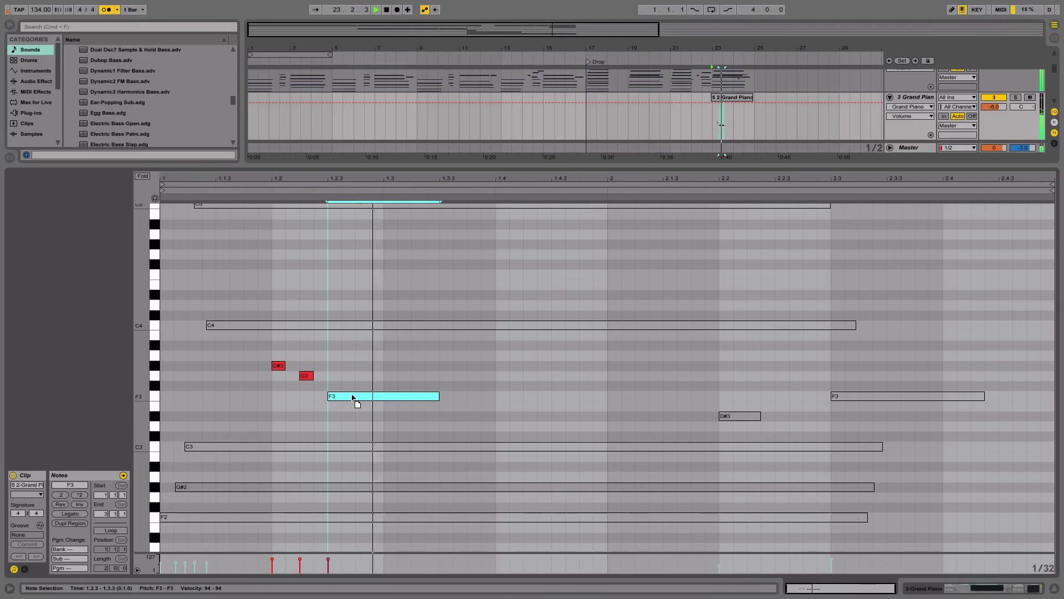
{"action": "left_click_drag", "start_coordinate": [440, 397], "coordinate": [438, 397]}
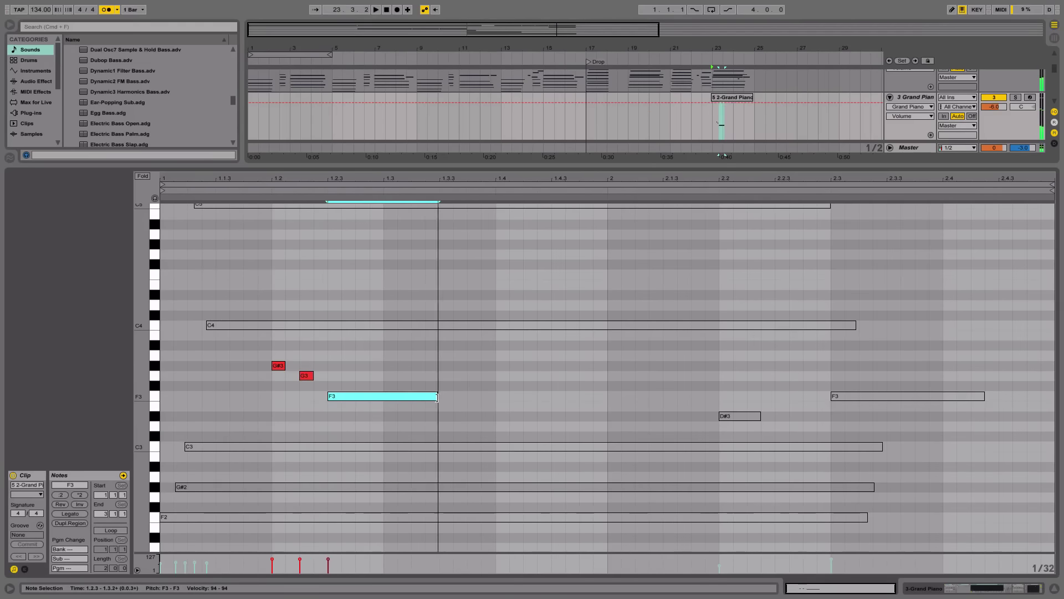
{"action": "key", "text": "super+z"}
{"action": "key", "text": "super+z"}
{"action": "key", "text": "super+z"}
{"action": "key", "text": "super+z"}
{"action": "key", "text": "super+z"}
Step: Play the new melody, select its notes G#3, G3, F3 and C3, and set their velocity to 75
{"action": "left_click_drag", "start_coordinate": [283, 351], "coordinate": [423, 382]}
{"action": "key", "text": "space"}
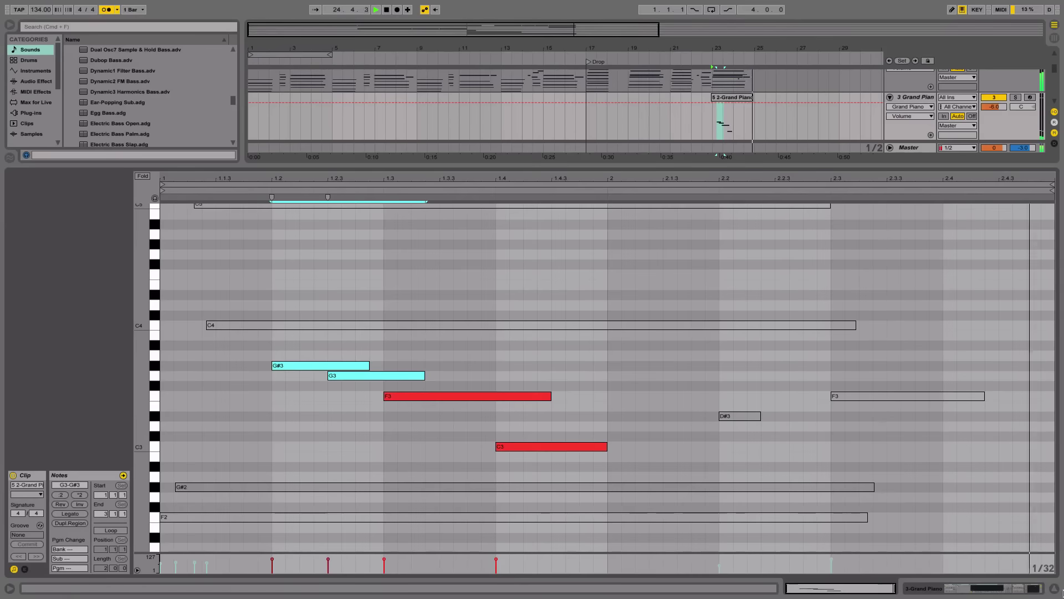
{"action": "left_click_drag", "start_coordinate": [319, 345], "coordinate": [580, 500]}
{"action": "left_click_drag", "start_coordinate": [495, 564], "coordinate": [495, 560]}
{"action": "key", "text": "space"}
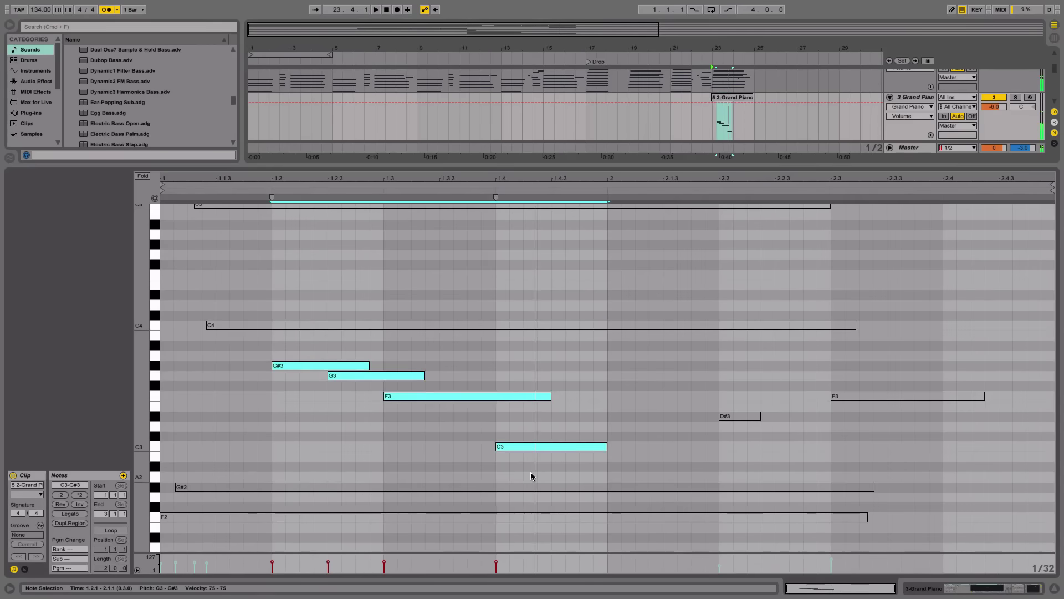
Step: Try the four selected melody notes one octave higher, and transpose them back down an octave while listening
{"action": "key", "text": "shift+Up"}
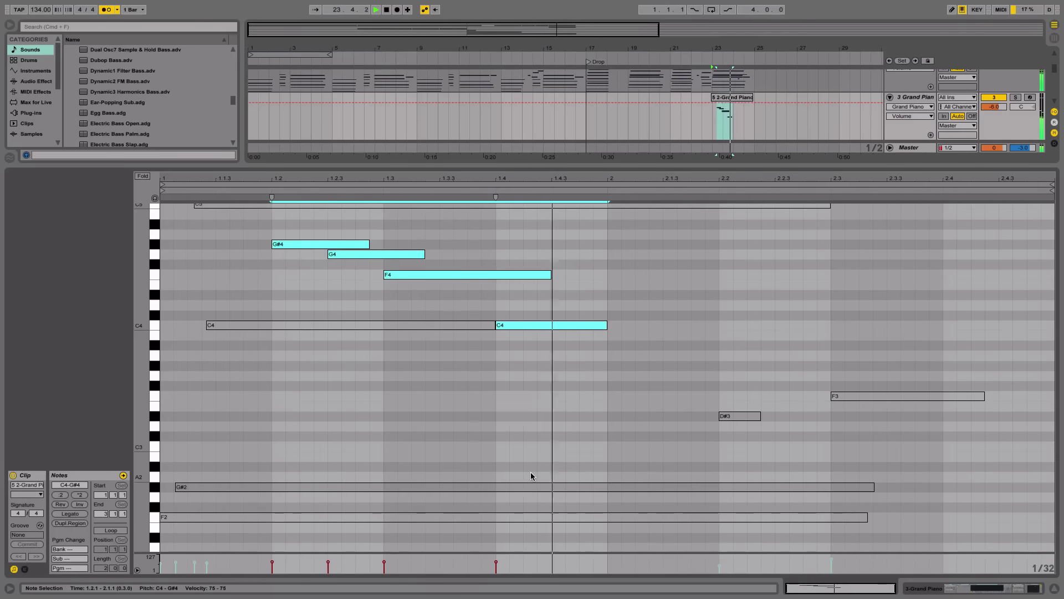
{"action": "key", "text": "shift+Down"}
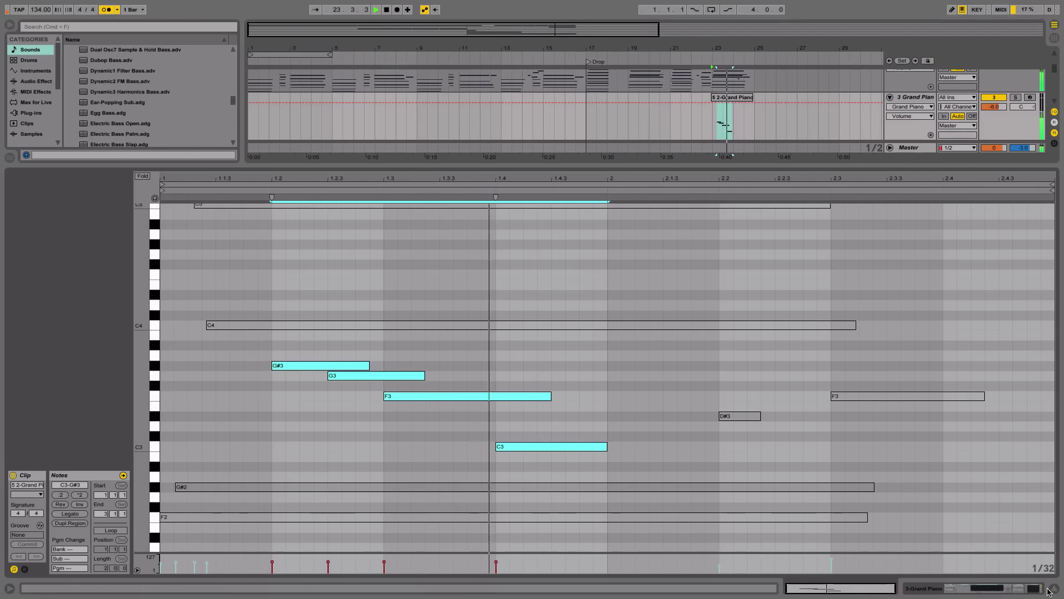
{"action": "scroll", "coordinate": [612, 448], "scroll_direction": "up", "scroll_amount": 4}
{"action": "scroll", "coordinate": [612, 449], "scroll_direction": "down", "scroll_amount": 2}
{"action": "scroll", "coordinate": [612, 449], "scroll_direction": "down", "scroll_amount": 3}
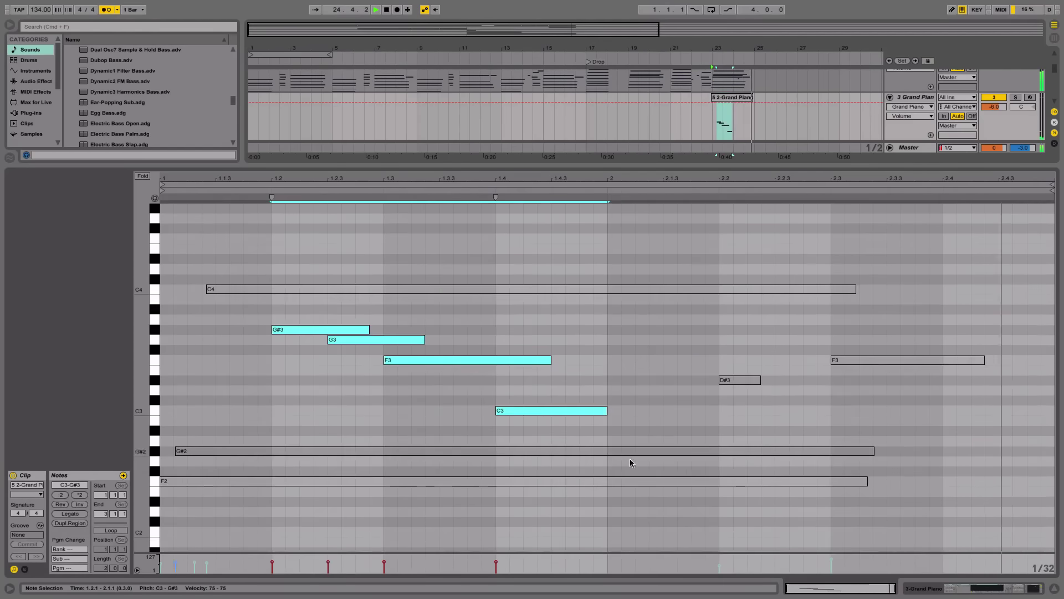
Step: Arm the Serum track, paste a copy of the eight-bar opening piano chord clip onto it at bar 17, and play it
{"action": "left_click", "coordinate": [1055, 588]}
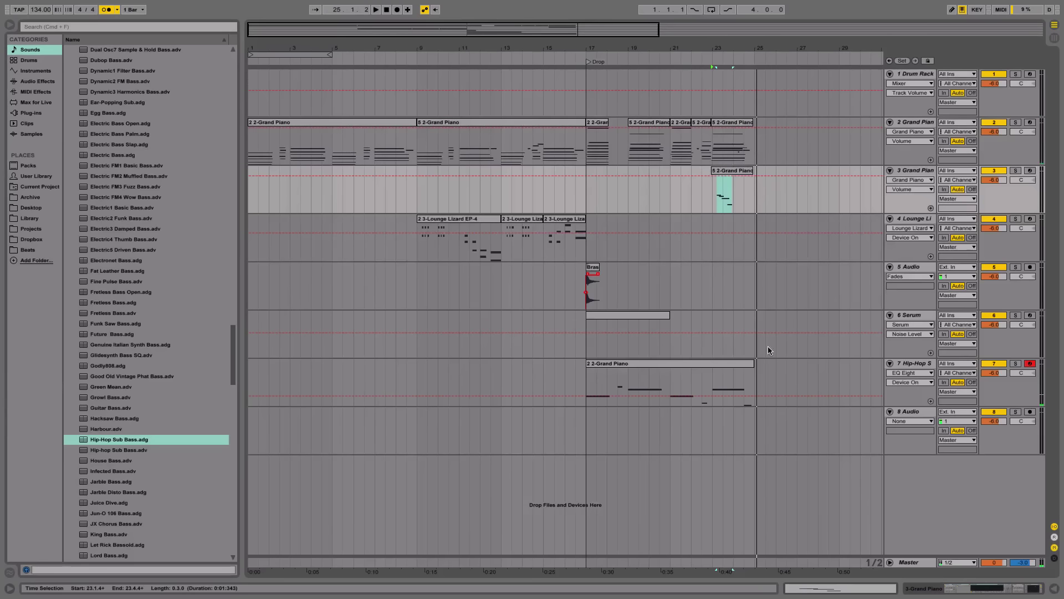
{"action": "left_click", "coordinate": [1031, 315]}
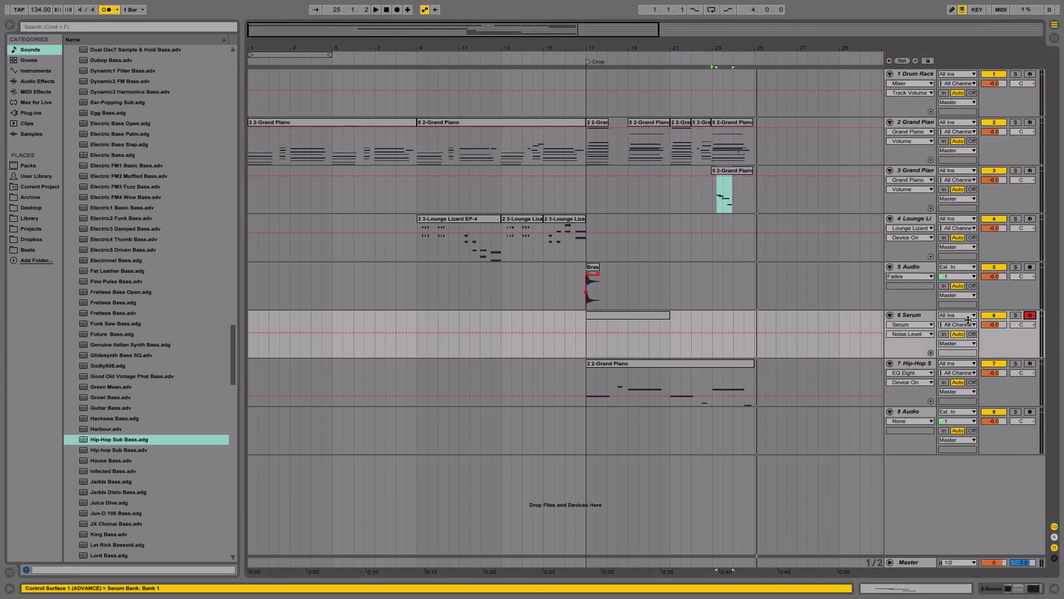
{"action": "left_click", "coordinate": [349, 123]}
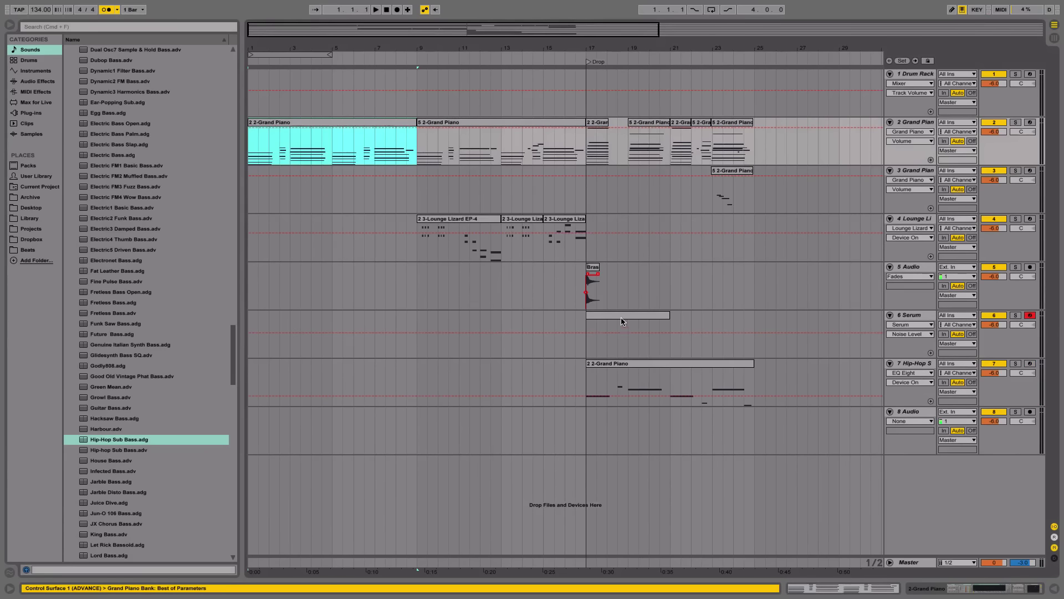
{"action": "key", "text": "super+v"}
{"action": "key", "text": "space"}
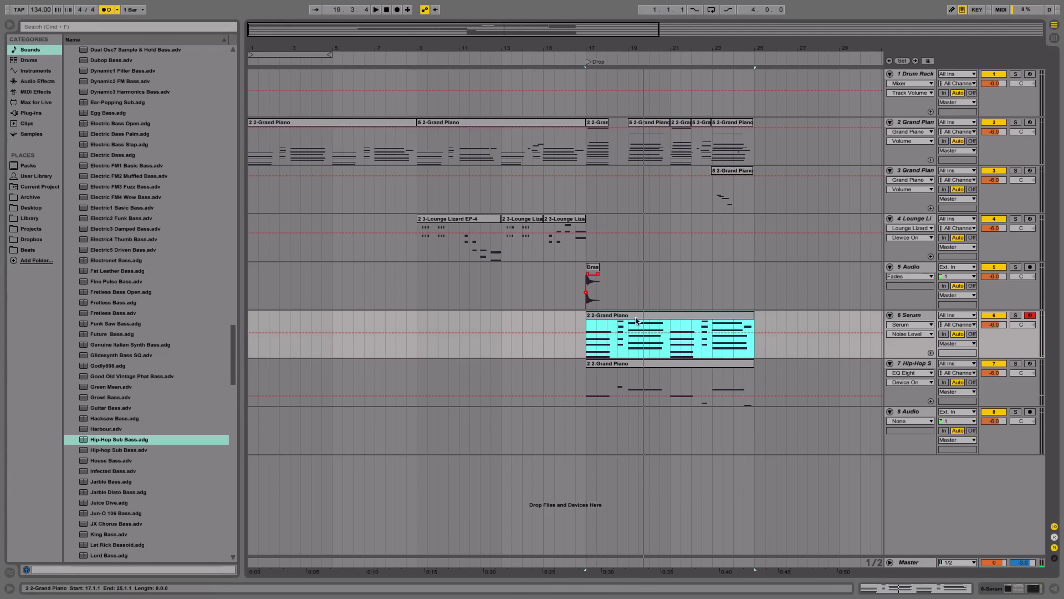
Step: Solo the Serum and sub bass tracks and listen from bar 17, comparing the drop with and without the sub bass
{"action": "left_click", "coordinate": [1014, 316]}
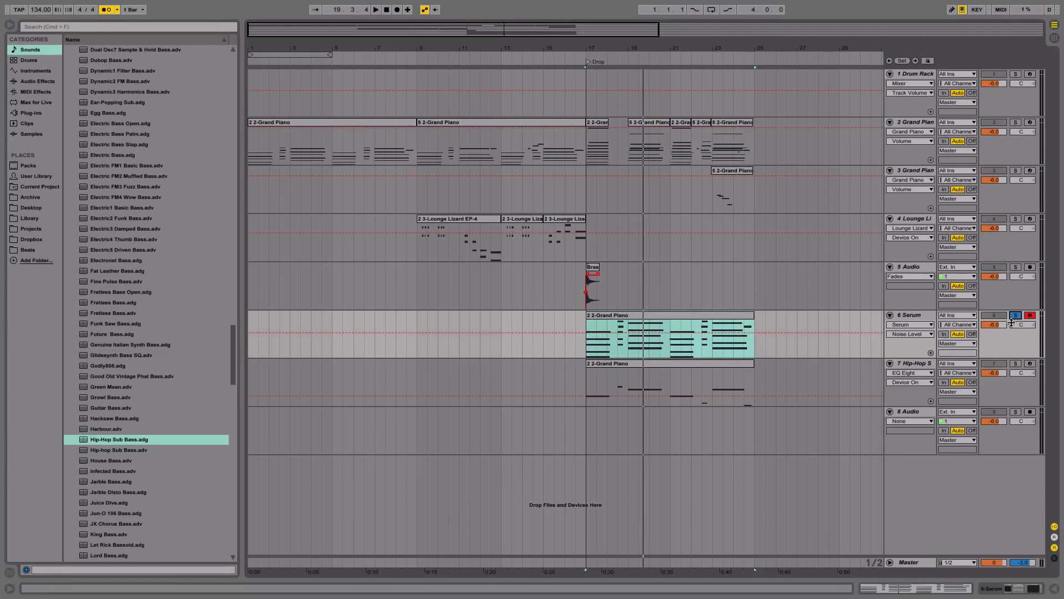
{"action": "left_click", "coordinate": [654, 319]}
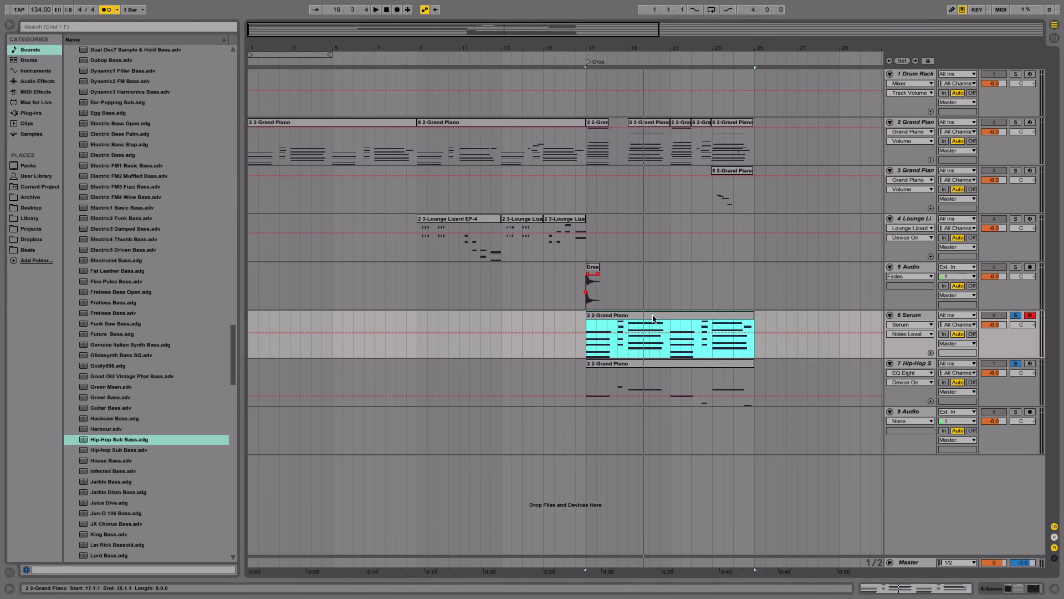
{"action": "left_click", "coordinate": [585, 380]}
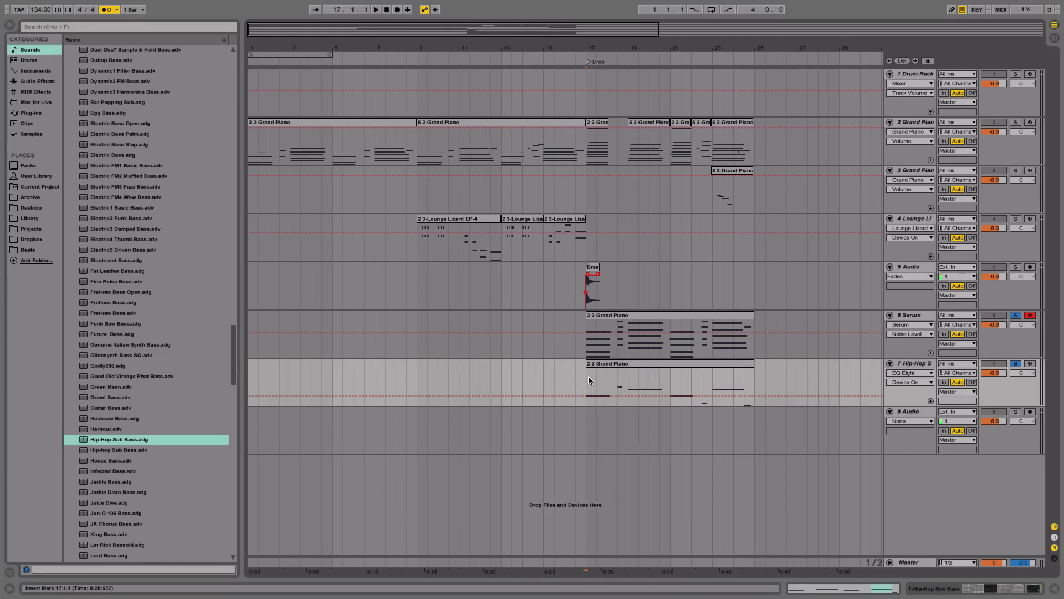
{"action": "left_click_drag", "start_coordinate": [638, 48], "coordinate": [517, 112]}
{"action": "key", "text": "space"}
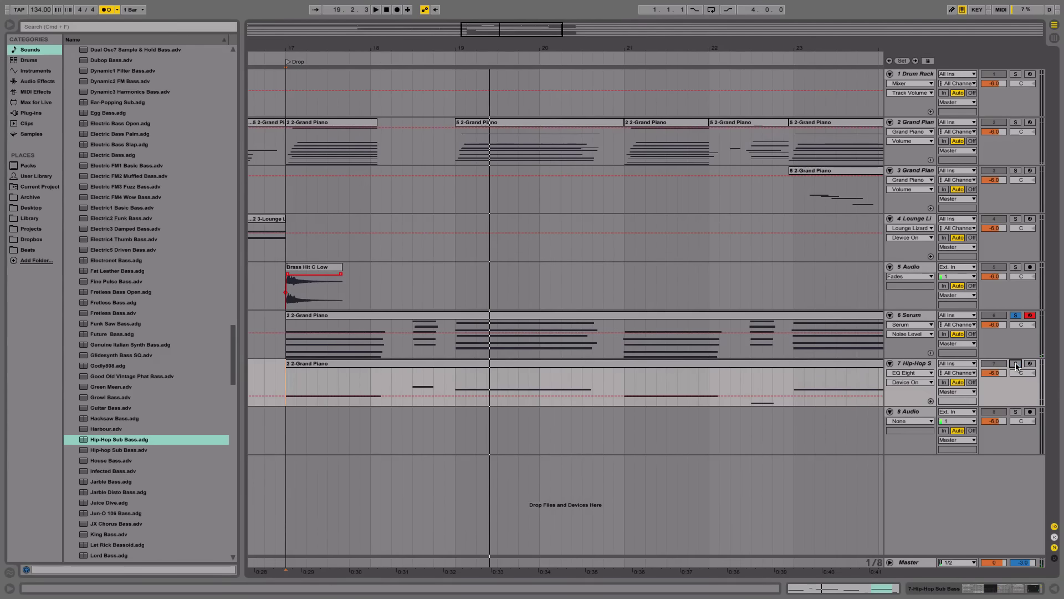
{"action": "key", "text": "space"}
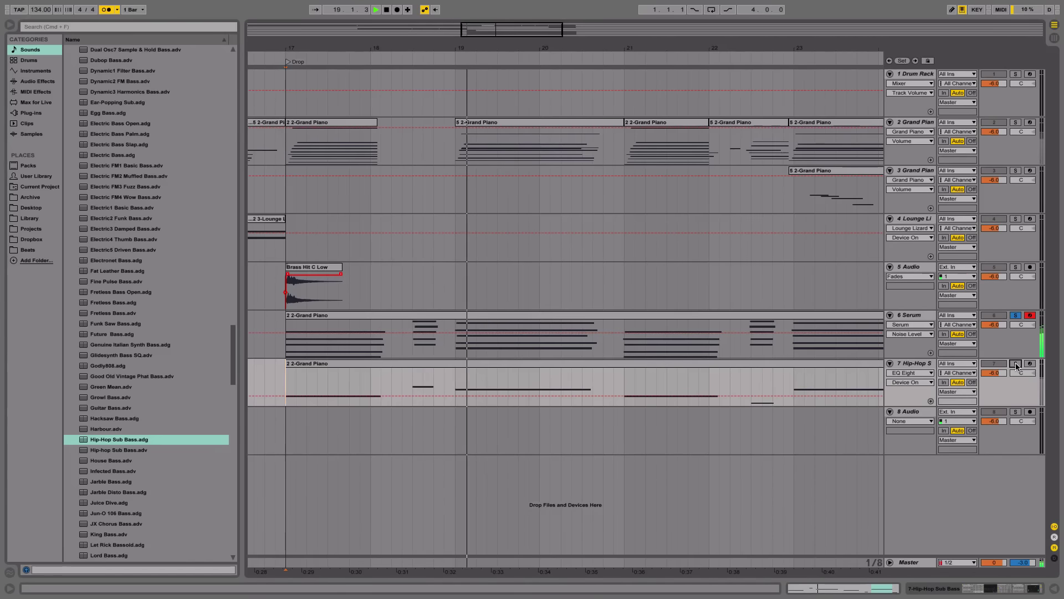
{"action": "key", "text": "space"}
{"action": "key", "text": "space"}
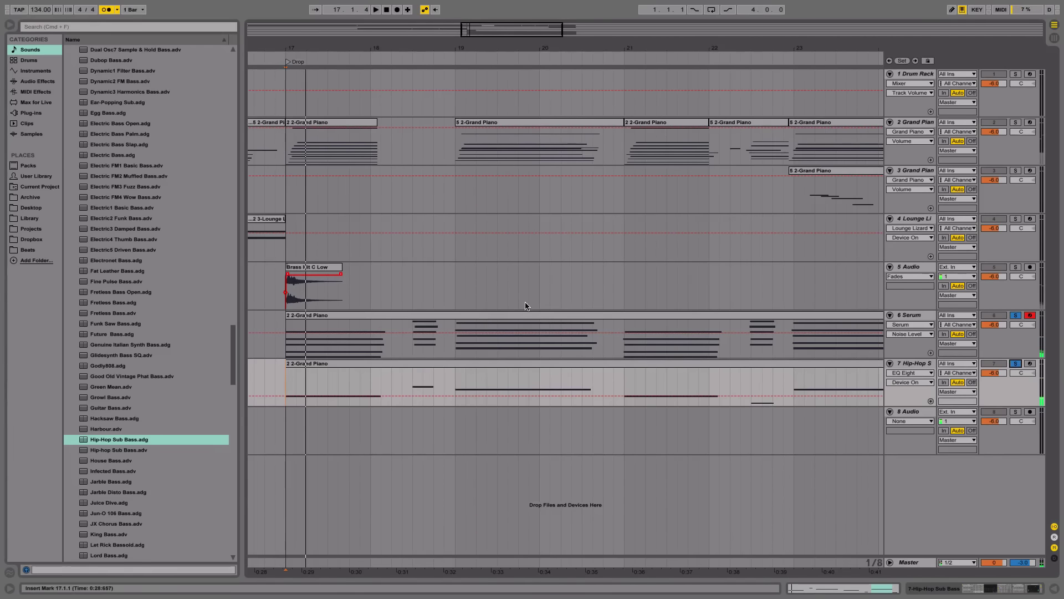
{"action": "left_click_drag", "start_coordinate": [456, 52], "coordinate": [455, 32]}
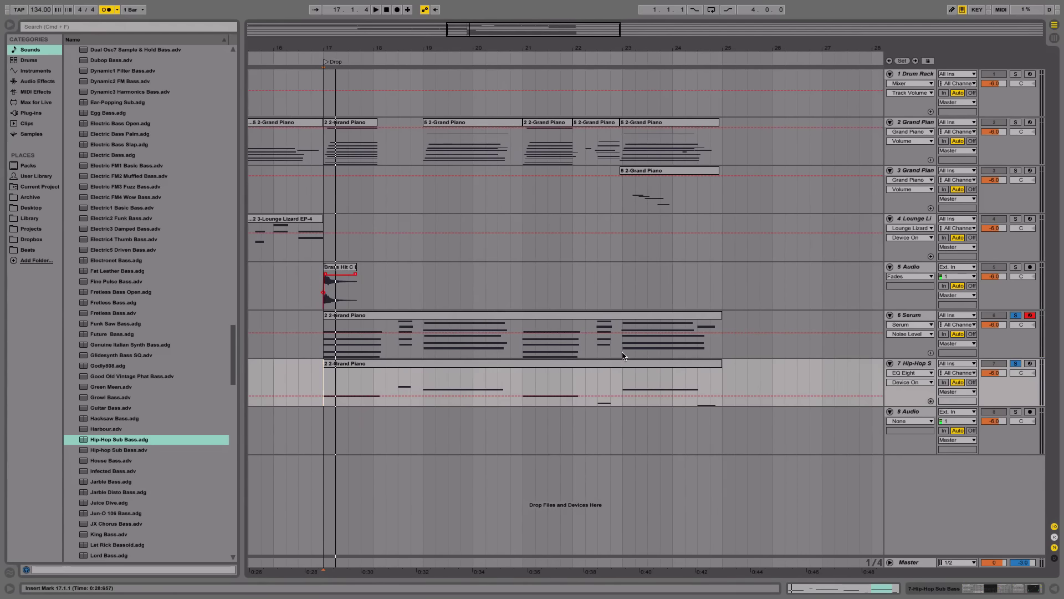
Step: Mark bars 17 to 21 across the Serum and sub bass clips to compare their chord and bass notes
{"action": "left_click", "coordinate": [623, 355]}
{"action": "left_click", "coordinate": [401, 362]}
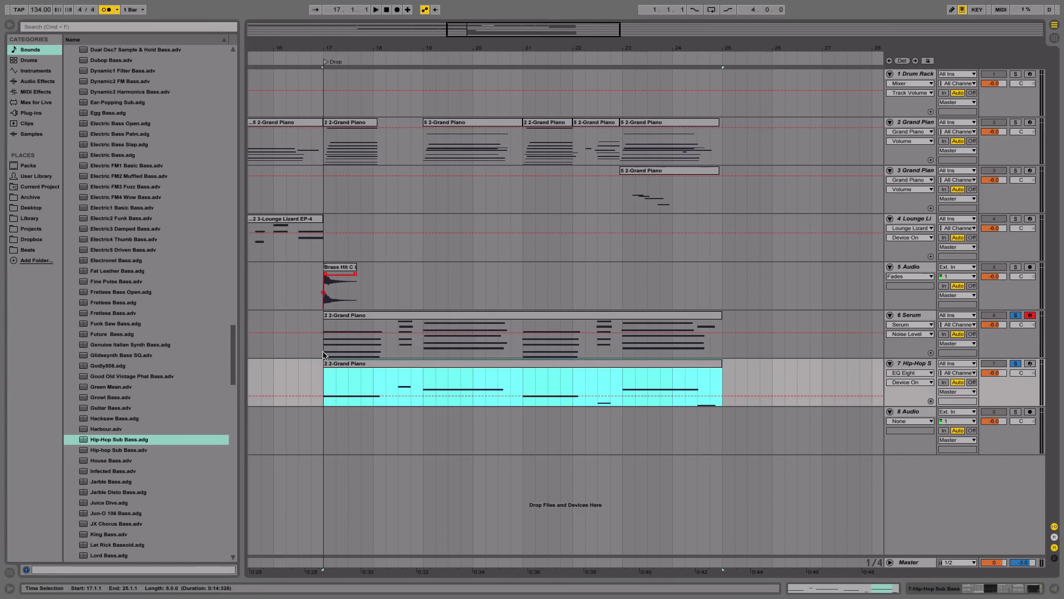
{"action": "left_click_drag", "start_coordinate": [324, 354], "coordinate": [520, 377]}
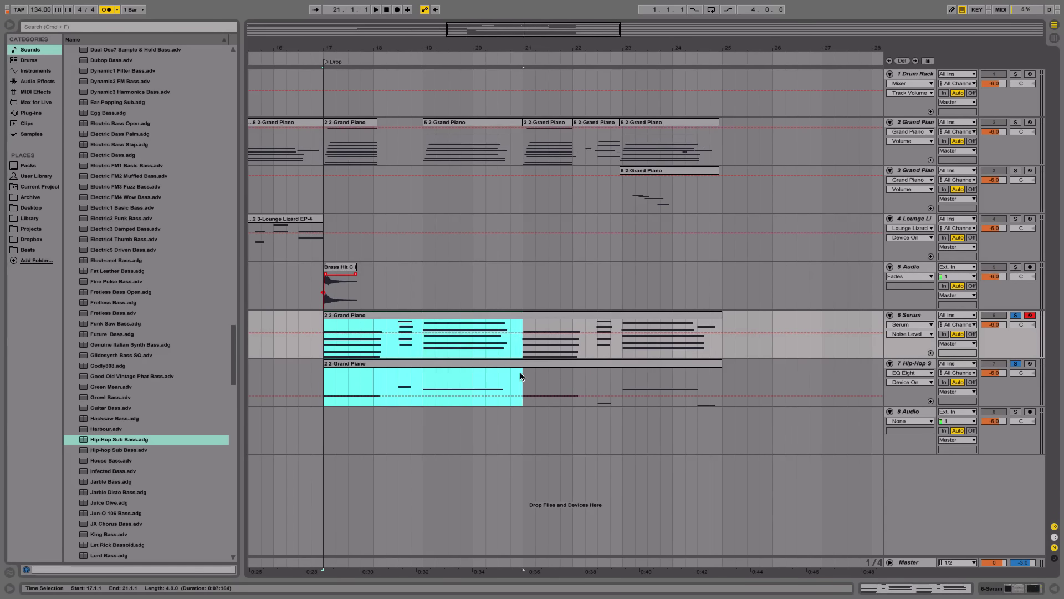
{"action": "left_click", "coordinate": [326, 339]}
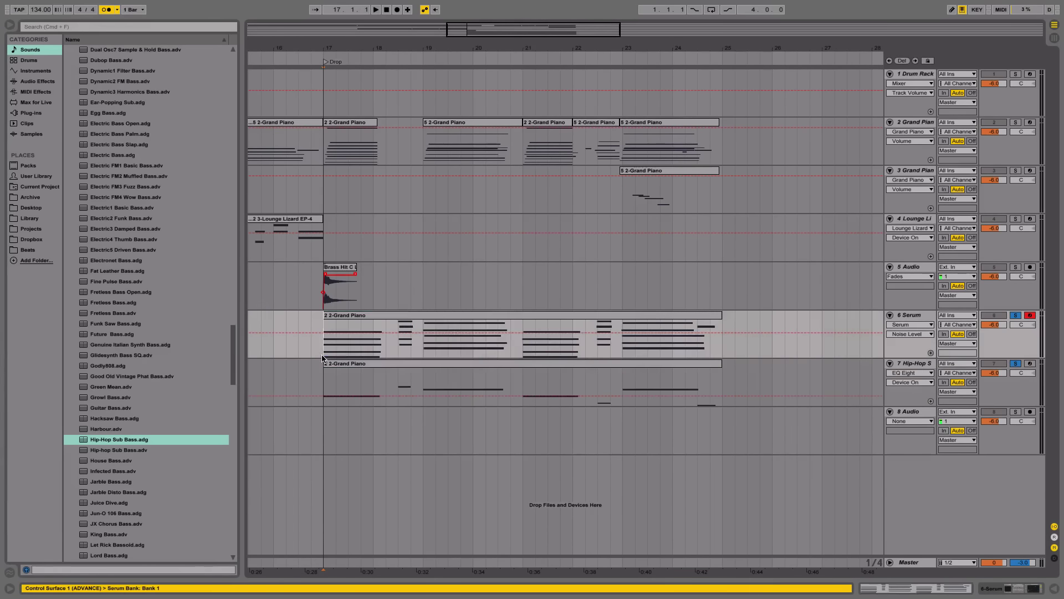
Step: Open the Serum chord clip, unsolo the tracks, and select the first chord's notes C2 to D3 while listening
{"action": "left_click_drag", "start_coordinate": [486, 37], "coordinate": [482, 271]}
{"action": "double_click", "coordinate": [469, 315]}
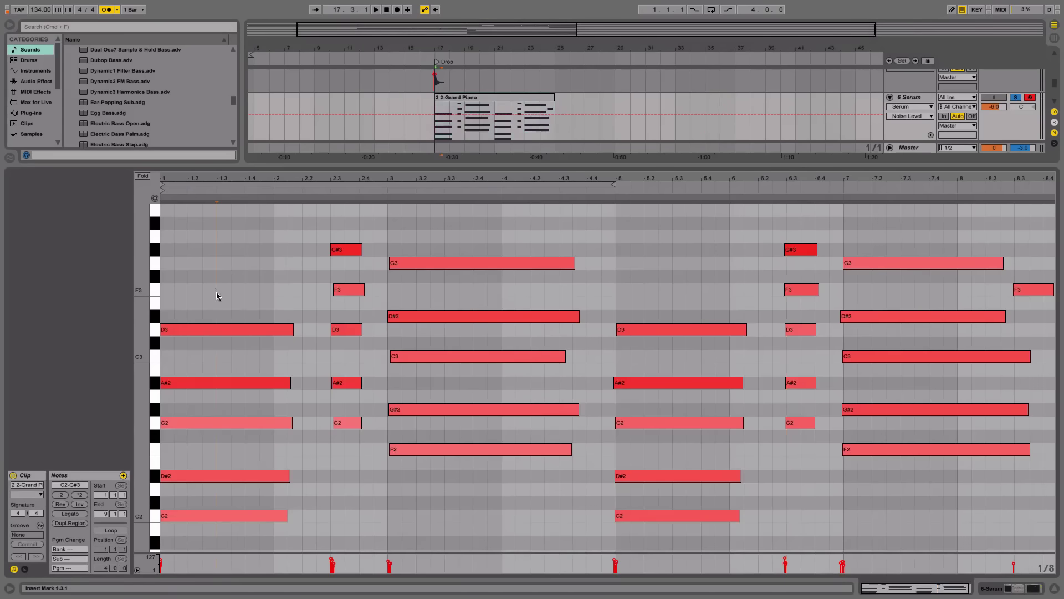
{"action": "left_click_drag", "start_coordinate": [216, 289], "coordinate": [216, 531]}
{"action": "left_click", "coordinate": [1017, 98]}
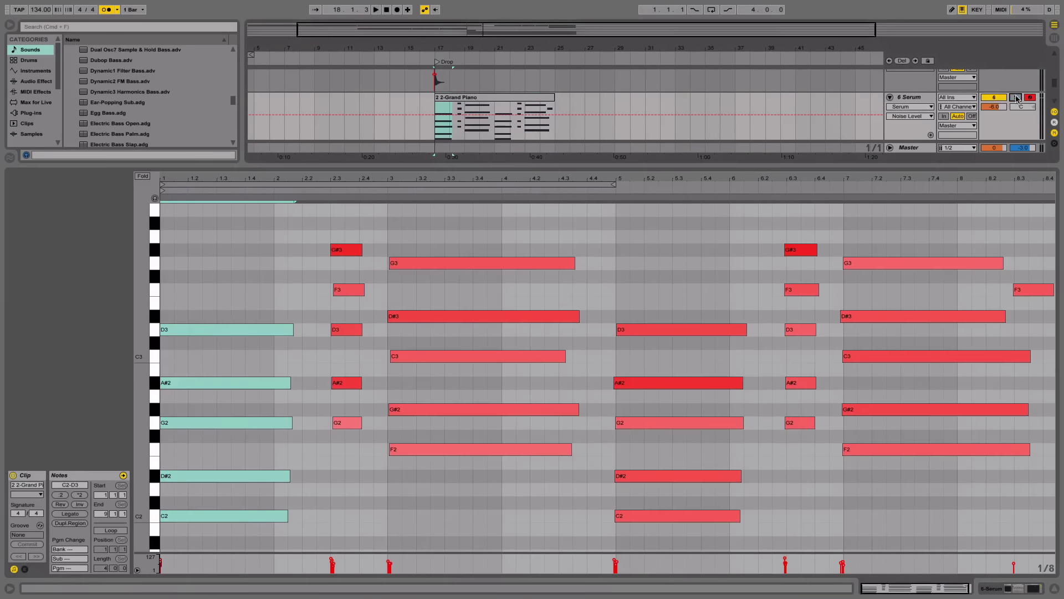
{"action": "left_click_drag", "start_coordinate": [206, 299], "coordinate": [210, 517]}
{"action": "key", "text": "space"}
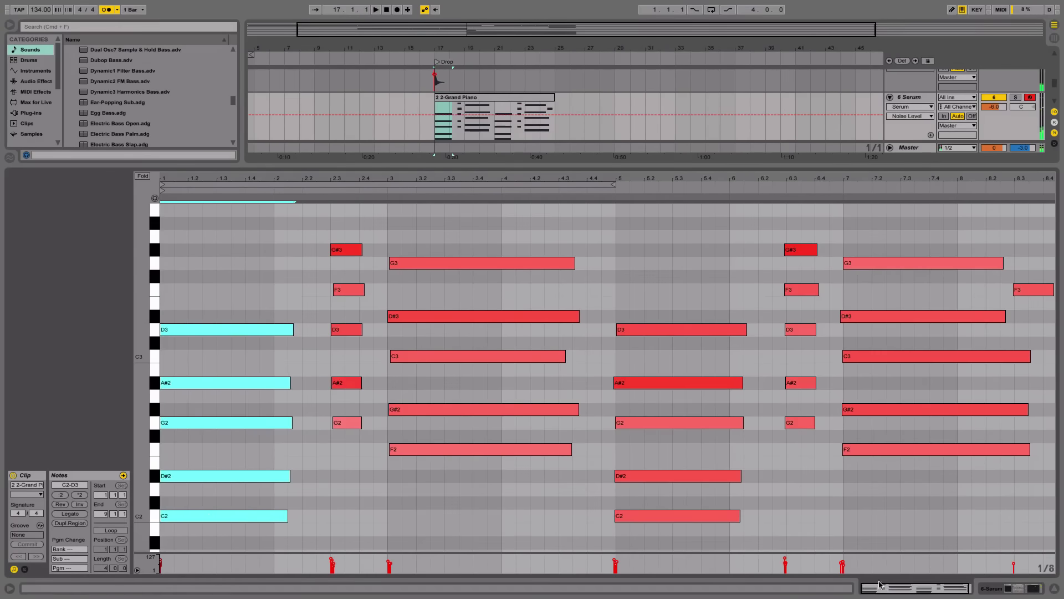
Step: Return to the arrangement, reopen the Serum clip to examine its first chord, and close the note editor
{"action": "left_click", "coordinate": [1050, 592]}
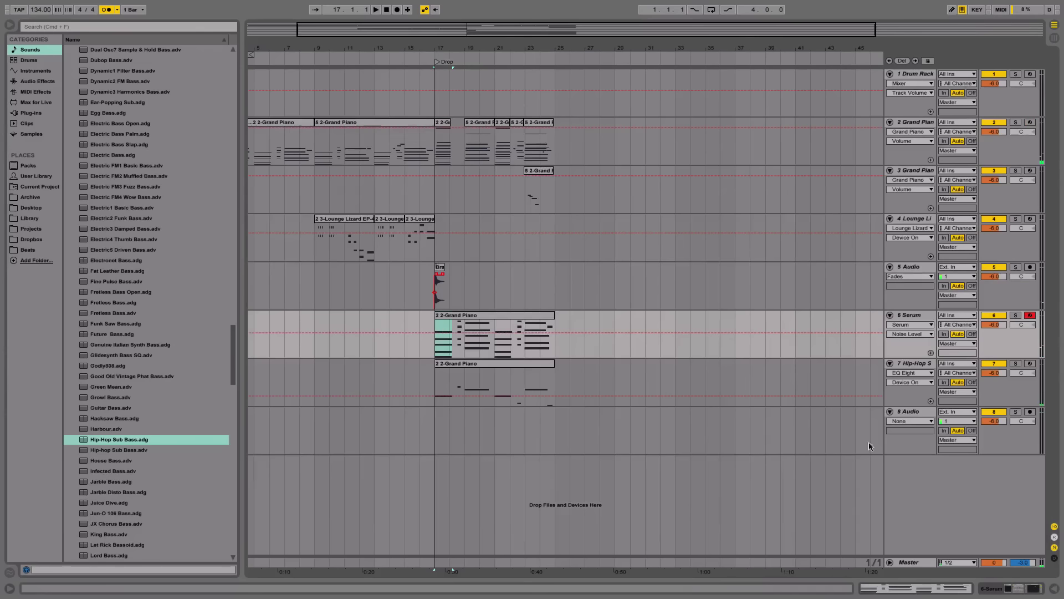
{"action": "left_click", "coordinate": [488, 319]}
{"action": "double_click", "coordinate": [488, 319]}
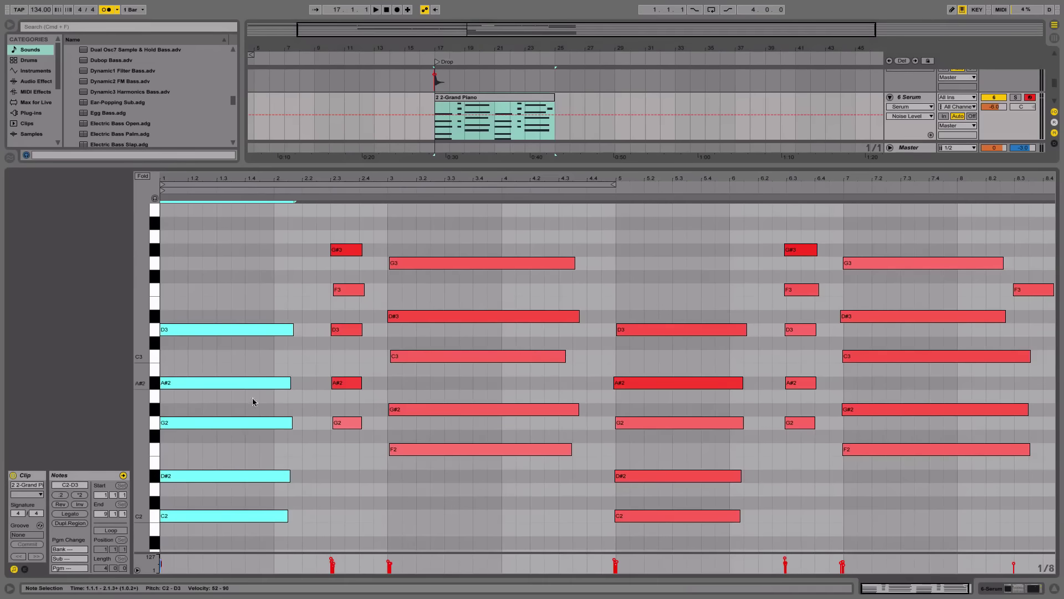
{"action": "left_click_drag", "start_coordinate": [261, 273], "coordinate": [244, 522]}
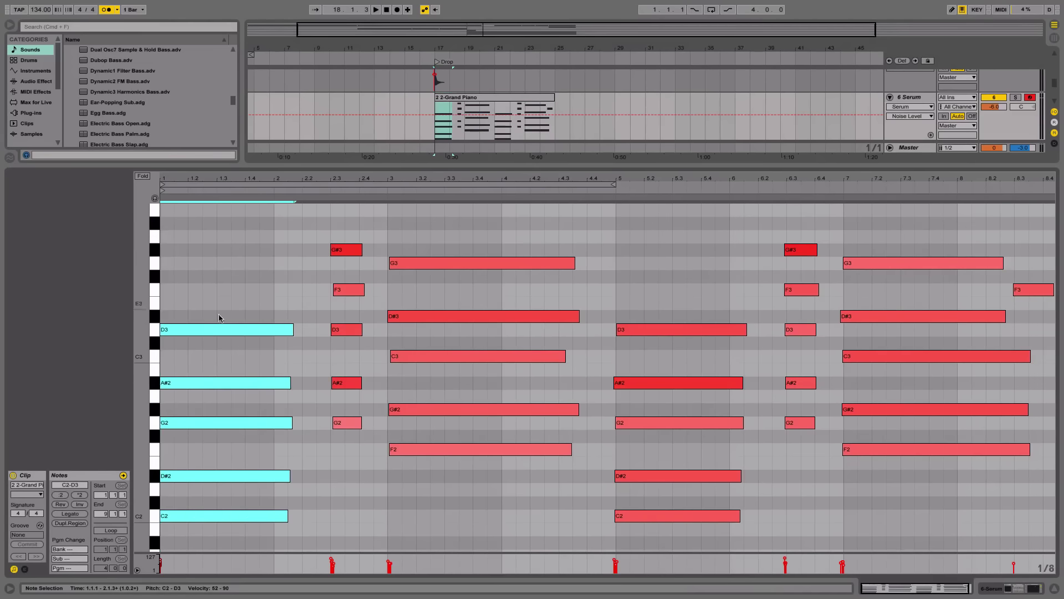
{"action": "left_click", "coordinate": [1055, 588]}
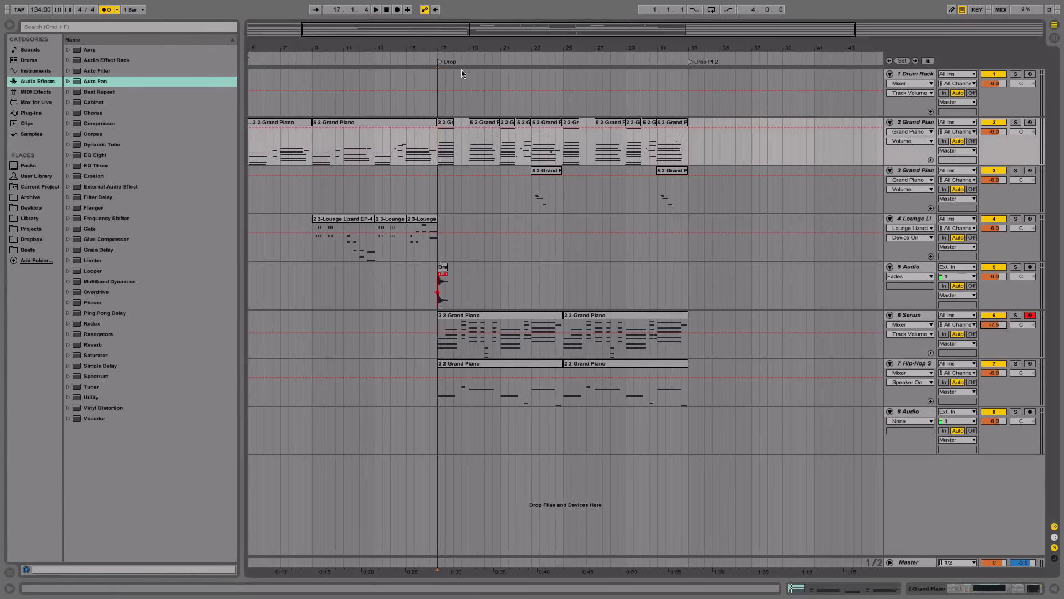
Step: Play the drop from bar 17 and paste a copy of the Brass Hit C Low clip at bar 25 on its track
{"action": "left_click", "coordinate": [457, 320]}
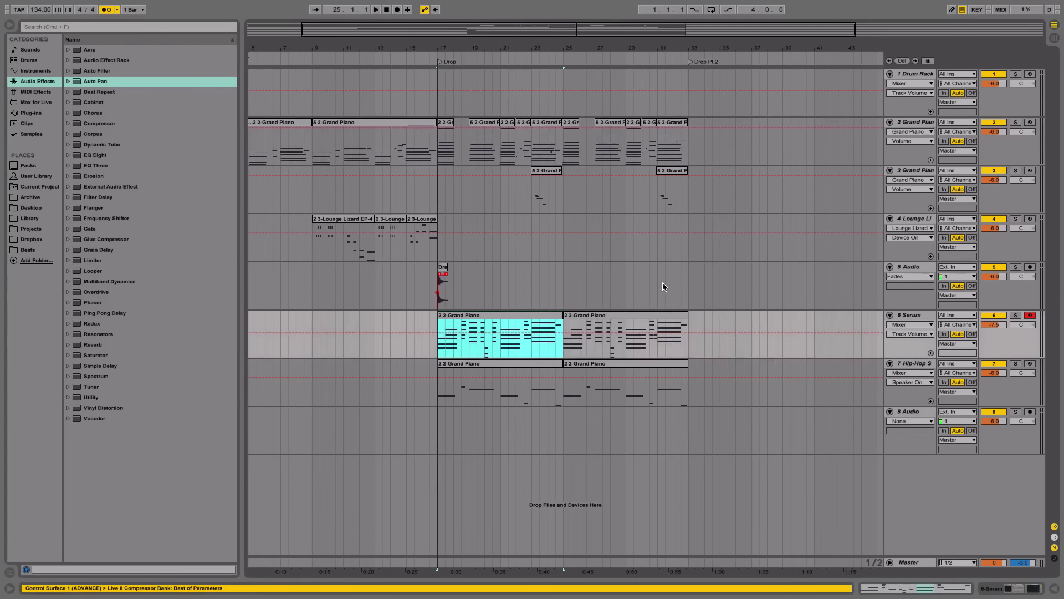
{"action": "key", "text": "space"}
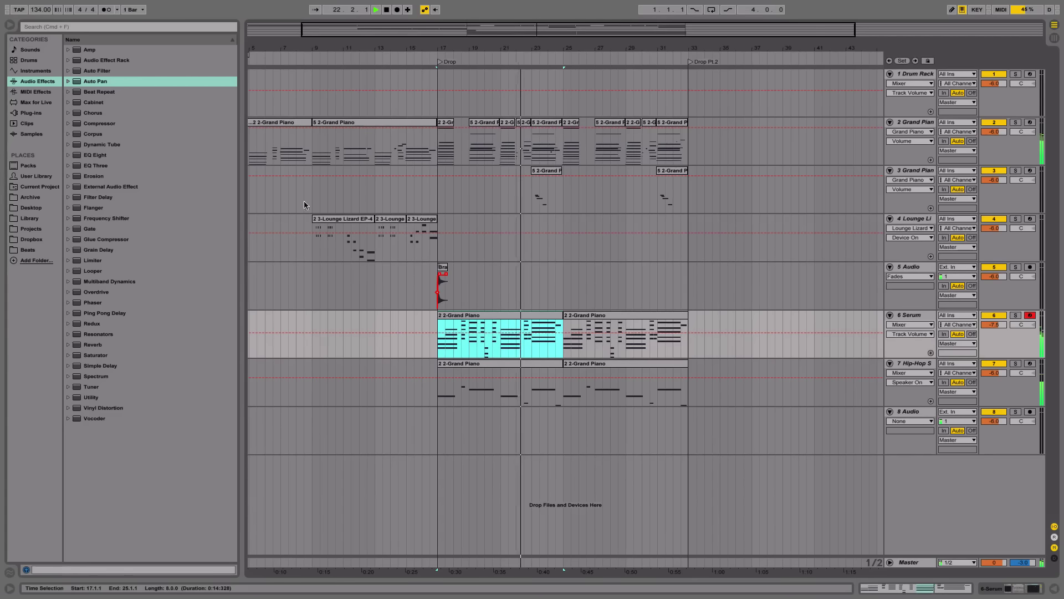
{"action": "key", "text": "Up"}
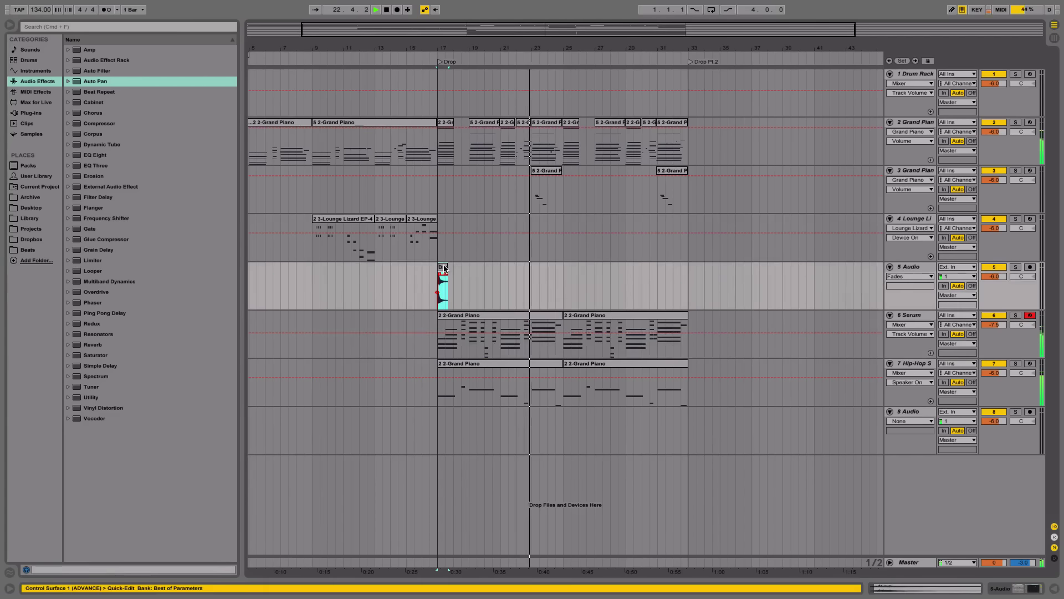
{"action": "left_click", "coordinate": [564, 269]}
{"action": "key", "text": "super+v"}
{"action": "left_click", "coordinate": [594, 280]}
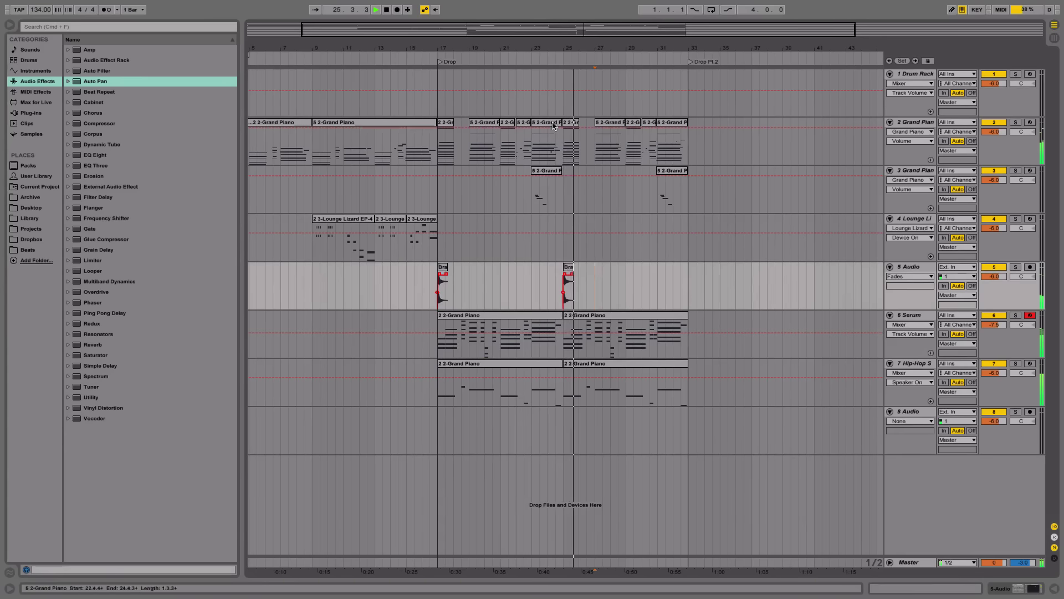
Step: Try moving the second brass hit slightly ahead of bar 25, and undo the move
{"action": "left_click_drag", "start_coordinate": [570, 36], "coordinate": [560, 125]}
{"action": "left_click_drag", "start_coordinate": [552, 266], "coordinate": [543, 267]}
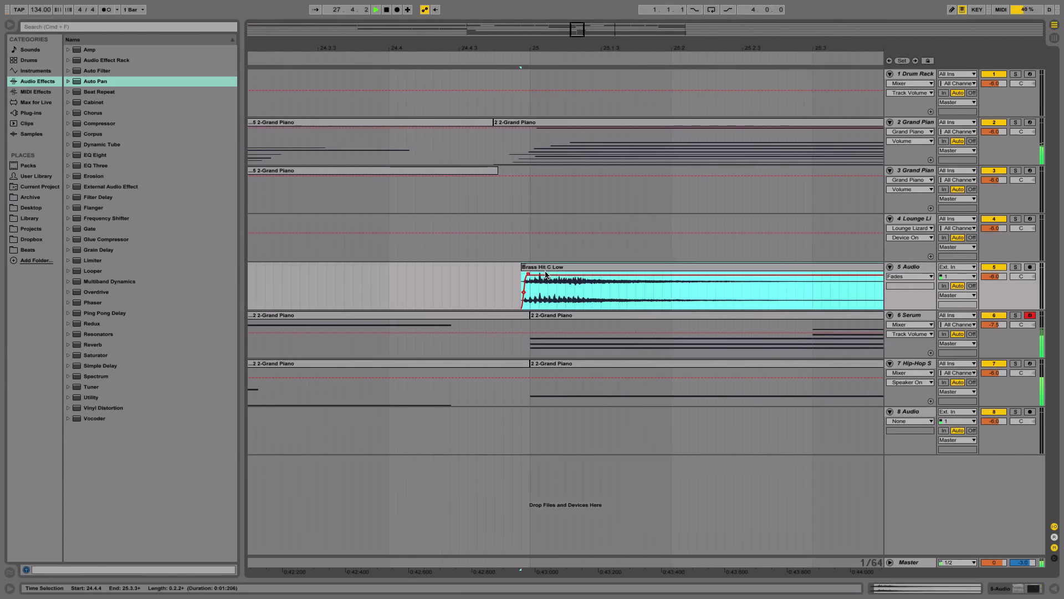
{"action": "key", "text": "super+z"}
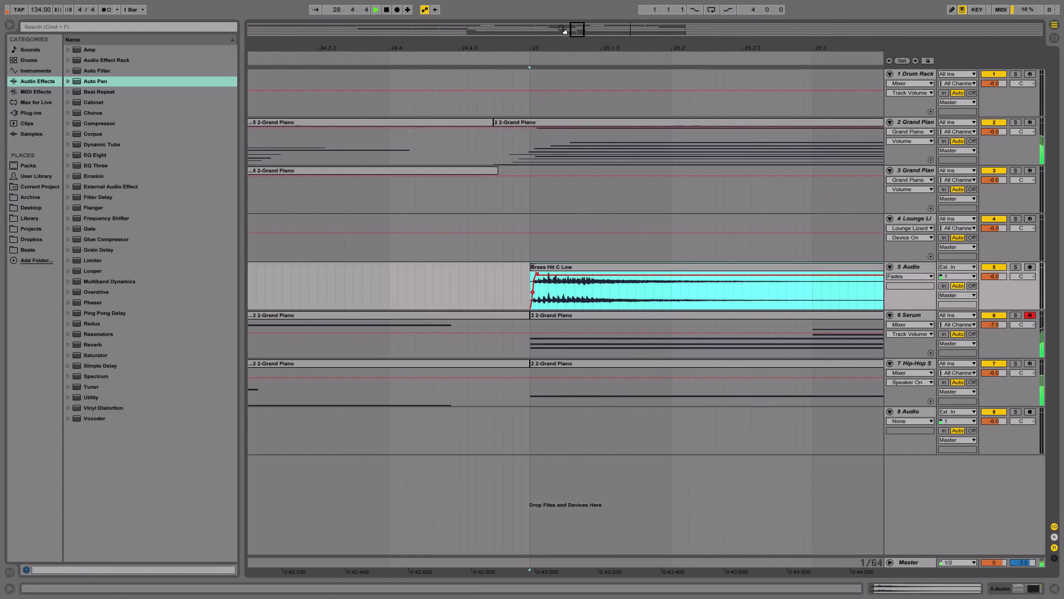
{"action": "left_click_drag", "start_coordinate": [563, 50], "coordinate": [561, 29]}
{"action": "left_click", "coordinate": [654, 278]}
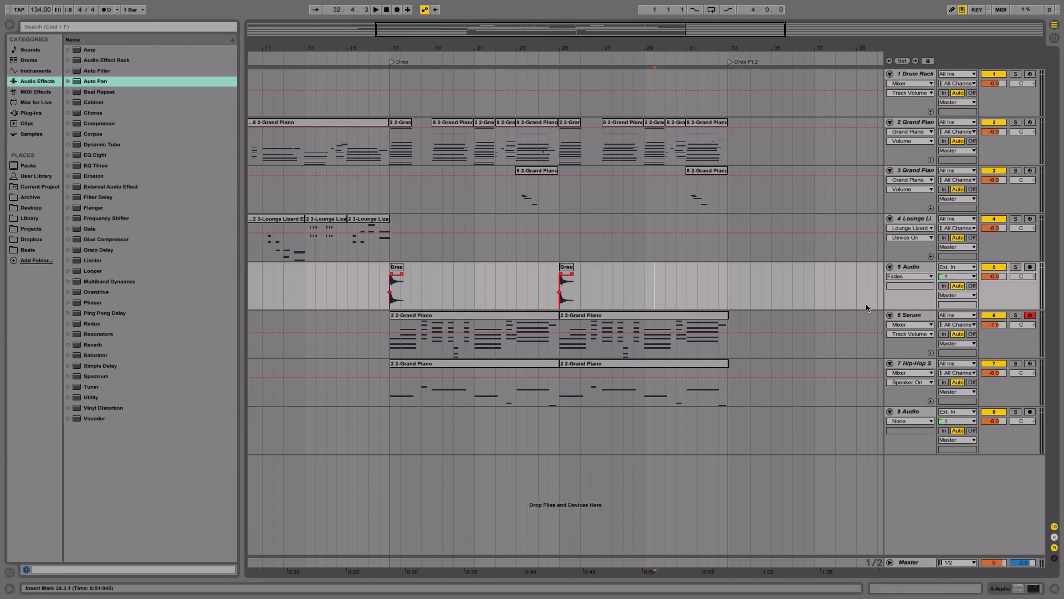
Step: Solo the brass audio track and select the Brass Hit C Low clip at bar 17
{"action": "key", "text": "Up"}
{"action": "left_click", "coordinate": [1016, 267]}
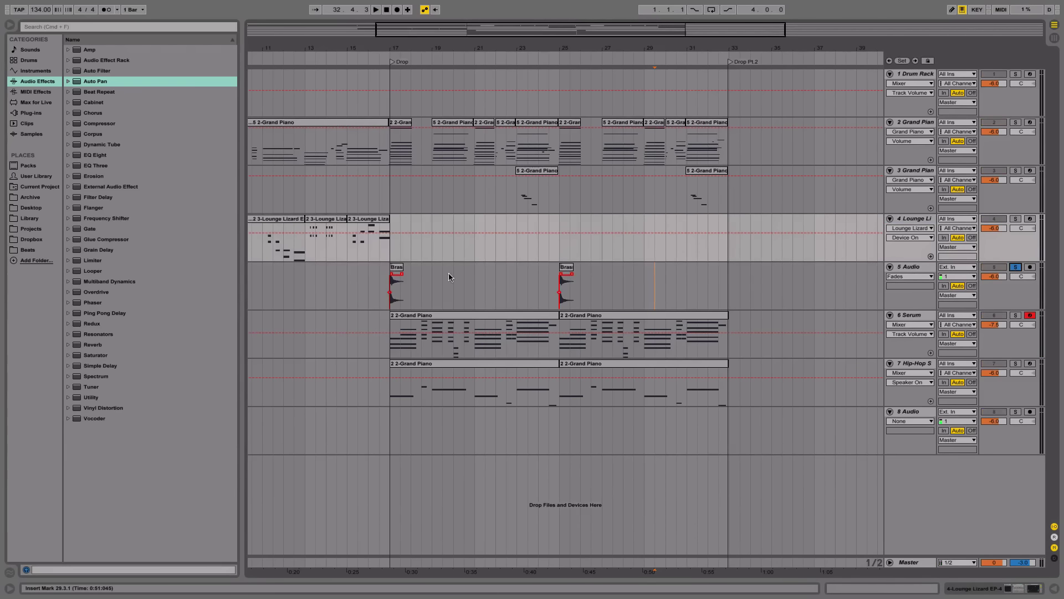
{"action": "left_click", "coordinate": [394, 270]}
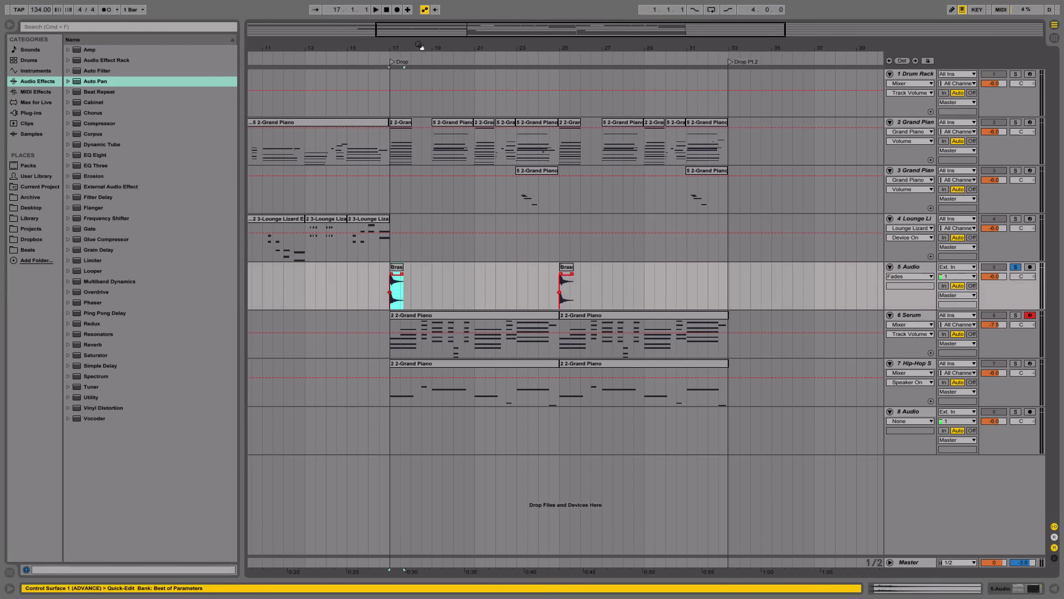
Step: Examine the bar 17 brass hit up close, open its sample waveform, and return to the arrangement
{"action": "mouse_move", "coordinate": [419, 46]}
{"action": "left_mouse_down"}
{"action": "mouse_move", "coordinate": [521, 39]}
{"action": "mouse_move", "coordinate": [477, 37]}
{"action": "mouse_move", "coordinate": [505, 36]}
{"action": "left_mouse_up"}
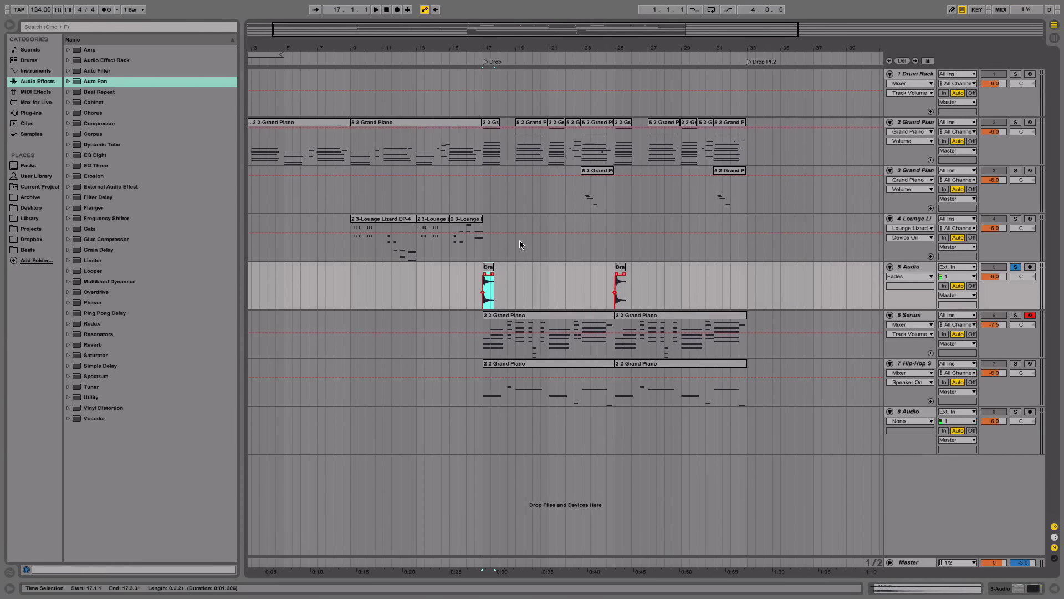
{"action": "left_click_drag", "start_coordinate": [498, 49], "coordinate": [494, 91]}
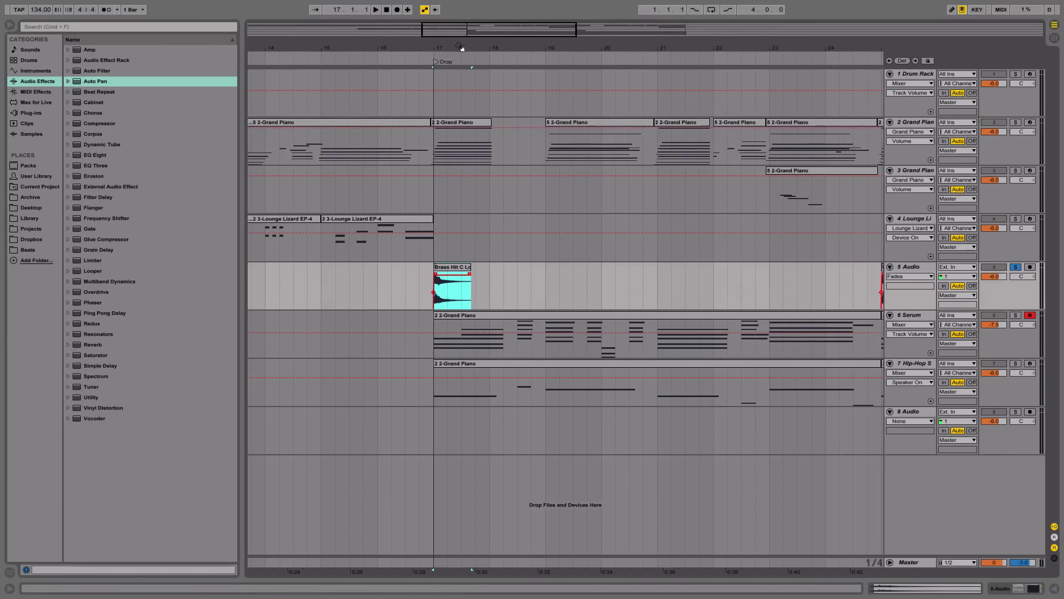
{"action": "left_click_drag", "start_coordinate": [462, 48], "coordinate": [419, 240]}
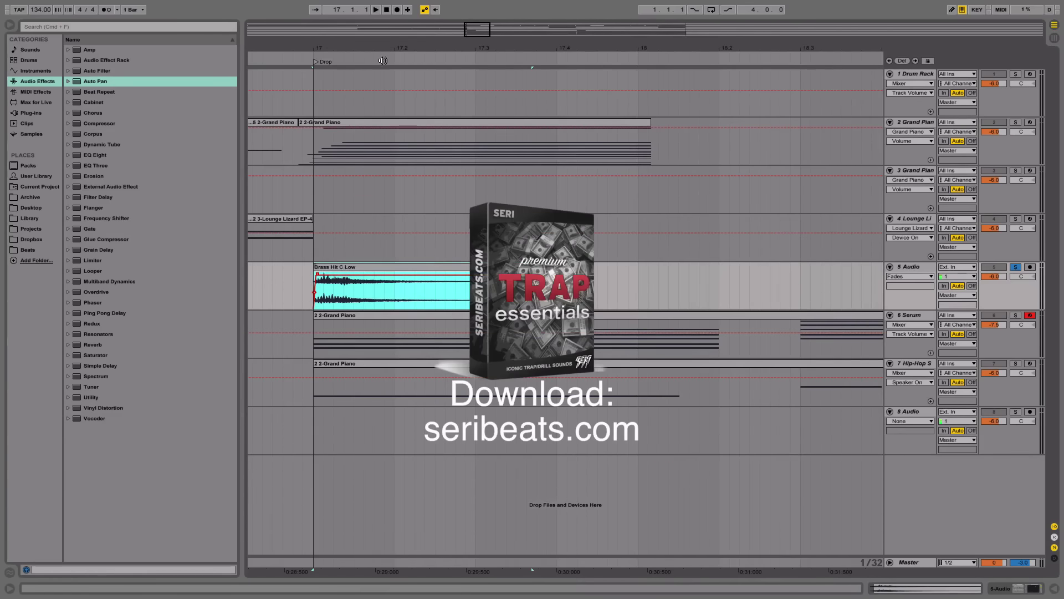
{"action": "left_click_drag", "start_coordinate": [393, 48], "coordinate": [388, 34]}
{"action": "double_click", "coordinate": [395, 288]}
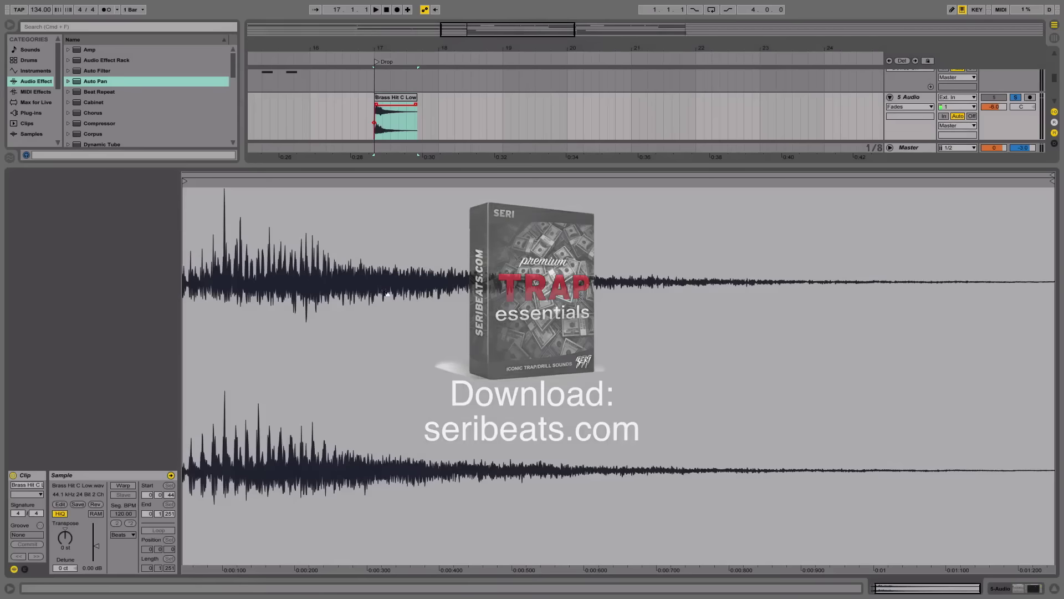
{"action": "key", "text": "super+alt+l"}
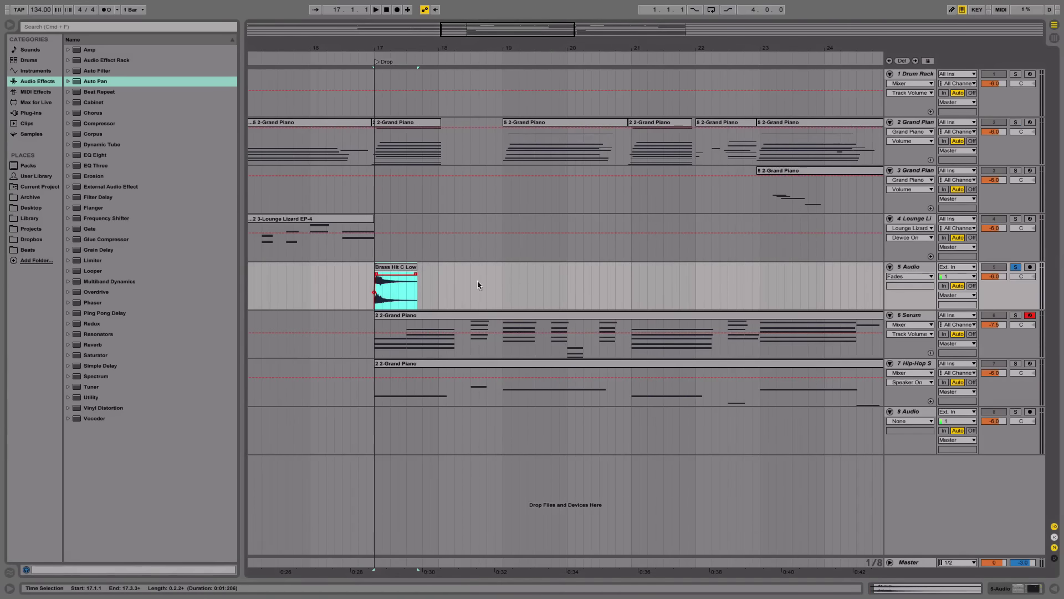
Step: Paste a copy of the Brass Hit C Low clip at bar 19 on the 5 Audio track and play it with the piano
{"action": "left_click", "coordinate": [500, 280]}
{"action": "key", "text": "super+v"}
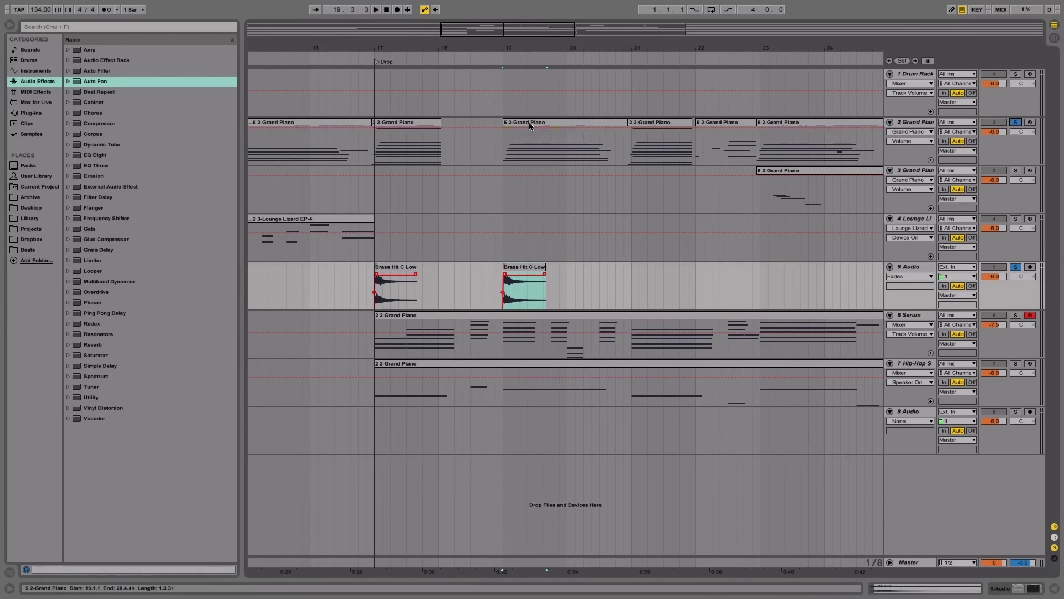
{"action": "left_click", "coordinate": [546, 128]}
{"action": "left_click", "coordinate": [525, 277]}
{"action": "left_click", "coordinate": [524, 268]}
{"action": "key", "text": "space"}
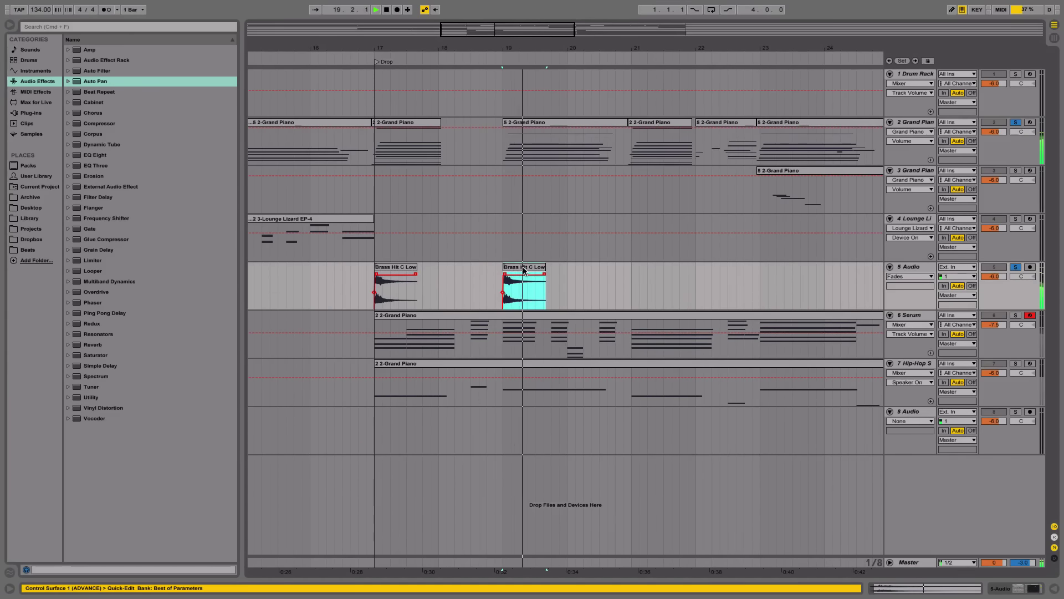
{"action": "key", "text": "space"}
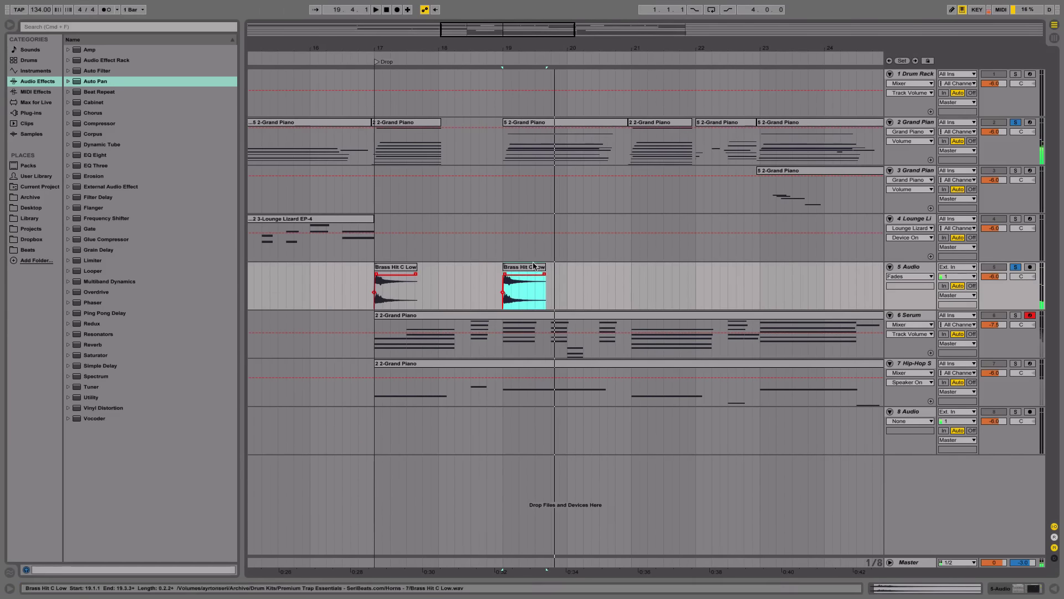
Step: Open the Grand Piano clip at bar 19 and select the chord's lowest note to identify its root
{"action": "double_click", "coordinate": [527, 272]}
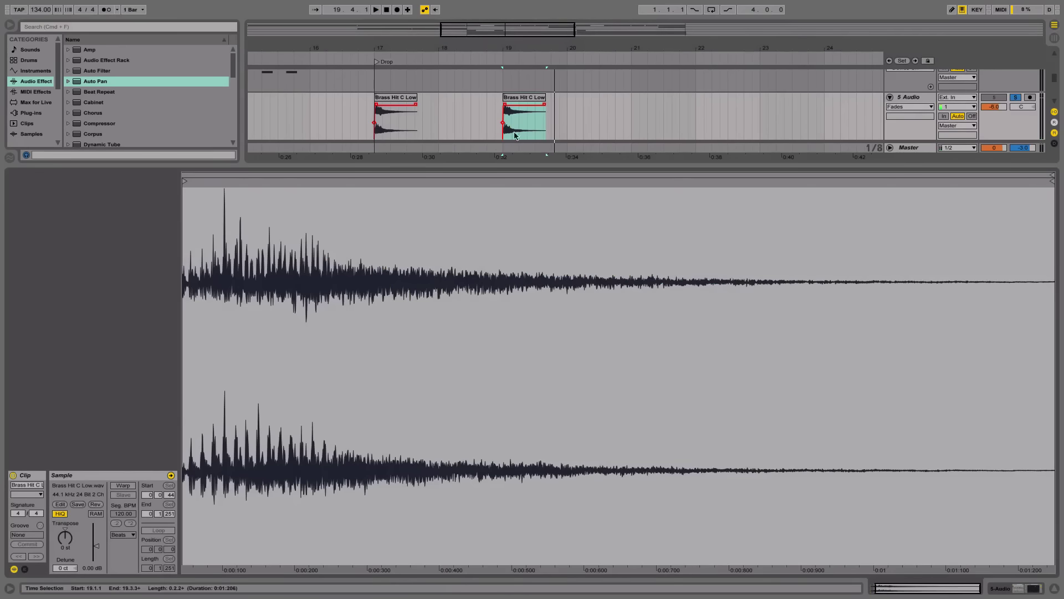
{"action": "left_click", "coordinate": [1055, 588]}
{"action": "double_click", "coordinate": [524, 139]}
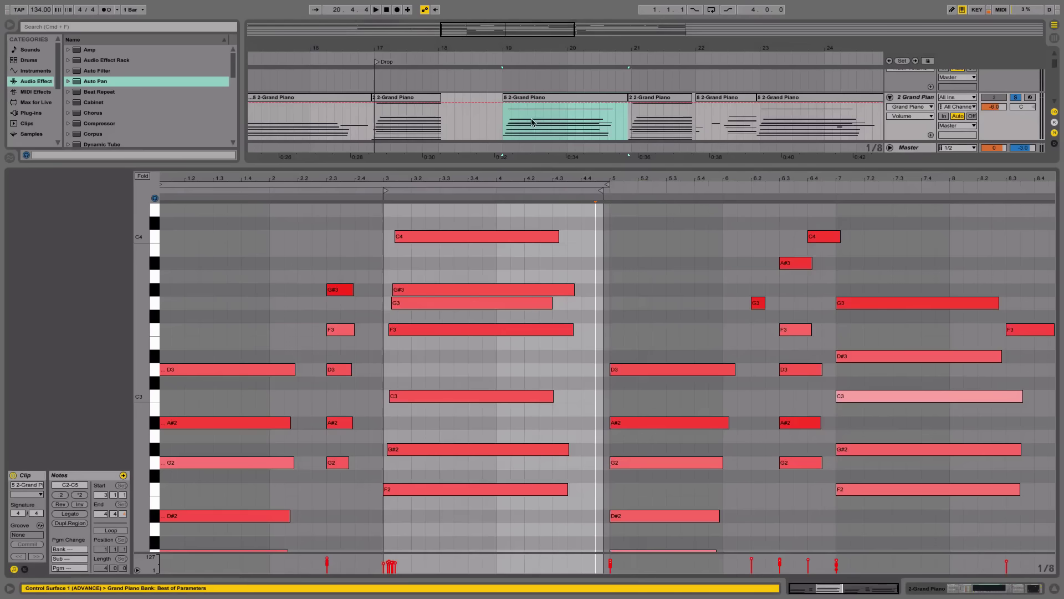
{"action": "scroll", "coordinate": [421, 488], "scroll_direction": "down", "scroll_amount": 2}
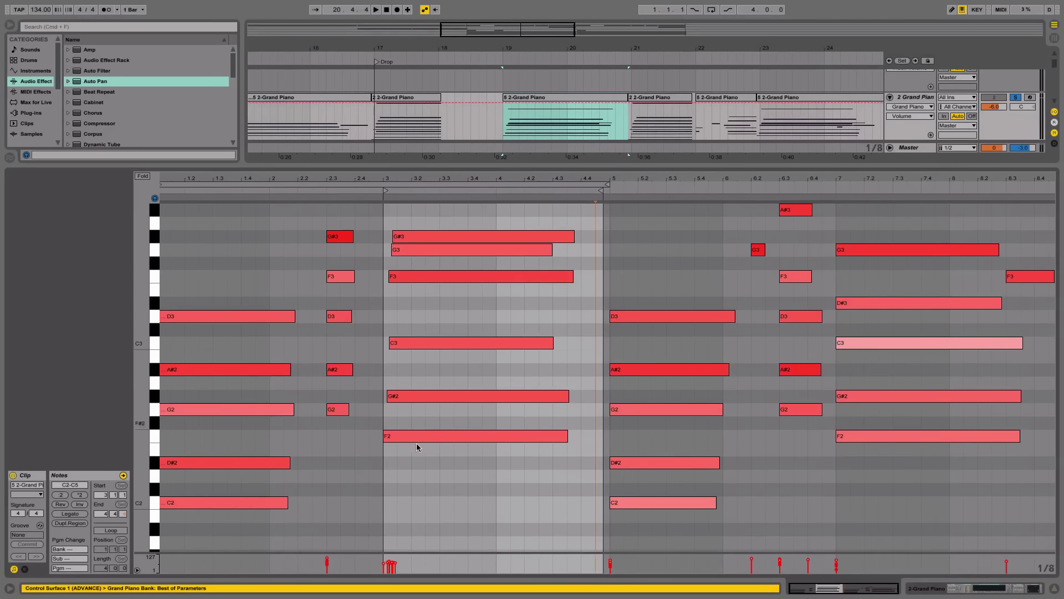
{"action": "left_click", "coordinate": [536, 435]}
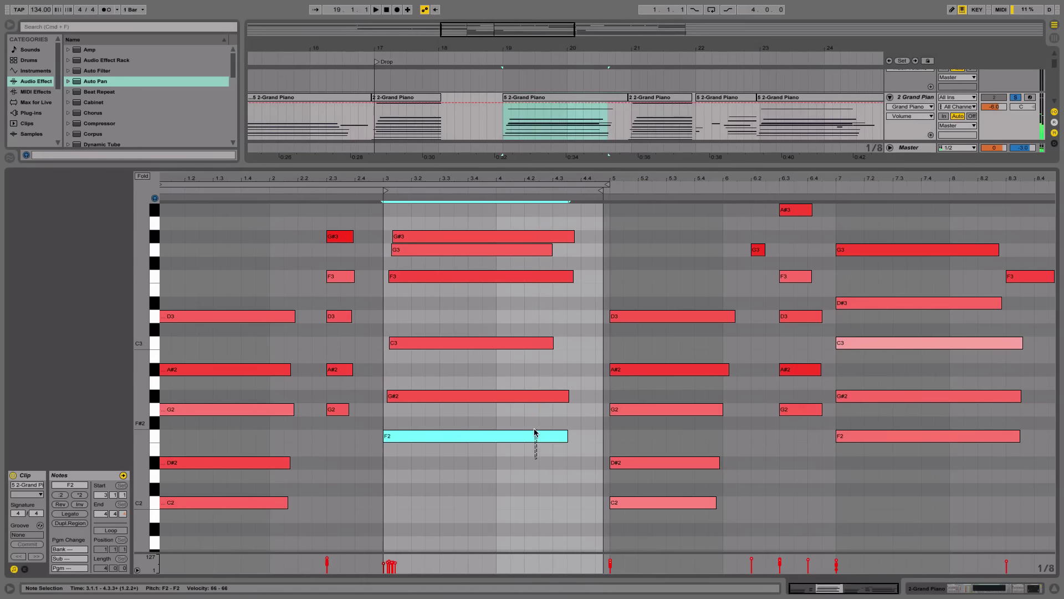
{"action": "scroll", "coordinate": [555, 429], "scroll_direction": "up", "scroll_amount": 1}
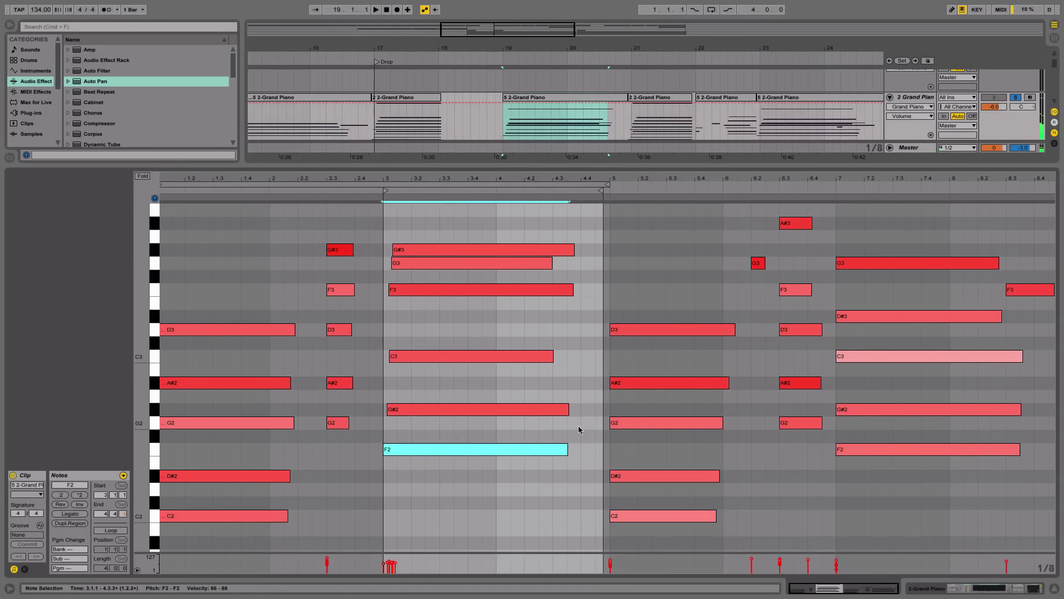
{"action": "left_click", "coordinate": [1055, 590]}
Step: Transpose the brass hit at bar 19 up to 5 semitones and play it back
{"action": "double_click", "coordinate": [528, 271]}
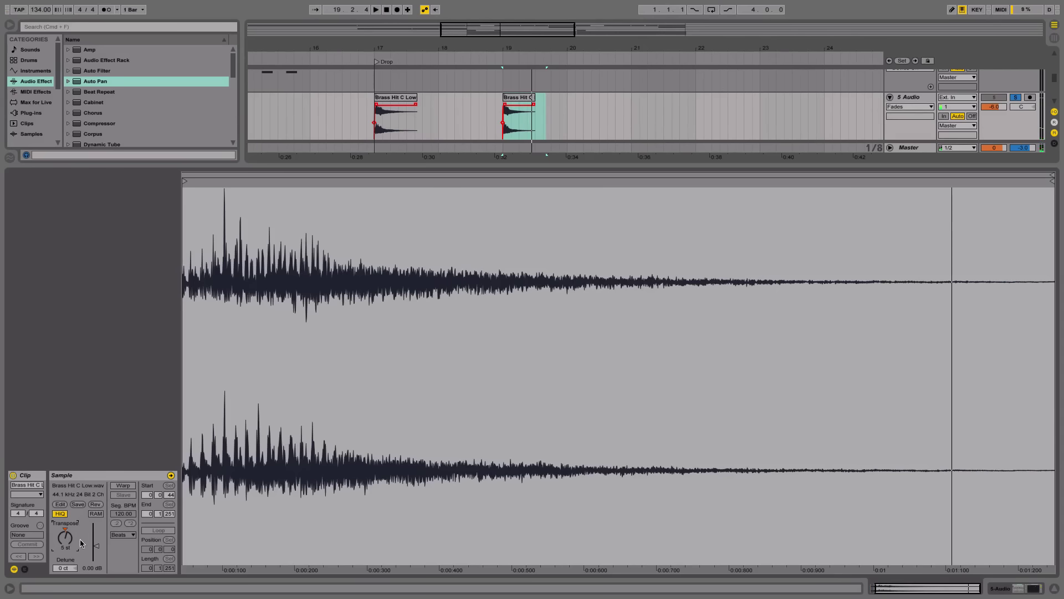
{"action": "left_click_drag", "start_coordinate": [77, 543], "coordinate": [73, 547]}
{"action": "key", "text": "space"}
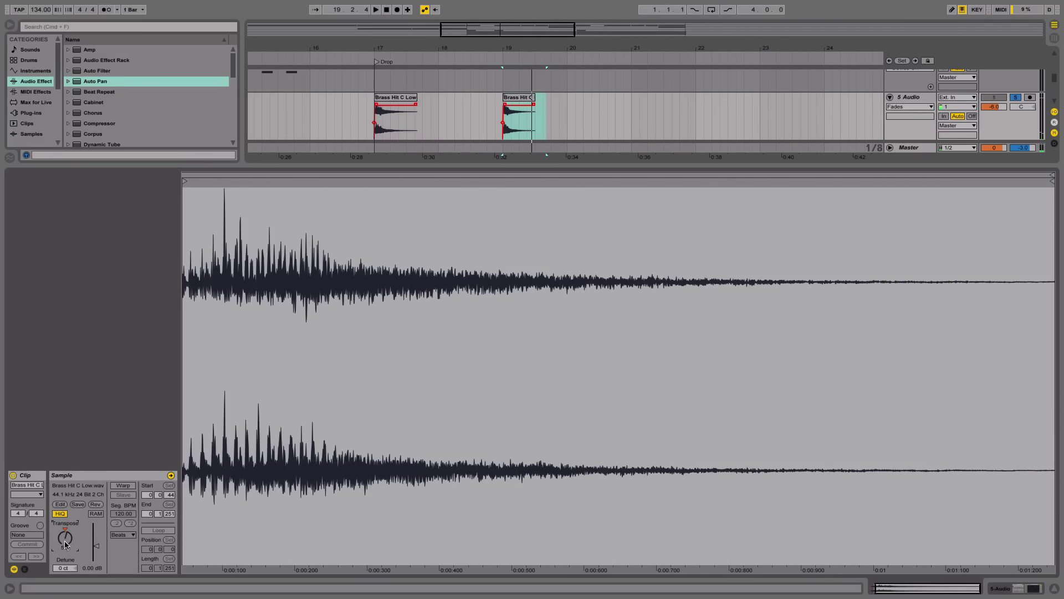
{"action": "left_click", "coordinate": [1057, 588]}
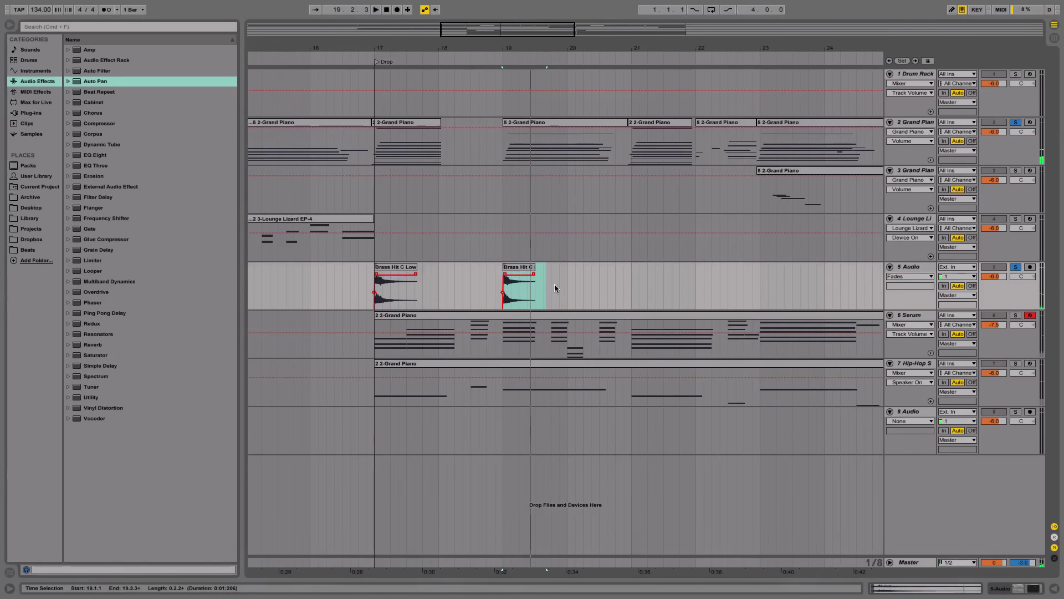
Step: Compare a lower transposition of the bar 19 brass hit with 5 semitones, return it to 5 semitones and play it back
{"action": "double_click", "coordinate": [518, 288]}
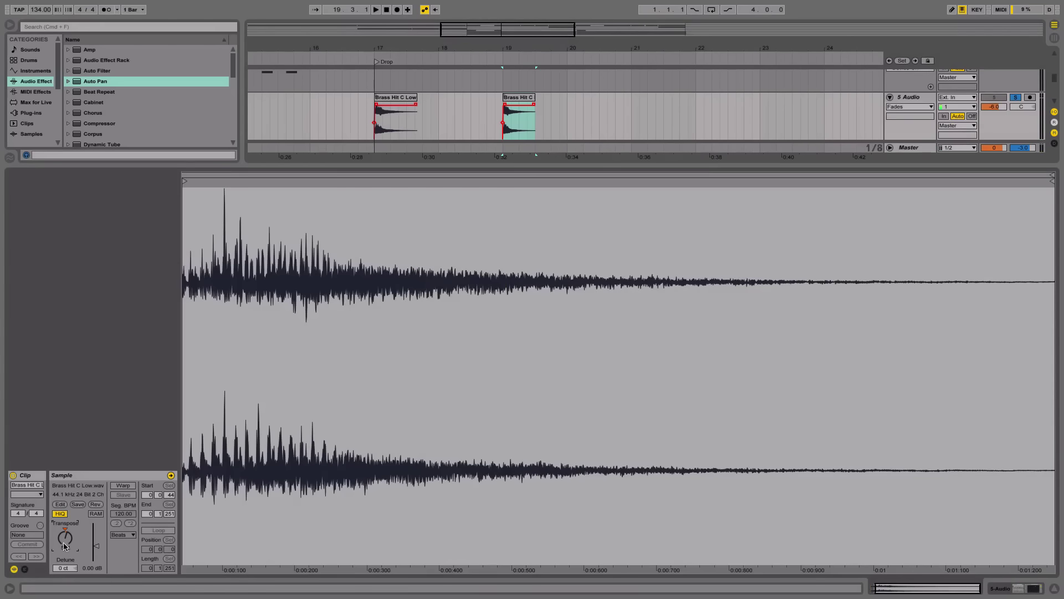
{"action": "key", "text": "space"}
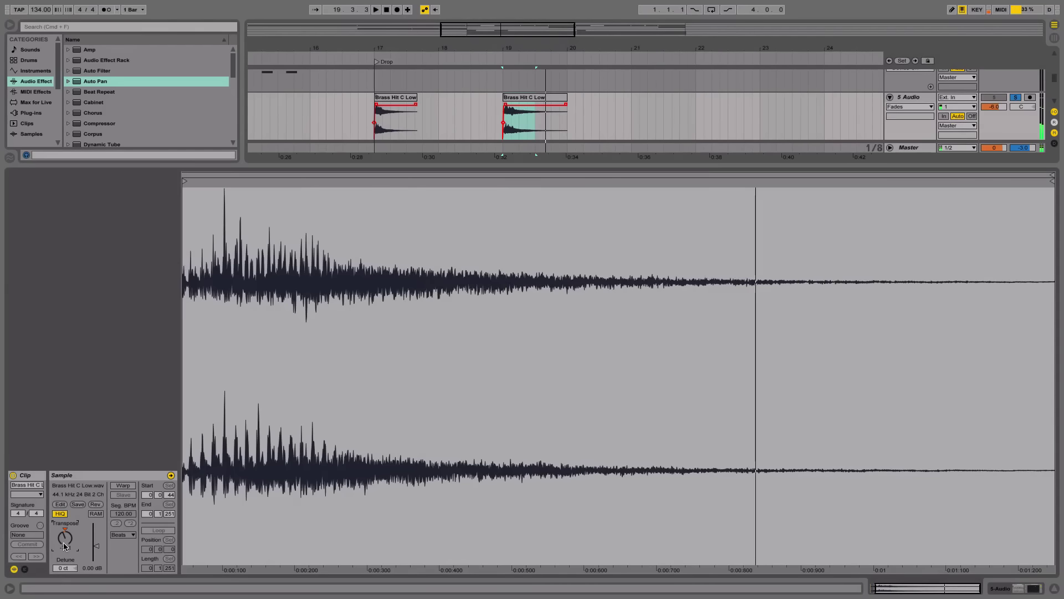
{"action": "left_click_drag", "start_coordinate": [65, 546], "coordinate": [65, 524]}
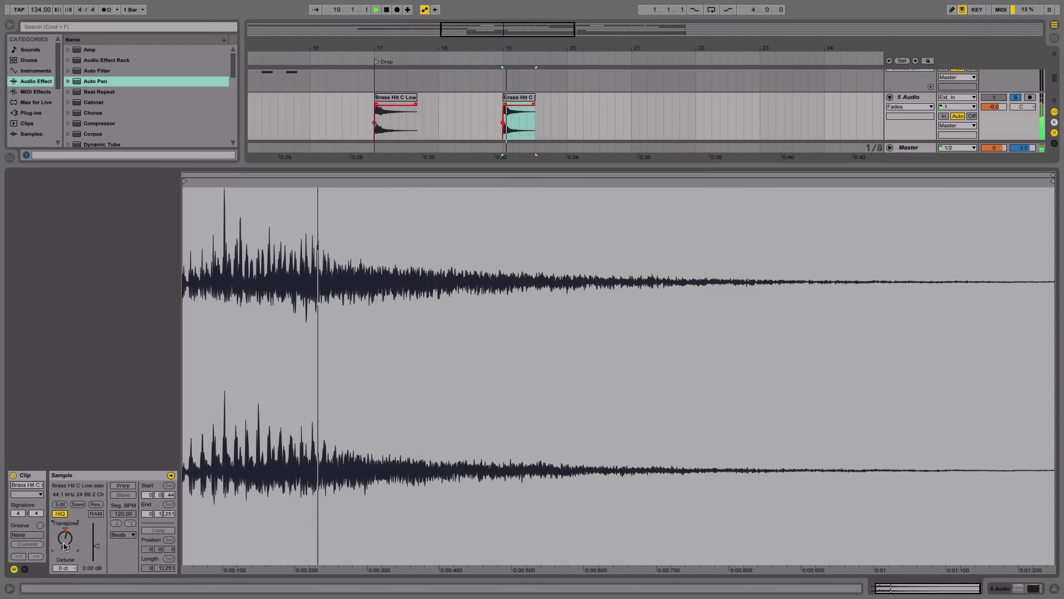
{"action": "left_click", "coordinate": [1056, 589]}
{"action": "scroll", "coordinate": [421, 222], "scroll_direction": "right", "scroll_amount": 1}
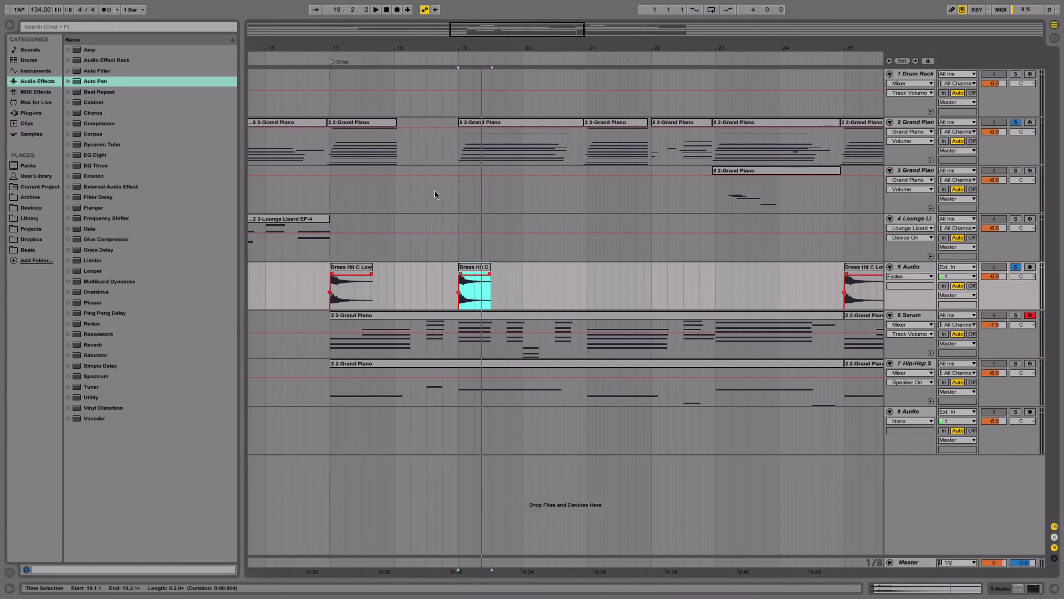
{"action": "scroll", "coordinate": [443, 183], "scroll_direction": "left", "scroll_amount": 5}
{"action": "scroll", "coordinate": [457, 169], "scroll_direction": "right", "scroll_amount": 6}
{"action": "left_click_drag", "start_coordinate": [413, 50], "coordinate": [425, 234]}
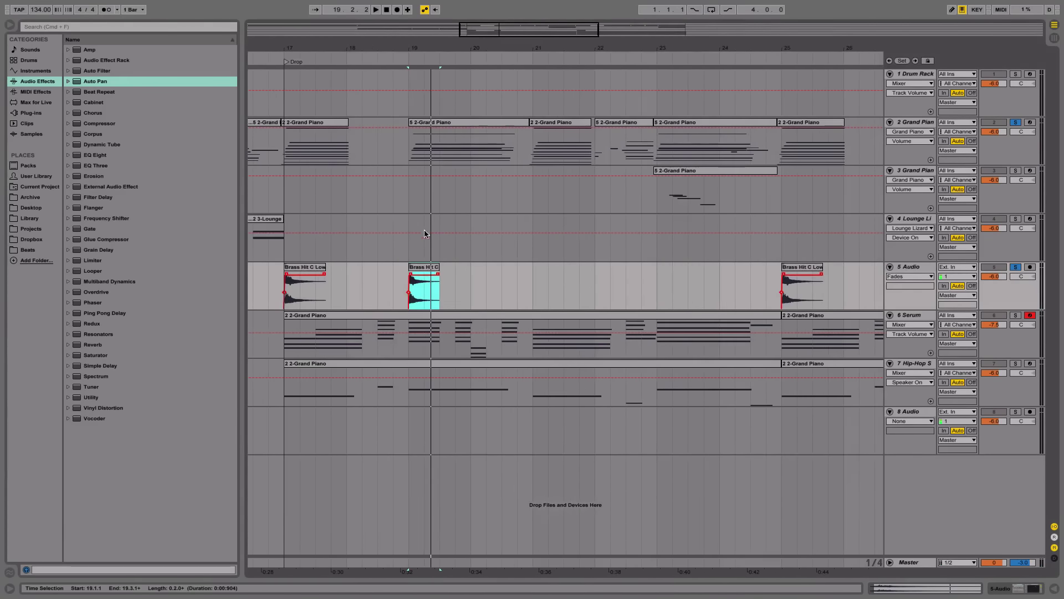
{"action": "key", "text": "space"}
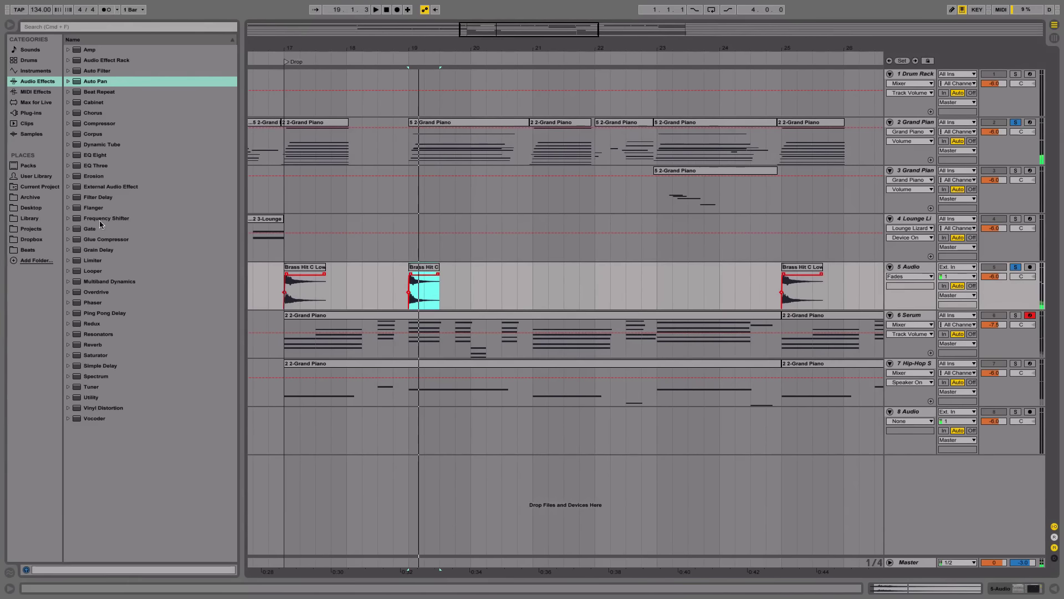
Step: Browse Archive to the Horns - 7 folder of the Premium Trap Essentials drum kit and preview Brass Hit F .wav
{"action": "left_click", "coordinate": [42, 197]}
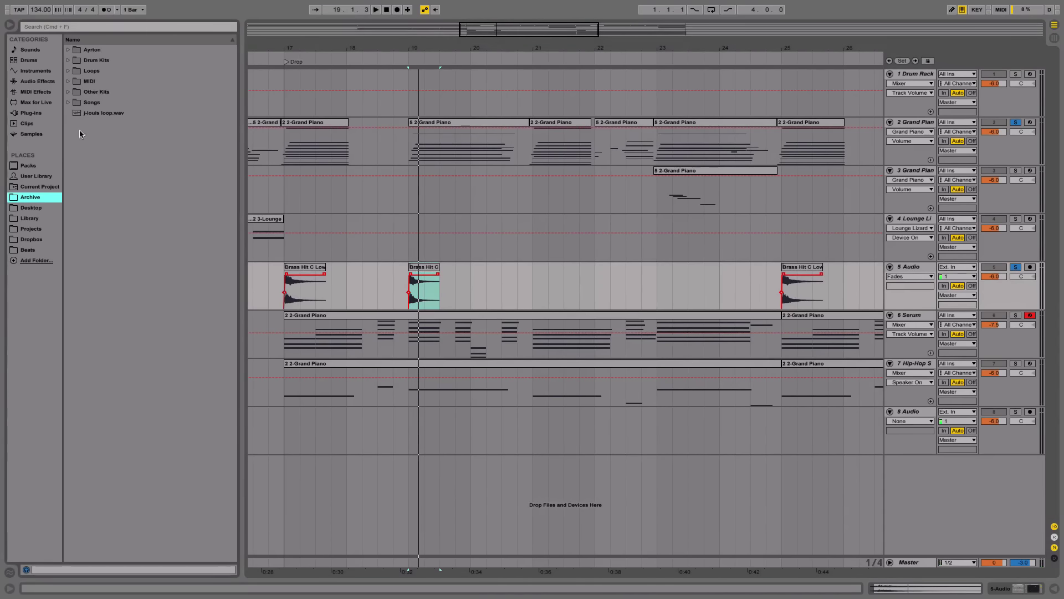
{"action": "left_click", "coordinate": [67, 61]}
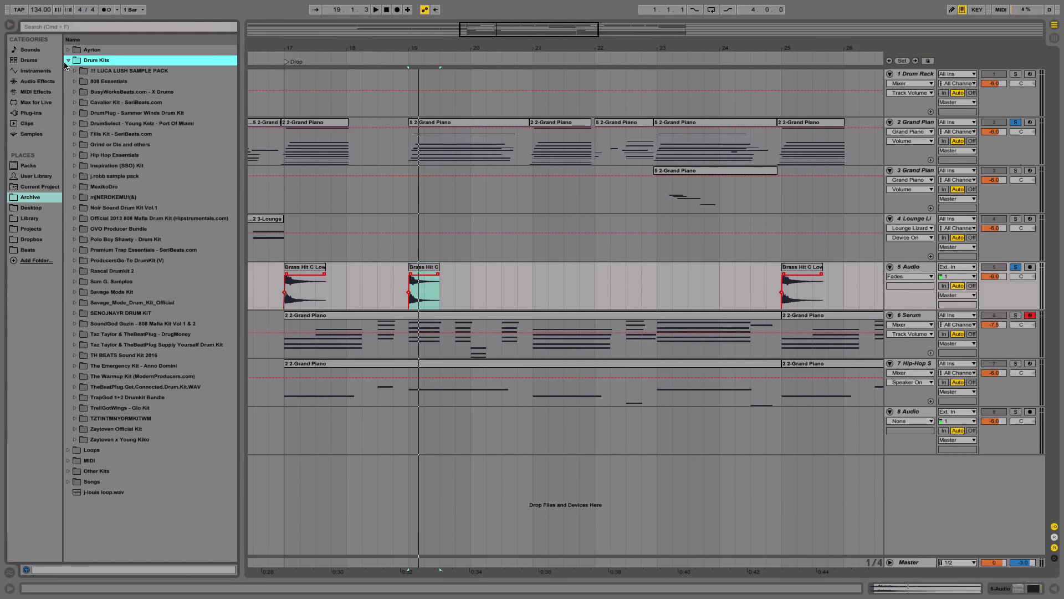
{"action": "left_click", "coordinate": [74, 250]}
{"action": "scroll", "coordinate": [89, 266], "scroll_direction": "down", "scroll_amount": 1}
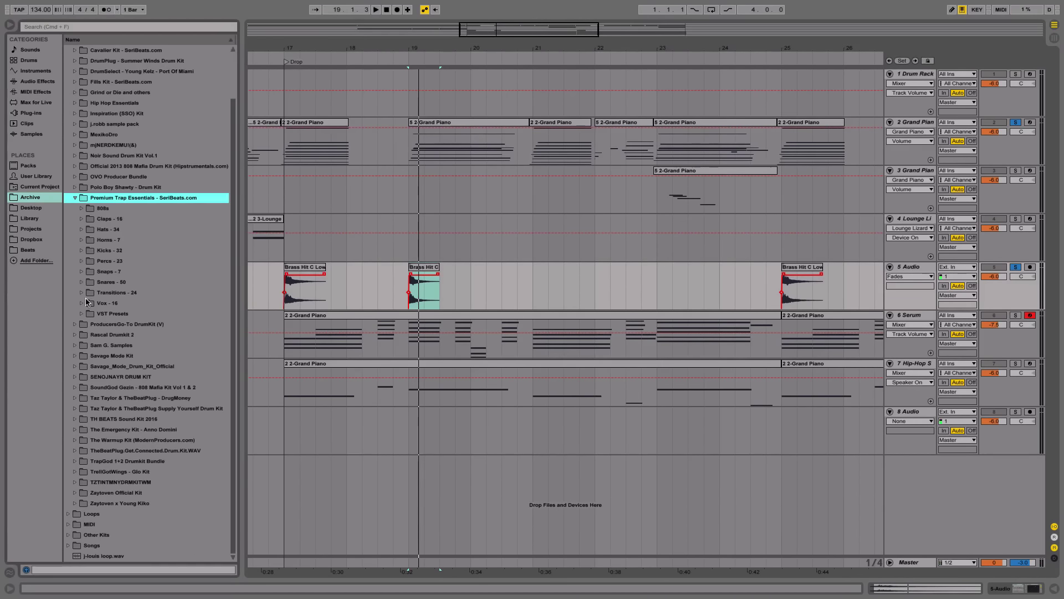
{"action": "left_click", "coordinate": [83, 241]}
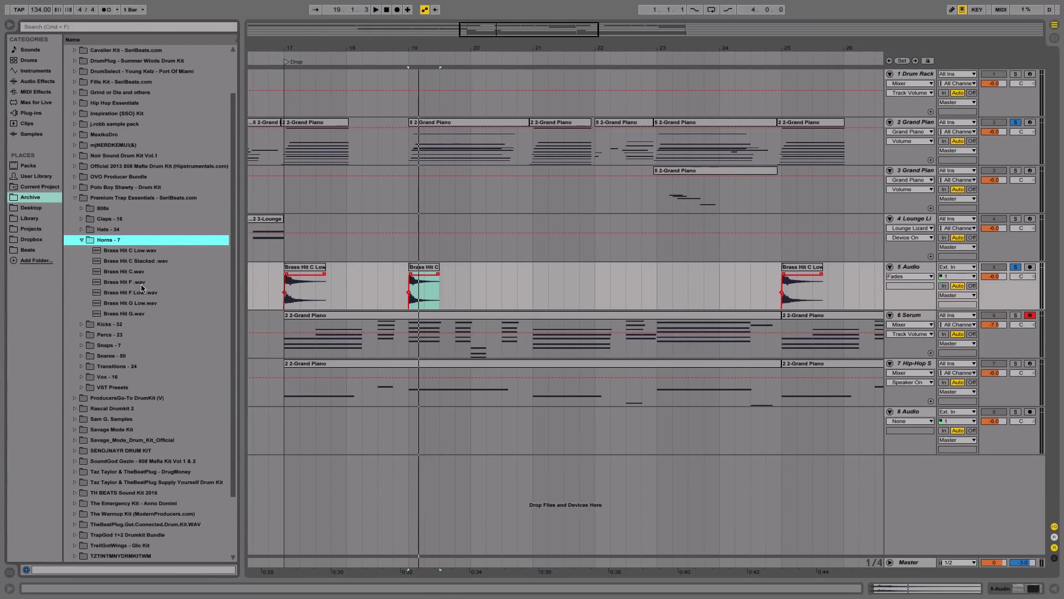
{"action": "left_click", "coordinate": [140, 283]}
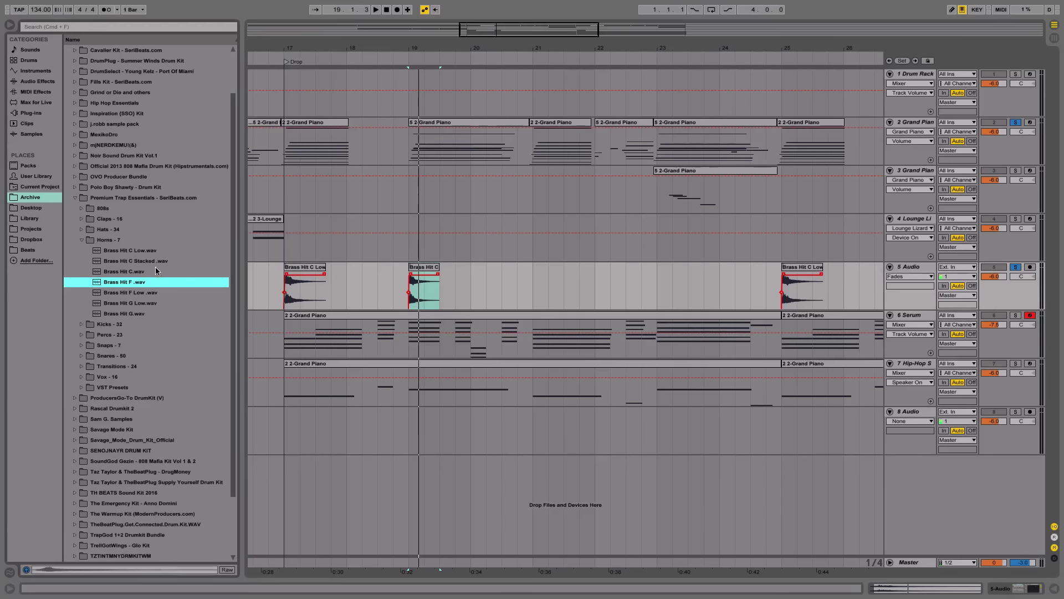
Step: Try replacing the brass hit at bar 19 with Brass Hit F .wav and play it back
{"action": "left_click_drag", "start_coordinate": [116, 285], "coordinate": [408, 293]}
{"action": "key", "text": "space"}
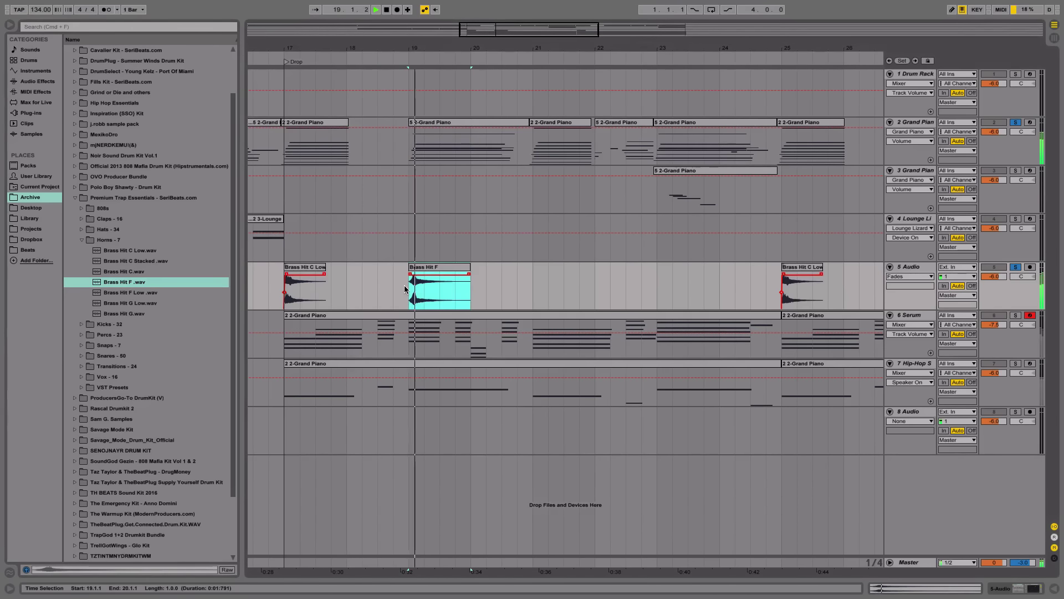
{"action": "key", "text": "super+z"}
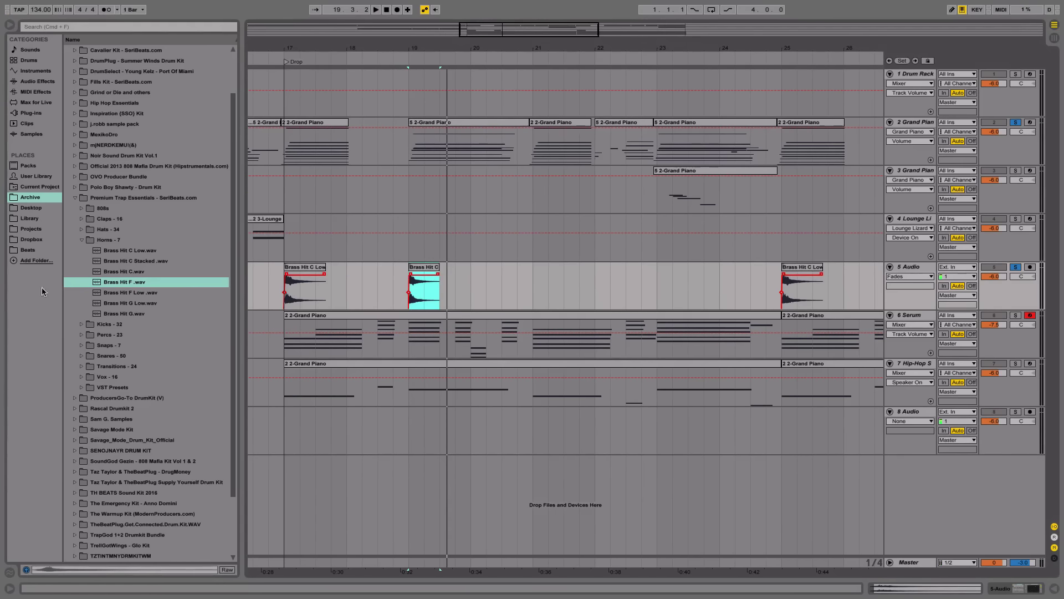
Step: Preview the Brass Hit G Low, G, C Low and F Low samples to compare their pitch and sound
{"action": "left_click", "coordinate": [125, 304]}
{"action": "left_click", "coordinate": [133, 314]}
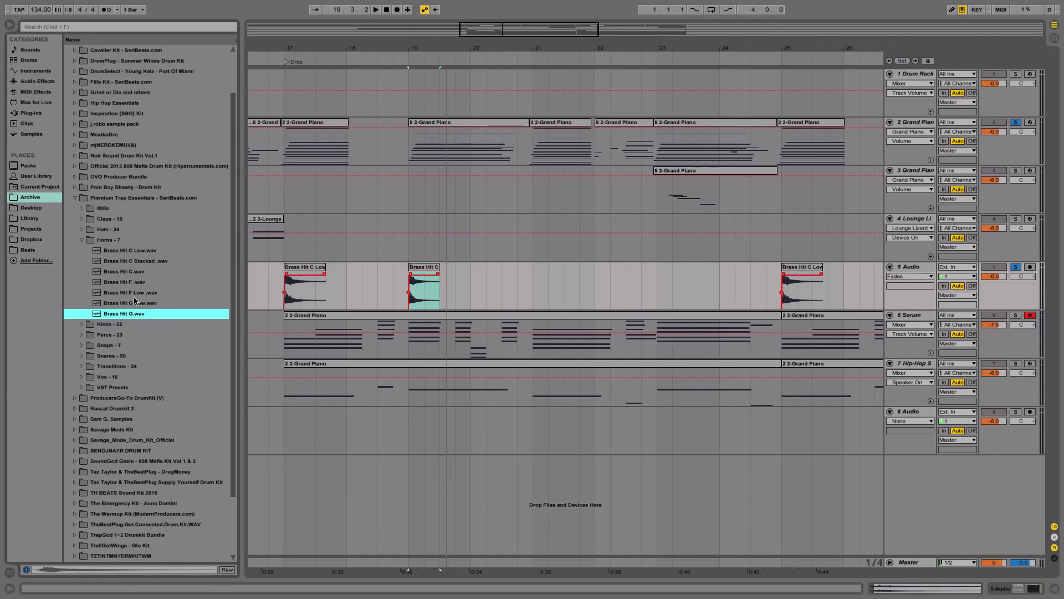
{"action": "left_click", "coordinate": [136, 249]}
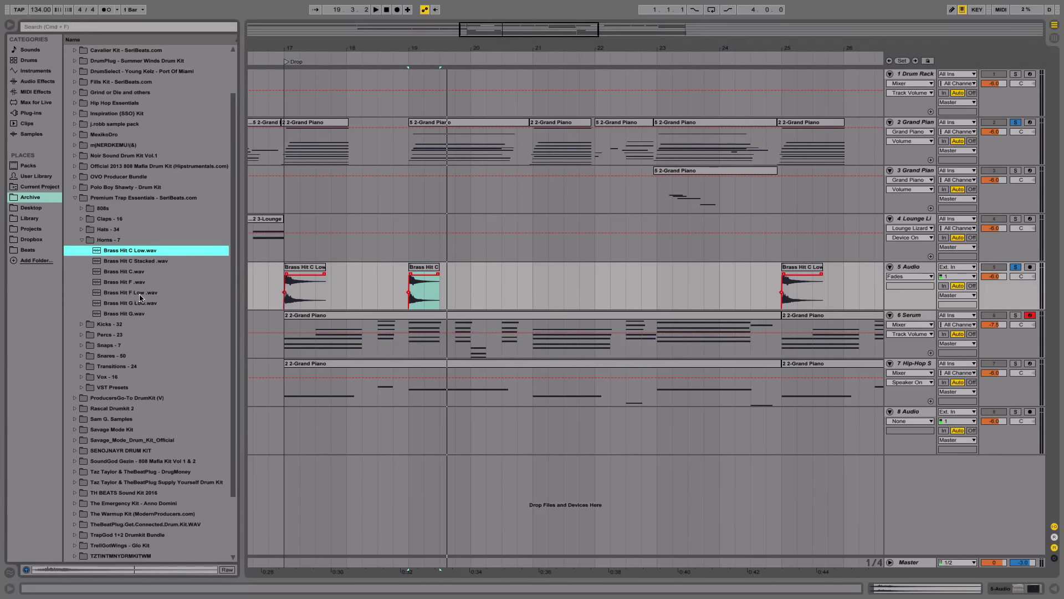
{"action": "left_click", "coordinate": [139, 294]}
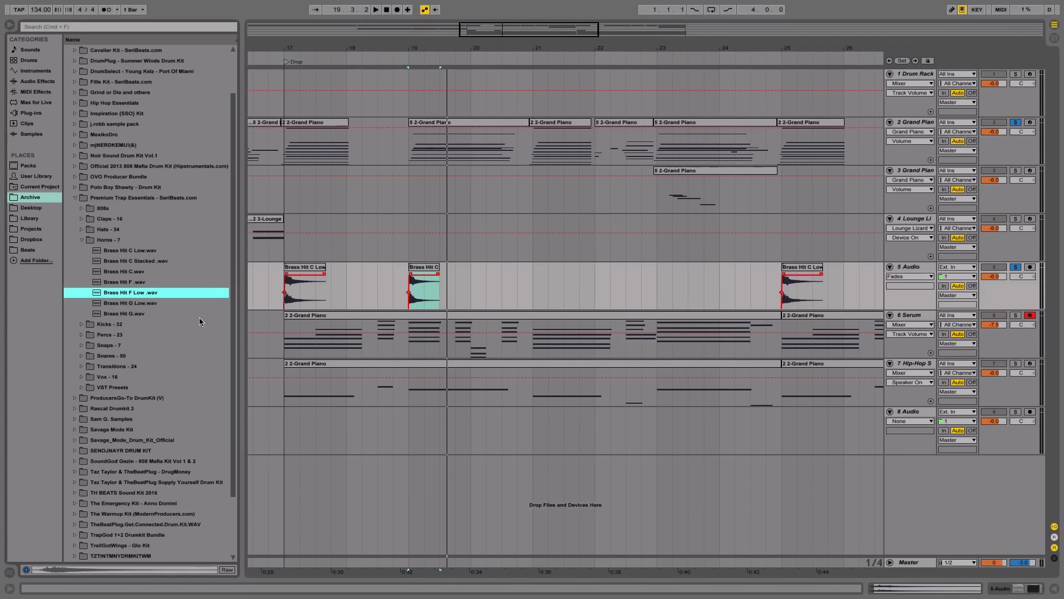
{"action": "left_click", "coordinate": [149, 304]}
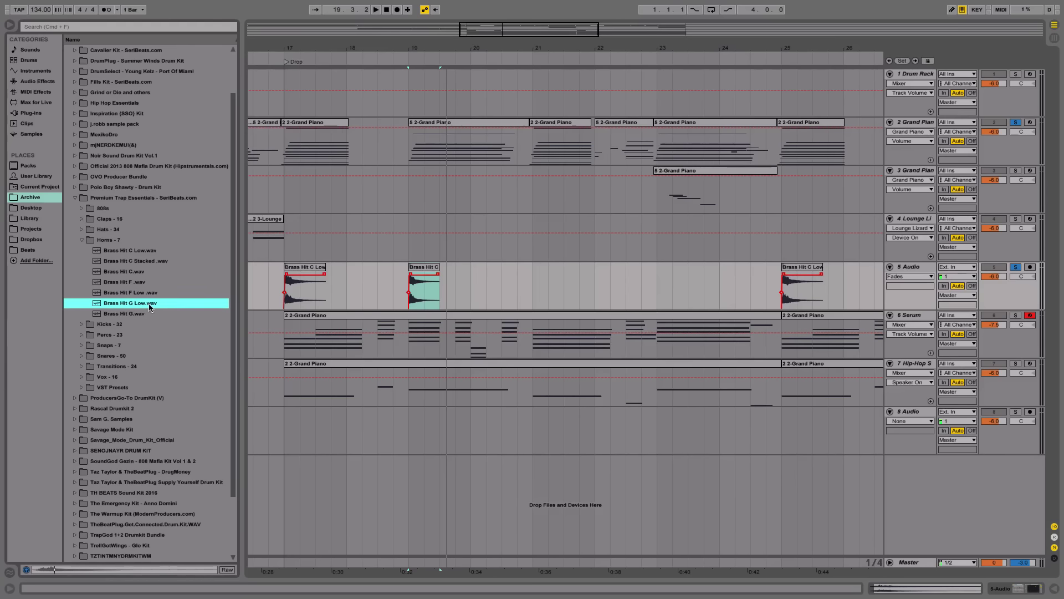
{"action": "left_click", "coordinate": [150, 252]}
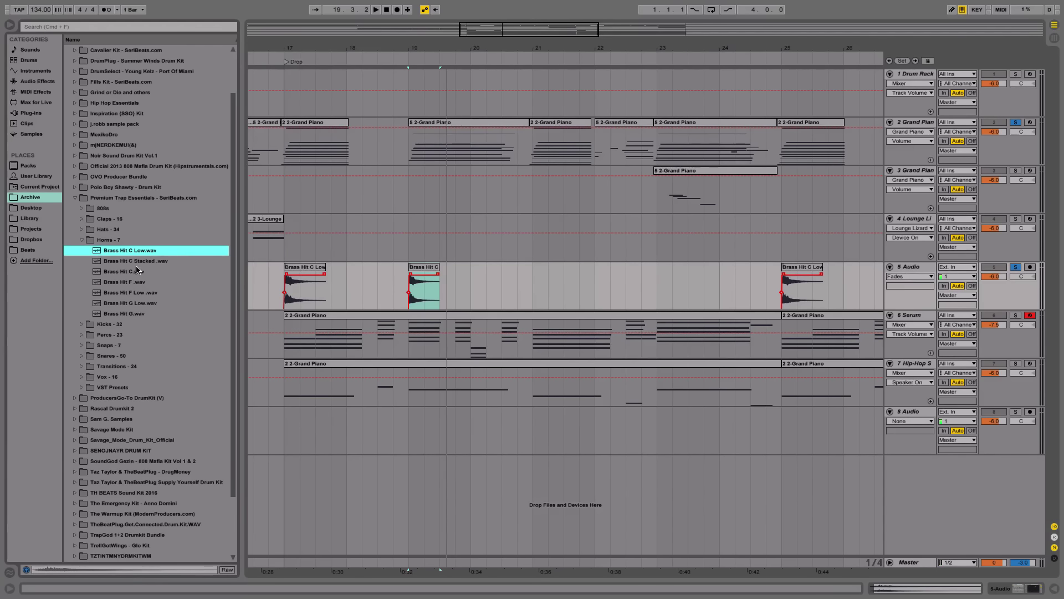
Step: Undo the last transposition change on the bar 19 brass hit to restore its lower pitch, and play it back
{"action": "left_click_drag", "start_coordinate": [411, 47], "coordinate": [310, 50]}
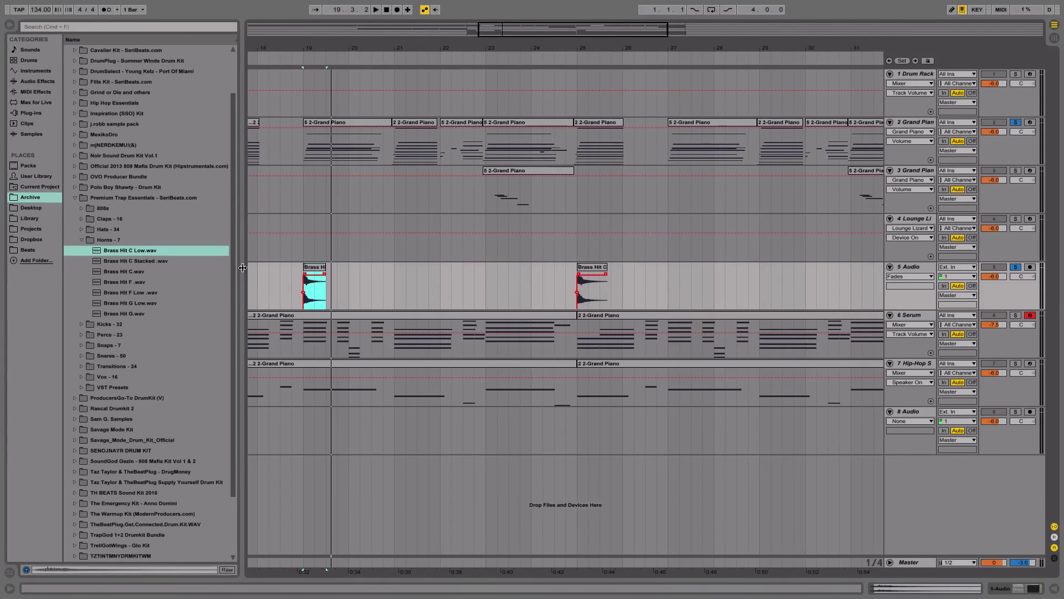
{"action": "scroll", "coordinate": [317, 273], "scroll_direction": "left", "scroll_amount": 3}
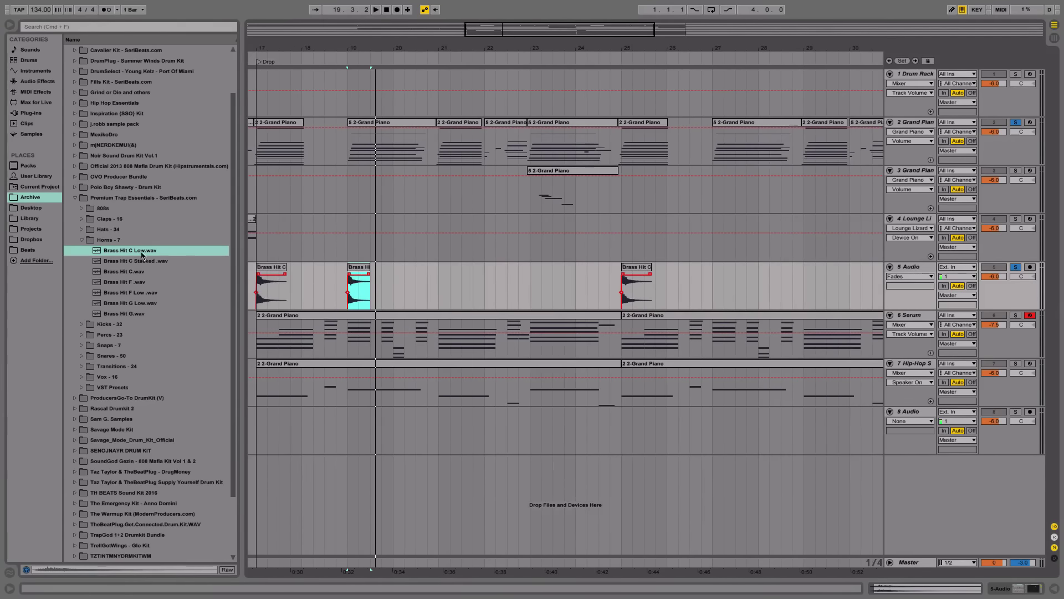
{"action": "left_click", "coordinate": [359, 268]}
{"action": "key", "text": "space"}
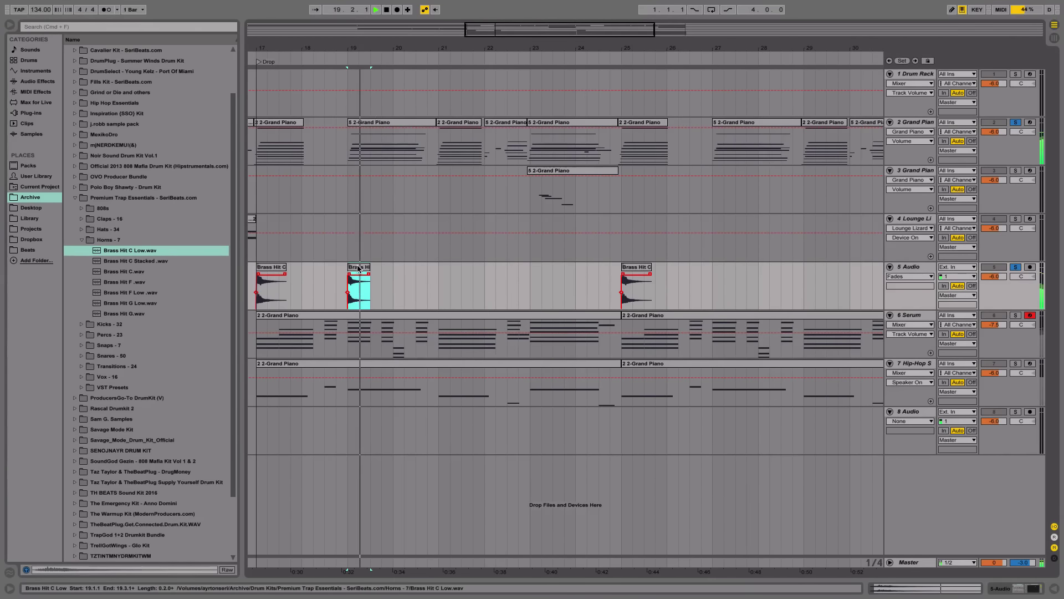
{"action": "key", "text": "super+d"}
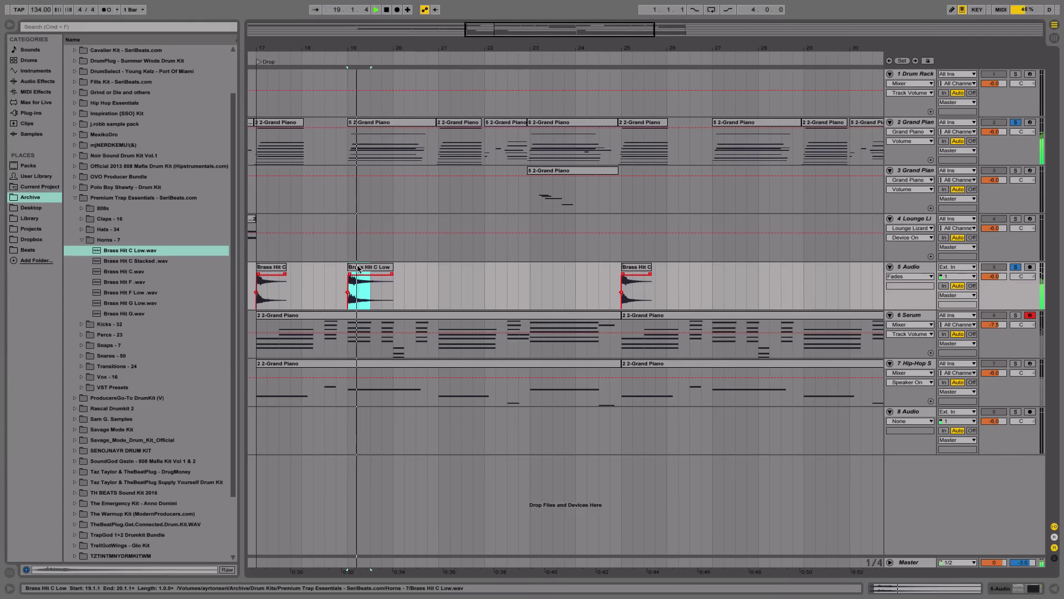
{"action": "key", "text": "space"}
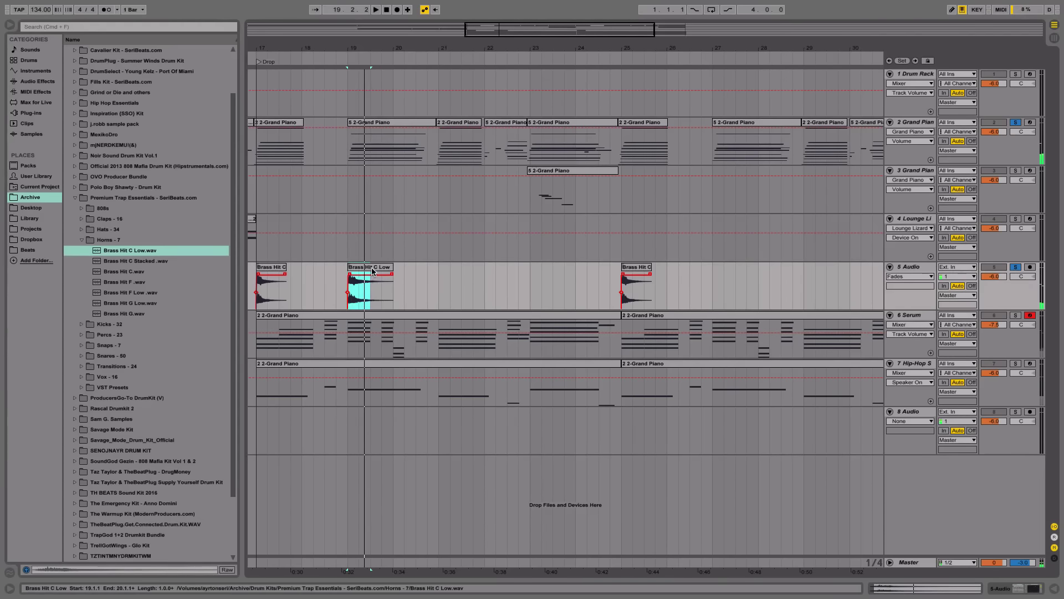
{"action": "left_click", "coordinate": [372, 269]}
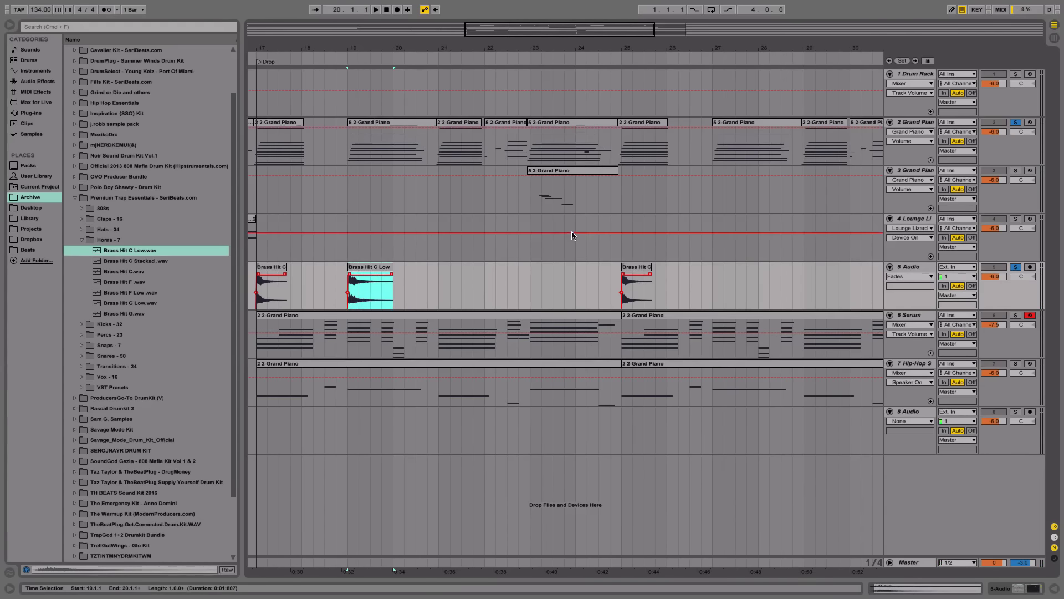
Step: Play back the bar 19 brass hit and open its clip settings to check its transposition
{"action": "mouse_move", "coordinate": [520, 45]}
{"action": "left_mouse_down"}
{"action": "mouse_move", "coordinate": [520, 83]}
{"action": "mouse_move", "coordinate": [521, 33]}
{"action": "left_mouse_up"}
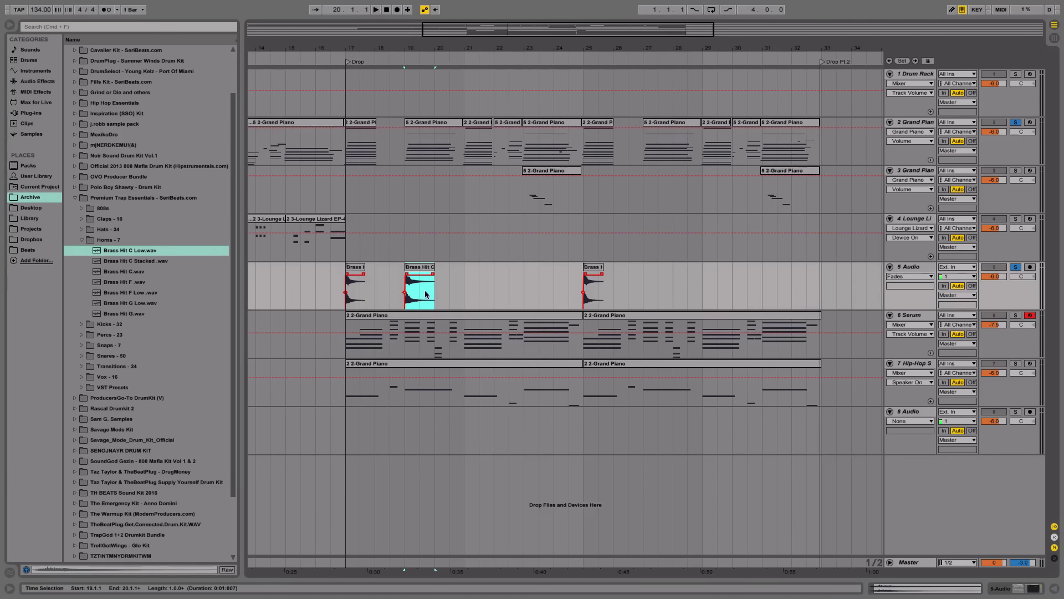
{"action": "key", "text": "space"}
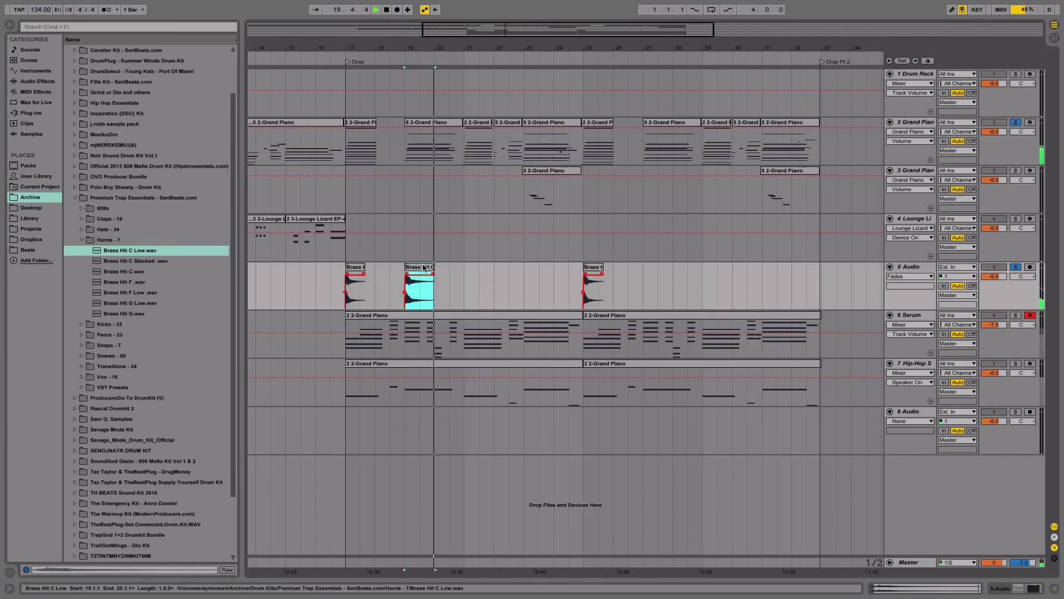
{"action": "key", "text": "space"}
{"action": "double_click", "coordinate": [424, 268]}
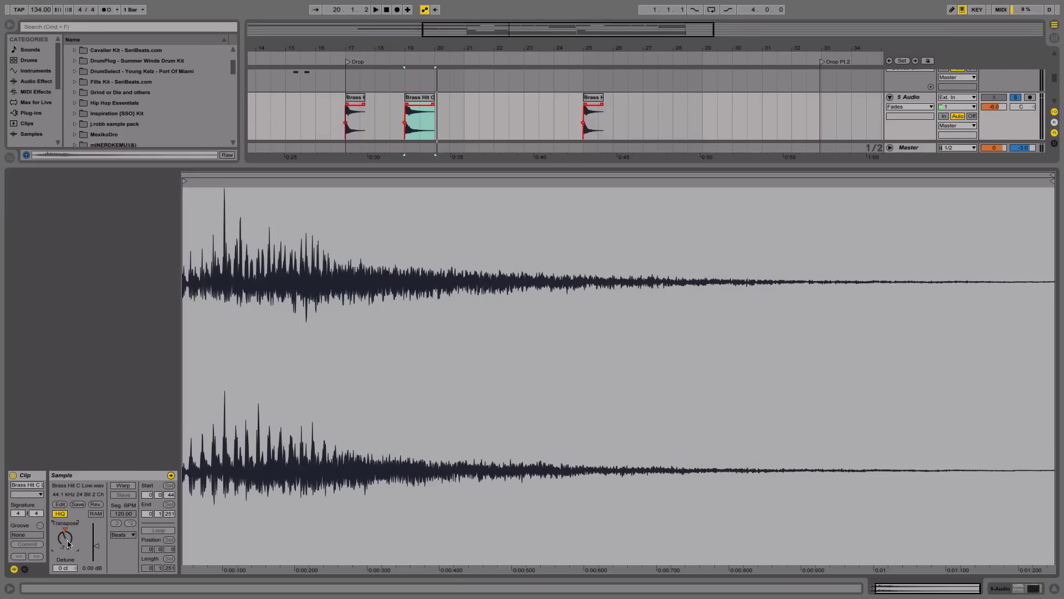
{"action": "key", "text": "space"}
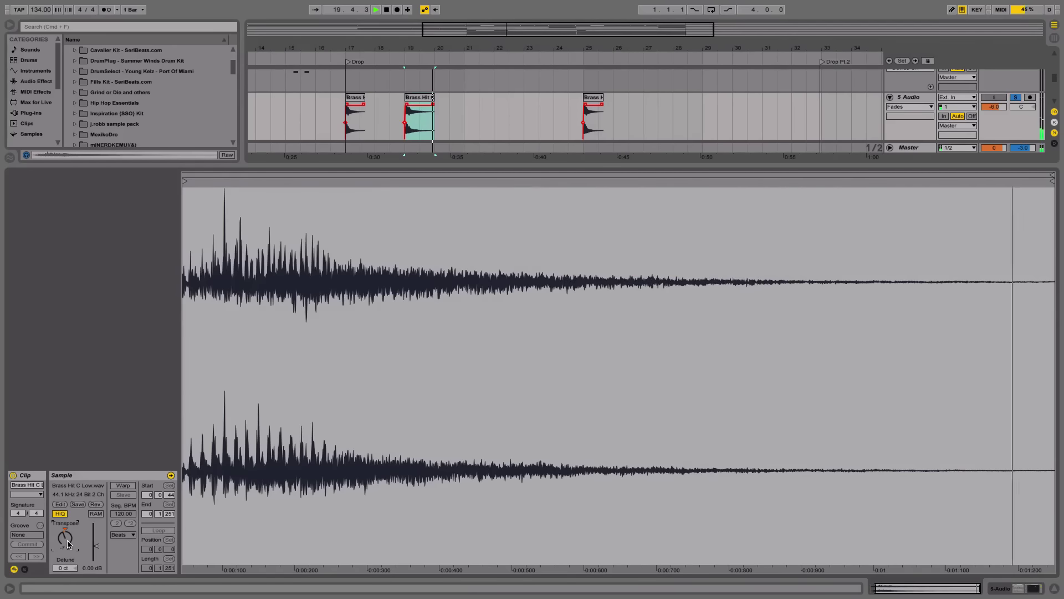
{"action": "key", "text": "space"}
{"action": "left_click", "coordinate": [1055, 588]}
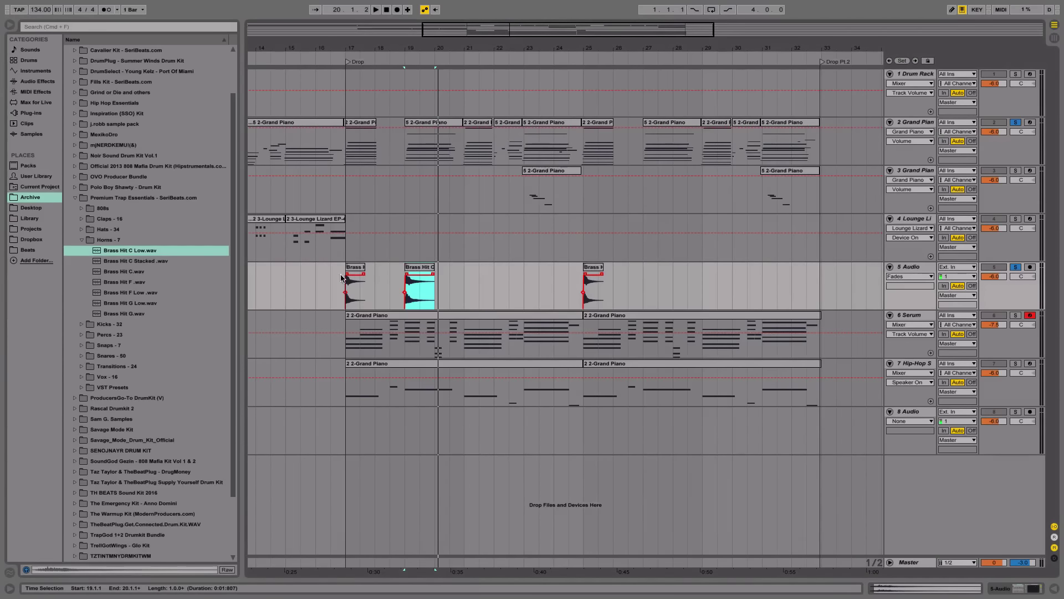
Step: Duplicate the brass hits in bars 17 to 20 onto bars 21 to 24 and play from bar 17
{"action": "left_click_drag", "start_coordinate": [342, 278], "coordinate": [464, 270]}
{"action": "key", "text": "super+d"}
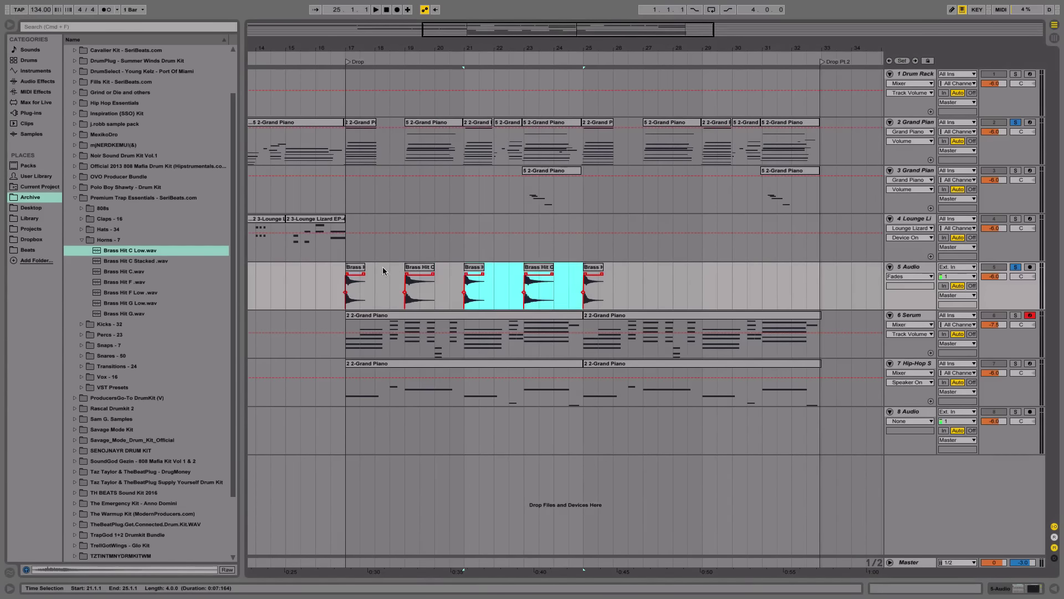
{"action": "left_click", "coordinate": [361, 267]}
{"action": "key", "text": "space"}
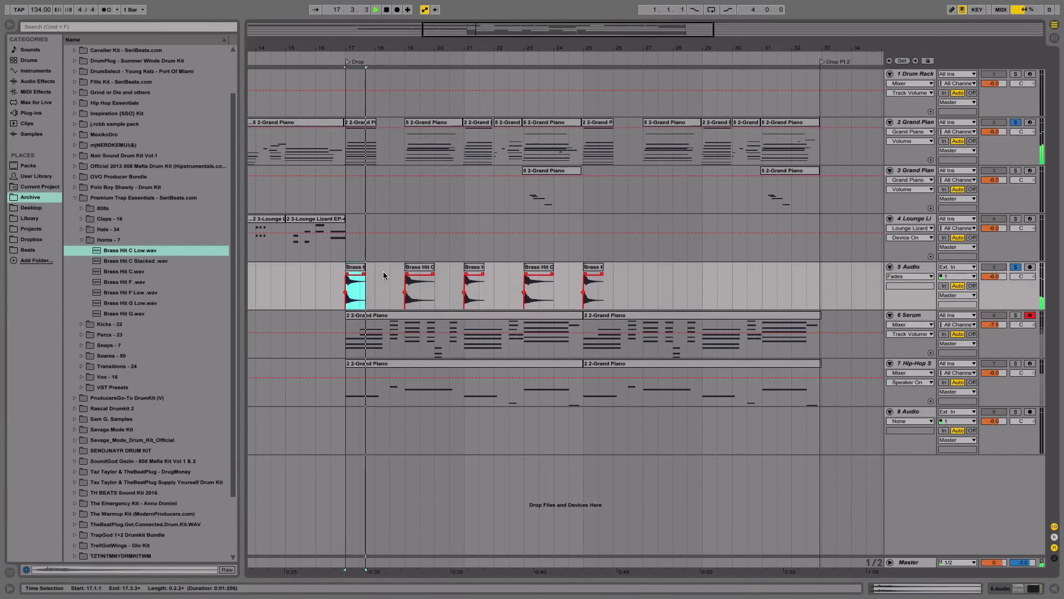
Step: Replay the start of the drop and place a copy of the bar 17 brass hit at 18.2.1
{"action": "left_click_drag", "start_coordinate": [362, 44], "coordinate": [361, 89]}
{"action": "key", "text": "plus"}
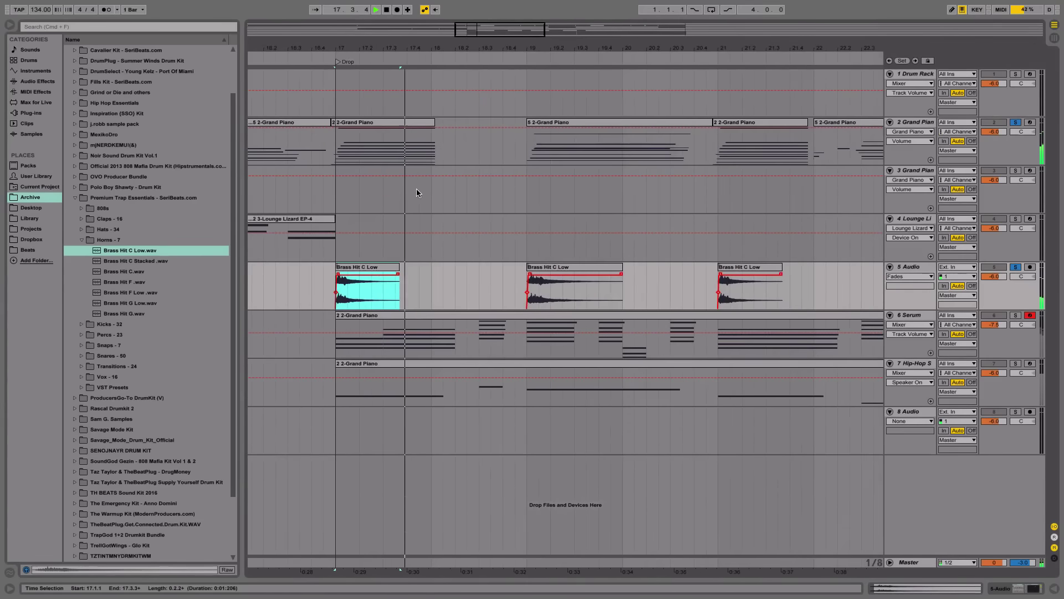
{"action": "key", "text": "space"}
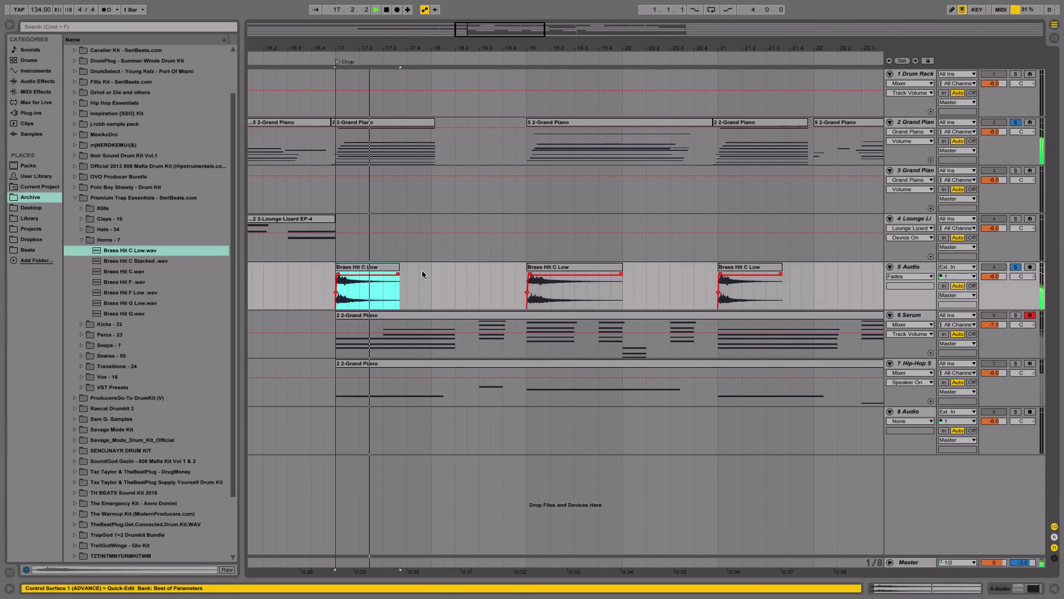
{"action": "left_click", "coordinate": [455, 278]}
{"action": "key", "text": "super+v"}
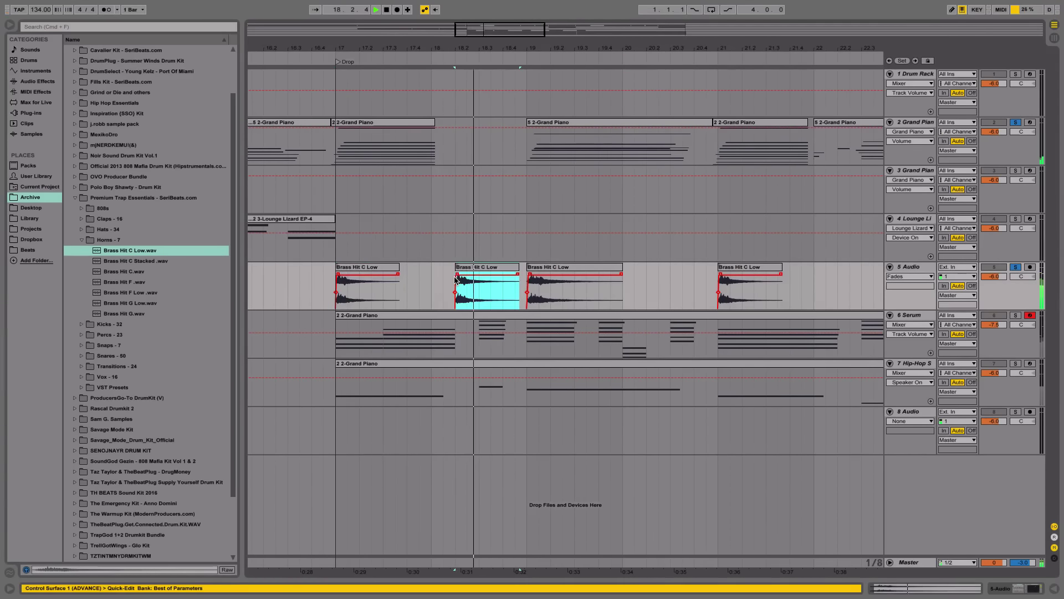
Step: Place a copy of the short brass hit at 22.2.1, just before the bar 23 hit
{"action": "scroll", "coordinate": [734, 253], "scroll_direction": "right", "scroll_amount": 2}
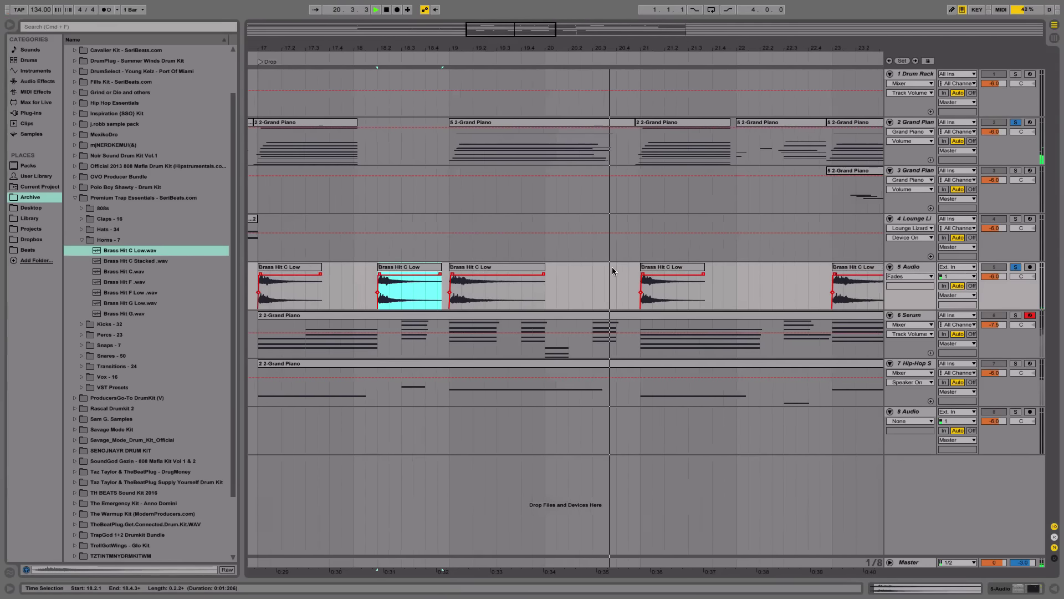
{"action": "scroll", "coordinate": [612, 268], "scroll_direction": "right", "scroll_amount": 3}
{"action": "left_click", "coordinate": [717, 269]}
{"action": "key", "text": "super+v"}
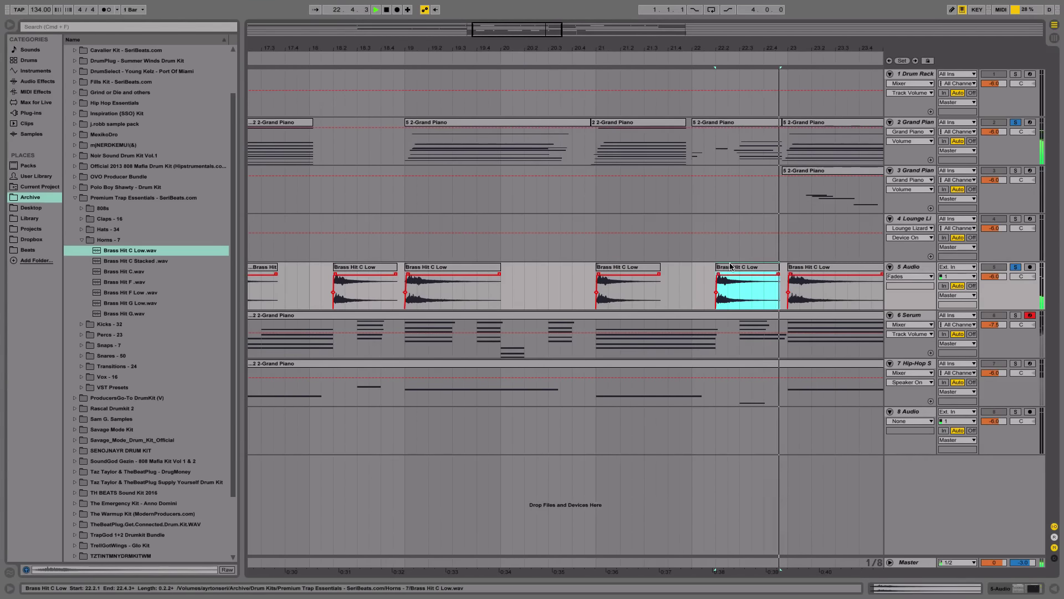
Step: Stop playback and delete the brass hit at 18.2.1
{"action": "key", "text": "space"}
{"action": "left_click_drag", "start_coordinate": [681, 52], "coordinate": [681, 47]}
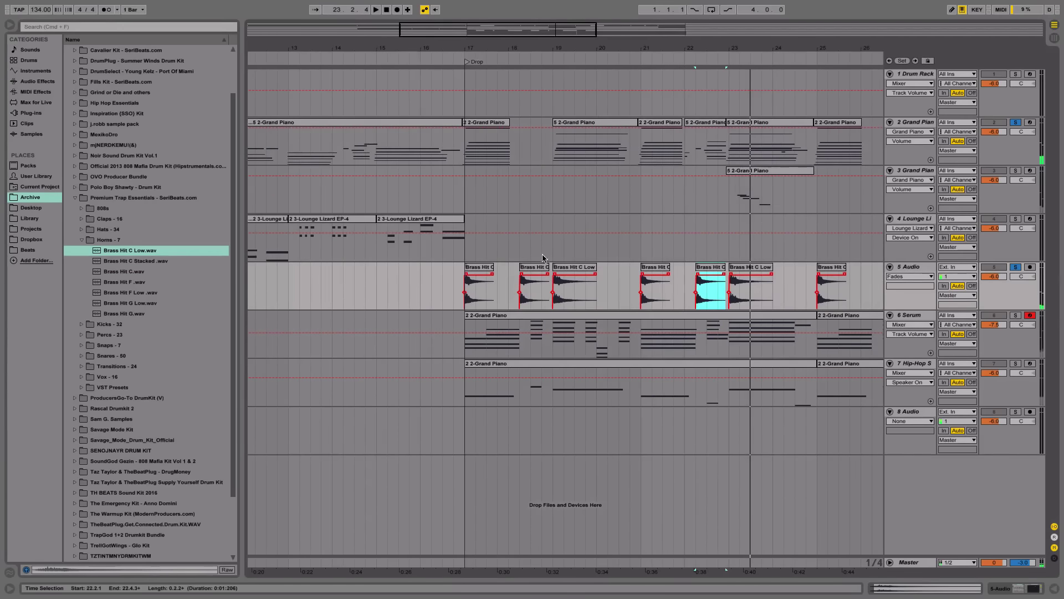
{"action": "left_click", "coordinate": [536, 272]}
{"action": "key", "text": "Delete"}
Step: Play back the drop from the bar 23 brass hit to check how it sits with the piano chords
{"action": "scroll", "coordinate": [541, 269], "scroll_direction": "right", "scroll_amount": 4}
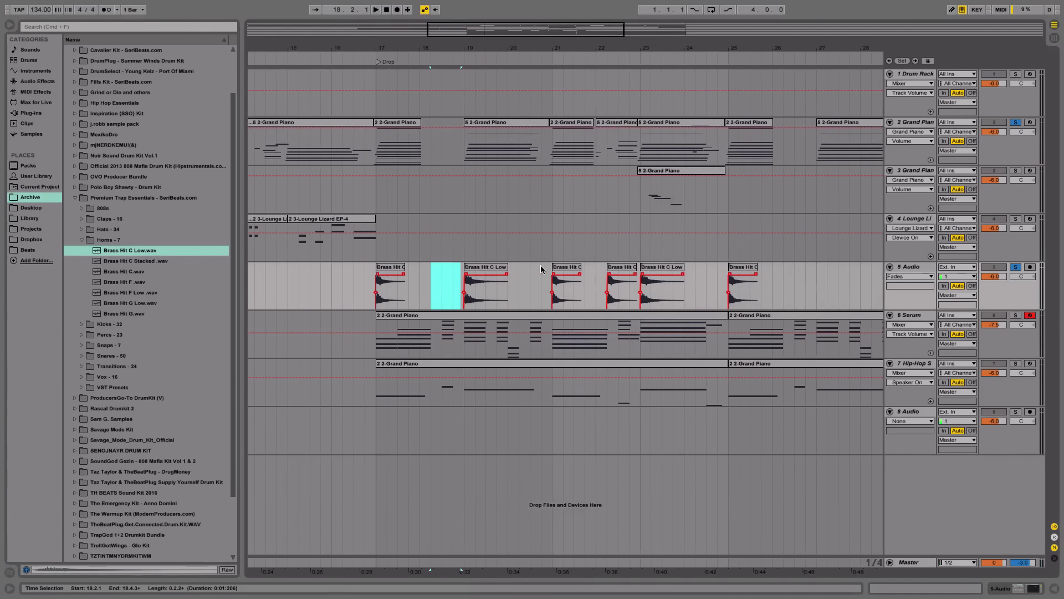
{"action": "left_click", "coordinate": [621, 272]}
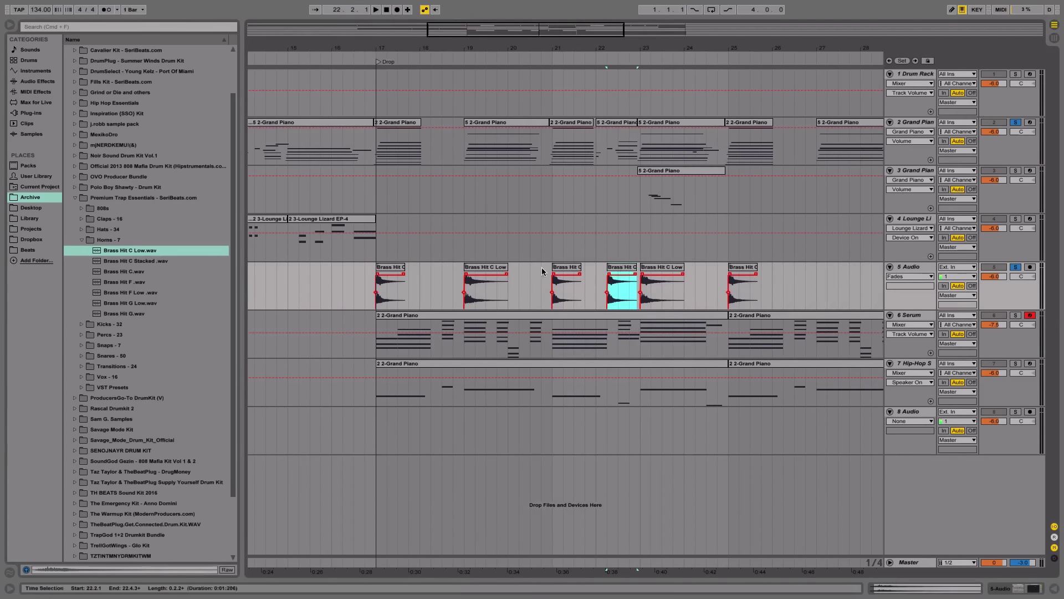
{"action": "left_click", "coordinate": [652, 270]}
{"action": "key", "text": "space"}
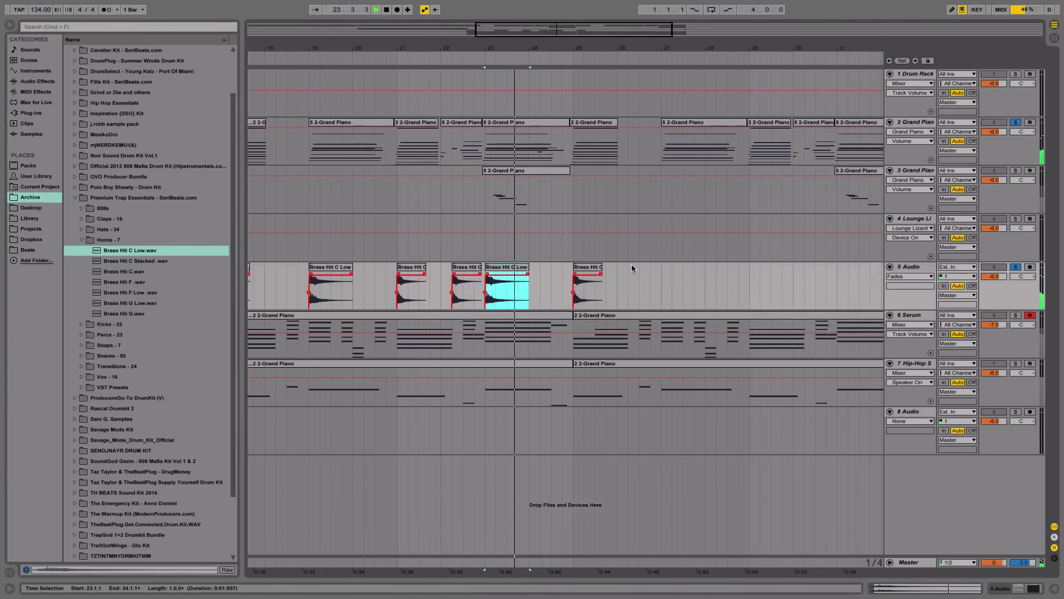
{"action": "scroll", "coordinate": [605, 268], "scroll_direction": "left", "scroll_amount": 2}
{"action": "key", "text": "space"}
Step: Duplicate the brass hits in bars 17 to 24 onto bars 25 to 32 and play from bar 25
{"action": "left_click_drag", "start_coordinate": [619, 283], "coordinate": [272, 282]}
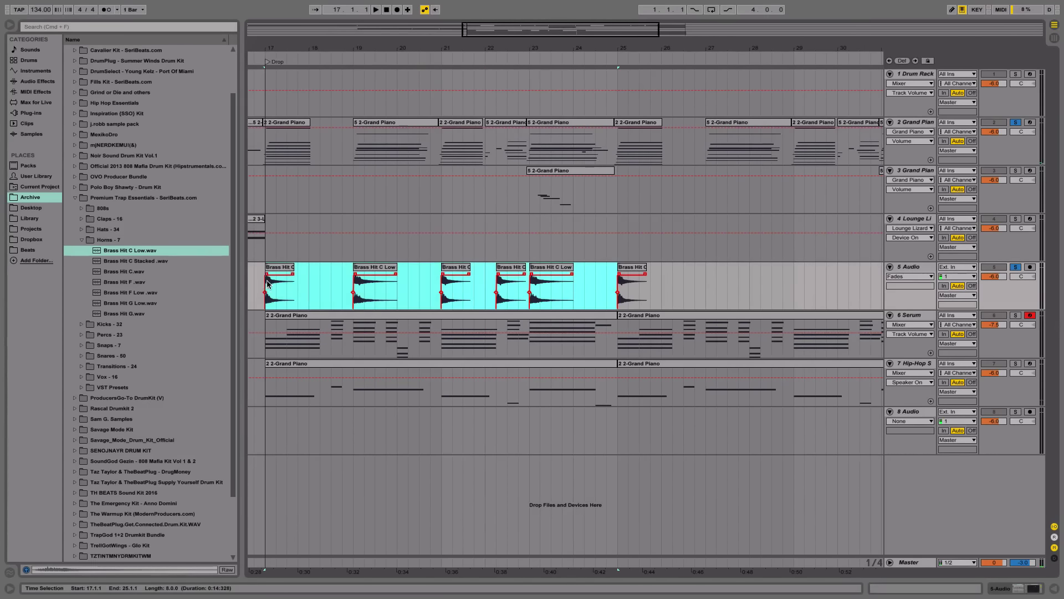
{"action": "key", "text": "super+d"}
{"action": "key", "text": "space"}
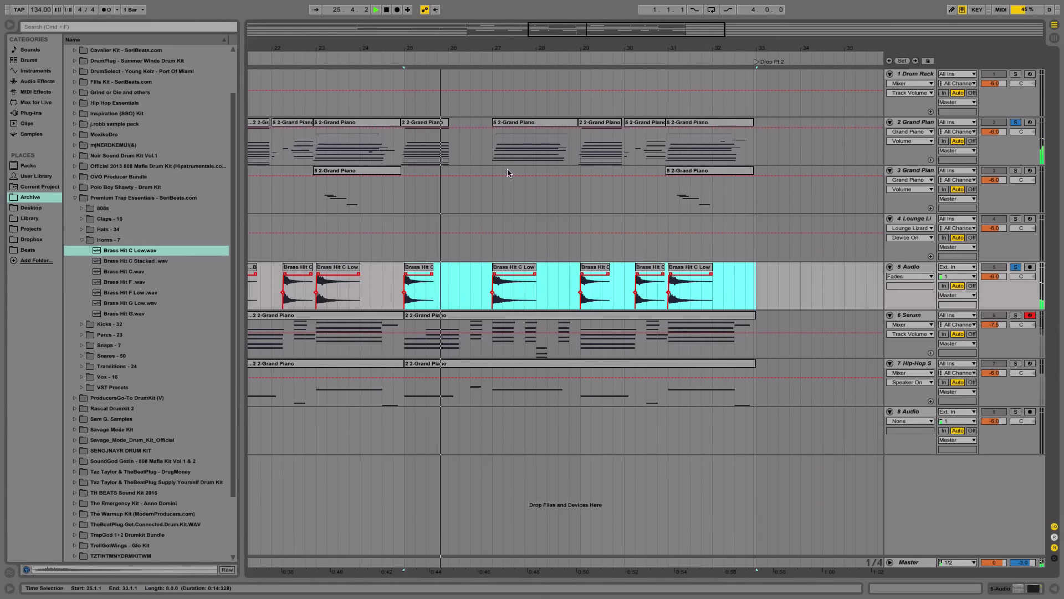
Step: Transpose the bar 31 brass hit to 5 st during playback and close the clip settings
{"action": "mouse_move", "coordinate": [516, 47]}
{"action": "left_mouse_down"}
{"action": "mouse_move", "coordinate": [515, 61]}
{"action": "mouse_move", "coordinate": [514, 44]}
{"action": "mouse_move", "coordinate": [527, 55]}
{"action": "left_mouse_up"}
{"action": "left_click", "coordinate": [713, 286]}
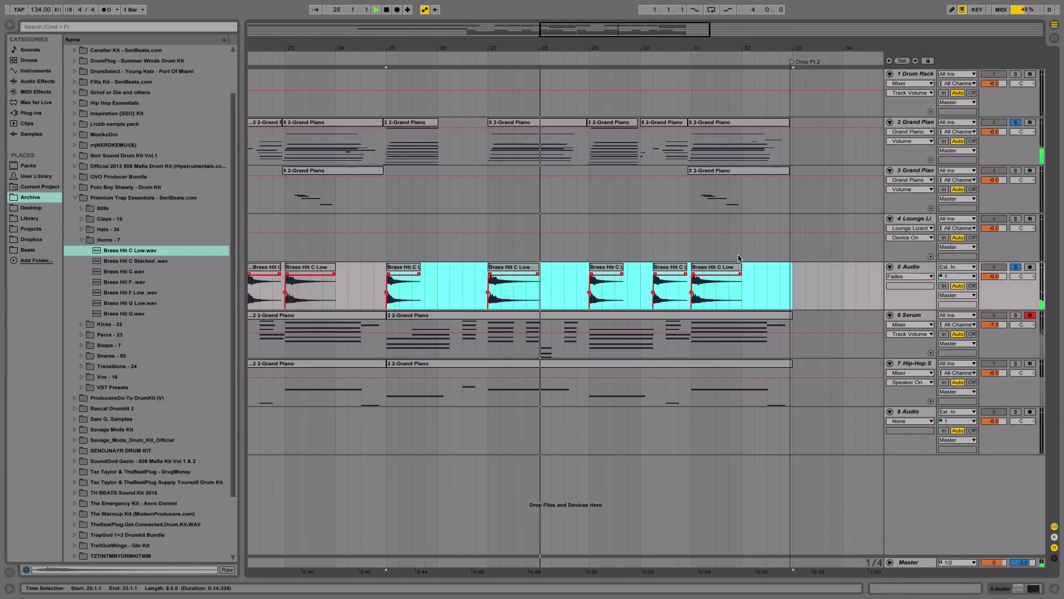
{"action": "double_click", "coordinate": [712, 286]}
{"action": "left_click", "coordinate": [82, 537]}
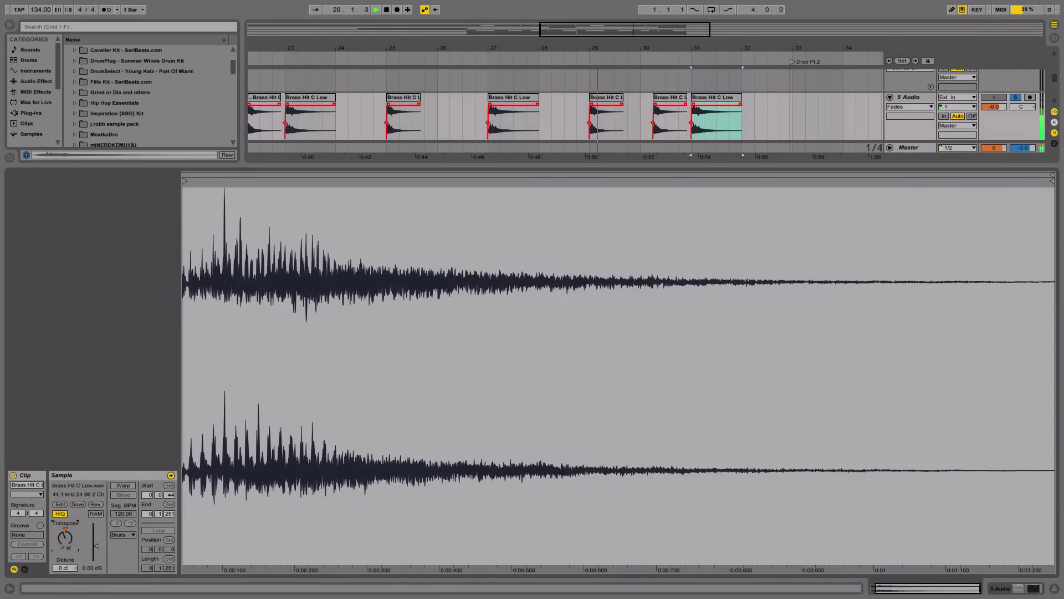
{"action": "left_click_drag", "start_coordinate": [65, 541], "coordinate": [66, 541]}
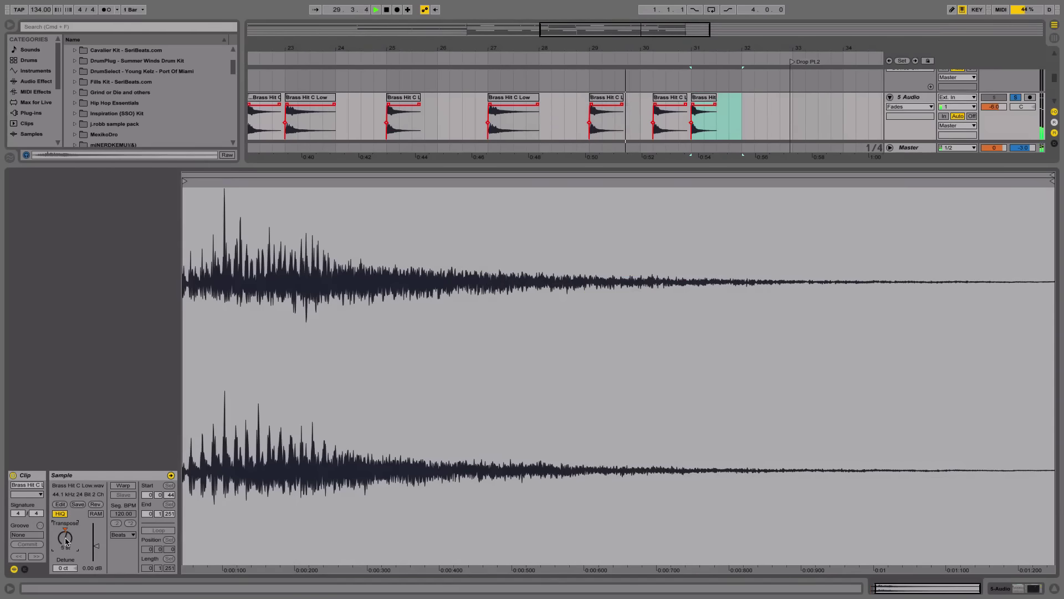
{"action": "left_click", "coordinate": [1057, 588]}
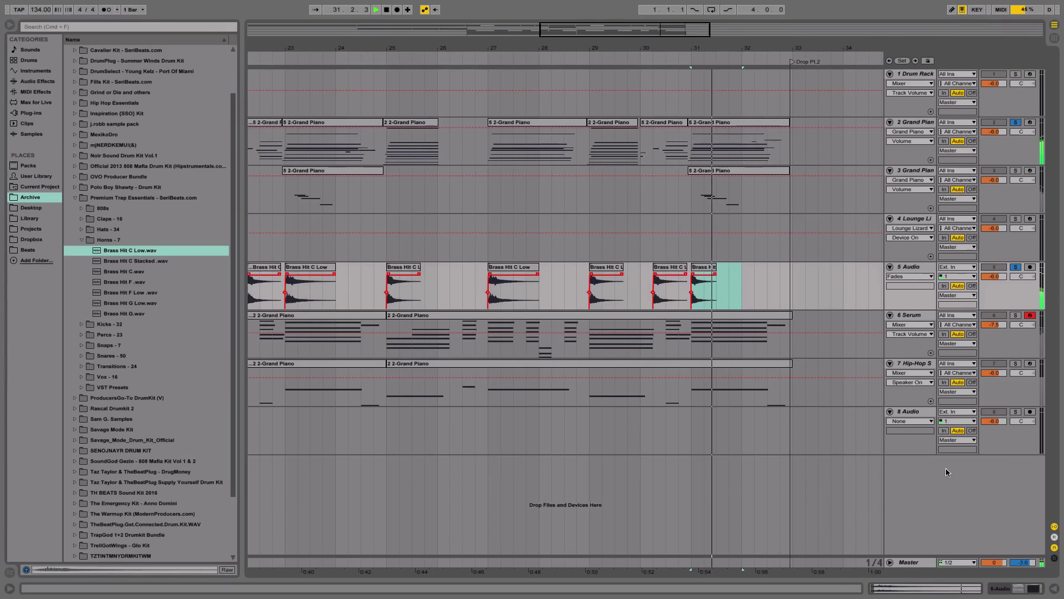
Step: Copy the bar 31 brass hit to 32.2.1 and play it back
{"action": "left_click", "coordinate": [711, 267]}
{"action": "key", "text": "space"}
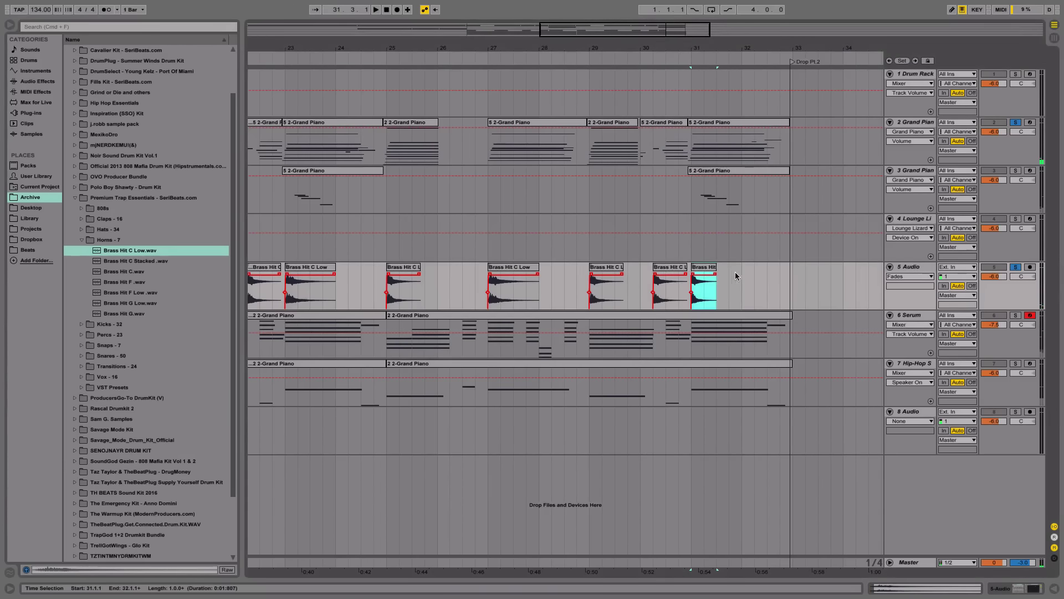
{"action": "left_click", "coordinate": [754, 274]}
{"action": "key", "text": "ctrl+v"}
{"action": "key", "text": "space"}
Step: Transpose the brass hit at 32.2.1 to -7 st and play it back
{"action": "key", "text": "super+alt+l"}
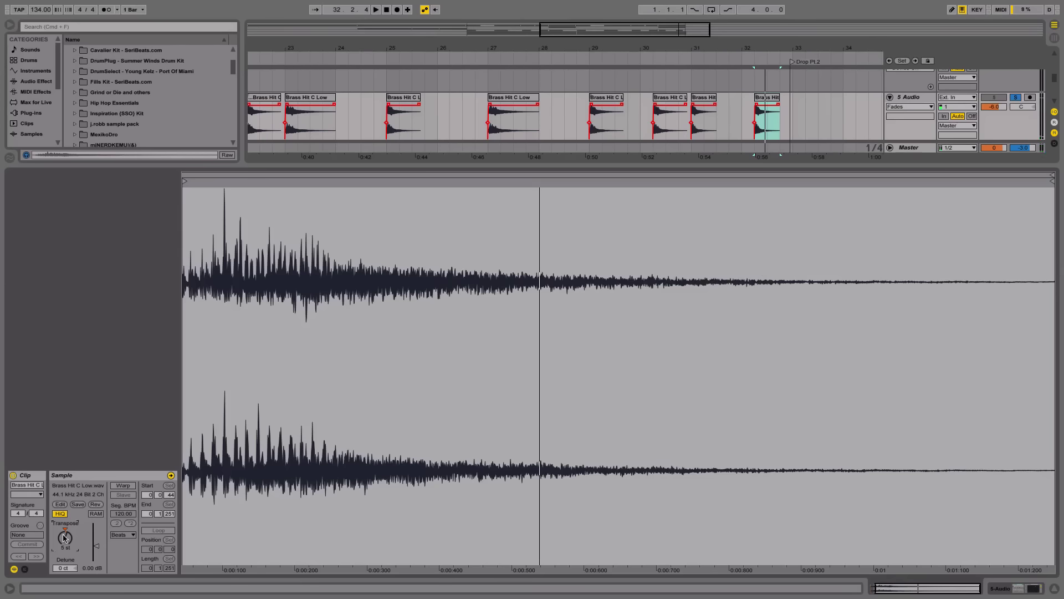
{"action": "left_click_drag", "start_coordinate": [64, 538], "coordinate": [65, 560]}
{"action": "key", "text": "space"}
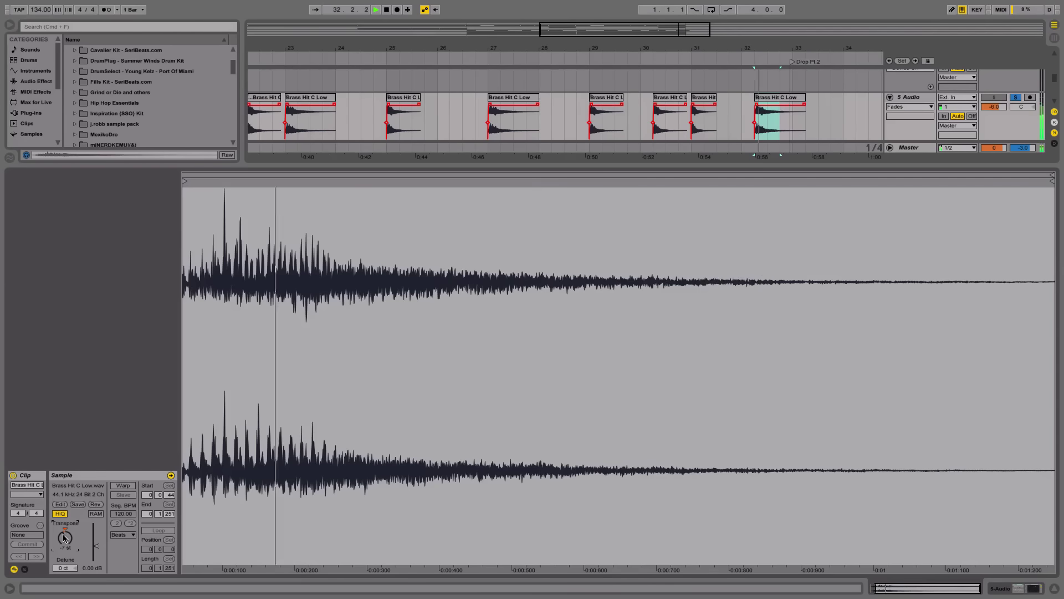
{"action": "left_click", "coordinate": [1053, 586]}
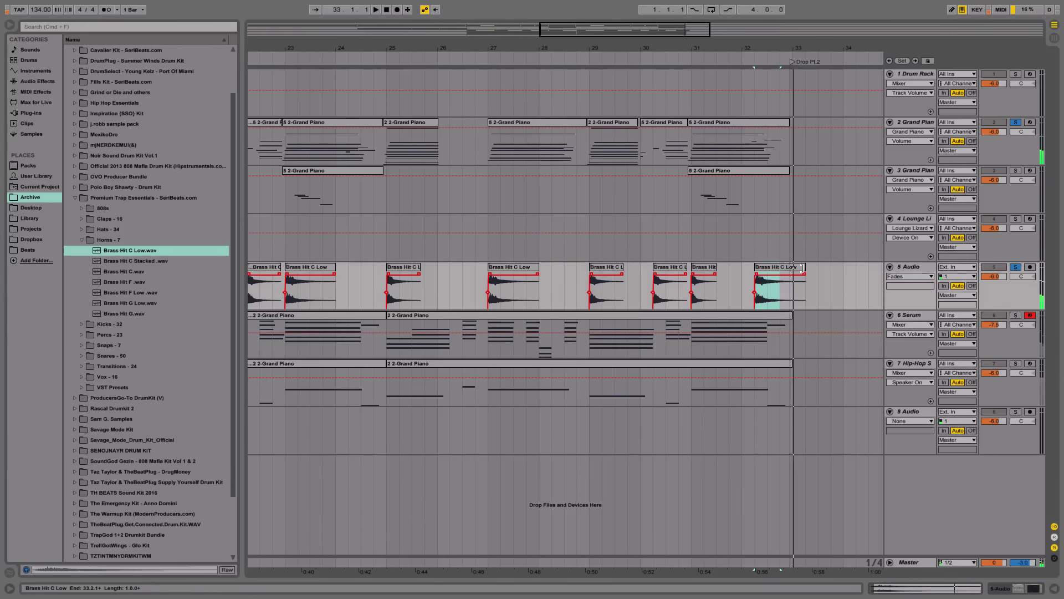
Step: Trim the end of the last brass hit back to the Drop Pt.2 marker at bar 33
{"action": "left_click_drag", "start_coordinate": [802, 268], "coordinate": [790, 269]}
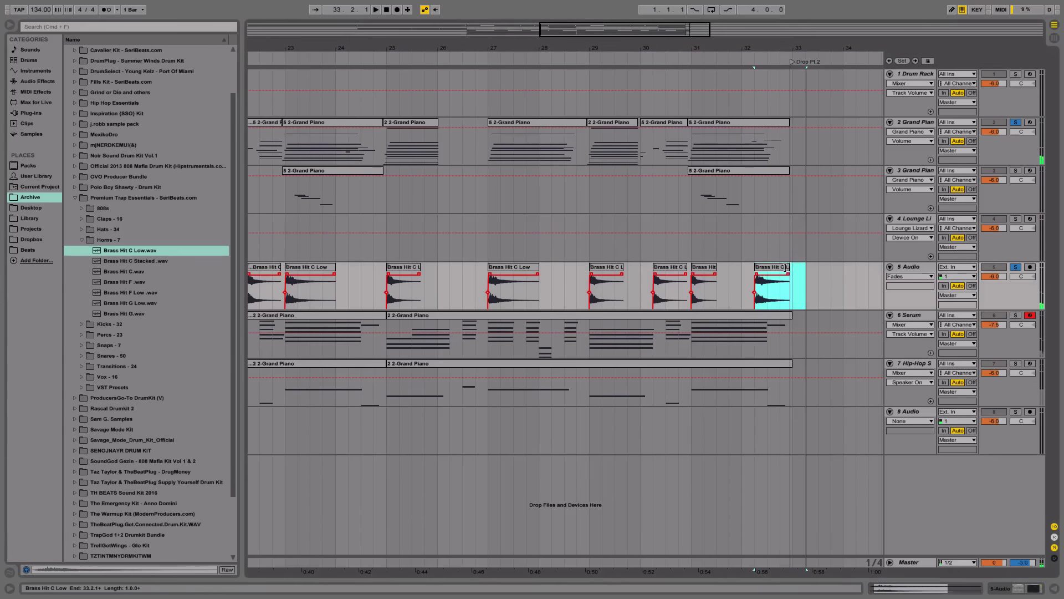
{"action": "left_click", "coordinate": [793, 62]}
{"action": "left_click_drag", "start_coordinate": [802, 51], "coordinate": [770, 185]}
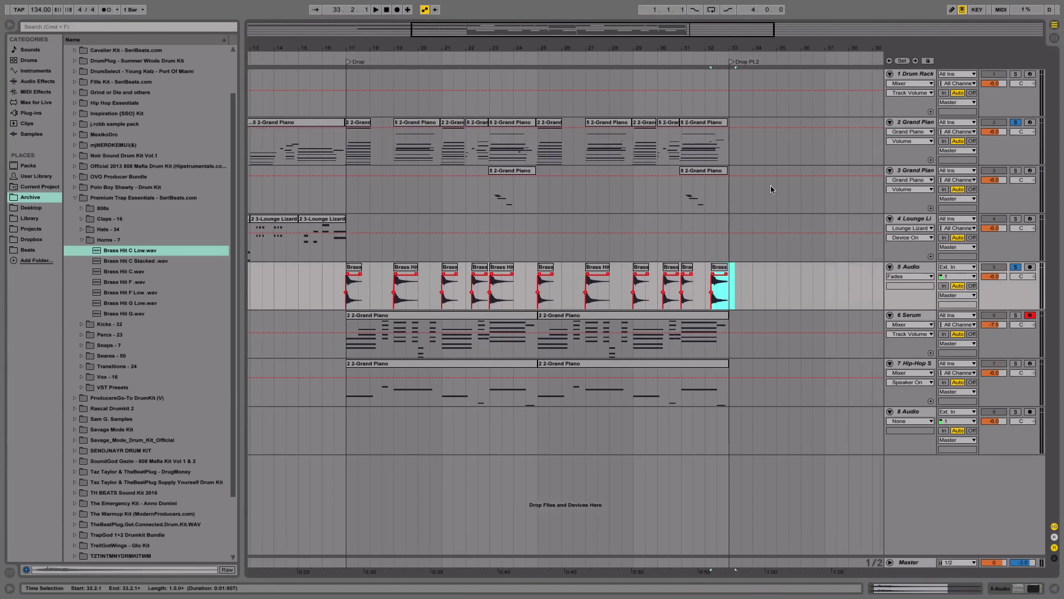
{"action": "left_click_drag", "start_coordinate": [733, 289], "coordinate": [742, 291]}
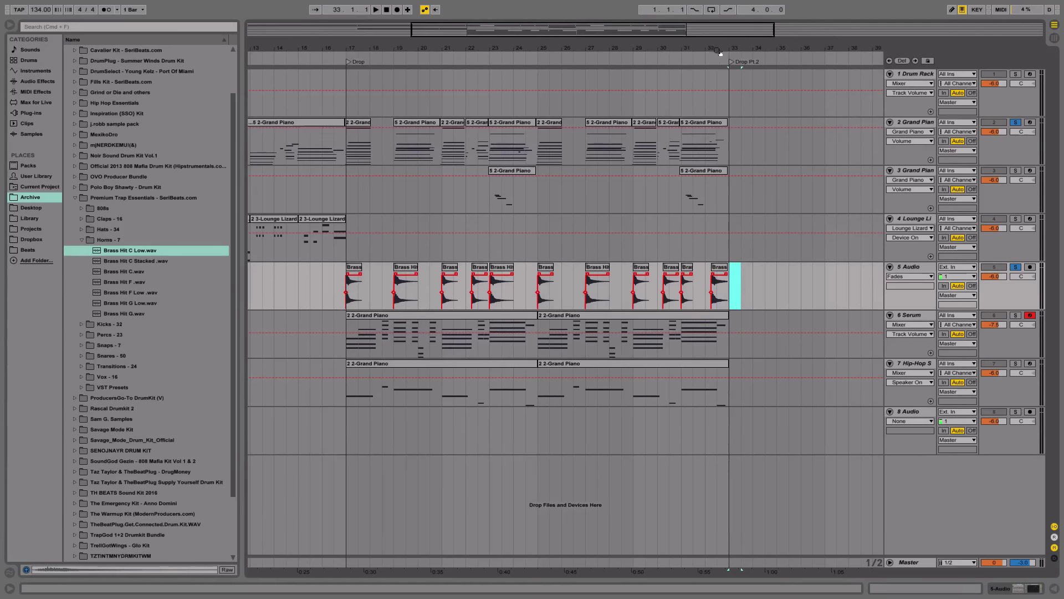
{"action": "left_click_drag", "start_coordinate": [720, 51], "coordinate": [781, 70]}
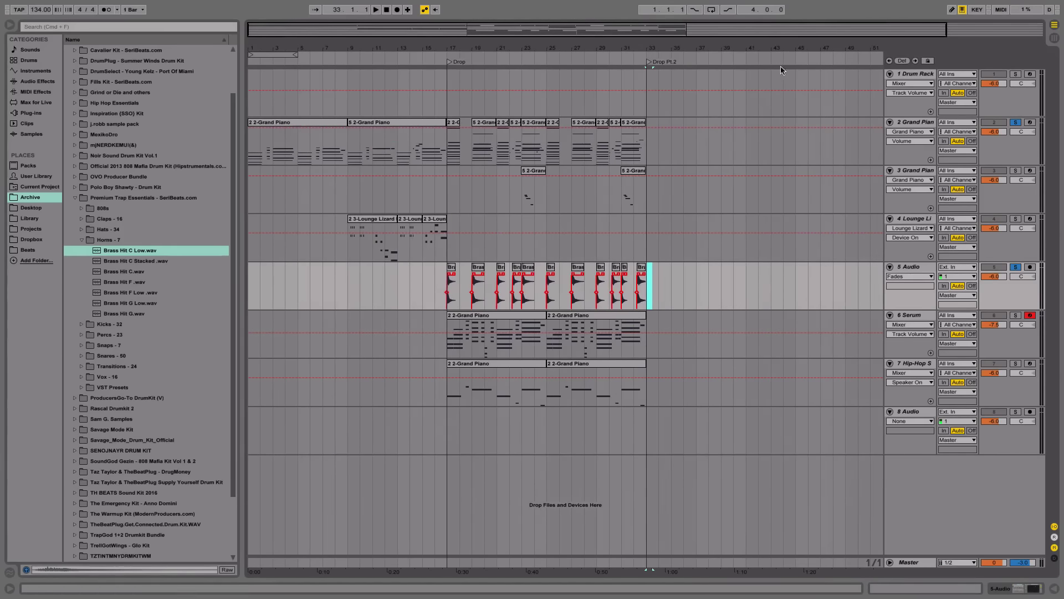
Step: Select the Drum Rack track and browse the kit's Kicks - 32 folder for a kick sample
{"action": "left_click", "coordinate": [921, 75]}
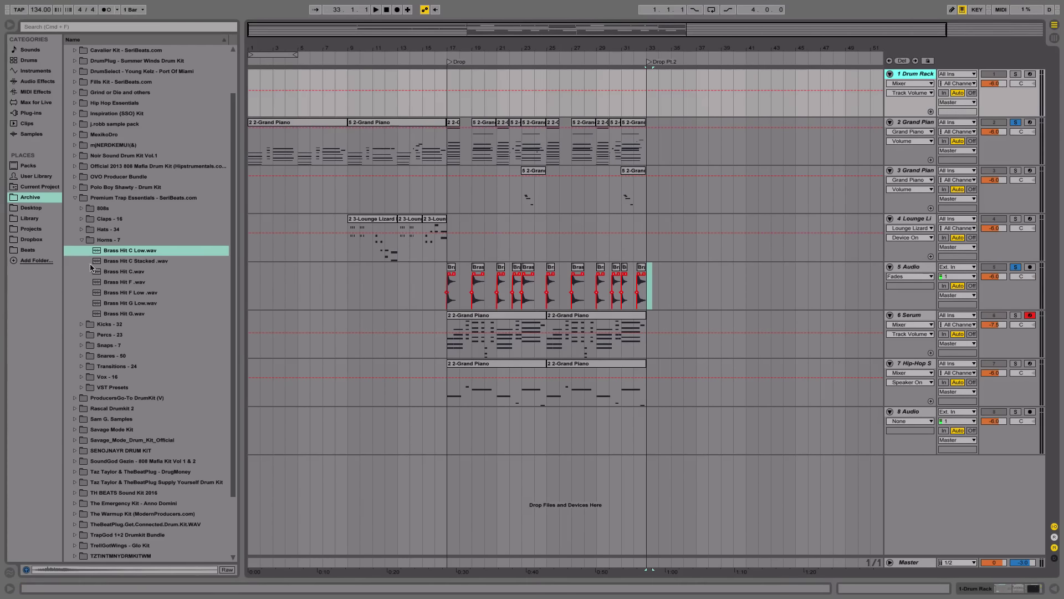
{"action": "left_click", "coordinate": [81, 241]}
{"action": "left_click", "coordinate": [81, 251]}
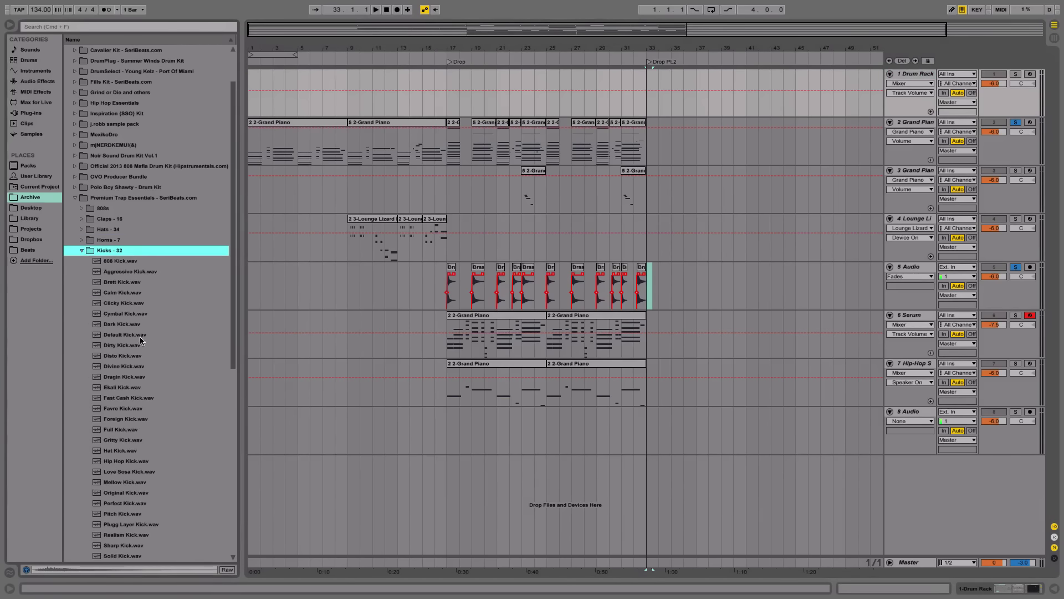
{"action": "scroll", "coordinate": [133, 340], "scroll_direction": "down", "scroll_amount": 5}
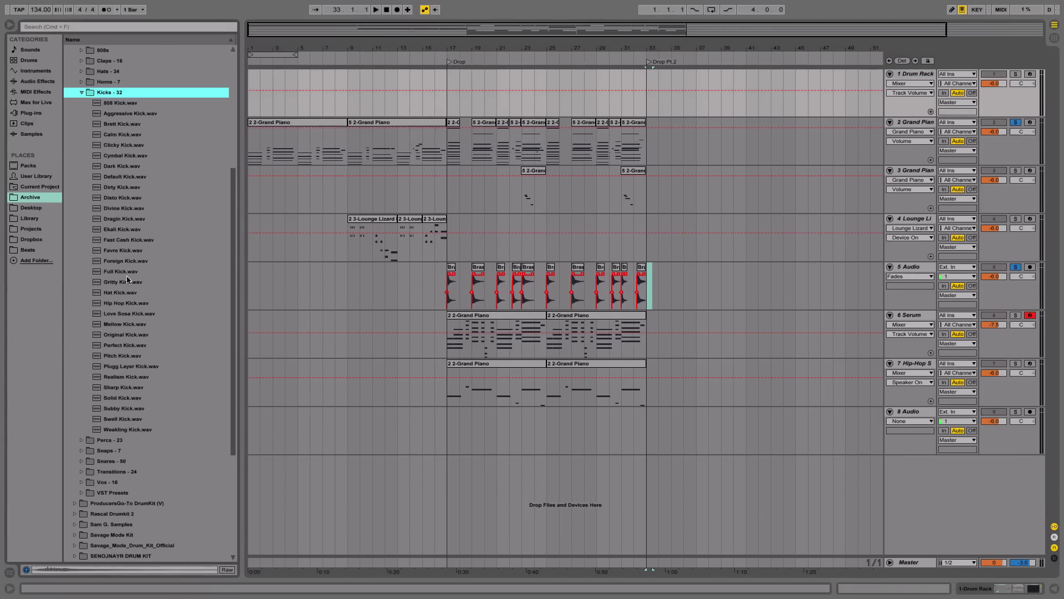
{"action": "scroll", "coordinate": [144, 320], "scroll_direction": "up", "scroll_amount": 5}
{"action": "scroll", "coordinate": [150, 321], "scroll_direction": "down", "scroll_amount": 3}
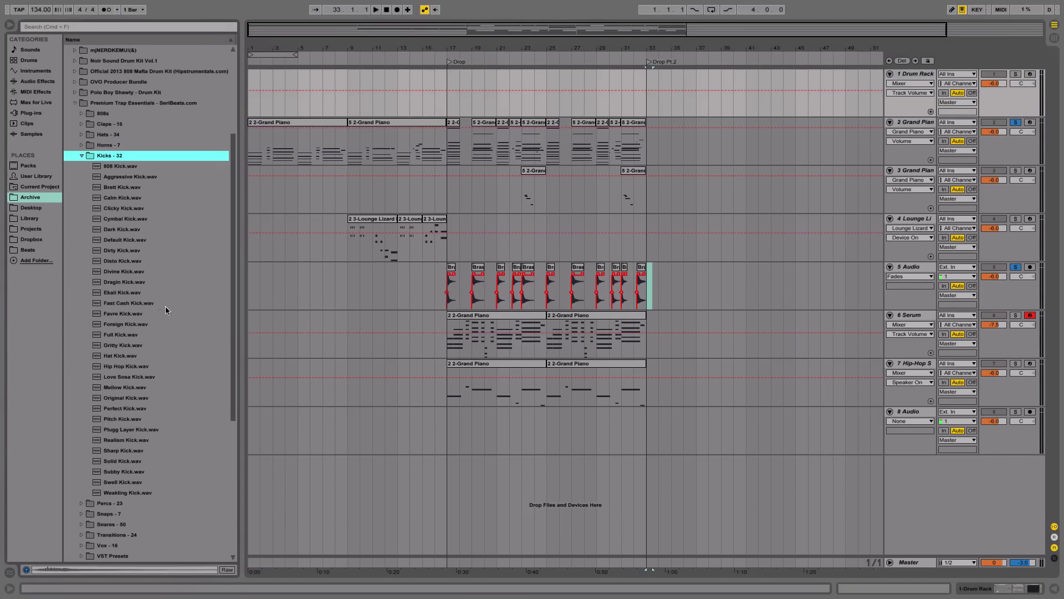
{"action": "left_click", "coordinate": [110, 294]}
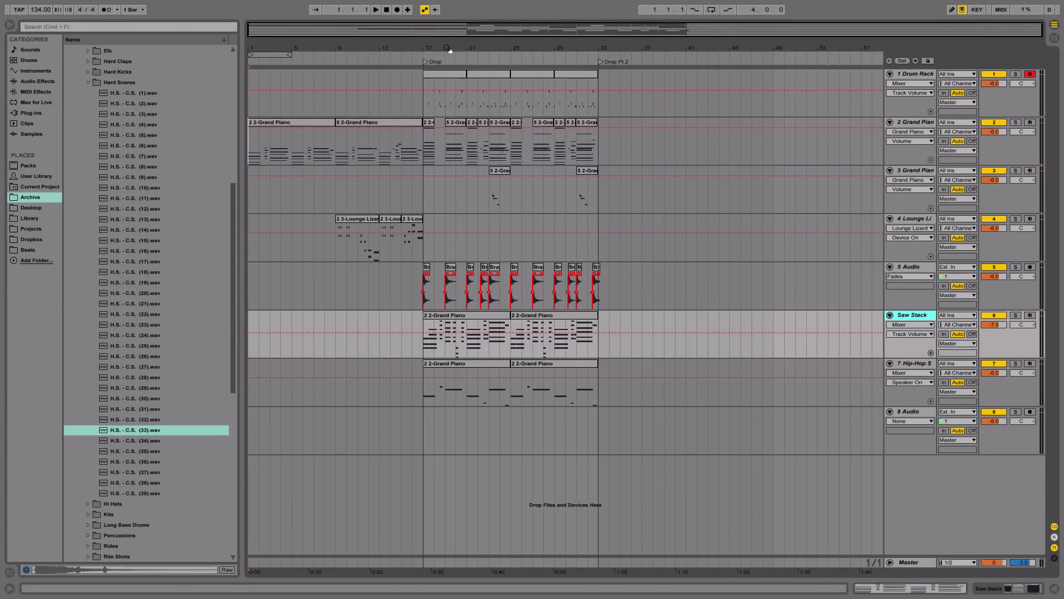
Step: Show the Drum Rack track's devices and audition the Nina Snare pad
{"action": "left_click_drag", "start_coordinate": [438, 52], "coordinate": [716, 93]}
{"action": "double_click", "coordinate": [914, 76]}
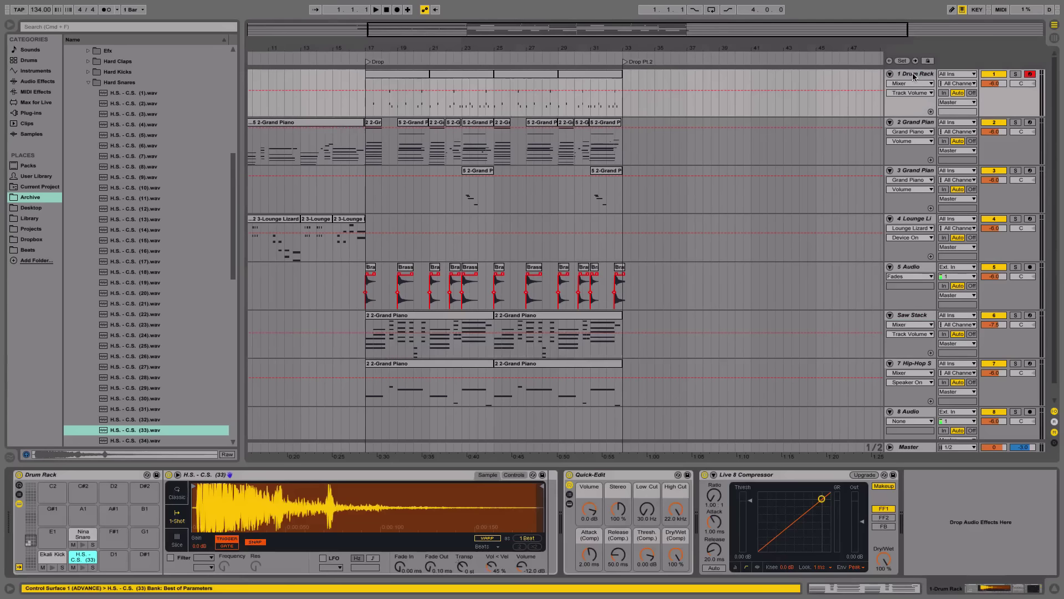
{"action": "left_click", "coordinate": [82, 567]}
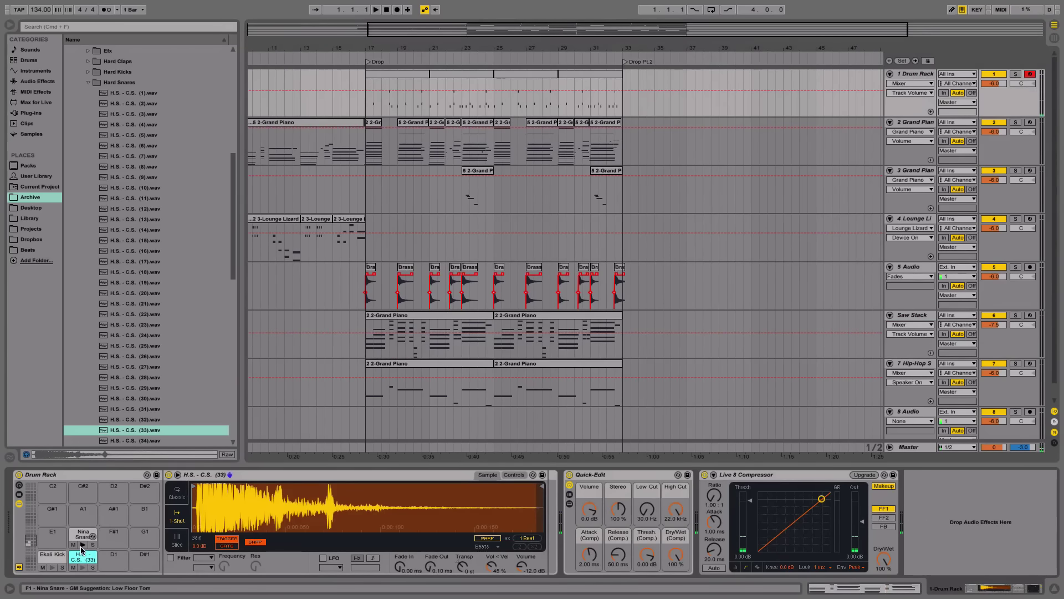
{"action": "key", "text": "XF86AudioRaiseVolume"}
{"action": "left_click", "coordinate": [1053, 588]}
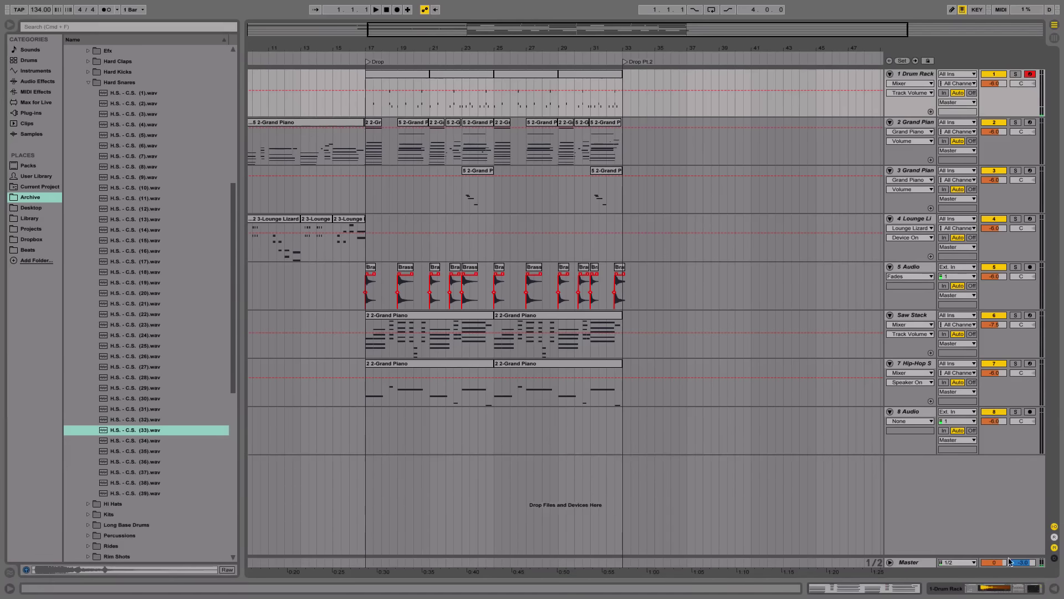
Step: Play the arrangement from the Drop marker at bar 17 and inspect the Drum Rack clips' note patterns at bars 25 and 29
{"action": "left_click", "coordinate": [365, 194]}
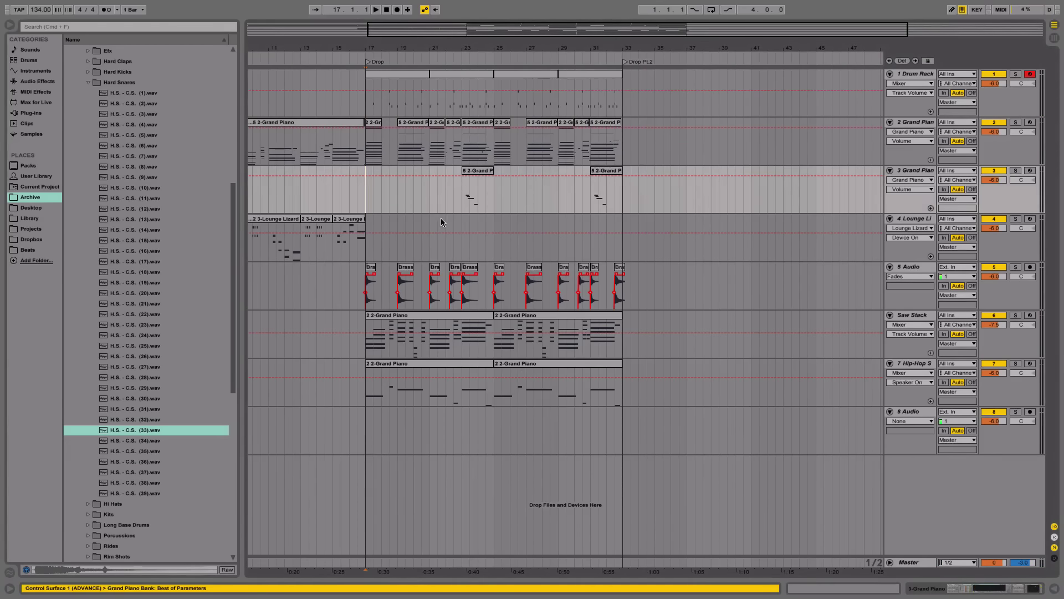
{"action": "key", "text": "space"}
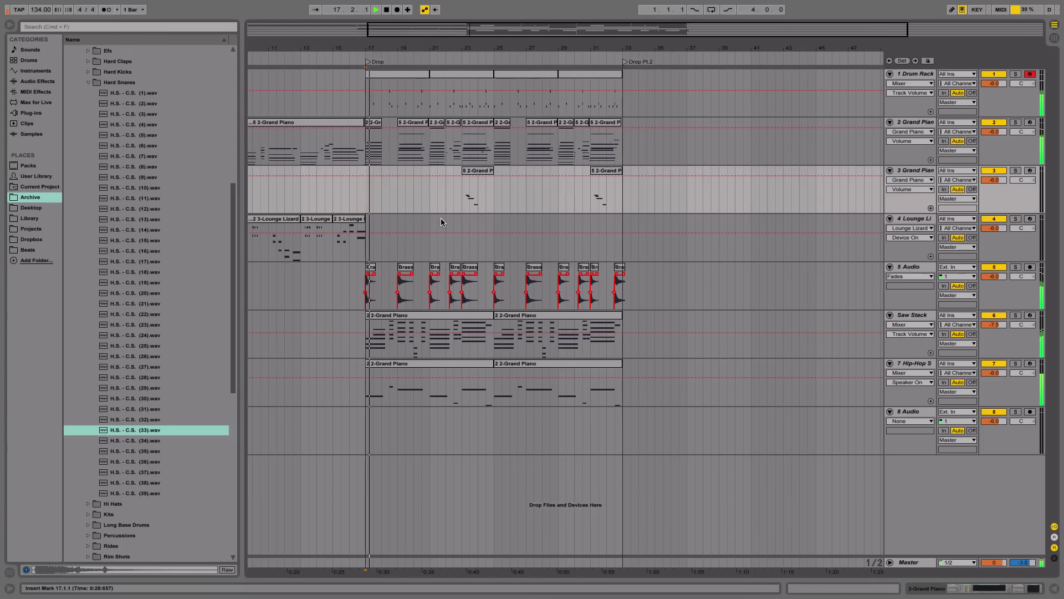
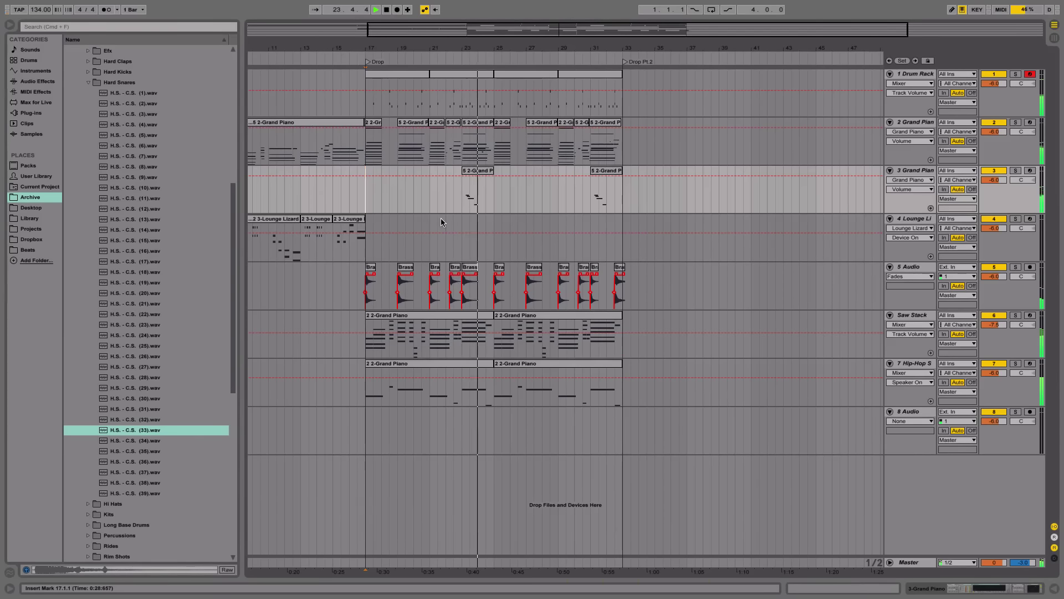
{"action": "double_click", "coordinate": [548, 88]}
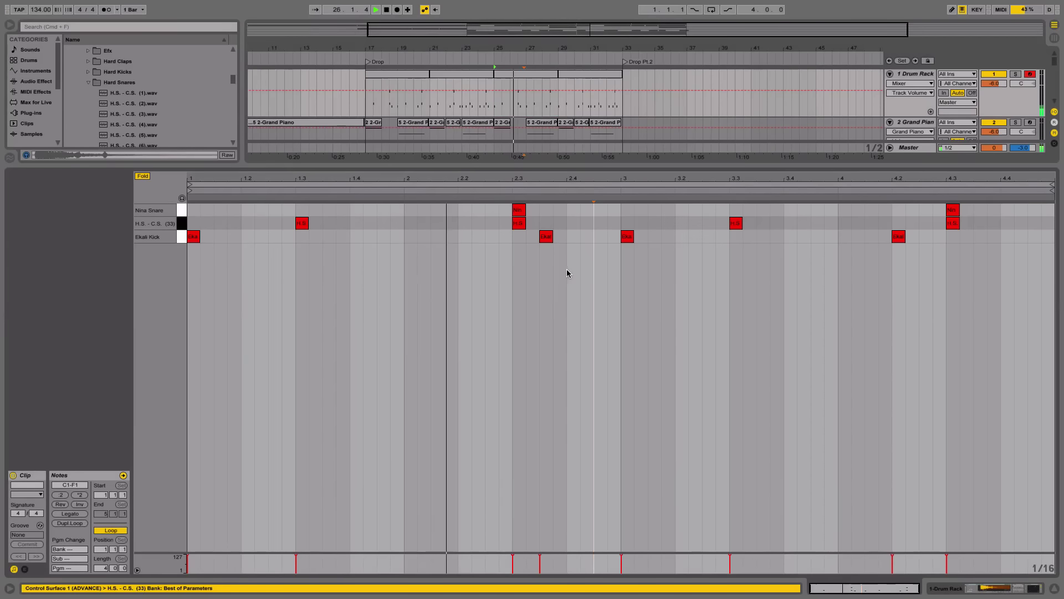
{"action": "left_click", "coordinate": [593, 275]}
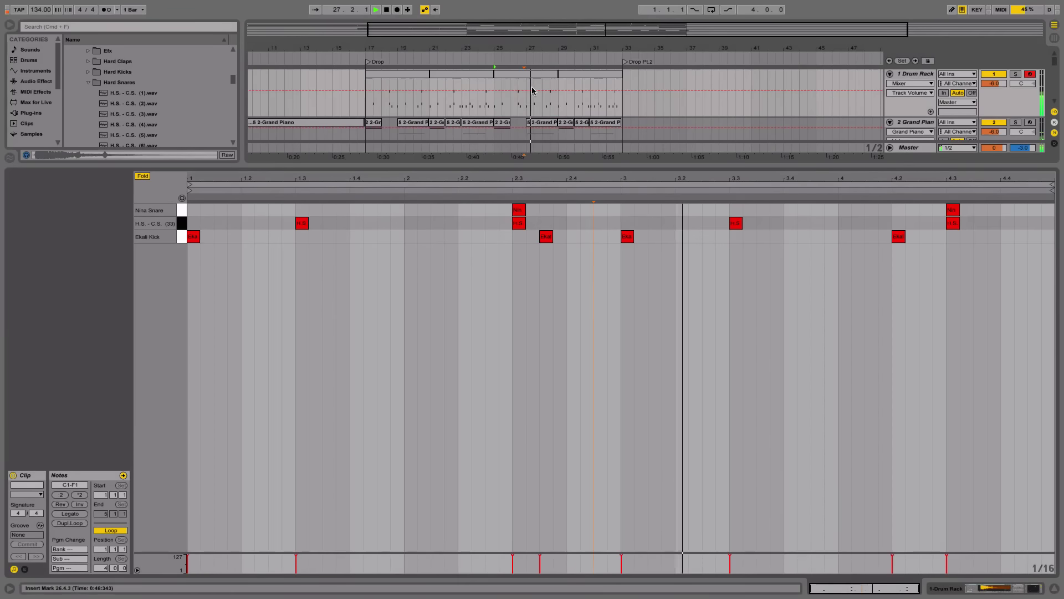
{"action": "left_click", "coordinate": [589, 86]}
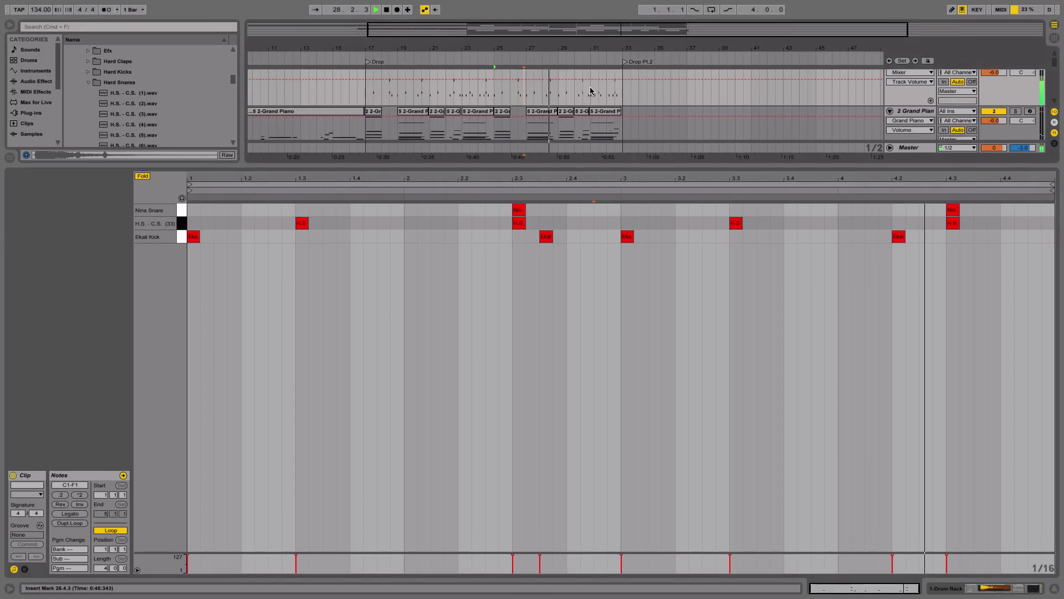
{"action": "left_click", "coordinate": [589, 74]}
{"action": "left_click", "coordinate": [565, 317]}
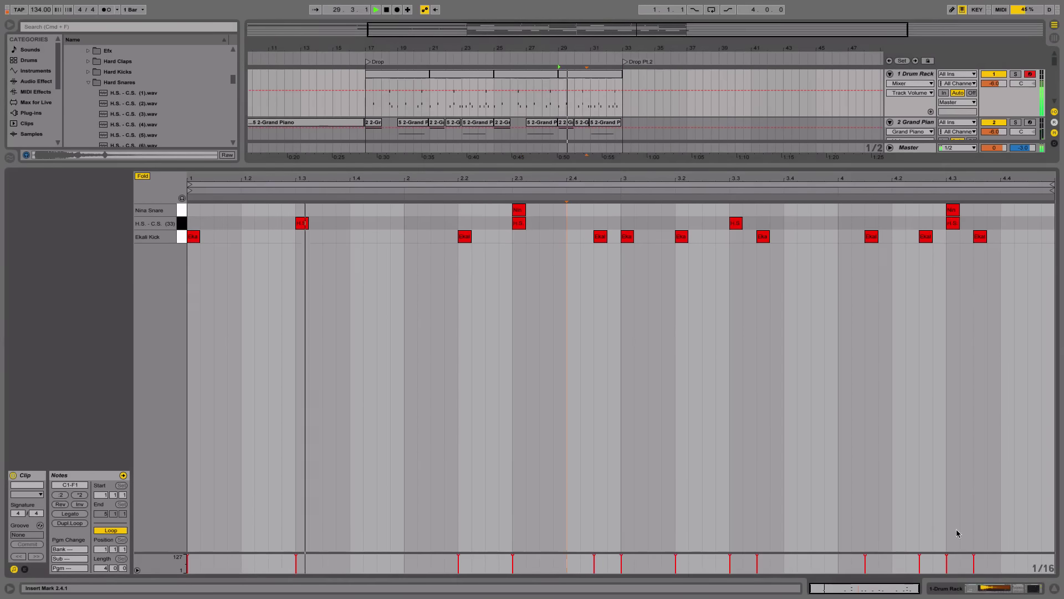
{"action": "left_click_drag", "start_coordinate": [744, 165], "coordinate": [766, 418]}
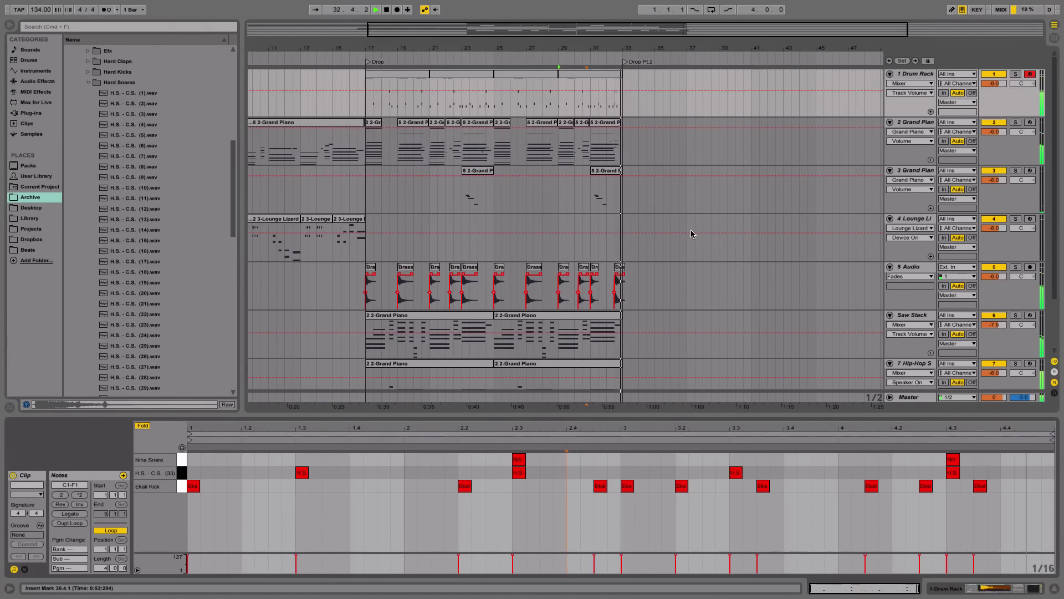
{"action": "key", "text": "space"}
{"action": "left_click", "coordinate": [1056, 589]}
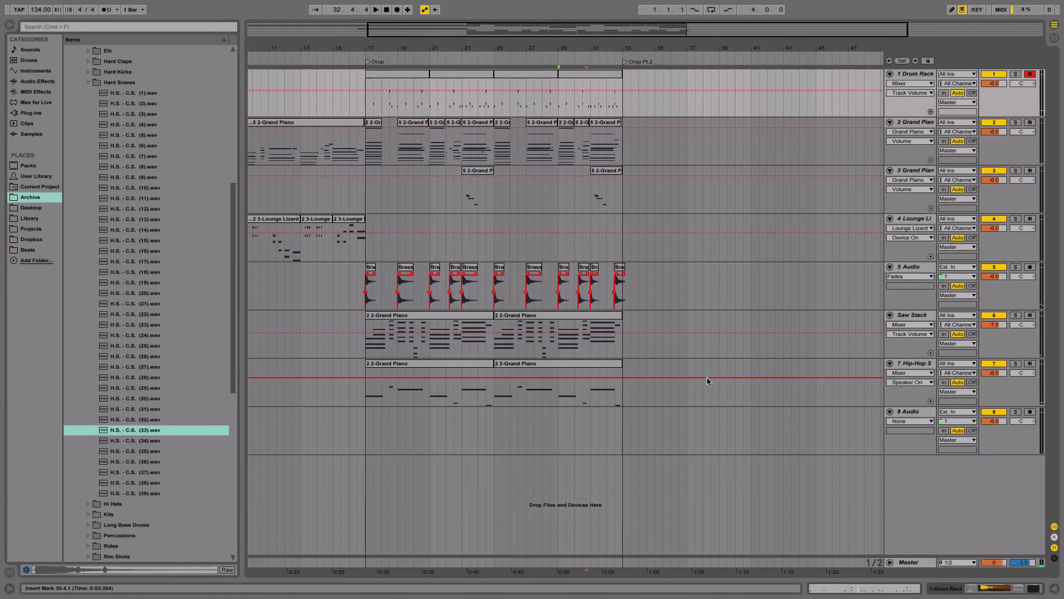
Step: Rename the Hip-Hop Sub Bass track as Sub
{"action": "left_click", "coordinate": [906, 344]}
{"action": "left_click", "coordinate": [907, 366]}
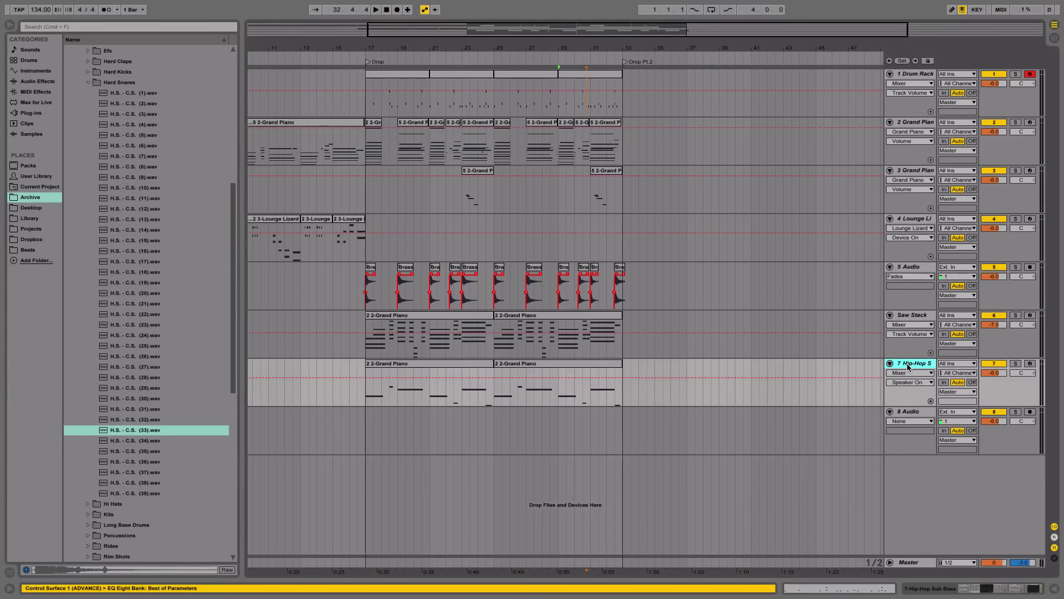
{"action": "key", "text": "ctrl+r"}
{"action": "type", "text": "Sub"}
{"action": "key", "text": "Return"}
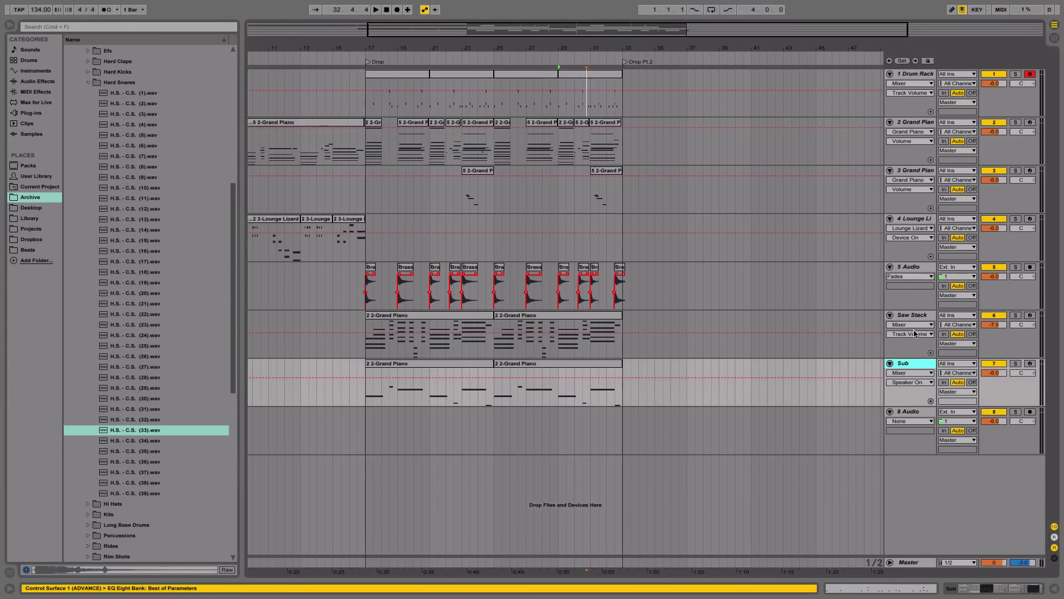
Step: Group the Saw Stack and Sub tracks and rename the group as Wobble
{"action": "left_click", "coordinate": [920, 317]}
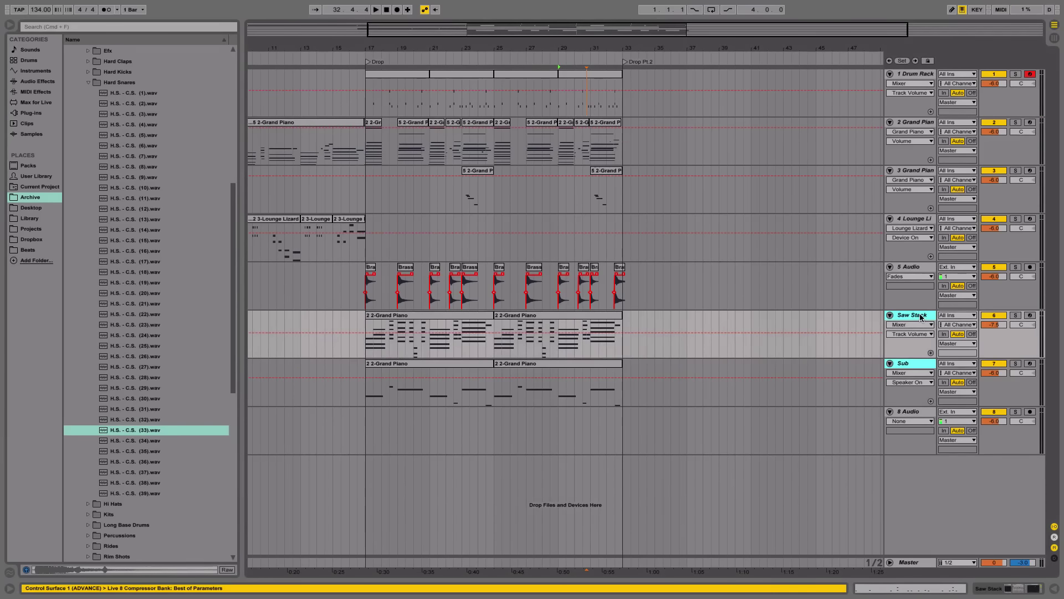
{"action": "key", "text": "ctrl+g"}
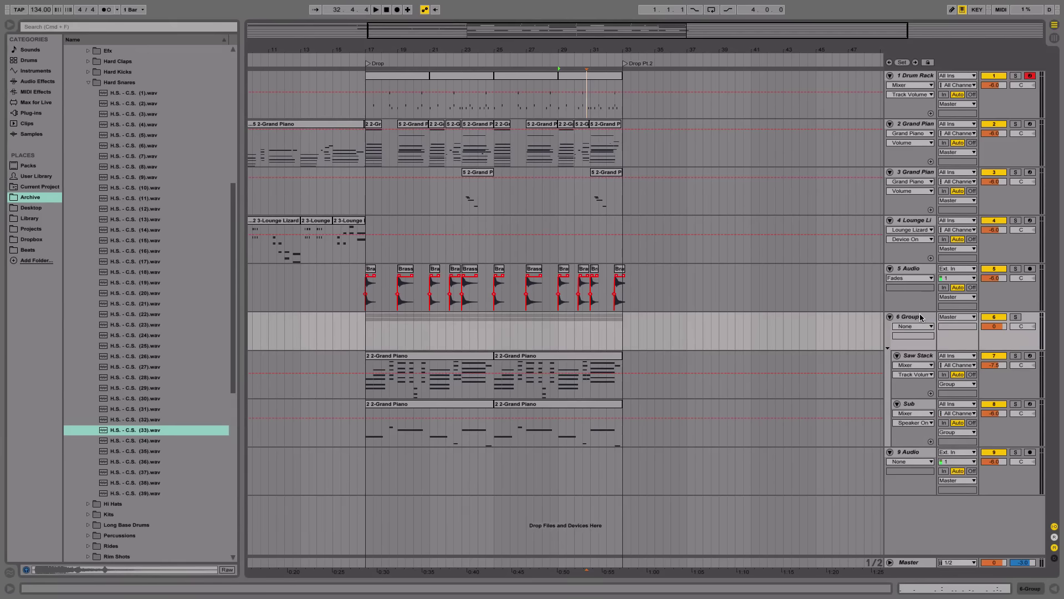
{"action": "key", "text": "ctrl+z"}
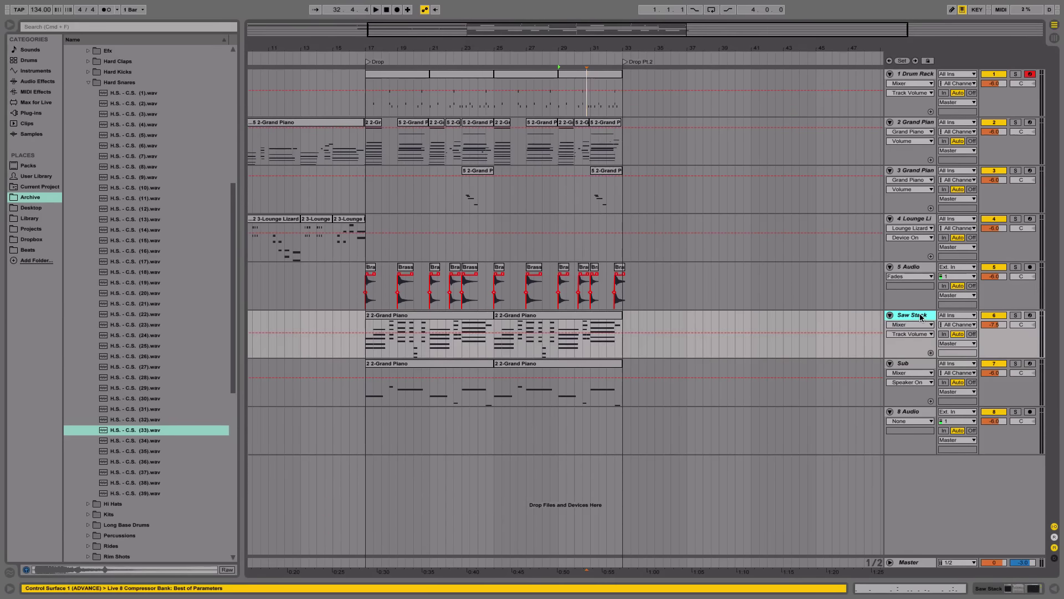
{"action": "left_click", "coordinate": [915, 367], "text": "shift"}
{"action": "key", "text": "ctrl+g"}
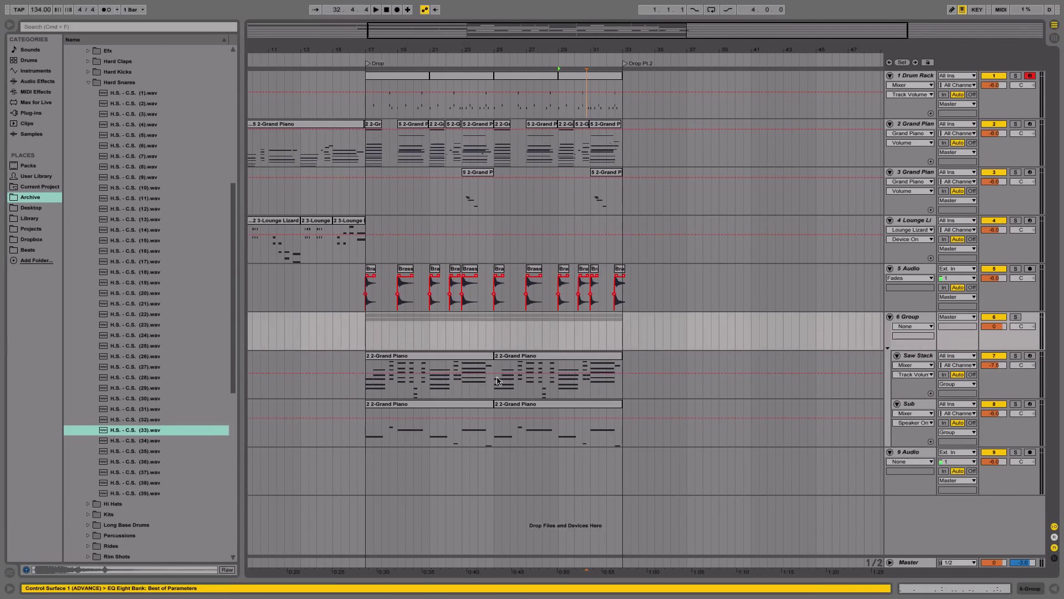
{"action": "left_click", "coordinate": [444, 359]}
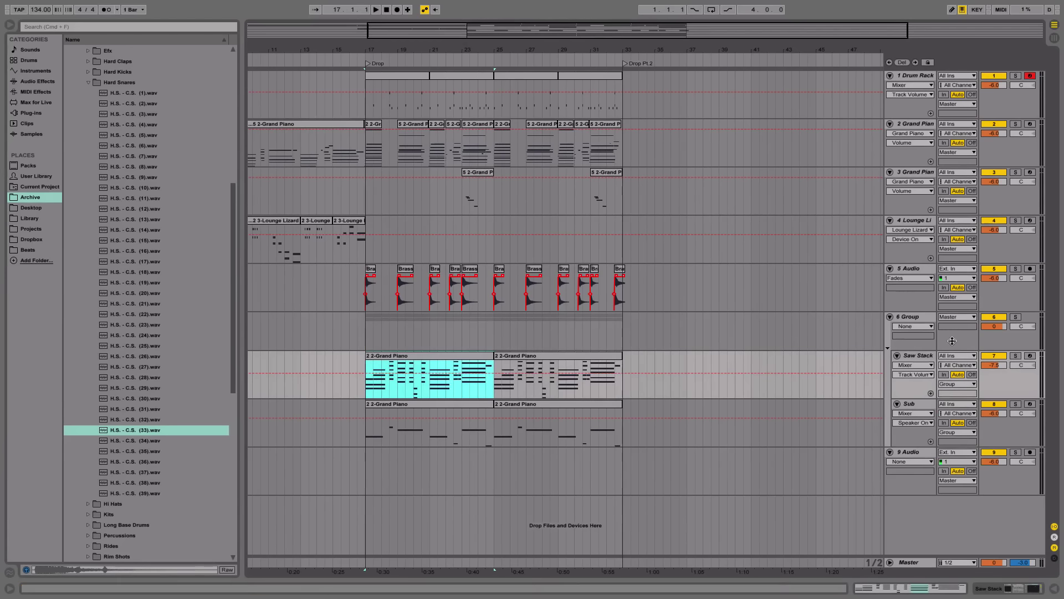
{"action": "left_click", "coordinate": [907, 319]}
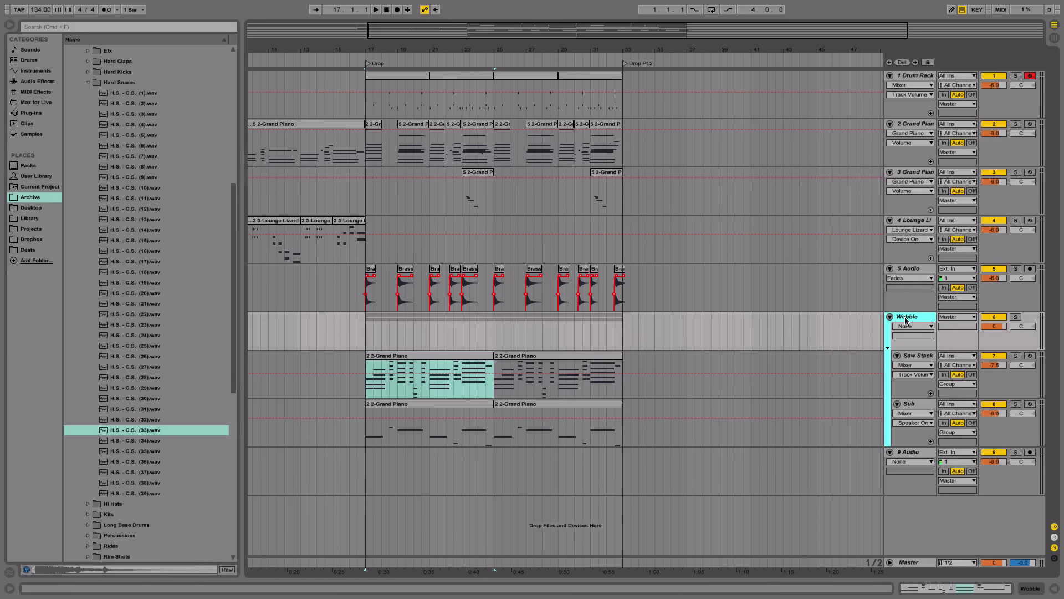
Step: Add an Auto Pan audio effect to the Wobble group's device chain
{"action": "left_click", "coordinate": [996, 326]}
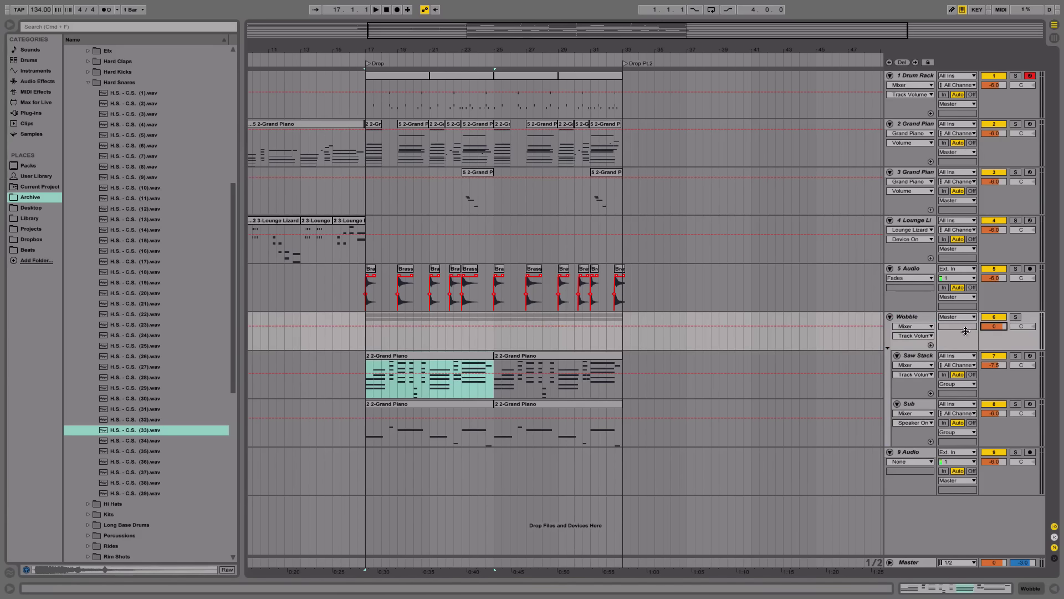
{"action": "double_click", "coordinate": [888, 314]}
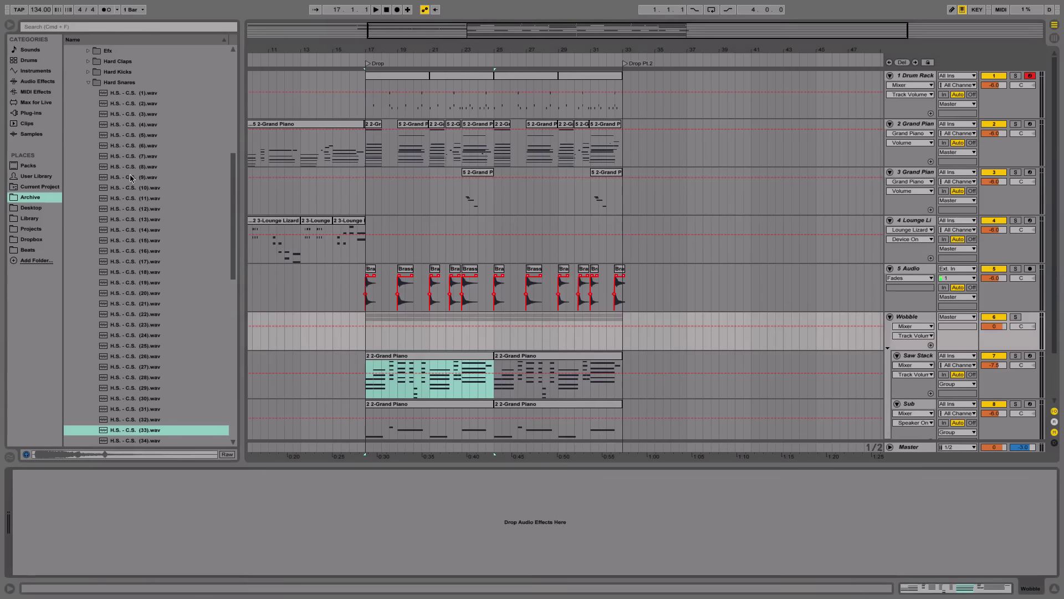
{"action": "scroll", "coordinate": [106, 204], "scroll_direction": "up", "scroll_amount": 10}
{"action": "scroll", "coordinate": [106, 222], "scroll_direction": "down", "scroll_amount": 6}
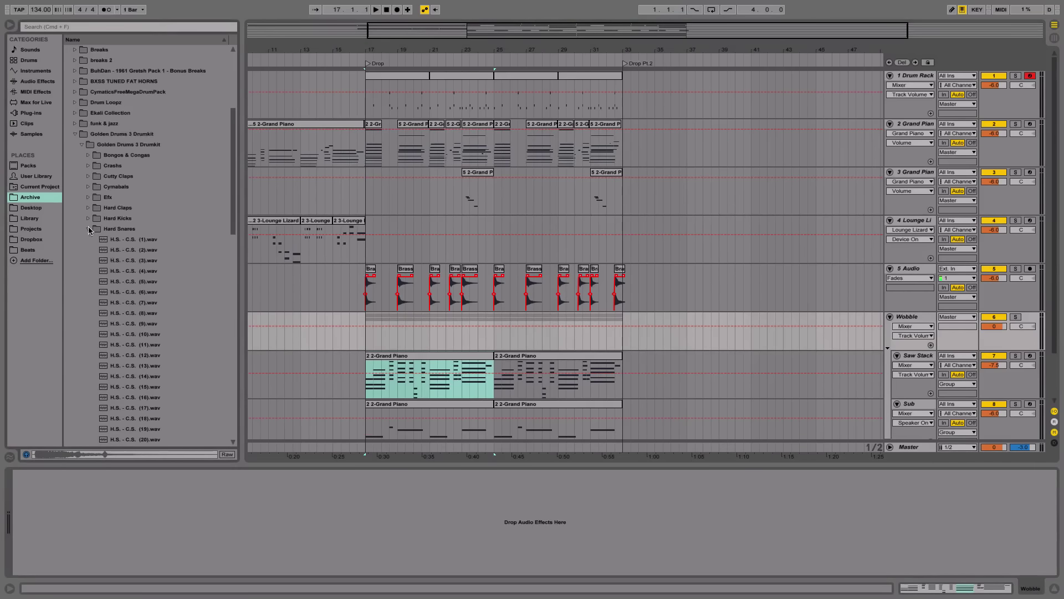
{"action": "left_click", "coordinate": [88, 229]}
{"action": "left_click", "coordinate": [37, 81]}
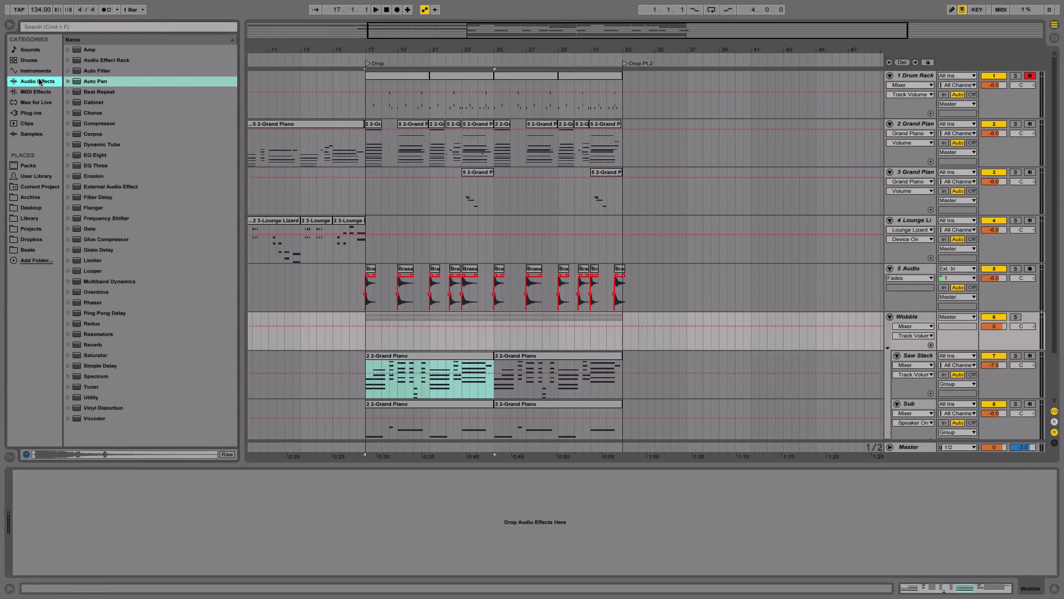
{"action": "left_click_drag", "start_coordinate": [77, 83], "coordinate": [148, 491]}
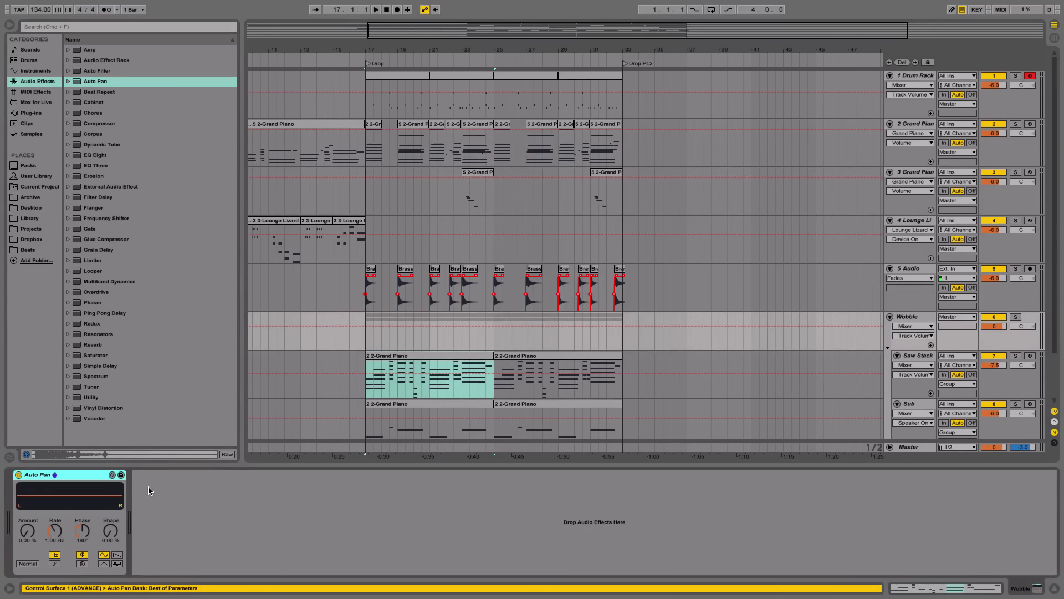
Step: Set the Auto Pan amount to 98.4% and rate to 2.25 Hz, and play the Wobble group soloed
{"action": "left_click_drag", "start_coordinate": [30, 540], "coordinate": [39, 493]}
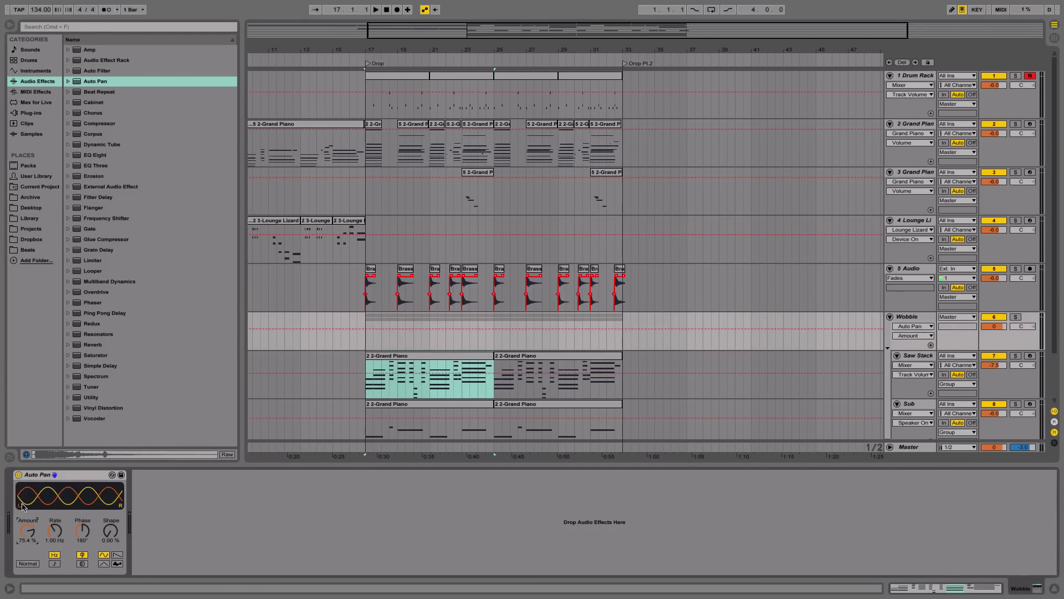
{"action": "left_click_drag", "start_coordinate": [29, 538], "coordinate": [62, 509]}
{"action": "left_click", "coordinate": [26, 530]}
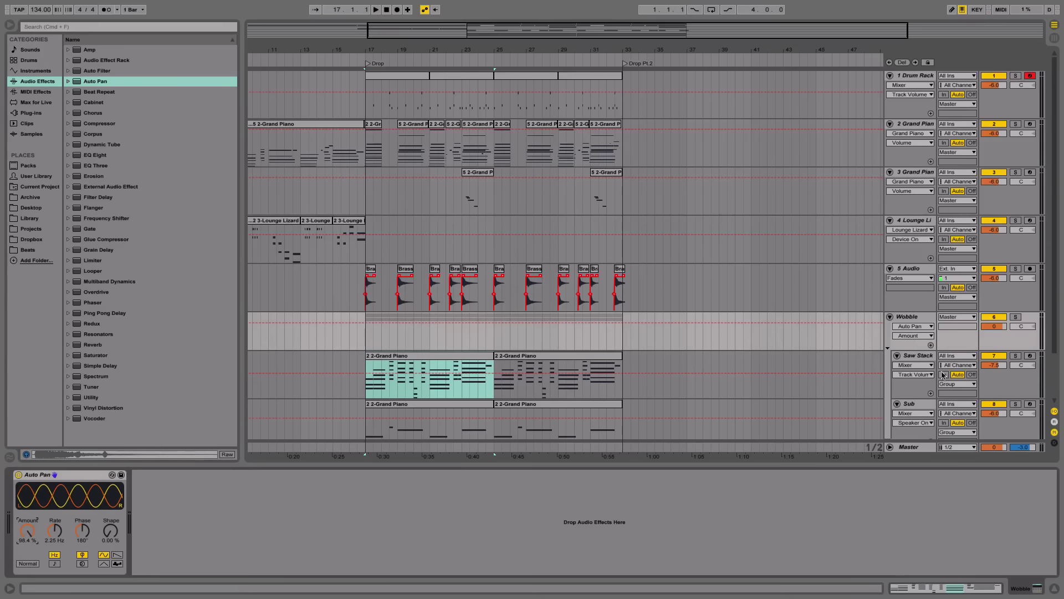
{"action": "left_click", "coordinate": [1017, 317]}
{"action": "key", "text": "space"}
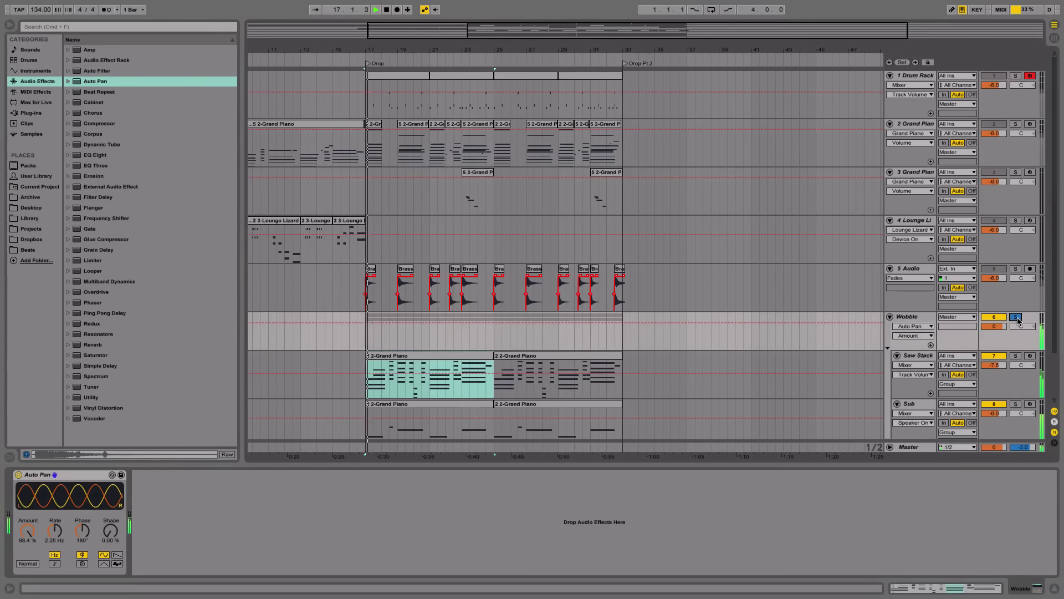
Step: Lower the Auto Pan amount to 77.8% and set its phase to 0°
{"action": "left_click_drag", "start_coordinate": [23, 533], "coordinate": [23, 544]}
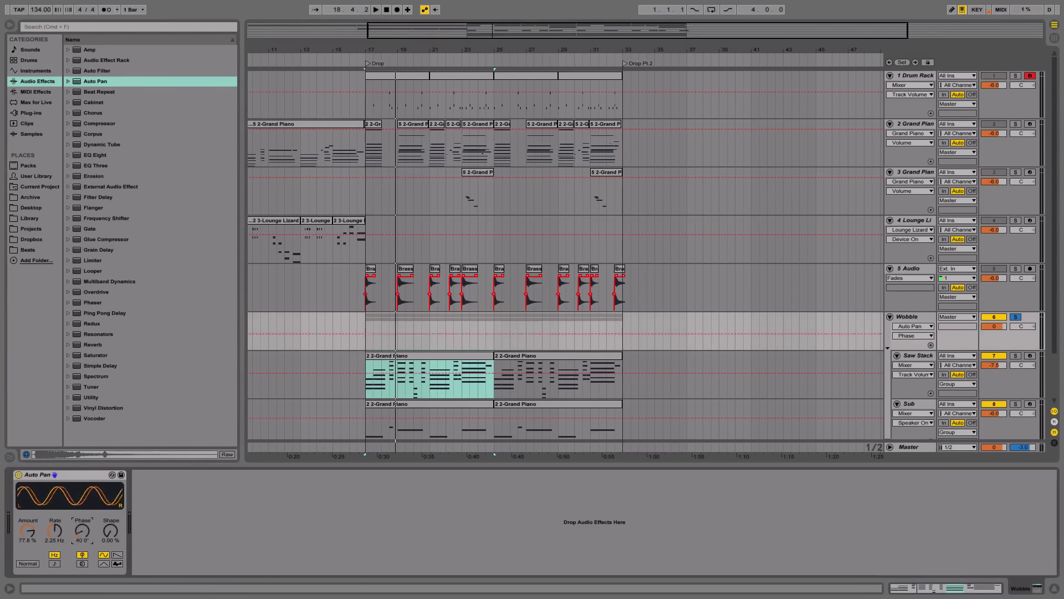
{"action": "mouse_move", "coordinate": [87, 533]}
{"action": "left_mouse_down"}
{"action": "mouse_move", "coordinate": [87, 523]}
{"action": "mouse_move", "coordinate": [87, 549]}
{"action": "left_mouse_up"}
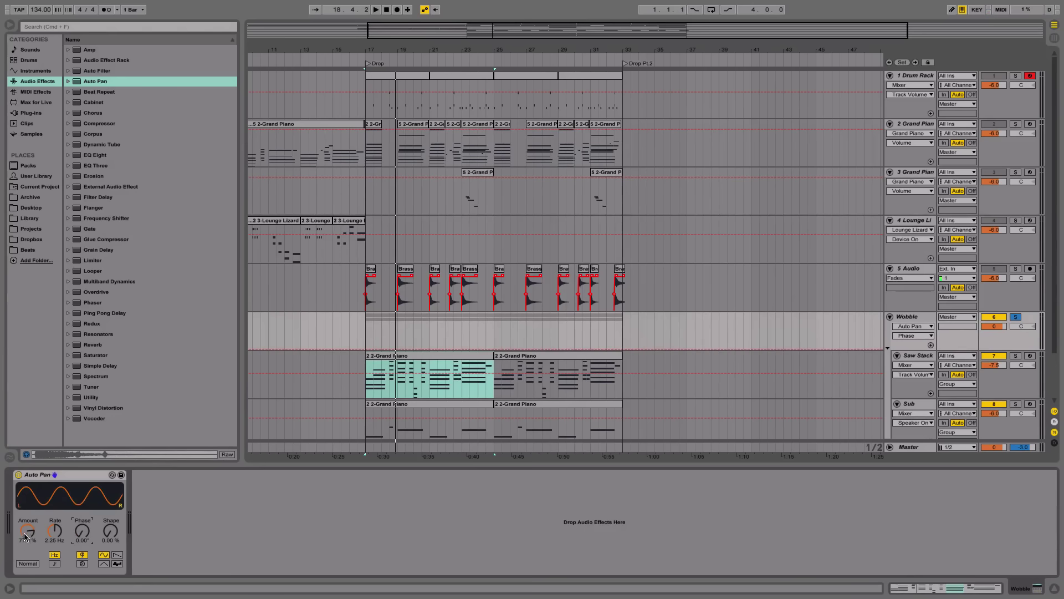
{"action": "left_click_drag", "start_coordinate": [82, 533], "coordinate": [53, 529]}
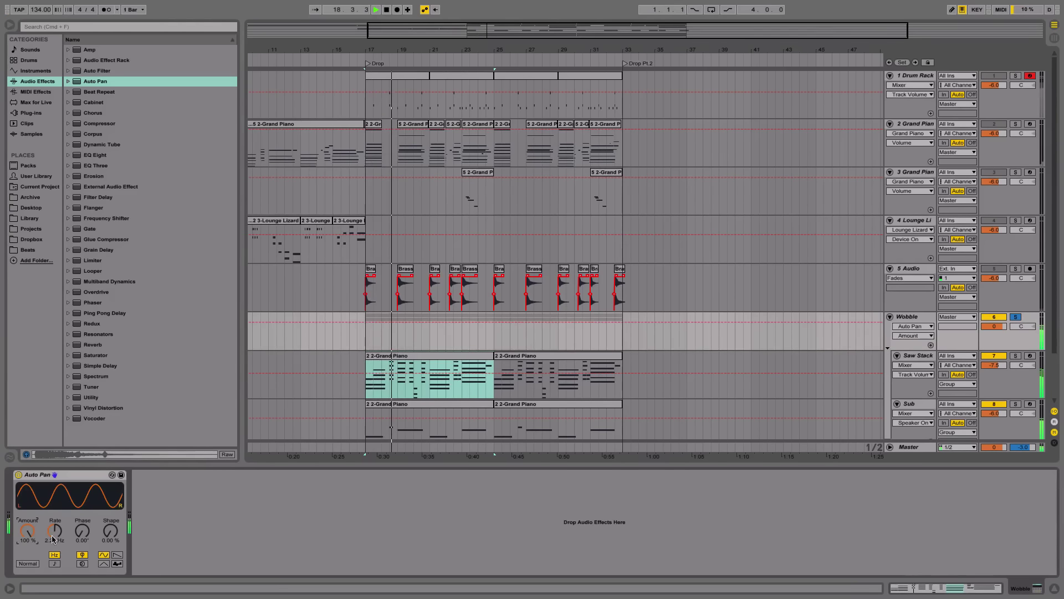
Step: Set the Auto Pan amount to 100% and rate to 2.00 Hz while listening to the soloed Wobble group
{"action": "left_click_drag", "start_coordinate": [31, 536], "coordinate": [31, 515]}
{"action": "mouse_move", "coordinate": [55, 531]}
{"action": "left_mouse_down"}
{"action": "mouse_move", "coordinate": [54, 499]}
{"action": "mouse_move", "coordinate": [54, 527]}
{"action": "left_mouse_up"}
{"action": "key", "text": "space"}
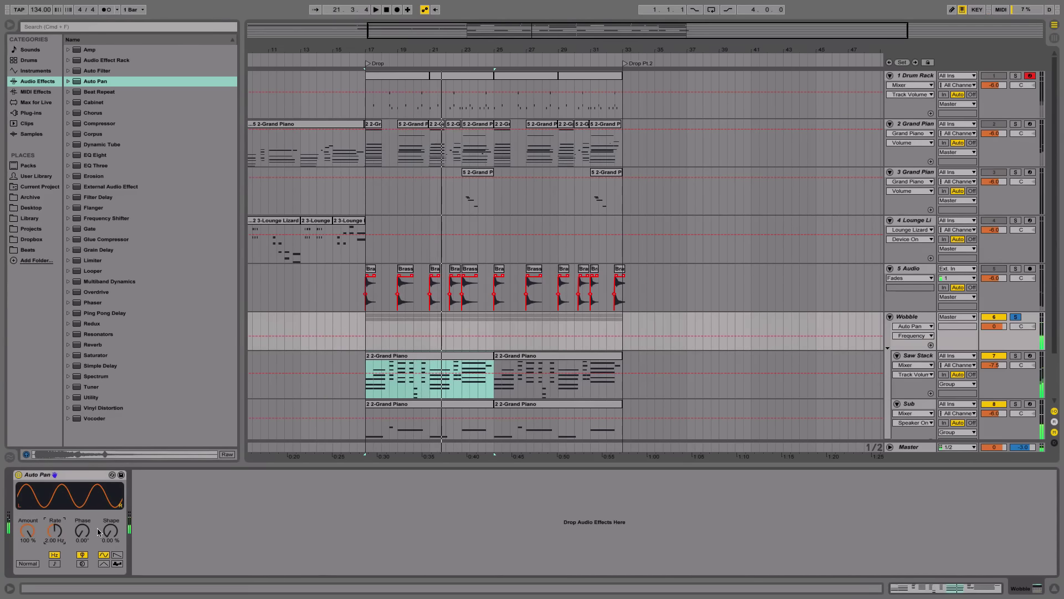
Step: Compare Auto Pan's sine and falling sawtooth waveforms, choose the sawtooth, and play back the Wobble group
{"action": "left_click", "coordinate": [117, 556]}
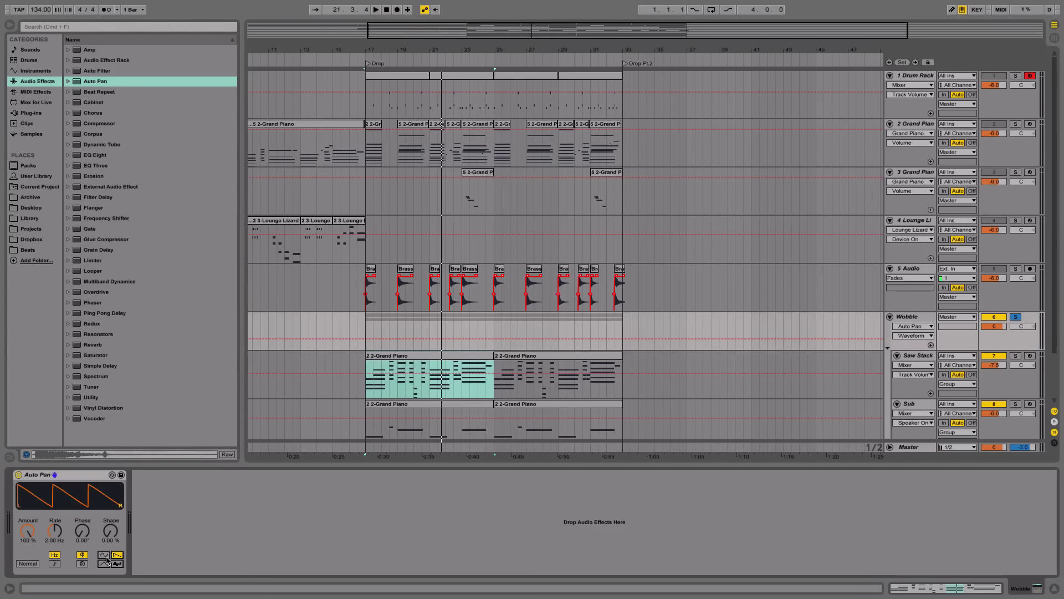
{"action": "left_click", "coordinate": [104, 555]}
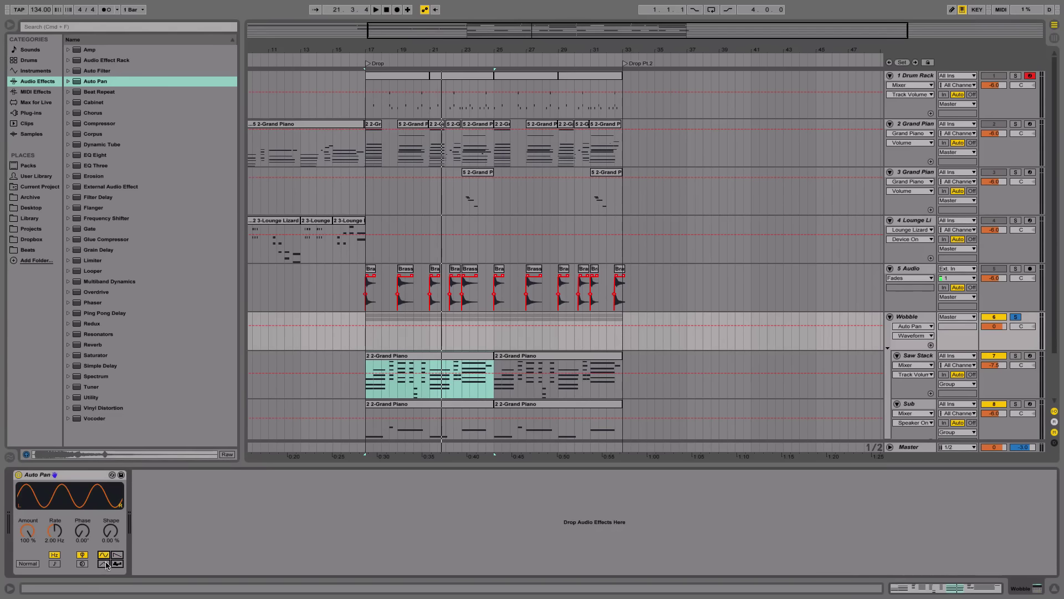
{"action": "left_click", "coordinate": [117, 554]}
{"action": "key", "text": "space"}
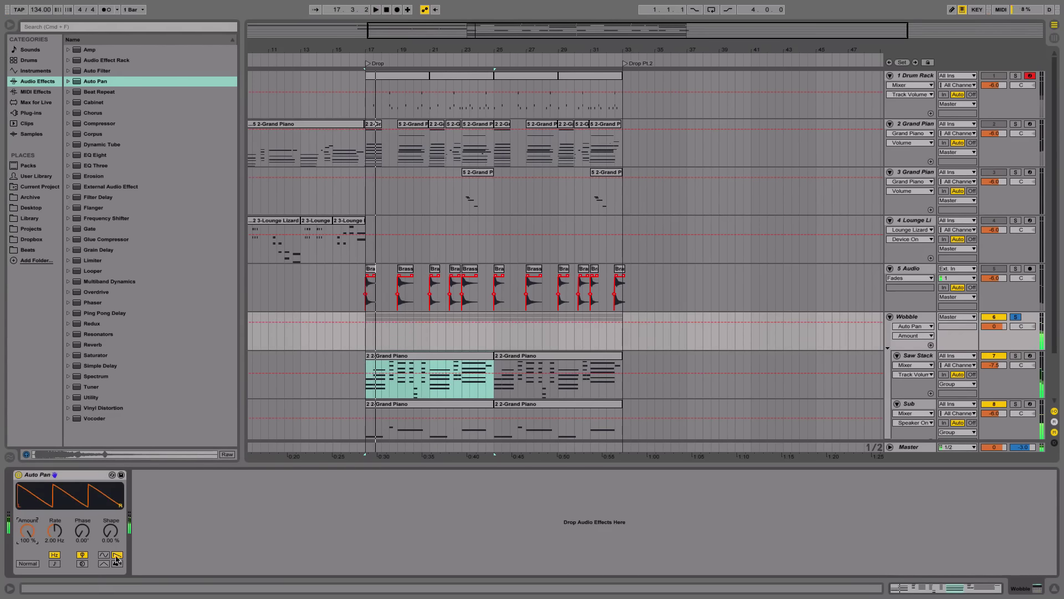
Step: Try Auto Pan's random waveform at a rate of 7.40 Hz, and return to the falling sawtooth
{"action": "left_click_drag", "start_coordinate": [54, 531], "coordinate": [54, 507]}
{"action": "left_click", "coordinate": [117, 563]}
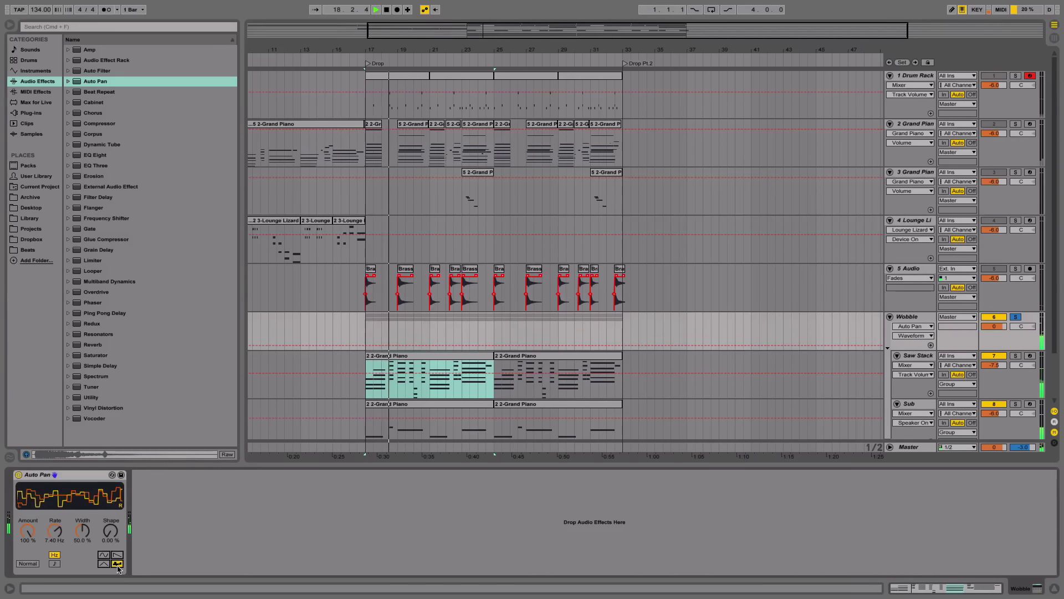
{"action": "left_click", "coordinate": [117, 554]}
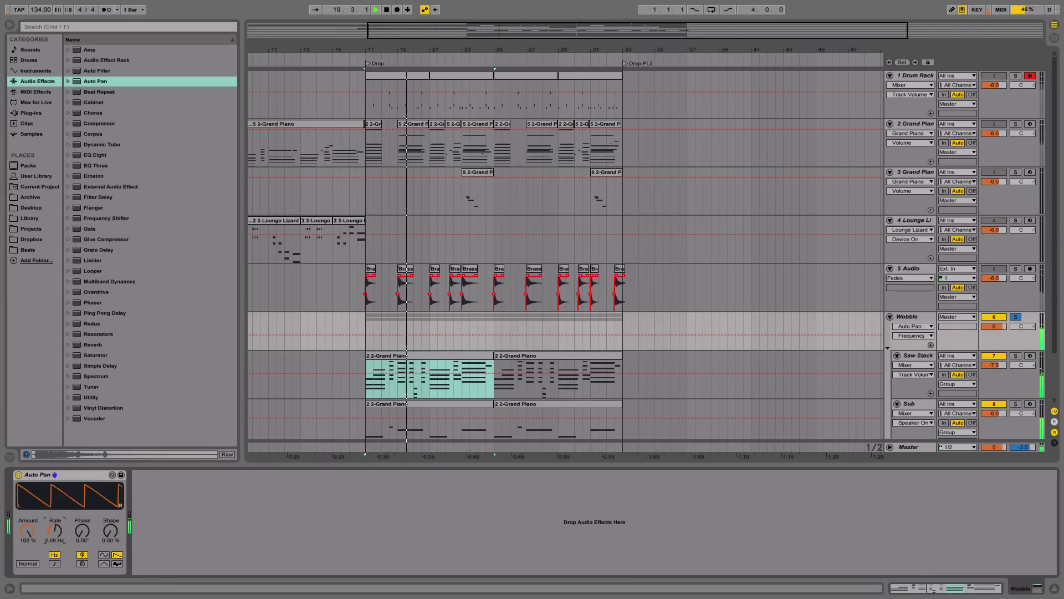
Step: Switch Auto Pan to the sine waveform at a rate of 9.39 Hz, and briefly play the Wobble group
{"action": "left_click_drag", "start_coordinate": [111, 531], "coordinate": [110, 513]}
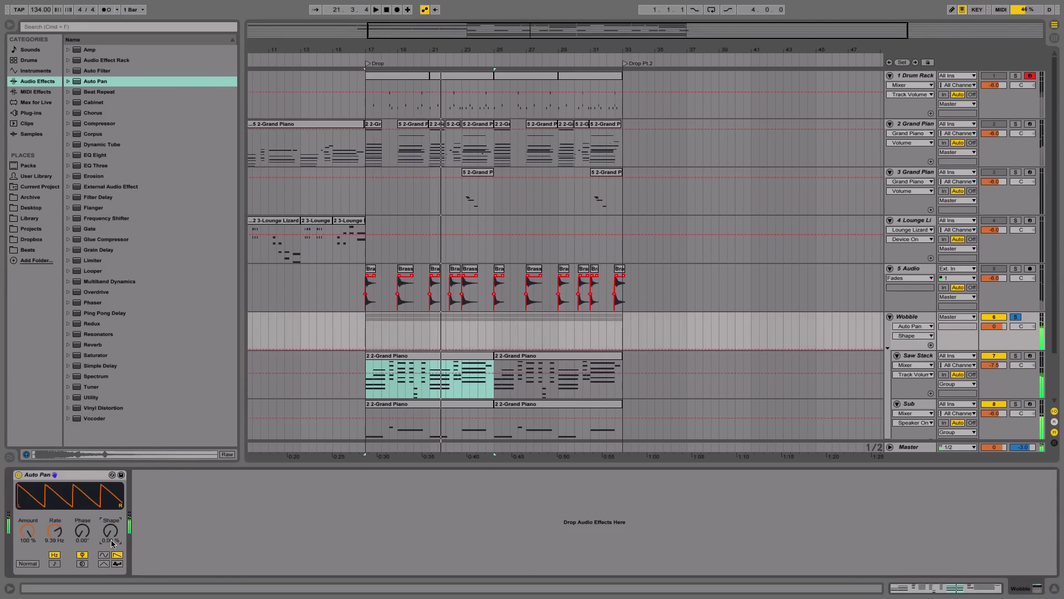
{"action": "left_click", "coordinate": [103, 555]}
{"action": "key", "text": "space"}
{"action": "key", "text": "space"}
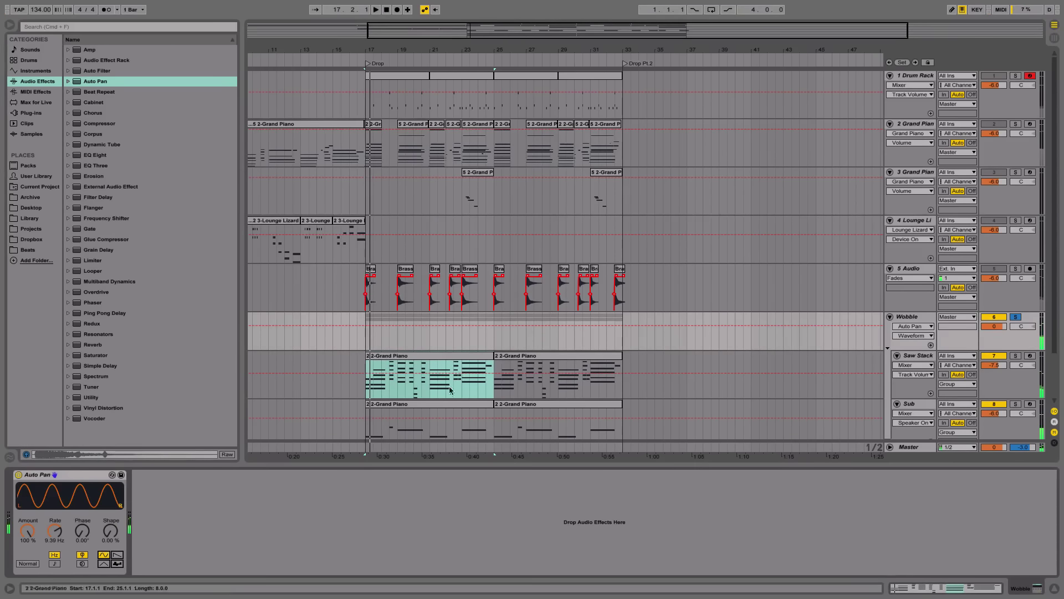
Step: Mute the Sub track, play the Wobble group from bar 25 to hear only the saw stack, and turn Sub back on
{"action": "scroll", "coordinate": [977, 302], "scroll_direction": "down", "scroll_amount": 2}
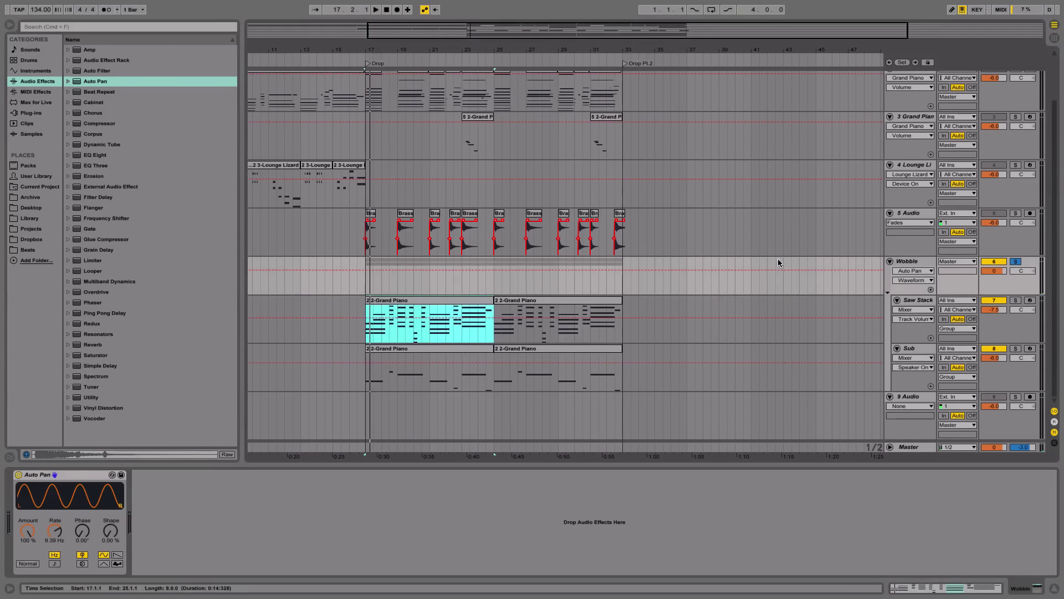
{"action": "key", "text": "Down"}
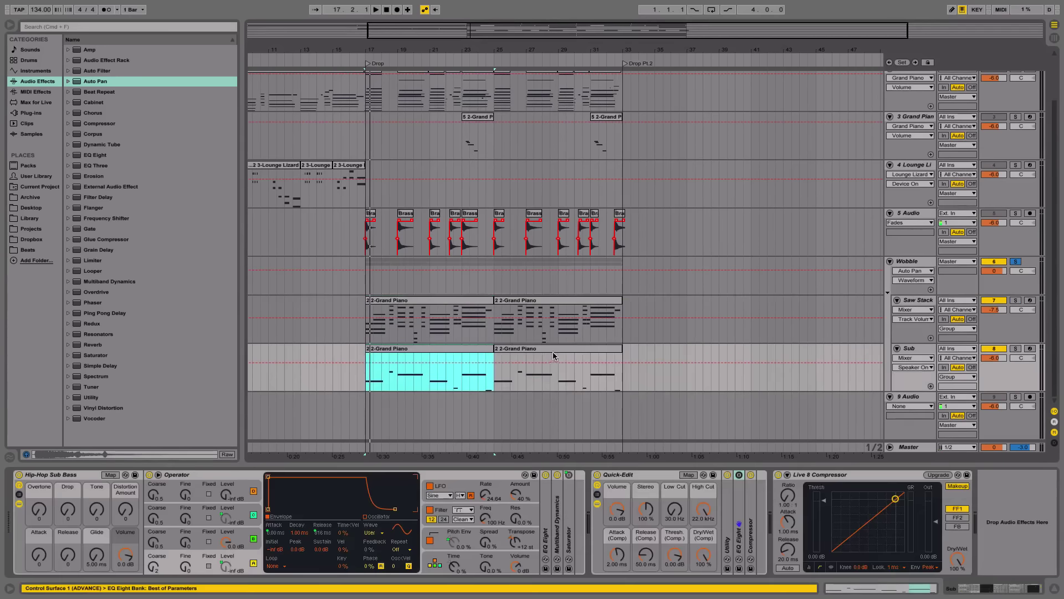
{"action": "left_click", "coordinate": [997, 349]}
{"action": "left_click", "coordinate": [918, 300]}
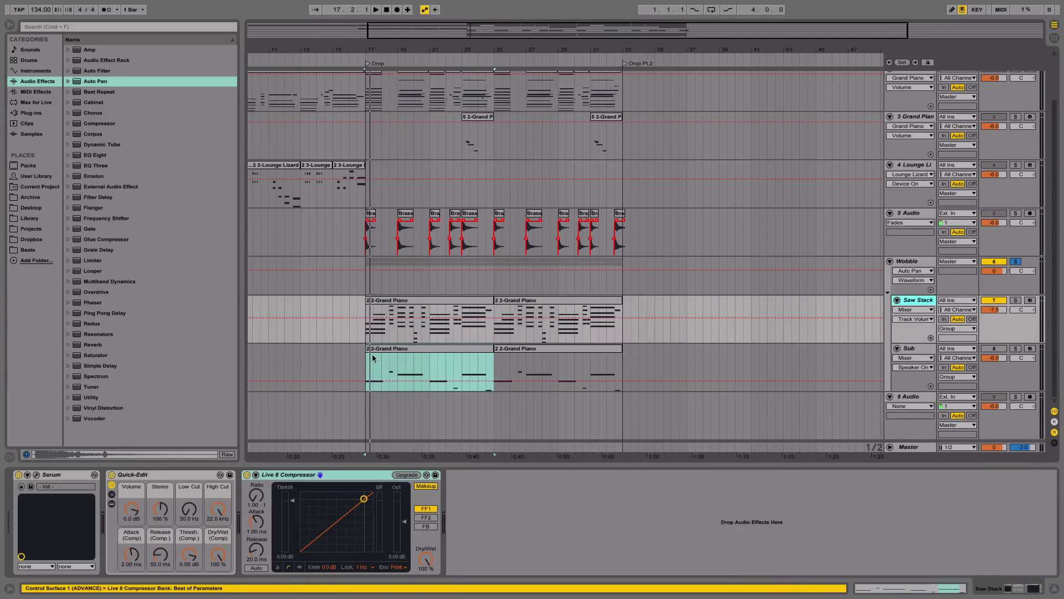
{"action": "left_click_drag", "start_coordinate": [372, 358], "coordinate": [623, 363]}
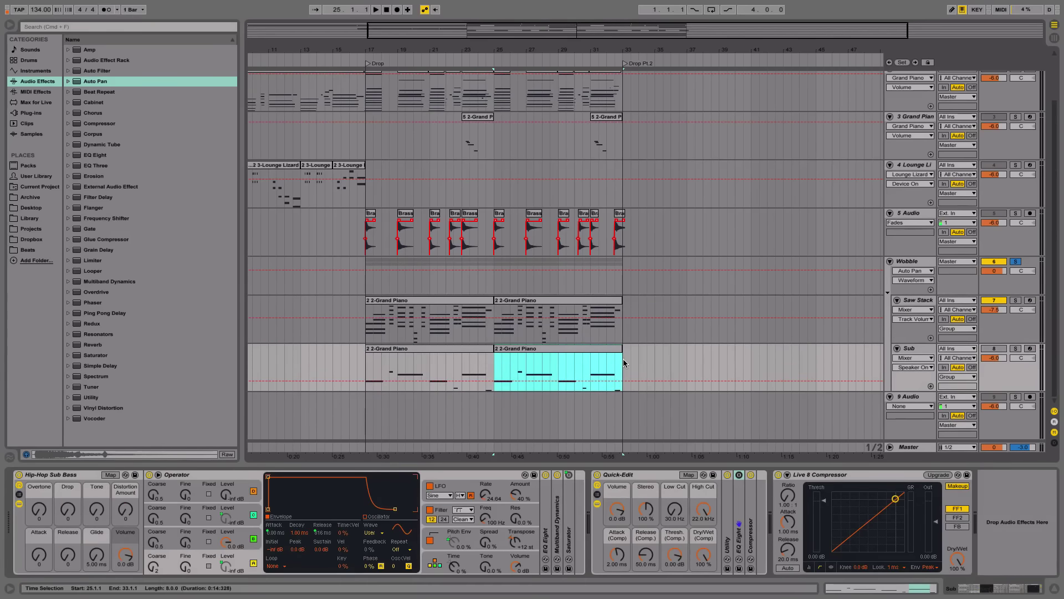
{"action": "left_click", "coordinate": [916, 262]}
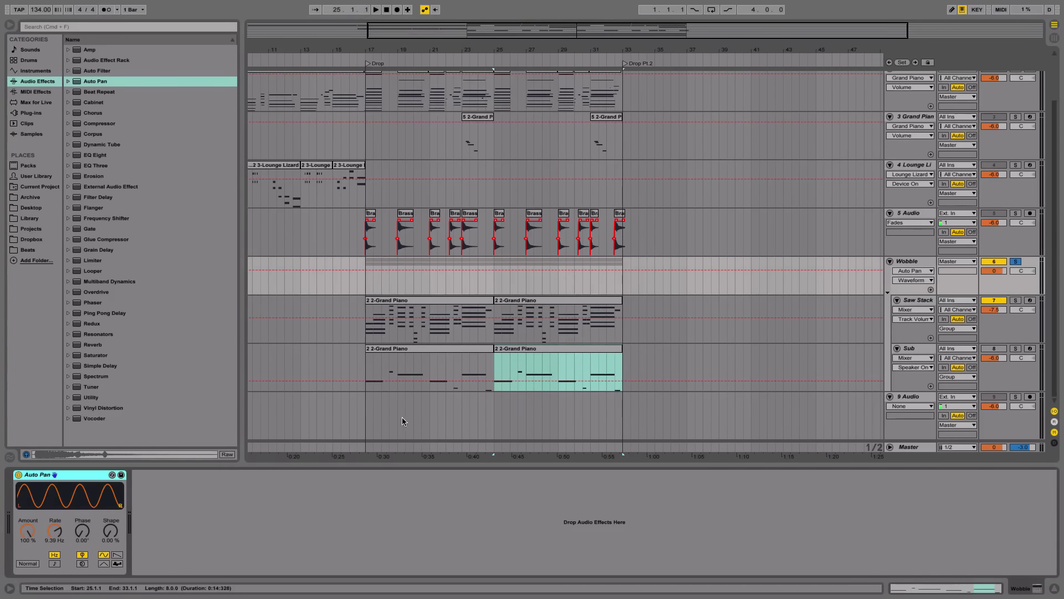
{"action": "key", "text": "space"}
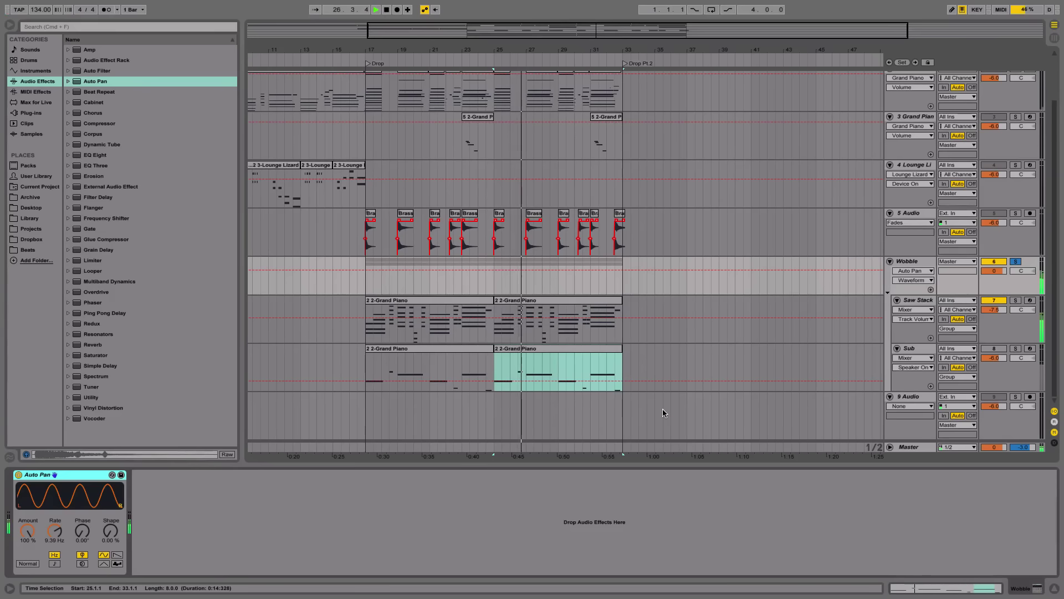
{"action": "key", "text": "space"}
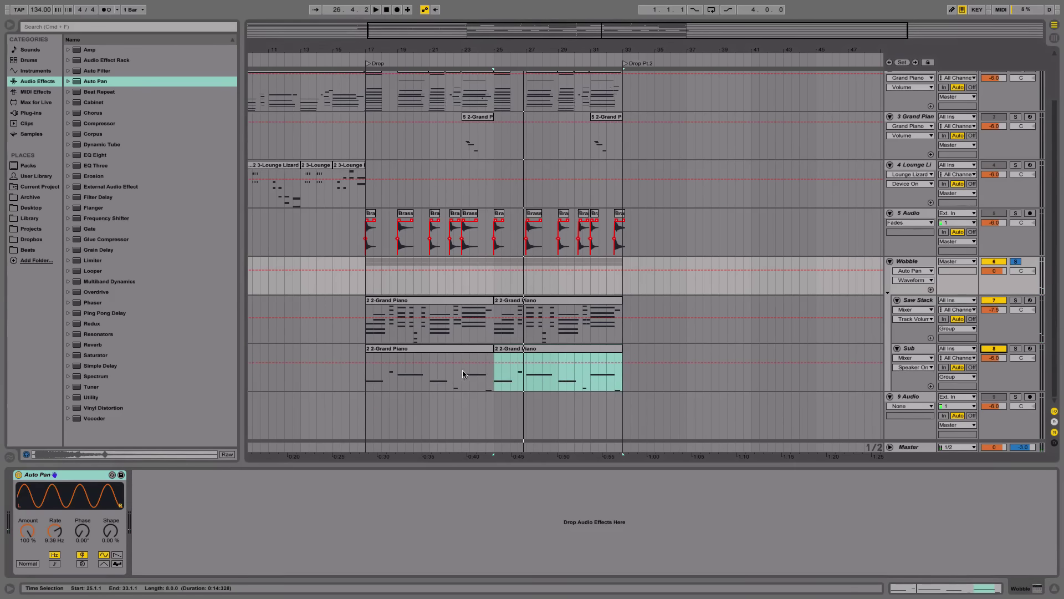
Step: Play the soloed Wobble group from bar 17 and raise its Auto Pan rate to 12.8 Hz
{"action": "left_click", "coordinate": [433, 357]}
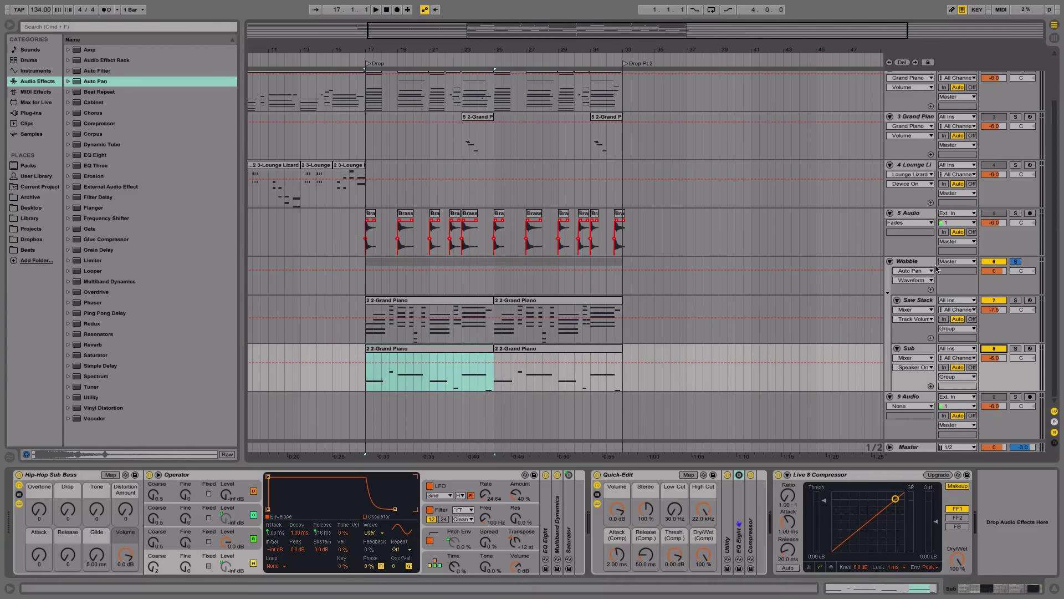
{"action": "left_click", "coordinate": [896, 271]}
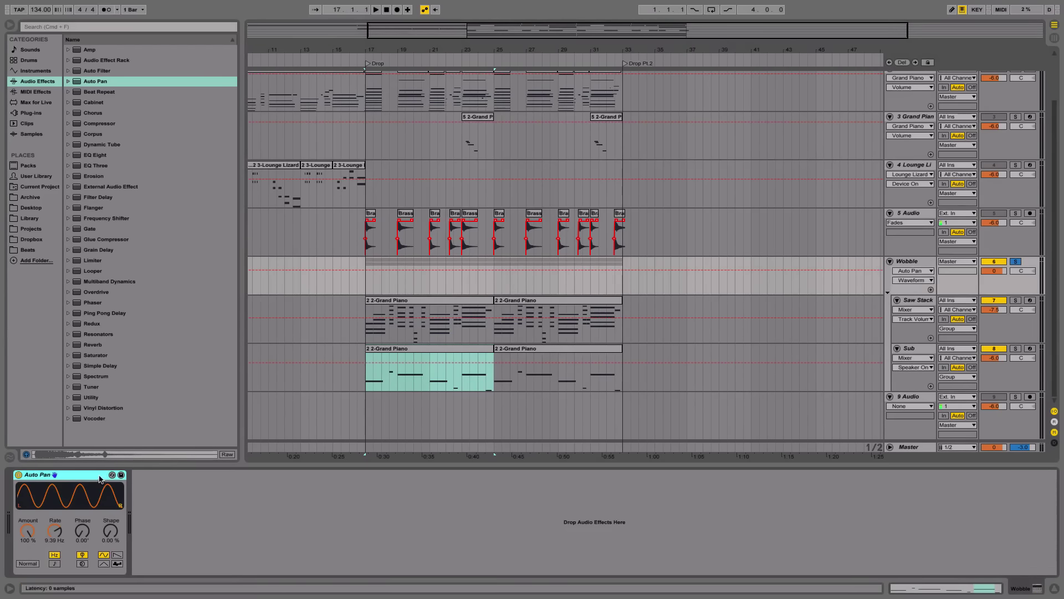
{"action": "key", "text": "space"}
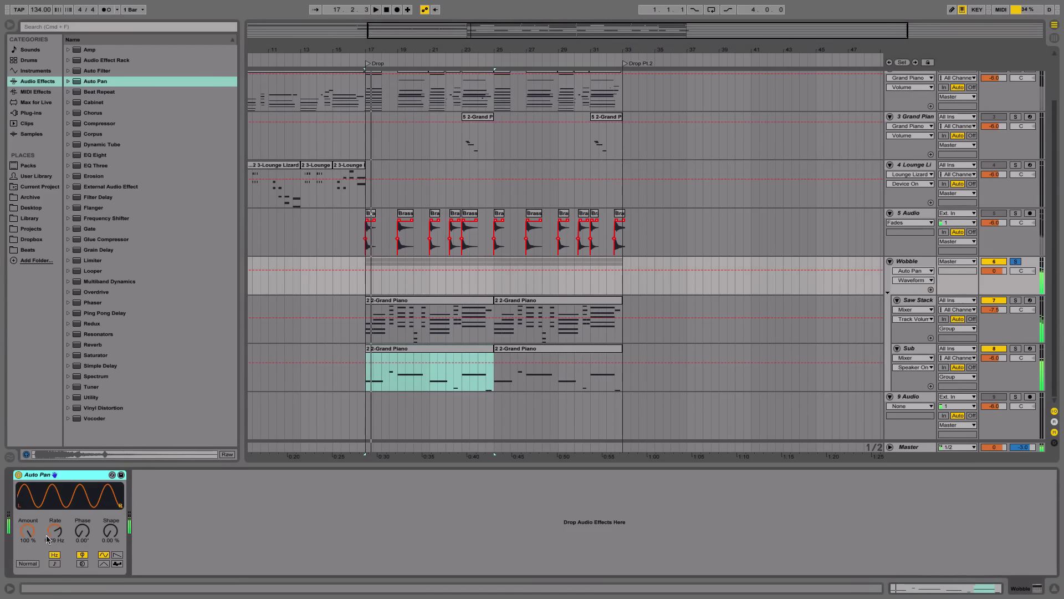
{"action": "mouse_move", "coordinate": [54, 530]}
{"action": "left_mouse_down"}
{"action": "mouse_move", "coordinate": [54, 542]}
{"action": "mouse_move", "coordinate": [54, 524]}
{"action": "left_mouse_up"}
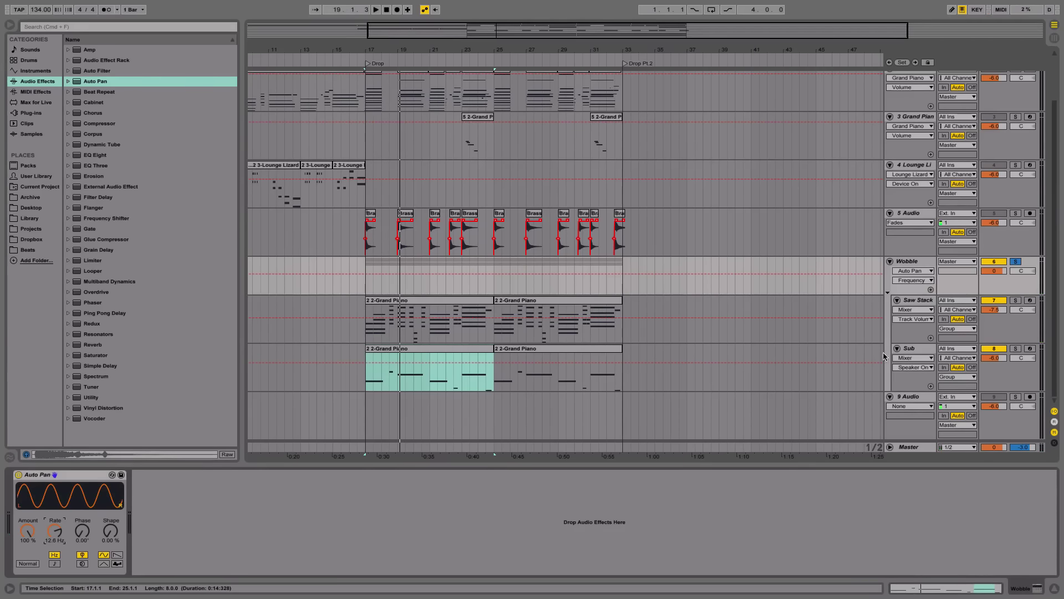
{"action": "left_click", "coordinate": [1057, 588]}
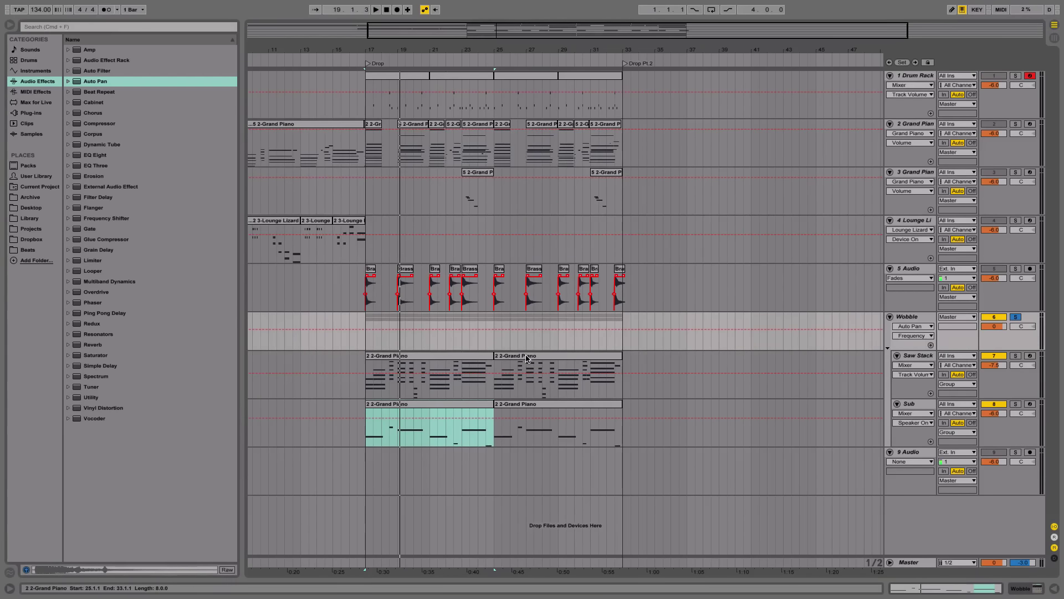
{"action": "left_click_drag", "start_coordinate": [497, 50], "coordinate": [508, 102]}
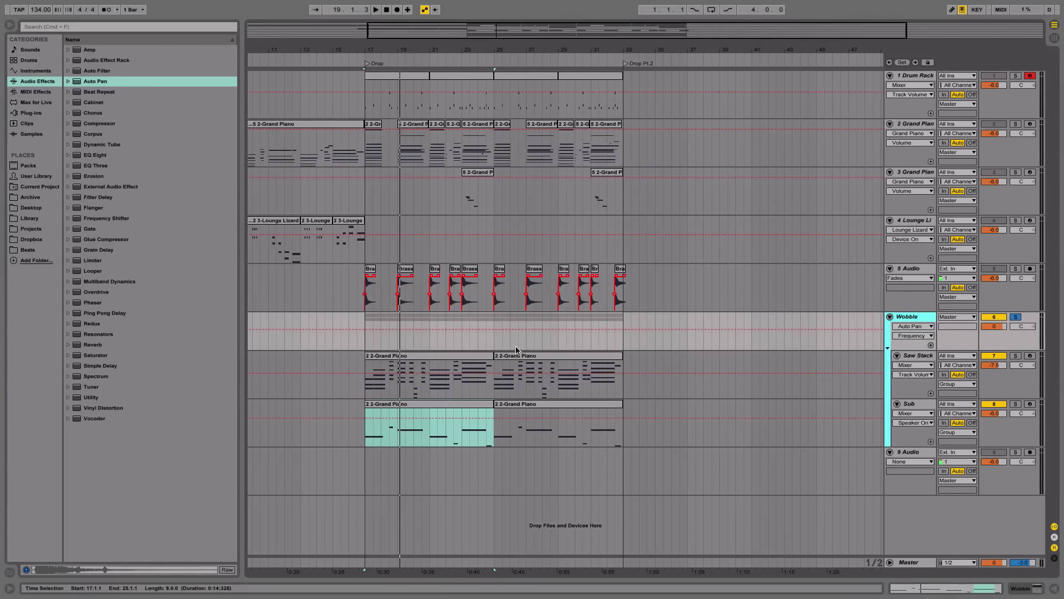
{"action": "left_click_drag", "start_coordinate": [495, 382], "coordinate": [523, 390]}
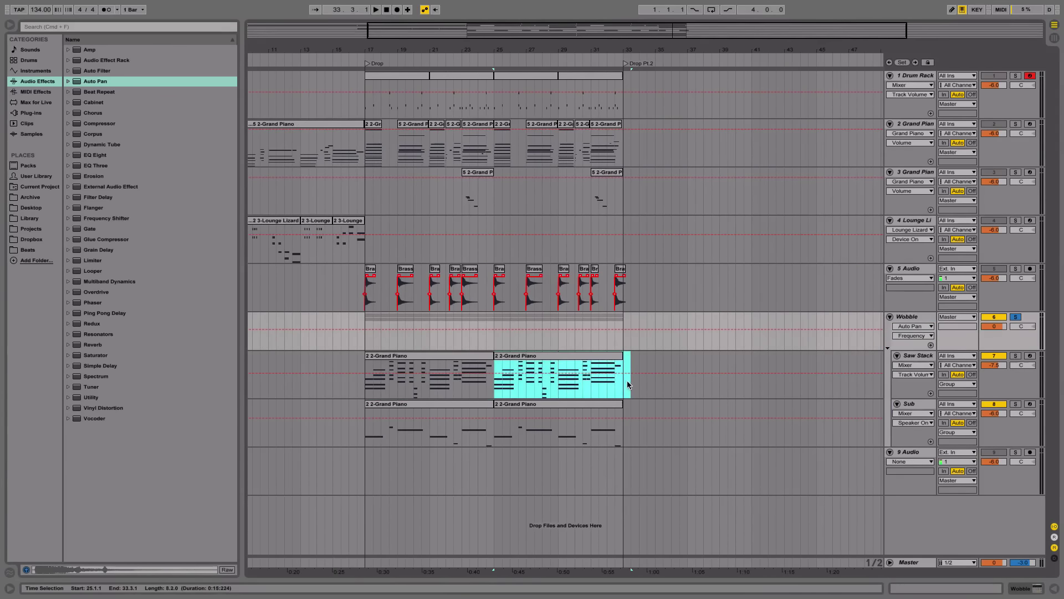
{"action": "left_click_drag", "start_coordinate": [628, 384], "coordinate": [625, 434]}
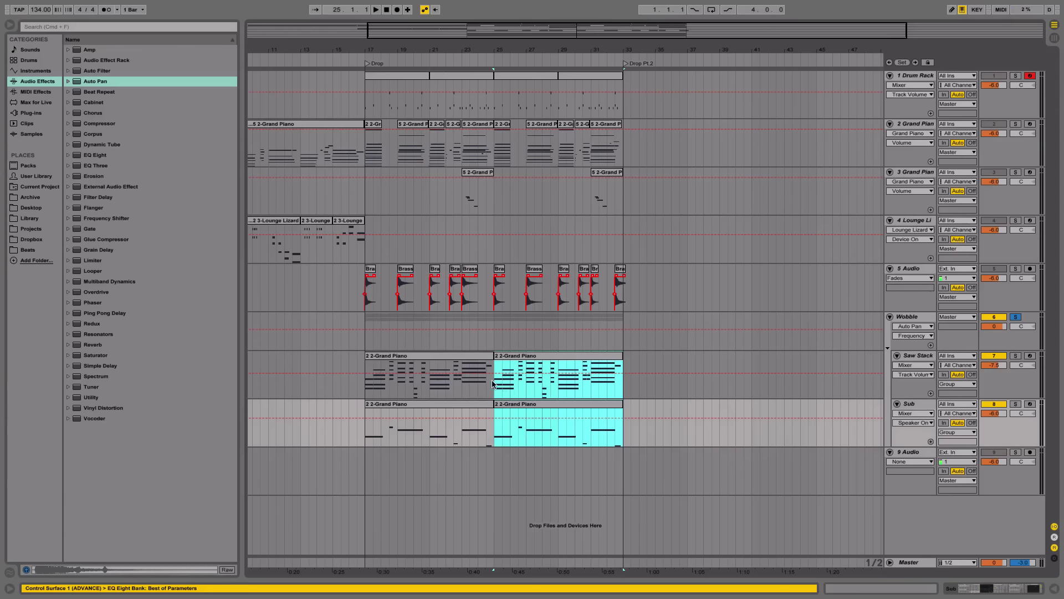
Step: Sync the Wobble group's Auto Pan to the tempo at a 1/16 rate, unsolo the group and play from bar 17
{"action": "left_click", "coordinate": [382, 358]}
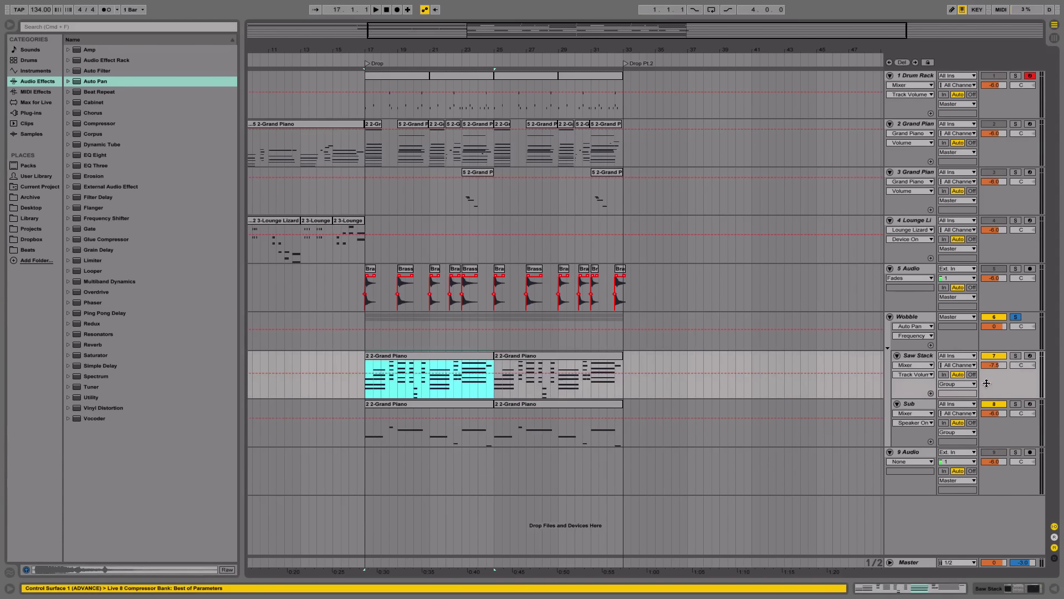
{"action": "double_click", "coordinate": [909, 323]}
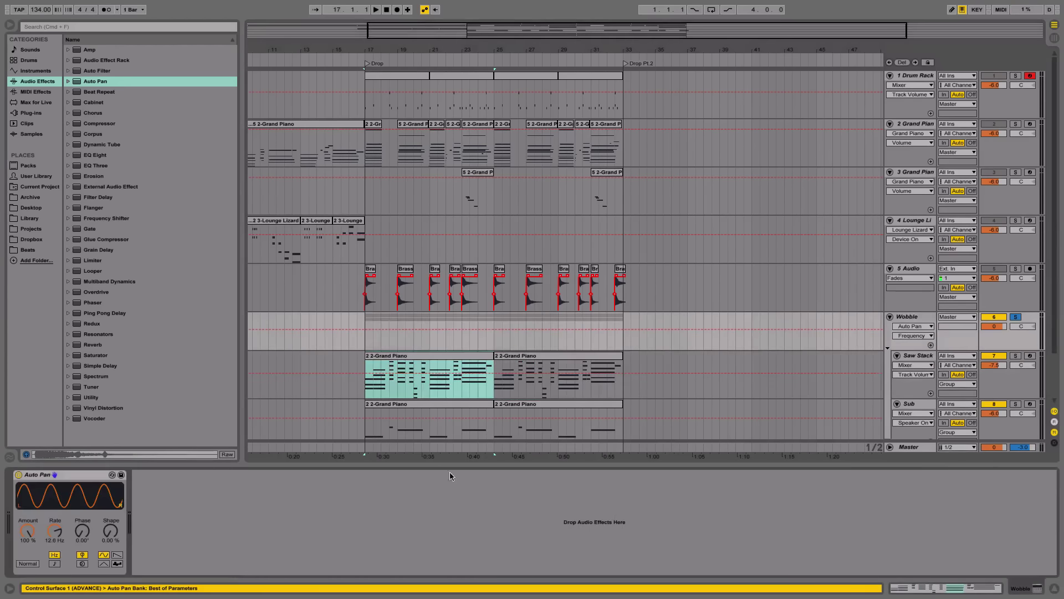
{"action": "left_click", "coordinate": [55, 563]}
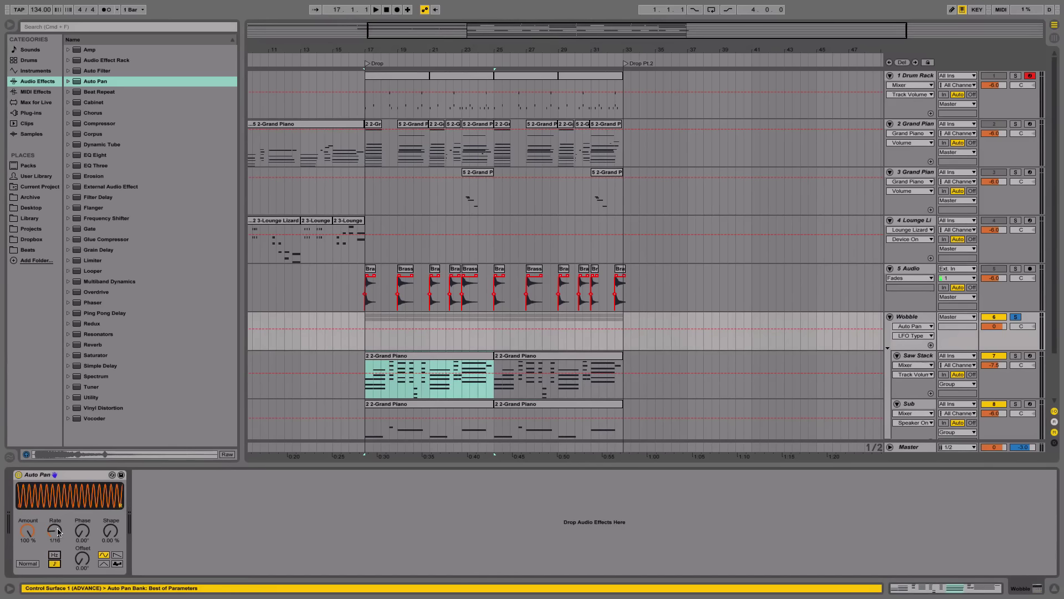
{"action": "key", "text": "space"}
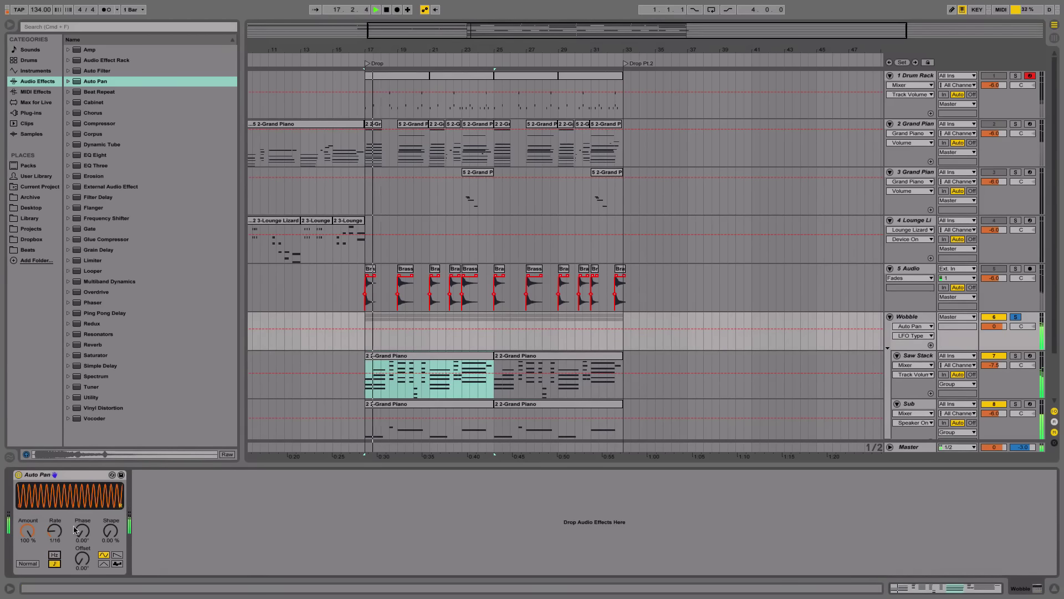
{"action": "left_click", "coordinate": [1015, 317]}
{"action": "key", "text": "space"}
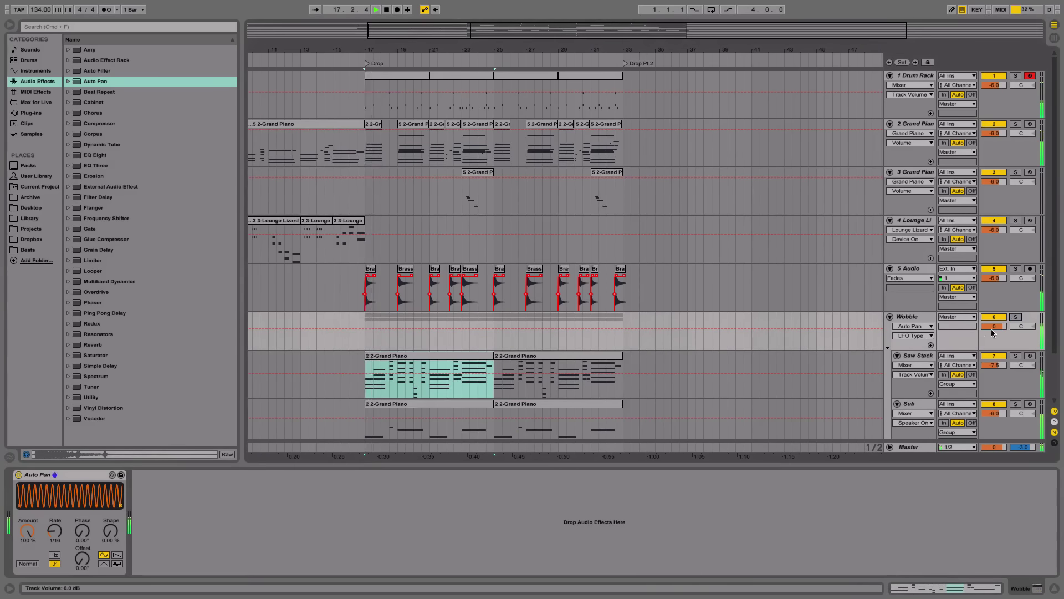
{"action": "key", "text": "space"}
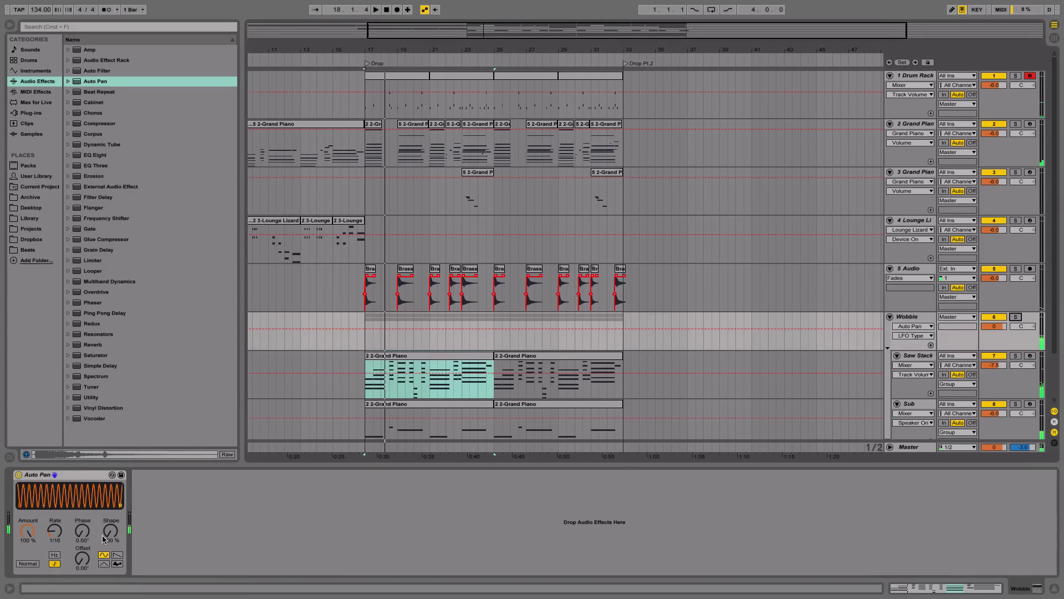
Step: Set the Auto Pan offset to 180° and play the drop with the synced rate at 1/16
{"action": "left_click", "coordinate": [81, 559]}
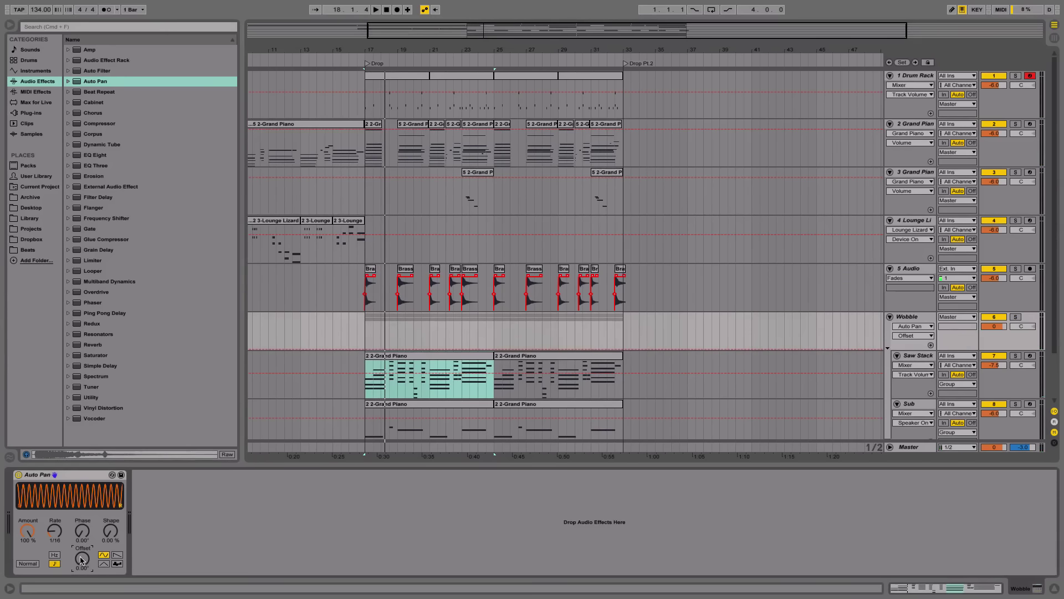
{"action": "type", "text": "180"}
{"action": "key", "text": "Return"}
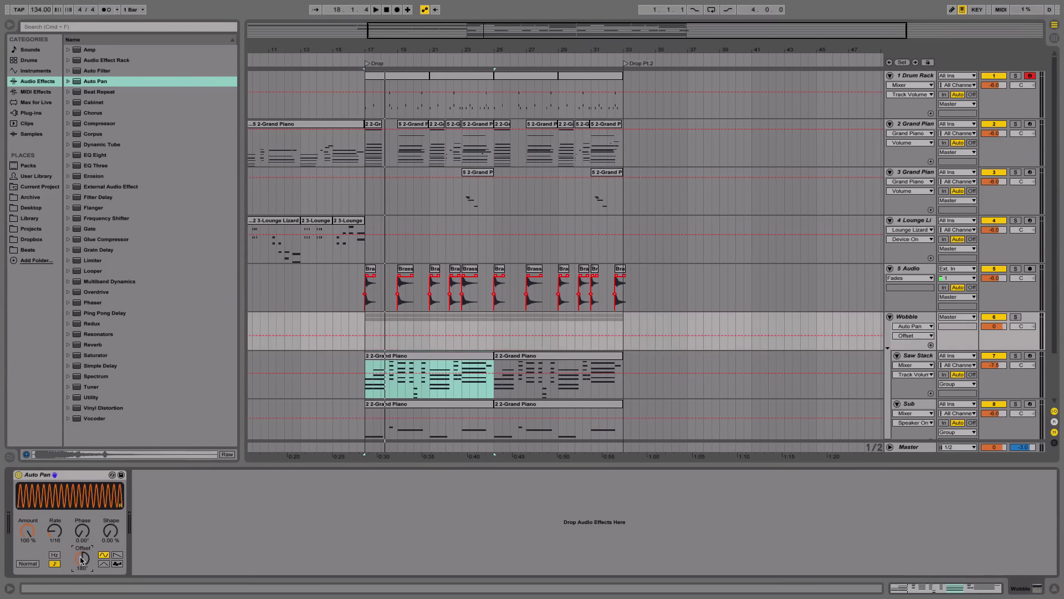
{"action": "key", "text": "space"}
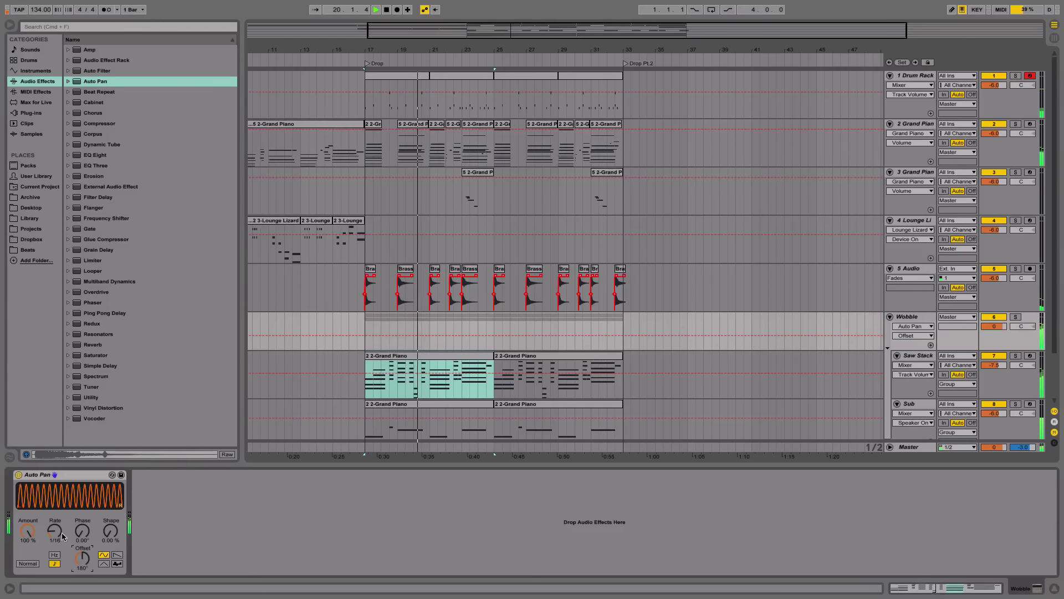
{"action": "mouse_move", "coordinate": [62, 535]}
{"action": "left_mouse_down"}
{"action": "mouse_move", "coordinate": [62, 526]}
{"action": "mouse_move", "coordinate": [62, 536]}
{"action": "left_mouse_up"}
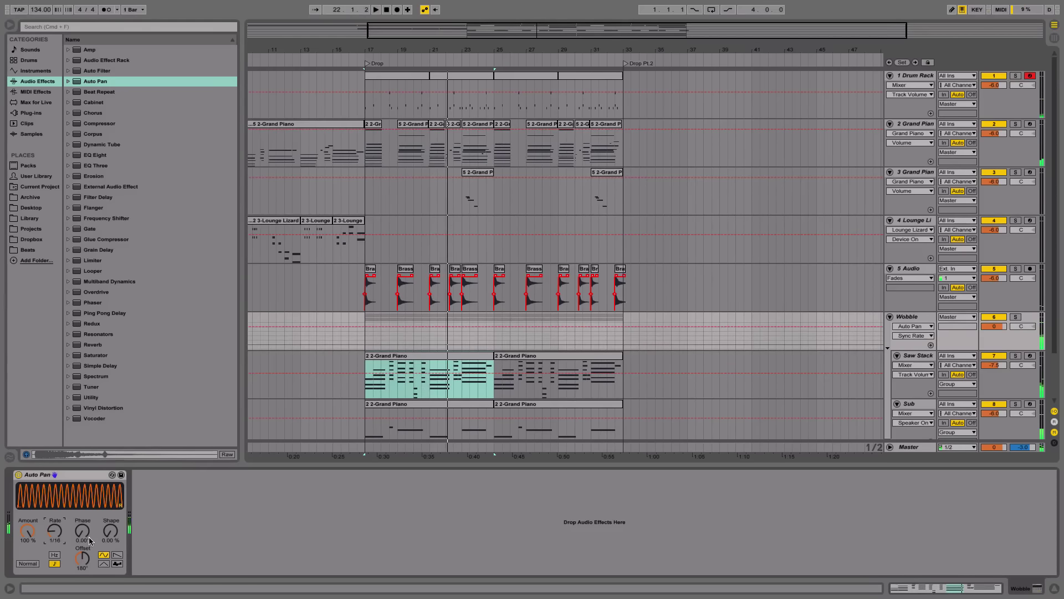
Step: Switch the Auto Pan rate back to Hz and lower it to 2.25 Hz while playing the drop
{"action": "left_click", "coordinate": [54, 564]}
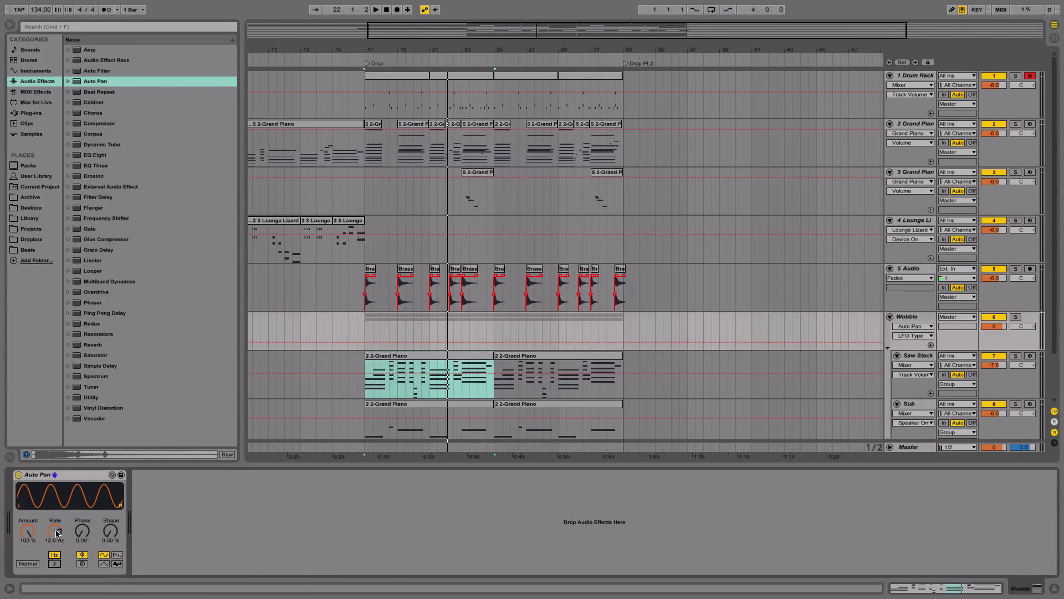
{"action": "key", "text": "space"}
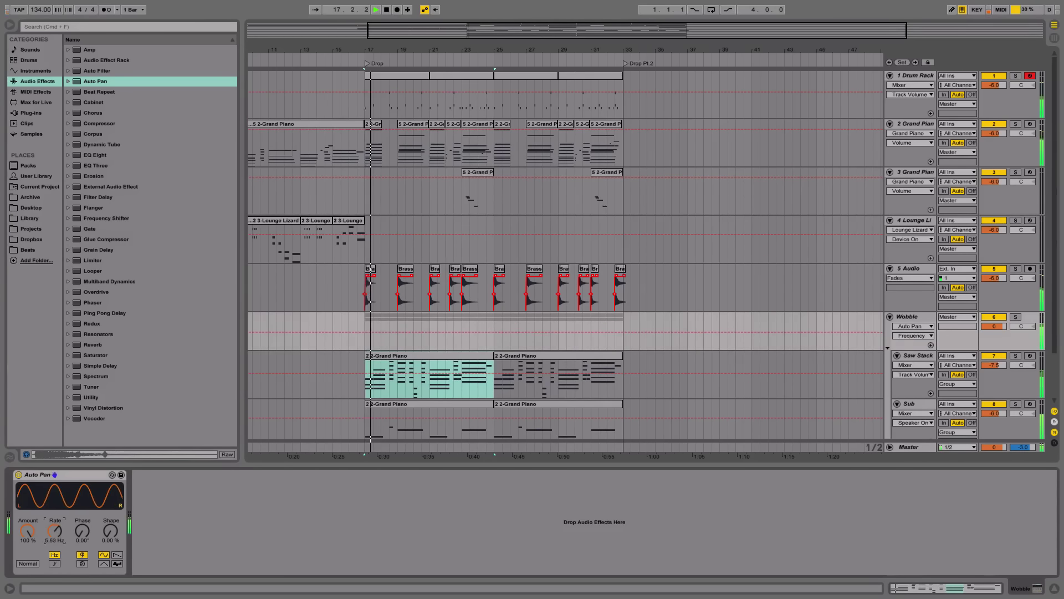
{"action": "mouse_move", "coordinate": [59, 535]}
{"action": "left_mouse_down"}
{"action": "mouse_move", "coordinate": [59, 524]}
{"action": "mouse_move", "coordinate": [54, 550]}
{"action": "mouse_move", "coordinate": [54, 538]}
{"action": "left_mouse_up"}
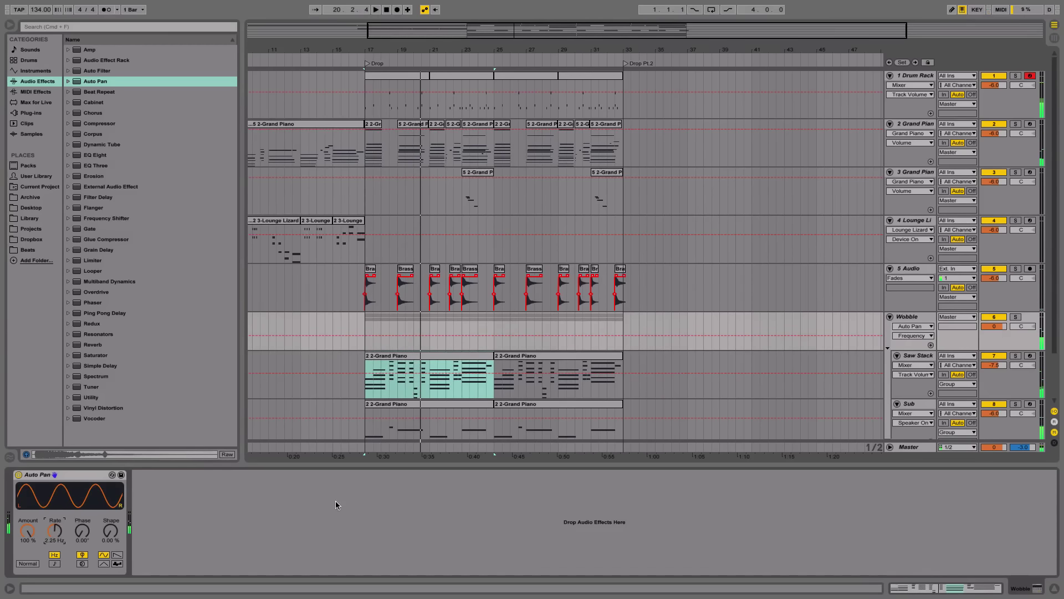
Step: Examine the Auto Pan Sync Rate automation of the Wobble group closely across the drop
{"action": "scroll", "coordinate": [543, 413], "scroll_direction": "left", "scroll_amount": 5}
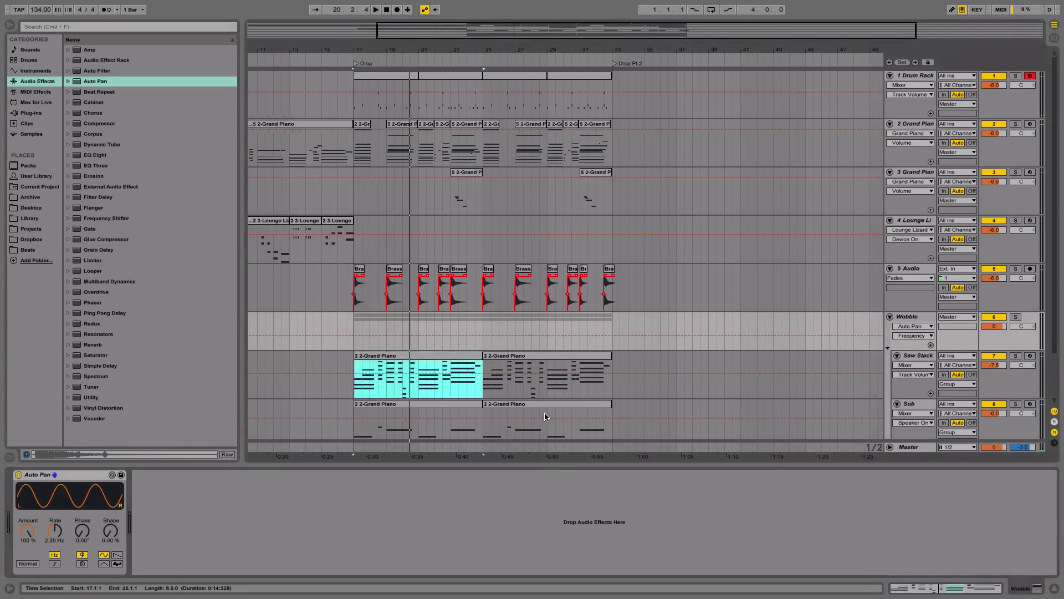
{"action": "scroll", "coordinate": [537, 414], "scroll_direction": "down", "scroll_amount": 3}
{"action": "scroll", "coordinate": [538, 415], "scroll_direction": "right", "scroll_amount": 2}
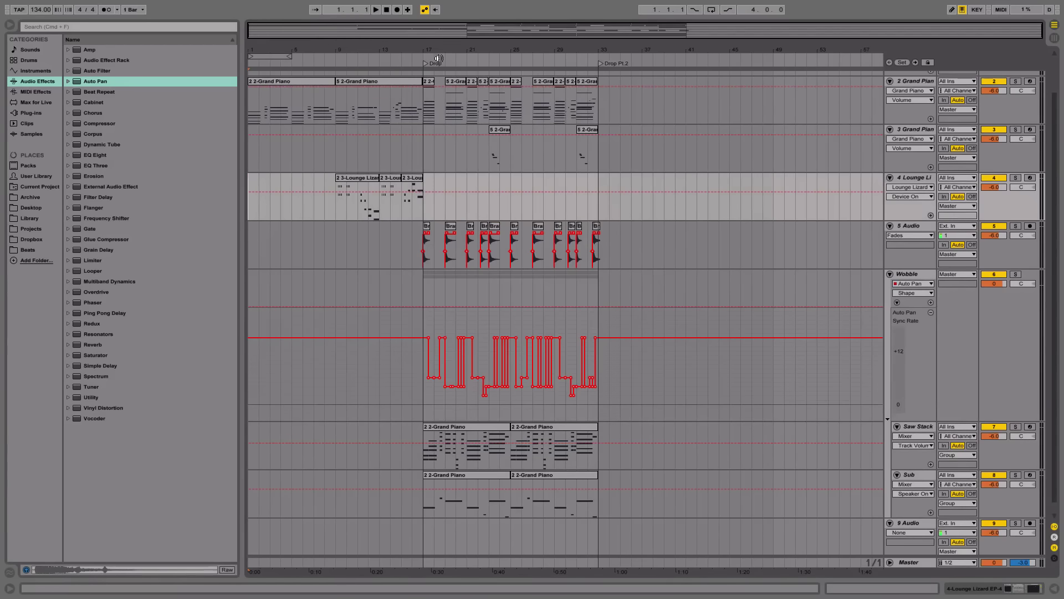
{"action": "left_click_drag", "start_coordinate": [438, 58], "coordinate": [455, 264]}
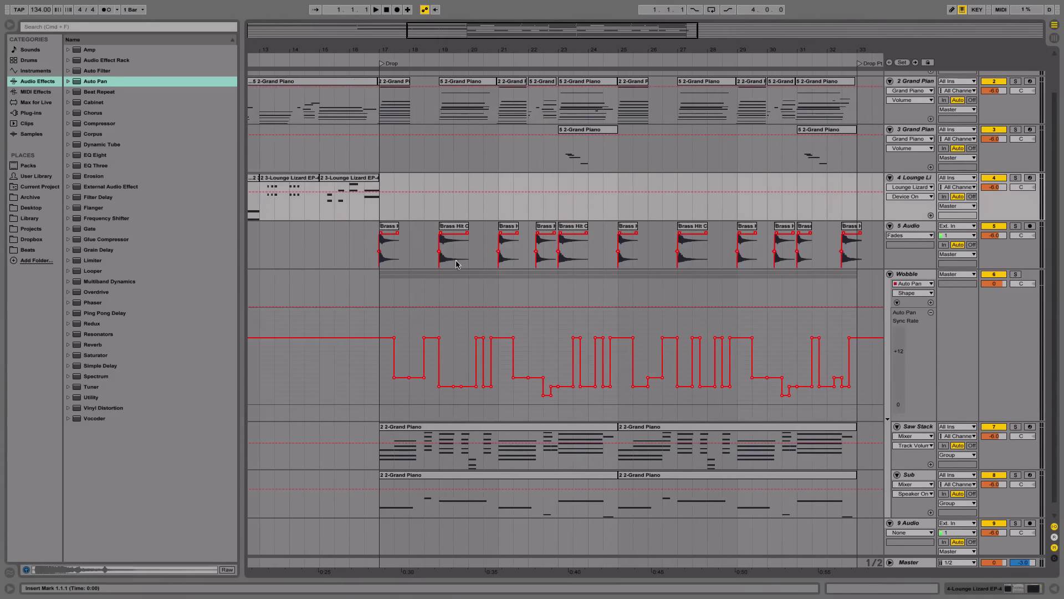
Step: Open the Wobble group's Auto Pan, place the cursor at bar 17, and keep the triangle waveform with Shape at 0%
{"action": "double_click", "coordinate": [909, 277]}
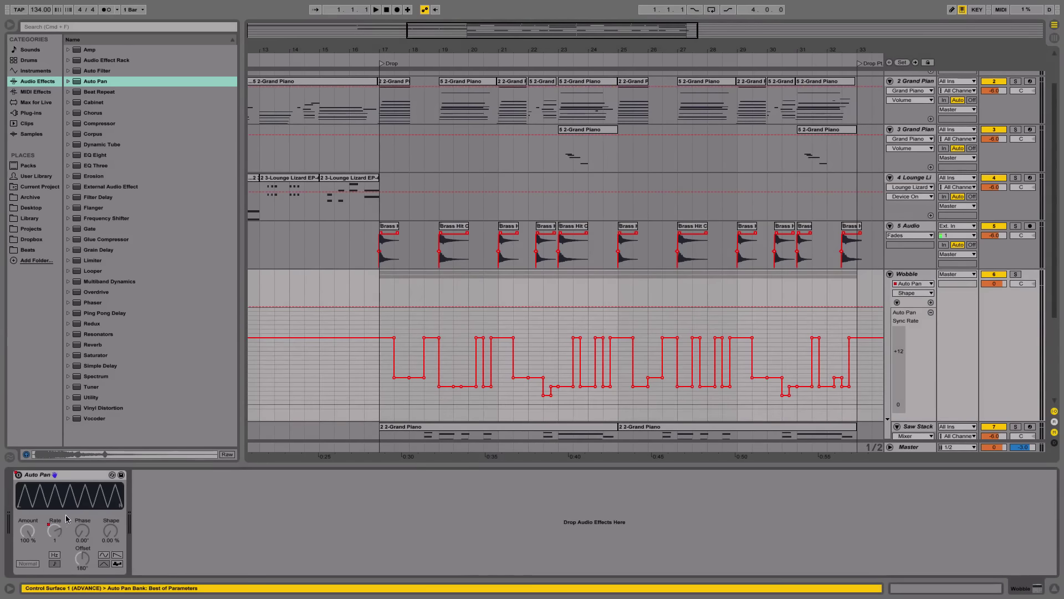
{"action": "left_click", "coordinate": [378, 329]}
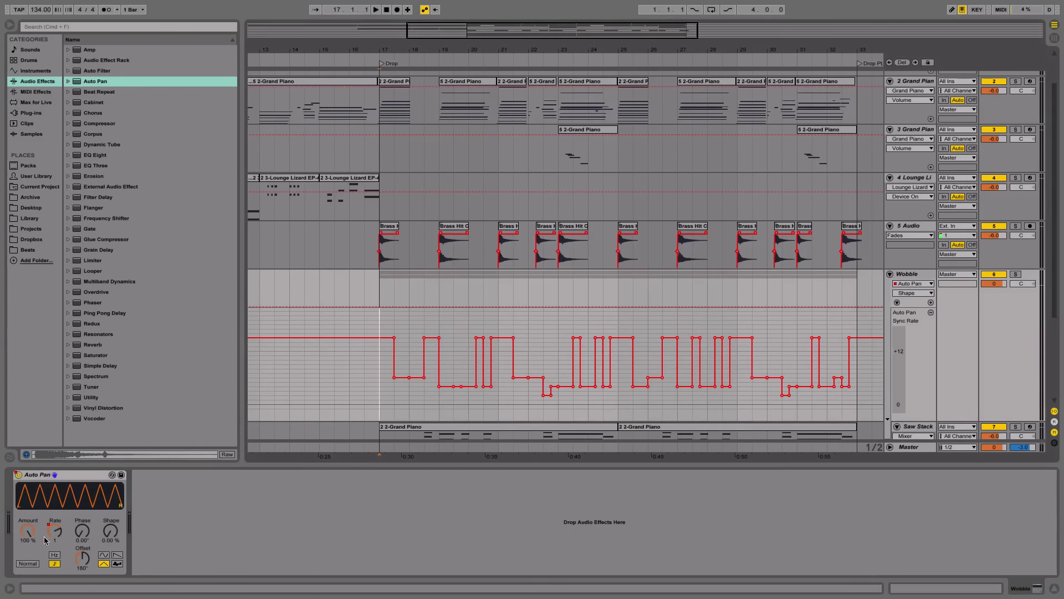
{"action": "left_click", "coordinate": [104, 564]}
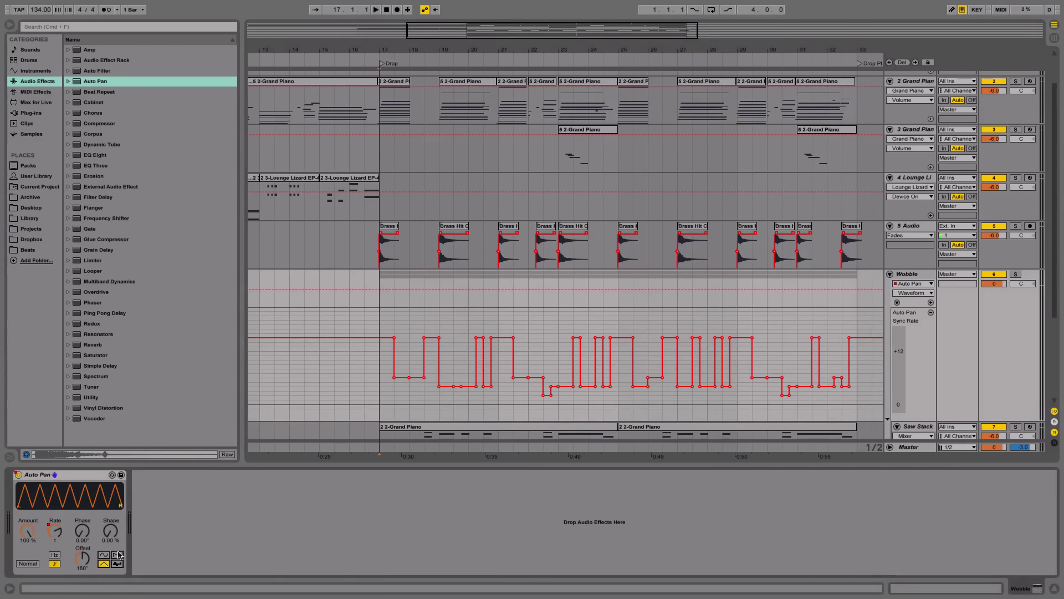
{"action": "mouse_move", "coordinate": [111, 535]}
{"action": "left_mouse_down"}
{"action": "mouse_move", "coordinate": [110, 505]}
{"action": "mouse_move", "coordinate": [110, 546]}
{"action": "left_mouse_up"}
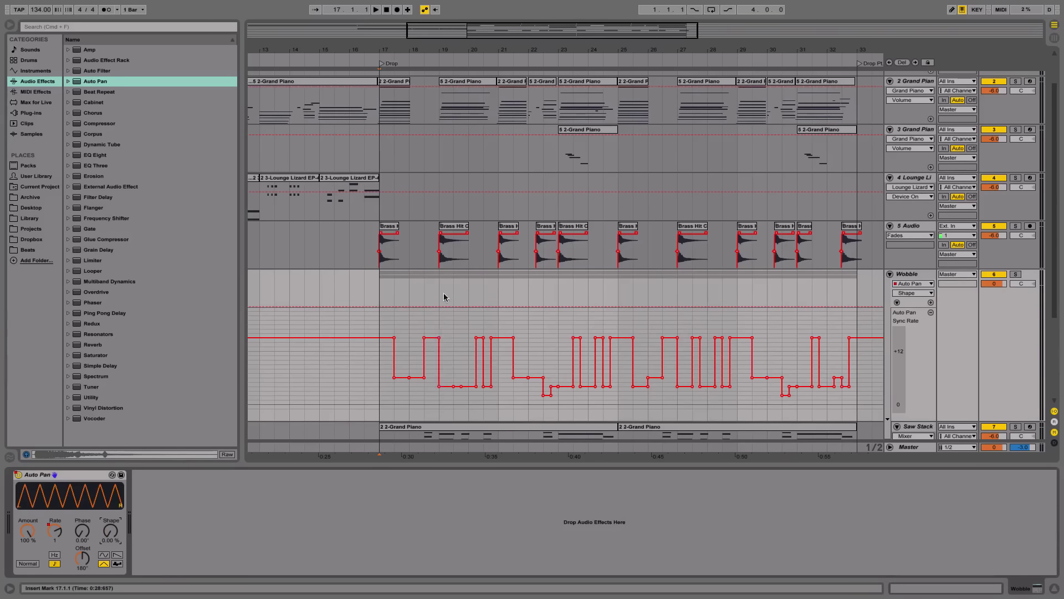
{"action": "scroll", "coordinate": [444, 297], "scroll_direction": "down", "scroll_amount": 4}
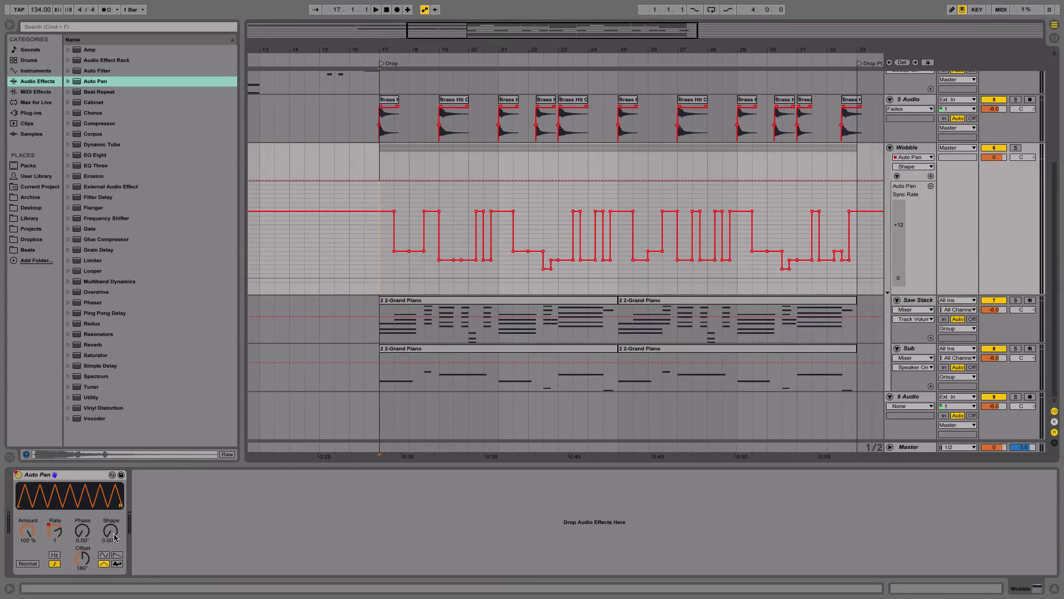
Step: Play the full mix from bar 17 to bar 33 and follow the Wobble group's Auto Pan Sync Rate automation
{"action": "left_click", "coordinate": [383, 276]}
{"action": "left_click_drag", "start_coordinate": [506, 48], "coordinate": [473, 107]}
{"action": "scroll", "coordinate": [474, 108], "scroll_direction": "up", "scroll_amount": 5}
{"action": "key", "text": "space"}
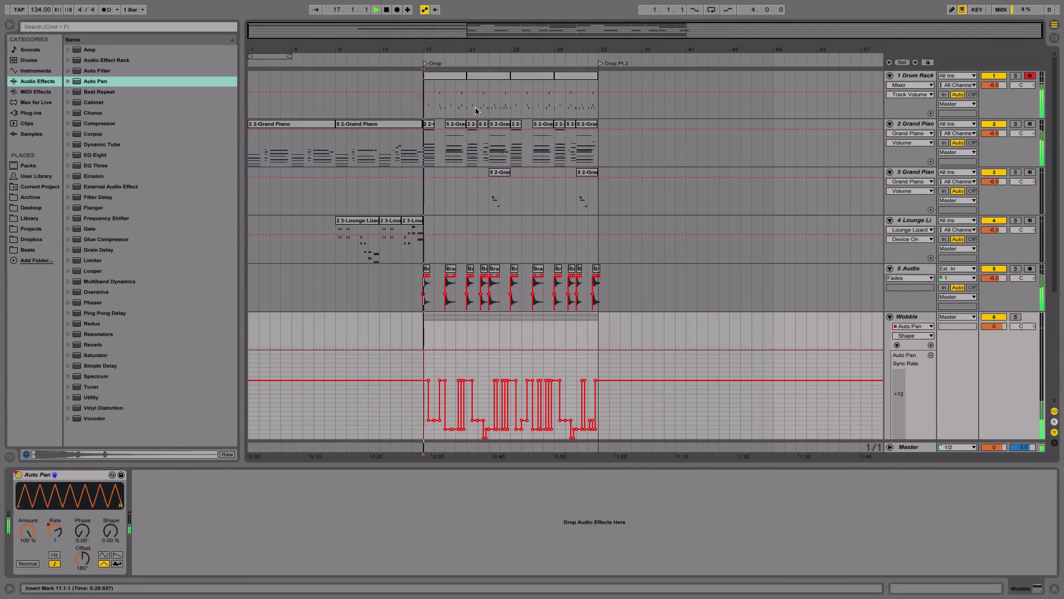
{"action": "scroll", "coordinate": [620, 181], "scroll_direction": "down", "scroll_amount": 4}
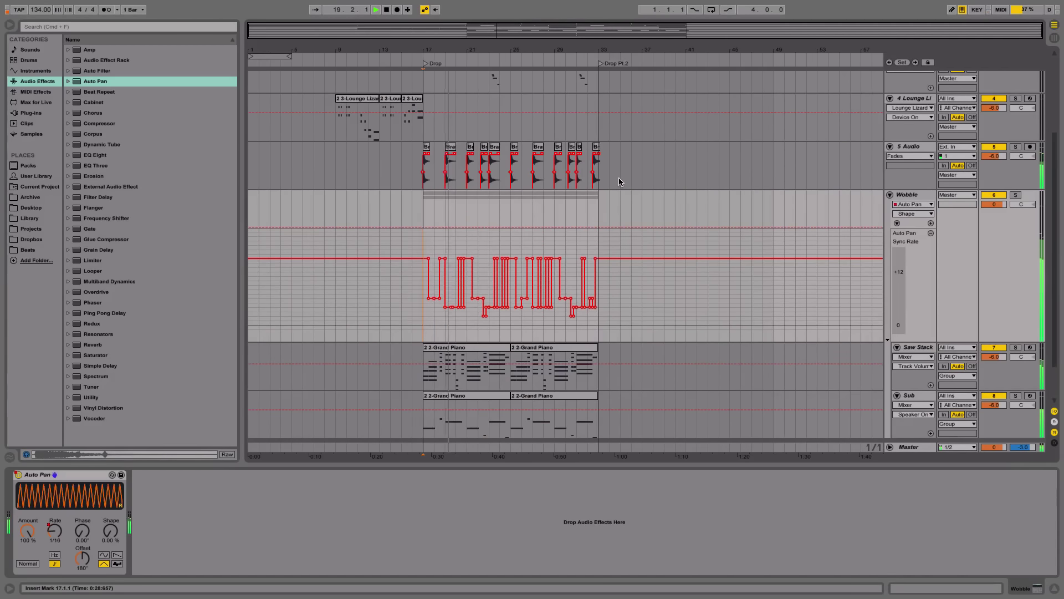
{"action": "left_click_drag", "start_coordinate": [469, 48], "coordinate": [487, 239]}
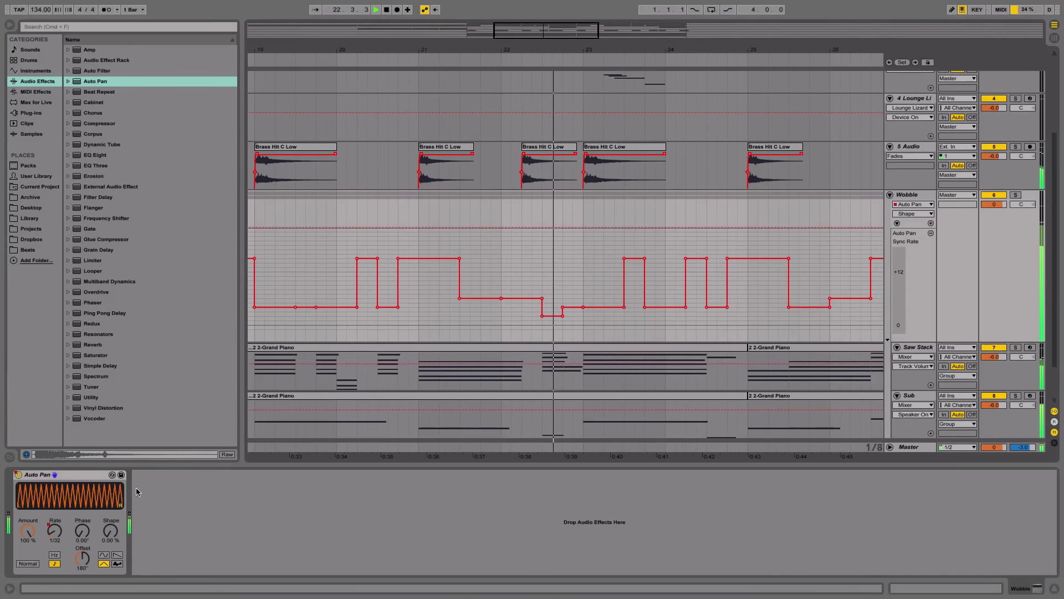
{"action": "scroll", "coordinate": [548, 287], "scroll_direction": "right", "scroll_amount": 1}
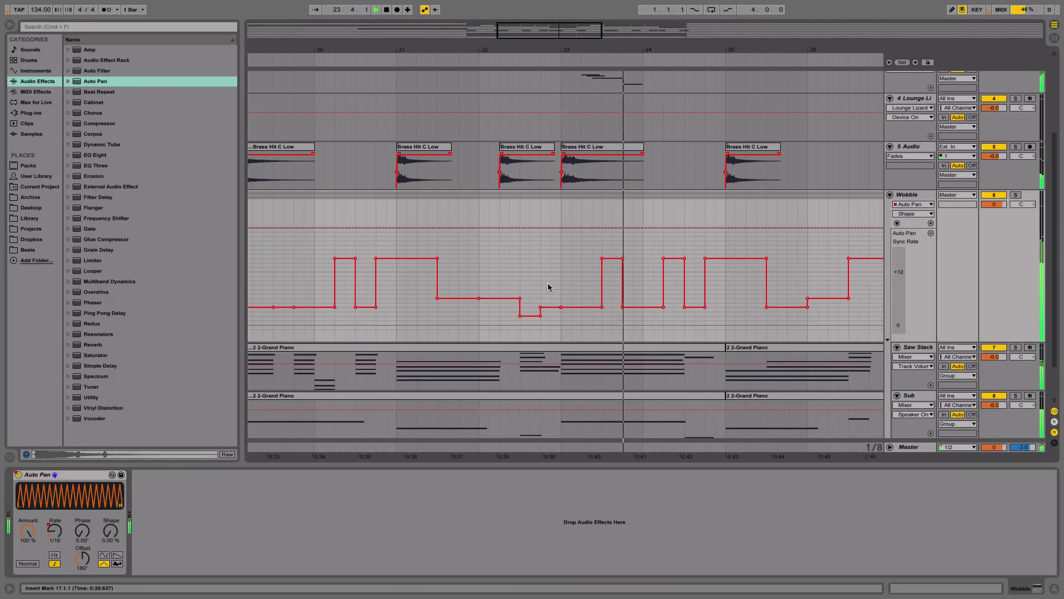
{"action": "scroll", "coordinate": [548, 287], "scroll_direction": "right", "scroll_amount": 5}
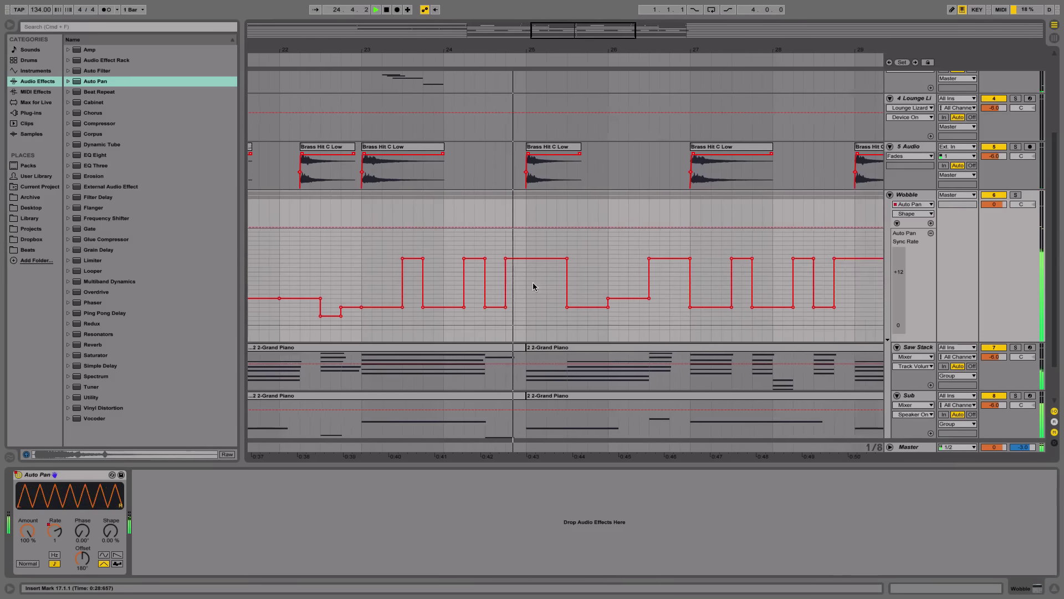
{"action": "scroll", "coordinate": [534, 287], "scroll_direction": "right", "scroll_amount": 3}
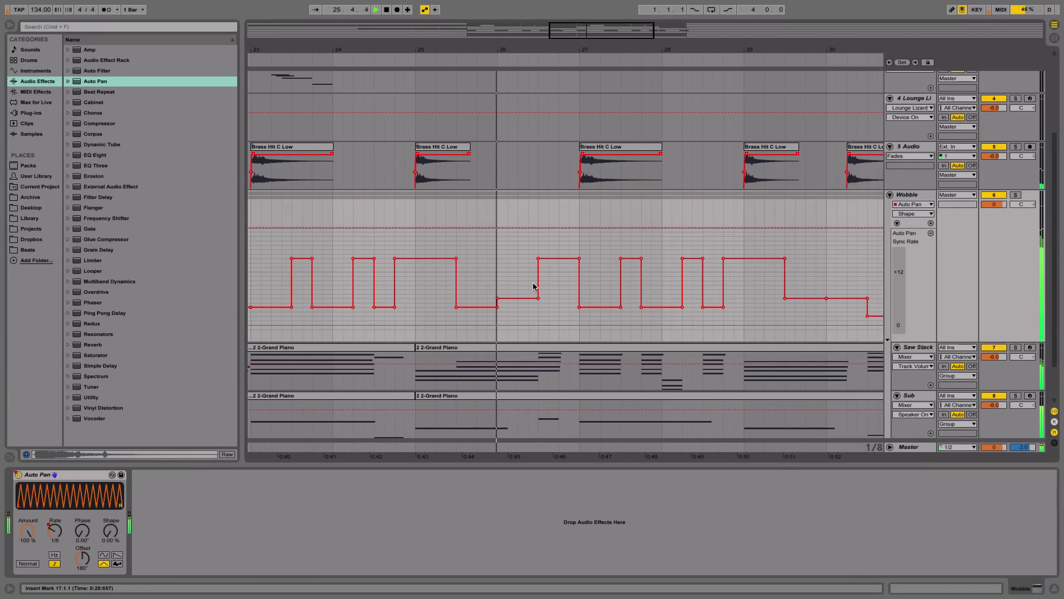
{"action": "scroll", "coordinate": [535, 287], "scroll_direction": "right", "scroll_amount": 2}
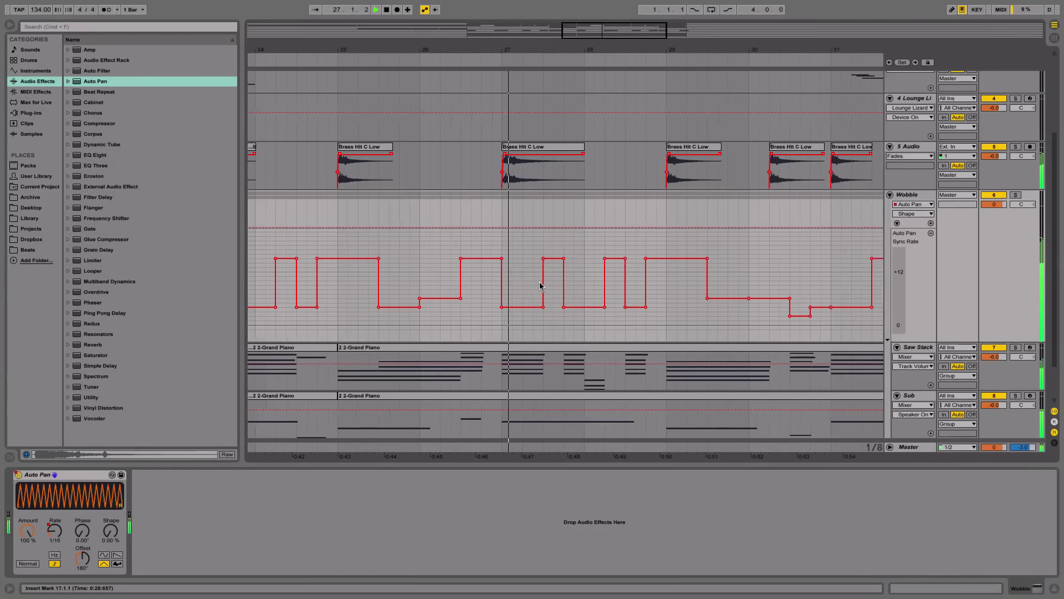
{"action": "scroll", "coordinate": [540, 285], "scroll_direction": "right", "scroll_amount": 4}
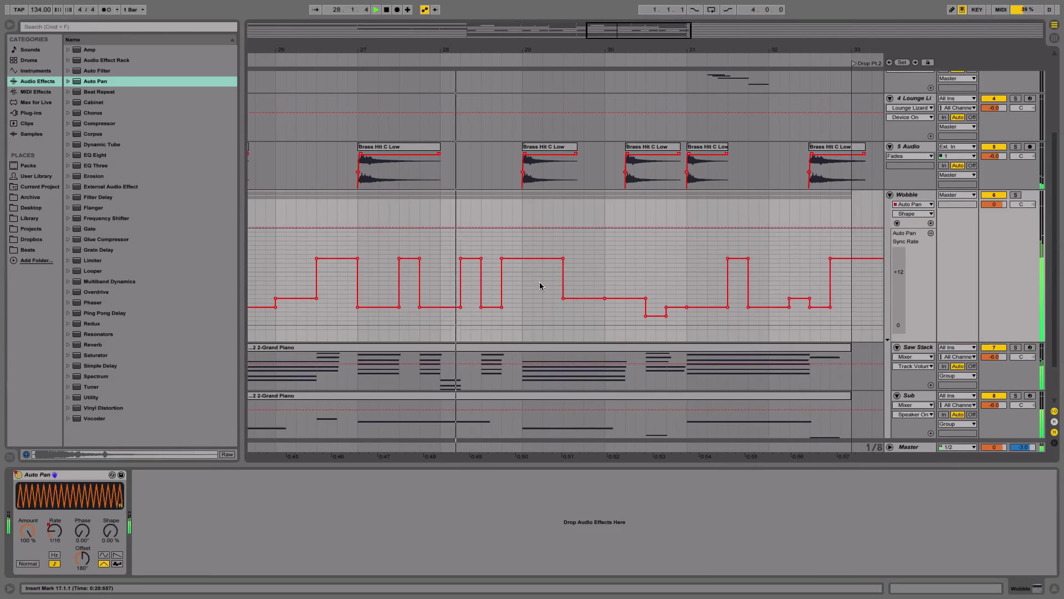
{"action": "scroll", "coordinate": [532, 285], "scroll_direction": "right", "scroll_amount": 3}
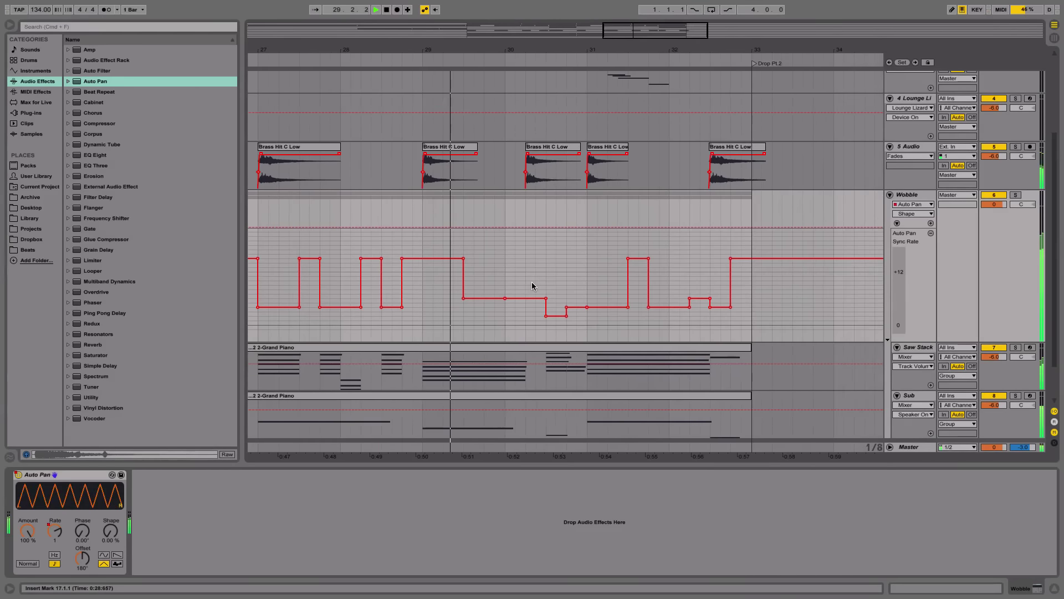
{"action": "scroll", "coordinate": [531, 286], "scroll_direction": "right", "scroll_amount": 1}
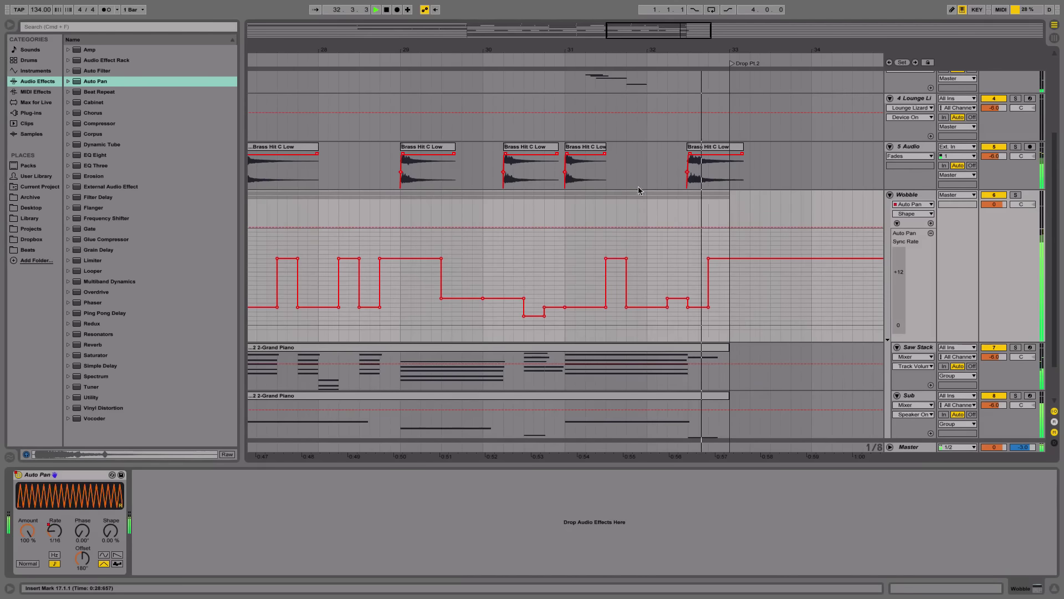
{"action": "key", "text": "space"}
Step: Review the drop's tracks and compare the Wobble group's Sync Rate steps with the clips from bar 17 to bar 33
{"action": "key", "text": "minus"}
{"action": "key", "text": "minus"}
{"action": "key", "text": "minus"}
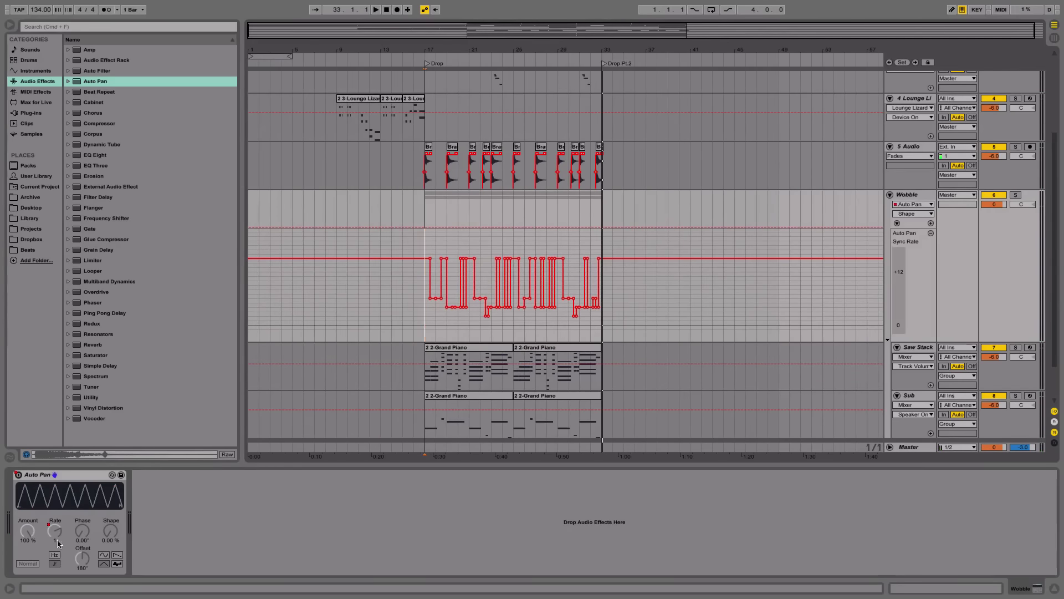
{"action": "scroll", "coordinate": [445, 84], "scroll_direction": "up", "scroll_amount": 3}
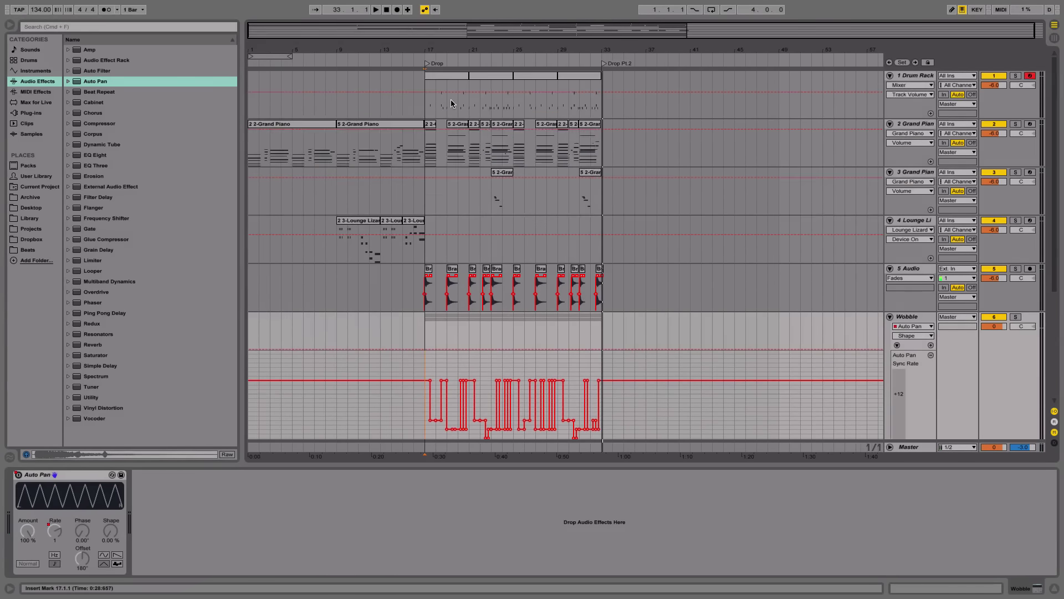
{"action": "scroll", "coordinate": [451, 99], "scroll_direction": "down", "scroll_amount": 6}
{"action": "scroll", "coordinate": [438, 116], "scroll_direction": "up", "scroll_amount": 5}
{"action": "scroll", "coordinate": [430, 130], "scroll_direction": "up", "scroll_amount": 1}
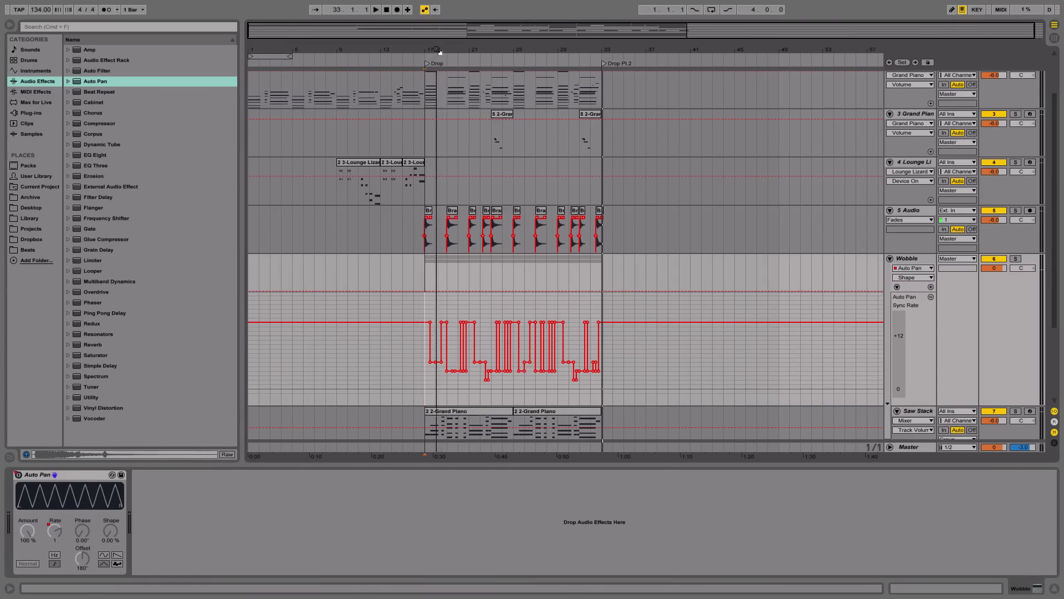
{"action": "mouse_move", "coordinate": [435, 53]}
{"action": "left_mouse_down"}
{"action": "mouse_move", "coordinate": [435, 81]}
{"action": "mouse_move", "coordinate": [435, 59]}
{"action": "left_mouse_up"}
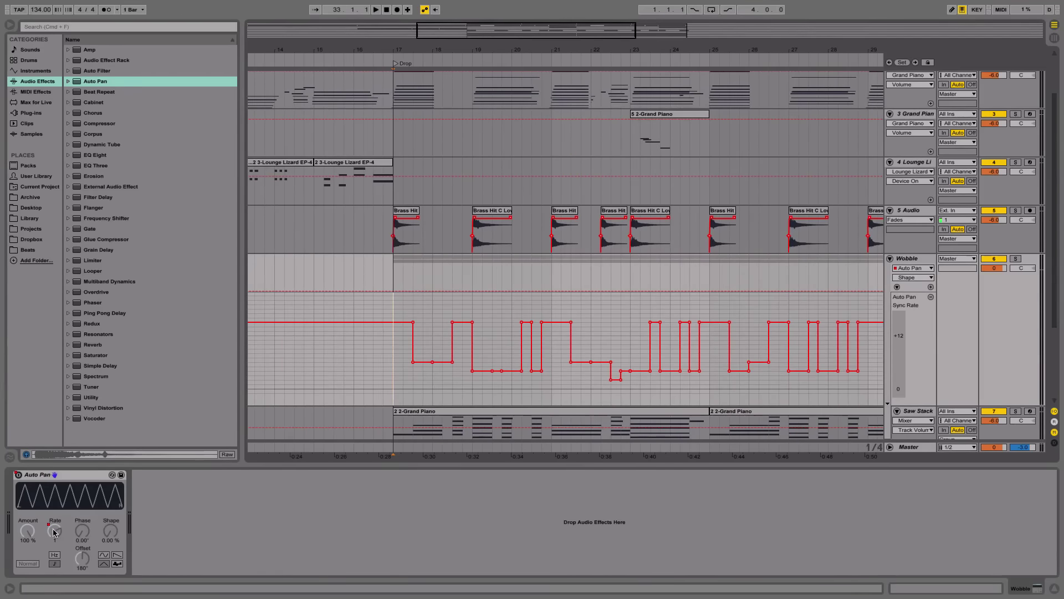
{"action": "left_click", "coordinate": [402, 281]}
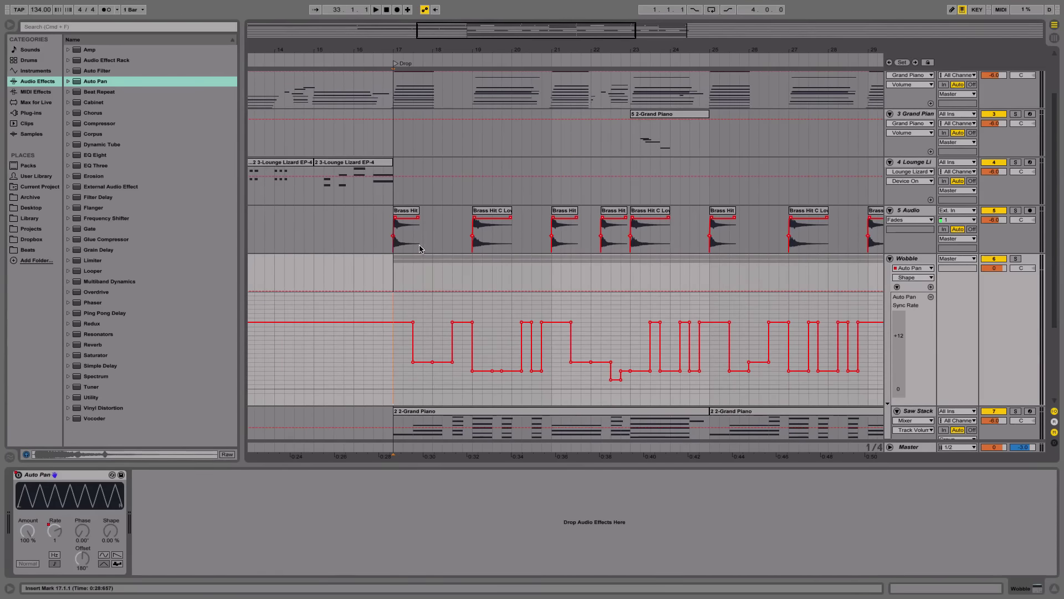
{"action": "left_click_drag", "start_coordinate": [419, 53], "coordinate": [418, 57]}
{"action": "scroll", "coordinate": [518, 349], "scroll_direction": "right", "scroll_amount": 10}
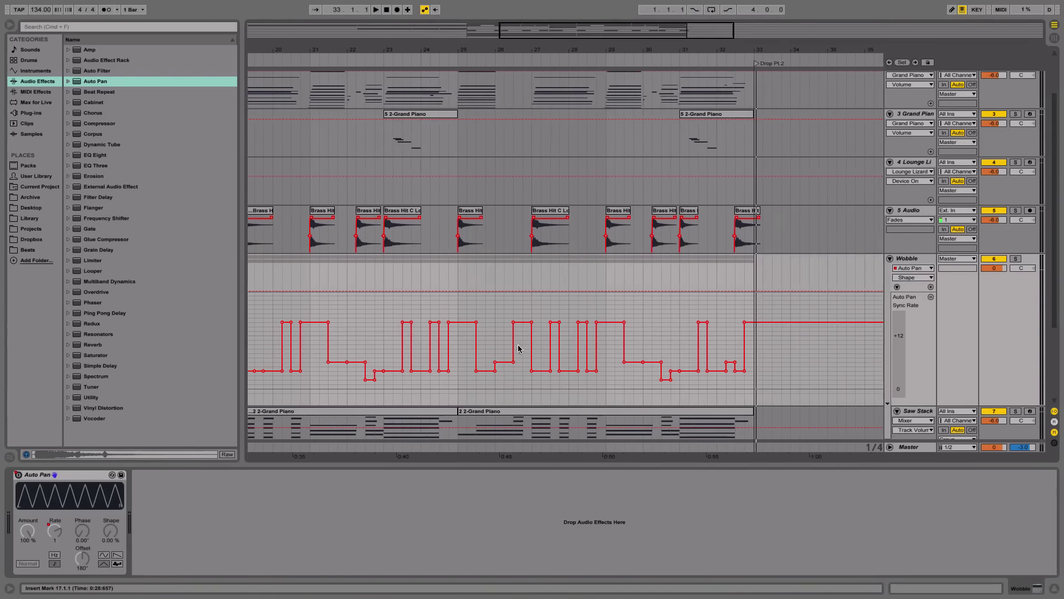
{"action": "scroll", "coordinate": [518, 350], "scroll_direction": "right", "scroll_amount": 2}
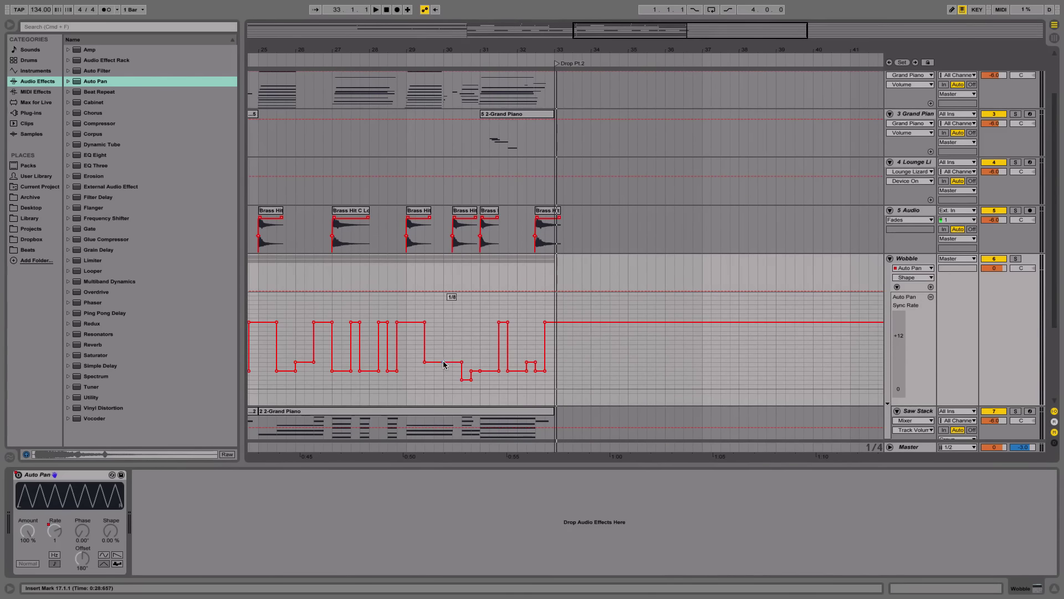
{"action": "scroll", "coordinate": [591, 317], "scroll_direction": "left", "scroll_amount": 6}
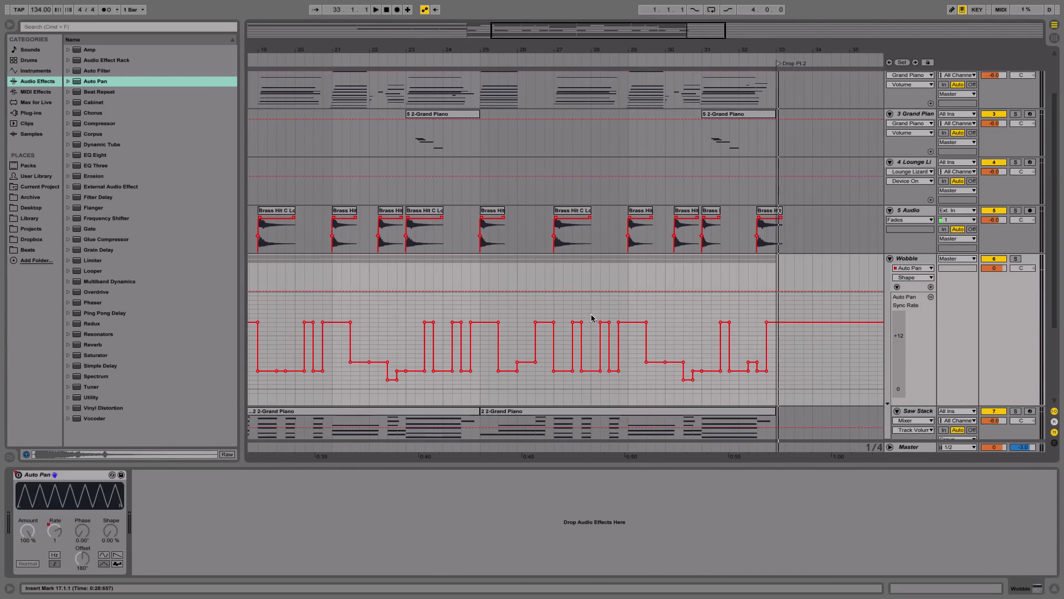
{"action": "key", "text": "minus"}
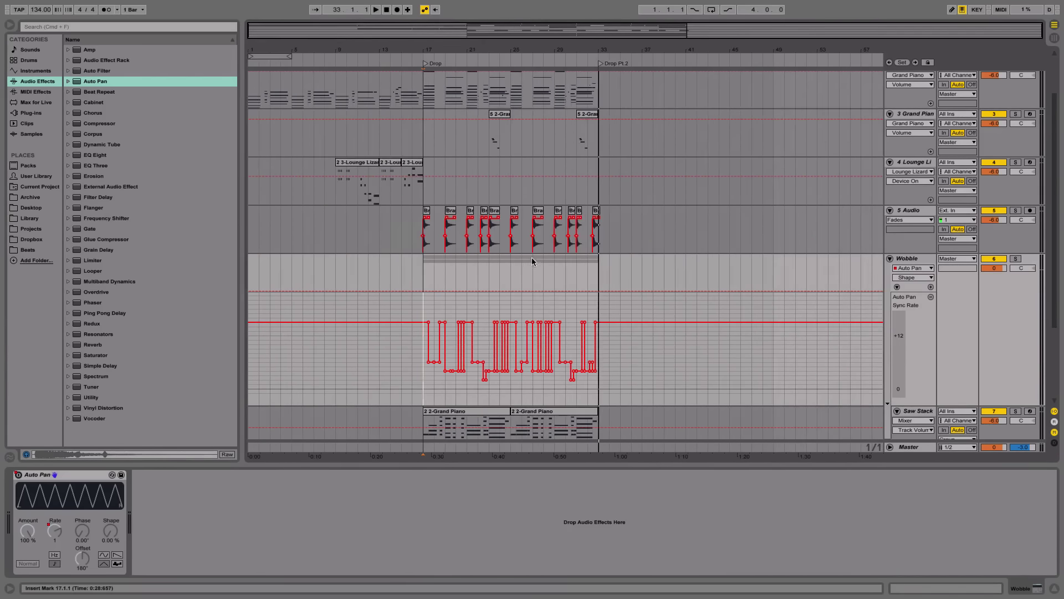
{"action": "scroll", "coordinate": [532, 261], "scroll_direction": "down", "scroll_amount": 3}
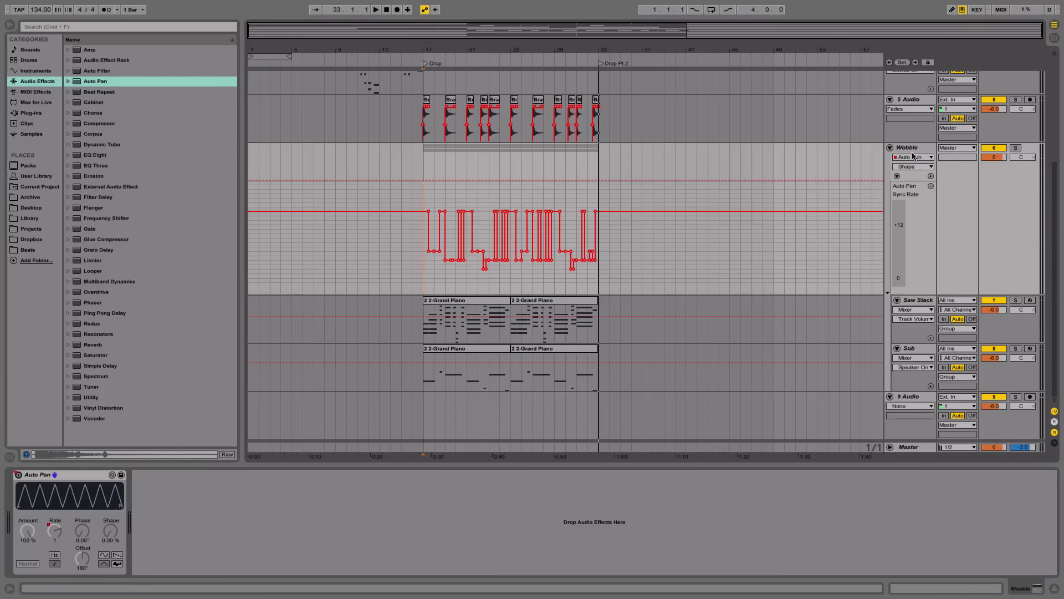
{"action": "scroll", "coordinate": [574, 314], "scroll_direction": "up", "scroll_amount": 3}
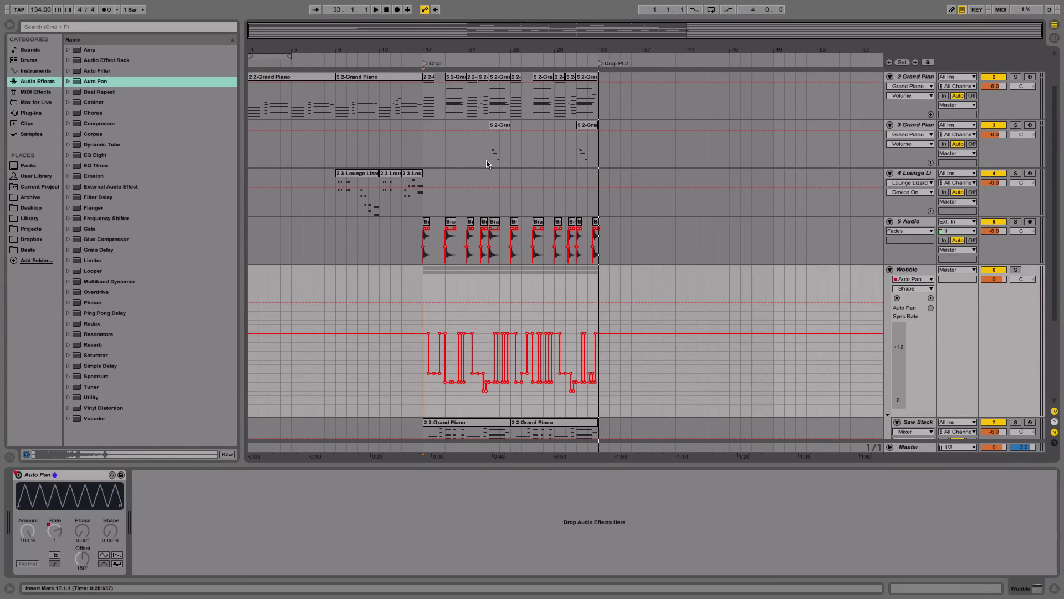
Step: Duplicate bars 17 to 33 of all the drop's tracks, including the Wobble automation, into Drop Pt.2 starting at bar 33
{"action": "left_click_drag", "start_coordinate": [421, 108], "coordinate": [599, 436]}
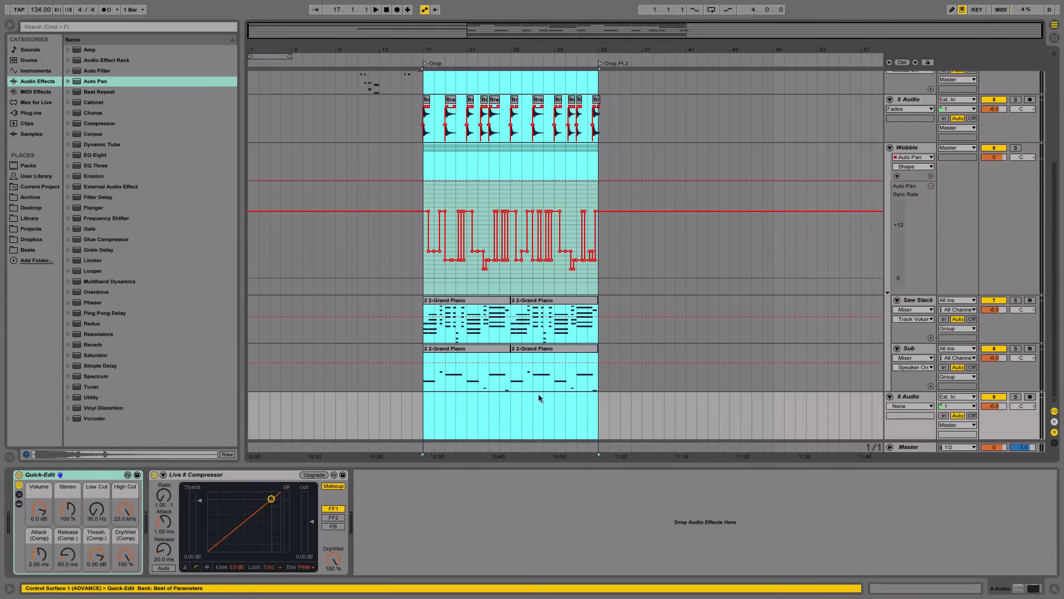
{"action": "scroll", "coordinate": [522, 177], "scroll_direction": "up", "scroll_amount": 5}
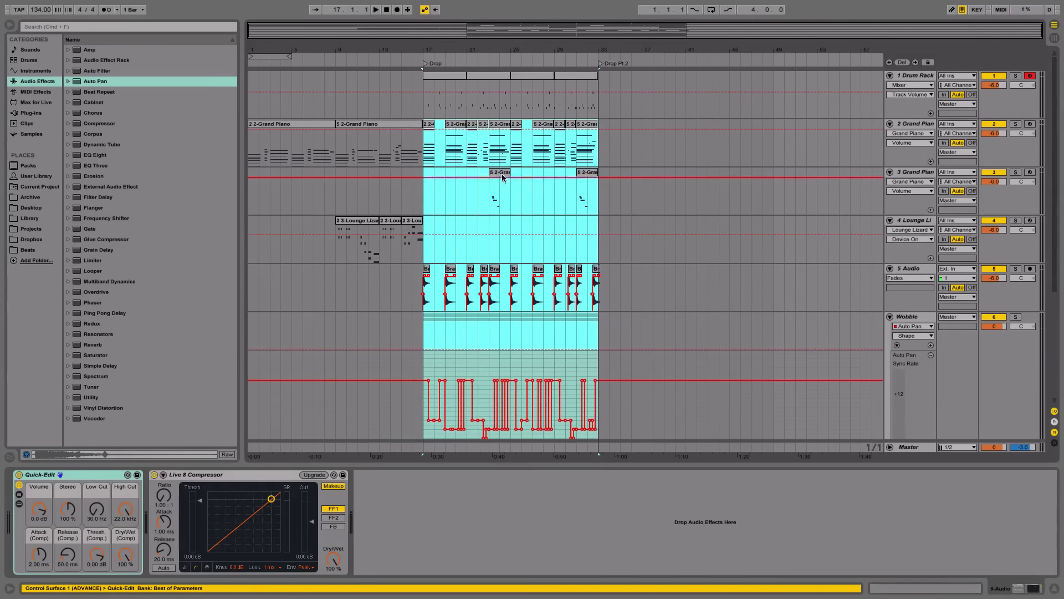
{"action": "left_click_drag", "start_coordinate": [426, 88], "coordinate": [600, 463]}
{"action": "key", "text": "super+d"}
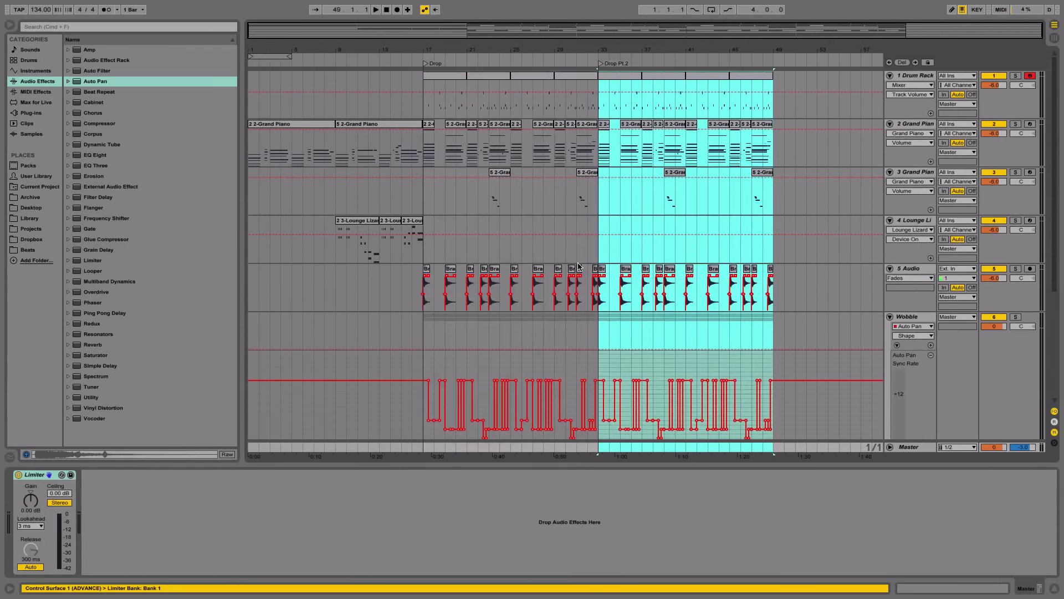
Step: Select the Lounge Lizard clips in bars 9 to 17 and audition them from bar 9, briefly soloing their track
{"action": "left_click", "coordinate": [597, 224]}
{"action": "left_click", "coordinate": [413, 220]}
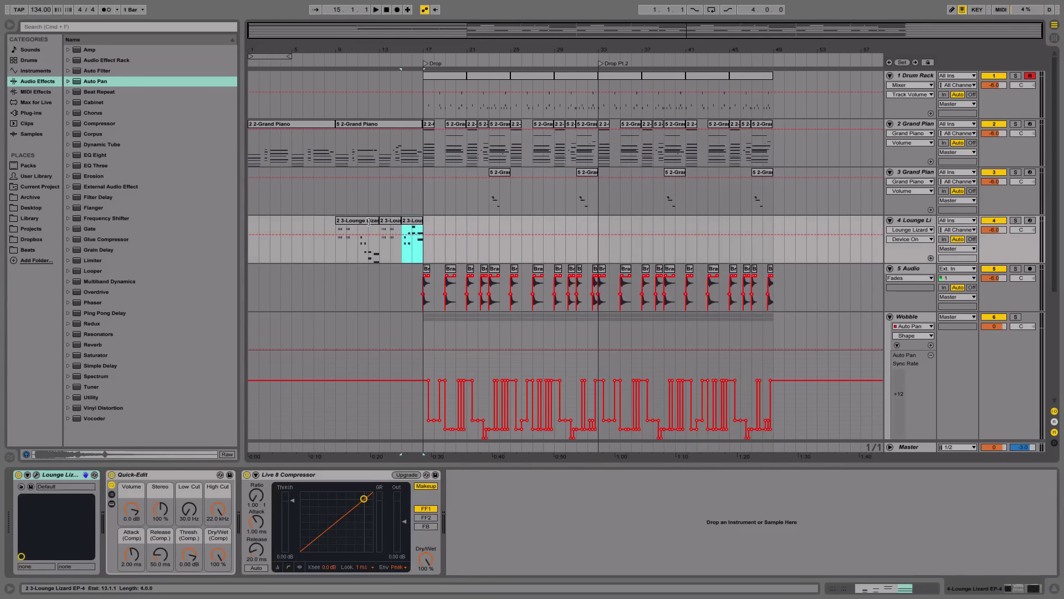
{"action": "left_click", "coordinate": [348, 223], "text": "shift"}
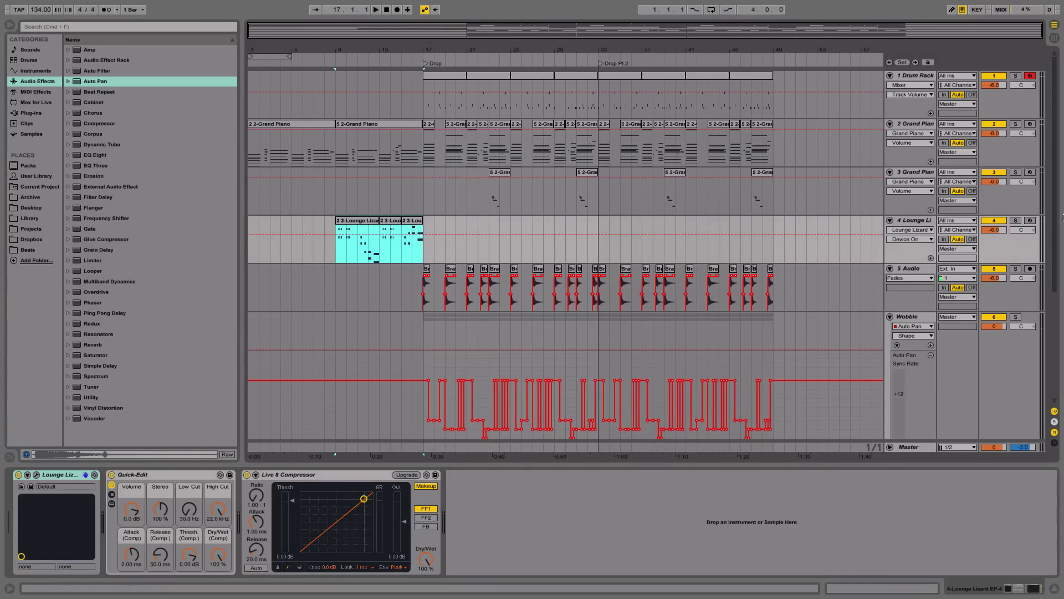
{"action": "key", "text": "space"}
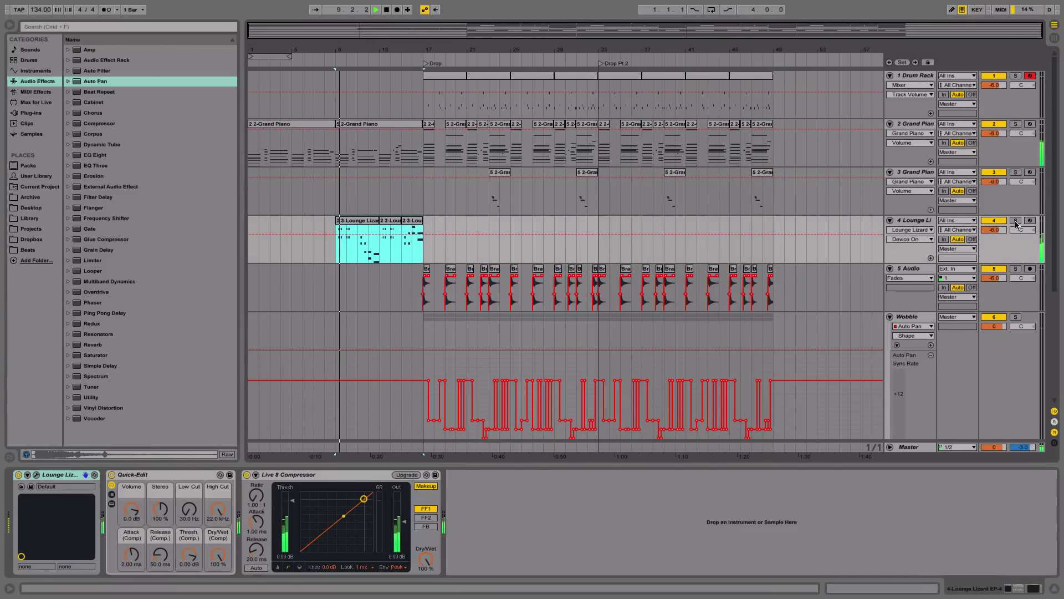
{"action": "left_click", "coordinate": [1015, 220]}
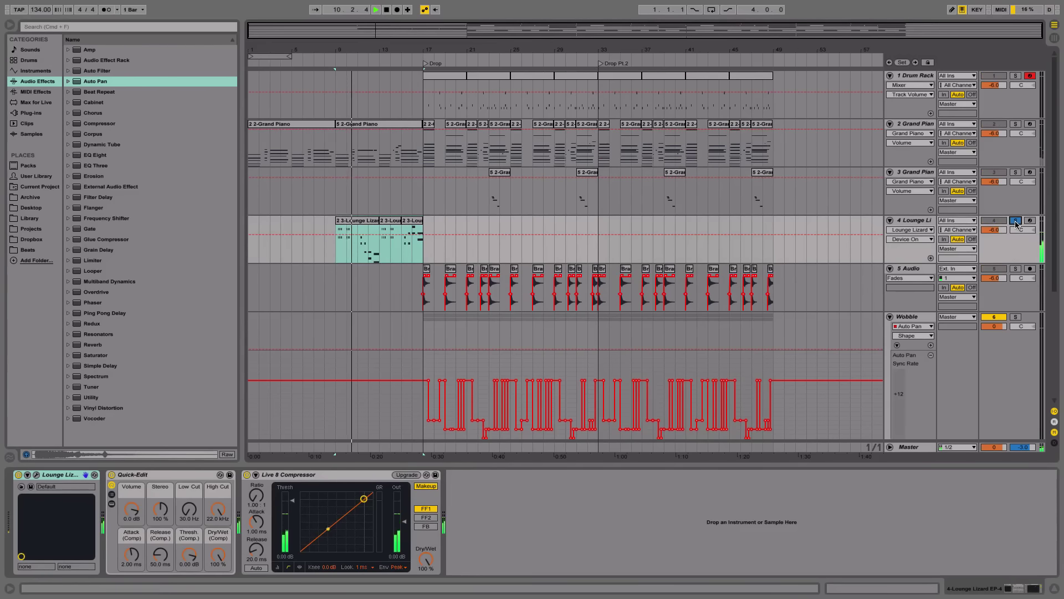
{"action": "left_click", "coordinate": [1016, 220]}
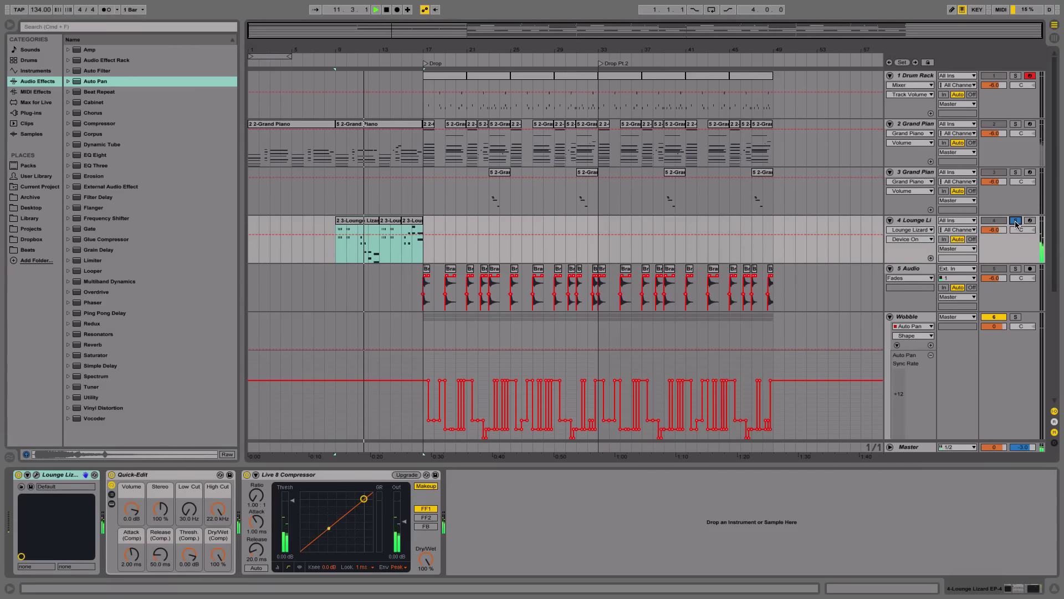
{"action": "key", "text": "space"}
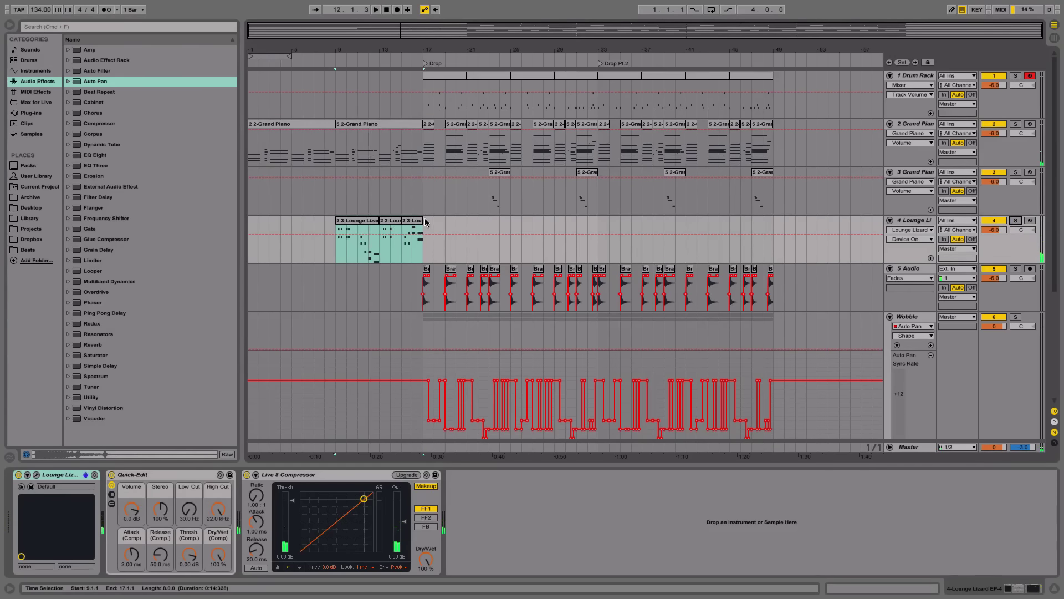
Step: Copy the Lounge Lizard clips from bars 9 to 17 into Drop Pt.2 at bar 33 and audition the mix from there
{"action": "left_click_drag", "start_coordinate": [426, 221], "coordinate": [335, 225]}
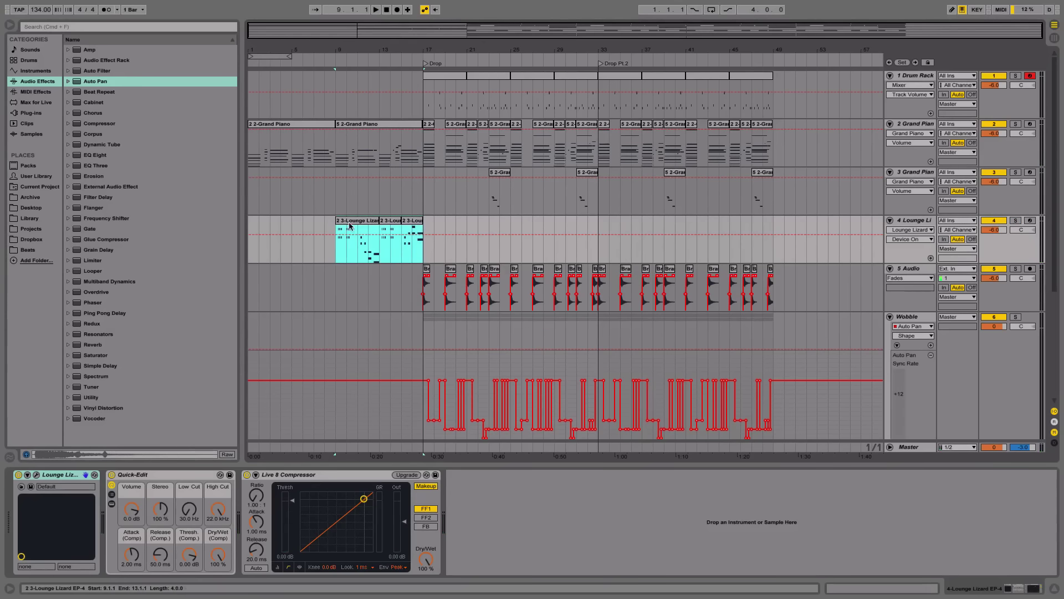
{"action": "left_click", "coordinate": [598, 224]}
{"action": "key", "text": "ctrl+v"}
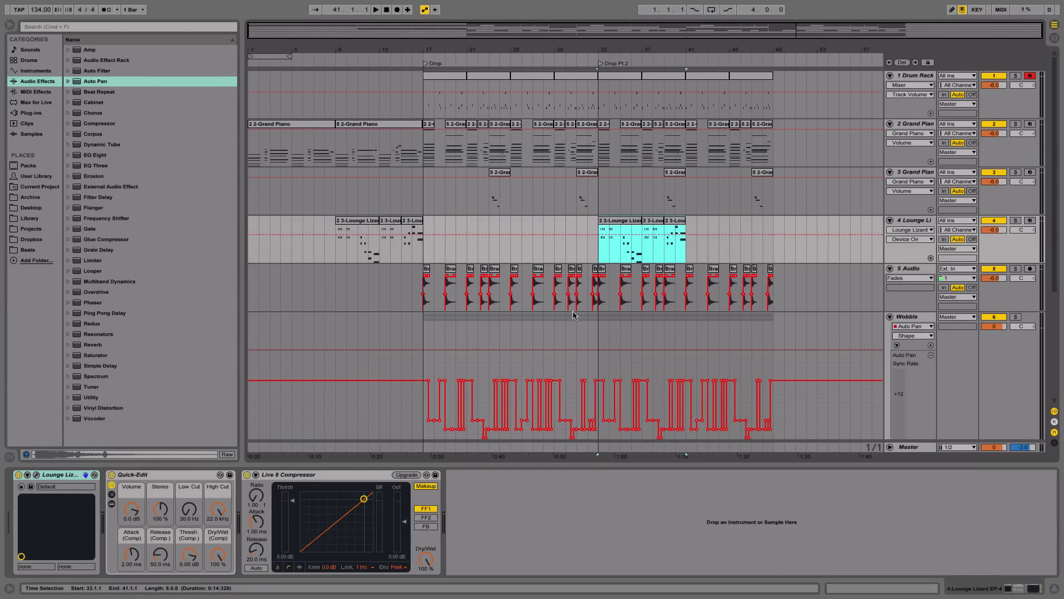
{"action": "key", "text": "space"}
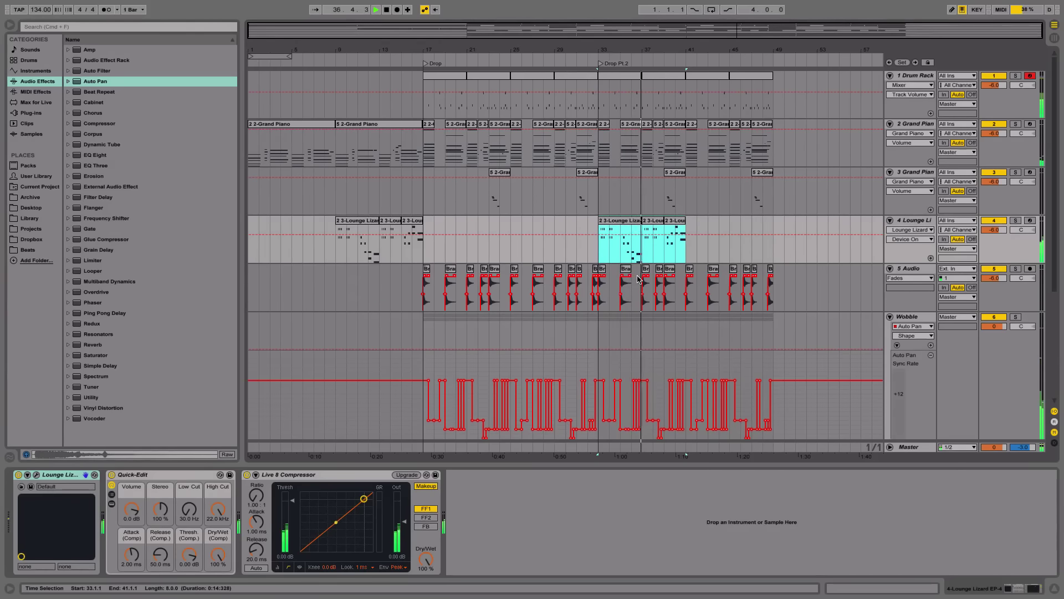
{"action": "key", "text": "space"}
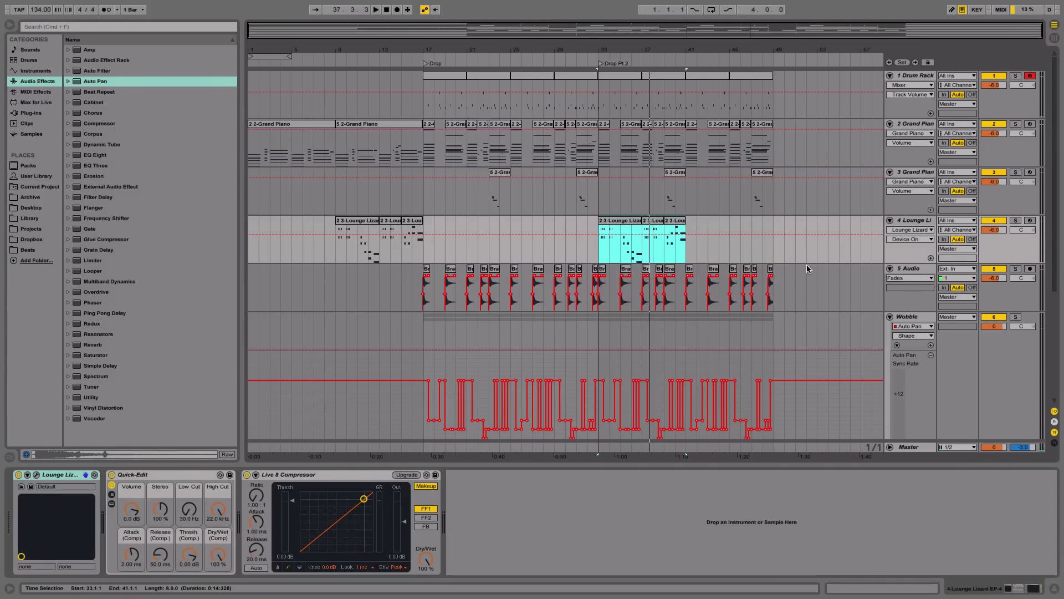
Step: Clear the displayed Grand Piano Volume automation from the third track
{"action": "left_click", "coordinate": [930, 209]}
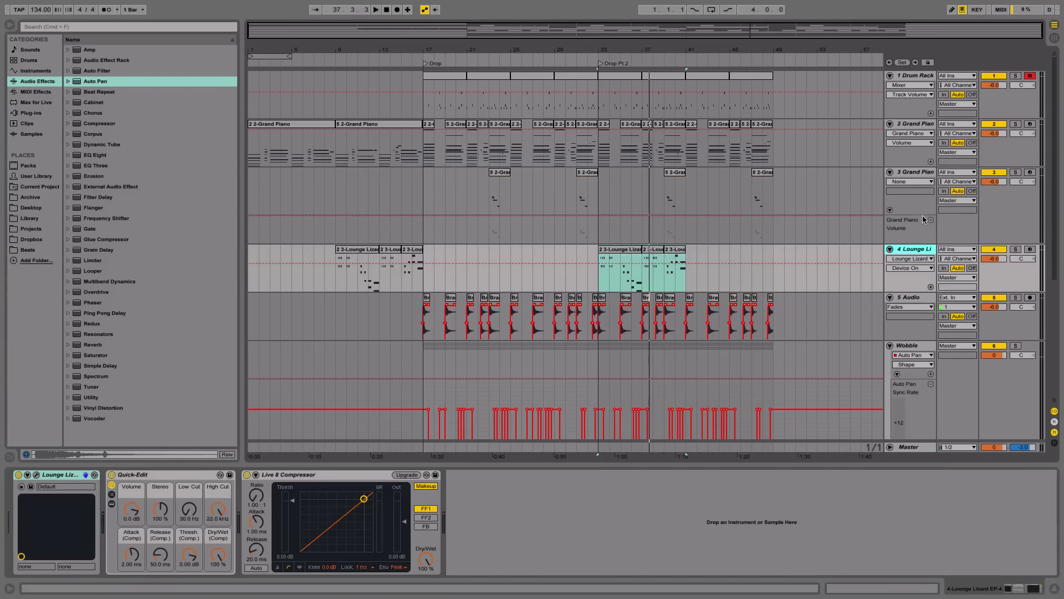
{"action": "left_click", "coordinate": [926, 219]}
Step: Look over all the drop's tracks, from the drum rack down to the Wobble group's saw stack and sub
{"action": "scroll", "coordinate": [743, 292], "scroll_direction": "down", "scroll_amount": 2}
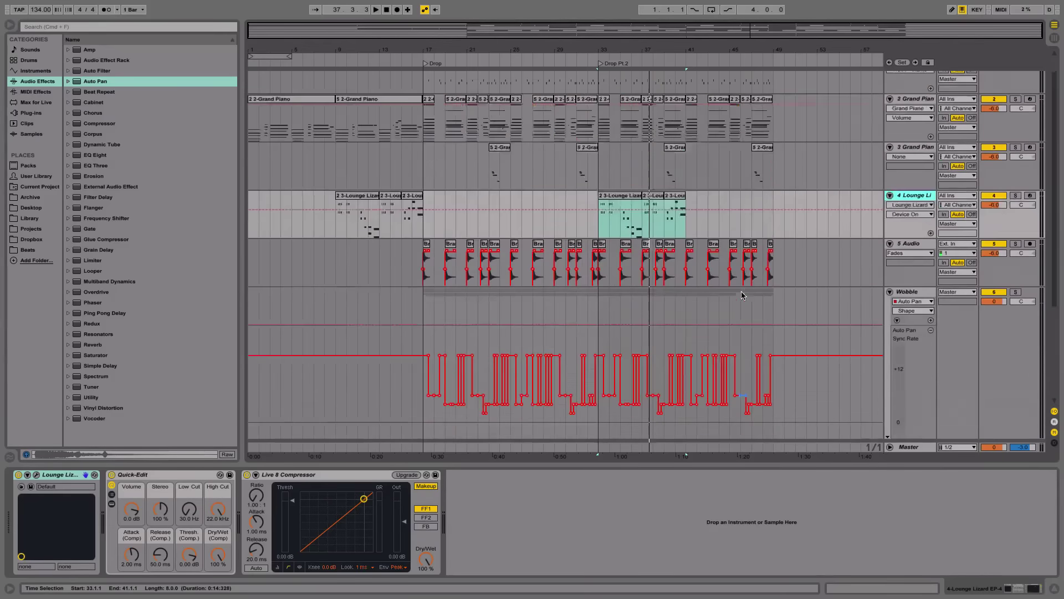
{"action": "scroll", "coordinate": [743, 294], "scroll_direction": "down", "scroll_amount": 5}
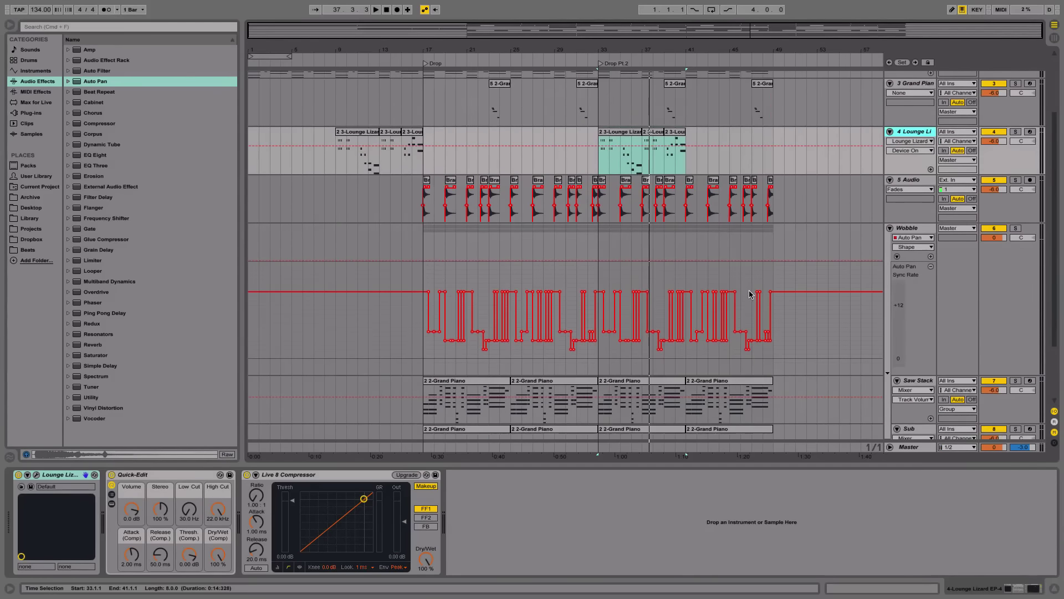
{"action": "scroll", "coordinate": [612, 235], "scroll_direction": "up", "scroll_amount": 7}
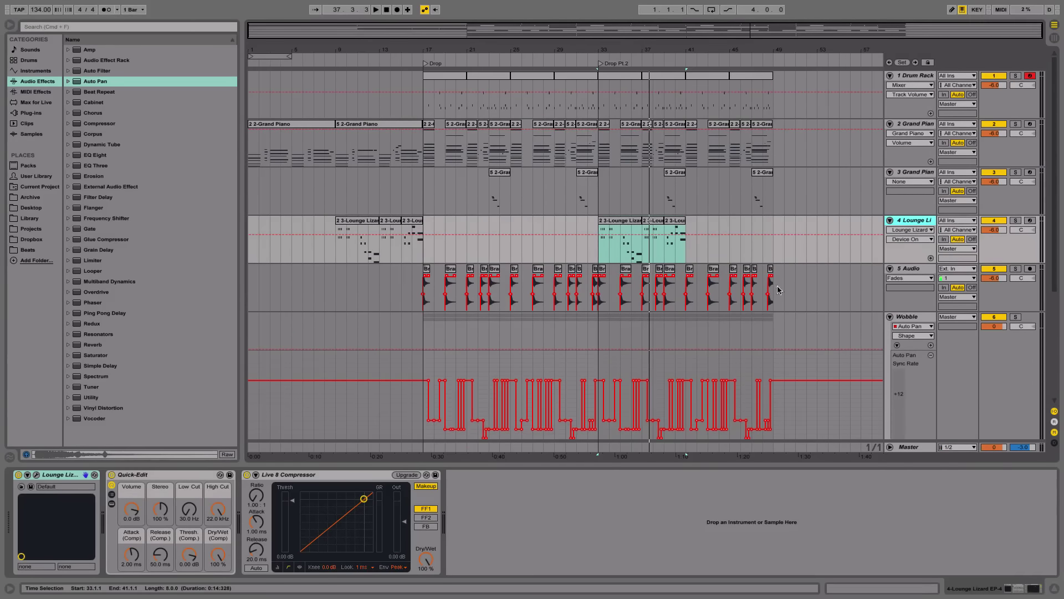
{"action": "scroll", "coordinate": [646, 295], "scroll_direction": "down", "scroll_amount": 12}
{"action": "scroll", "coordinate": [655, 301], "scroll_direction": "up", "scroll_amount": 12}
{"action": "scroll", "coordinate": [606, 253], "scroll_direction": "down", "scroll_amount": 13}
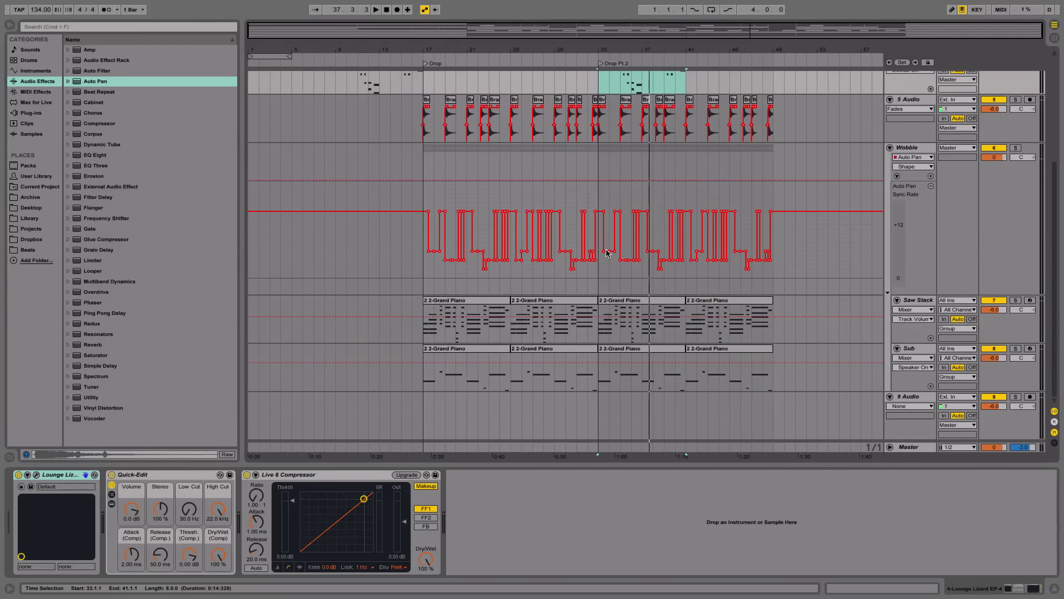
{"action": "scroll", "coordinate": [583, 262], "scroll_direction": "up", "scroll_amount": 13}
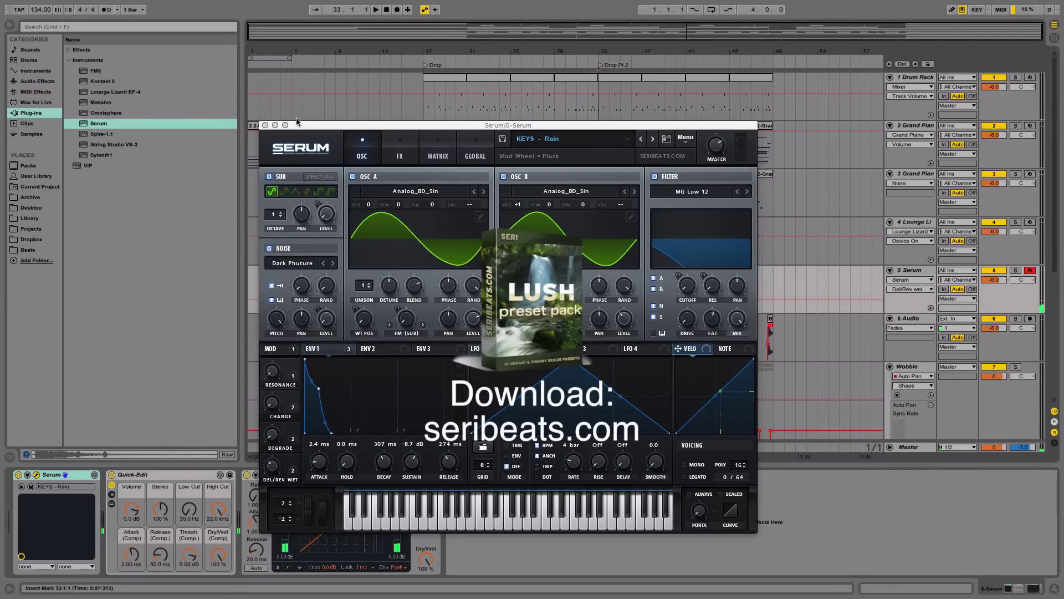
Step: Close the Serum window and record a melody with its Rain preset from bar 33 to bar 37, redoing the first take
{"action": "left_click", "coordinate": [265, 125]}
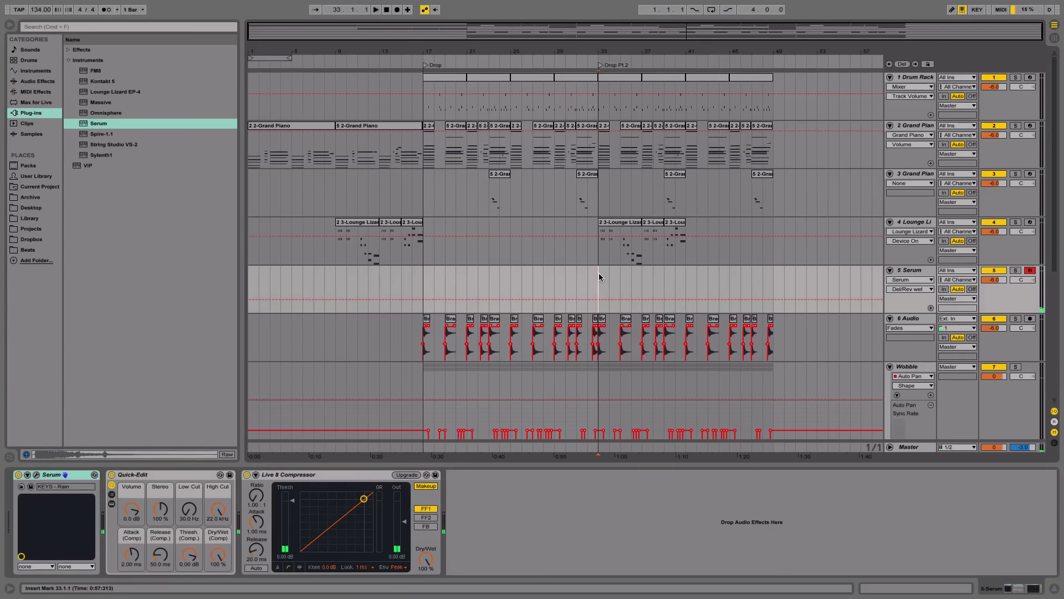
{"action": "key", "text": "F9"}
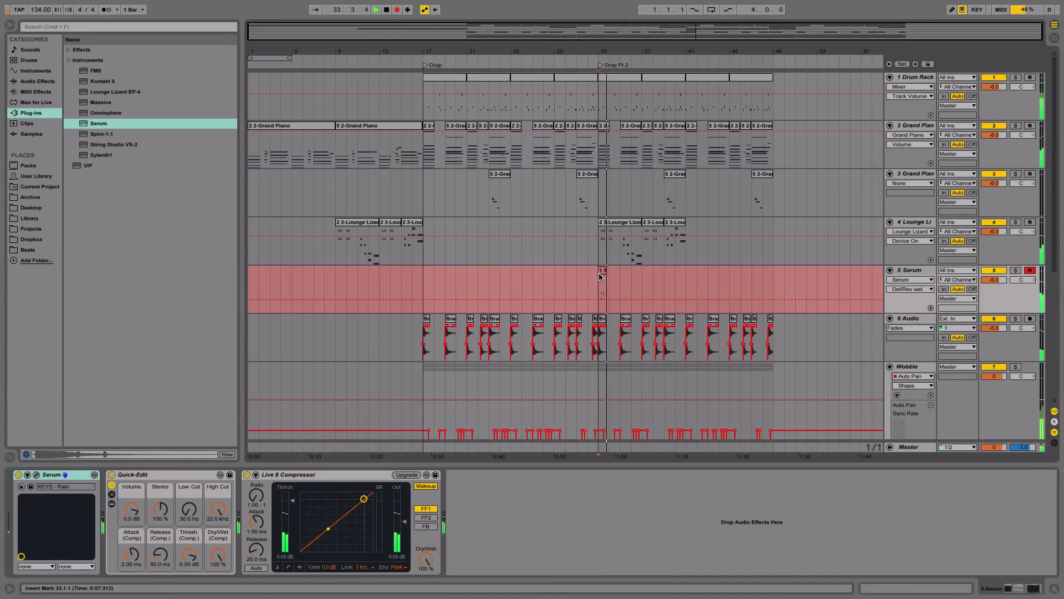
{"action": "key", "text": "space"}
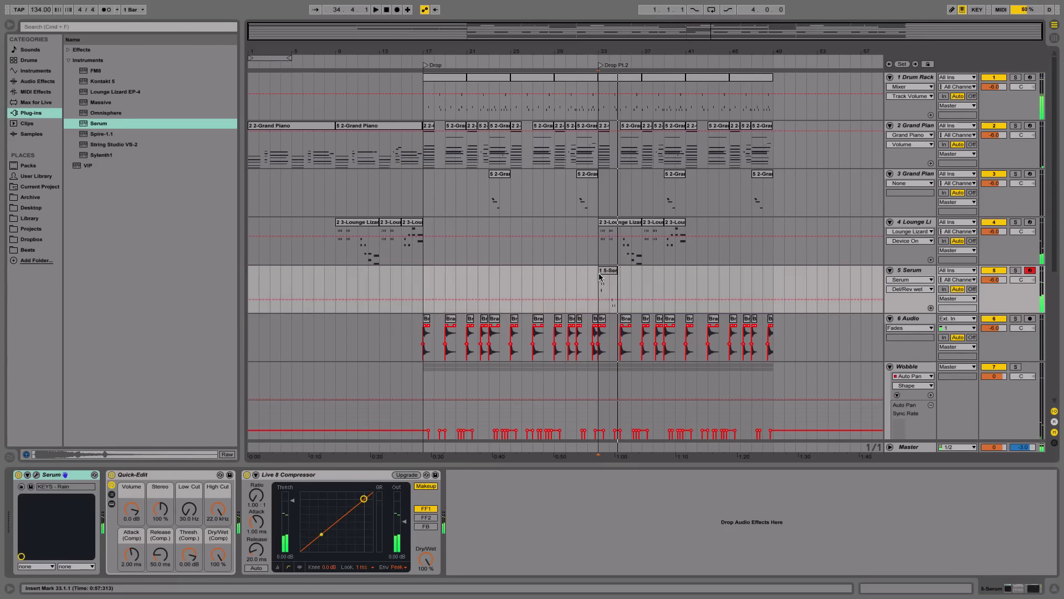
{"action": "key", "text": "F9"}
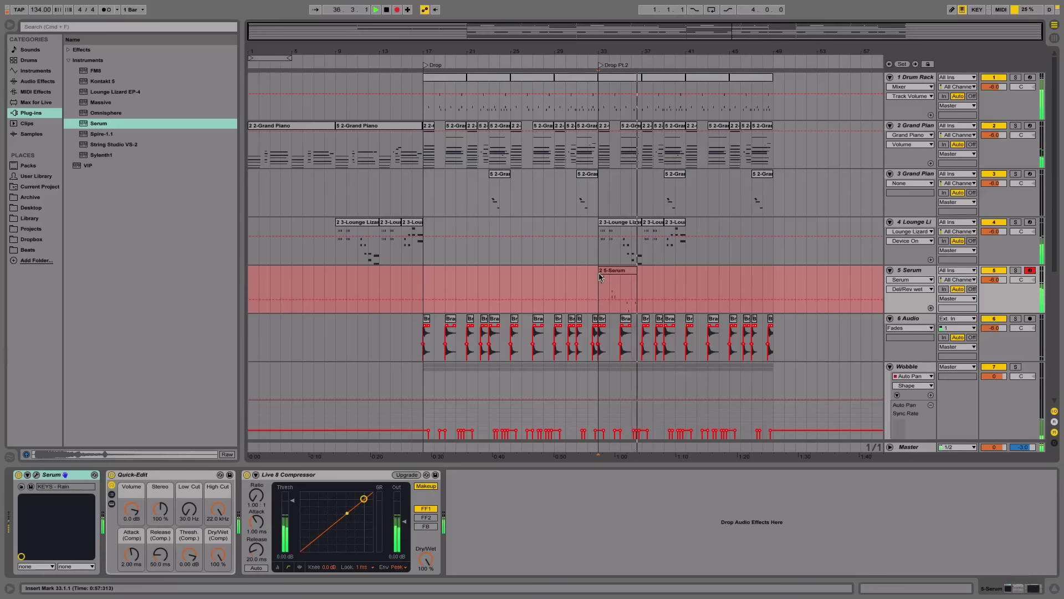
{"action": "key", "text": "space"}
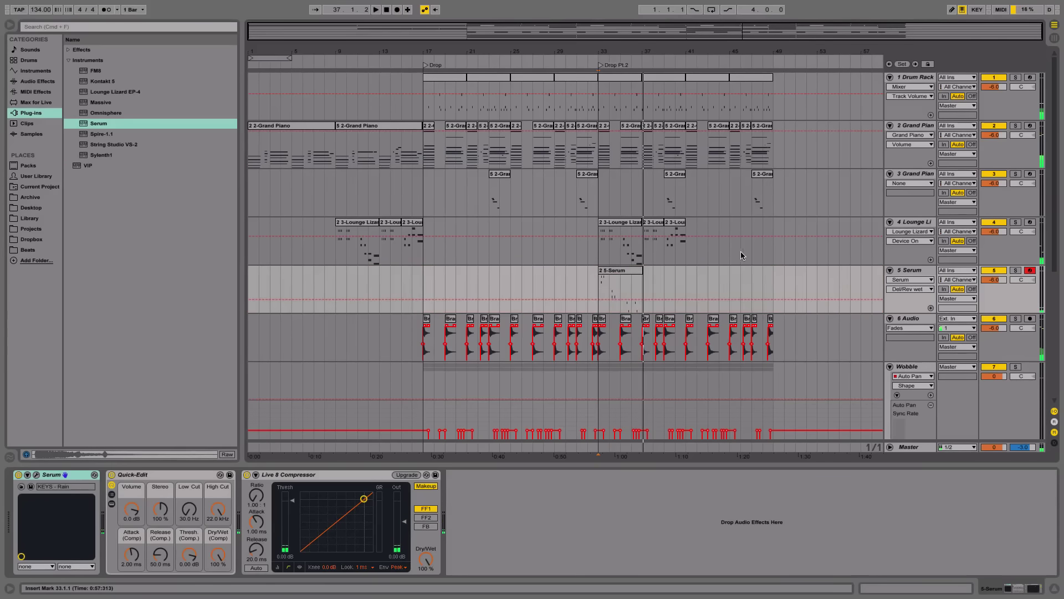
Step: Duplicate the four-bar Serum clip three times so it fills Drop Pt.2 through bar 49
{"action": "left_click", "coordinate": [624, 272]}
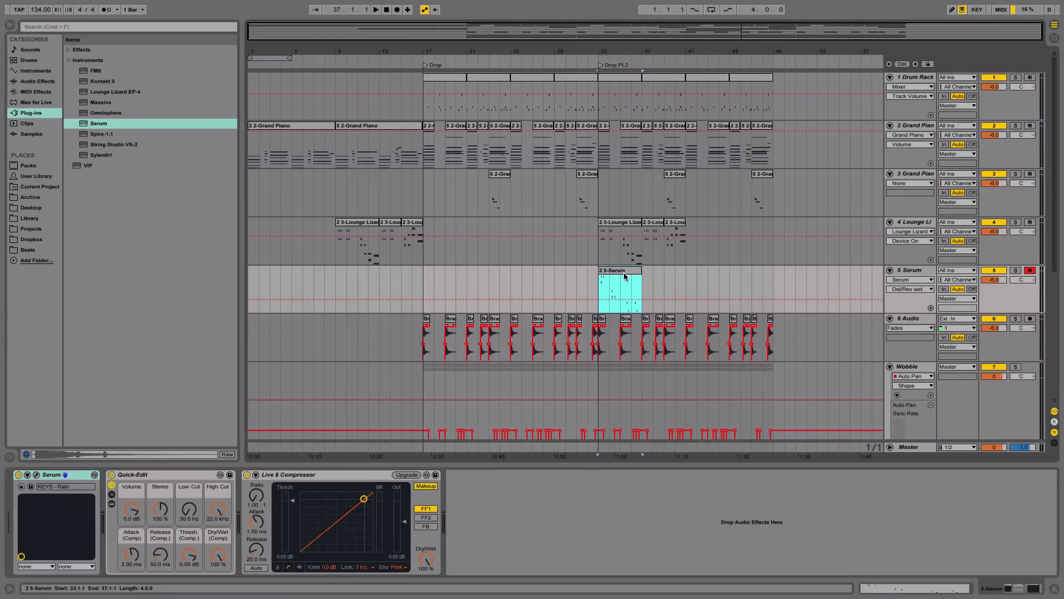
{"action": "key", "text": "super+d"}
{"action": "key", "text": "super+d"}
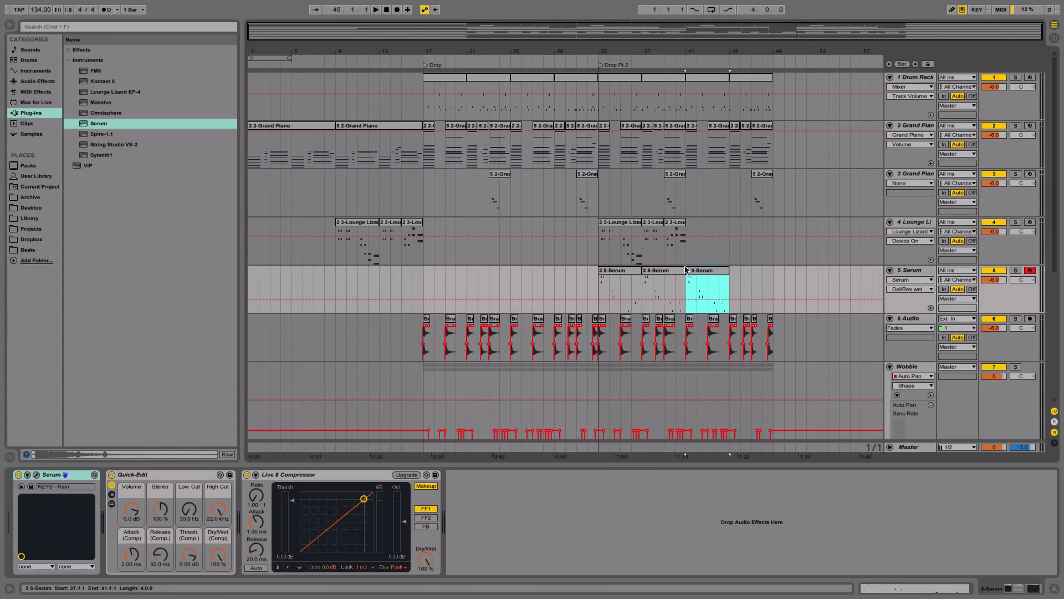
{"action": "key", "text": "super+d"}
Step: Open Serum's KEYS - Rain preset and audition its Change macro at 100% with the mix from bar 33
{"action": "left_click", "coordinate": [621, 271]}
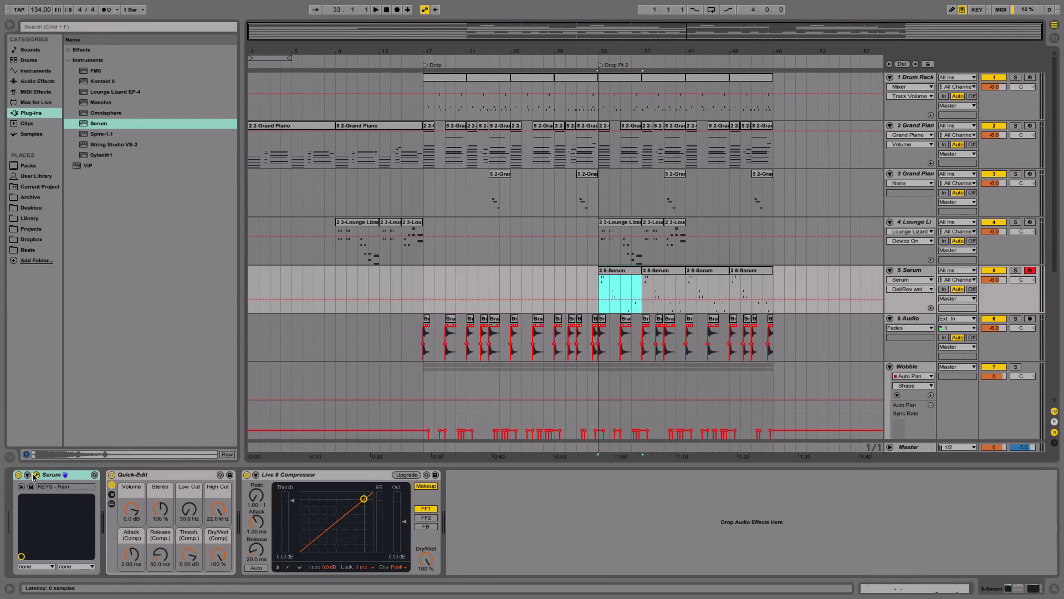
{"action": "left_click", "coordinate": [35, 475]}
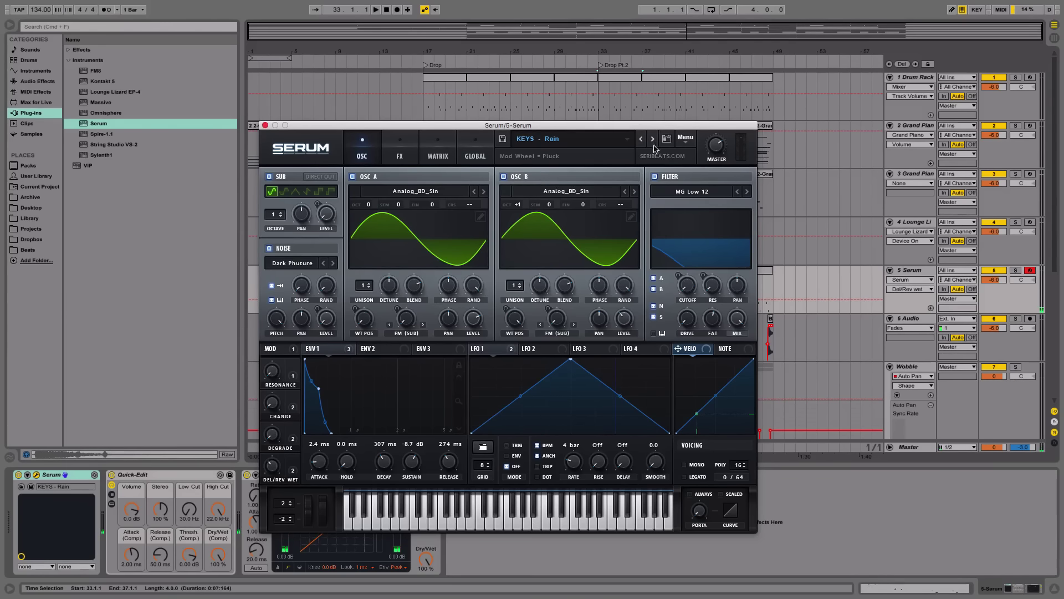
{"action": "left_click", "coordinate": [265, 126]}
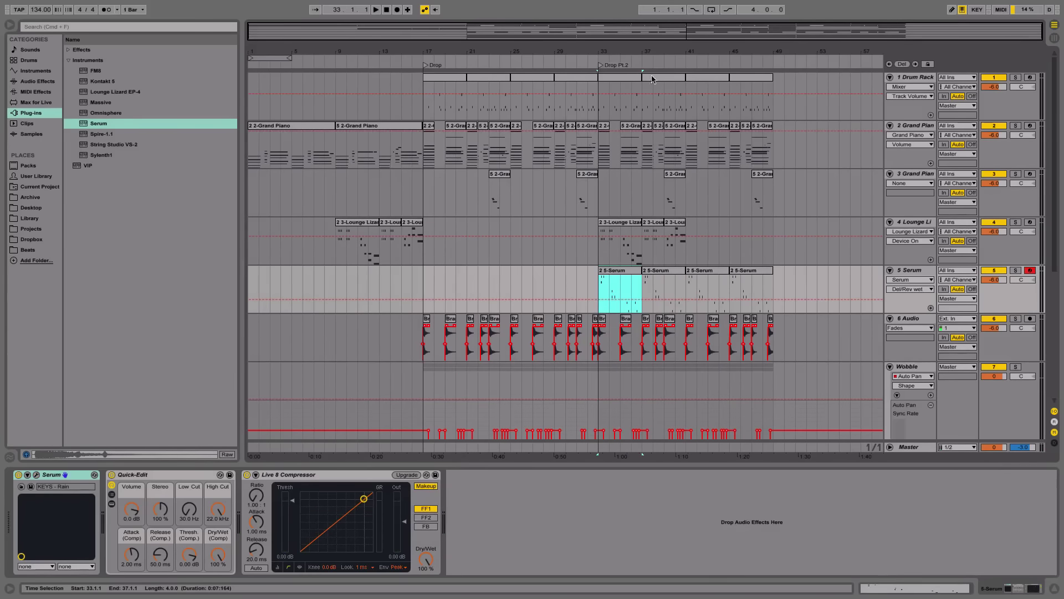
{"action": "left_click_drag", "start_coordinate": [427, 450], "coordinate": [381, 453]}
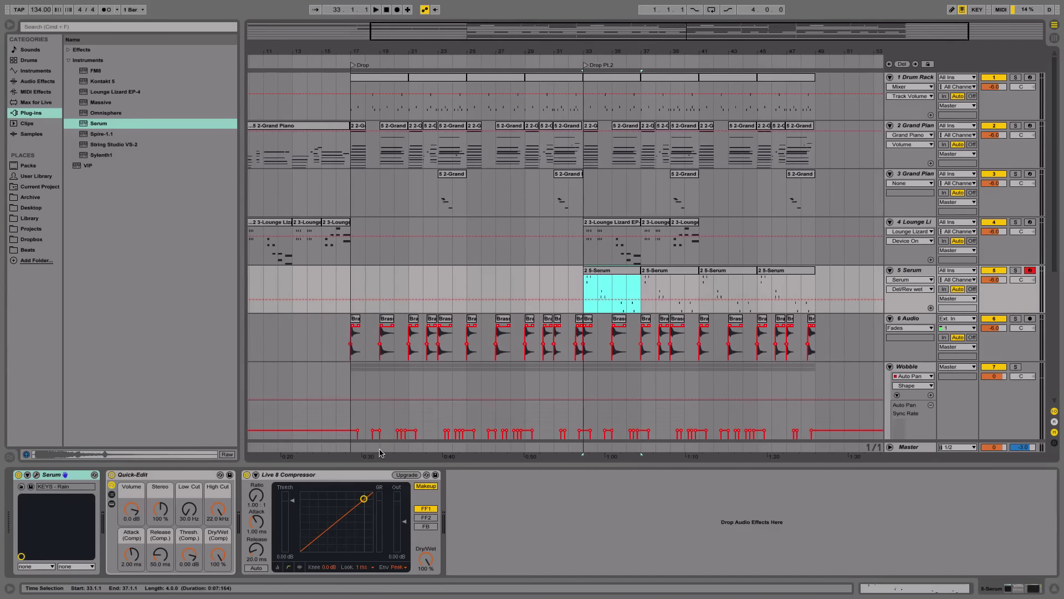
{"action": "left_click", "coordinate": [35, 475]}
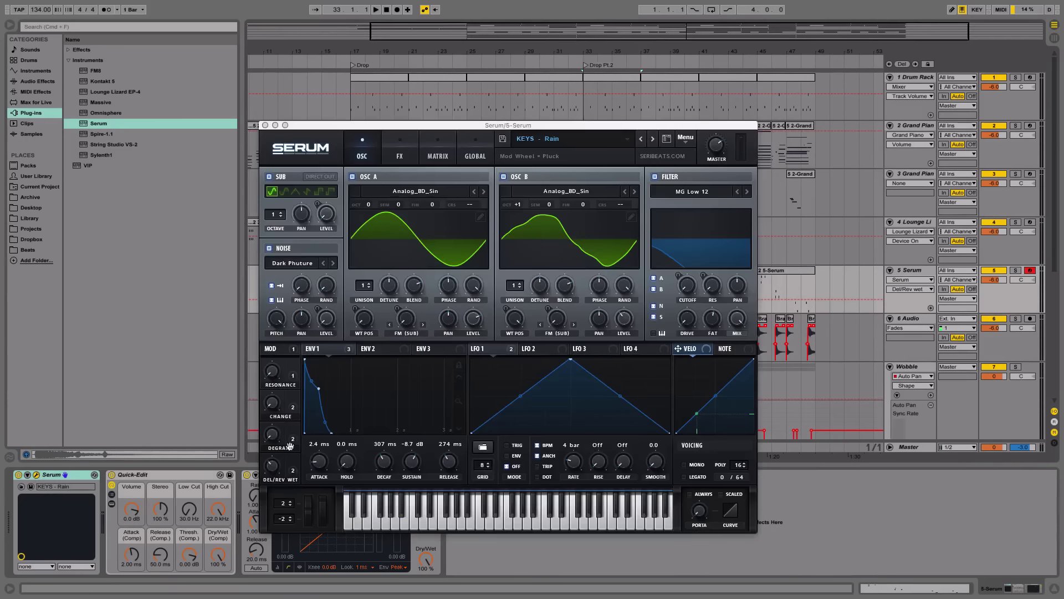
{"action": "left_click", "coordinate": [271, 403]}
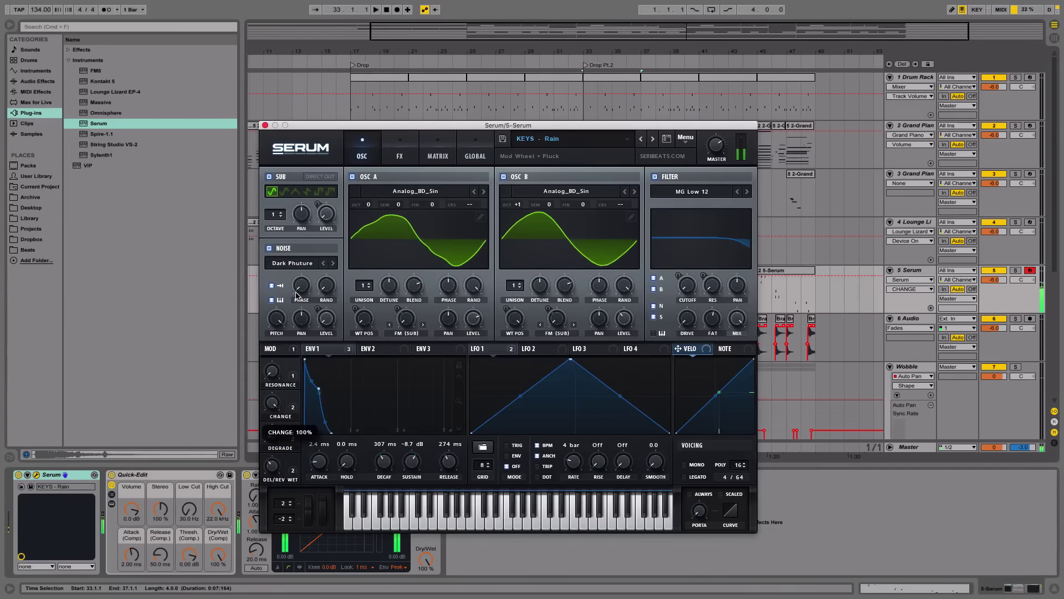
{"action": "key", "text": "space"}
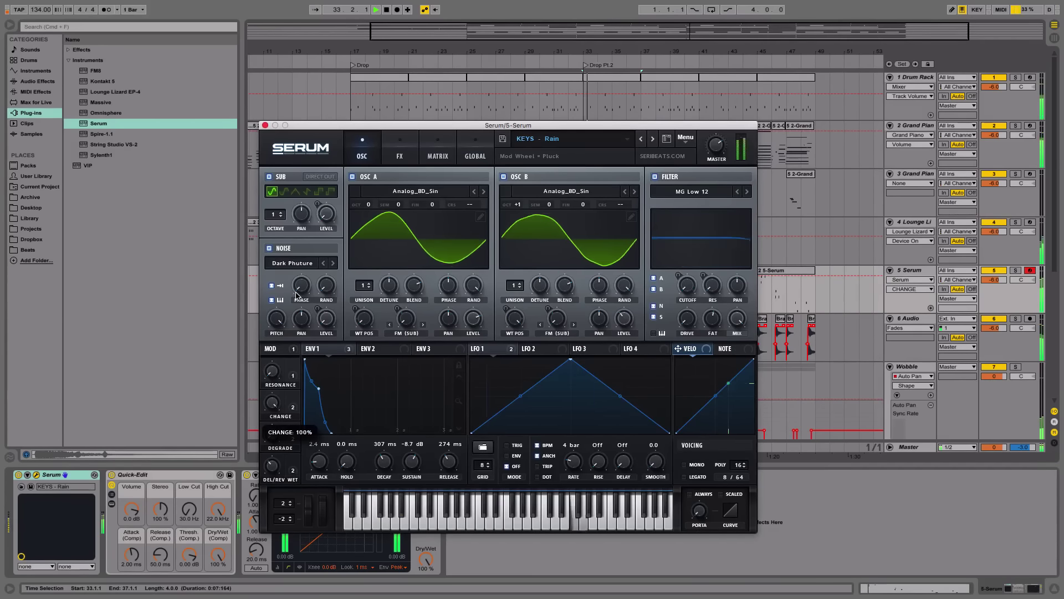
{"action": "key", "text": "space"}
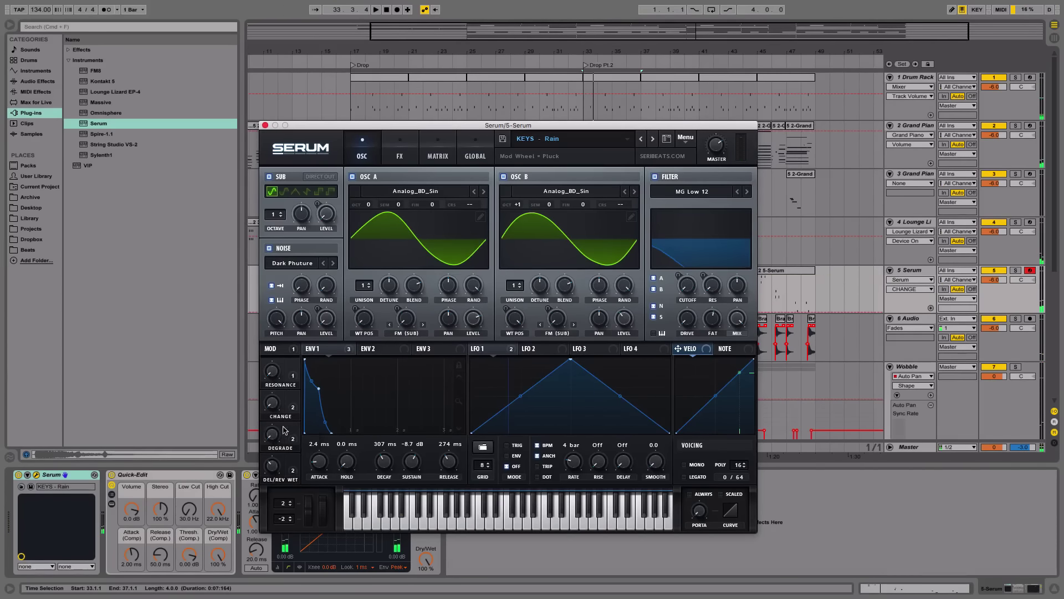
Step: Raise Serum's Degrade macro during playback and solo the 5 Serum track to hear its effect
{"action": "left_click", "coordinate": [271, 435]}
{"action": "key", "text": "space"}
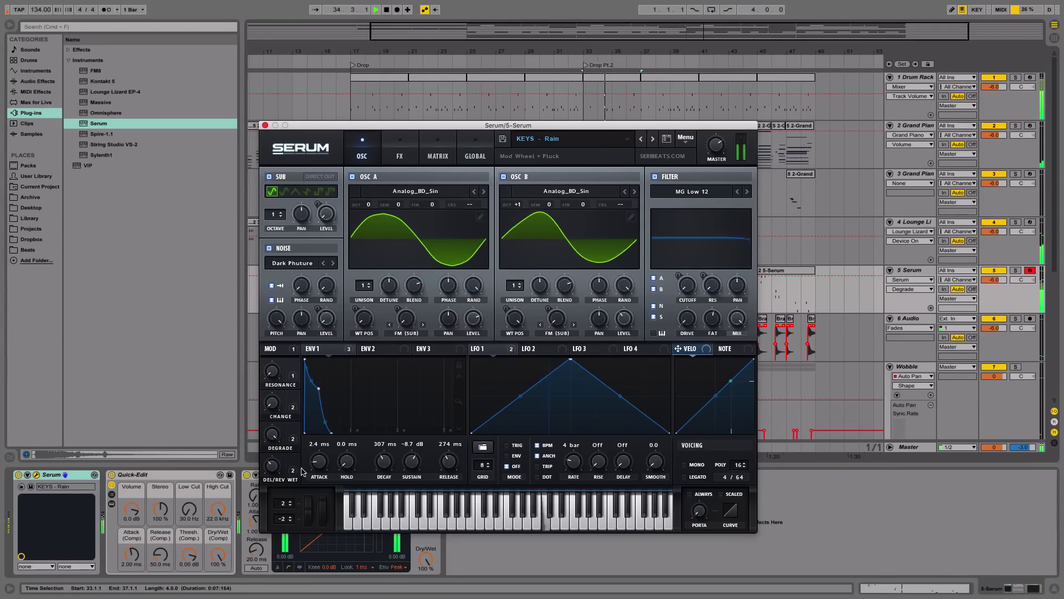
{"action": "left_click", "coordinate": [1015, 271]}
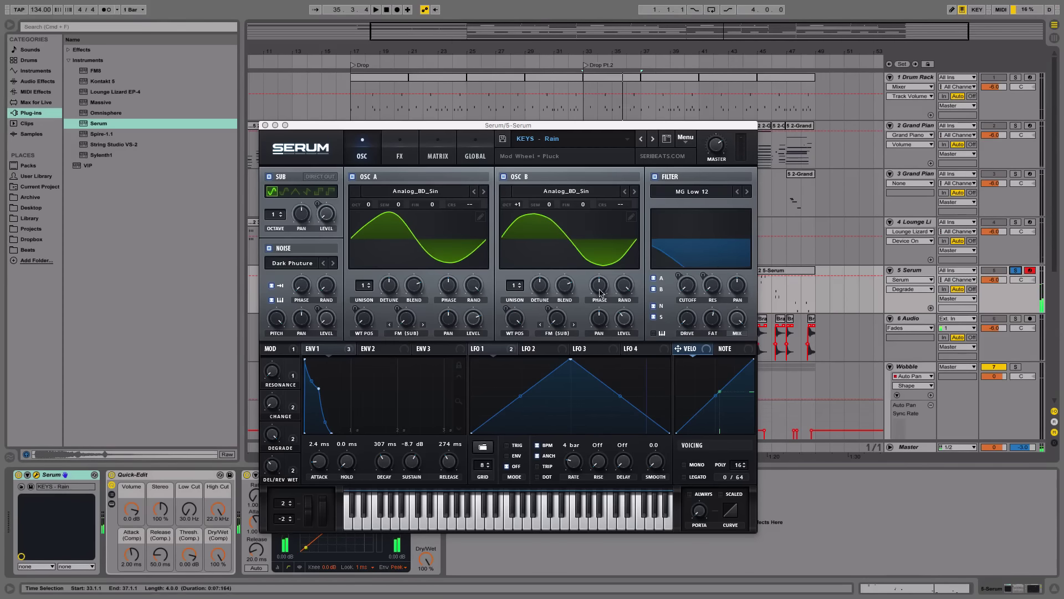
Step: Raise Serum's distortion Drive, set the Degrade macro's modulation of the distortion Mix to about 21, and unsolo the track
{"action": "left_click", "coordinate": [413, 154]}
{"action": "left_click", "coordinate": [343, 213]}
{"action": "left_click", "coordinate": [325, 200]}
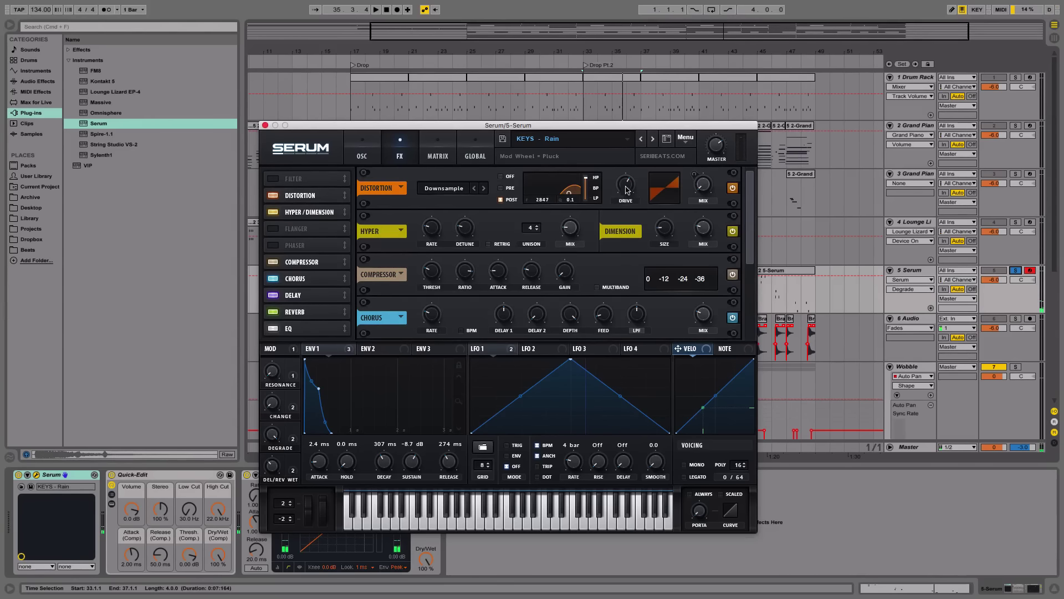
{"action": "left_click_drag", "start_coordinate": [626, 190], "coordinate": [634, 142]}
{"action": "left_click", "coordinate": [697, 183]}
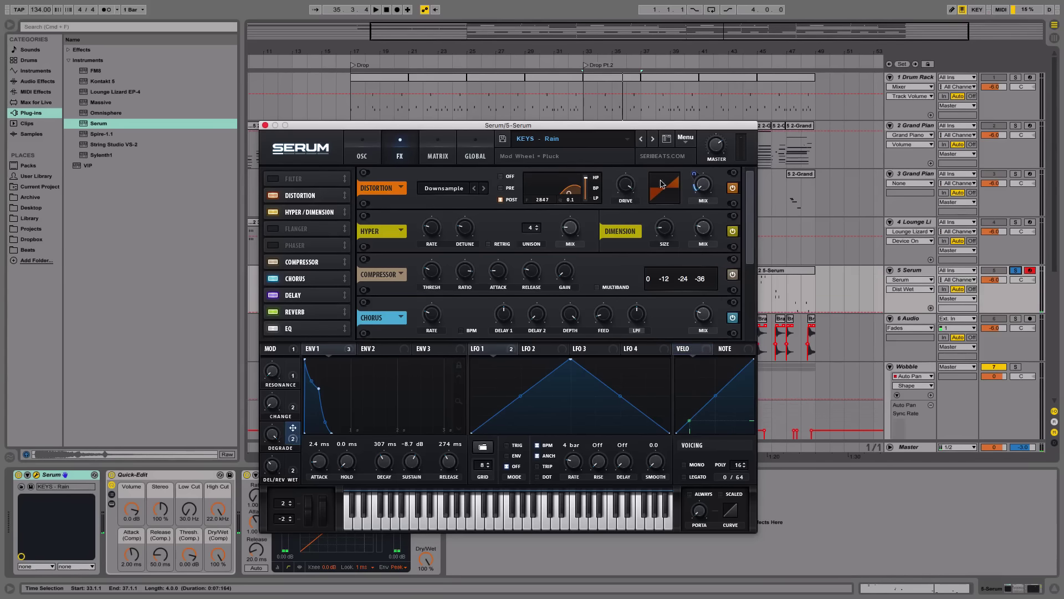
{"action": "left_click_drag", "start_coordinate": [691, 172], "coordinate": [694, 161]}
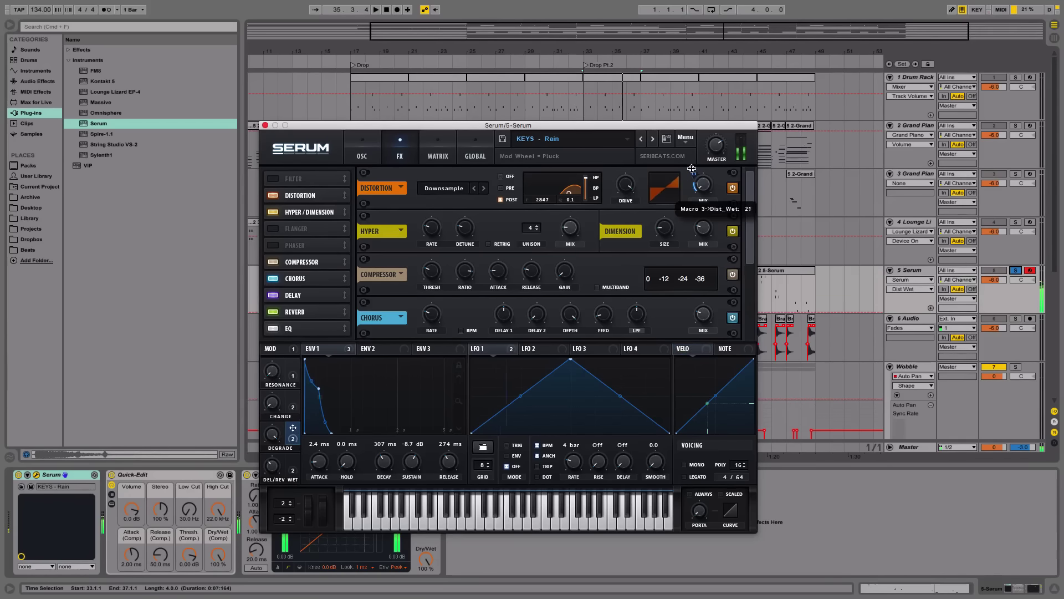
{"action": "left_click", "coordinate": [628, 194]}
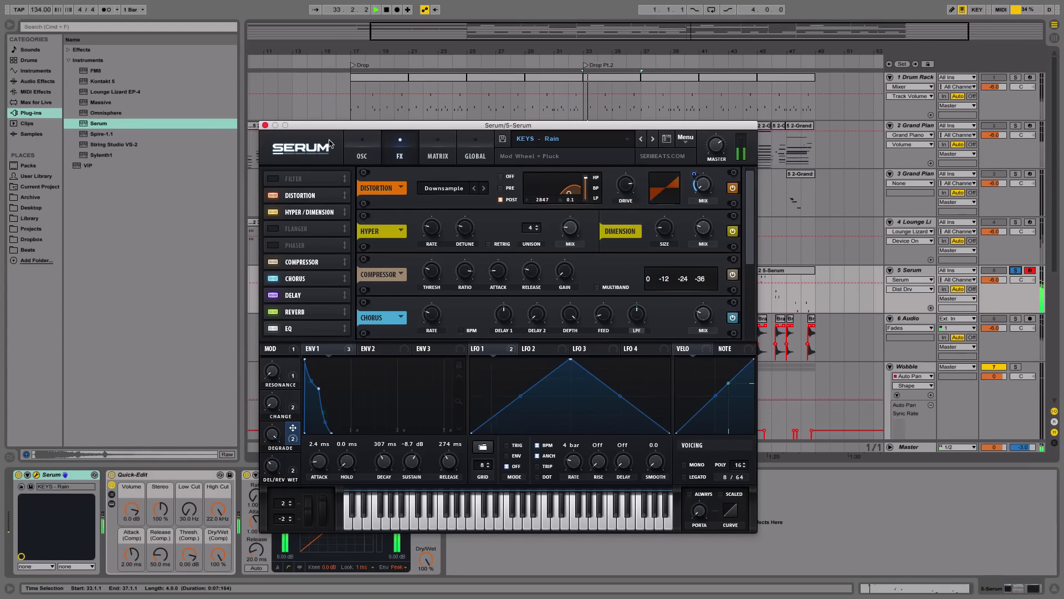
{"action": "left_click", "coordinate": [265, 125]}
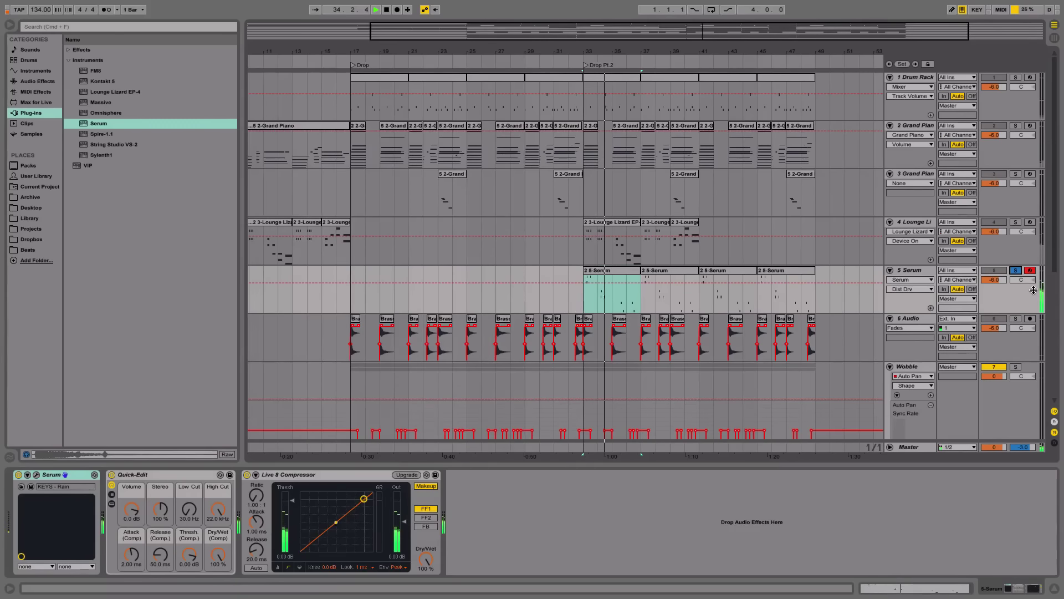
{"action": "left_click", "coordinate": [1016, 271]}
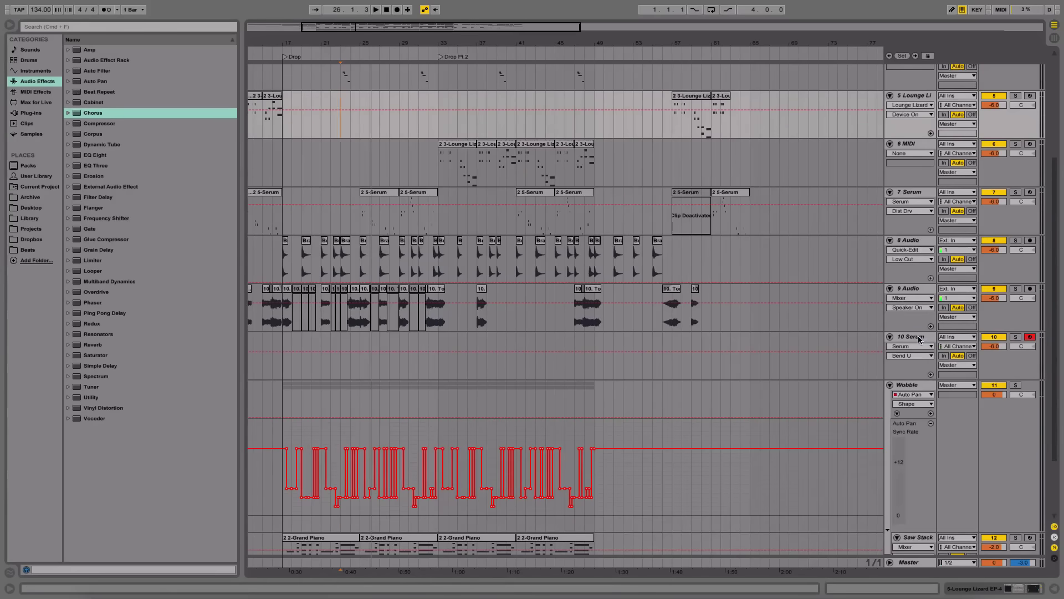
Step: Select the 10 Serum track and open its Serum instrument to show the BASS - Gloshi preset
{"action": "double_click", "coordinate": [919, 339]}
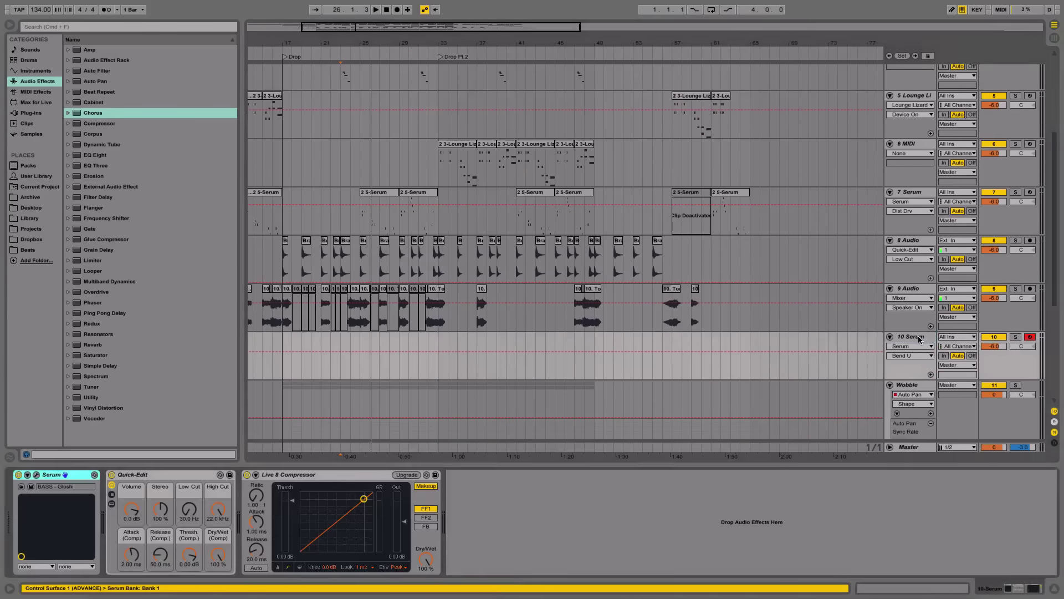
{"action": "left_click", "coordinate": [36, 475]}
{"action": "left_click", "coordinate": [565, 118]}
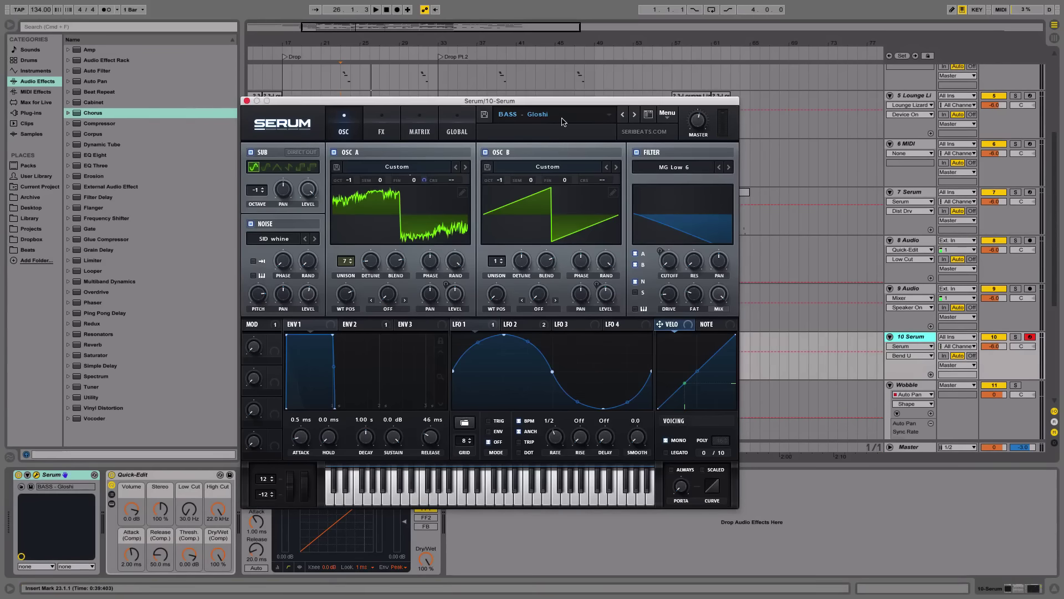
Step: Look through the bass presets in Serum's LUSH - Presets pack and close the preset list
{"action": "left_click", "coordinate": [585, 119]}
{"action": "mouse_move", "coordinate": [570, 136]}
{"action": "mouse_move", "coordinate": [676, 142]}
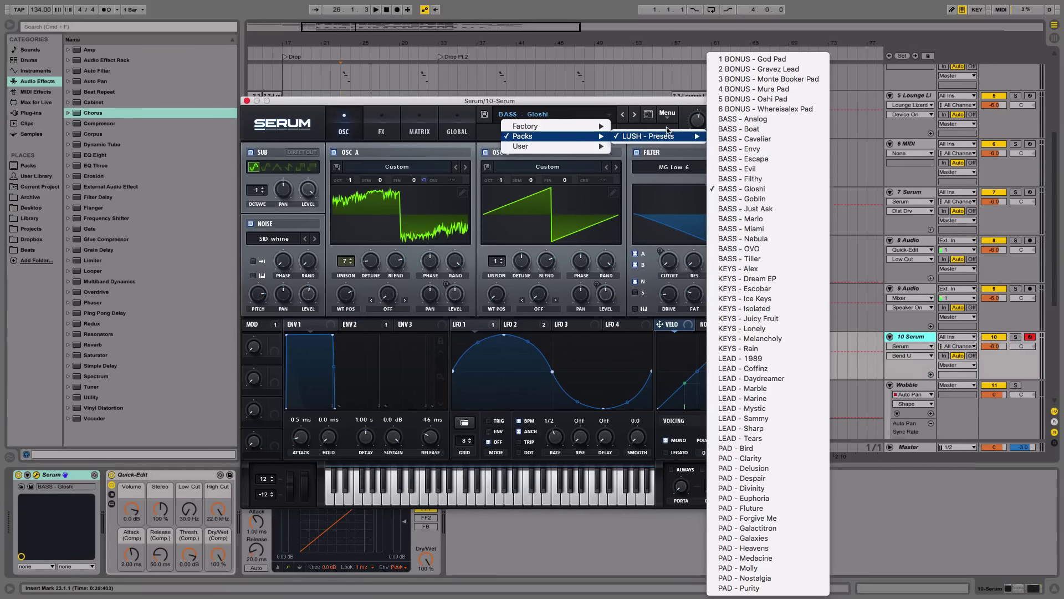
{"action": "left_click", "coordinate": [617, 105]}
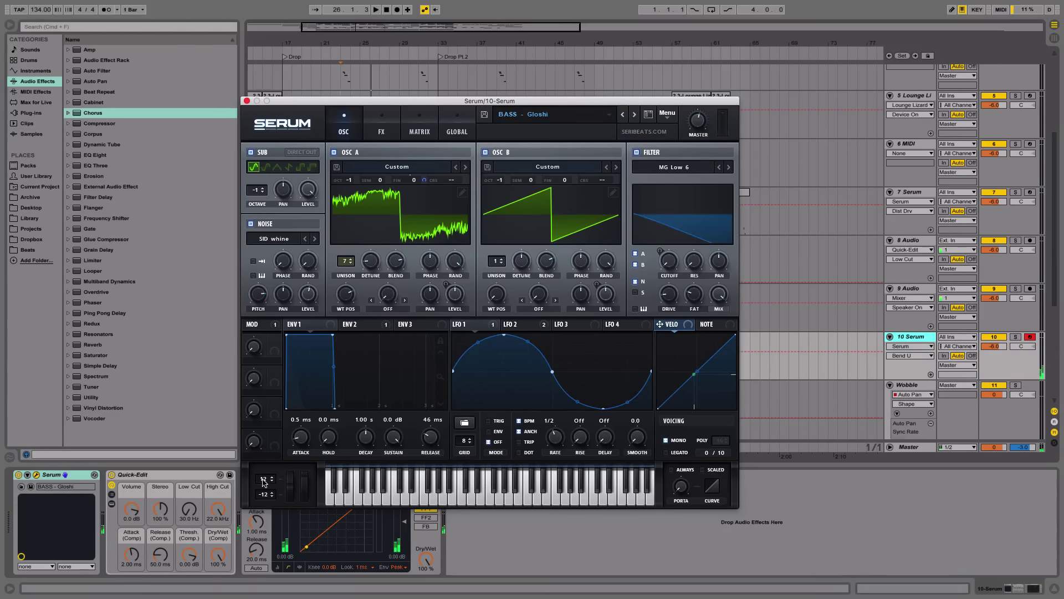
Step: Try a pitch bend range of 2 semitones up and -2 down on the BASS - Gloshi sound
{"action": "left_click_drag", "start_coordinate": [263, 481], "coordinate": [265, 499]}
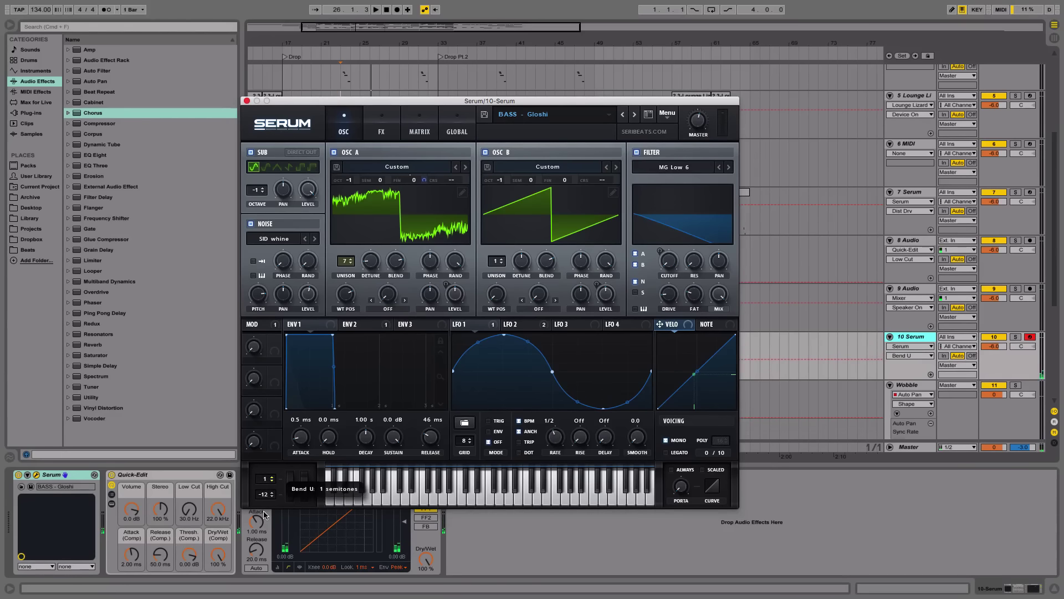
{"action": "left_click_drag", "start_coordinate": [265, 485], "coordinate": [299, 464]}
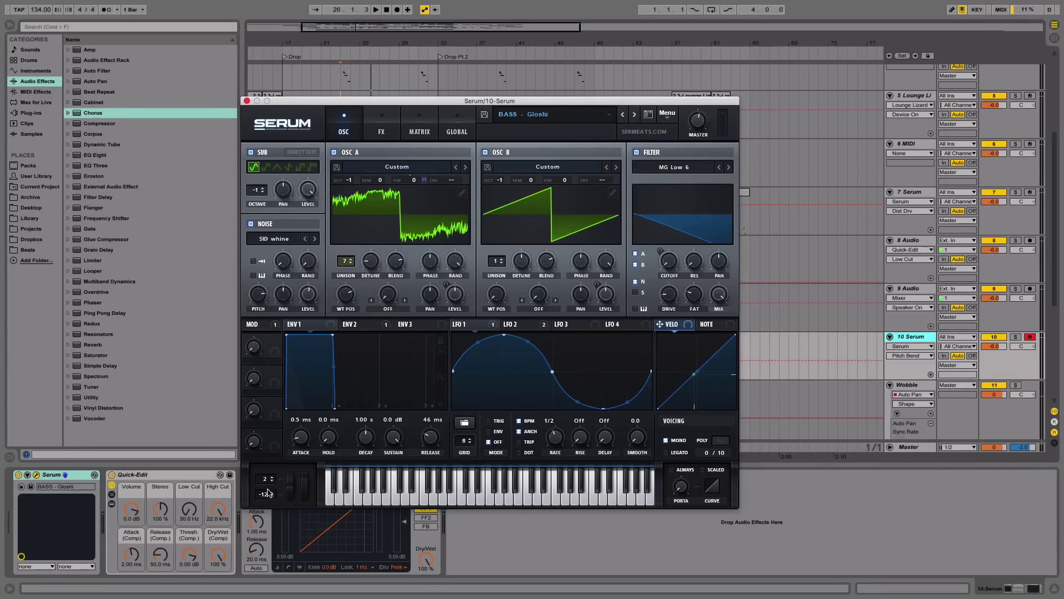
{"action": "left_click_drag", "start_coordinate": [267, 493], "coordinate": [273, 480]}
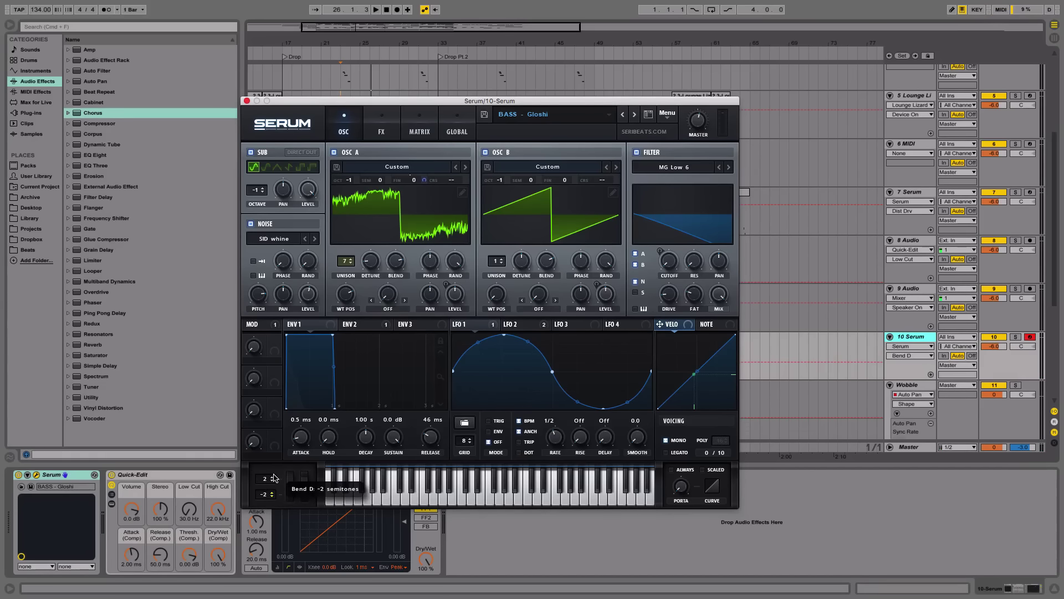
{"action": "left_click", "coordinate": [289, 488]}
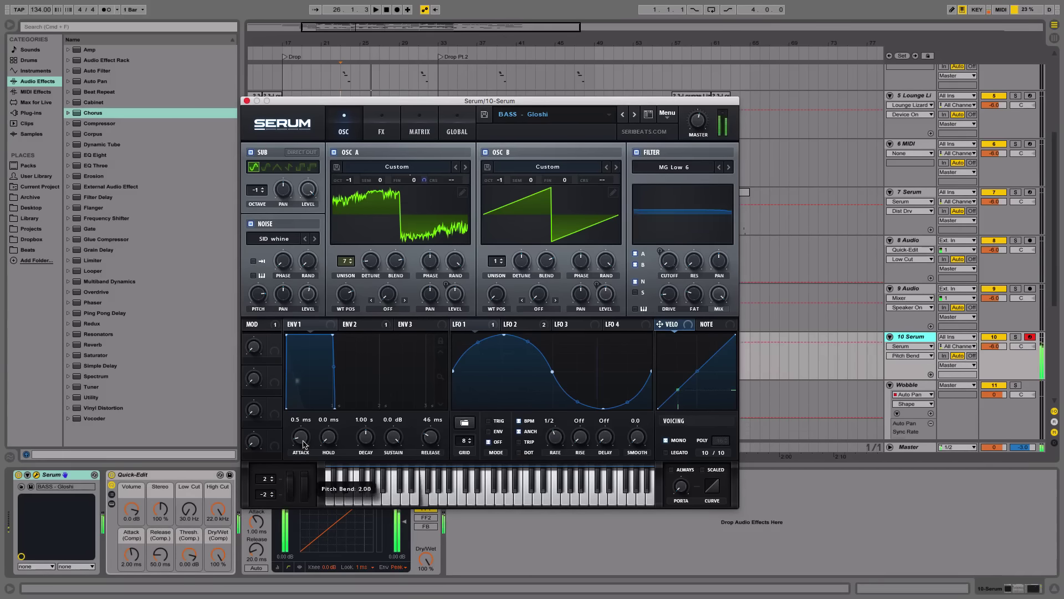
Step: Set Serum's pitch bend range to 12 semitones up and -12 down and close the Serum window
{"action": "left_click_drag", "start_coordinate": [267, 477], "coordinate": [272, 457]}
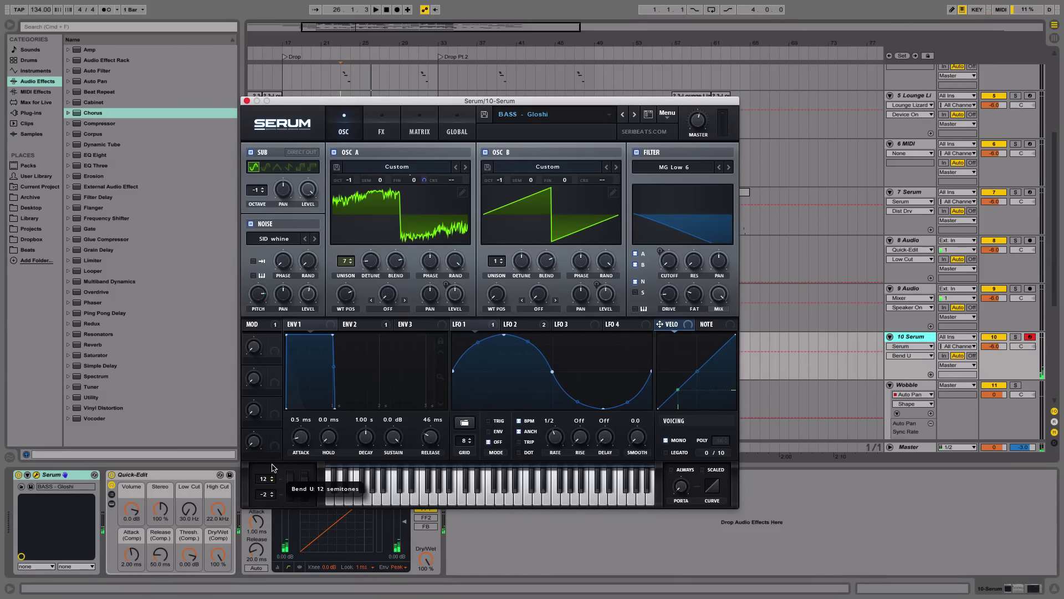
{"action": "left_click_drag", "start_coordinate": [269, 492], "coordinate": [265, 525]}
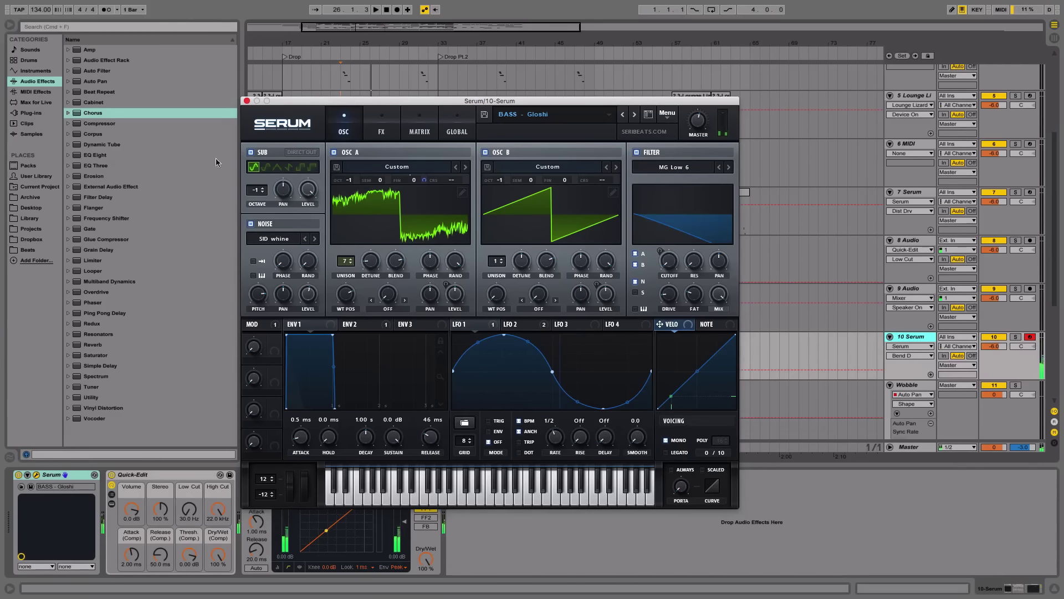
{"action": "left_click", "coordinate": [248, 101]}
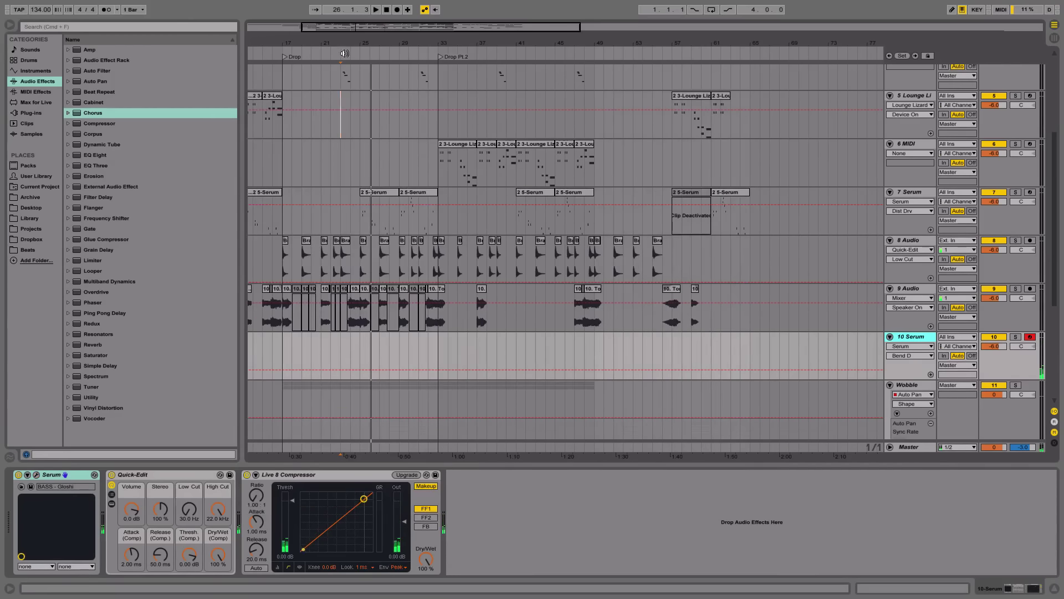
Step: Solo the 1 Drum Rack and 3 Grand Piano tracks together with the Wobble group
{"action": "left_click_drag", "start_coordinate": [346, 45], "coordinate": [463, 116]}
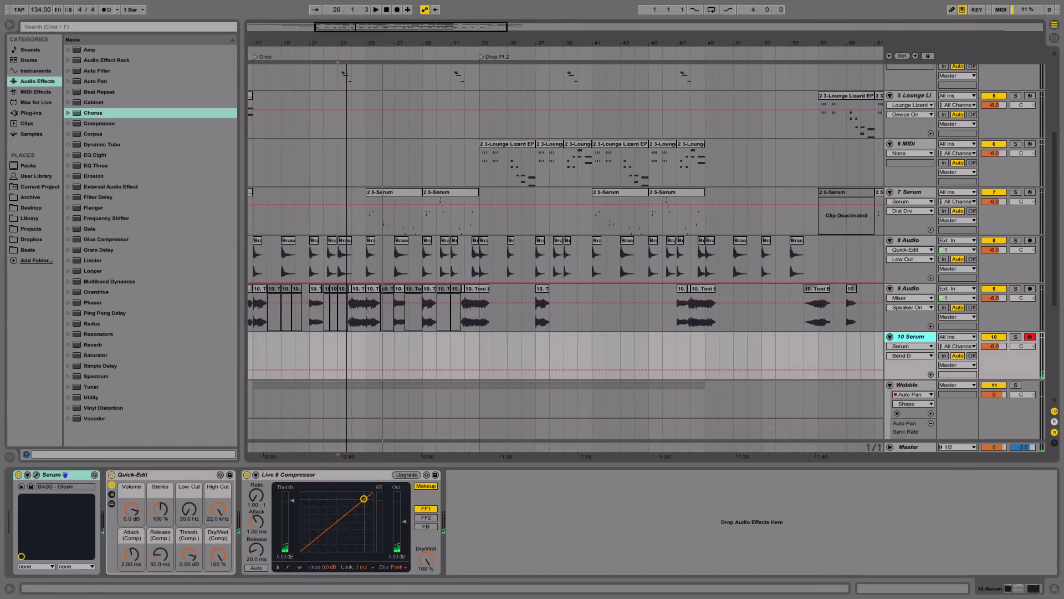
{"action": "scroll", "coordinate": [419, 227], "scroll_direction": "left", "scroll_amount": 10}
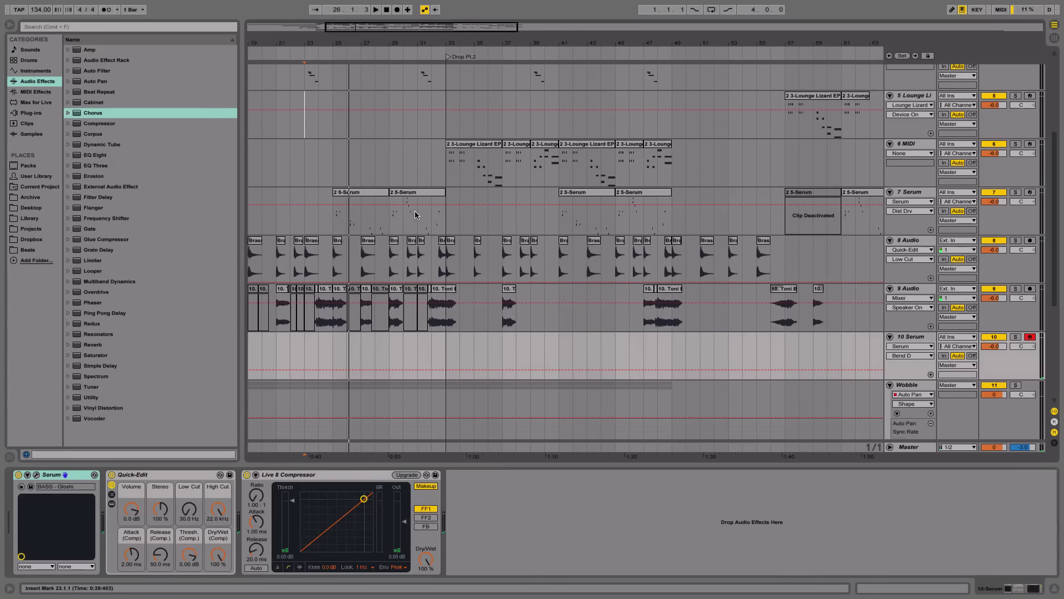
{"action": "scroll", "coordinate": [420, 214], "scroll_direction": "left", "scroll_amount": 2}
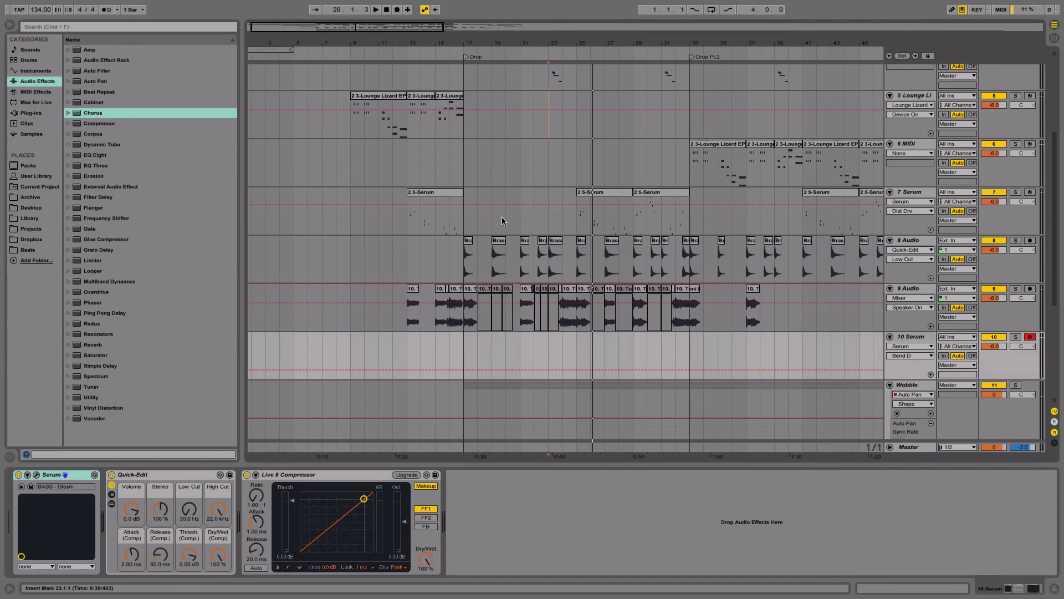
{"action": "scroll", "coordinate": [992, 283], "scroll_direction": "up", "scroll_amount": 5}
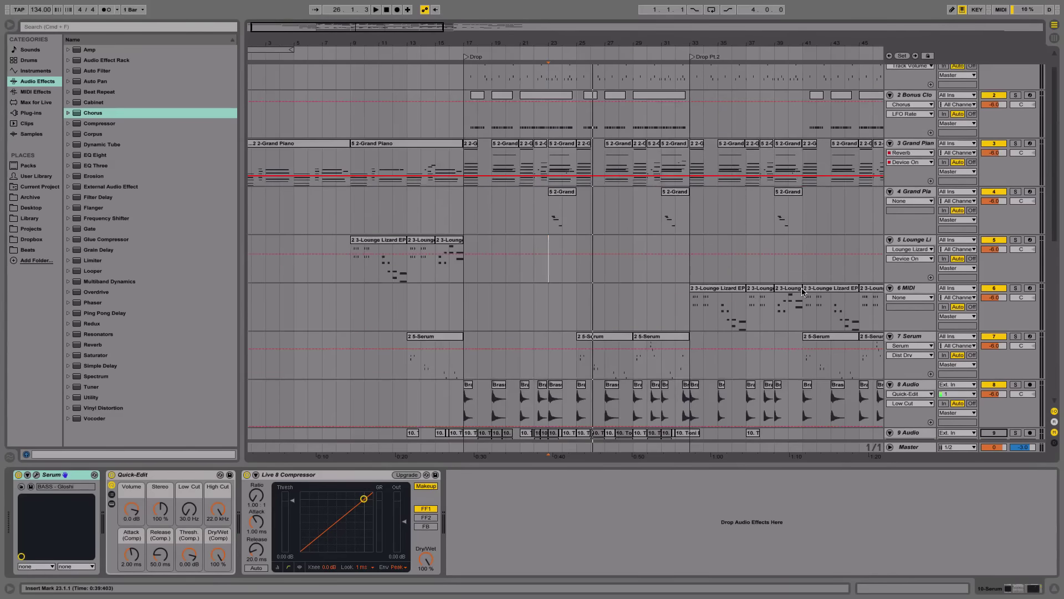
{"action": "scroll", "coordinate": [825, 274], "scroll_direction": "right", "scroll_amount": 10}
{"action": "scroll", "coordinate": [699, 219], "scroll_direction": "left", "scroll_amount": 7}
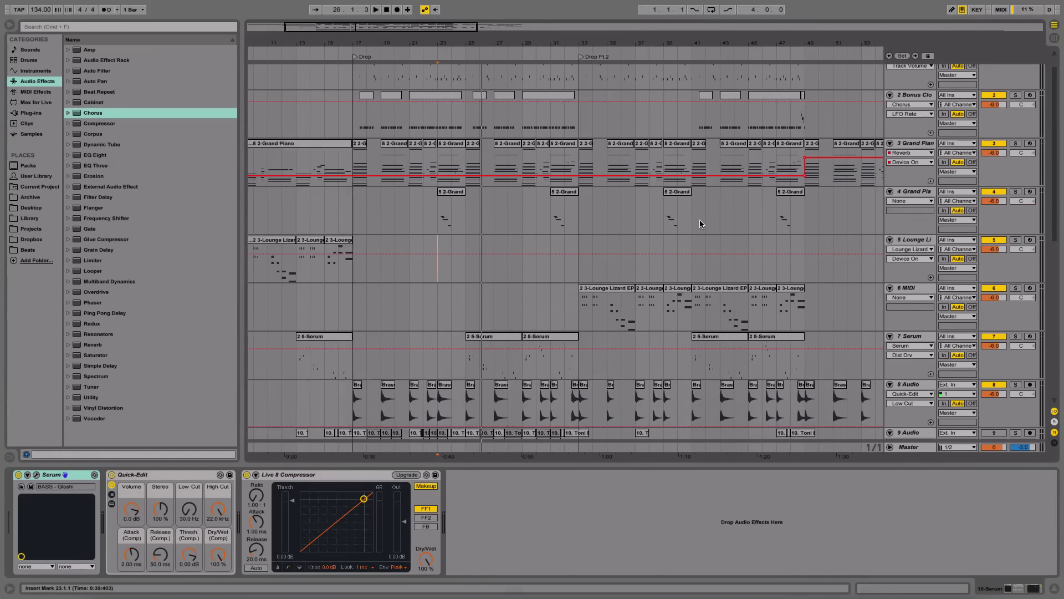
{"action": "scroll", "coordinate": [699, 219], "scroll_direction": "up", "scroll_amount": 1}
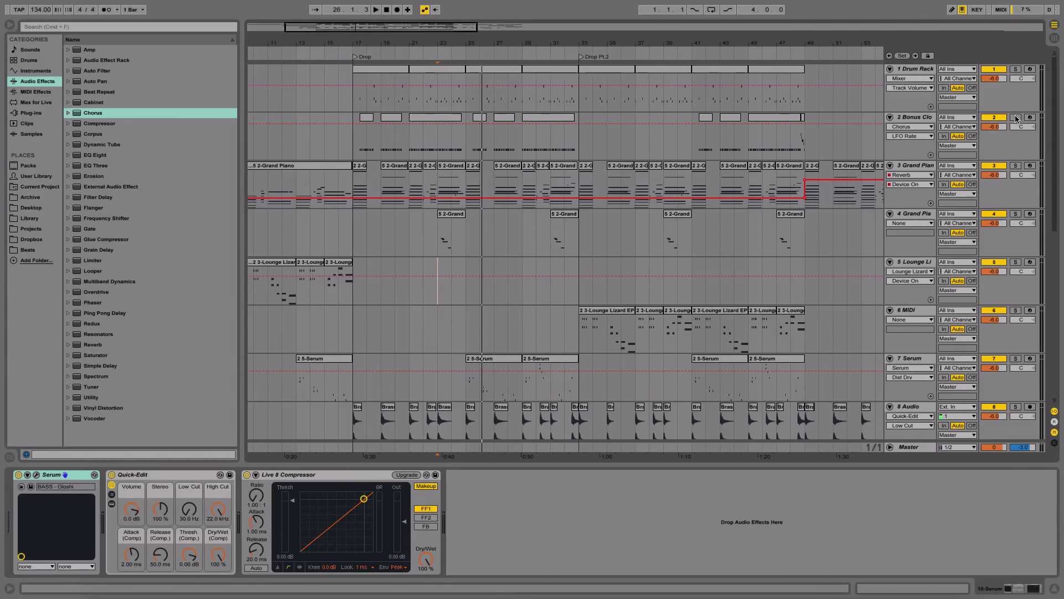
{"action": "left_click", "coordinate": [1015, 69]}
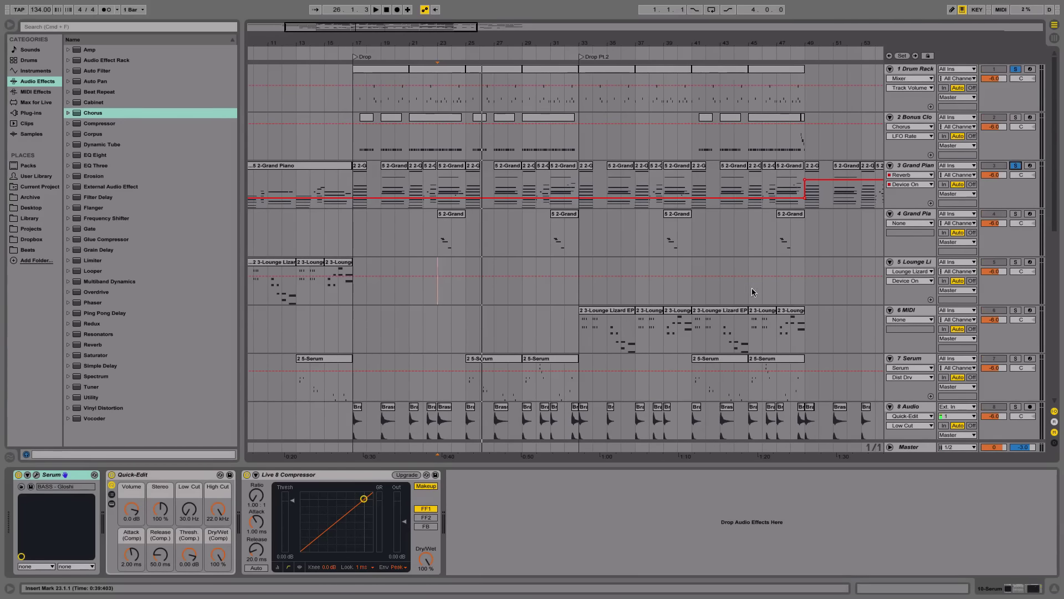
{"action": "scroll", "coordinate": [752, 289], "scroll_direction": "down", "scroll_amount": 3}
{"action": "scroll", "coordinate": [753, 292], "scroll_direction": "down", "scroll_amount": 5}
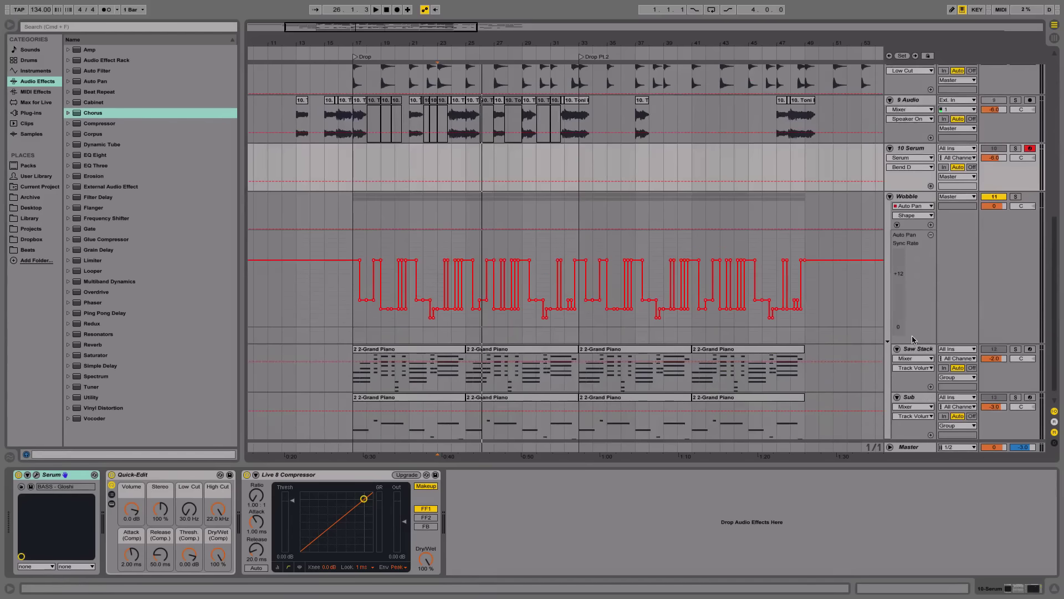
{"action": "left_click", "coordinate": [1016, 197]}
Step: Play the soloed tracks from bar 29 to hear the lead-in to Drop Pt.2
{"action": "key", "text": "space"}
{"action": "key", "text": "space"}
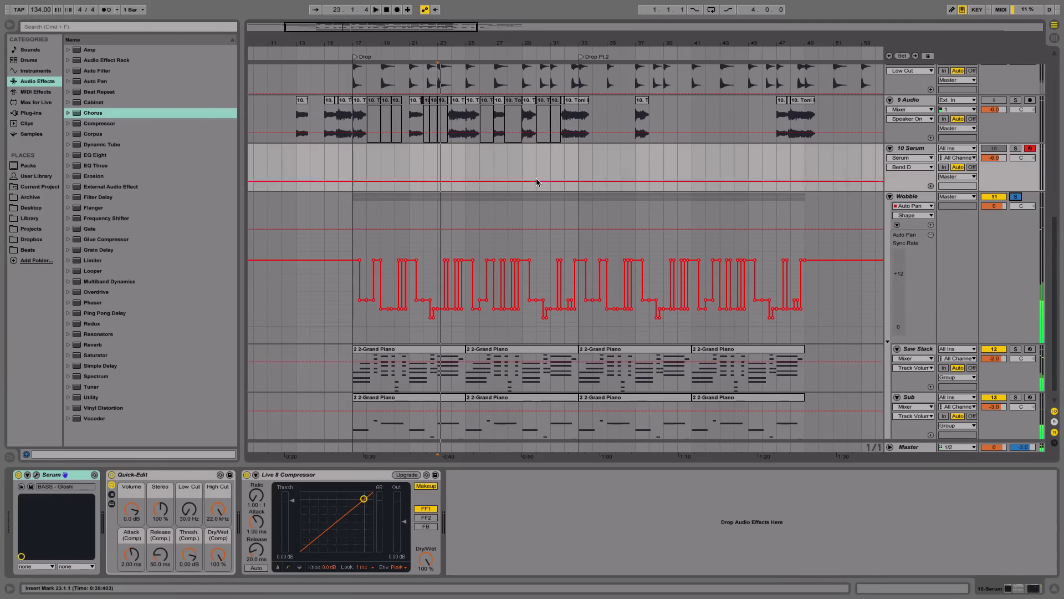
{"action": "left_click", "coordinate": [520, 168]}
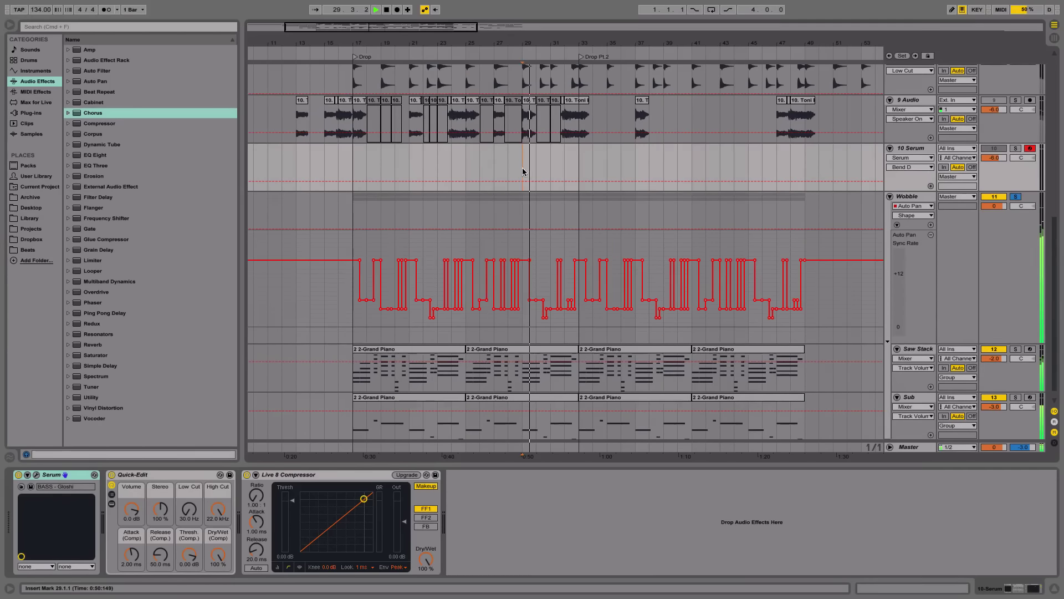
{"action": "scroll", "coordinate": [522, 167], "scroll_direction": "up", "scroll_amount": 3}
{"action": "scroll", "coordinate": [528, 171], "scroll_direction": "up", "scroll_amount": 1}
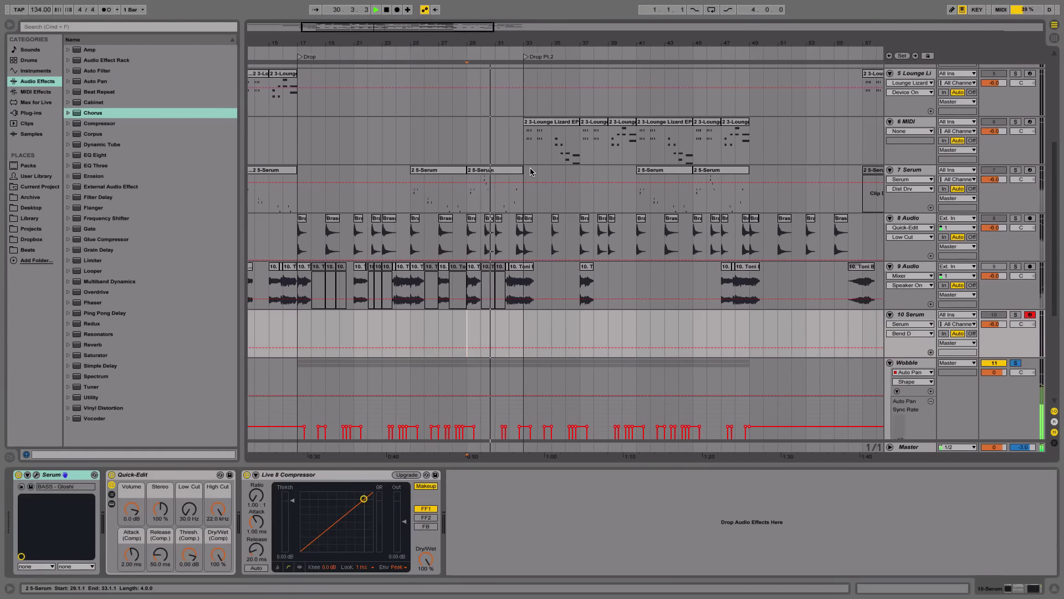
{"action": "key", "text": "space"}
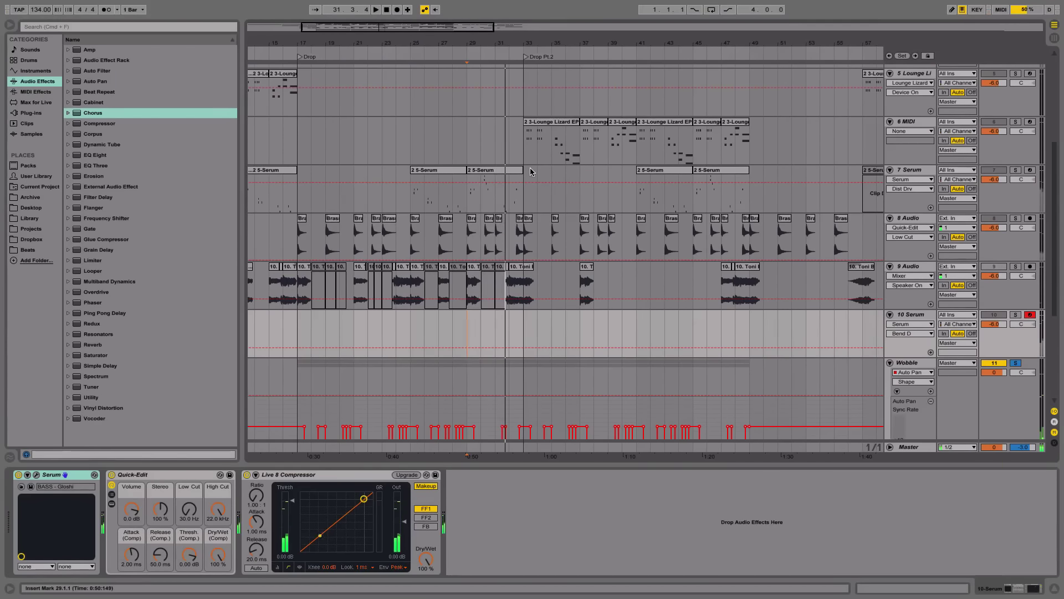
Step: Solo the 10 Serum track as well, check its Serum instrument, and audition the BASS - Gloshi sound over playback into Drop Pt.2
{"action": "scroll", "coordinate": [982, 297], "scroll_direction": "down", "scroll_amount": 4}
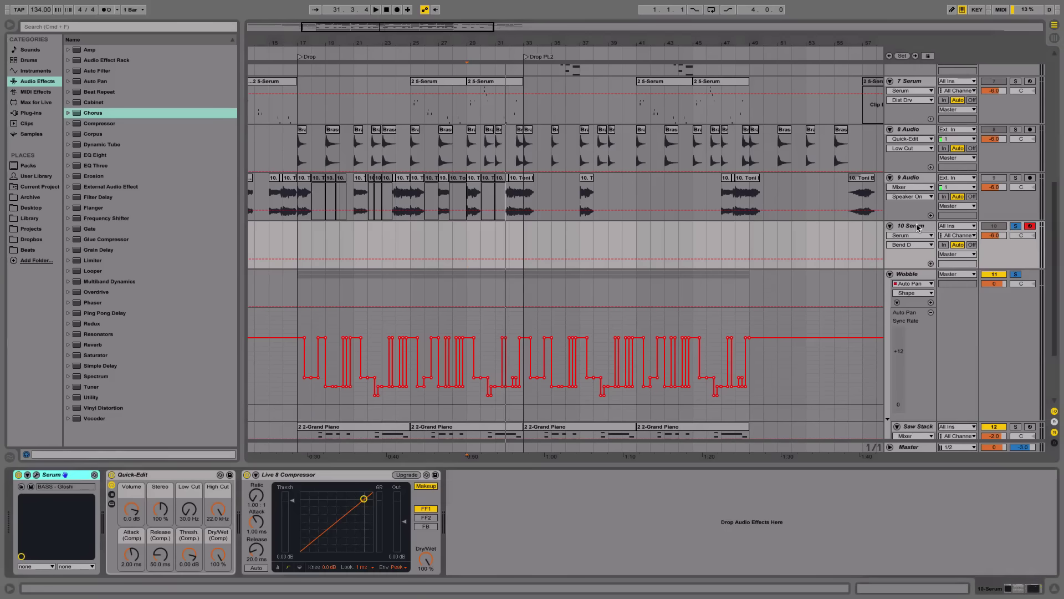
{"action": "left_click", "coordinate": [37, 475]}
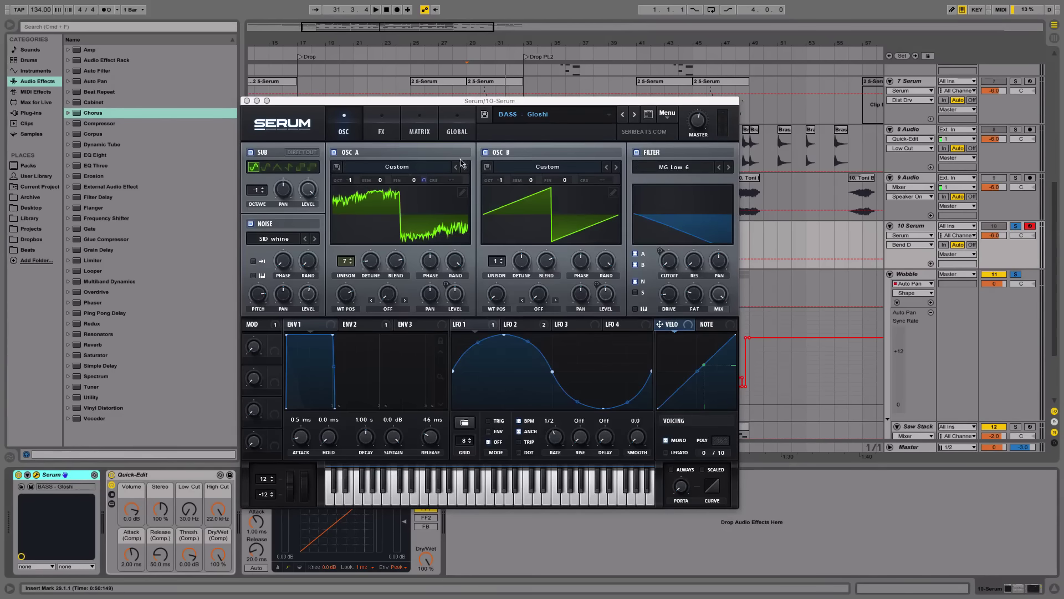
{"action": "left_click", "coordinate": [246, 102]}
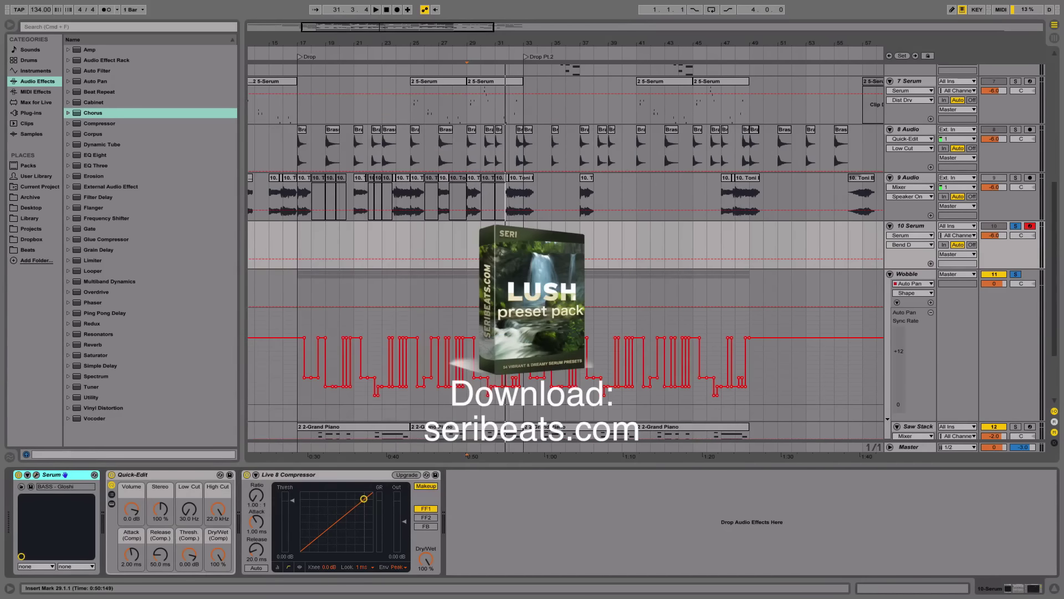
{"action": "key", "text": "space"}
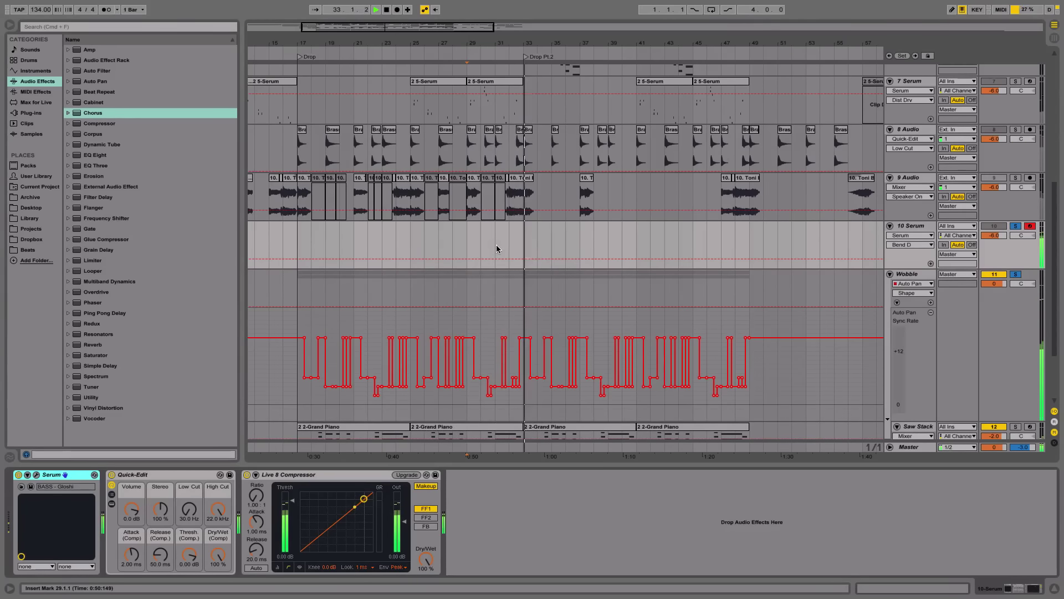
{"action": "key", "text": "space"}
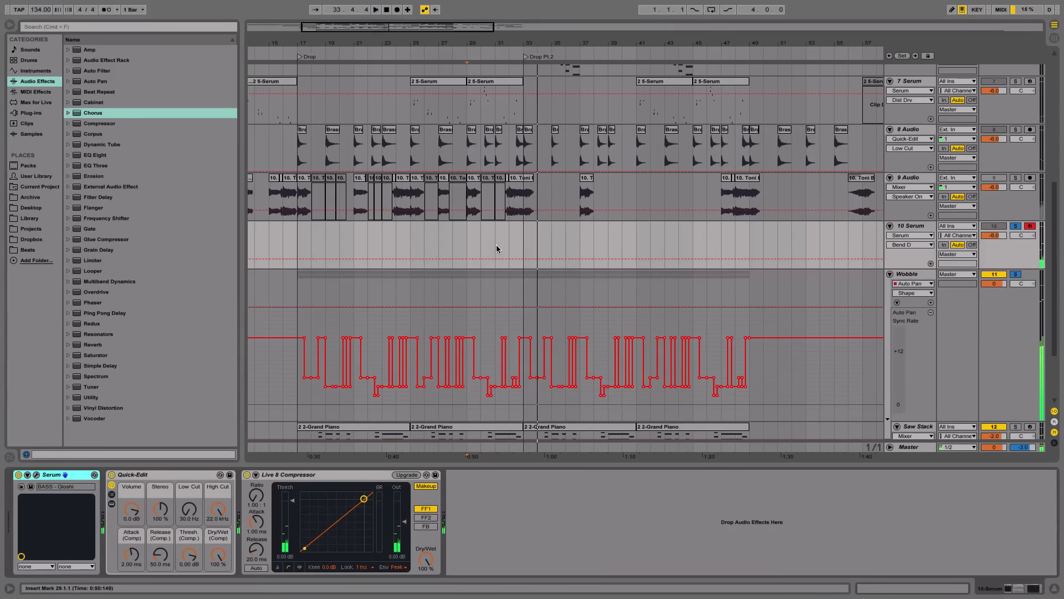
Step: Rehearse the bass from bar 31, and record a sustained C2 note on the 10 Serum track leading into Drop Pt.2
{"action": "right_click", "coordinate": [497, 248]}
{"action": "left_click", "coordinate": [492, 243]}
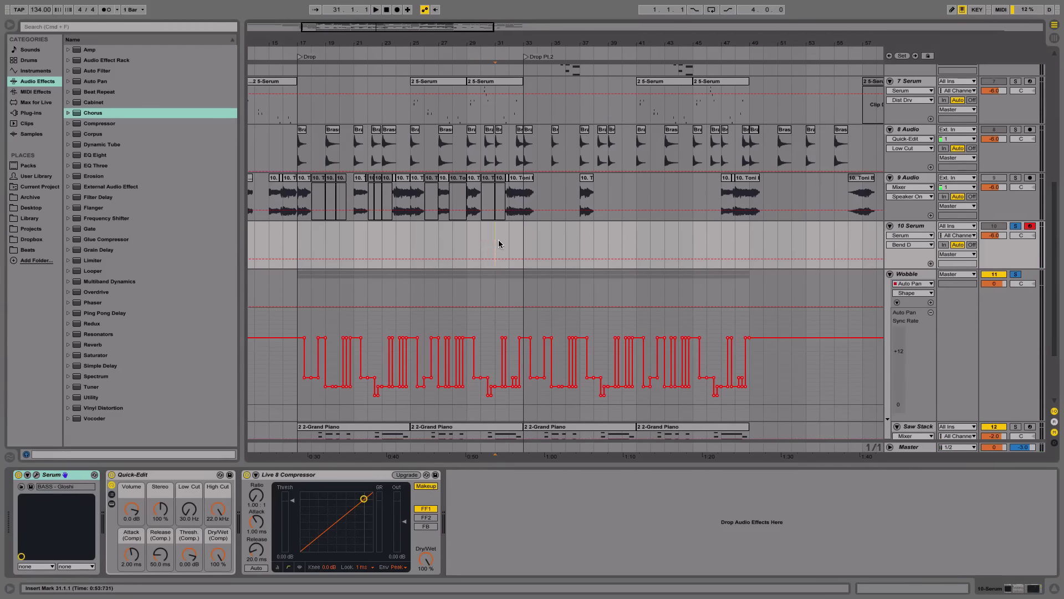
{"action": "key", "text": "space"}
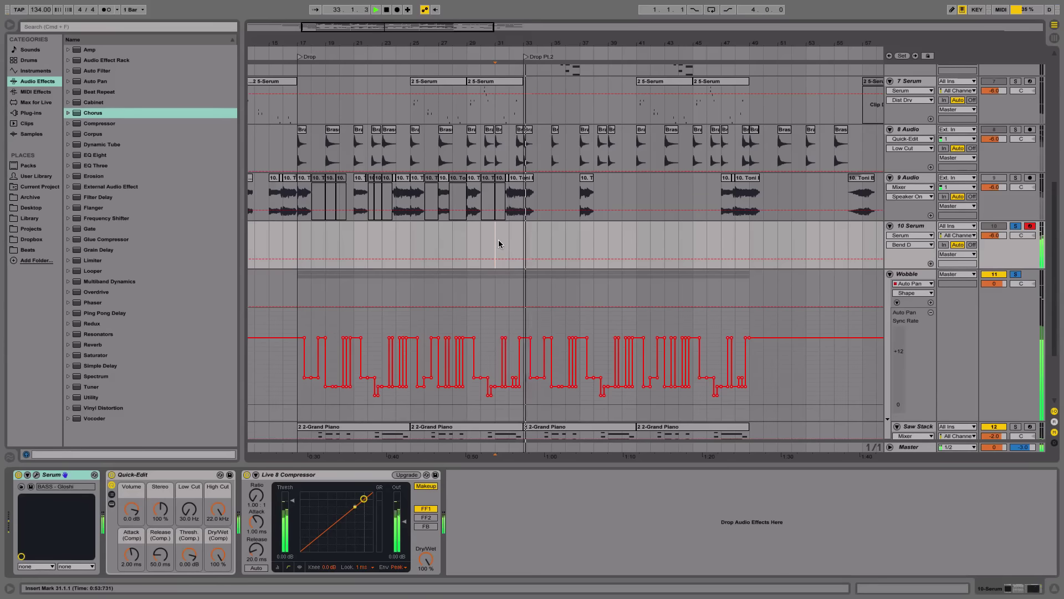
{"action": "key", "text": "space"}
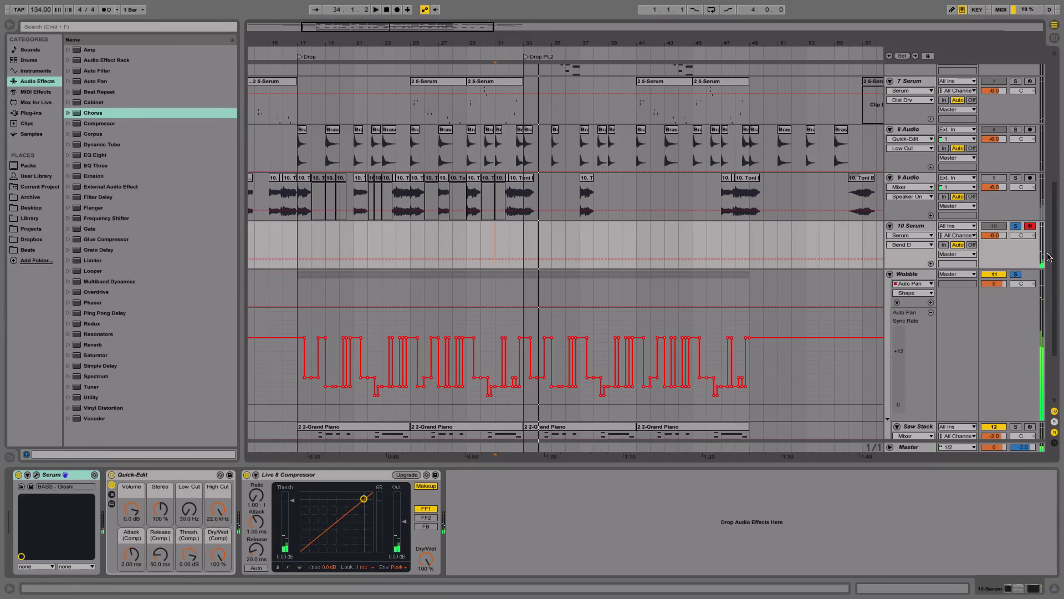
{"action": "left_click", "coordinate": [397, 10]}
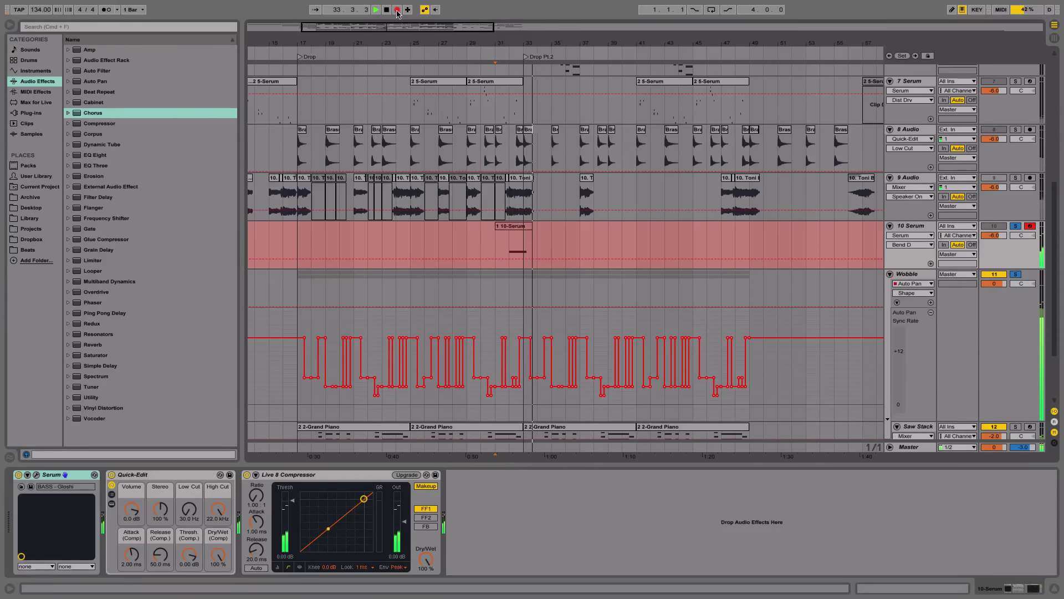
{"action": "key", "text": "space"}
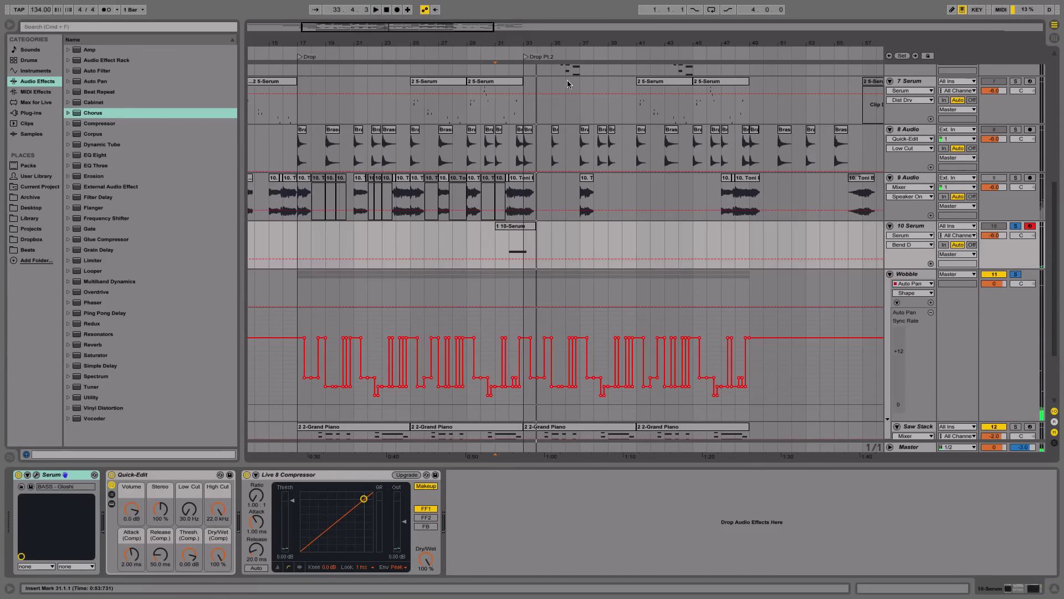
Step: Open the recorded 10 Serum clip and align the start of its C2 note to 2.1.1
{"action": "left_click_drag", "start_coordinate": [536, 42], "coordinate": [535, 77]}
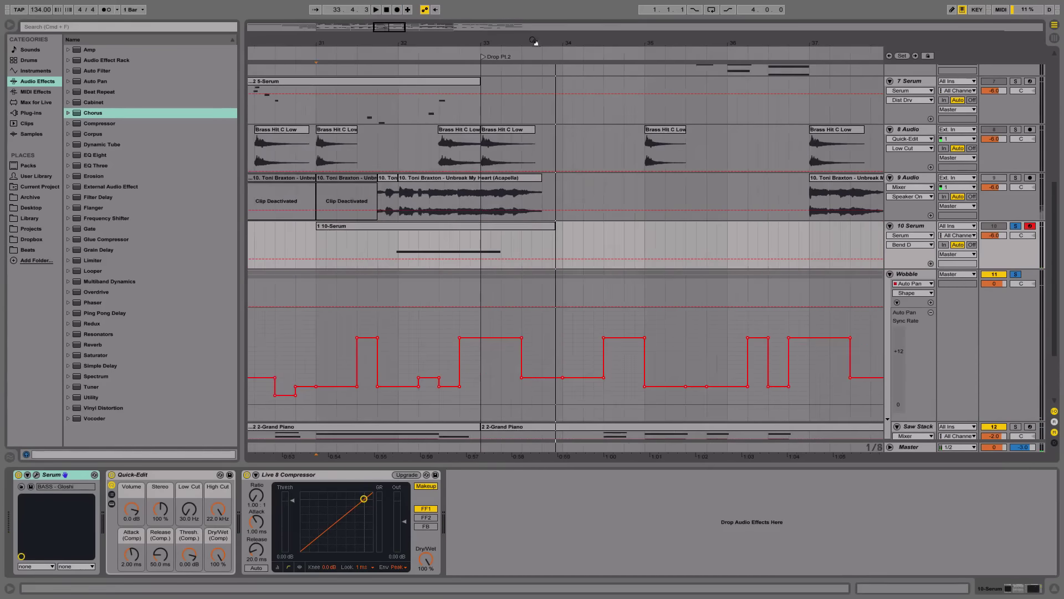
{"action": "double_click", "coordinate": [440, 225]}
{"action": "left_click", "coordinate": [508, 288]}
{"action": "left_click_drag", "start_coordinate": [515, 260], "coordinate": [519, 260]}
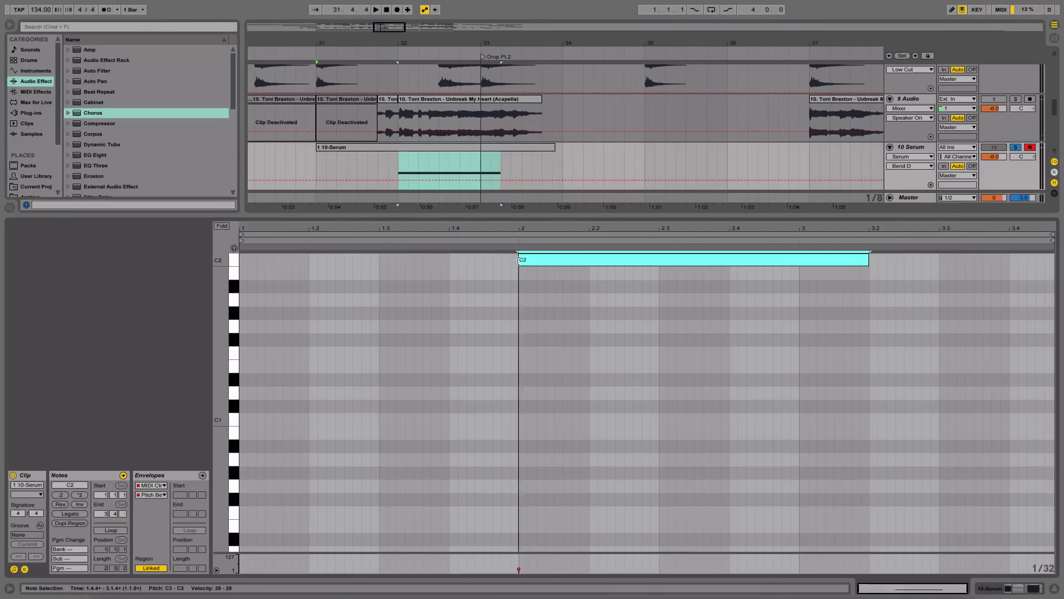
Step: Play back the aligned bass note with the soloed tracks and close the clip's note editor
{"action": "key", "text": "space"}
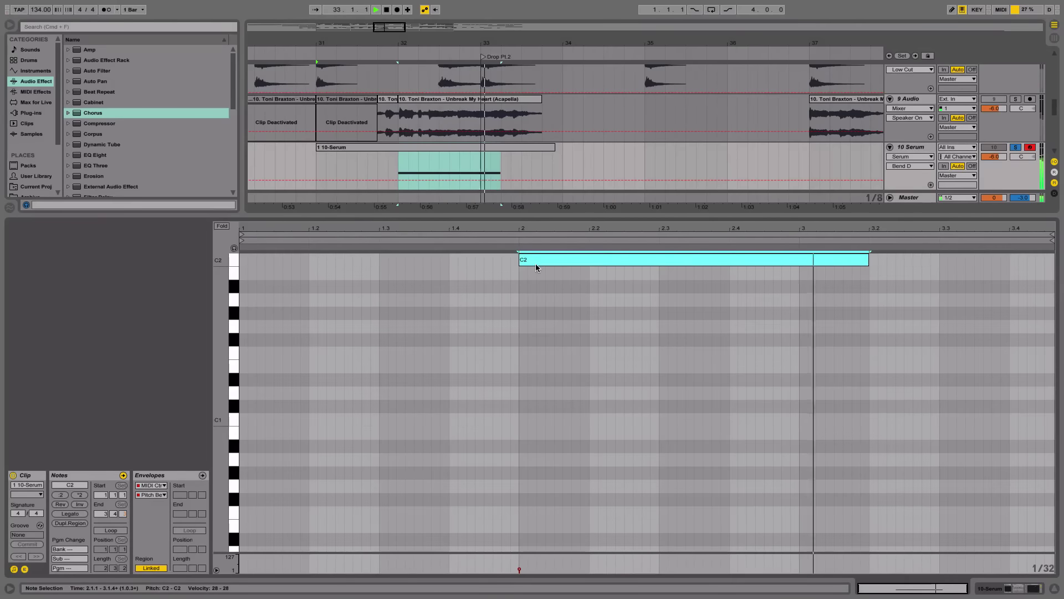
{"action": "key", "text": "space"}
{"action": "key", "text": "super+alt+l"}
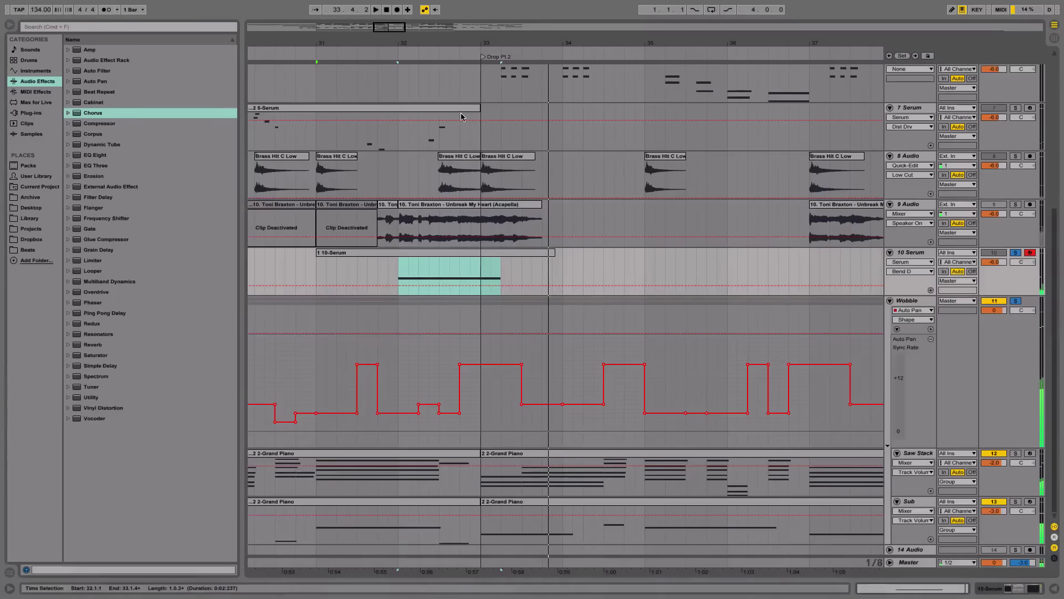
Step: Trim the start of the 10 Serum clip to bar 32, set its Quick-Edit low cut to 250 Hz, and play it back
{"action": "left_click_drag", "start_coordinate": [316, 261], "coordinate": [398, 261]}
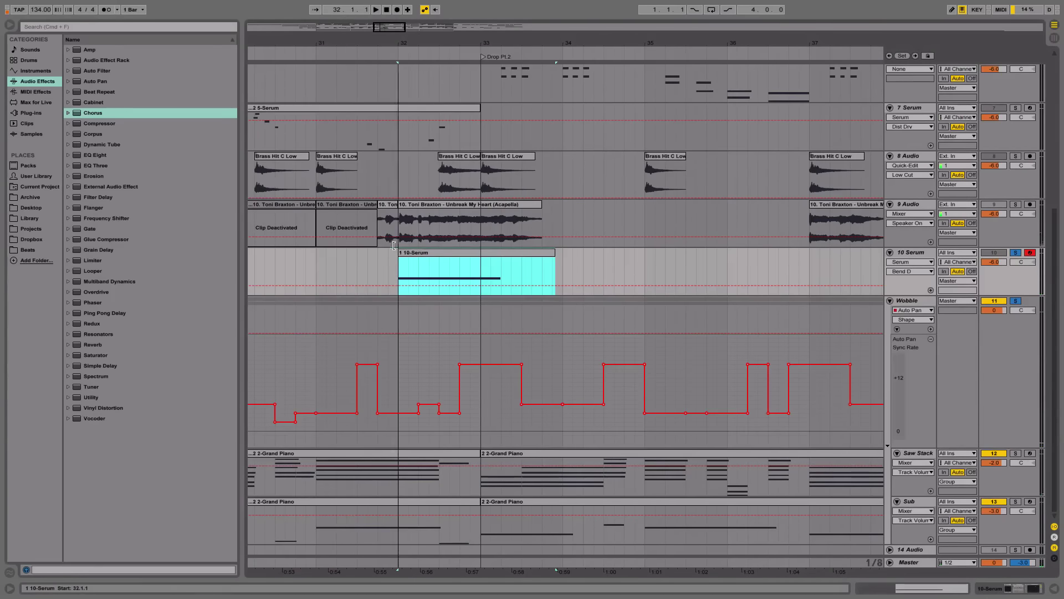
{"action": "double_click", "coordinate": [904, 252]}
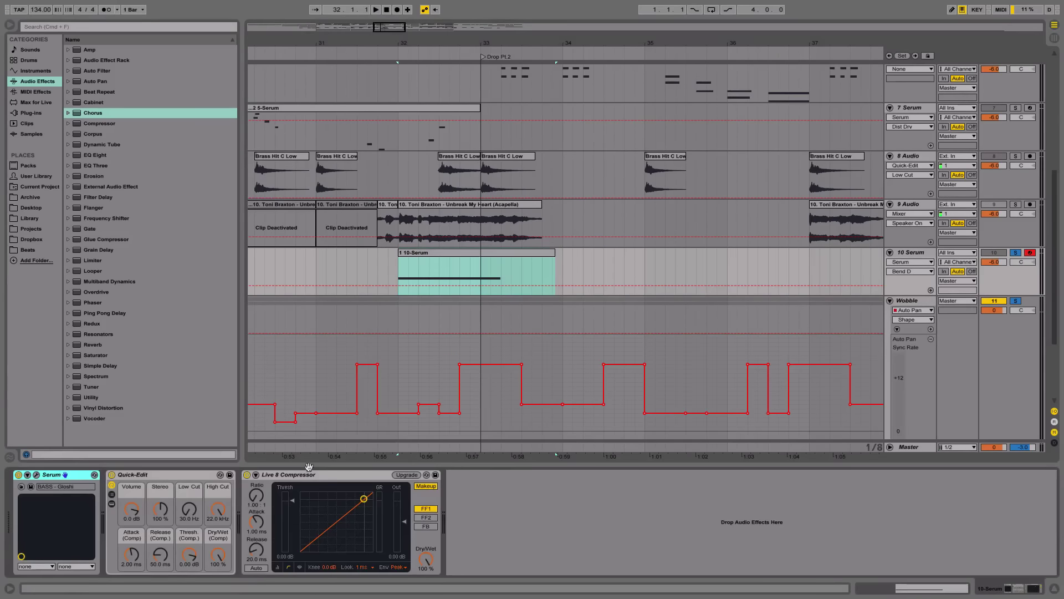
{"action": "left_click", "coordinate": [190, 510]}
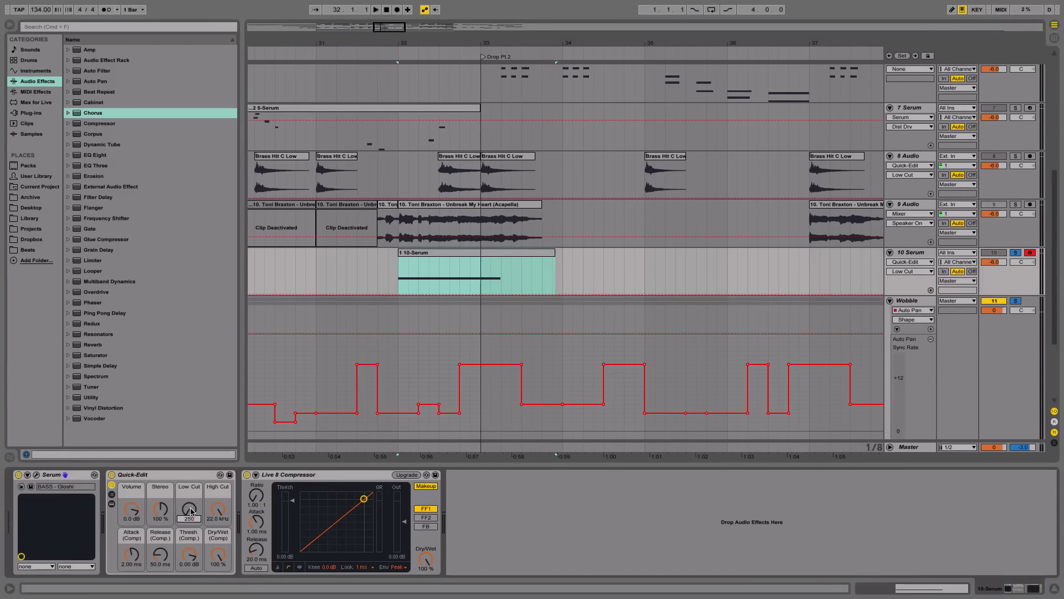
{"action": "key", "text": "Return"}
{"action": "key", "text": "space"}
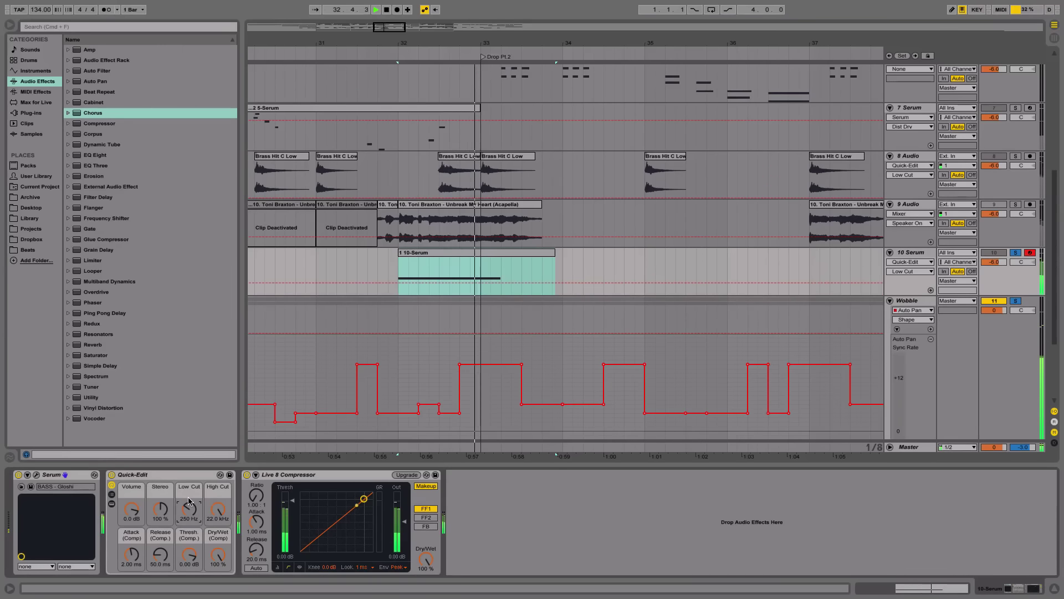
Step: Stop playback after the bass note and unsolo the 10 Serum and Wobble tracks
{"action": "left_click", "coordinate": [469, 274]}
{"action": "key", "text": "minus"}
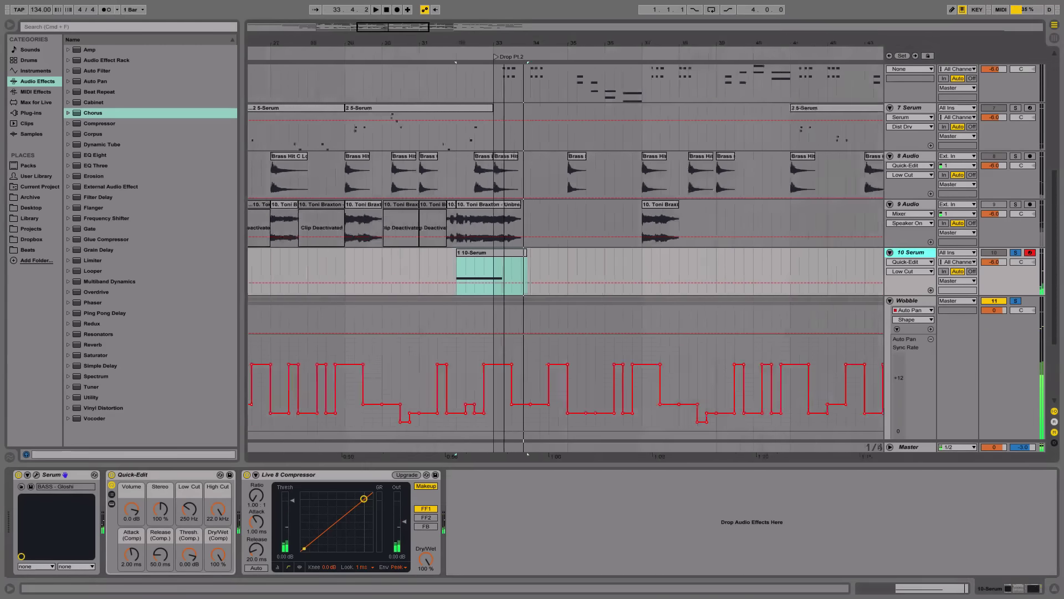
{"action": "key", "text": "minus"}
{"action": "key", "text": "minus"}
{"action": "left_click", "coordinate": [1015, 254]}
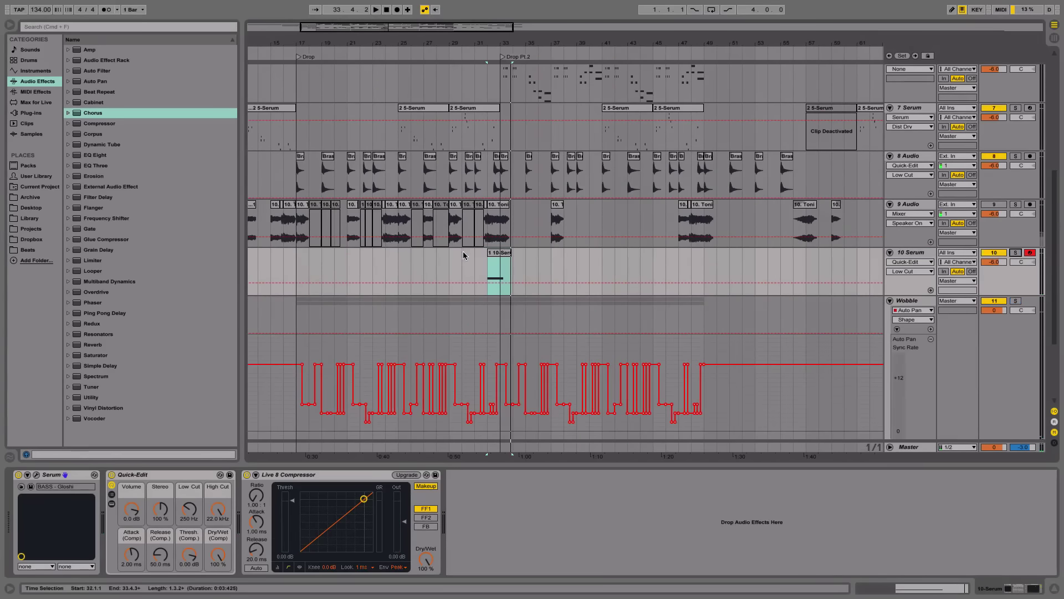
Step: Audition the intro's first Grand Piano clip from bar 1
{"action": "scroll", "coordinate": [464, 251], "scroll_direction": "up", "scroll_amount": 3}
{"action": "scroll", "coordinate": [467, 257], "scroll_direction": "down", "scroll_amount": 4}
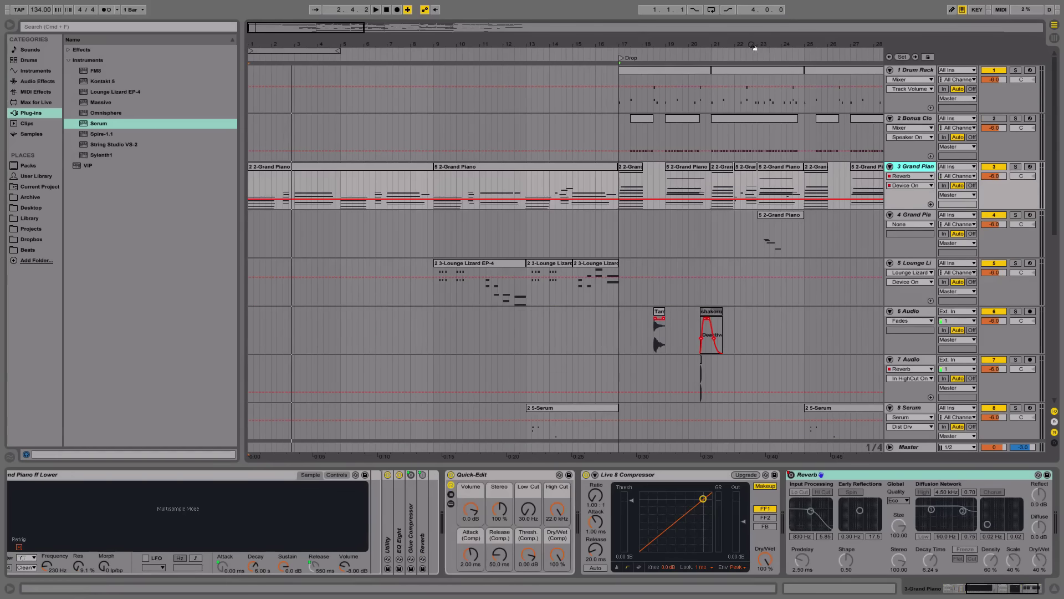
{"action": "left_click_drag", "start_coordinate": [743, 58], "coordinate": [539, 56]}
{"action": "left_click", "coordinate": [321, 166]}
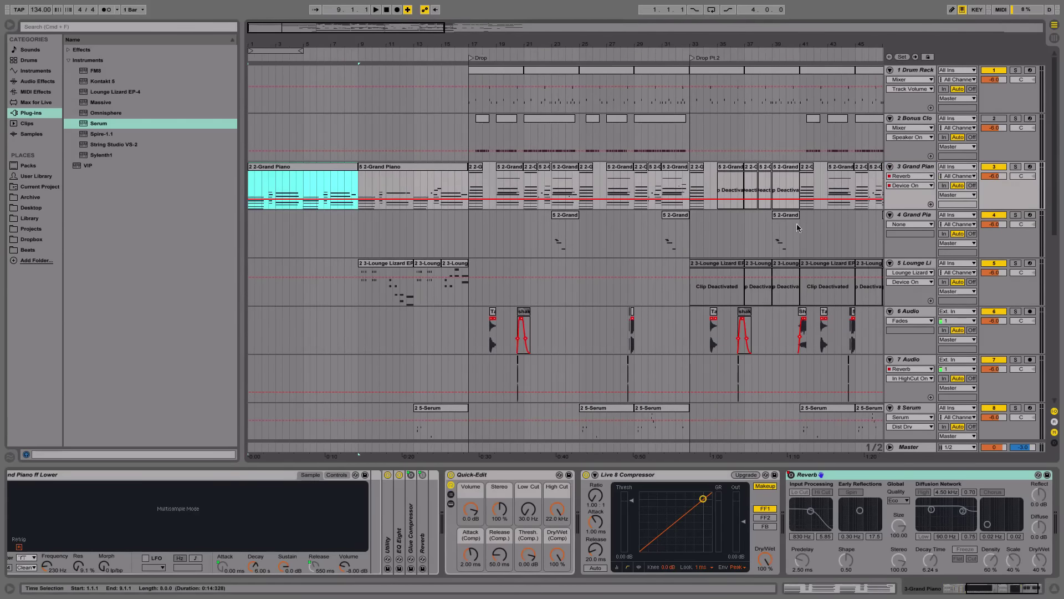
{"action": "key", "text": "space"}
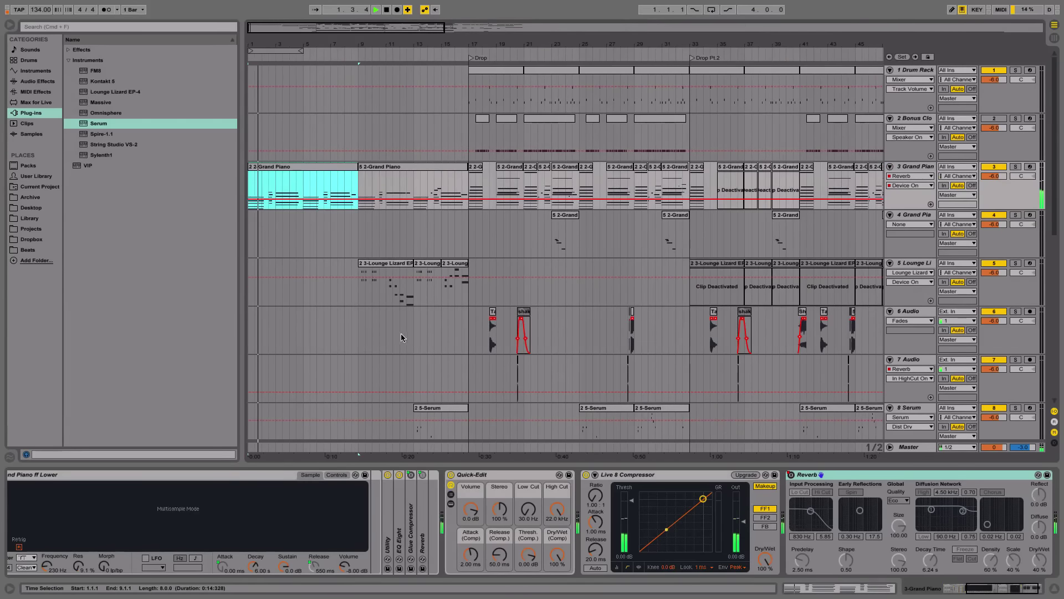
{"action": "key", "text": "space"}
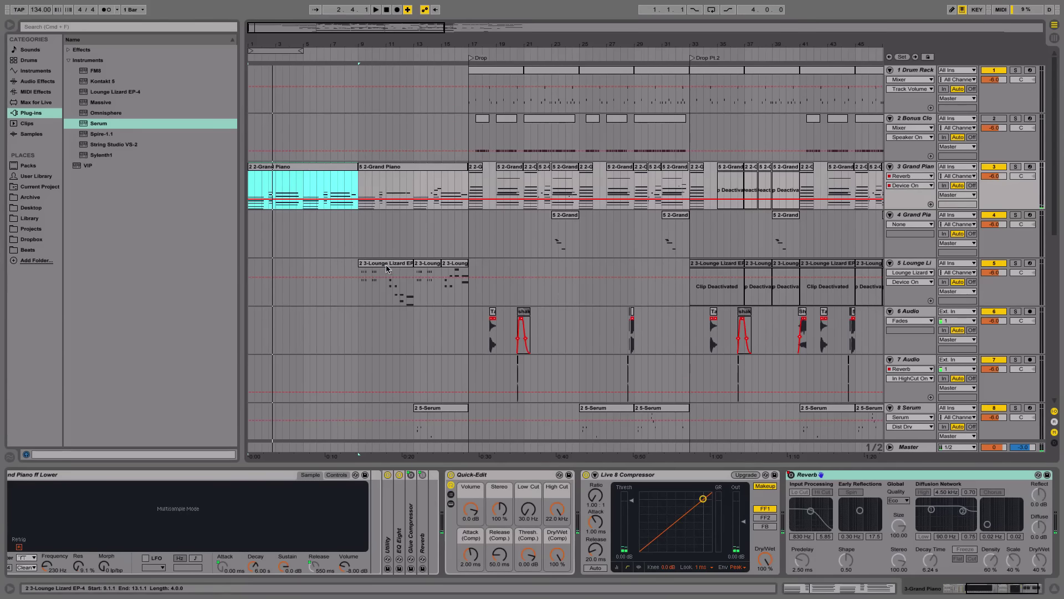
Step: Examine the intro's Lounge Lizard clips and how the tracks are arranged across Drop and Drop Pt.2
{"action": "left_click", "coordinate": [388, 282]}
{"action": "scroll", "coordinate": [475, 268], "scroll_direction": "down", "scroll_amount": 5}
{"action": "scroll", "coordinate": [475, 268], "scroll_direction": "right", "scroll_amount": 5}
{"action": "scroll", "coordinate": [475, 268], "scroll_direction": "up", "scroll_amount": 3}
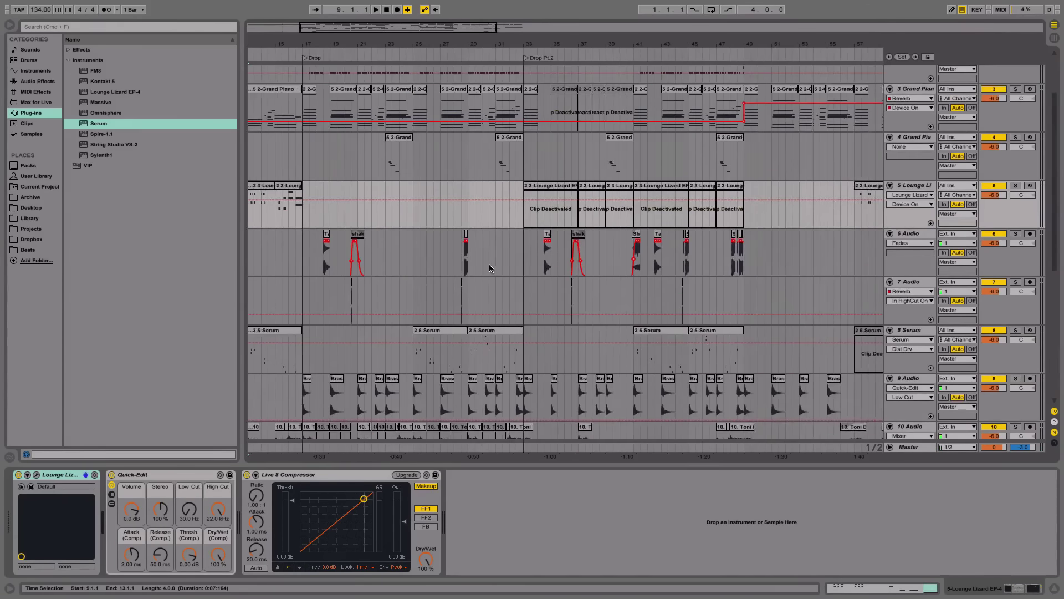
{"action": "scroll", "coordinate": [491, 264], "scroll_direction": "right", "scroll_amount": 2}
{"action": "scroll", "coordinate": [521, 222], "scroll_direction": "left", "scroll_amount": 5}
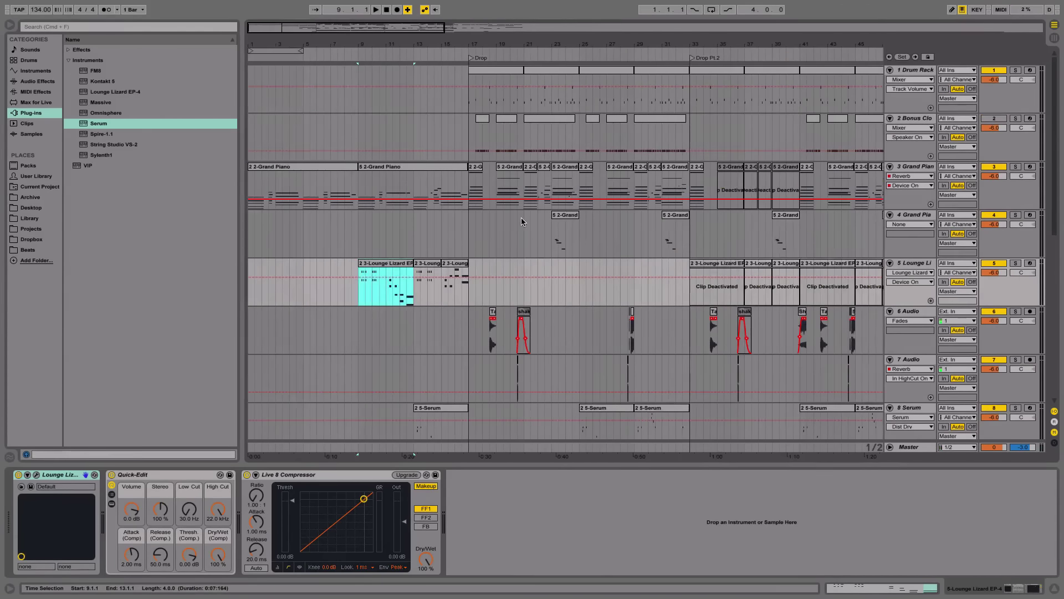
{"action": "scroll", "coordinate": [588, 182], "scroll_direction": "right", "scroll_amount": 4}
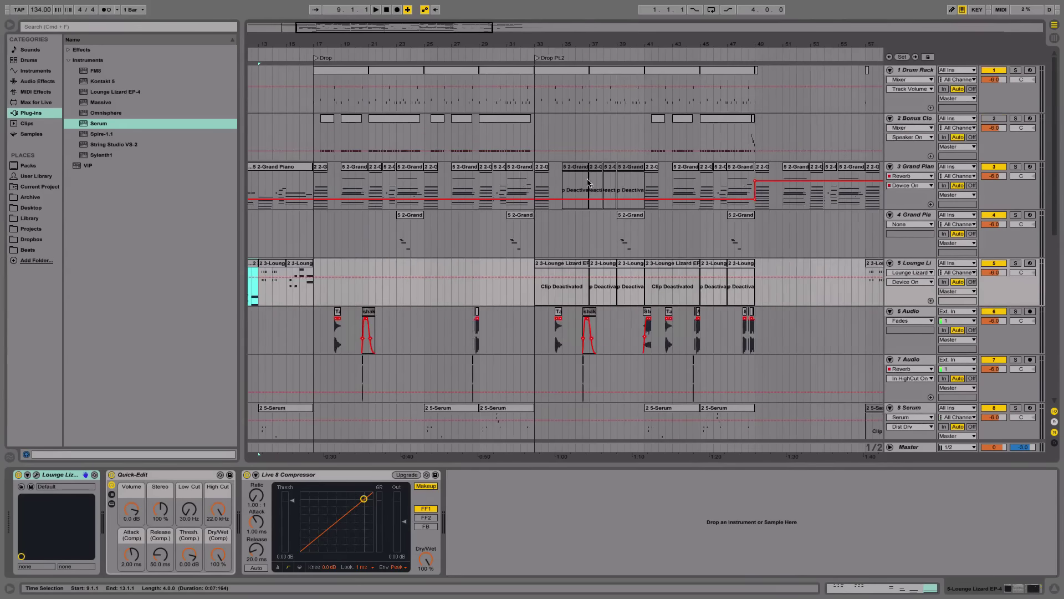
{"action": "left_click_drag", "start_coordinate": [311, 136], "coordinate": [537, 134]}
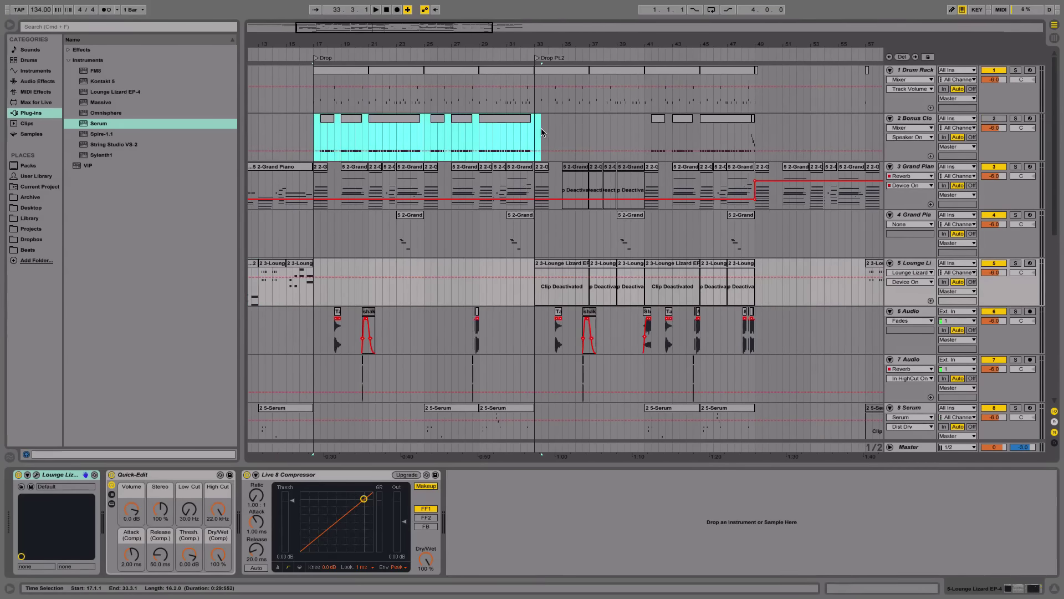
{"action": "left_click", "coordinate": [538, 133]}
{"action": "scroll", "coordinate": [538, 133], "scroll_direction": "left", "scroll_amount": 2}
{"action": "scroll", "coordinate": [538, 133], "scroll_direction": "left", "scroll_amount": 2}
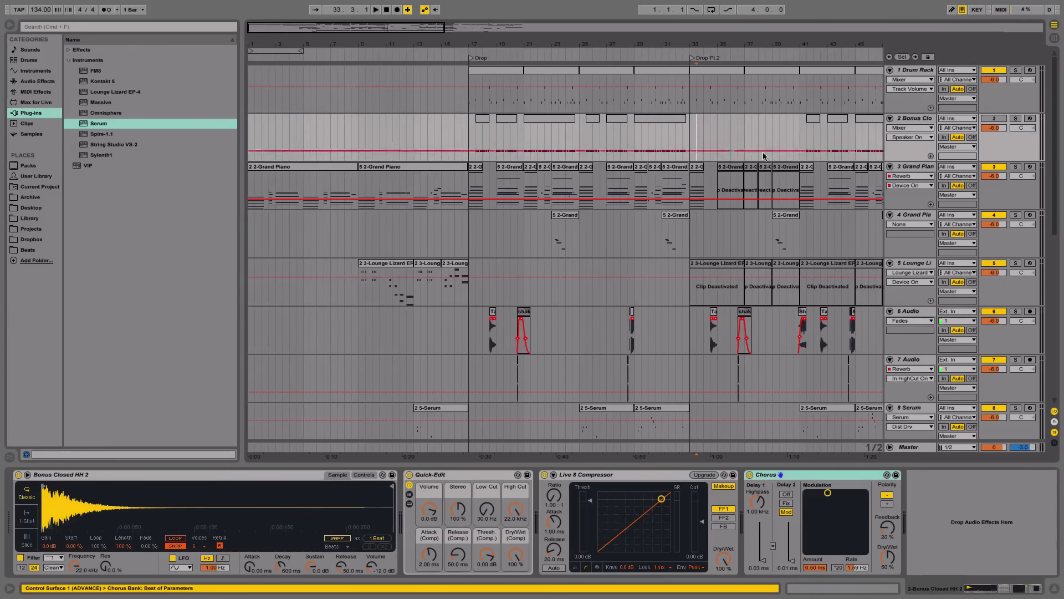
Step: Insert a new MIDI track below the Bonus Closed HH track and load Serum on it
{"action": "left_click", "coordinate": [914, 121]}
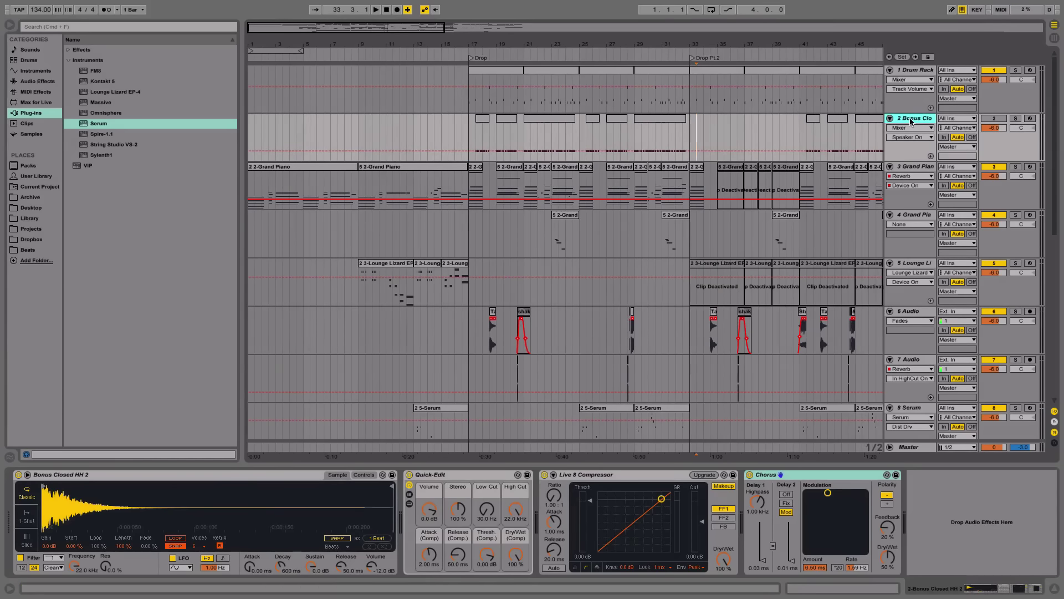
{"action": "key", "text": "super+shift+t"}
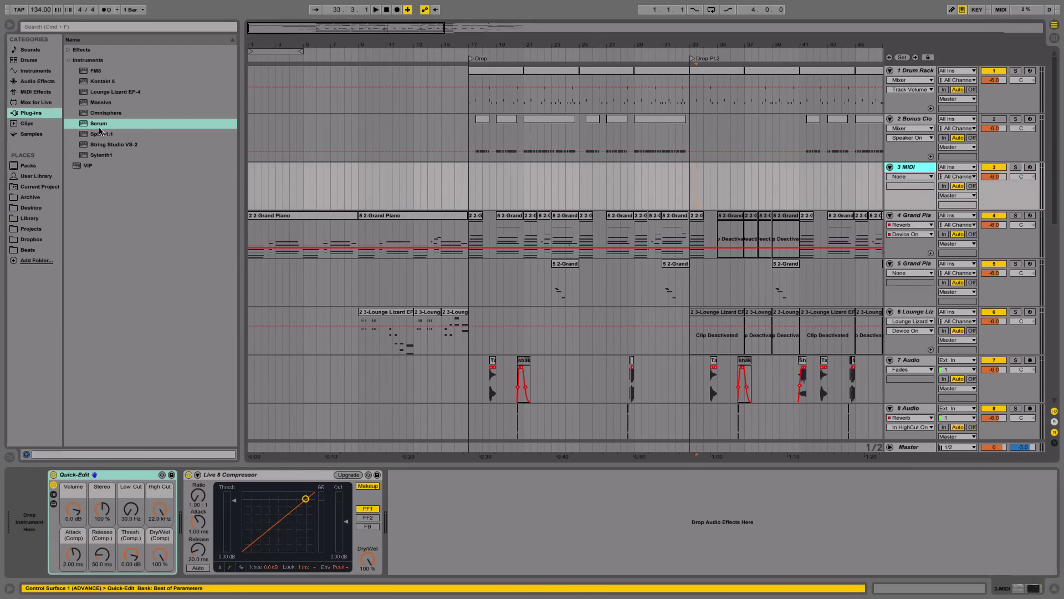
{"action": "left_click_drag", "start_coordinate": [101, 130], "coordinate": [16, 546]}
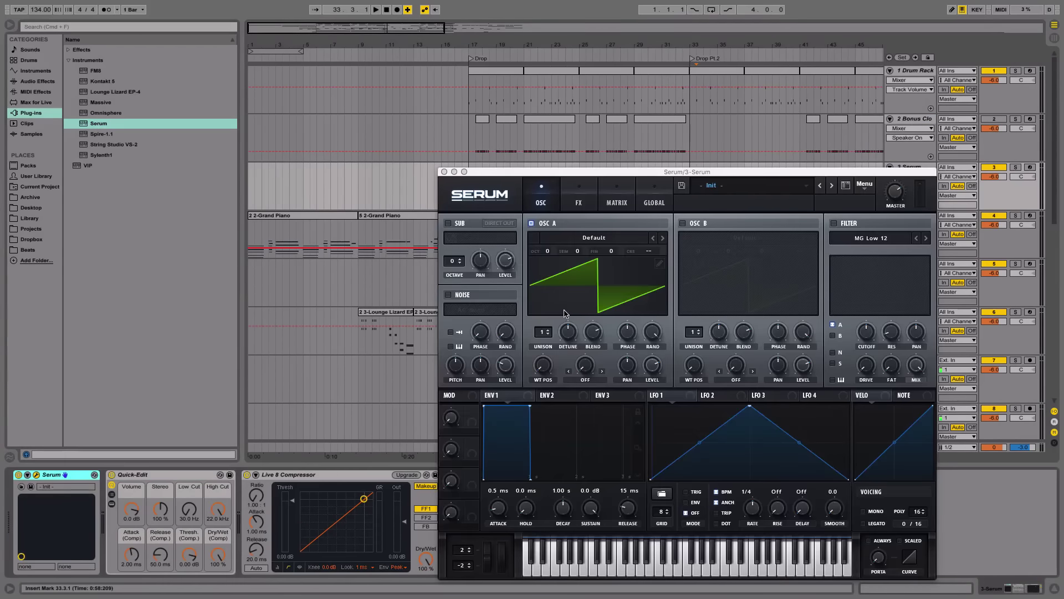
{"action": "left_click", "coordinate": [443, 172]}
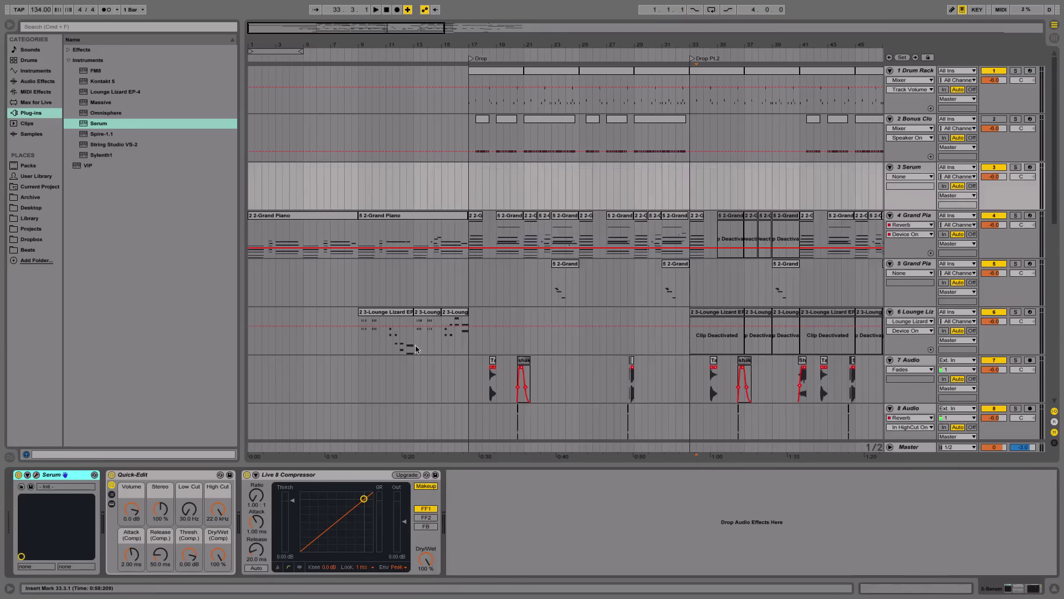
Step: Load the LUSH preset PAD - Clarity in the new track's Serum instrument
{"action": "left_click", "coordinate": [386, 321]}
{"action": "left_click", "coordinate": [427, 321]}
{"action": "left_click", "coordinate": [385, 320]}
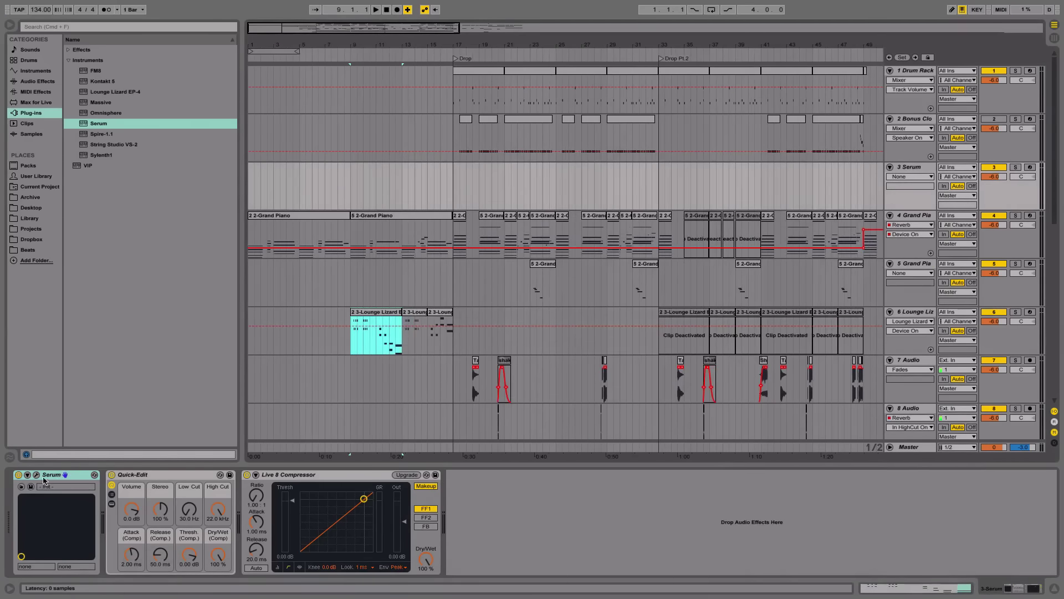
{"action": "left_click", "coordinate": [36, 475]}
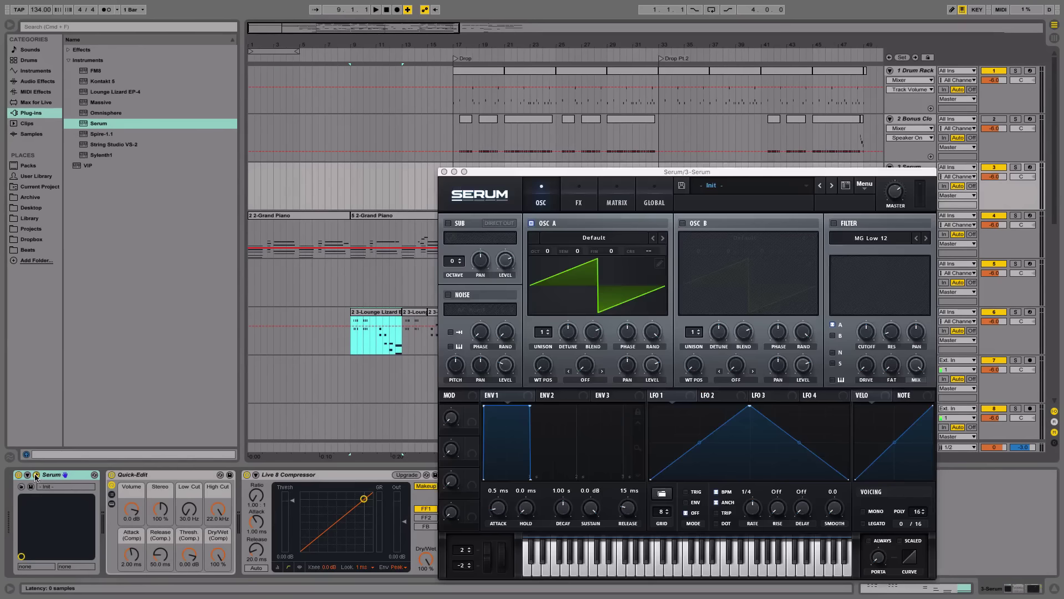
{"action": "left_click", "coordinate": [751, 182]}
{"action": "mouse_move", "coordinate": [760, 206]}
{"action": "mouse_move", "coordinate": [872, 211]}
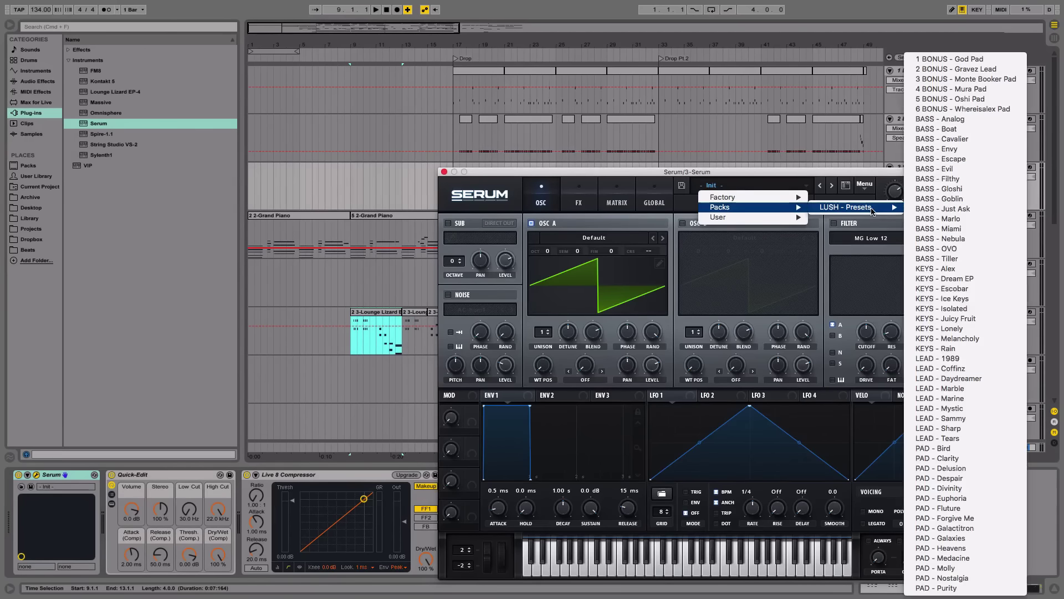
{"action": "left_click", "coordinate": [985, 459]}
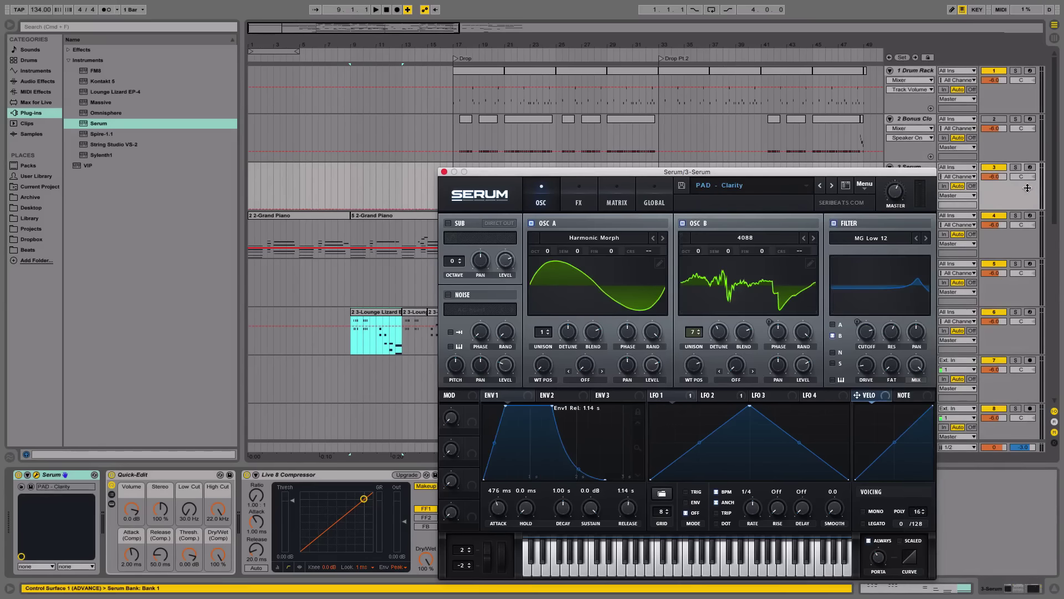
{"action": "left_click", "coordinate": [445, 172]}
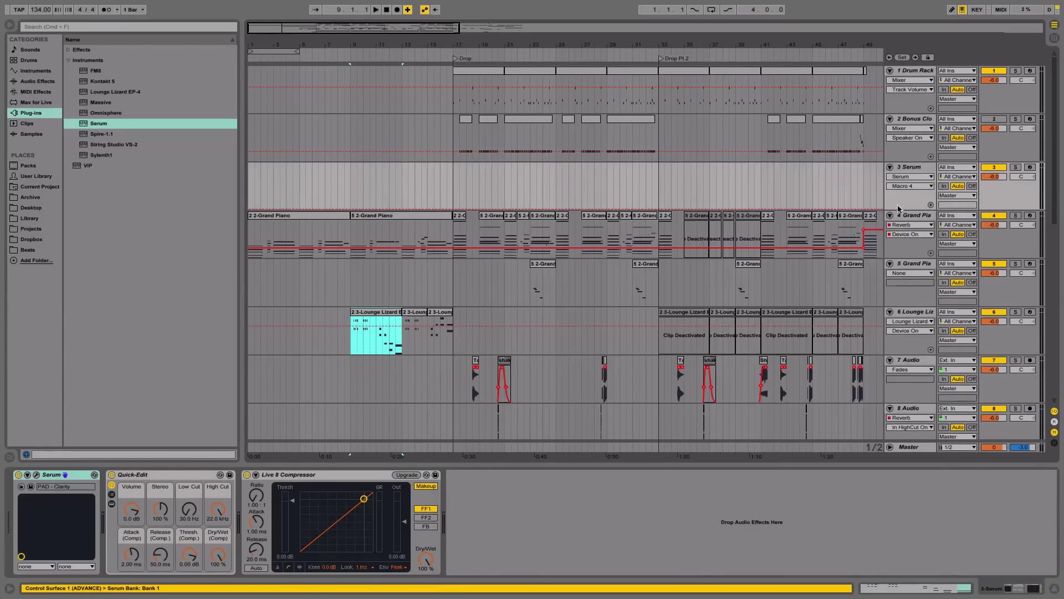
Step: Arm the 3 Serum track and lower the pad's filter cutoff and resonance while auditioning it
{"action": "left_click", "coordinate": [1030, 167]}
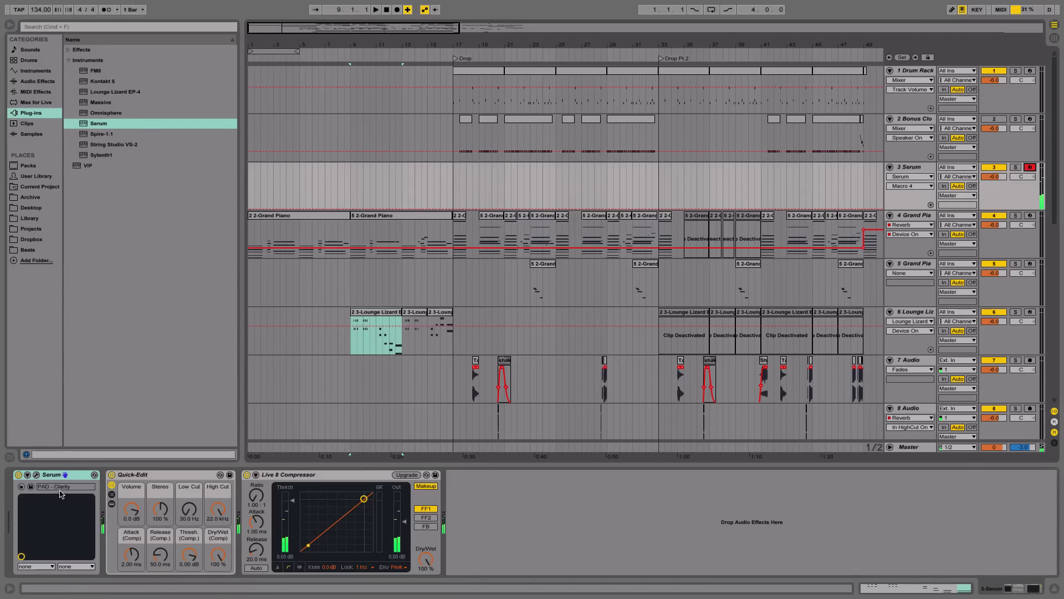
{"action": "left_click", "coordinate": [36, 475]}
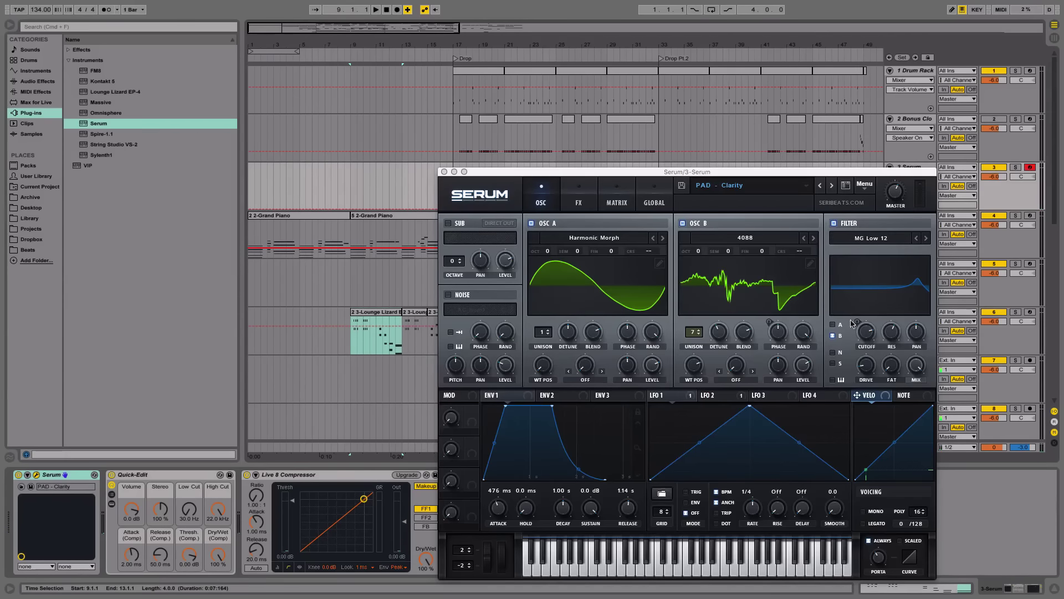
{"action": "left_click_drag", "start_coordinate": [862, 337], "coordinate": [862, 375]}
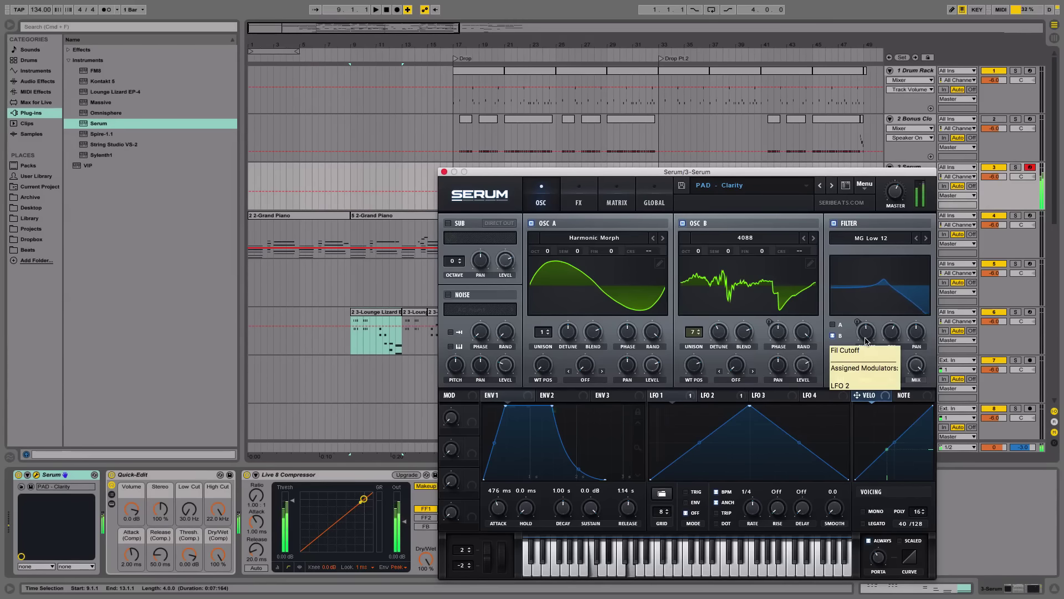
{"action": "left_click_drag", "start_coordinate": [894, 339], "coordinate": [896, 358]}
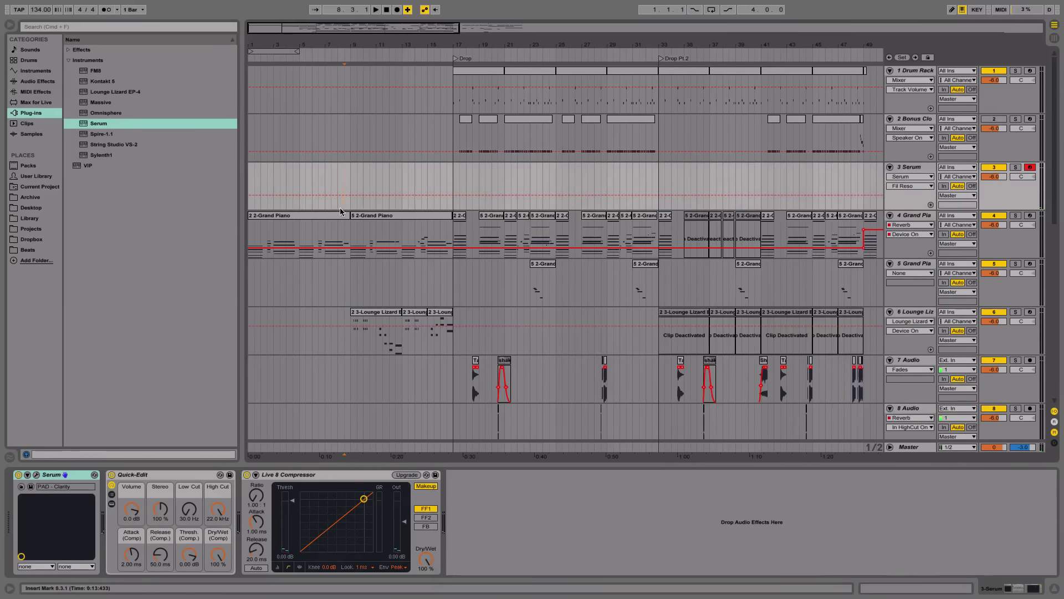
Step: Copy the first eight-bar Grand Piano clip to bar 1 of the 3 Serum track and play it
{"action": "left_click", "coordinate": [328, 215]}
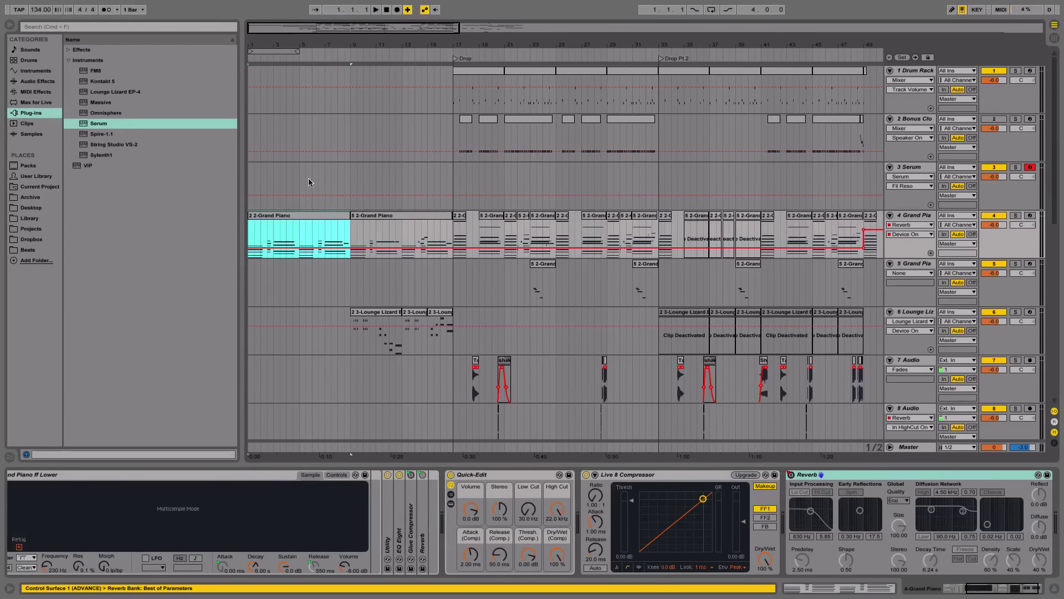
{"action": "left_click", "coordinate": [249, 177]}
{"action": "key", "text": "ctrl+v"}
{"action": "key", "text": "space"}
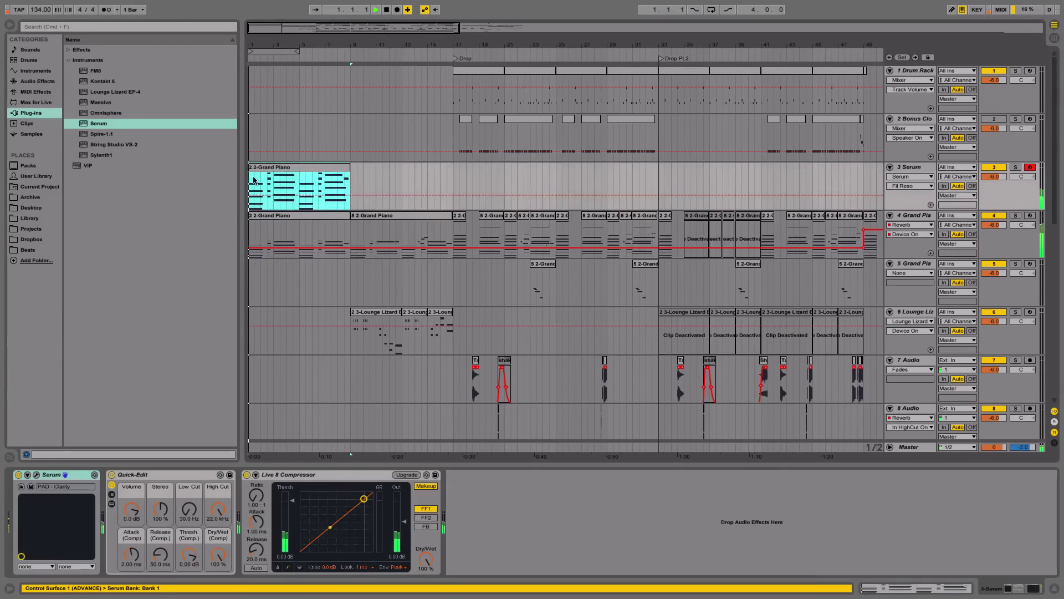
Step: Open the pasted pad clip, extend the notes of its first two chords, and apply Legato to all notes
{"action": "double_click", "coordinate": [296, 169]}
{"action": "key", "text": "space"}
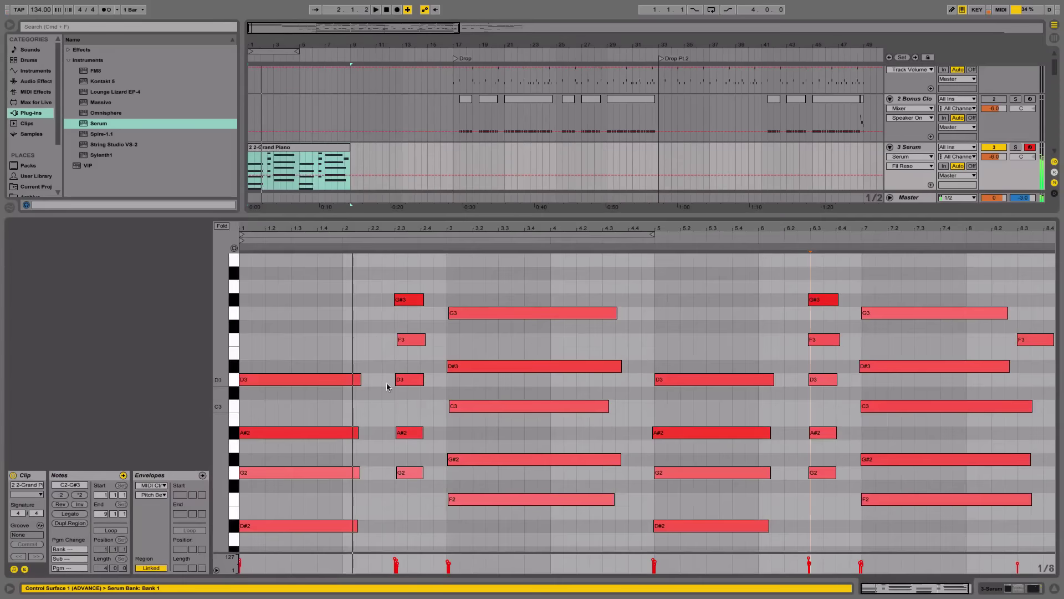
{"action": "left_click_drag", "start_coordinate": [347, 334], "coordinate": [393, 524]}
{"action": "left_click", "coordinate": [410, 432]}
{"action": "left_click_drag", "start_coordinate": [423, 433], "coordinate": [447, 432]}
{"action": "key", "text": "ctrl+a"}
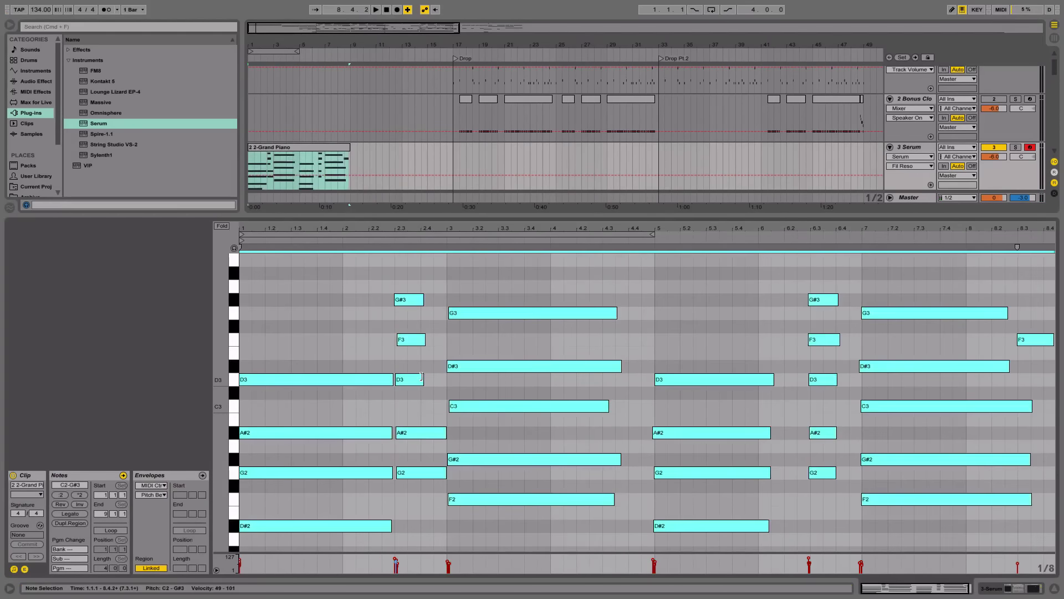
{"action": "left_click", "coordinate": [80, 514]}
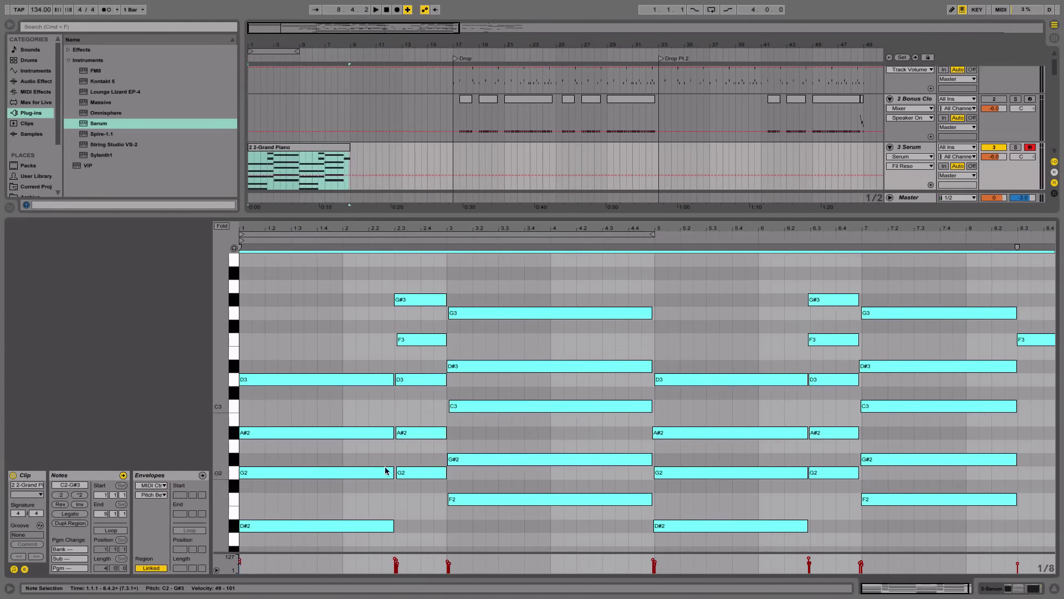
Step: Play back the extended pad chords from the start of the clip
{"action": "left_click", "coordinate": [431, 523]}
{"action": "scroll", "coordinate": [435, 502], "scroll_direction": "right", "scroll_amount": 1}
{"action": "scroll", "coordinate": [439, 501], "scroll_direction": "left", "scroll_amount": 1}
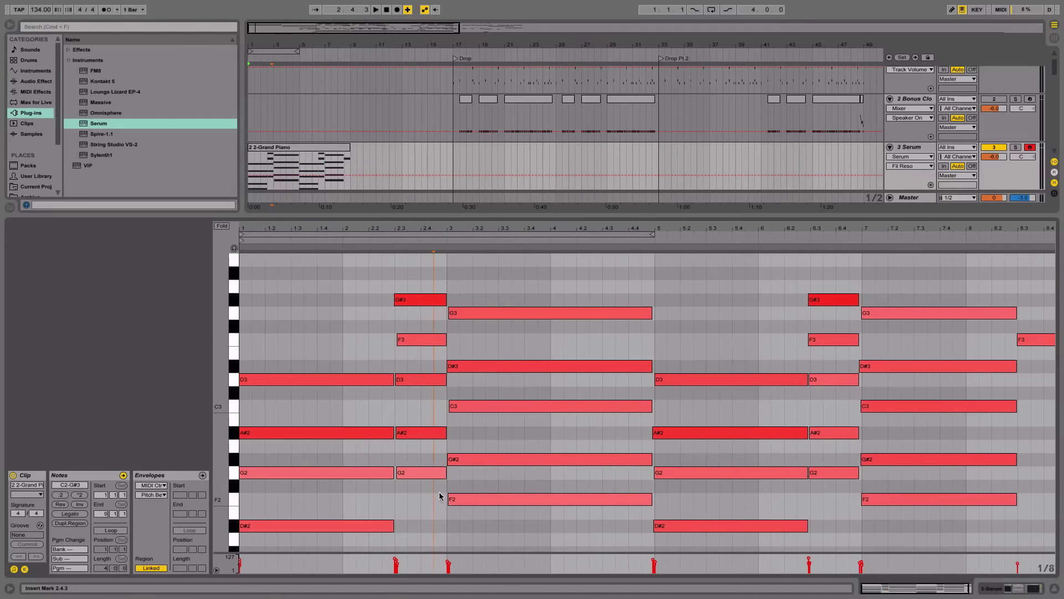
{"action": "key", "text": "space"}
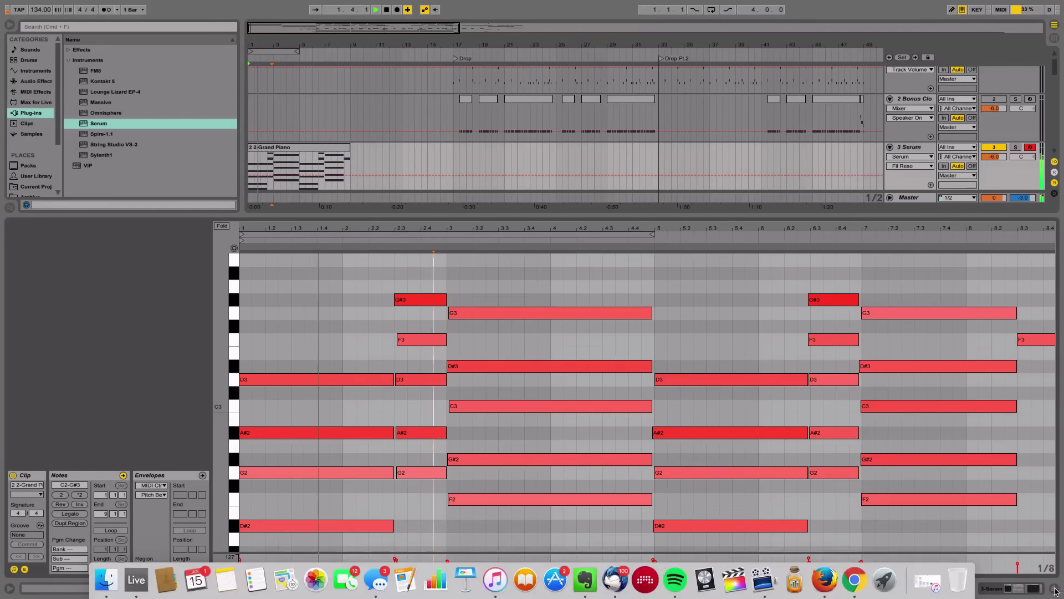
Step: Transpose all notes of the pad clip down one octave and play it from the start
{"action": "key", "text": "super+alt+l"}
{"action": "key", "text": "space"}
{"action": "double_click", "coordinate": [311, 166]}
{"action": "key", "text": "super+a"}
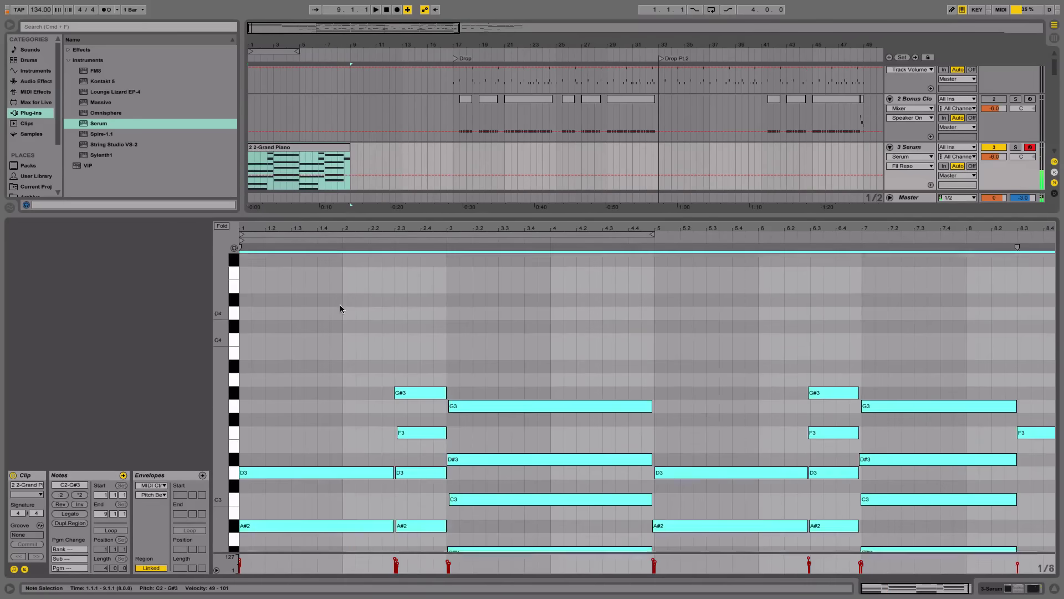
{"action": "scroll", "coordinate": [340, 309], "scroll_direction": "up", "scroll_amount": 1}
{"action": "key", "text": "shift+Down"}
{"action": "key", "text": "space"}
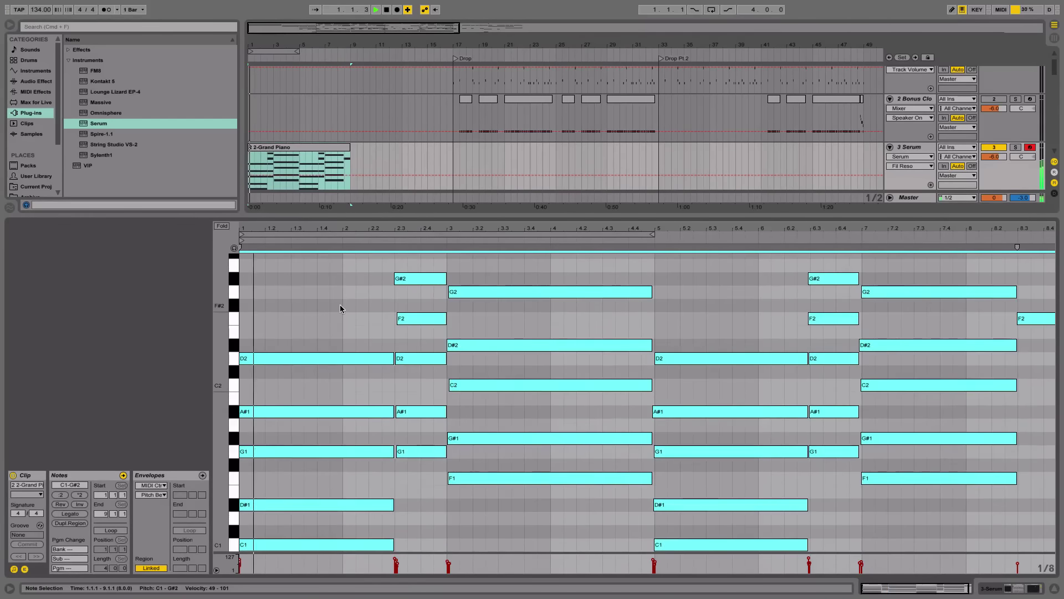
Step: Shift the pad notes up two octaves, audition them, and bring them back down one octave
{"action": "key", "text": "space"}
{"action": "key", "text": "shift+Up"}
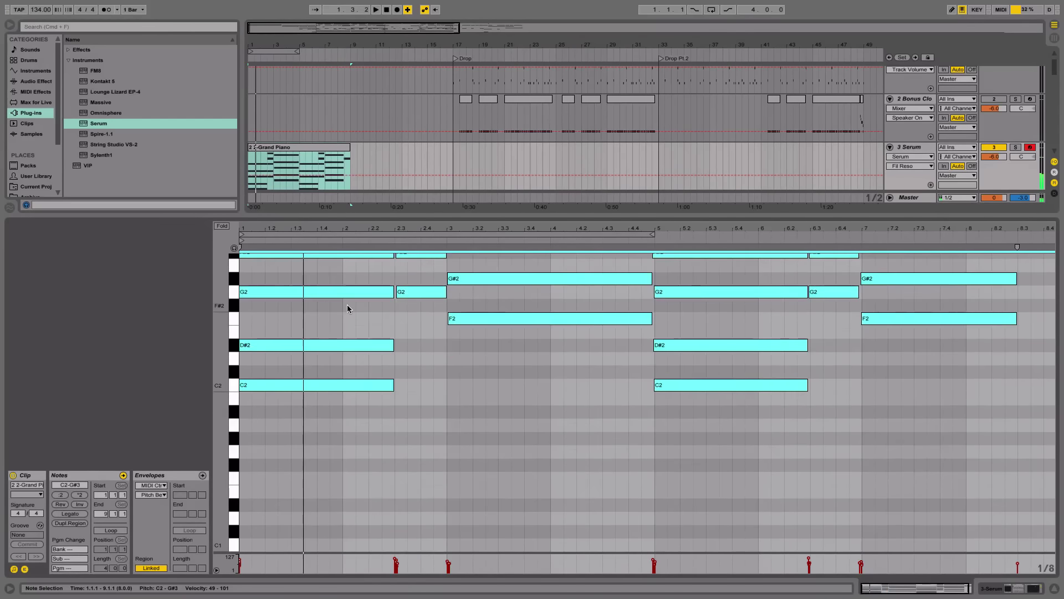
{"action": "key", "text": "shift+Up"}
{"action": "key", "text": "space"}
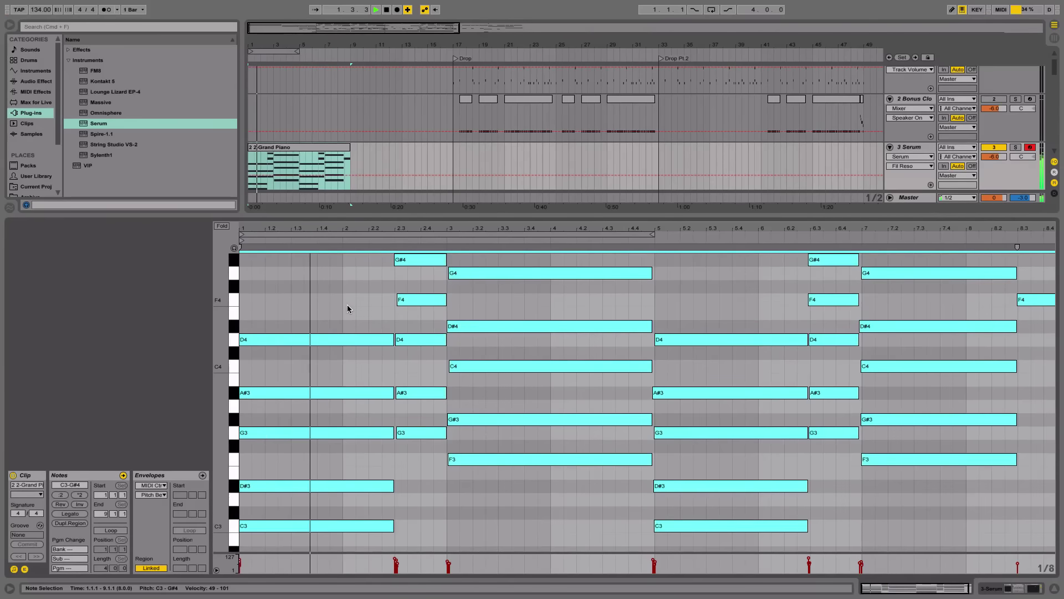
{"action": "key", "text": "space"}
{"action": "key", "text": "shift+Down"}
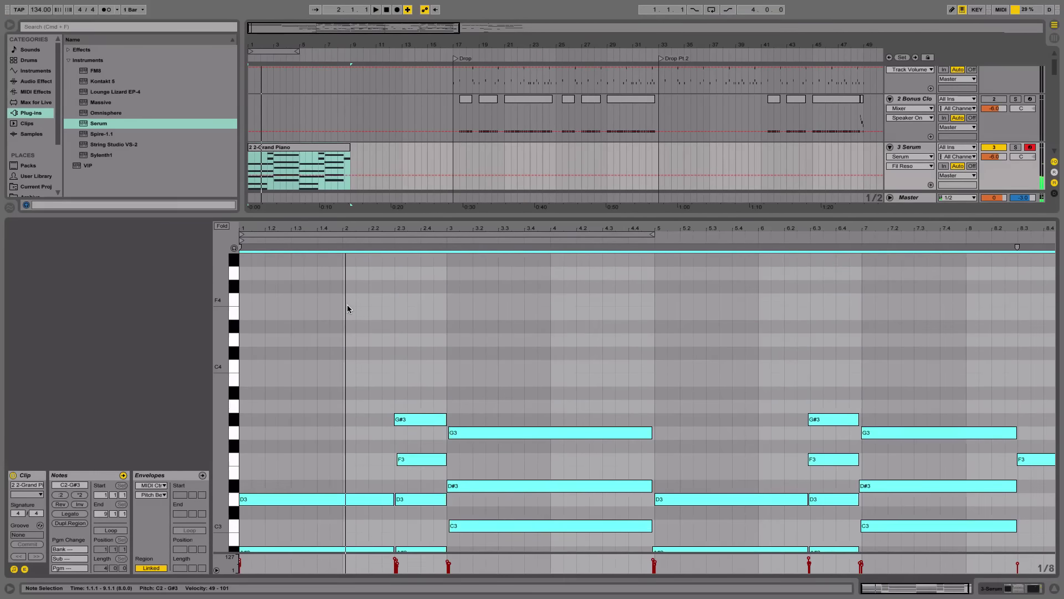
{"action": "left_click", "coordinate": [347, 305]}
{"action": "left_click", "coordinate": [1035, 587]}
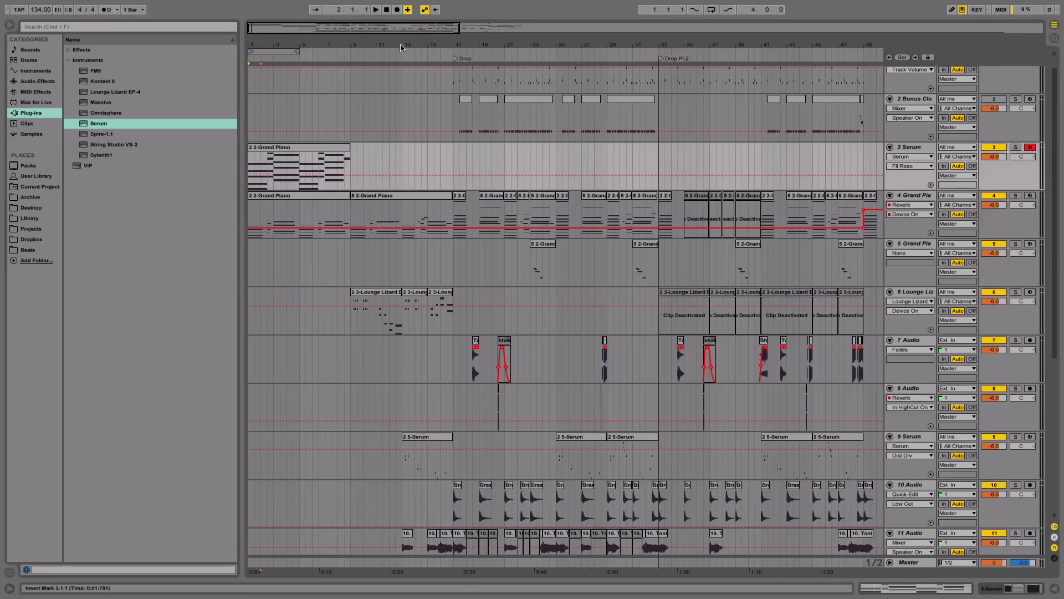
Step: Slightly raise the 3 Serum track's volume and set Serum's master volume to about 42% while playing the pad
{"action": "left_click", "coordinate": [307, 148]}
{"action": "key", "text": "space"}
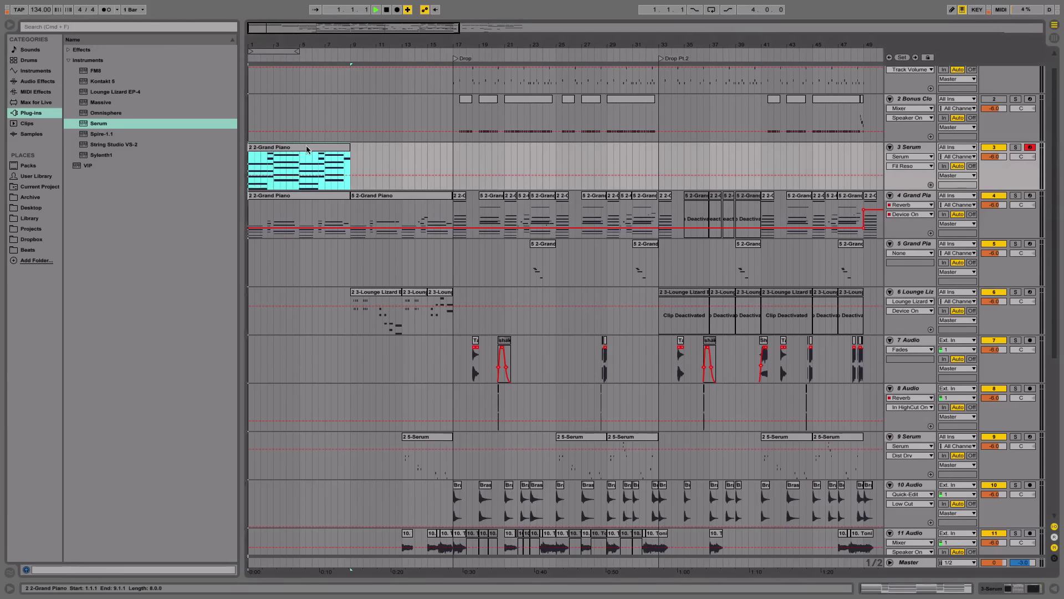
{"action": "double_click", "coordinate": [909, 147]}
{"action": "left_click_drag", "start_coordinate": [990, 162], "coordinate": [990, 160]}
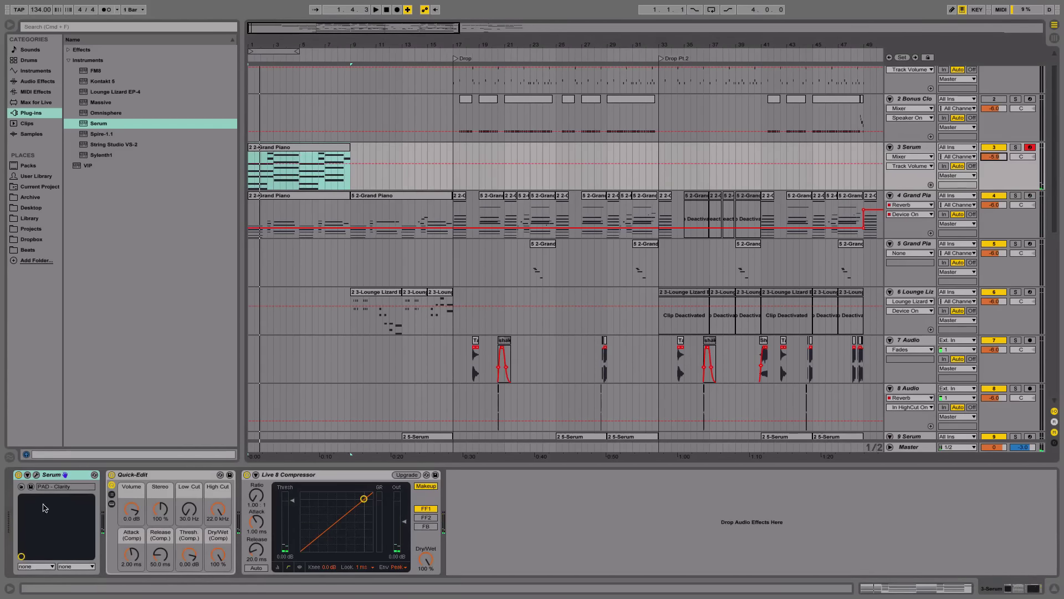
{"action": "left_click", "coordinate": [37, 476]}
{"action": "left_click_drag", "start_coordinate": [887, 193], "coordinate": [900, 218]}
{"action": "key", "text": "space"}
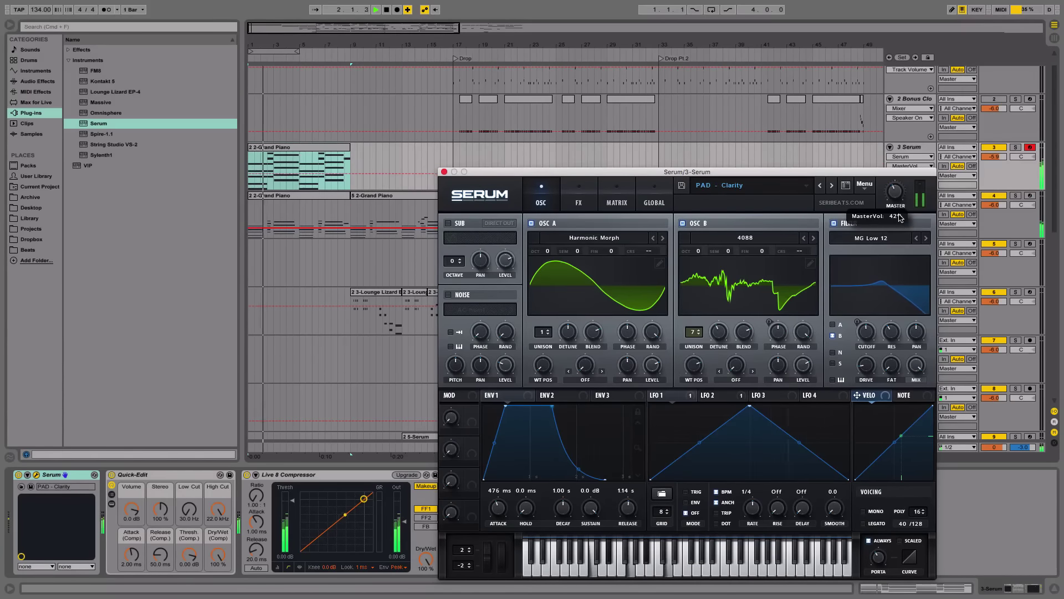
{"action": "left_click", "coordinate": [444, 172]}
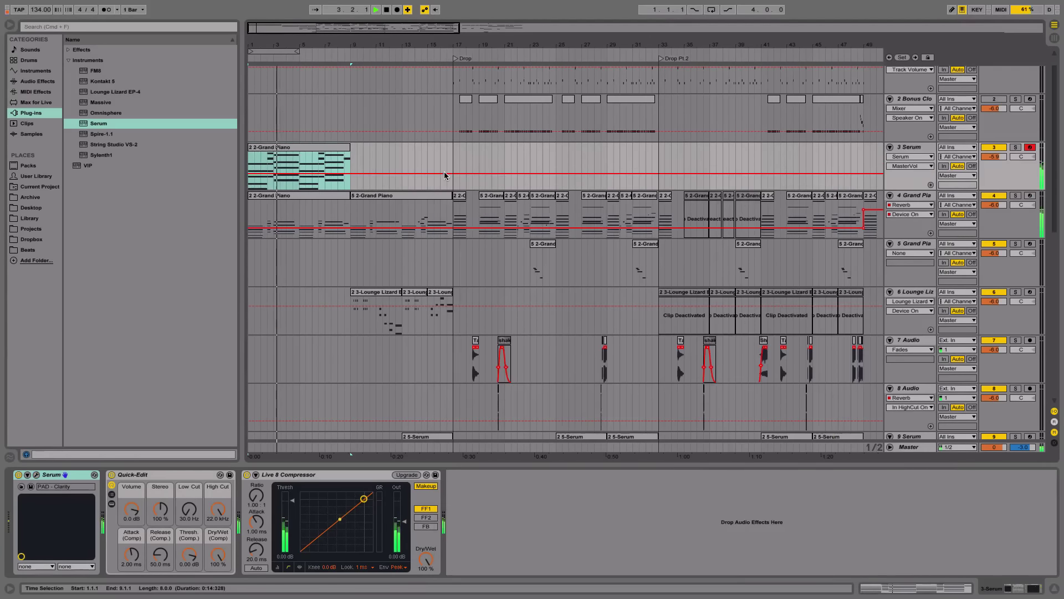
Step: Add an Auto Pan after the compressor on the 3 Serum track and raise its amount
{"action": "left_click", "coordinate": [37, 82]}
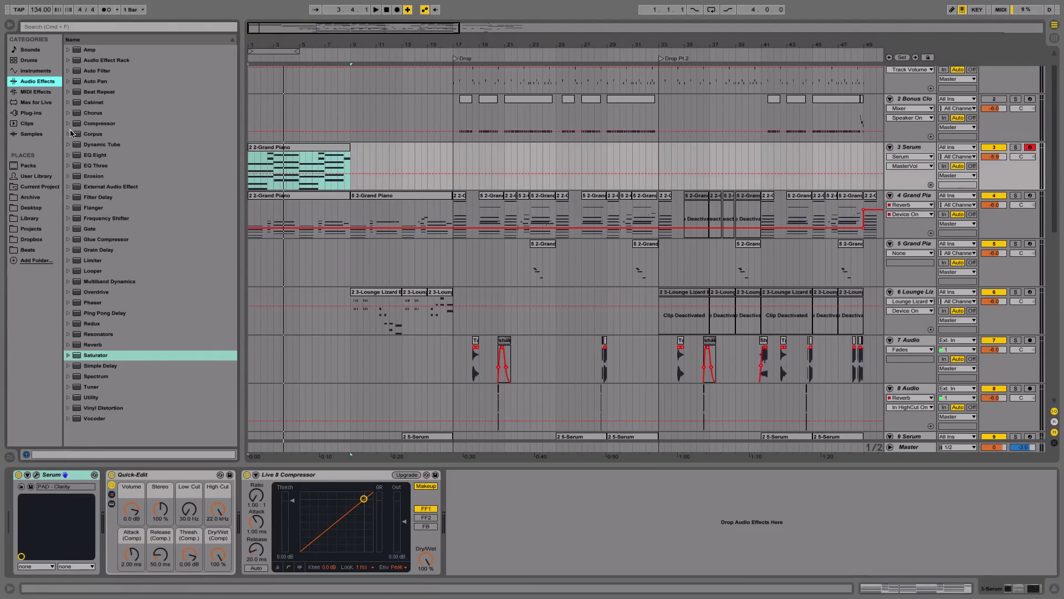
{"action": "left_click", "coordinate": [89, 81]}
{"action": "left_click_drag", "start_coordinate": [590, 571], "coordinate": [588, 570]}
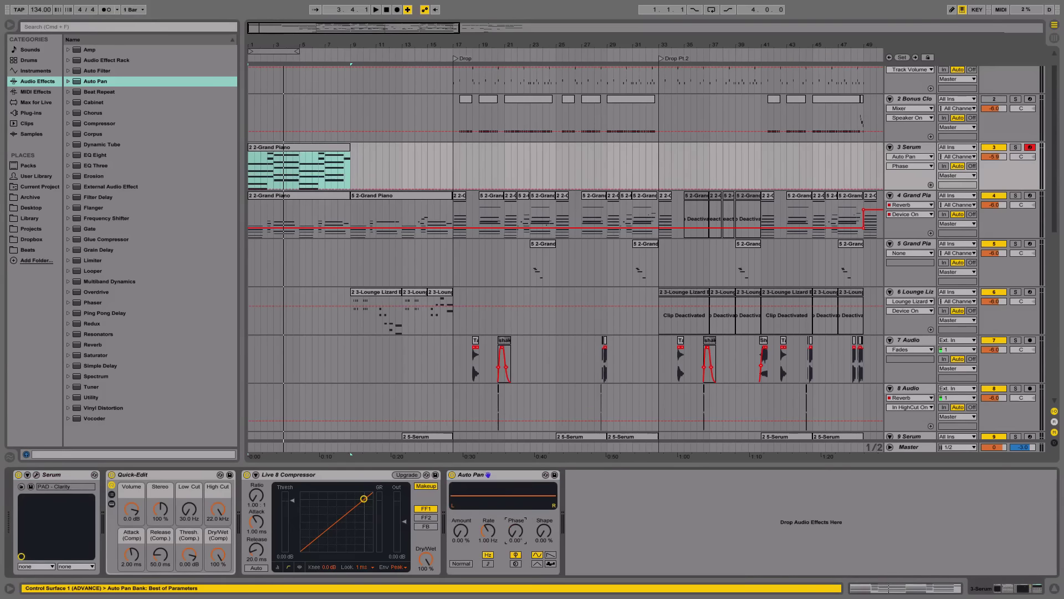
{"action": "left_click_drag", "start_coordinate": [516, 536], "coordinate": [516, 495]}
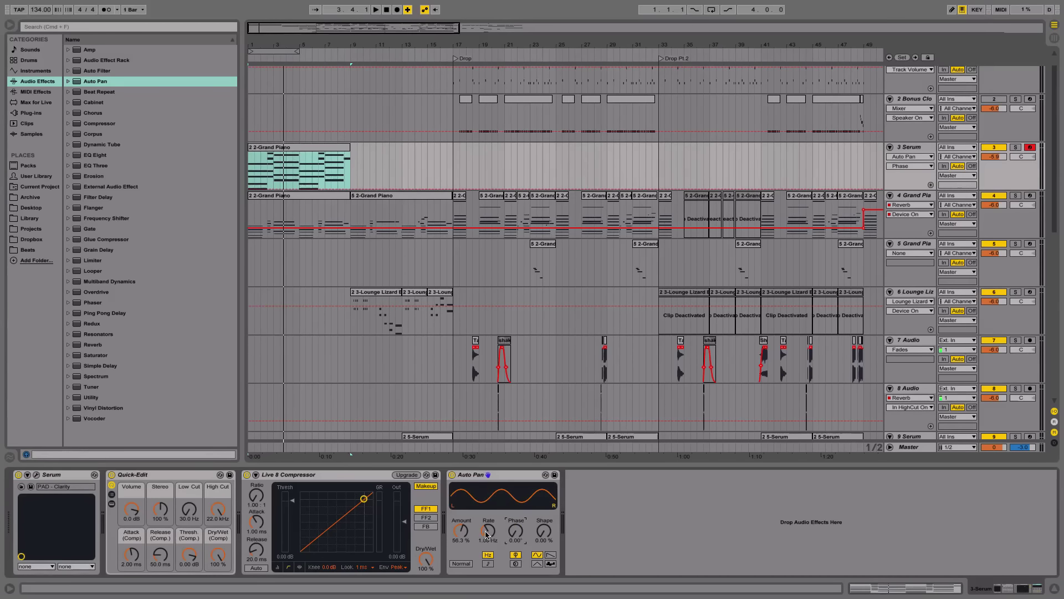
Step: Set the Auto Pan's rate to 0.51 Hz, amount to 52.4% and shape to 1.59% while playing the pad
{"action": "left_click", "coordinate": [486, 534]}
{"action": "key", "text": "space"}
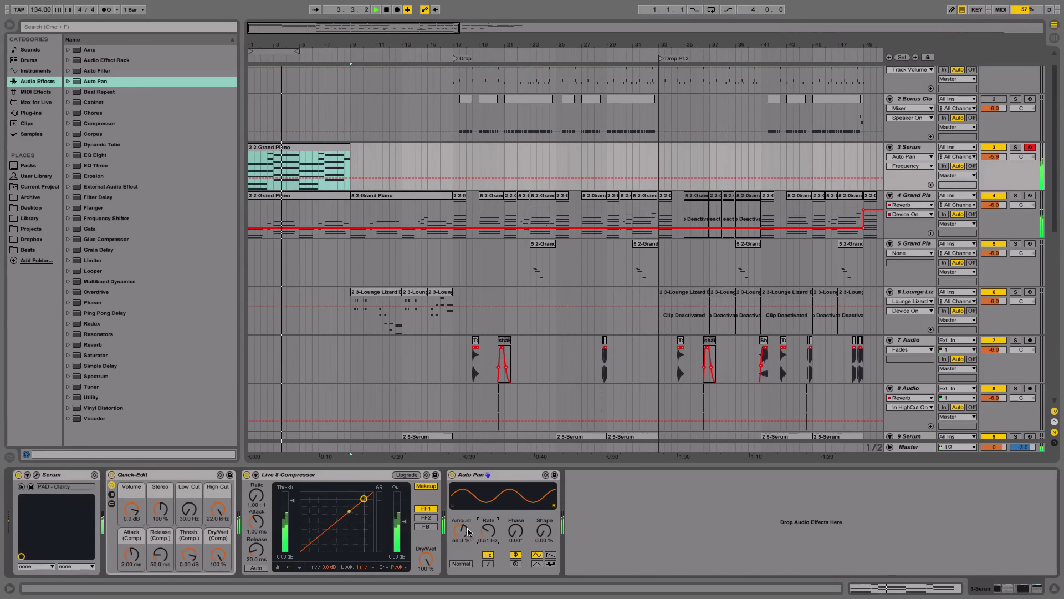
{"action": "left_click_drag", "start_coordinate": [461, 530], "coordinate": [461, 534]}
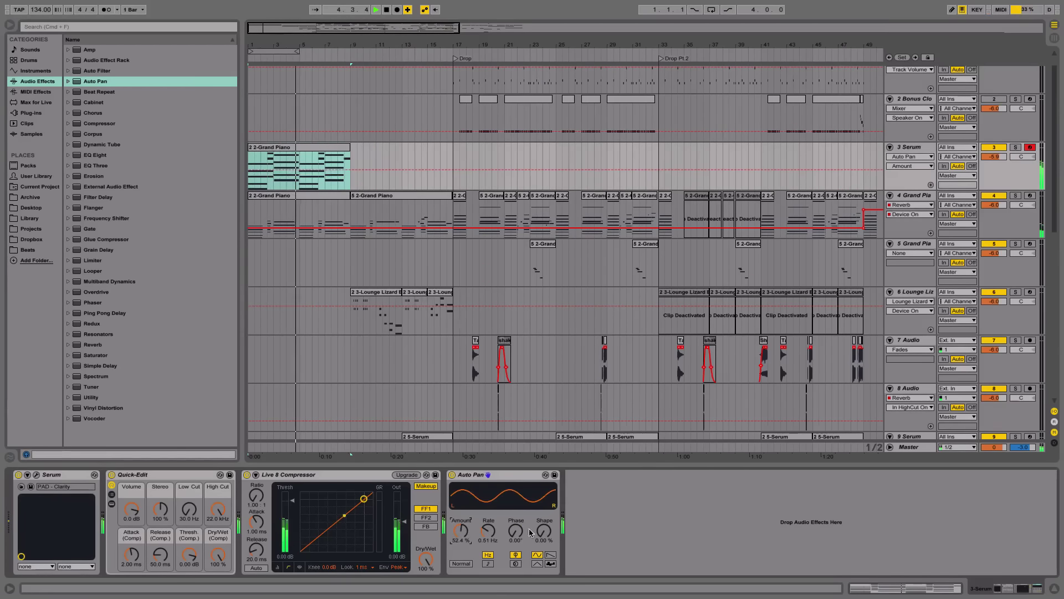
{"action": "left_click_drag", "start_coordinate": [545, 534], "coordinate": [544, 531]}
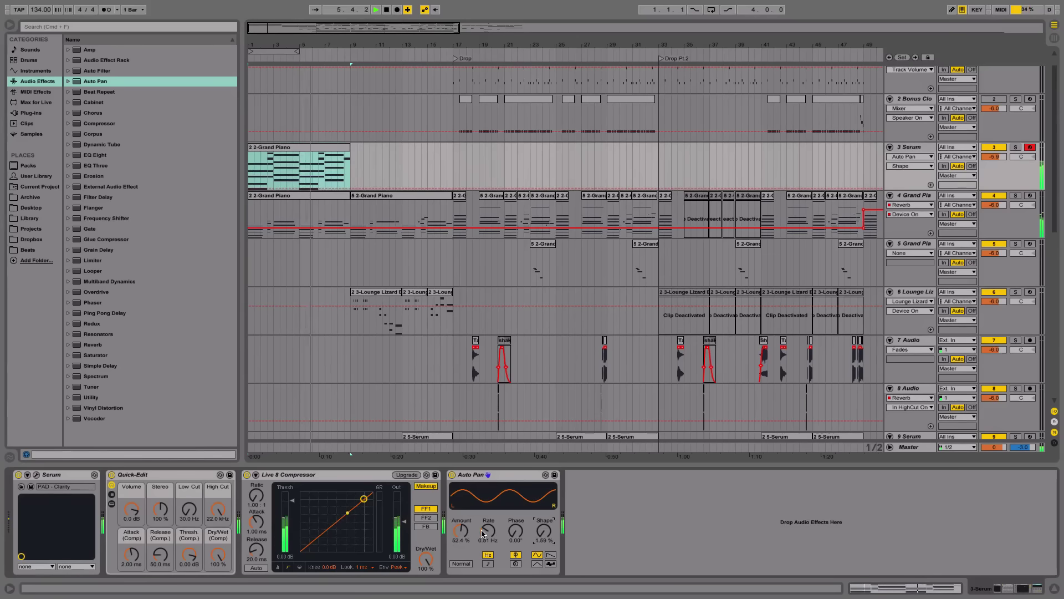
{"action": "key", "text": "space"}
Step: Raise the 3 Serum track volume to -4.5 dB and set the Auto Pan's rate to 0.87 Hz and phase to 75°
{"action": "left_click", "coordinate": [994, 156]}
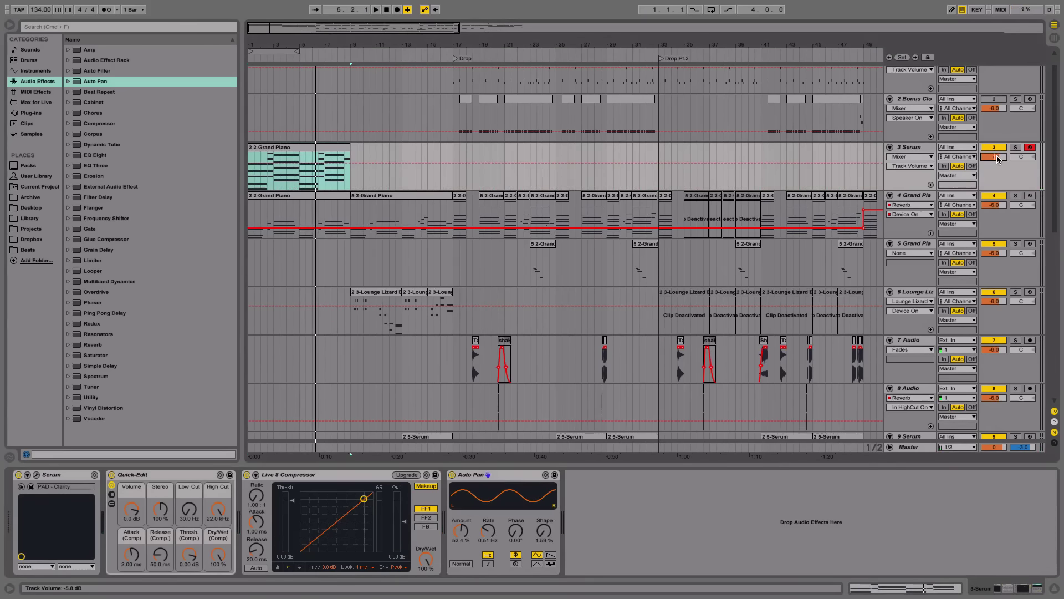
{"action": "key", "text": "space"}
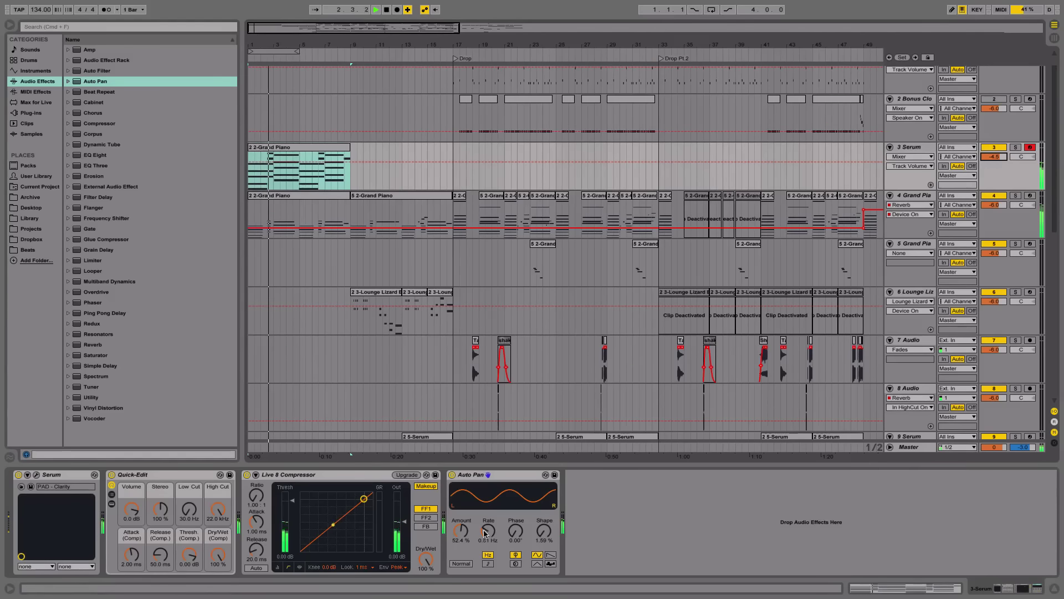
{"action": "left_click_drag", "start_coordinate": [488, 531], "coordinate": [516, 513]}
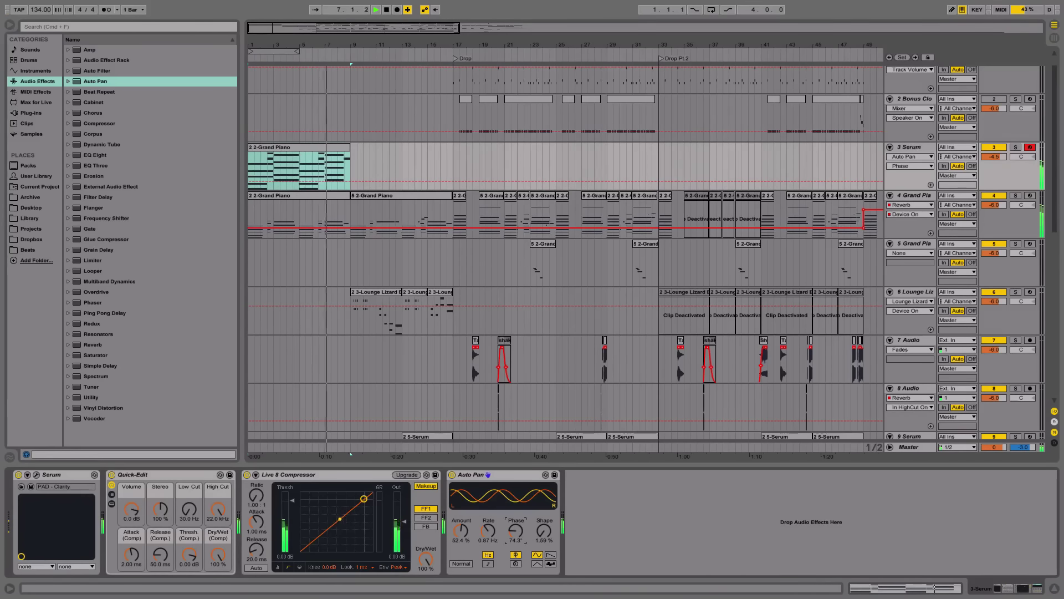
{"action": "left_click_drag", "start_coordinate": [516, 530], "coordinate": [516, 534]}
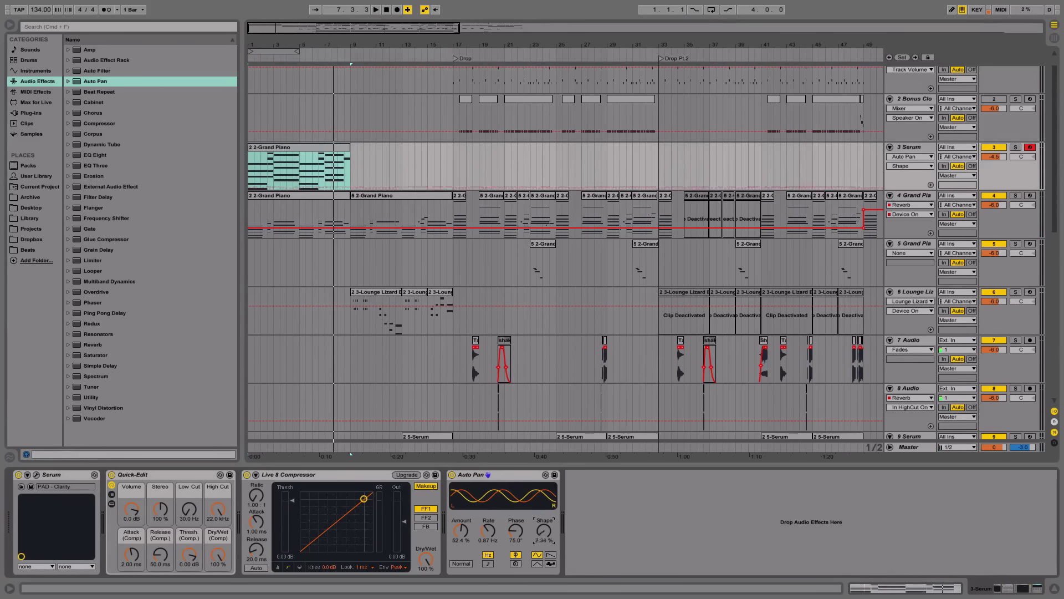
Step: Set the Auto Pan's shape to 0%, audition its other waveforms, and choose the triangle wave
{"action": "key", "text": "space"}
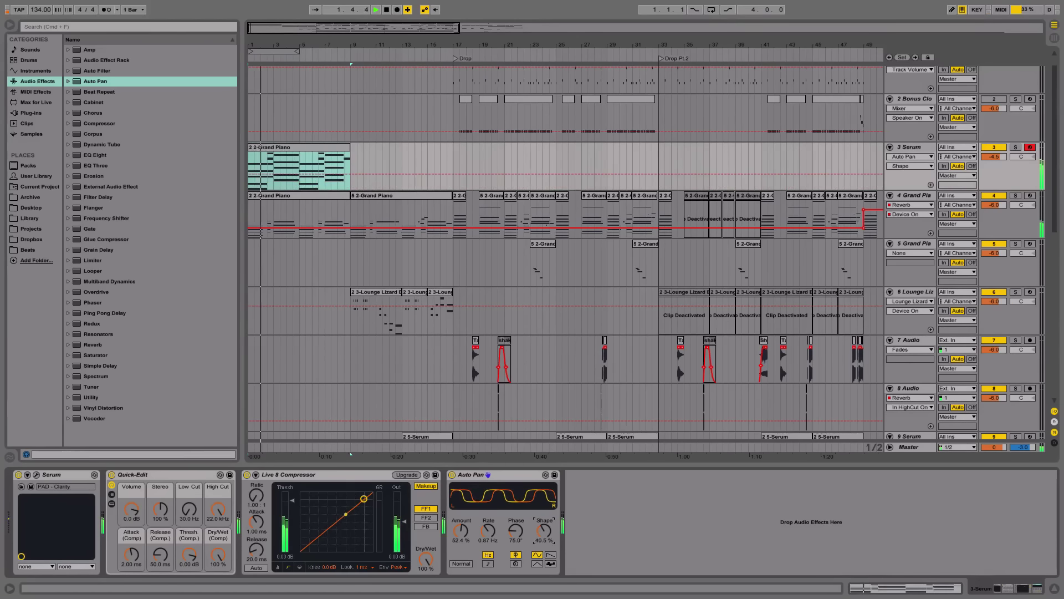
{"action": "left_click_drag", "start_coordinate": [539, 531], "coordinate": [539, 534]}
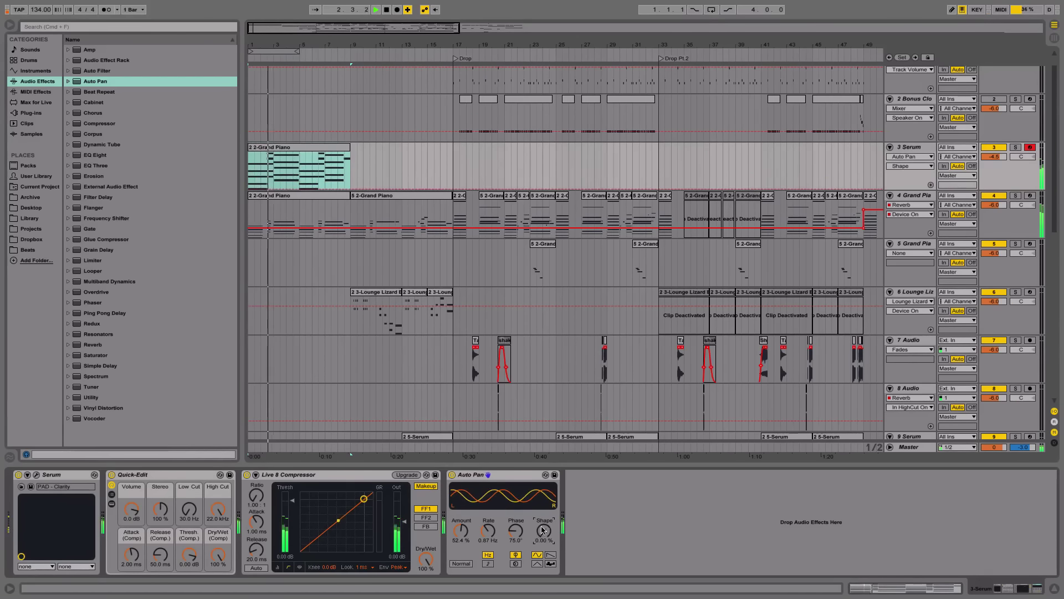
{"action": "left_click", "coordinate": [551, 556]}
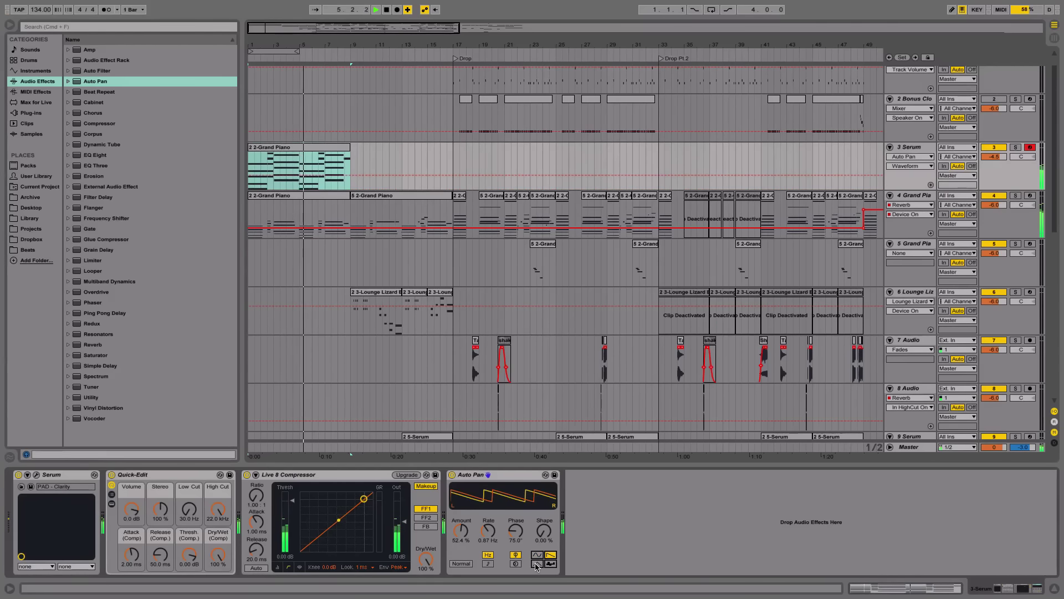
{"action": "left_click", "coordinate": [536, 563]}
{"action": "left_click", "coordinate": [551, 564]}
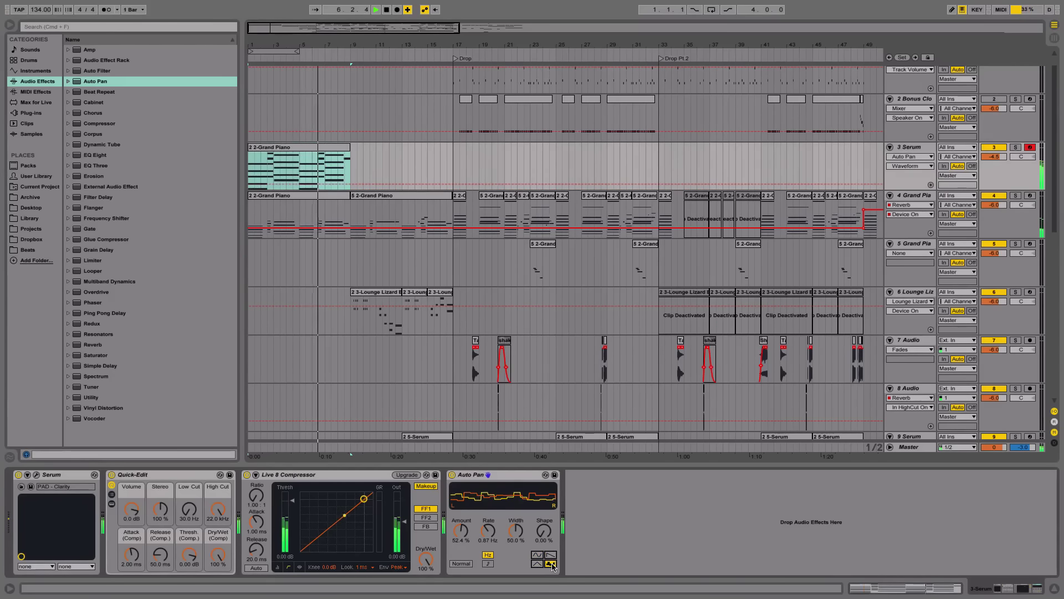
{"action": "left_click", "coordinate": [538, 563]}
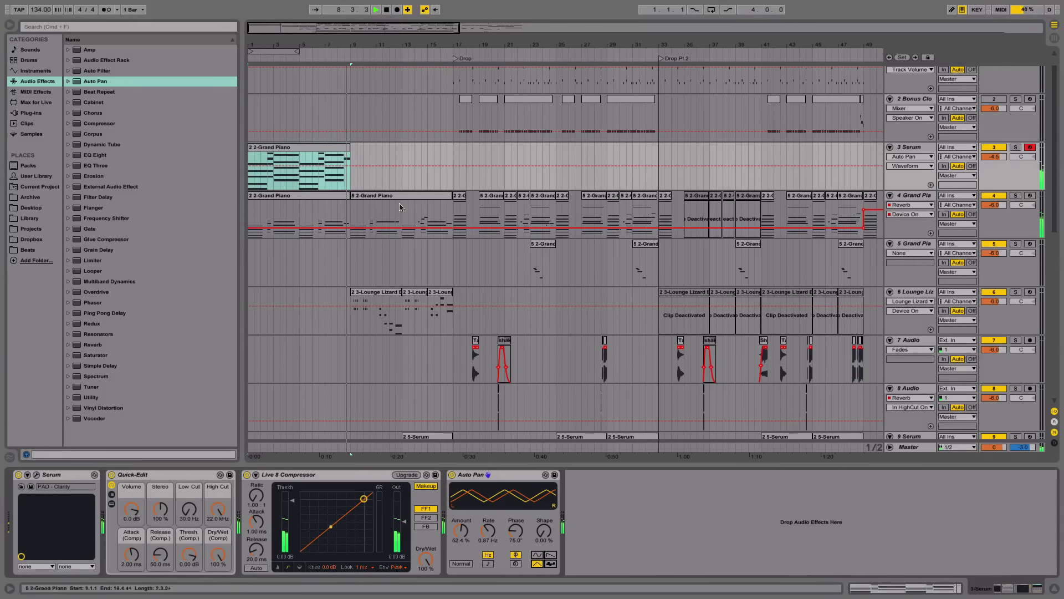
Step: Duplicate the eight-bar pad clip to bar 9 and set the 3 Serum track's volume to -6 dB
{"action": "left_click", "coordinate": [347, 151]}
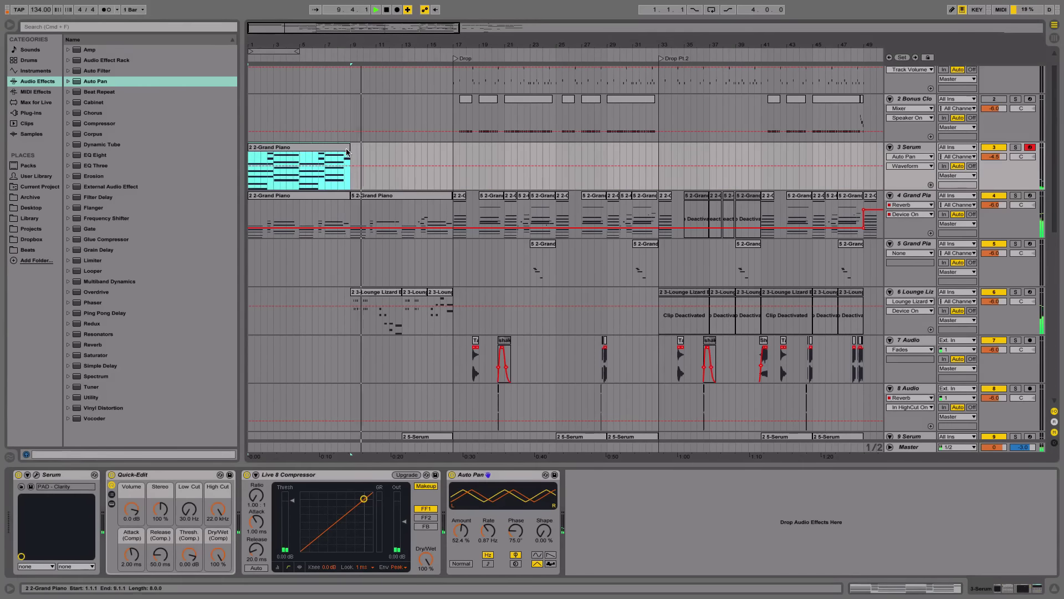
{"action": "key", "text": "ctrl+d"}
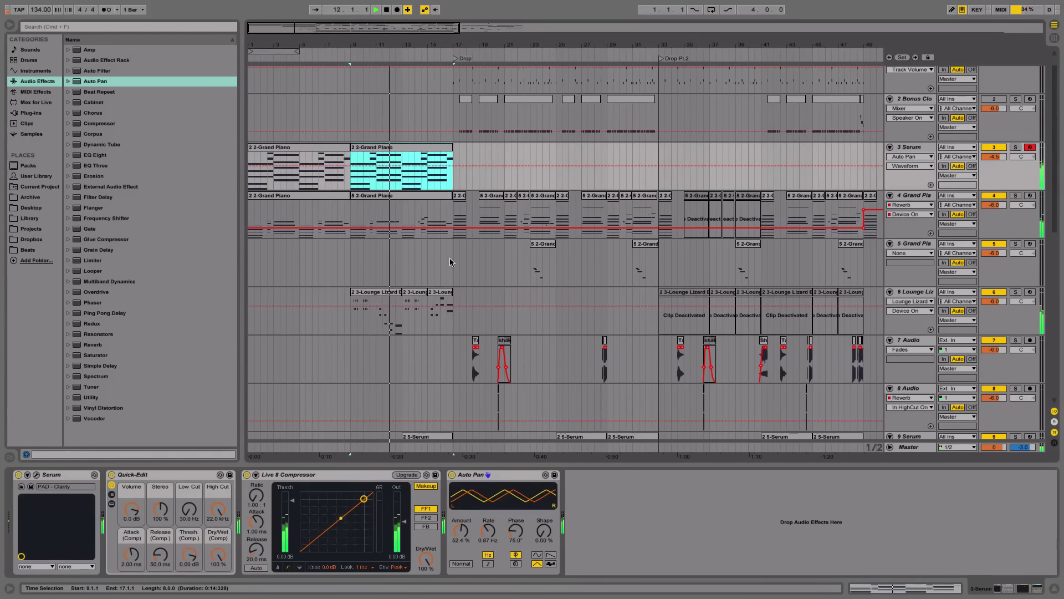
{"action": "scroll", "coordinate": [446, 262], "scroll_direction": "up", "scroll_amount": 2}
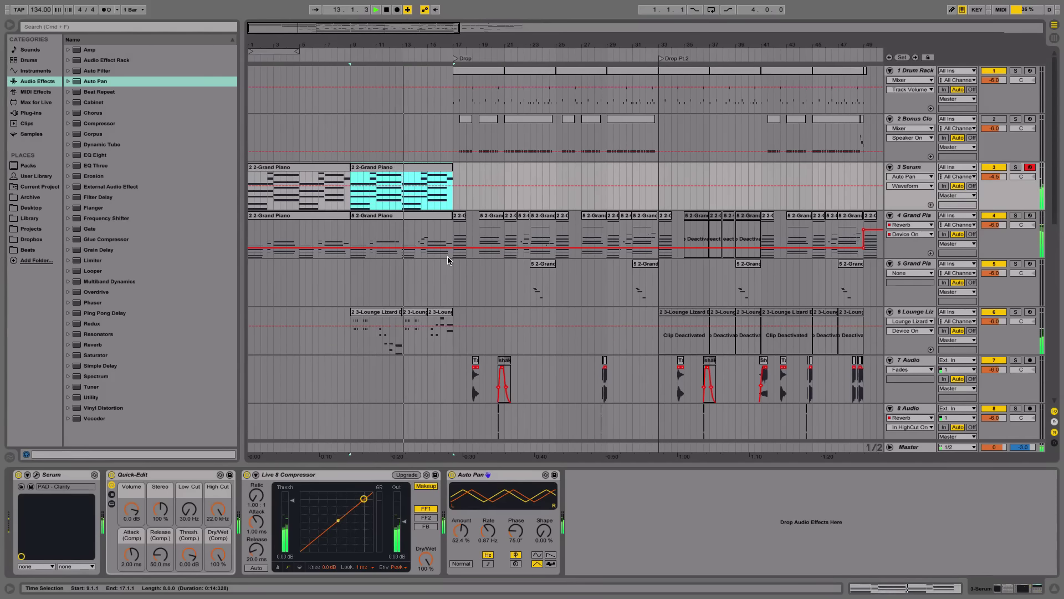
{"action": "left_click", "coordinate": [997, 176]}
{"action": "type", "text": "-6"}
{"action": "key", "text": "Return"}
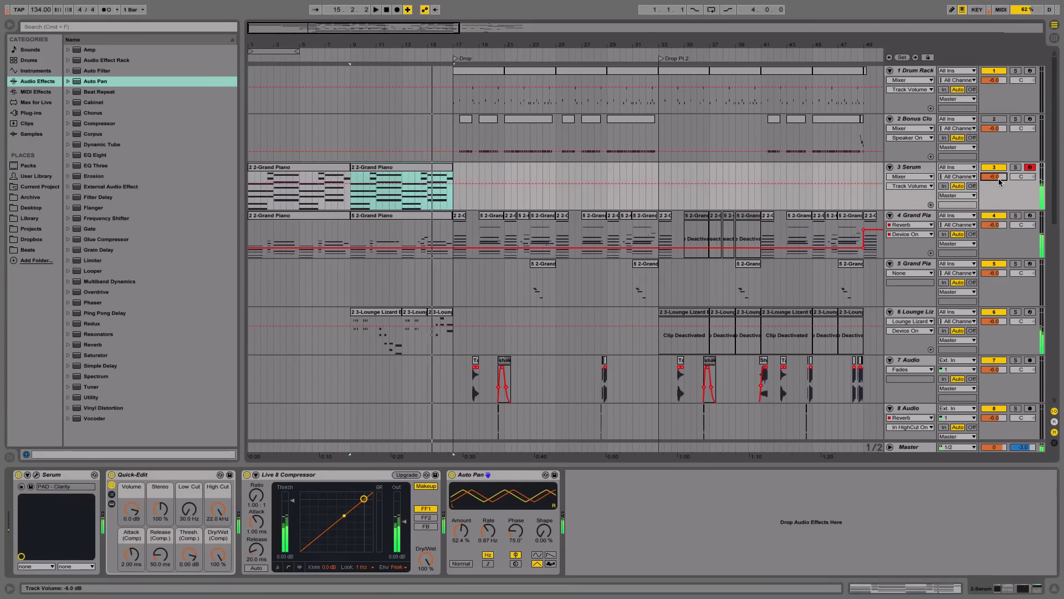
Step: Loop the first eight bars of the arrangement and rename the 3 Serum track to Intro Pad
{"action": "left_click", "coordinate": [298, 168]}
{"action": "key", "text": "space"}
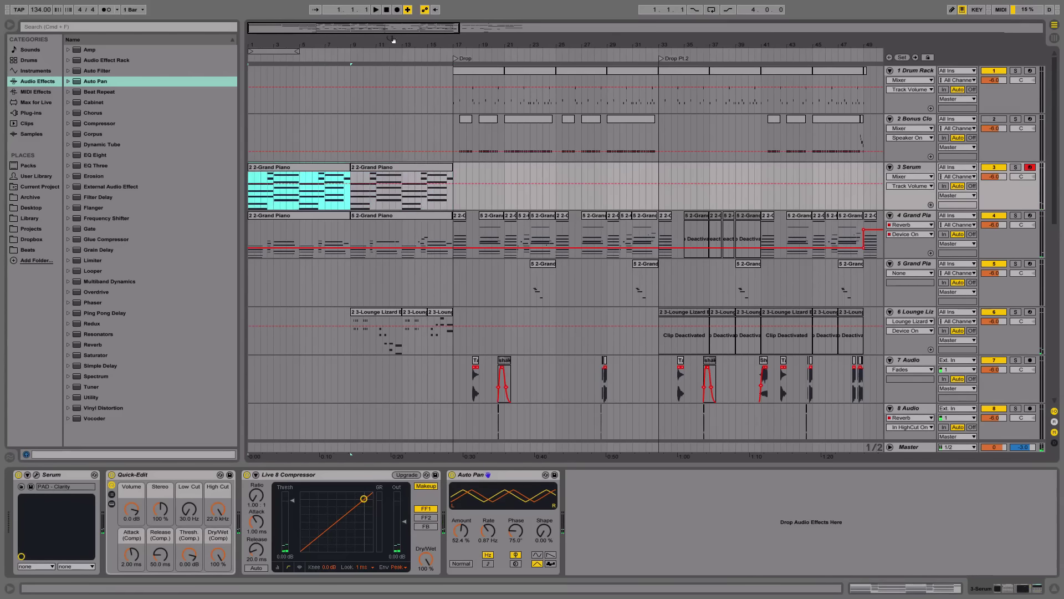
{"action": "left_click_drag", "start_coordinate": [298, 57], "coordinate": [350, 46]}
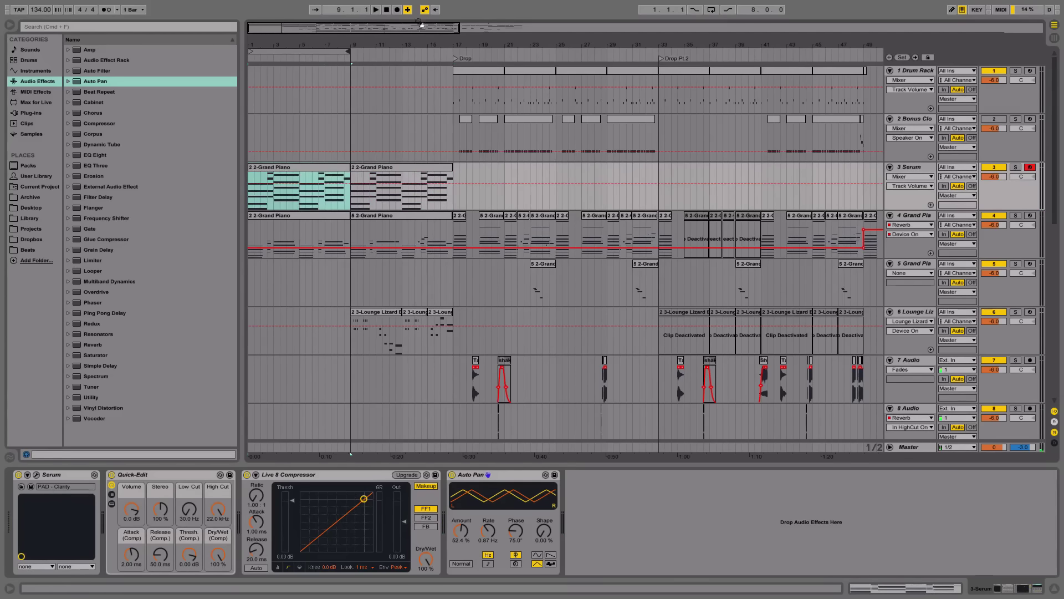
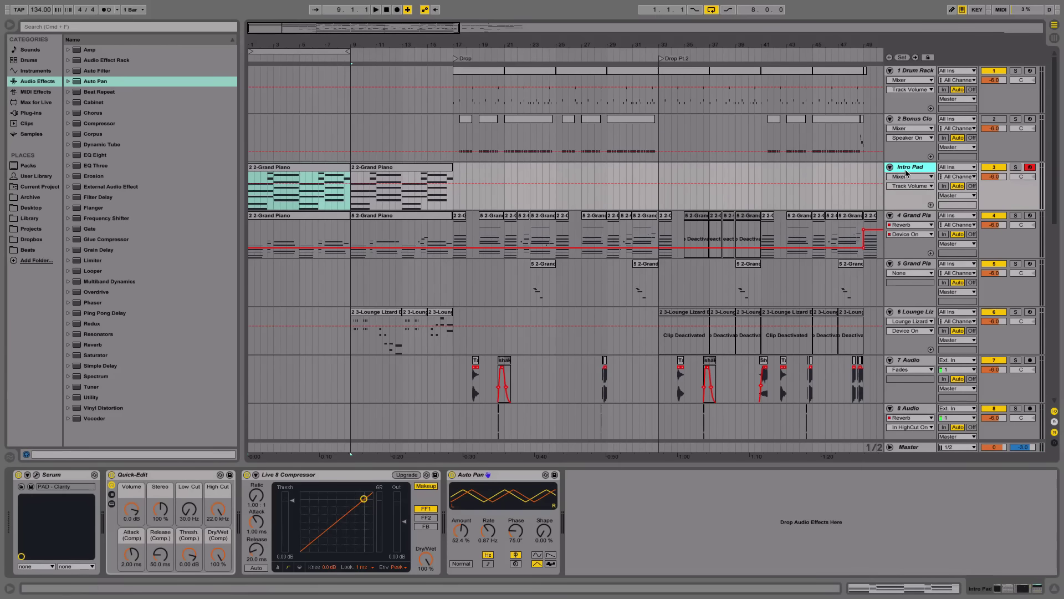
{"action": "key", "text": "space"}
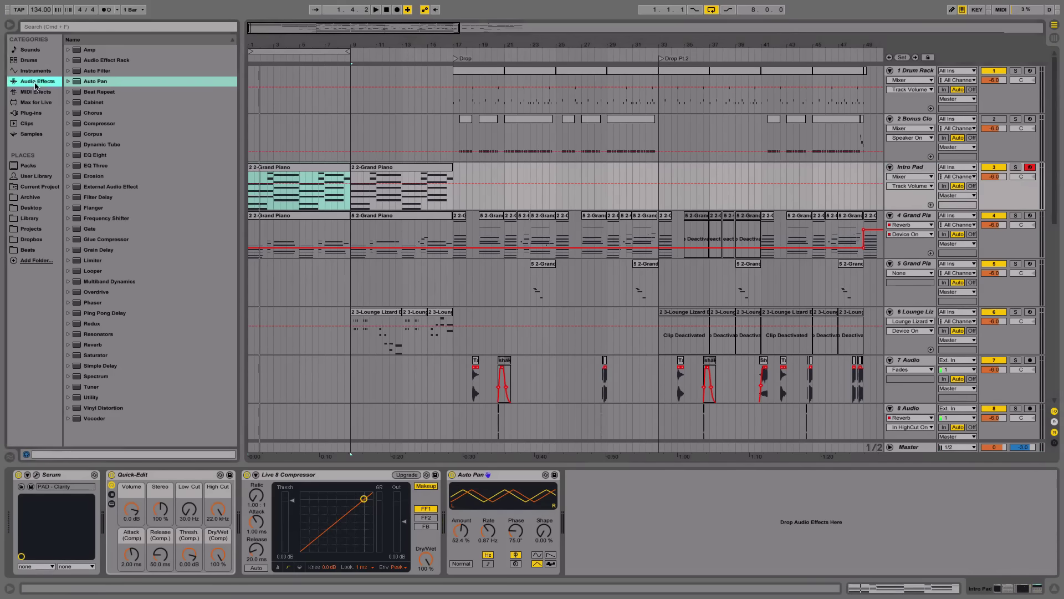
Step: Replace the bypassed Auto Pan on Intro Pad with a second one using a raised amount and sawtooth waveform, and play it
{"action": "double_click", "coordinate": [86, 81]}
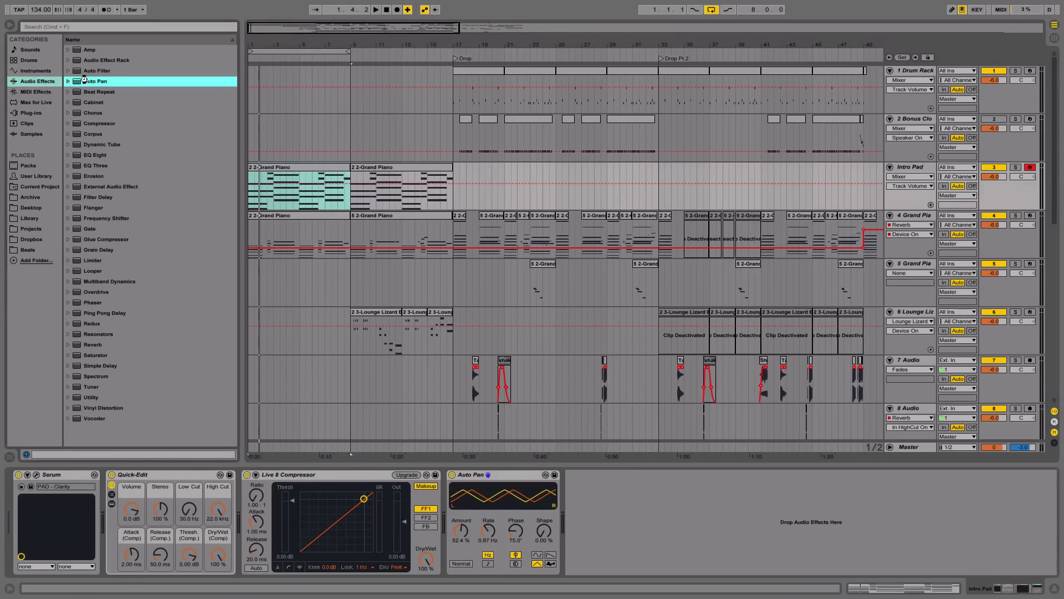
{"action": "left_click", "coordinate": [453, 475]}
{"action": "left_click_drag", "start_coordinate": [633, 534], "coordinate": [580, 499]}
{"action": "left_click", "coordinate": [670, 554]}
{"action": "key", "text": "space"}
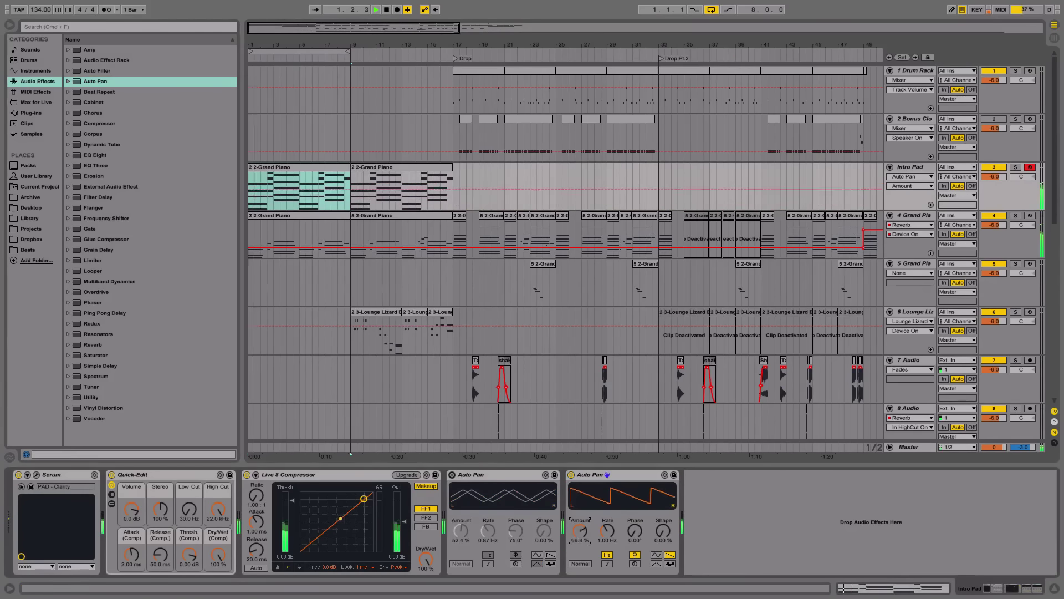
Step: Sync the second Auto Pan to tempo at a 1/8 rate with 100% amount, 0° phase and a sawtooth waveform, comparing other waveforms
{"action": "left_click", "coordinate": [607, 563]}
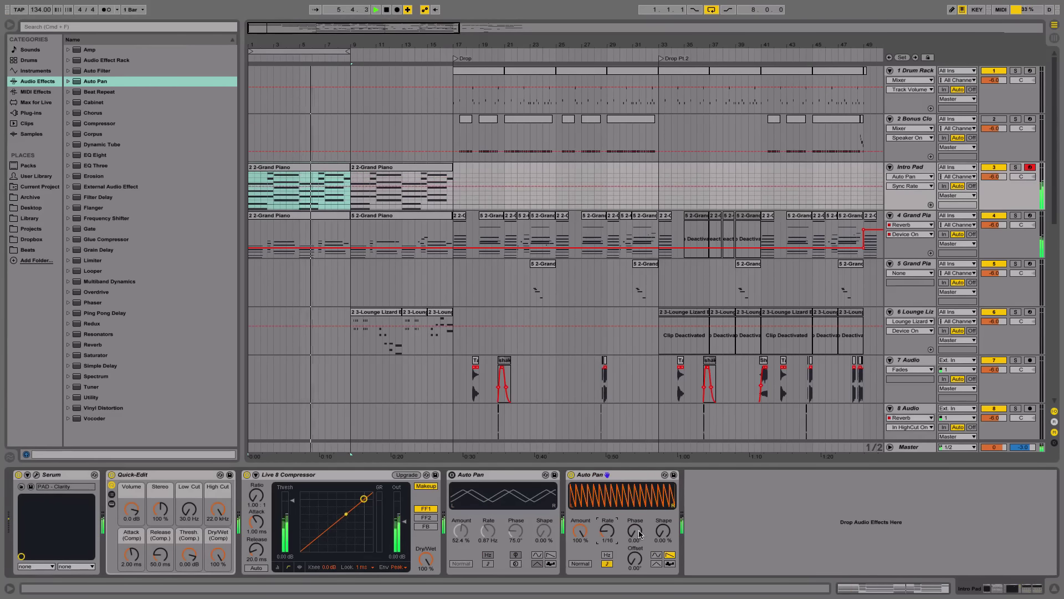
{"action": "left_click_drag", "start_coordinate": [634, 530], "coordinate": [648, 565]}
{"action": "left_click", "coordinate": [656, 563]}
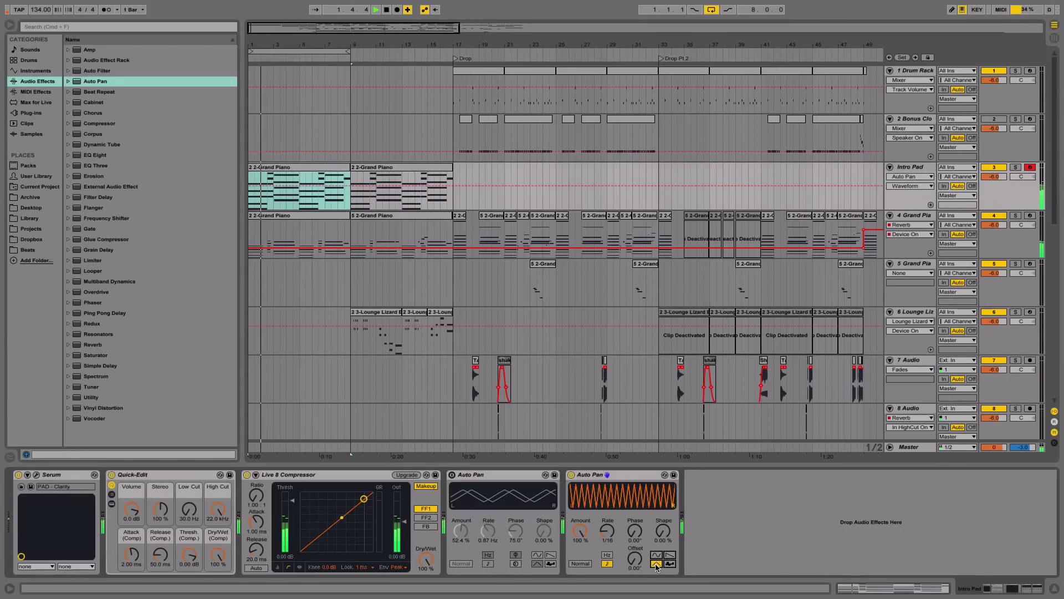
{"action": "key", "text": "space"}
{"action": "left_click", "coordinate": [669, 555]}
{"action": "mouse_move", "coordinate": [610, 534]}
{"action": "left_mouse_down"}
{"action": "mouse_move", "coordinate": [610, 513]}
{"action": "mouse_move", "coordinate": [610, 540]}
{"action": "left_mouse_up"}
{"action": "key", "text": "space"}
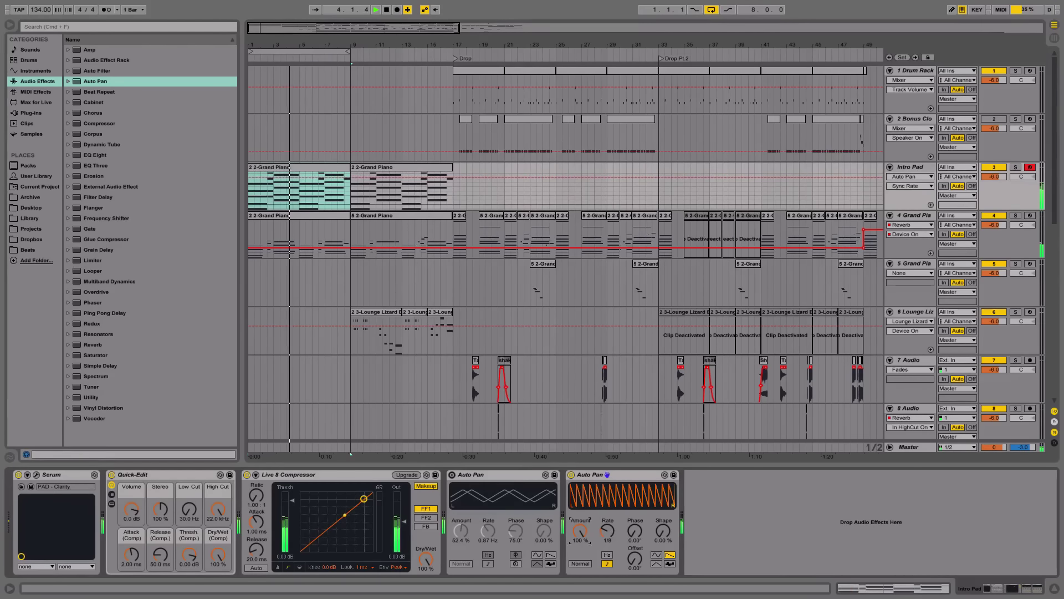
Step: Set the second Auto Pan's amount to 0% and re-enable the first Auto Pan on Intro Pad
{"action": "left_click_drag", "start_coordinate": [580, 531], "coordinate": [580, 584]}
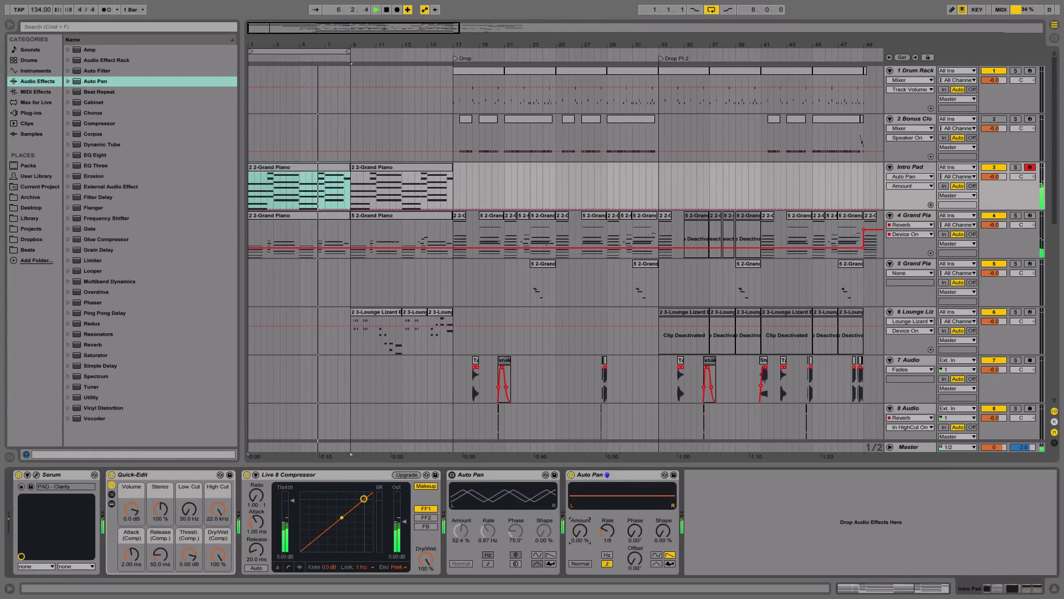
{"action": "left_click", "coordinate": [452, 475]}
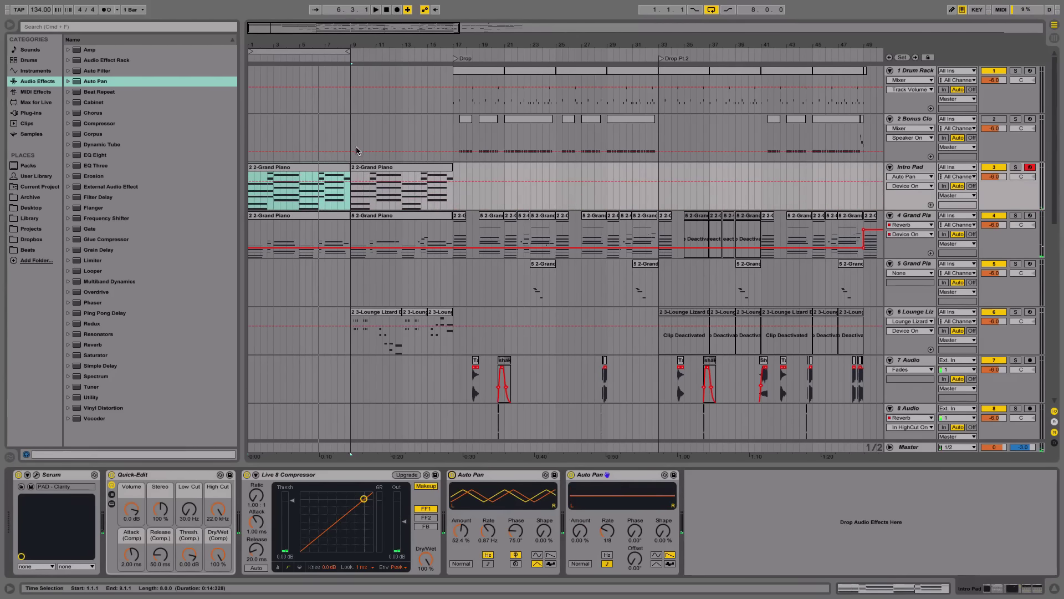
Step: Automate the second Auto Pan's amount on Intro Pad to ramp up from 0% at bar 9 until bar 13
{"action": "left_click_drag", "start_coordinate": [353, 194], "coordinate": [455, 196]}
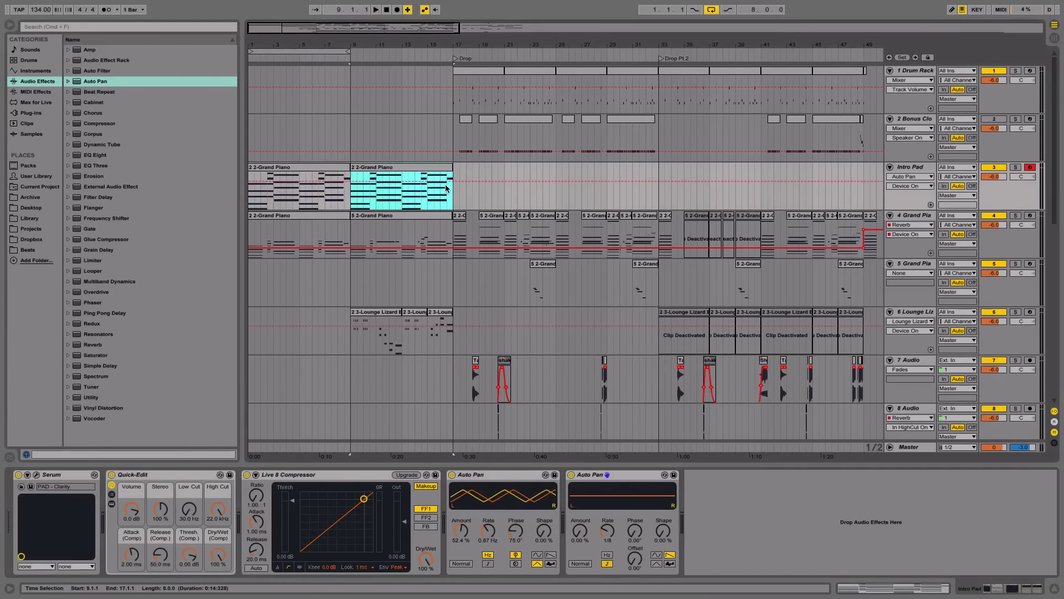
{"action": "left_click", "coordinate": [577, 533]}
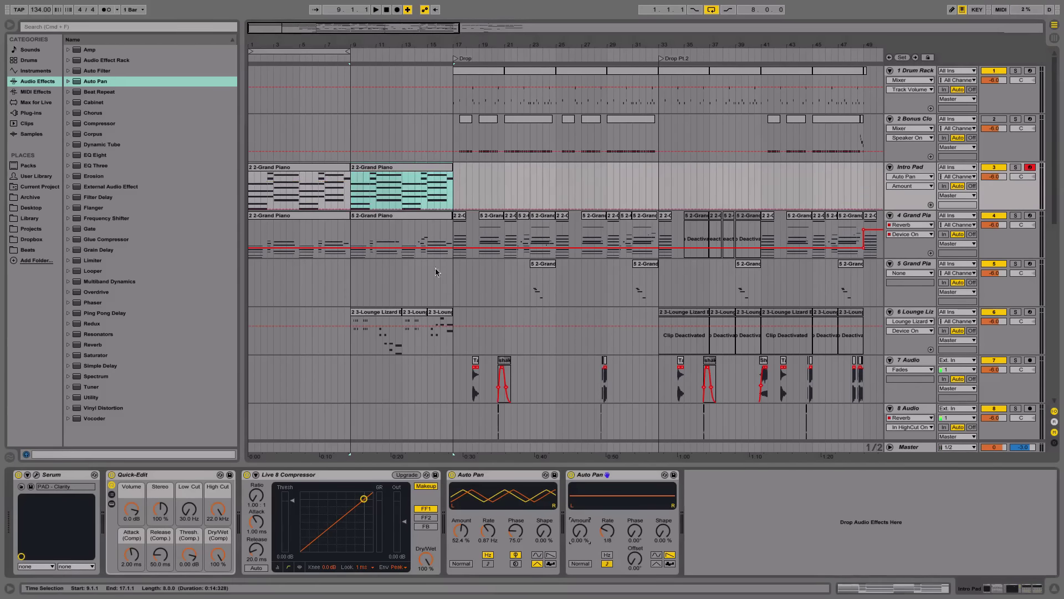
{"action": "left_click", "coordinate": [404, 198]}
{"action": "left_click_drag", "start_coordinate": [347, 198], "coordinate": [389, 198]}
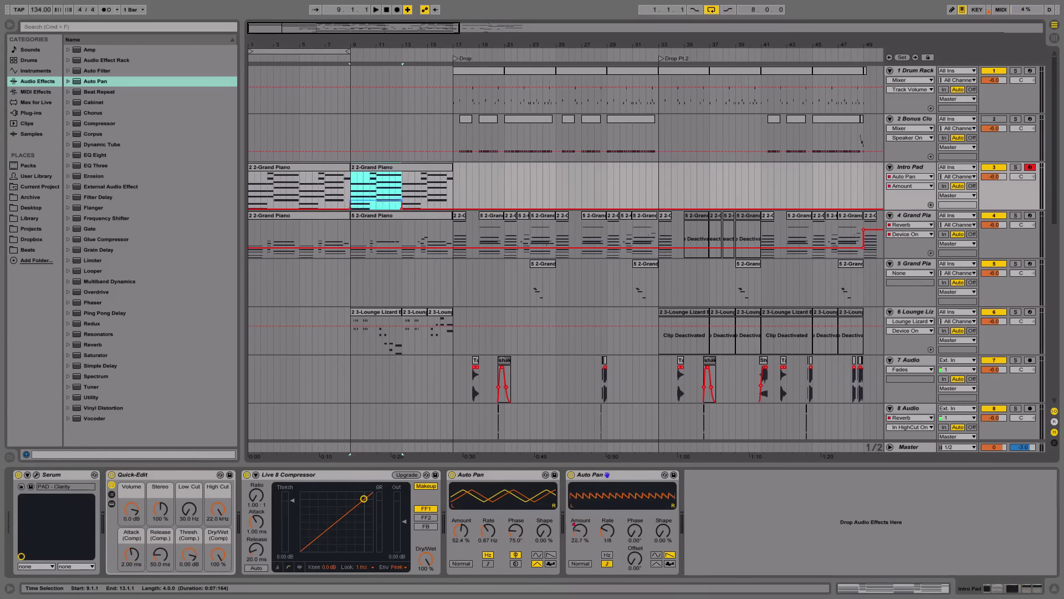
{"action": "left_click_drag", "start_coordinate": [351, 198], "coordinate": [351, 208]}
{"action": "left_click", "coordinate": [434, 204]}
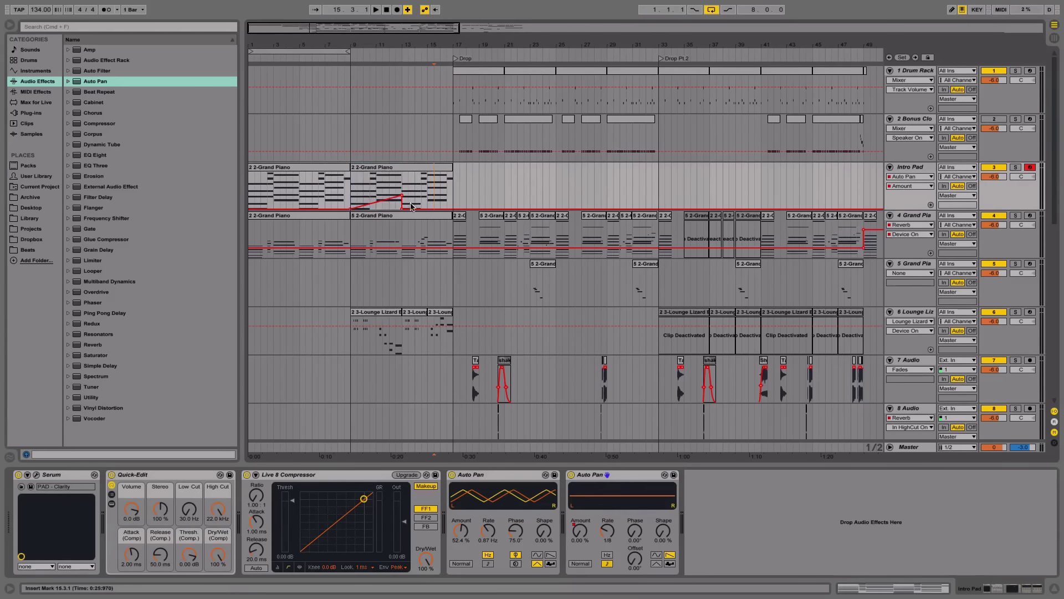
Step: Hold the Auto Pan amount automation level from bar 13 to 15 and ramp it up steeply to bar 17
{"action": "left_click_drag", "start_coordinate": [402, 184], "coordinate": [431, 189]}
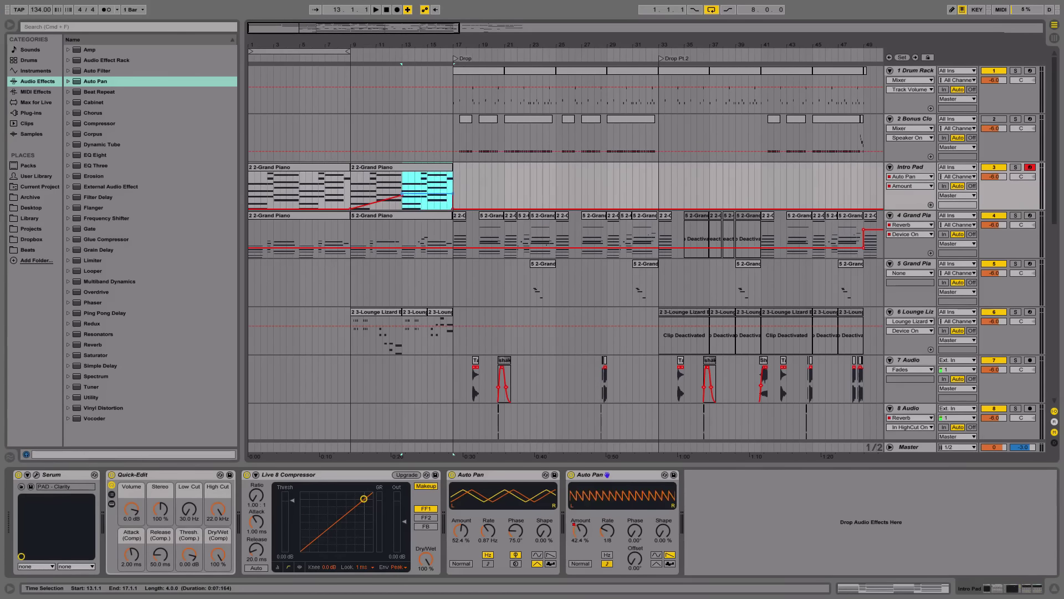
{"action": "left_click", "coordinate": [439, 188]}
{"action": "left_click_drag", "start_coordinate": [446, 188], "coordinate": [439, 175]}
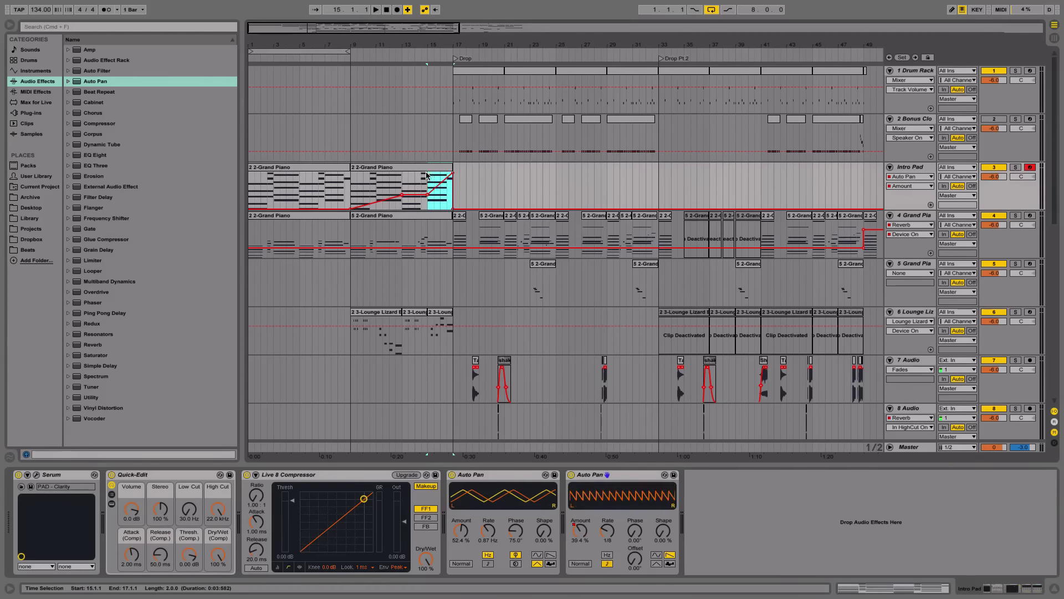
{"action": "left_click", "coordinate": [429, 173]}
Step: Play Intro Pad from bar 9 and raise the flat amount automation segment between bars 13 and 15 slightly
{"action": "key", "text": "space"}
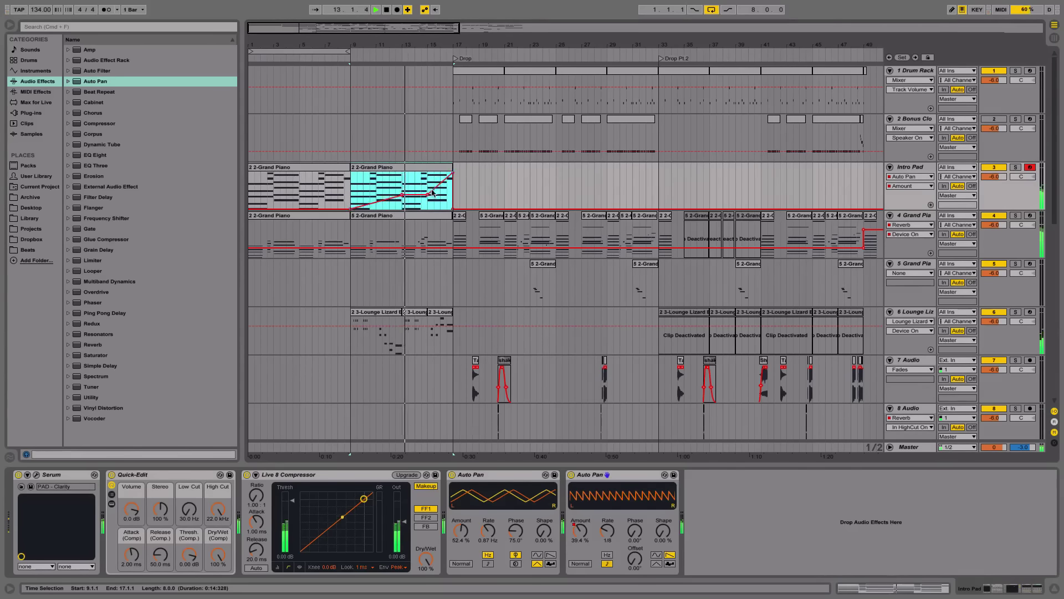
{"action": "left_click", "coordinate": [419, 205]}
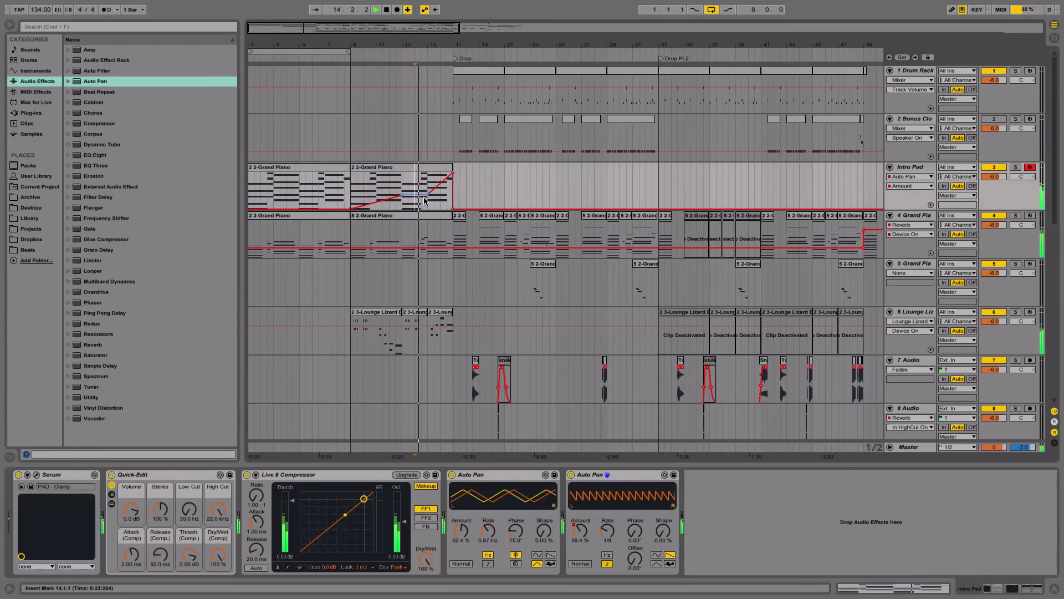
{"action": "mouse_move", "coordinate": [429, 198]}
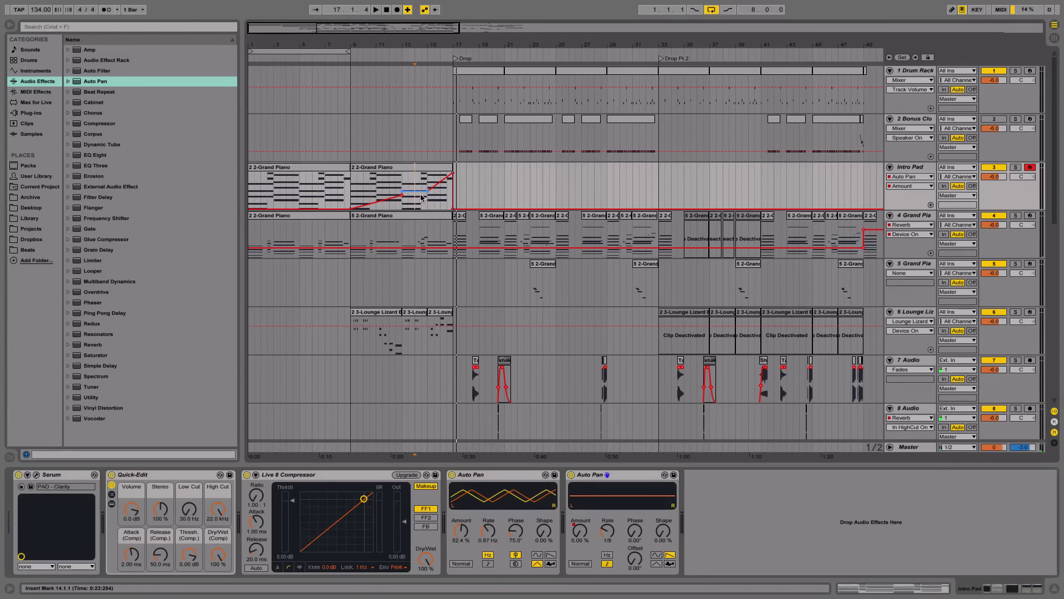
Step: Adjust the headphone volume and replay the intro from bar 14 to check the pad's auto-pan ramp
{"action": "key", "text": "XF86AudioLowerVolume"}
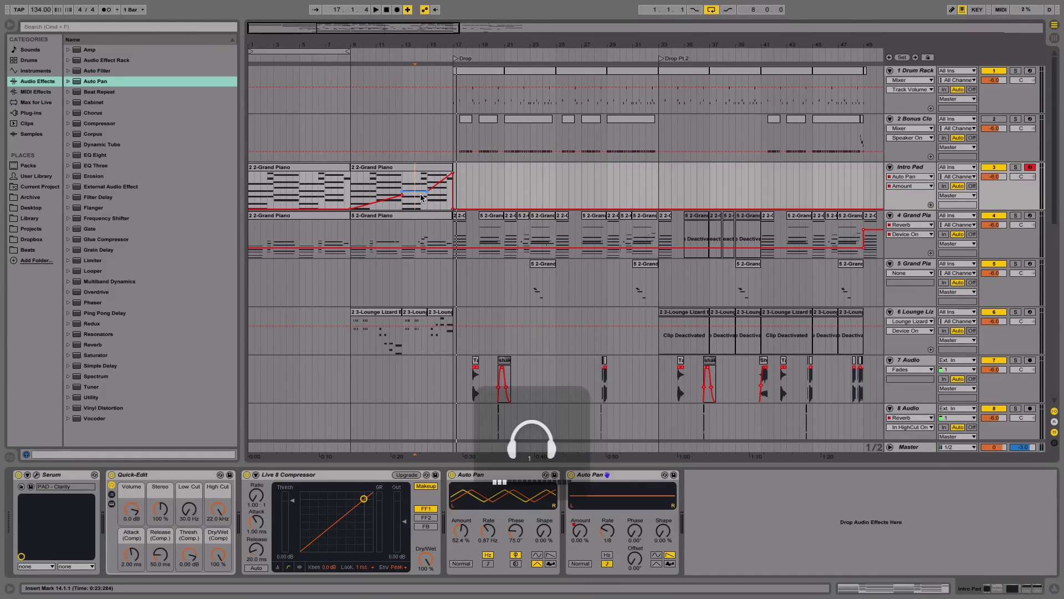
{"action": "key", "text": "XF86AudioLowerVolume"}
{"action": "key", "text": "XF86AudioLowerVolume"}
{"action": "key", "text": "XF86AudioRaiseVolume"}
{"action": "key", "text": "XF86AudioRaiseVolume"}
{"action": "key", "text": "space"}
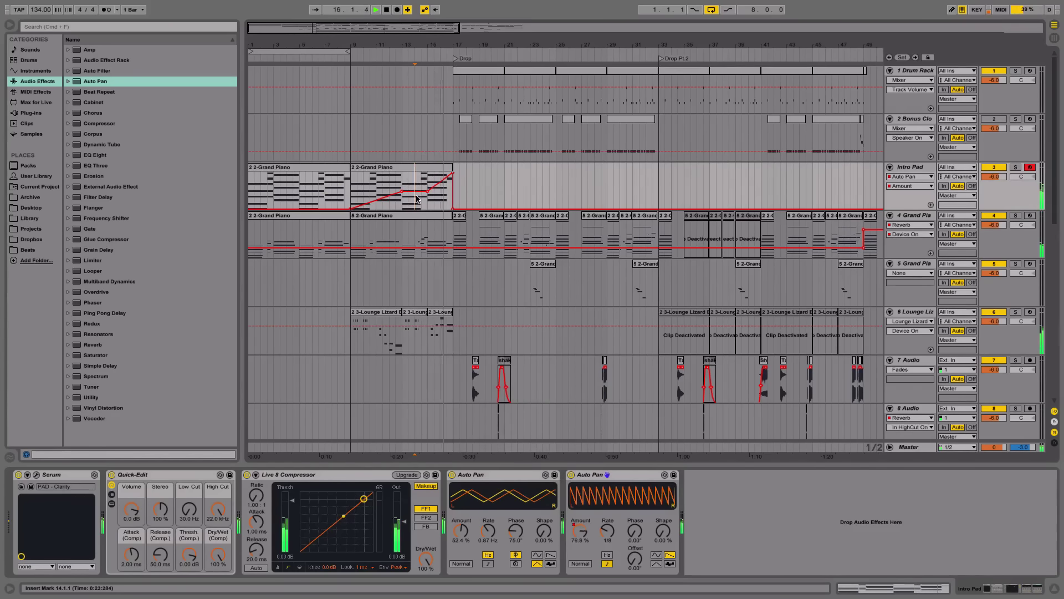
{"action": "left_click", "coordinate": [433, 199]}
{"action": "key", "text": "space"}
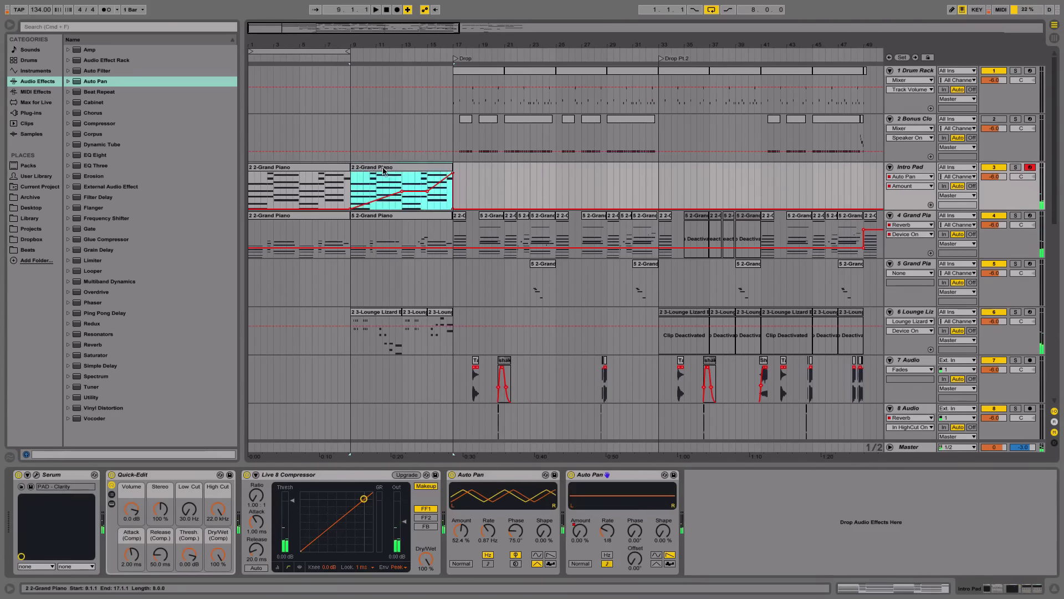
Step: Play the first eight-bar Intro Pad clip and set the first Auto Pan's amount to 50.8%
{"action": "key", "text": "Left"}
{"action": "key", "text": "space"}
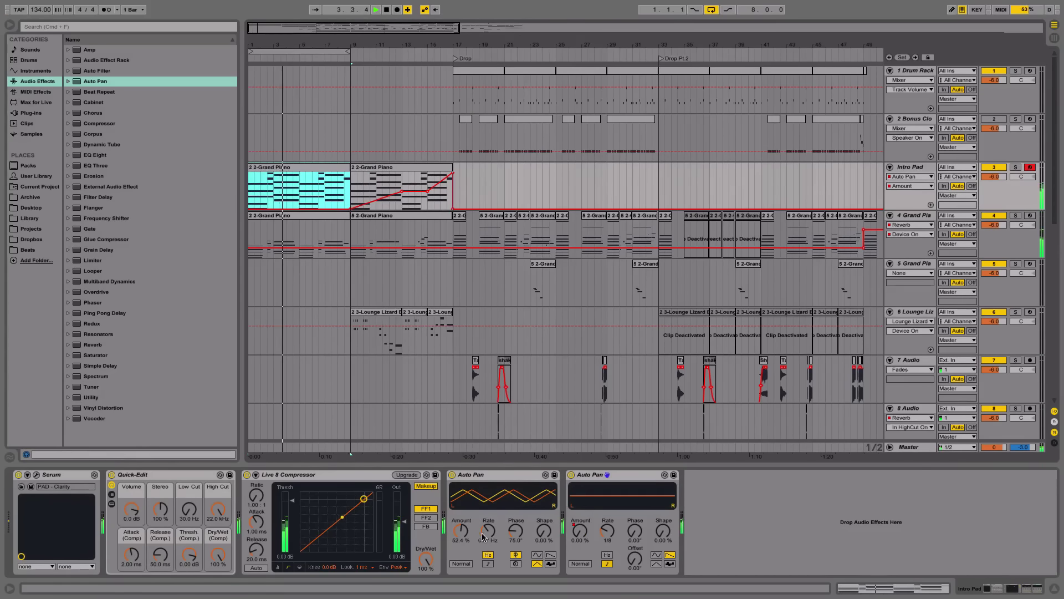
{"action": "left_click_drag", "start_coordinate": [461, 531], "coordinate": [460, 532]}
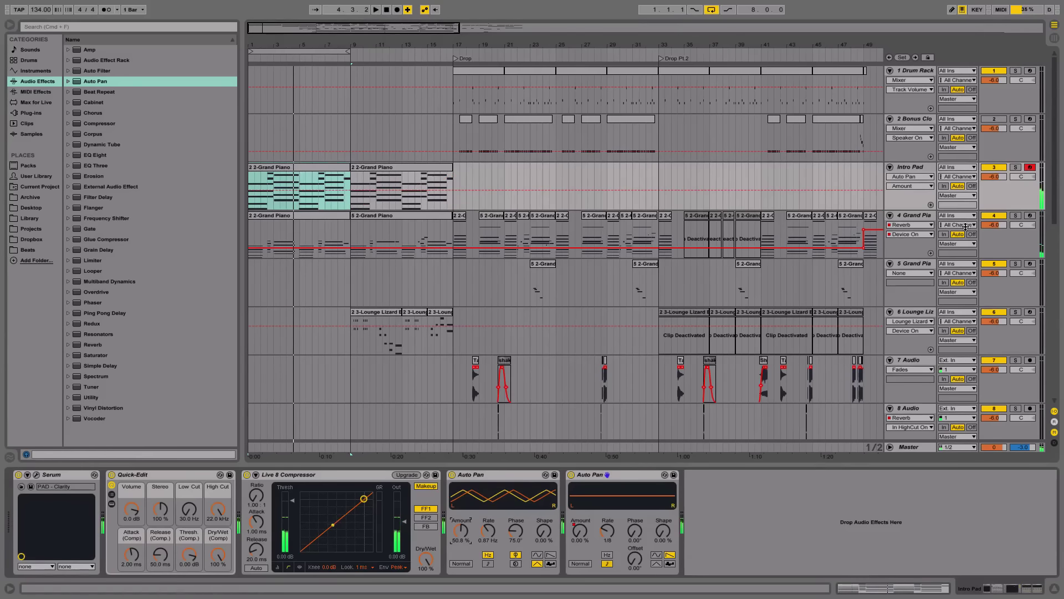
Step: Insert an empty MIDI track directly below the Intro Pad track
{"action": "left_click", "coordinate": [914, 168]}
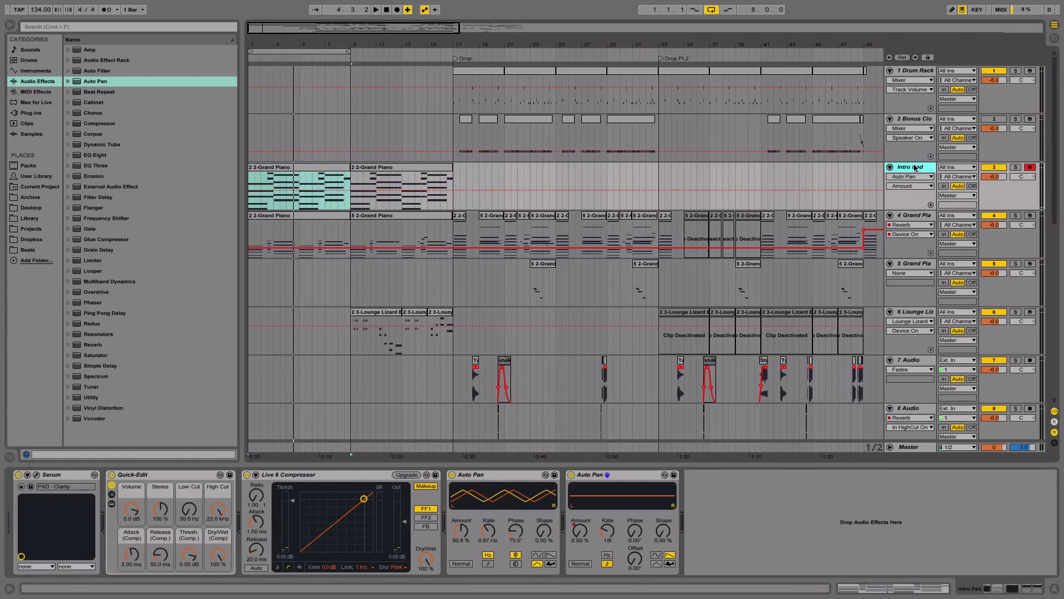
{"action": "key", "text": "super+shift+t"}
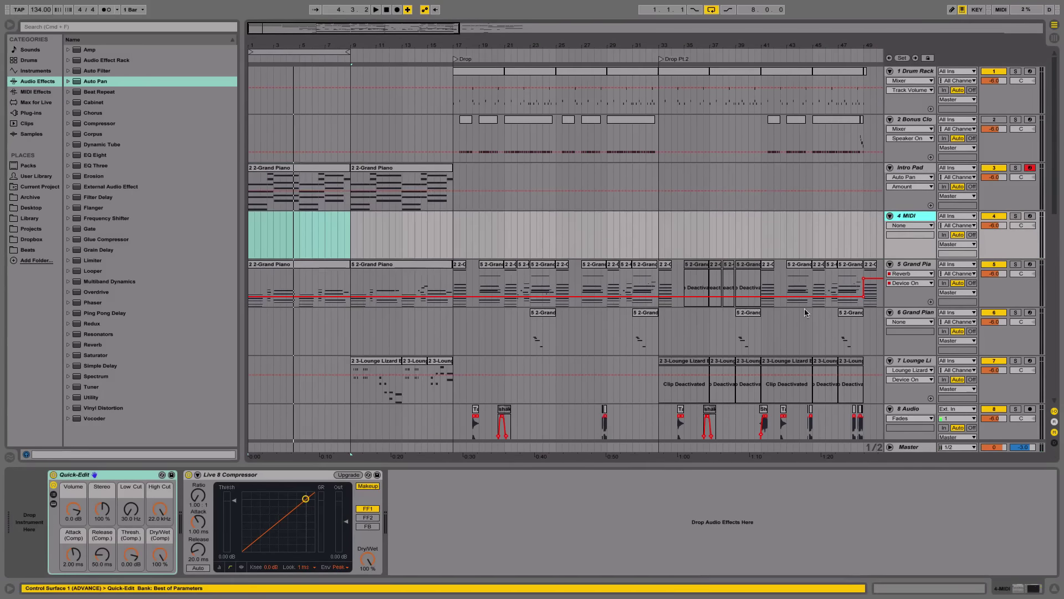
{"action": "scroll", "coordinate": [737, 344], "scroll_direction": "down", "scroll_amount": 5}
{"action": "scroll", "coordinate": [737, 344], "scroll_direction": "up", "scroll_amount": 5}
{"action": "scroll", "coordinate": [693, 250], "scroll_direction": "down", "scroll_amount": 5}
{"action": "scroll", "coordinate": [667, 177], "scroll_direction": "up", "scroll_amount": 5}
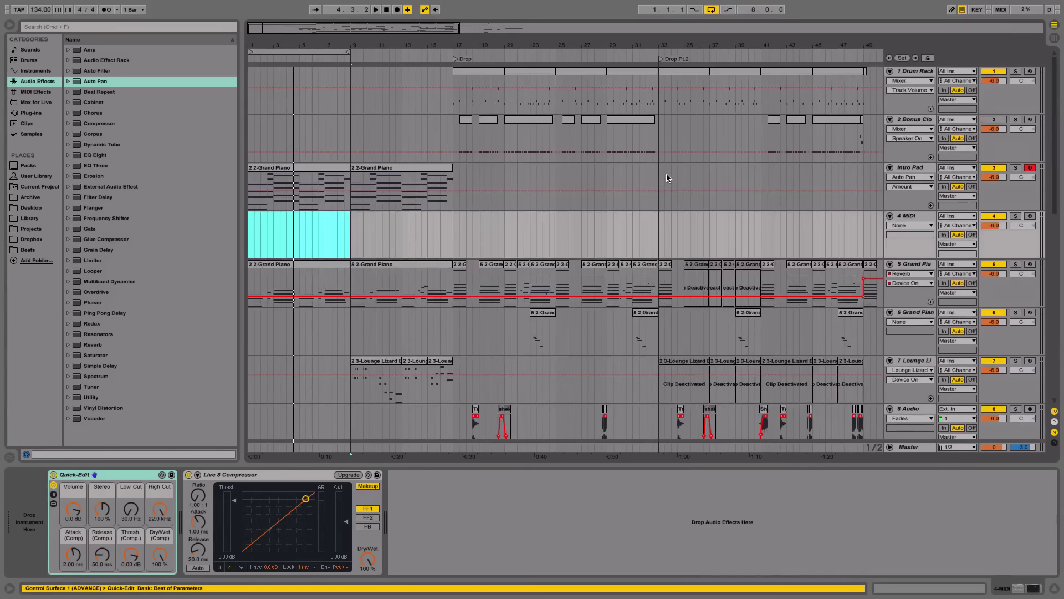
Step: Insert an empty audio track directly below the 8 Audio track
{"action": "left_click_drag", "start_coordinate": [400, 37], "coordinate": [597, 256]}
{"action": "scroll", "coordinate": [856, 324], "scroll_direction": "down", "scroll_amount": 5}
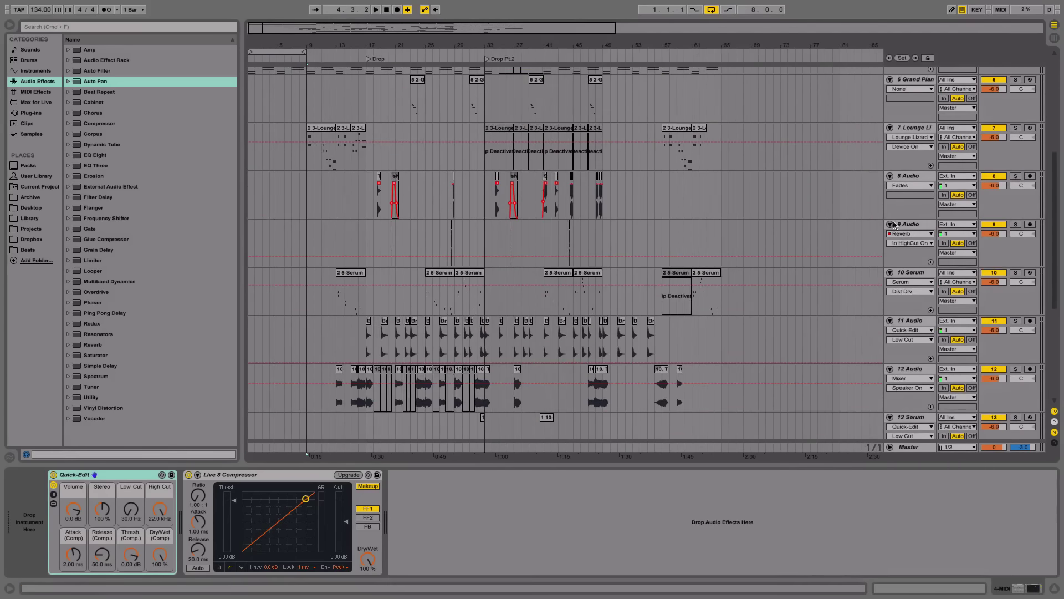
{"action": "left_click", "coordinate": [912, 182]}
{"action": "key", "text": "ctrl+t"}
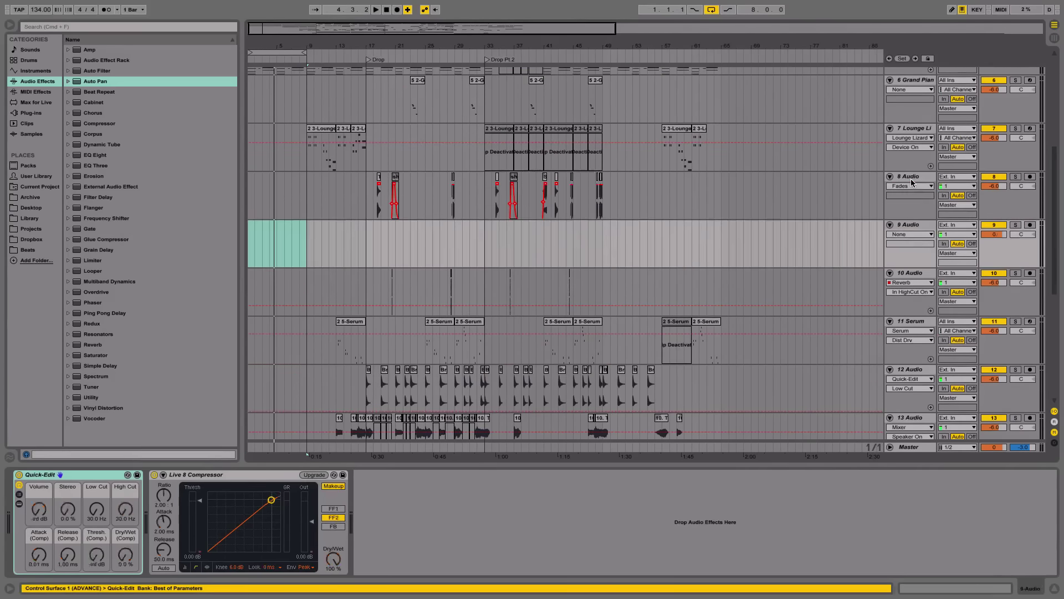
{"action": "left_click", "coordinate": [447, 242]}
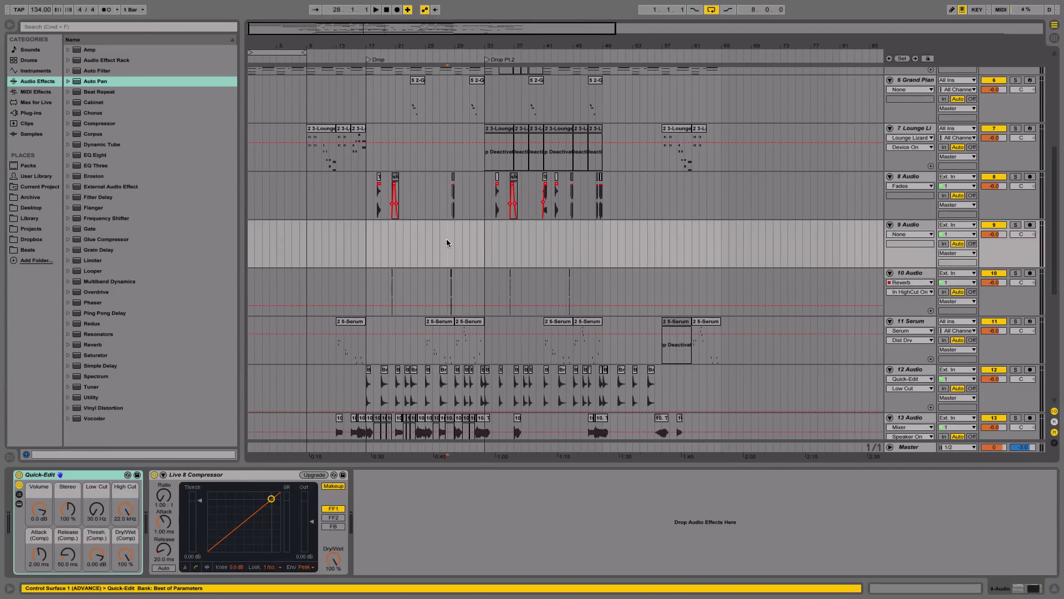
Step: Duplicate the 8 Audio track with its clips, rename the copy duplicate, and solo it
{"action": "left_click", "coordinate": [918, 181]}
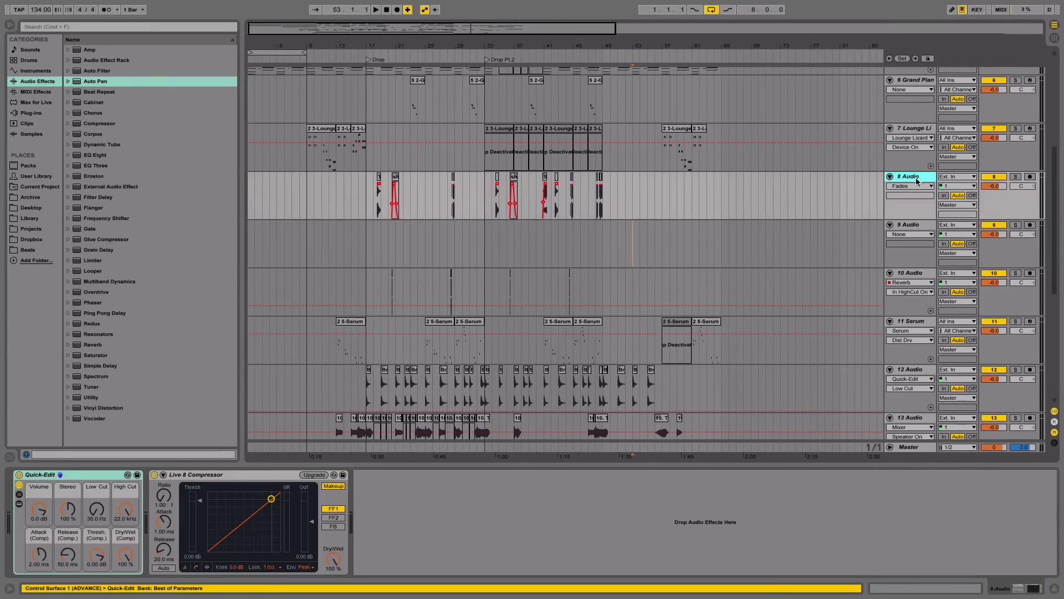
{"action": "key", "text": "ctrl+d"}
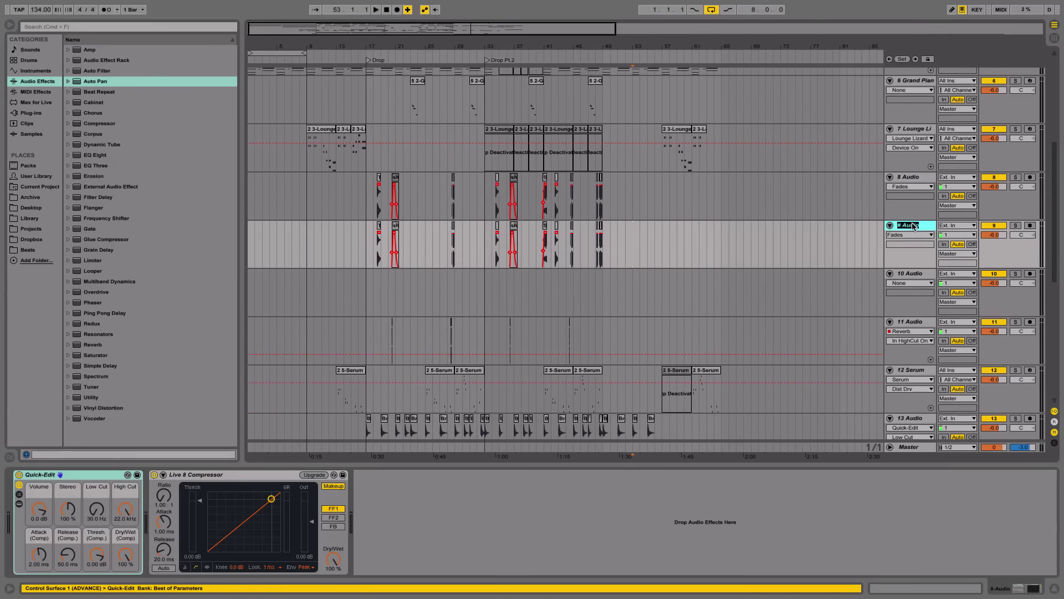
{"action": "left_click", "coordinate": [914, 226]}
{"action": "type", "text": "duplicate"}
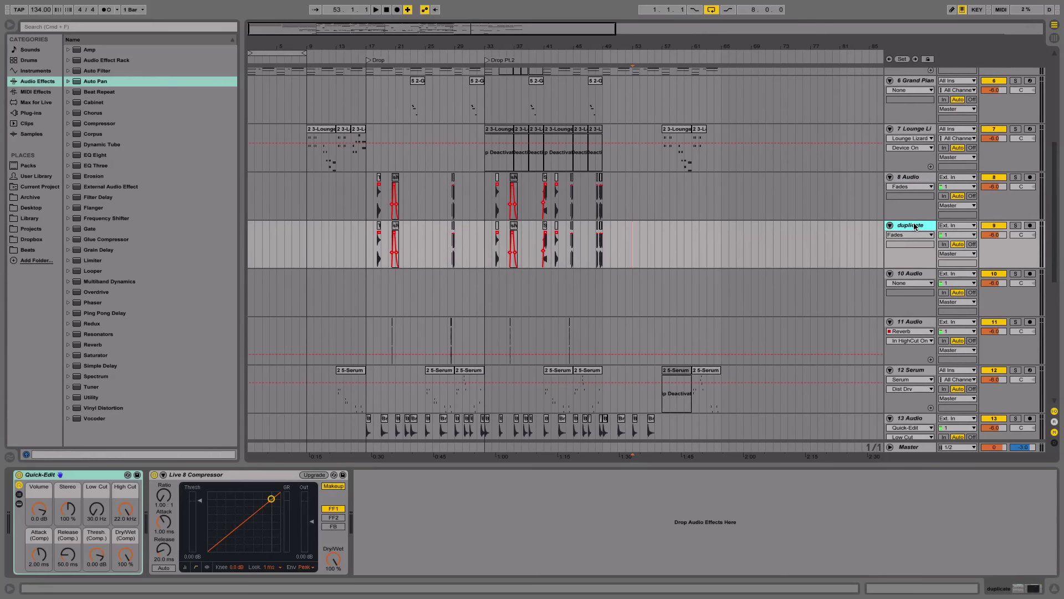
{"action": "left_click", "coordinate": [1014, 225]}
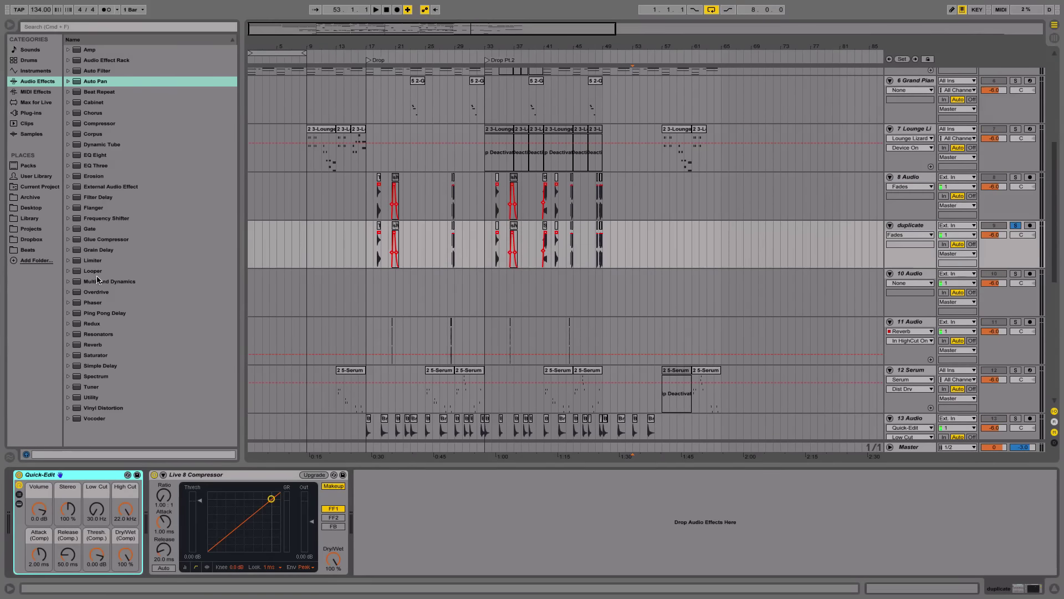
Step: Load the Reverb's Long Tail hall preset onto the duplicate track and play the soloed clips from bar 34
{"action": "left_click", "coordinate": [69, 348]}
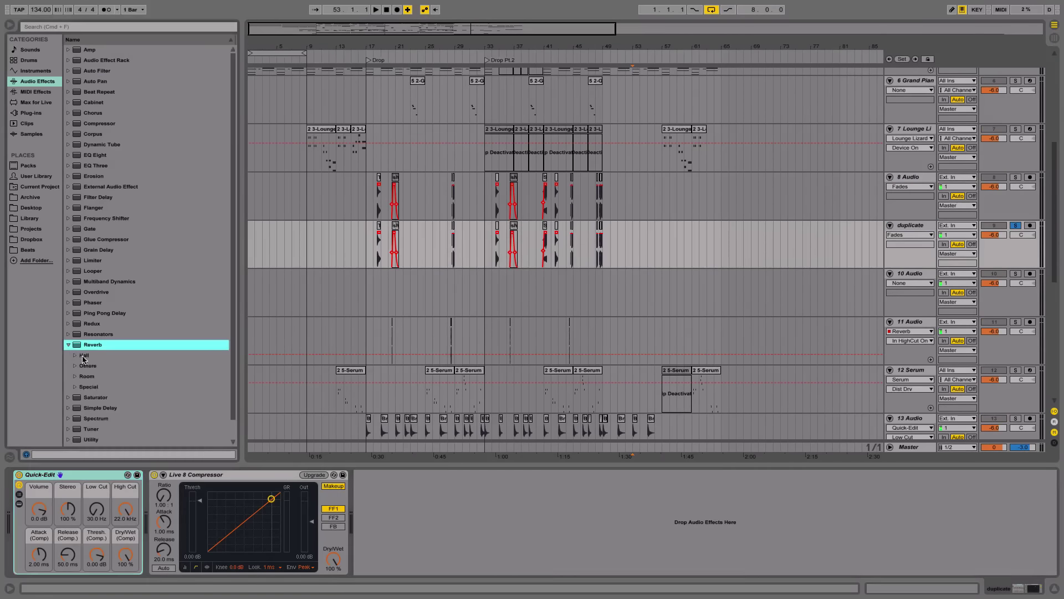
{"action": "key", "text": "Right"}
{"action": "key", "text": "Down"}
{"action": "left_click", "coordinate": [75, 356]}
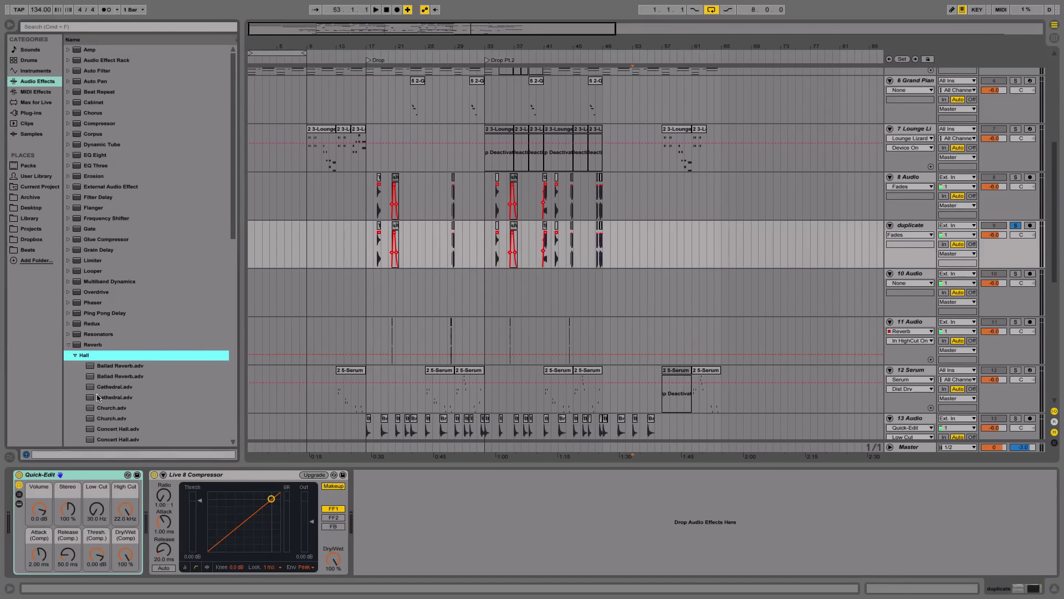
{"action": "scroll", "coordinate": [141, 403], "scroll_direction": "down", "scroll_amount": 4}
{"action": "scroll", "coordinate": [141, 358], "scroll_direction": "down", "scroll_amount": 5}
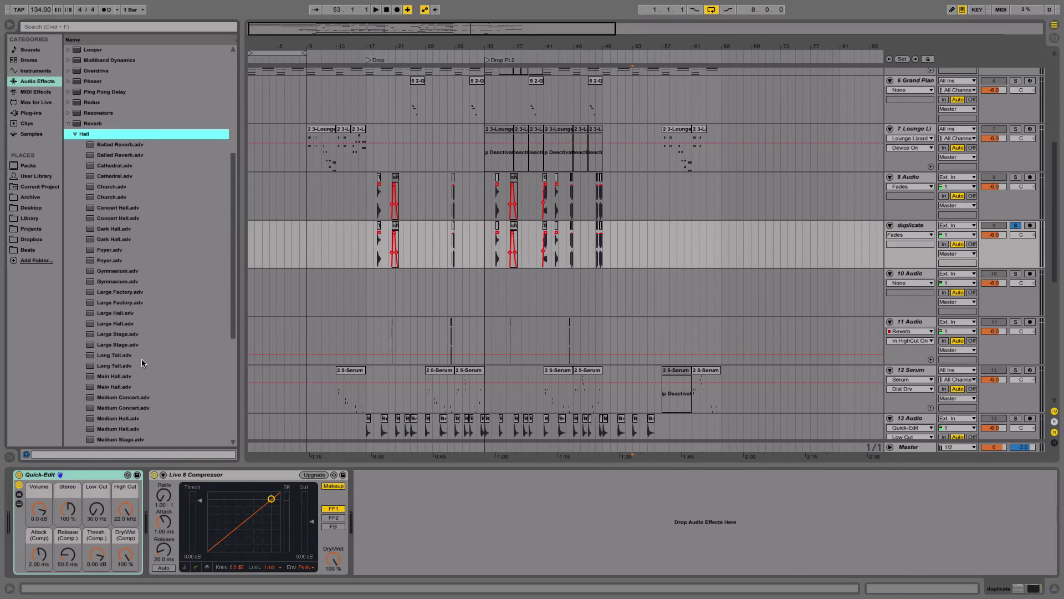
{"action": "left_click", "coordinate": [131, 344]}
{"action": "left_click_drag", "start_coordinate": [131, 346], "coordinate": [388, 484]}
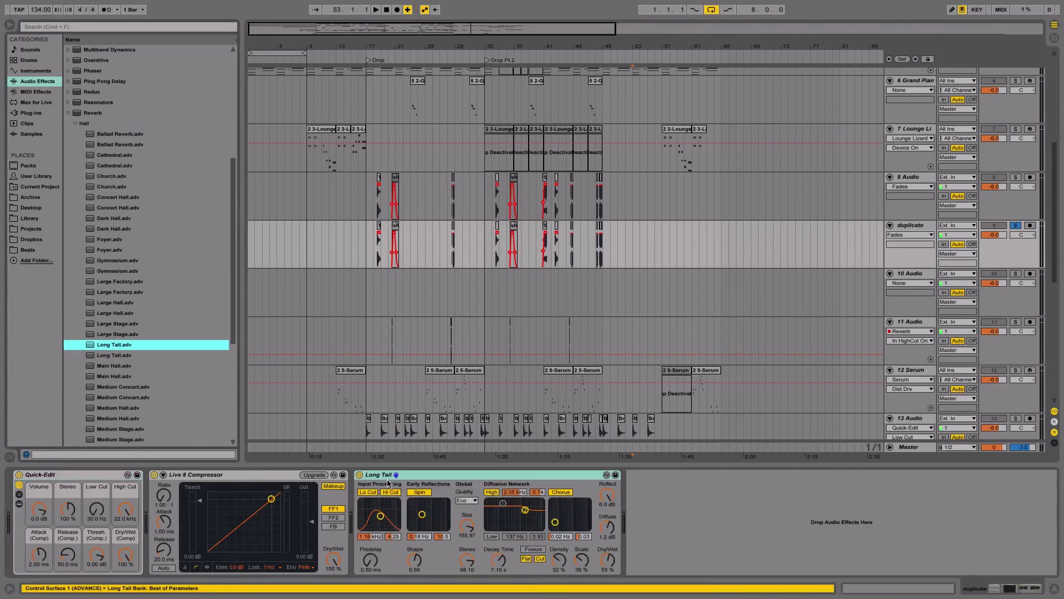
{"action": "key", "text": "space"}
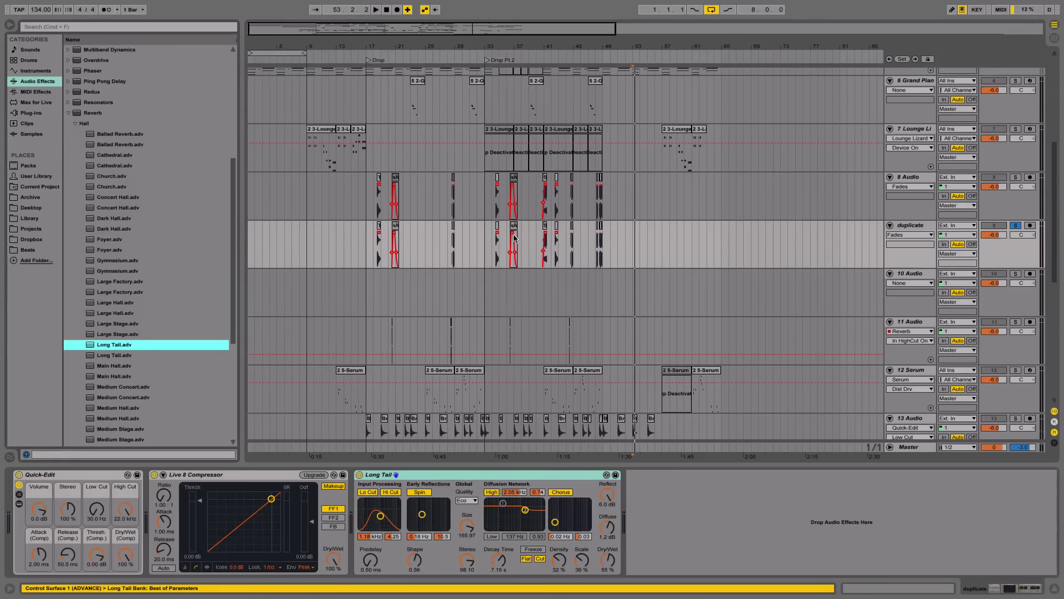
{"action": "key", "text": "space"}
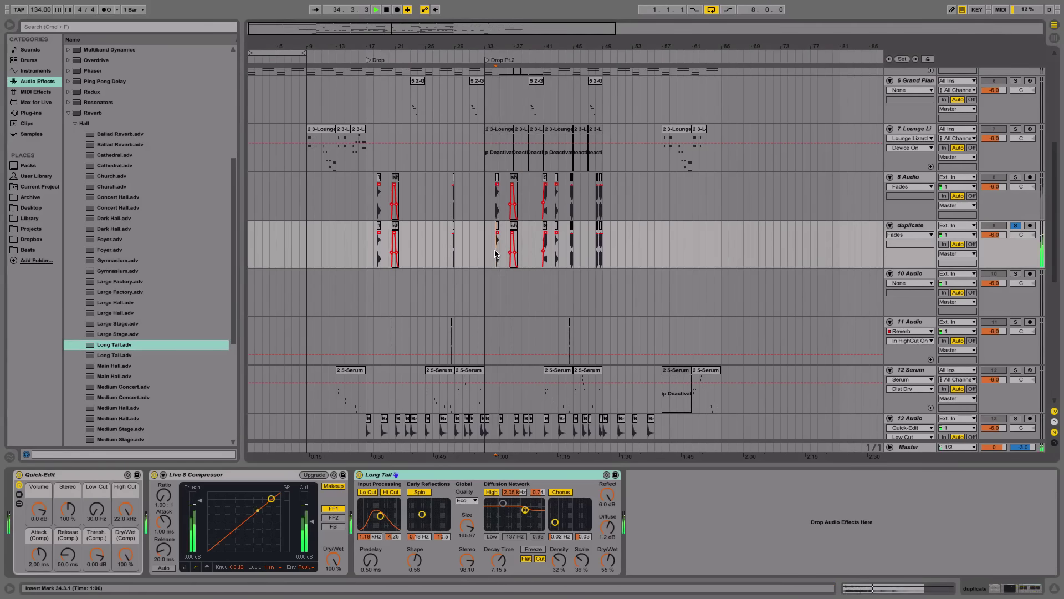
Step: Unsolo the duplicate track and delete it together with its clips
{"action": "left_click", "coordinate": [1012, 226]}
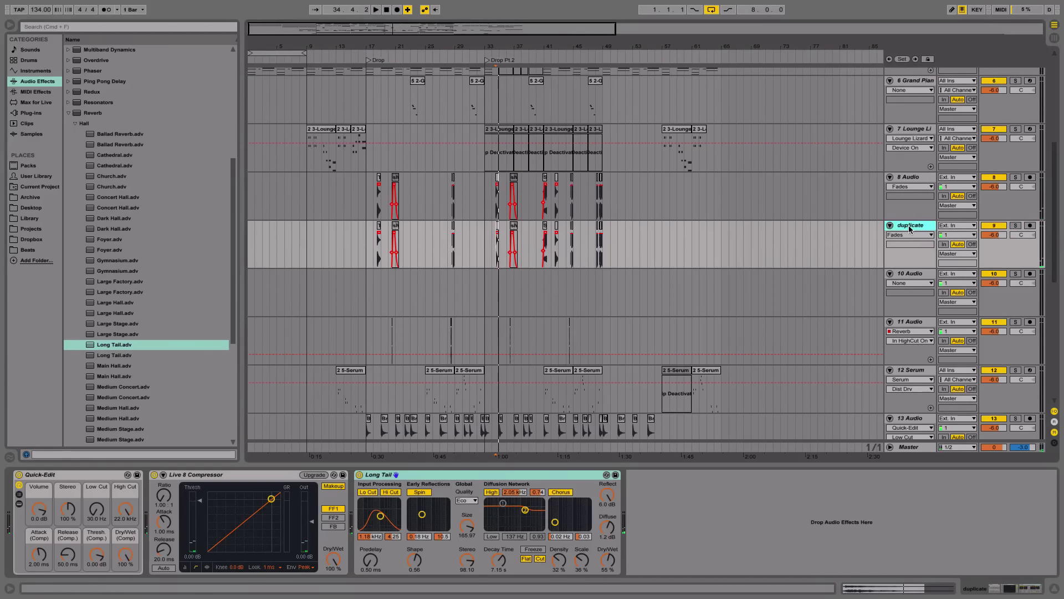
{"action": "key", "text": "Delete"}
{"action": "scroll", "coordinate": [744, 211], "scroll_direction": "down", "scroll_amount": 5}
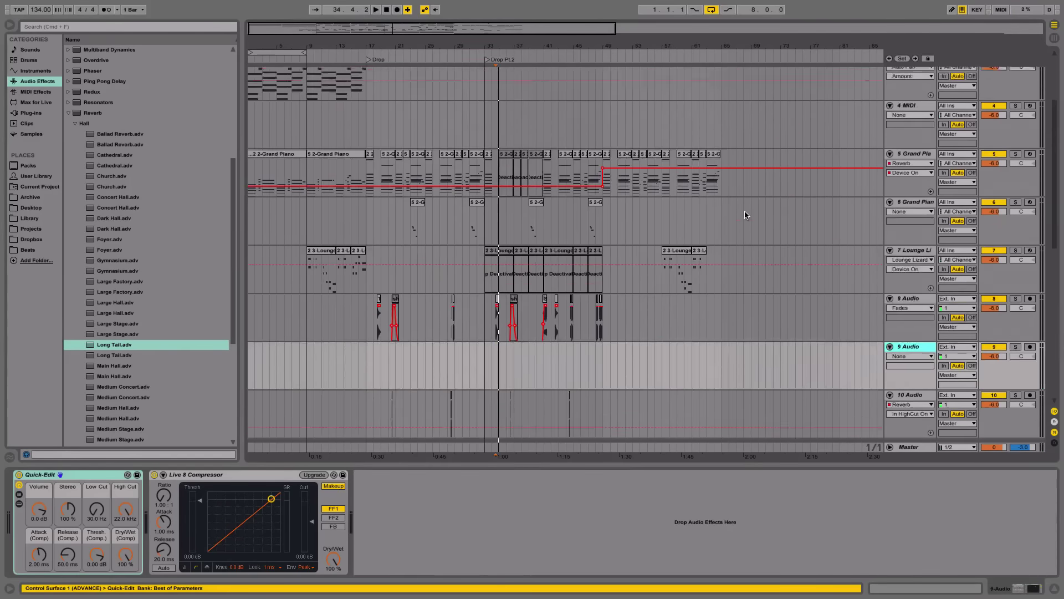
Step: Duplicate the 13 Audio track with its vocal clips and load the Reverb's Long Tail hall preset onto the copy
{"action": "left_click", "coordinate": [929, 195]}
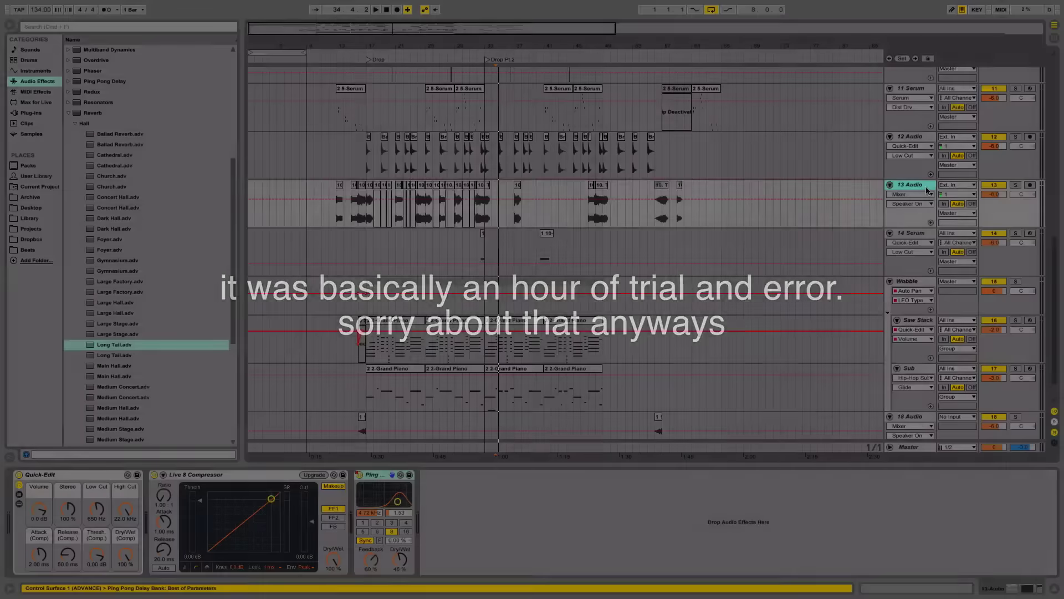
{"action": "scroll", "coordinate": [514, 208], "scroll_direction": "up", "scroll_amount": 10}
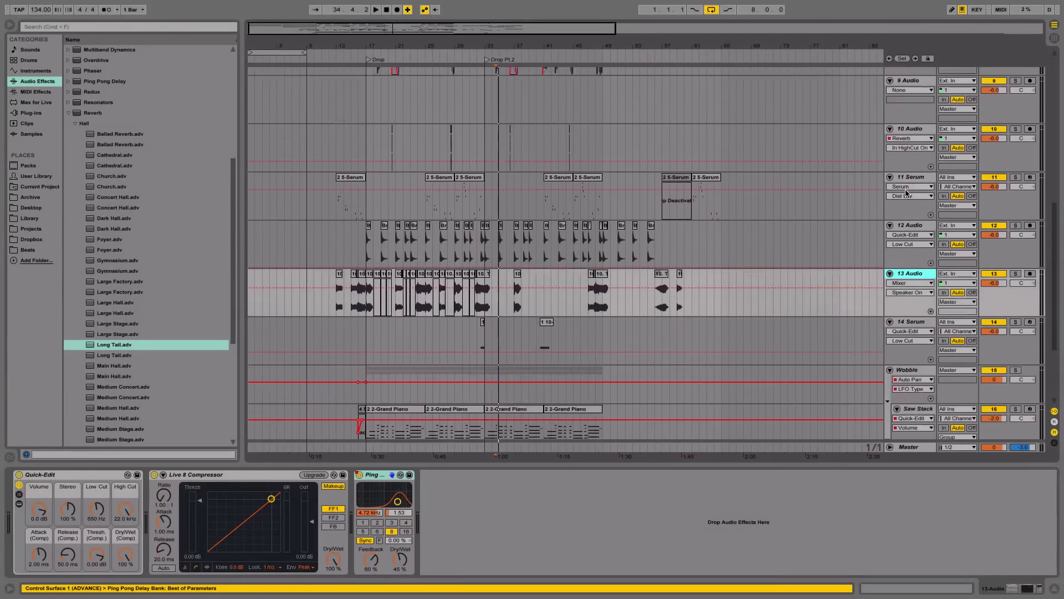
{"action": "scroll", "coordinate": [513, 275], "scroll_direction": "down", "scroll_amount": 3}
{"action": "key", "text": "ctrl+d"}
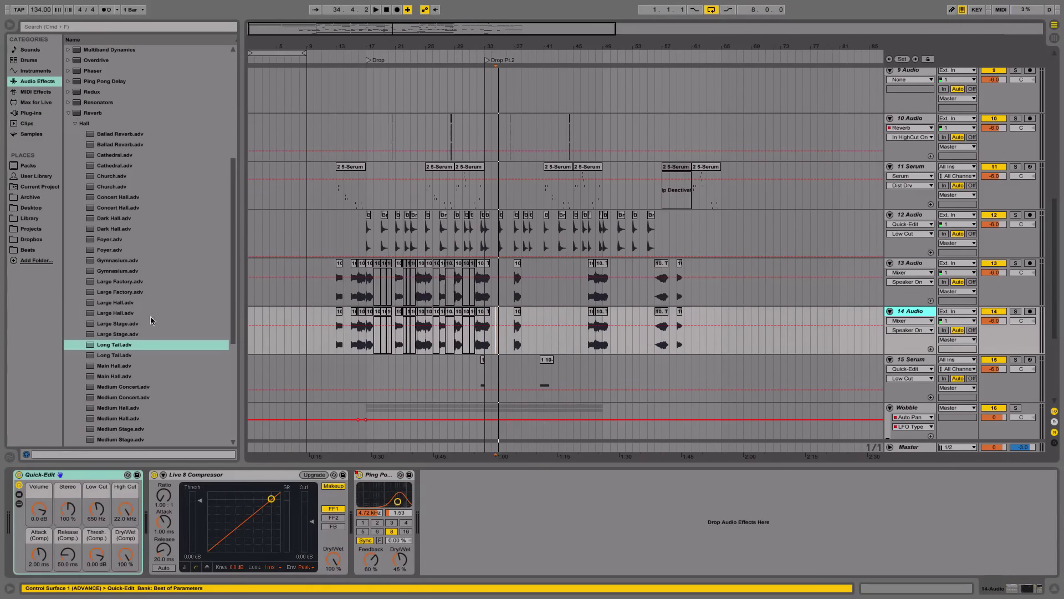
{"action": "left_click_drag", "start_coordinate": [104, 340], "coordinate": [514, 334]}
Step: Solo the 14 Audio track and play its reverb-treated vocal clips from bars 17, 21 and 23
{"action": "left_click", "coordinate": [1015, 312]}
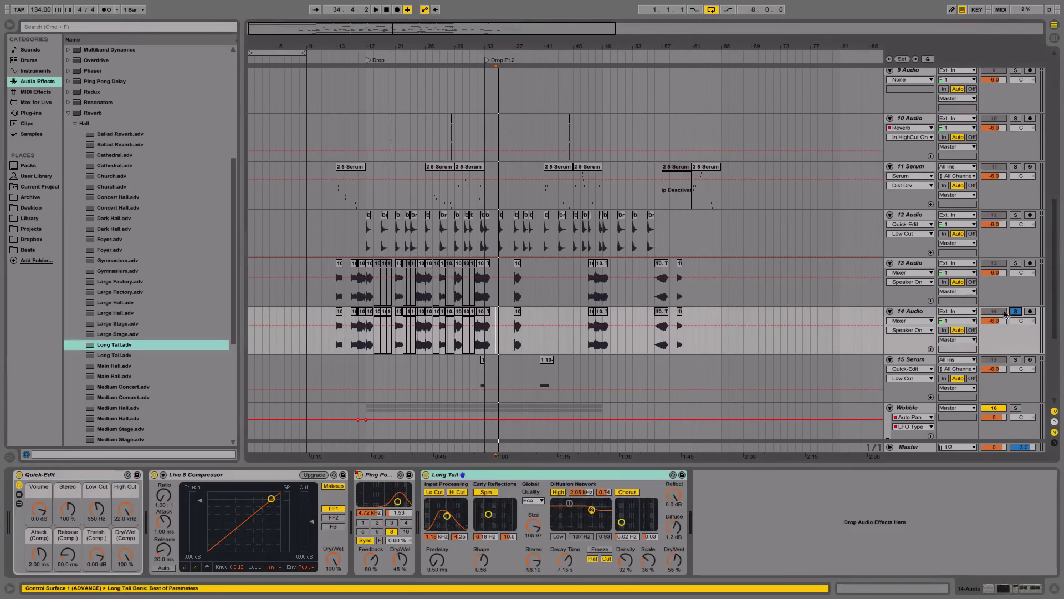
{"action": "scroll", "coordinate": [853, 261], "scroll_direction": "up", "scroll_amount": 6}
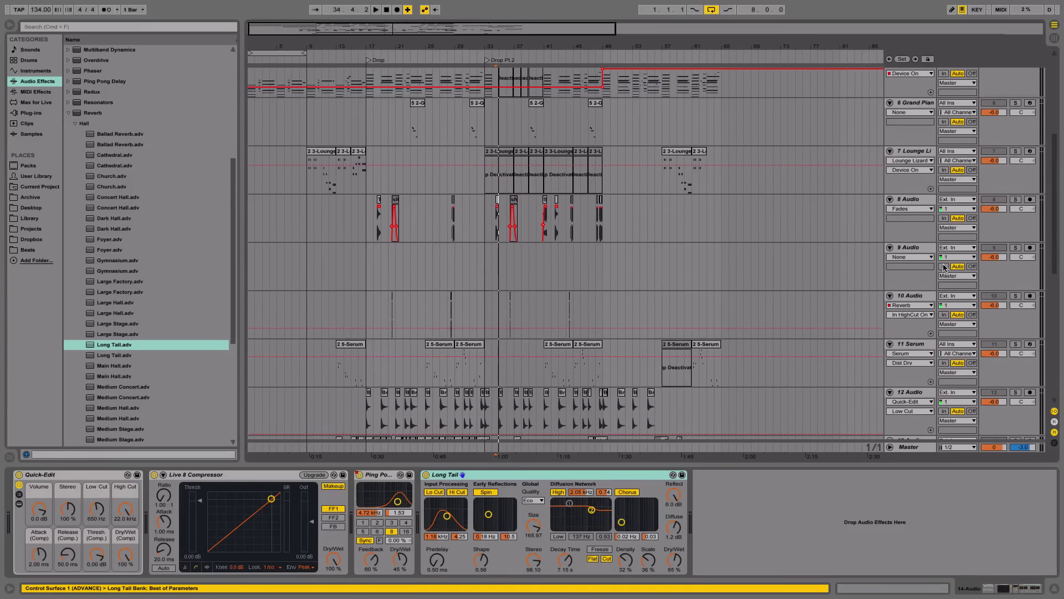
{"action": "left_click", "coordinate": [920, 209]}
{"action": "scroll", "coordinate": [313, 304], "scroll_direction": "down", "scroll_amount": 6}
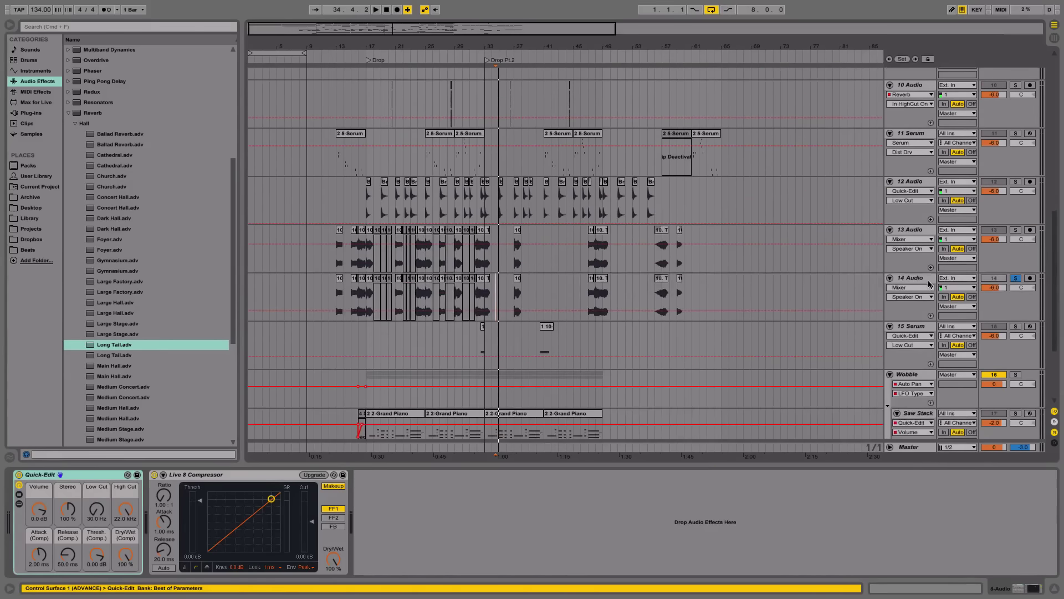
{"action": "left_click", "coordinate": [313, 304]}
{"action": "left_click", "coordinate": [370, 283]}
{"action": "key", "text": "space"}
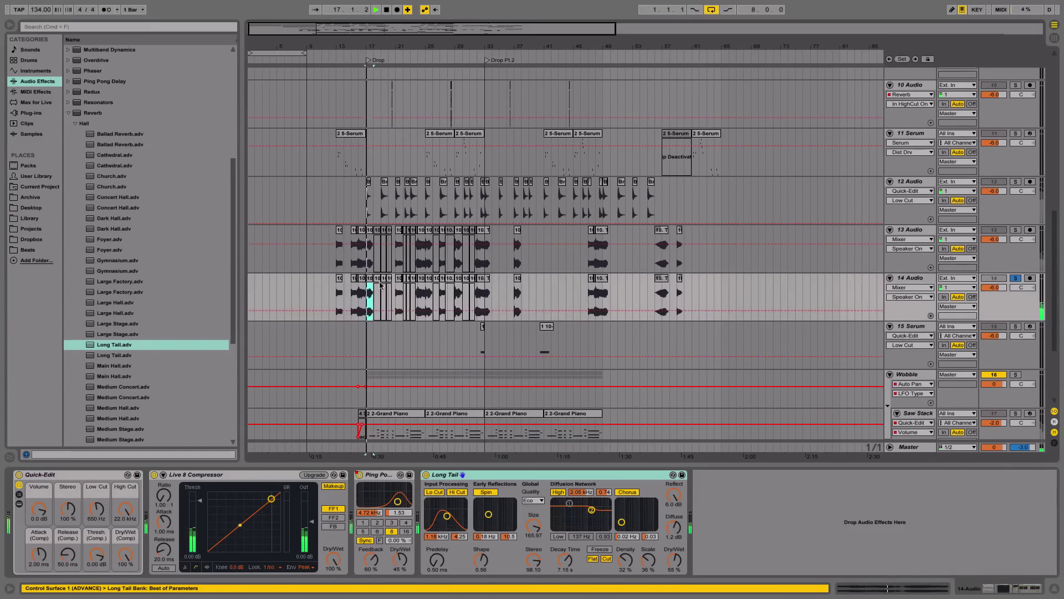
{"action": "left_click_drag", "start_coordinate": [396, 45], "coordinate": [398, 94]}
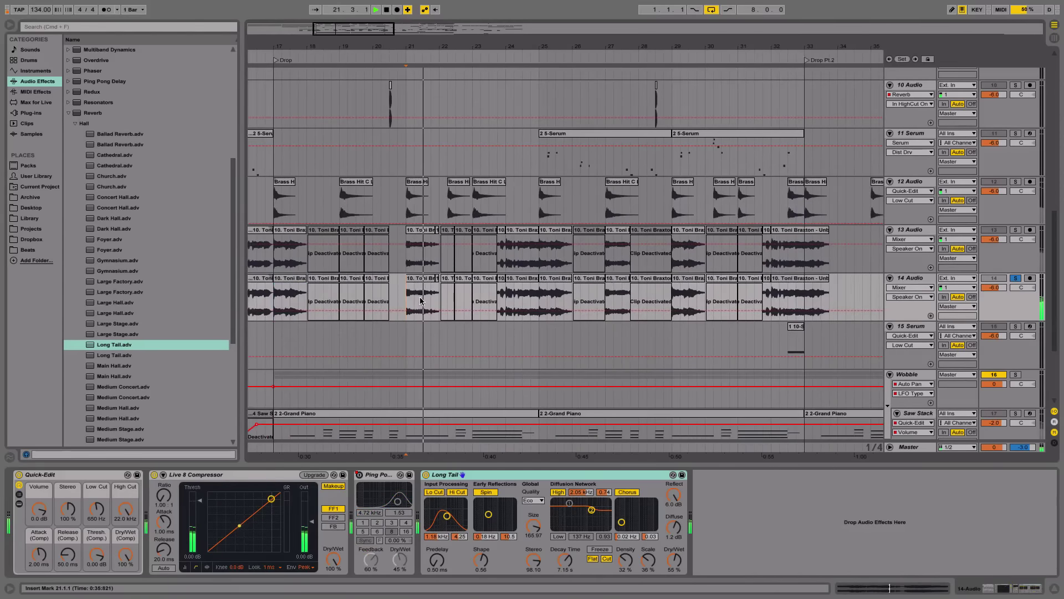
{"action": "left_click", "coordinate": [497, 302]}
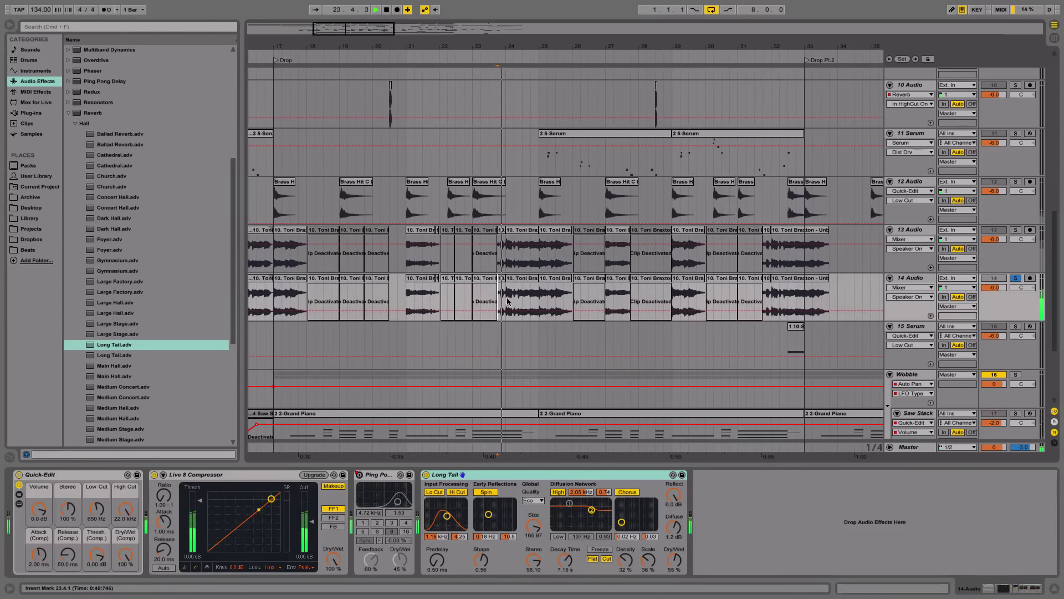
Step: Play the 14 Audio track from bar 25 and raise the Long Tail reverb's Dry/Wet to 95%
{"action": "left_click", "coordinate": [539, 303]}
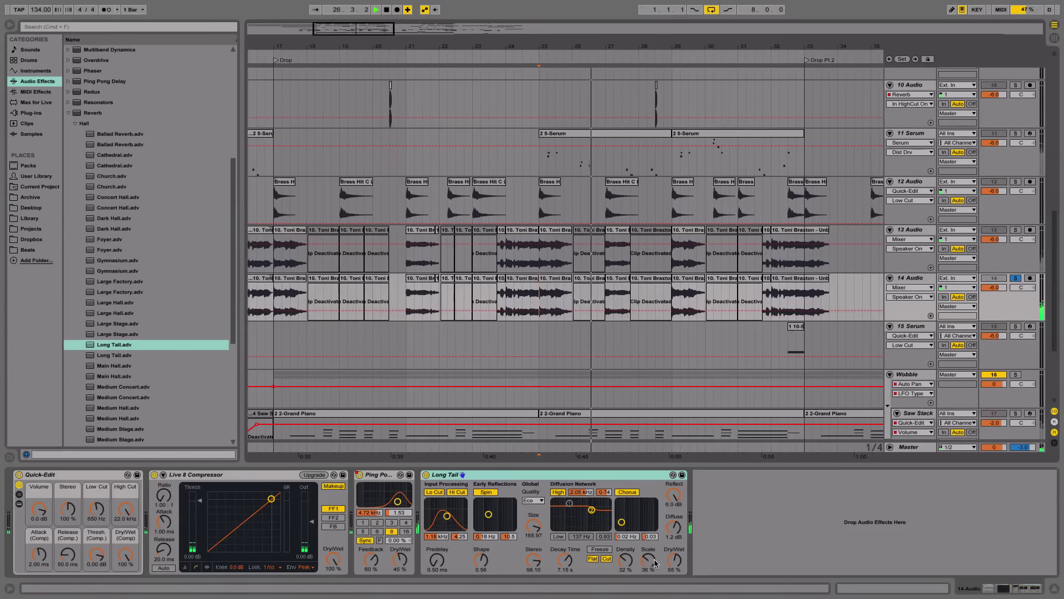
{"action": "left_click_drag", "start_coordinate": [674, 560], "coordinate": [674, 554]}
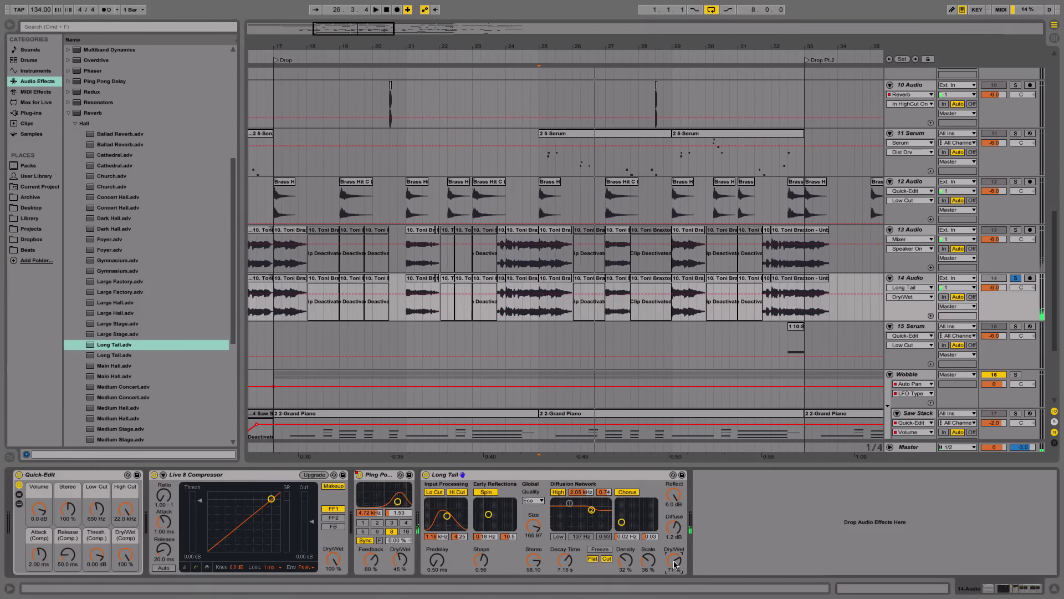
{"action": "key", "text": "space"}
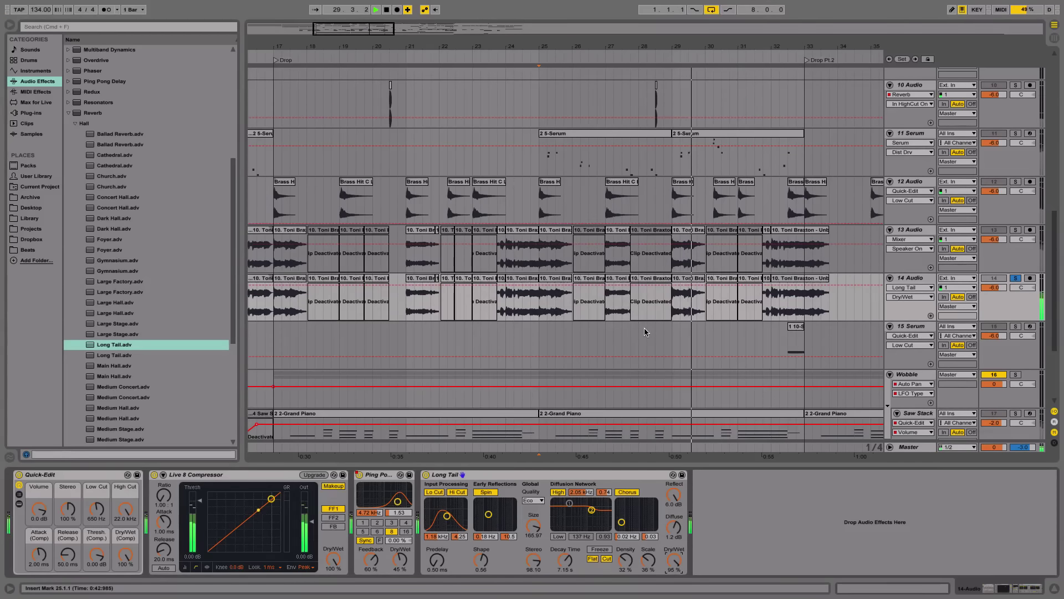
Step: Insert an empty audio track directly below 14 Audio and set its audio input to No Input
{"action": "left_click", "coordinate": [911, 279]}
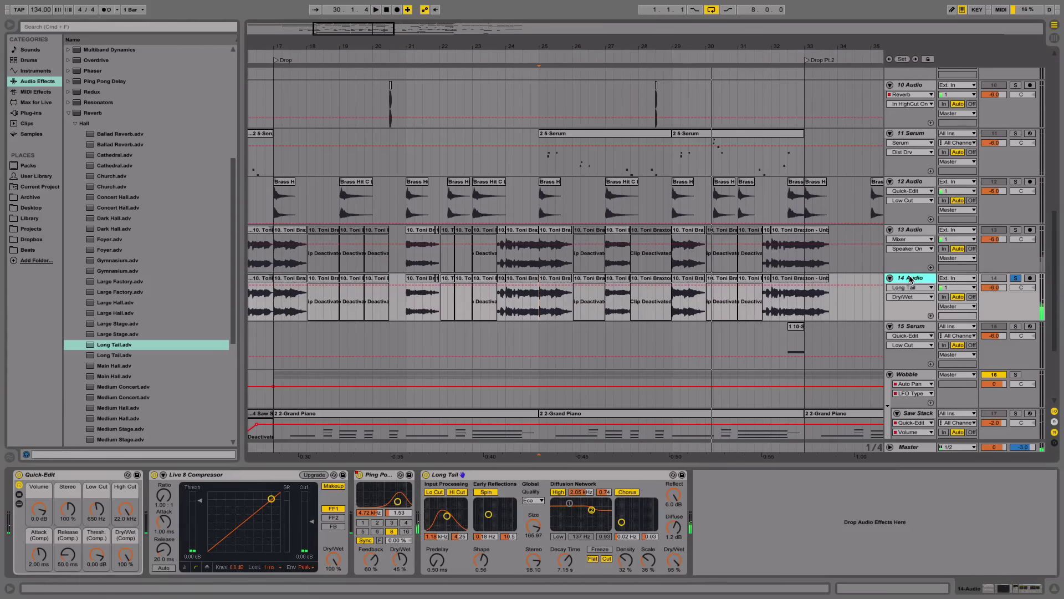
{"action": "key", "text": "super+t"}
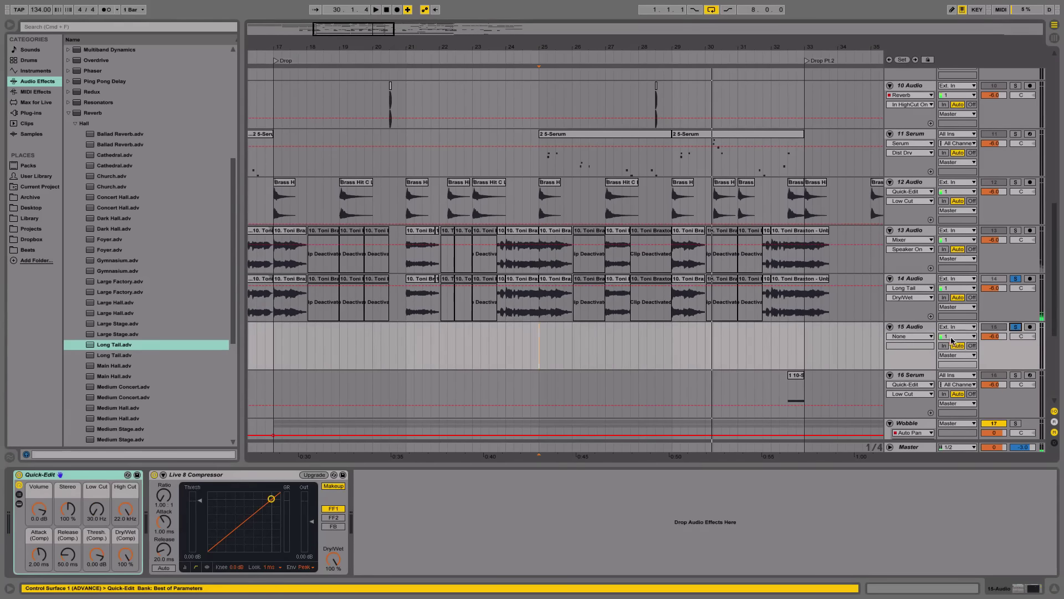
{"action": "left_click", "coordinate": [955, 278]}
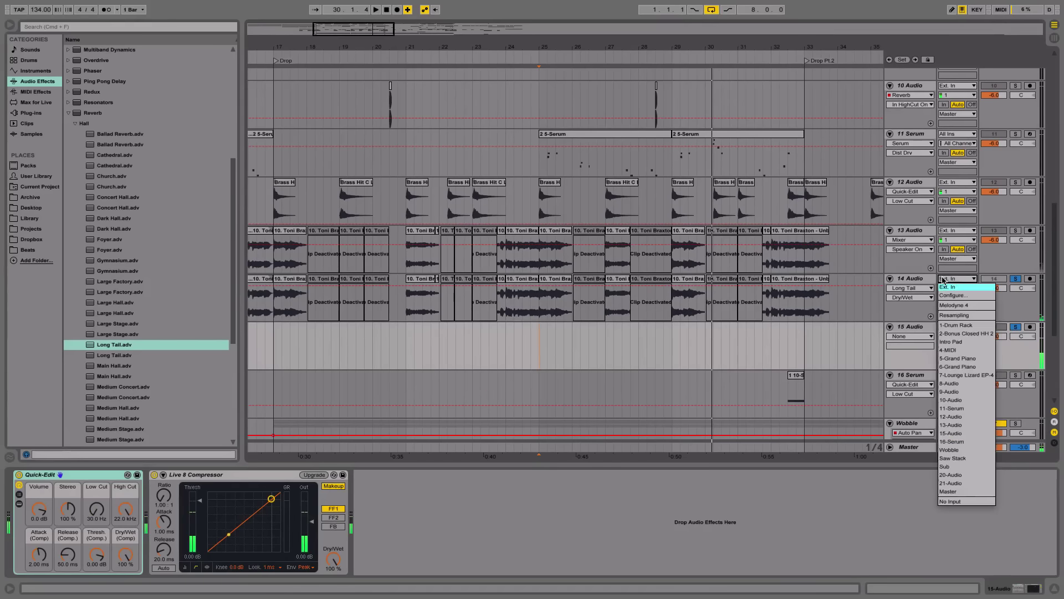
{"action": "left_click", "coordinate": [943, 280]}
{"action": "left_click", "coordinate": [955, 327]}
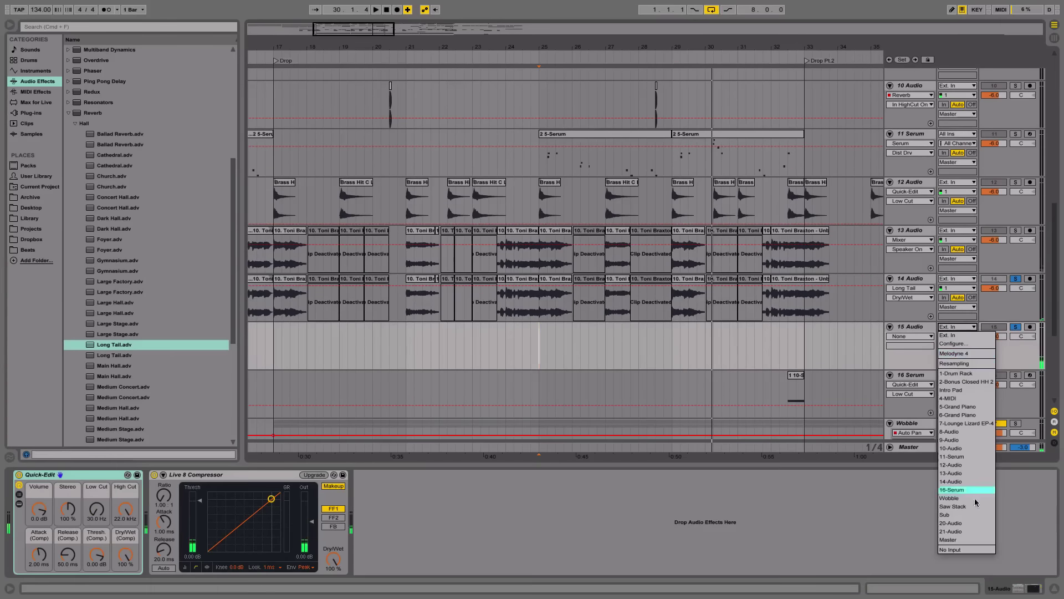
{"action": "left_click", "coordinate": [958, 550]}
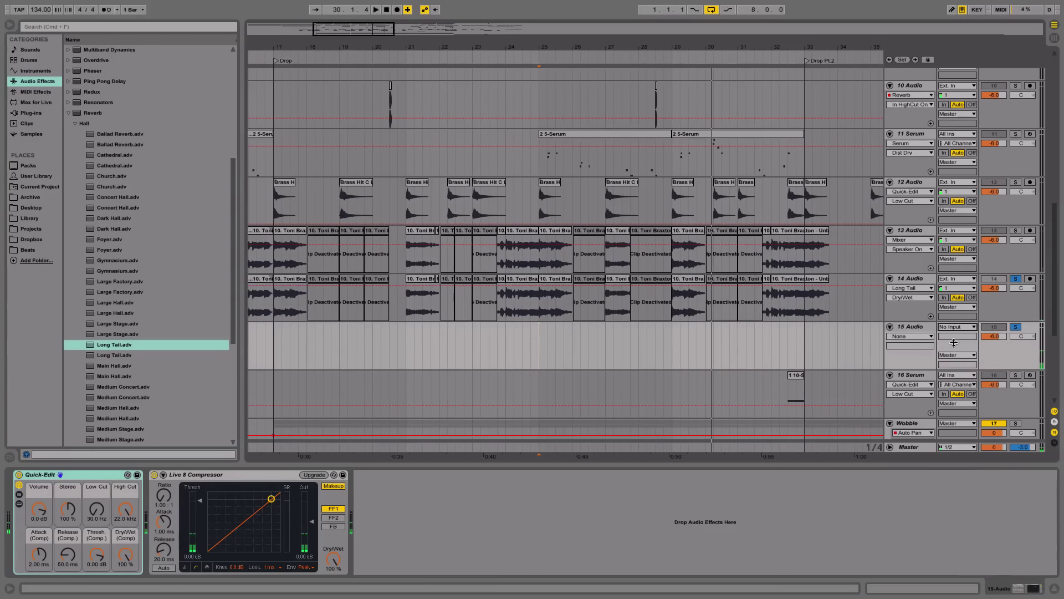
Step: Route the 14 Audio track's output to 15-Audio and record the reverb tails of its vocal chops there
{"action": "left_click", "coordinate": [946, 306]}
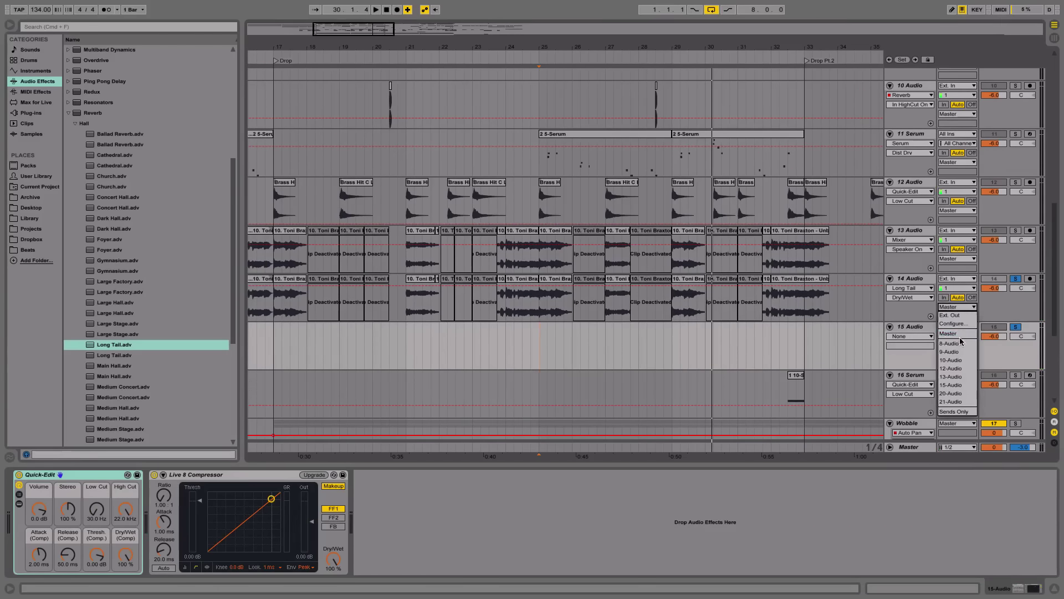
{"action": "left_click", "coordinate": [951, 385]}
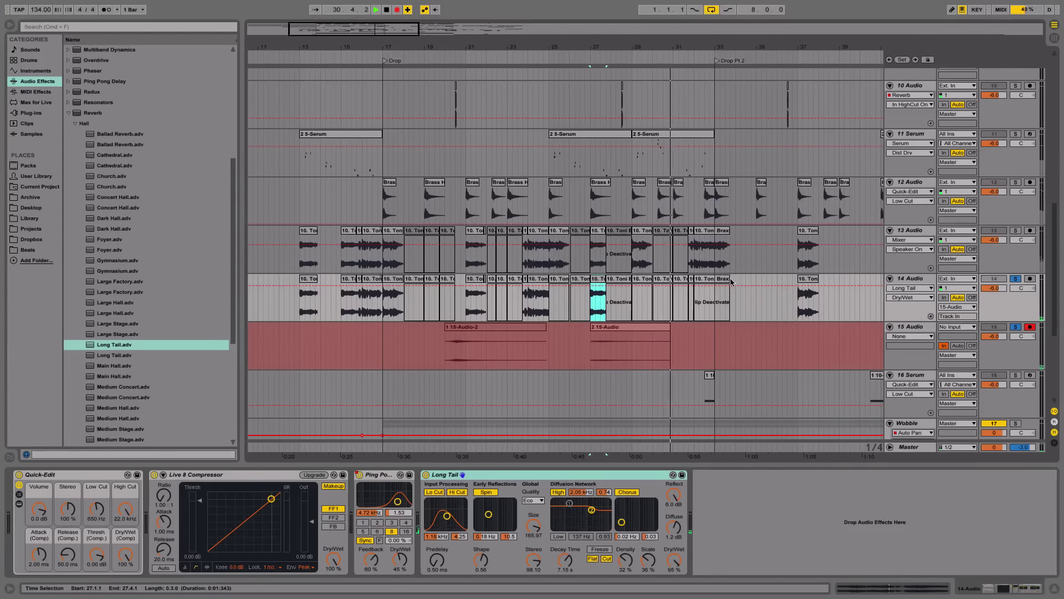
{"action": "key", "text": "F9"}
{"action": "left_click", "coordinate": [710, 279]}
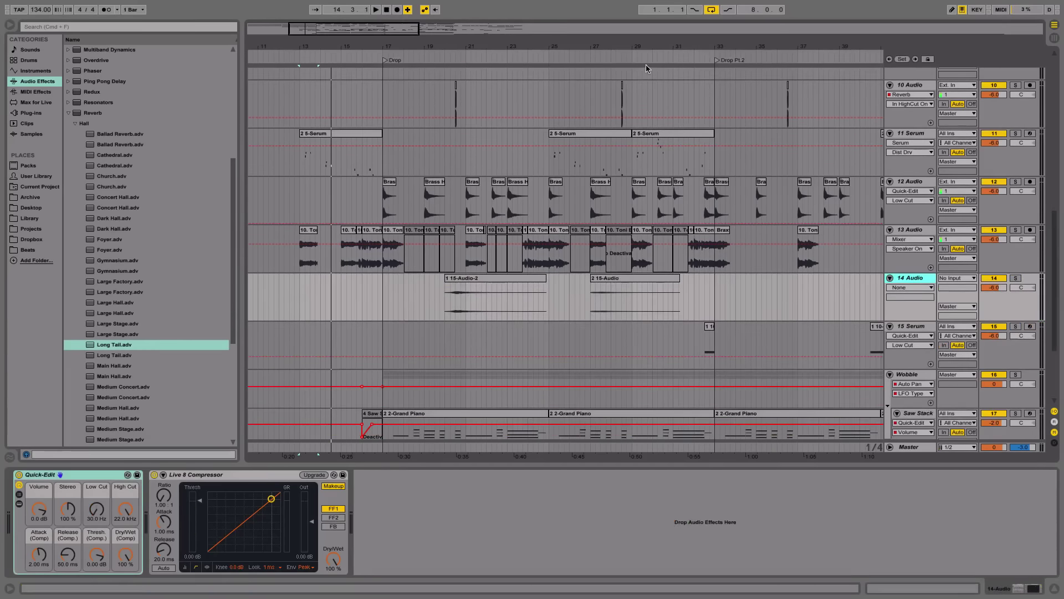
Step: Move the recorded 15-Audio-2 clip to the start of the arrangement and play it
{"action": "key", "text": "minus"}
{"action": "key", "text": "minus"}
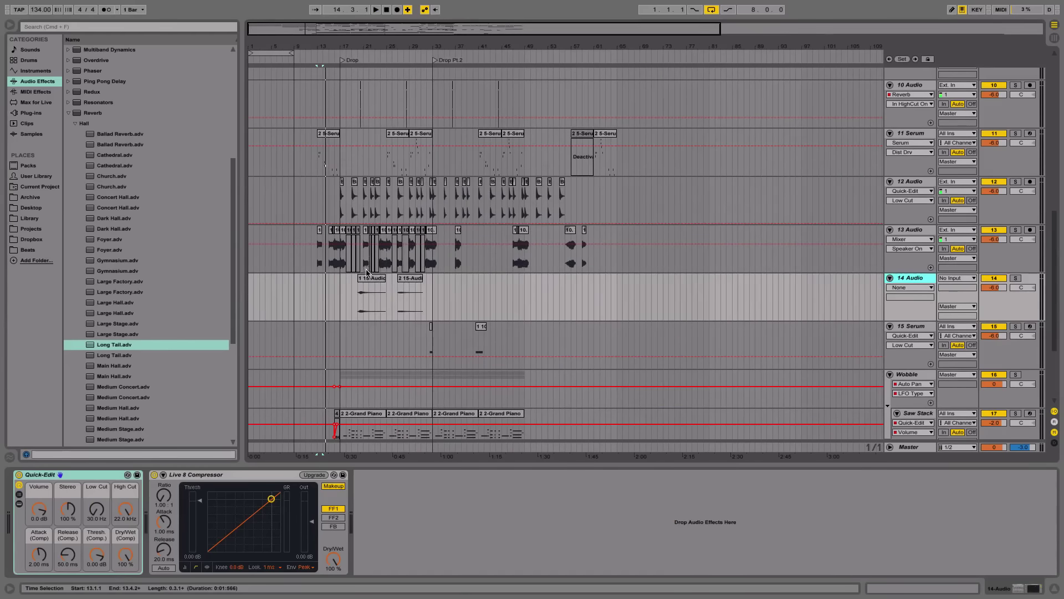
{"action": "left_click_drag", "start_coordinate": [368, 277], "coordinate": [277, 278]}
{"action": "key", "text": "space"}
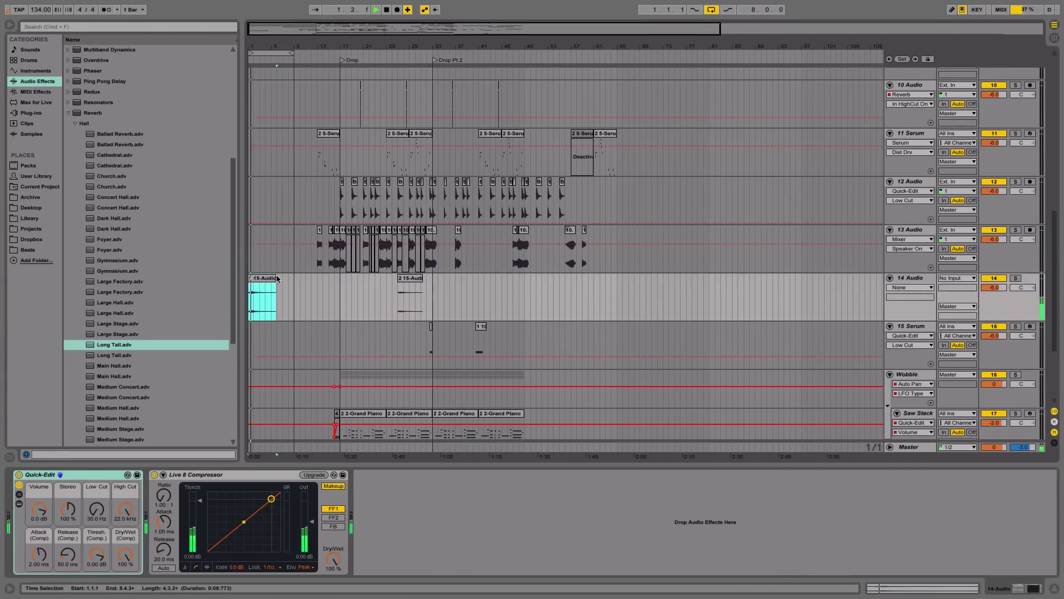
{"action": "key", "text": "plus"}
{"action": "key", "text": "plus"}
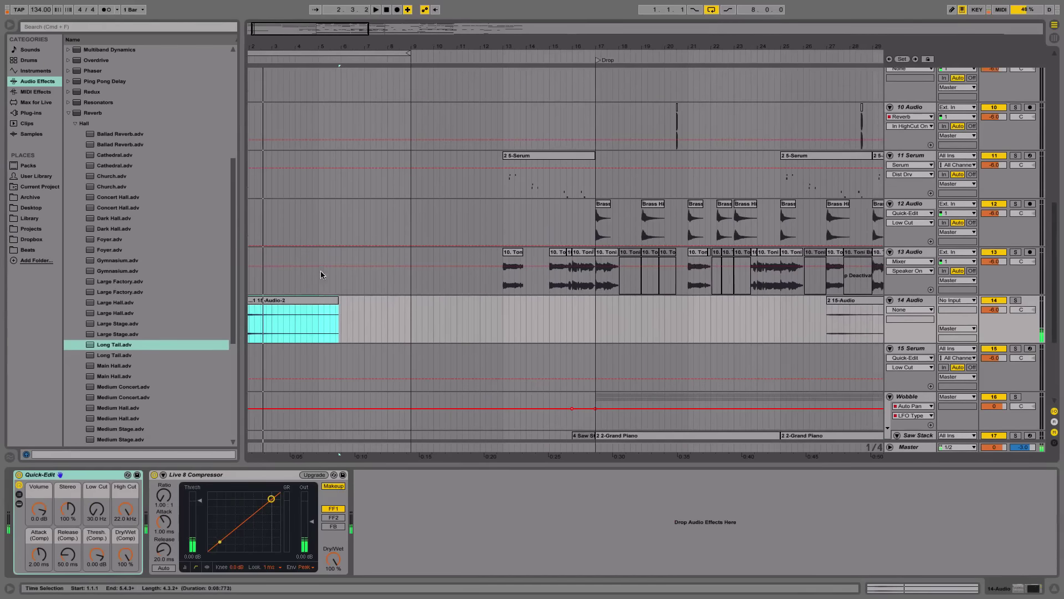
Step: Reverse the 15-Audio-2 clip and place it in the intro starting at 4.4.1
{"action": "left_click_drag", "start_coordinate": [307, 302], "coordinate": [467, 307]}
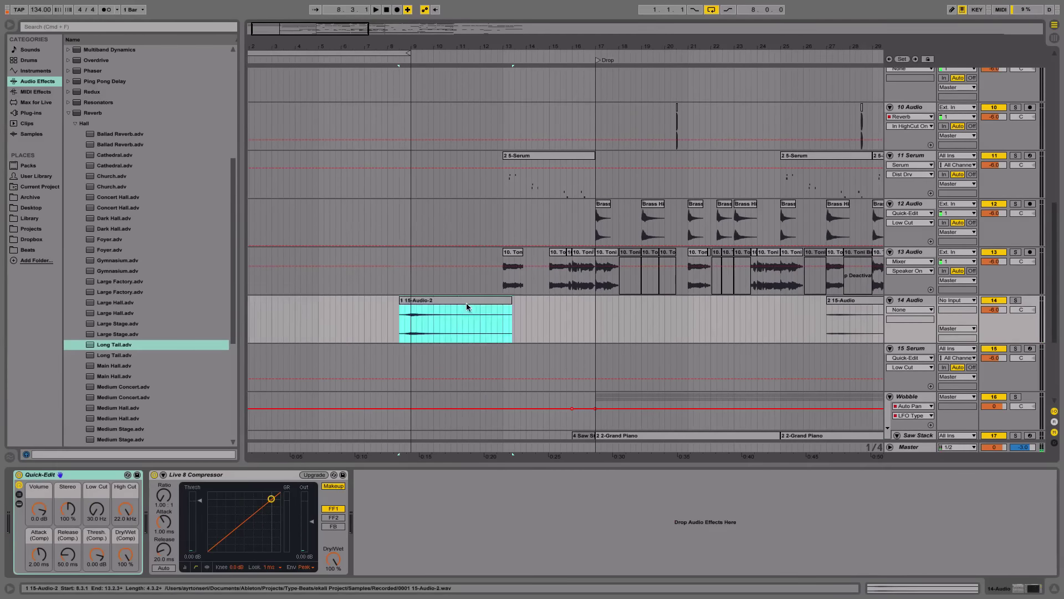
{"action": "double_click", "coordinate": [448, 304]}
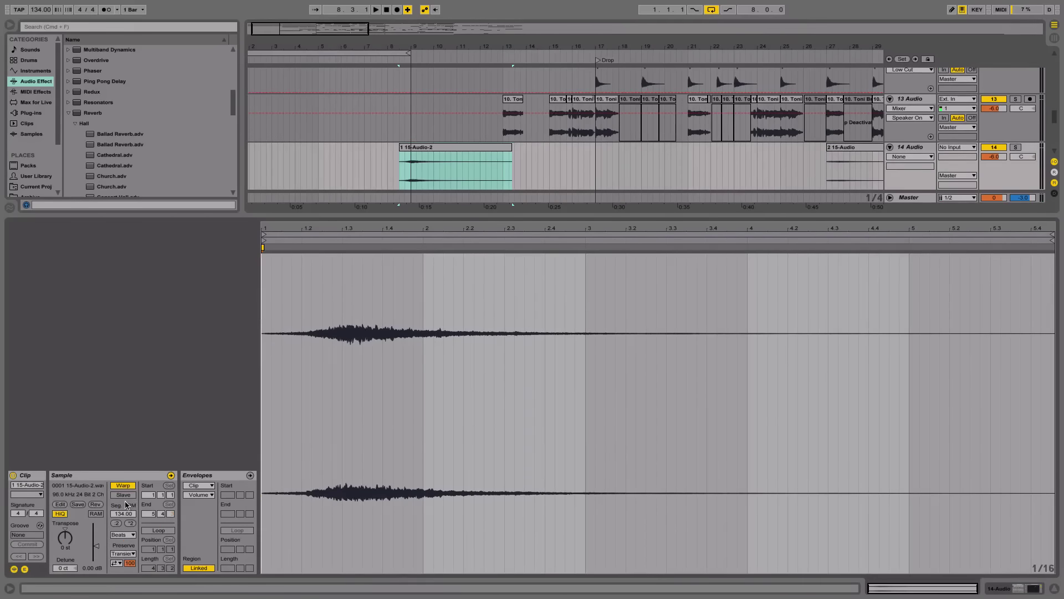
{"action": "left_click", "coordinate": [98, 504]}
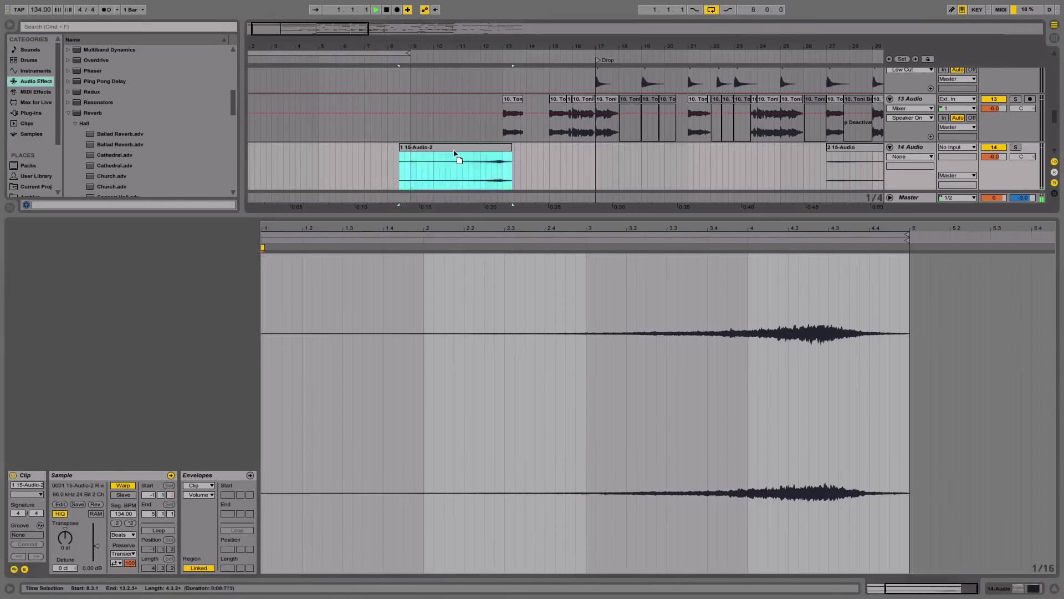
{"action": "left_click_drag", "start_coordinate": [456, 150], "coordinate": [383, 157]}
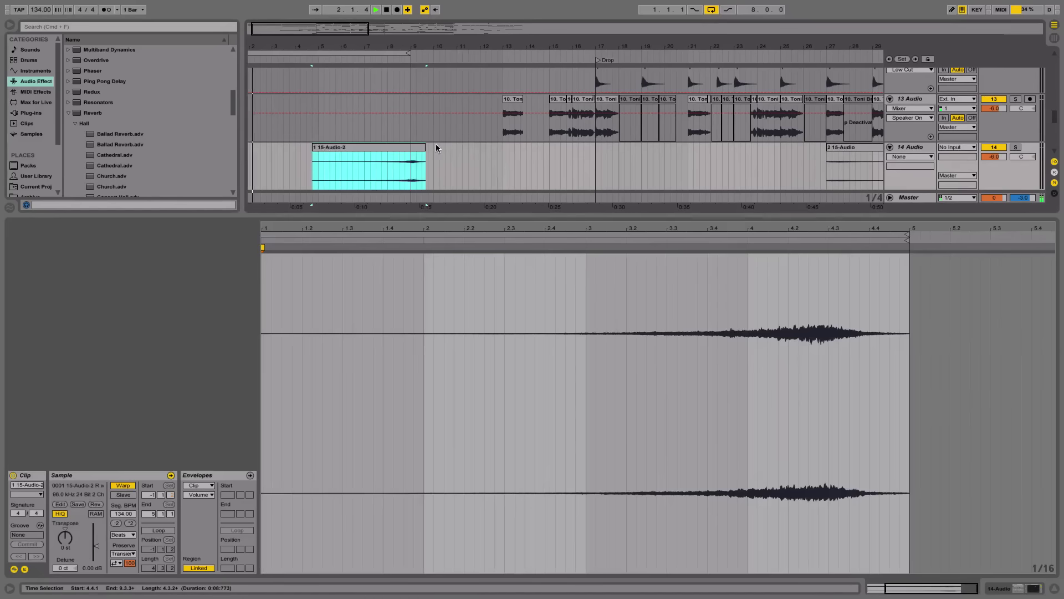
Step: Place the 15-Audio clip at bar 1, raise its gain to 6.00 dB, and play it
{"action": "left_click", "coordinate": [382, 163]}
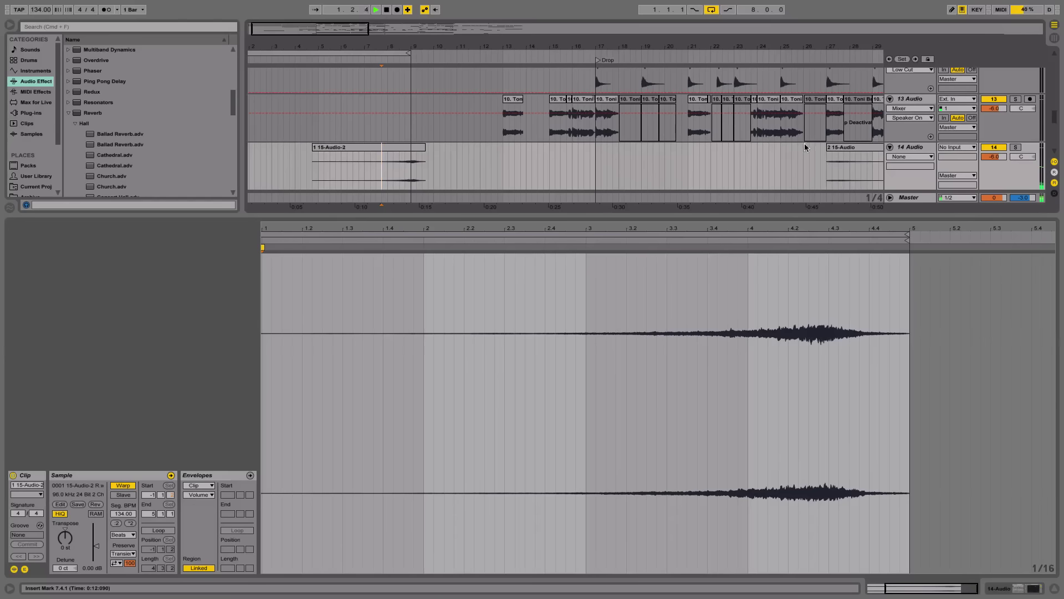
{"action": "left_click_drag", "start_coordinate": [412, 37], "coordinate": [412, 22]}
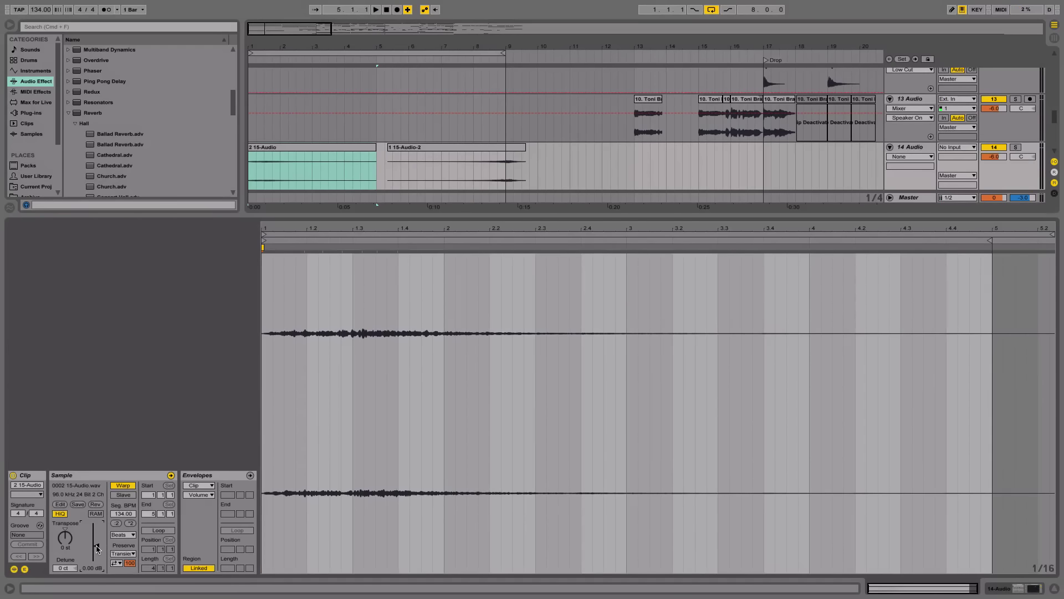
{"action": "left_click_drag", "start_coordinate": [97, 549], "coordinate": [97, 539]}
{"action": "key", "text": "space"}
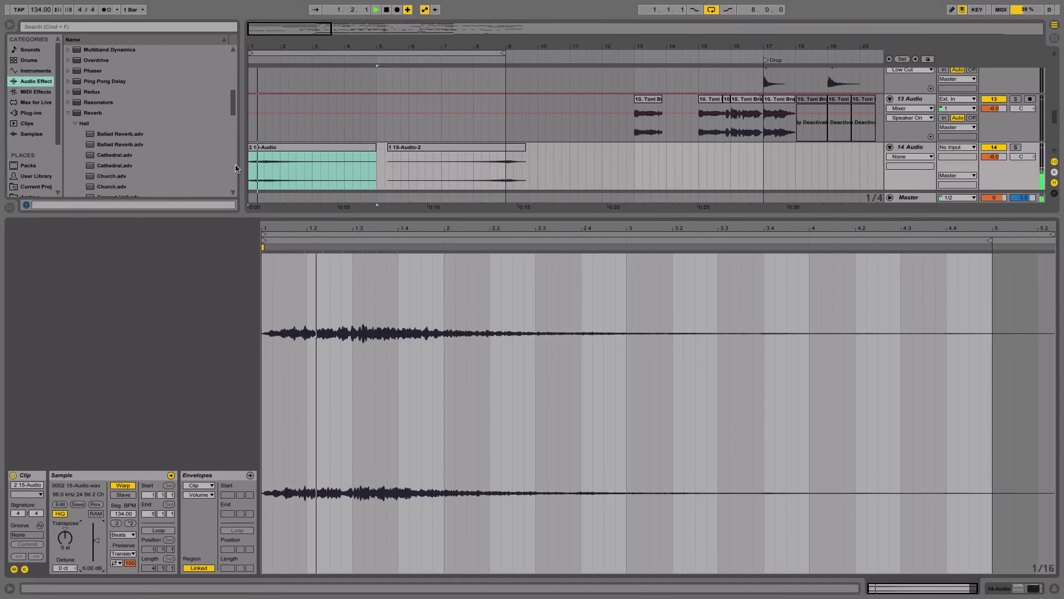
{"action": "left_click", "coordinate": [280, 168]}
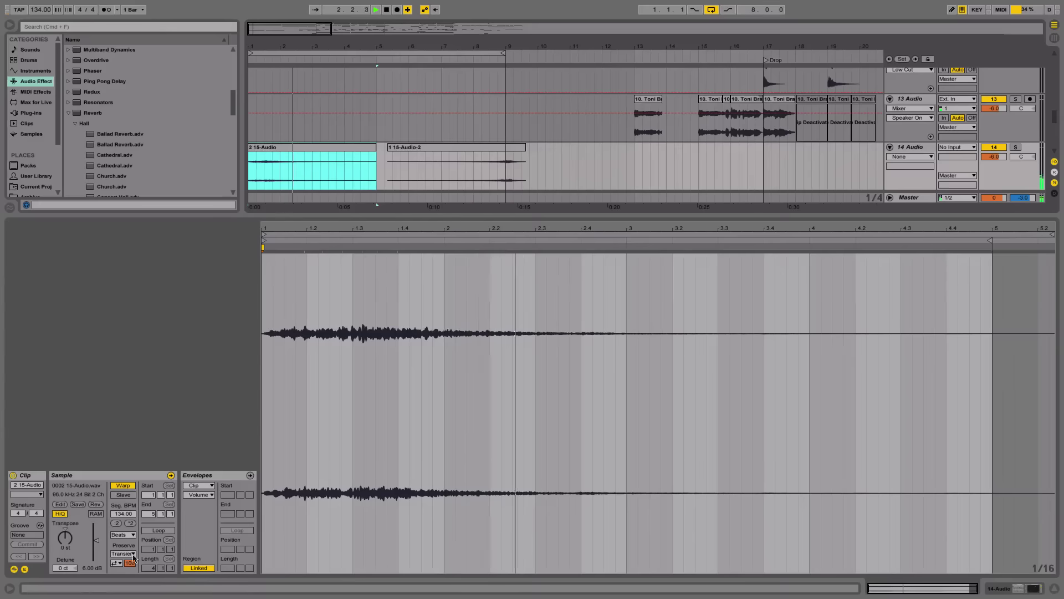
Step: Shorten the first clip on track 14 to end at 4.3.1 and place a copy of it starting at bar 5
{"action": "mouse_move", "coordinate": [377, 147]}
{"action": "left_mouse_down"}
{"action": "mouse_move", "coordinate": [304, 146]}
{"action": "mouse_move", "coordinate": [361, 146]}
{"action": "left_mouse_up"}
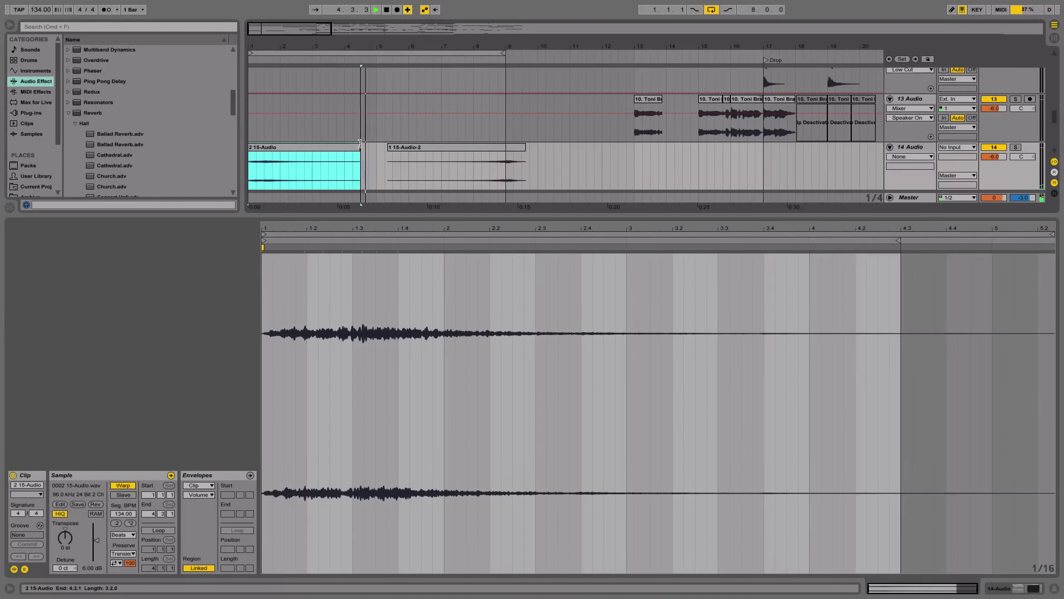
{"action": "key", "text": "super+d"}
{"action": "left_click_drag", "start_coordinate": [473, 147], "coordinate": [390, 145]}
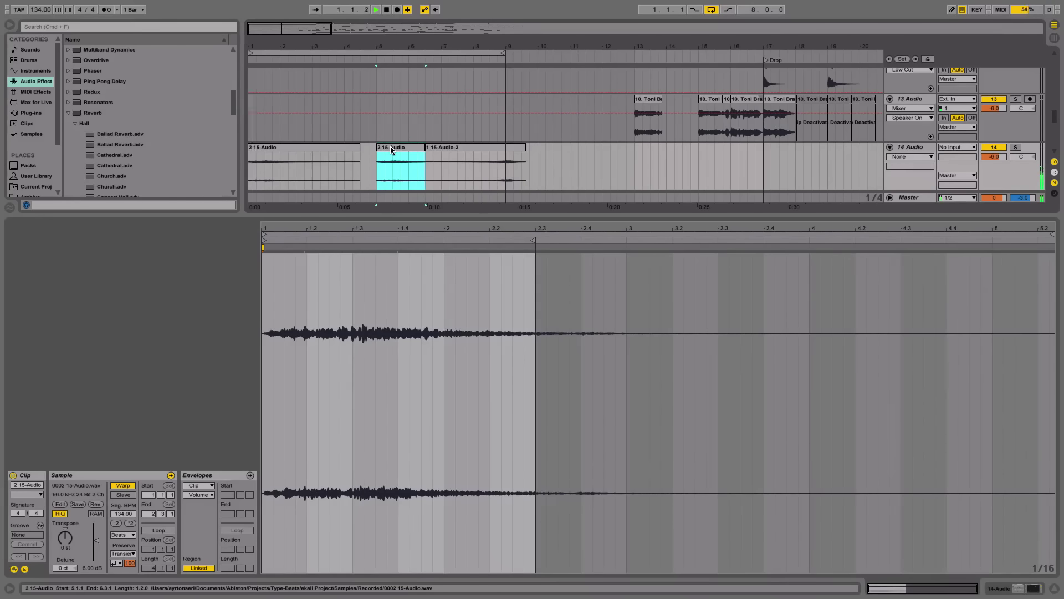
Step: Transpose the copied clip at bar 5 up 12 semitones and set its warp mode to Complex Pro
{"action": "left_click", "coordinate": [1055, 587]}
{"action": "double_click", "coordinate": [403, 269]}
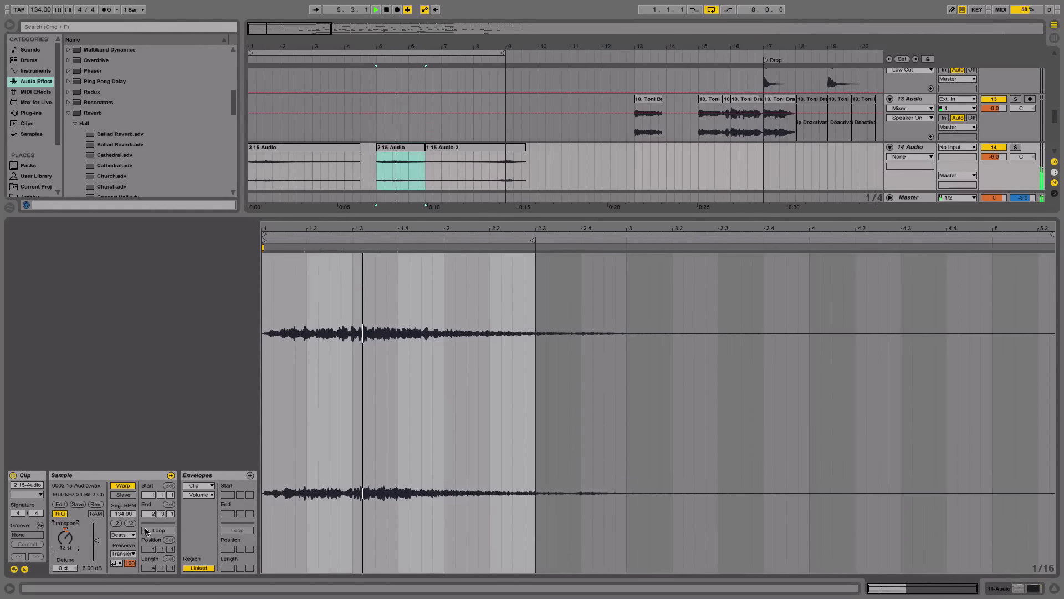
{"action": "left_click", "coordinate": [122, 535]}
{"action": "left_click", "coordinate": [128, 577]}
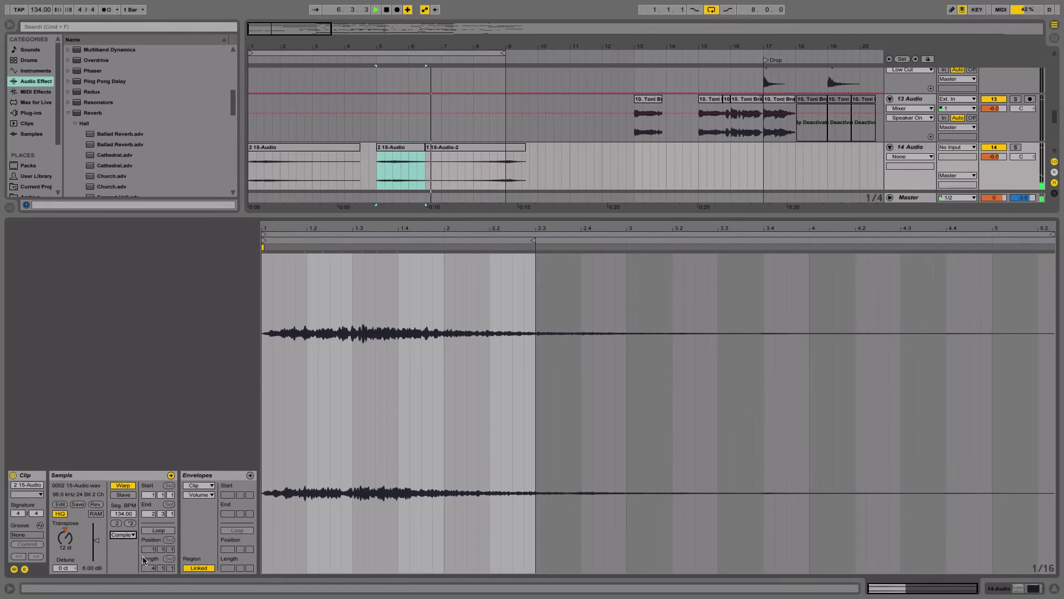
{"action": "left_click", "coordinate": [123, 535]}
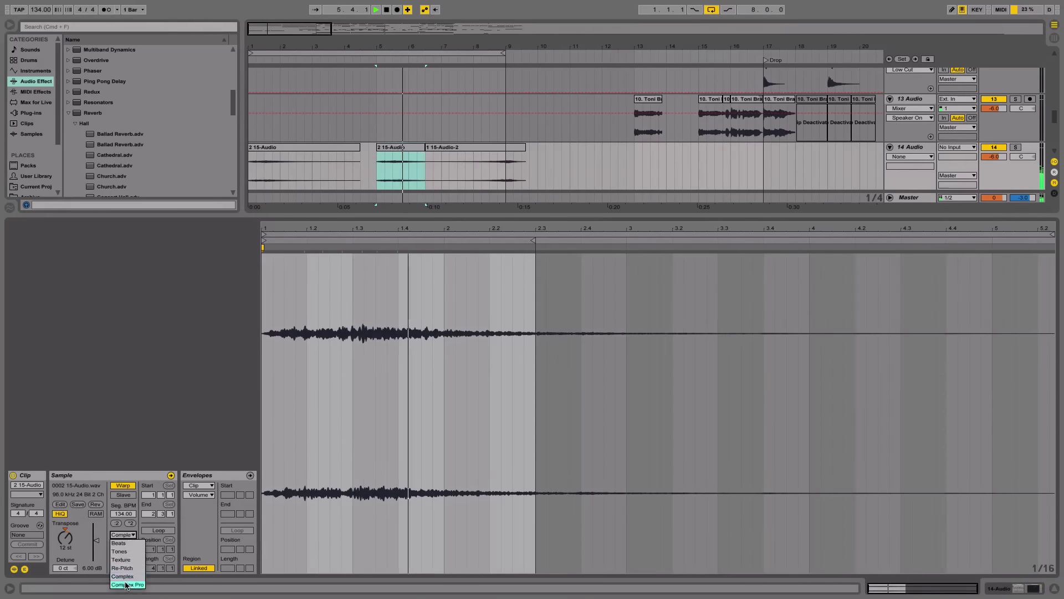
{"action": "left_click", "coordinate": [129, 587]}
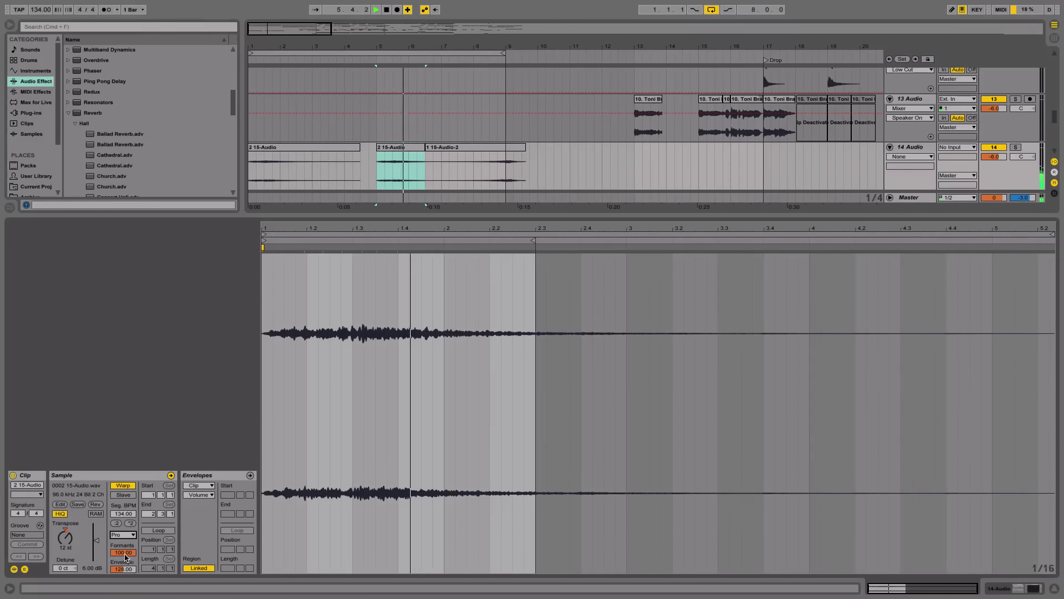
{"action": "left_click", "coordinate": [401, 147]}
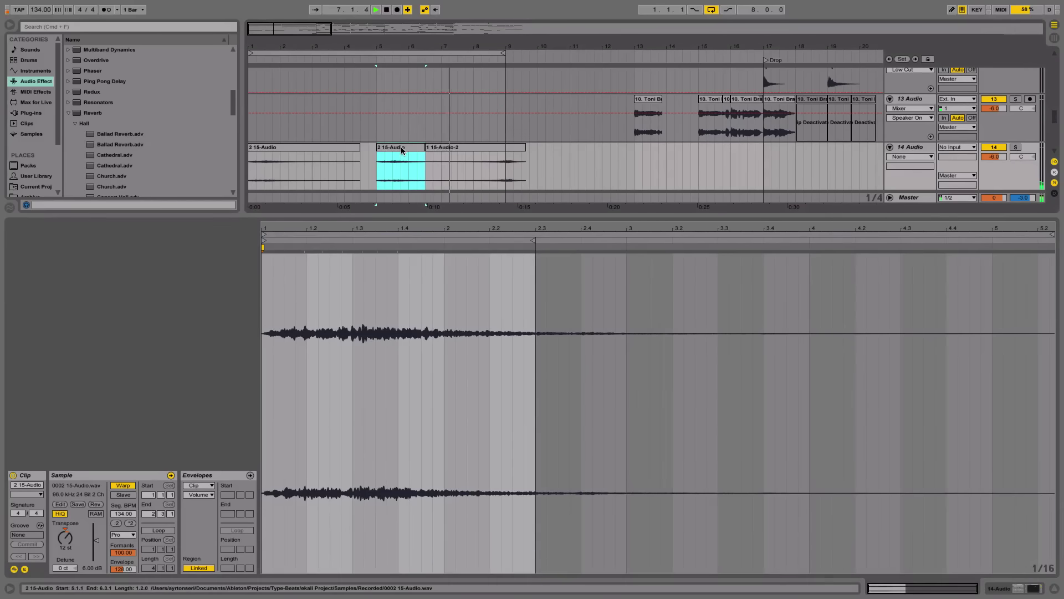
Step: Trim the reversed clip to end at bar 9 and place a copy of it ending at the drop on bar 17
{"action": "left_click", "coordinate": [493, 146]}
{"action": "key", "text": "r"}
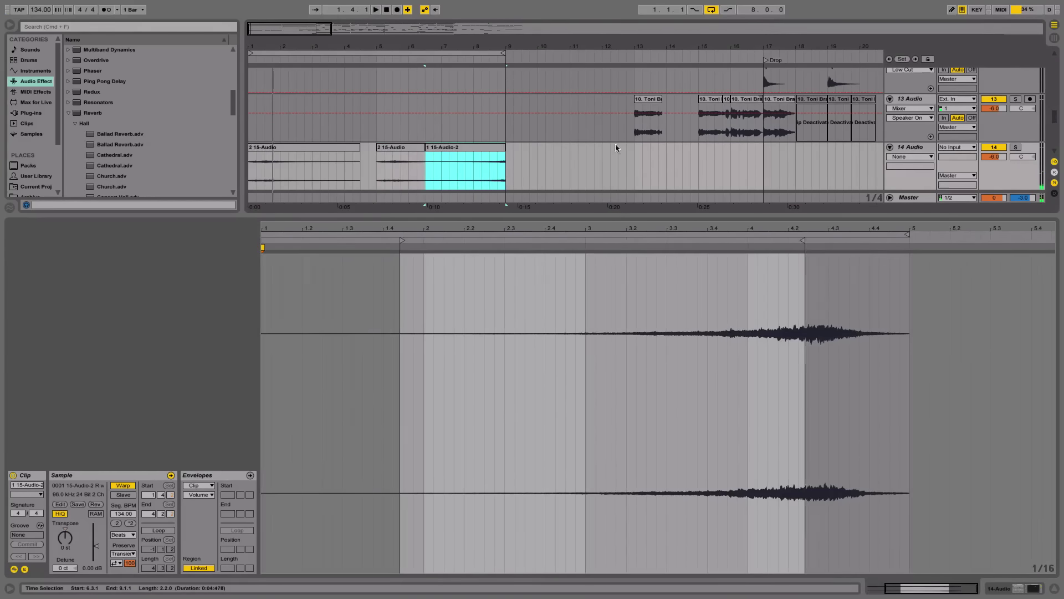
{"action": "left_click", "coordinate": [638, 152]}
{"action": "key", "text": "super+v"}
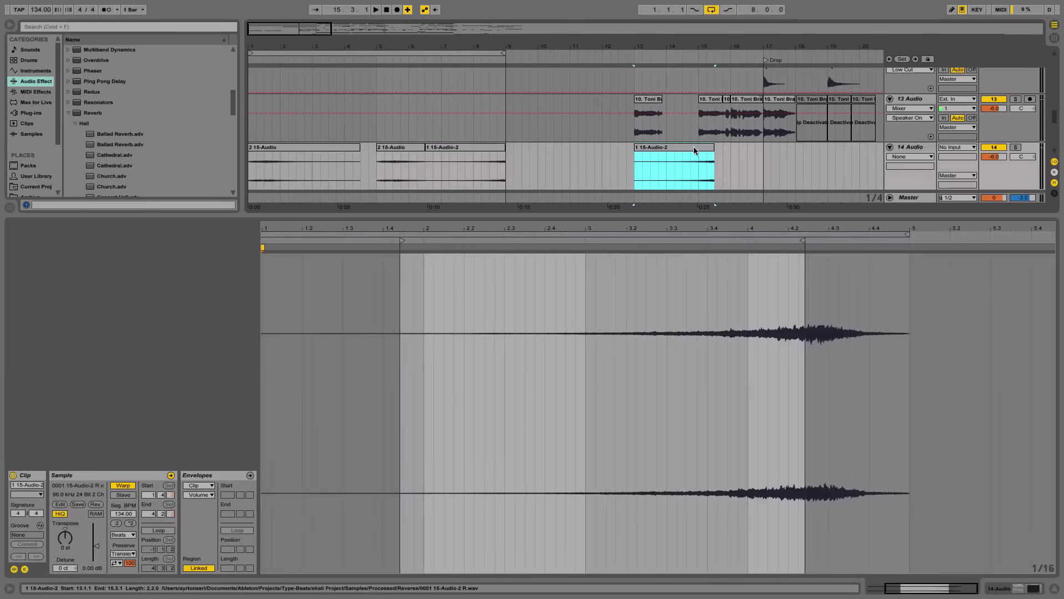
{"action": "left_click_drag", "start_coordinate": [696, 147], "coordinate": [744, 148]}
{"action": "left_click", "coordinate": [594, 165]}
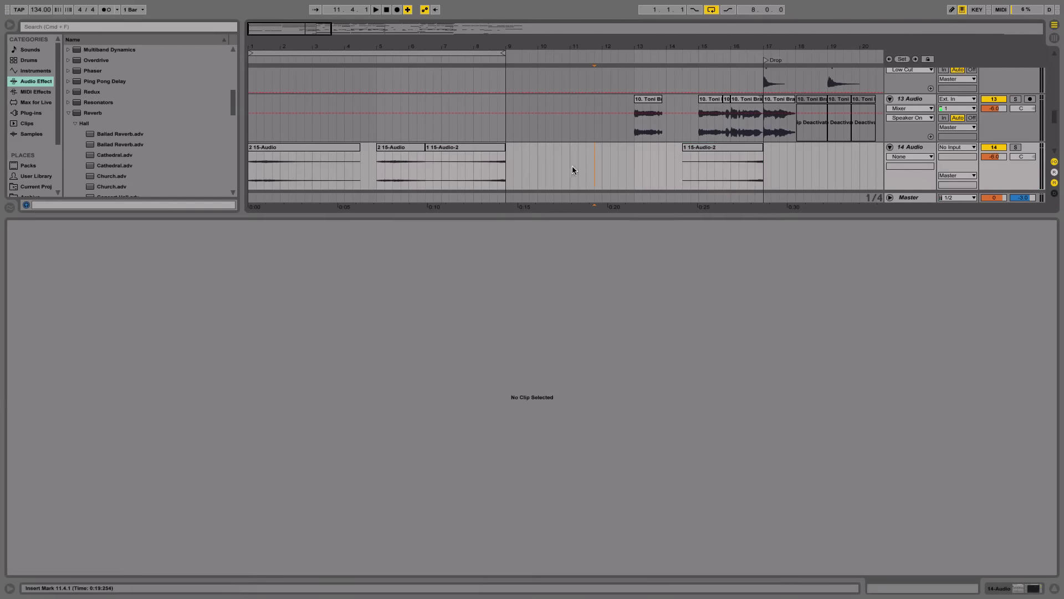
Step: Copy the transposed clip from bar 5 to bar 9, directly after the reversed clip
{"action": "left_click", "coordinate": [473, 169]}
{"action": "left_click", "coordinate": [414, 148]}
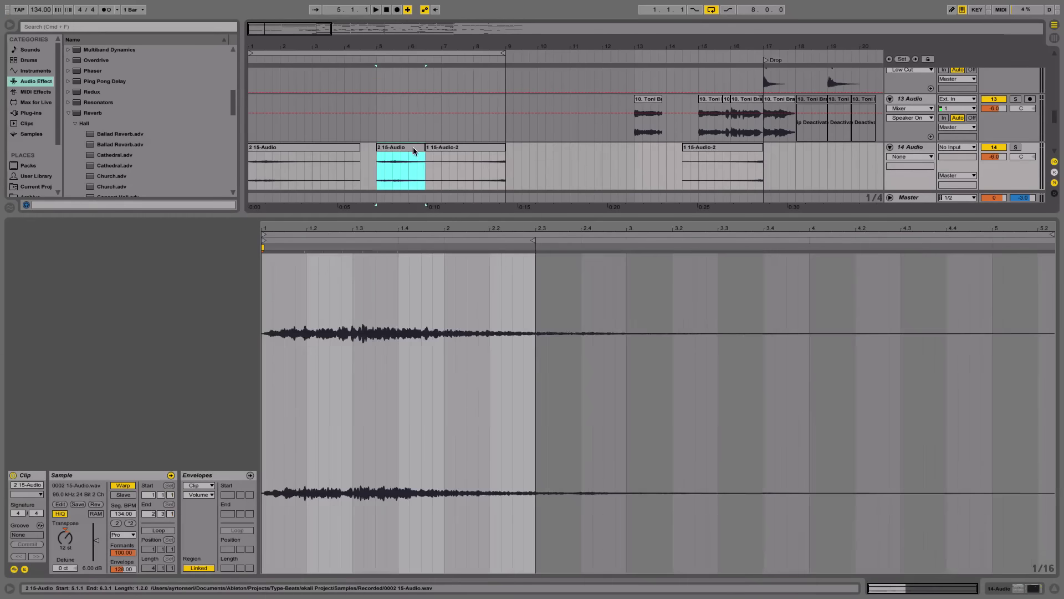
{"action": "key", "text": "super+c"}
{"action": "left_click", "coordinate": [508, 176]}
{"action": "key", "text": "super+v"}
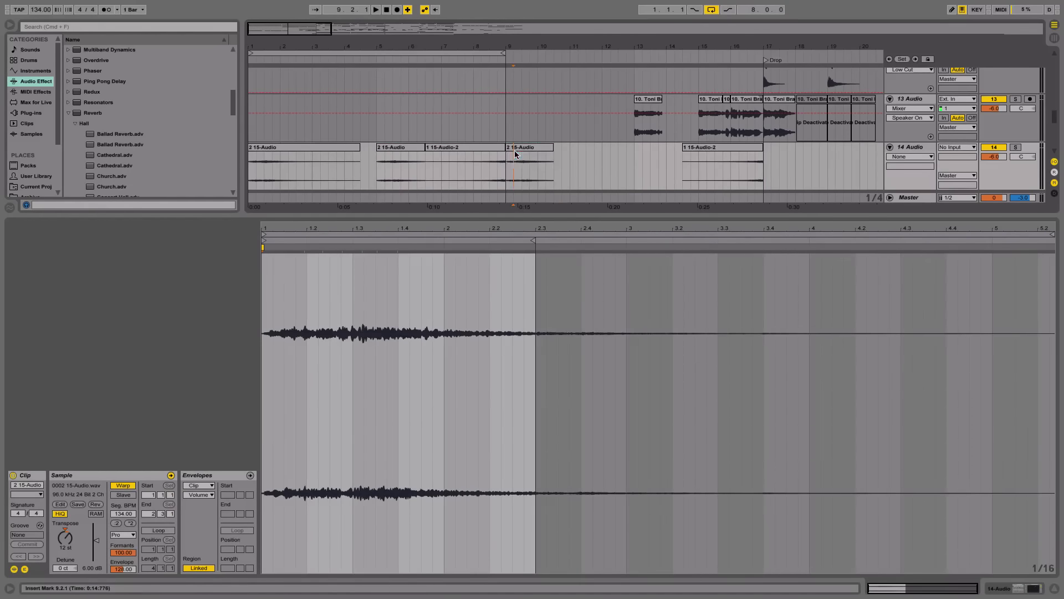
Step: Show the Transposition envelope of the new clip at bar 9
{"action": "left_click", "coordinate": [514, 147]}
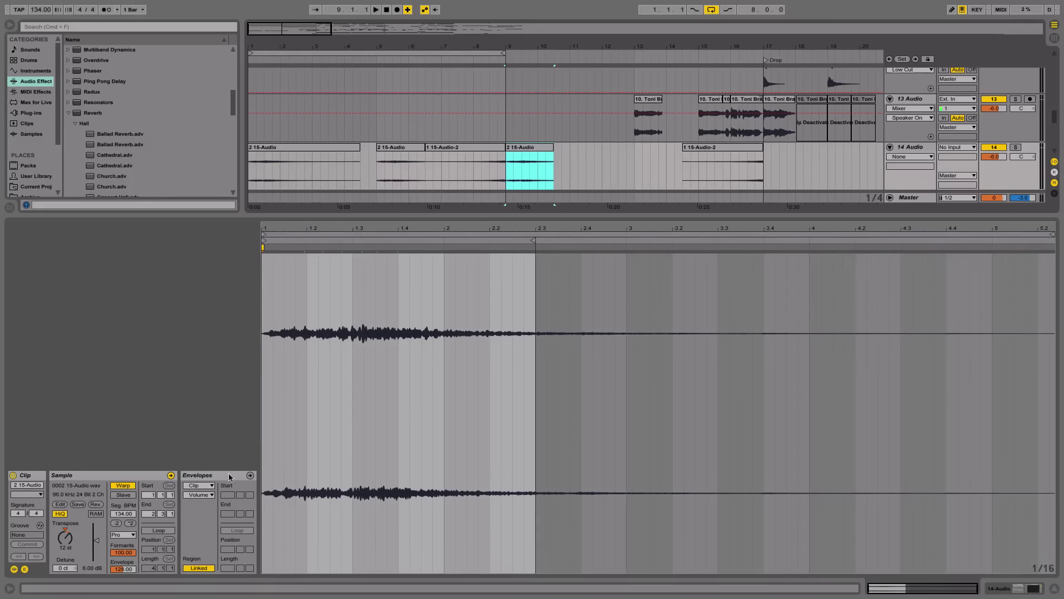
{"action": "left_click", "coordinate": [250, 475]}
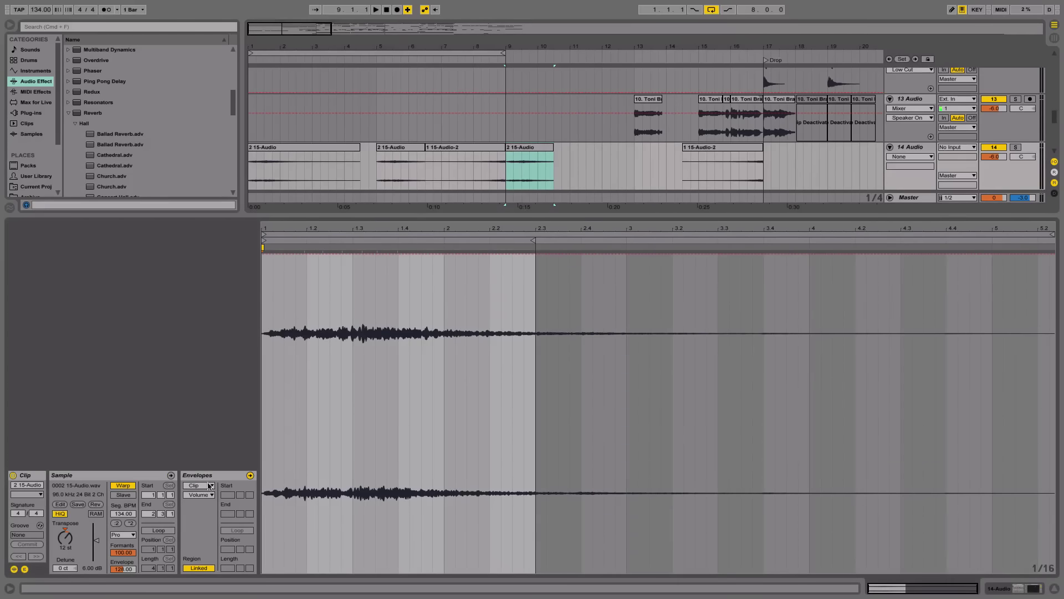
{"action": "left_click", "coordinate": [201, 495]}
{"action": "left_click", "coordinate": [210, 512]}
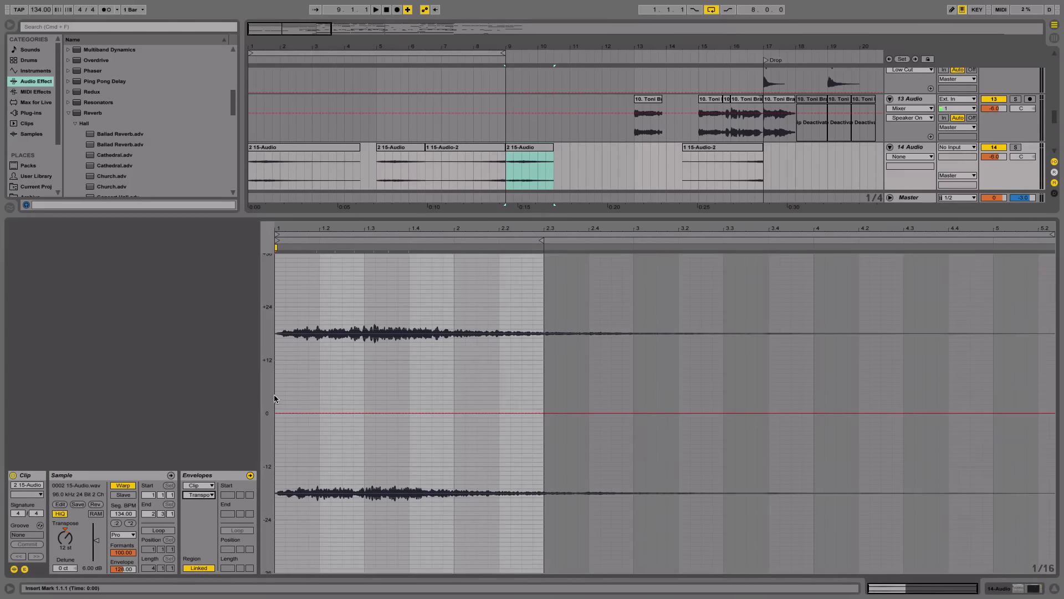
Step: Draw a downward pitch ramp in the envelope from 1.3 to beat 2, reaching about -17 semitones, and play it back
{"action": "left_click_drag", "start_coordinate": [274, 398], "coordinate": [343, 399]}
{"action": "left_click", "coordinate": [368, 453]}
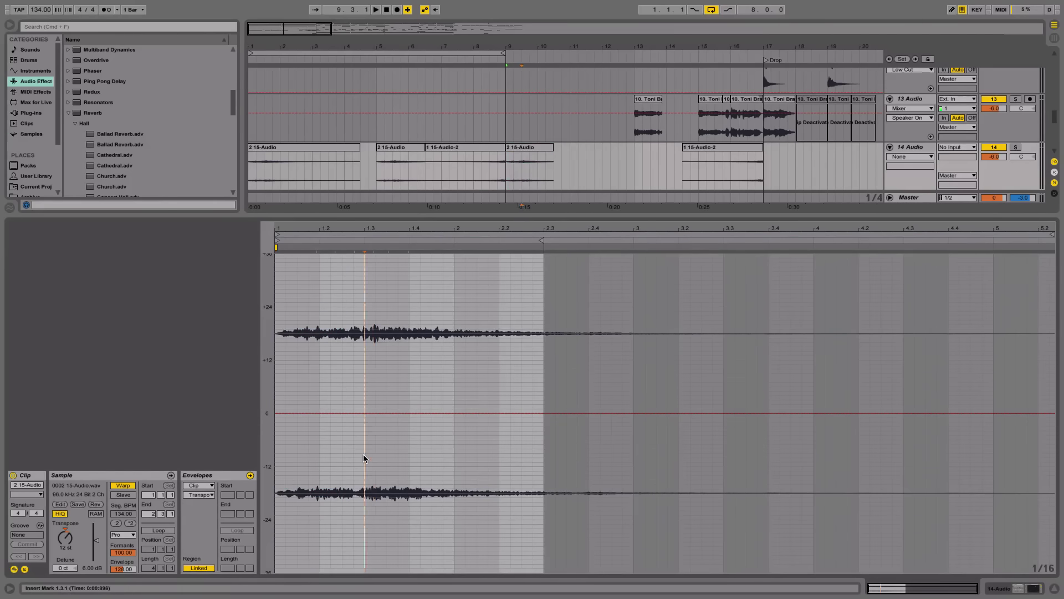
{"action": "left_click_drag", "start_coordinate": [364, 454], "coordinate": [450, 453]}
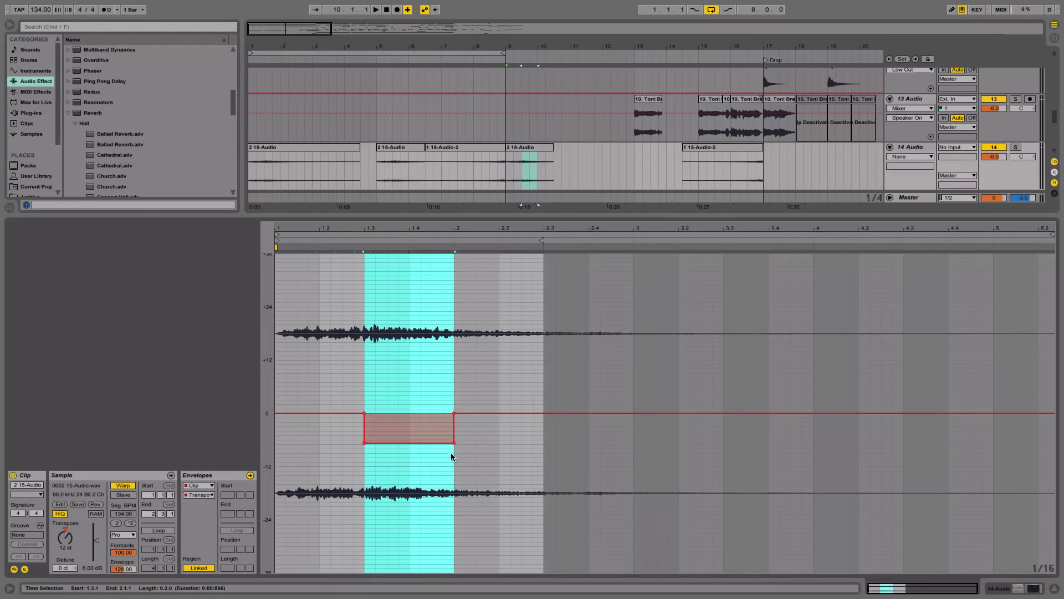
{"action": "left_click", "coordinate": [362, 445]}
{"action": "left_click", "coordinate": [387, 458]}
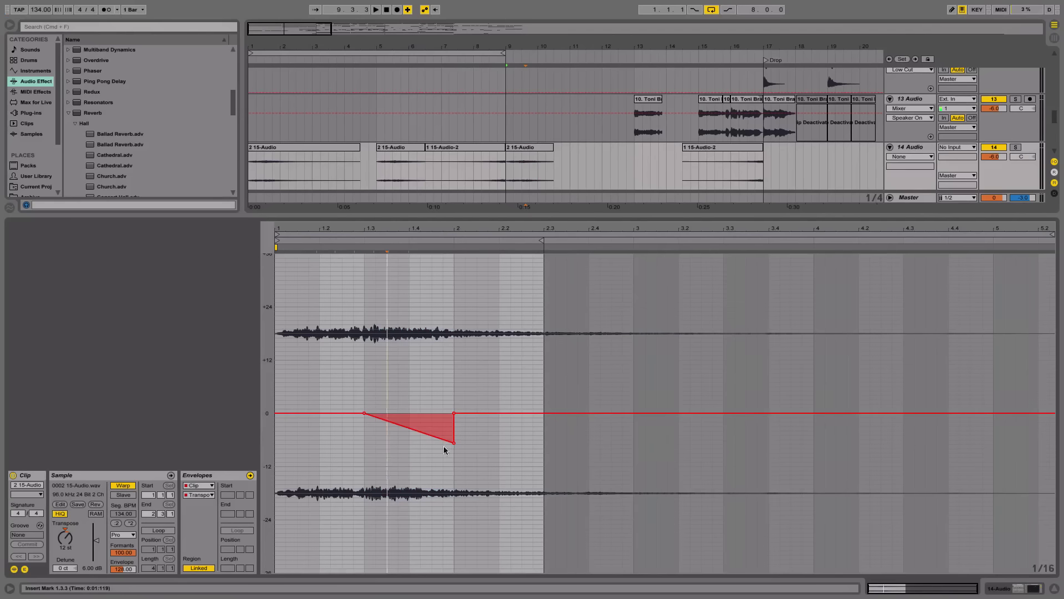
{"action": "left_click_drag", "start_coordinate": [454, 442], "coordinate": [454, 488]}
{"action": "key", "text": "space"}
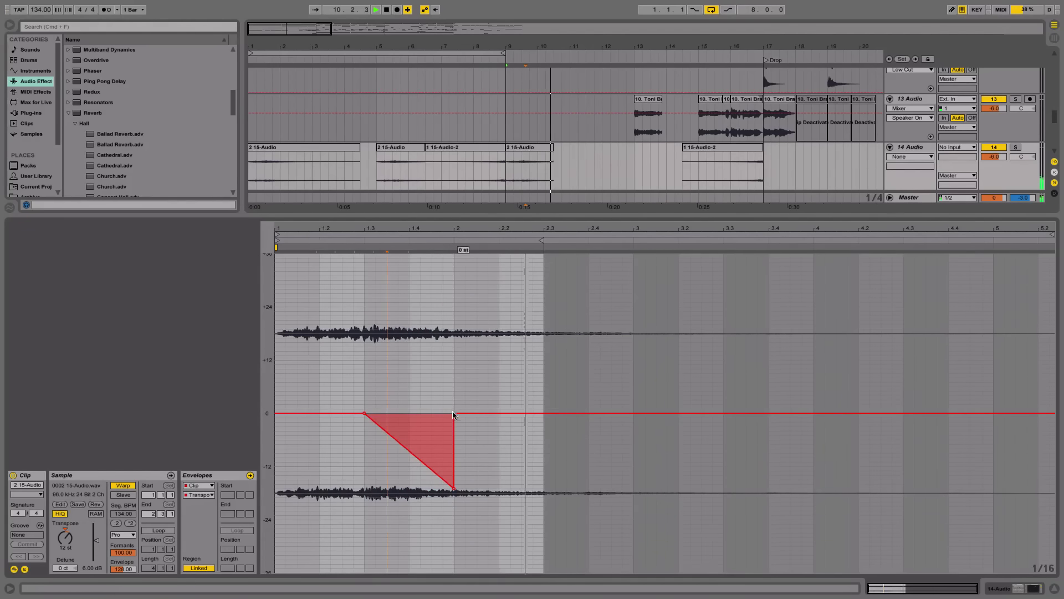
Step: Reshape the pitch ramp into a V-shaped dip reaching about -12 semitones at beat 2 and returning to 0 at 2.2
{"action": "left_click_drag", "start_coordinate": [454, 413], "coordinate": [544, 413]}
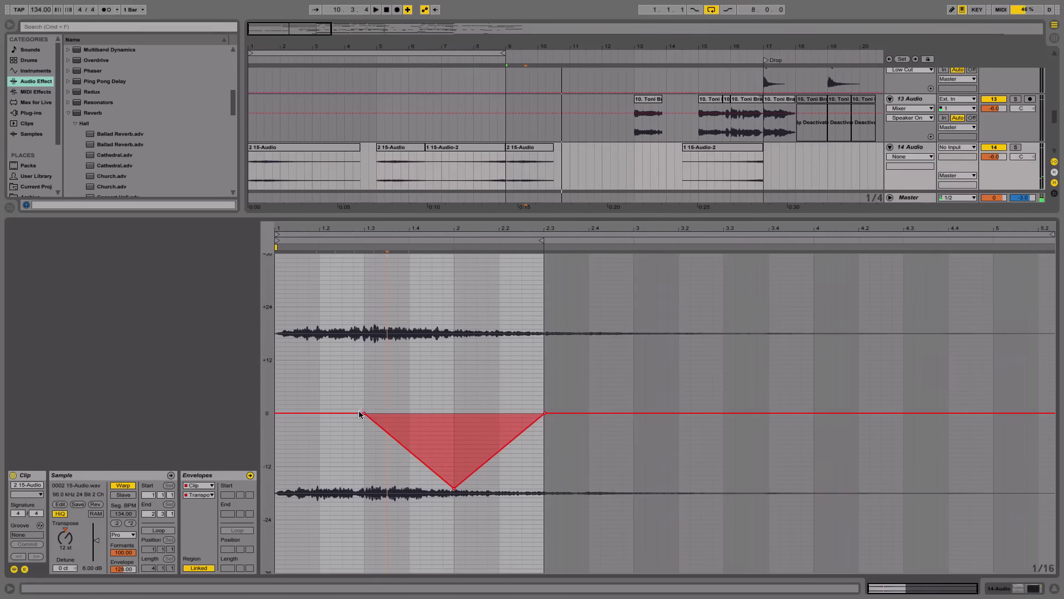
{"action": "left_click_drag", "start_coordinate": [363, 413], "coordinate": [280, 413]}
{"action": "key", "text": "ctrl+z"}
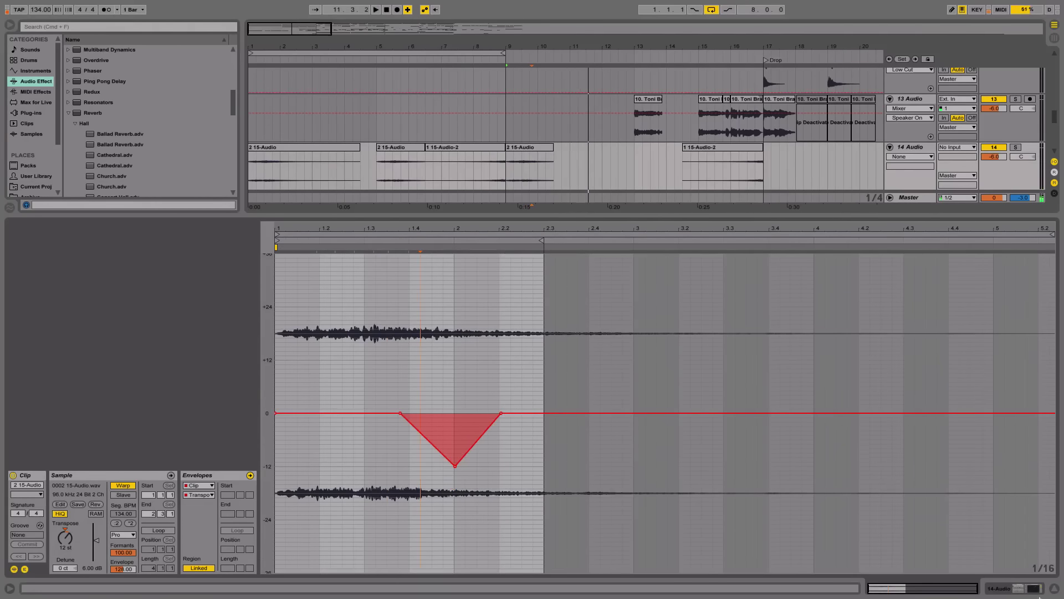
Step: Play the arrangement from the first clip on track 14 while looking over the tracks, and turn off the arrangement loop
{"action": "left_click", "coordinate": [1058, 585]}
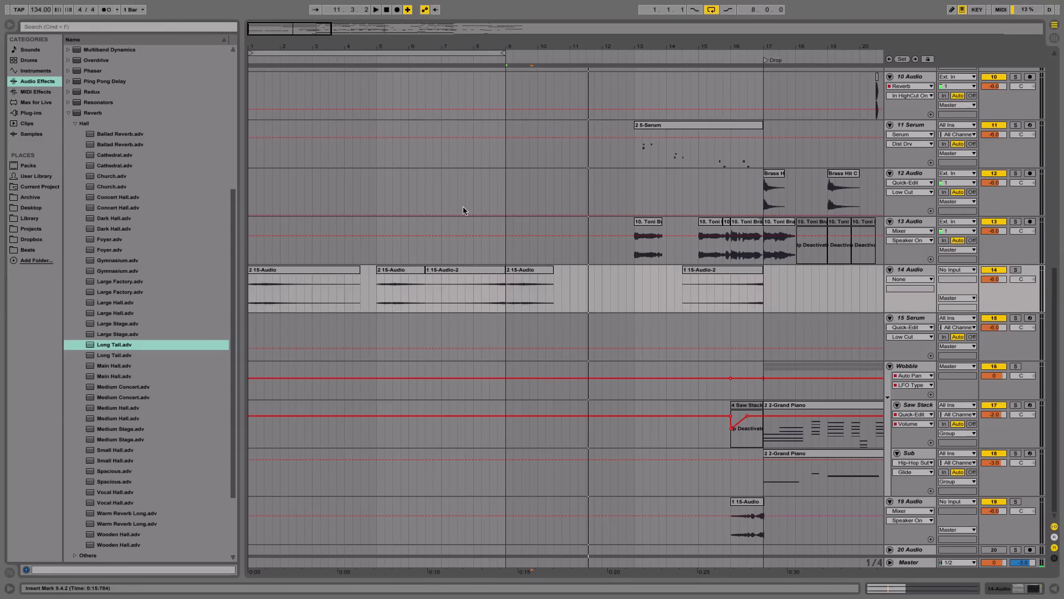
{"action": "left_click_drag", "start_coordinate": [431, 56], "coordinate": [428, 39]}
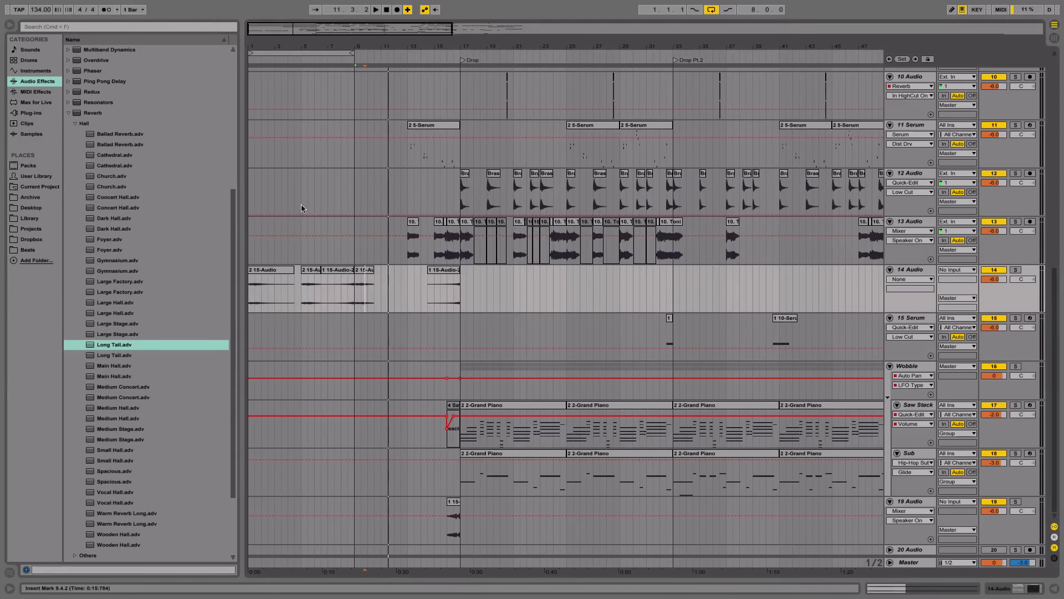
{"action": "left_click", "coordinate": [270, 270]}
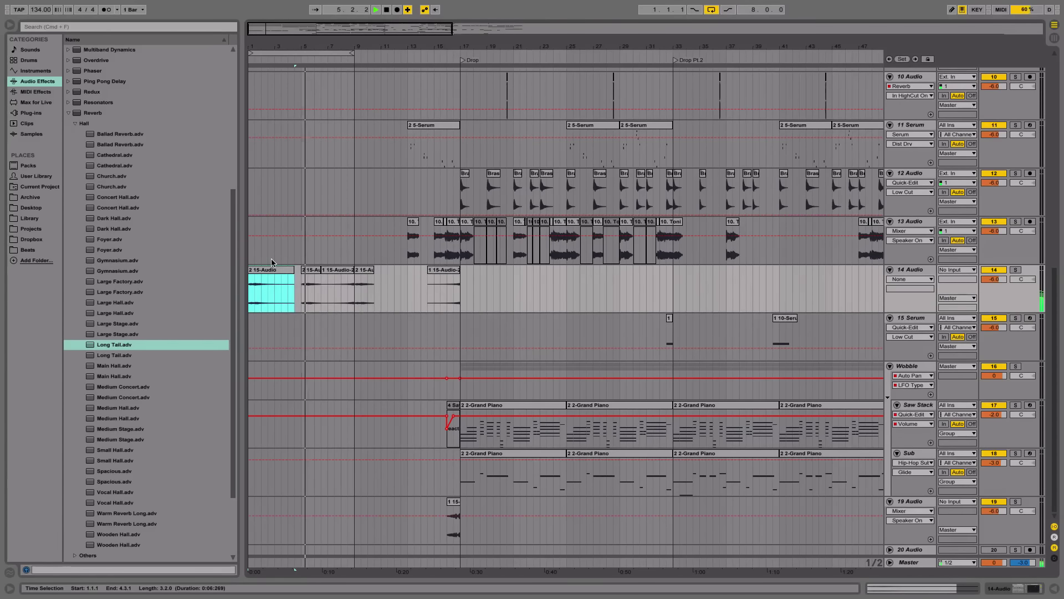
{"action": "scroll", "coordinate": [332, 266], "scroll_direction": "up", "scroll_amount": 5}
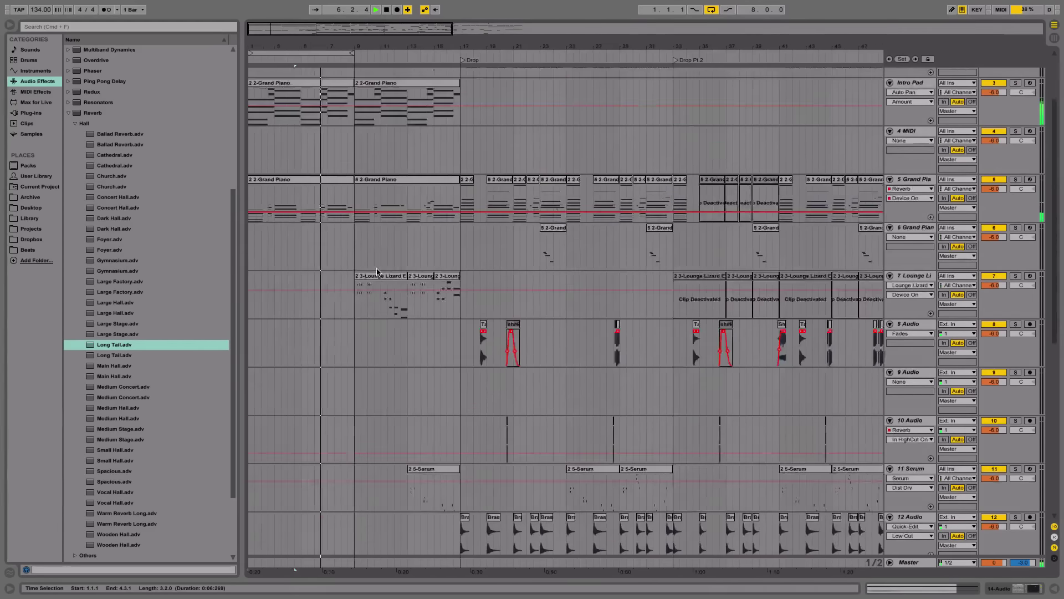
{"action": "scroll", "coordinate": [632, 239], "scroll_direction": "up", "scroll_amount": 3}
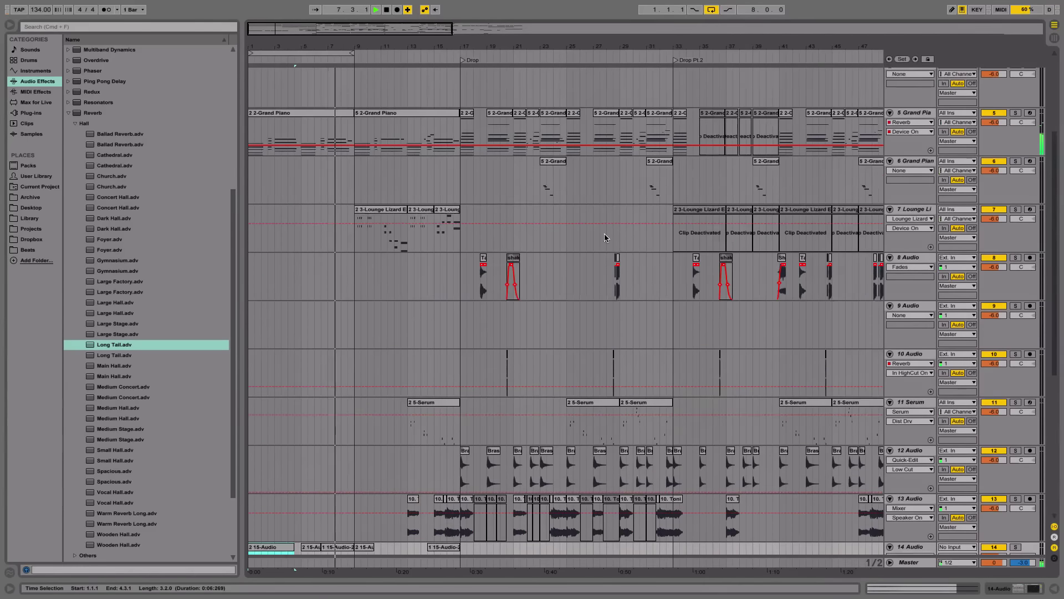
{"action": "scroll", "coordinate": [608, 237], "scroll_direction": "right", "scroll_amount": 4}
{"action": "scroll", "coordinate": [608, 237], "scroll_direction": "left", "scroll_amount": 6}
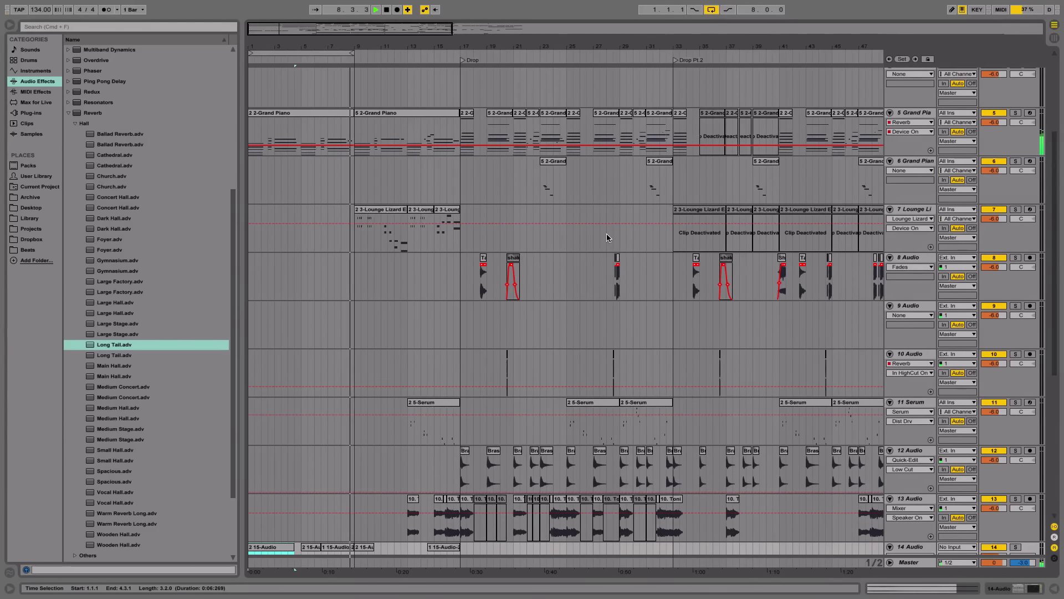
{"action": "key", "text": "super+l"}
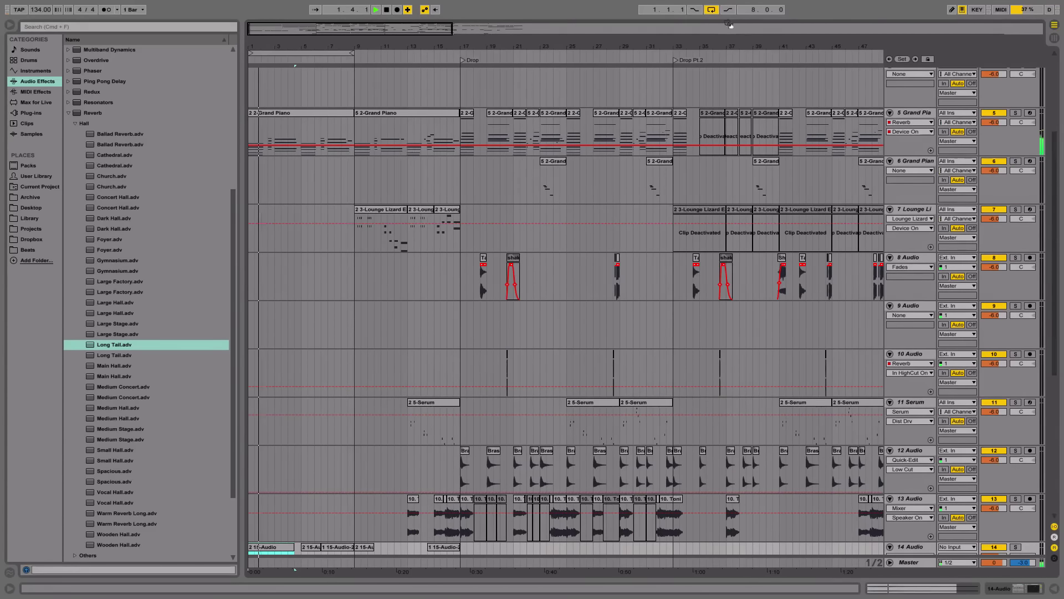
Step: Set the gain of the reversed clip between bars 6.3 and 9 to 4 dB
{"action": "scroll", "coordinate": [569, 245], "scroll_direction": "down", "scroll_amount": 5}
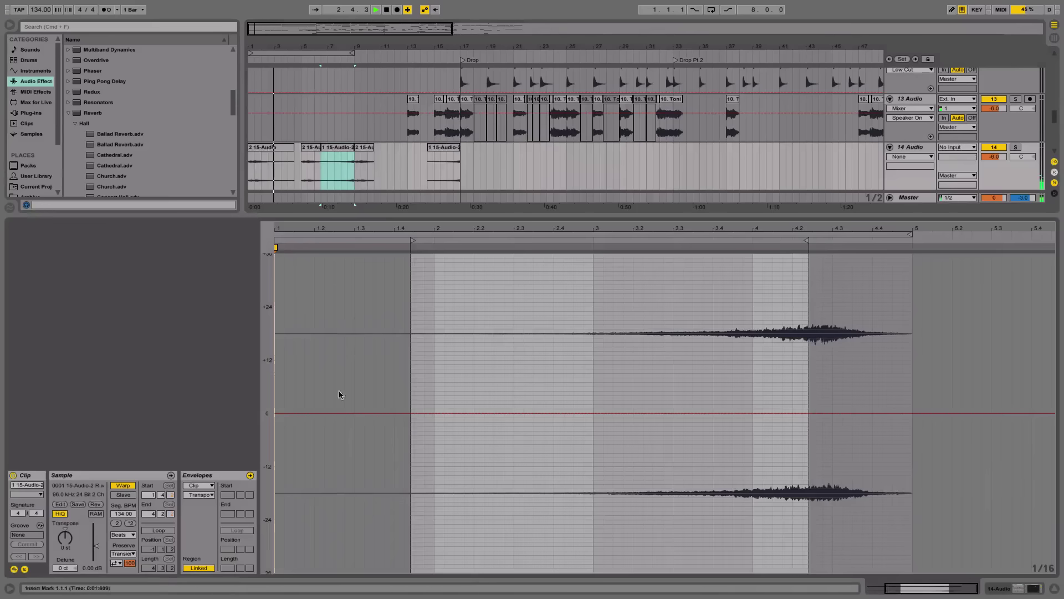
{"action": "double_click", "coordinate": [340, 389]}
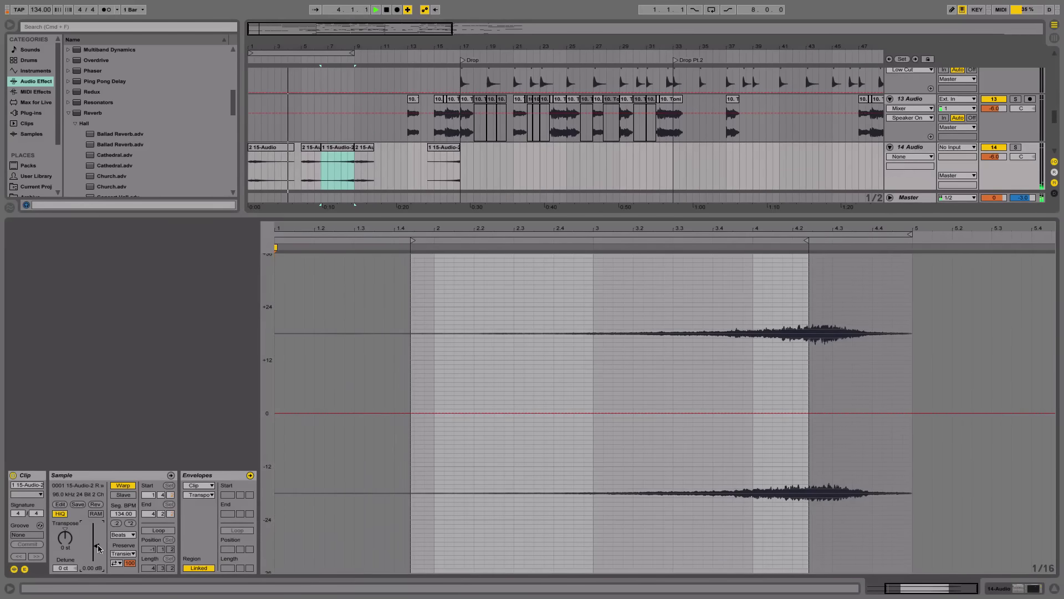
{"action": "type", "text": "4"}
{"action": "key", "text": "Return"}
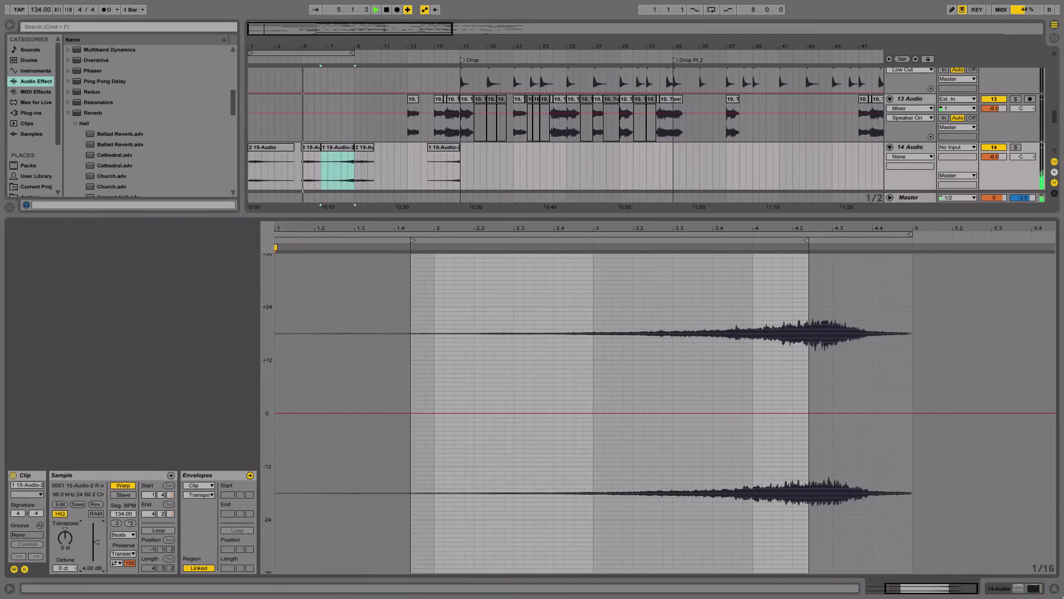
{"action": "left_click", "coordinate": [1053, 590]}
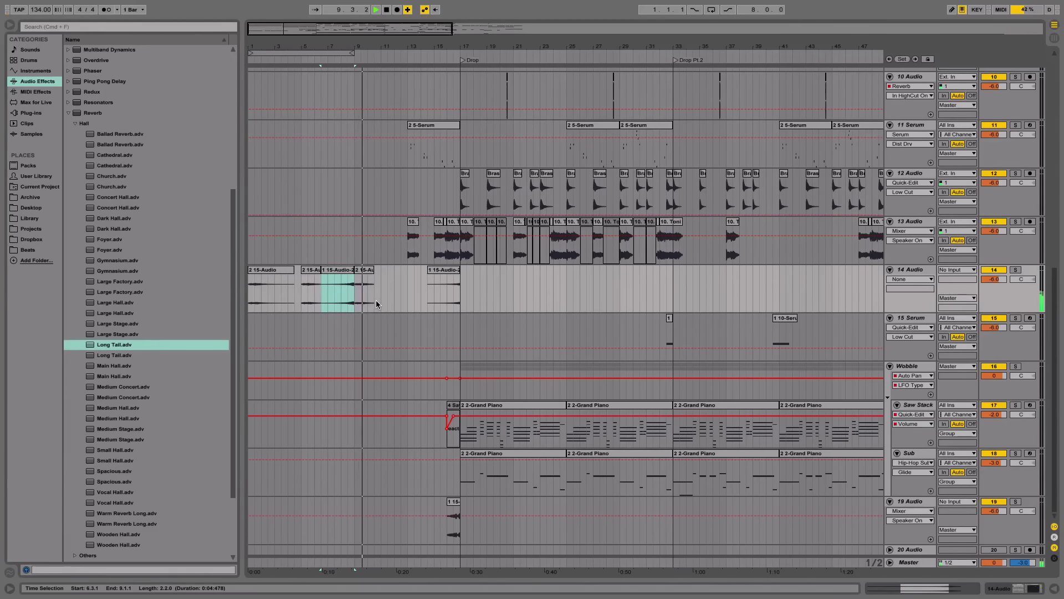
Step: Raise the lowest point of the transposition dip in the bar 9 clip to about -6 semitones
{"action": "left_click", "coordinate": [368, 273]}
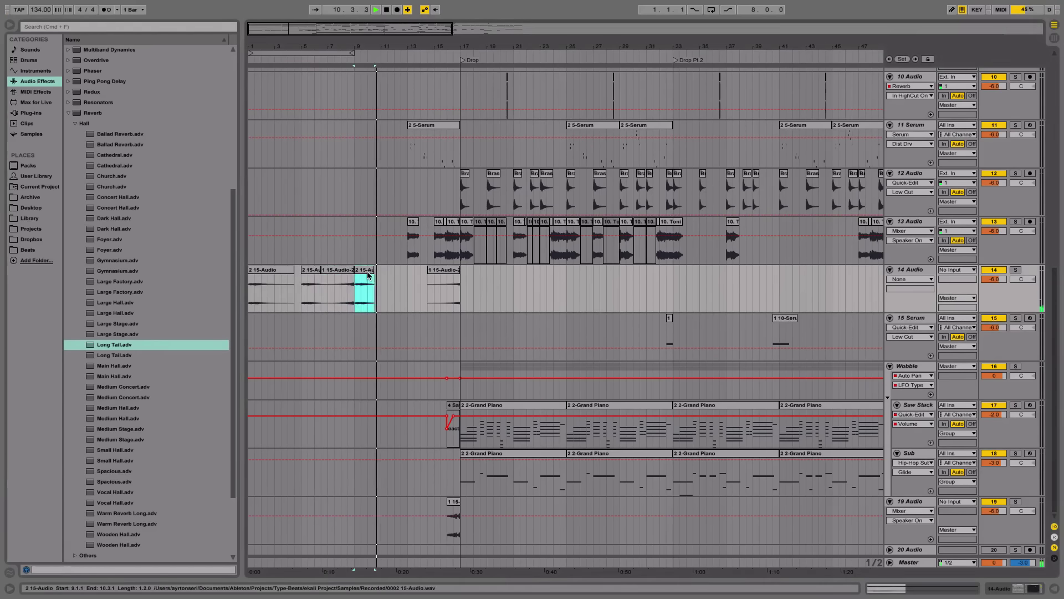
{"action": "double_click", "coordinate": [367, 273]}
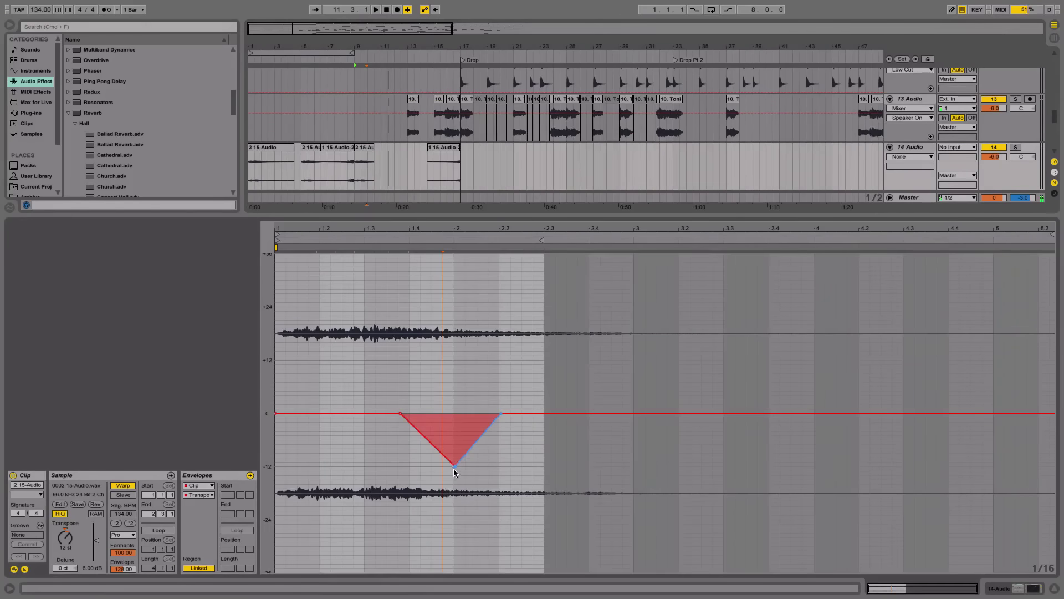
{"action": "left_click_drag", "start_coordinate": [453, 465], "coordinate": [453, 439]}
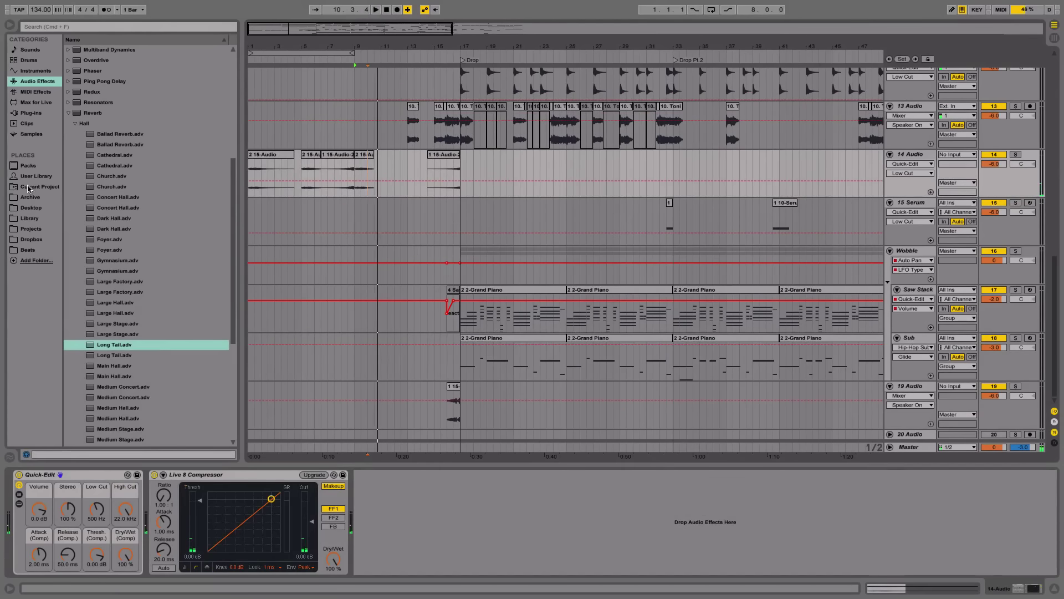
Step: Add the Chorus audio effect to track 14 after the compressor
{"action": "scroll", "coordinate": [84, 224], "scroll_direction": "up", "scroll_amount": 6}
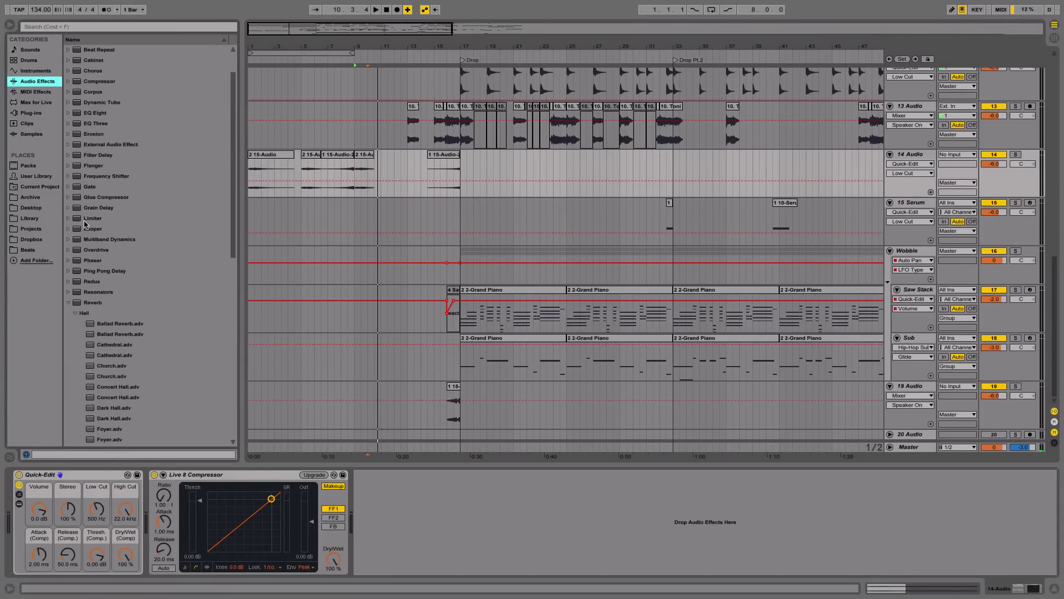
{"action": "left_click", "coordinate": [69, 302]}
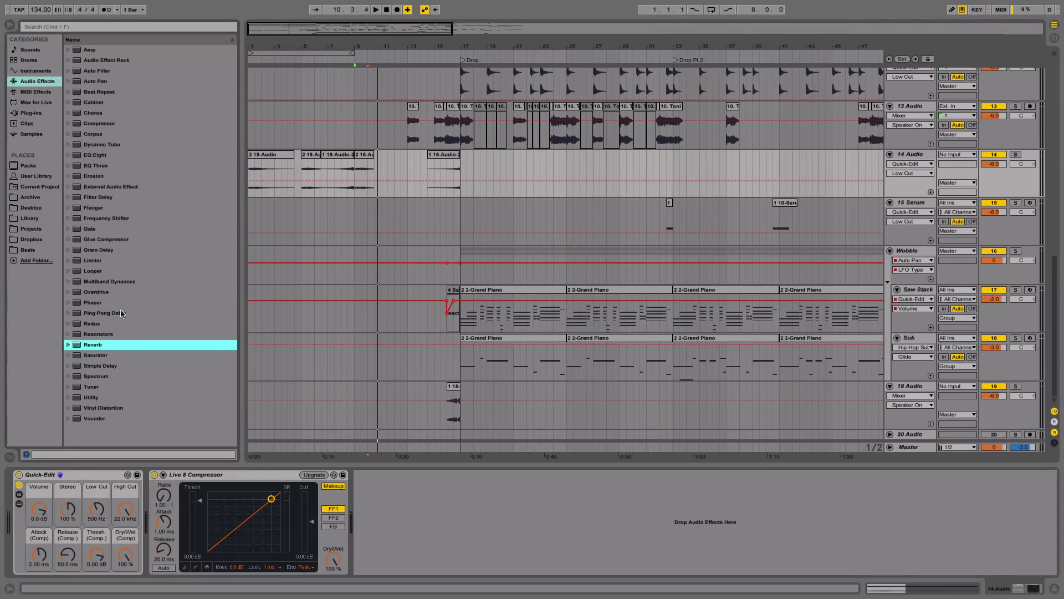
{"action": "left_click_drag", "start_coordinate": [111, 112], "coordinate": [111, 118]}
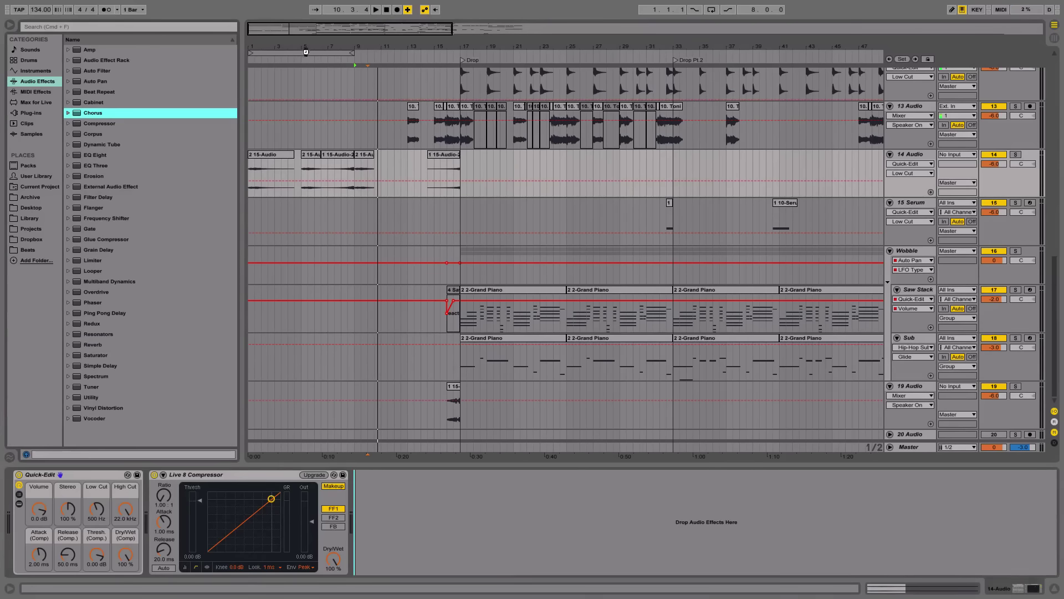
{"action": "left_click_drag", "start_coordinate": [306, 53], "coordinate": [354, 521]}
Step: While playing track 14's first clip, set the Chorus to 51 % feedback, 100 % dry/wet, positive polarity and about 0.29 Hz modulation rate
{"action": "left_click", "coordinate": [281, 161]}
{"action": "key", "text": "space"}
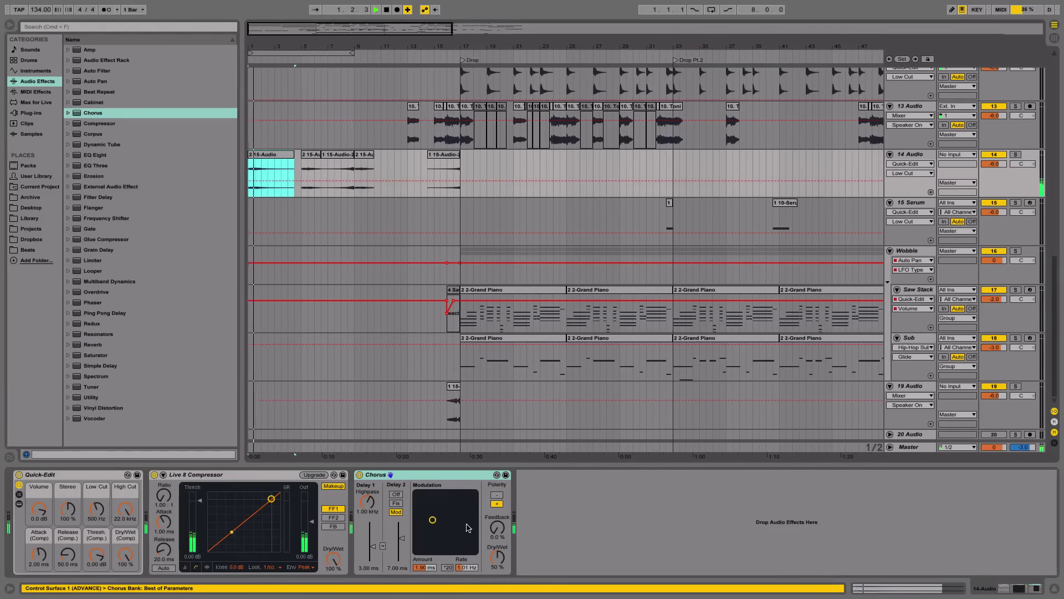
{"action": "left_click_drag", "start_coordinate": [497, 527], "coordinate": [497, 508]}
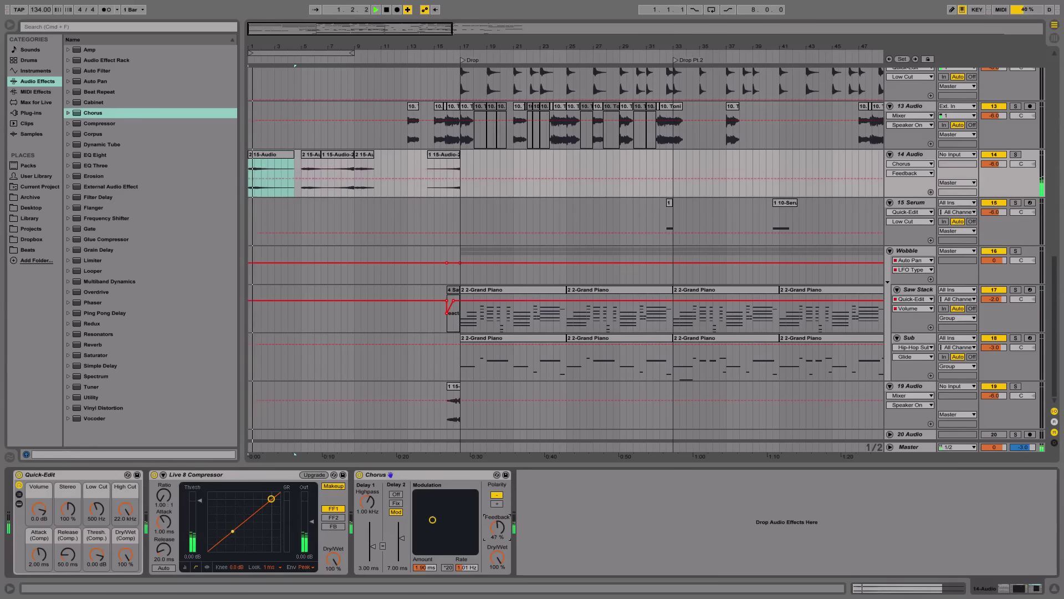
{"action": "left_click", "coordinate": [497, 505]}
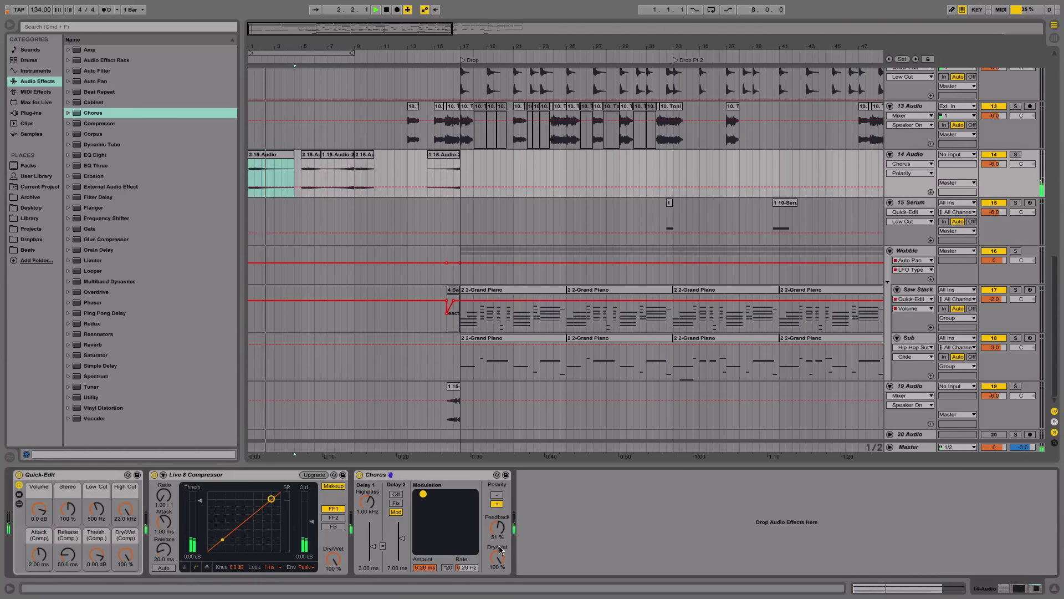
Step: Play the arrangement from bar 5 into the drop while looking over the tracks up to the first one
{"action": "left_click", "coordinate": [304, 170]}
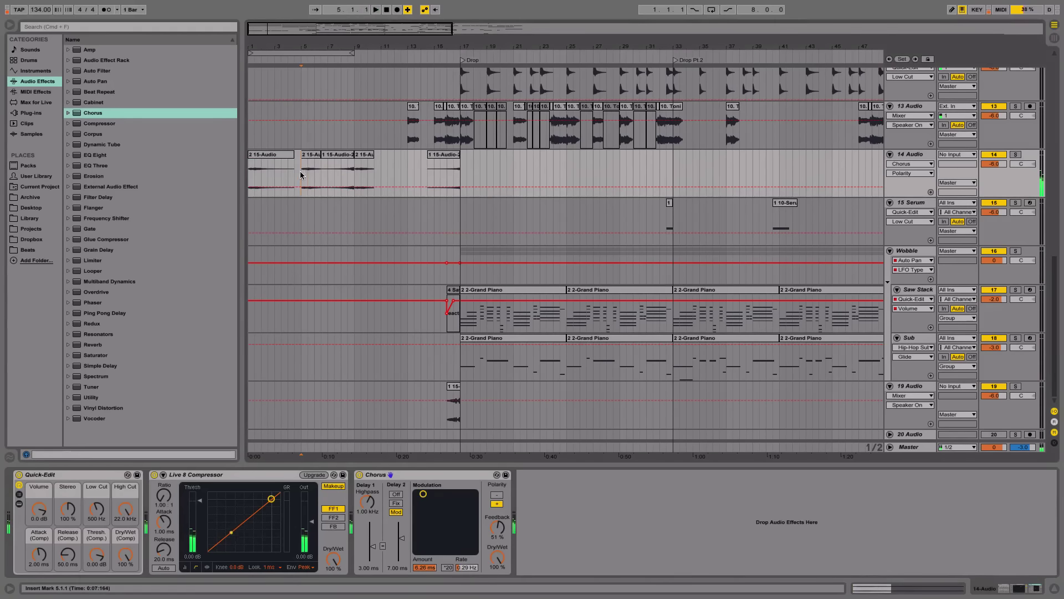
{"action": "key", "text": "space"}
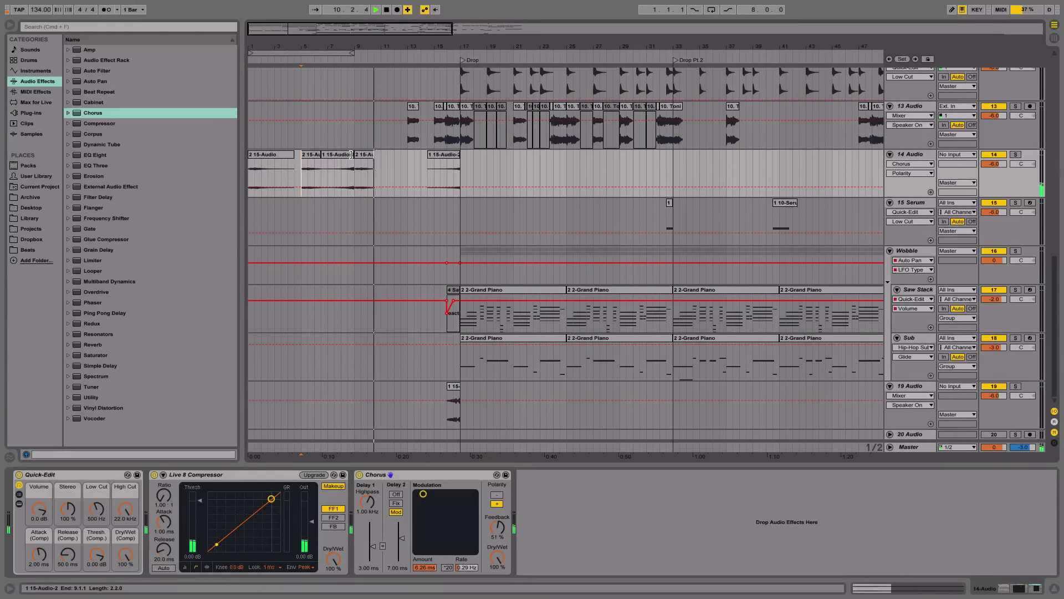
{"action": "left_click", "coordinate": [352, 155]}
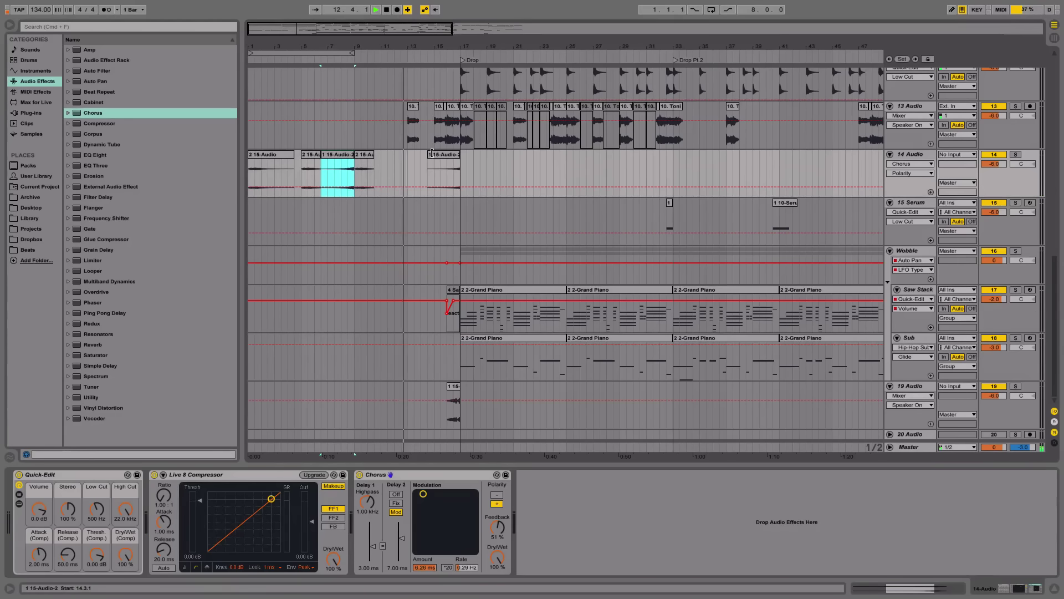
{"action": "scroll", "coordinate": [405, 177], "scroll_direction": "up", "scroll_amount": 2}
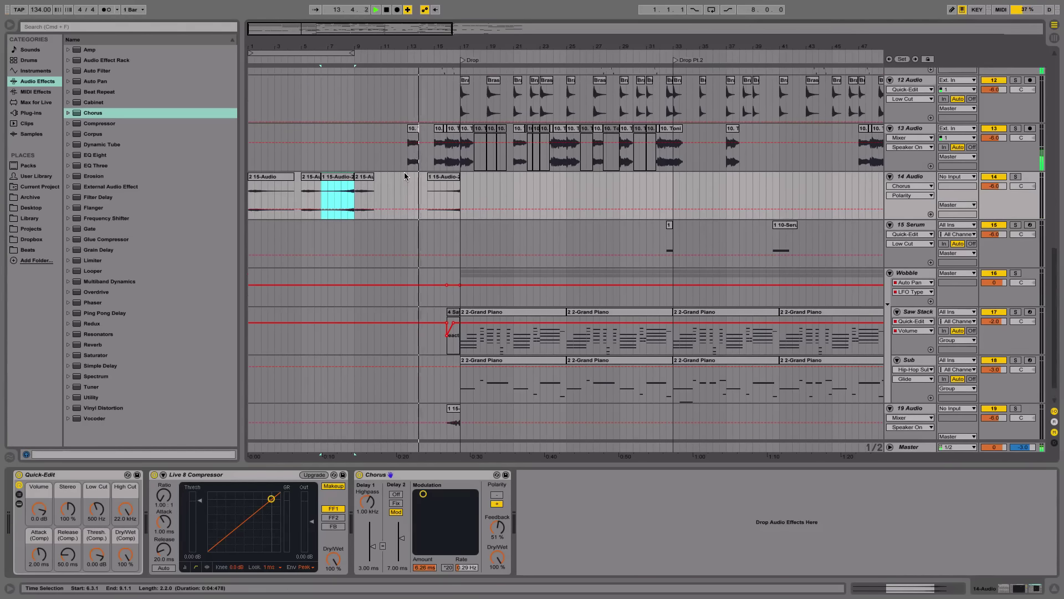
{"action": "scroll", "coordinate": [404, 176], "scroll_direction": "up", "scroll_amount": 1}
{"action": "scroll", "coordinate": [404, 176], "scroll_direction": "up", "scroll_amount": 3}
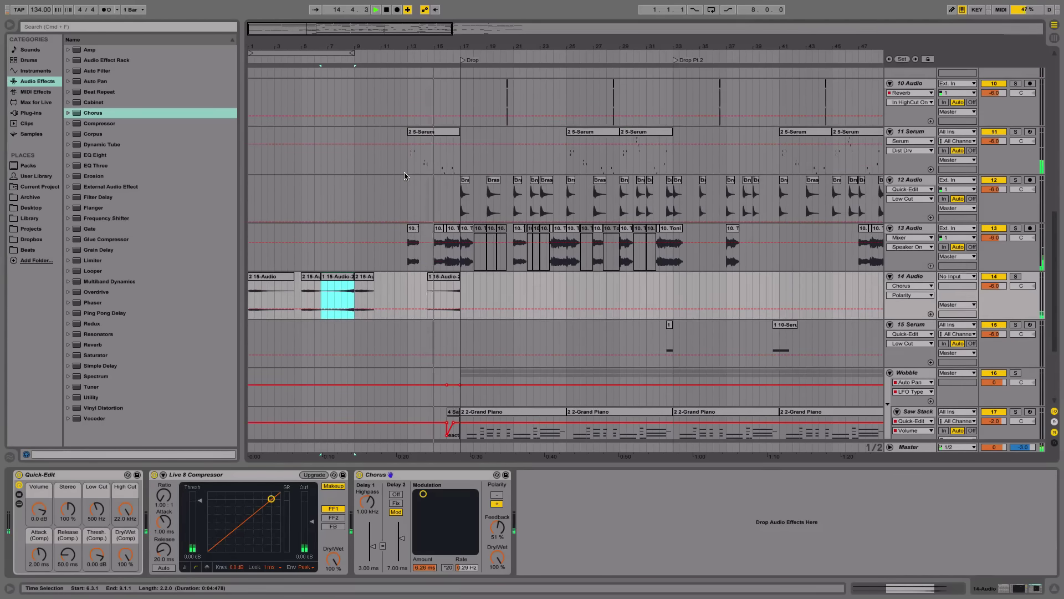
{"action": "scroll", "coordinate": [405, 176], "scroll_direction": "up", "scroll_amount": 3}
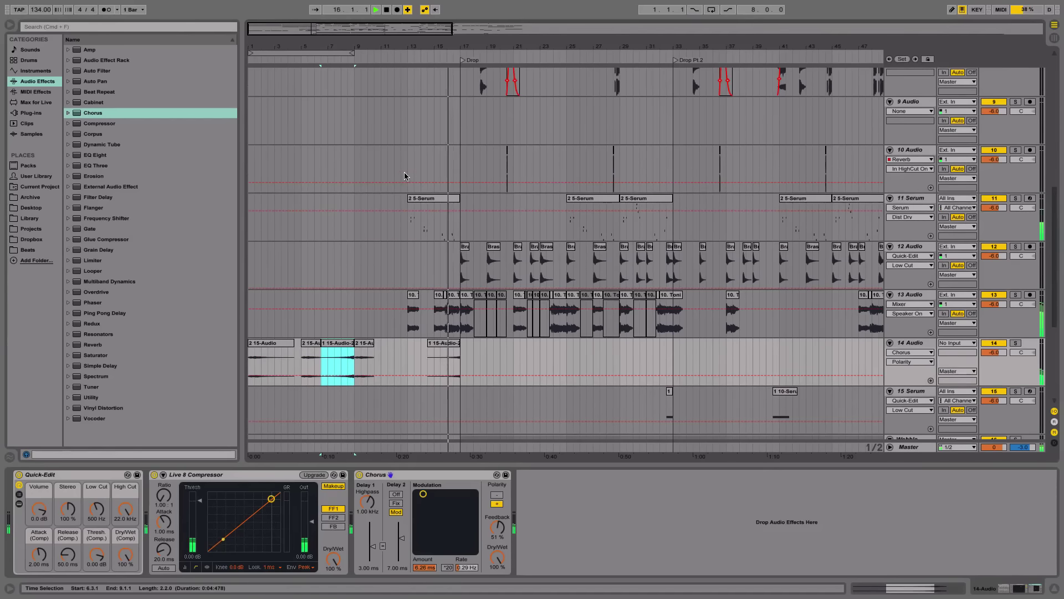
{"action": "scroll", "coordinate": [404, 176], "scroll_direction": "up", "scroll_amount": 8}
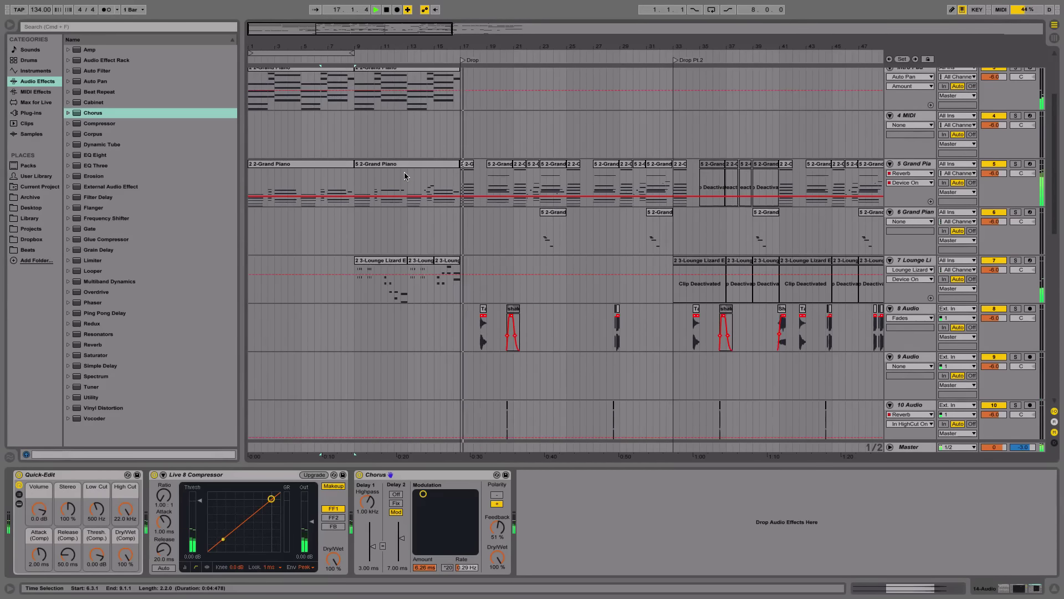
{"action": "scroll", "coordinate": [475, 214], "scroll_direction": "up", "scroll_amount": 2}
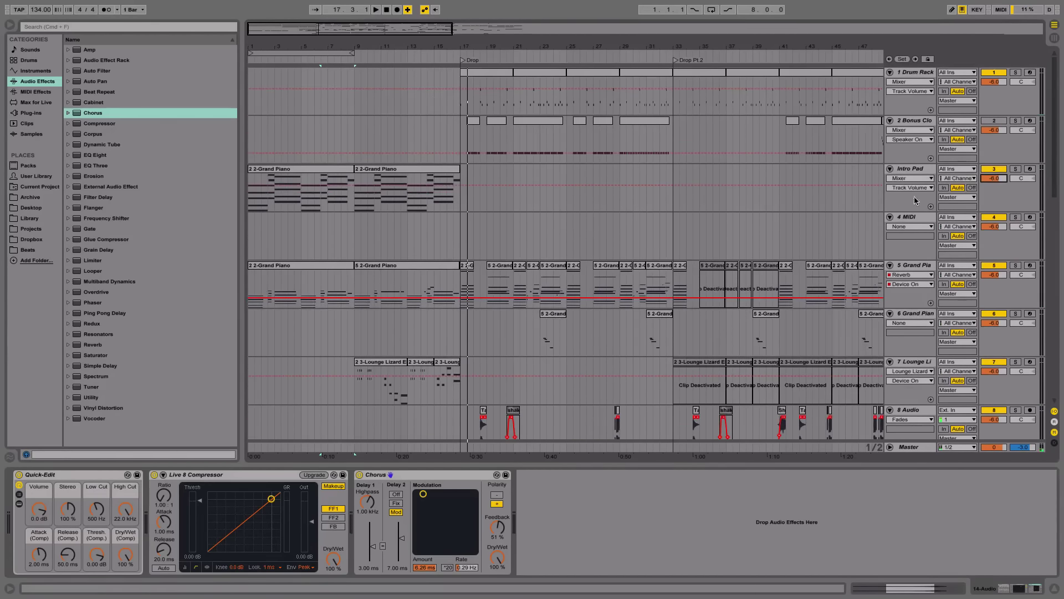
Step: Draw a rising Quick-Edit Volume automation ramp on the Intro Pad track from bar 15 to bar 17 and play it back from bar 13
{"action": "left_click", "coordinate": [925, 169]}
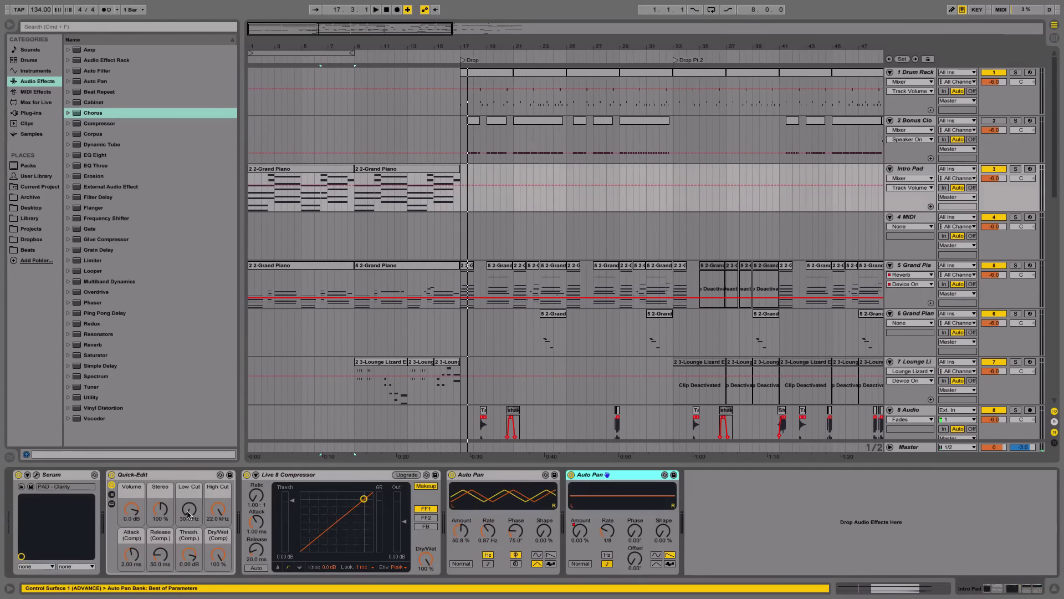
{"action": "left_click_drag", "start_coordinate": [430, 200], "coordinate": [459, 189]}
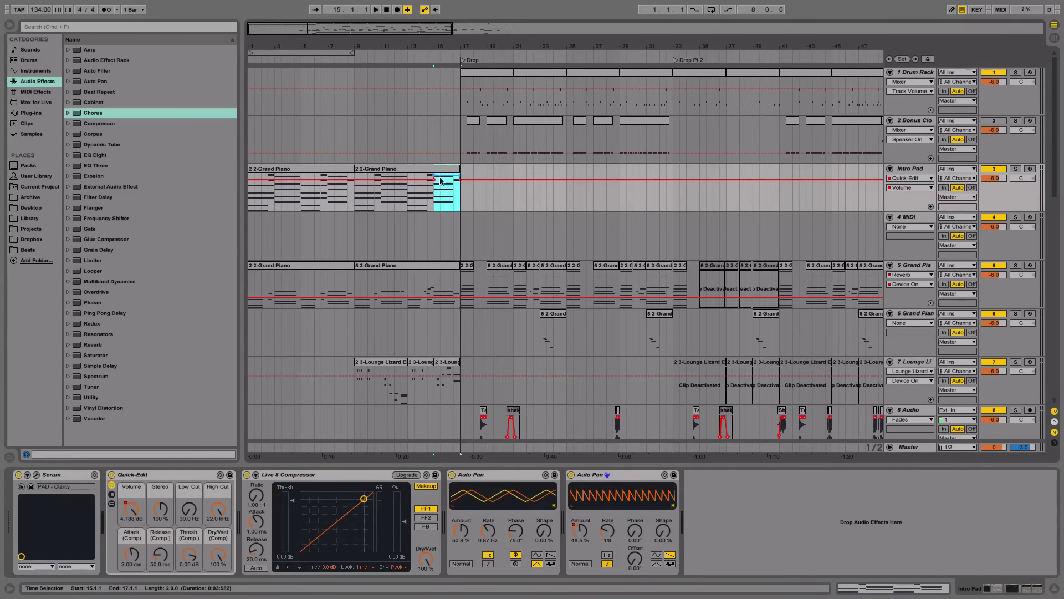
{"action": "left_click", "coordinate": [438, 197]}
{"action": "key", "text": "space"}
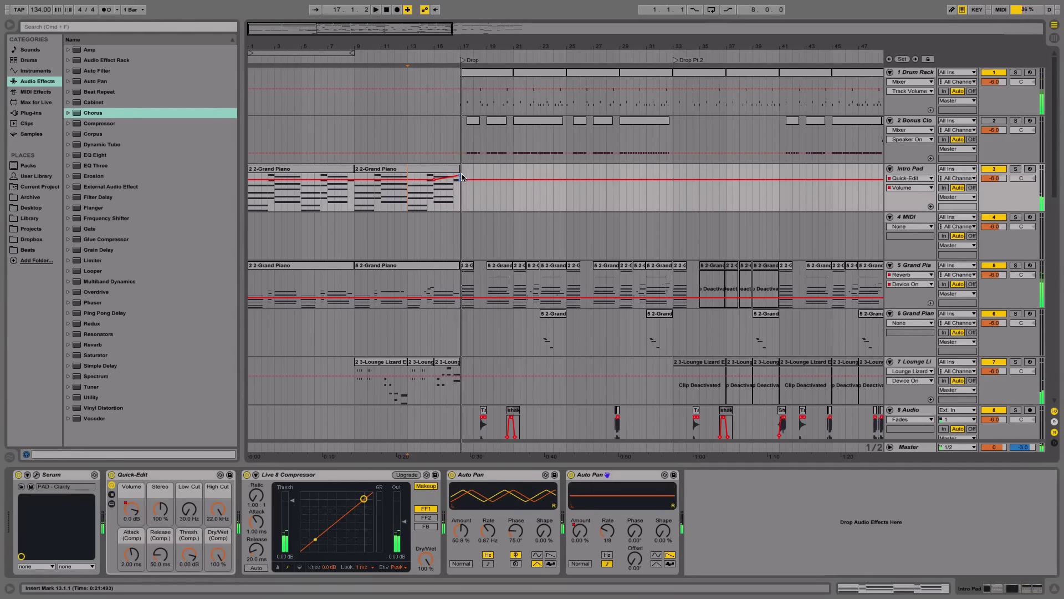
{"action": "key", "text": "space"}
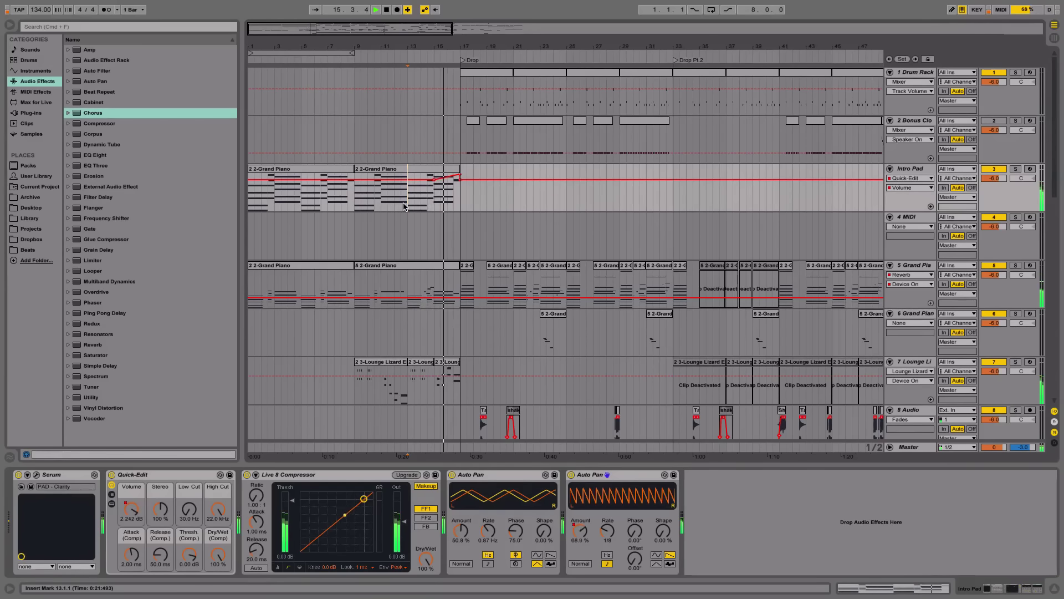
{"action": "key", "text": "space"}
Step: Automate the Intro Pad's Track Volume to rise from bar 15 to the drop at bar 17 and play it back
{"action": "left_click", "coordinate": [998, 178]}
{"action": "left_click_drag", "start_coordinate": [435, 205], "coordinate": [453, 186]}
{"action": "left_click_drag", "start_coordinate": [435, 47], "coordinate": [436, 174]}
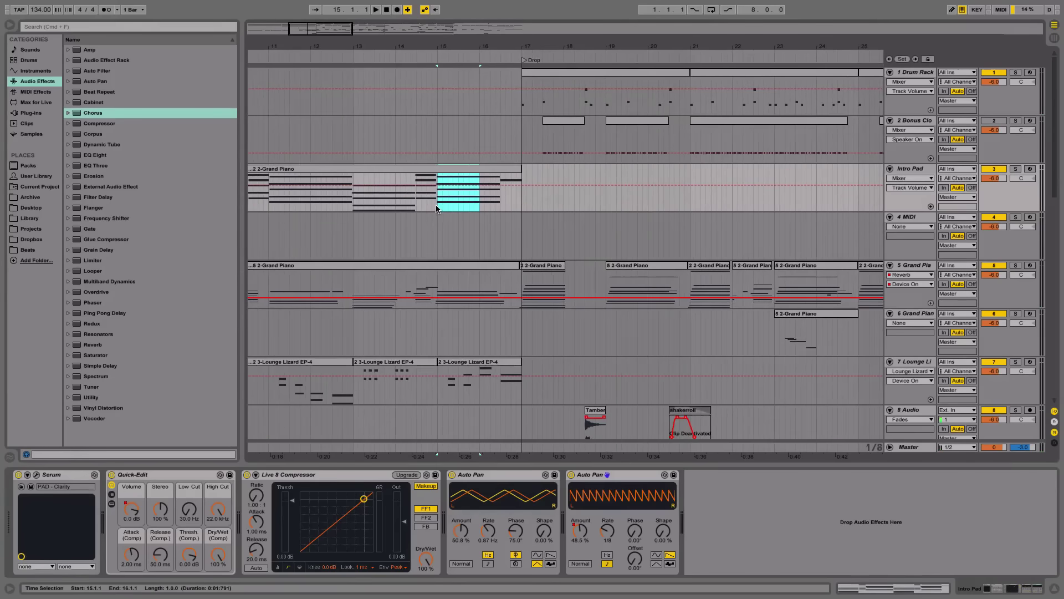
{"action": "left_click", "coordinate": [513, 188]}
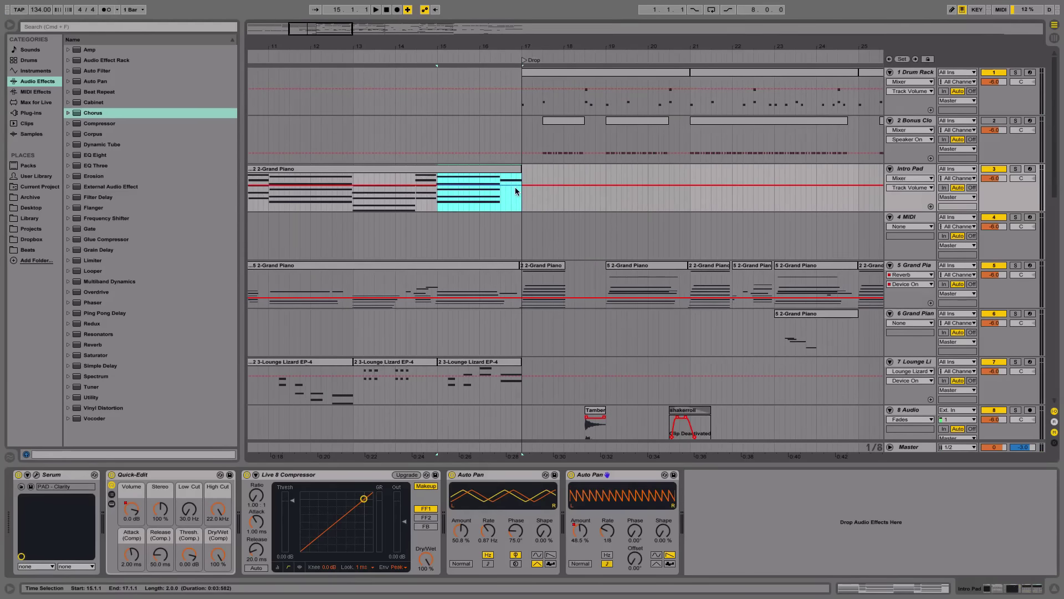
{"action": "left_click_drag", "start_coordinate": [514, 187], "coordinate": [436, 185]}
{"action": "left_click", "coordinate": [507, 189]}
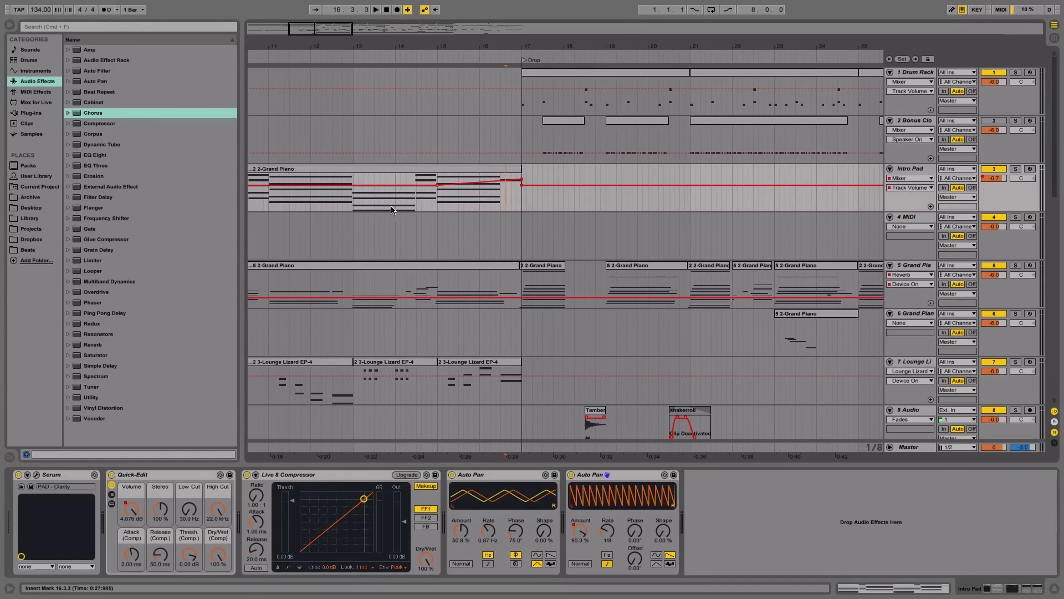
{"action": "left_click", "coordinate": [364, 211]}
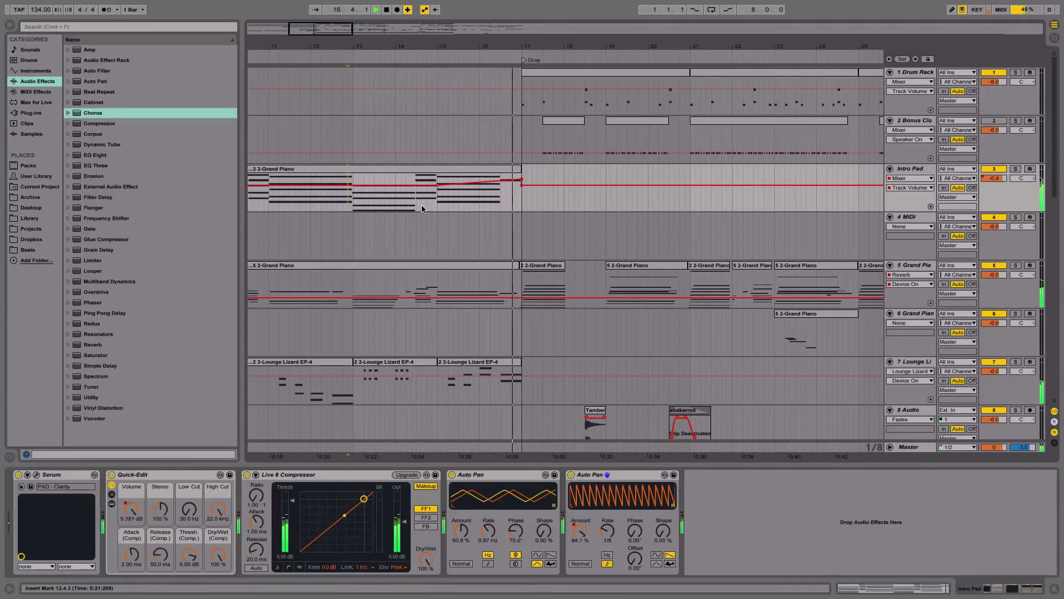
Step: Extend the Intro Pad's last F2, G#2, C3 and D#3 chord notes to the clip end, with G3 stopping where F3 begins
{"action": "double_click", "coordinate": [497, 172]}
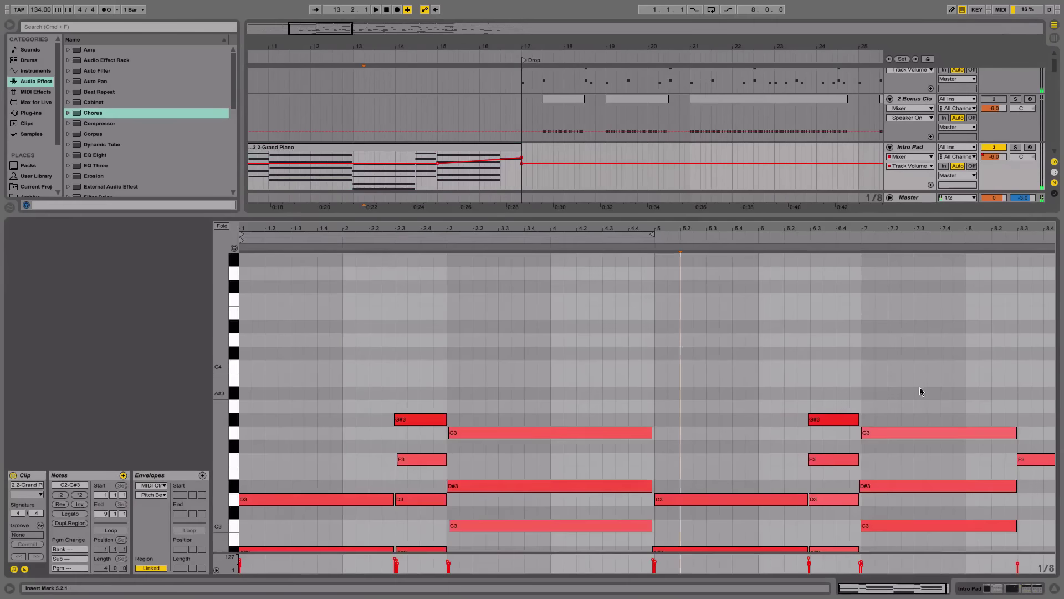
{"action": "scroll", "coordinate": [921, 390], "scroll_direction": "down", "scroll_amount": 3}
{"action": "left_click_drag", "start_coordinate": [936, 284], "coordinate": [960, 545]}
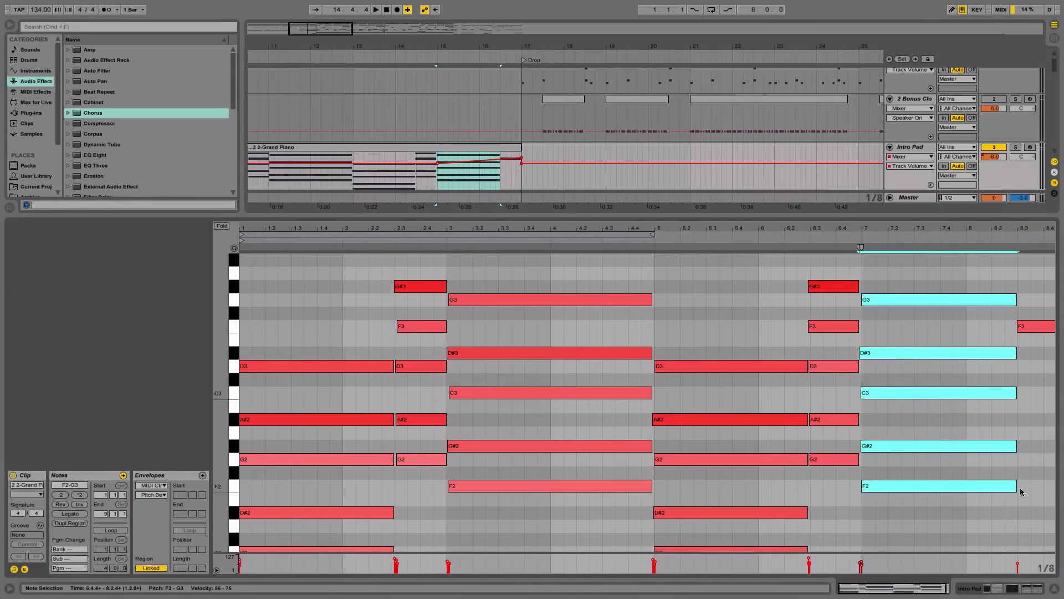
{"action": "left_click_drag", "start_coordinate": [1016, 486], "coordinate": [1058, 485]}
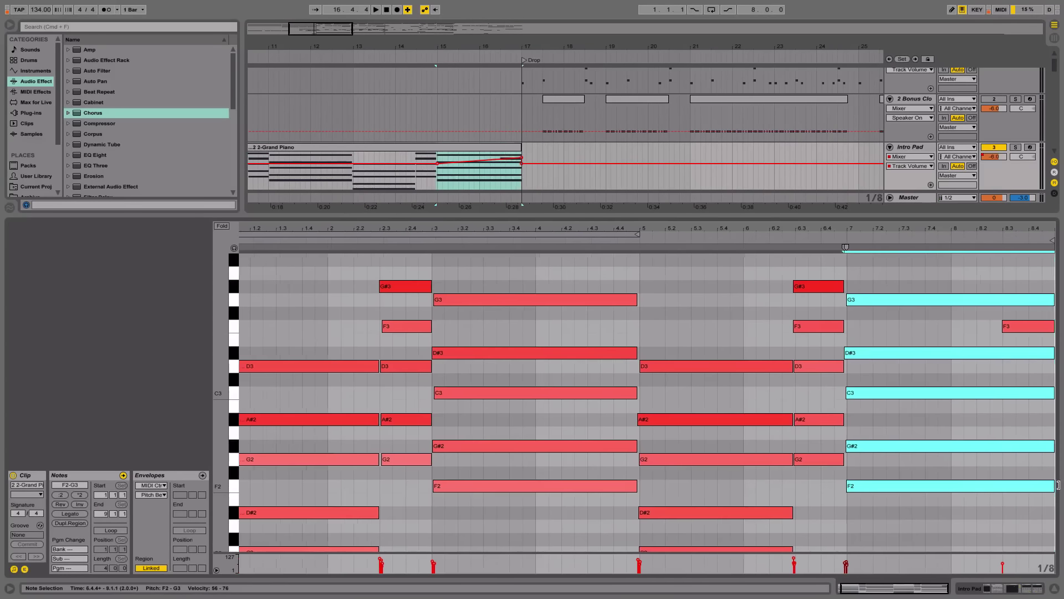
{"action": "left_click", "coordinate": [1034, 301]}
{"action": "left_click_drag", "start_coordinate": [1053, 299], "coordinate": [1002, 299]}
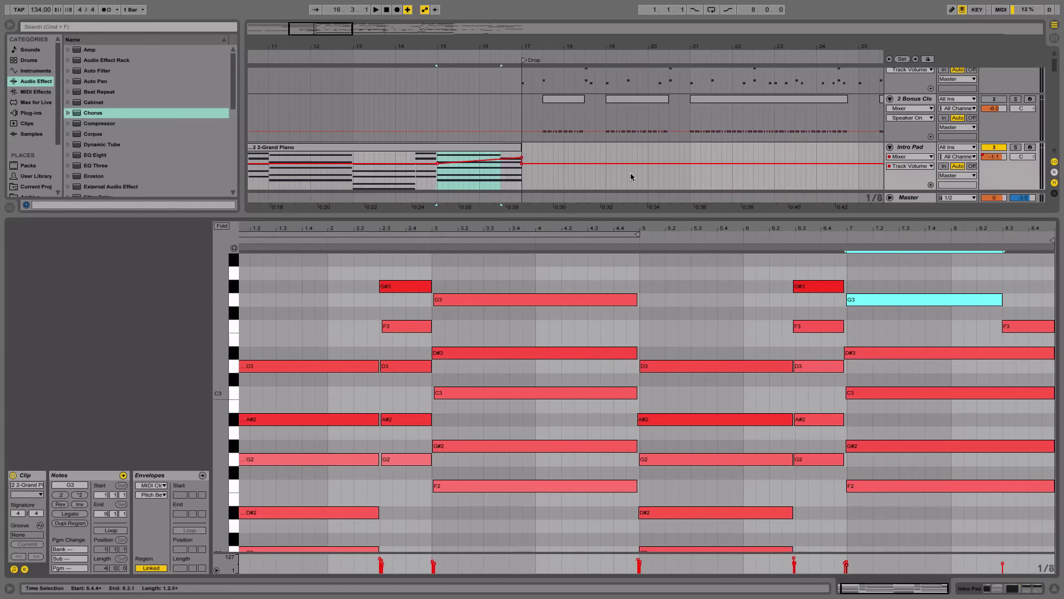
Step: Play the intro into the drop to hear the edited pad, and hide the clip's note editor
{"action": "key", "text": "space"}
{"action": "left_click", "coordinate": [442, 177]}
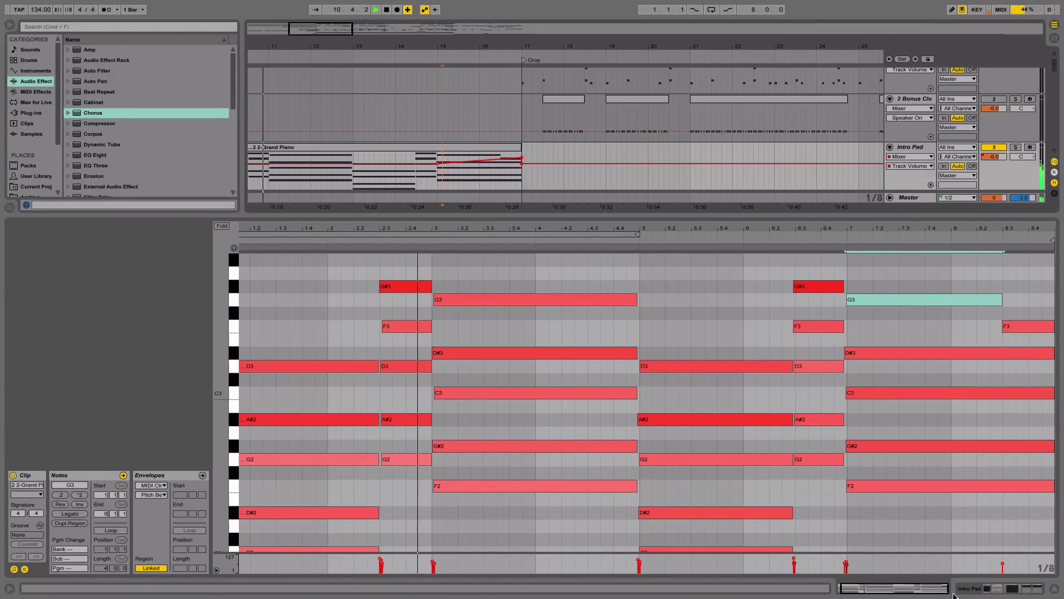
{"action": "left_click", "coordinate": [1053, 591]}
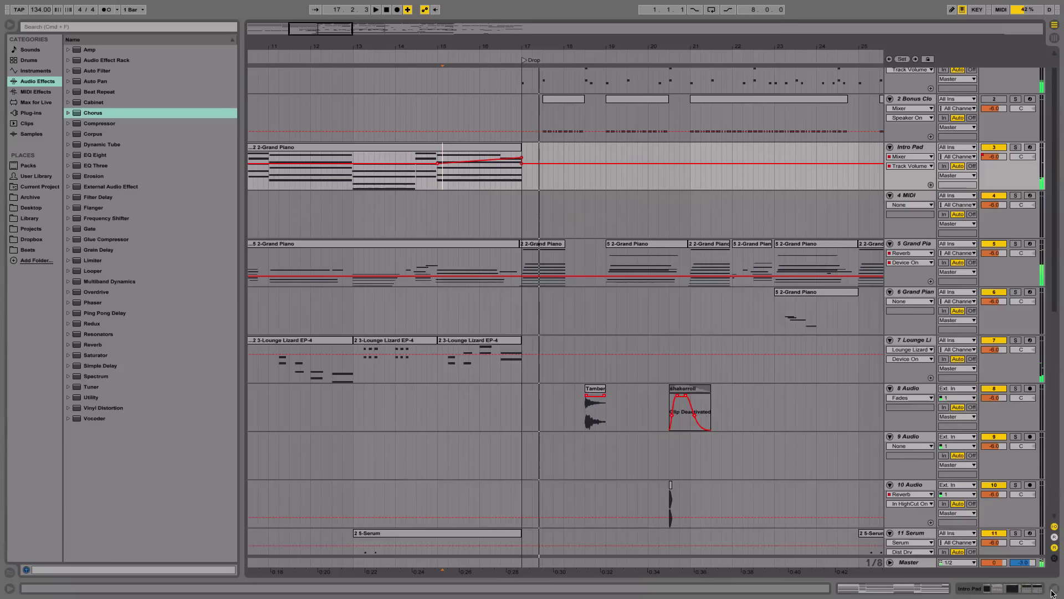
{"action": "double_click", "coordinate": [912, 147]}
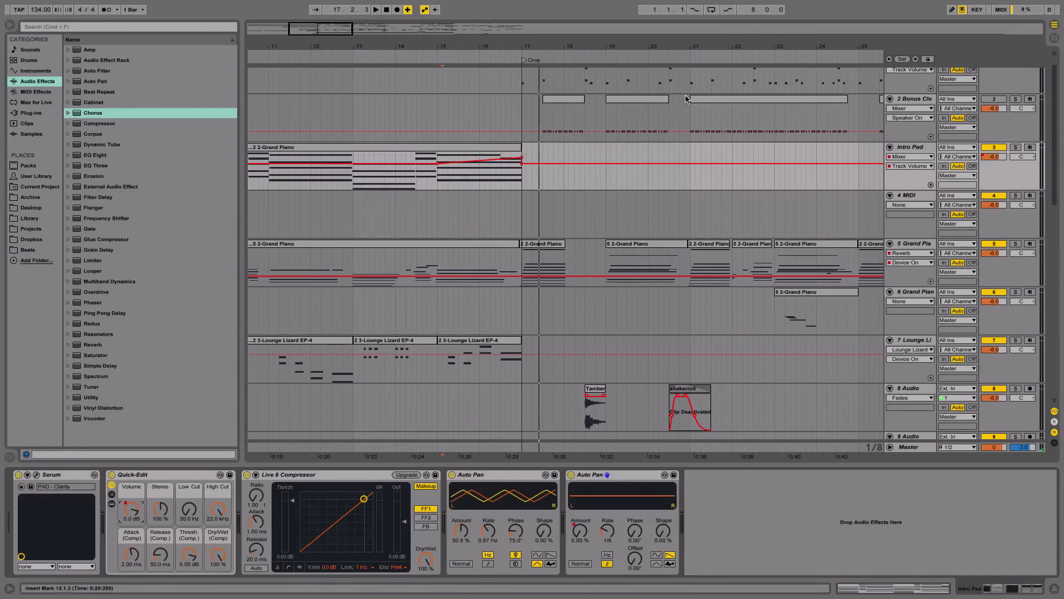
{"action": "left_click_drag", "start_coordinate": [538, 43], "coordinate": [405, 47]}
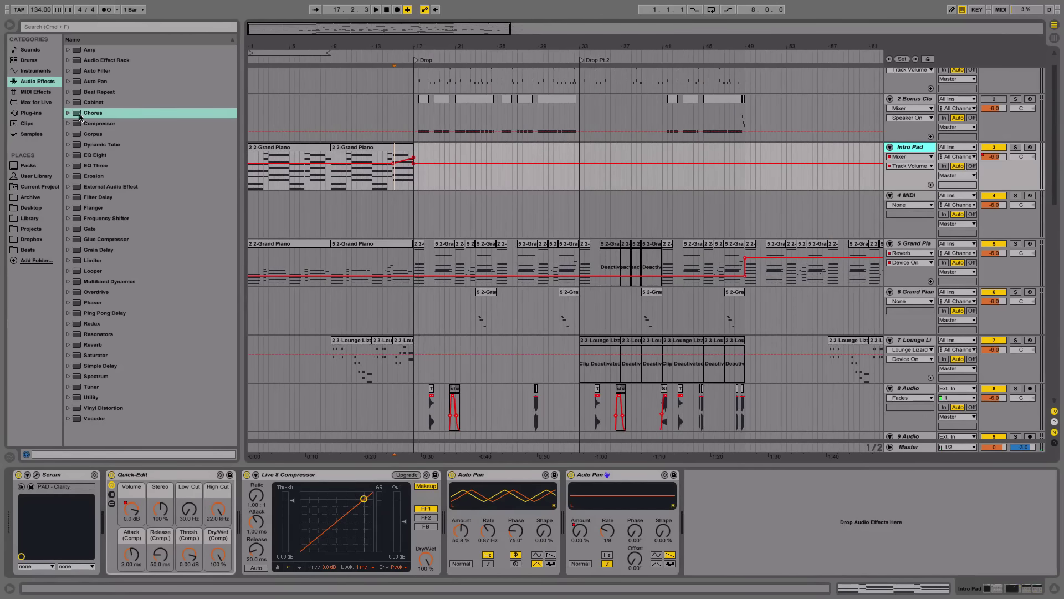
{"action": "left_click", "coordinate": [35, 113]}
{"action": "left_click", "coordinate": [68, 49]}
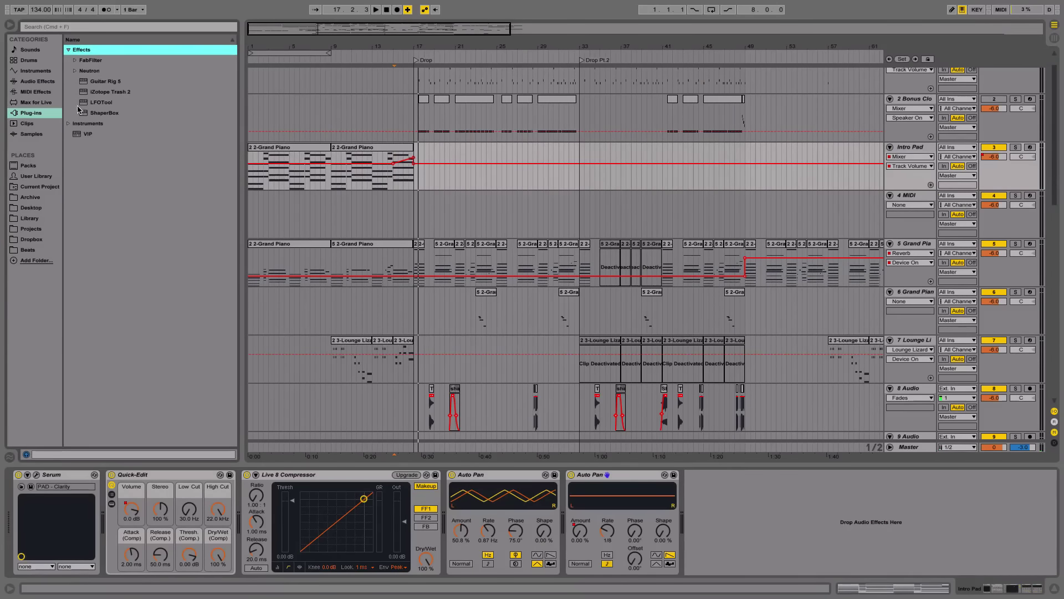
{"action": "left_click_drag", "start_coordinate": [78, 111], "coordinate": [505, 209]}
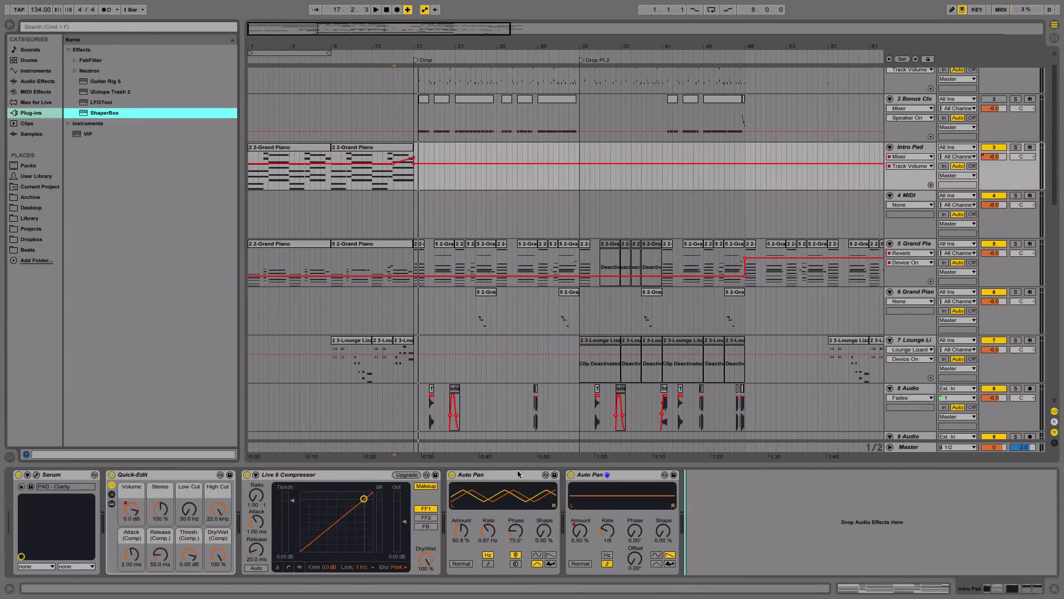
{"action": "left_click_drag", "start_coordinate": [518, 474], "coordinate": [518, 466]}
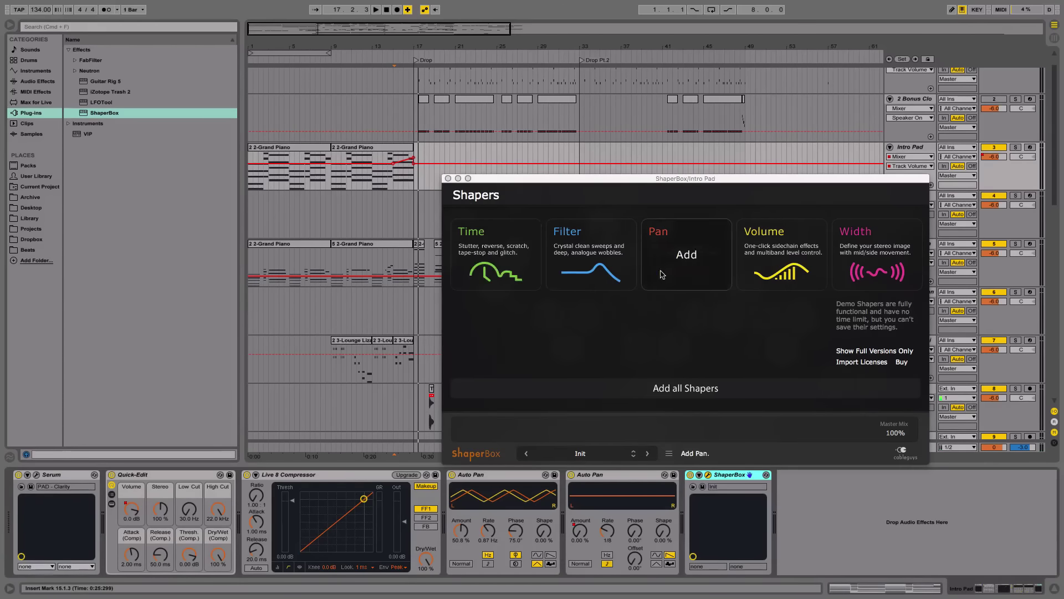
Step: Add a Time shaper in ShaperBox and bend the end of its offset curve slightly downward while playing the Intro Pad from bar 9
{"action": "left_click", "coordinate": [489, 268]}
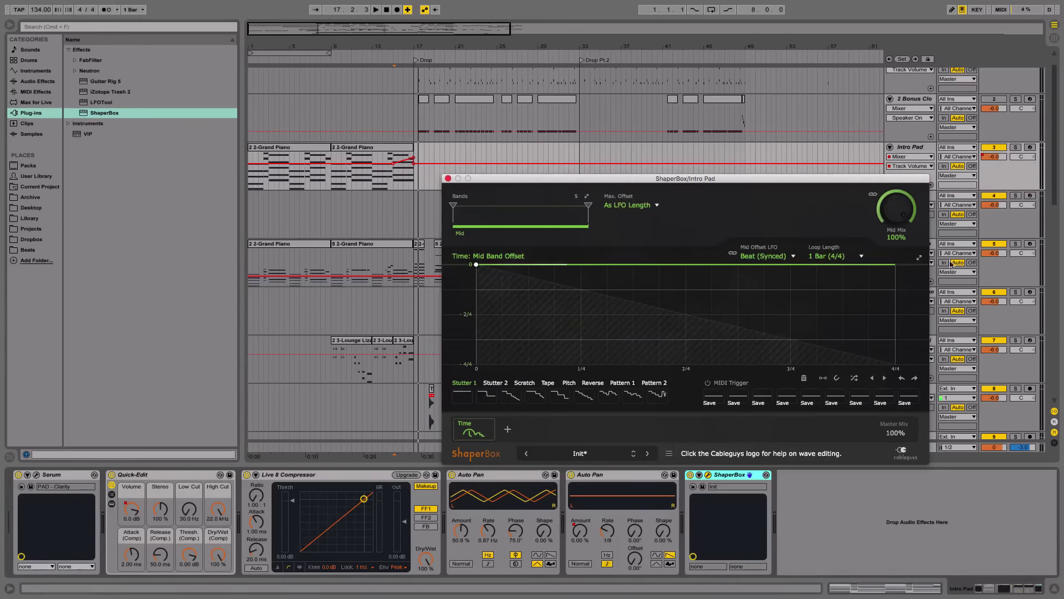
{"action": "left_click", "coordinate": [792, 266]}
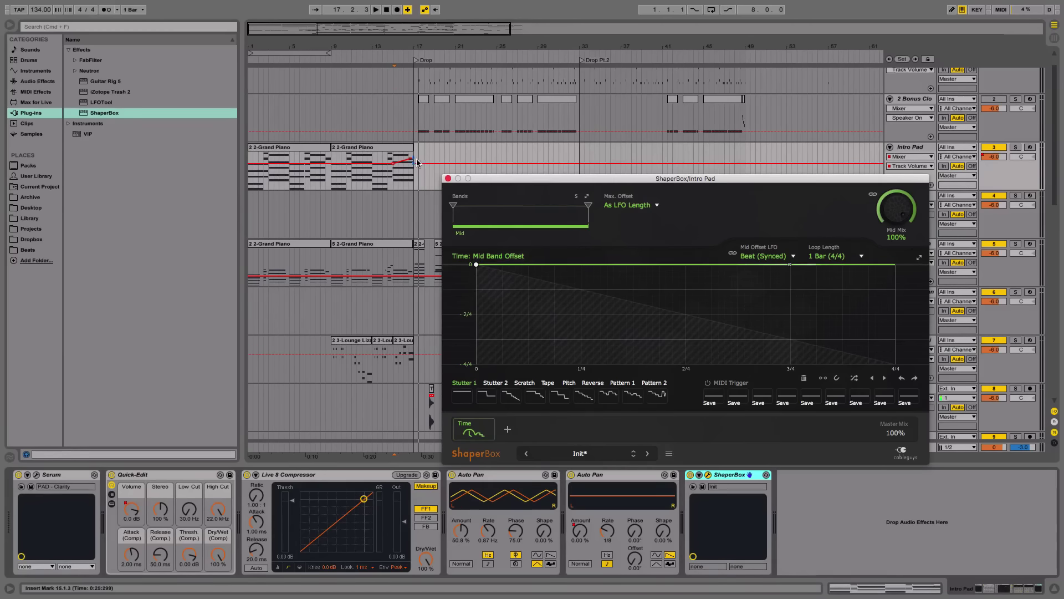
{"action": "left_click", "coordinate": [388, 186]}
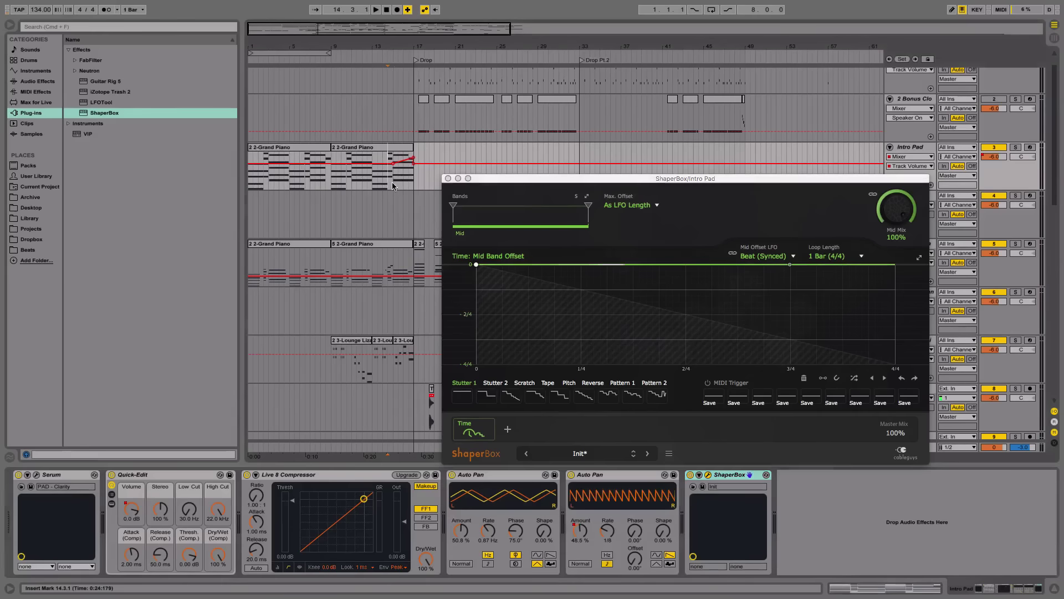
{"action": "left_click", "coordinate": [389, 150]}
{"action": "key", "text": "space"}
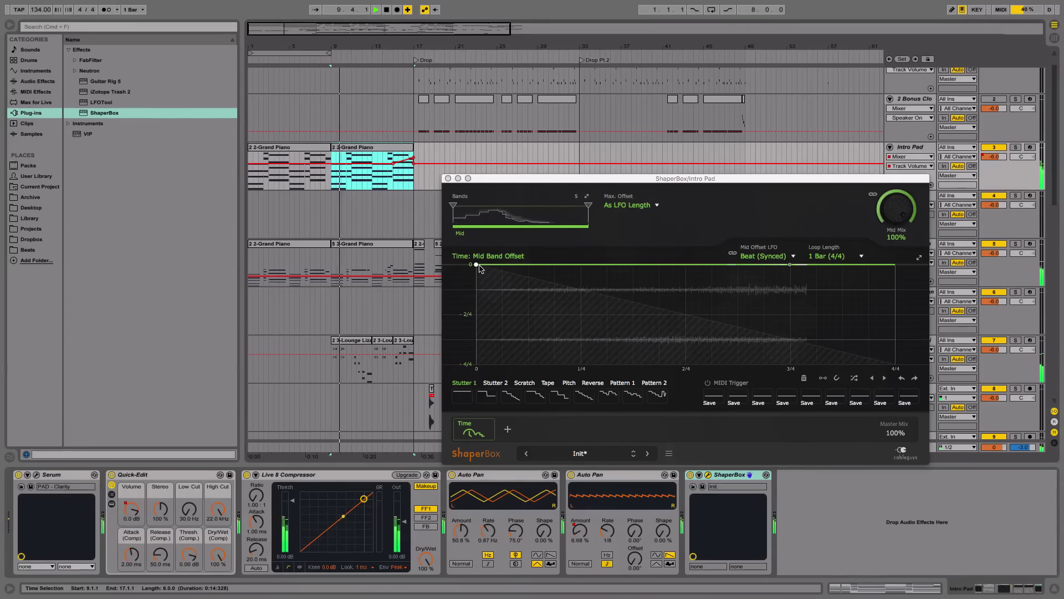
{"action": "mouse_move", "coordinate": [789, 264]}
{"action": "left_mouse_down"}
{"action": "mouse_move", "coordinate": [790, 275]}
{"action": "mouse_move", "coordinate": [790, 264]}
{"action": "left_mouse_up"}
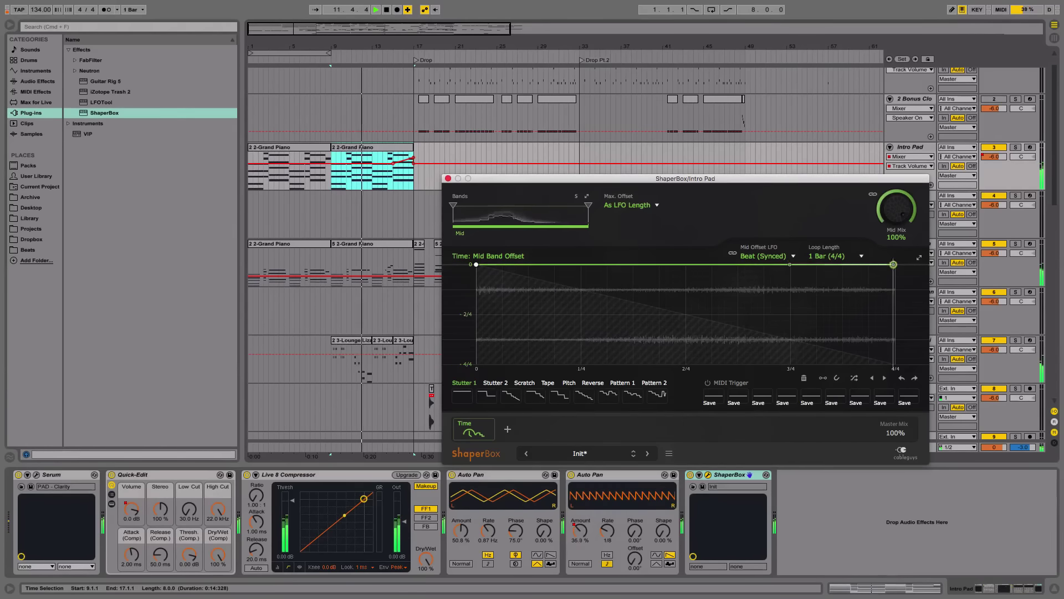
{"action": "left_click_drag", "start_coordinate": [894, 264], "coordinate": [895, 283]}
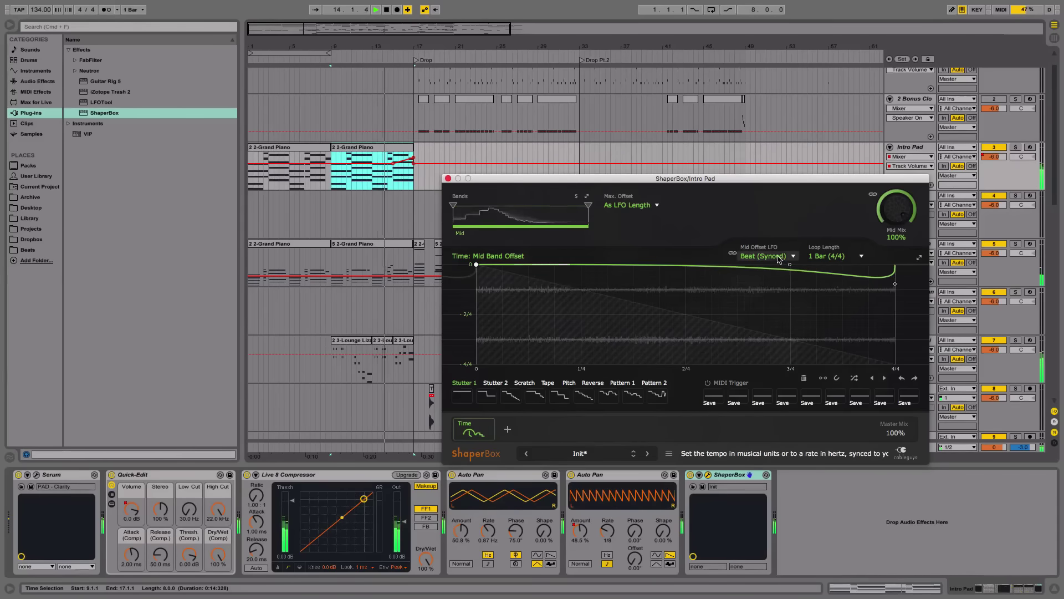
Step: Try a loop length of 4 Bars for the Time shaper during playback and return it to 1 Bar (4/4)
{"action": "left_click", "coordinate": [838, 256]}
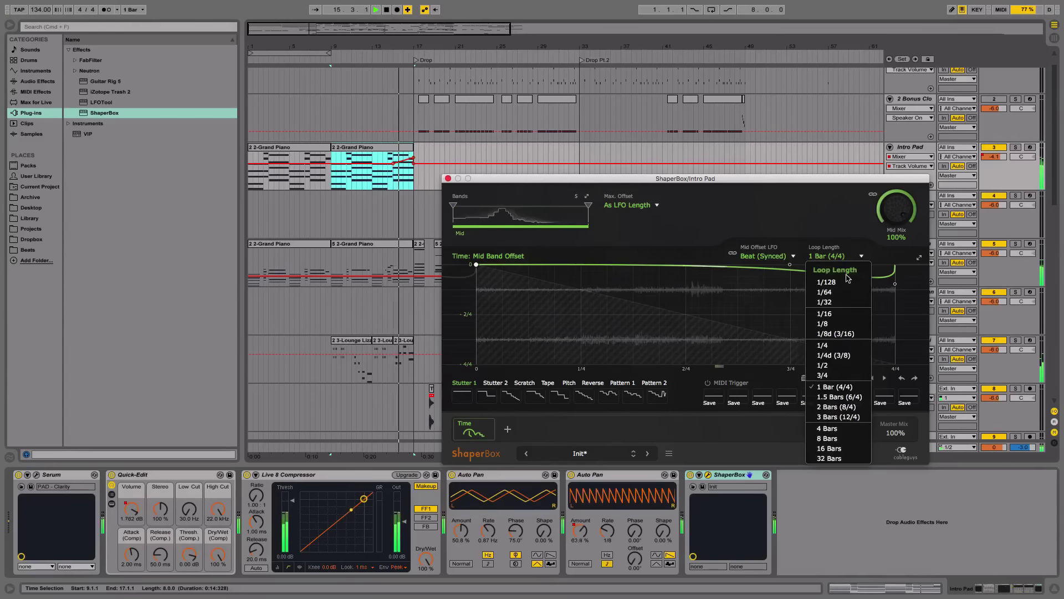
{"action": "left_click", "coordinate": [853, 429]}
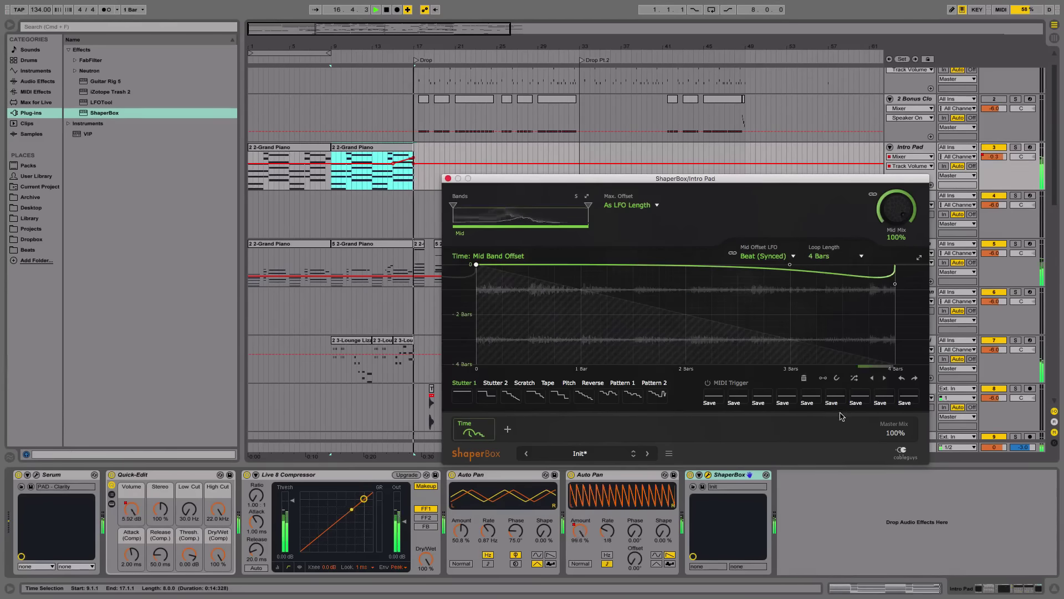
{"action": "left_click", "coordinate": [399, 188]}
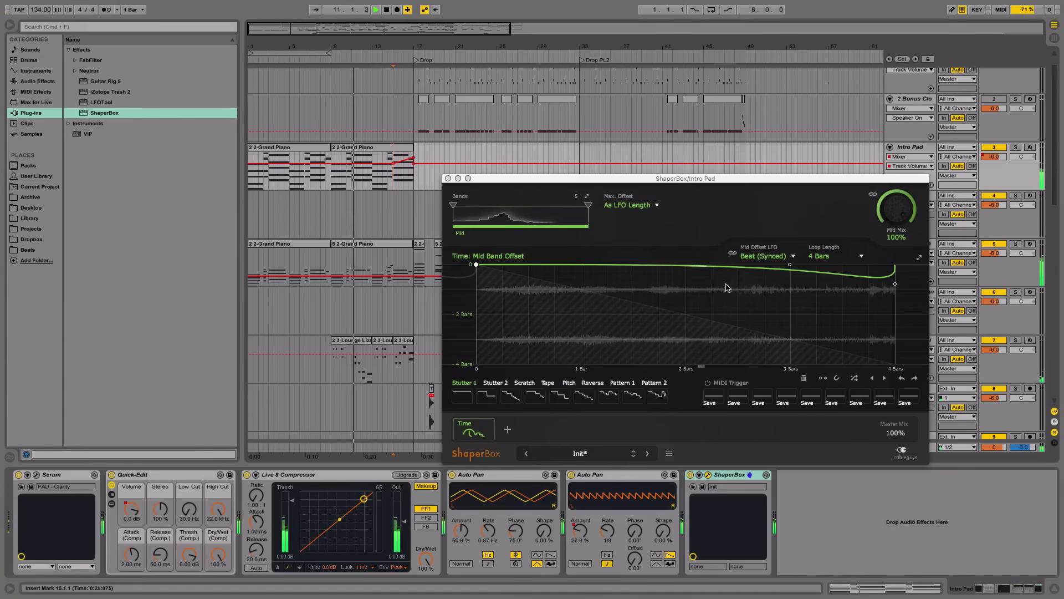
{"action": "left_click", "coordinate": [895, 283]}
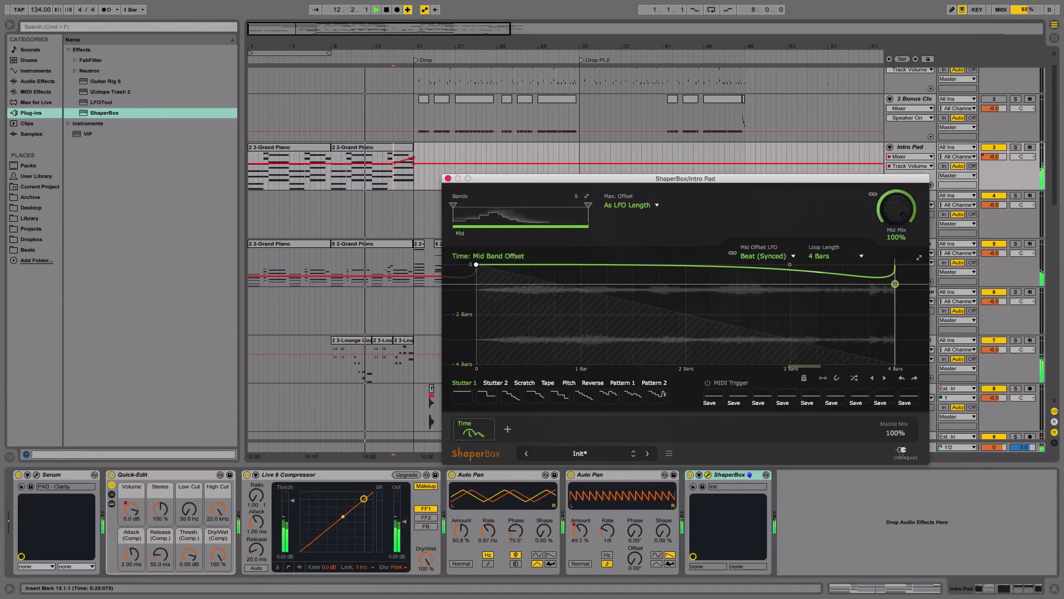
{"action": "left_click", "coordinate": [829, 256]}
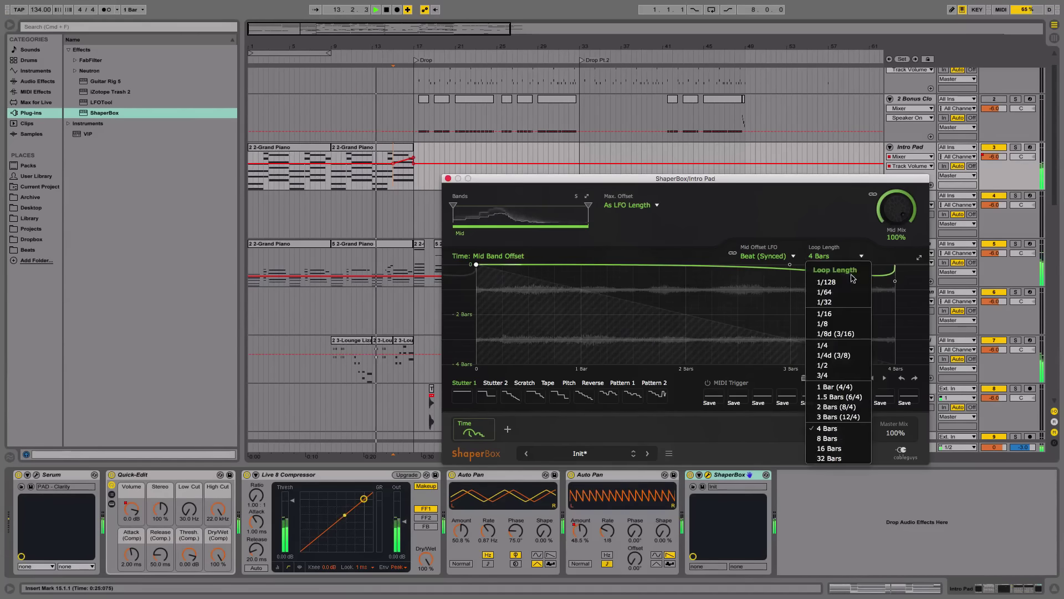
{"action": "left_click", "coordinate": [837, 387]}
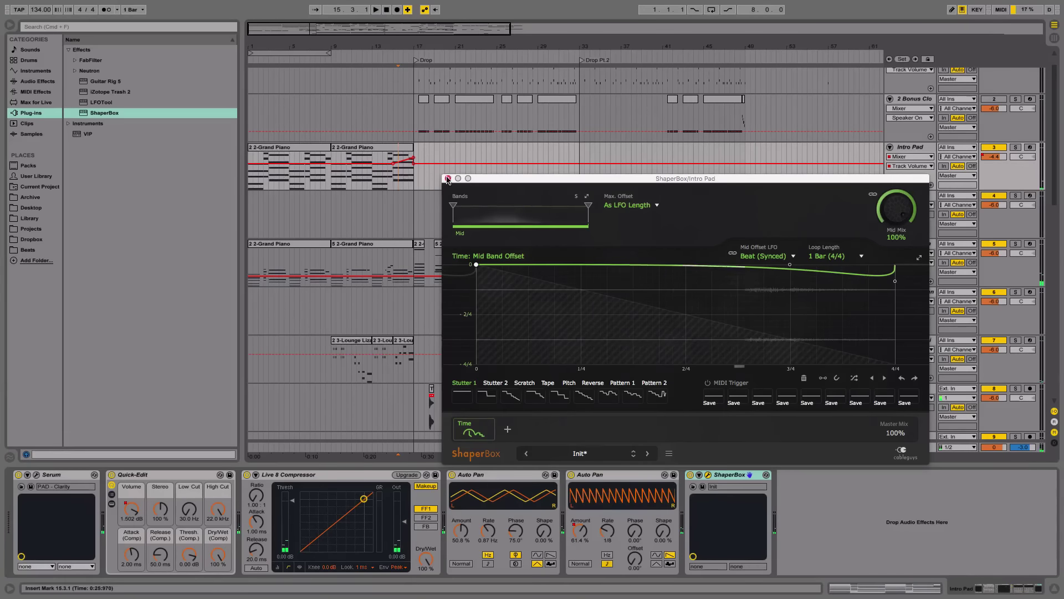
Step: Close the ShaperBox window, switch the device off, and select bars 15 to 17 of the Intro Pad clip
{"action": "key", "text": "super+alt+p"}
{"action": "left_click", "coordinate": [691, 475]}
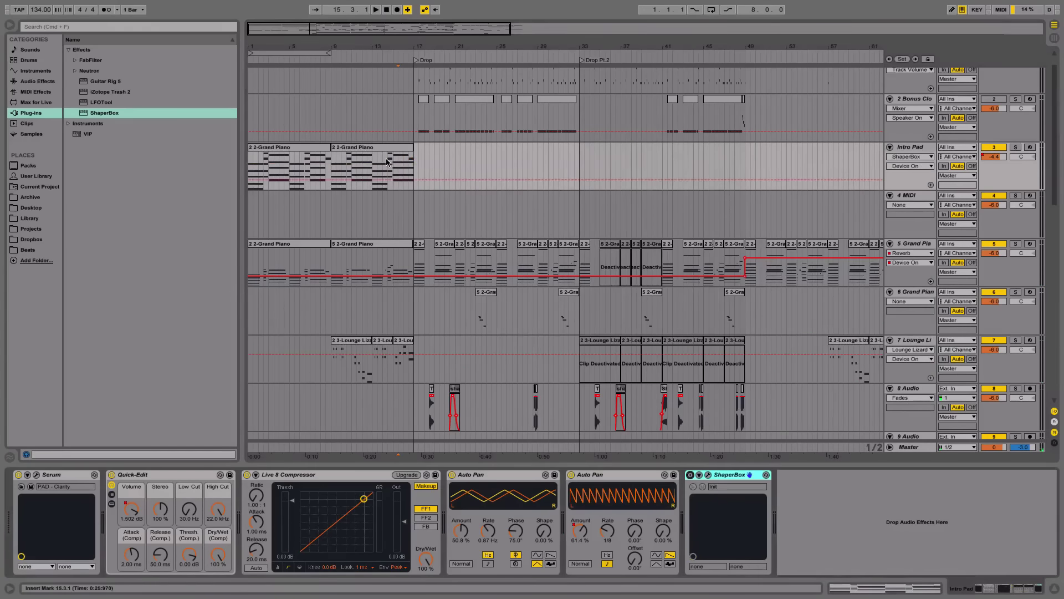
{"action": "left_click_drag", "start_coordinate": [395, 160], "coordinate": [414, 162]}
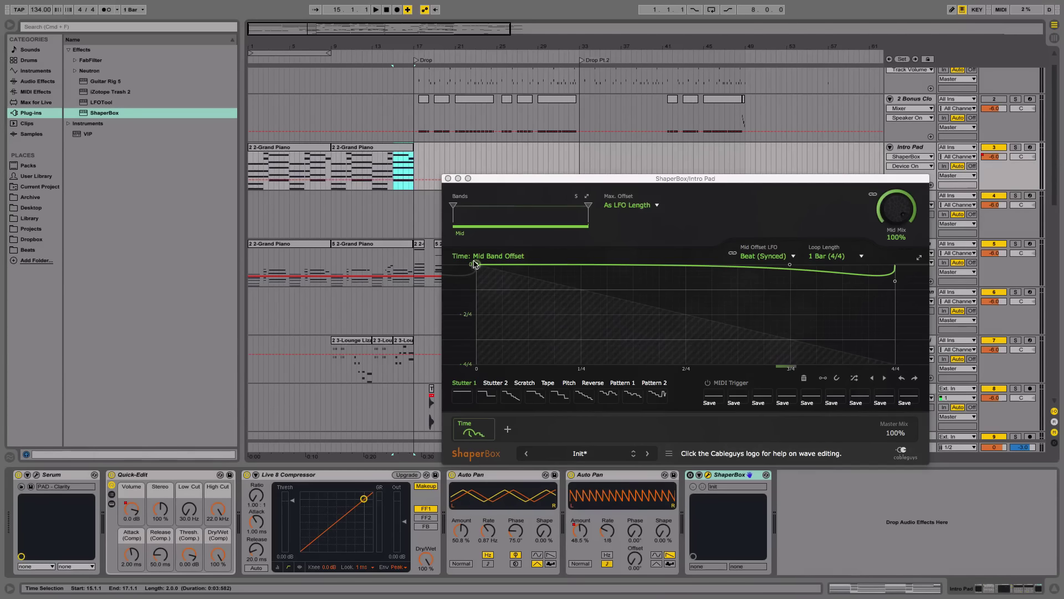
Step: Try reshaping the Time offset curve with an added point at 1/4 and a deeper dip toward 4/4
{"action": "left_click_drag", "start_coordinate": [549, 285], "coordinate": [585, 264]}
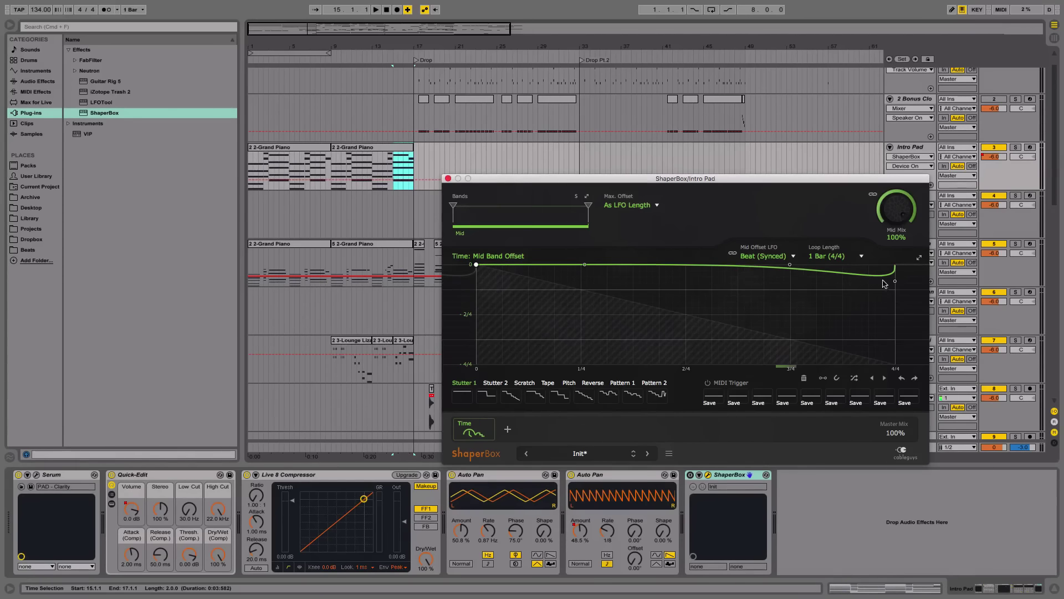
{"action": "left_click_drag", "start_coordinate": [895, 281], "coordinate": [894, 301]}
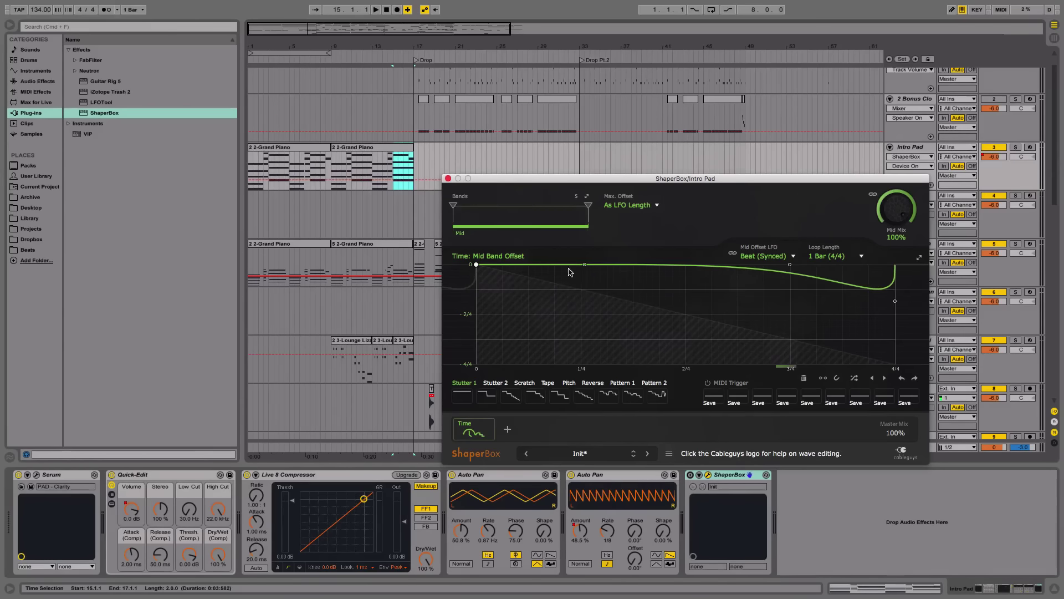
{"action": "left_click_drag", "start_coordinate": [584, 267], "coordinate": [582, 264]}
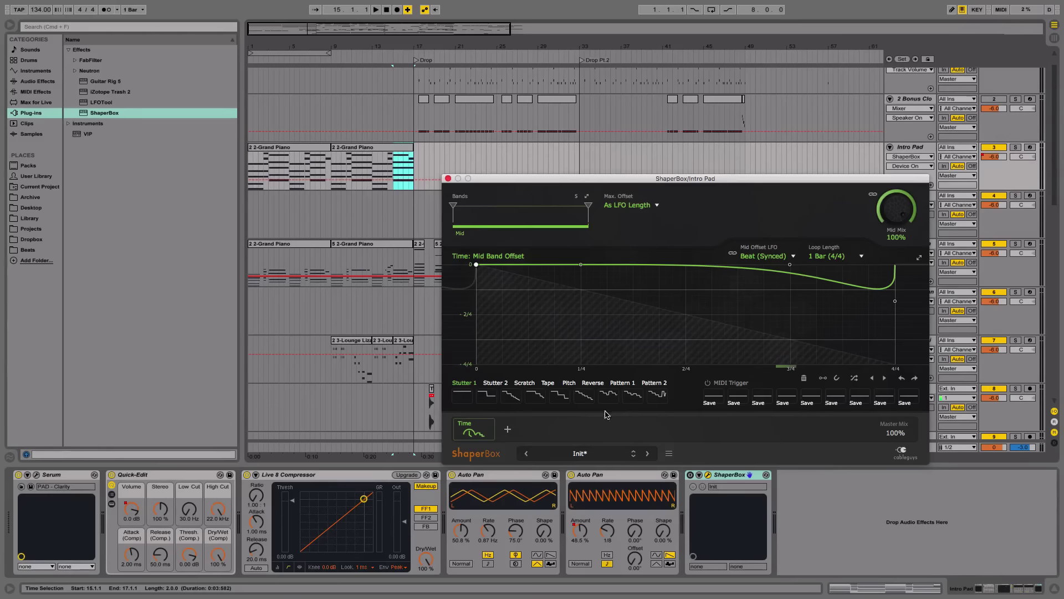
Step: Load the two-step Stutter 1 wave, removing its lower point at 2/4 and bowing the slope down to -2/4 at 4/4
{"action": "left_click", "coordinate": [487, 395]}
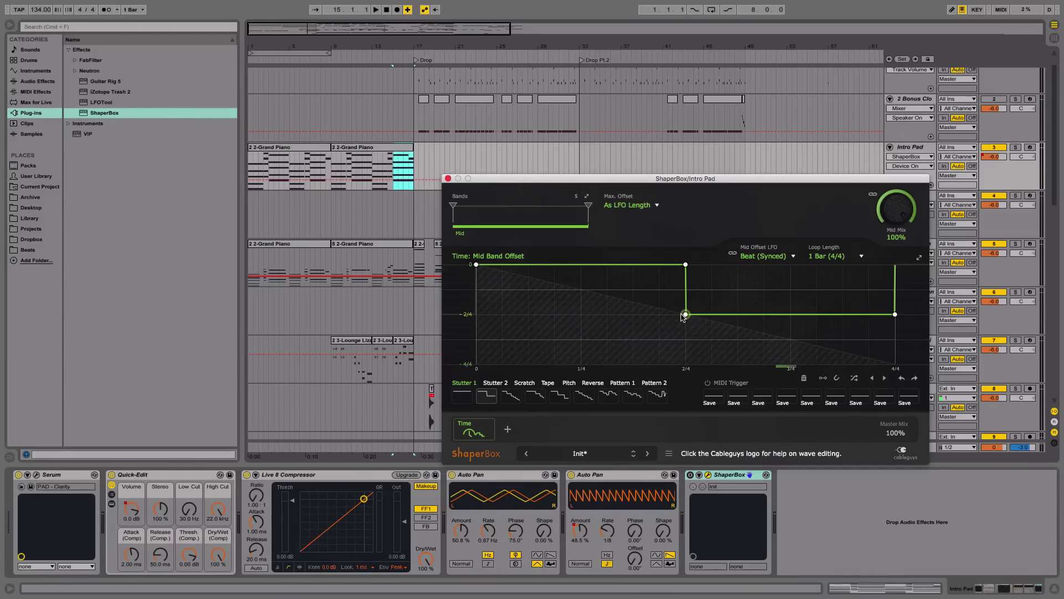
{"action": "double_click", "coordinate": [686, 315]}
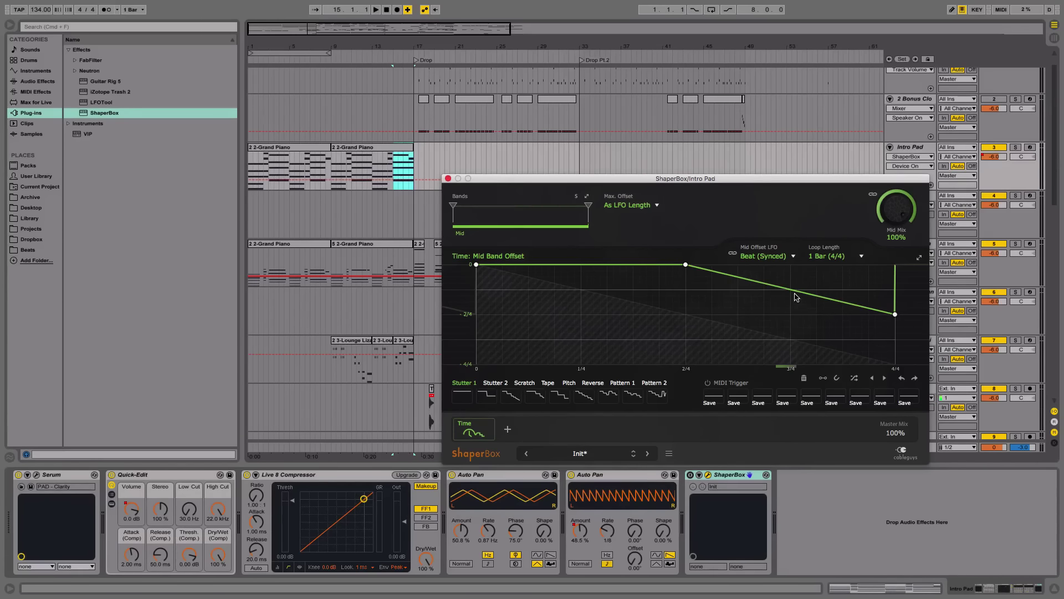
{"action": "left_click_drag", "start_coordinate": [803, 293], "coordinate": [821, 271]}
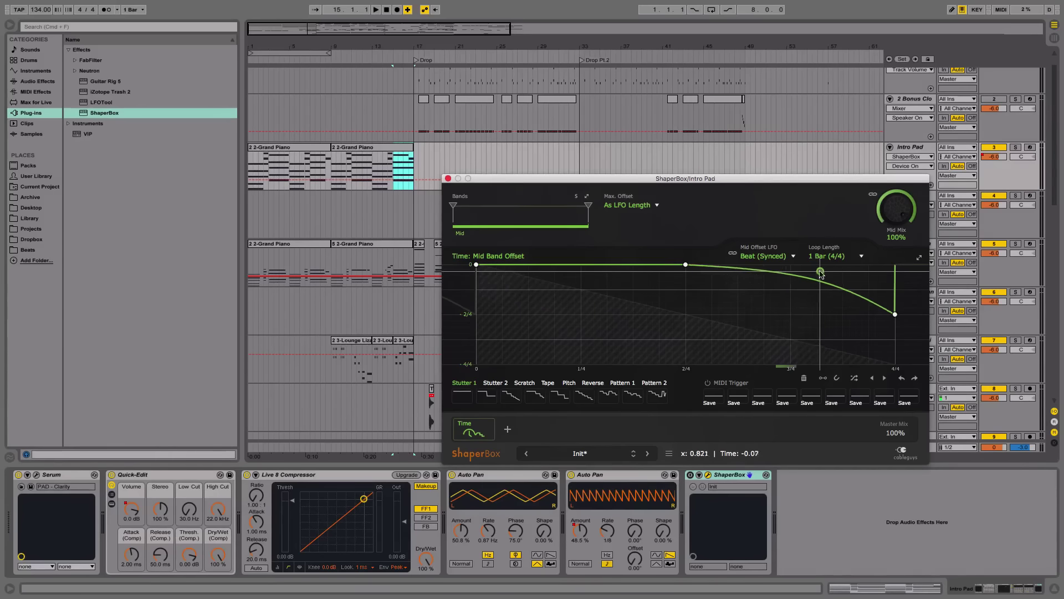
Step: Automate ShaperBox's Device On to be active only from bar 15 to bar 17 and play the Intro Pad from bar 9
{"action": "left_click", "coordinate": [407, 166]}
{"action": "key", "text": "space"}
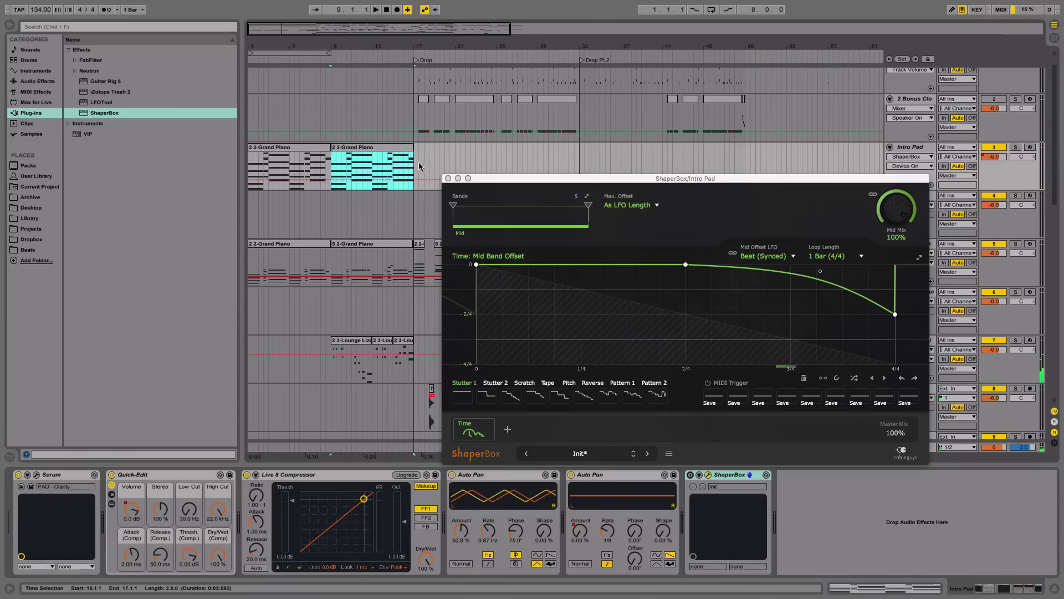
{"action": "left_click", "coordinate": [448, 179]}
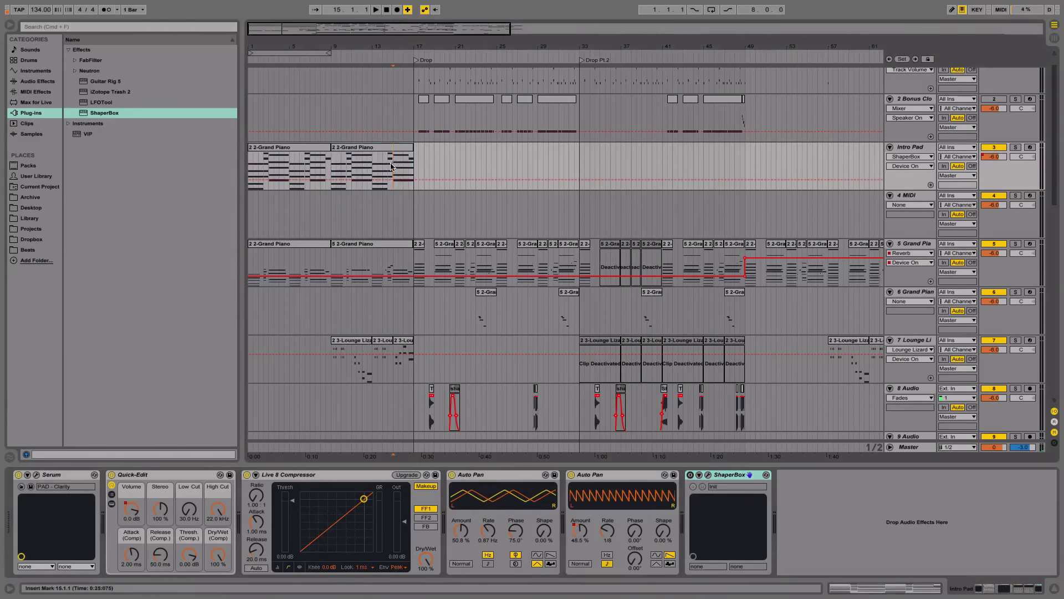
{"action": "left_click", "coordinate": [413, 168]}
{"action": "left_click_drag", "start_coordinate": [413, 168], "coordinate": [332, 166]}
{"action": "key", "text": "space"}
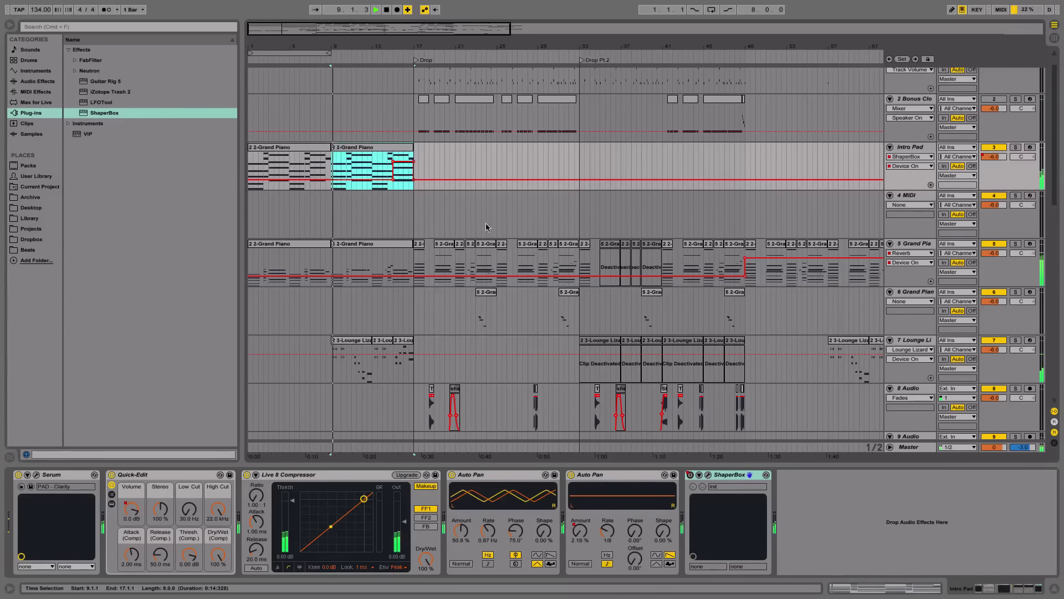
Step: Shorten ShaperBox's Device On automation to the last bar before the drop, bars 16 to 17, and play that bar
{"action": "left_click", "coordinate": [708, 475]}
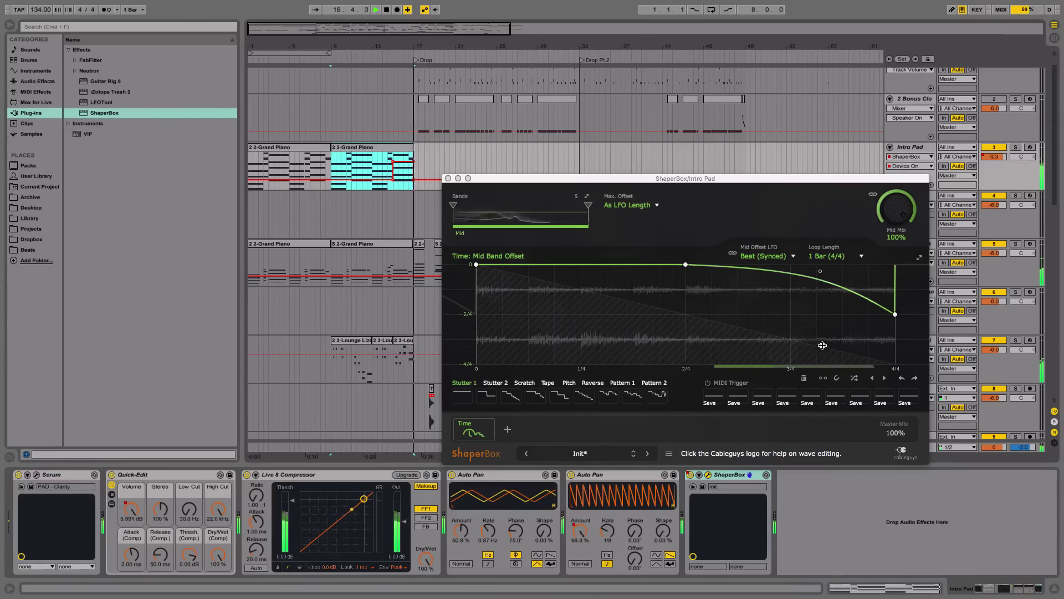
{"action": "key", "text": "space"}
{"action": "key", "text": "plus"}
{"action": "key", "text": "plus"}
{"action": "key", "text": "plus"}
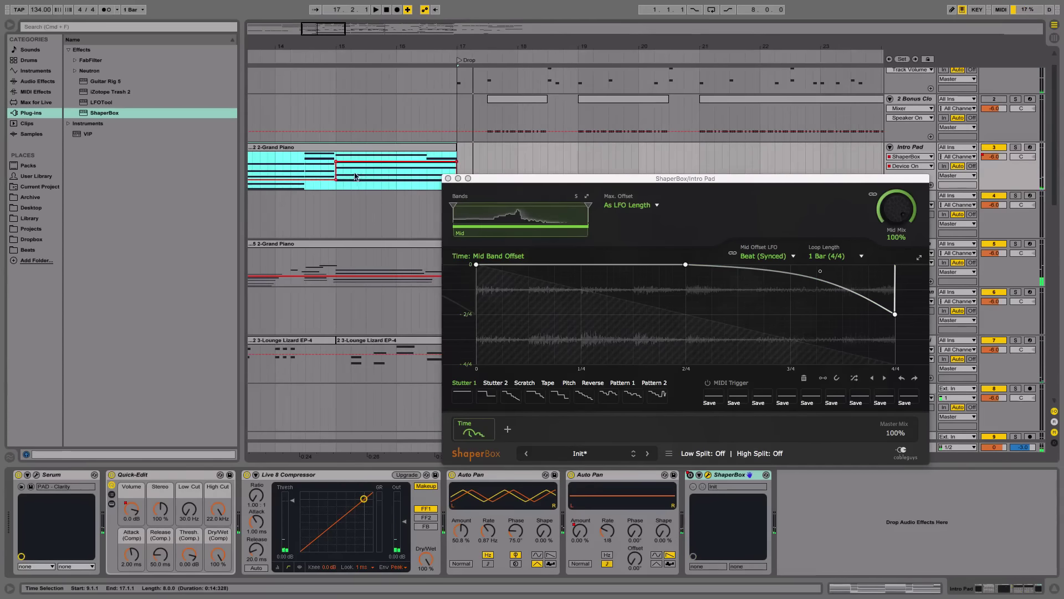
{"action": "left_click_drag", "start_coordinate": [397, 162], "coordinate": [431, 176]}
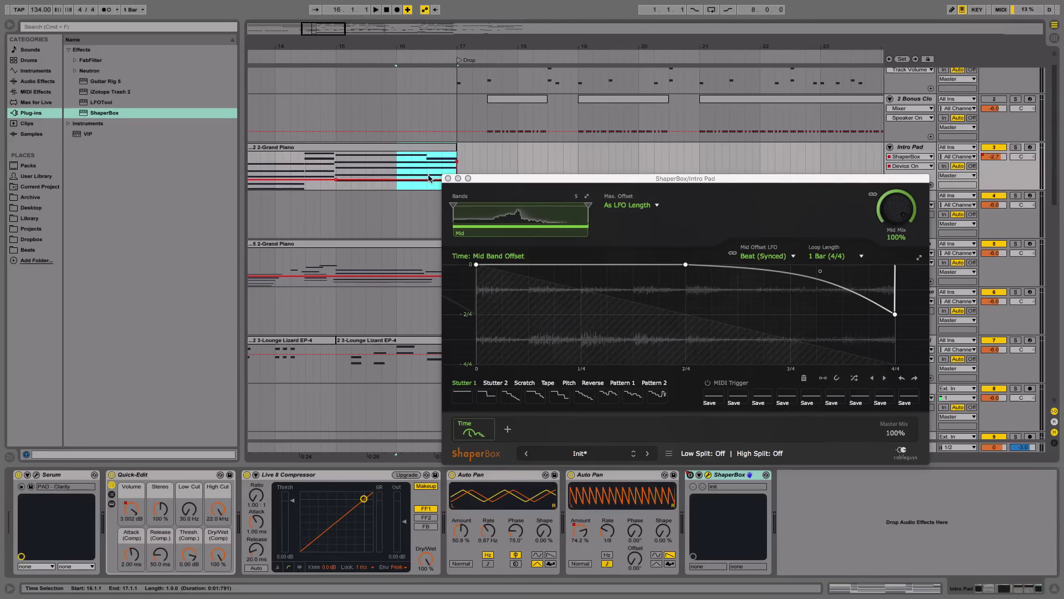
{"action": "key", "text": "space"}
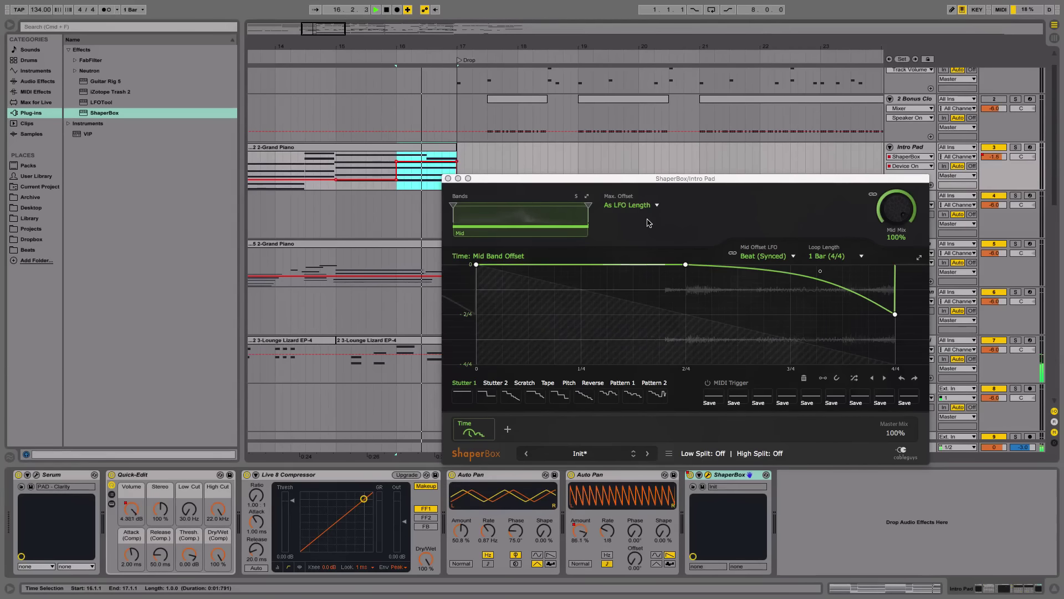
Step: Play the arrangement from just before bar 15 into the drop to hear the time effect
{"action": "left_click_drag", "start_coordinate": [387, 154], "coordinate": [249, 167]}
{"action": "key", "text": "space"}
{"action": "left_click", "coordinate": [328, 164]}
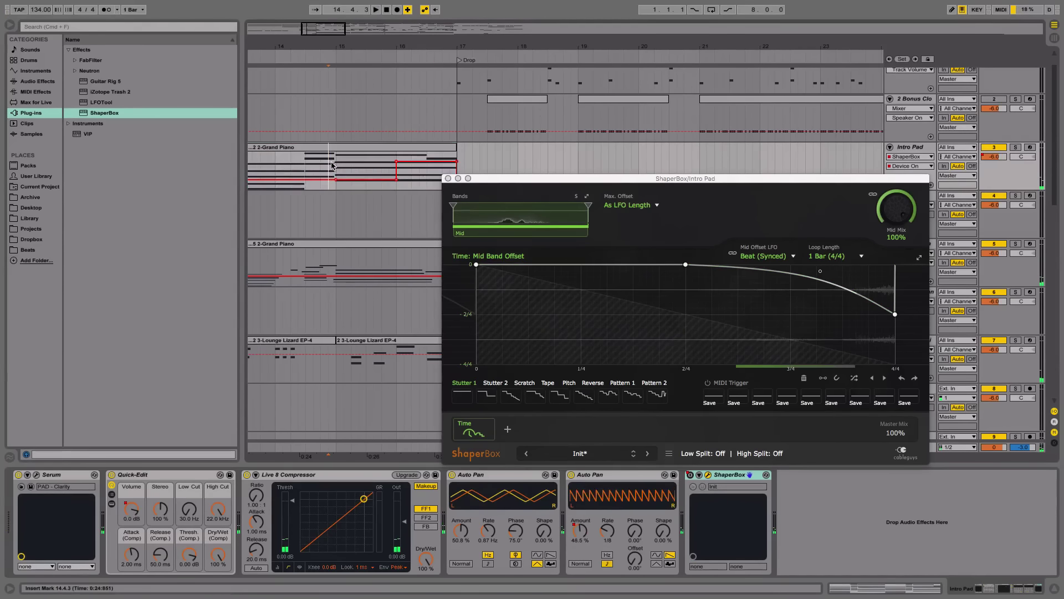
{"action": "key", "text": "space"}
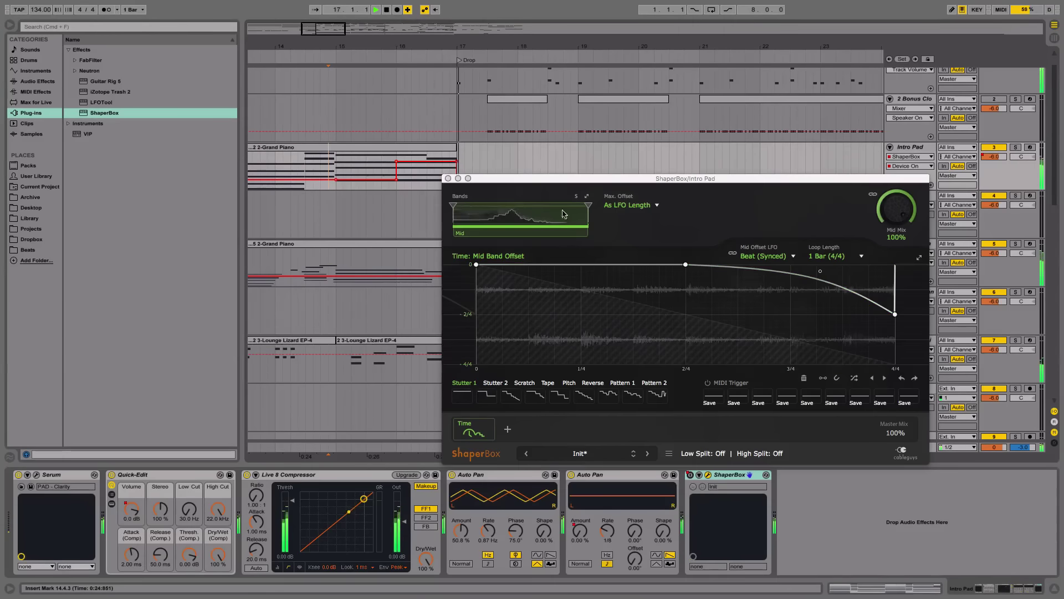
Step: Try lowering the Time curve's end point at 4/4 down to -4/4 and play the transition
{"action": "left_click", "coordinate": [896, 316]}
{"action": "left_click_drag", "start_coordinate": [897, 319], "coordinate": [895, 364]}
{"action": "key", "text": "space"}
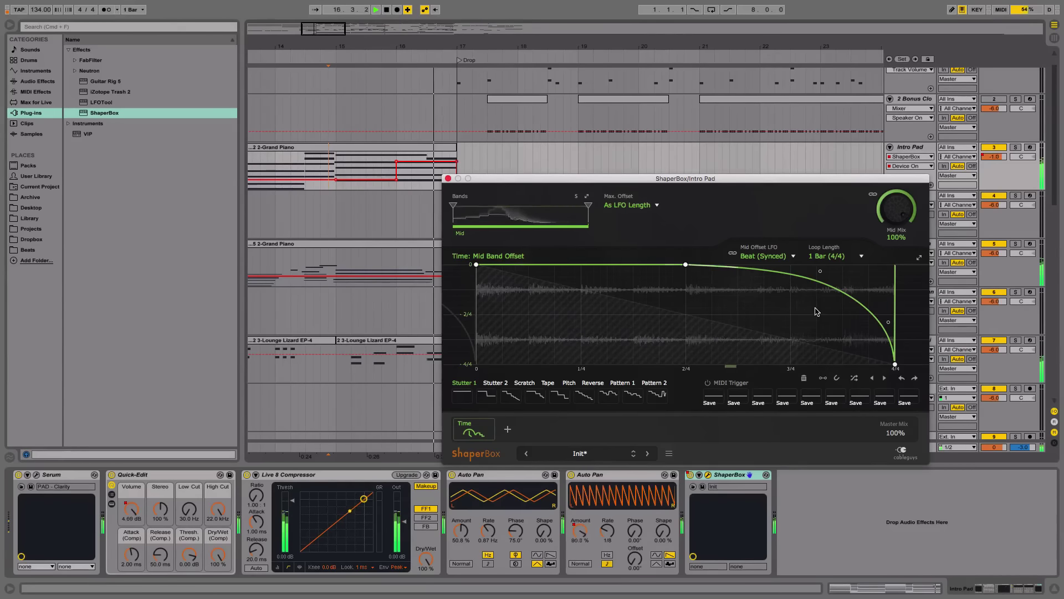
Step: Raise the Time curve's end point, play the transition, and settle the point slightly below -2/4
{"action": "key", "text": "space"}
{"action": "left_click_drag", "start_coordinate": [896, 364], "coordinate": [895, 303]}
{"action": "key", "text": "space"}
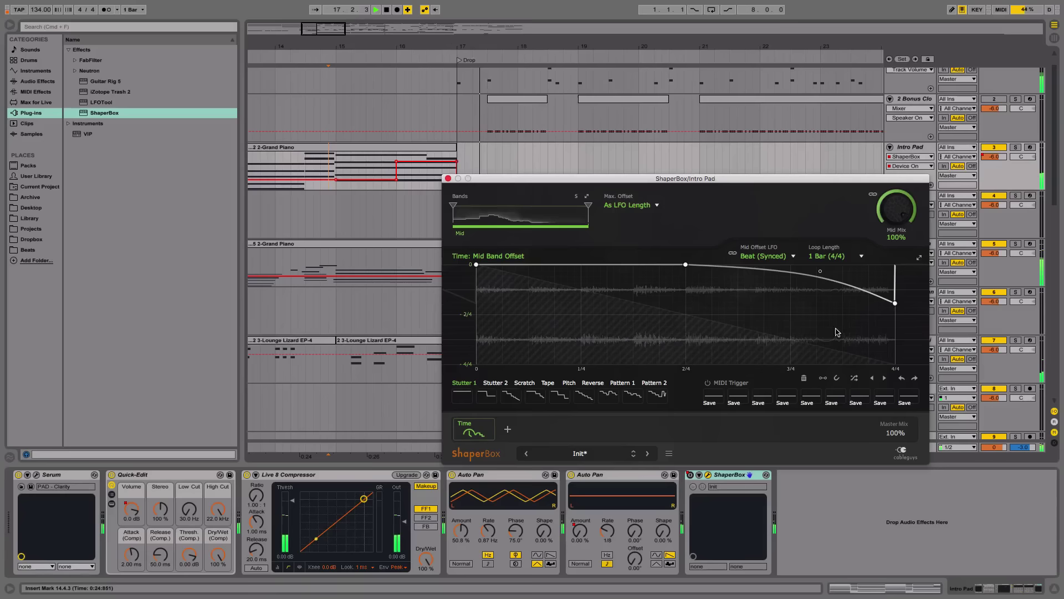
{"action": "left_click_drag", "start_coordinate": [896, 305], "coordinate": [895, 318]}
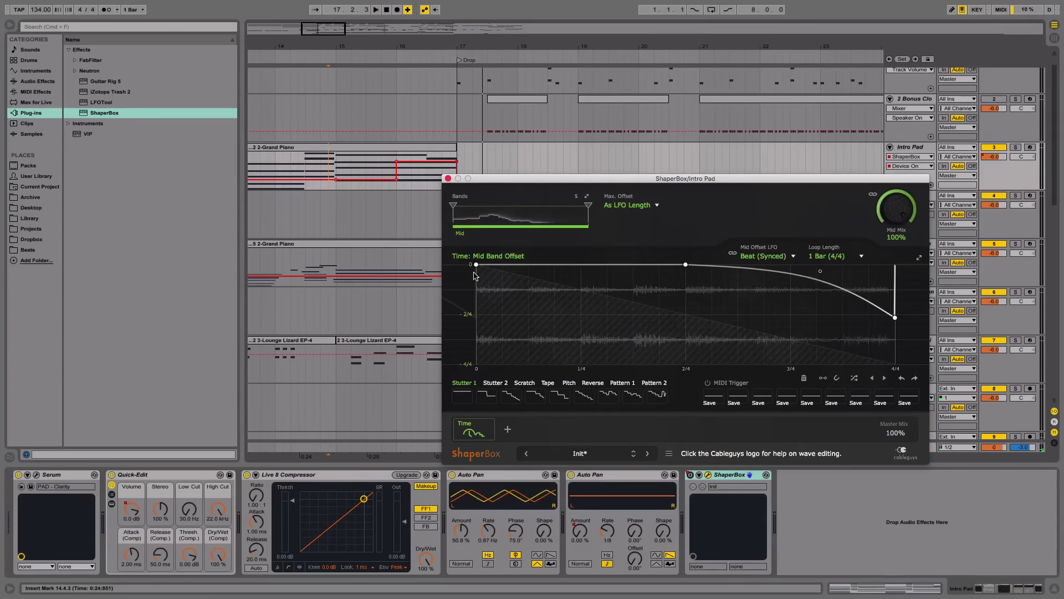
Step: Close the ShaperBox window and bring tracks 9 to 14 into view in the zoomed-out arrangement
{"action": "left_click", "coordinate": [448, 178]}
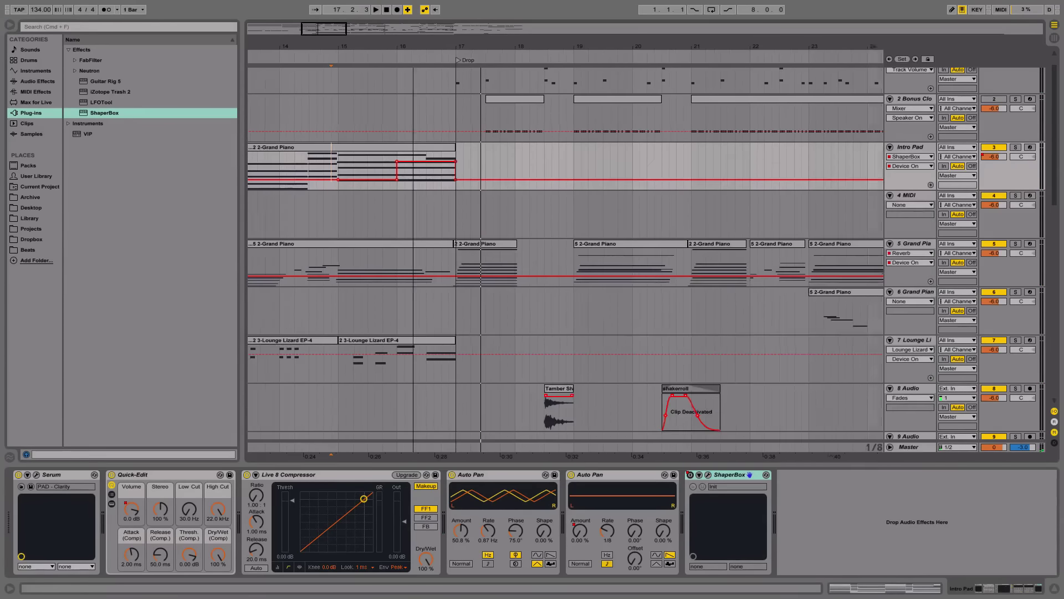
{"action": "scroll", "coordinate": [458, 234], "scroll_direction": "down", "scroll_amount": 5}
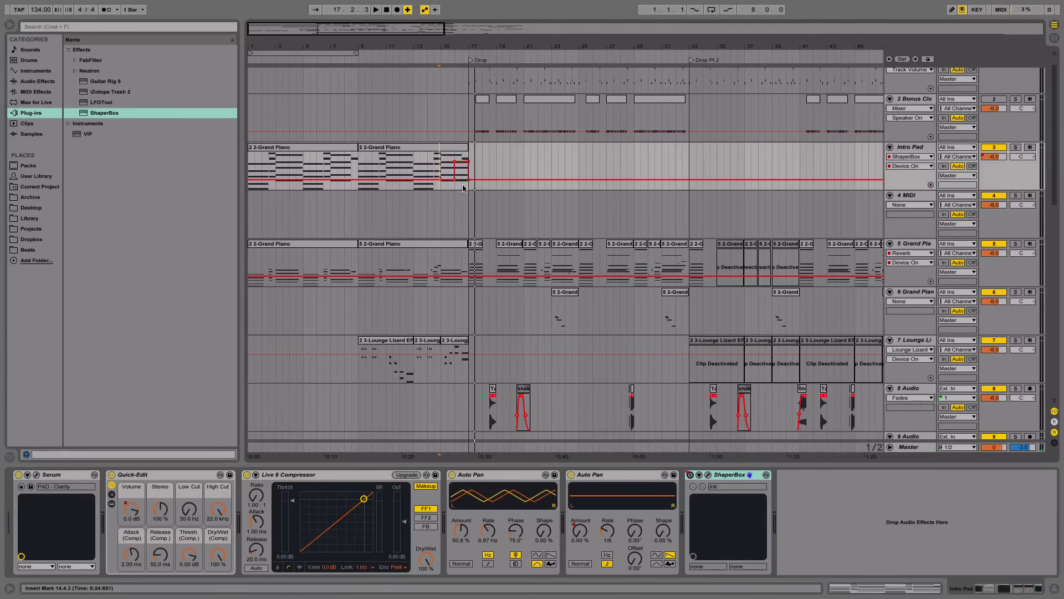
{"action": "scroll", "coordinate": [462, 200], "scroll_direction": "down", "scroll_amount": 10}
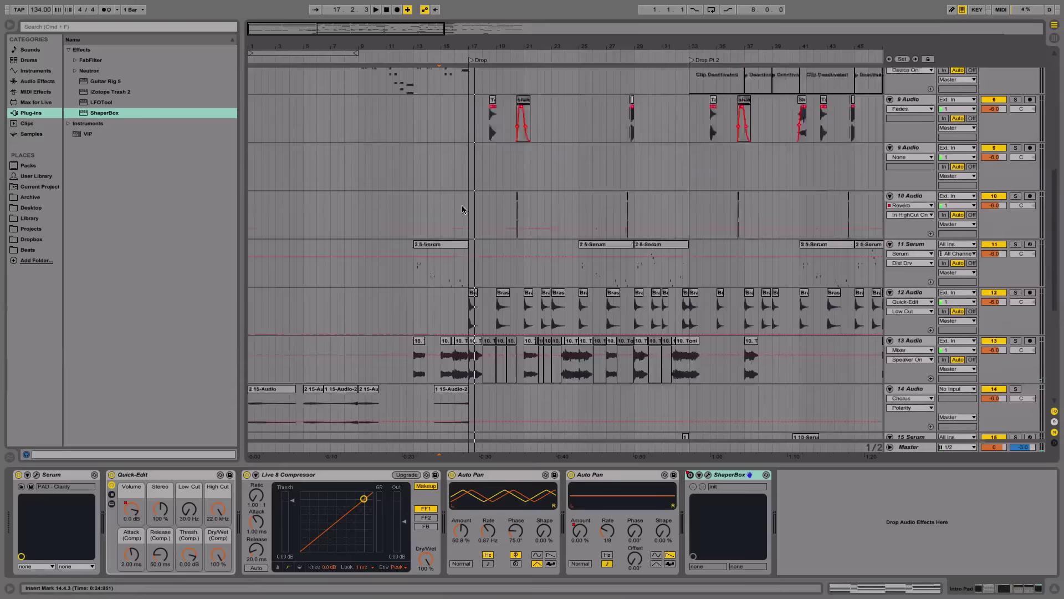
Step: Try a copy of track 8's short clip near bar 40 at the start of the arrangement and audition it
{"action": "scroll", "coordinate": [463, 209], "scroll_direction": "up", "scroll_amount": 3}
{"action": "scroll", "coordinate": [466, 209], "scroll_direction": "right", "scroll_amount": 6}
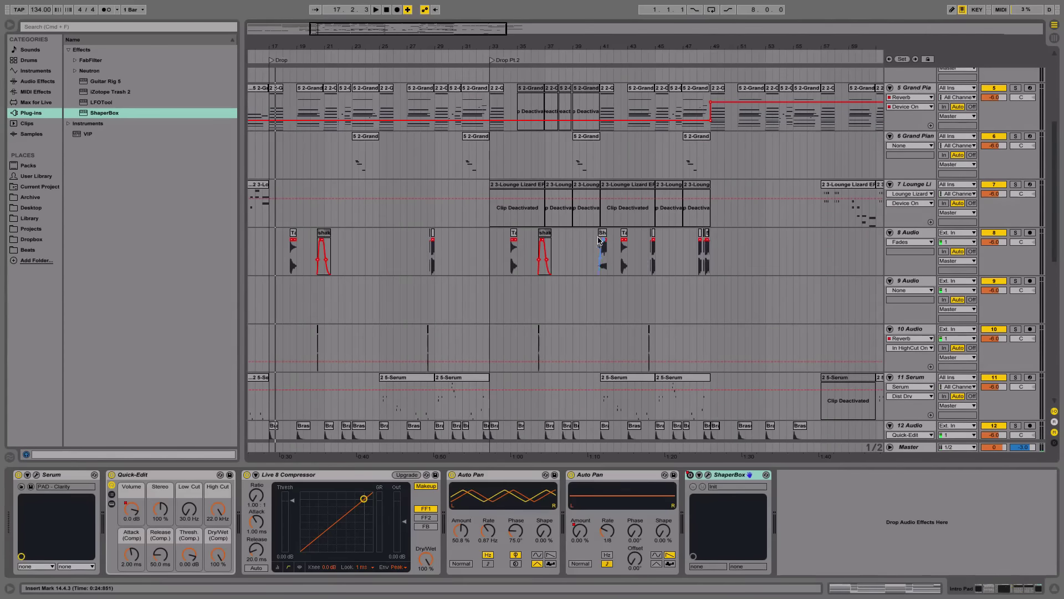
{"action": "left_click", "coordinate": [599, 239]}
{"action": "scroll", "coordinate": [599, 238], "scroll_direction": "left", "scroll_amount": 6}
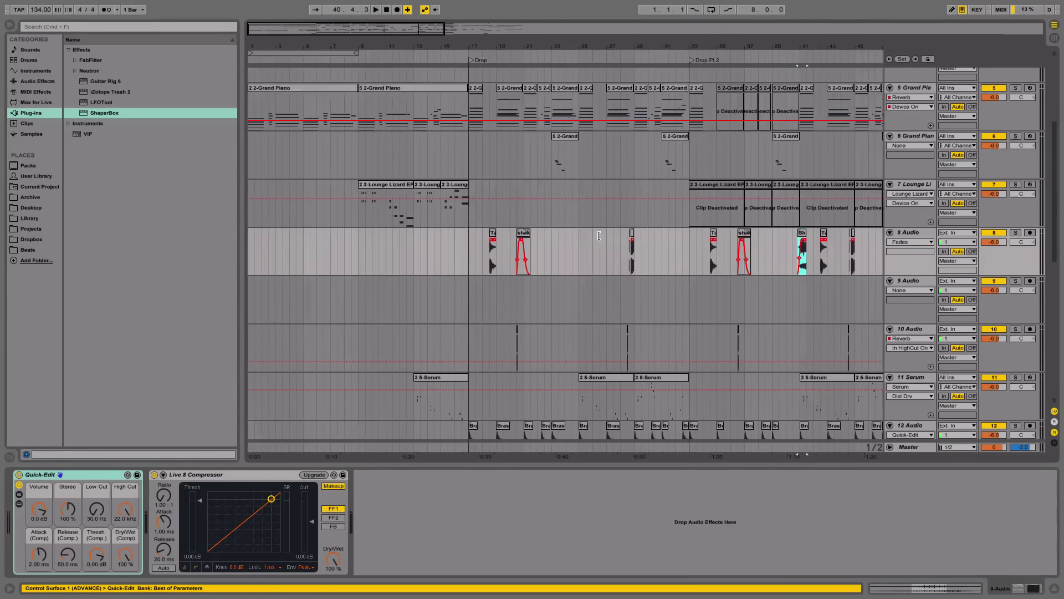
{"action": "left_click", "coordinate": [249, 252]}
{"action": "key", "text": "ctrl+v"}
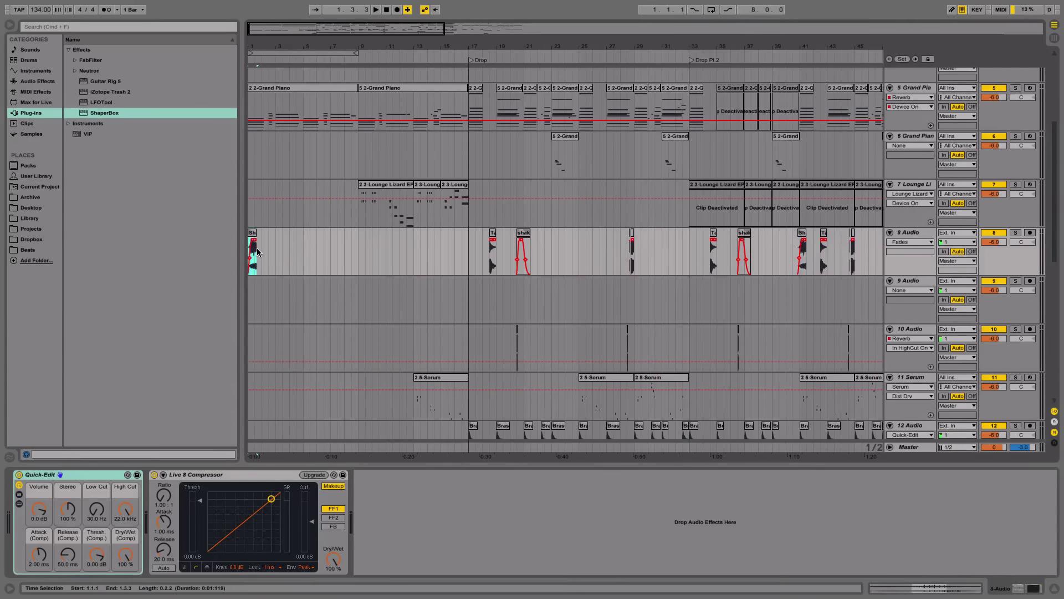
{"action": "key", "text": "space"}
{"action": "mouse_move", "coordinate": [254, 234]}
{"action": "left_mouse_down"}
{"action": "mouse_move", "coordinate": [297, 233]}
{"action": "mouse_move", "coordinate": [260, 235]}
{"action": "left_mouse_up"}
{"action": "key", "text": "space"}
{"action": "key", "text": "Delete"}
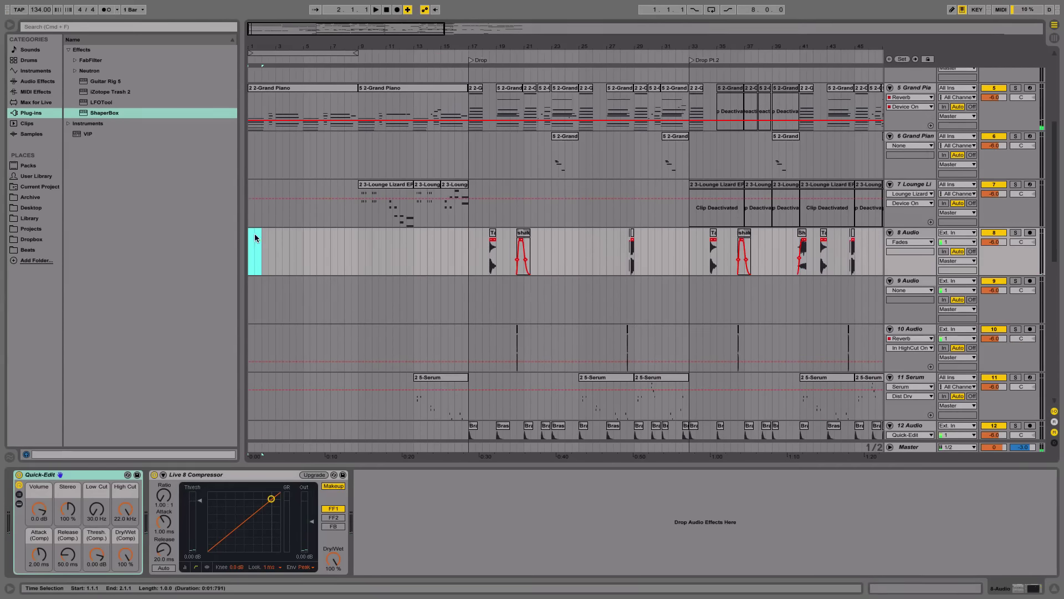
Step: Copy the shakerroll clip at bar 20 on track 8 to bar 1 and play it
{"action": "scroll", "coordinate": [631, 245], "scroll_direction": "up", "scroll_amount": 2}
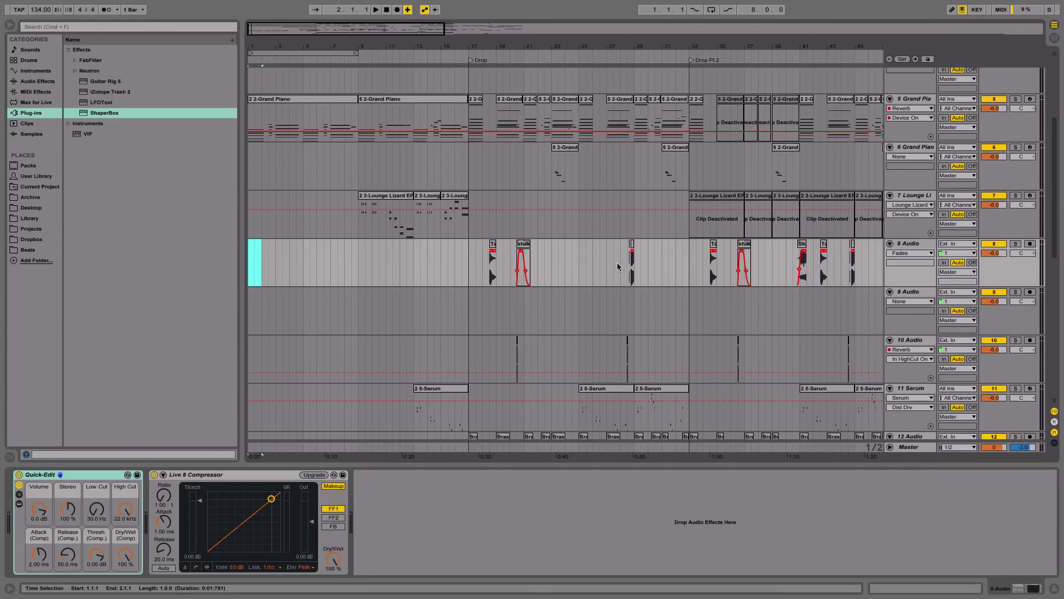
{"action": "left_click", "coordinate": [524, 244]}
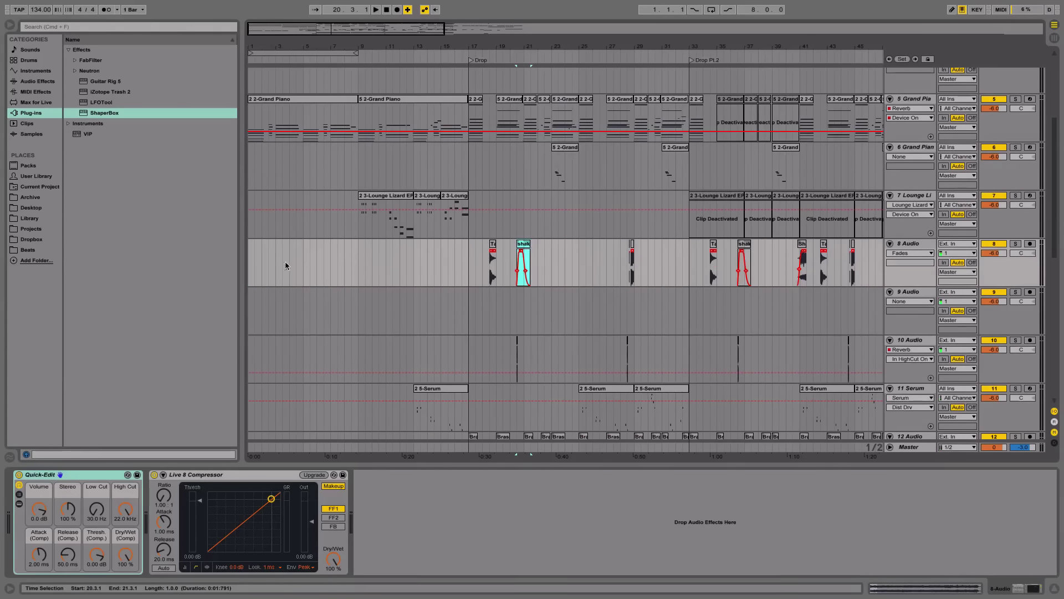
{"action": "left_click", "coordinate": [251, 263]}
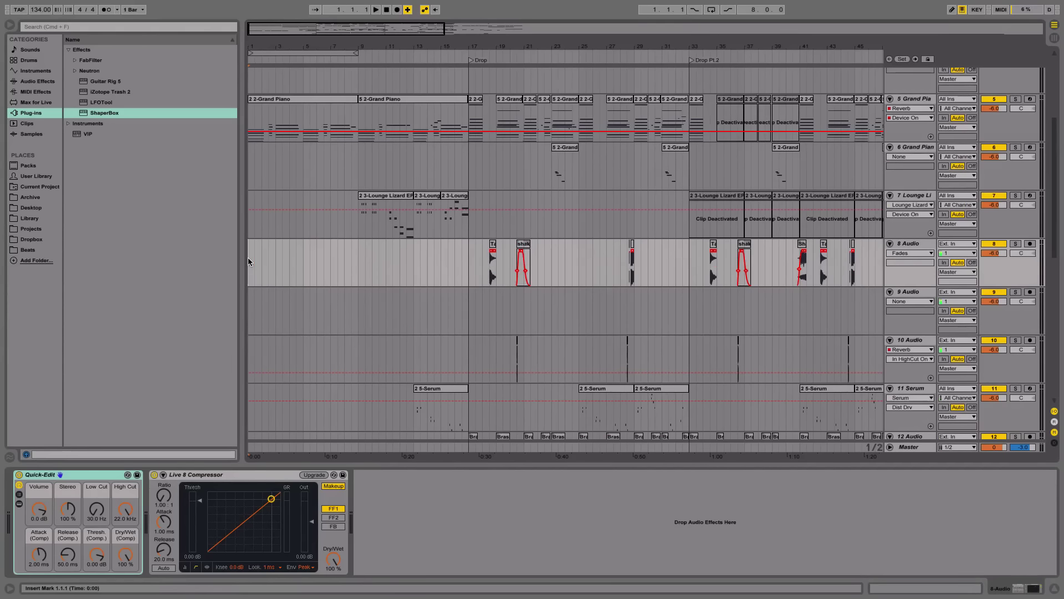
{"action": "key", "text": "super+v"}
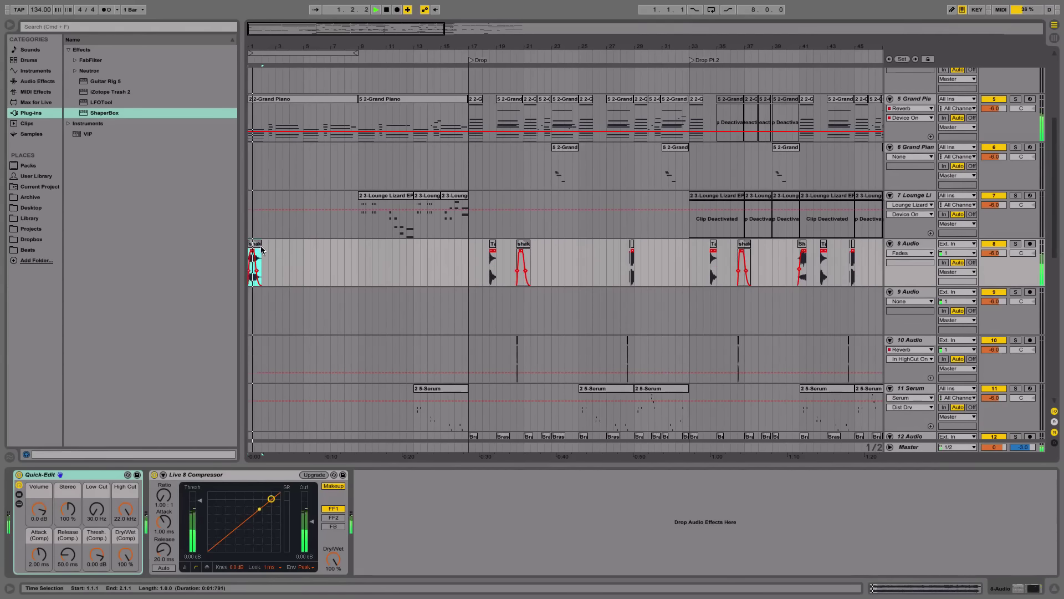
{"action": "mouse_move", "coordinate": [261, 248]}
{"action": "left_mouse_down"}
{"action": "mouse_move", "coordinate": [304, 247]}
{"action": "mouse_move", "coordinate": [262, 248]}
{"action": "left_mouse_up"}
{"action": "key", "text": "space"}
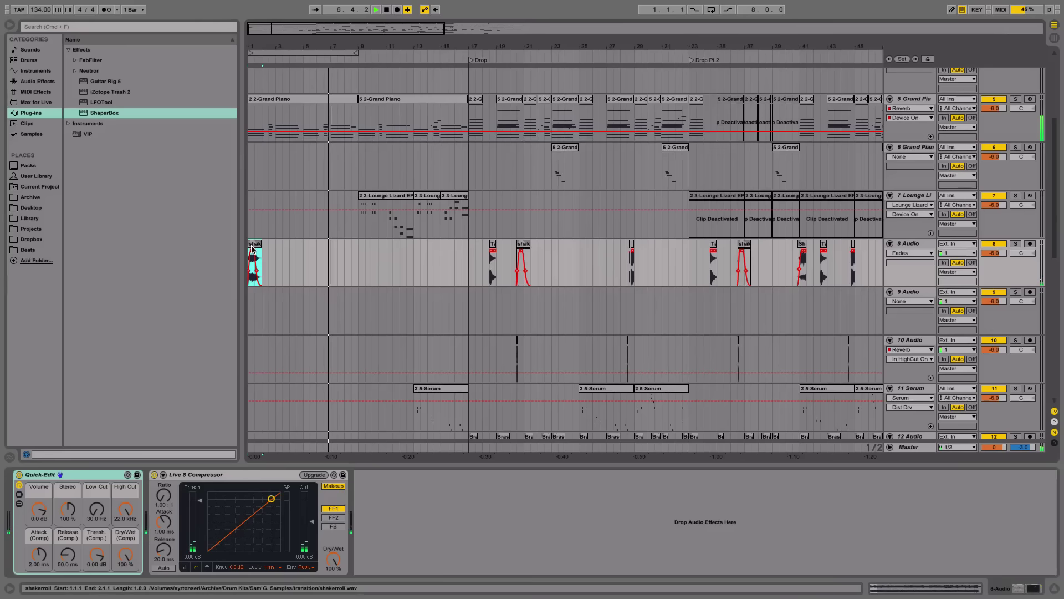
Step: Lengthen the shakerroll clip at bar 1 to about 3.4.3, stretch its fades, and play it
{"action": "key", "text": "plus"}
{"action": "key", "text": "plus"}
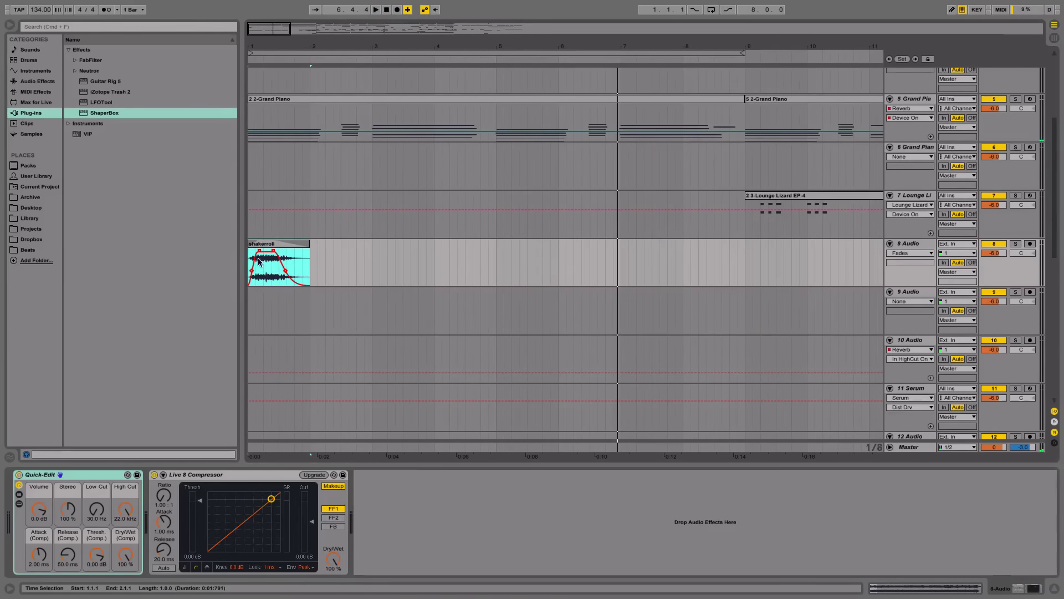
{"action": "key", "text": "space"}
{"action": "left_click_drag", "start_coordinate": [259, 255], "coordinate": [290, 251]}
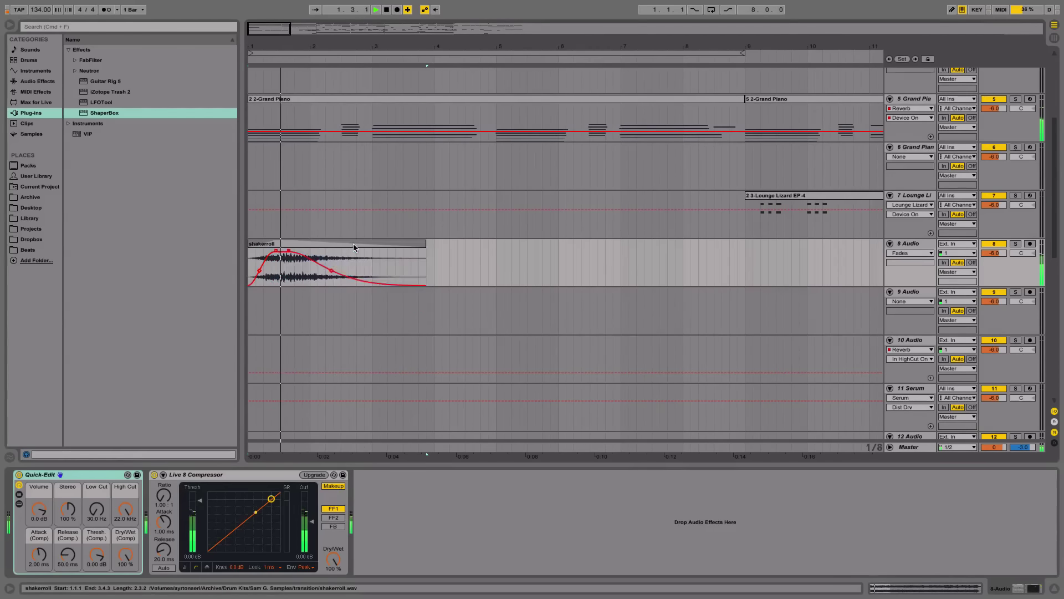
{"action": "key", "text": "space"}
Step: Lower the shakerroll clip's gain to about -12 dB and turn its warping off
{"action": "key", "text": "shift+Tab"}
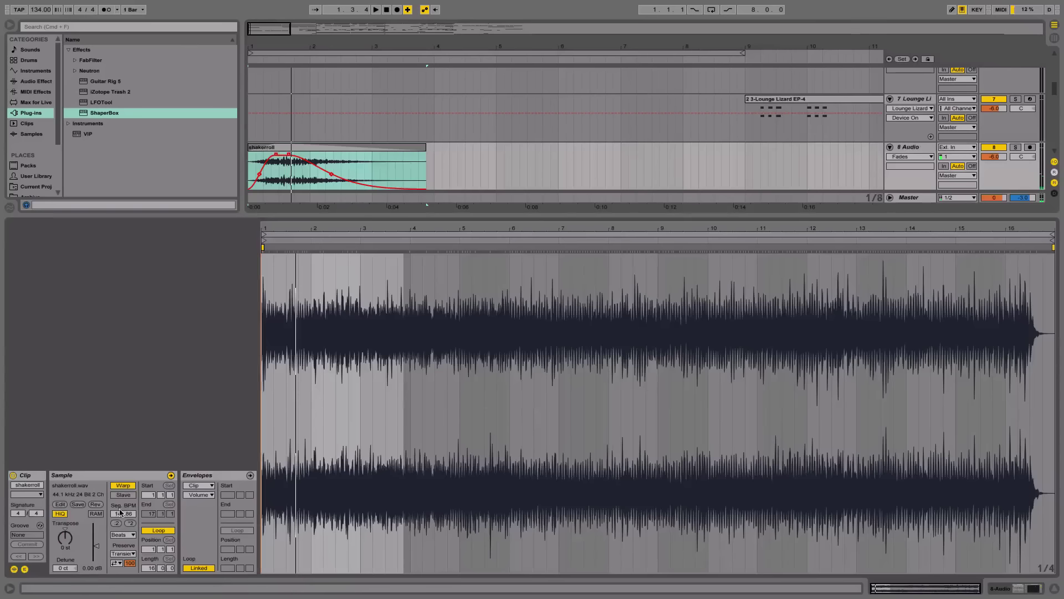
{"action": "left_click_drag", "start_coordinate": [95, 550], "coordinate": [96, 568]}
{"action": "key", "text": "space"}
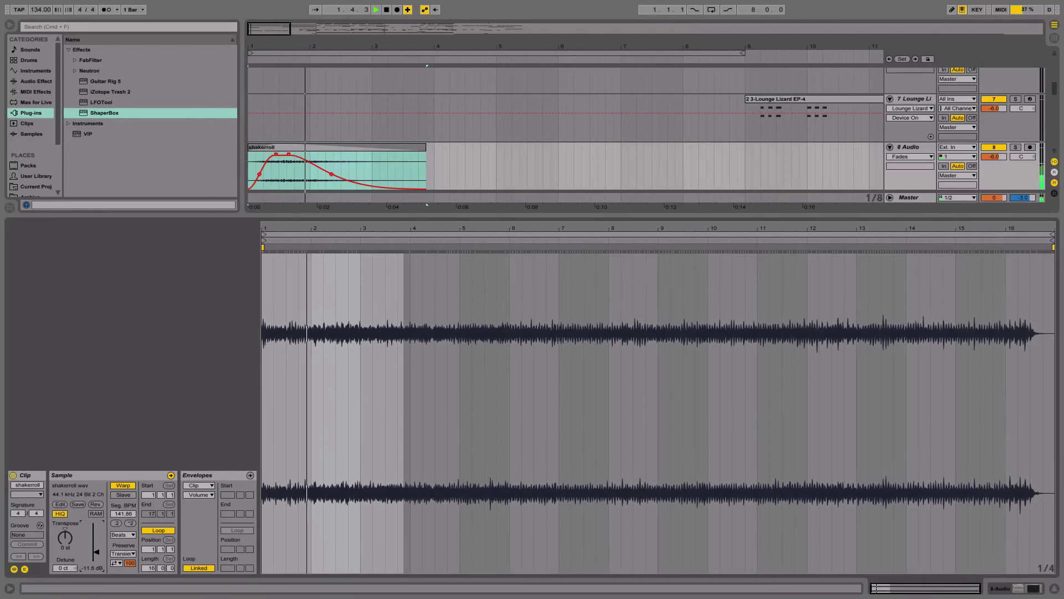
{"action": "left_click", "coordinate": [135, 486]}
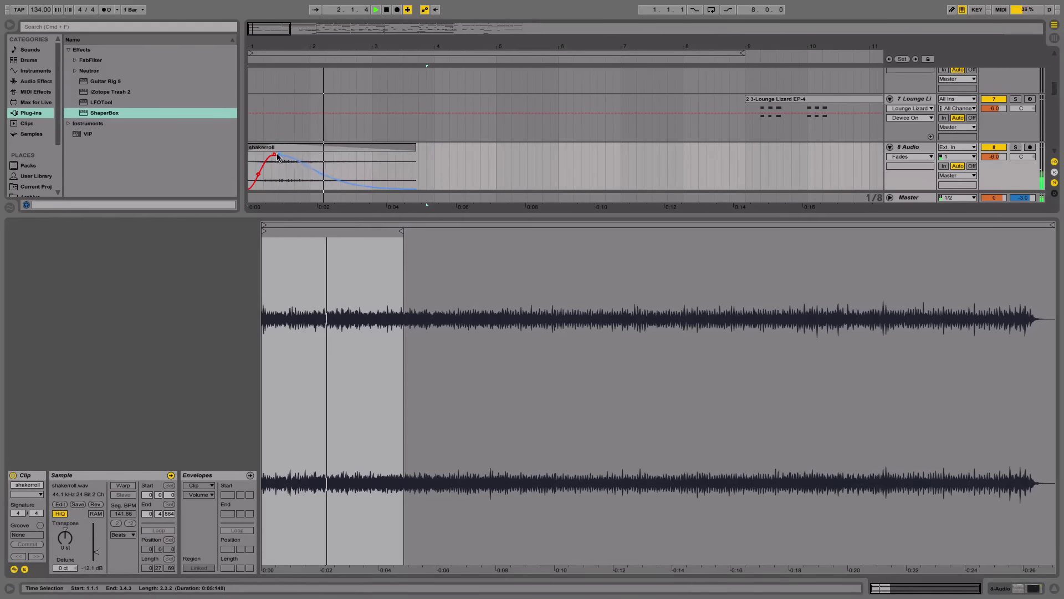
Step: Extend the unwarped shakerroll clip to 5.1.1 for a four-bar length
{"action": "left_click", "coordinate": [244, 263]}
{"action": "left_click_drag", "start_coordinate": [415, 147], "coordinate": [497, 146]}
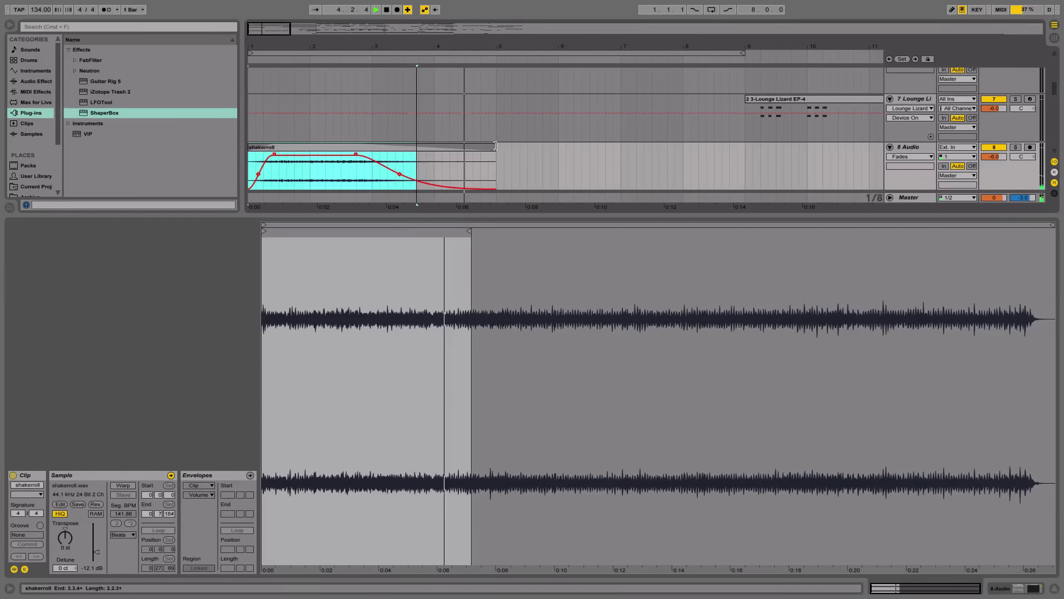
{"action": "left_click", "coordinate": [447, 147]}
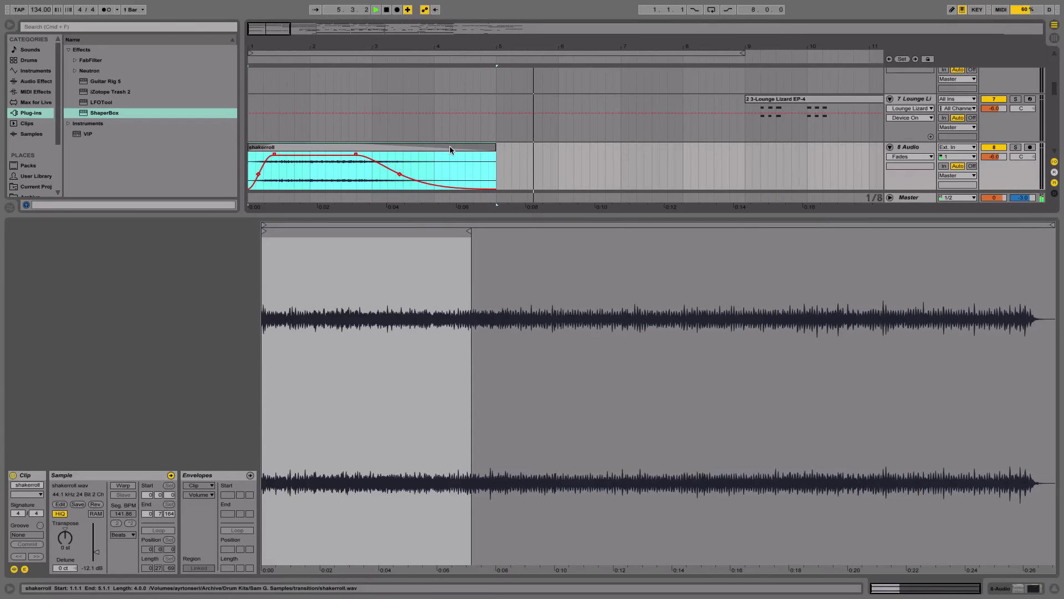
Step: Move the shakerroll clip on track 8 to start at 8.3.1, just ahead of the Lounge Lizard part
{"action": "left_click_drag", "start_coordinate": [474, 45], "coordinate": [474, 33]}
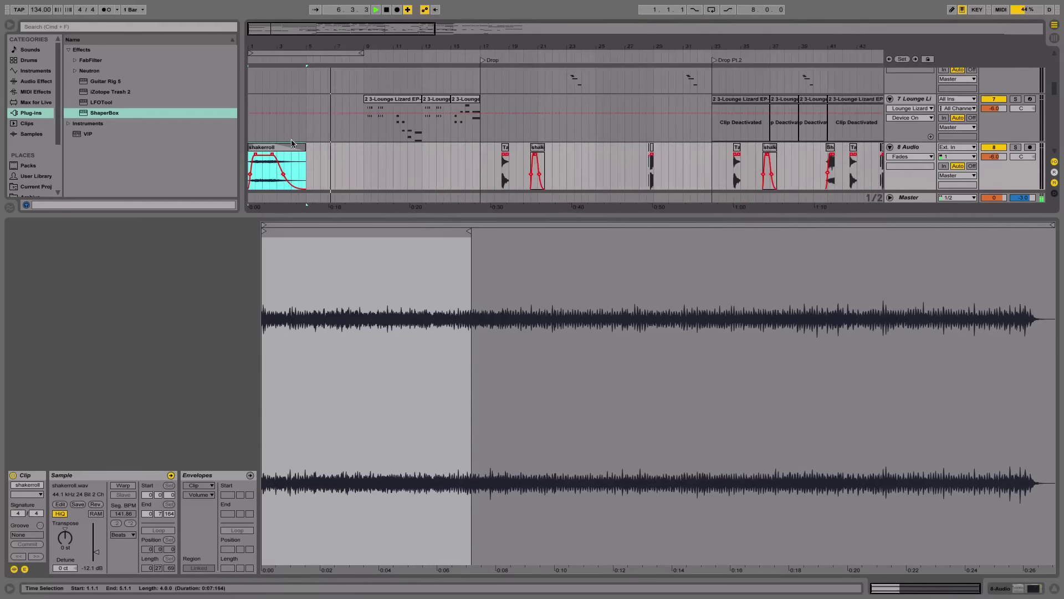
{"action": "left_click_drag", "start_coordinate": [290, 157], "coordinate": [401, 149]}
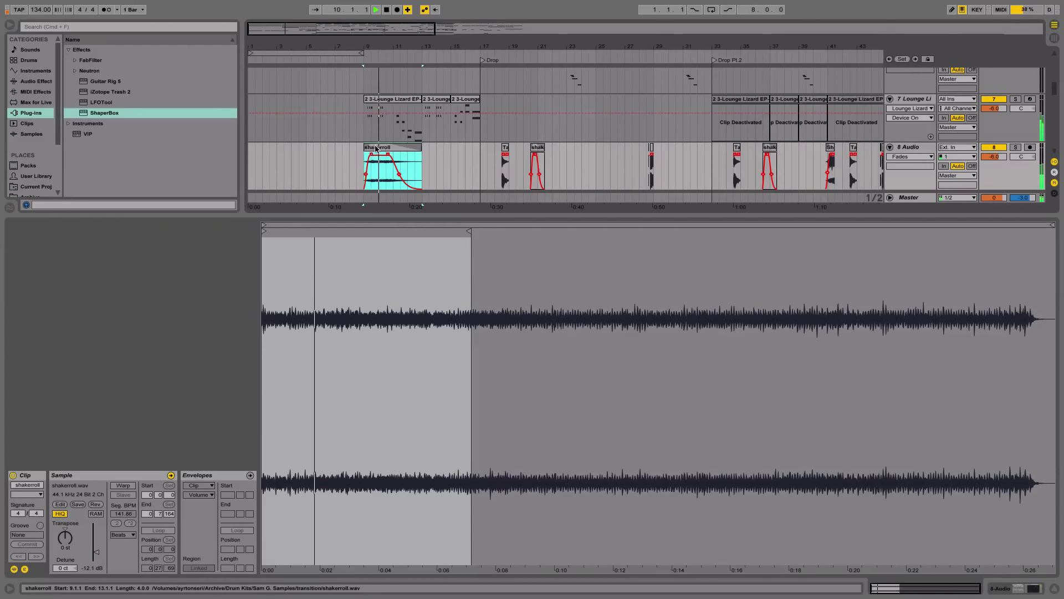
{"action": "left_click_drag", "start_coordinate": [400, 149], "coordinate": [371, 148]}
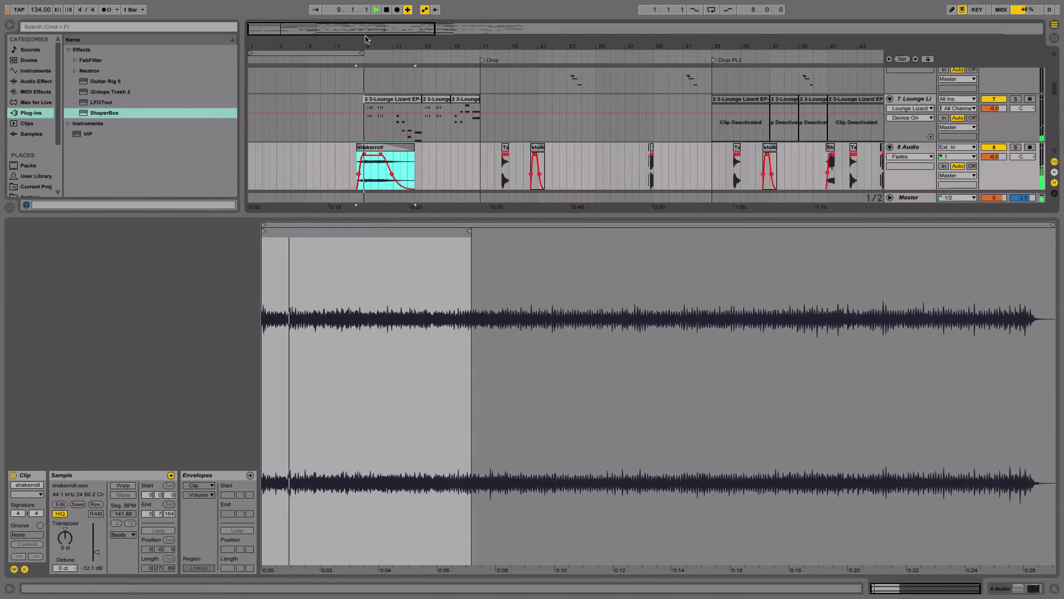
Step: Start the shakerroll clip's fade-out around bar 9, make its curve more gradual, and return to the device view
{"action": "left_click_drag", "start_coordinate": [368, 44], "coordinate": [367, 61]}
{"action": "left_click", "coordinate": [388, 175]}
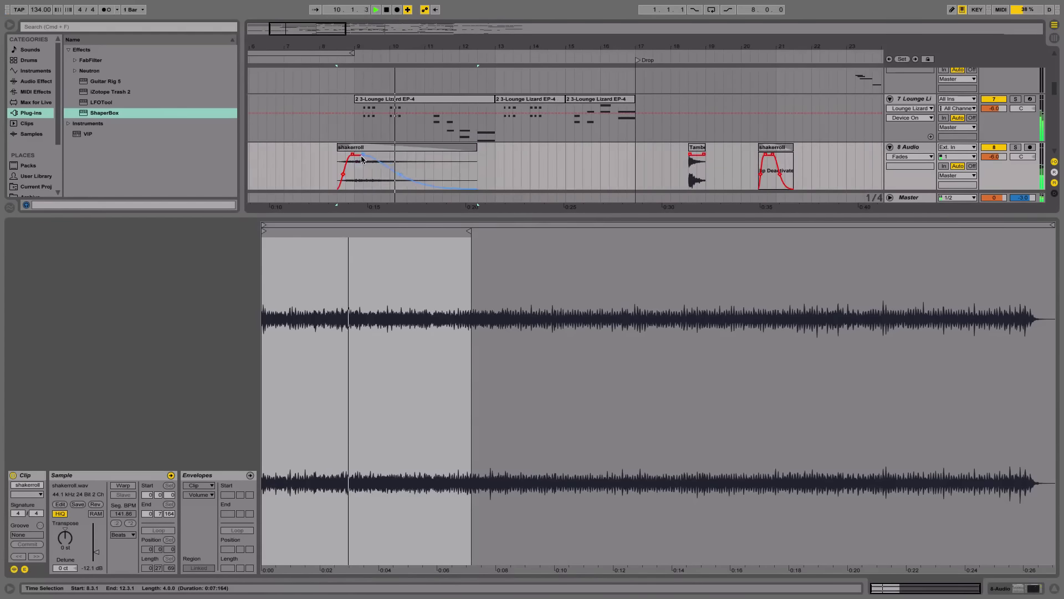
{"action": "left_click_drag", "start_coordinate": [393, 175], "coordinate": [405, 172]}
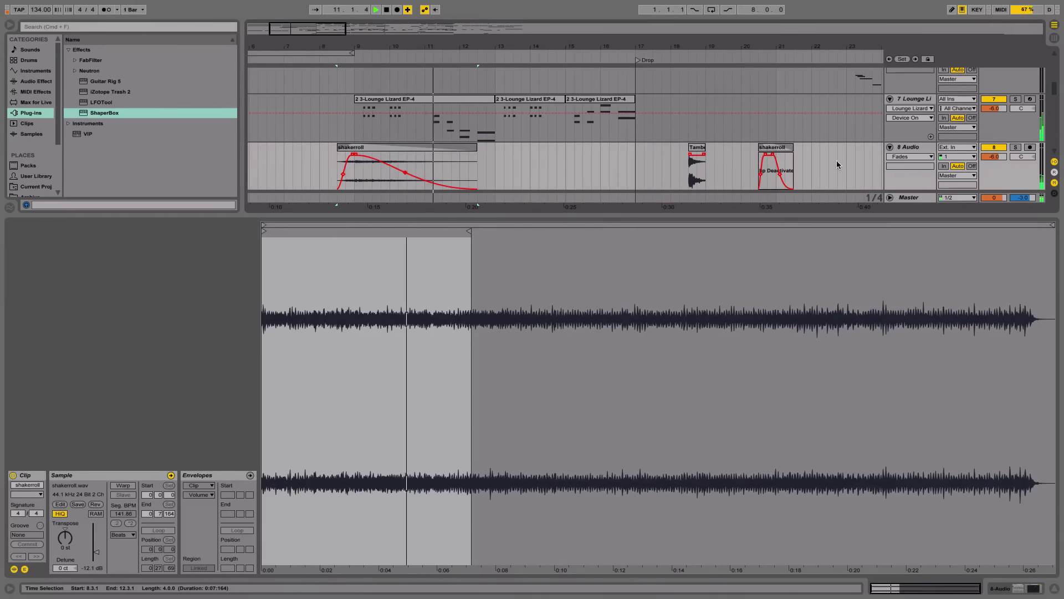
{"action": "key", "text": "shift+Tab"}
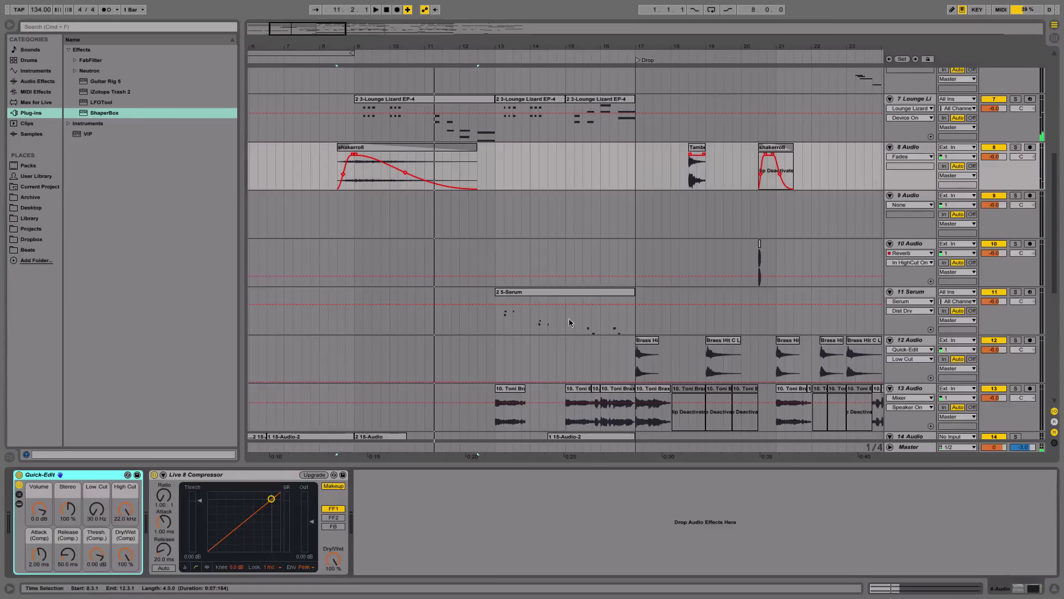
Step: Add a Reverb after track 8's compressor, set Dry/Wet to 65%, and play the shaker
{"action": "left_click", "coordinate": [37, 82]}
{"action": "left_click_drag", "start_coordinate": [89, 344], "coordinate": [386, 536]}
{"action": "key", "text": "space"}
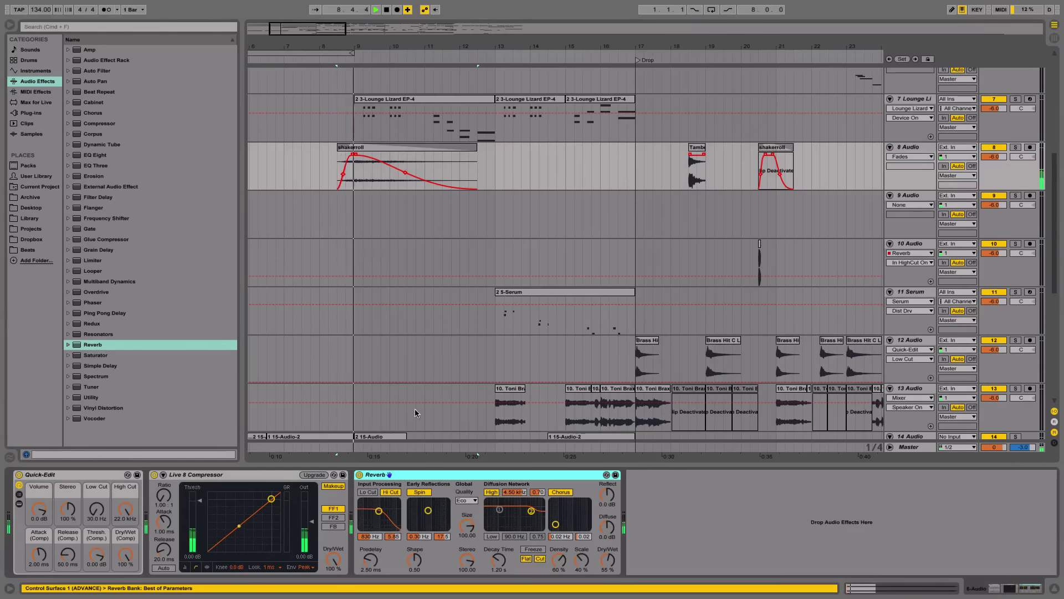
{"action": "left_click_drag", "start_coordinate": [608, 560], "coordinate": [607, 549]}
{"action": "key", "text": "space"}
{"action": "key", "text": "space"}
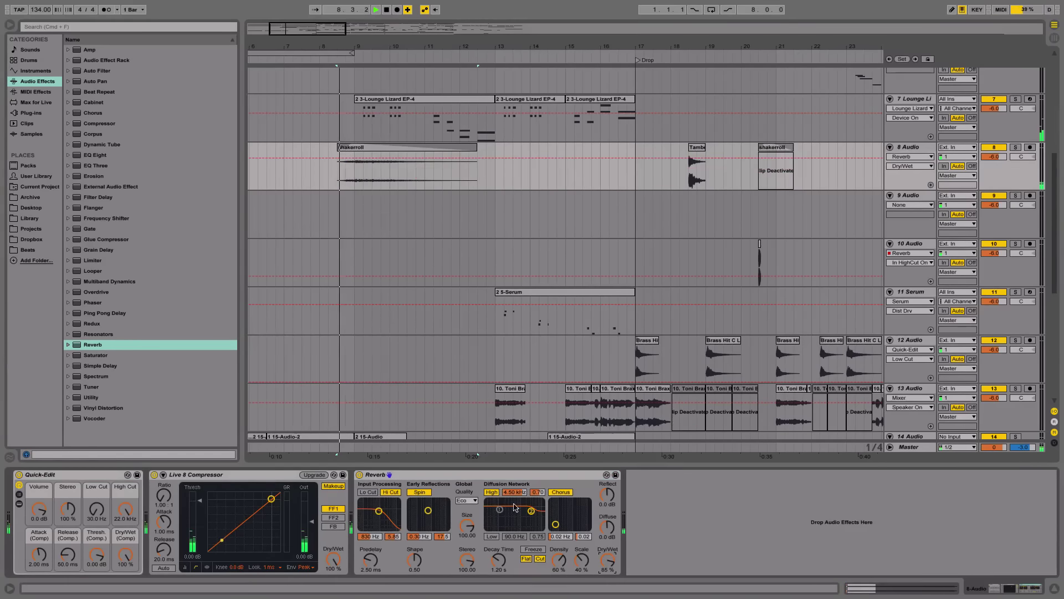
Step: Replace the reverb's input high cut with a low cut around 1.04 kHz and raise Decay Time to about 2.78 s
{"action": "left_click", "coordinate": [390, 492]}
{"action": "left_click", "coordinate": [367, 491]}
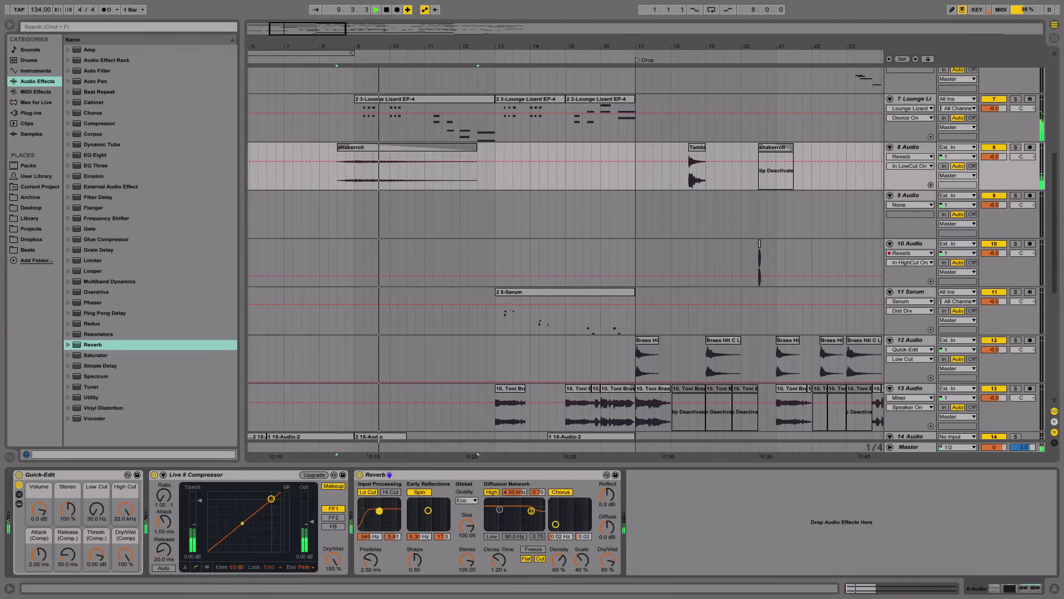
{"action": "left_click_drag", "start_coordinate": [498, 560], "coordinate": [510, 531]}
{"action": "key", "text": "space"}
{"action": "key", "text": "space"}
Step: Disable the reverb's High diffusion filter, set Quality to High, and reduce Size to about 17.20 while auditioning
{"action": "left_click", "coordinate": [491, 492]}
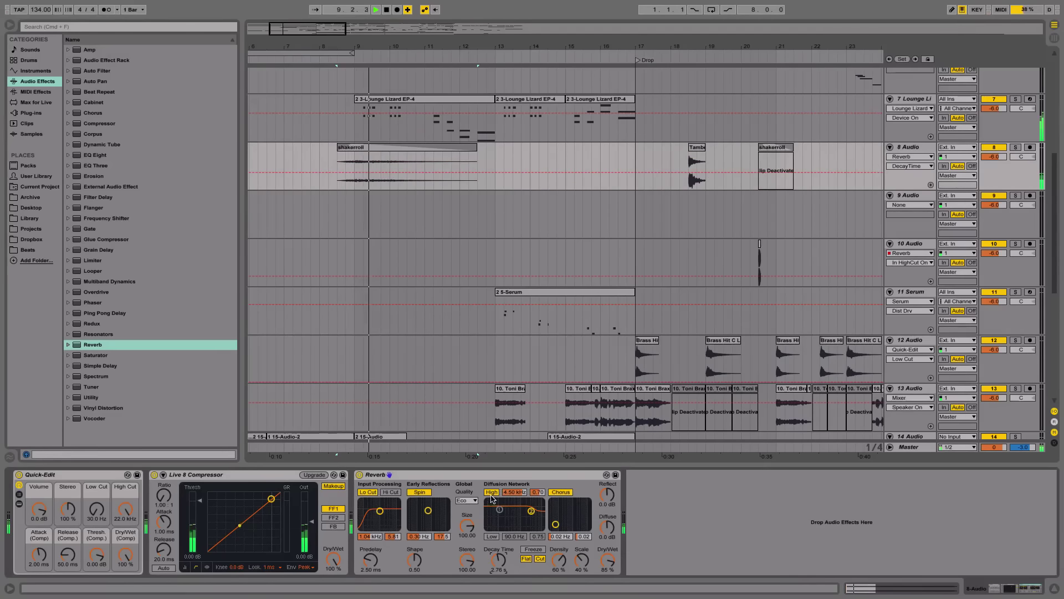
{"action": "left_click", "coordinate": [464, 500]}
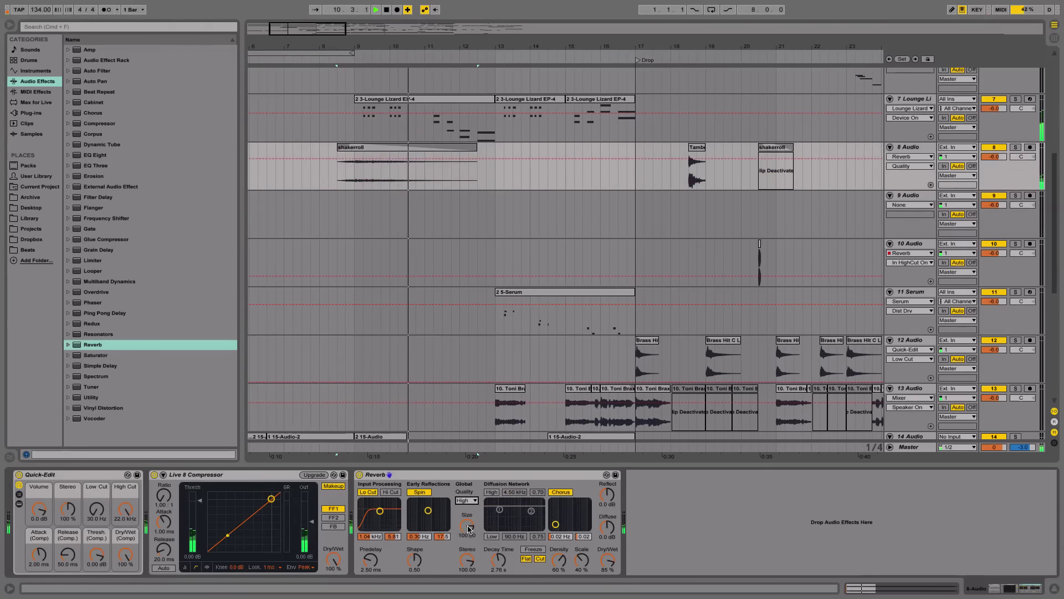
{"action": "left_click", "coordinate": [467, 521]}
{"action": "left_click_drag", "start_coordinate": [467, 525], "coordinate": [474, 529]}
{"action": "key", "text": "space"}
{"action": "key", "text": "space"}
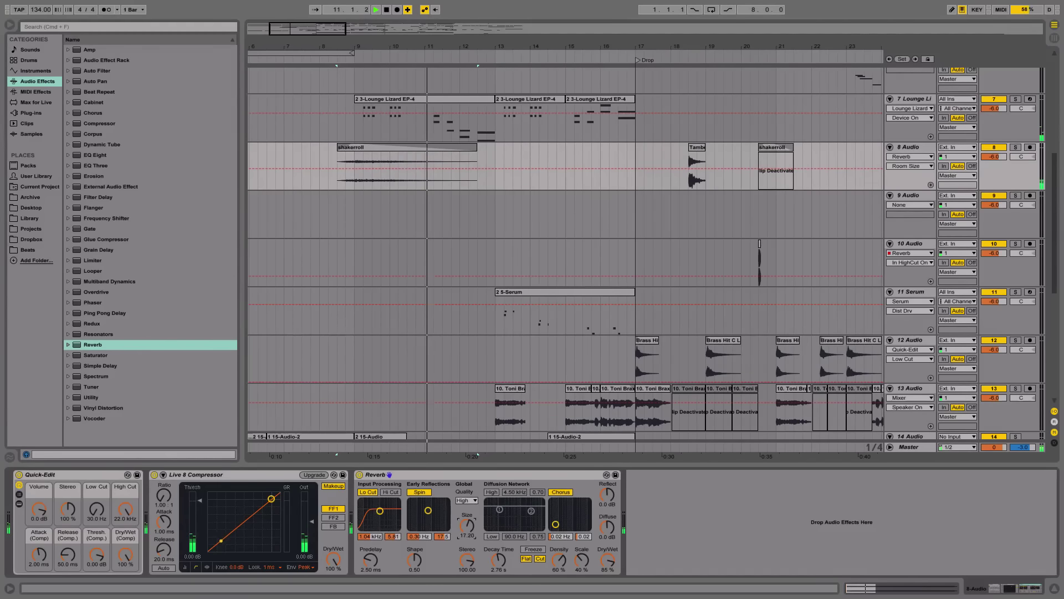
Step: Lower the shakerroll clip's gain further to about -13.8 dB and hide the clip details
{"action": "left_click", "coordinate": [442, 155]}
{"action": "double_click", "coordinate": [440, 155]}
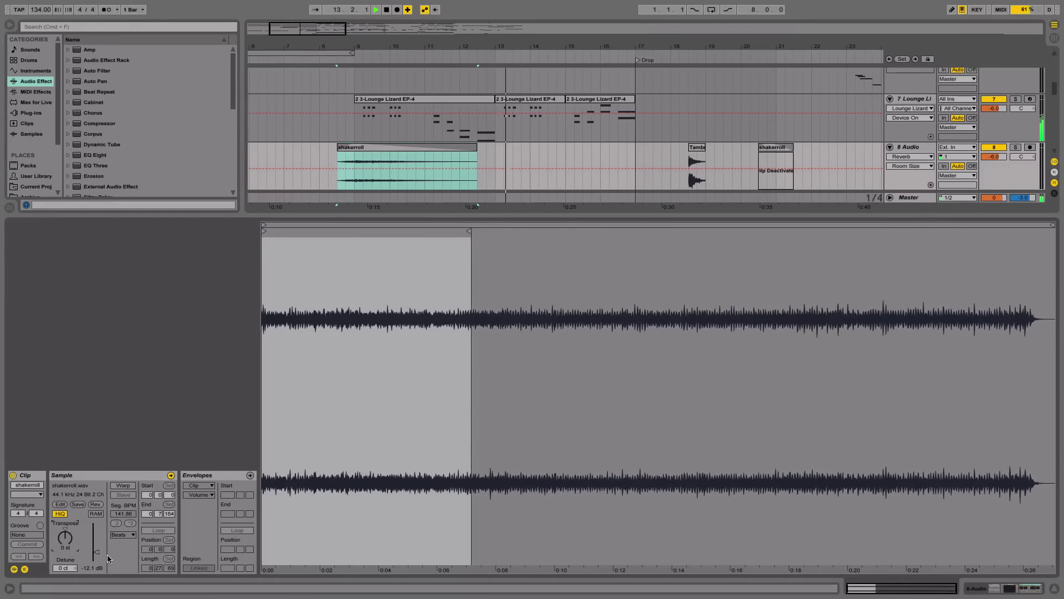
{"action": "left_click_drag", "start_coordinate": [100, 557], "coordinate": [101, 560]}
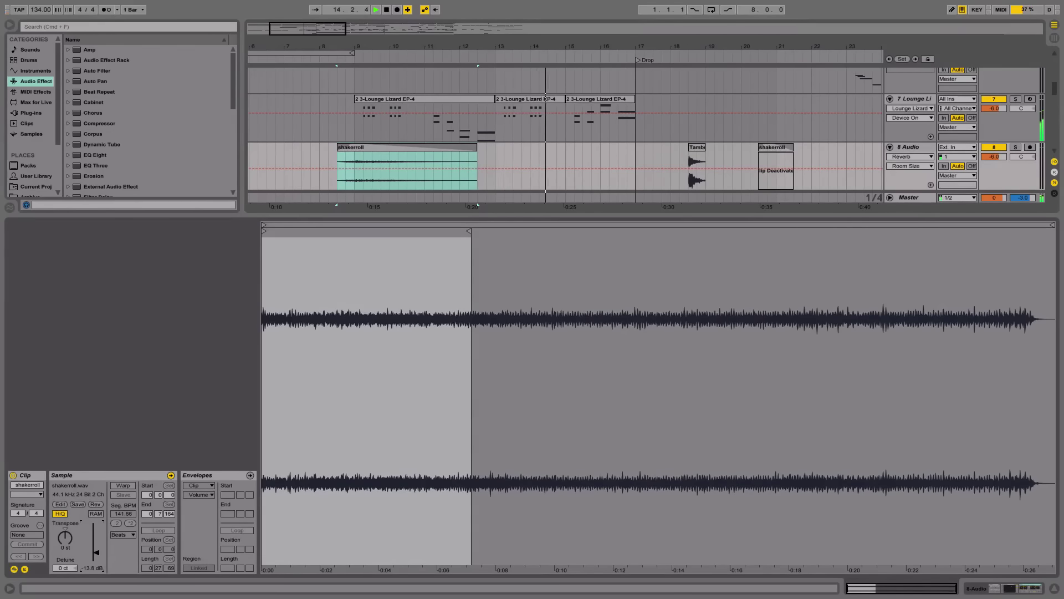
{"action": "left_click", "coordinate": [1051, 590]}
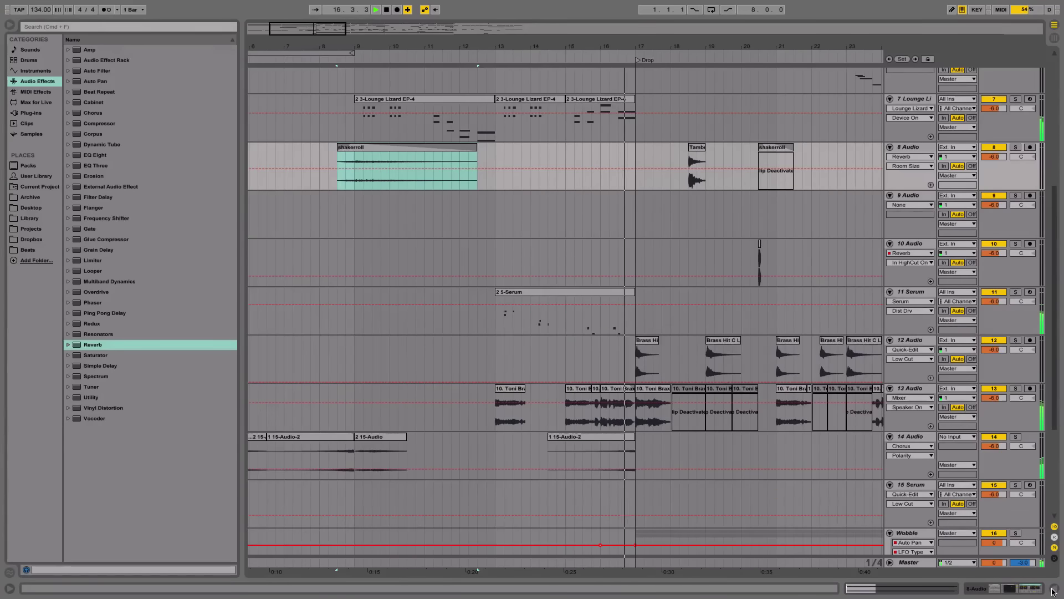
Step: Open Serum on the Intro Pad track and raise its master volume to 52% during playback
{"action": "scroll", "coordinate": [710, 292], "scroll_direction": "up", "scroll_amount": 10}
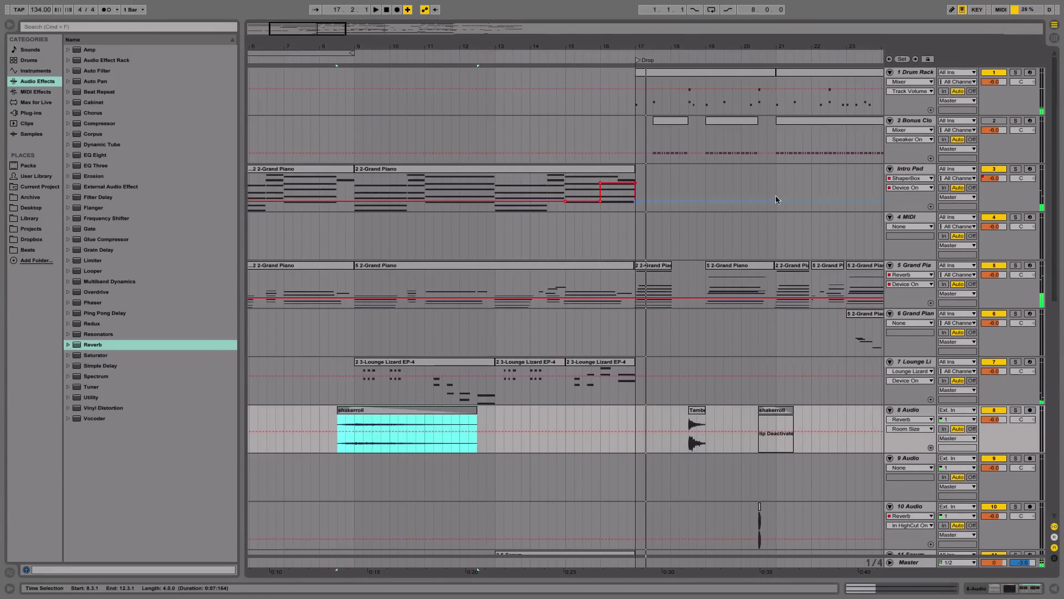
{"action": "double_click", "coordinate": [911, 169]}
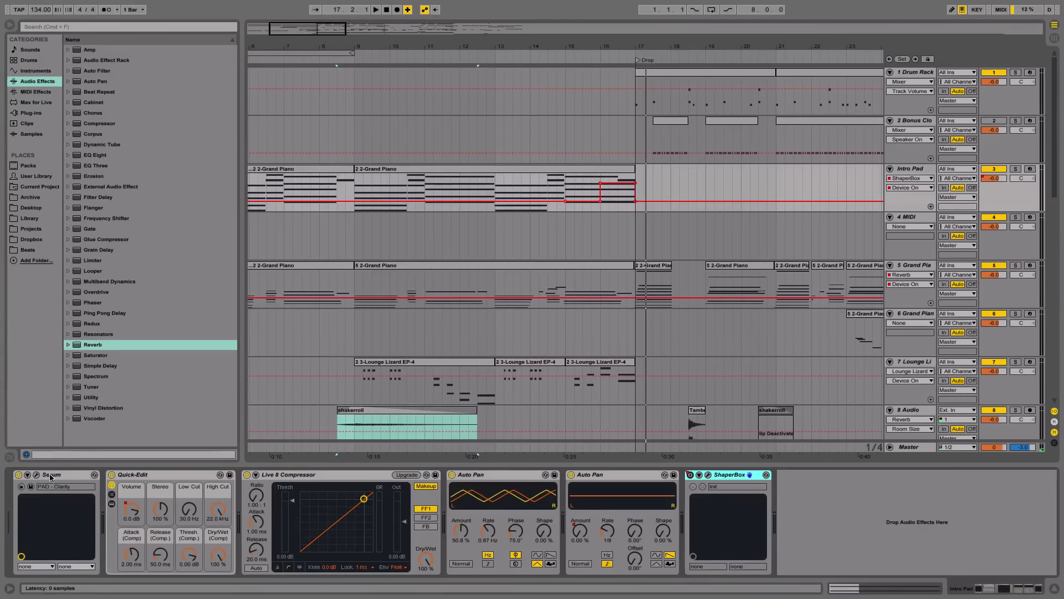
{"action": "left_click", "coordinate": [36, 474]}
{"action": "left_click", "coordinate": [899, 192]}
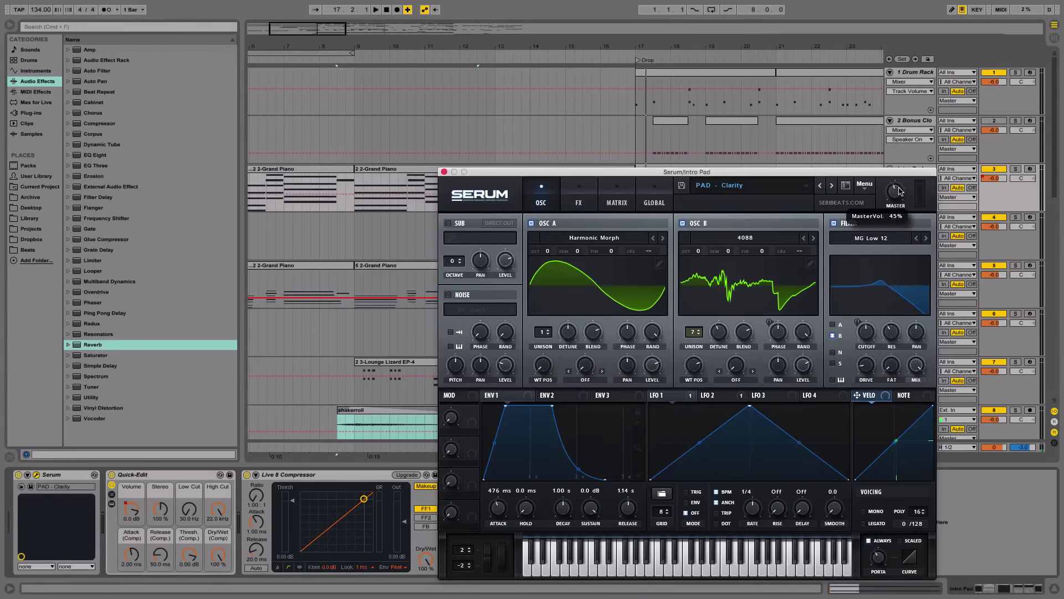
{"action": "scroll", "coordinate": [900, 191], "scroll_direction": "up", "scroll_amount": 3}
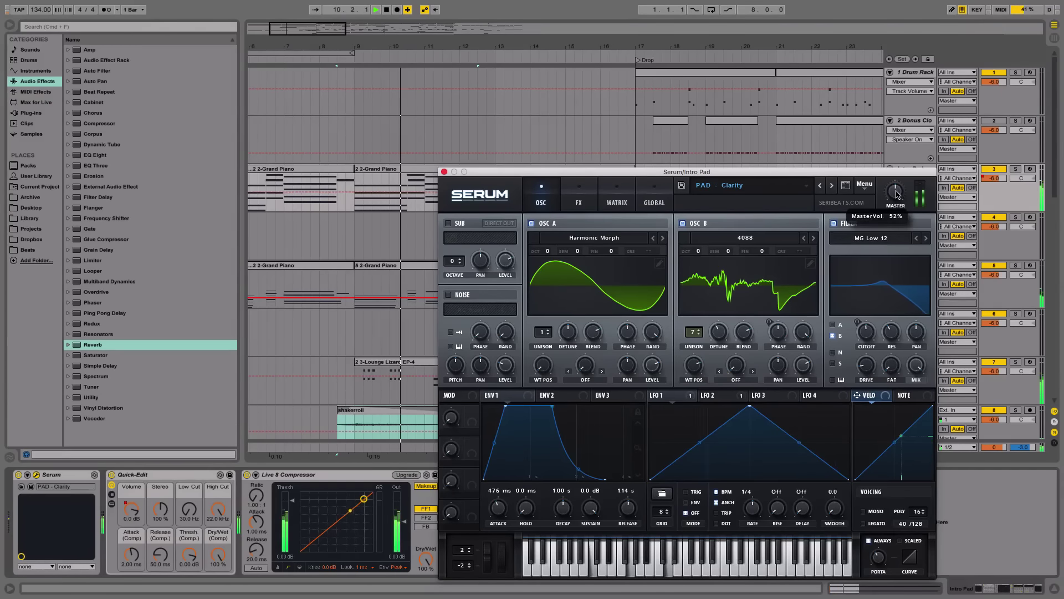
Step: Move the bend point of ShaperBox's Mid Band Offset curve on the Intro Pad to about x 0.749 and audition from 14.3.1
{"action": "left_click", "coordinate": [444, 173]}
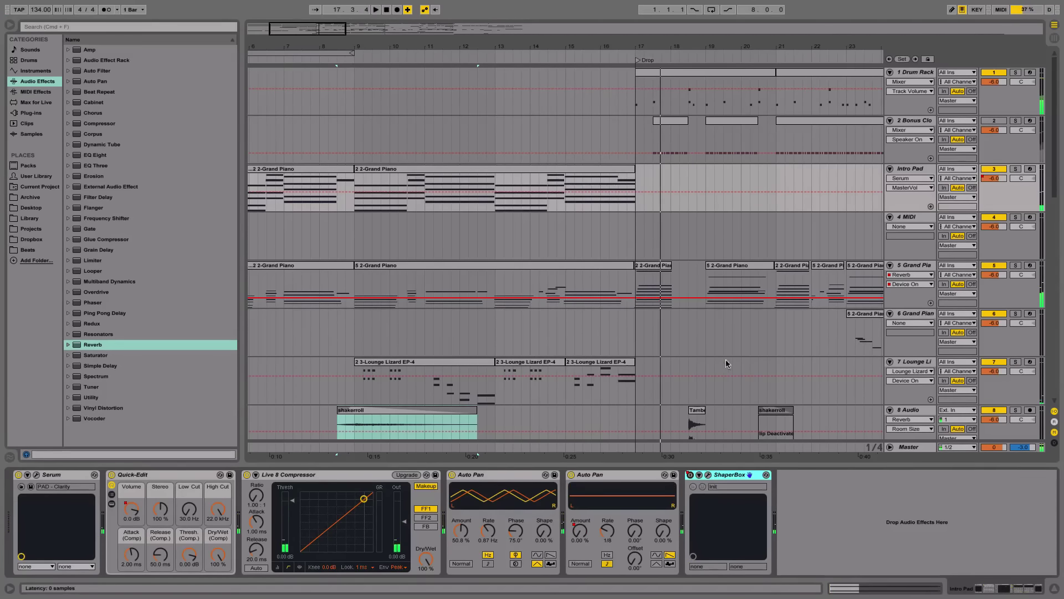
{"action": "key", "text": "super+alt+p"}
{"action": "left_click_drag", "start_coordinate": [692, 269], "coordinate": [790, 264]}
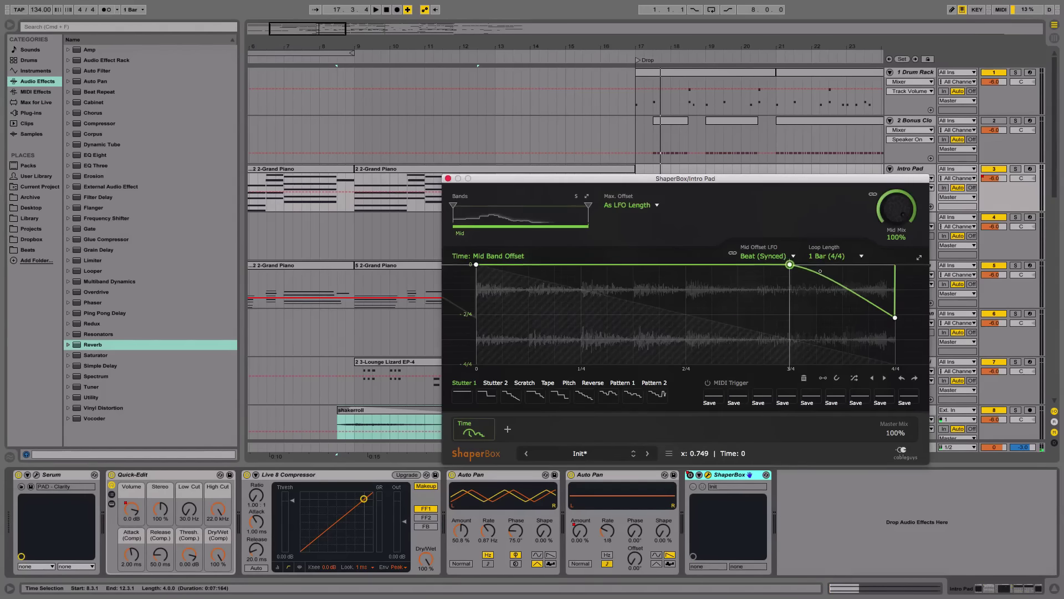
{"action": "left_click", "coordinate": [448, 178]}
{"action": "left_click", "coordinate": [546, 209]}
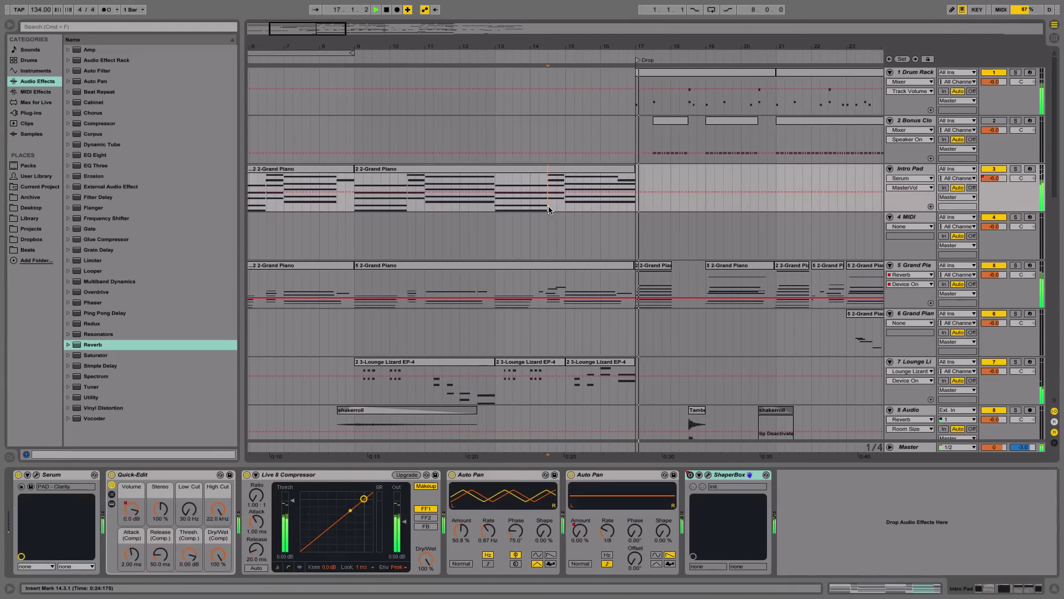
{"action": "key", "text": "space"}
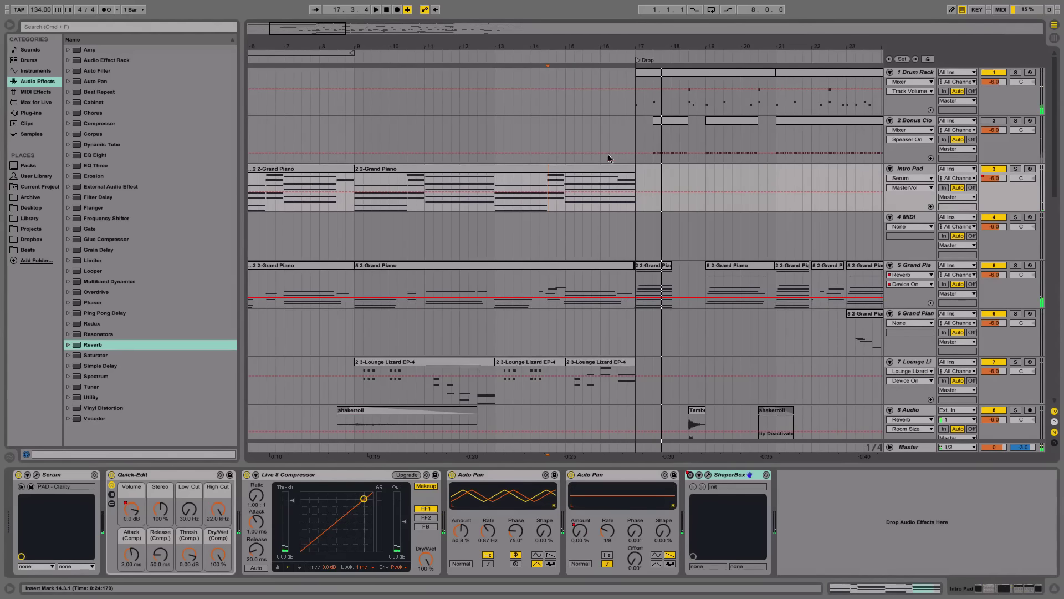
Step: Try to draw a stepped section at the start of ShaperBox's Mid Band Offset curve during playback, then close the plug-in
{"action": "left_click", "coordinate": [707, 475]}
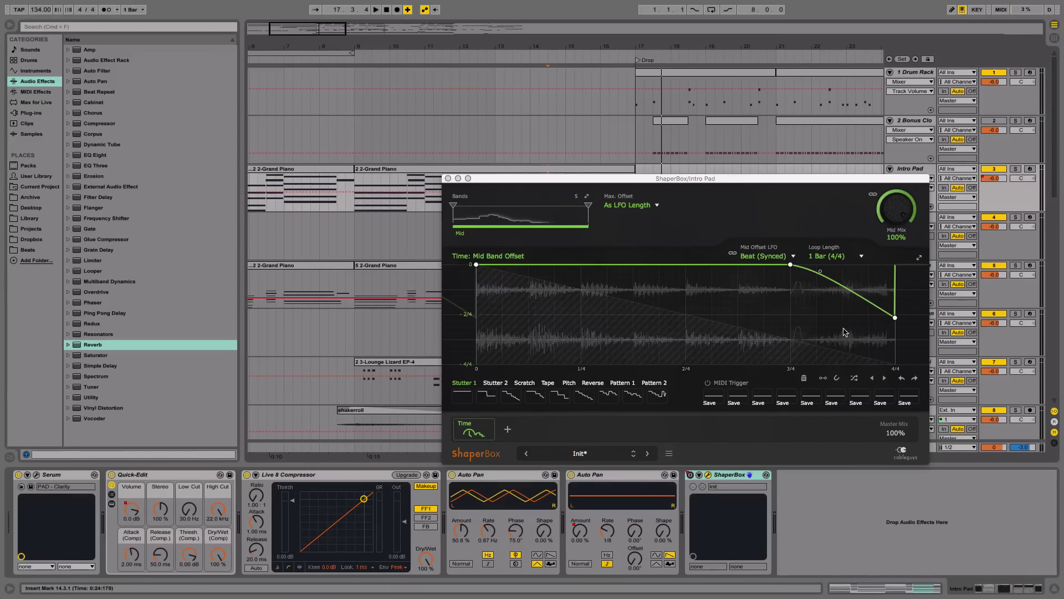
{"action": "left_click", "coordinate": [824, 378]}
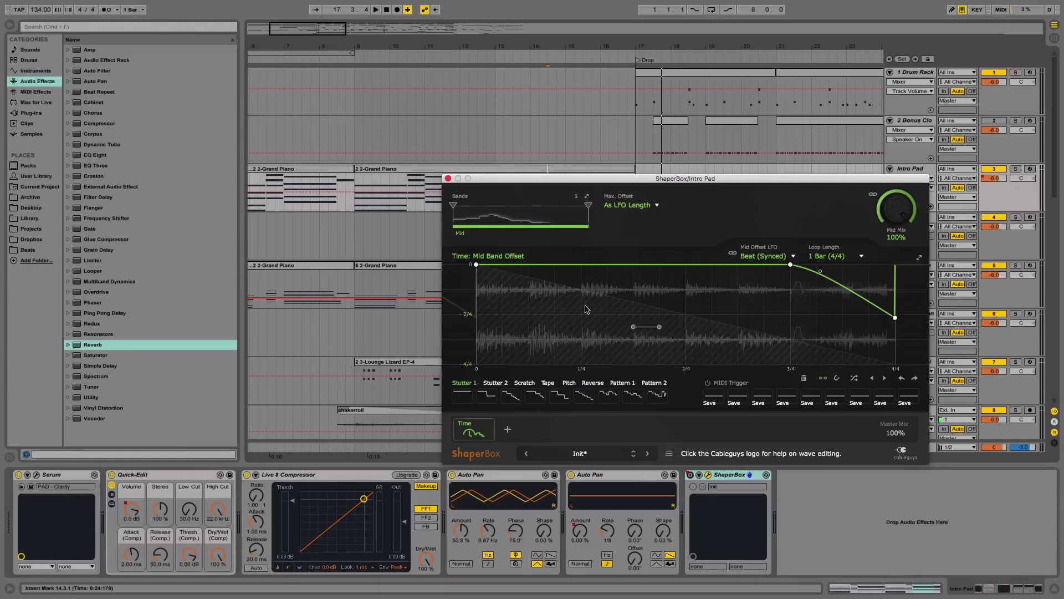
{"action": "key", "text": "space"}
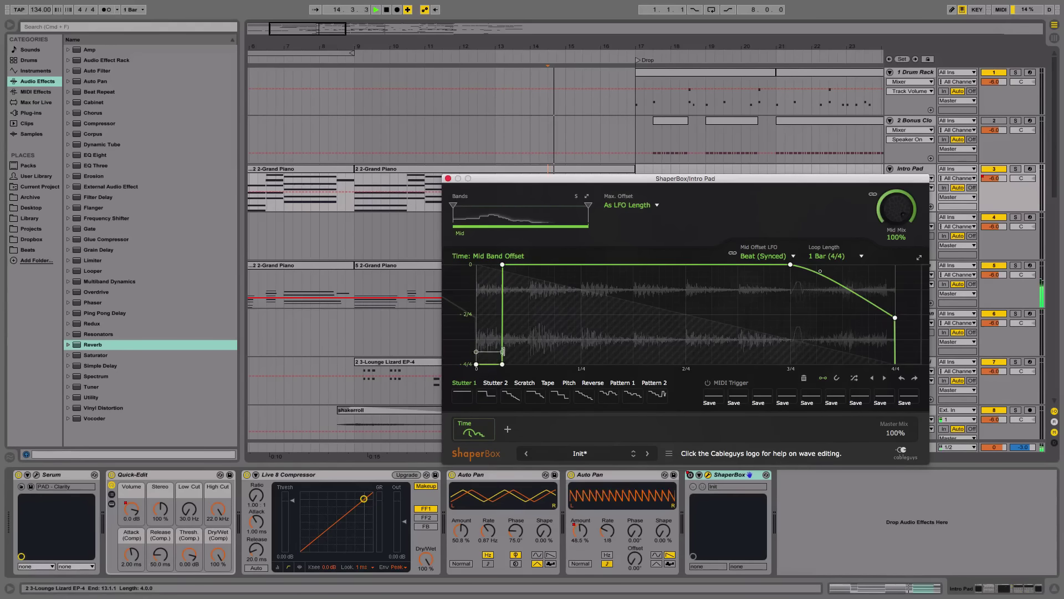
{"action": "left_click_drag", "start_coordinate": [488, 277], "coordinate": [488, 257]}
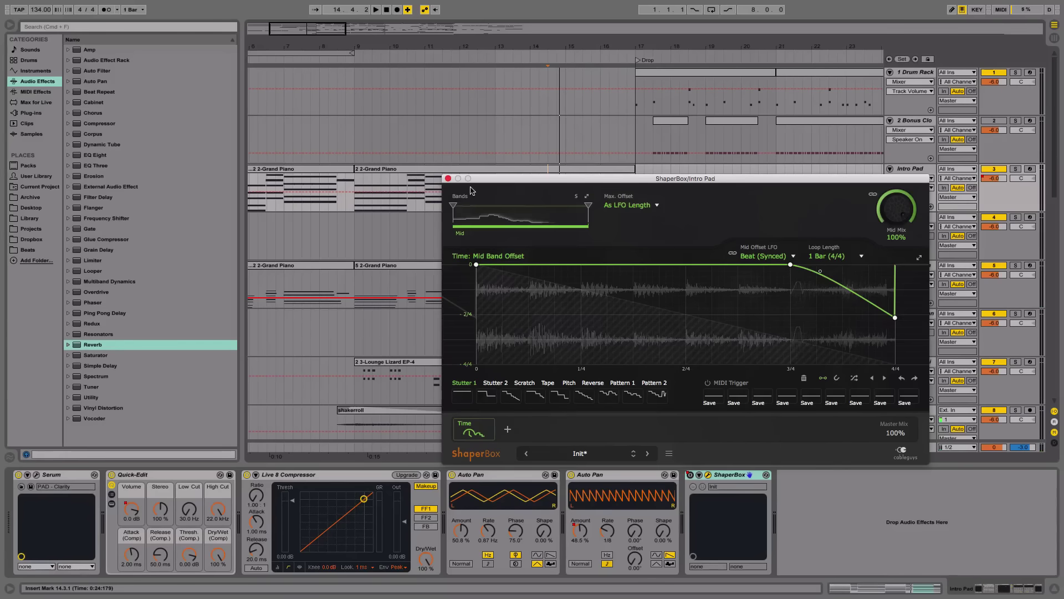
{"action": "left_click", "coordinate": [448, 179]}
Step: Audition the transition into the drop from 14.3.1
{"action": "key", "text": "minus"}
{"action": "key", "text": "minus"}
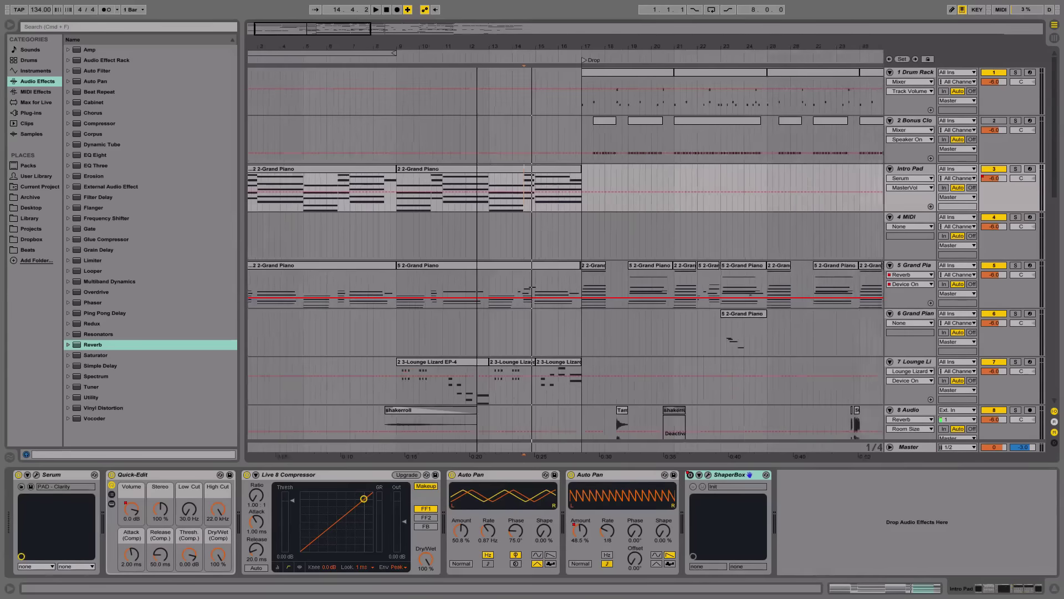
{"action": "key", "text": "space"}
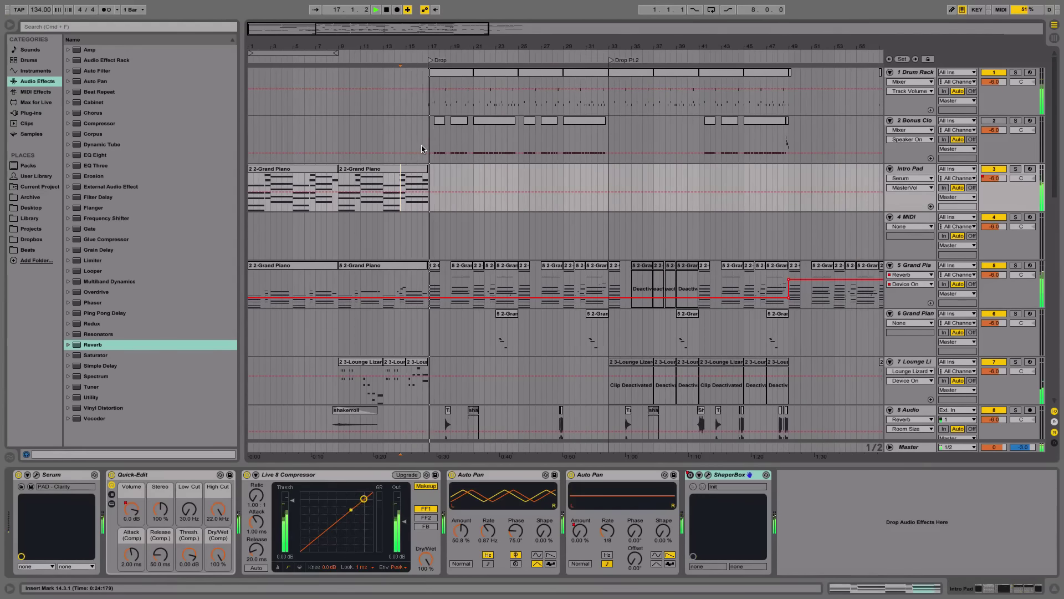
{"action": "key", "text": "space"}
Step: Look over the arrangement's clips from the drum tracks through the pianos to the lower audio and Serum tracks
{"action": "left_click_drag", "start_coordinate": [390, 48], "coordinate": [412, 257]}
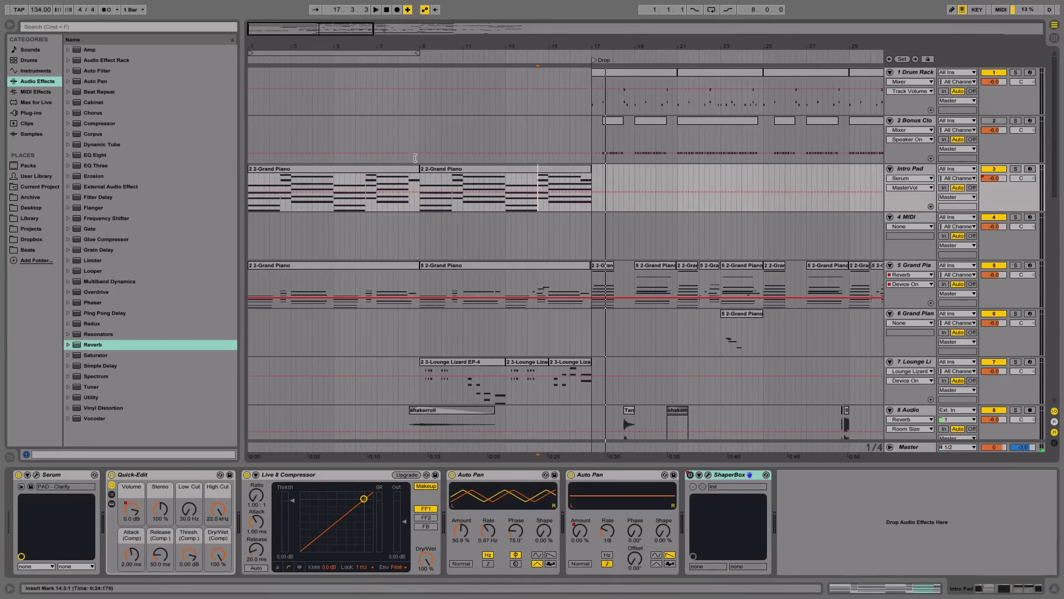
{"action": "left_click_drag", "start_coordinate": [435, 45], "coordinate": [430, 25]}
{"action": "scroll", "coordinate": [397, 344], "scroll_direction": "down", "scroll_amount": 2}
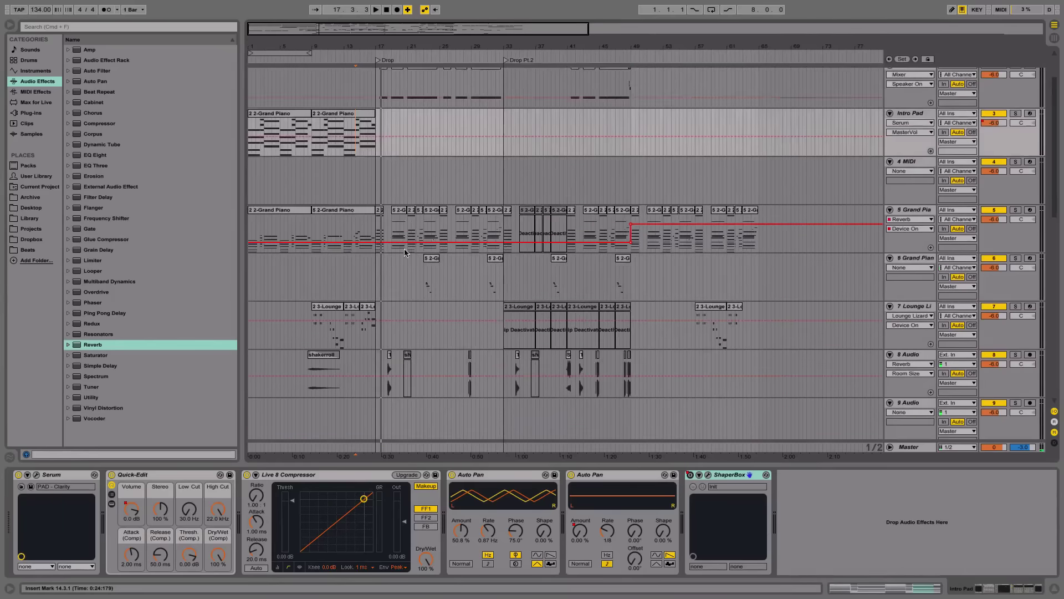
{"action": "scroll", "coordinate": [404, 249], "scroll_direction": "up", "scroll_amount": 1}
{"action": "scroll", "coordinate": [567, 267], "scroll_direction": "down", "scroll_amount": 3}
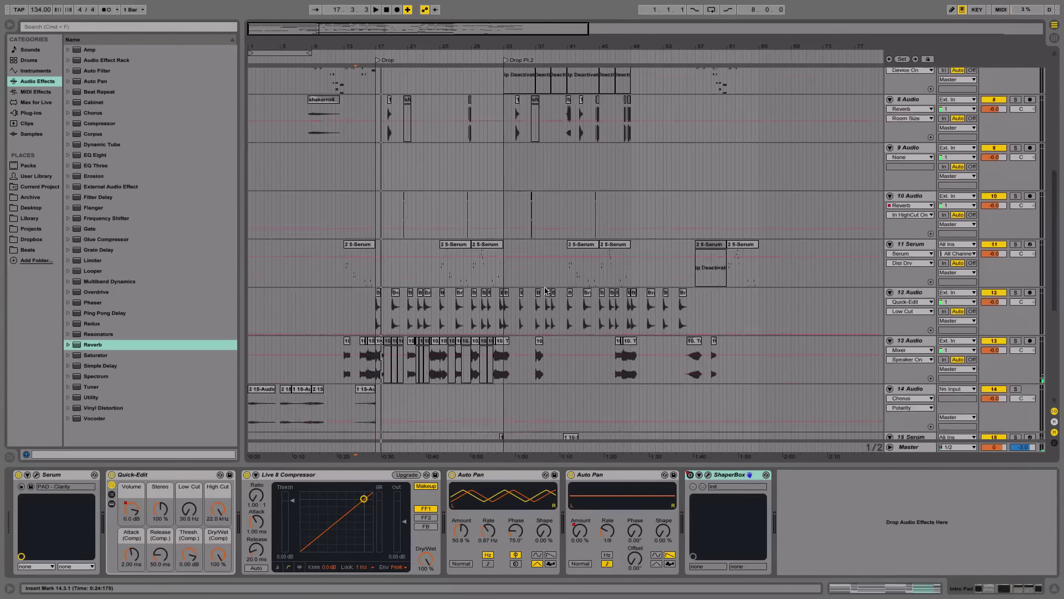
{"action": "scroll", "coordinate": [568, 272], "scroll_direction": "up", "scroll_amount": 5}
{"action": "scroll", "coordinate": [568, 278], "scroll_direction": "down", "scroll_amount": 4}
{"action": "scroll", "coordinate": [568, 279], "scroll_direction": "up", "scroll_amount": 4}
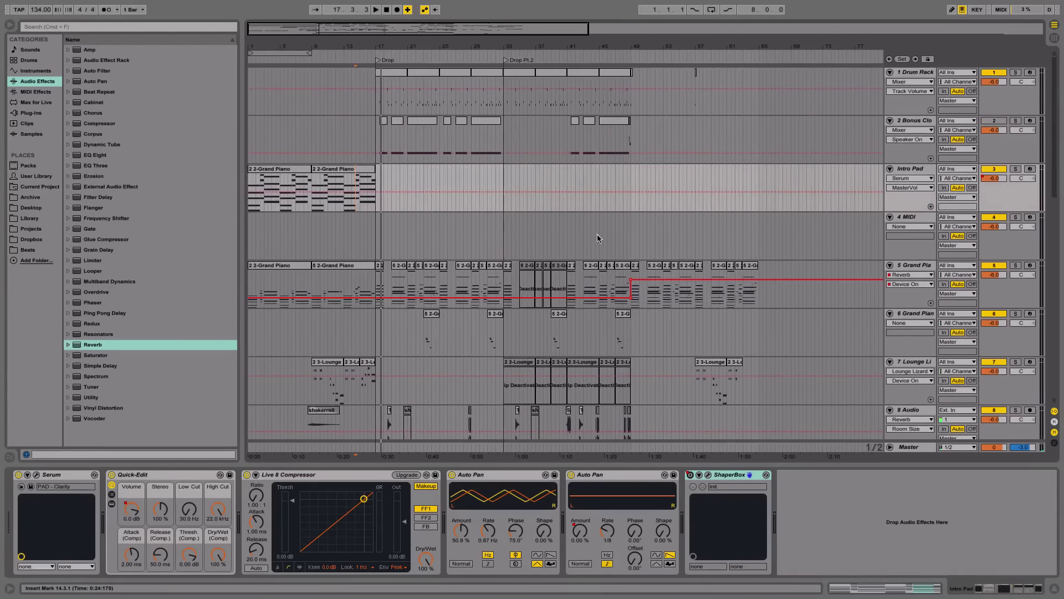
{"action": "scroll", "coordinate": [598, 239], "scroll_direction": "down", "scroll_amount": 5}
{"action": "scroll", "coordinate": [554, 225], "scroll_direction": "up", "scroll_amount": 5}
{"action": "scroll", "coordinate": [328, 238], "scroll_direction": "down", "scroll_amount": 8}
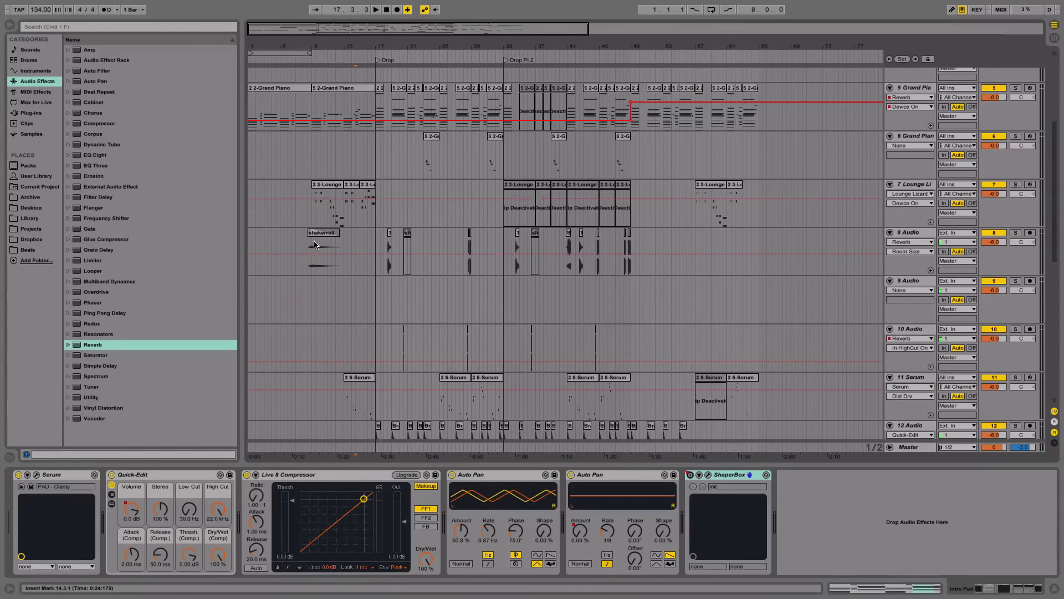
{"action": "scroll", "coordinate": [327, 243], "scroll_direction": "up", "scroll_amount": 8}
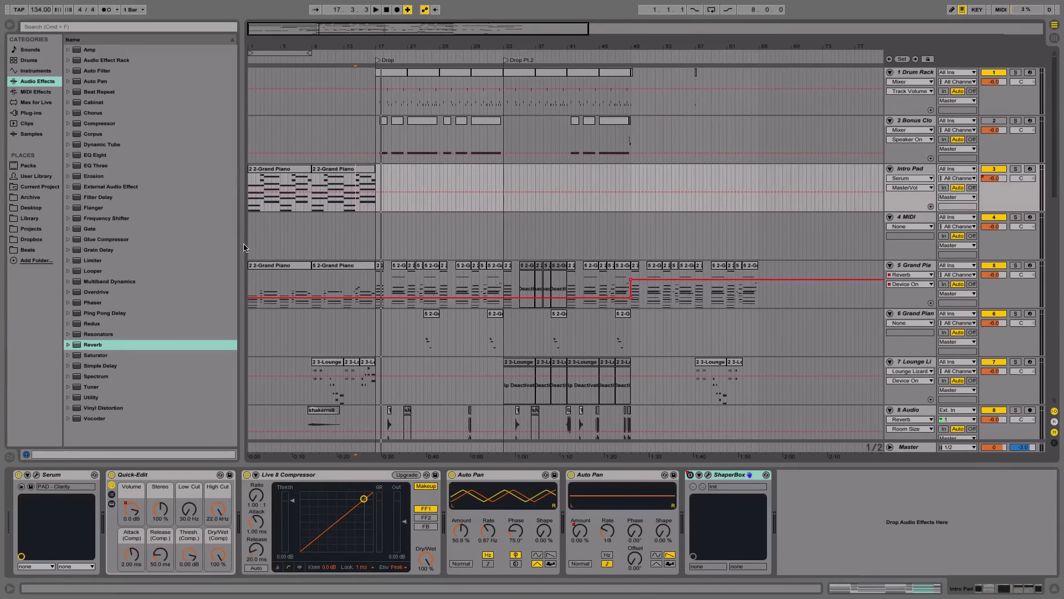
Step: Delete the empty 4 MIDI track below the Intro Pad
{"action": "left_click", "coordinate": [916, 219]}
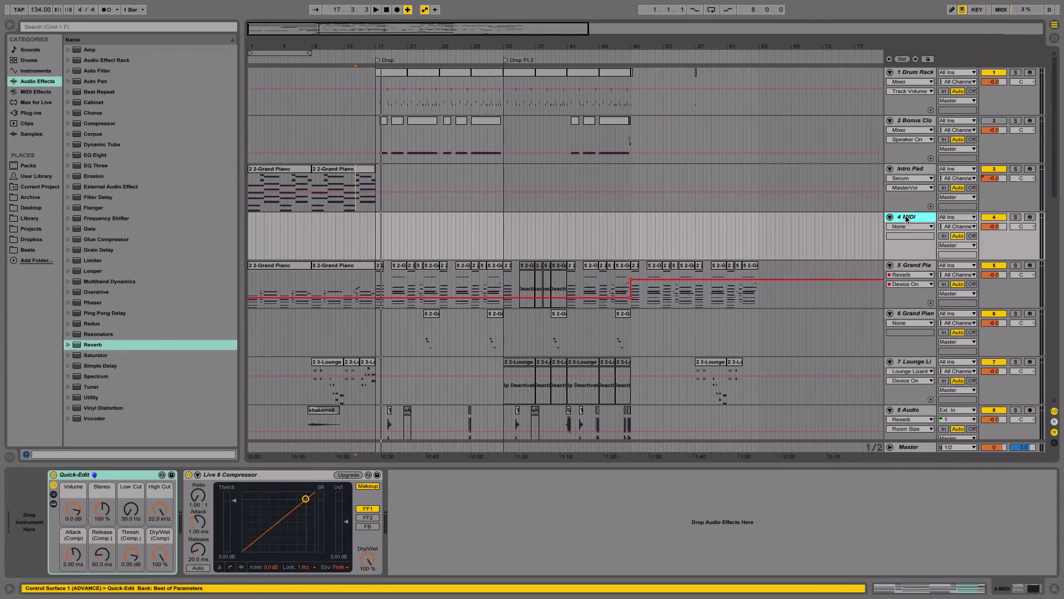
{"action": "key", "text": "Delete"}
Step: Audition the Lounge Lizard clip at bar 9 in the mix and soloed, and end with its track unsoloed
{"action": "left_click", "coordinate": [327, 327]}
{"action": "key", "text": "space"}
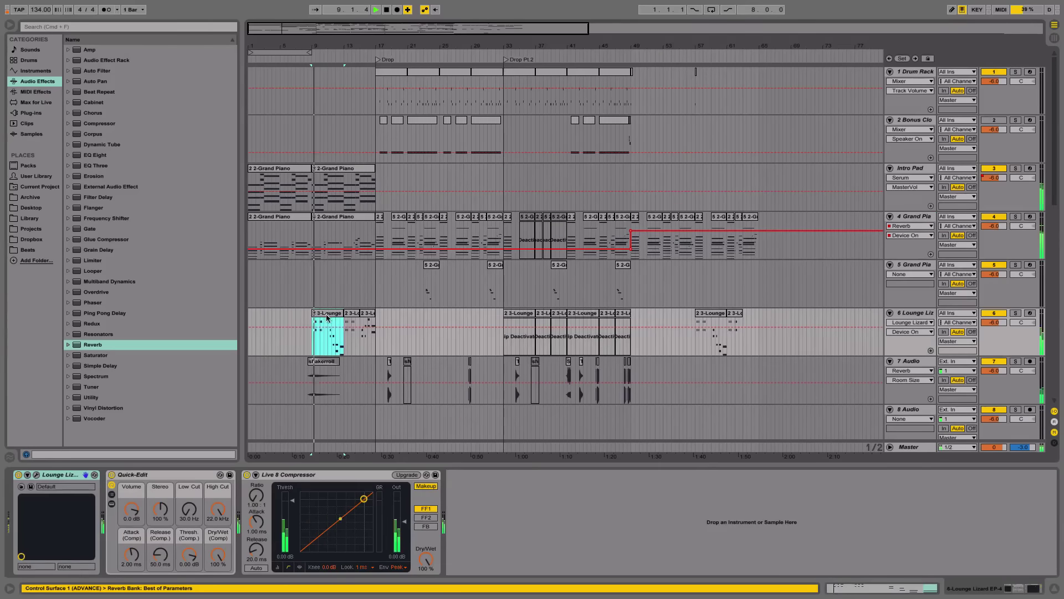
{"action": "left_click", "coordinate": [1015, 313]}
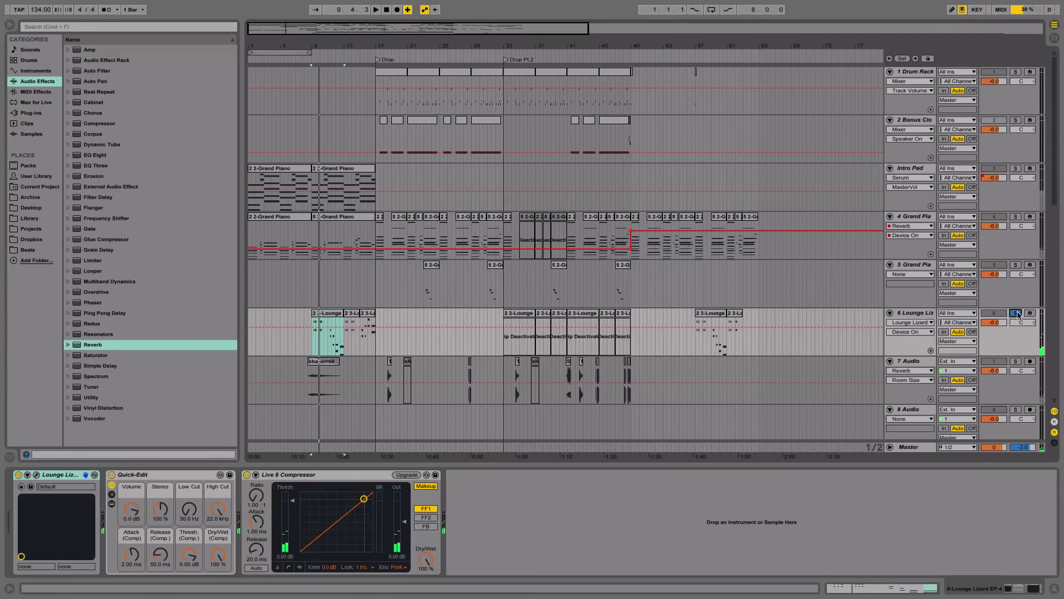
{"action": "left_click", "coordinate": [1017, 314]}
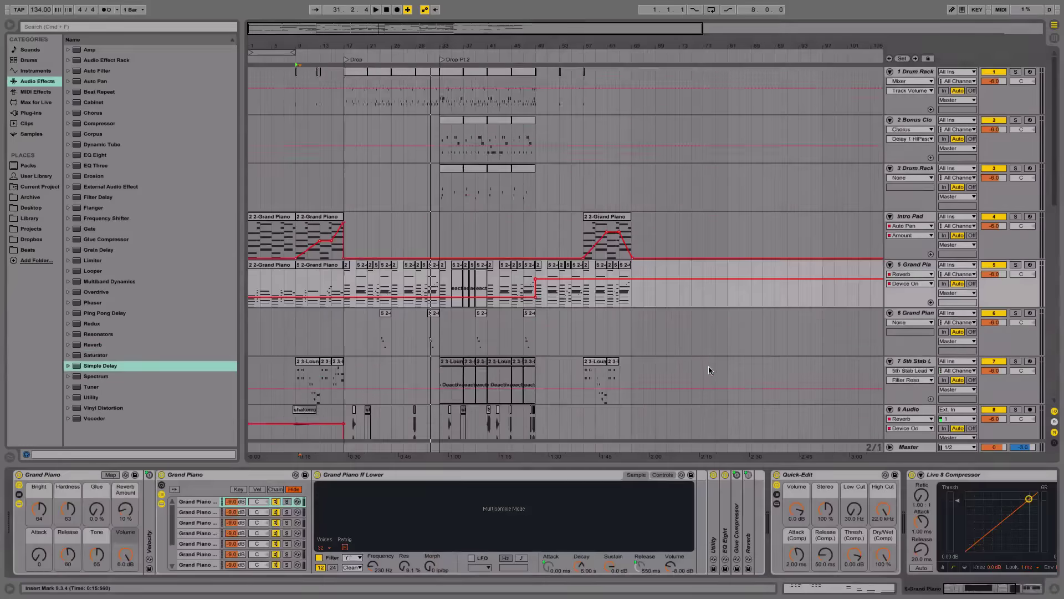
Step: Solo the 5th Stab Lead track, raise its Quick-Edit Low Cut to about 216 Hz while playing its bar 9 clip, and unsolo it
{"action": "scroll", "coordinate": [817, 362], "scroll_direction": "down", "scroll_amount": 3}
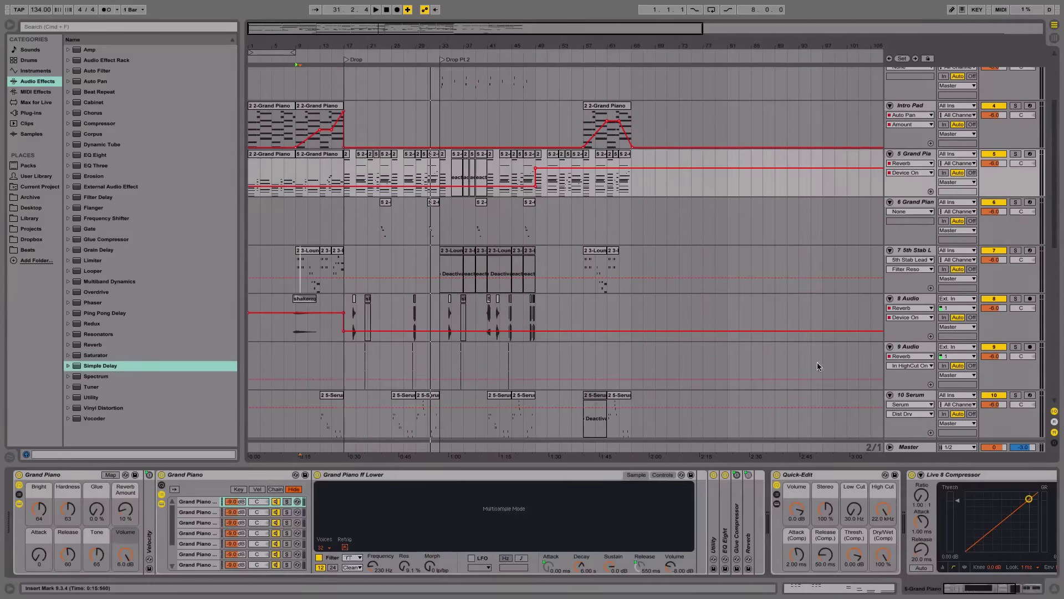
{"action": "left_click", "coordinate": [1016, 251]}
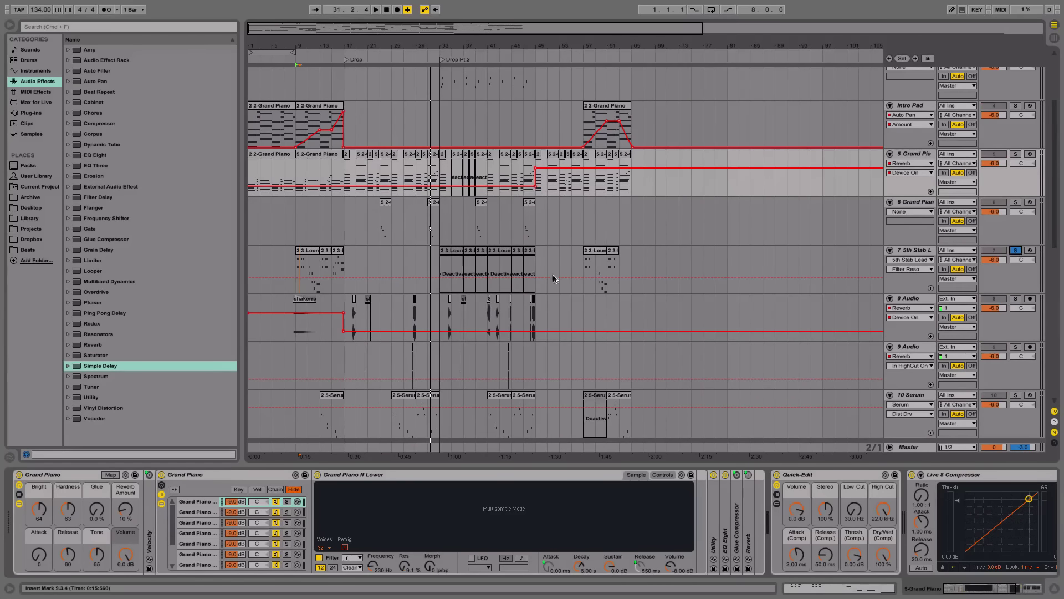
{"action": "left_click", "coordinate": [303, 251]}
{"action": "key", "text": "space"}
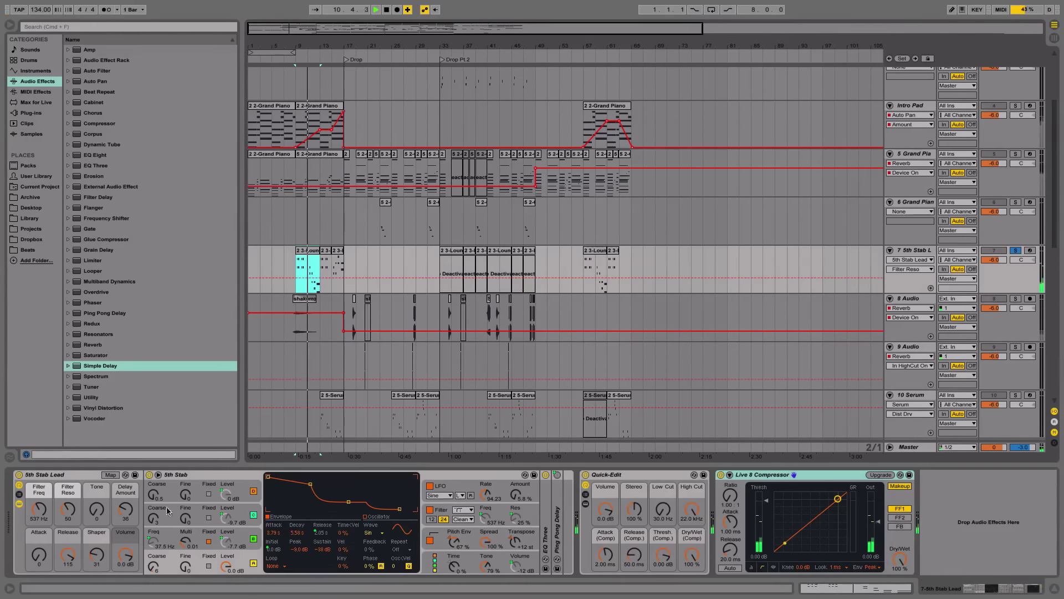
{"action": "mouse_move", "coordinate": [662, 509]}
{"action": "left_mouse_down"}
{"action": "mouse_move", "coordinate": [663, 482]}
{"action": "mouse_move", "coordinate": [664, 516]}
{"action": "left_mouse_up"}
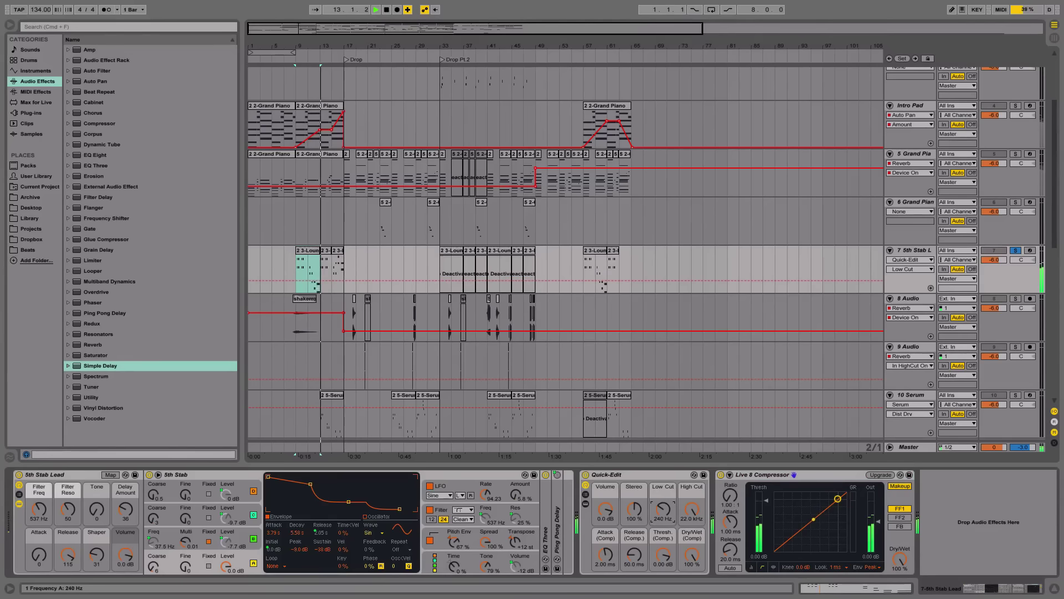
{"action": "key", "text": "space"}
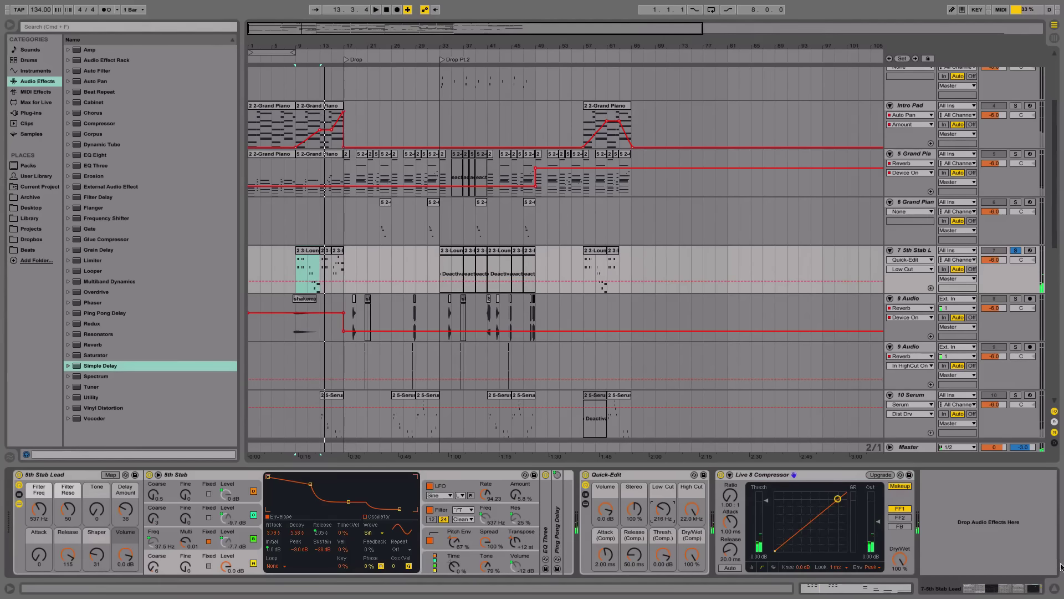
{"action": "left_click", "coordinate": [1055, 589]}
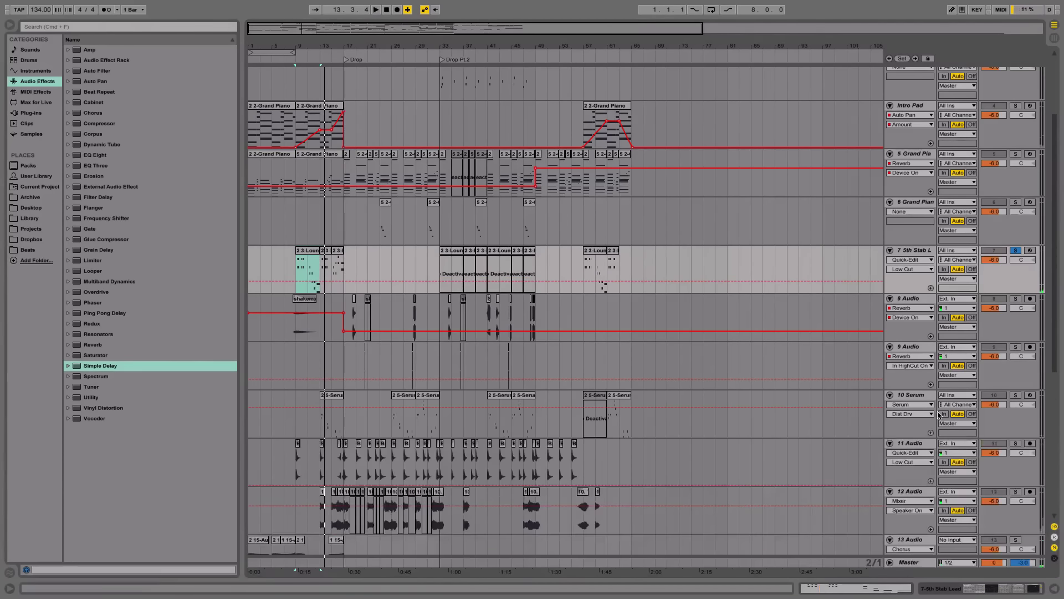
{"action": "left_click", "coordinate": [1016, 251]}
Step: Replace the Grand Piano instrument on track 5 with the Omnisphere plug-in
{"action": "scroll", "coordinate": [776, 204], "scroll_direction": "up", "scroll_amount": 4}
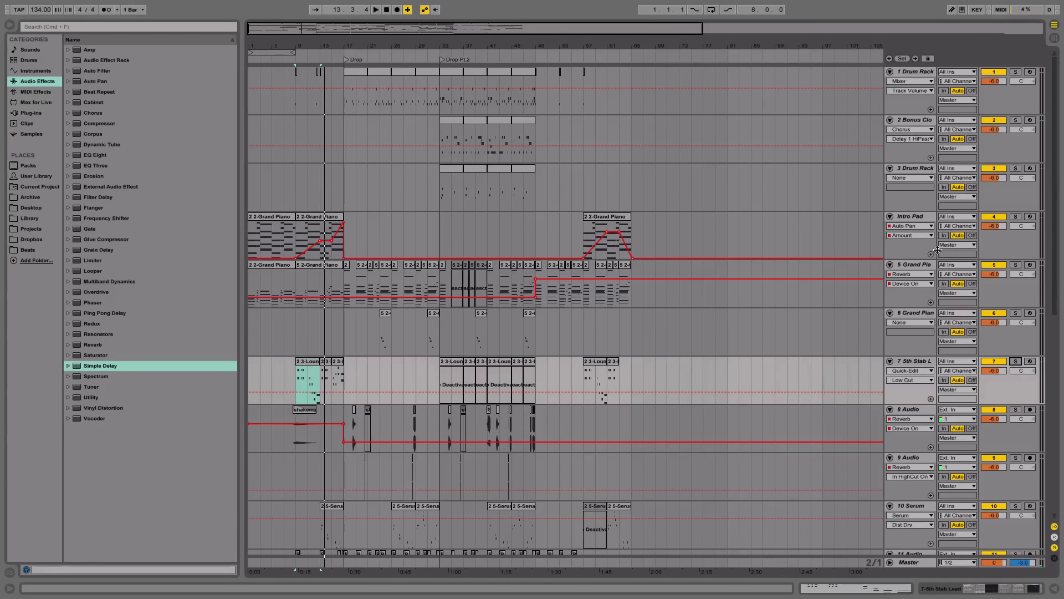
{"action": "left_click", "coordinate": [911, 314]}
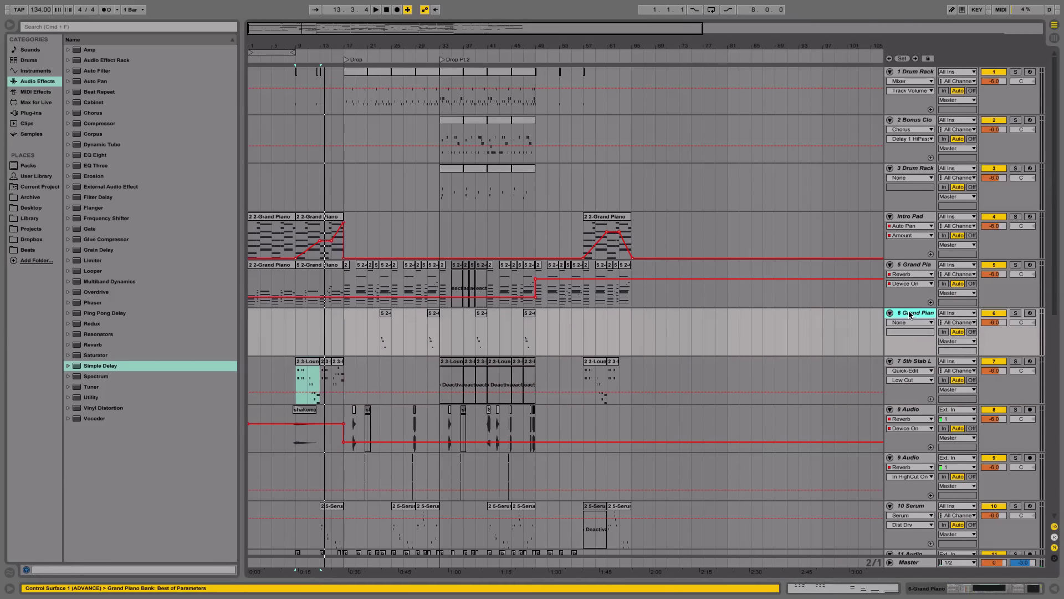
{"action": "double_click", "coordinate": [914, 268]}
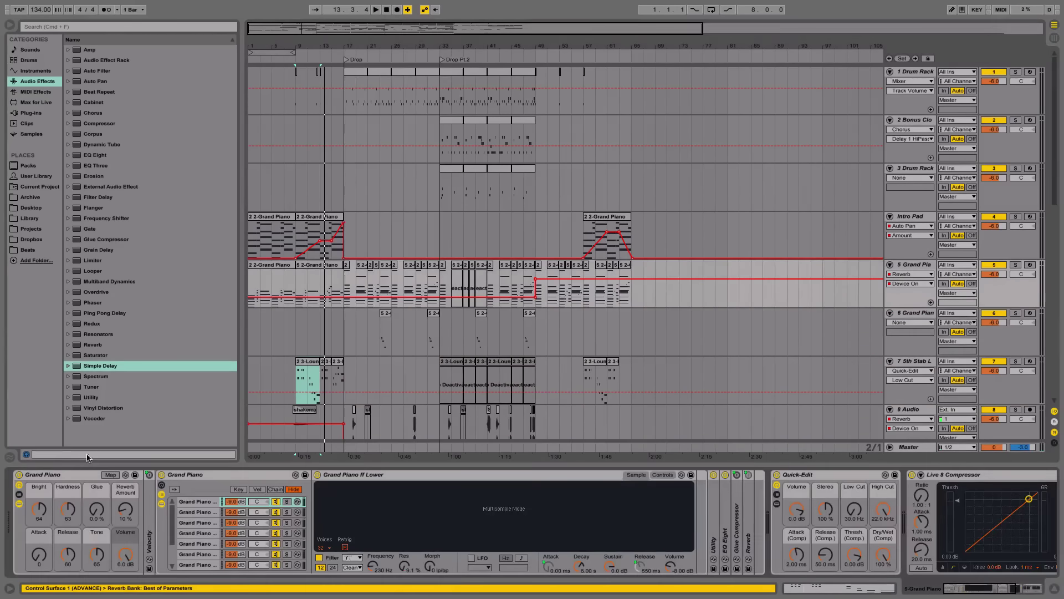
{"action": "left_click", "coordinate": [33, 113]}
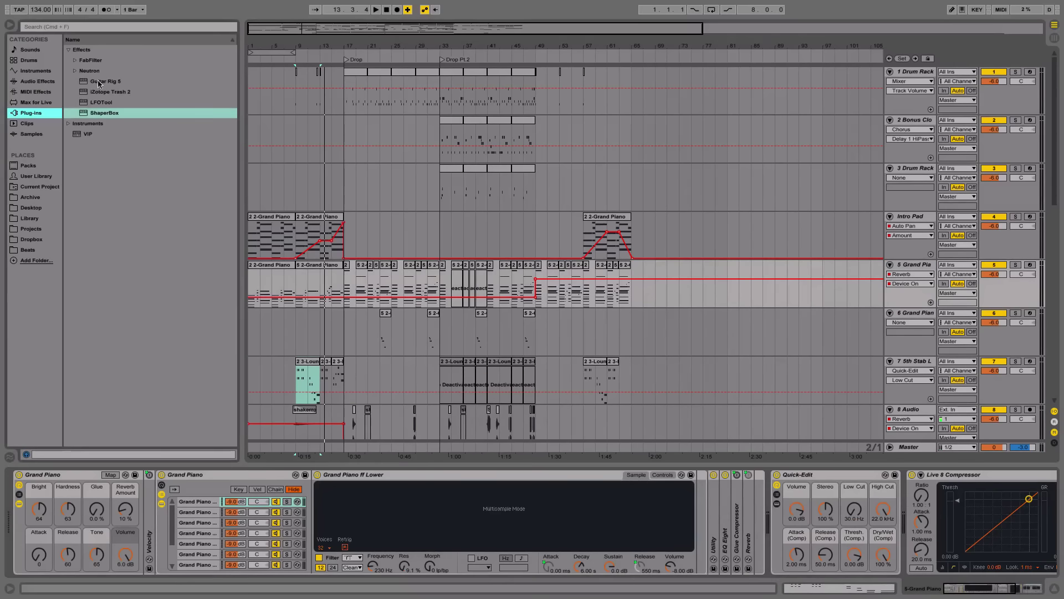
{"action": "left_click", "coordinate": [69, 50]}
{"action": "left_click", "coordinate": [69, 60]}
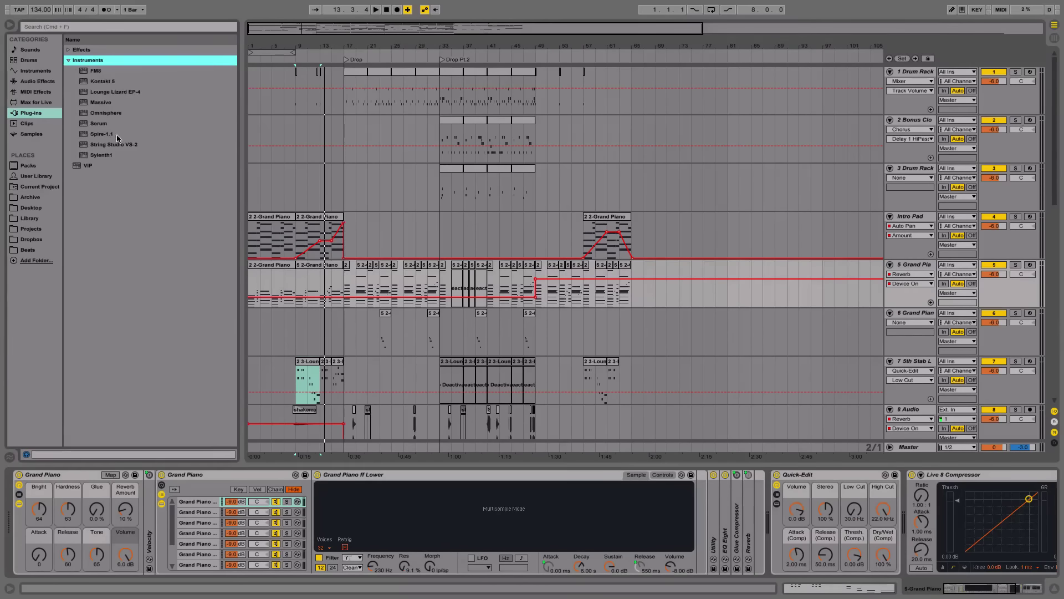
{"action": "left_click", "coordinate": [118, 114]}
{"action": "left_click_drag", "start_coordinate": [627, 339], "coordinate": [613, 322]}
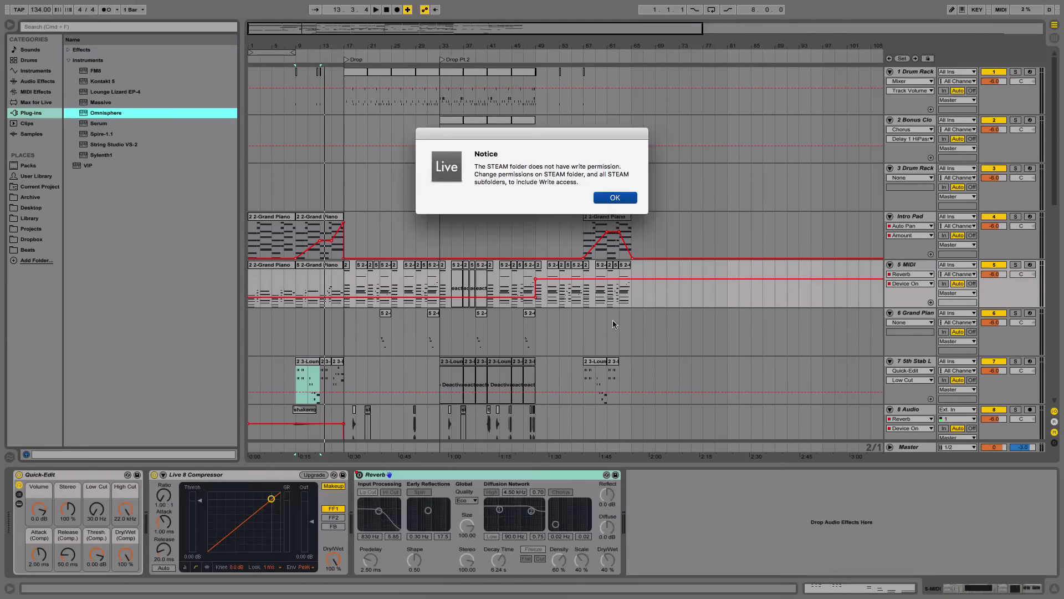
Step: Dismiss Omnisphere's folder permission notices and reposition its window so the whole interface fits on screen
{"action": "left_click", "coordinate": [614, 198]}
{"action": "left_click", "coordinate": [614, 198]}
{"action": "left_click", "coordinate": [614, 199]}
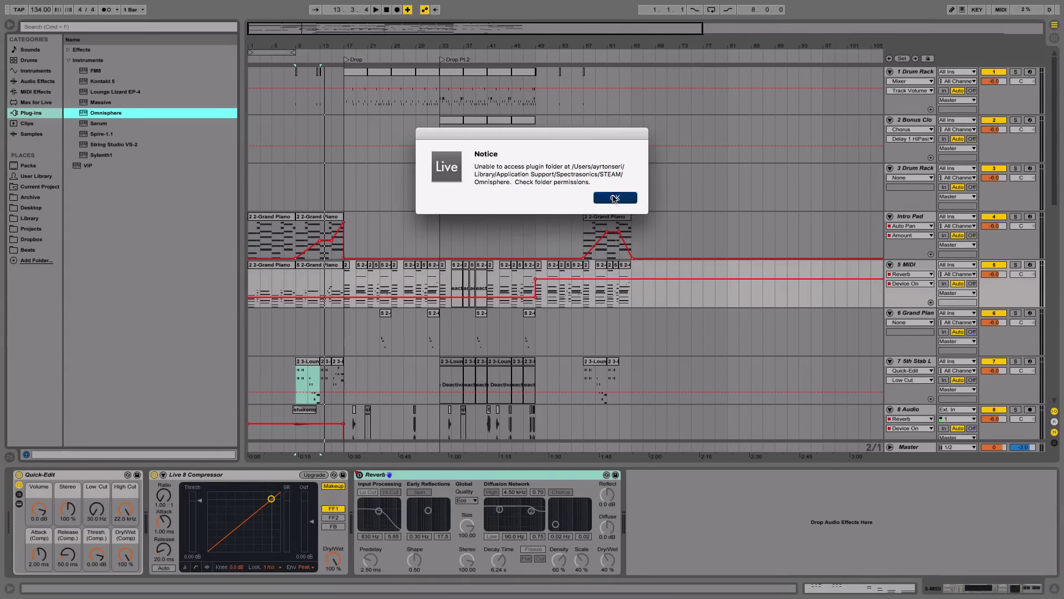
{"action": "left_click", "coordinate": [612, 199]}
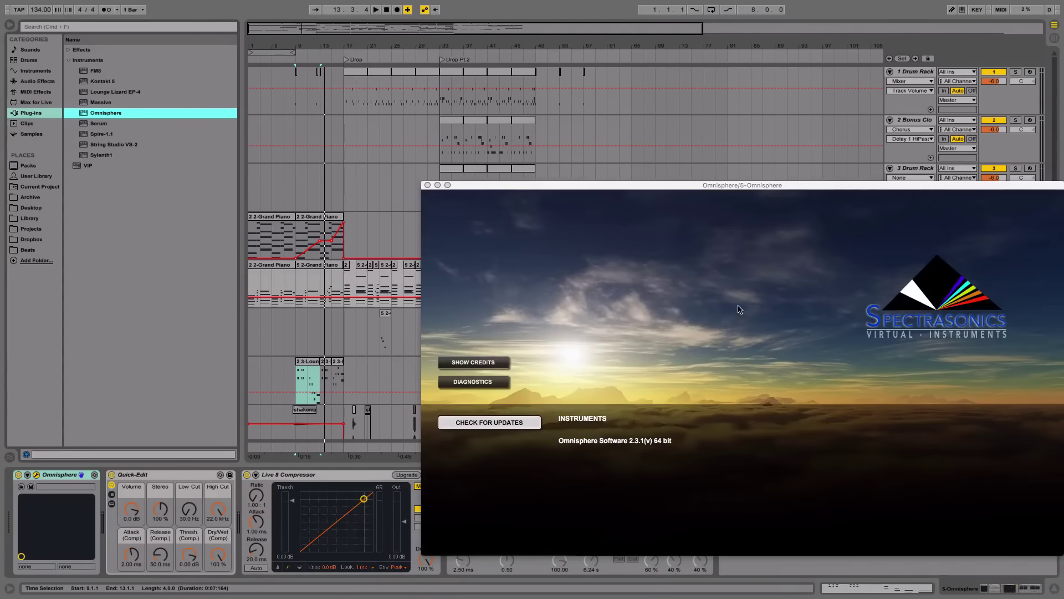
{"action": "left_click_drag", "start_coordinate": [572, 204], "coordinate": [348, 201]}
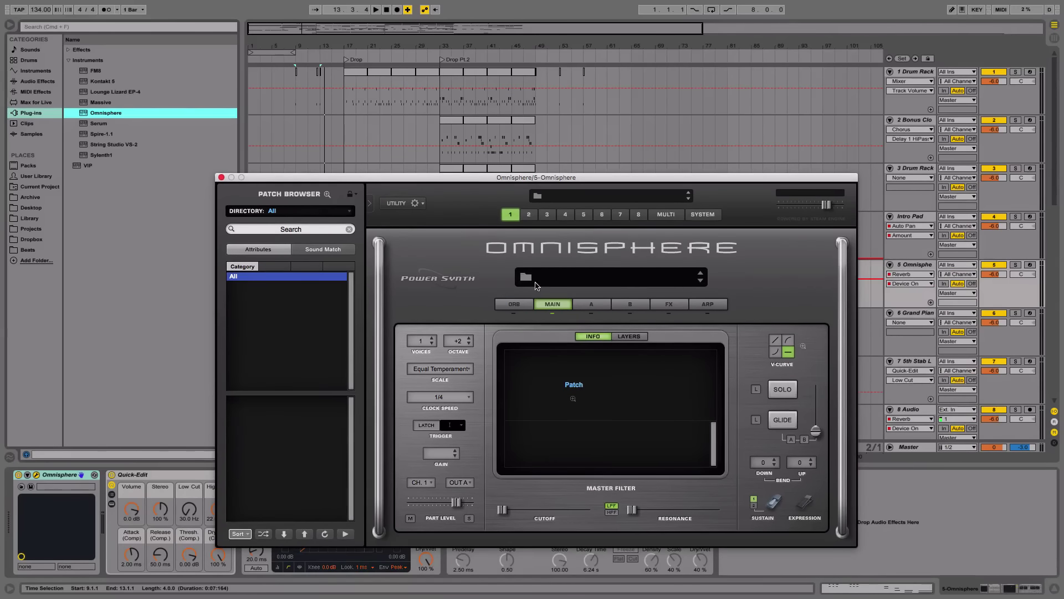
Step: Reopen Omnisphere for the bar 1 clip's track, dismiss its notice, check the patch directory choices, and close the plug-in window
{"action": "left_click", "coordinate": [221, 178]}
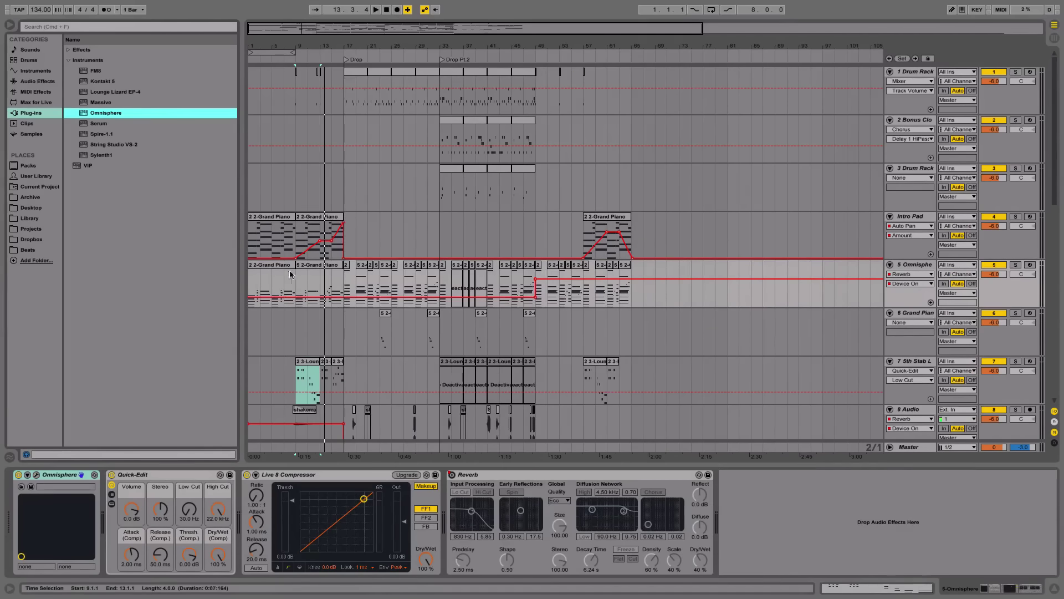
{"action": "left_click", "coordinate": [273, 278]}
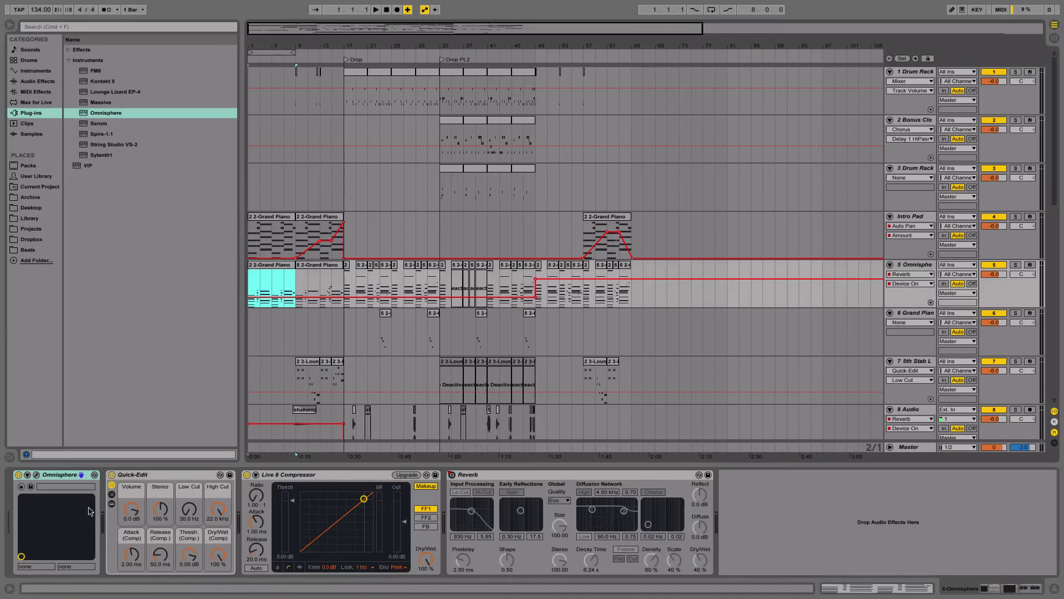
{"action": "left_click", "coordinate": [37, 475]}
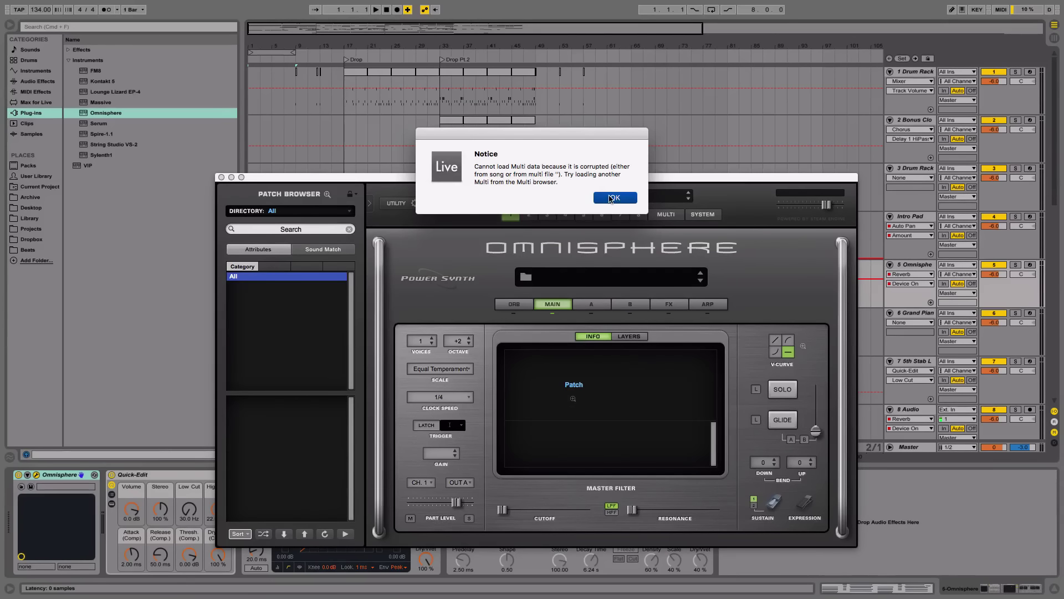
{"action": "left_click", "coordinate": [611, 198]}
{"action": "left_click", "coordinate": [314, 208]}
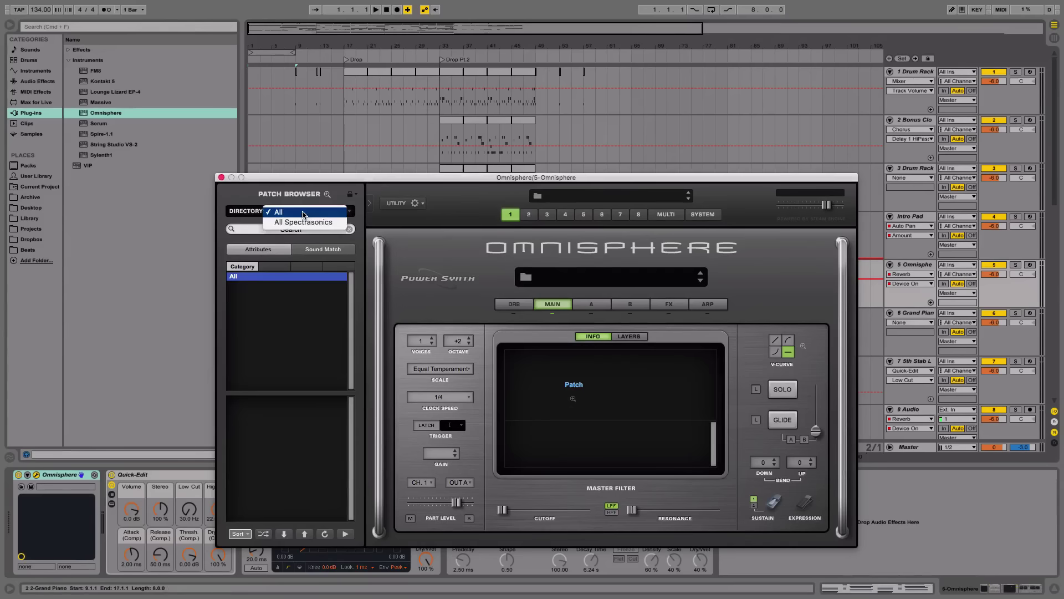
{"action": "left_click", "coordinate": [313, 218]}
{"action": "left_click", "coordinate": [314, 210]}
{"action": "left_click", "coordinate": [235, 181]}
{"action": "left_click", "coordinate": [221, 177]}
Step: Check the LA Custom C7 - Cinematic patch in track 5's Omnisphere, then solo the track and audition it from bar 1
{"action": "key", "text": "plus"}
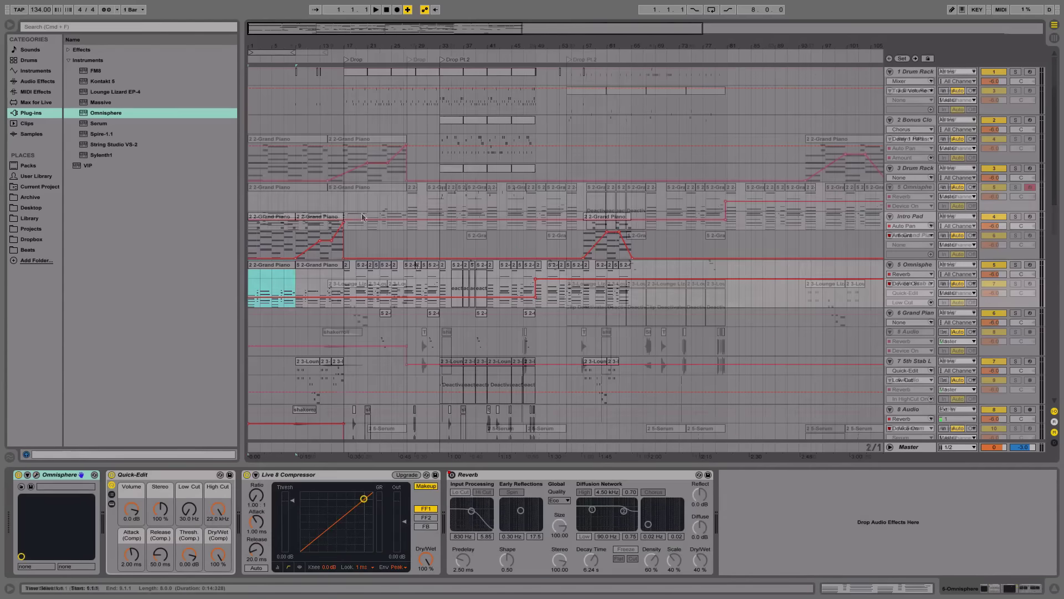
{"action": "left_click", "coordinate": [36, 475]}
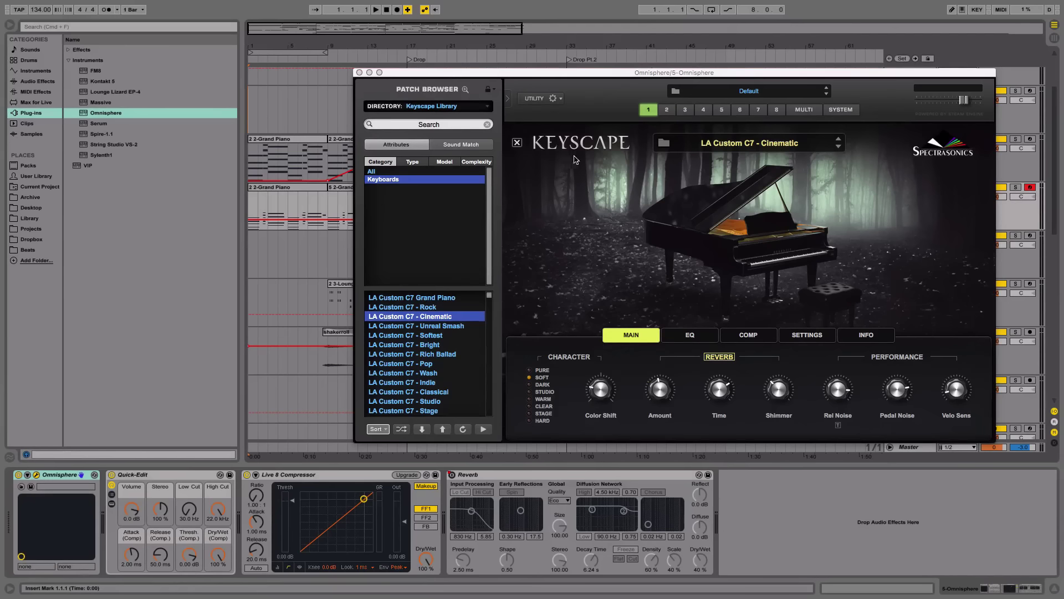
{"action": "left_click", "coordinate": [359, 72]}
{"action": "left_click", "coordinate": [1013, 188]}
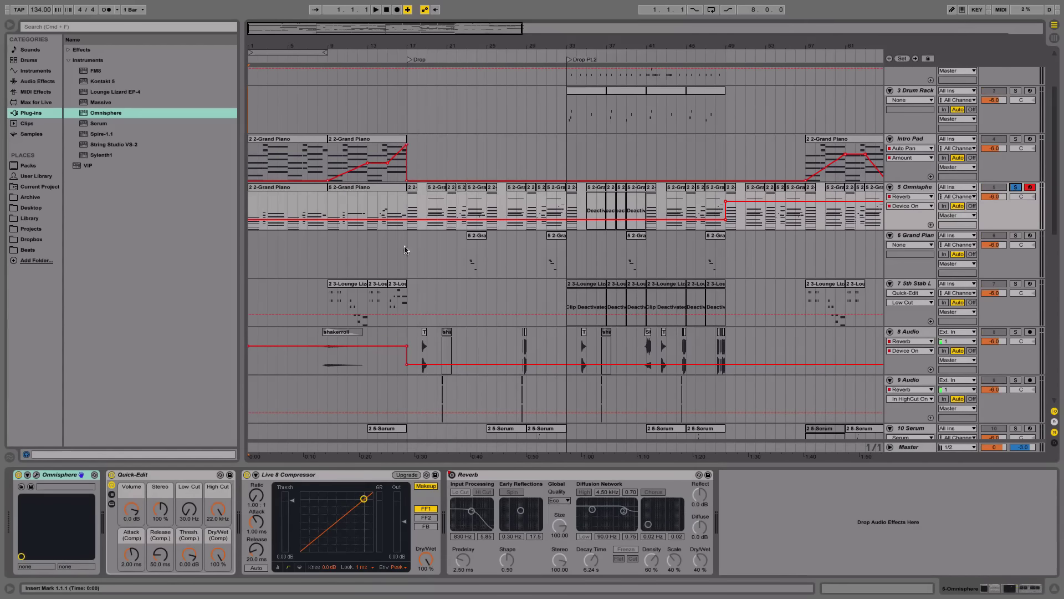
{"action": "key", "text": "space"}
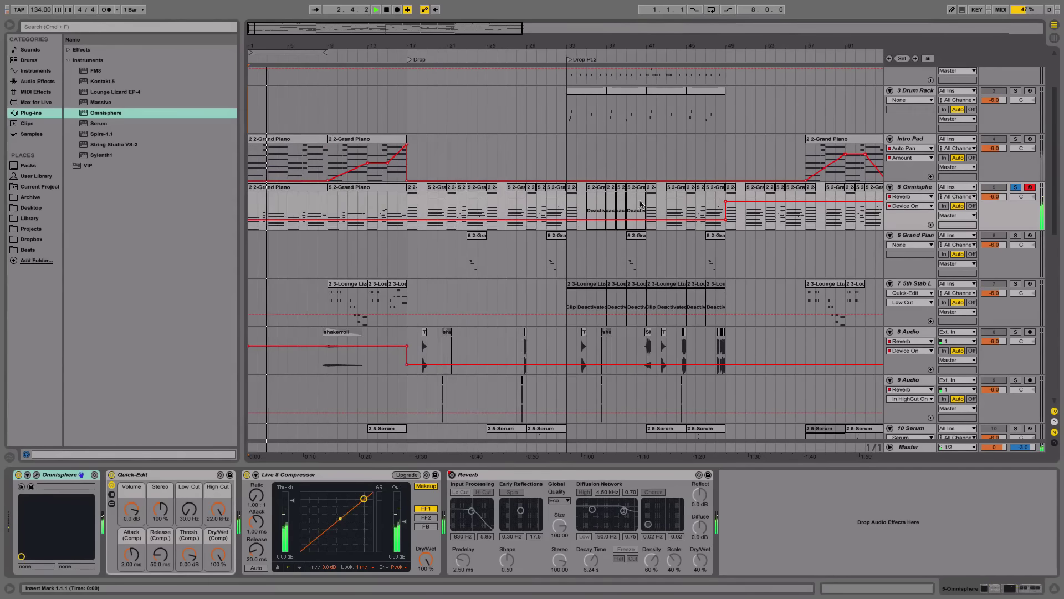
{"action": "key", "text": "space"}
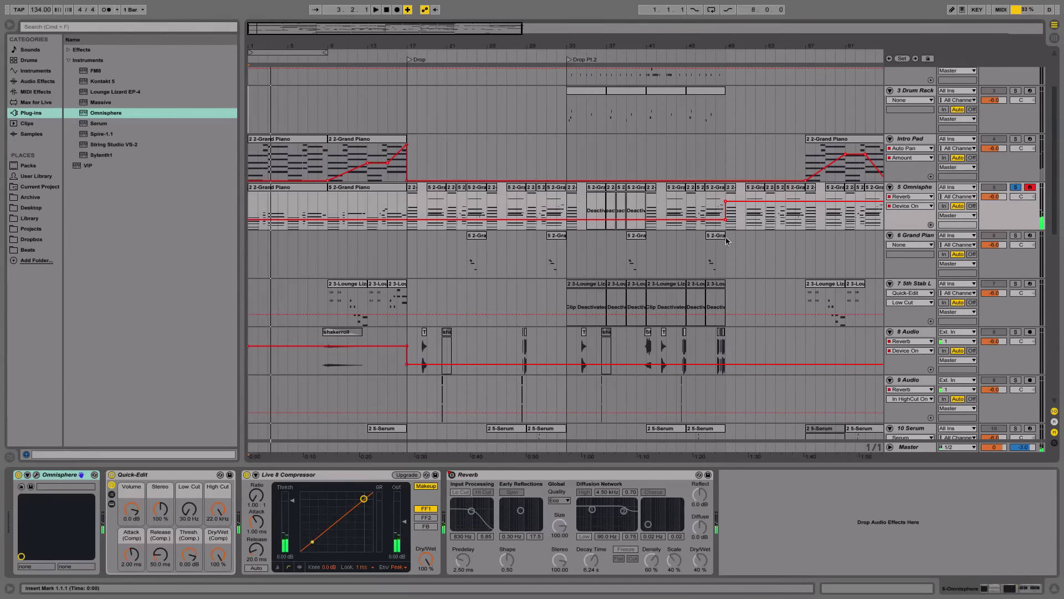
Step: Audition the soloed Omnisphere track from its bar 49 clip and select the track's Reverb device
{"action": "left_click", "coordinate": [731, 190]}
{"action": "scroll", "coordinate": [750, 210], "scroll_direction": "right", "scroll_amount": 5}
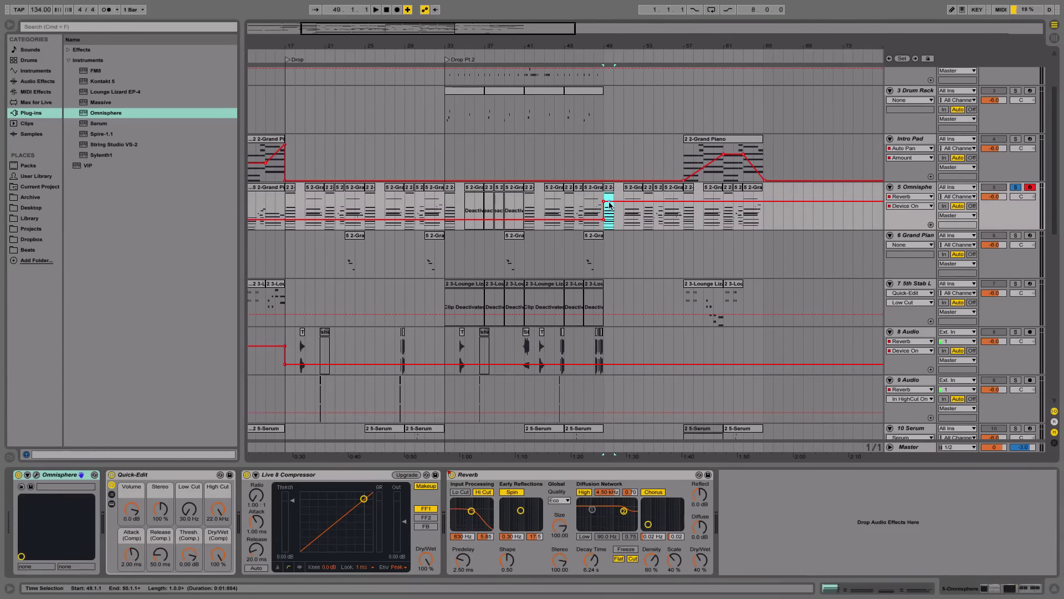
{"action": "key", "text": "space"}
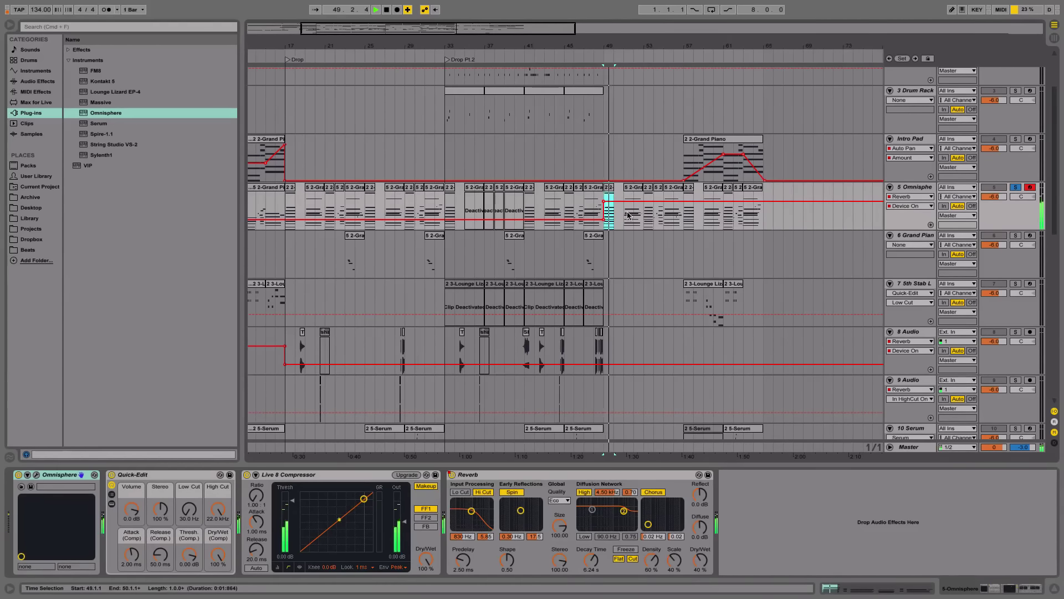
{"action": "key", "text": "space"}
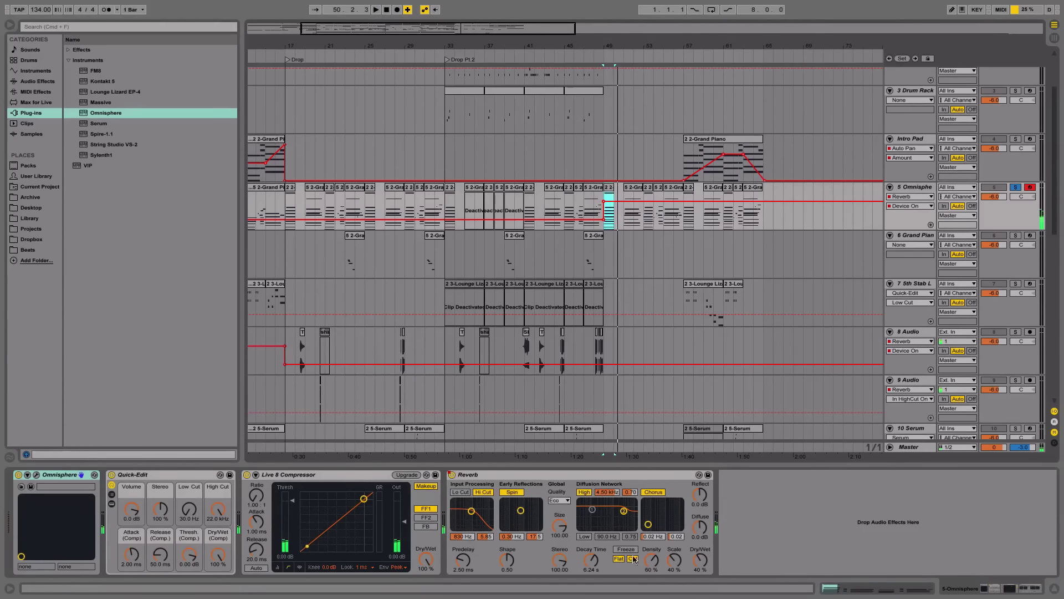
{"action": "double_click", "coordinate": [571, 474]}
{"action": "double_click", "coordinate": [452, 534]}
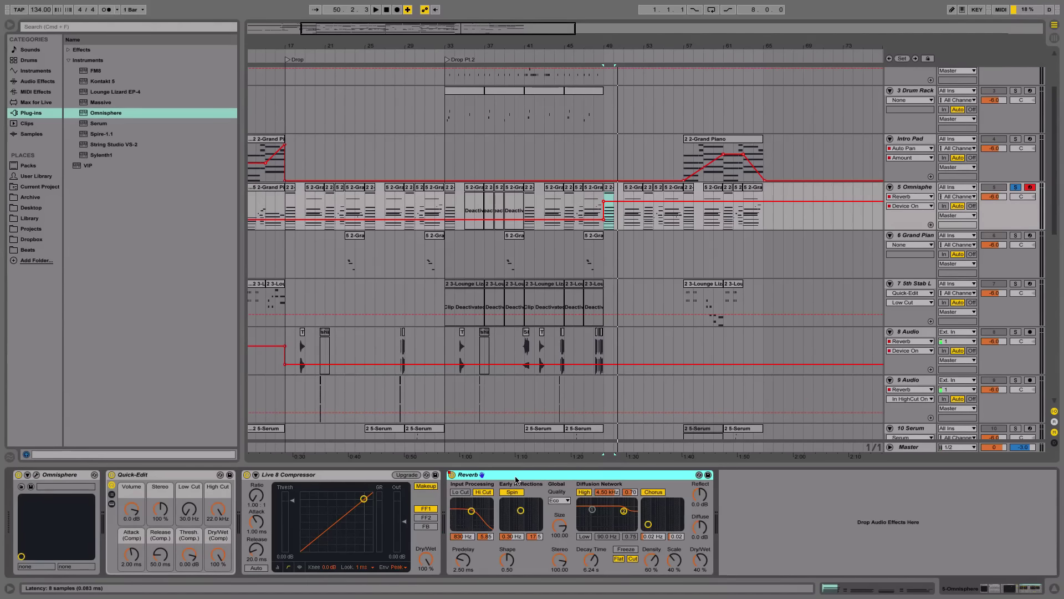
Step: Play the soloed Omnisphere track from bars 51 and 53 to hear it with the Reverb device on
{"action": "left_click", "coordinate": [625, 217]}
{"action": "key", "text": "space"}
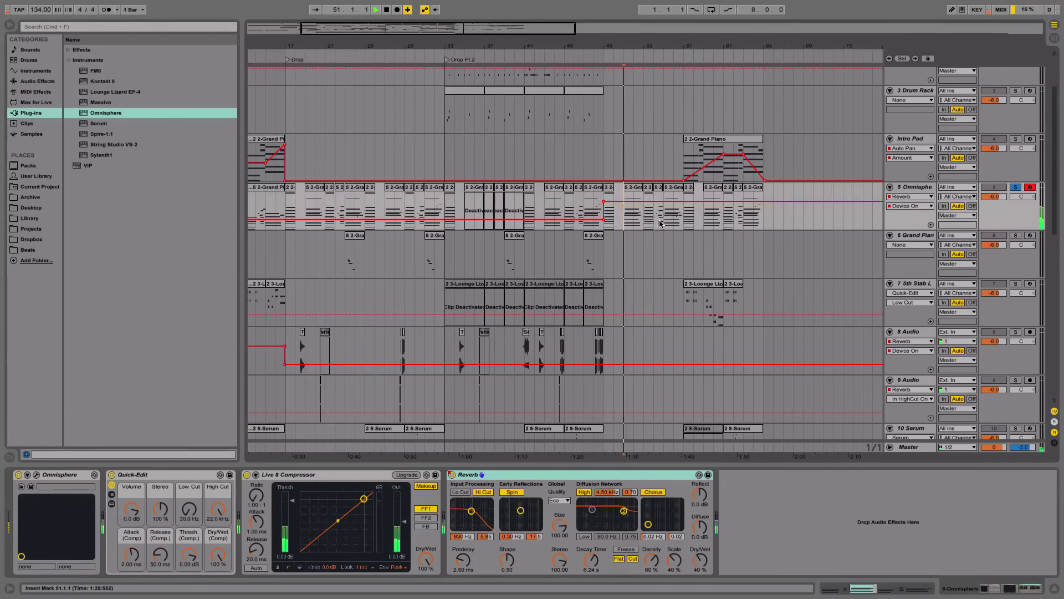
{"action": "left_click", "coordinate": [644, 222]}
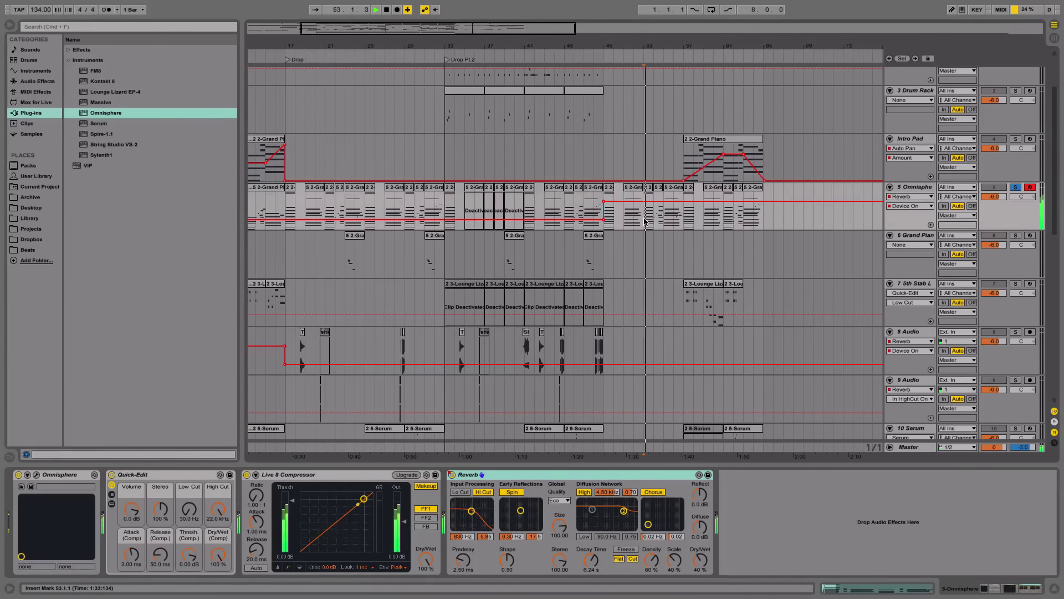
{"action": "key", "text": "space"}
{"action": "scroll", "coordinate": [546, 226], "scroll_direction": "left", "scroll_amount": 5}
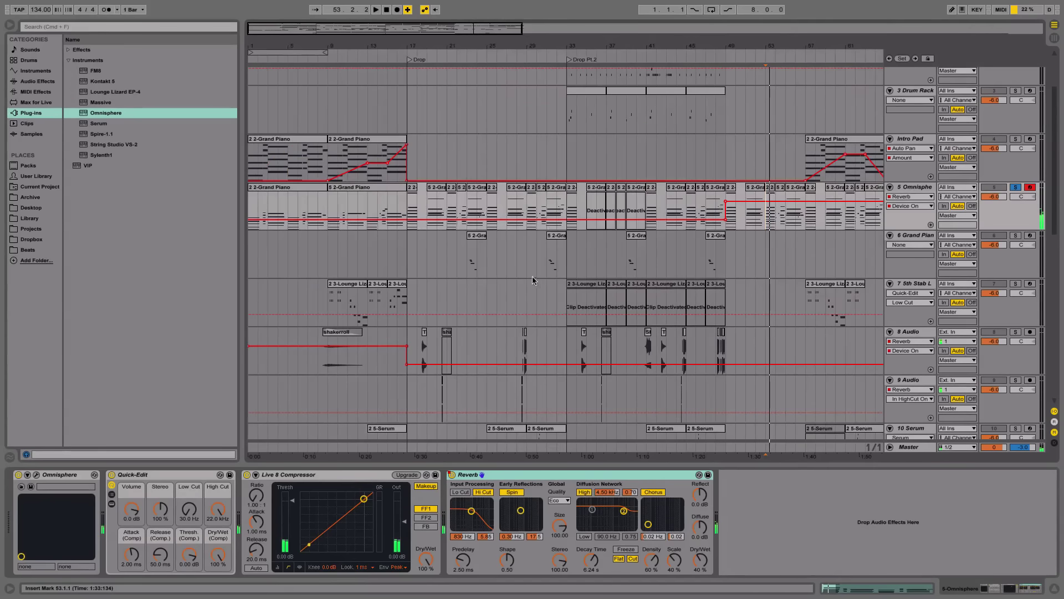
{"action": "left_click", "coordinate": [606, 477]}
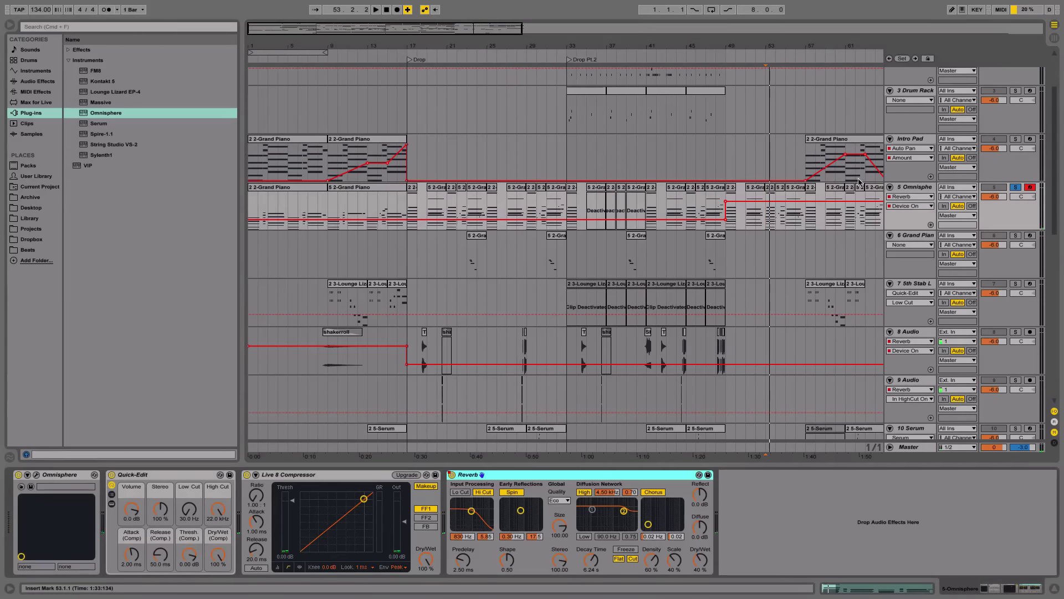
{"action": "left_click", "coordinate": [299, 187]}
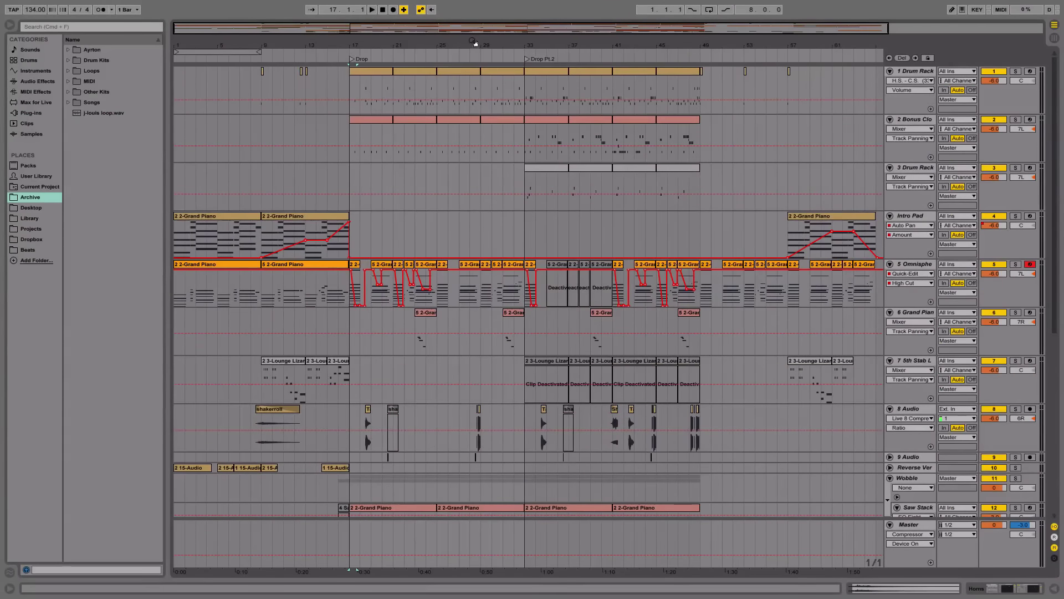
Step: Examine the arrangement of the Horns and Vocals clips across the Drop and Drop Pt.2 sections
{"action": "left_click_drag", "start_coordinate": [467, 46], "coordinate": [488, 58]}
{"action": "scroll", "coordinate": [505, 173], "scroll_direction": "down", "scroll_amount": 5}
{"action": "scroll", "coordinate": [504, 172], "scroll_direction": "down", "scroll_amount": 3}
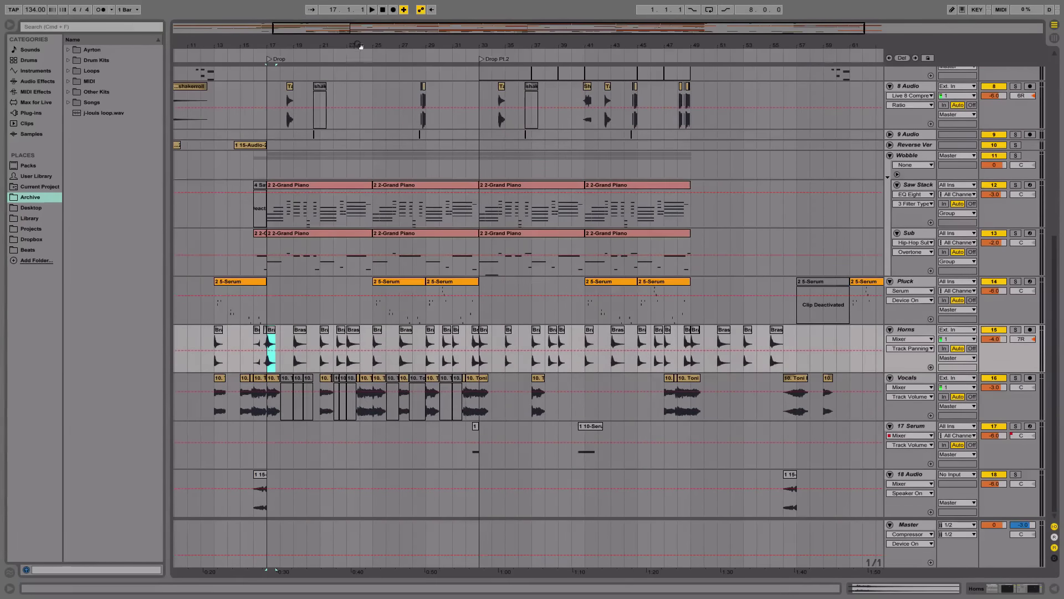
{"action": "left_click_drag", "start_coordinate": [361, 47], "coordinate": [360, 184]}
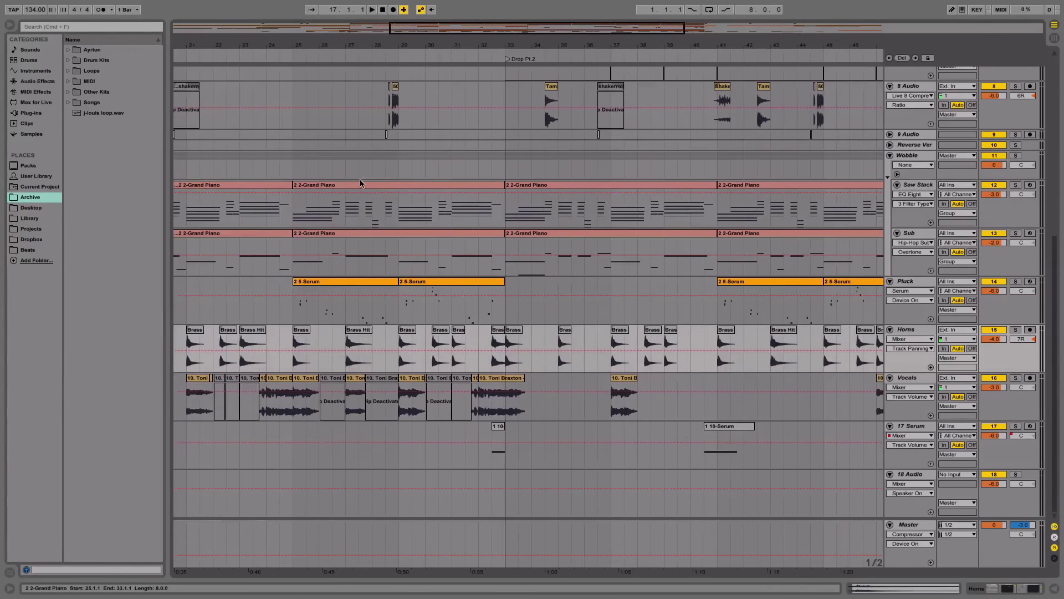
{"action": "scroll", "coordinate": [482, 186], "scroll_direction": "left", "scroll_amount": 5}
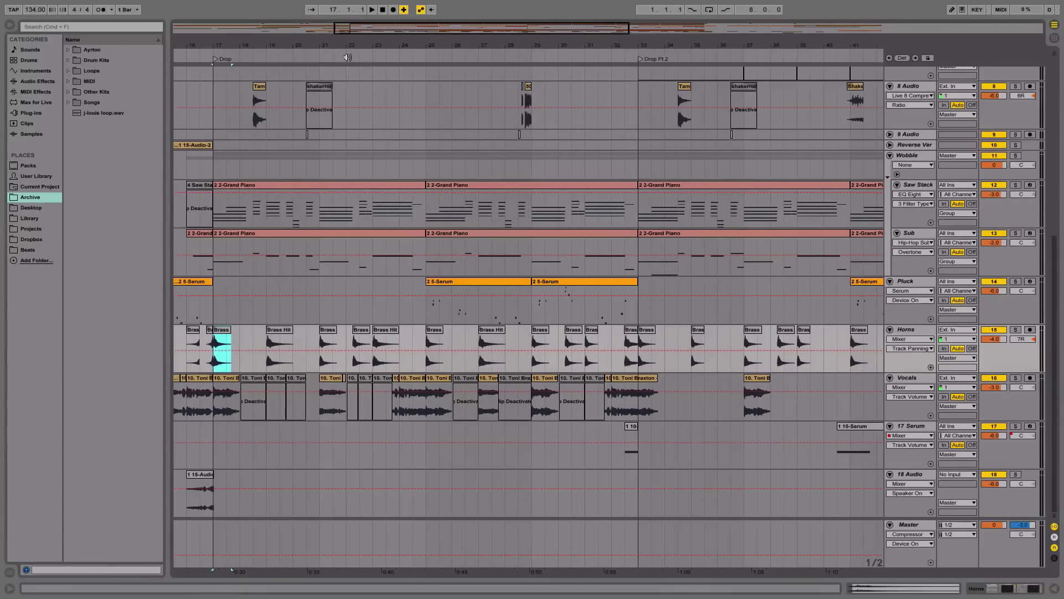
{"action": "key", "text": "plus"}
{"action": "key", "text": "plus"}
{"action": "key", "text": "plus"}
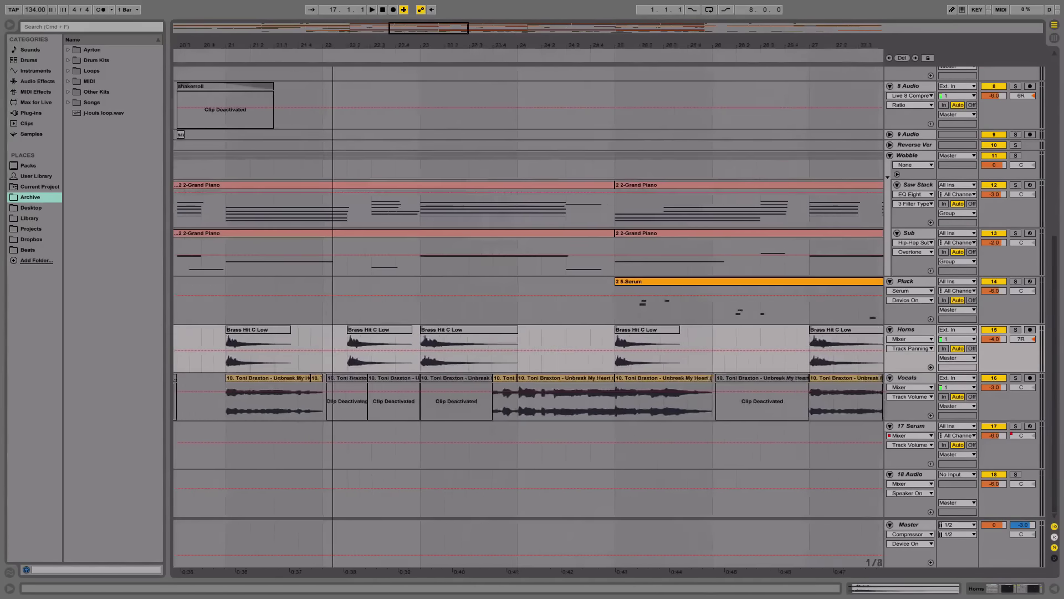
{"action": "key", "text": "minus"}
{"action": "key", "text": "minus"}
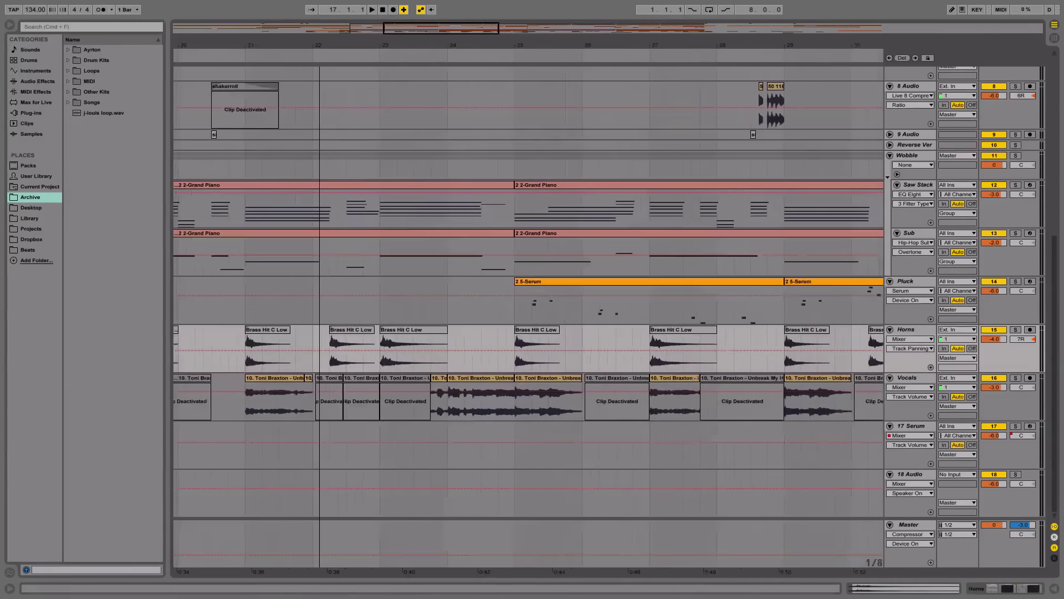
{"action": "key", "text": "minus"}
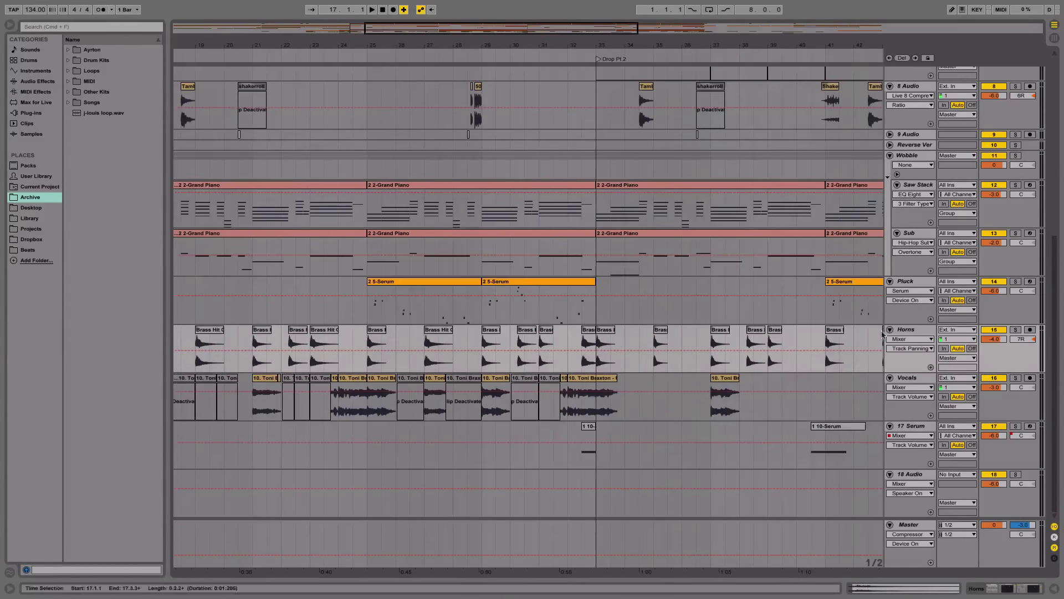
Step: Solo the Vocals track and turn off its Phaser and Chorus effects
{"action": "left_click", "coordinate": [1015, 378]}
{"action": "key", "text": "shift+Tab"}
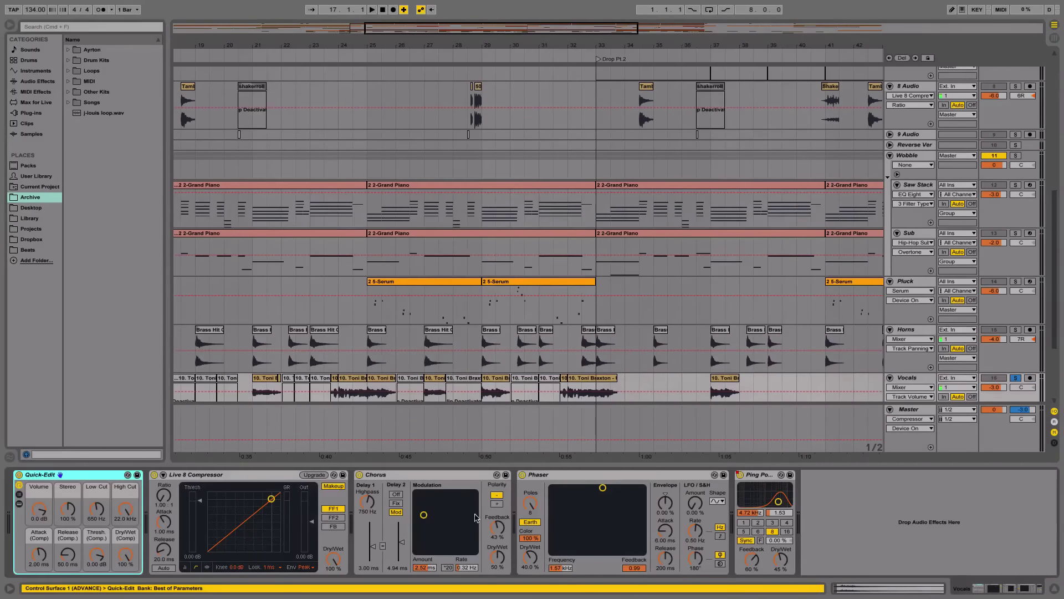
{"action": "left_click", "coordinate": [551, 478]}
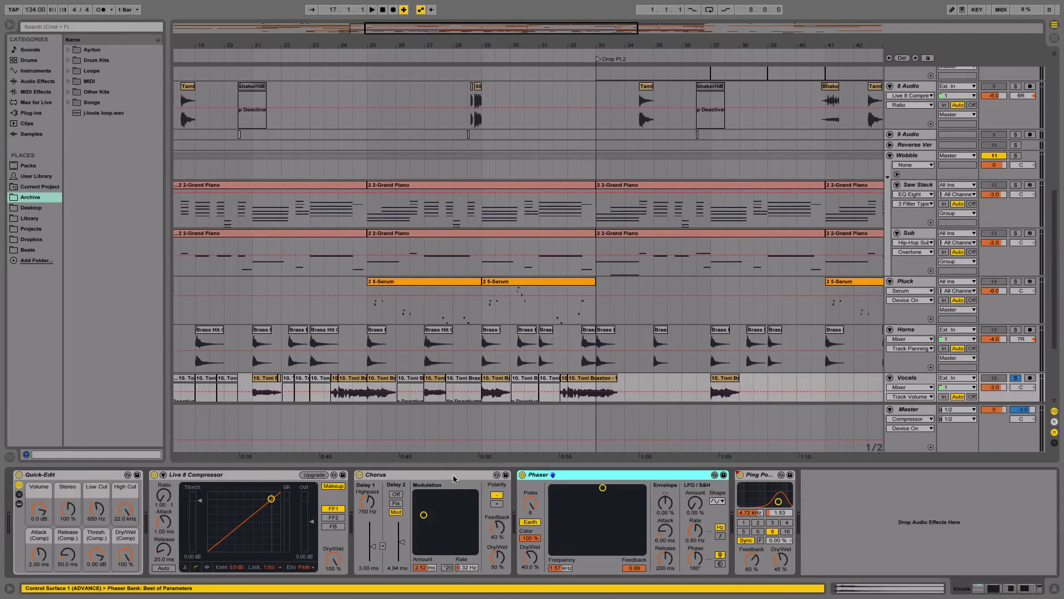
{"action": "left_click", "coordinate": [381, 486]}
{"action": "left_click", "coordinate": [362, 478]}
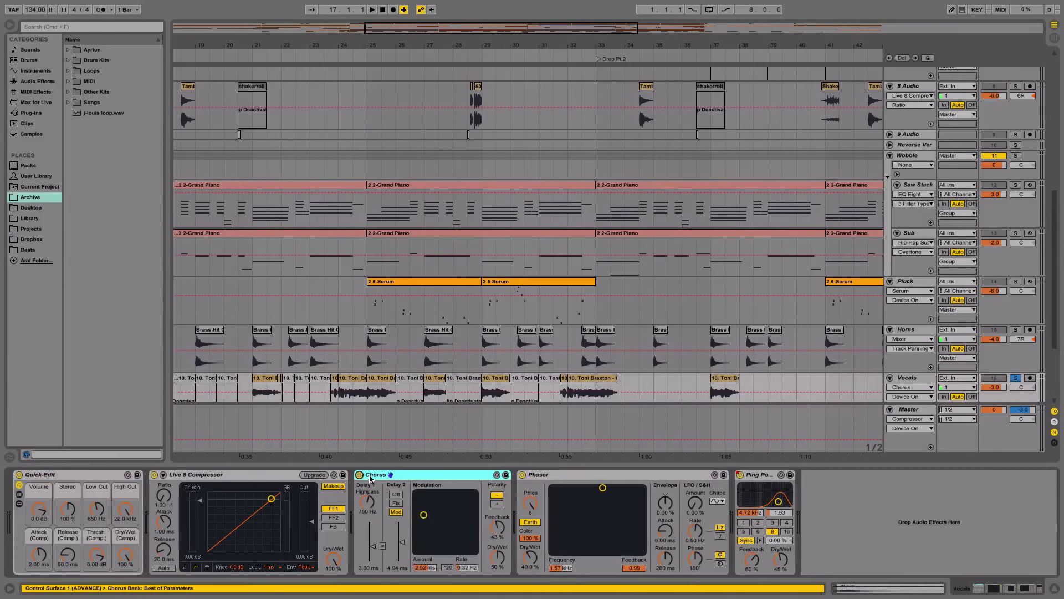
{"action": "left_click", "coordinate": [522, 475]}
{"action": "left_click", "coordinate": [359, 474]}
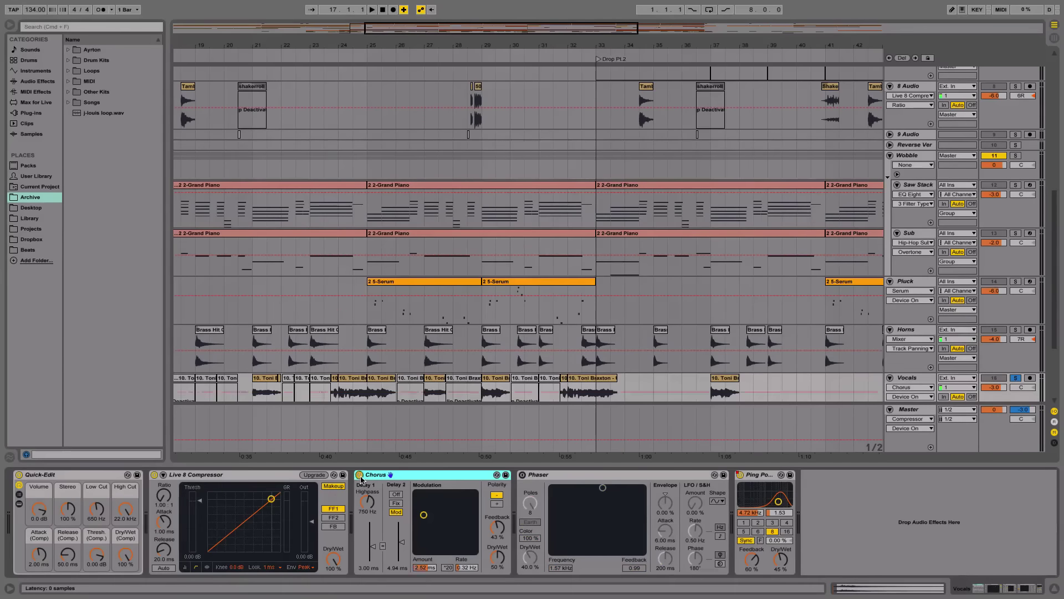
Step: Hide the device view and select the Vocals clip that starts at the Drop marker on bar 17
{"action": "scroll", "coordinate": [460, 406], "scroll_direction": "left", "scroll_amount": 10}
{"action": "scroll", "coordinate": [414, 390], "scroll_direction": "down", "scroll_amount": 5}
{"action": "scroll", "coordinate": [415, 390], "scroll_direction": "right", "scroll_amount": 3}
{"action": "scroll", "coordinate": [415, 391], "scroll_direction": "left", "scroll_amount": 4}
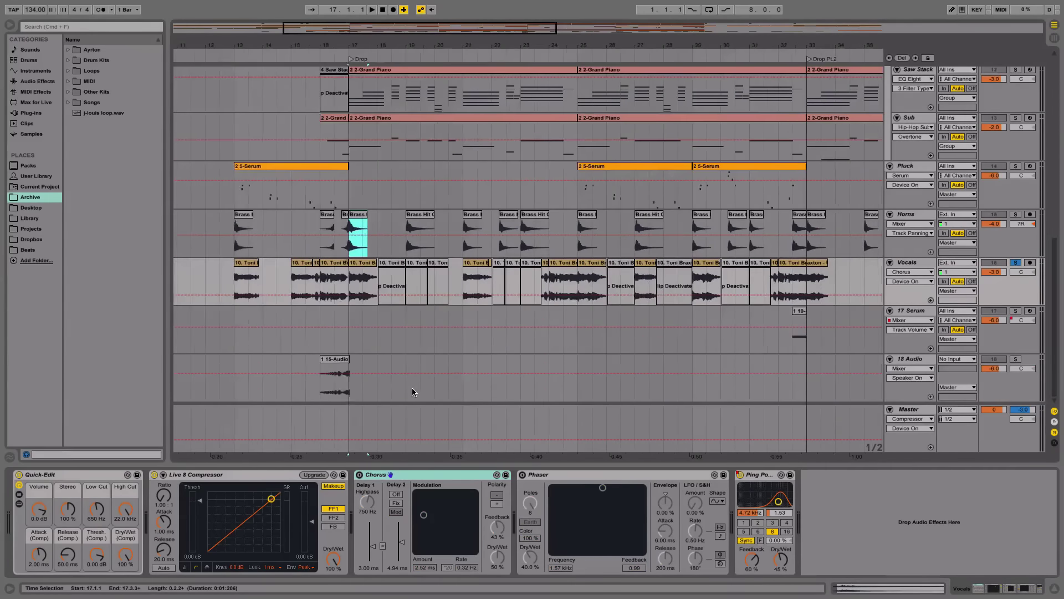
{"action": "left_click", "coordinate": [1055, 588]}
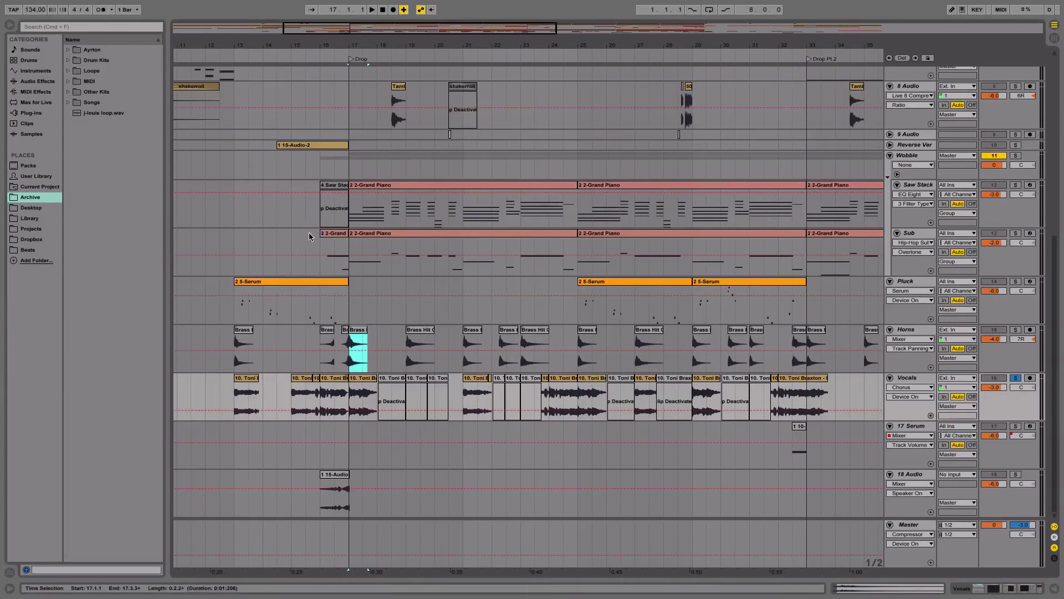
{"action": "key", "text": "plus"}
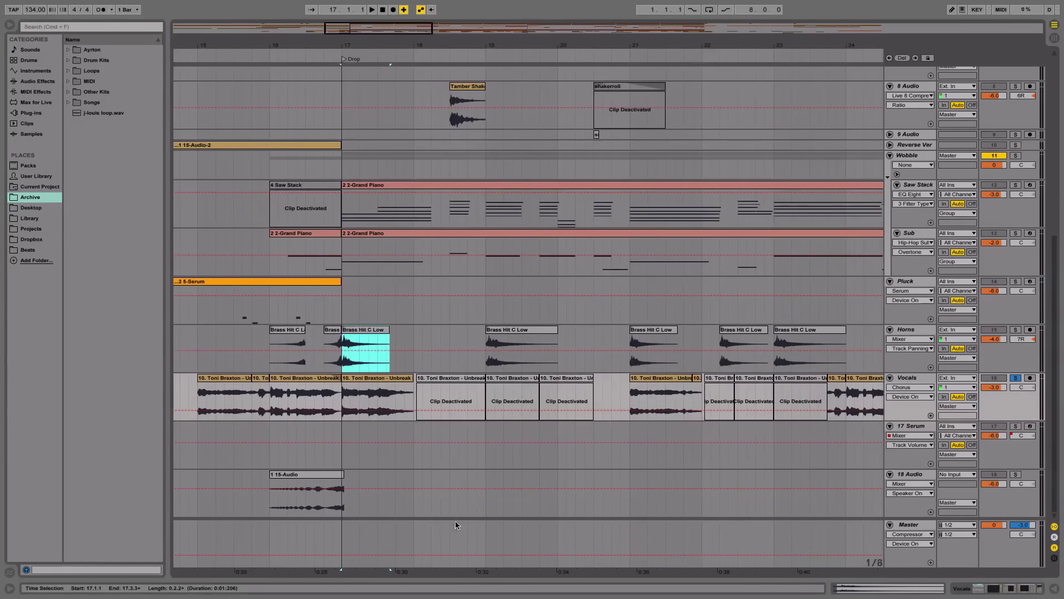
{"action": "key", "text": "Down"}
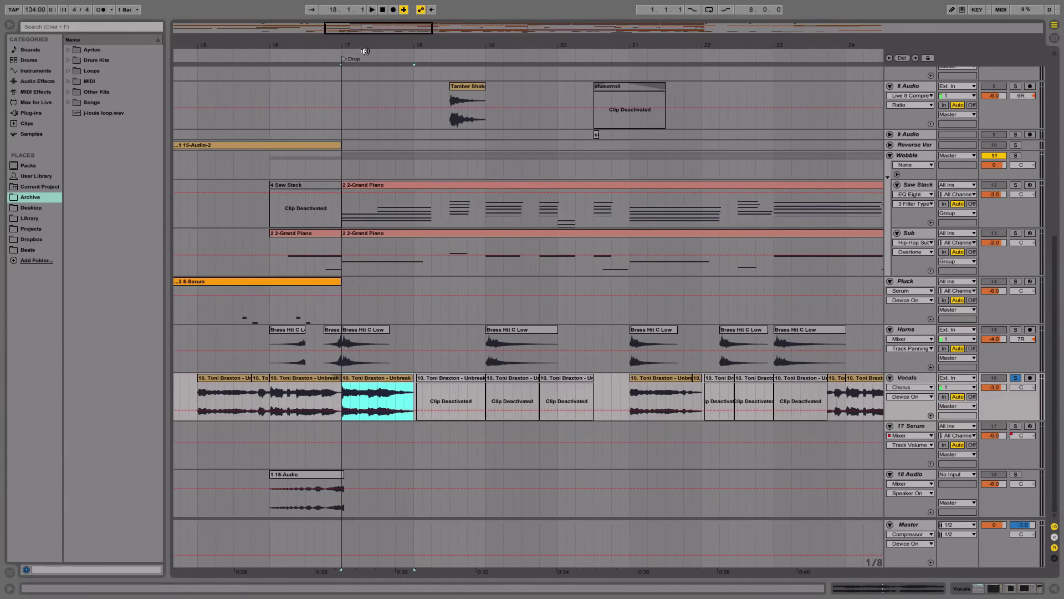
Step: Inspect the bar 17 vocal clip's waveform up close and open its sample and envelope settings
{"action": "left_click_drag", "start_coordinate": [369, 49], "coordinate": [414, 64]}
{"action": "scroll", "coordinate": [401, 368], "scroll_direction": "right", "scroll_amount": 1}
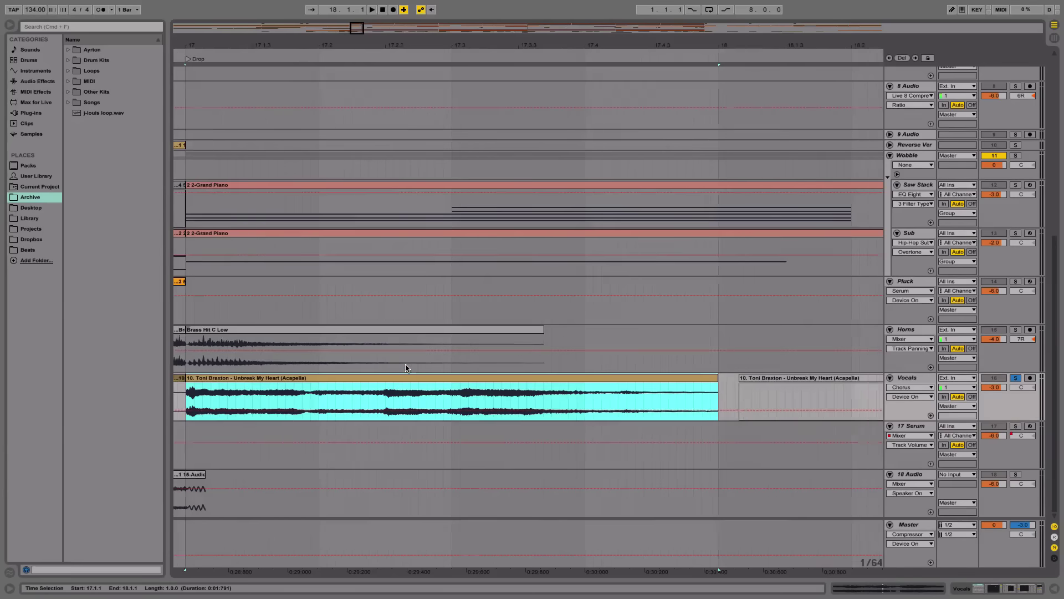
{"action": "scroll", "coordinate": [401, 368], "scroll_direction": "left", "scroll_amount": 5}
{"action": "left_click_drag", "start_coordinate": [438, 56], "coordinate": [438, 57]}
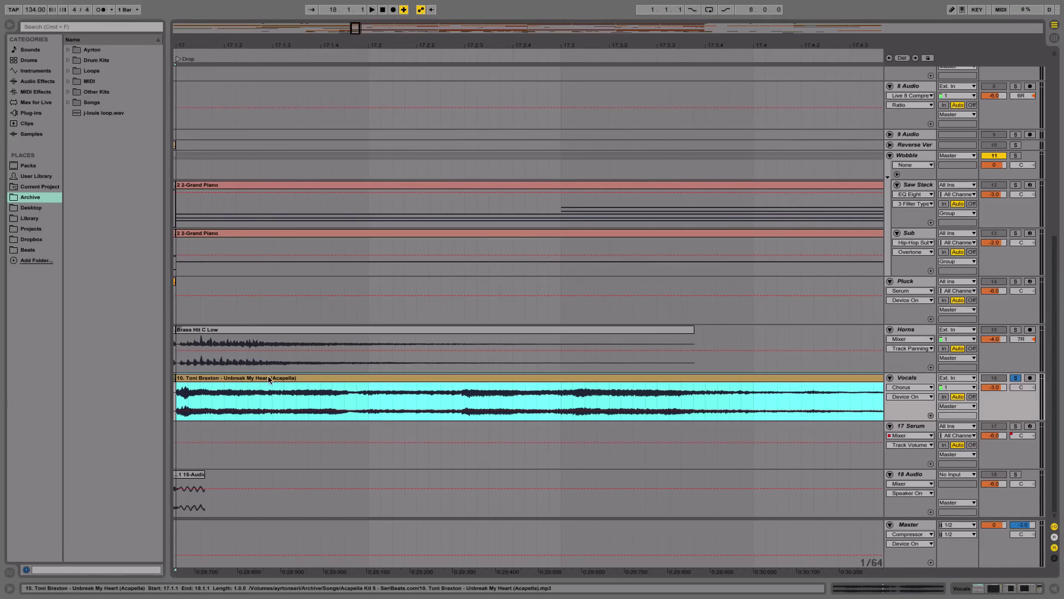
{"action": "scroll", "coordinate": [562, 379], "scroll_direction": "left", "scroll_amount": 3}
{"action": "double_click", "coordinate": [564, 377]}
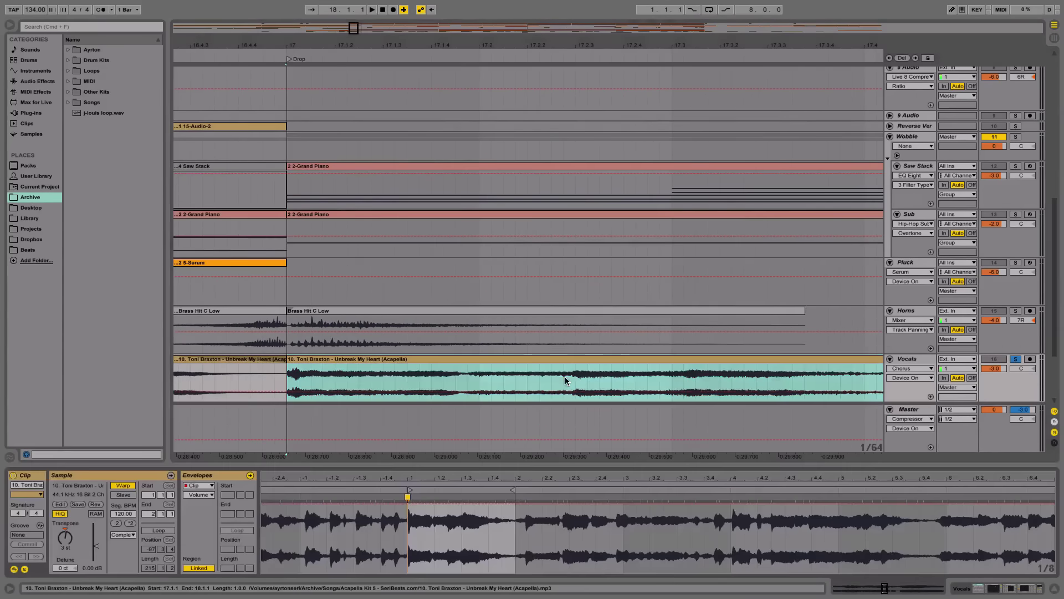
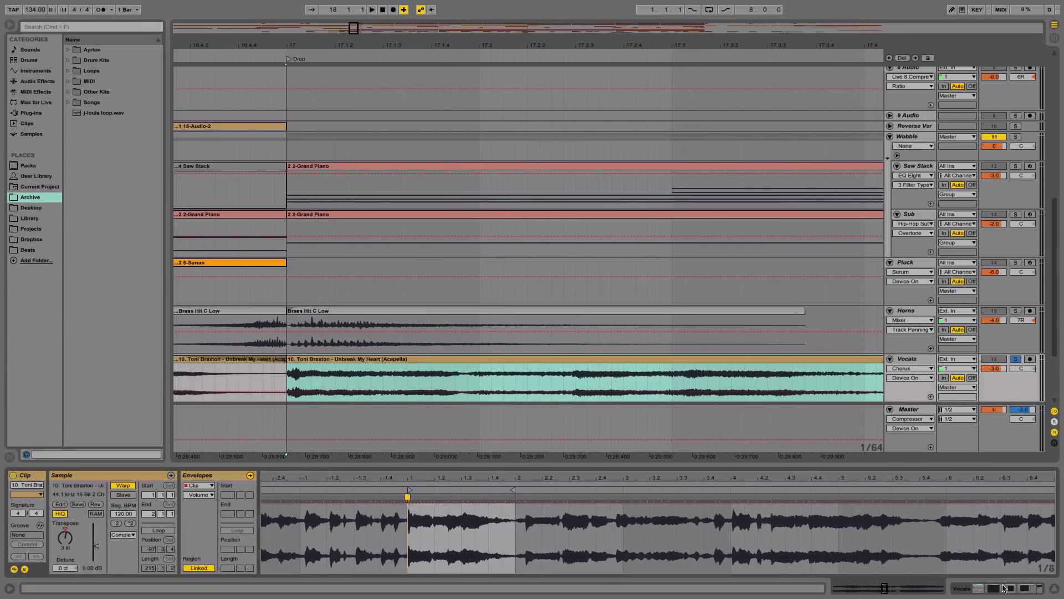
Step: Play the soloed vocal from the Drop marker at bar 17 and reopen that clip's sample and envelope settings
{"action": "left_click", "coordinate": [1055, 588]}
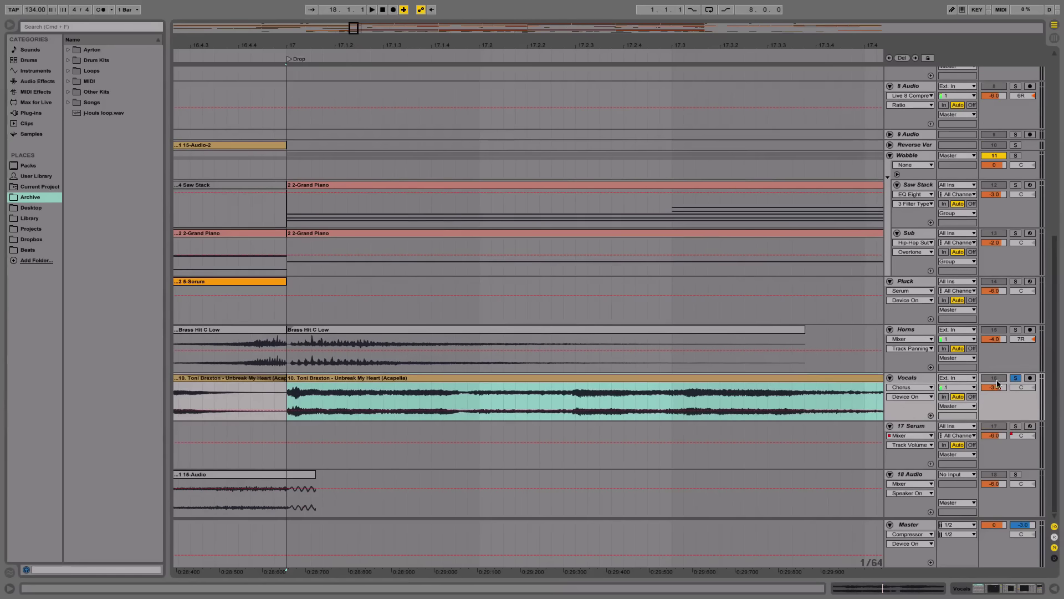
{"action": "key", "text": "space"}
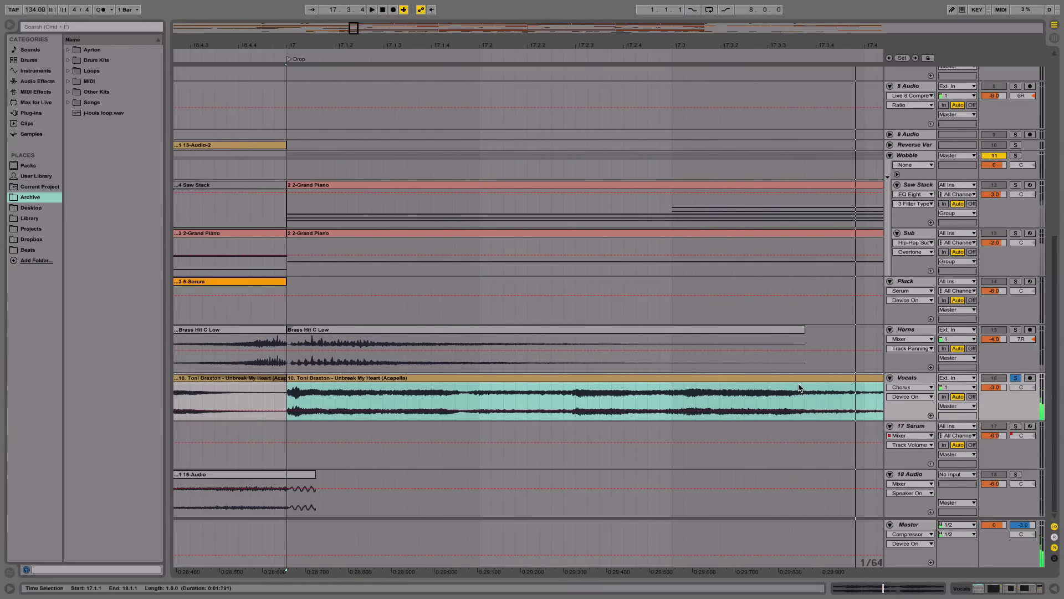
{"action": "left_click", "coordinate": [800, 384]}
{"action": "double_click", "coordinate": [801, 384]}
Step: Show the Vocals track's effect devices and turn off its Ping Pong Delay
{"action": "left_click", "coordinate": [902, 369]}
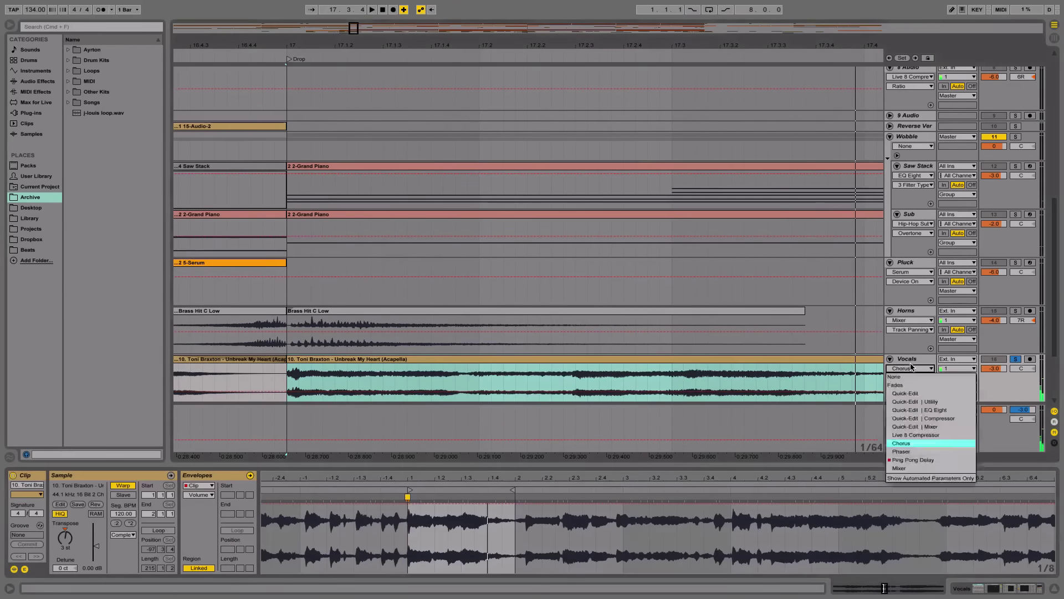
{"action": "left_click", "coordinate": [902, 369]}
{"action": "left_click", "coordinate": [903, 373]}
{"action": "left_click", "coordinate": [907, 360]}
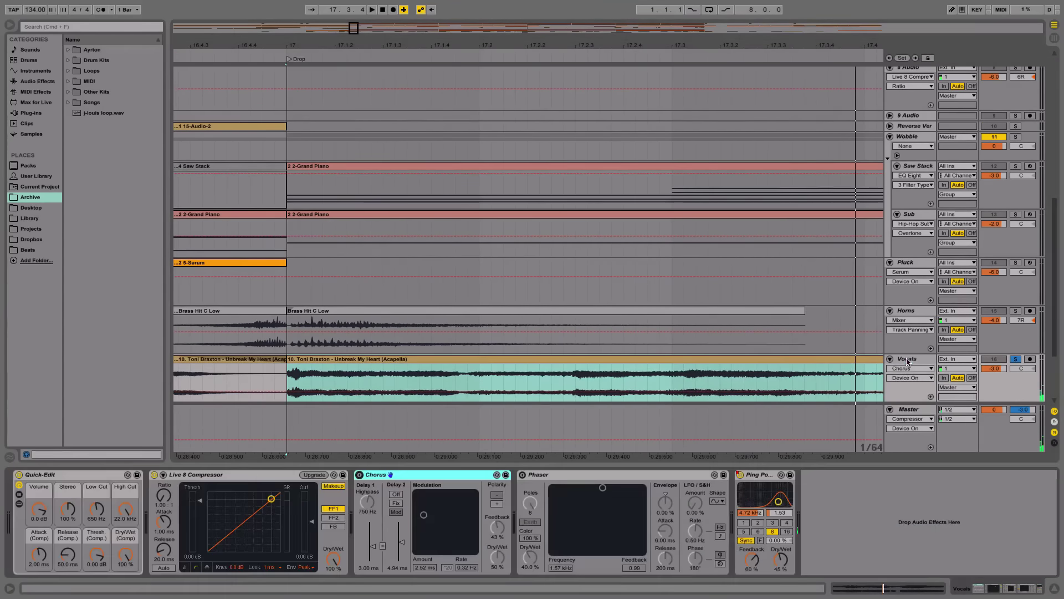
{"action": "left_click", "coordinate": [746, 479]}
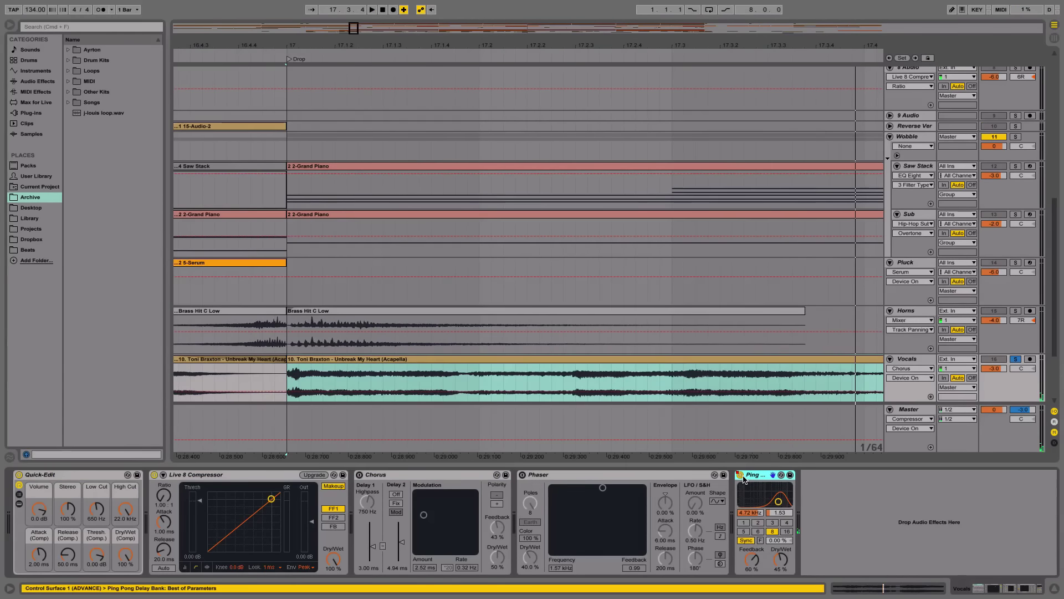
{"action": "left_click", "coordinate": [740, 475]}
Step: Play back the dry soloed vocal and select the clip leading into the Drop at bar 16
{"action": "key", "text": "space"}
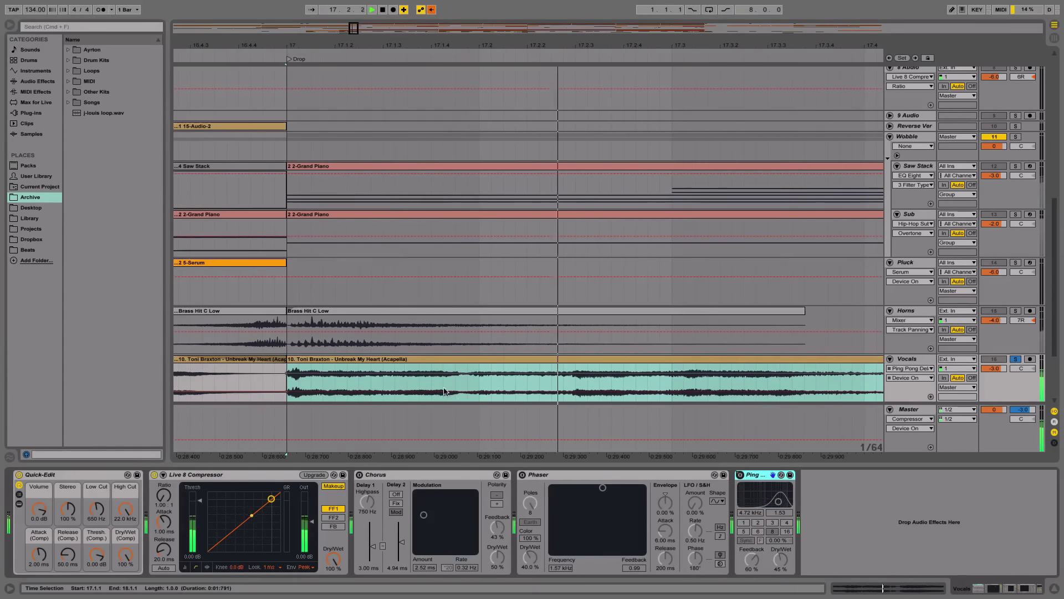
{"action": "scroll", "coordinate": [440, 358], "scroll_direction": "left", "scroll_amount": 5}
{"action": "left_click", "coordinate": [436, 358]}
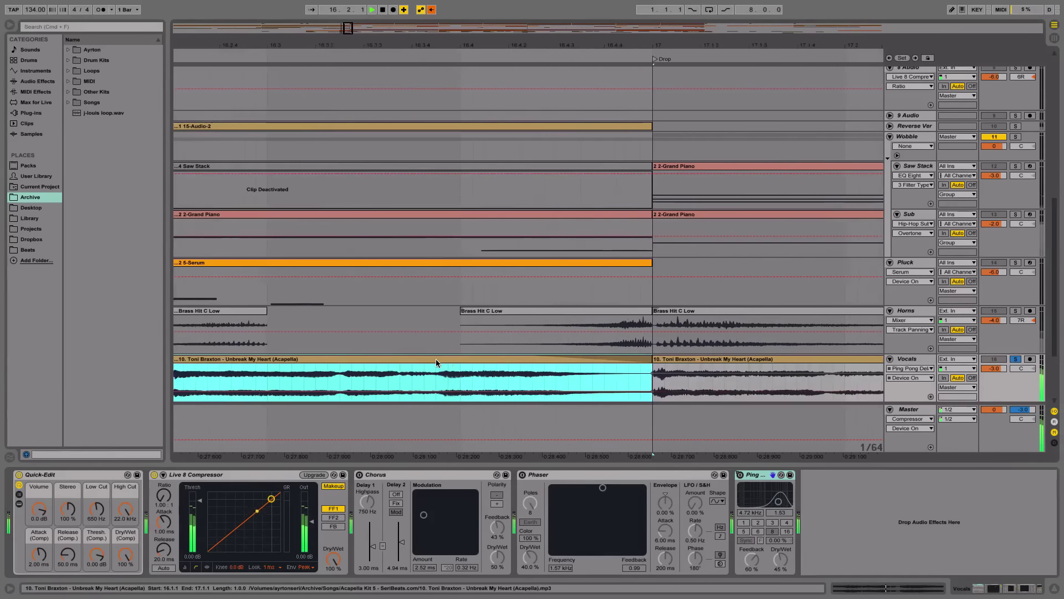
{"action": "key", "text": "space"}
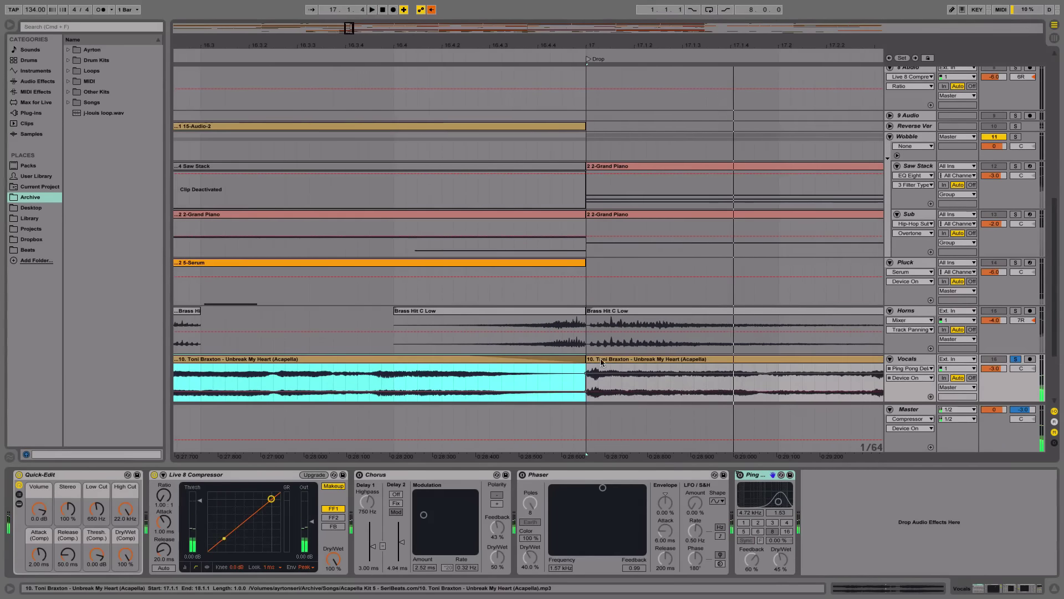
Step: Show the bar 17 vocal clip's Transposition Modulation envelope in an enlarged clip view and play the clip
{"action": "double_click", "coordinate": [638, 359]}
{"action": "left_click", "coordinate": [199, 494]}
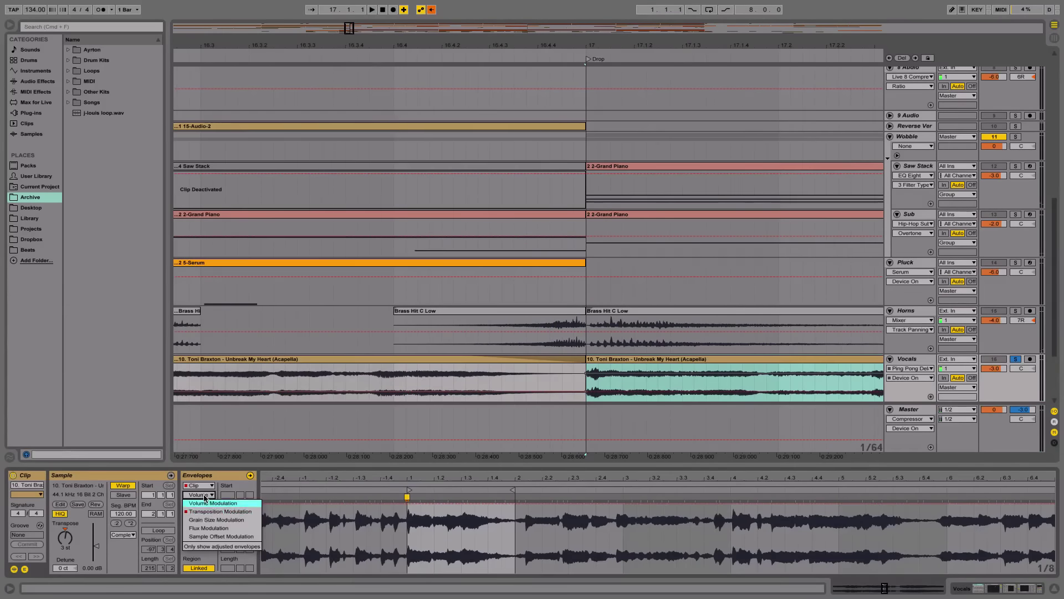
{"action": "left_click", "coordinate": [200, 506]}
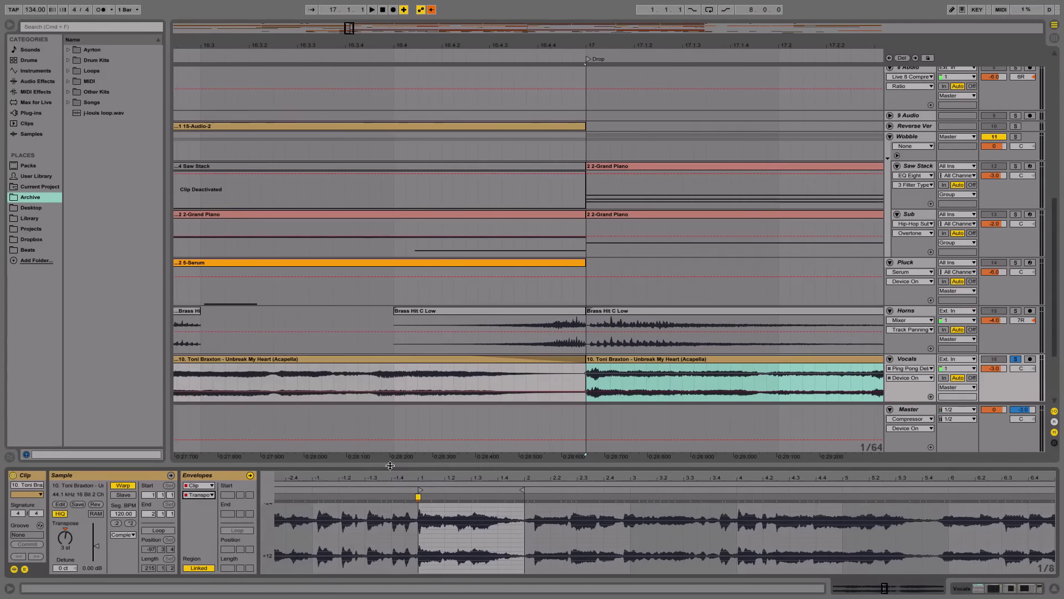
{"action": "left_click_drag", "start_coordinate": [391, 466], "coordinate": [389, 172]}
{"action": "key", "text": "space"}
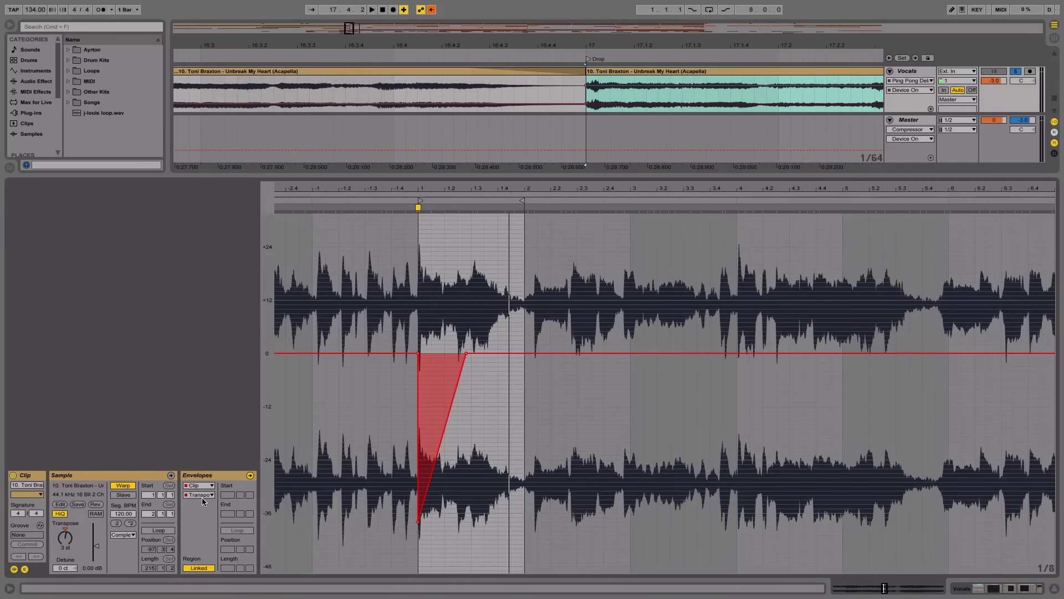
{"action": "left_click", "coordinate": [203, 501]}
{"action": "left_click", "coordinate": [210, 502]}
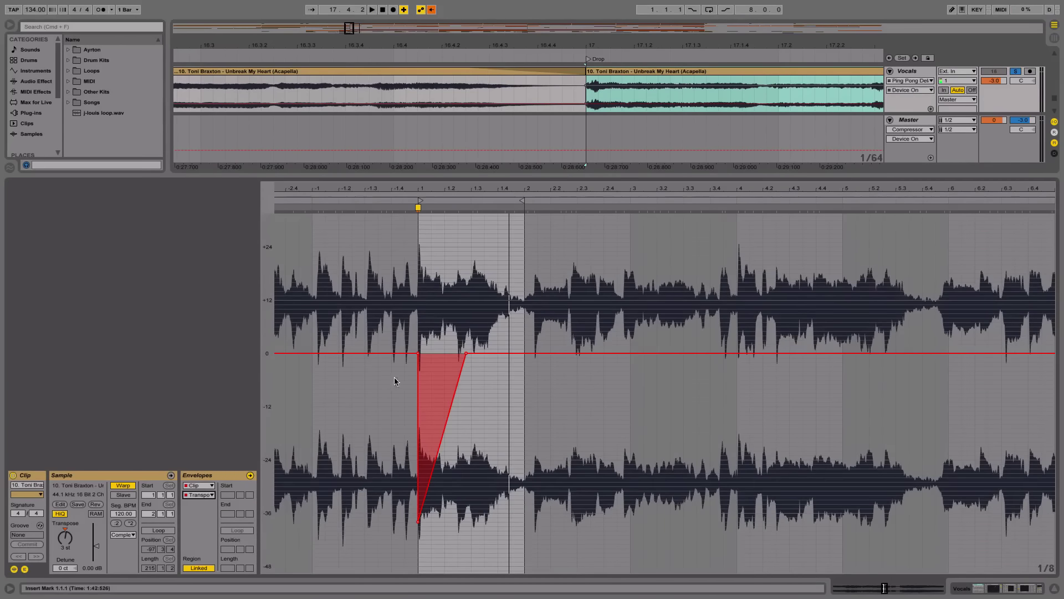
Step: Hide the clip view and listen to the vocal transition from bar 16 into the Drop
{"action": "left_click", "coordinate": [1055, 589]}
{"action": "left_click", "coordinate": [442, 393]}
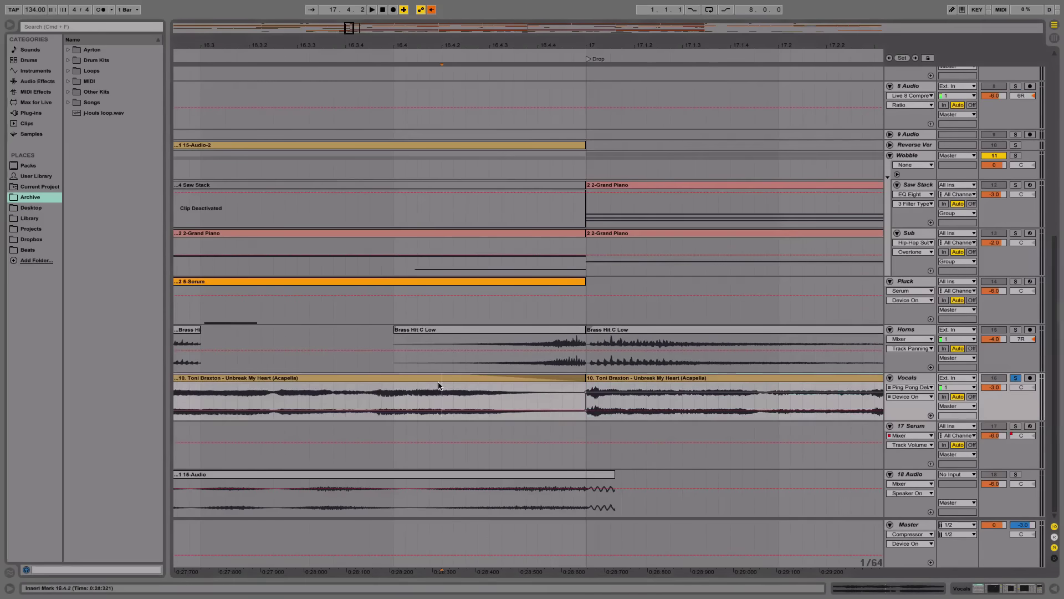
{"action": "left_click", "coordinate": [454, 378]}
{"action": "left_click", "coordinate": [453, 387]}
{"action": "key", "text": "space"}
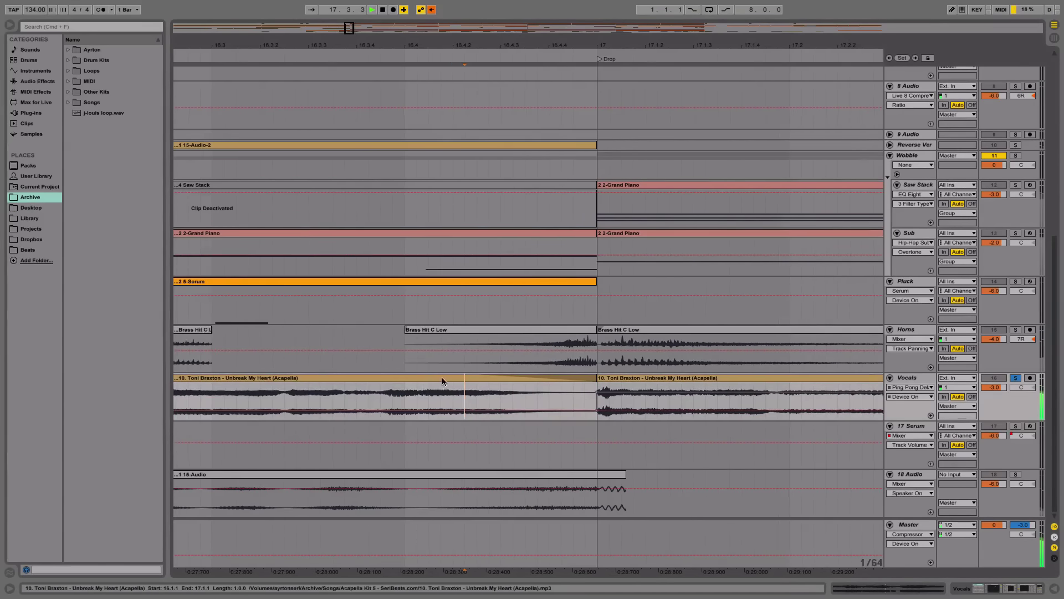
{"action": "key", "text": "0"}
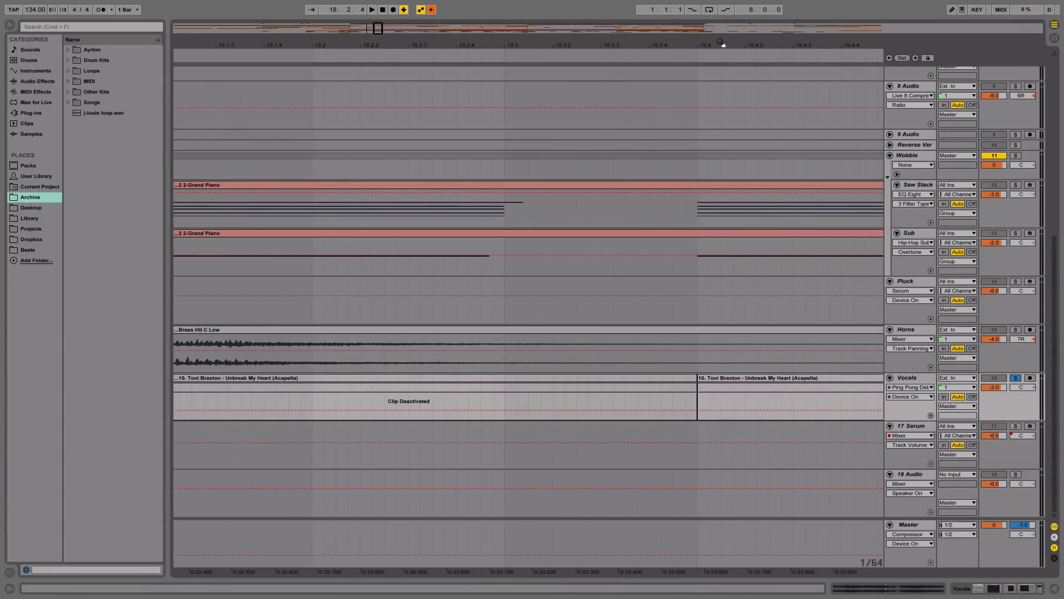
Step: Select the vocal clip that starts at bar 21 and play it
{"action": "left_click_drag", "start_coordinate": [723, 43], "coordinate": [716, 25]}
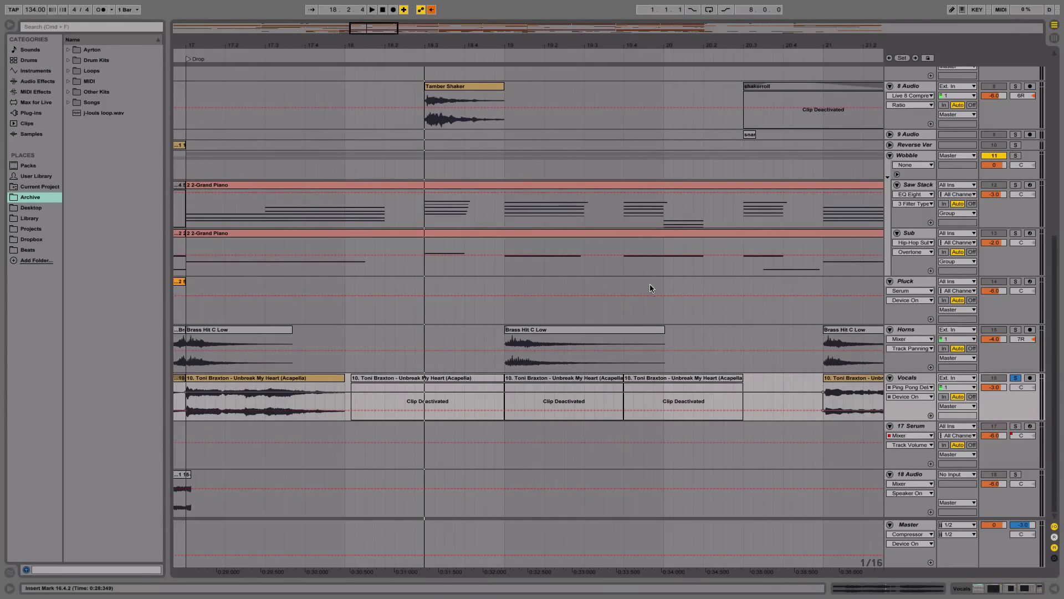
{"action": "scroll", "coordinate": [651, 288], "scroll_direction": "right", "scroll_amount": 5}
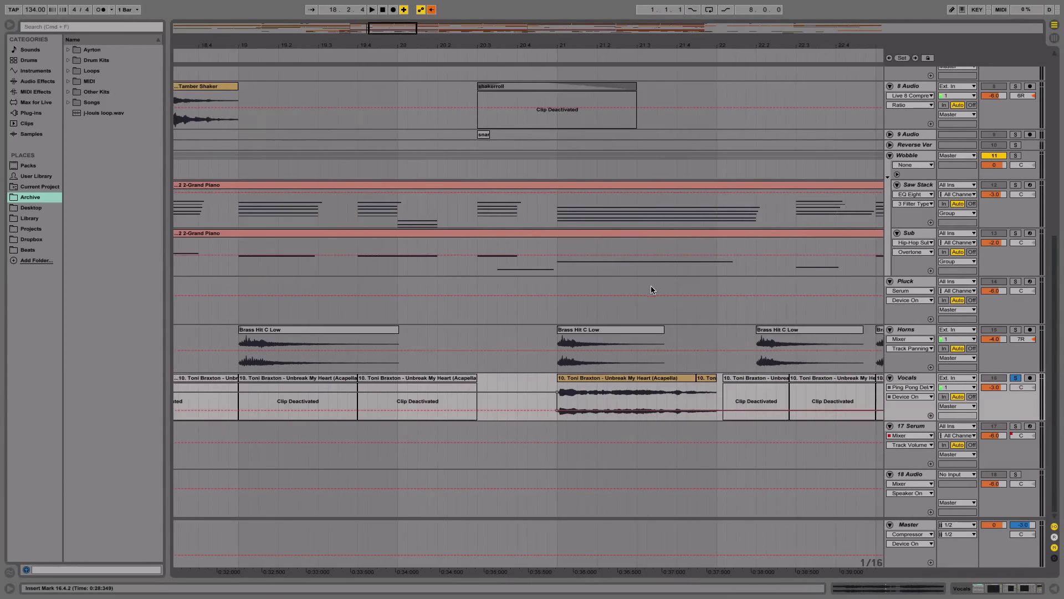
{"action": "left_click", "coordinate": [641, 377]}
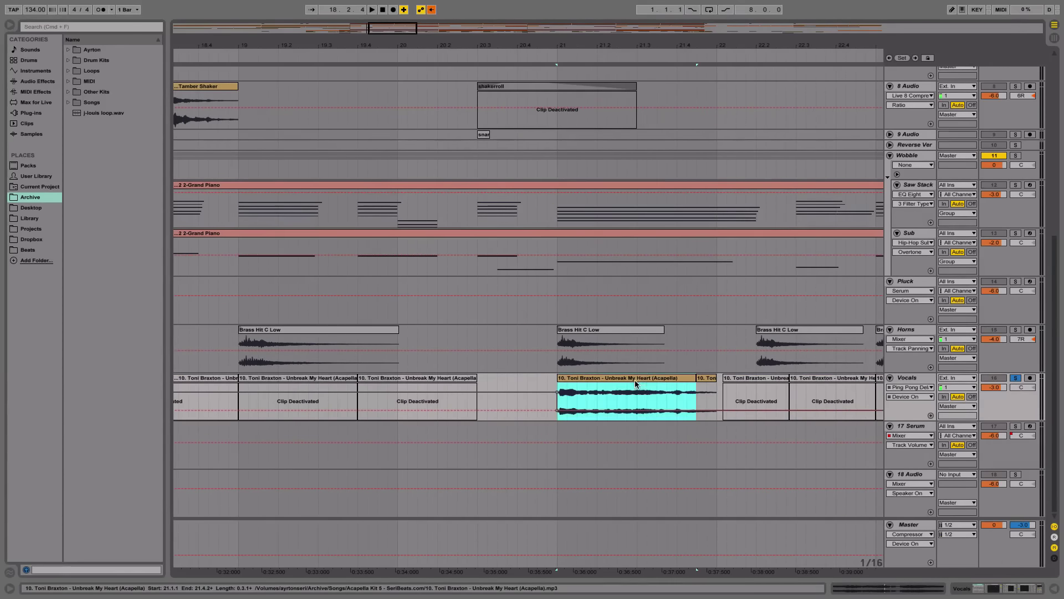
{"action": "left_click_drag", "start_coordinate": [592, 50], "coordinate": [408, 72]}
{"action": "key", "text": "space"}
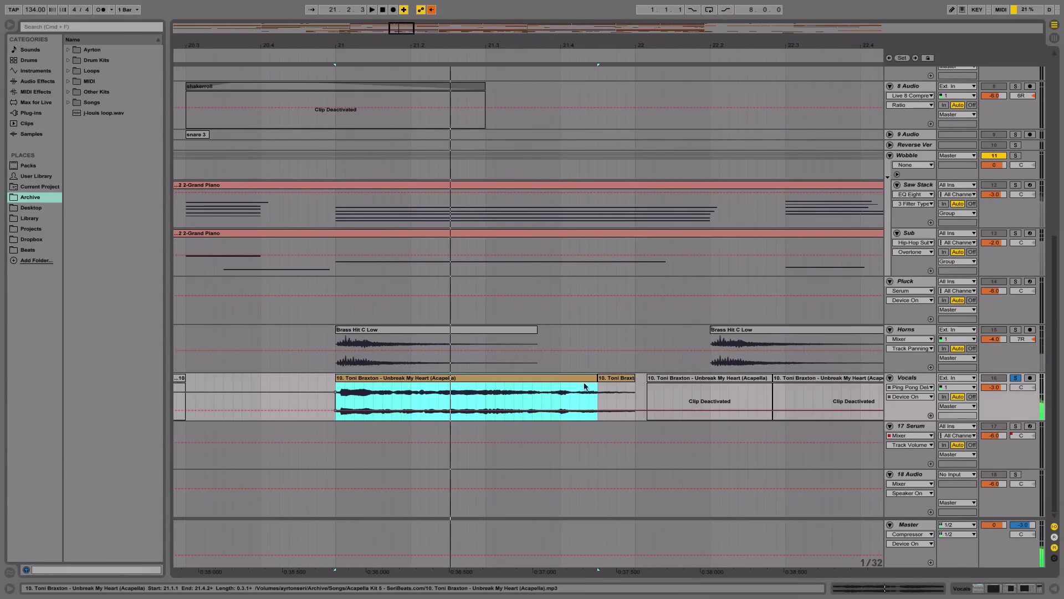
{"action": "key", "text": "space"}
{"action": "left_click", "coordinate": [612, 381]}
{"action": "left_click", "coordinate": [560, 379]}
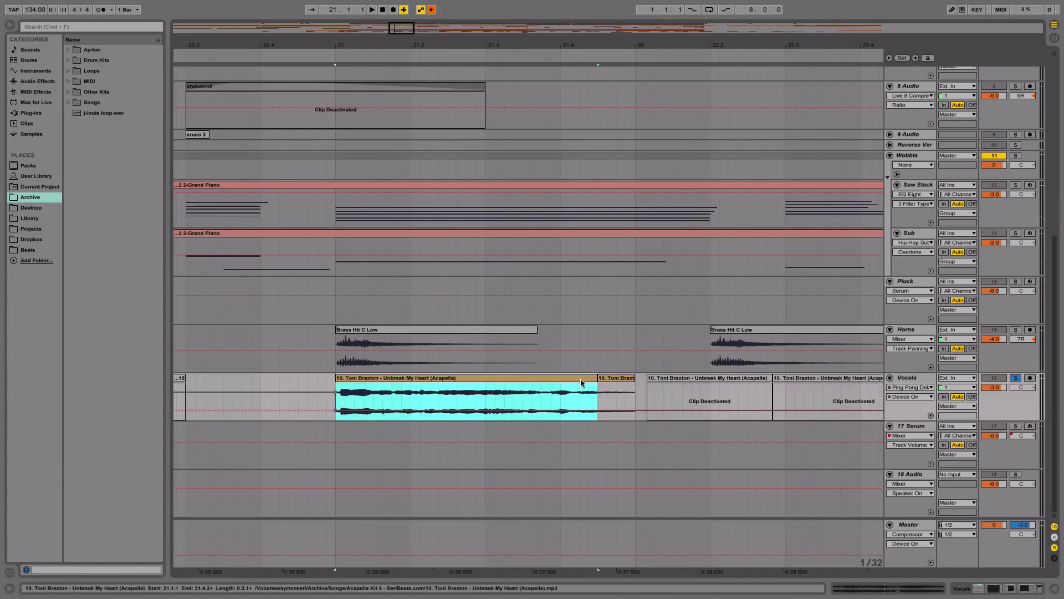
Step: Inspect the short vocal slice at the end of bar 21 and replay the phrase from bar 21
{"action": "left_click", "coordinate": [613, 378]}
{"action": "scroll", "coordinate": [632, 377], "scroll_direction": "right", "scroll_amount": 3}
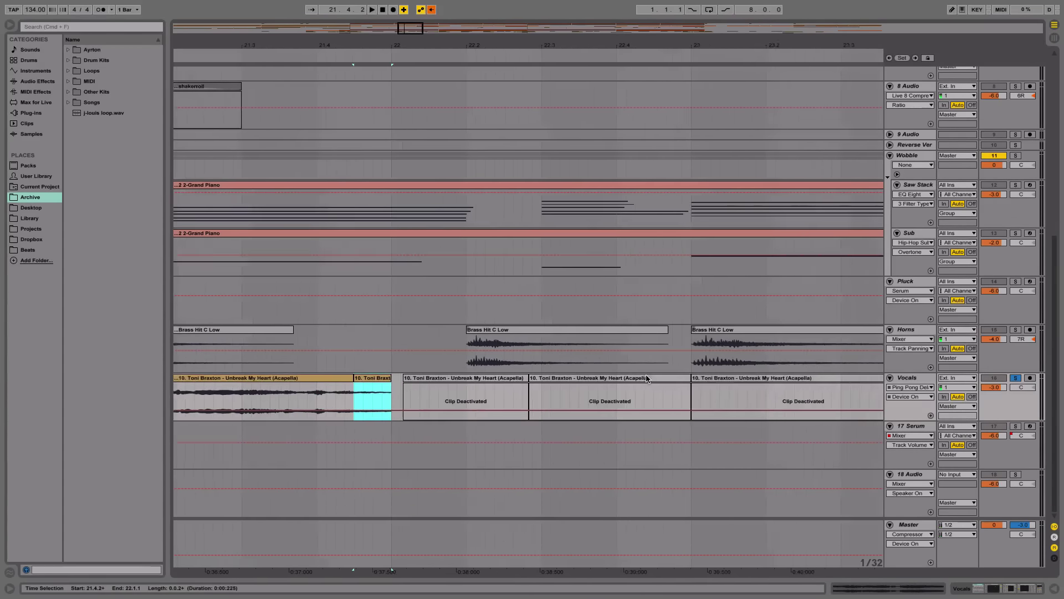
{"action": "scroll", "coordinate": [648, 375], "scroll_direction": "left", "scroll_amount": 10}
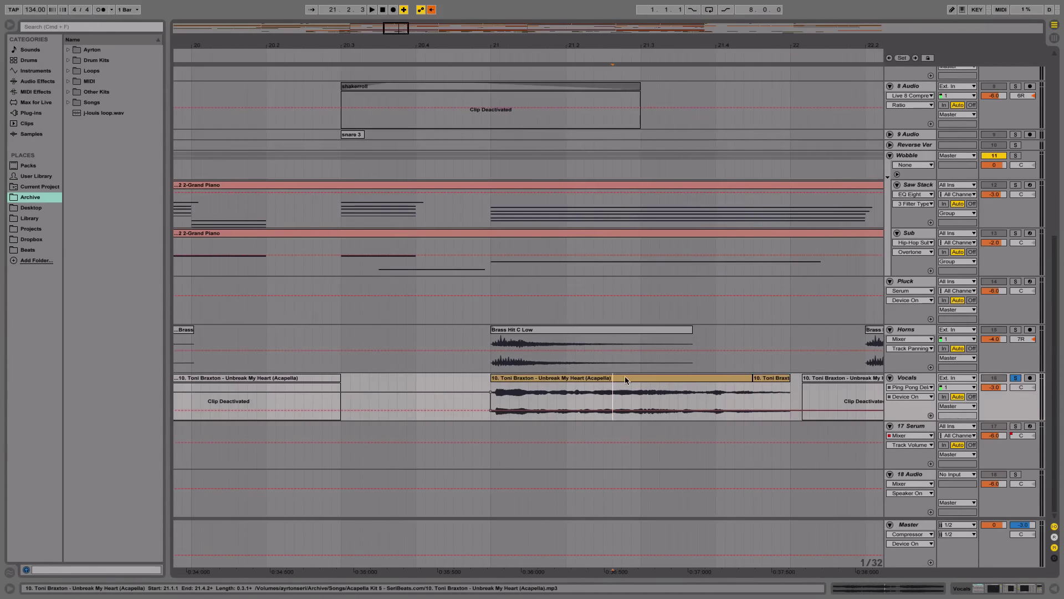
{"action": "left_click", "coordinate": [625, 378]}
{"action": "key", "text": "space"}
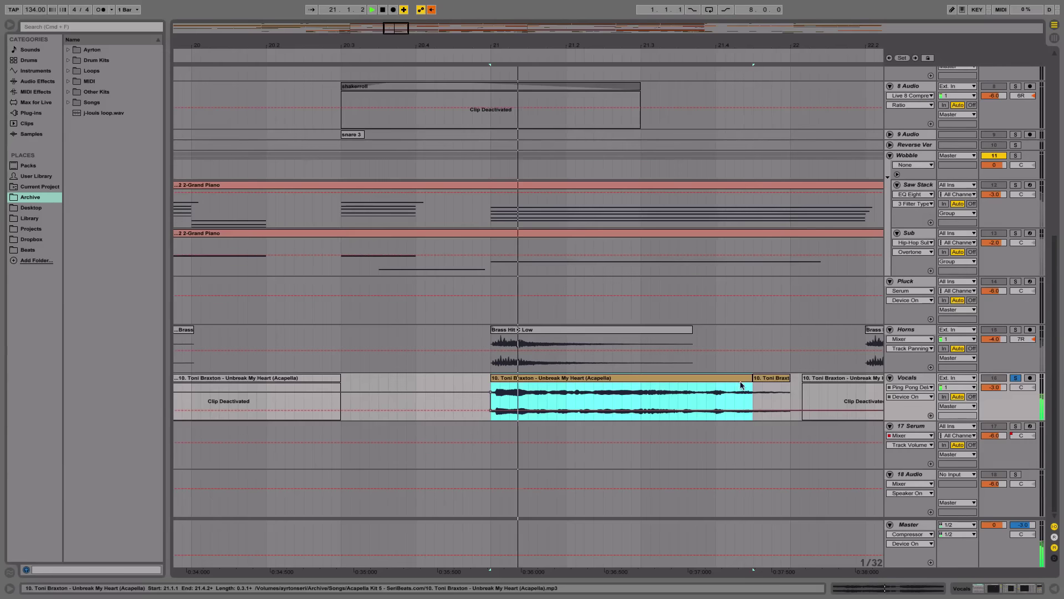
{"action": "scroll", "coordinate": [727, 397], "scroll_direction": "right", "scroll_amount": 8}
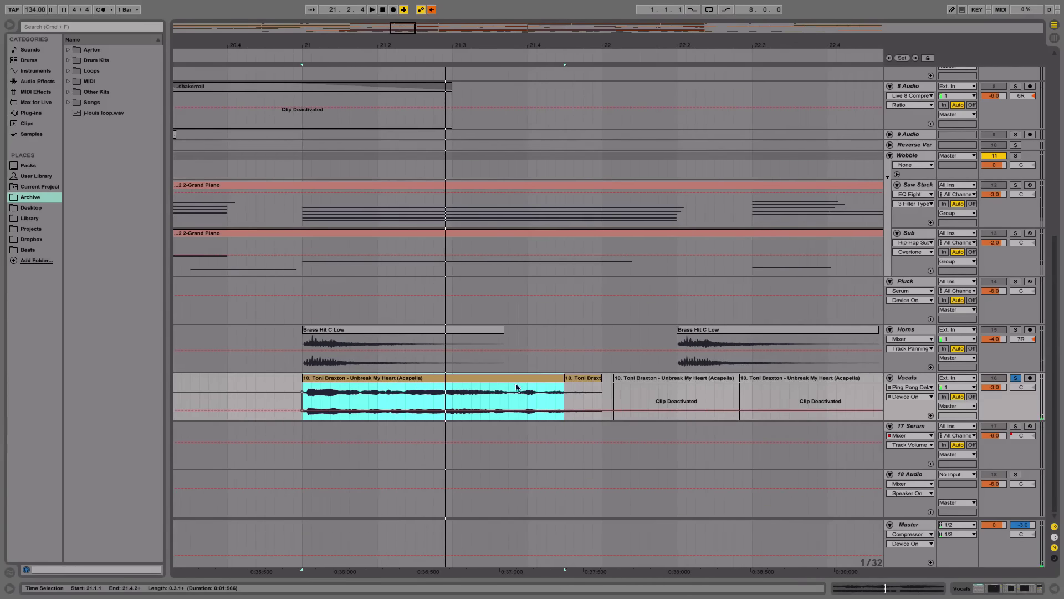
{"action": "key", "text": "space"}
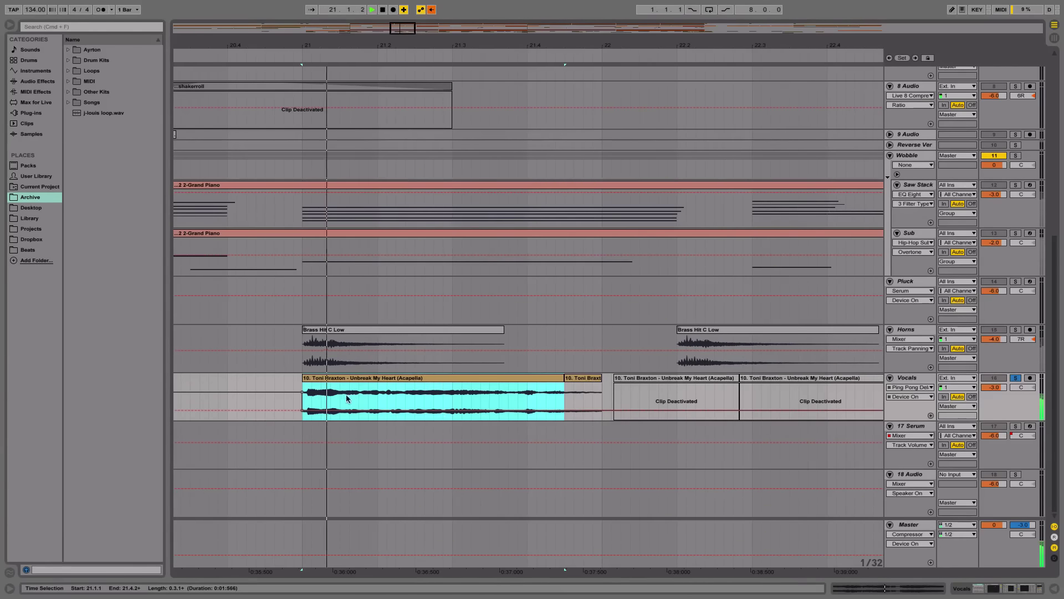
{"action": "key", "text": "space"}
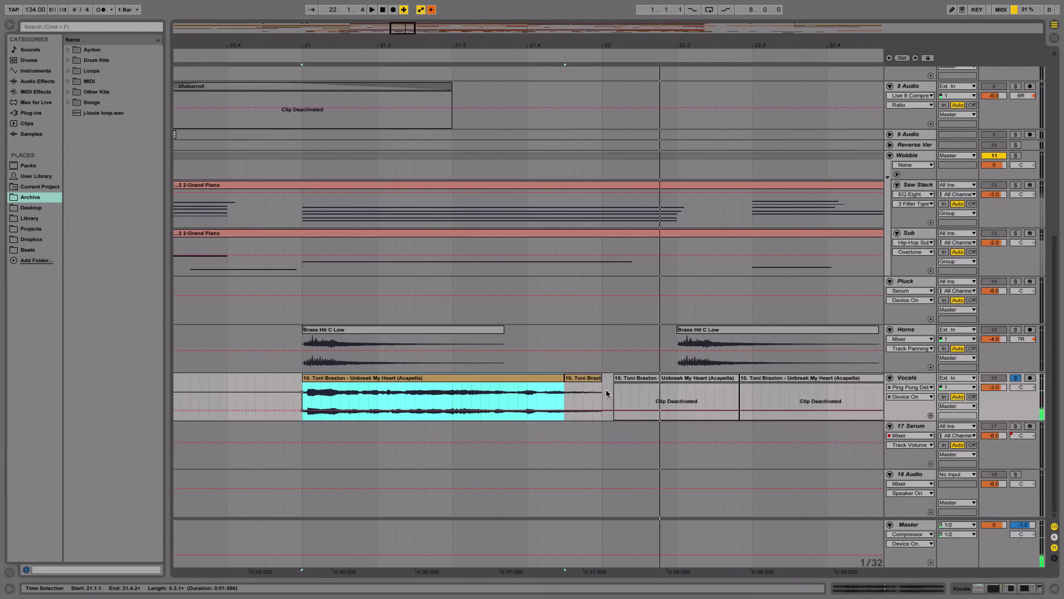
Step: Inspect the vocal slices at beat 23.4 and bar 24, and play from bar 24 into bar 25
{"action": "scroll", "coordinate": [603, 389], "scroll_direction": "right", "scroll_amount": 20}
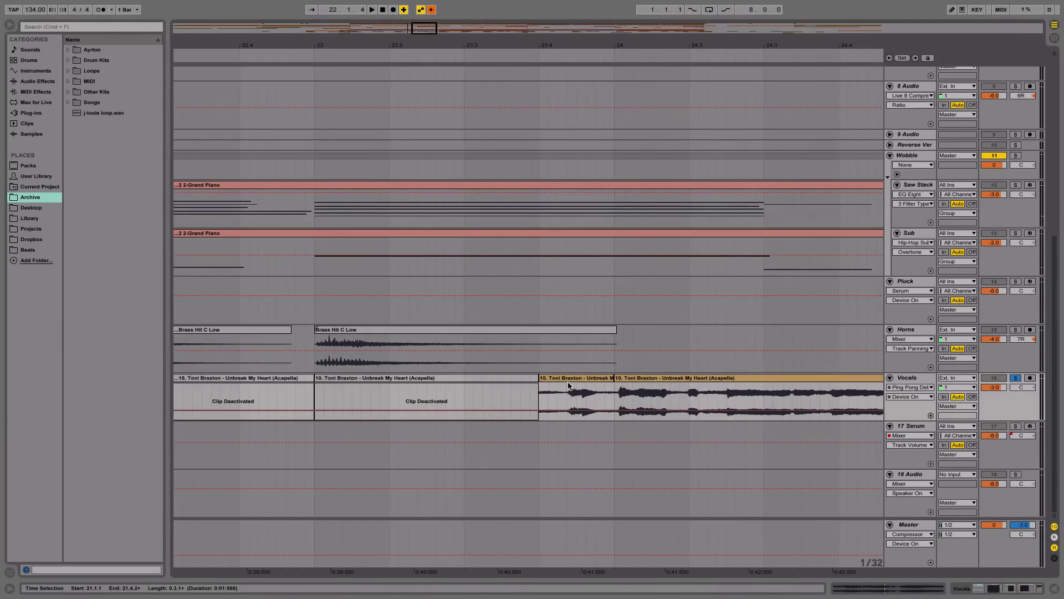
{"action": "left_click", "coordinate": [580, 381]}
{"action": "scroll", "coordinate": [580, 379], "scroll_direction": "right", "scroll_amount": 10}
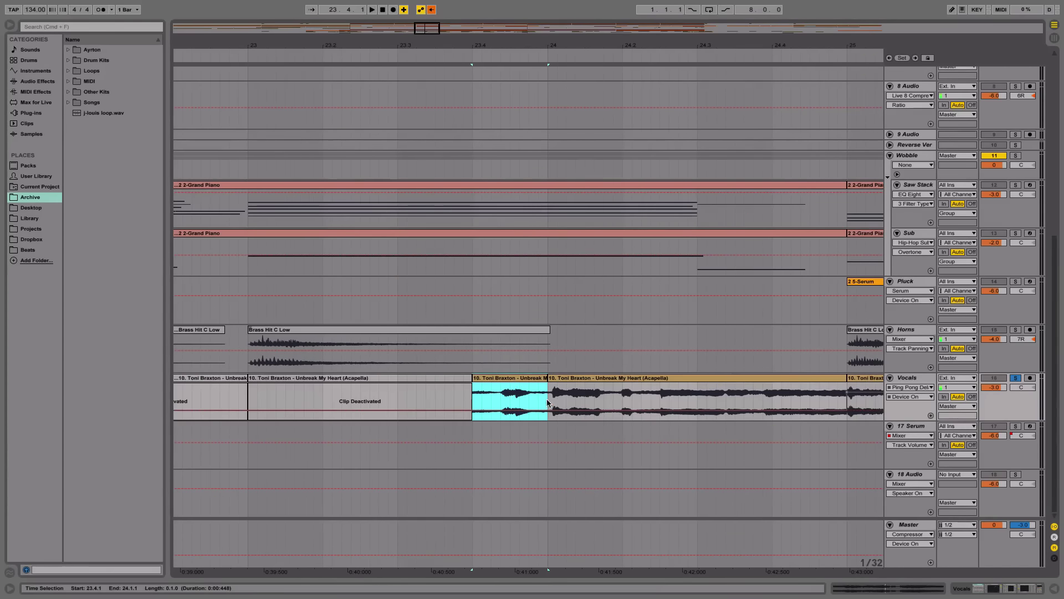
{"action": "left_click", "coordinate": [777, 375]}
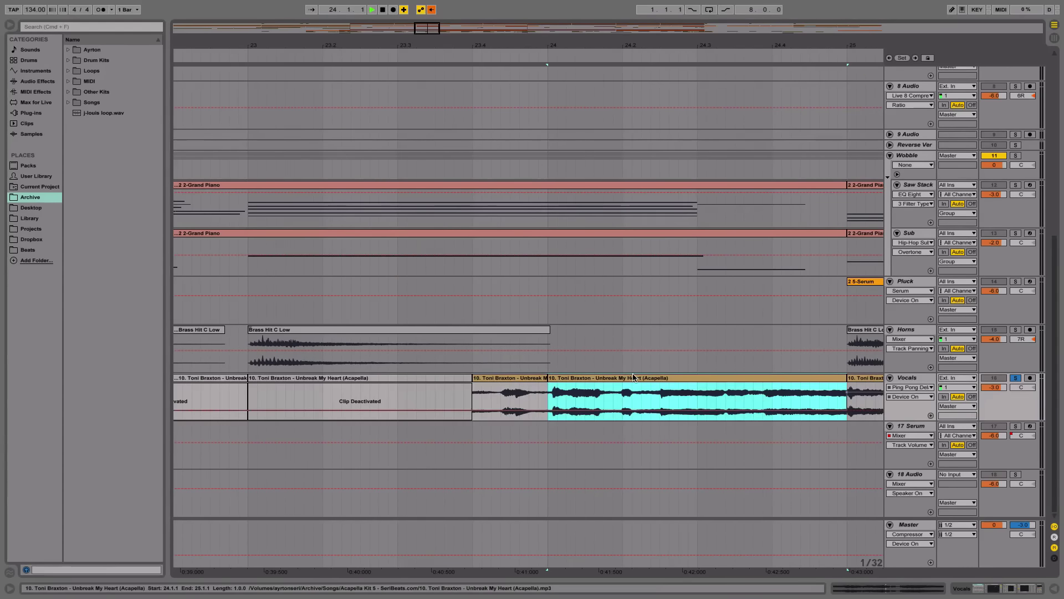
{"action": "key", "text": "space"}
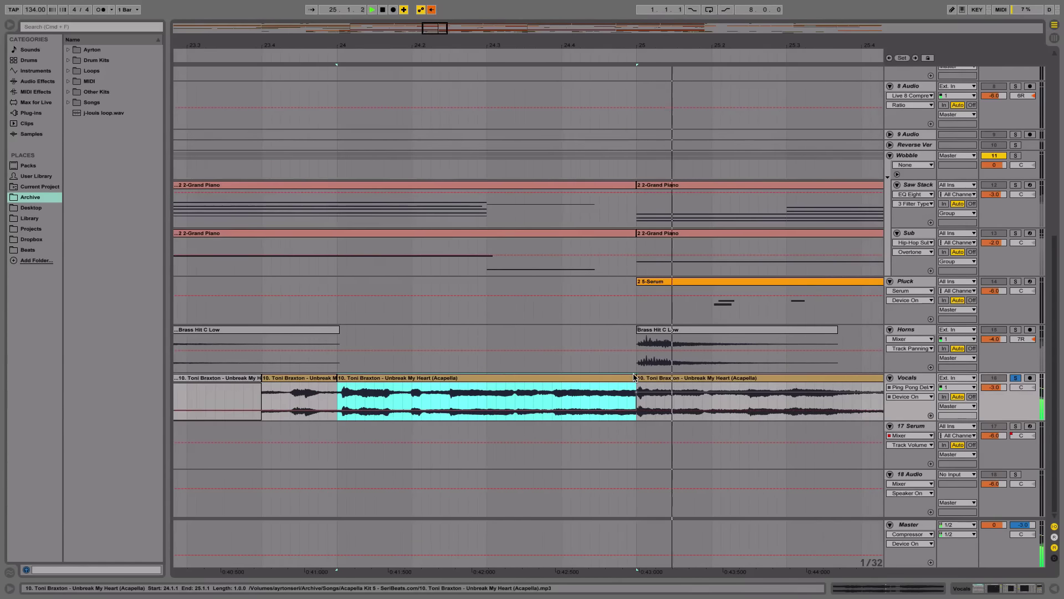
{"action": "key", "text": "space"}
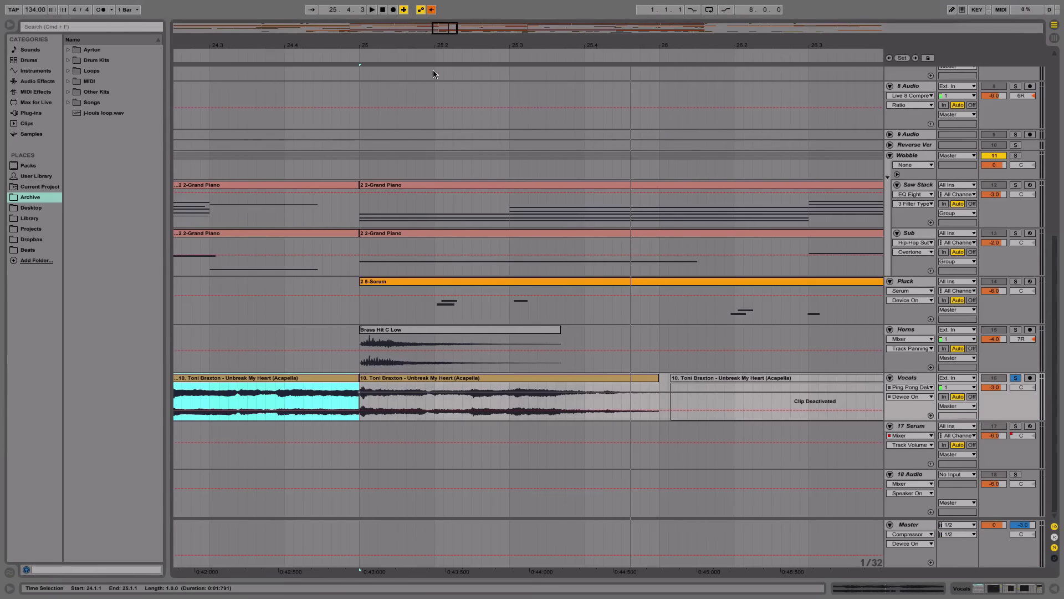
Step: Show the Vocals track's effect chain and re-enable its overridden automation
{"action": "left_click_drag", "start_coordinate": [440, 47], "coordinate": [440, 32]}
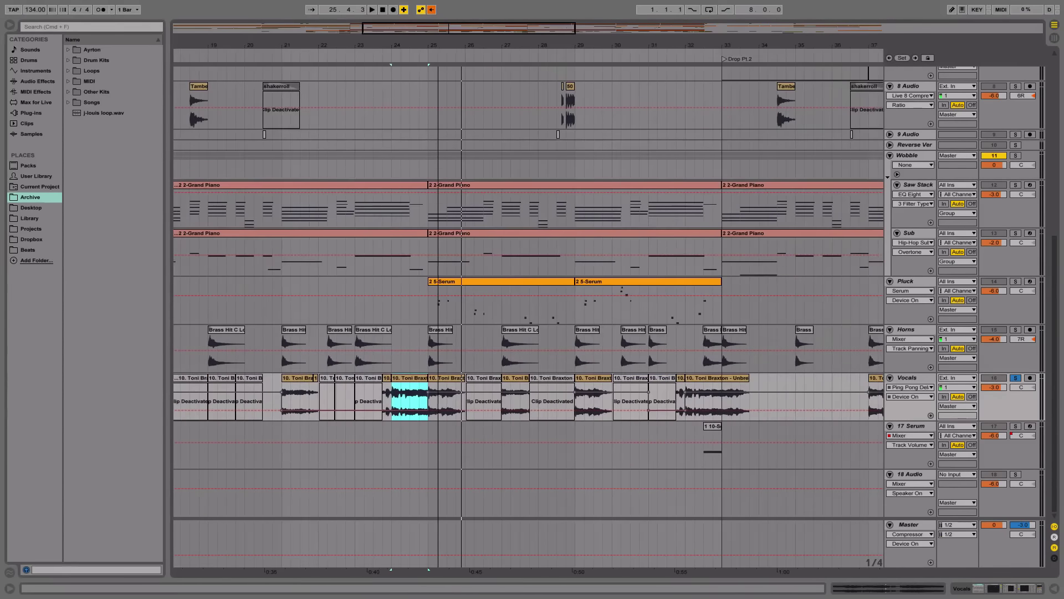
{"action": "scroll", "coordinate": [480, 239], "scroll_direction": "left", "scroll_amount": 15}
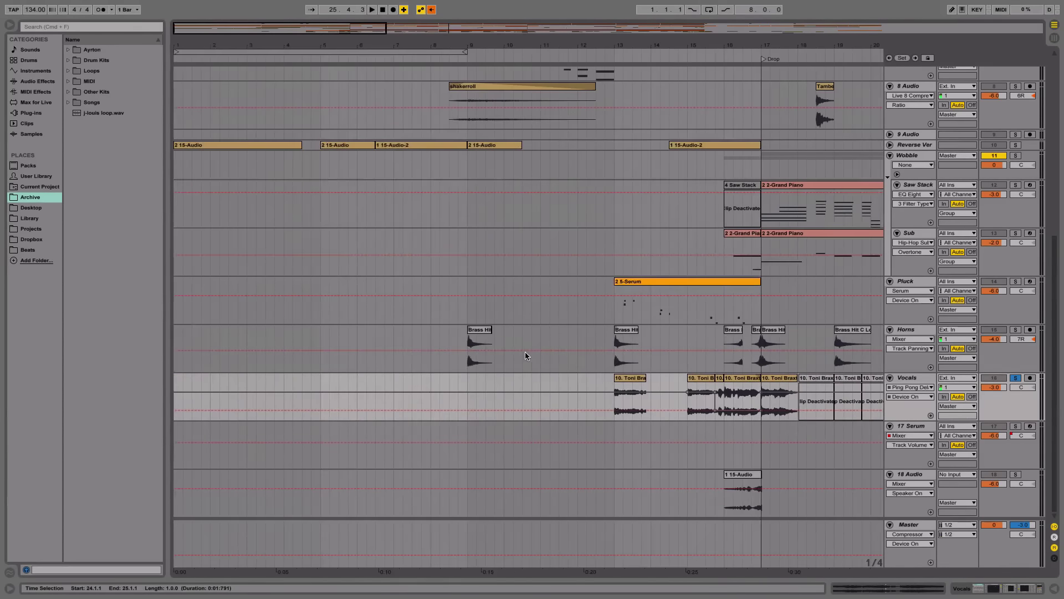
{"action": "scroll", "coordinate": [525, 351], "scroll_direction": "right", "scroll_amount": 8}
{"action": "scroll", "coordinate": [525, 354], "scroll_direction": "left", "scroll_amount": 4}
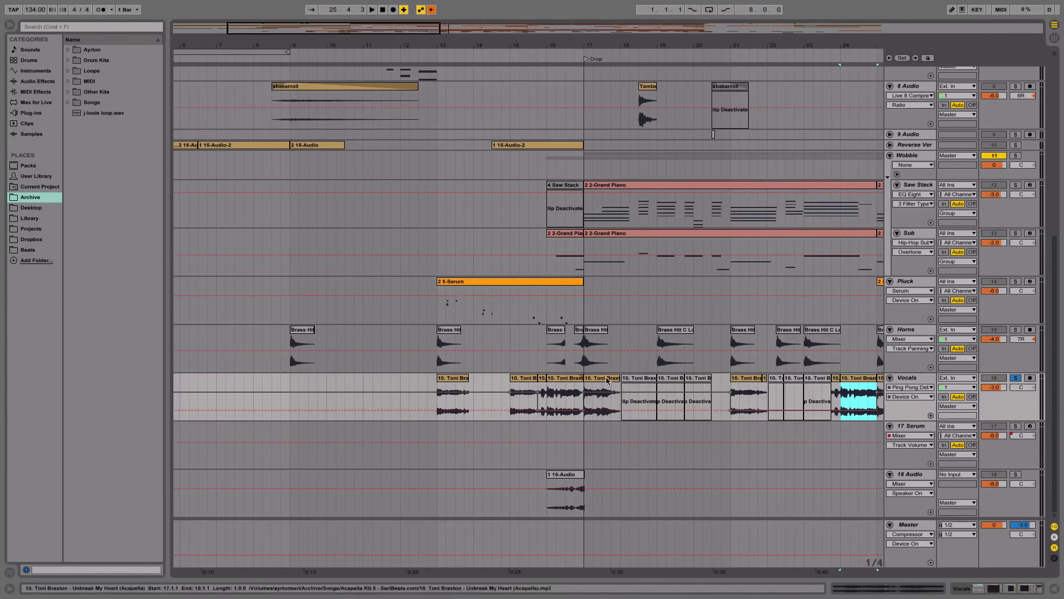
{"action": "scroll", "coordinate": [575, 378], "scroll_direction": "right", "scroll_amount": 4}
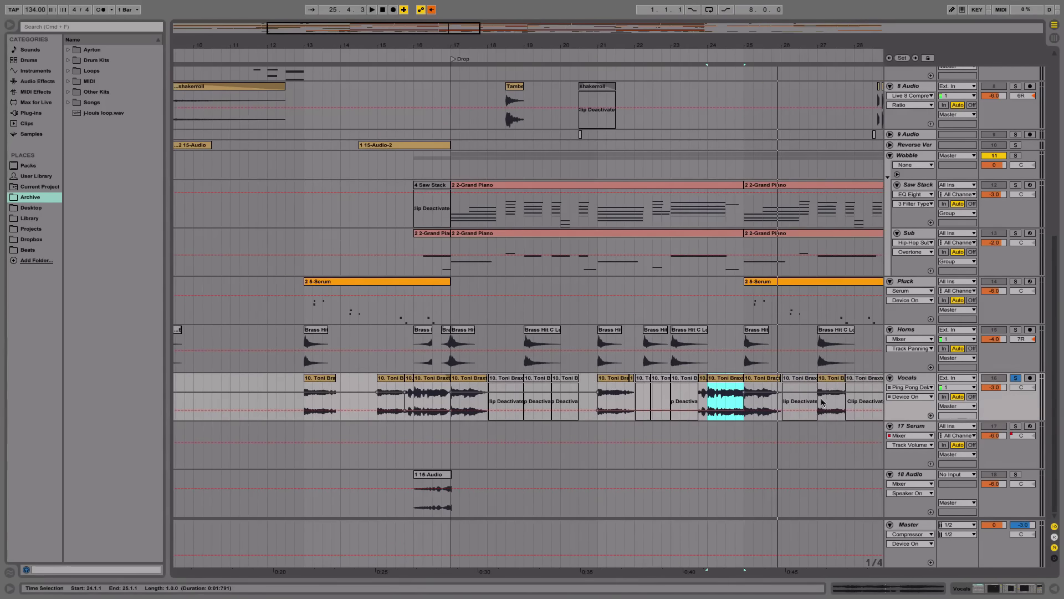
{"action": "double_click", "coordinate": [919, 379]}
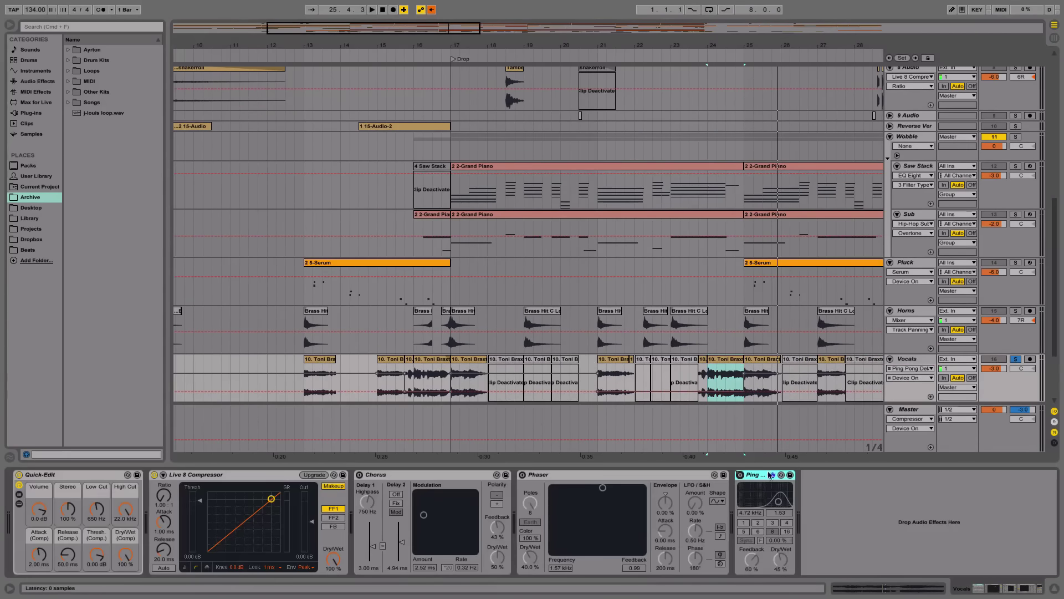
{"action": "left_click", "coordinate": [434, 9]}
Step: Solo the Bonus Closed hi-hat track and play its clip from bar 37
{"action": "scroll", "coordinate": [640, 386], "scroll_direction": "right", "scroll_amount": 5}
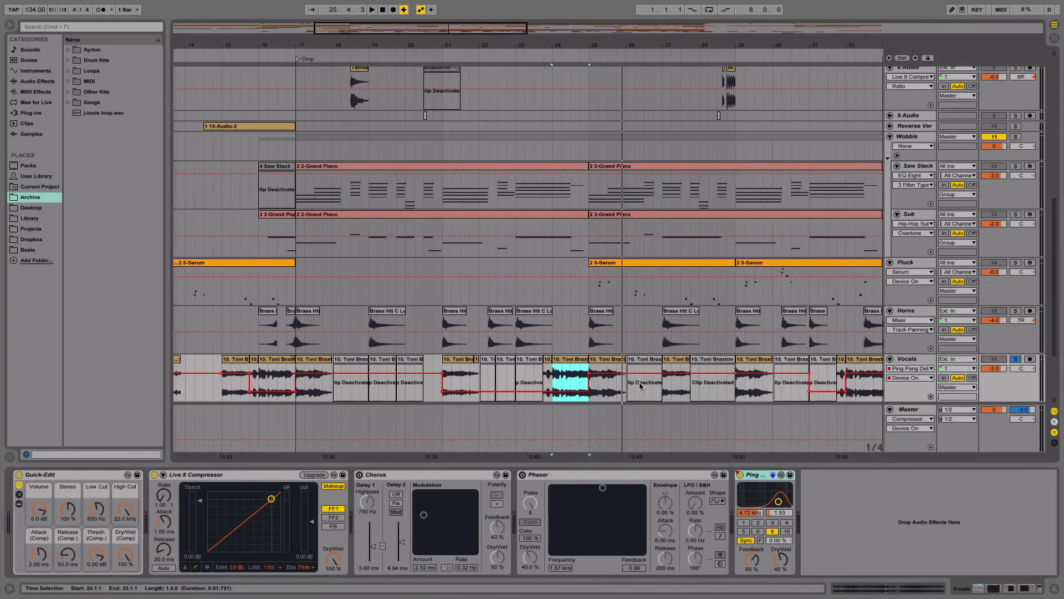
{"action": "scroll", "coordinate": [643, 386], "scroll_direction": "down", "scroll_amount": 3}
{"action": "scroll", "coordinate": [657, 257], "scroll_direction": "right", "scroll_amount": 1}
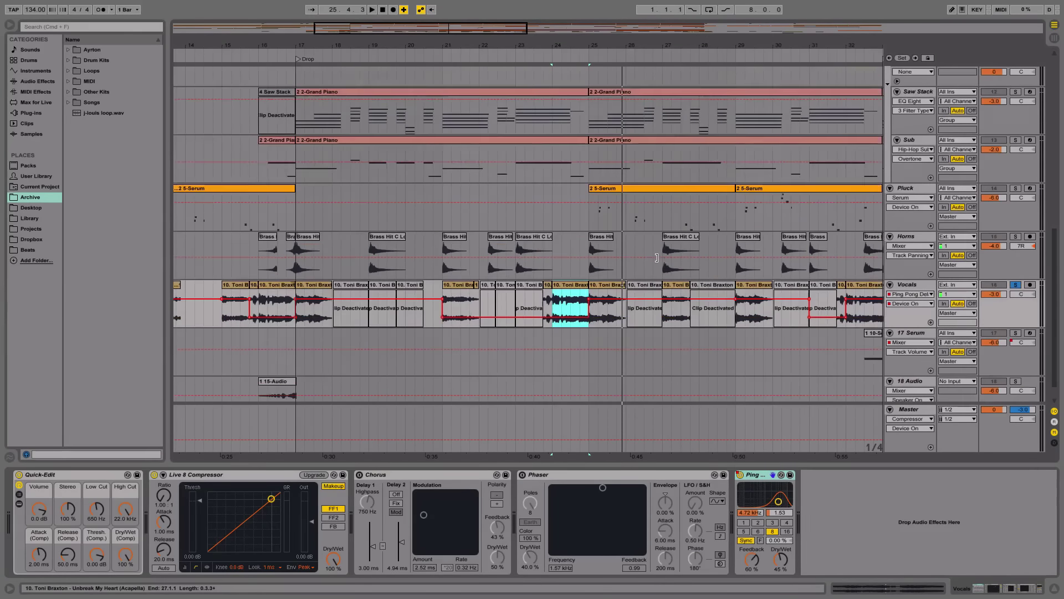
{"action": "scroll", "coordinate": [660, 167], "scroll_direction": "up", "scroll_amount": 10}
{"action": "scroll", "coordinate": [664, 86], "scroll_direction": "right", "scroll_amount": 15}
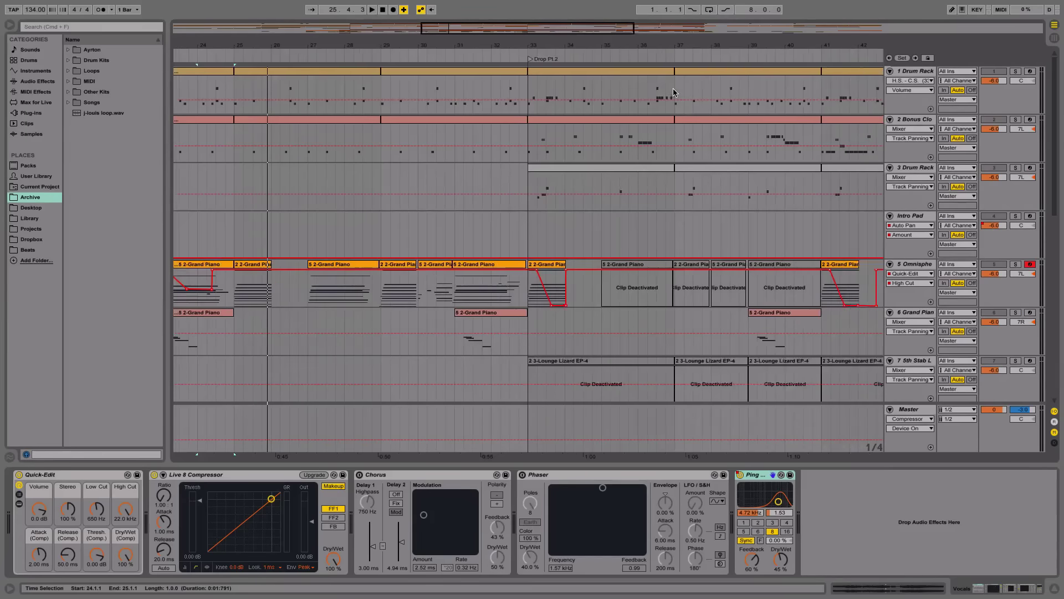
{"action": "left_click", "coordinate": [536, 121]}
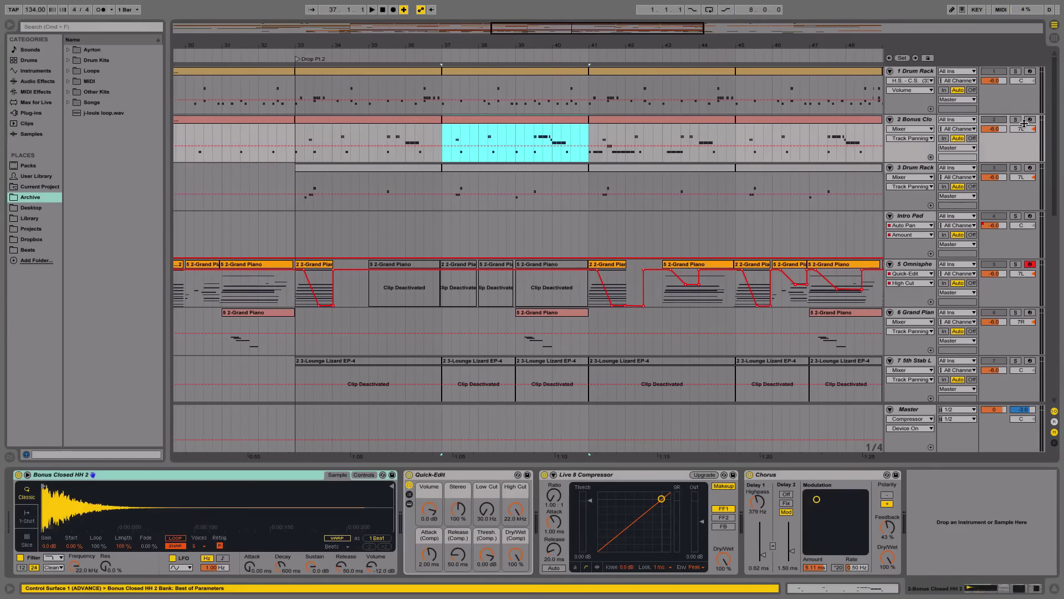
{"action": "left_click", "coordinate": [1016, 120]}
{"action": "key", "text": "space"}
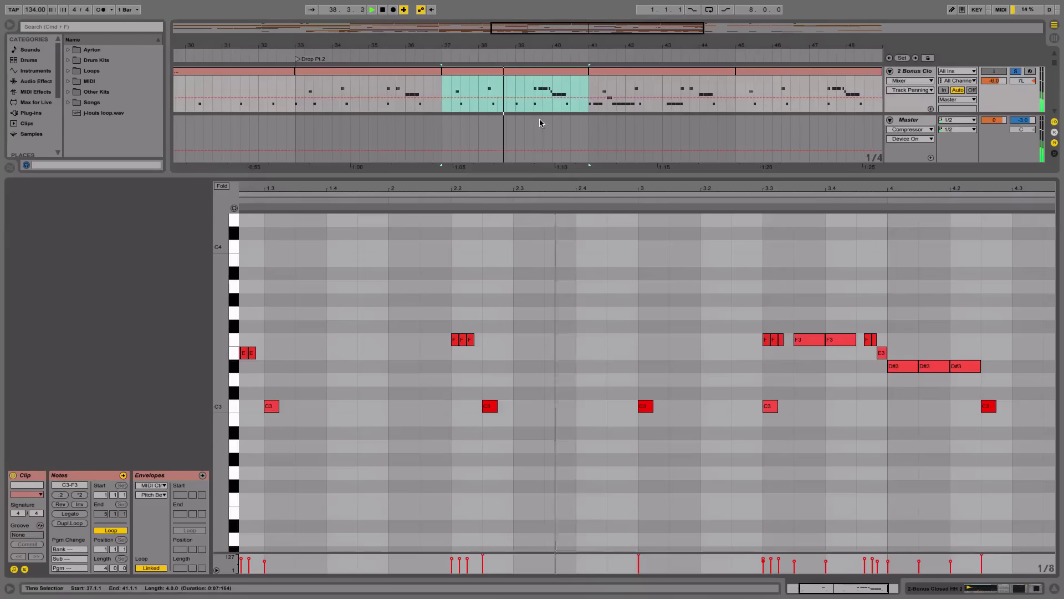
Step: Inspect the notes in the hi-hat clip at bar 37, close the clip view and unsolo the track
{"action": "double_click", "coordinate": [540, 119]}
{"action": "left_click", "coordinate": [718, 307]}
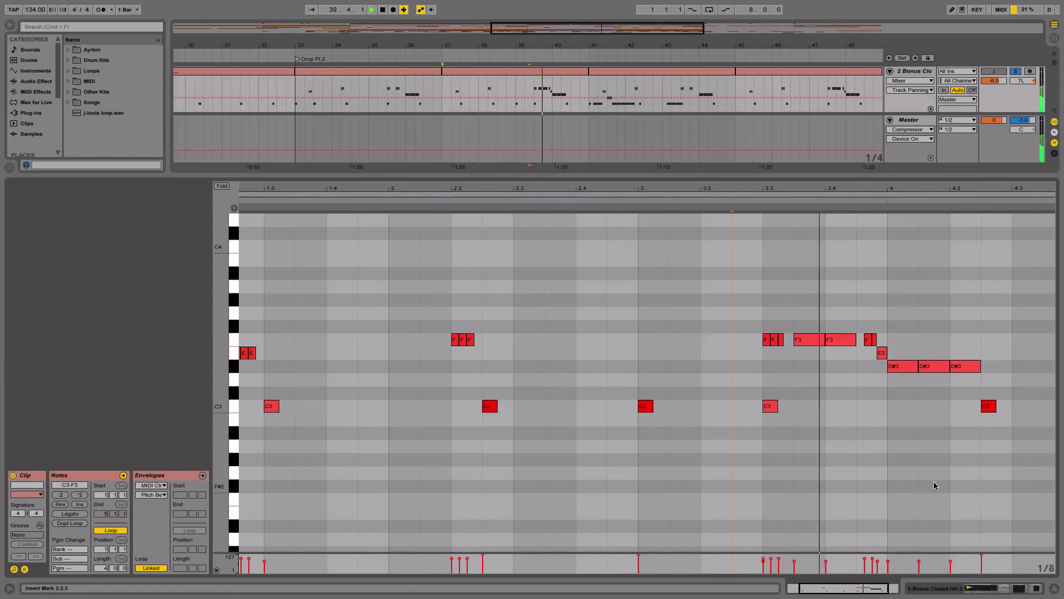
{"action": "key", "text": "space"}
{"action": "key", "text": "ctrl+alt+l"}
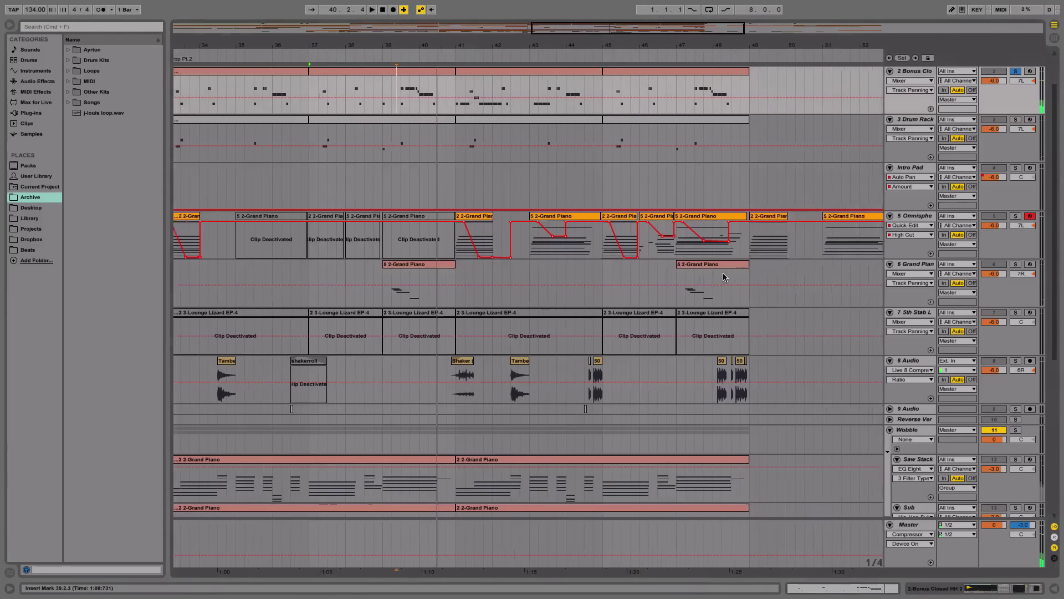
{"action": "left_click", "coordinate": [692, 145]}
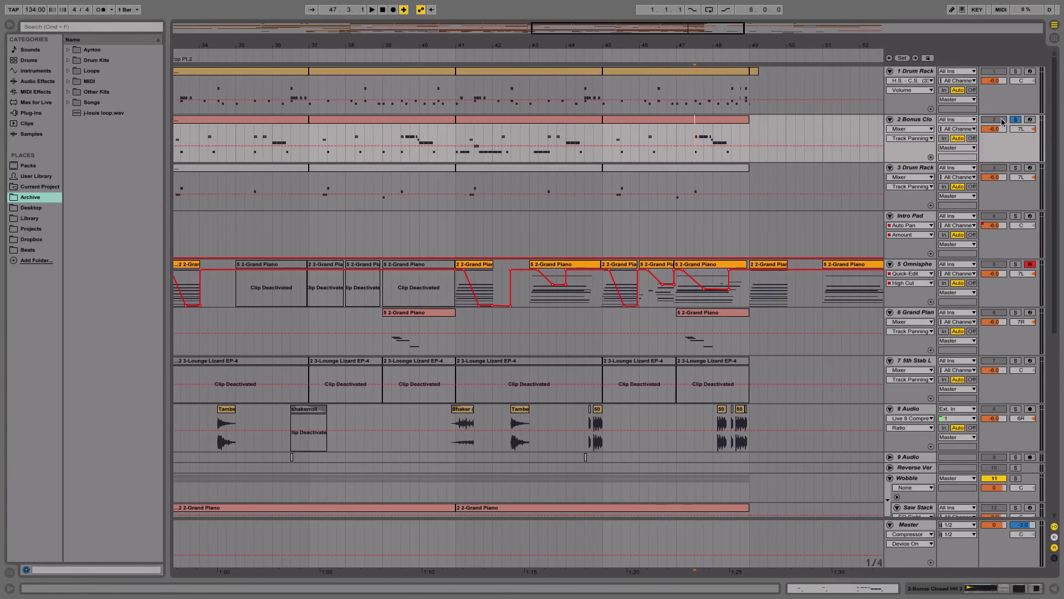
{"action": "left_click", "coordinate": [1015, 120]}
Step: Unfold the 9 Audio track and show its effect chain with the reverb
{"action": "scroll", "coordinate": [503, 213], "scroll_direction": "left", "scroll_amount": 8}
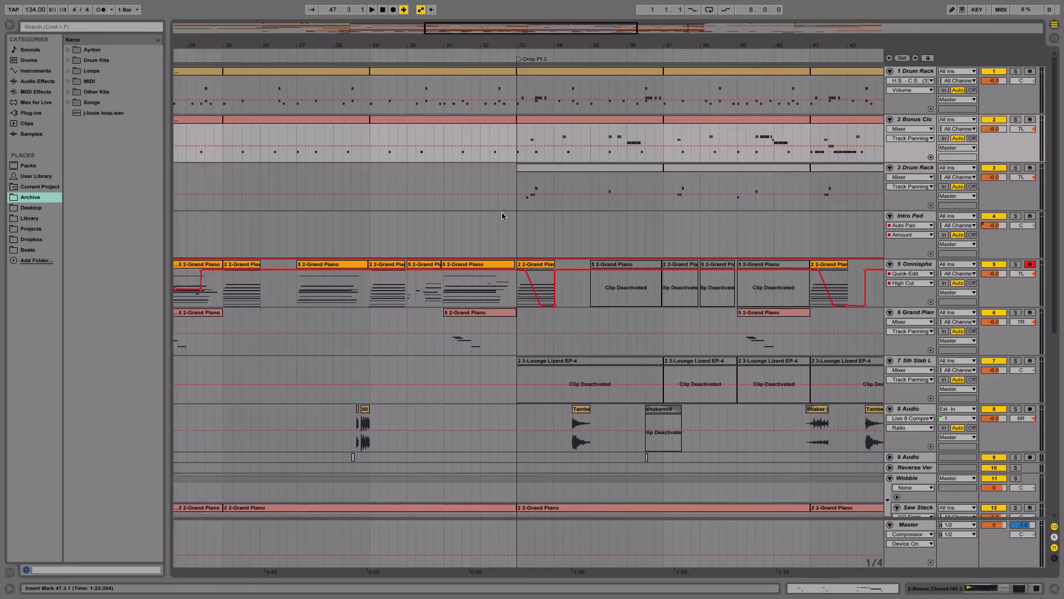
{"action": "scroll", "coordinate": [504, 214], "scroll_direction": "down", "scroll_amount": 10}
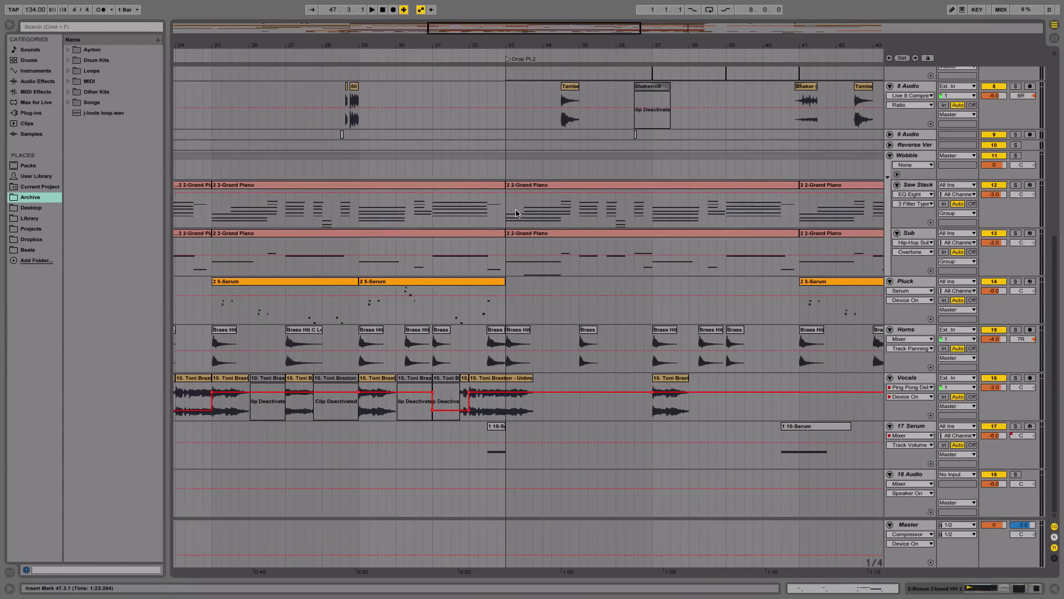
{"action": "scroll", "coordinate": [515, 213], "scroll_direction": "right", "scroll_amount": 6}
{"action": "scroll", "coordinate": [517, 213], "scroll_direction": "left", "scroll_amount": 5}
{"action": "scroll", "coordinate": [518, 213], "scroll_direction": "up", "scroll_amount": 8}
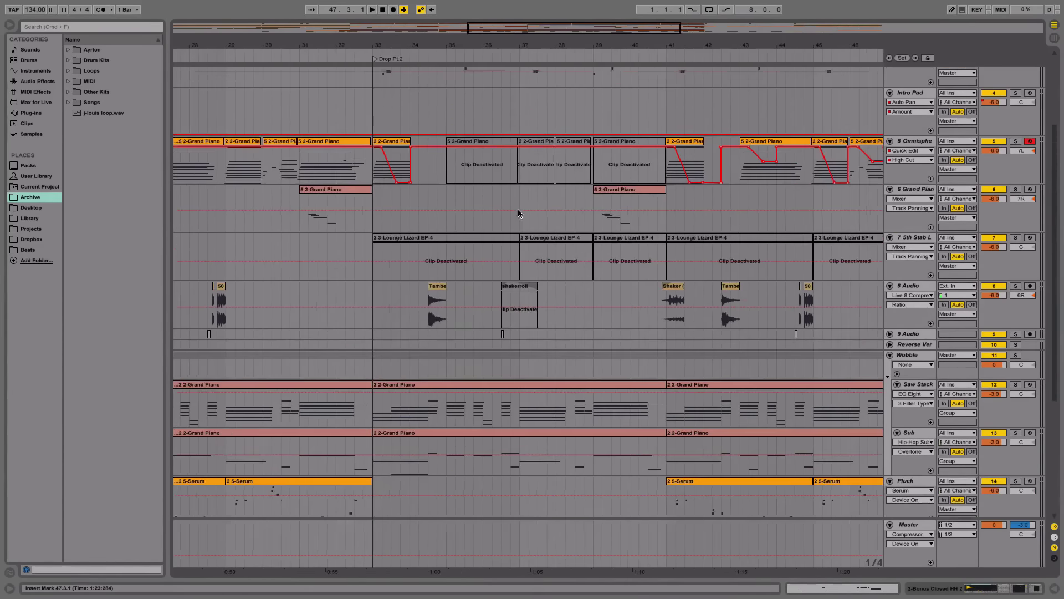
{"action": "scroll", "coordinate": [518, 210], "scroll_direction": "down", "scroll_amount": 3}
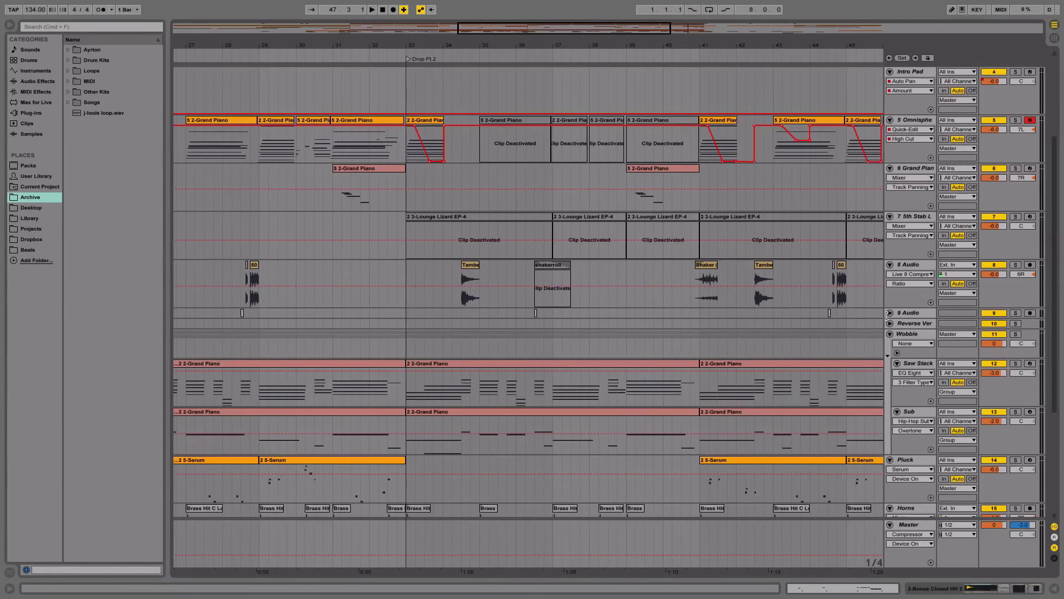
{"action": "left_click", "coordinate": [889, 314]}
{"action": "left_click", "coordinate": [537, 333]}
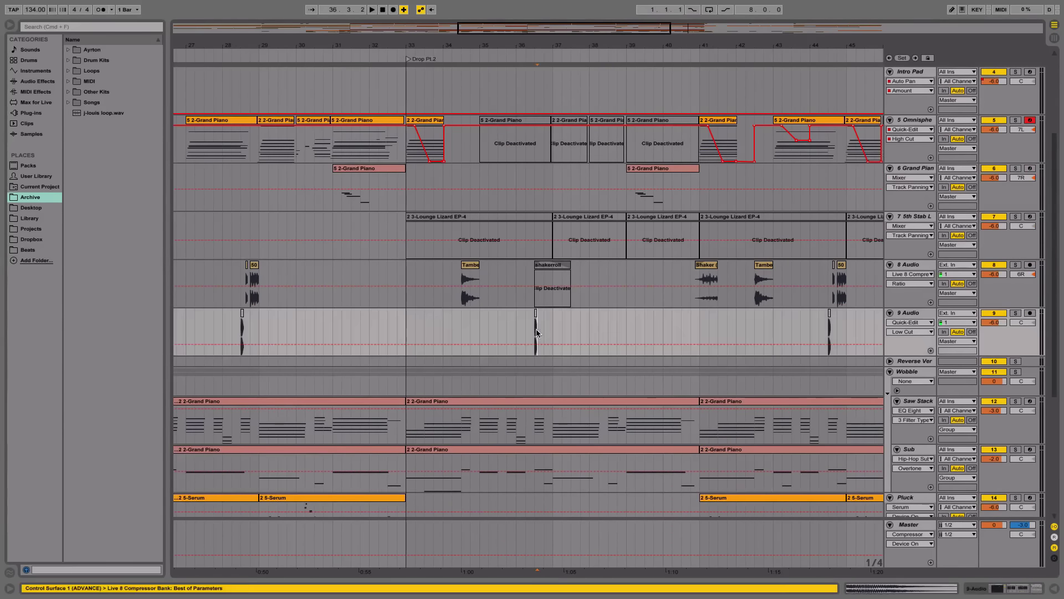
{"action": "double_click", "coordinate": [914, 312]}
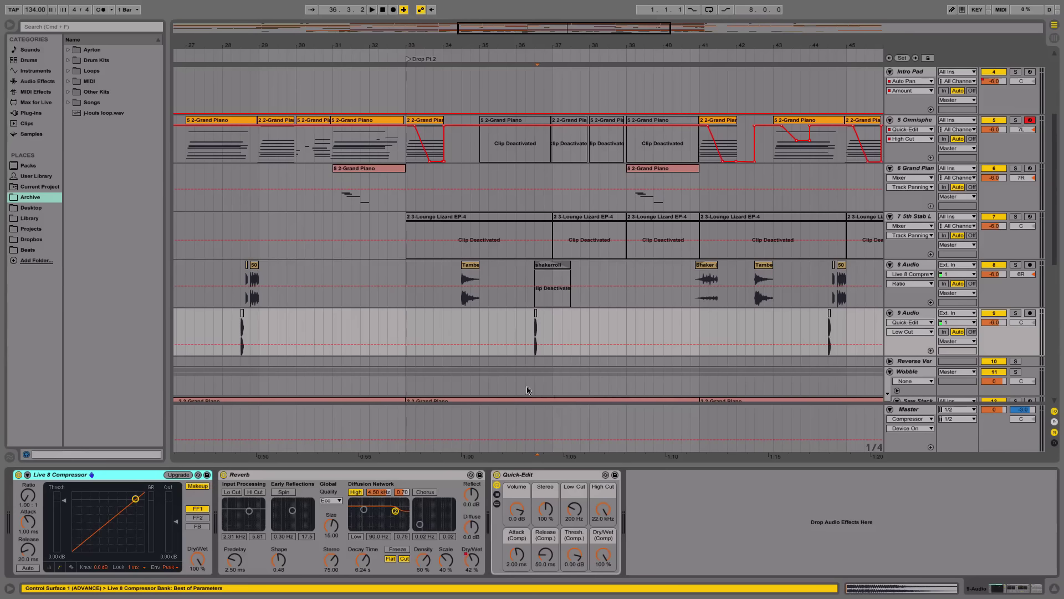
Step: Solo the 9 Audio track and play its short hit from 36.3
{"action": "left_click", "coordinate": [535, 340]}
{"action": "left_click", "coordinate": [1015, 313]}
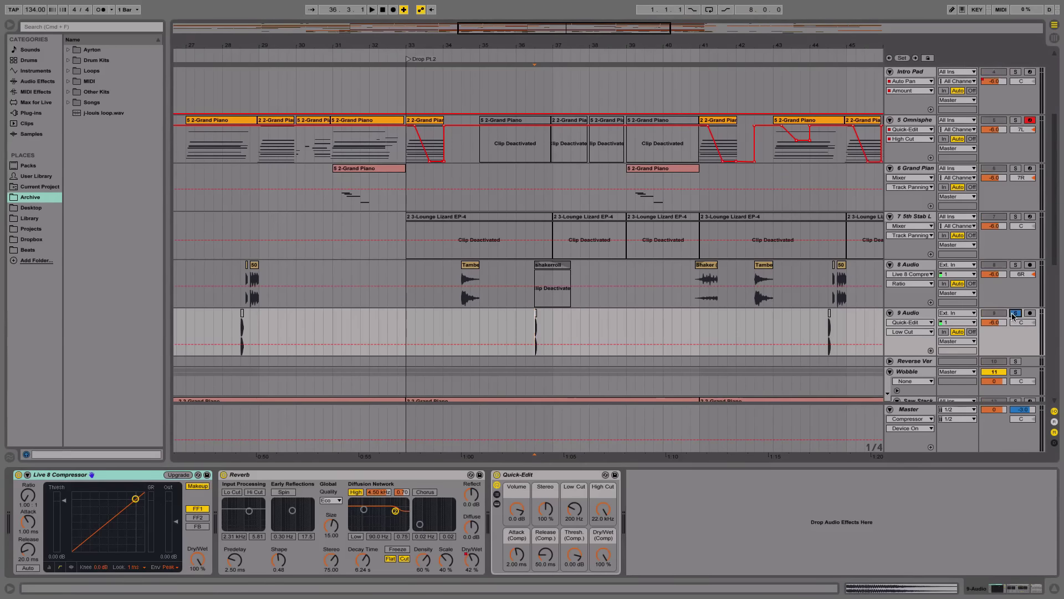
{"action": "key", "text": "space"}
{"action": "key", "text": "space"}
{"action": "scroll", "coordinate": [437, 242], "scroll_direction": "up", "scroll_amount": 5}
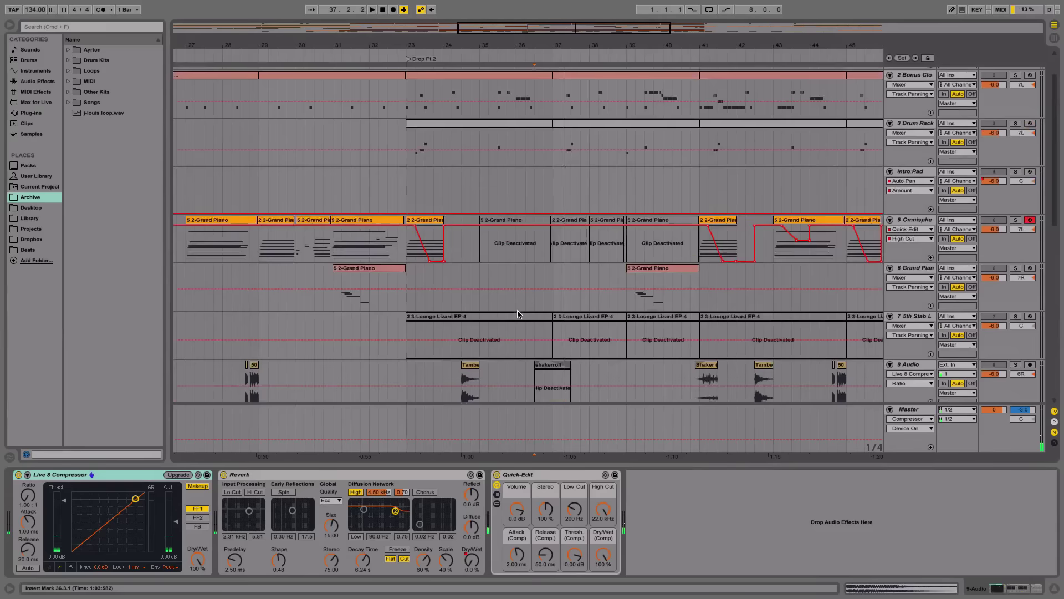
Step: Examine how the short 9 Audio hits are spaced in Drop Pt.2, marking the empty stretches around the hit at 36.3
{"action": "scroll", "coordinate": [436, 192], "scroll_direction": "down", "scroll_amount": 6}
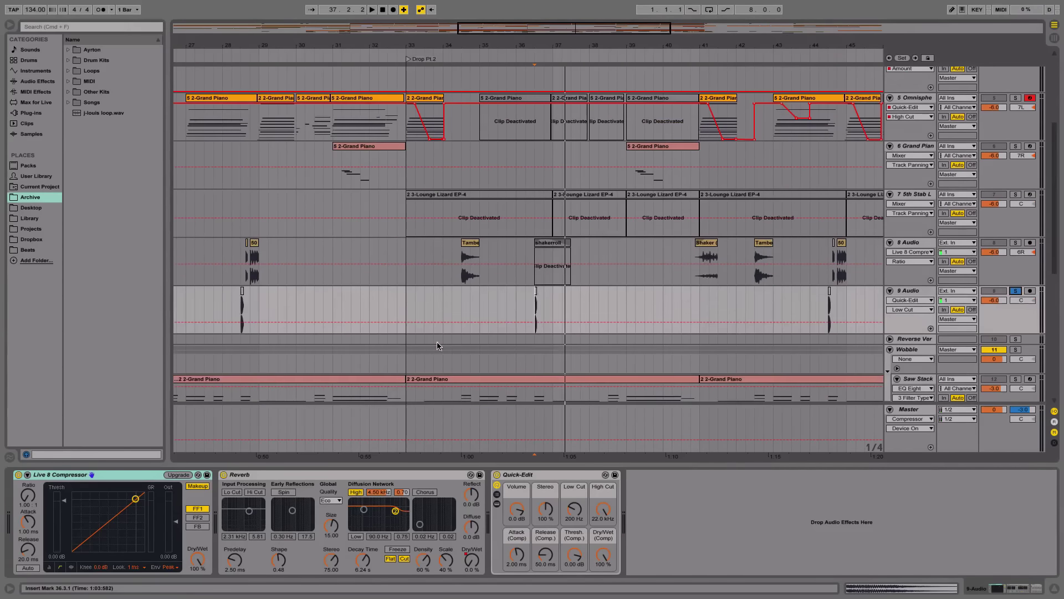
{"action": "left_click_drag", "start_coordinate": [406, 318], "coordinate": [589, 312]}
{"action": "scroll", "coordinate": [721, 305], "scroll_direction": "right", "scroll_amount": 2}
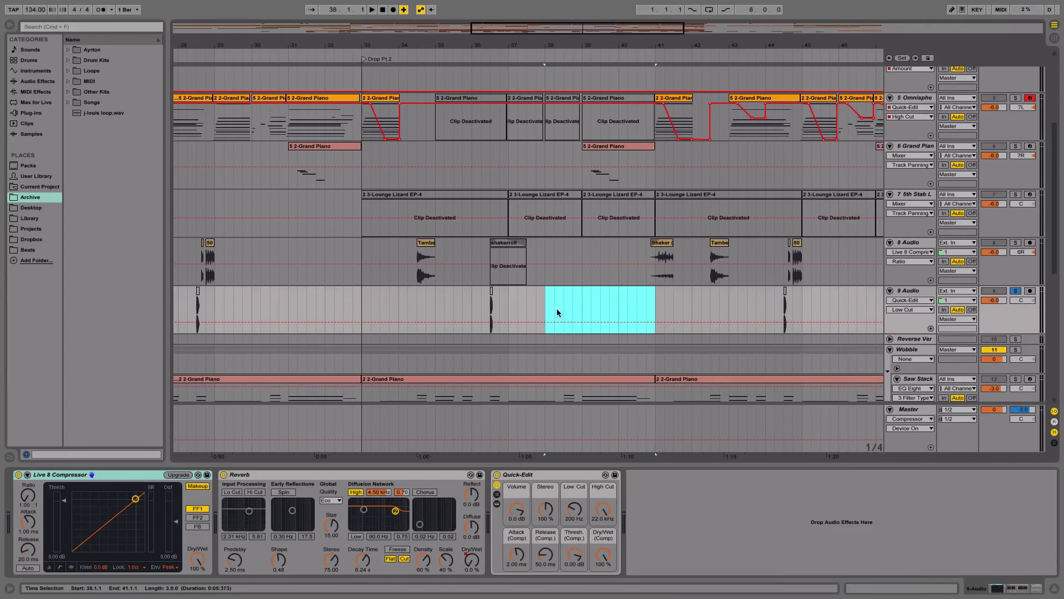
{"action": "left_click_drag", "start_coordinate": [376, 310], "coordinate": [476, 307]}
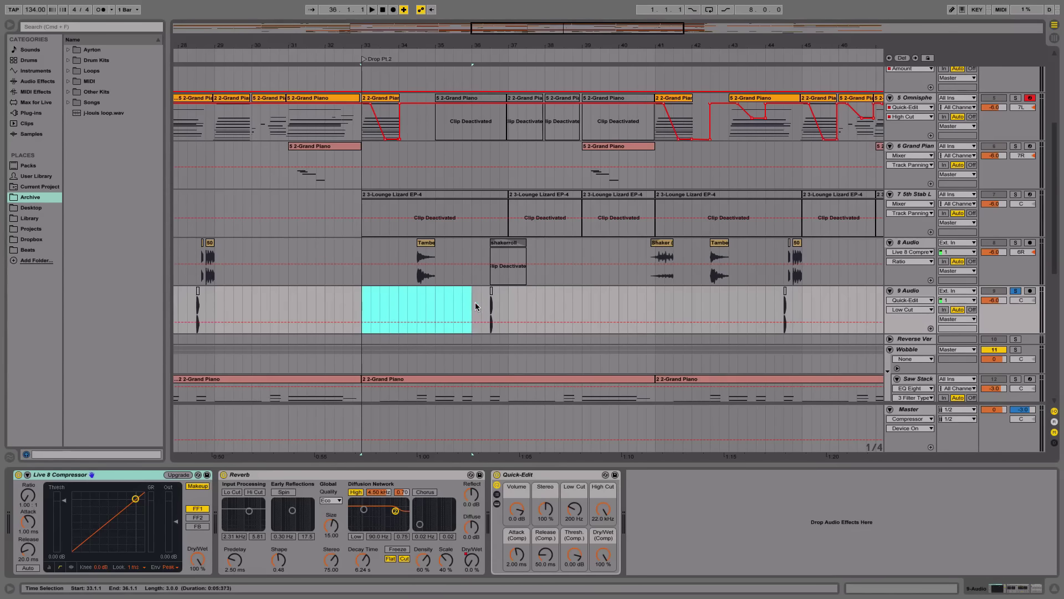
{"action": "left_click", "coordinate": [389, 313]}
{"action": "left_click", "coordinate": [487, 312]}
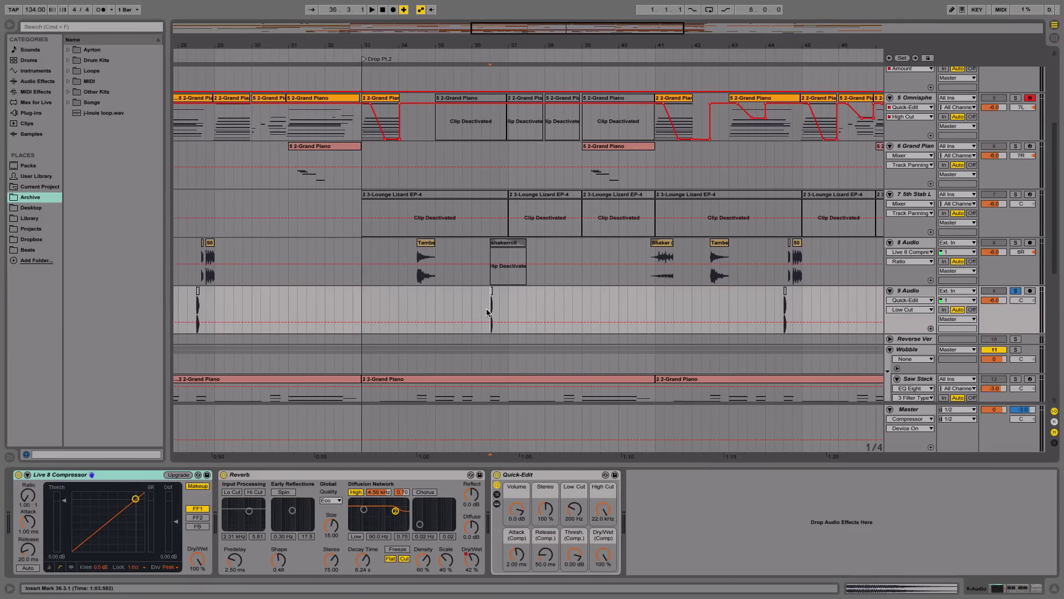
{"action": "left_click_drag", "start_coordinate": [358, 317], "coordinate": [514, 301]}
{"action": "left_click_drag", "start_coordinate": [643, 301], "coordinate": [498, 304]}
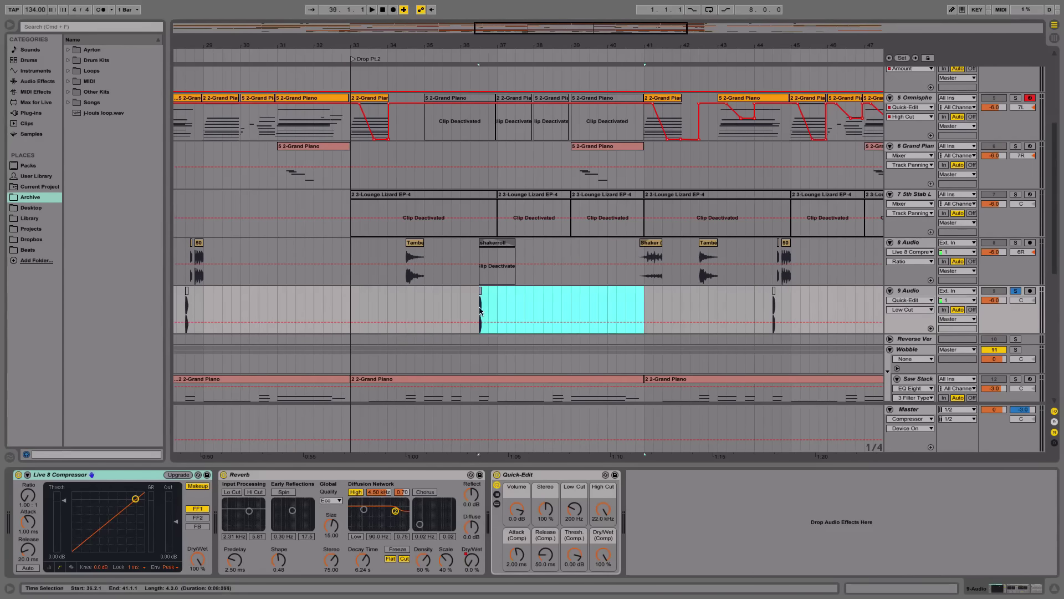
{"action": "left_click", "coordinate": [494, 305]}
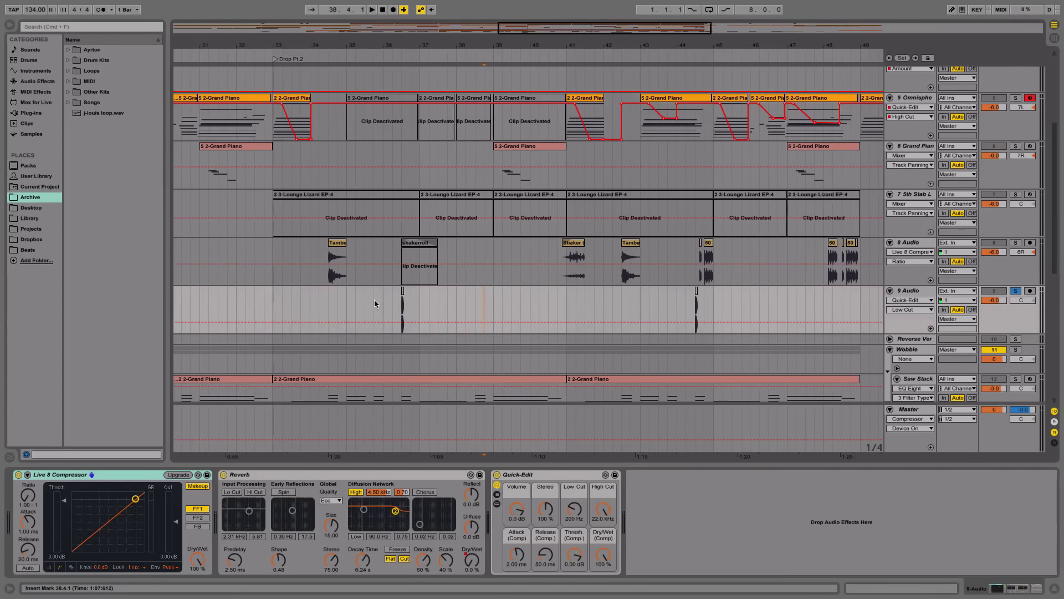
{"action": "left_click", "coordinate": [503, 301]}
{"action": "left_click", "coordinate": [760, 301]}
Step: Solo the 18 Audio track and play its clip from bar 16 into the Drop
{"action": "scroll", "coordinate": [756, 302], "scroll_direction": "right", "scroll_amount": 10}
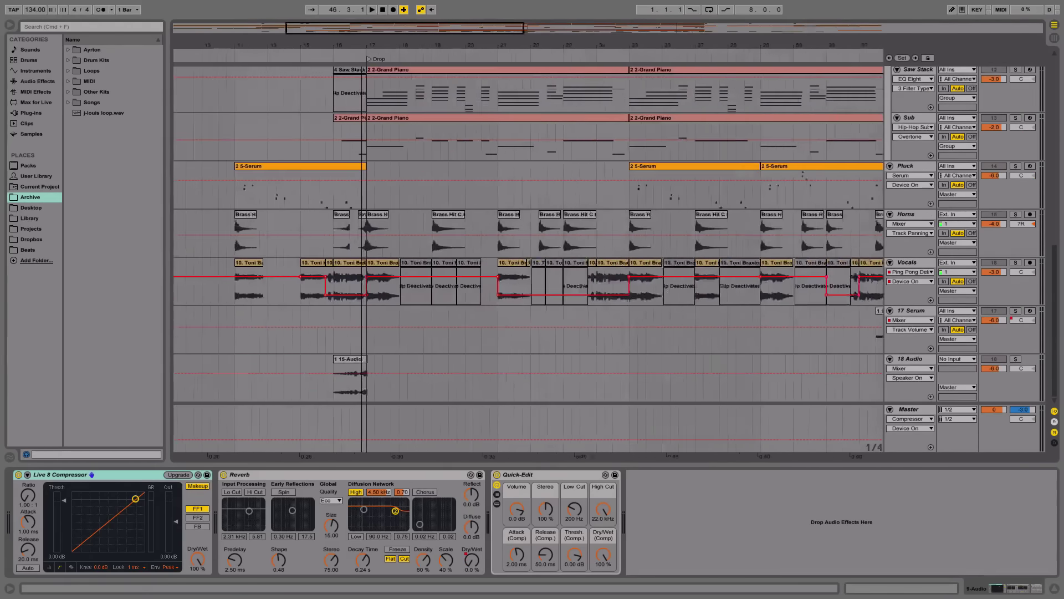
{"action": "scroll", "coordinate": [381, 100], "scroll_direction": "up", "scroll_amount": 3}
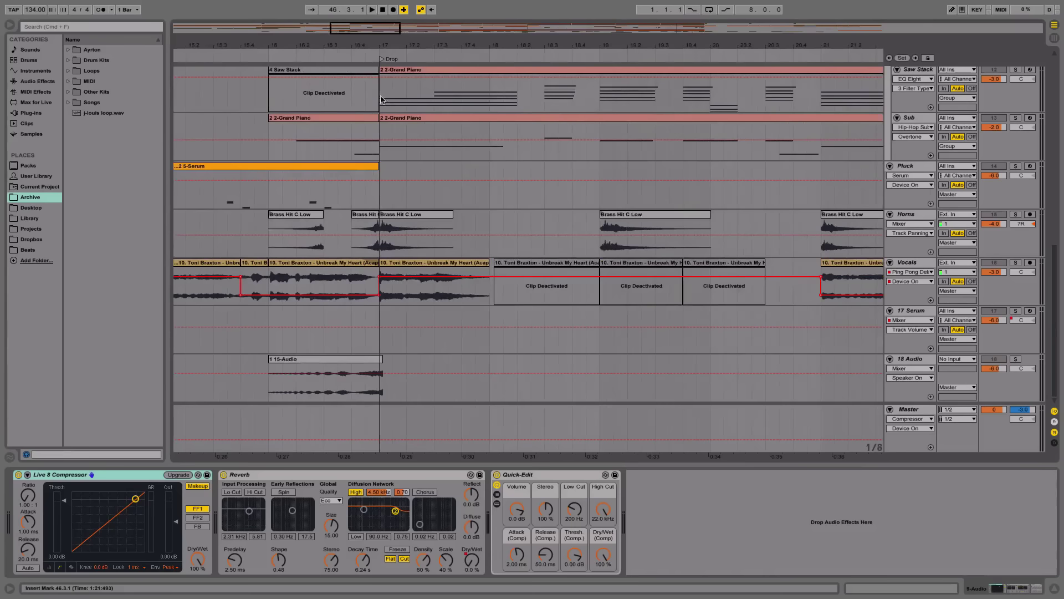
{"action": "left_click", "coordinate": [371, 359]}
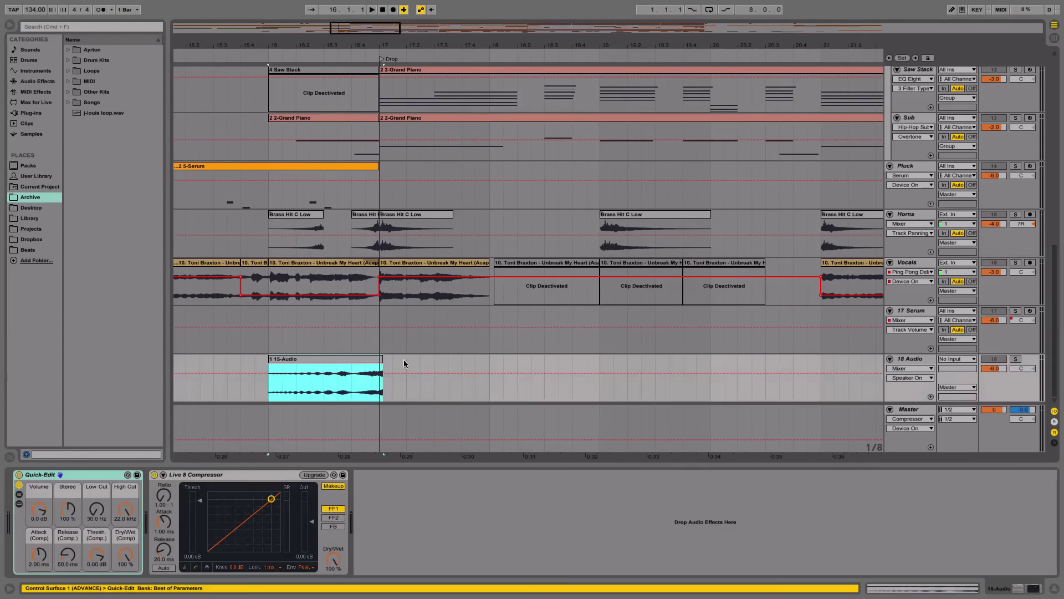
{"action": "left_click", "coordinate": [1016, 358]}
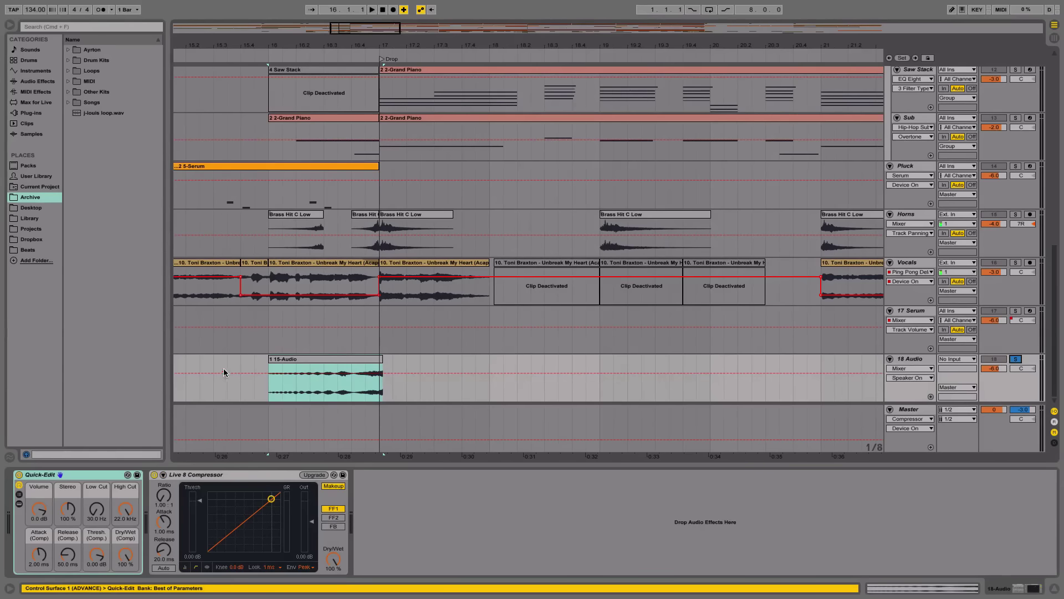
{"action": "left_click", "coordinate": [269, 388]}
{"action": "key", "text": "space"}
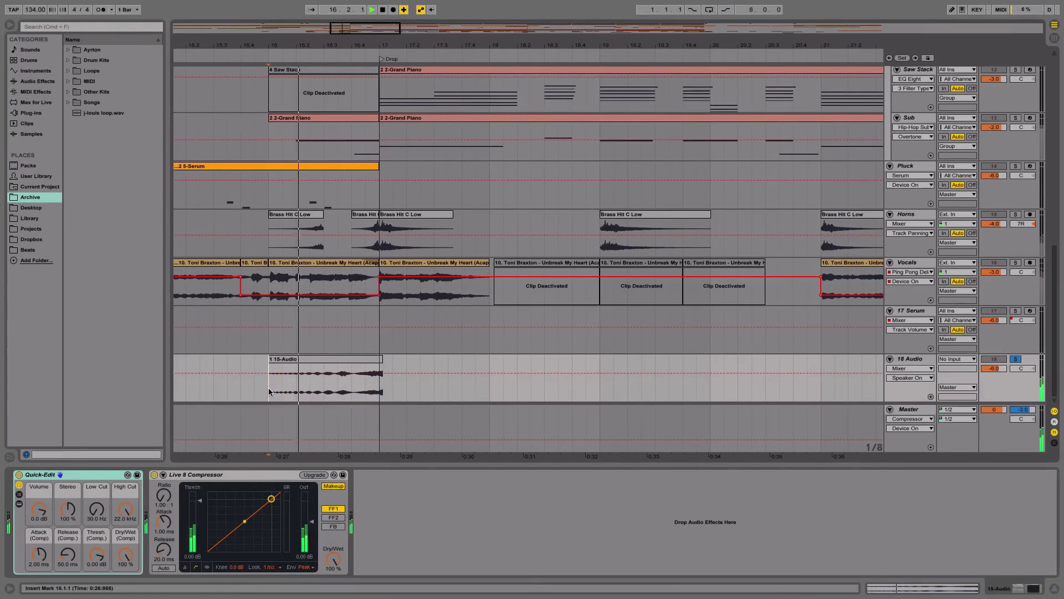
{"action": "key", "text": "space"}
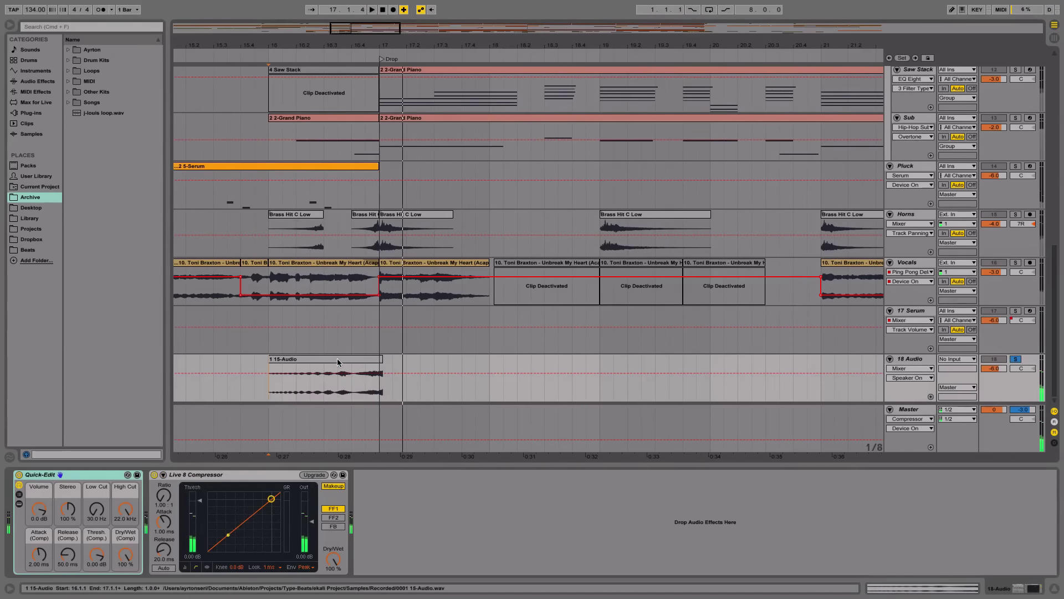
Step: Display the Intro Pad track's device chain and switch its automation to the second Auto Pan
{"action": "left_click", "coordinate": [337, 359]}
{"action": "scroll", "coordinate": [337, 358], "scroll_direction": "up", "scroll_amount": 10}
{"action": "scroll", "coordinate": [340, 357], "scroll_direction": "down", "scroll_amount": 10}
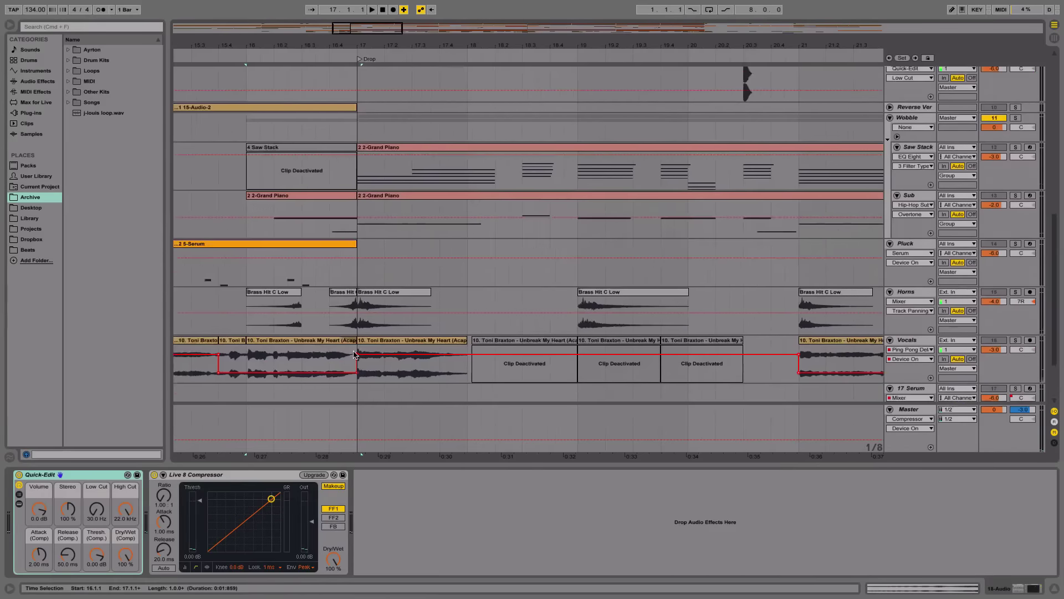
{"action": "scroll", "coordinate": [317, 275], "scroll_direction": "up", "scroll_amount": 7}
{"action": "scroll", "coordinate": [335, 274], "scroll_direction": "up", "scroll_amount": 10}
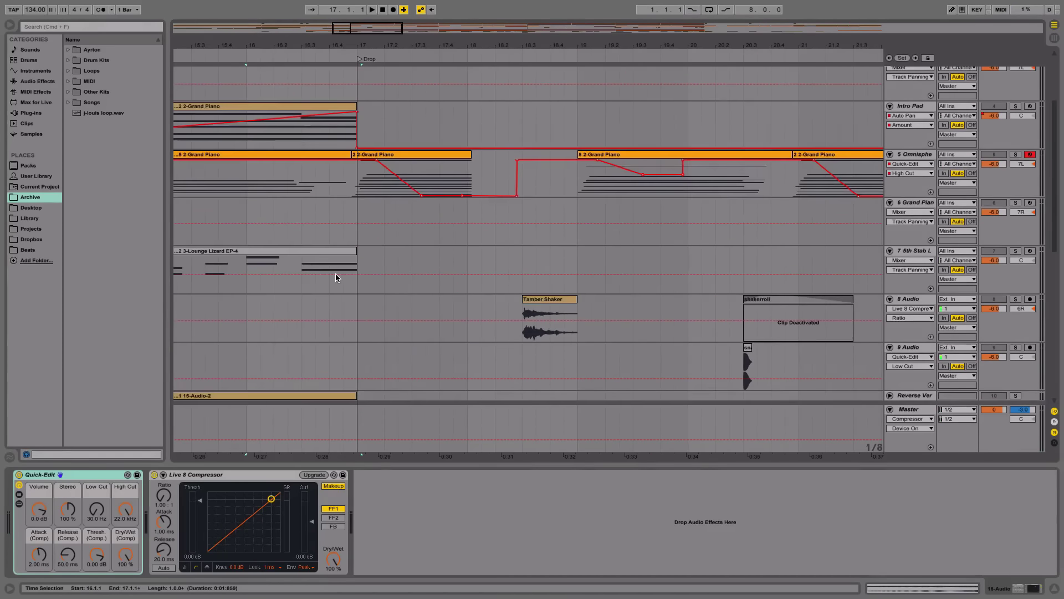
{"action": "scroll", "coordinate": [338, 254], "scroll_direction": "left", "scroll_amount": 8}
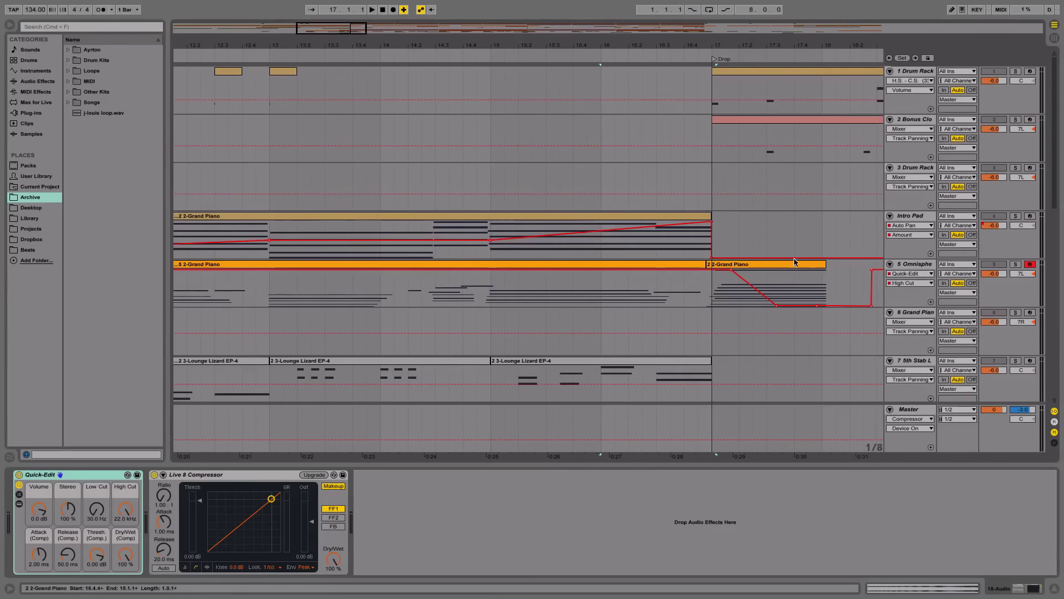
{"action": "left_click", "coordinate": [922, 220]}
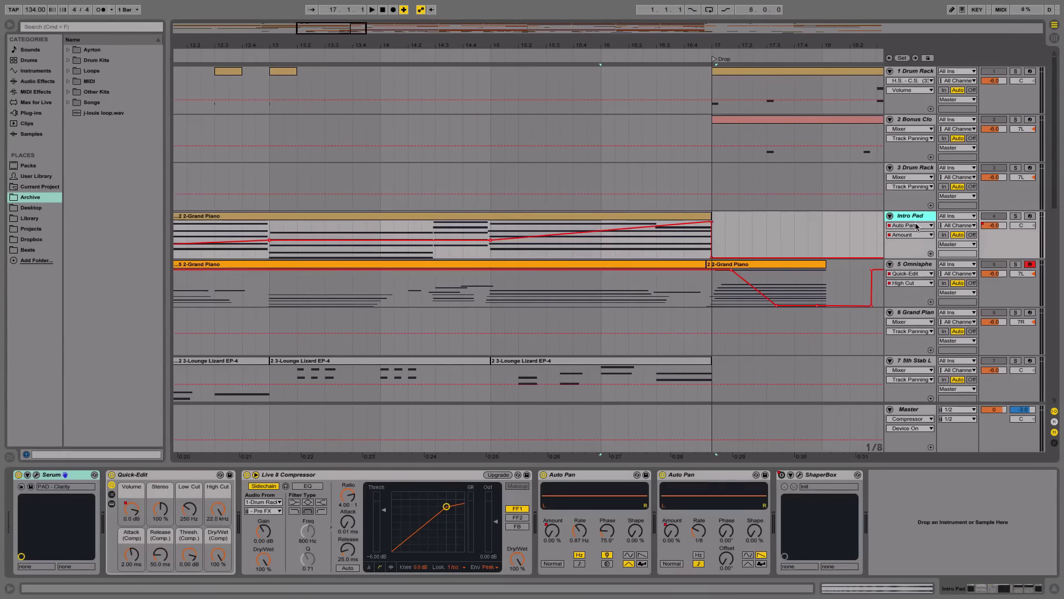
{"action": "left_click", "coordinate": [915, 225]}
{"action": "left_click", "coordinate": [916, 228]}
{"action": "left_click", "coordinate": [916, 228]}
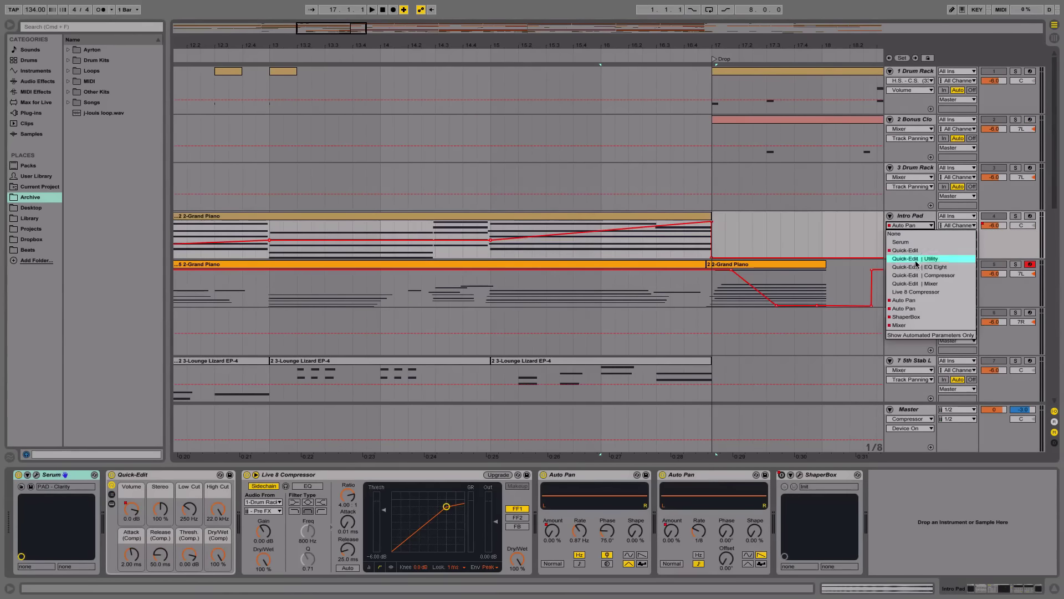
{"action": "left_click", "coordinate": [918, 310]}
{"action": "scroll", "coordinate": [872, 237], "scroll_direction": "left", "scroll_amount": 3}
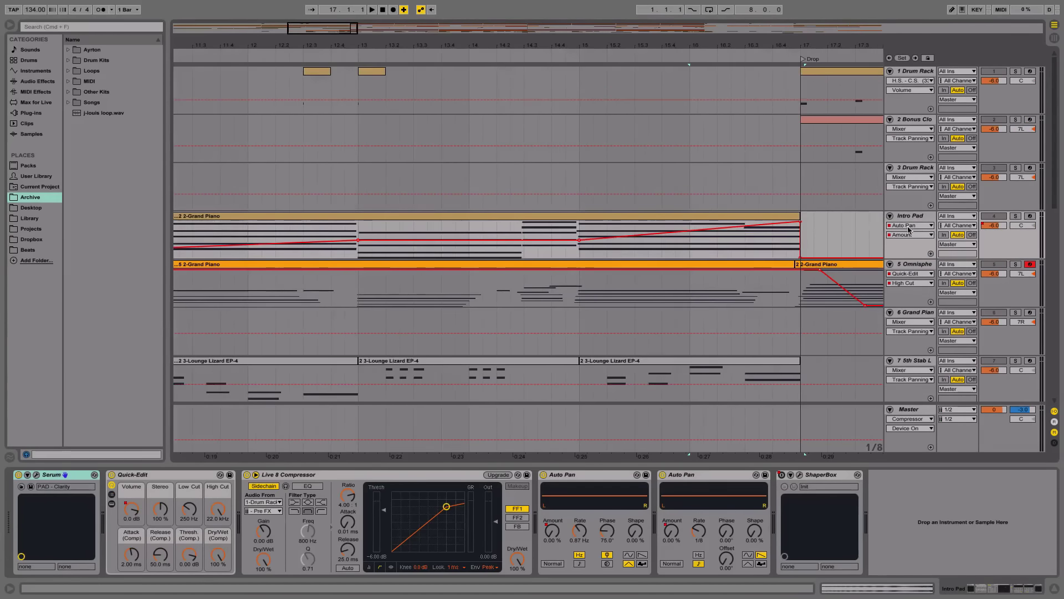
Step: Show the Wobble group's Auto Pan automation and unfold its Shape, Sync Rate and Frequency lanes around the Drop
{"action": "scroll", "coordinate": [912, 221], "scroll_direction": "down", "scroll_amount": 8}
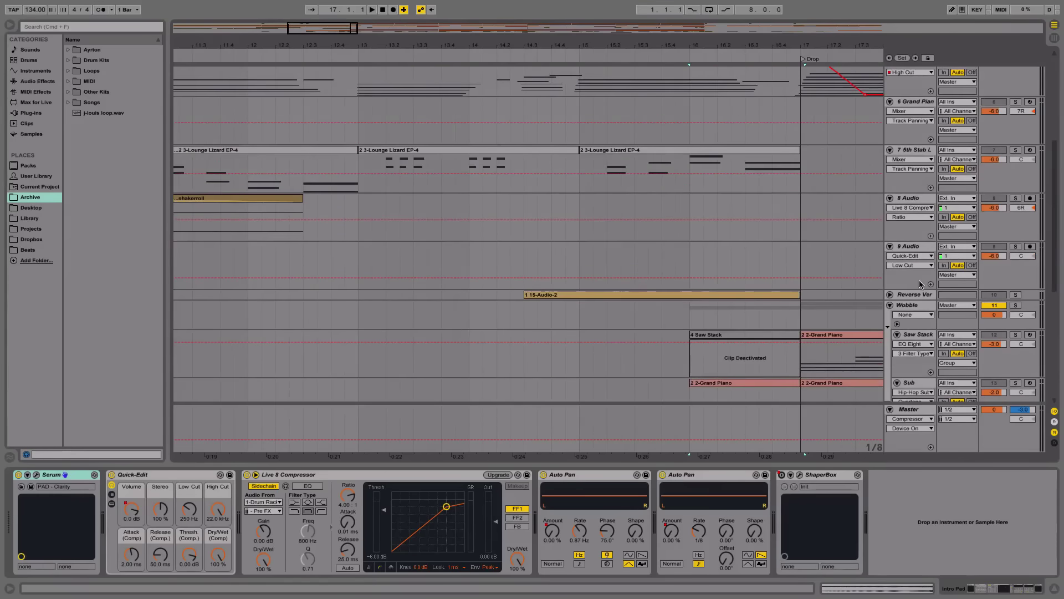
{"action": "left_click", "coordinate": [917, 300]}
{"action": "left_click", "coordinate": [921, 314]}
{"action": "left_click", "coordinate": [915, 333]}
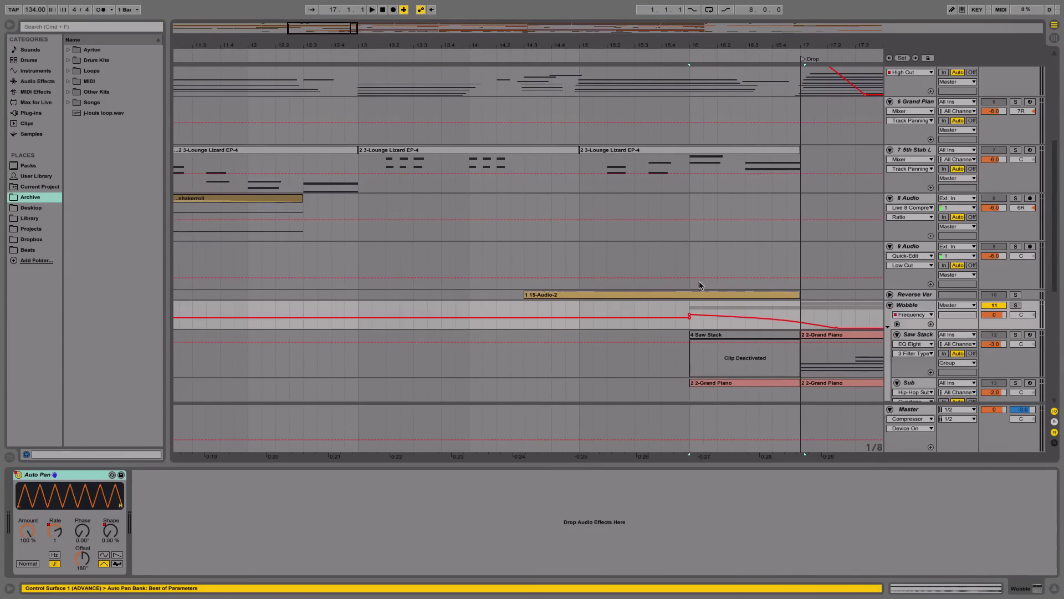
{"action": "key", "text": "minus"}
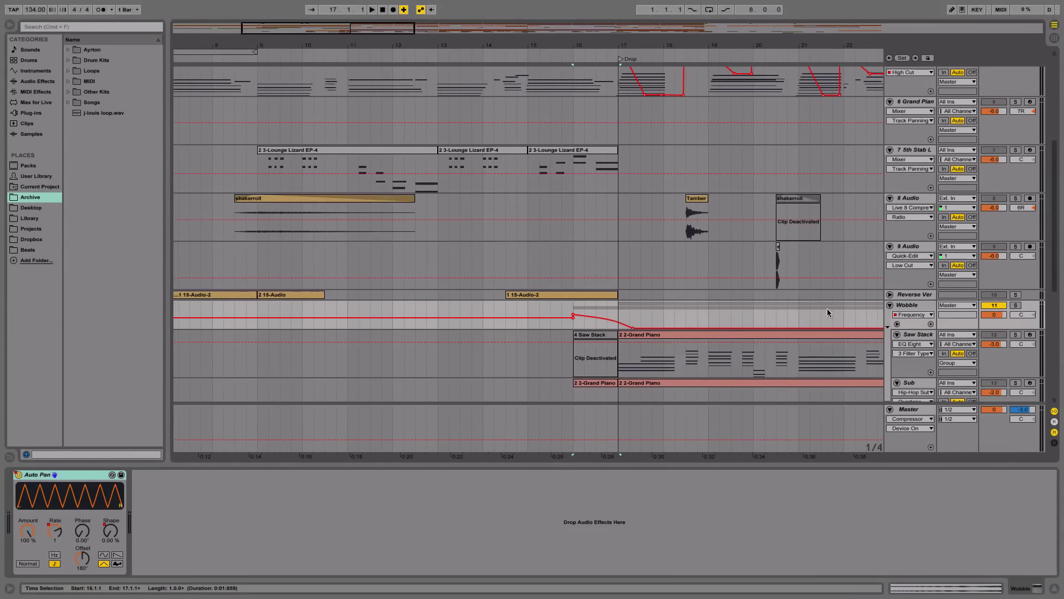
{"action": "left_click", "coordinate": [897, 324]}
{"action": "scroll", "coordinate": [587, 299], "scroll_direction": "down", "scroll_amount": 5}
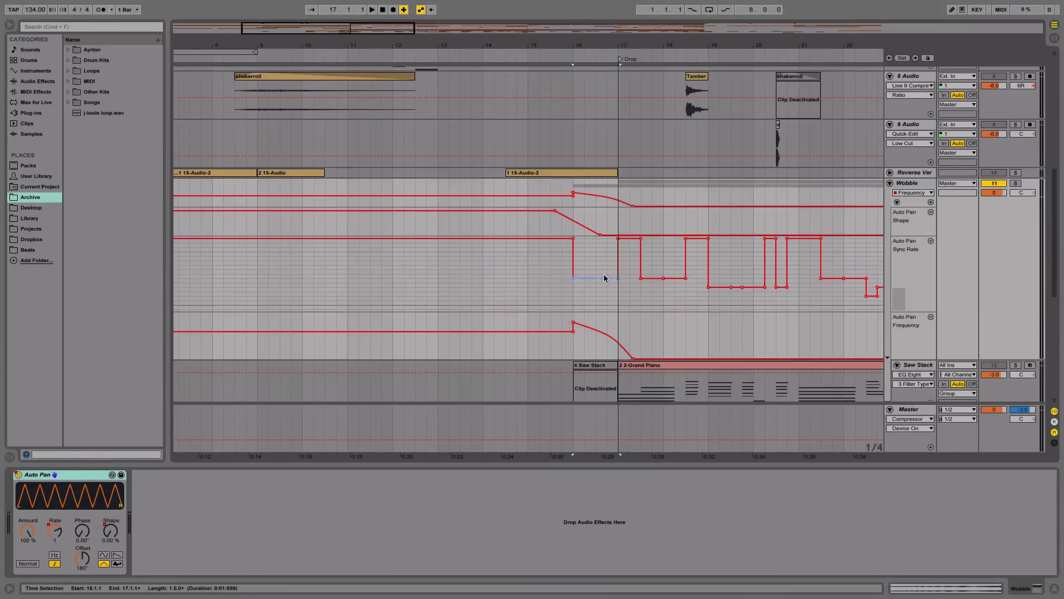
Step: Activate the deactivated Saw Stack clip at bar 16, solo its track and play it into the Drop
{"action": "left_click", "coordinate": [572, 188]}
{"action": "scroll", "coordinate": [604, 299], "scroll_direction": "down", "scroll_amount": 6}
{"action": "left_click", "coordinate": [597, 325]}
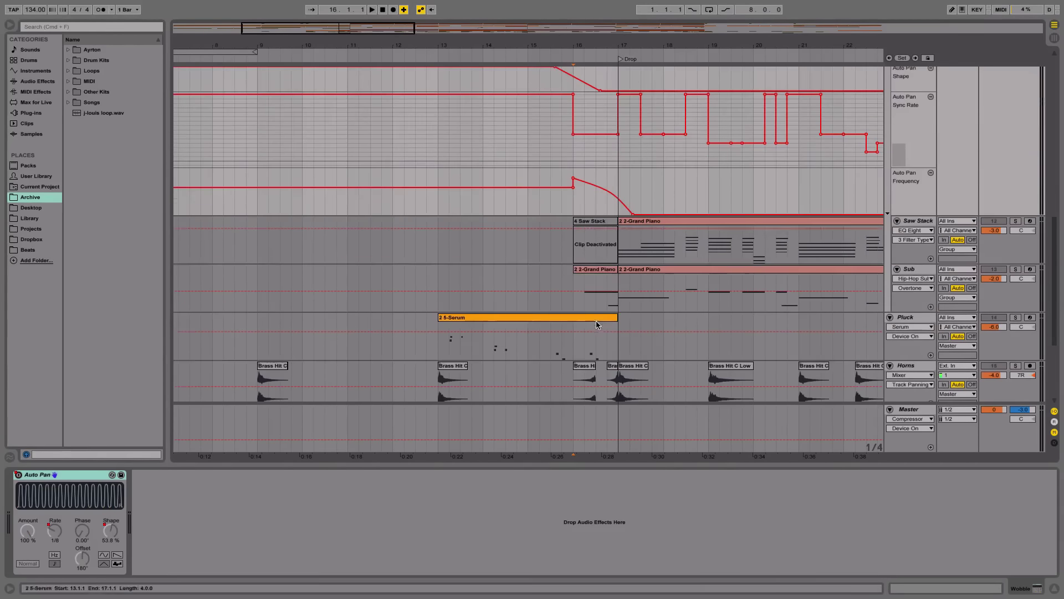
{"action": "left_click", "coordinate": [590, 226]}
{"action": "key", "text": "0"}
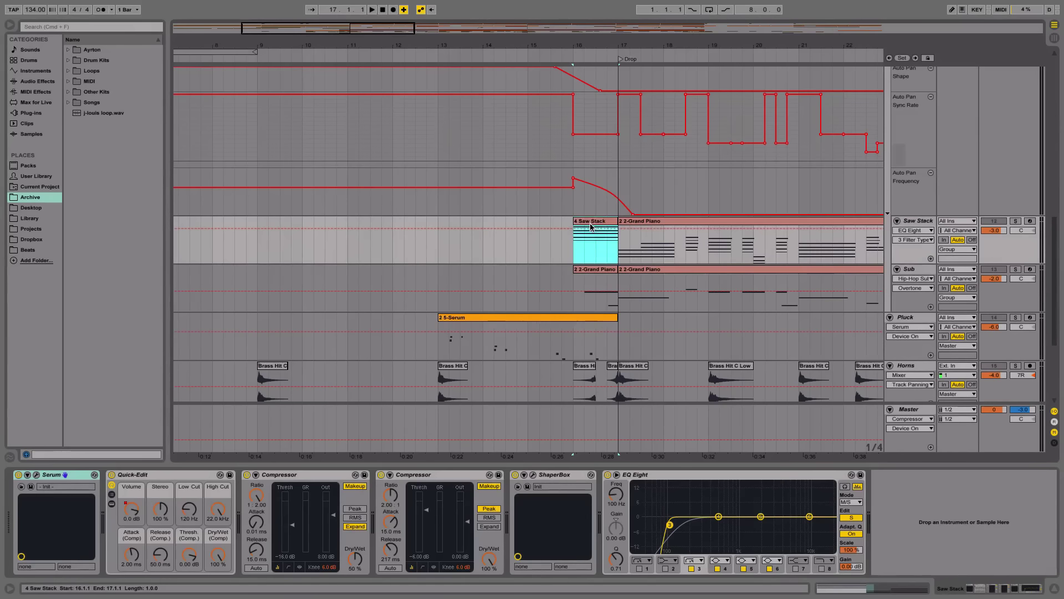
{"action": "key", "text": "space"}
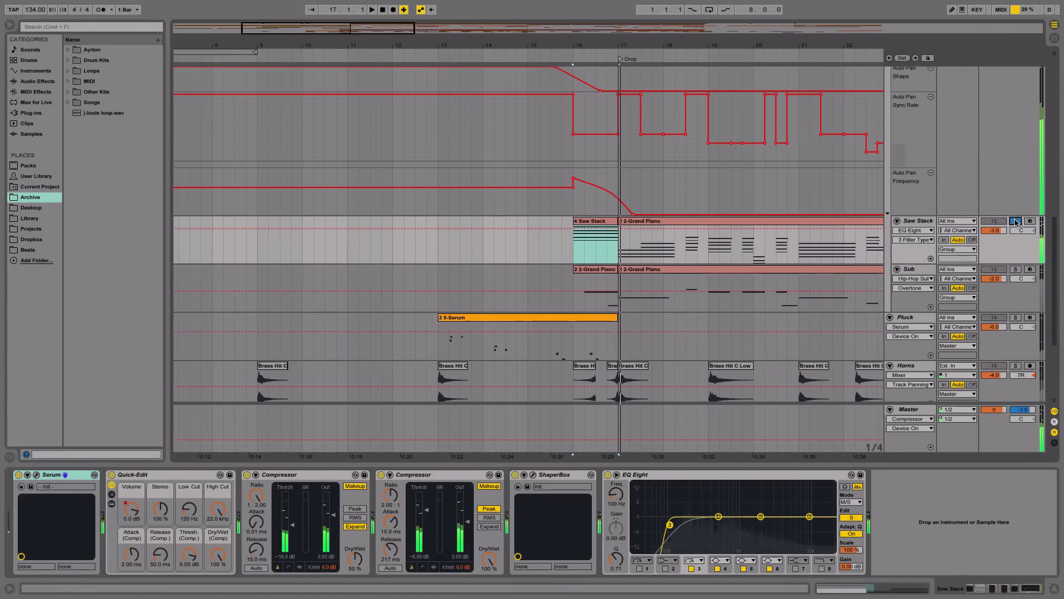
Step: Open the Saw Stack clip's notes, examine its Pitch Bend envelope before the Drop, and close the clip editor
{"action": "left_click", "coordinate": [596, 225]}
{"action": "double_click", "coordinate": [596, 224]}
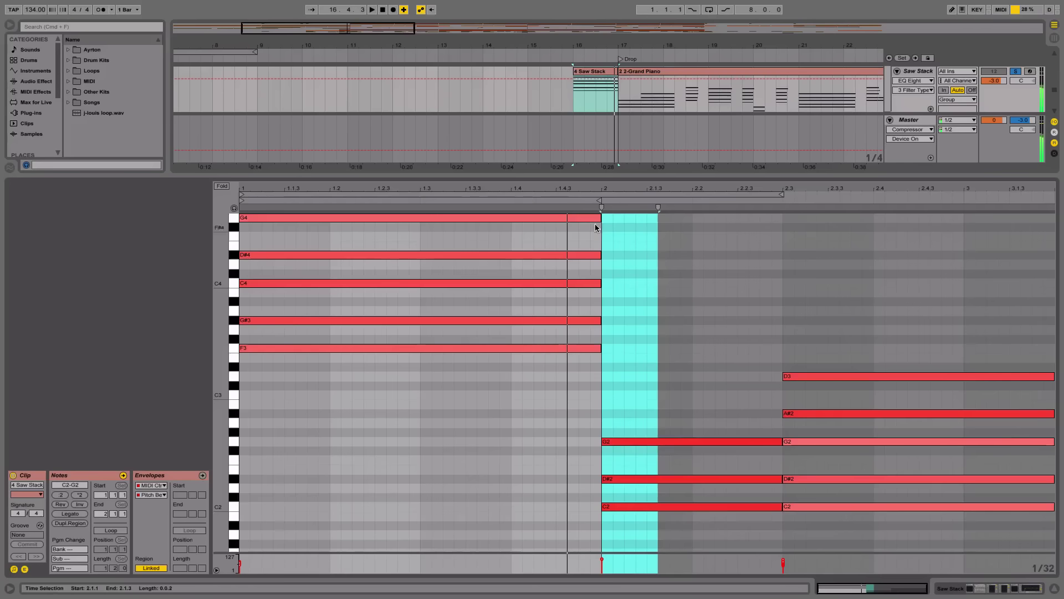
{"action": "left_click", "coordinate": [202, 476]}
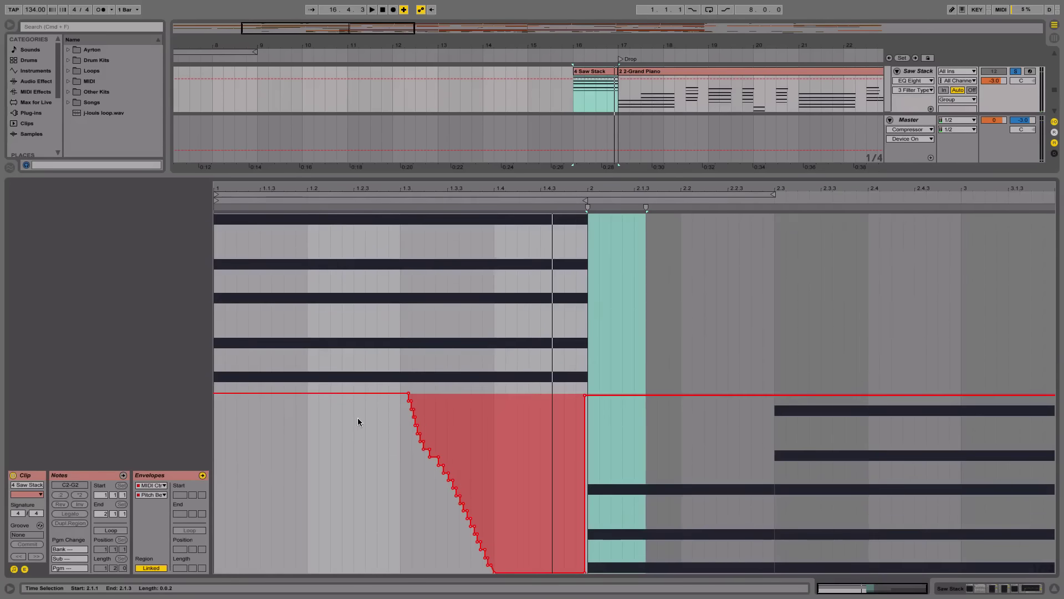
{"action": "left_click", "coordinate": [388, 450]}
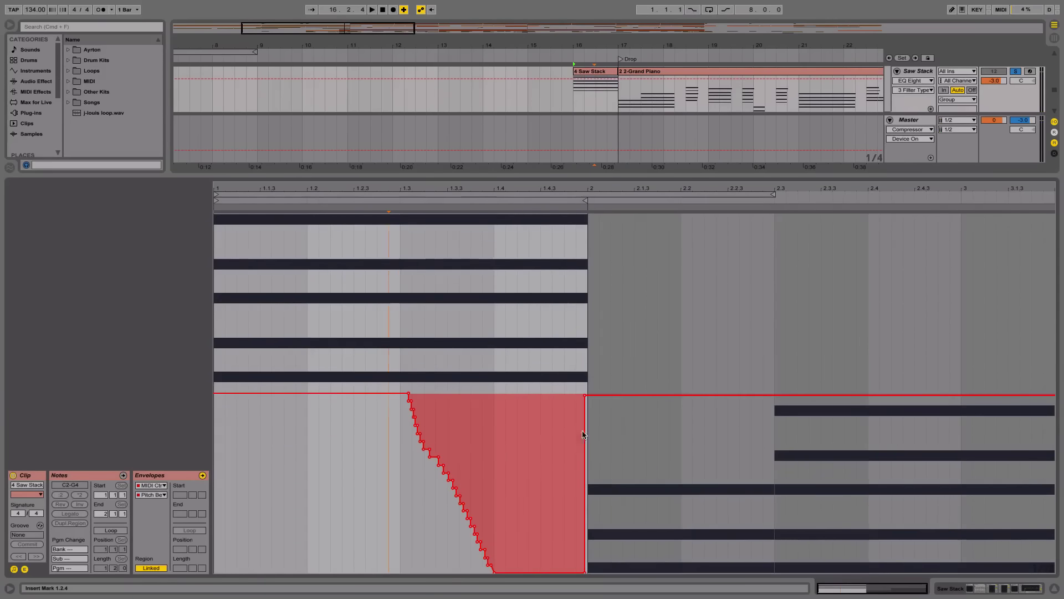
{"action": "left_click", "coordinate": [1059, 591]}
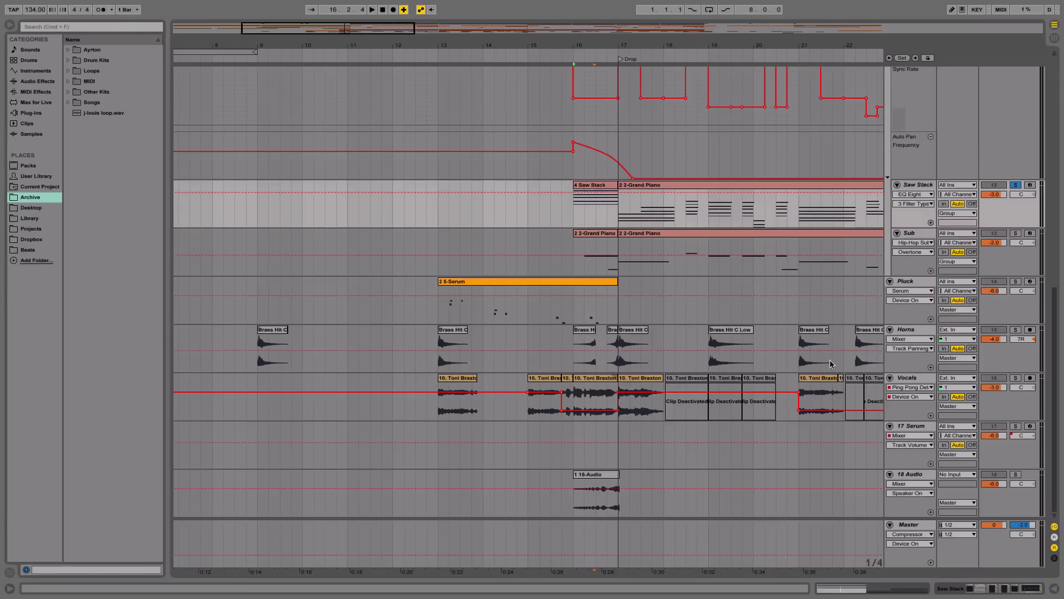
Step: Play the soloed Saw Stack from 15.3 through the Wobble automation and show the group's Auto Pan device
{"action": "scroll", "coordinate": [596, 138], "scroll_direction": "up", "scroll_amount": 5}
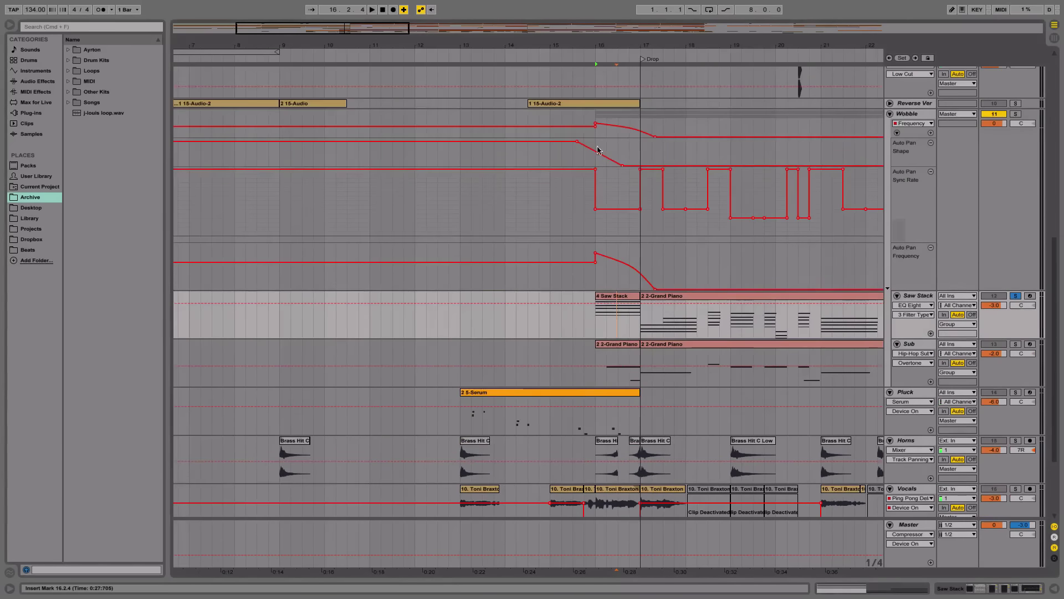
{"action": "left_click", "coordinate": [574, 150]}
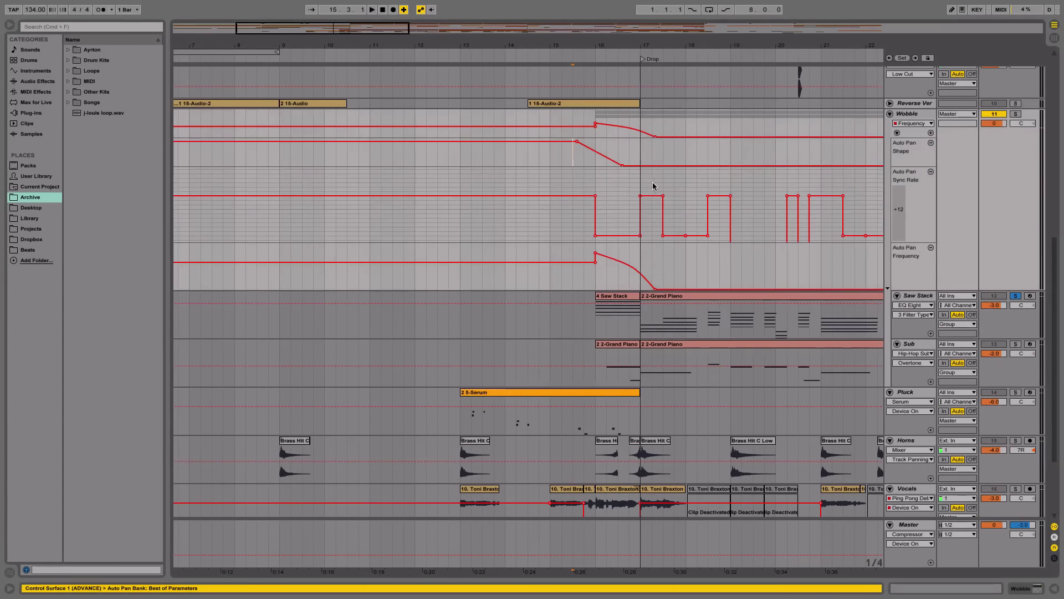
{"action": "key", "text": "space"}
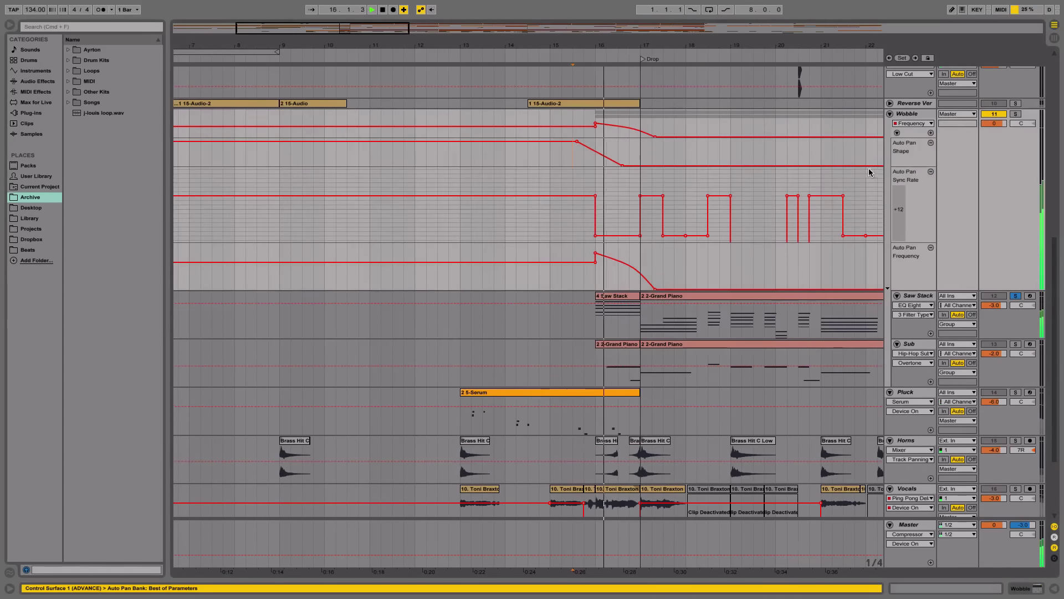
{"action": "key", "text": "space"}
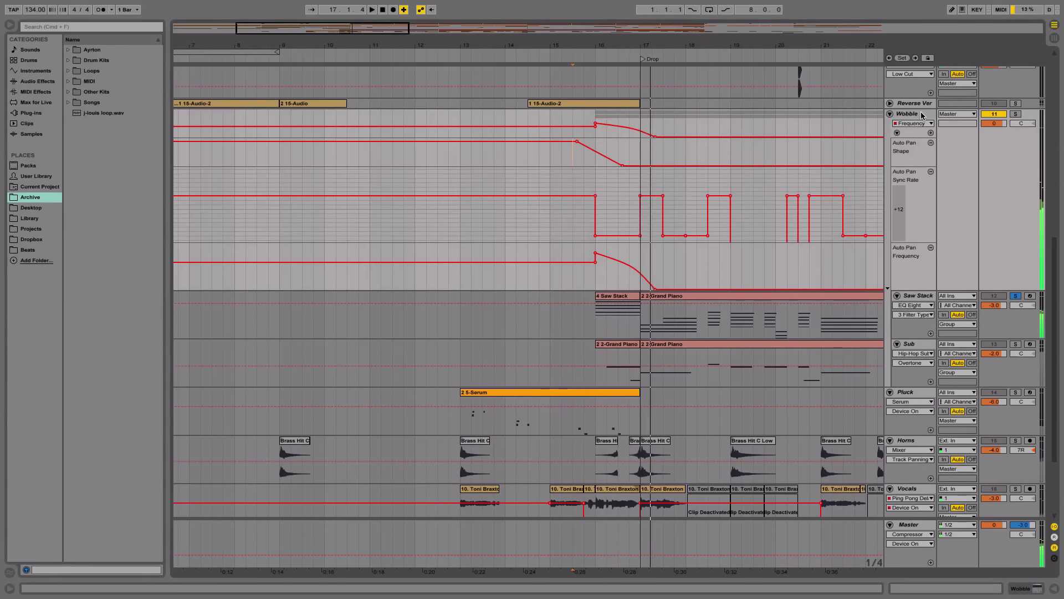
{"action": "double_click", "coordinate": [921, 115]}
{"action": "key", "text": "space"}
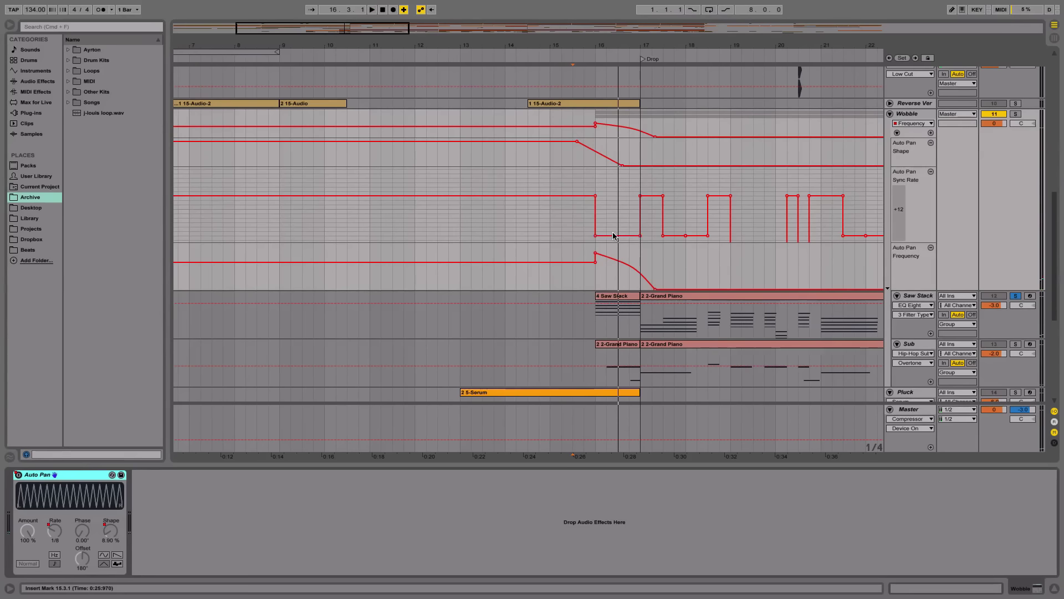
Step: Switch the Wobble group's main automation lane to the Auto Pan's Device On parameter
{"action": "left_click", "coordinate": [902, 129]}
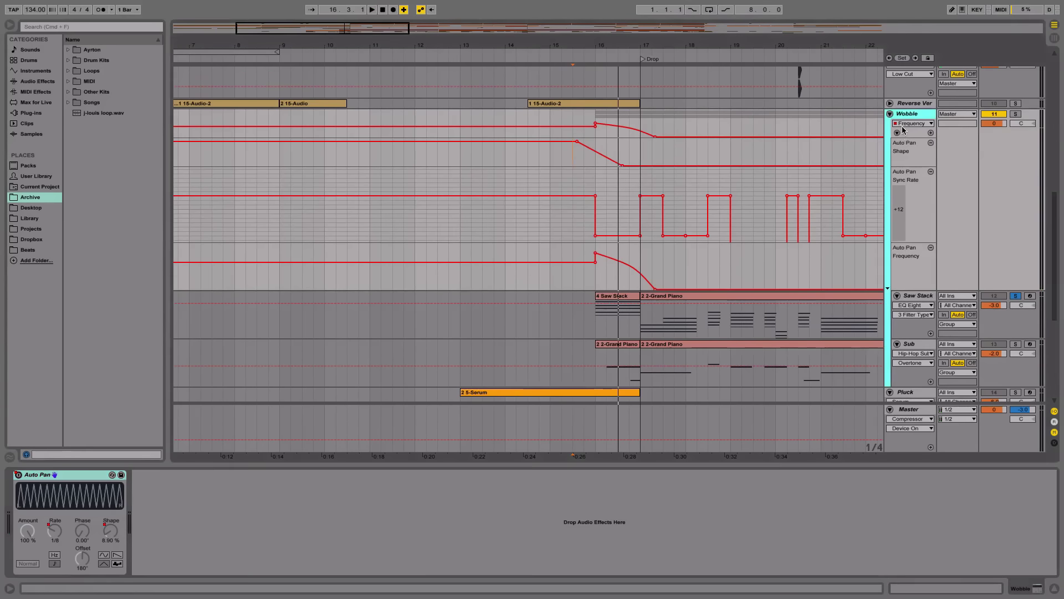
{"action": "left_click", "coordinate": [905, 124]}
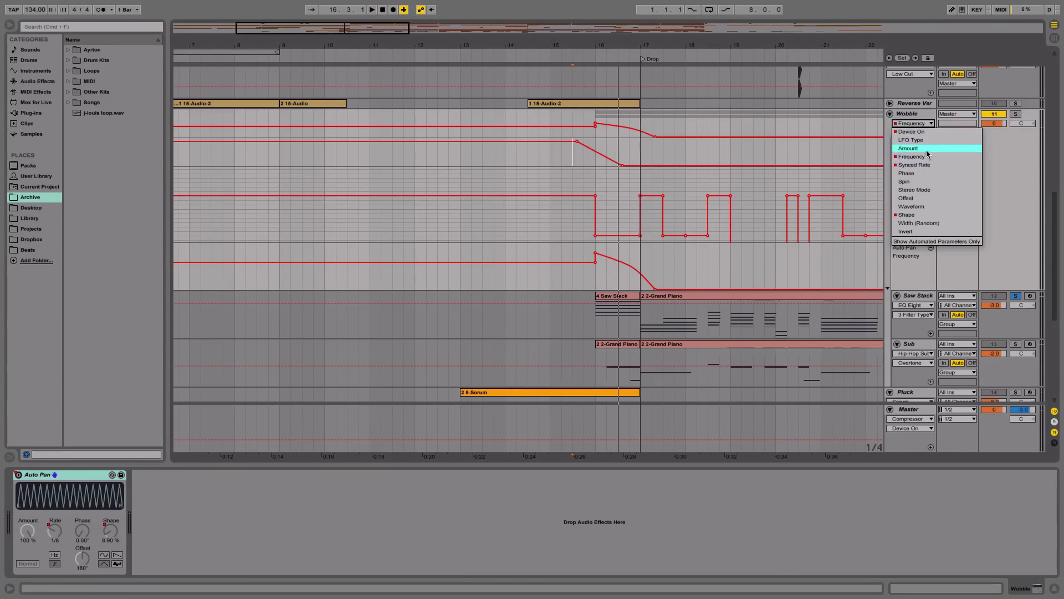
{"action": "left_click", "coordinate": [912, 131]}
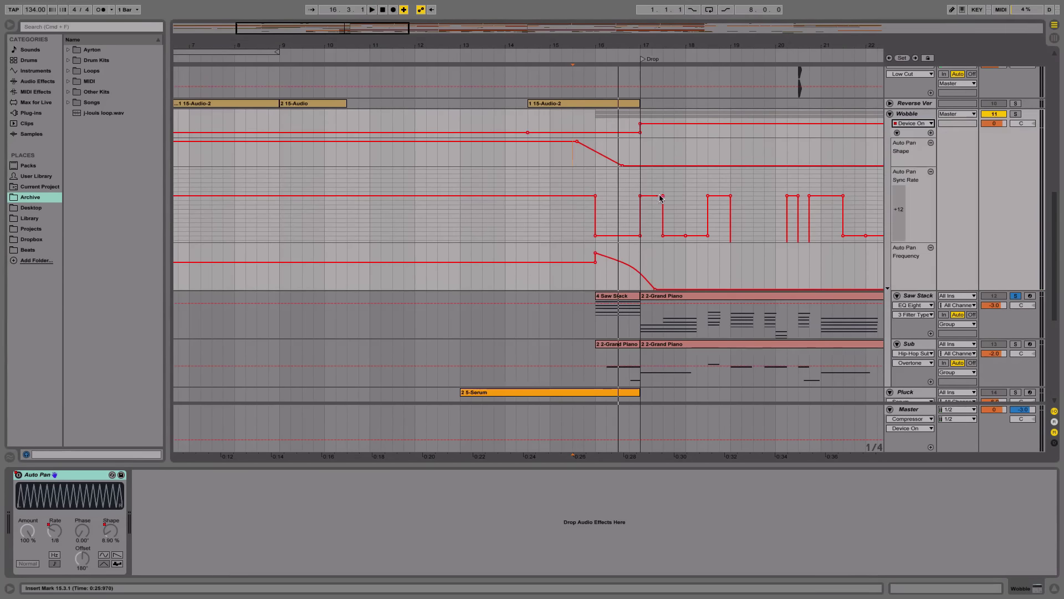
Step: Try switching the Wobble group's Auto Pan on from bar 16 to bar 17 and play the passage
{"action": "left_click_drag", "start_coordinate": [596, 127], "coordinate": [638, 131]}
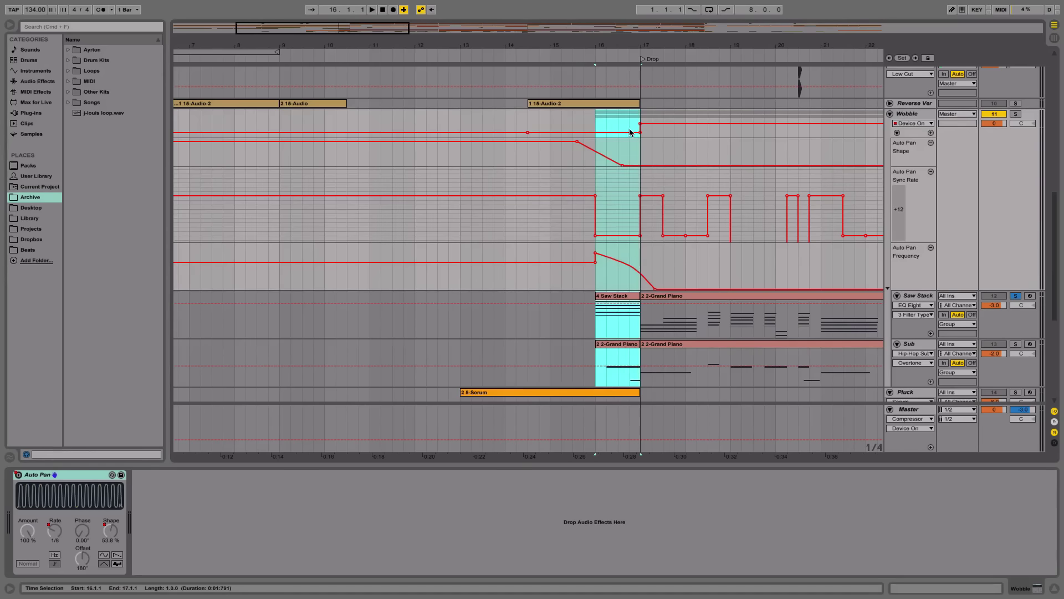
{"action": "key", "text": "space"}
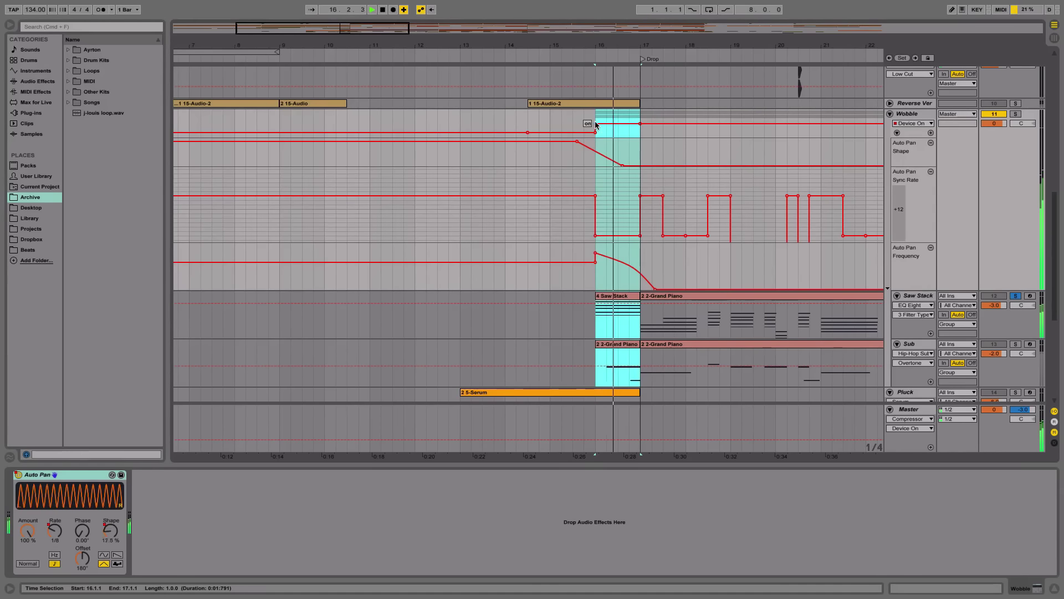
{"action": "key", "text": "space"}
{"action": "left_click", "coordinate": [607, 130]}
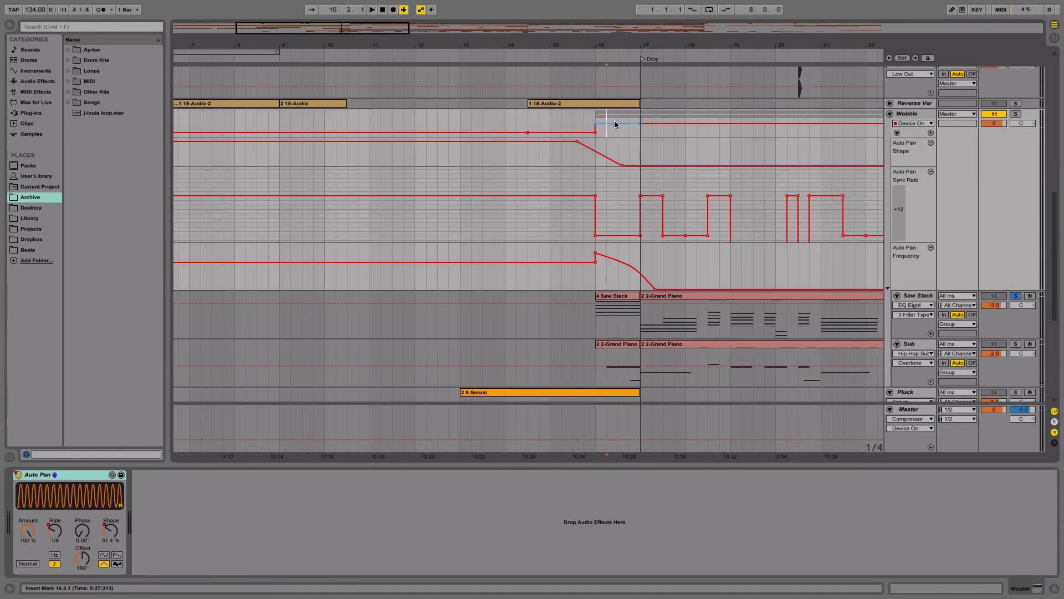
Step: Fold the Wobble group and solo the 18 Audio track to play its clip from bar 16, clearing the solo after playback
{"action": "scroll", "coordinate": [593, 137], "scroll_direction": "up", "scroll_amount": 3}
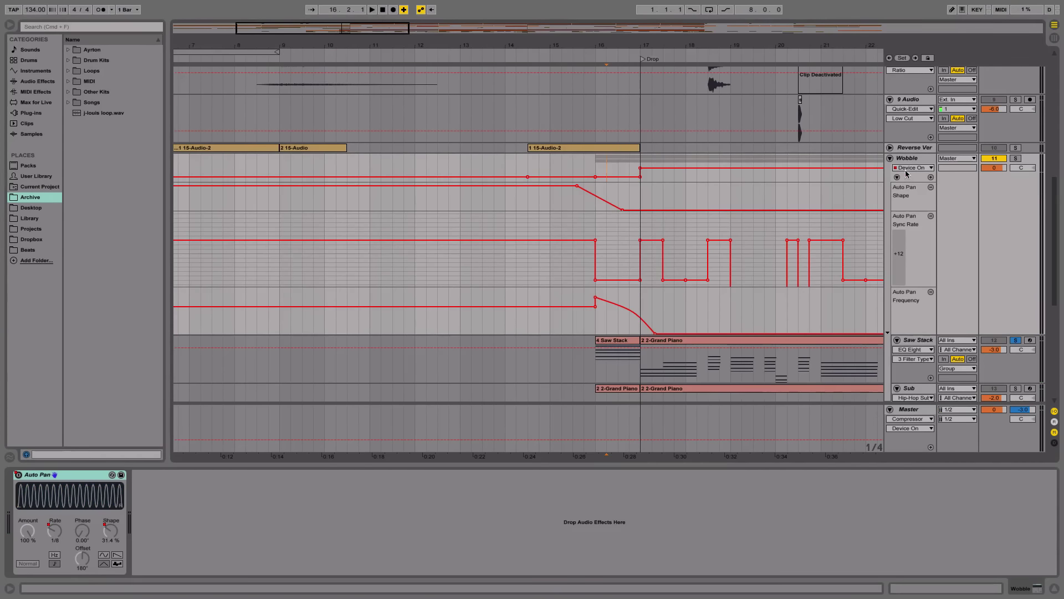
{"action": "left_click", "coordinate": [890, 158]}
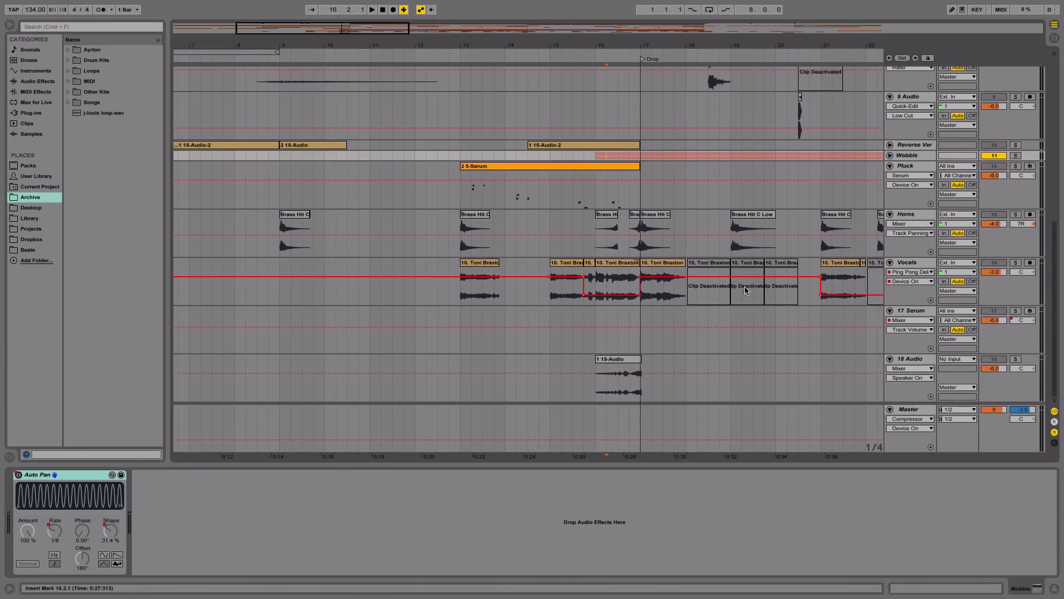
{"action": "left_click", "coordinate": [995, 363]}
{"action": "left_click", "coordinate": [1015, 360]}
{"action": "key", "text": "space"}
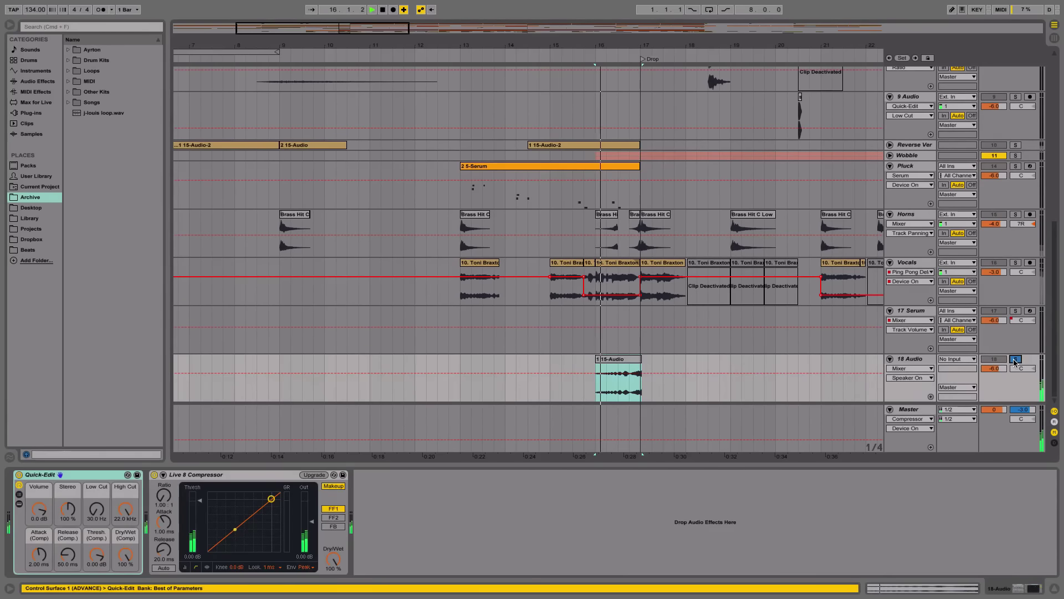
{"action": "key", "text": "space"}
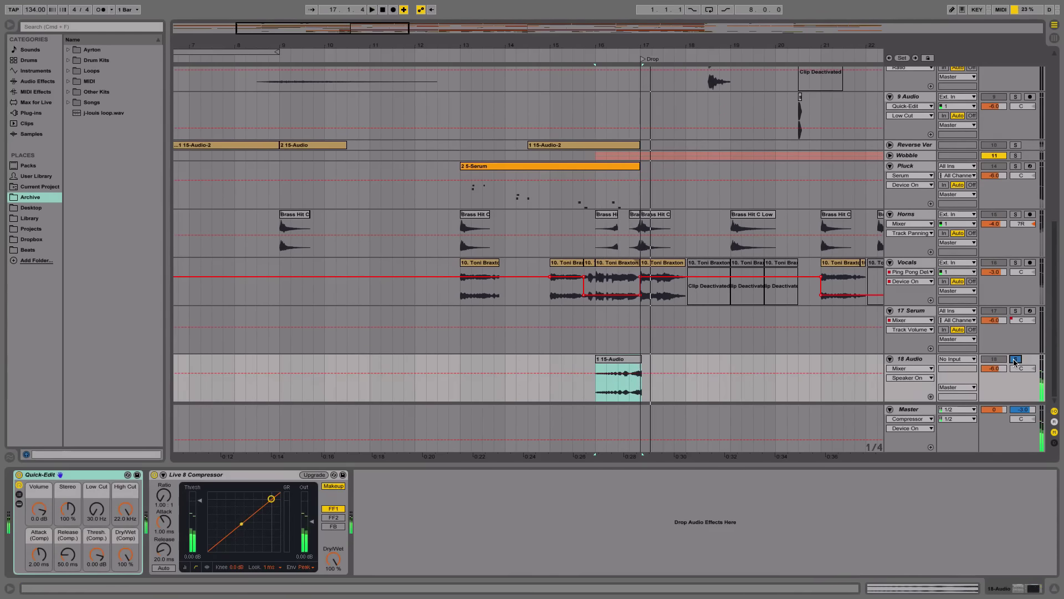
{"action": "left_click", "coordinate": [1014, 360]}
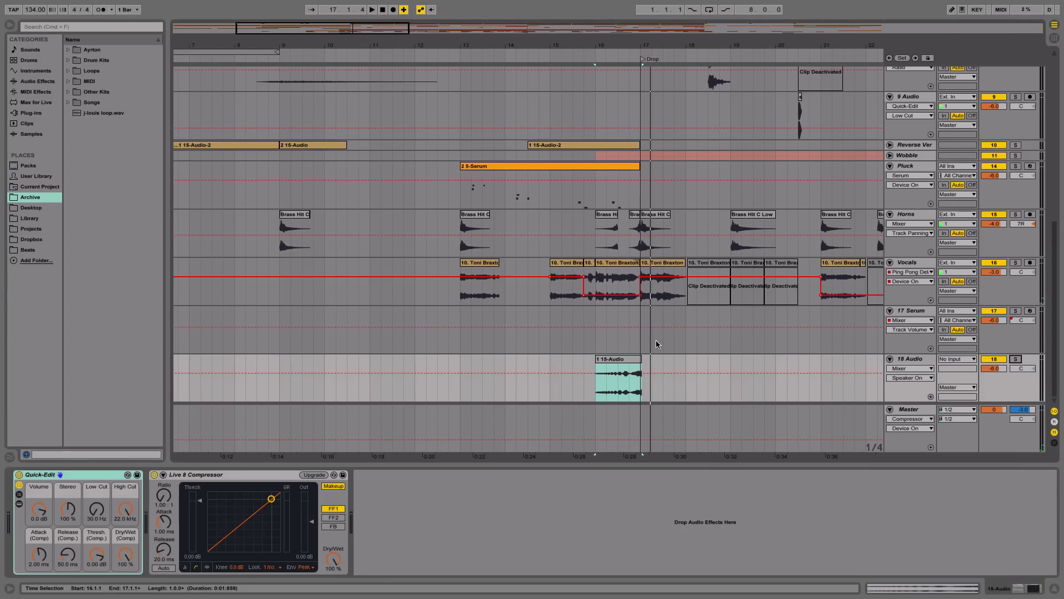
Step: Look over the arrangement through to its final section and review all tracks around Drop and Drop Pt.2
{"action": "scroll", "coordinate": [658, 344], "scroll_direction": "right", "scroll_amount": 15}
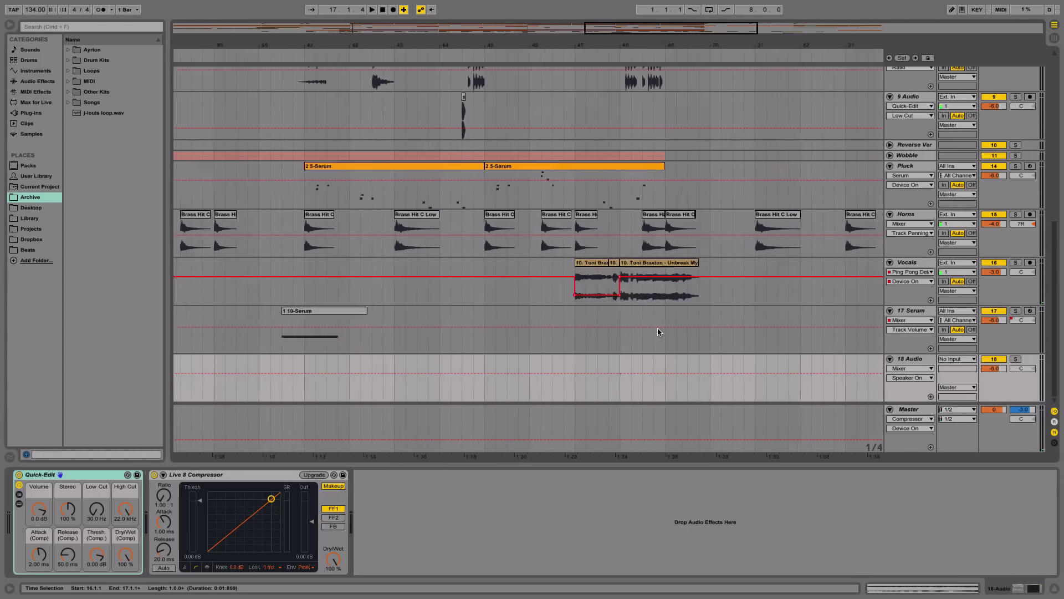
{"action": "scroll", "coordinate": [658, 328], "scroll_direction": "right", "scroll_amount": 5}
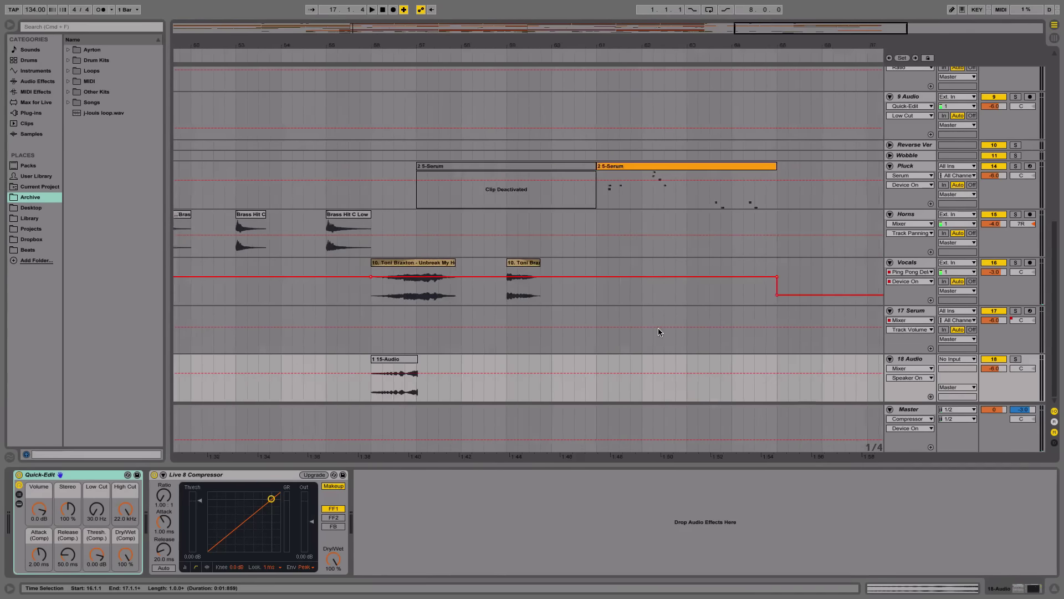
{"action": "scroll", "coordinate": [657, 327], "scroll_direction": "up", "scroll_amount": 5}
{"action": "scroll", "coordinate": [658, 331], "scroll_direction": "left", "scroll_amount": 8}
{"action": "scroll", "coordinate": [658, 332], "scroll_direction": "up", "scroll_amount": 3}
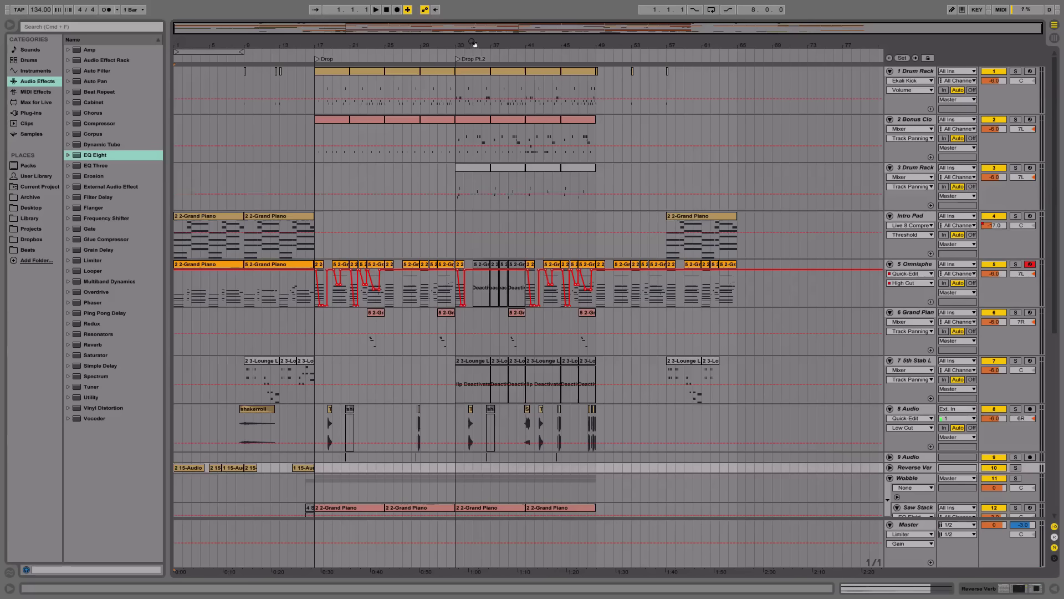
{"action": "left_click_drag", "start_coordinate": [484, 43], "coordinate": [457, 431]}
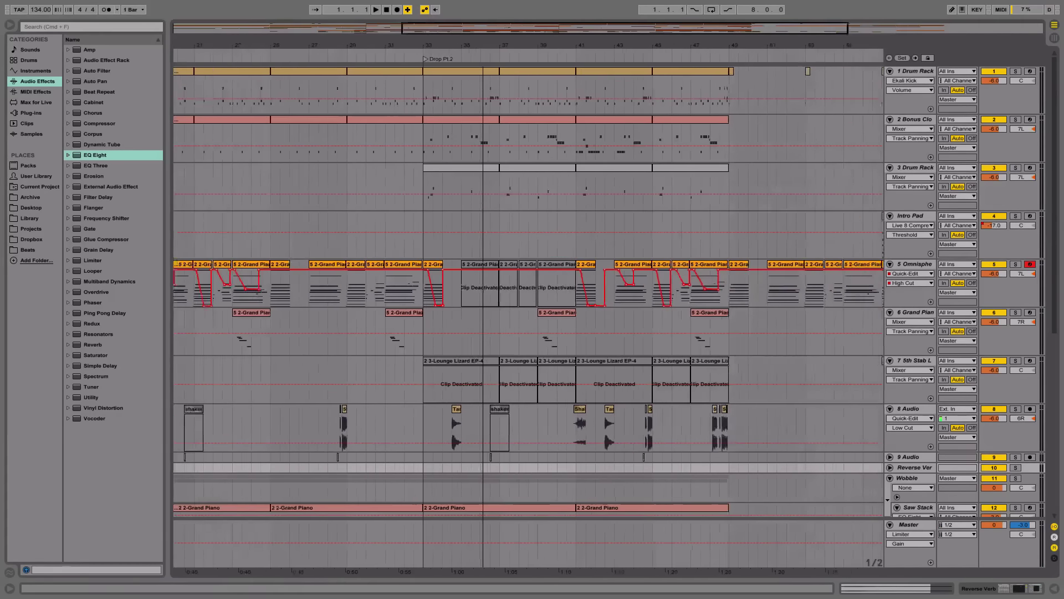
{"action": "scroll", "coordinate": [628, 284], "scroll_direction": "down", "scroll_amount": 5}
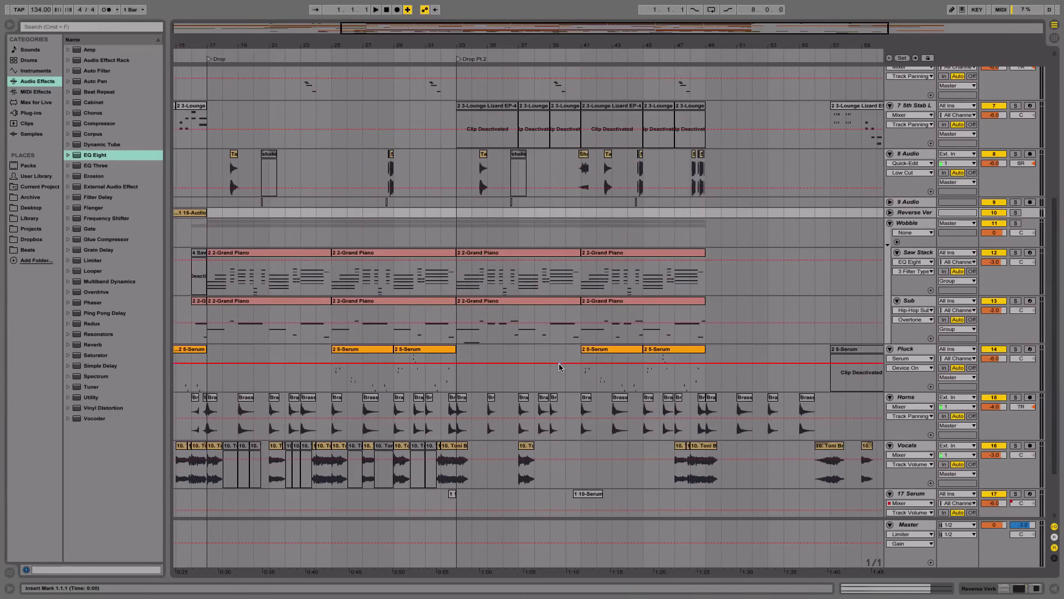
{"action": "scroll", "coordinate": [560, 367], "scroll_direction": "down", "scroll_amount": 4}
{"action": "scroll", "coordinate": [698, 402], "scroll_direction": "up", "scroll_amount": 15}
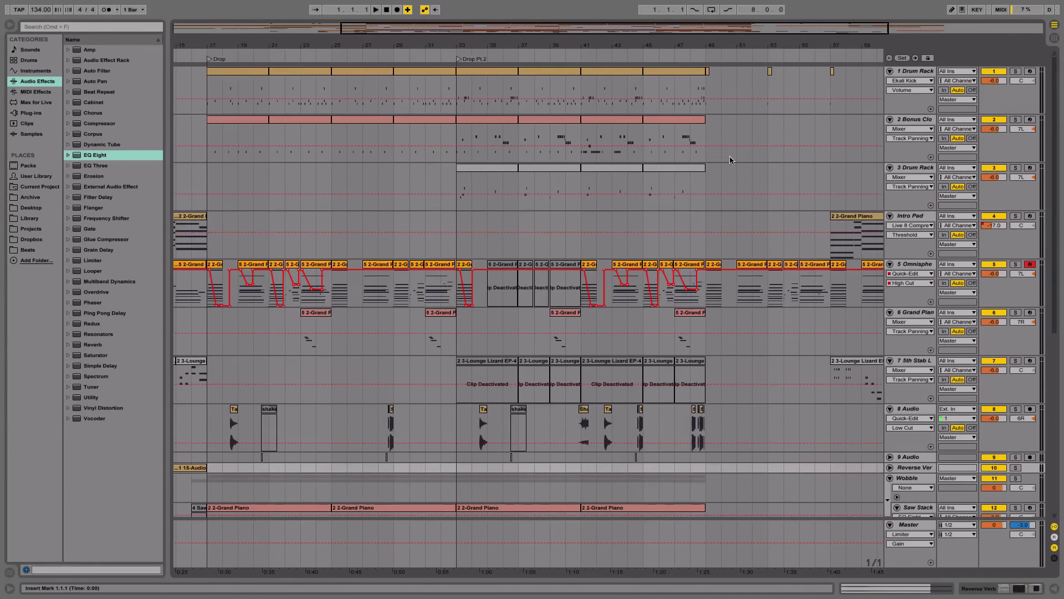
{"action": "scroll", "coordinate": [721, 324], "scroll_direction": "down", "scroll_amount": 6}
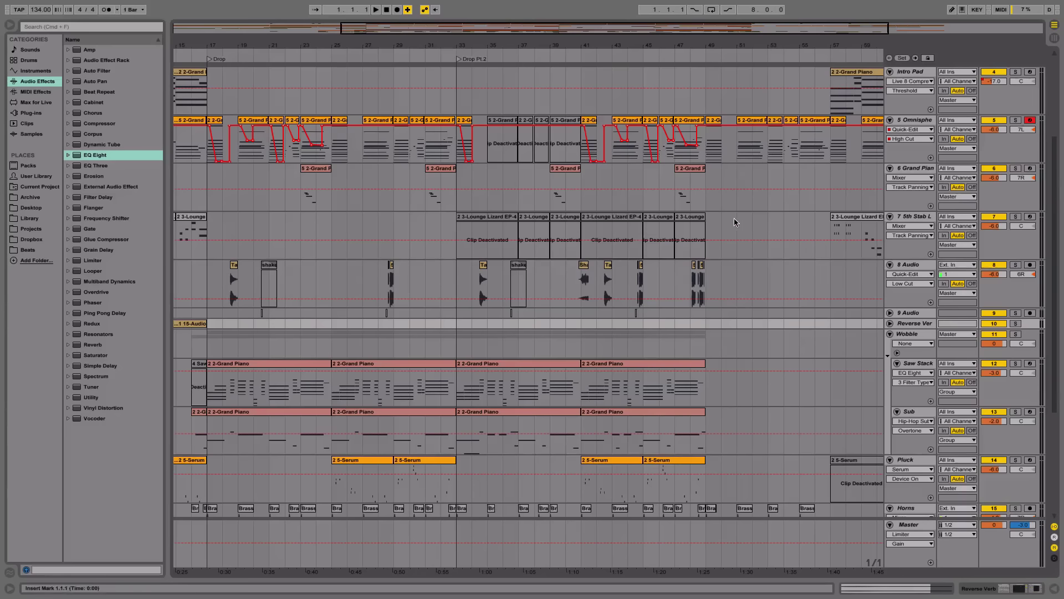
{"action": "scroll", "coordinate": [971, 97], "scroll_direction": "down", "scroll_amount": 8}
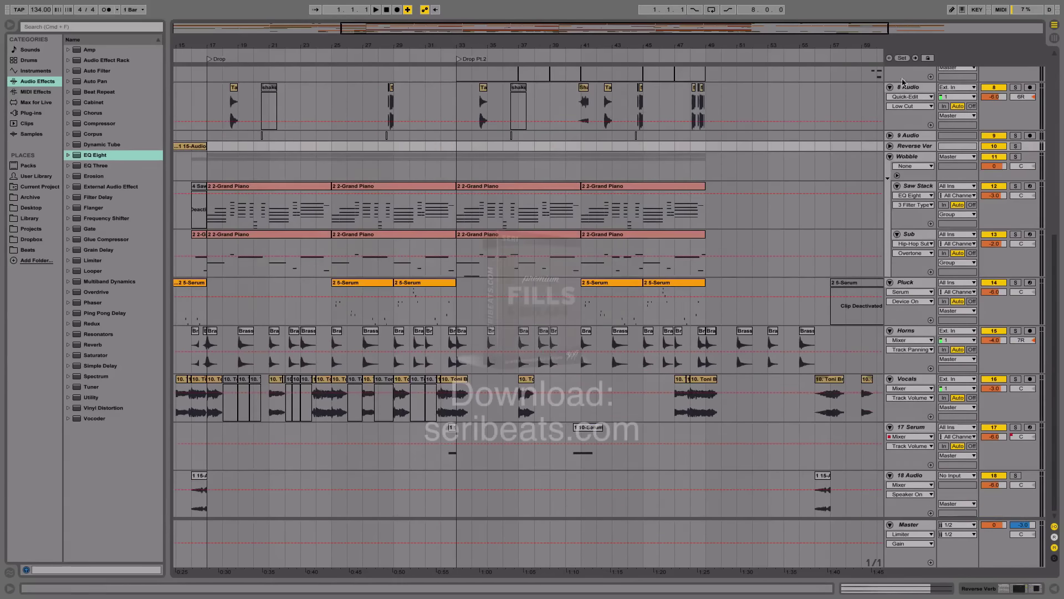
Step: Solo the 8 Audio track and play its fill clips from 44.3.3
{"action": "left_click", "coordinate": [1016, 87]}
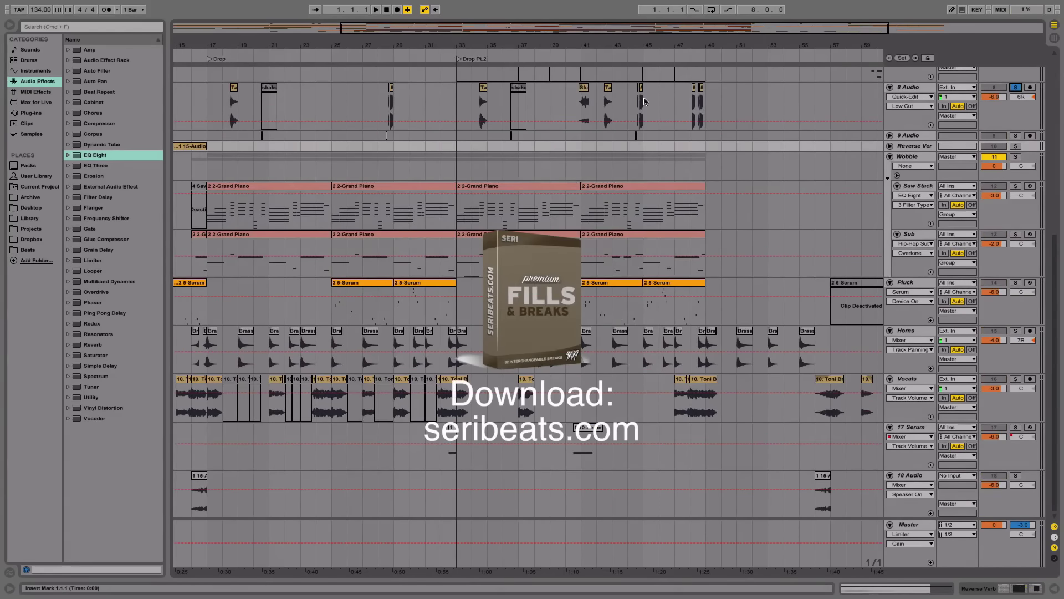
{"action": "left_click_drag", "start_coordinate": [650, 43], "coordinate": [643, 94]}
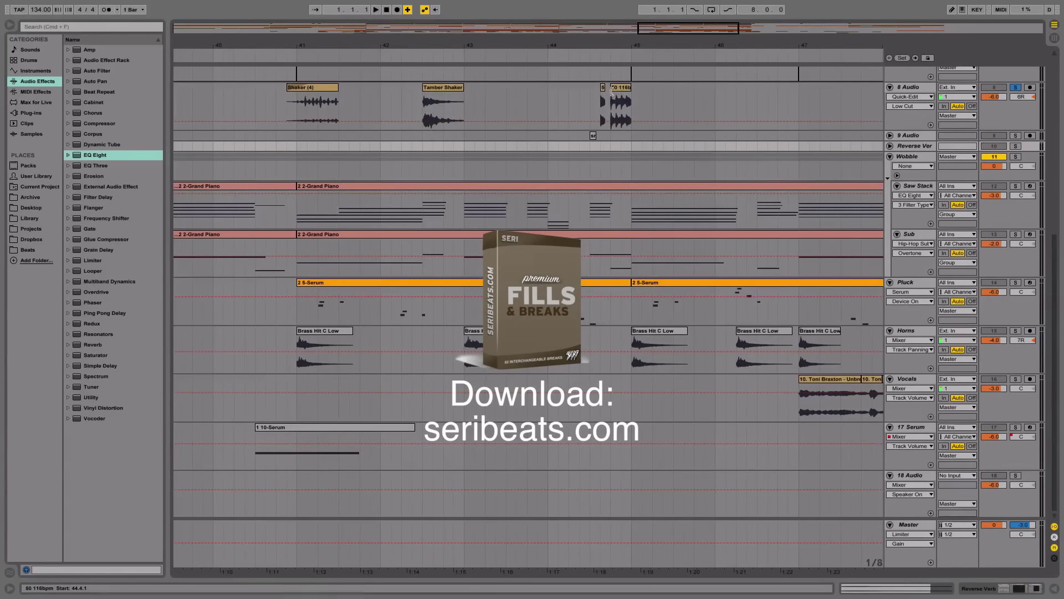
{"action": "left_click", "coordinate": [600, 102]}
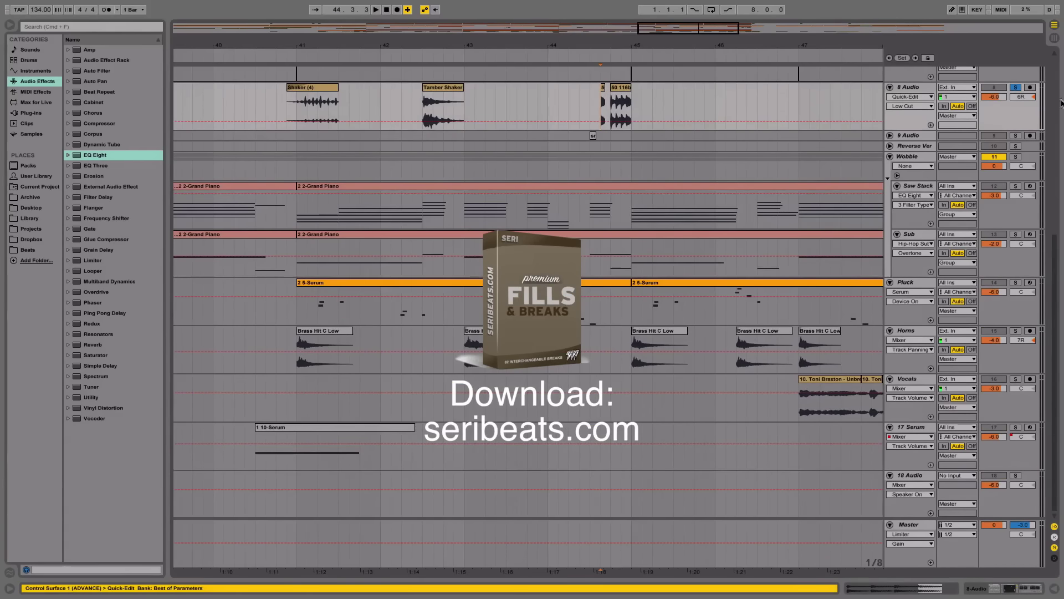
{"action": "key", "text": "space"}
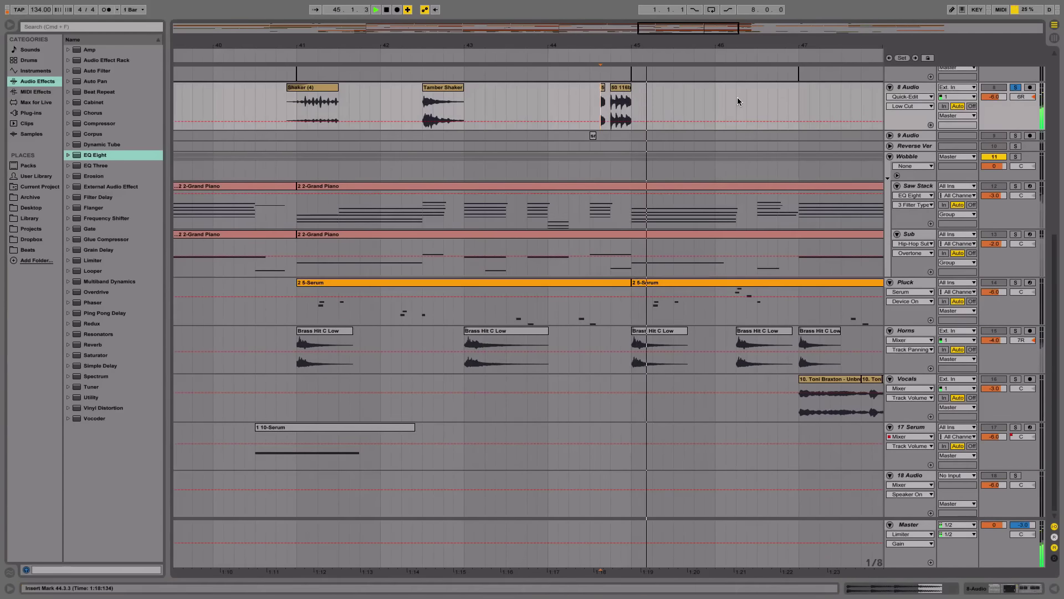
{"action": "scroll", "coordinate": [737, 98], "scroll_direction": "up", "scroll_amount": 5}
{"action": "scroll", "coordinate": [610, 222], "scroll_direction": "right", "scroll_amount": 5}
{"action": "key", "text": "space"}
Step: Play the soloed 8 Audio track's closing fills from 48.1.1 to the end of Drop Pt.2
{"action": "left_click", "coordinate": [627, 221]}
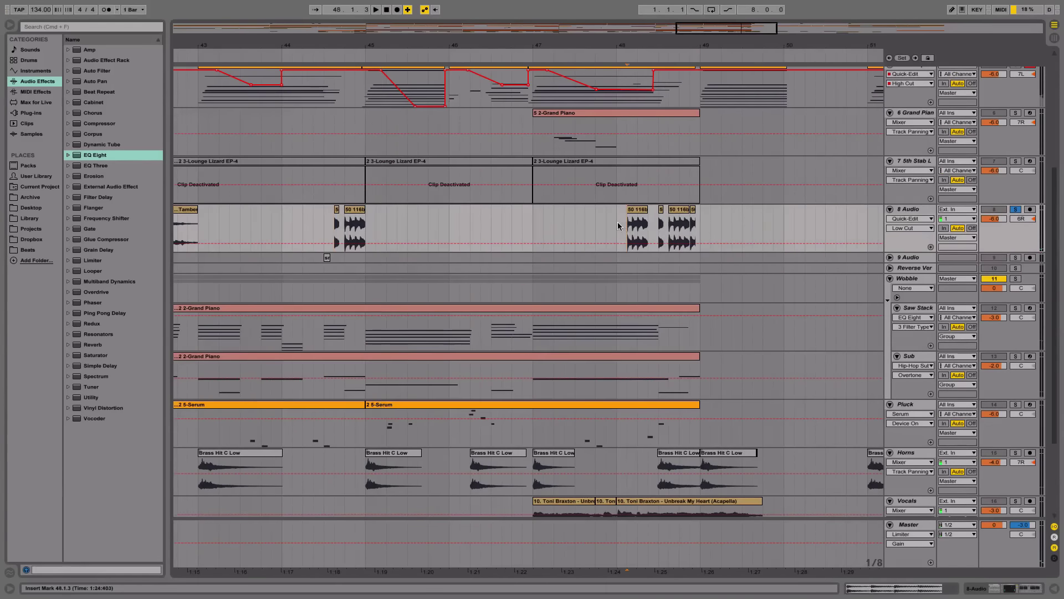
{"action": "left_click", "coordinate": [618, 221]}
{"action": "key", "text": "space"}
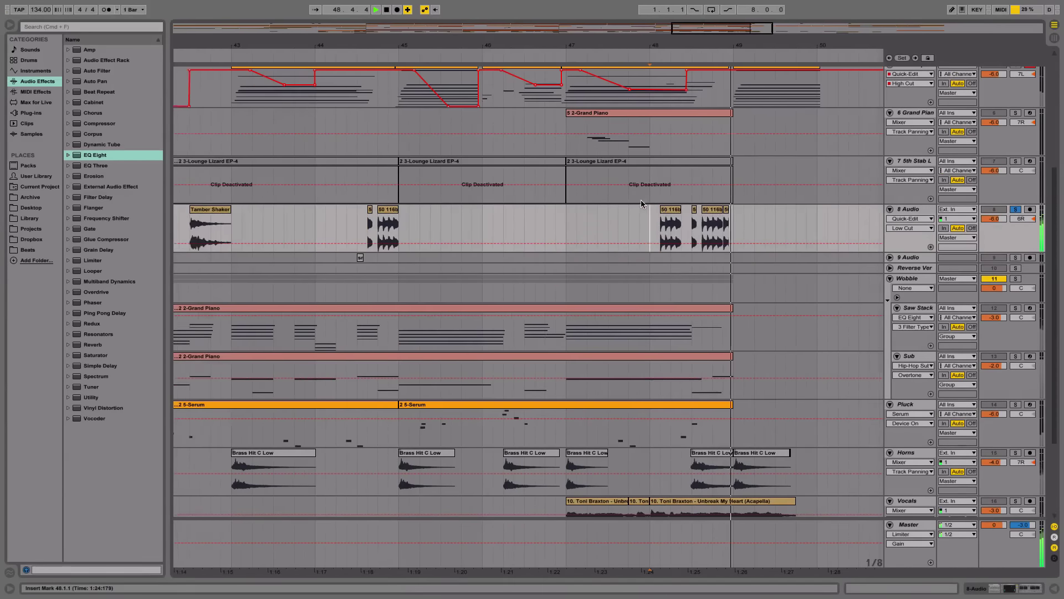
{"action": "key", "text": "space"}
Step: Play the 8 Audio fills soloed together with the Omnisphere track from bars 47 and 44, and clear the solo
{"action": "scroll", "coordinate": [632, 199], "scroll_direction": "left", "scroll_amount": 15}
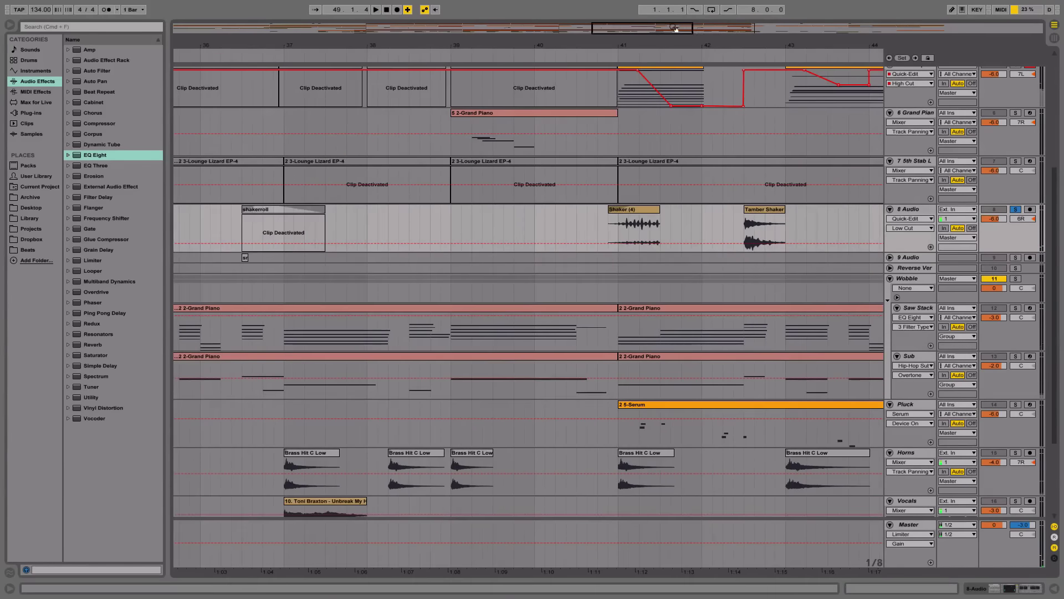
{"action": "left_click_drag", "start_coordinate": [665, 41], "coordinate": [666, 19]}
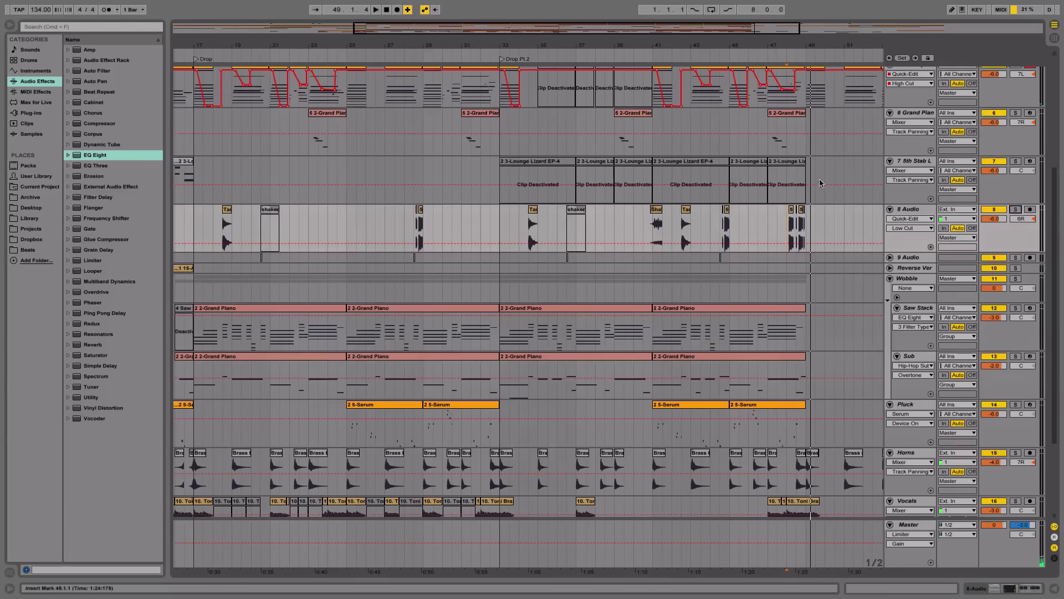
{"action": "scroll", "coordinate": [800, 421], "scroll_direction": "up", "scroll_amount": 5}
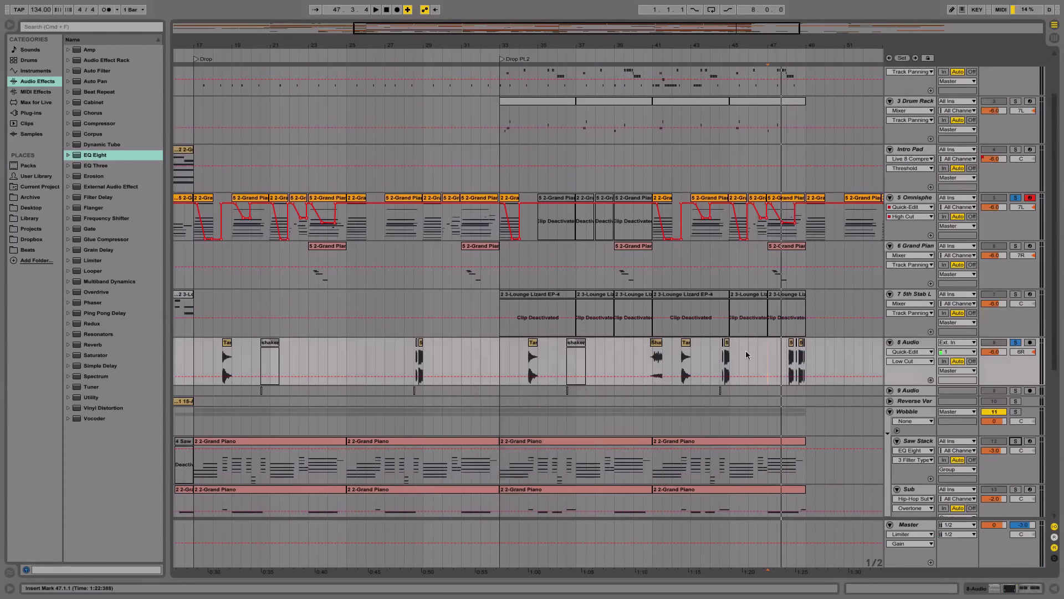
{"action": "key", "text": "space"}
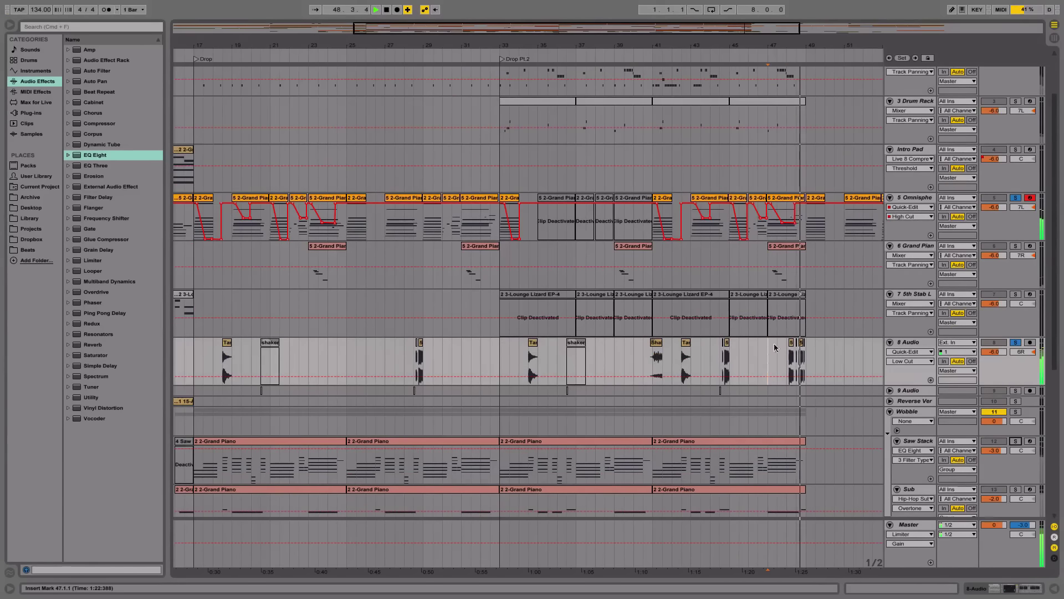
{"action": "left_click", "coordinate": [720, 358]}
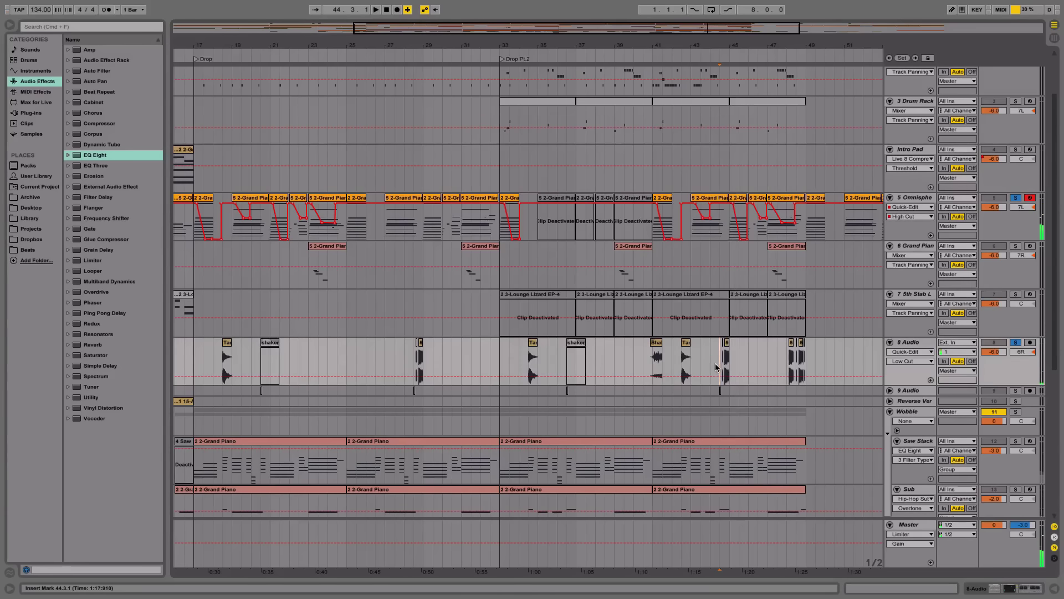
{"action": "key", "text": "space"}
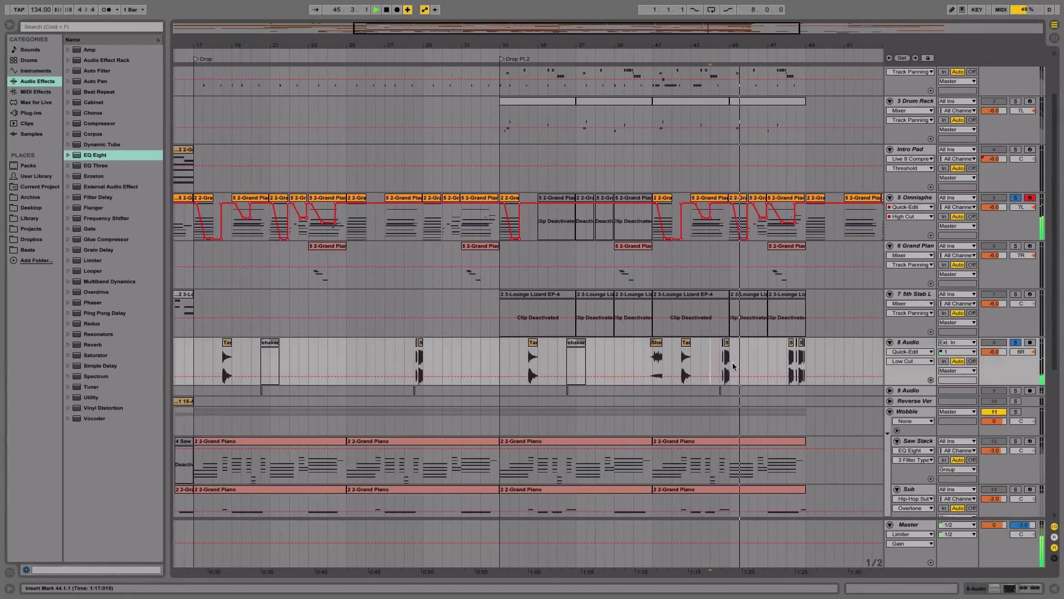
{"action": "left_click", "coordinate": [1018, 343]}
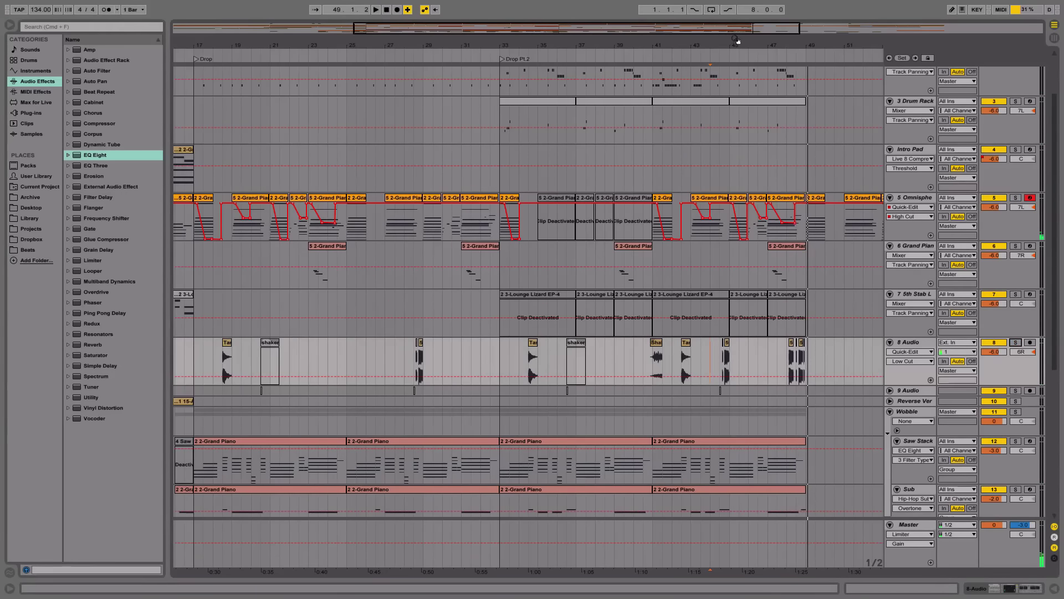
{"action": "left_click_drag", "start_coordinate": [737, 40], "coordinate": [741, 58]}
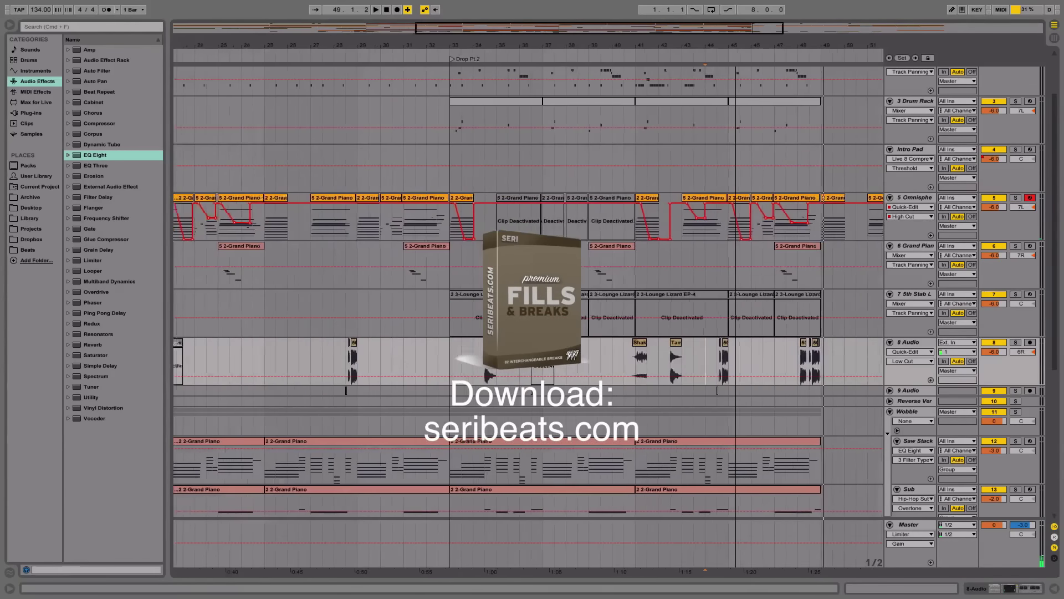
{"action": "scroll", "coordinate": [527, 310], "scroll_direction": "right", "scroll_amount": 10}
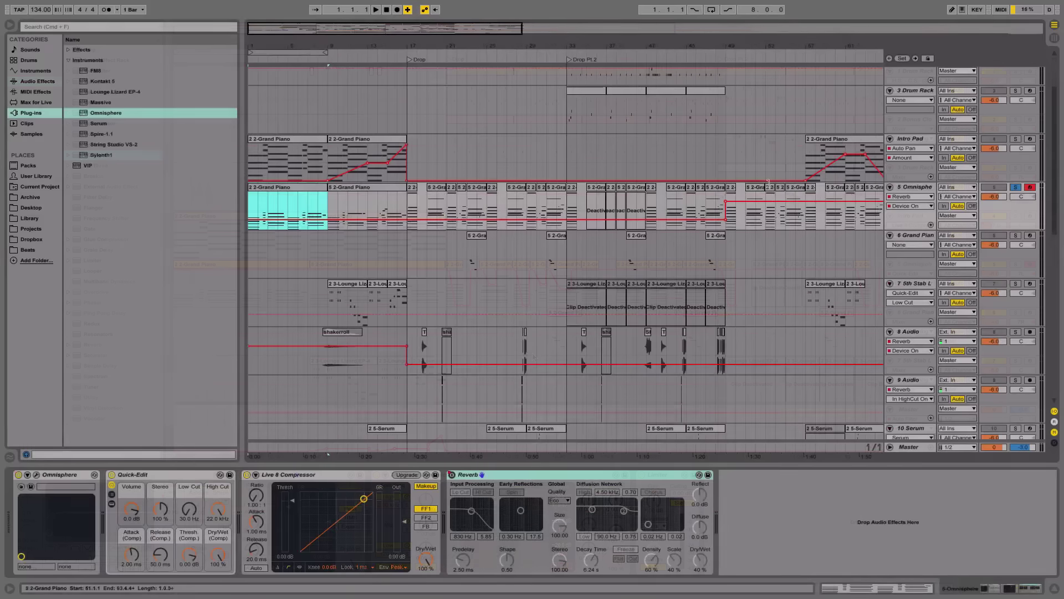
{"action": "scroll", "coordinate": [497, 205], "scroll_direction": "up", "scroll_amount": 5}
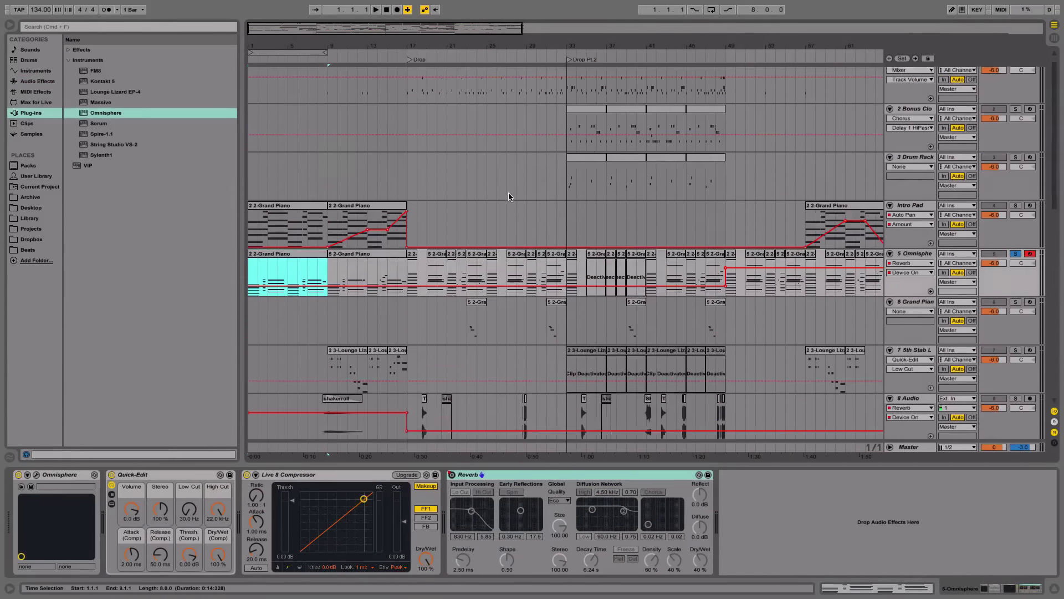
{"action": "scroll", "coordinate": [509, 193], "scroll_direction": "up", "scroll_amount": 1}
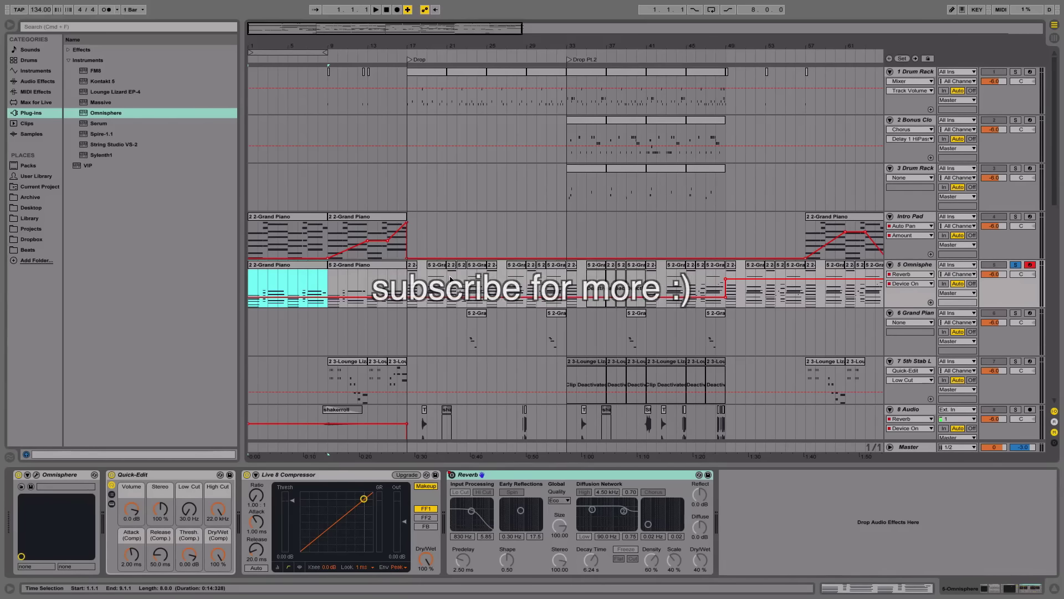
Step: Compare the first drop from bar 17 with Drop Pt.2 from bar 33, checking the Omnisphere, 3 Drum Rack and 2 Bonus Closed hi-hat tracks
{"action": "left_click", "coordinate": [408, 281]}
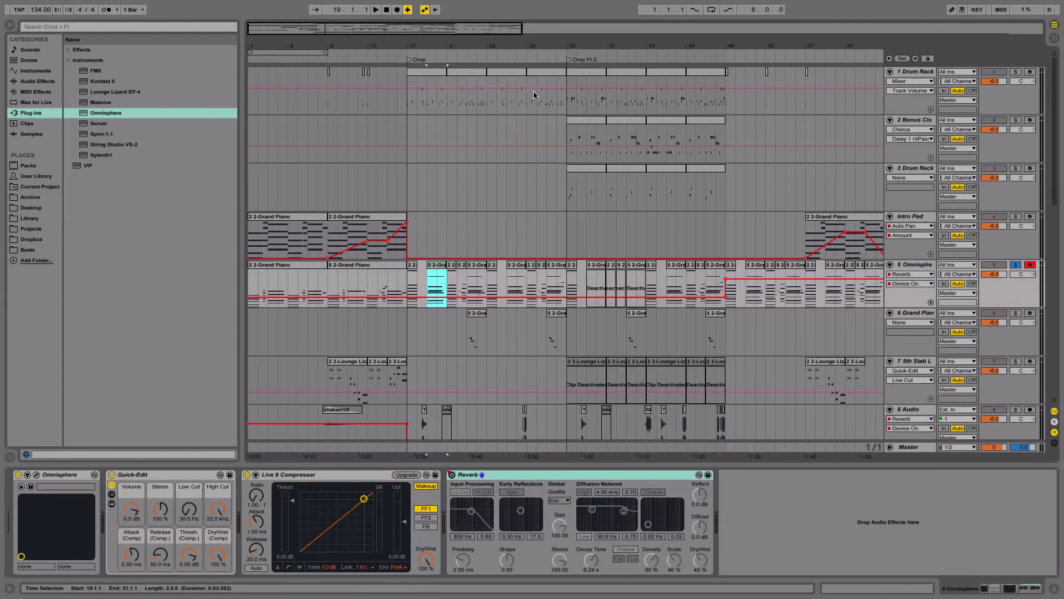
{"action": "left_click_drag", "start_coordinate": [565, 237], "coordinate": [407, 379]}
{"action": "left_click", "coordinate": [566, 192]}
{"action": "left_click", "coordinate": [566, 193]}
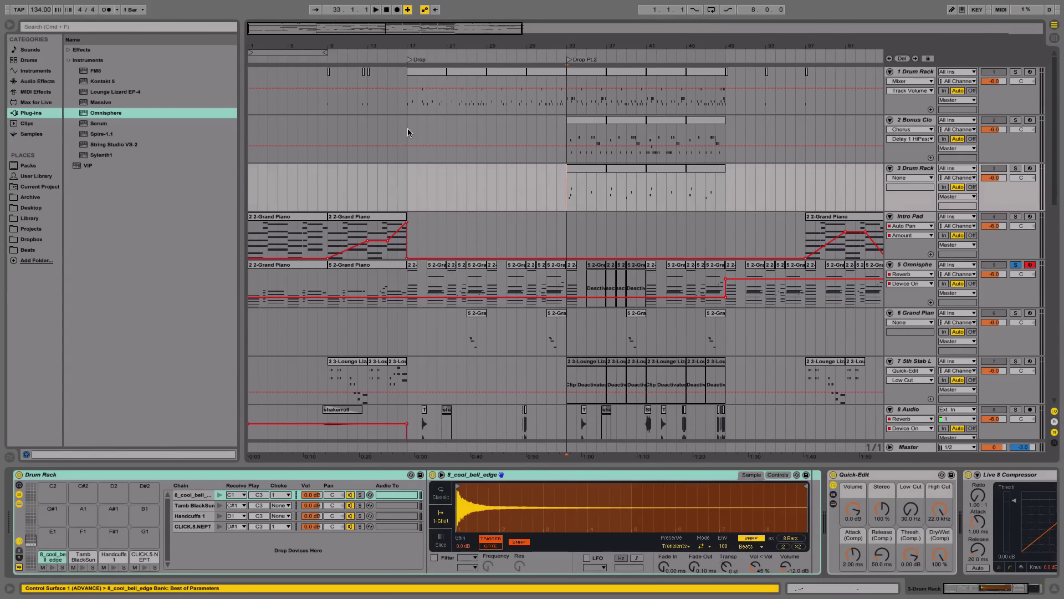
{"action": "left_click_drag", "start_coordinate": [419, 129], "coordinate": [434, 130]}
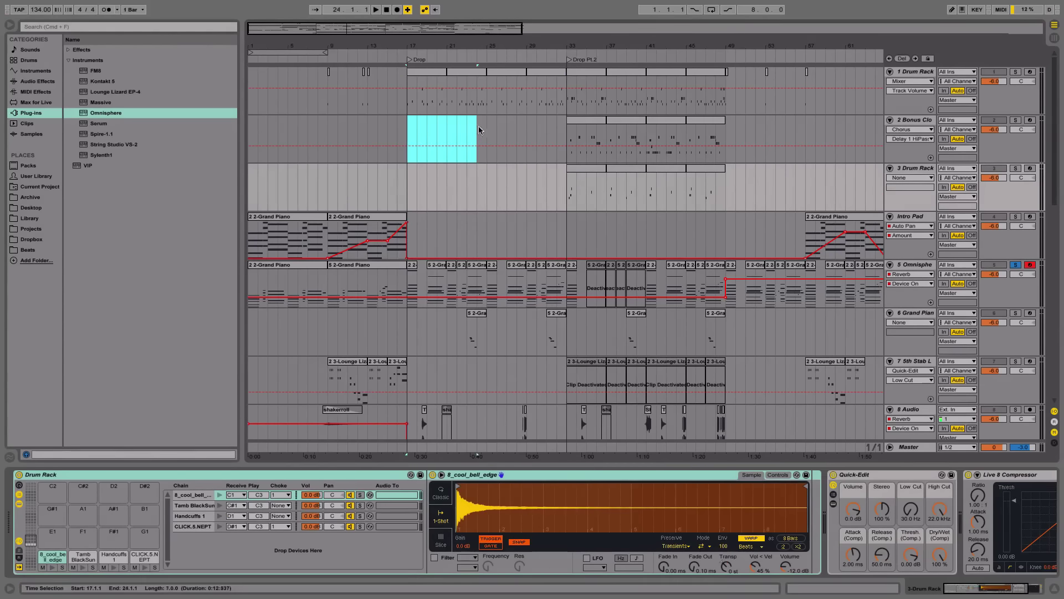
{"action": "left_click", "coordinate": [494, 133]}
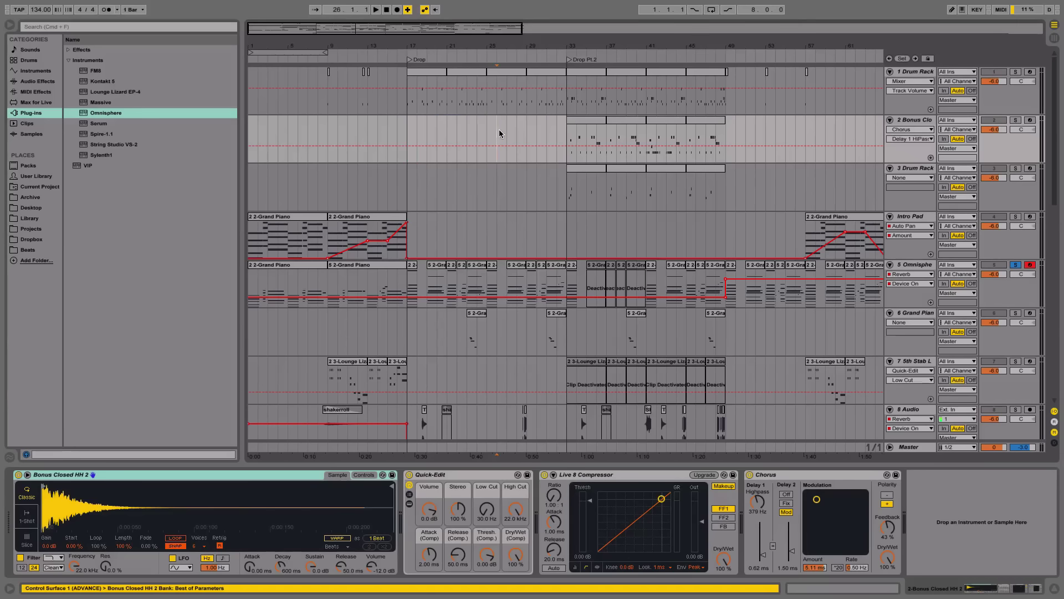
{"action": "left_click_drag", "start_coordinate": [547, 135], "coordinate": [566, 136]}
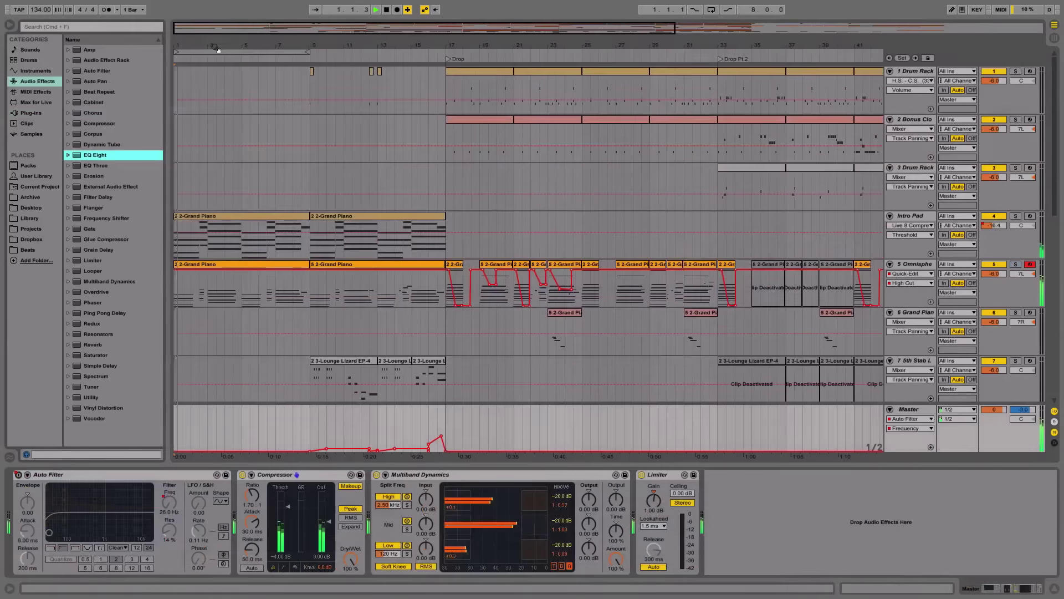
Step: During playback of the full track, view the notes of the Omnisphere track's first clip, shrink the note editor and hide the detail view
{"action": "scroll", "coordinate": [224, 132], "scroll_direction": "down", "scroll_amount": 6}
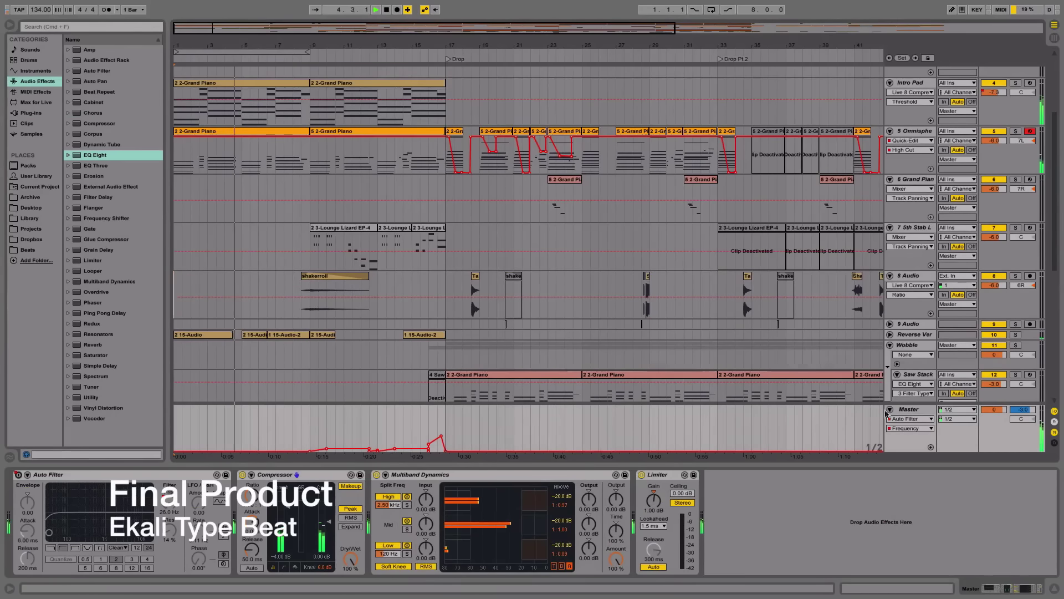
{"action": "scroll", "coordinate": [324, 308], "scroll_direction": "up", "scroll_amount": 6}
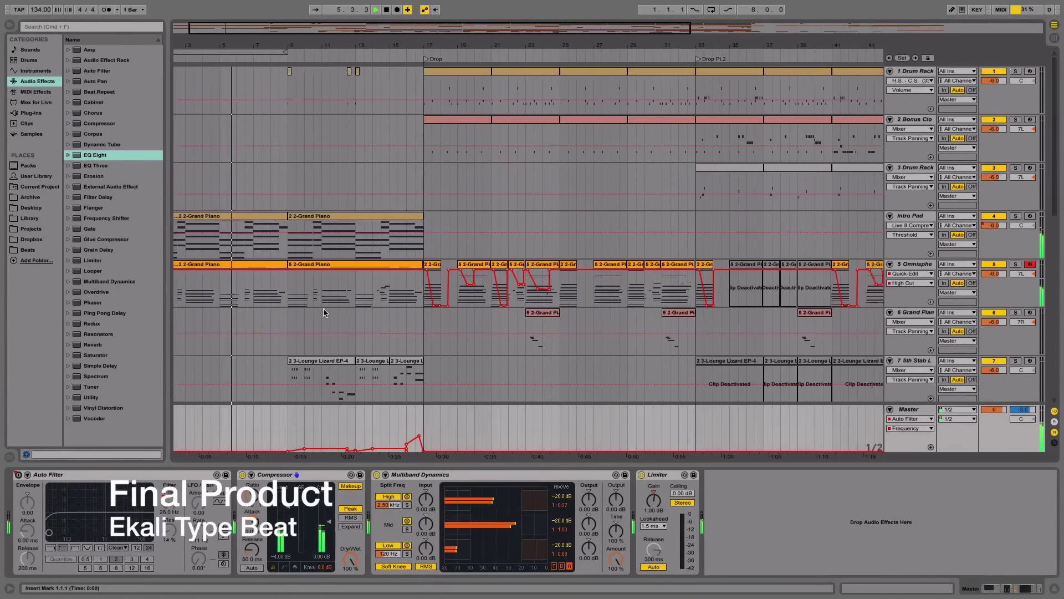
{"action": "double_click", "coordinate": [293, 264]}
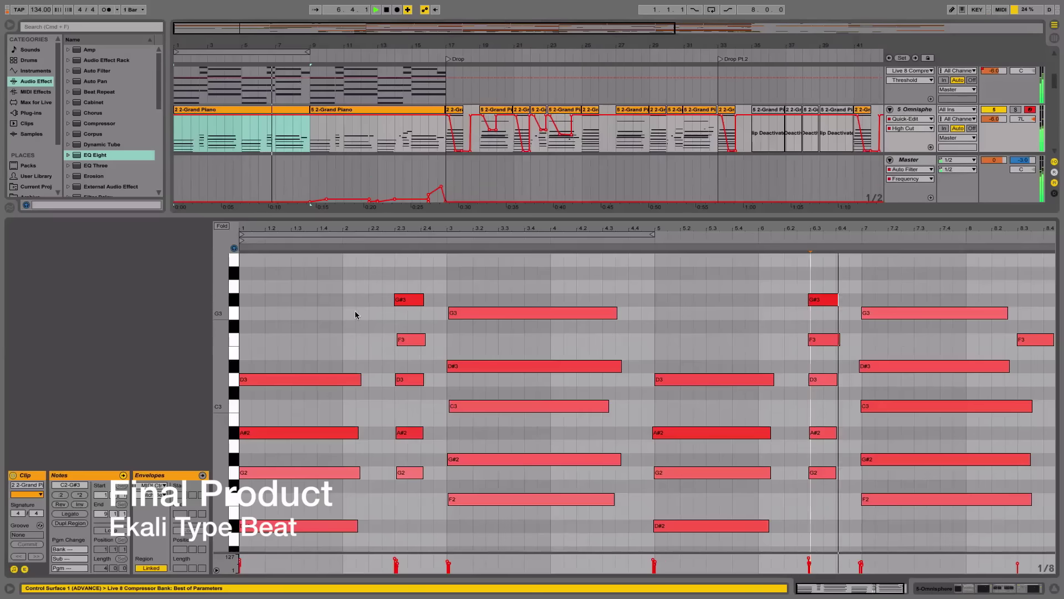
{"action": "left_click_drag", "start_coordinate": [768, 220], "coordinate": [779, 477]}
{"action": "scroll", "coordinate": [610, 527], "scroll_direction": "down", "scroll_amount": 4}
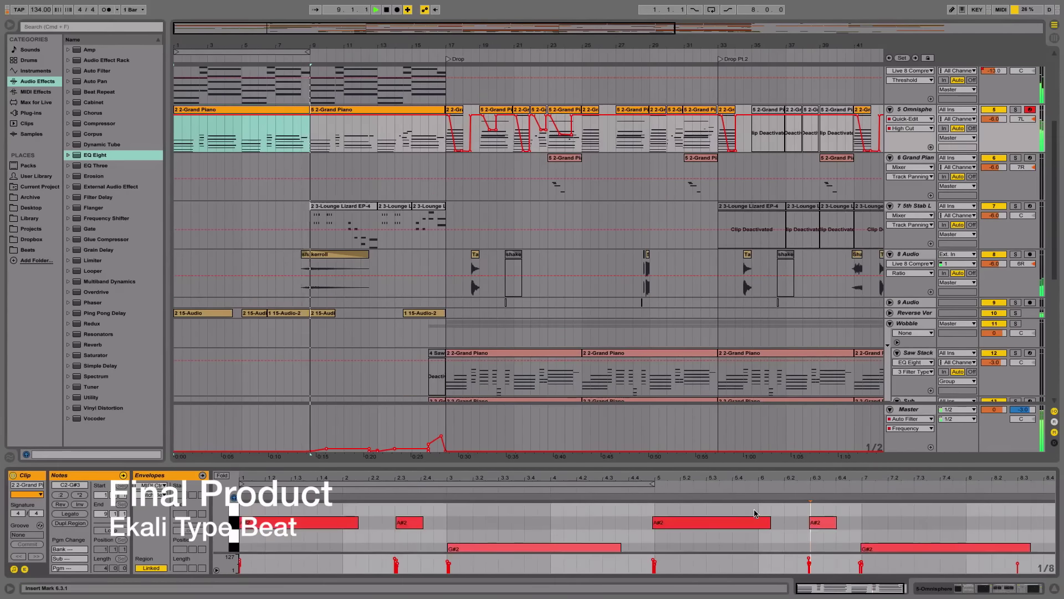
{"action": "key", "text": "super+alt+l"}
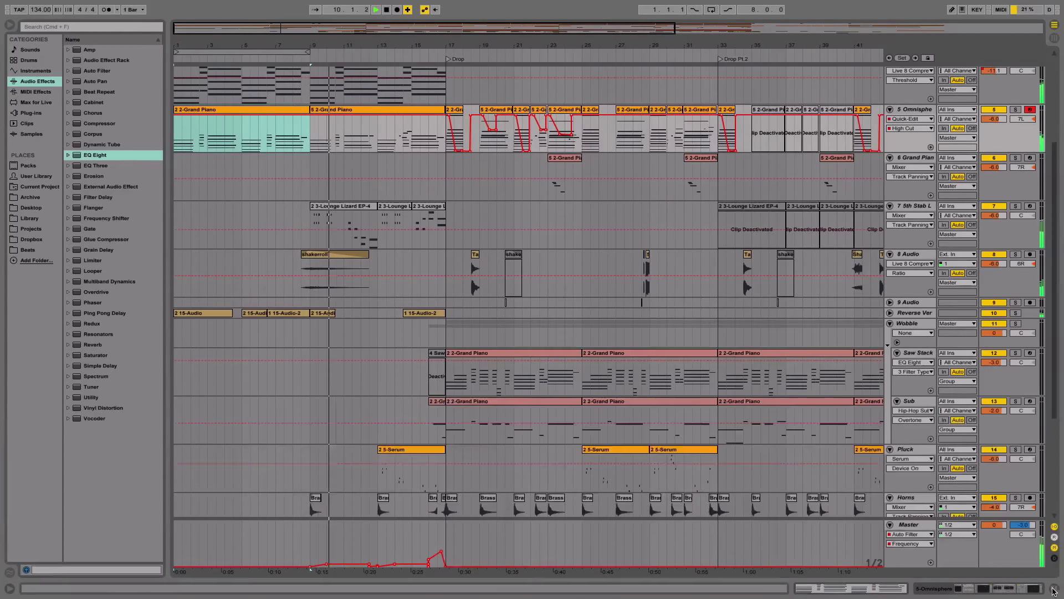
Step: Browse the Archive's Drum Kits to the Premium Trap Essentials folder's contents during playback, and hide the browser
{"action": "scroll", "coordinate": [572, 389], "scroll_direction": "up", "scroll_amount": 5}
{"action": "scroll", "coordinate": [571, 389], "scroll_direction": "up", "scroll_amount": 2}
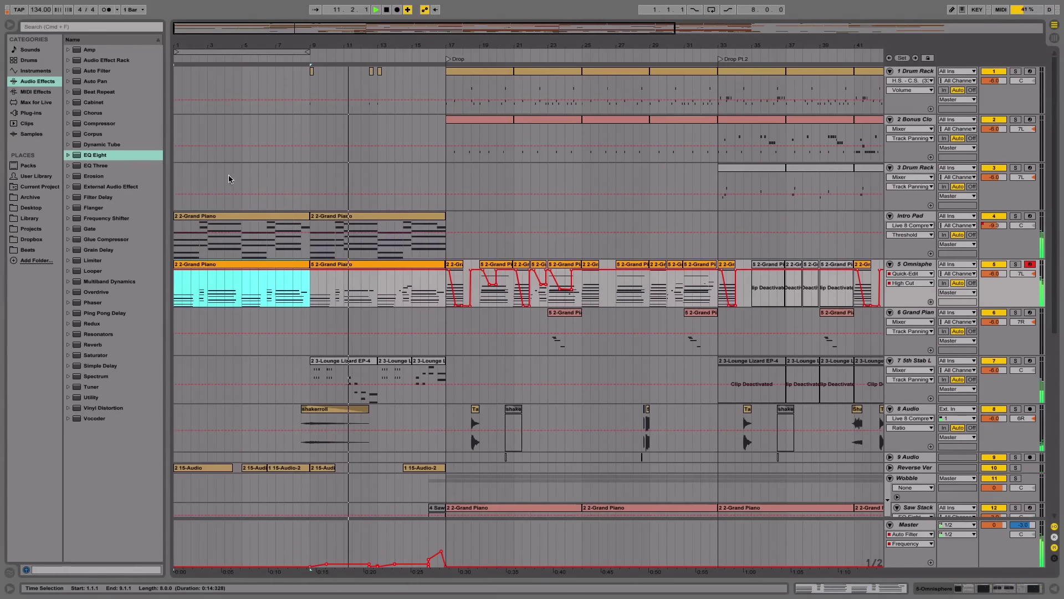
{"action": "scroll", "coordinate": [282, 171], "scroll_direction": "down", "scroll_amount": 2}
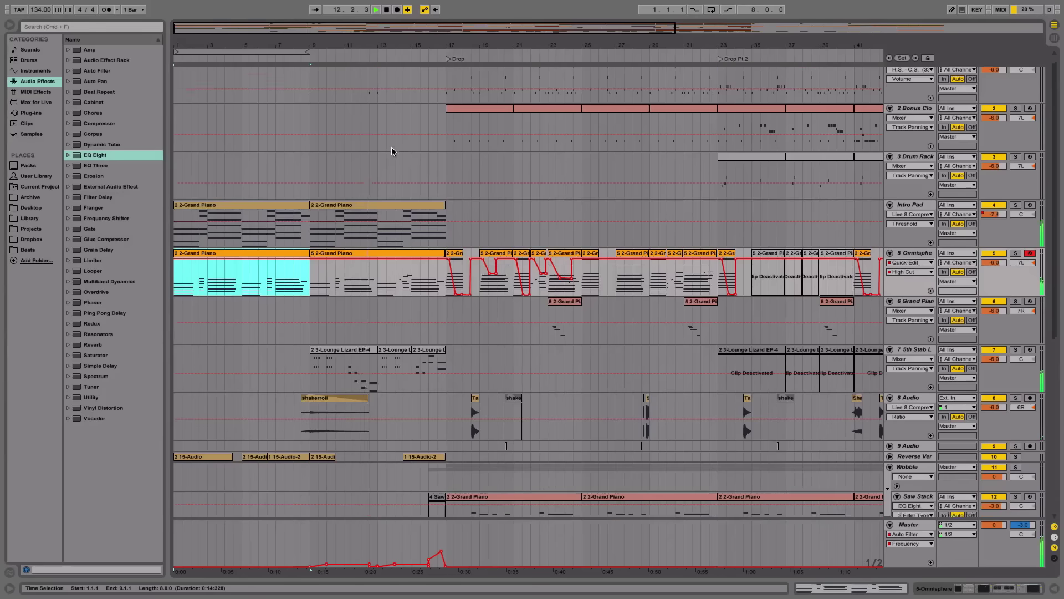
{"action": "left_click", "coordinate": [31, 197]}
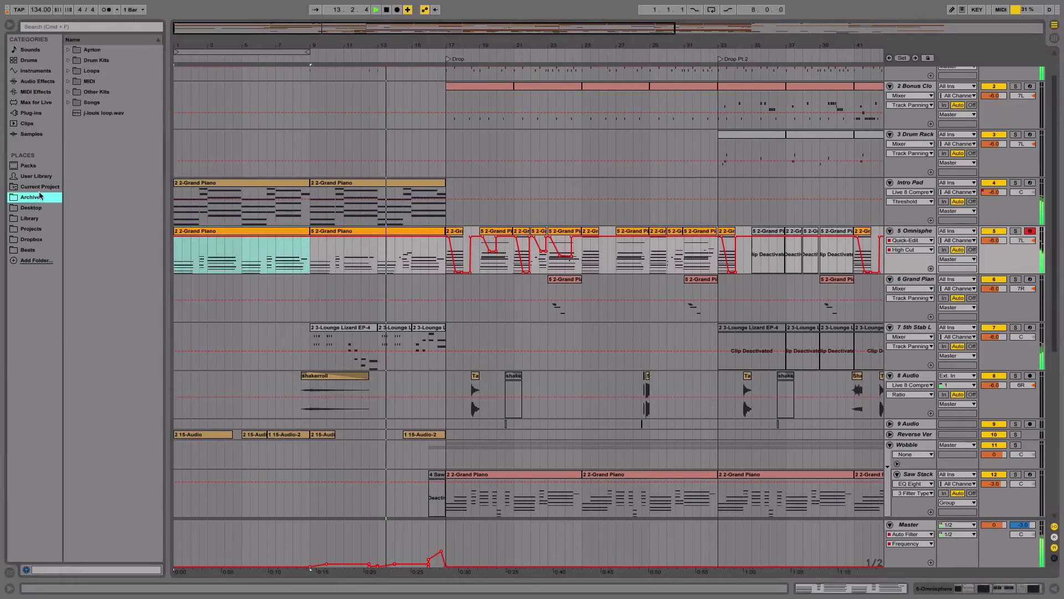
{"action": "left_click", "coordinate": [68, 60]}
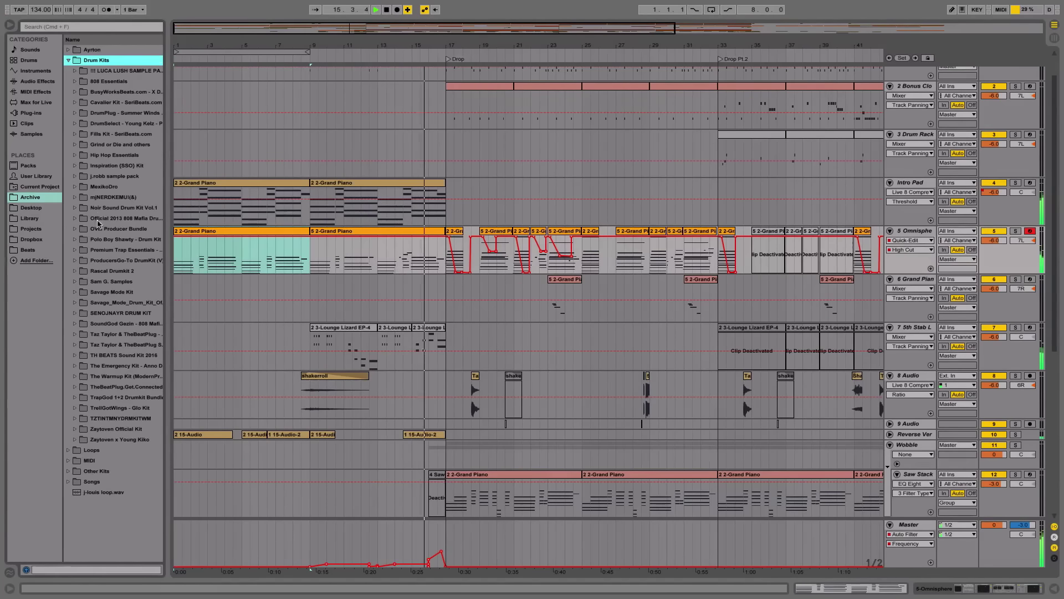
{"action": "left_click", "coordinate": [105, 250]}
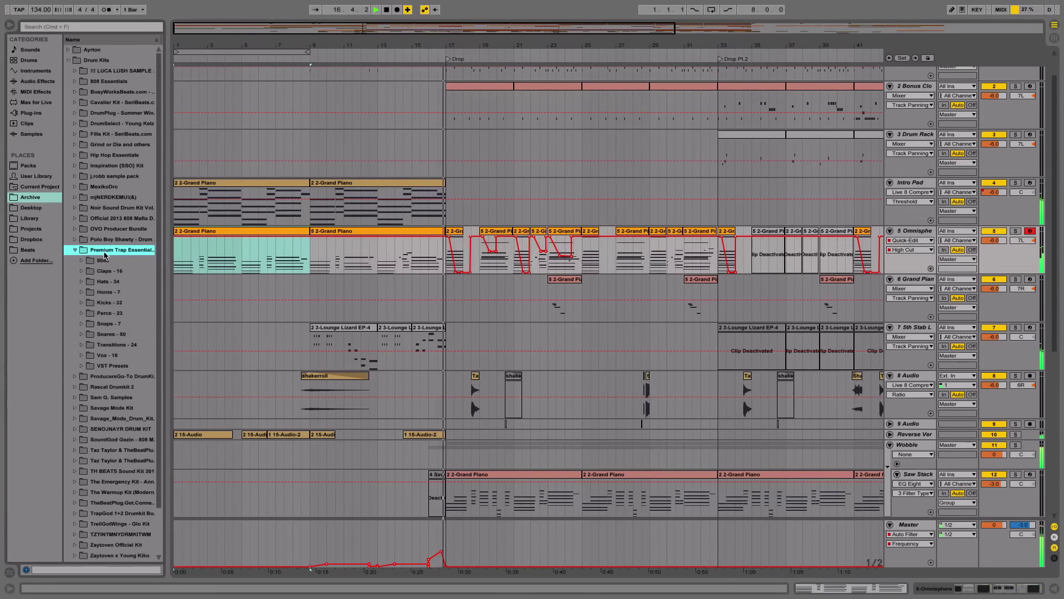
{"action": "left_click", "coordinate": [8, 27]}
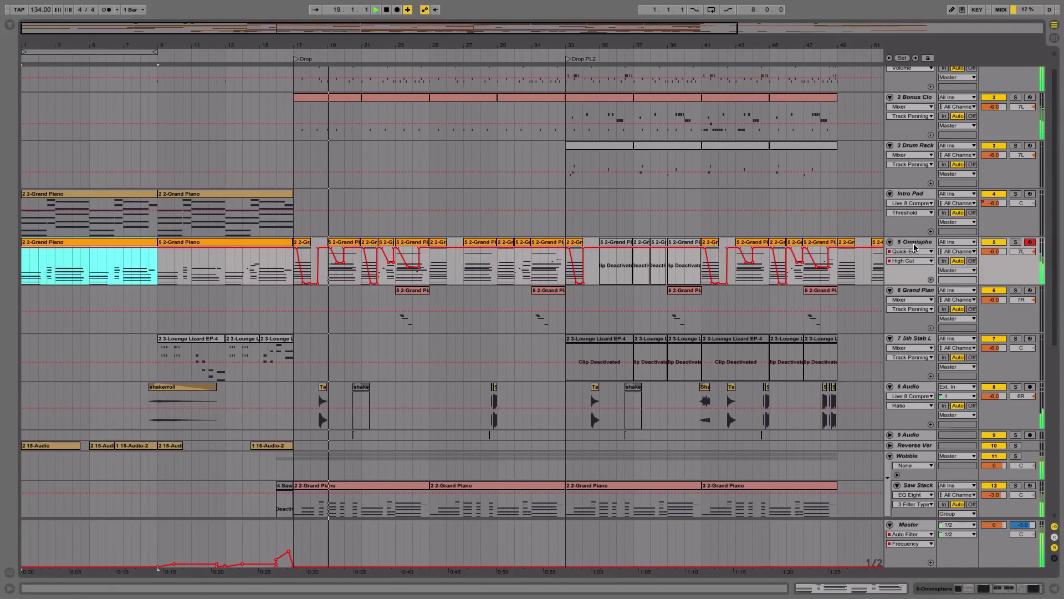
Step: View the Omnisphere track's instrument and effects chain while the first drop plays
{"action": "scroll", "coordinate": [912, 252], "scroll_direction": "up", "scroll_amount": 1}
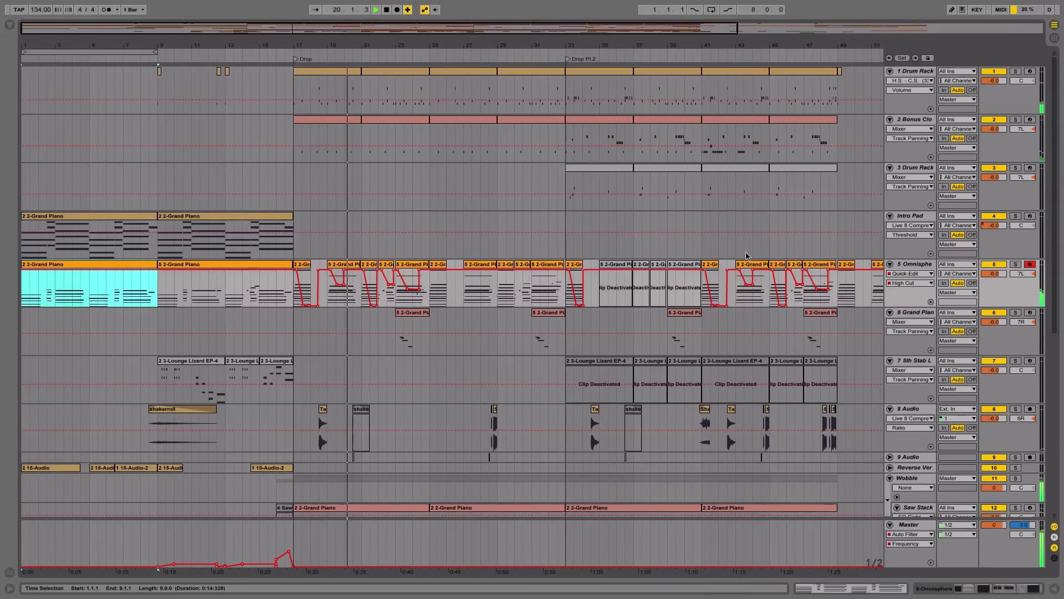
{"action": "double_click", "coordinate": [899, 267]}
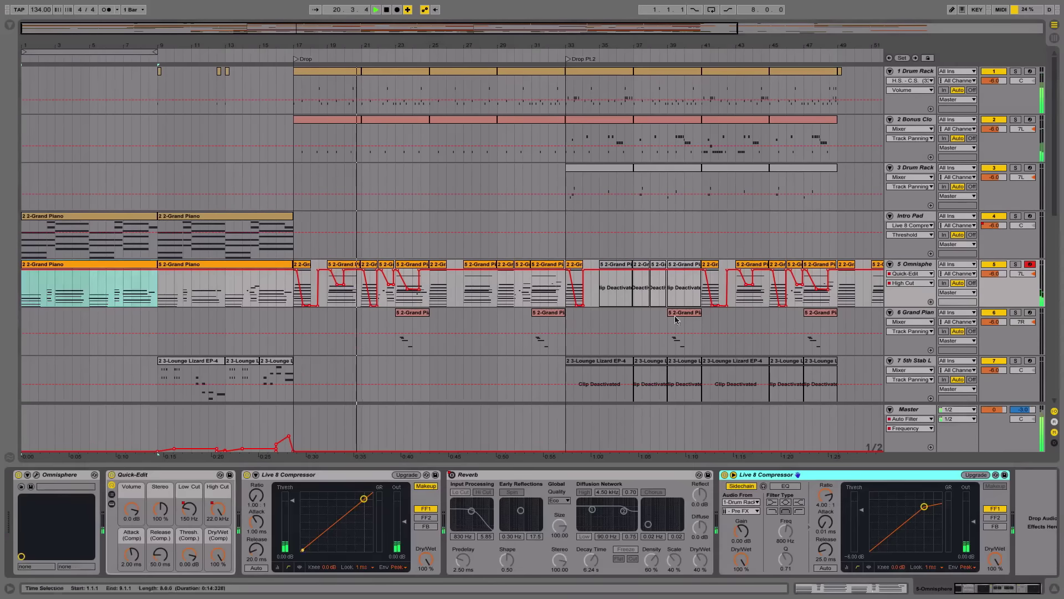
{"action": "left_click", "coordinate": [36, 474]}
{"action": "left_click", "coordinate": [360, 72]}
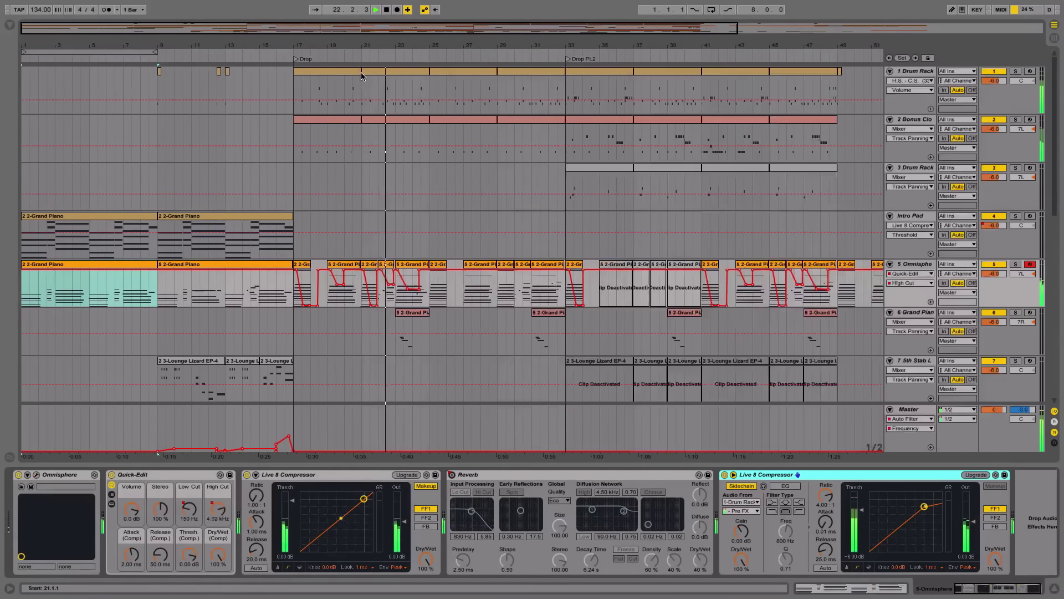
Step: Inspect the Saw Stack track's device chain and its Serum oscillator settings, and close the synth window
{"action": "scroll", "coordinate": [454, 197], "scroll_direction": "down", "scroll_amount": 10}
{"action": "left_click", "coordinate": [889, 206]}
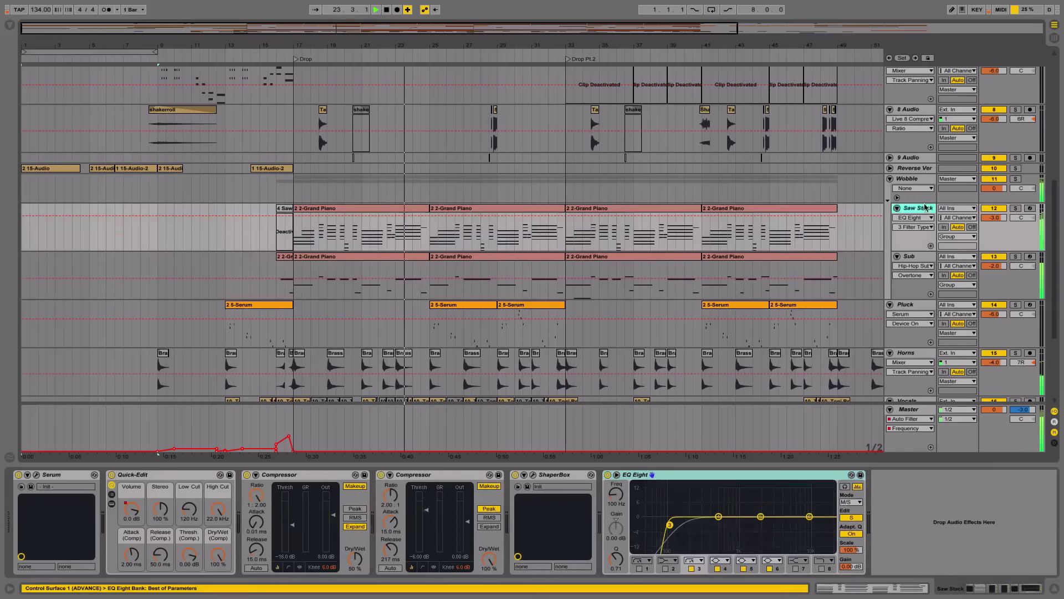
{"action": "left_click", "coordinate": [37, 474]}
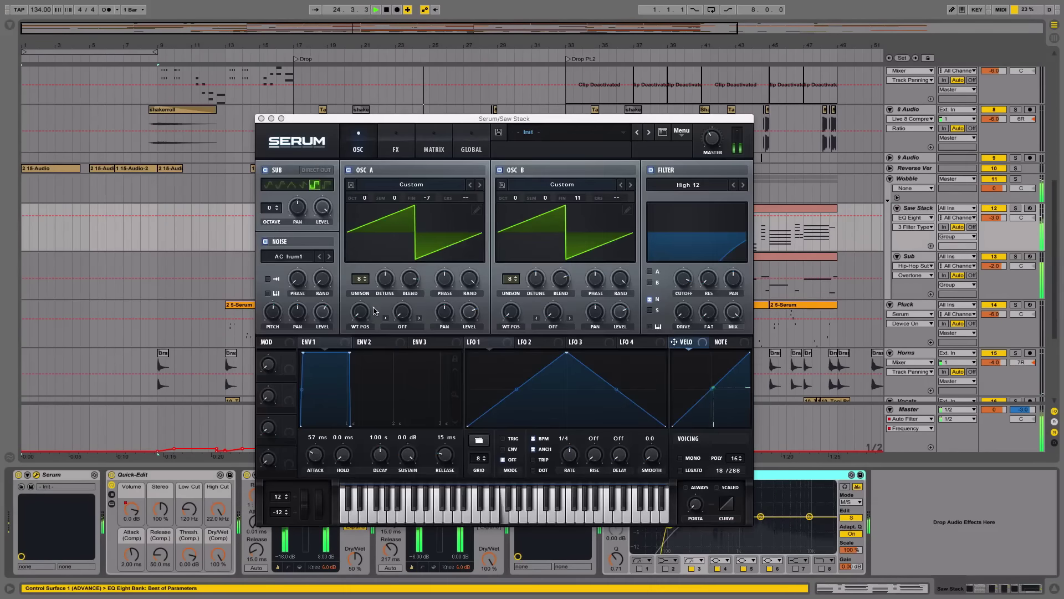
{"action": "left_click", "coordinate": [262, 118]}
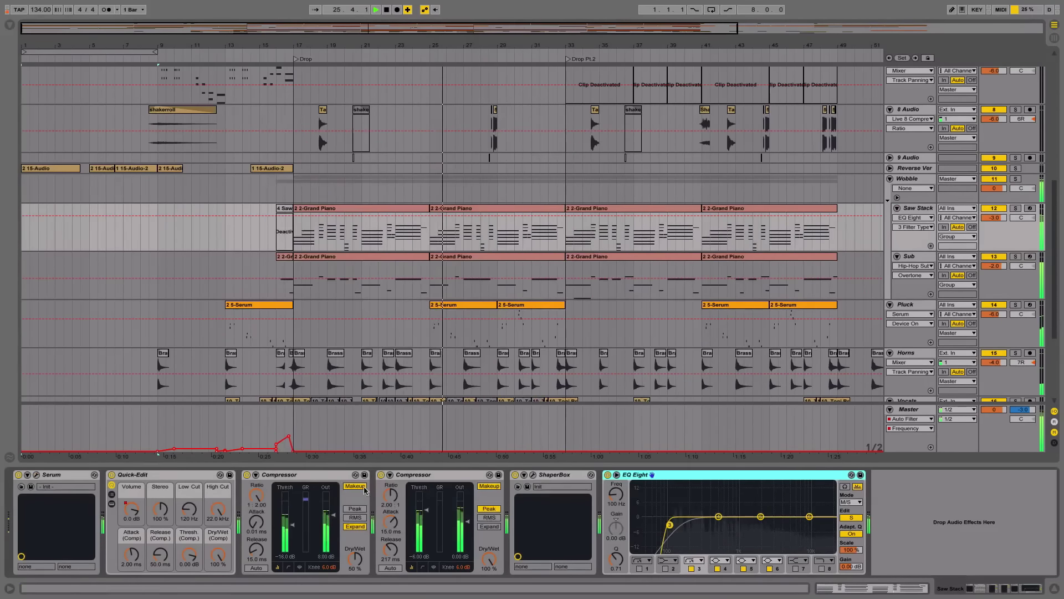
Step: View the Master track's effects chain and look through all tracks as the first drop plays toward Drop Pt.2
{"action": "left_click", "coordinate": [906, 414]}
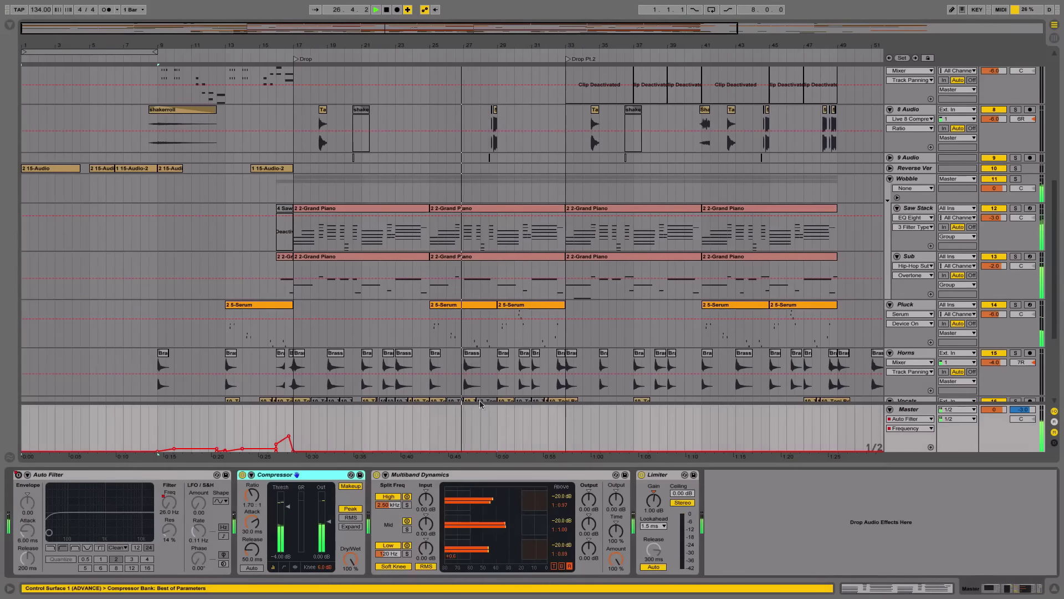
{"action": "scroll", "coordinate": [478, 377], "scroll_direction": "down", "scroll_amount": 3}
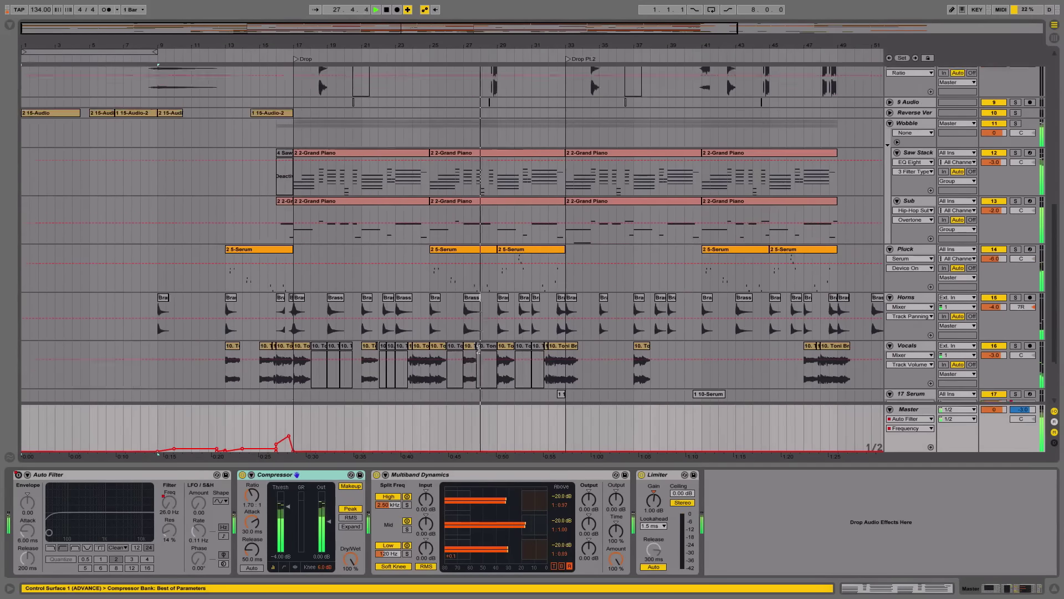
{"action": "scroll", "coordinate": [478, 348], "scroll_direction": "up", "scroll_amount": 4}
{"action": "scroll", "coordinate": [588, 315], "scroll_direction": "down", "scroll_amount": 8}
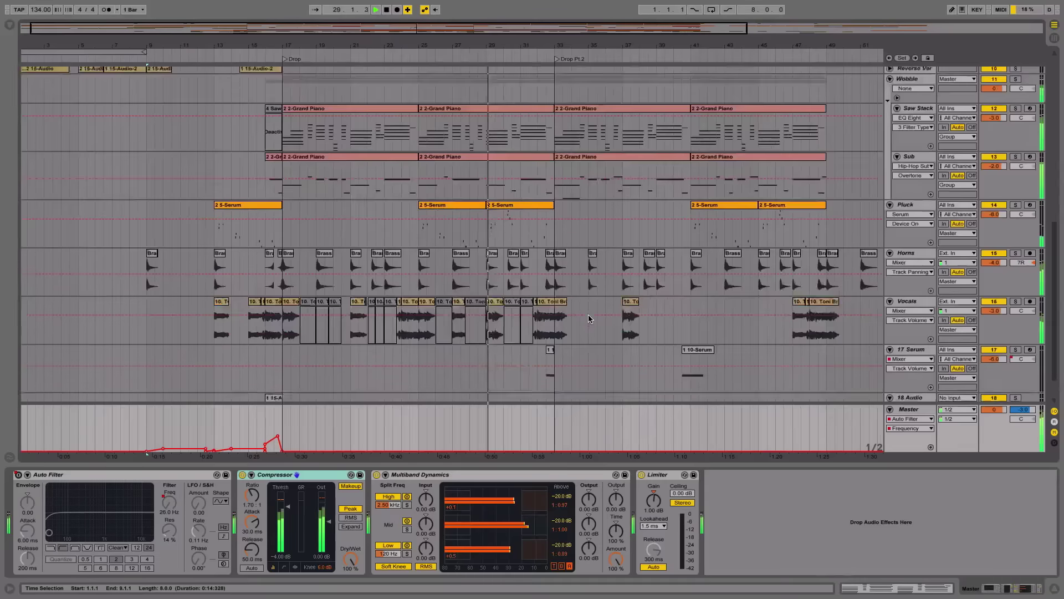
{"action": "scroll", "coordinate": [587, 314], "scroll_direction": "up", "scroll_amount": 15}
{"action": "scroll", "coordinate": [586, 315], "scroll_direction": "up", "scroll_amount": 4}
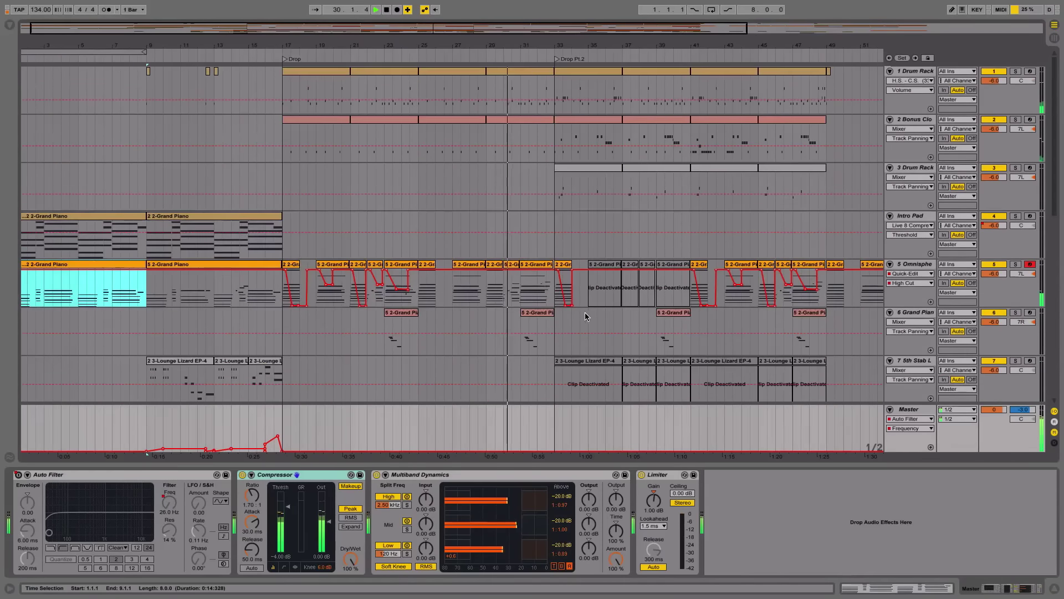
{"action": "scroll", "coordinate": [584, 312], "scroll_direction": "down", "scroll_amount": 5}
{"action": "scroll", "coordinate": [551, 210], "scroll_direction": "down", "scroll_amount": 4}
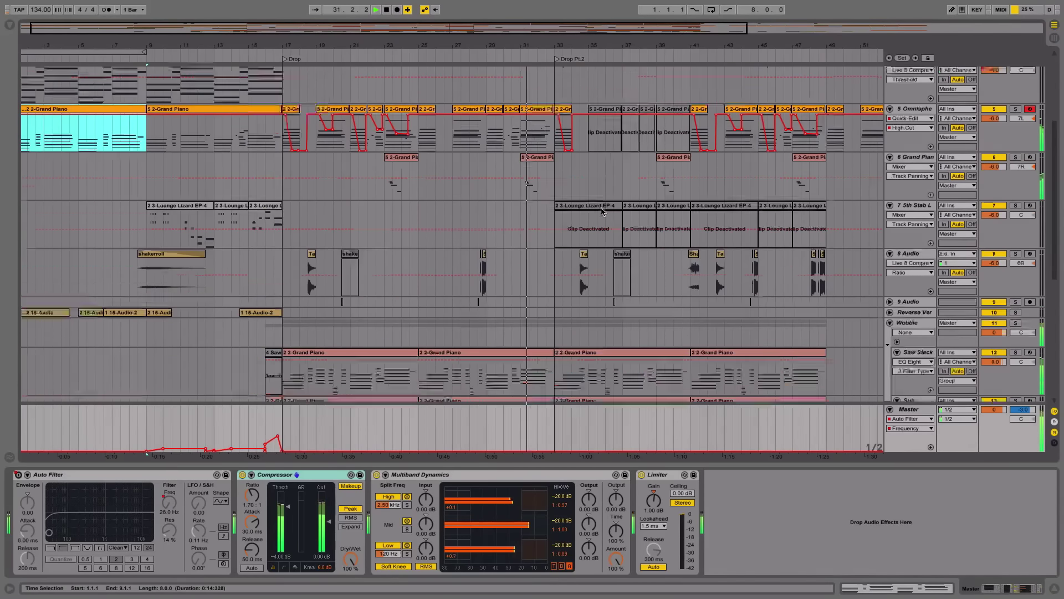
{"action": "scroll", "coordinate": [601, 207], "scroll_direction": "up", "scroll_amount": 2}
{"action": "scroll", "coordinate": [601, 207], "scroll_direction": "down", "scroll_amount": 7}
{"action": "scroll", "coordinate": [602, 211], "scroll_direction": "down", "scroll_amount": 4}
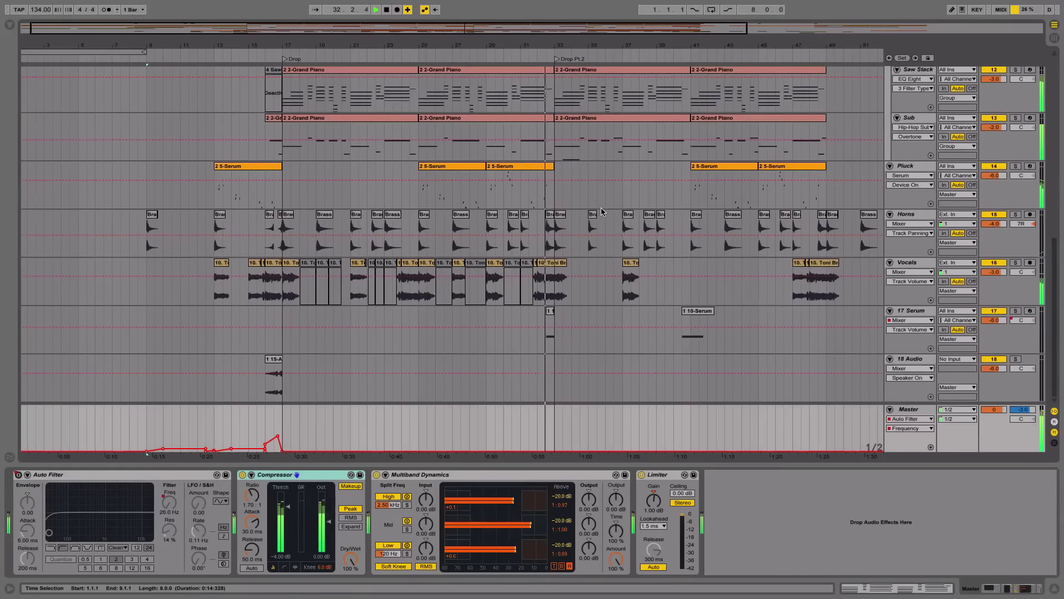
Step: Examine the Wobble group's Auto Pan Shape, Sync Rate and Frequency automation, and collapse its lanes
{"action": "scroll", "coordinate": [687, 210], "scroll_direction": "up", "scroll_amount": 2}
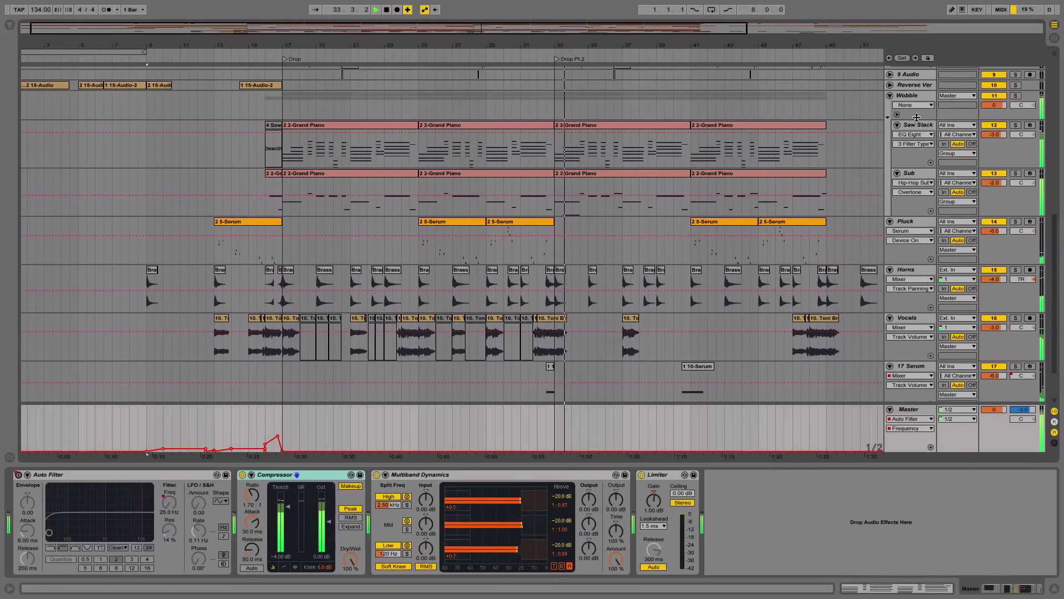
{"action": "left_click", "coordinate": [897, 114]}
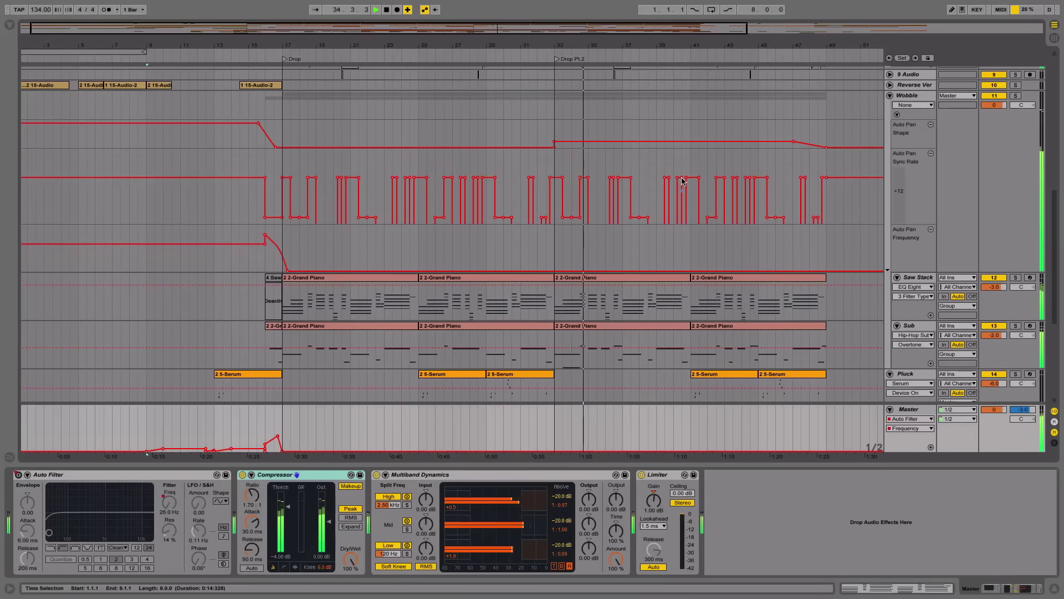
{"action": "scroll", "coordinate": [660, 264], "scroll_direction": "up", "scroll_amount": 6}
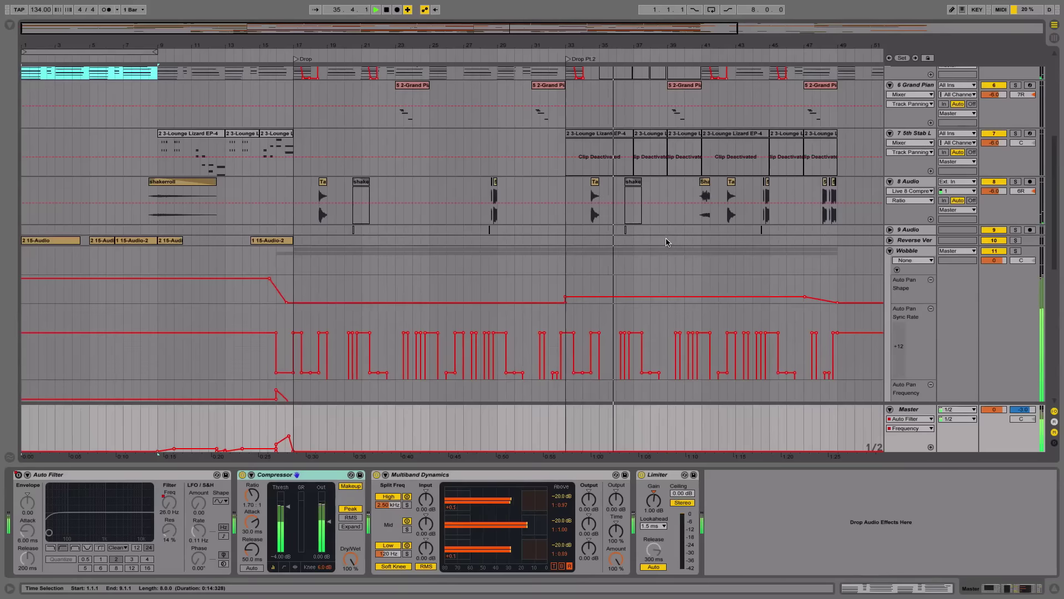
{"action": "scroll", "coordinate": [667, 242], "scroll_direction": "right", "scroll_amount": 3}
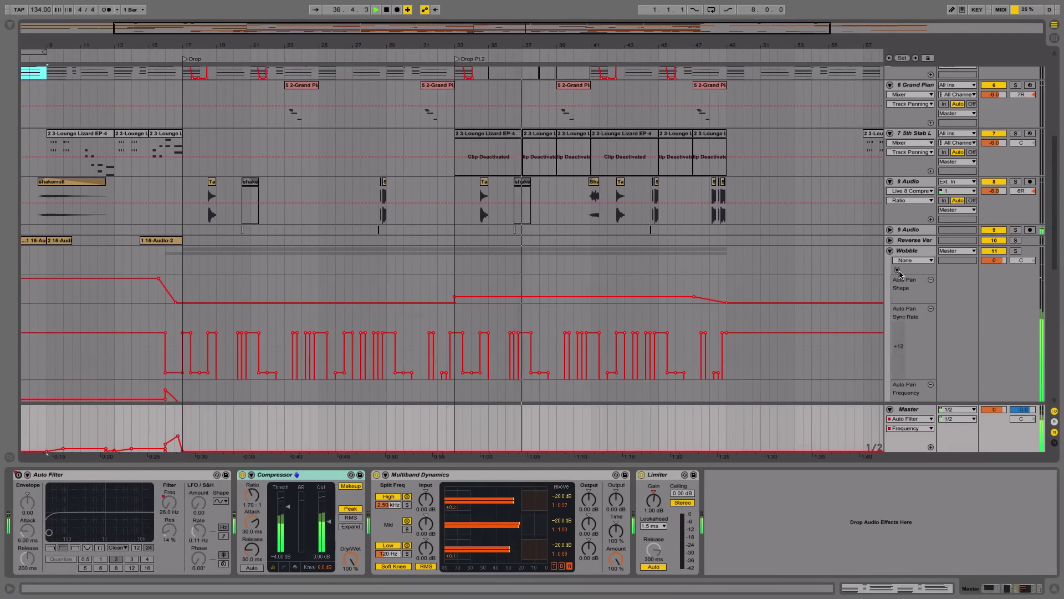
{"action": "scroll", "coordinate": [682, 239], "scroll_direction": "up", "scroll_amount": 9}
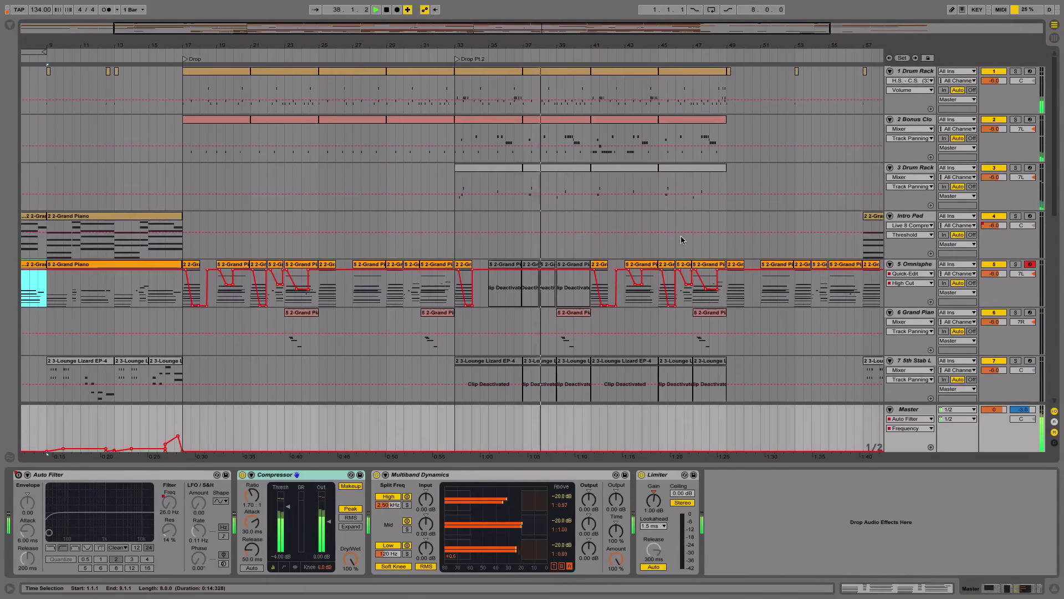
Step: Hide the device view and examine the clips of all tracks around bars 34 to 49 of Drop Pt.2 up close
{"action": "left_click", "coordinate": [1055, 592]}
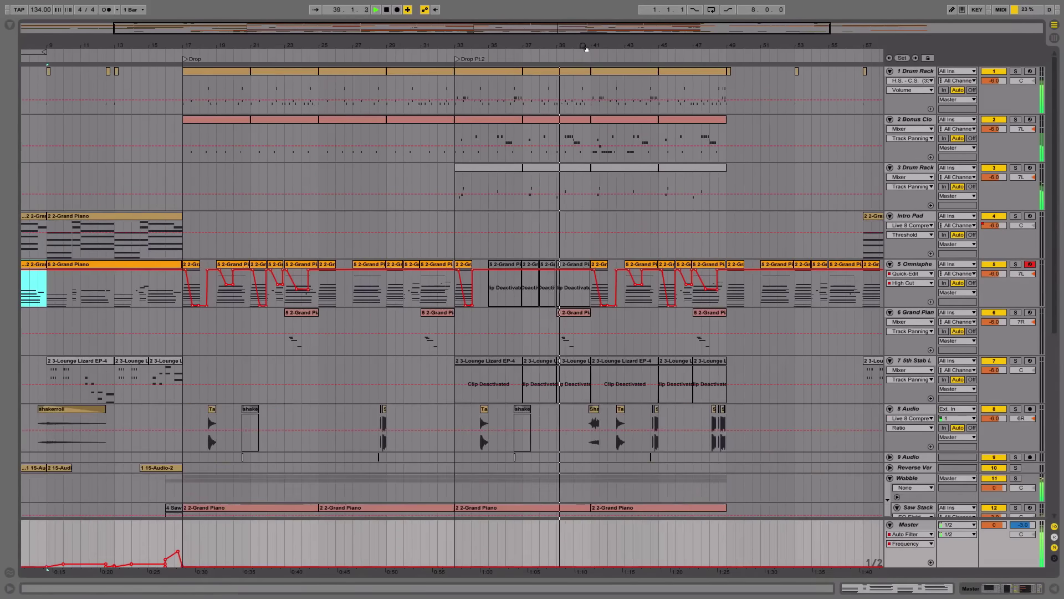
{"action": "left_click_drag", "start_coordinate": [587, 48], "coordinate": [592, 111]}
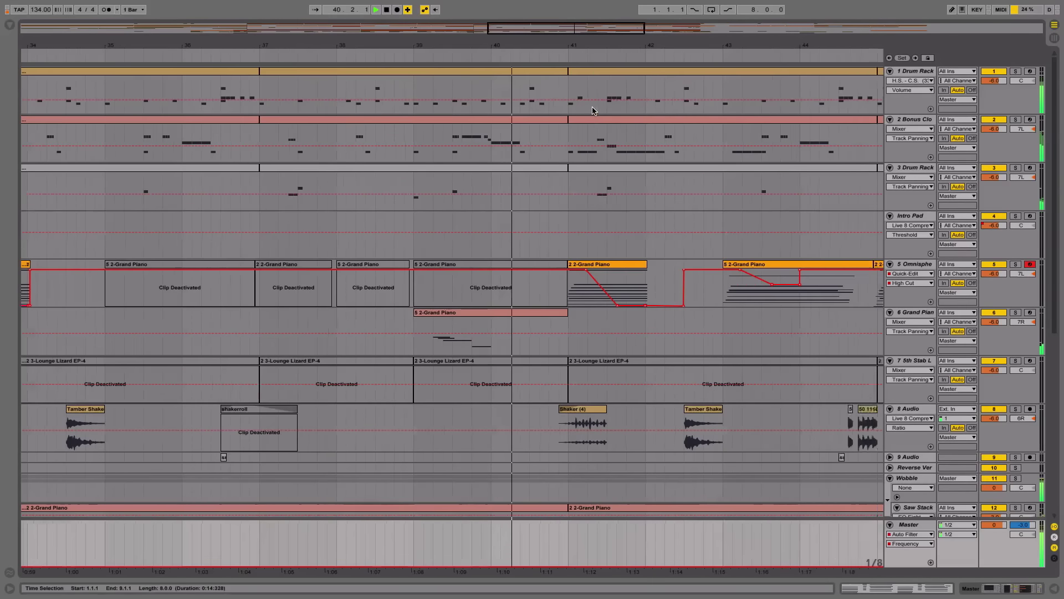
{"action": "scroll", "coordinate": [617, 104], "scroll_direction": "down", "scroll_amount": 10}
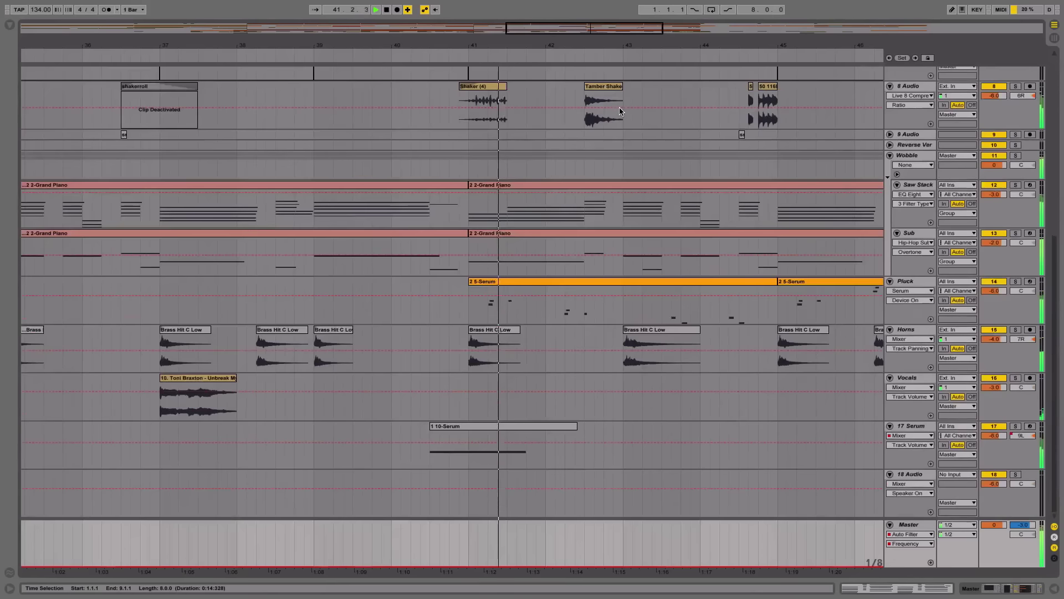
{"action": "scroll", "coordinate": [620, 106], "scroll_direction": "up", "scroll_amount": 10}
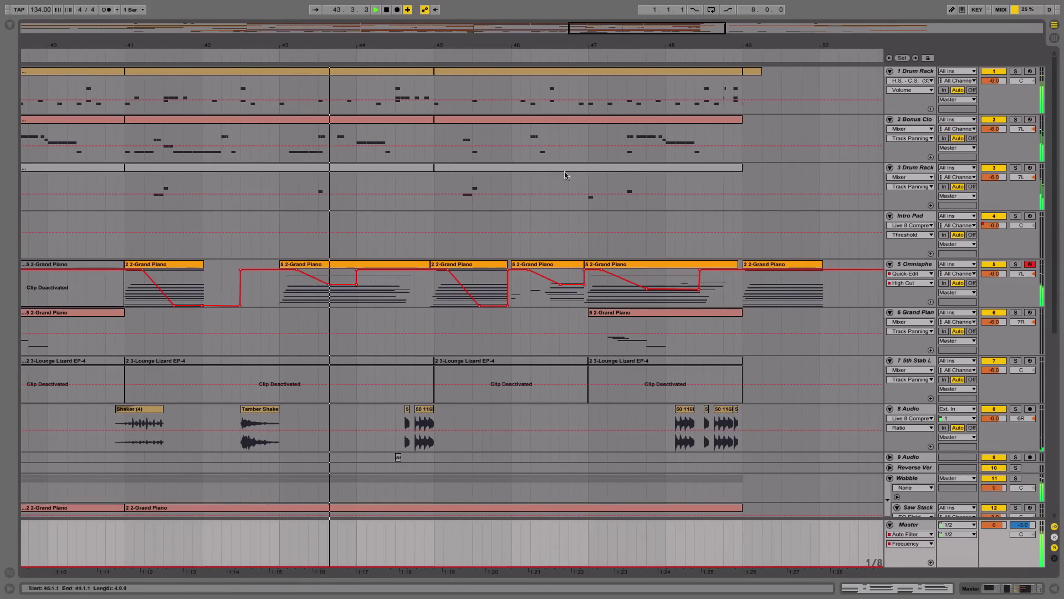
Step: Follow playback from the end of Drop Pt.2 into the outro past bar 57, looking over all tracks of the arrangement
{"action": "left_click_drag", "start_coordinate": [524, 48], "coordinate": [526, 25]}
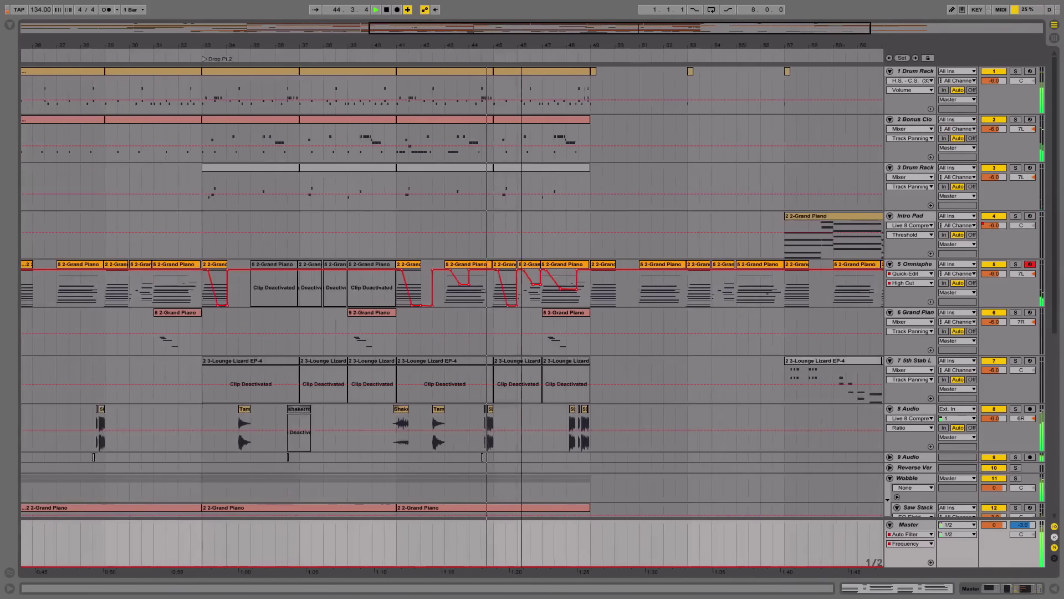
{"action": "scroll", "coordinate": [529, 186], "scroll_direction": "down", "scroll_amount": 5}
{"action": "scroll", "coordinate": [530, 186], "scroll_direction": "down", "scroll_amount": 5}
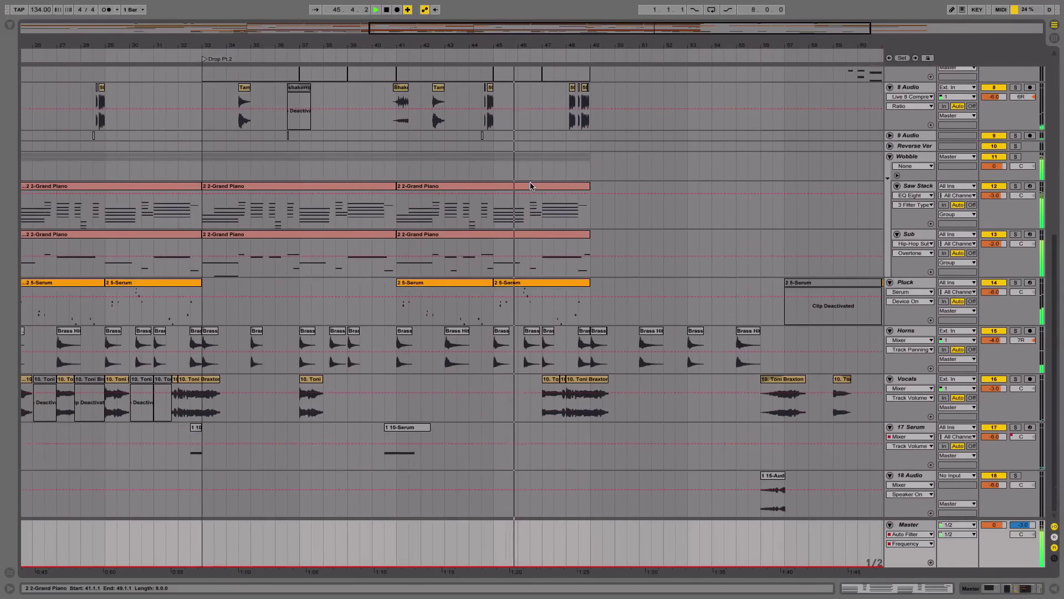
{"action": "scroll", "coordinate": [531, 186], "scroll_direction": "up", "scroll_amount": 2}
{"action": "scroll", "coordinate": [531, 186], "scroll_direction": "up", "scroll_amount": 5}
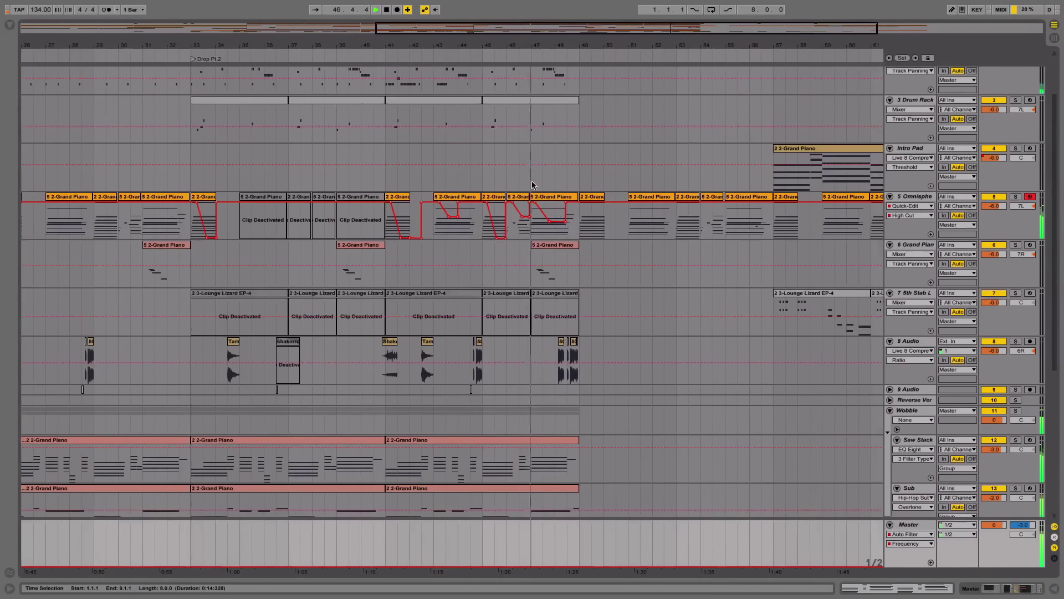
{"action": "scroll", "coordinate": [531, 180], "scroll_direction": "right", "scroll_amount": 4}
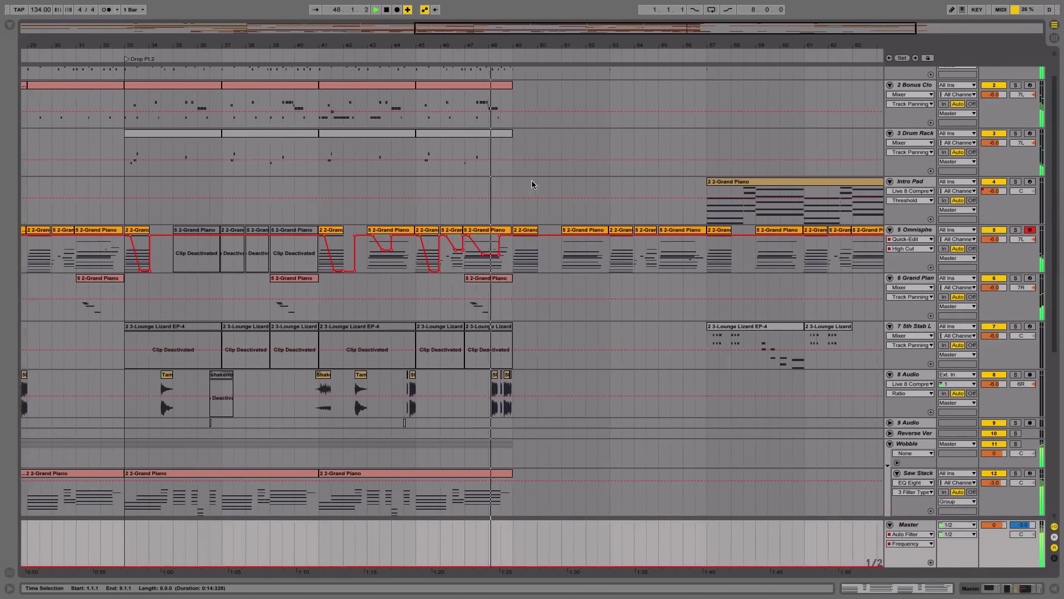
{"action": "scroll", "coordinate": [534, 179], "scroll_direction": "down", "scroll_amount": 5}
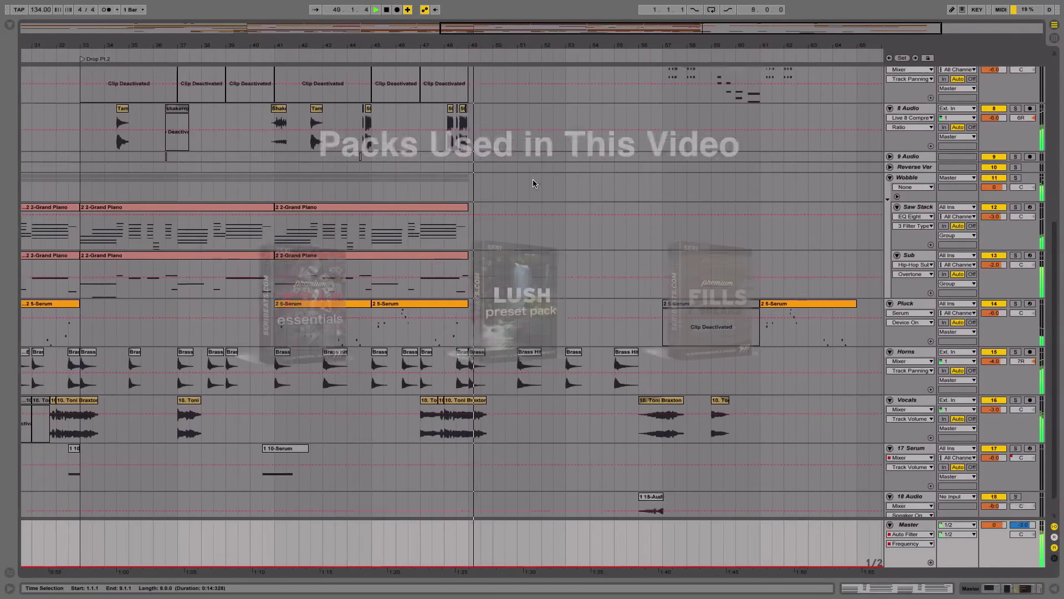
{"action": "scroll", "coordinate": [547, 184], "scroll_direction": "up", "scroll_amount": 4}
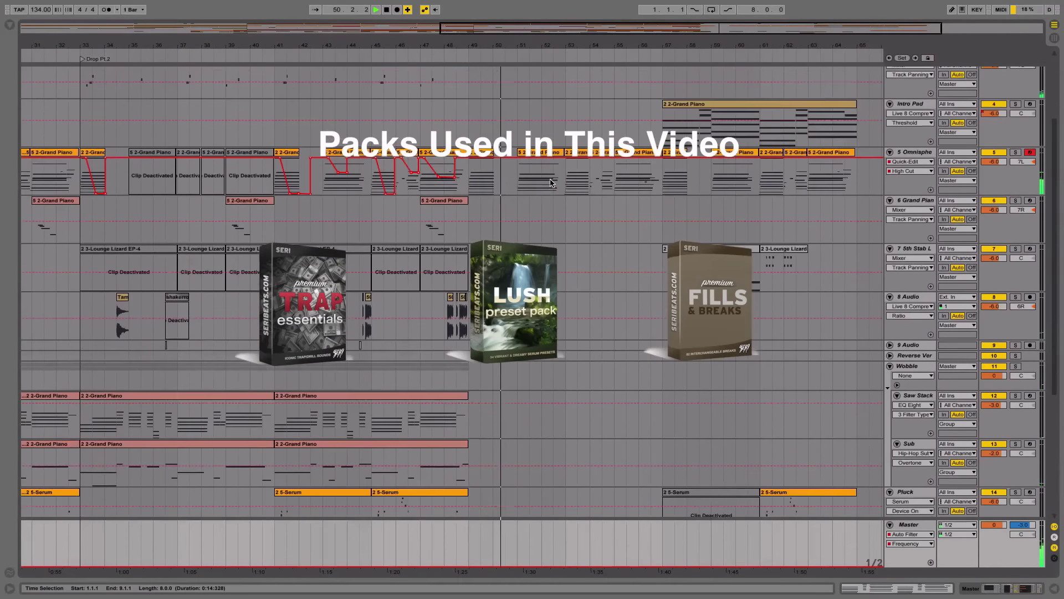
{"action": "left_click_drag", "start_coordinate": [556, 48], "coordinate": [618, 10]}
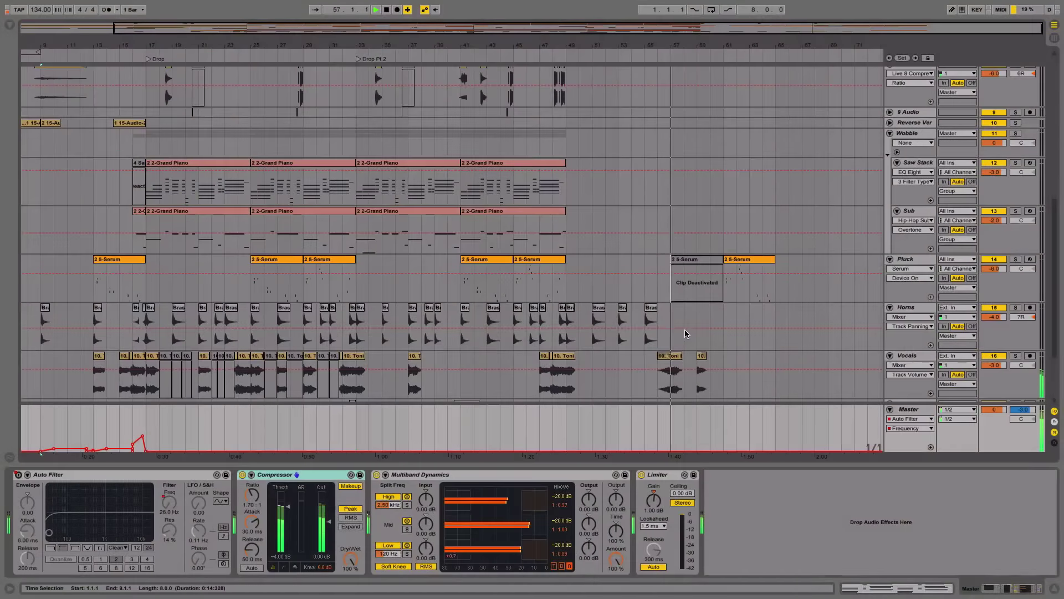
{"action": "scroll", "coordinate": [688, 327], "scroll_direction": "up", "scroll_amount": 5}
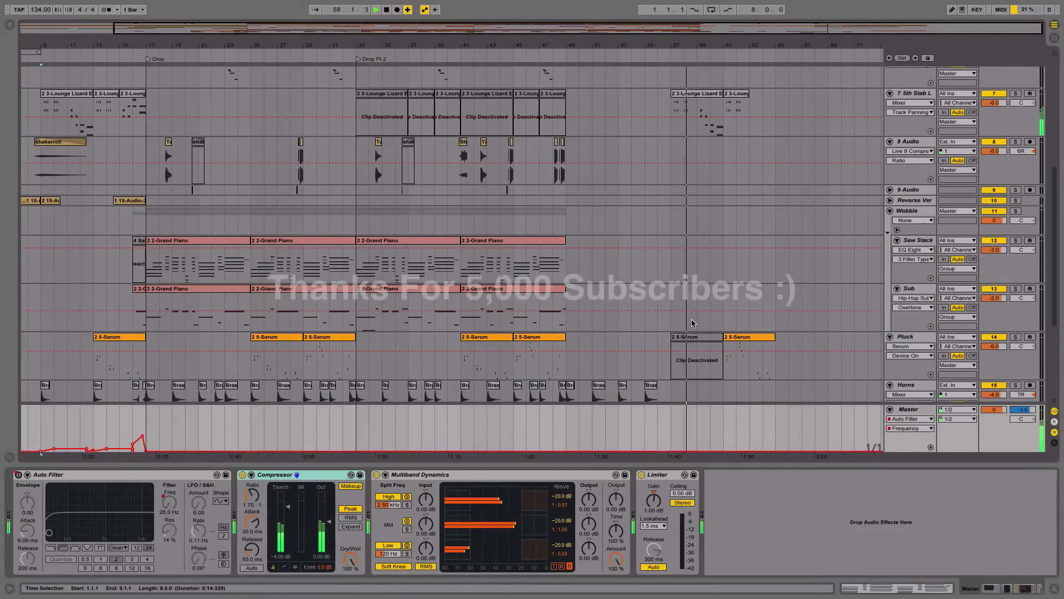
Step: View the 5th Stab Lead track's device chain and examine the outro clips around bars 57 to 65 up close
{"action": "scroll", "coordinate": [692, 323], "scroll_direction": "up", "scroll_amount": 10}
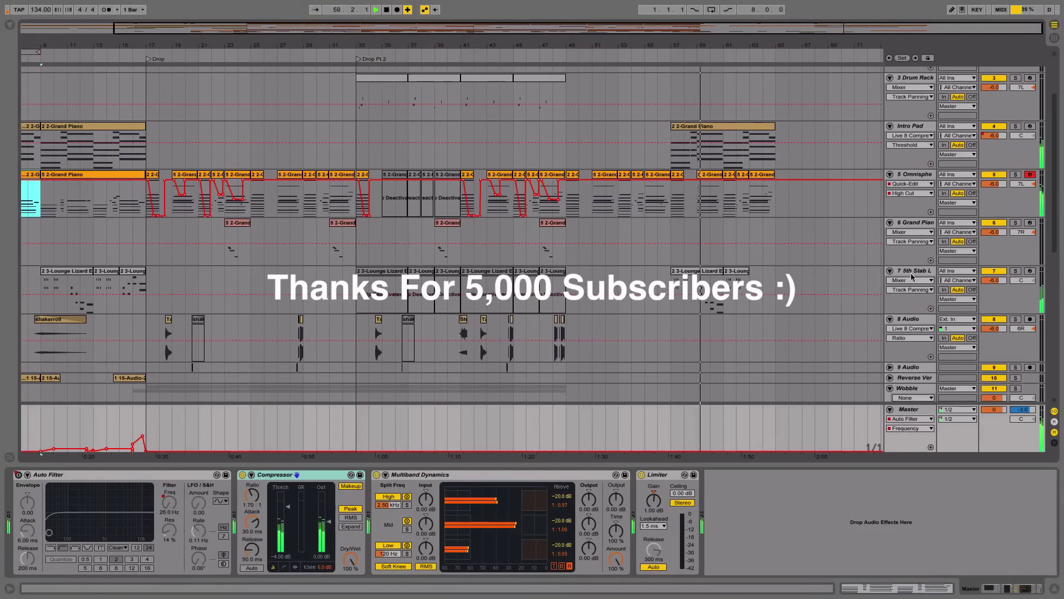
{"action": "left_click", "coordinate": [914, 272]}
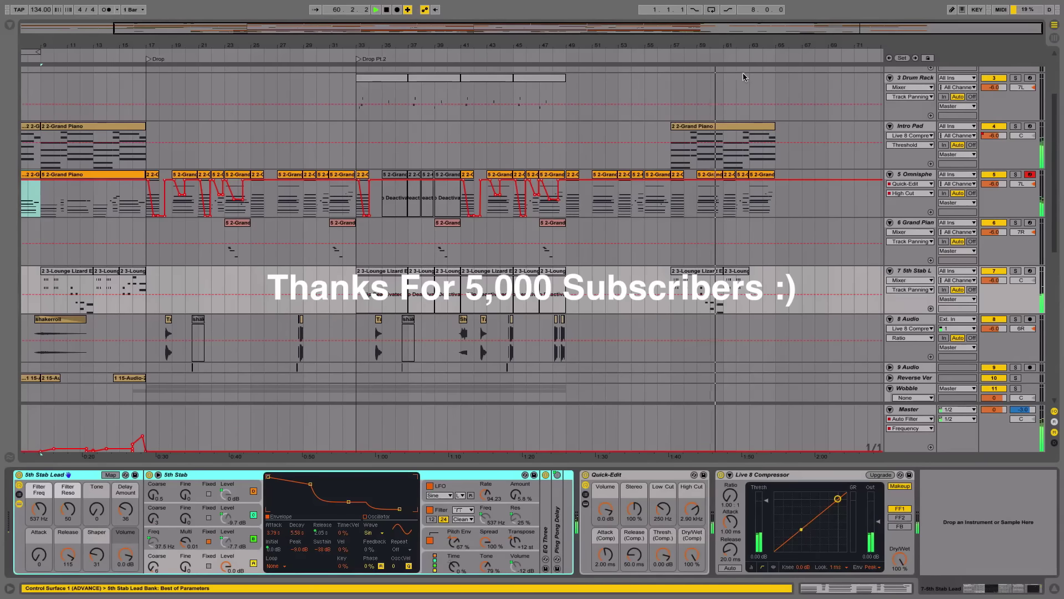
{"action": "left_click_drag", "start_coordinate": [734, 46], "coordinate": [734, 105]}
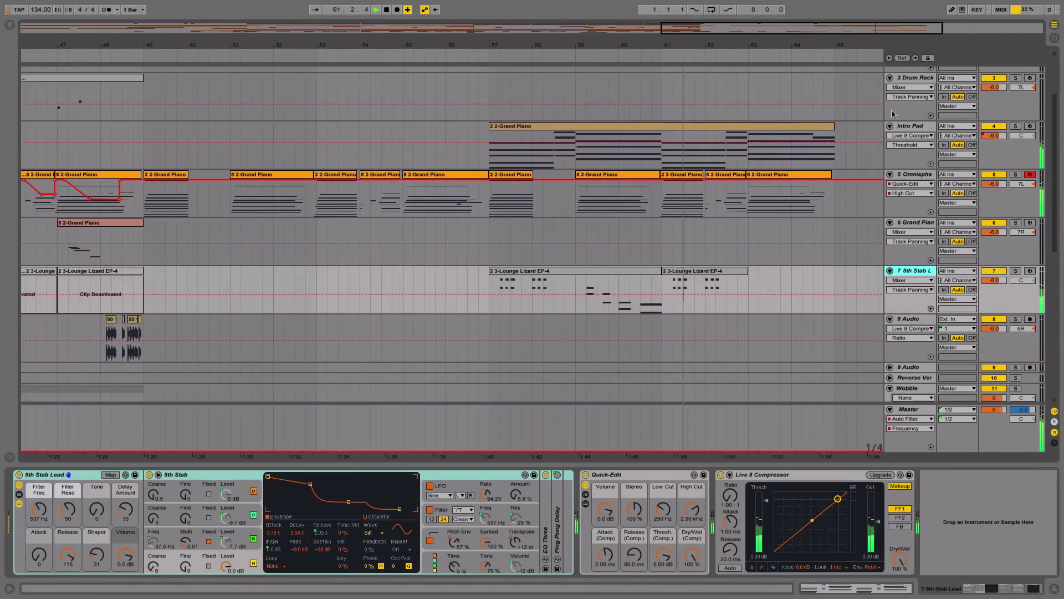
Step: Display the Intro Pad's Auto Pan Amount automation over the outro and across the whole arrangement
{"action": "left_click", "coordinate": [911, 127]}
{"action": "left_click", "coordinate": [912, 135]}
{"action": "left_click", "coordinate": [904, 155]}
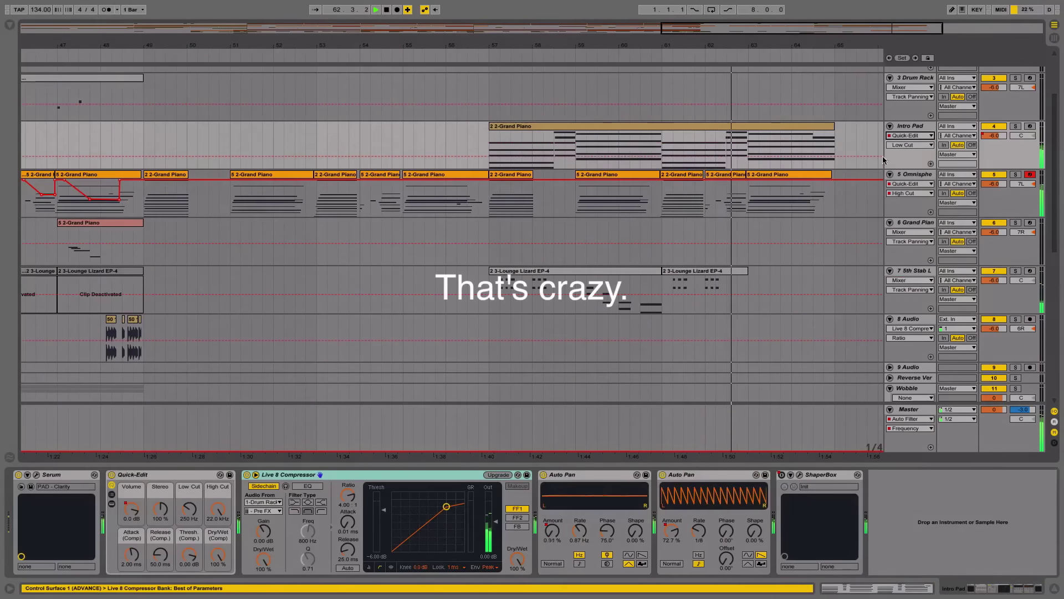
{"action": "left_click", "coordinate": [914, 139]}
{"action": "left_click", "coordinate": [909, 218]}
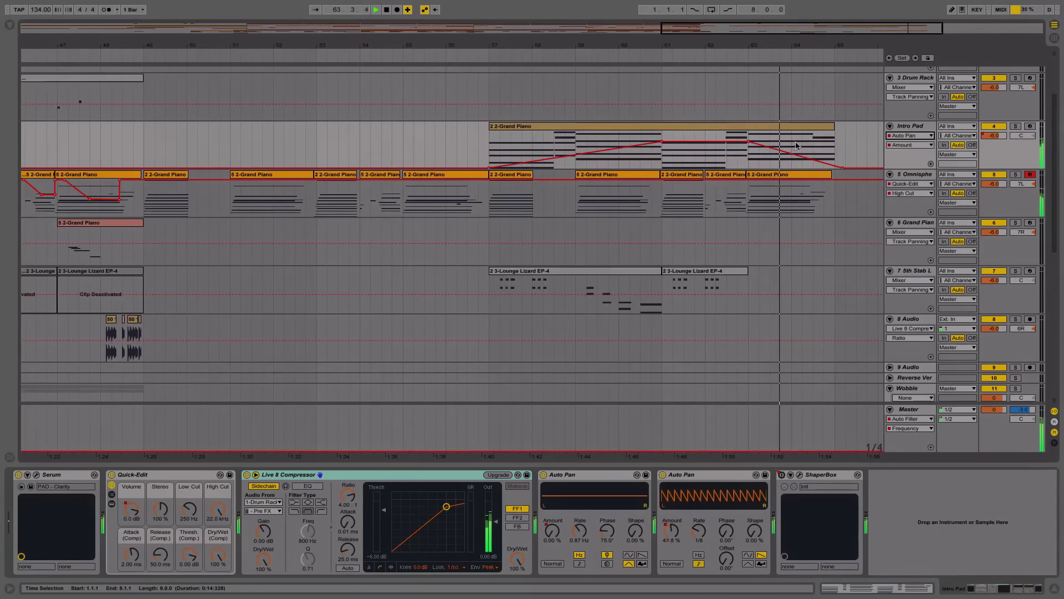
{"action": "key", "text": "minus"}
{"action": "key", "text": "minus"}
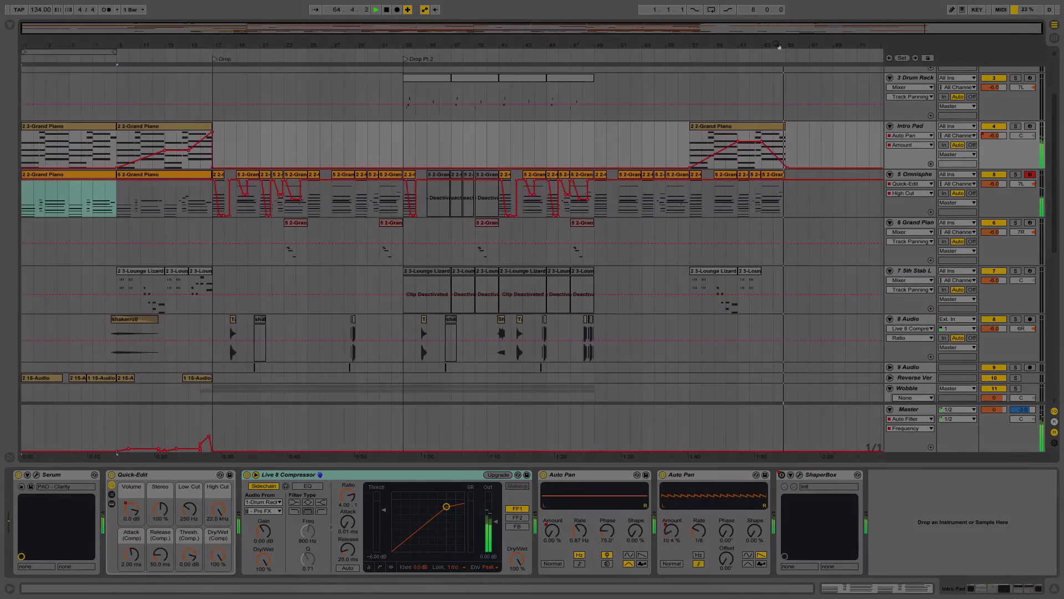